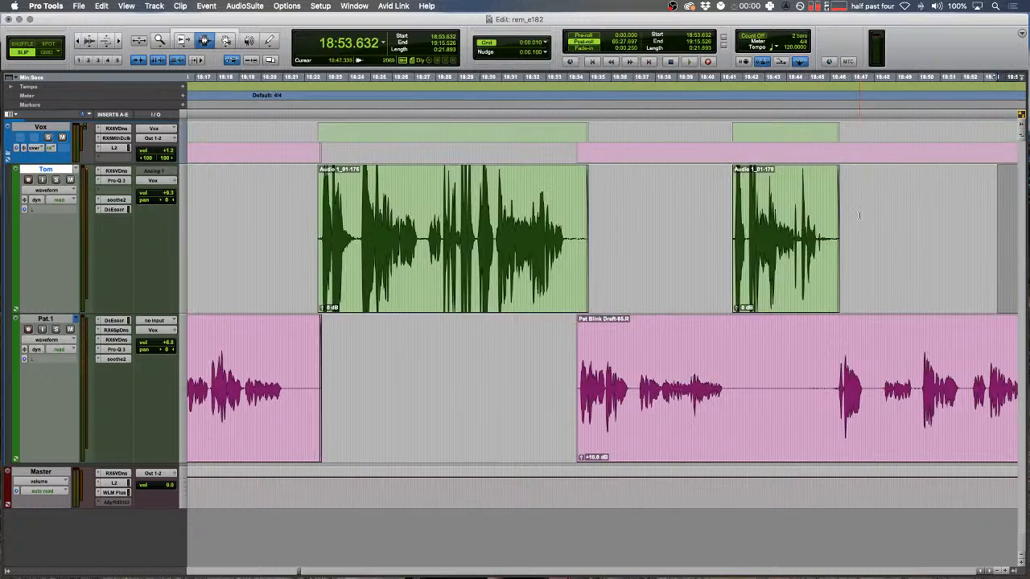
# - Add a fade-out to the end of the green speaker's clip
pyautogui.press('t')
pyautogui.press('f')
pyautogui.press('r')
pyautogui.hscroll(-5, 570, 240)
# - Play from 18:19 and mark the pause between the two speakers around 18:21–18:24
pyautogui.click(570, 240)
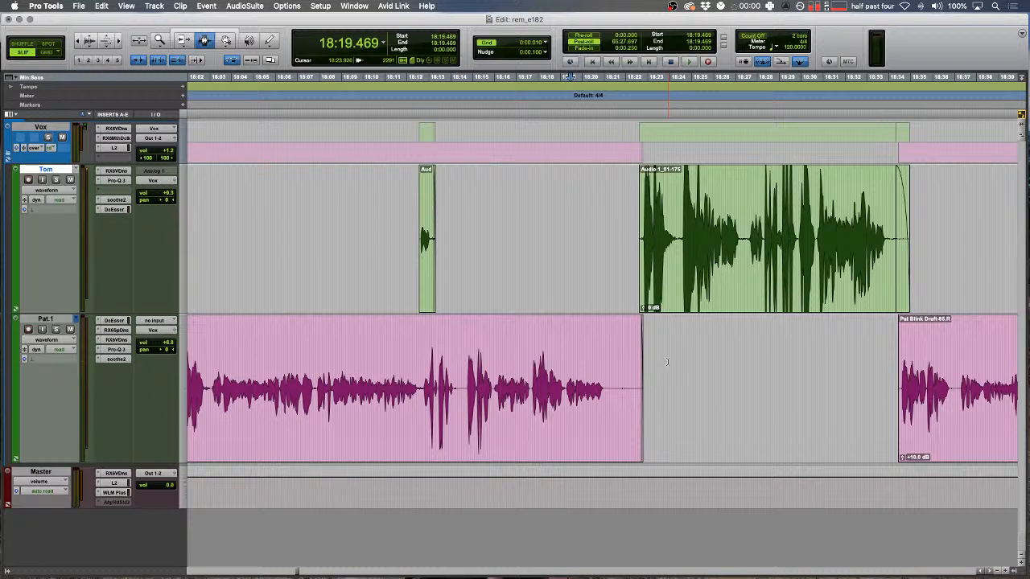
pyautogui.click(646, 340)
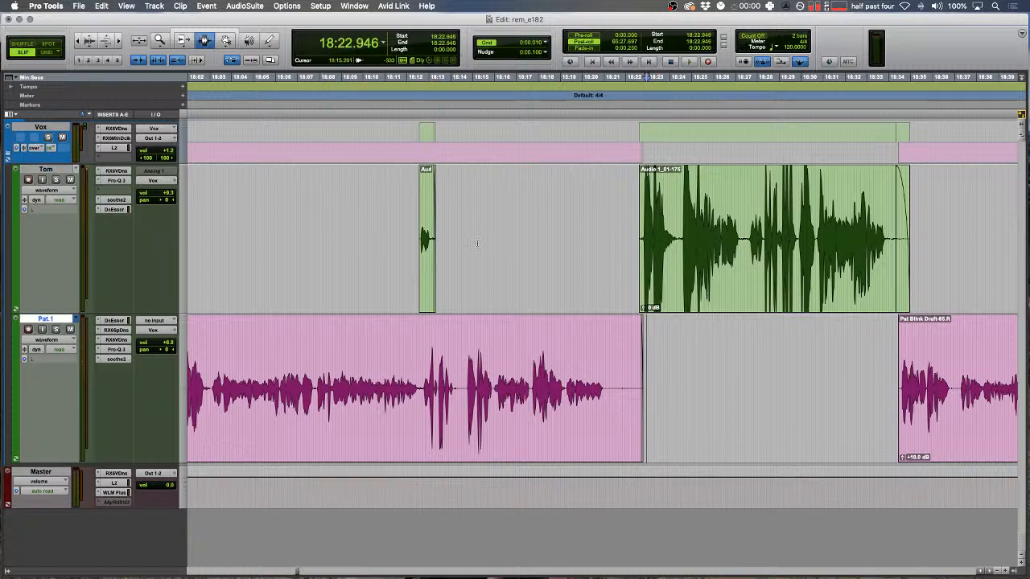
pyautogui.moveTo(391, 173); pyautogui.dragTo(633, 362)
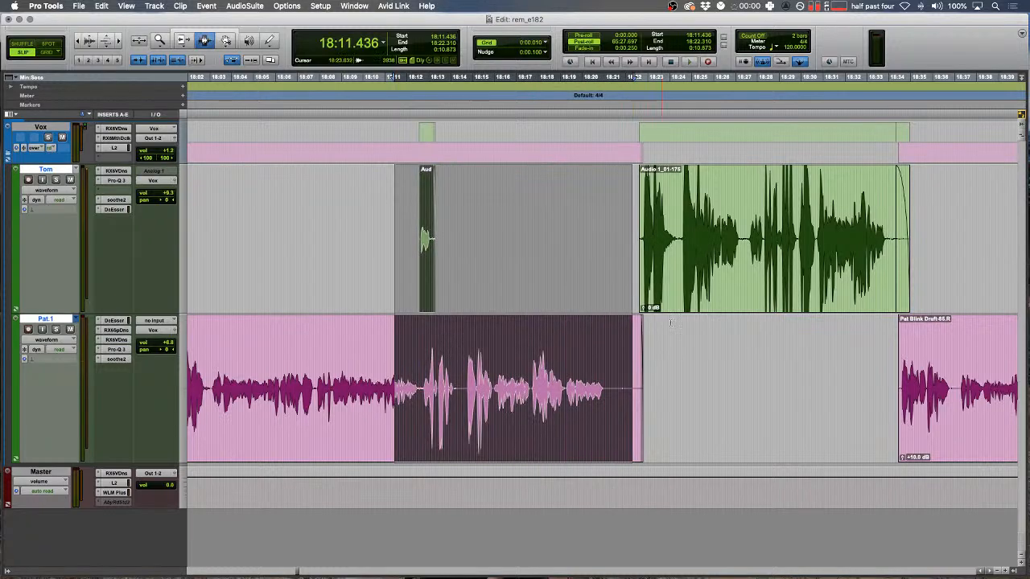
pyautogui.click(670, 322)
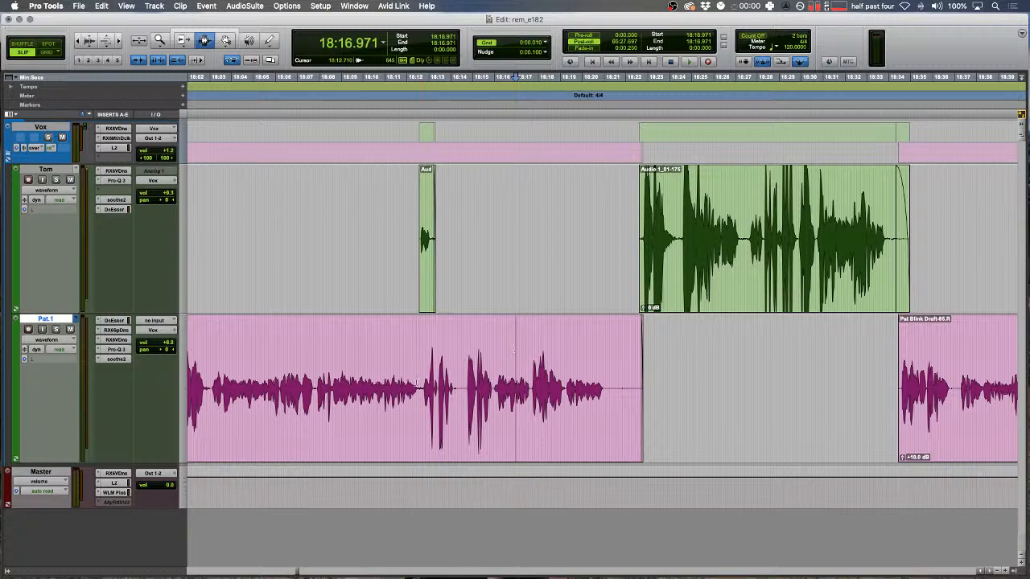
pyautogui.press('t')
pyautogui.hscroll(6, 422, 377)
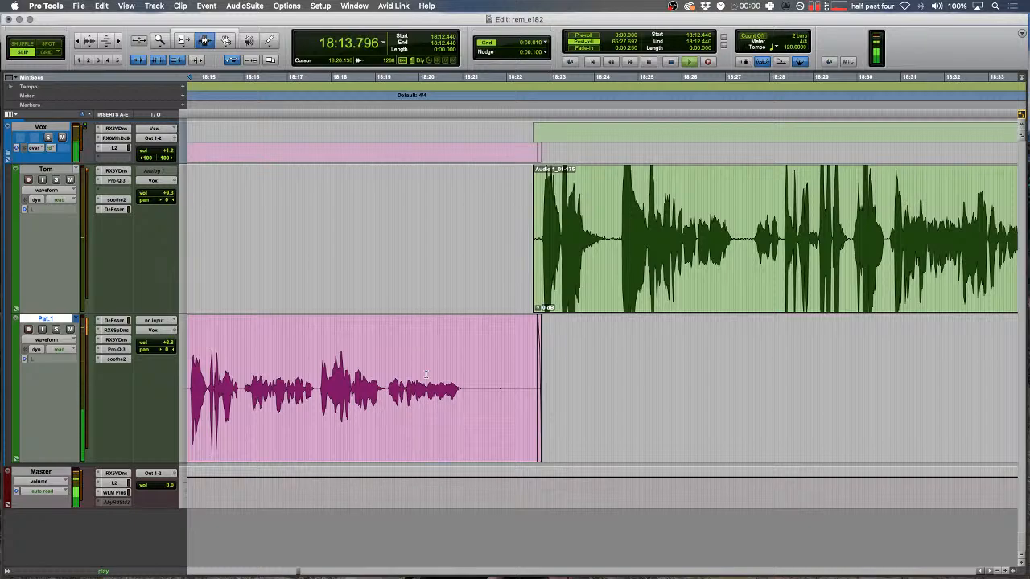
pyautogui.hscroll(-8, 428, 354)
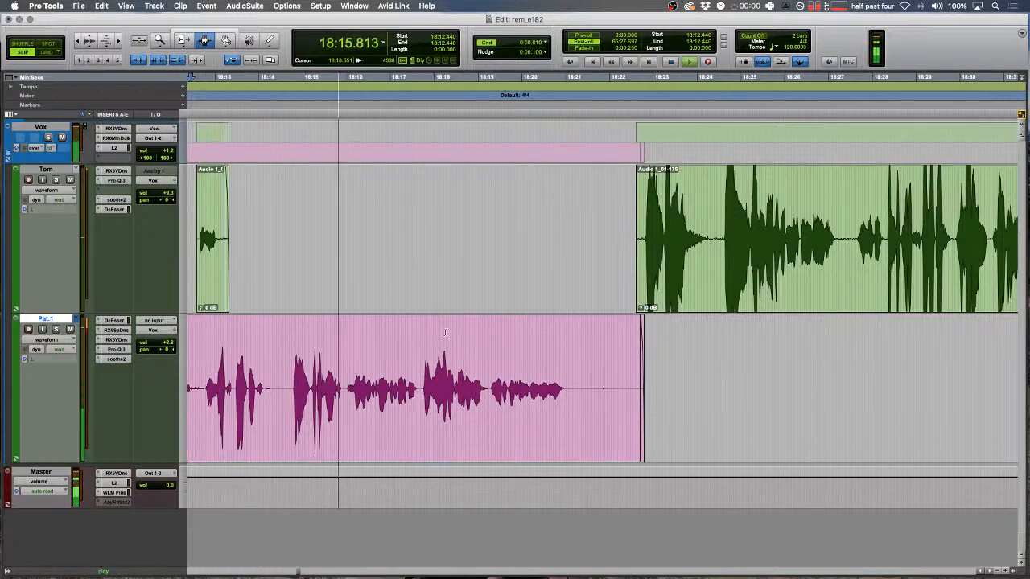
pyautogui.hscroll(8, 431, 338)
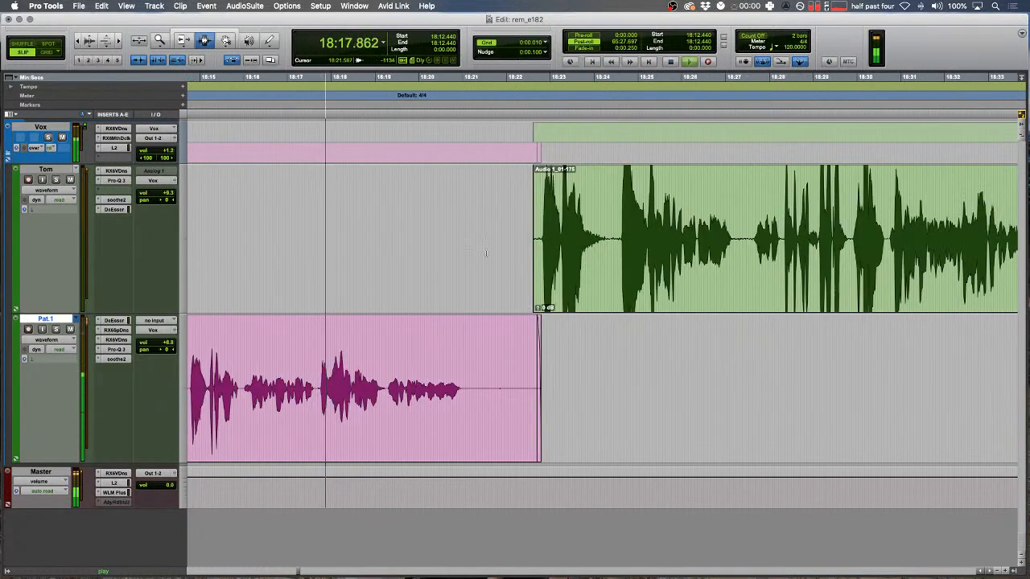
pyautogui.click(469, 324)
# - Stop playback, view a wider stretch of the episode, and select the whole clip at 14:14
pyautogui.press('r')
pyautogui.press('r')
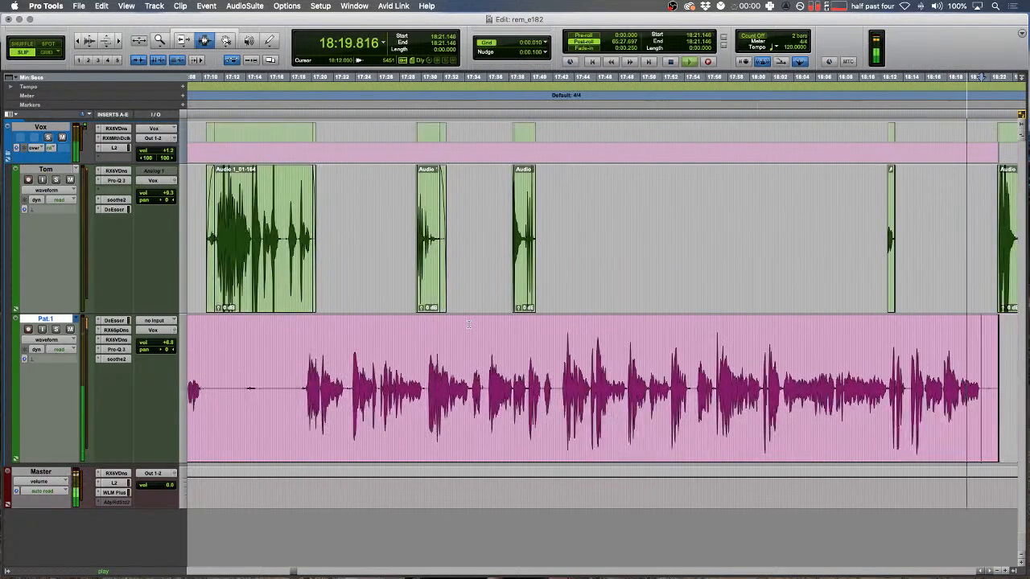
pyautogui.moveTo(534, 405); pyautogui.dragTo(592, 394)
pyautogui.click(533, 378)
pyautogui.hscroll(-10, 512, 353)
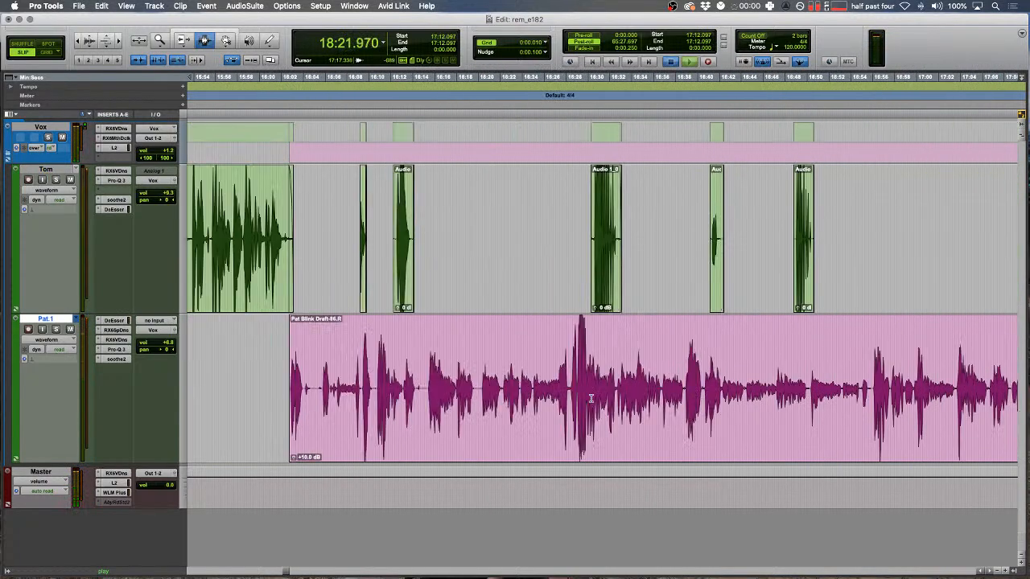
pyautogui.press('space')
pyautogui.hscroll(-10, 513, 352)
pyautogui.press('r')
pyautogui.press('r')
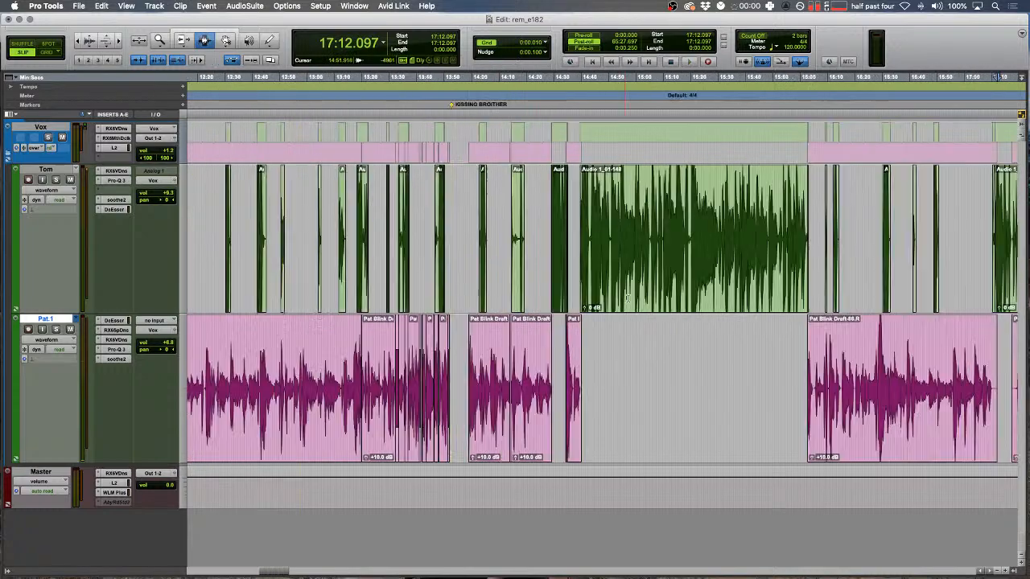
pyautogui.doubleClick(539, 361)
pyautogui.hotkey('ctrl', '5')
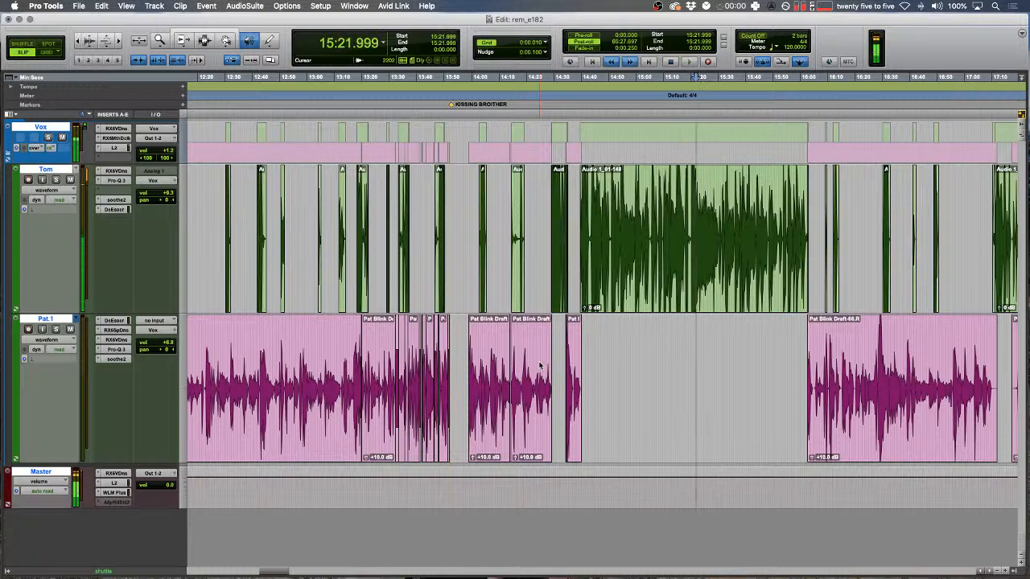
pyautogui.press('space')
pyautogui.press('3')
pyautogui.hscroll(-5, 540, 366)
pyautogui.moveTo(455, 201); pyautogui.dragTo(389, 199)
pyautogui.press('space')
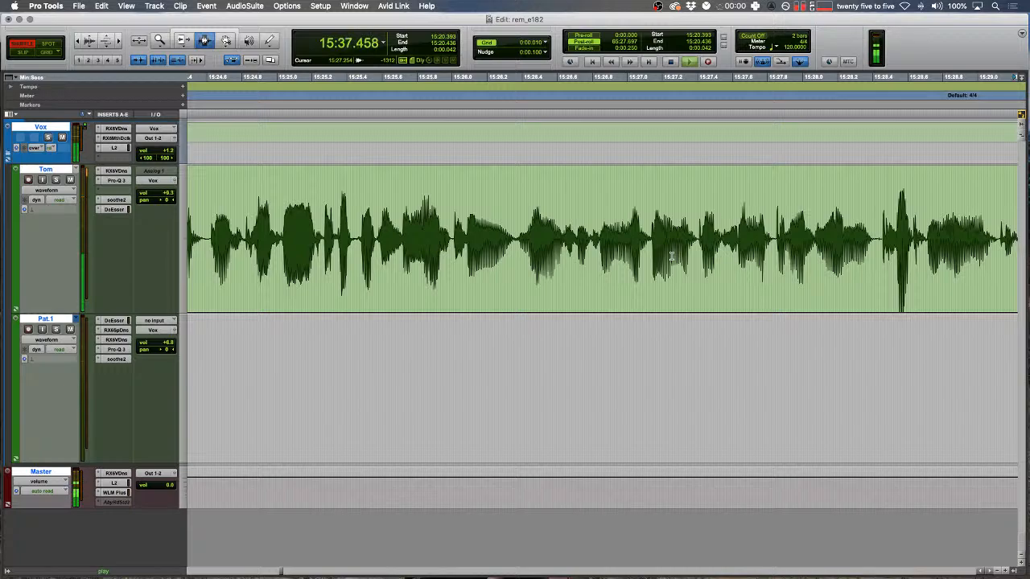
# - Show the second bank of plug-in inserts (Inserts F-J) in the Edit window
pyautogui.press('Down')
pyautogui.press('Left')
pyautogui.press('r')
pyautogui.hscroll(3, 672, 255)
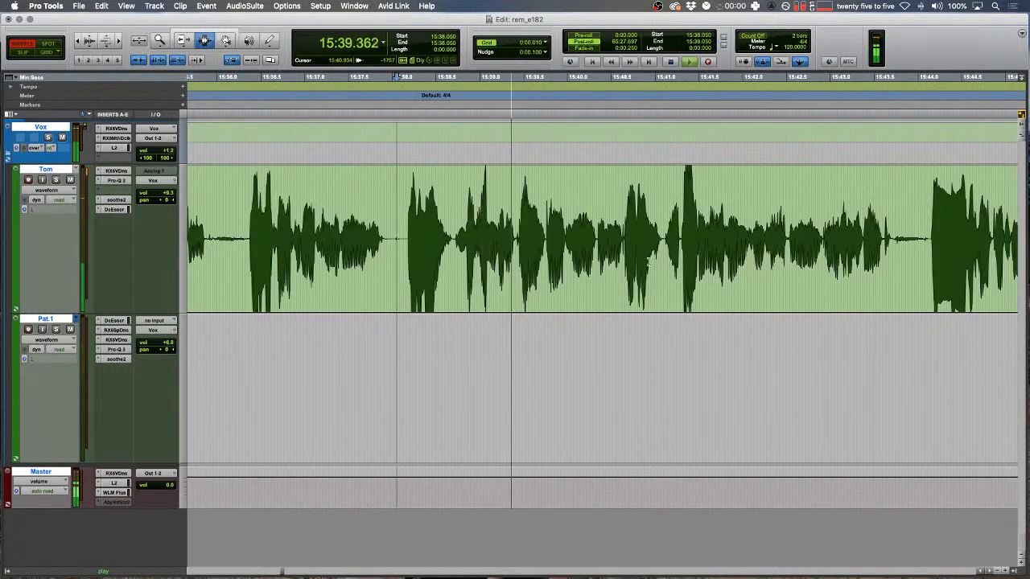
pyautogui.click(10, 114)
pyautogui.click(48, 144)
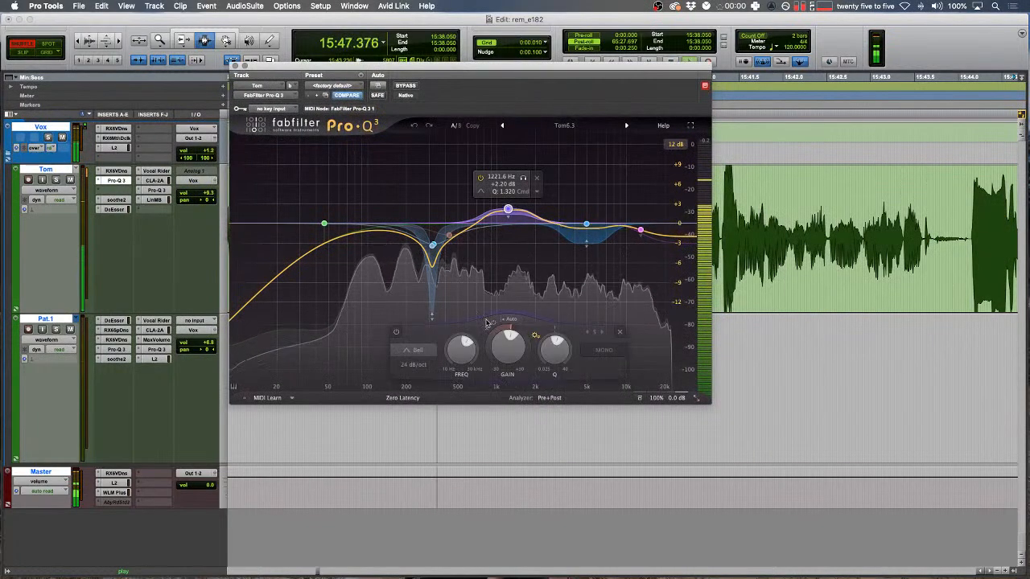
# - Lower Tom's Pro-Q 3 boost at 1.2 kHz to +1.12 dB and close the plug-in
pyautogui.moveTo(507, 343); pyautogui.dragTo(506, 345)
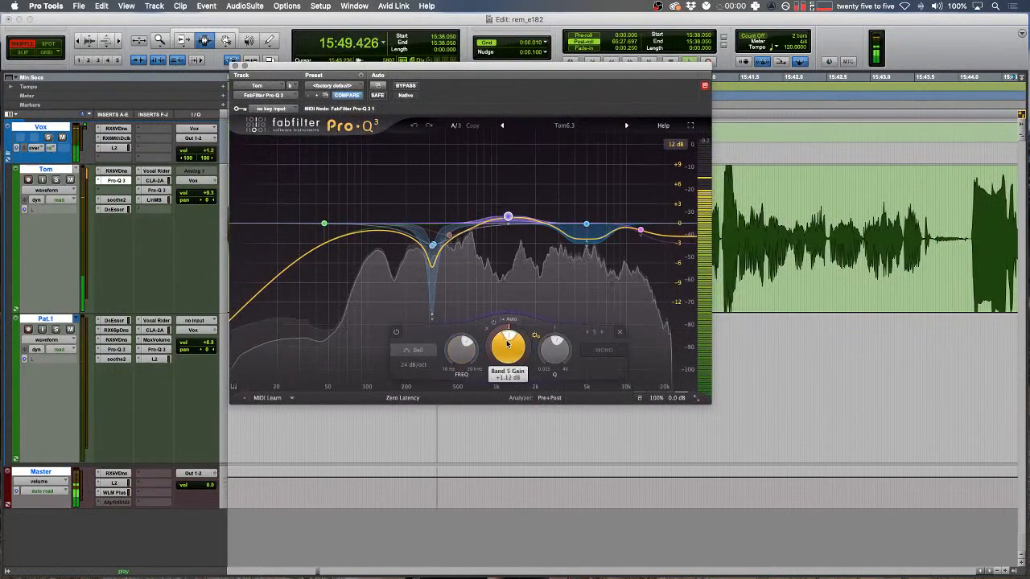
pyautogui.click(640, 230)
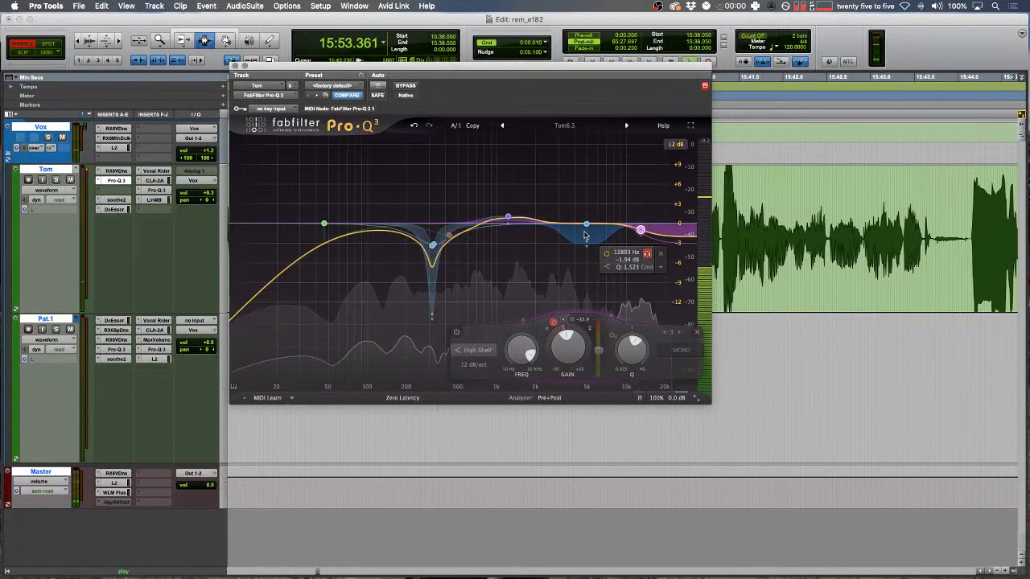
pyautogui.press('super+w')
# - Delete a stretch of the green clip near 15:38.5 and fade out the clip's tail
pyautogui.click(479, 301)
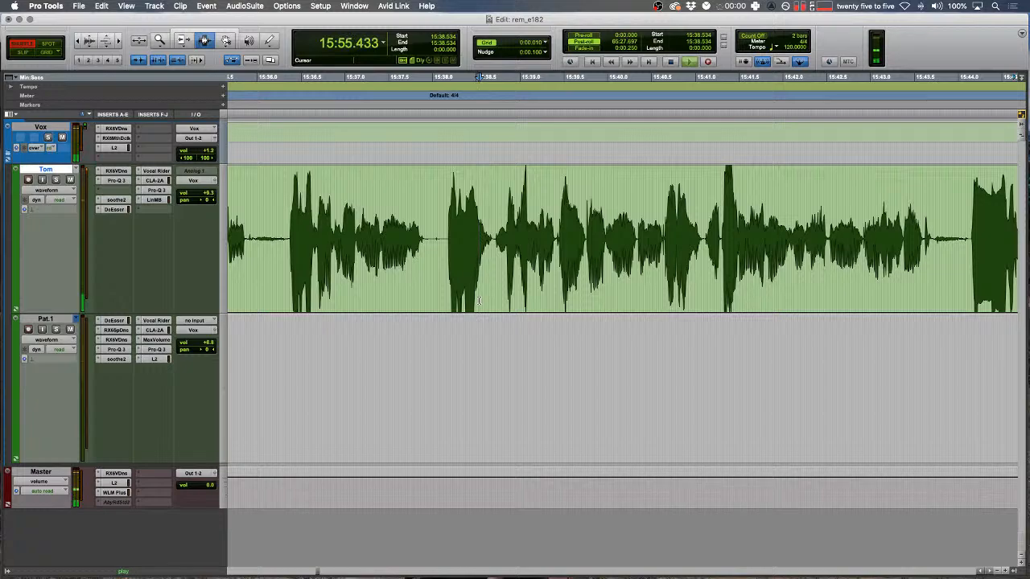
pyautogui.hscroll(12, 515, 285)
pyautogui.hscroll(-4, 531, 278)
pyautogui.moveTo(510, 235); pyautogui.dragTo(506, 235)
pyautogui.hscroll(4, 506, 233)
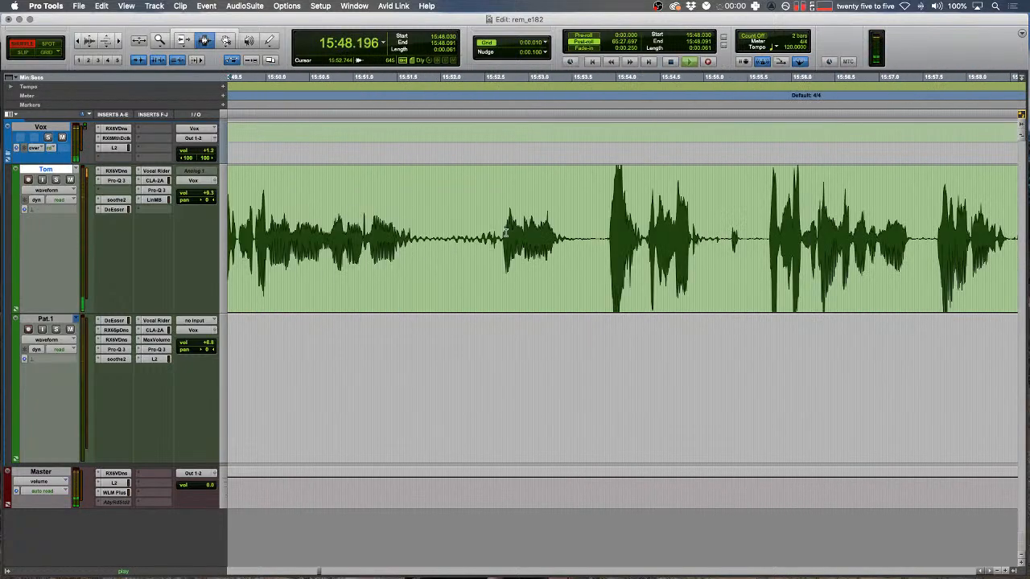
pyautogui.press('t')
pyautogui.hscroll(-5, 555, 235)
pyautogui.moveTo(524, 234); pyautogui.dragTo(408, 225)
pyautogui.press('F2')
pyautogui.press('BackSpace')
pyautogui.press('f')
pyautogui.press('F1')
# - Fade in the next green clip and close the gap between the two clips
pyautogui.moveTo(331, 193); pyautogui.dragTo(370, 187)
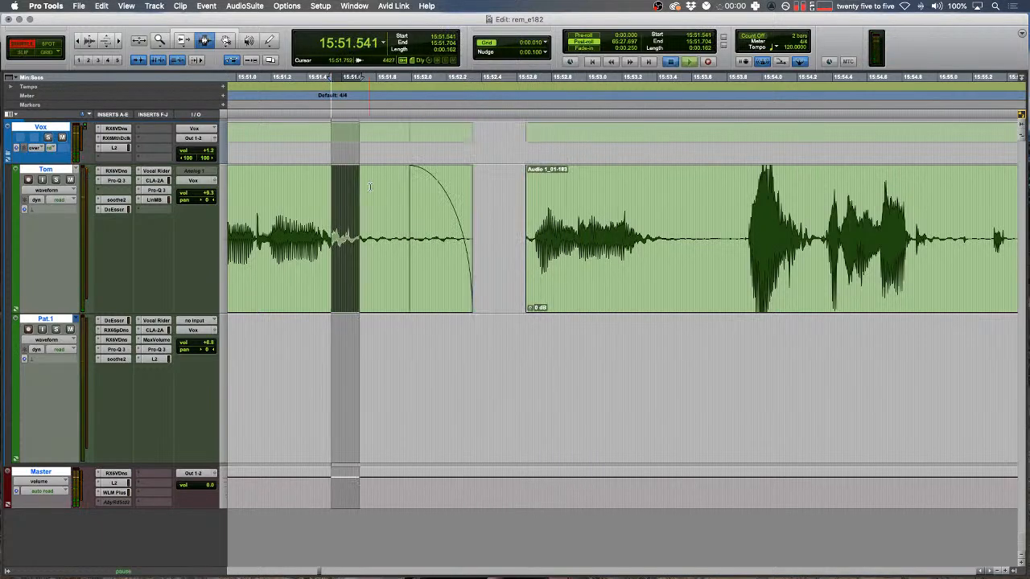
pyautogui.press('f')
pyautogui.moveTo(520, 262); pyautogui.dragTo(469, 259)
pyautogui.press('space')
pyautogui.press('BackSpace')
pyautogui.click(459, 243)
pyautogui.press('F2')
pyautogui.press('BackSpace')
# - Extend the left clip's edge to nearly close the gap near 15:51.86, then play it back
pyautogui.press('t')
pyautogui.hscroll(4, 499, 234)
pyautogui.moveTo(516, 218); pyautogui.dragTo(649, 202)
pyautogui.press('super+z')
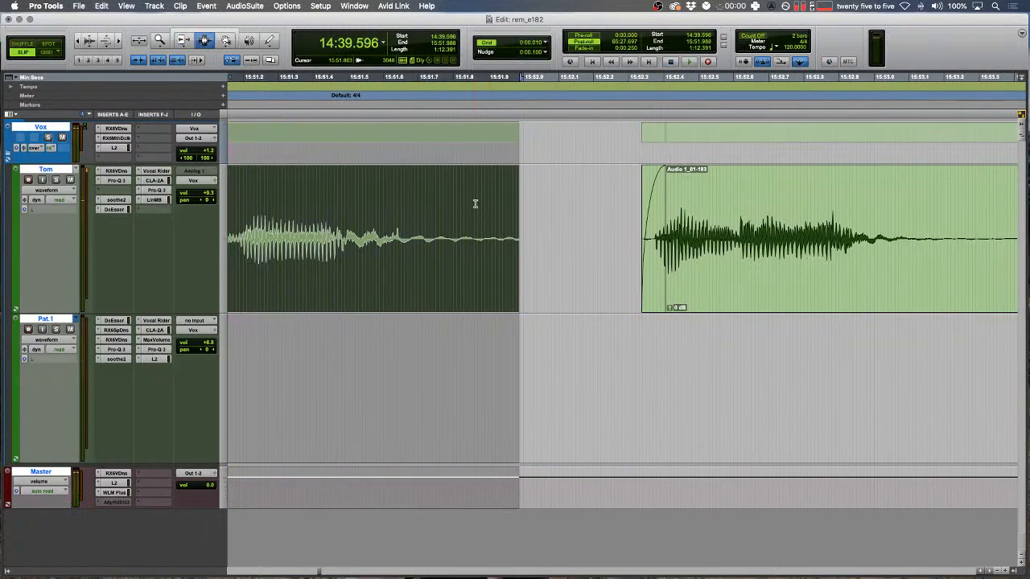
pyautogui.click(475, 205)
pyautogui.press('r')
pyautogui.doubleClick(552, 231)
pyautogui.moveTo(569, 228); pyautogui.dragTo(541, 229)
pyautogui.press('t')
pyautogui.press('space')
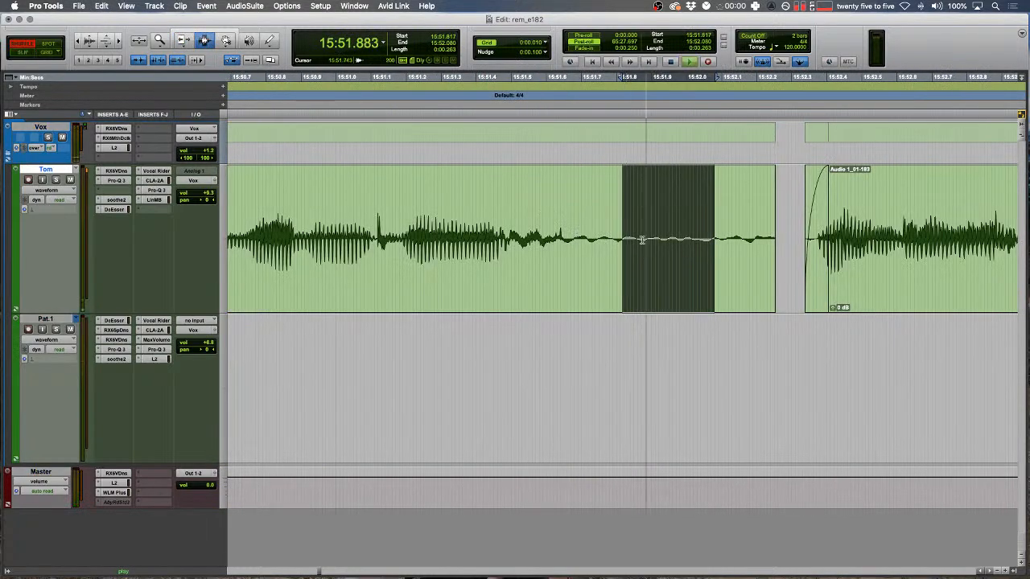
# - Remove a short noise burst from the green track in Shuffle mode
pyautogui.moveTo(786, 227); pyautogui.dragTo(743, 229)
pyautogui.press('r')
pyautogui.press('r')
pyautogui.press('F1')
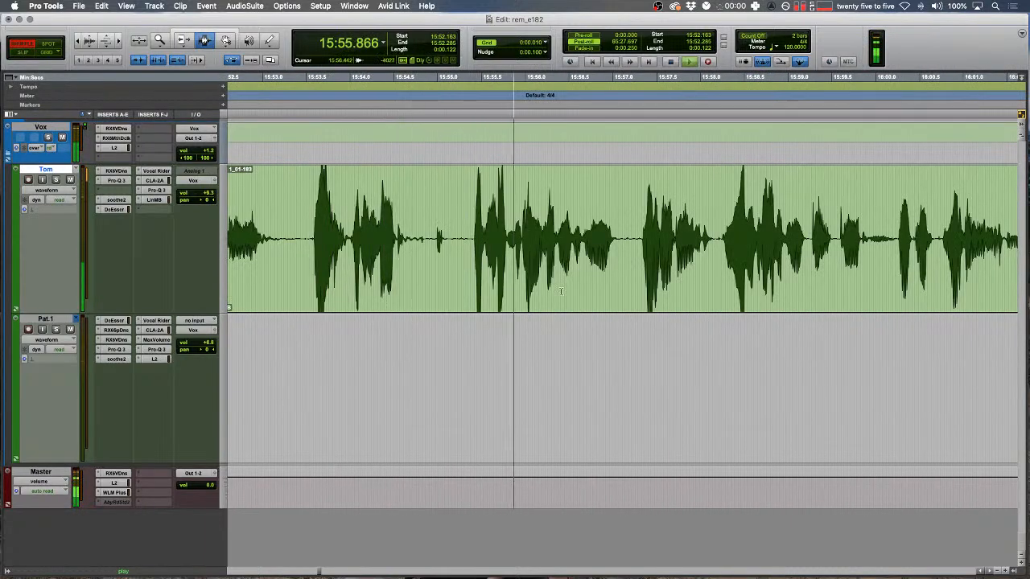
pyautogui.press('t')
pyautogui.moveTo(620, 236); pyautogui.dragTo(596, 233)
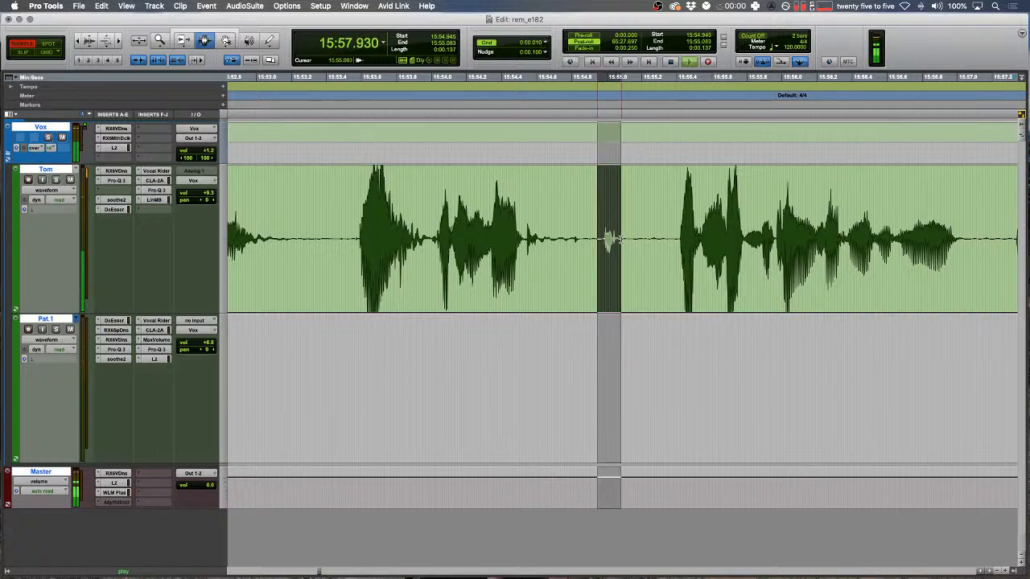
pyautogui.press('BackSpace')
pyautogui.press('r')
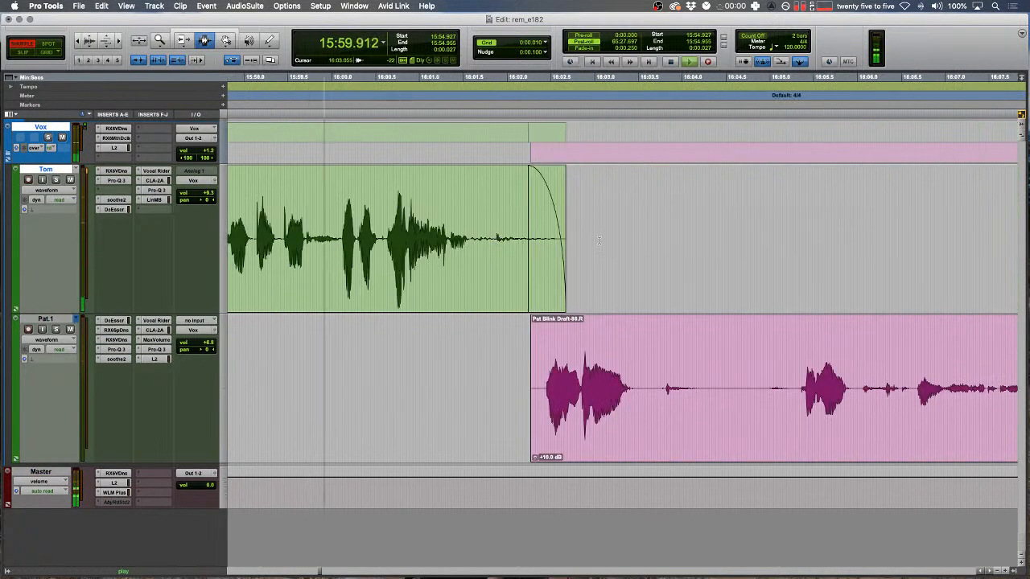
# - Fade in the start of the pink speaker's clip
pyautogui.moveTo(525, 374); pyautogui.dragTo(546, 372)
pyautogui.press('f')
pyautogui.keyDown('shift'); pyautogui.click(581, 344); pyautogui.keyUp('shift')
pyautogui.moveTo(543, 277); pyautogui.dragTo(544, 271)
pyautogui.press('t')
pyautogui.press('space')
pyautogui.press('F2')
# - Split the green clip with a crossfade and pull the pink clip's start earlier to about 16:01.7
pyautogui.click(510, 289)
pyautogui.press('b')
pyautogui.press('f')
pyautogui.press('F6')
pyautogui.moveTo(641, 382); pyautogui.dragTo(513, 380)
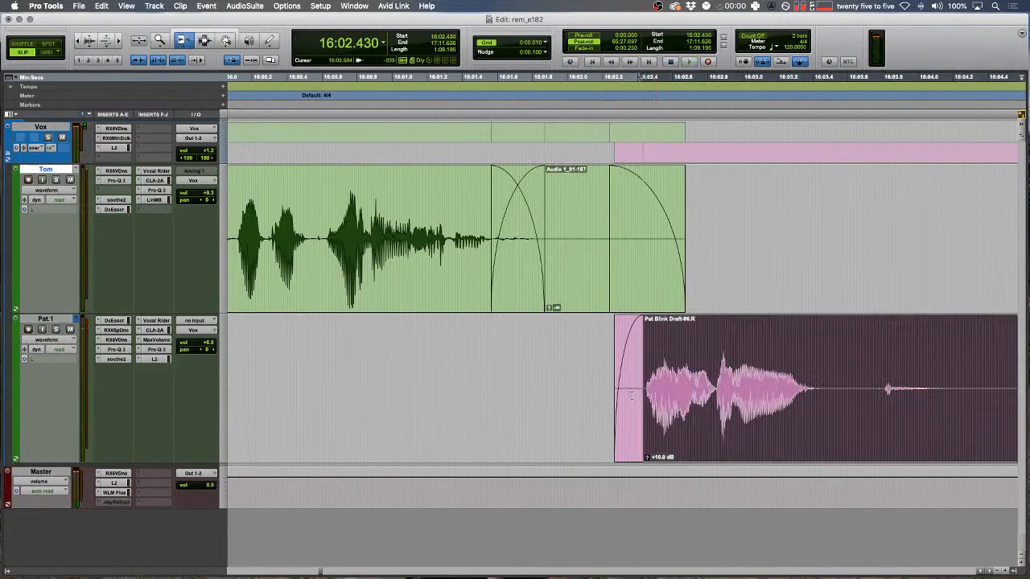
# - Select and audition a short range on the green track
pyautogui.press('F1')
pyautogui.press('F7')
pyautogui.moveTo(429, 292); pyautogui.dragTo(432, 293)
pyautogui.press('space')
pyautogui.press('F6')
pyautogui.press('F2')
pyautogui.moveTo(543, 239); pyautogui.dragTo(555, 228)
pyautogui.press('F7')
# - Select a short pause in the pink speaker's track and stop playback
pyautogui.hscroll(4, 587, 282)
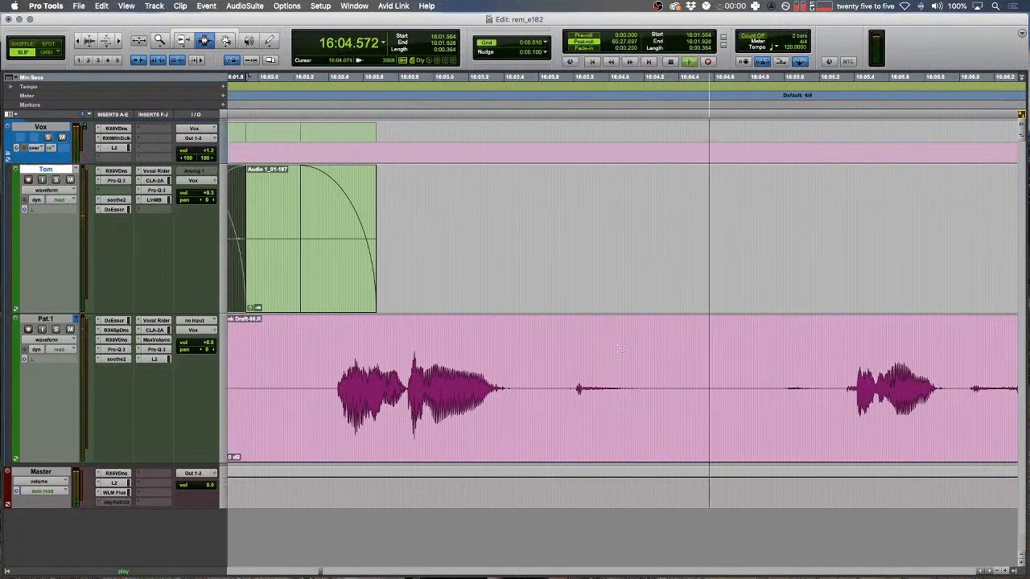
pyautogui.hscroll(4, 621, 349)
pyautogui.press('F1')
pyautogui.press('r')
pyautogui.hscroll(3, 618, 349)
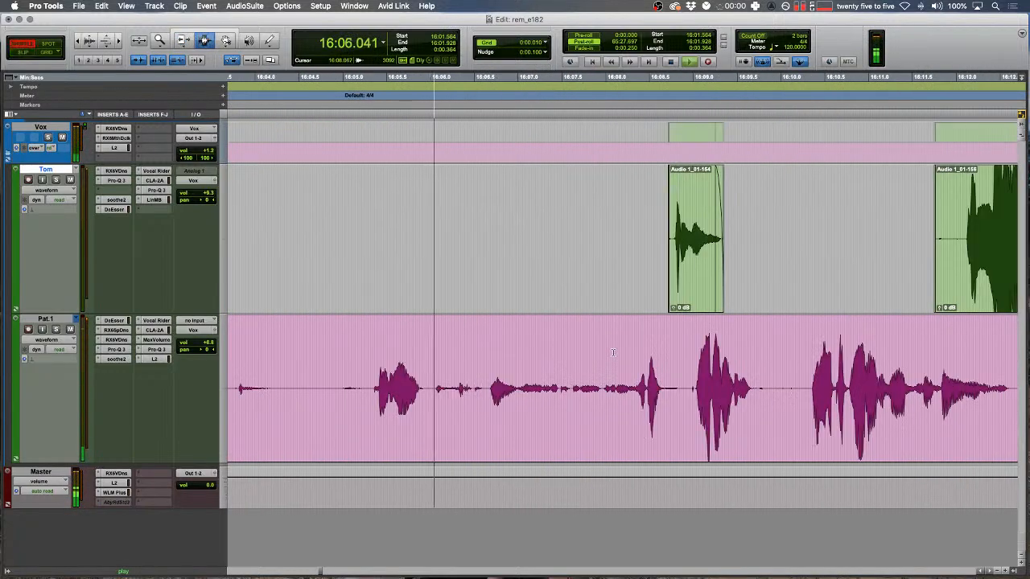
pyautogui.press('t')
pyautogui.moveTo(622, 389); pyautogui.dragTo(663, 390)
pyautogui.press('F2')
pyautogui.press('space')
# - Generate a tone fill with the AudioSuite Signal Generator and trim the clip edges around it
pyautogui.click(244, 6)
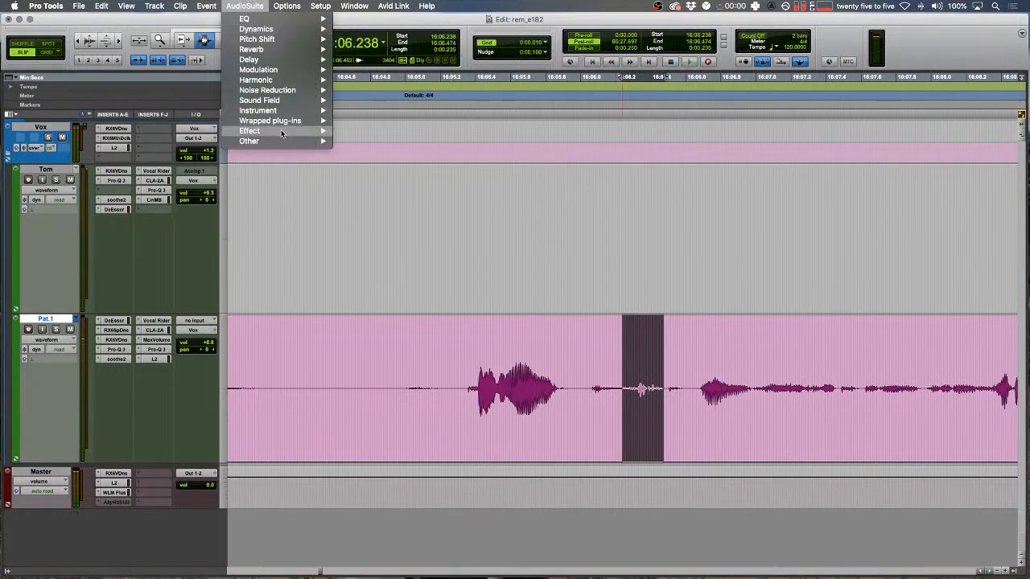
pyautogui.moveTo(316, 143)
pyautogui.click(385, 306)
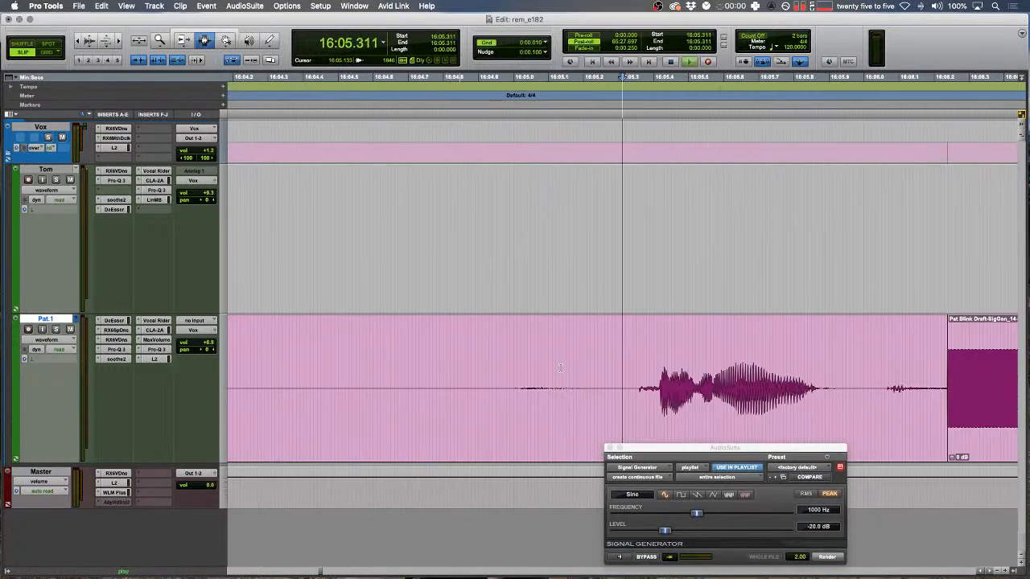
pyautogui.press('space')
pyautogui.press('F6')
pyautogui.press('space')
pyautogui.moveTo(420, 392); pyautogui.dragTo(561, 386)
# - Clear the selection and play back the edit in Shuffle mode
pyautogui.press('F7')
pyautogui.click(256, 370)
pyautogui.press('F1')
pyautogui.press('space')
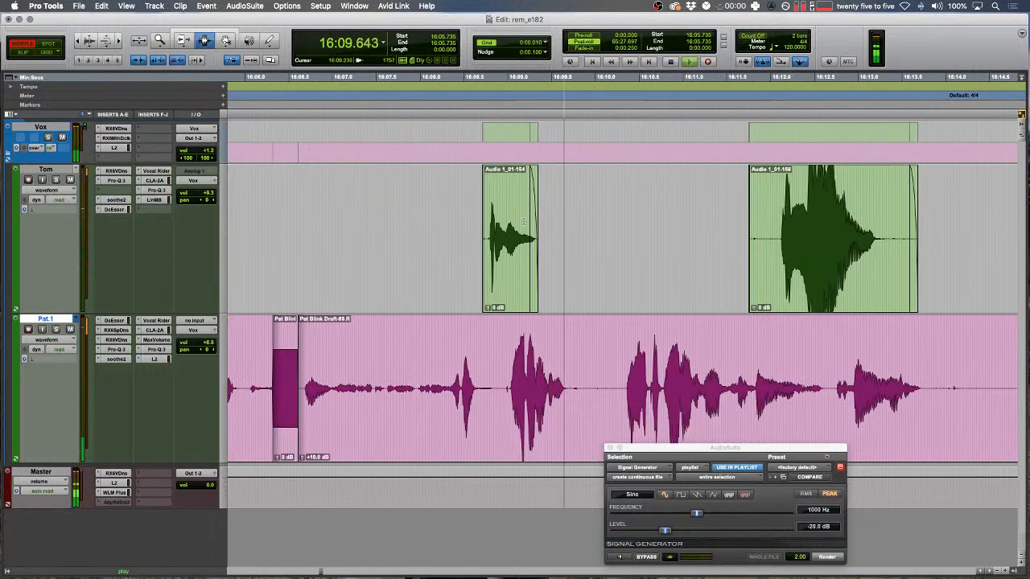
pyautogui.press('F2')
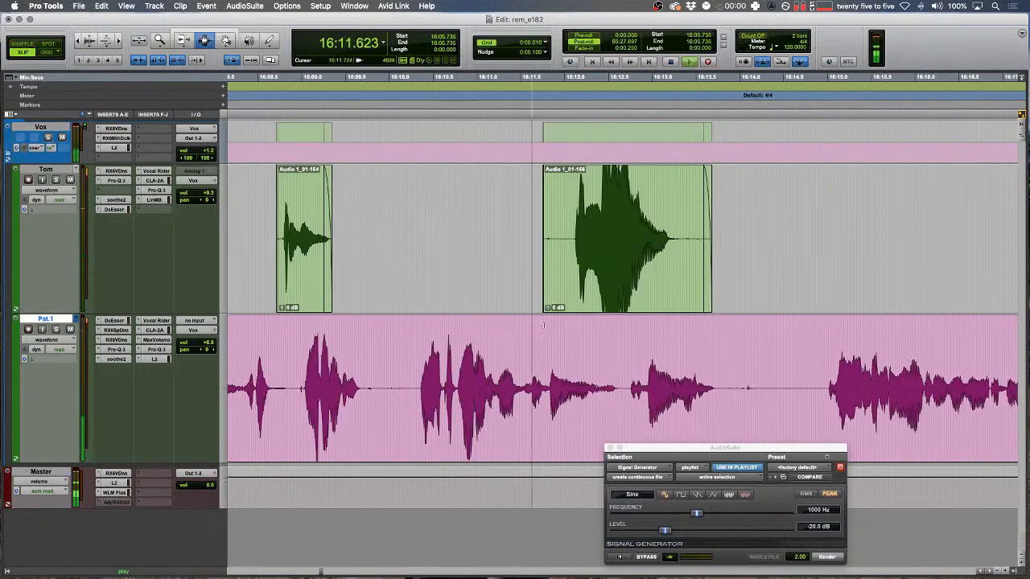
# - Lower the gain of green clip Audio 1_01-156 to -4.0 dB
pyautogui.doubleClick(588, 259)
pyautogui.hotkey('ctrl', 'shift', 'Down')
pyautogui.hotkey('ctrl', 'shift', 'Down')
pyautogui.hotkey('ctrl', 'shift', 'Down')
pyautogui.hotkey('ctrl', 'shift', 'Down')
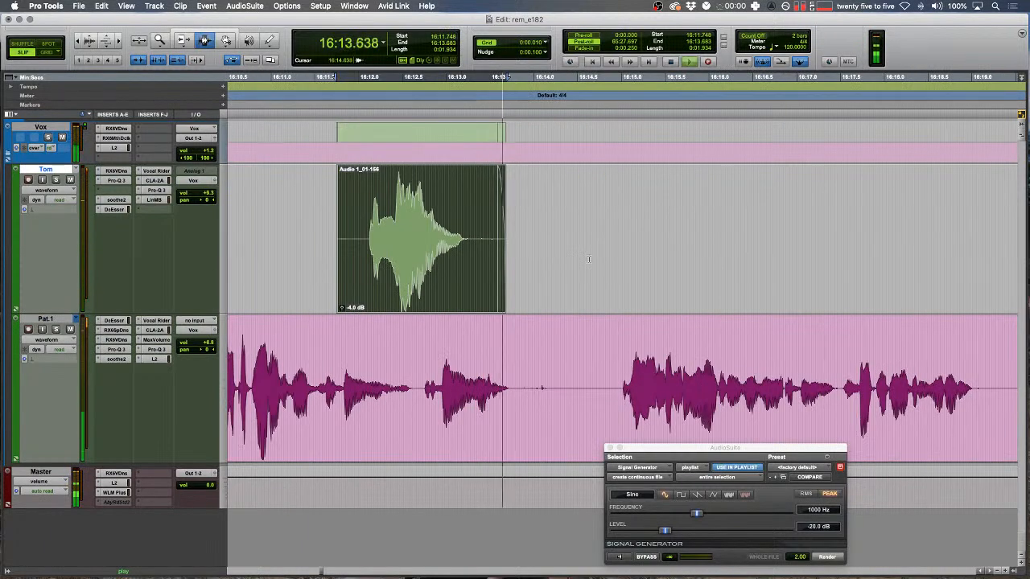
pyautogui.hscroll(8, 546, 399)
pyautogui.press('r')
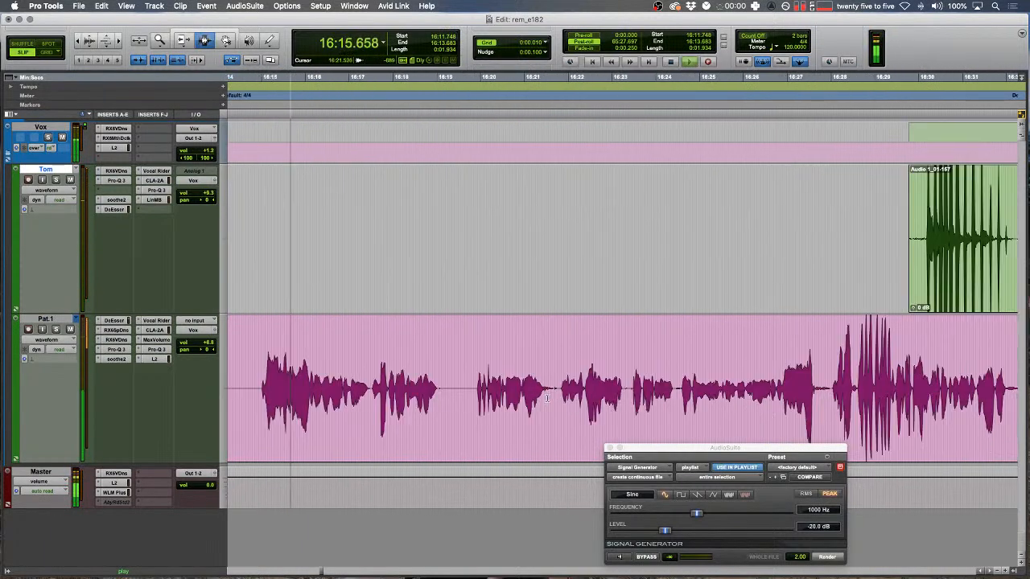
pyautogui.press('r')
pyautogui.hscroll(-5, 548, 397)
pyautogui.hscroll(3, 544, 392)
# - Shuttle-play onward from the edit point to review the dialogue past 16:26.767
pyautogui.press('F1')
pyautogui.click(678, 377)
pyautogui.hotkey('ctrl', '5')
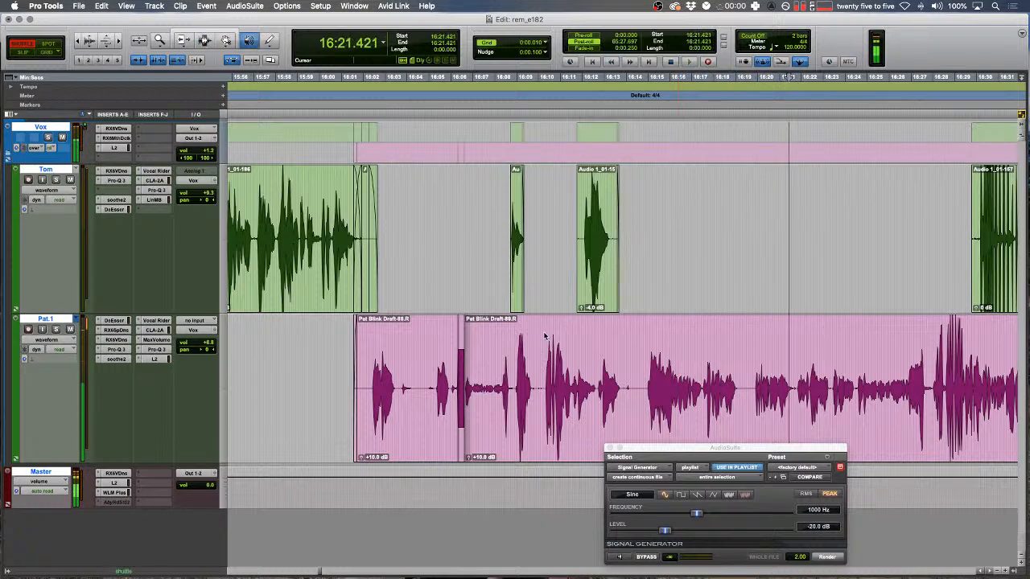
pyautogui.press('shift')
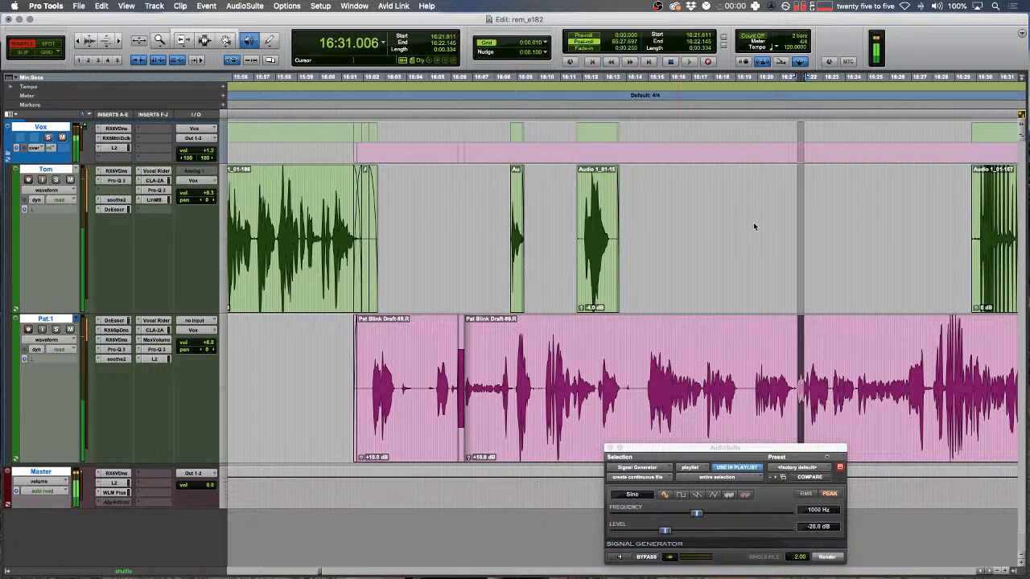
pyautogui.press('F2')
pyautogui.click(907, 311)
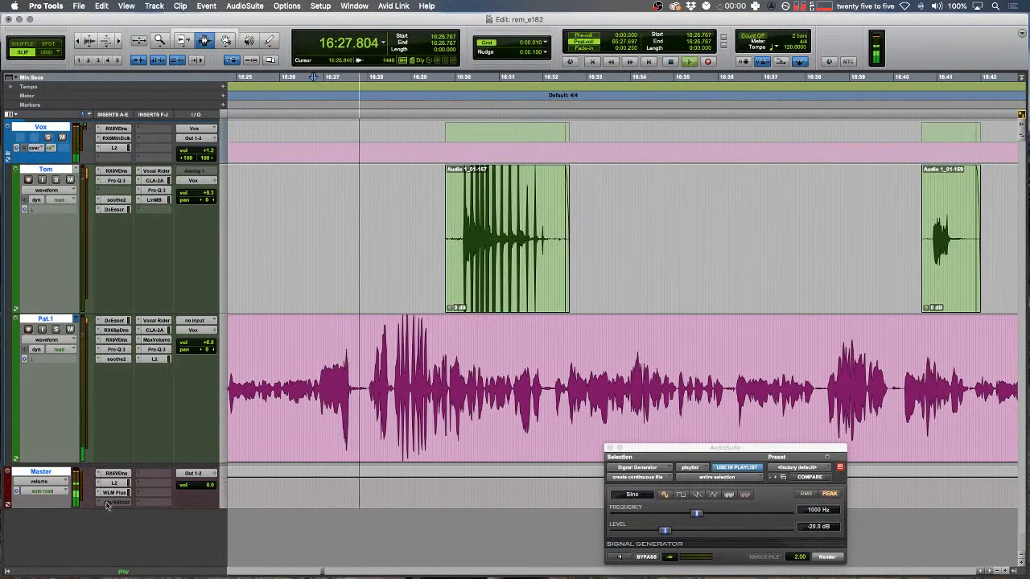
# - Open WLM Plus on the Master insert and park its collapsed window aside
pyautogui.click(113, 493)
pyautogui.moveTo(211, 15); pyautogui.dragTo(346, 106)
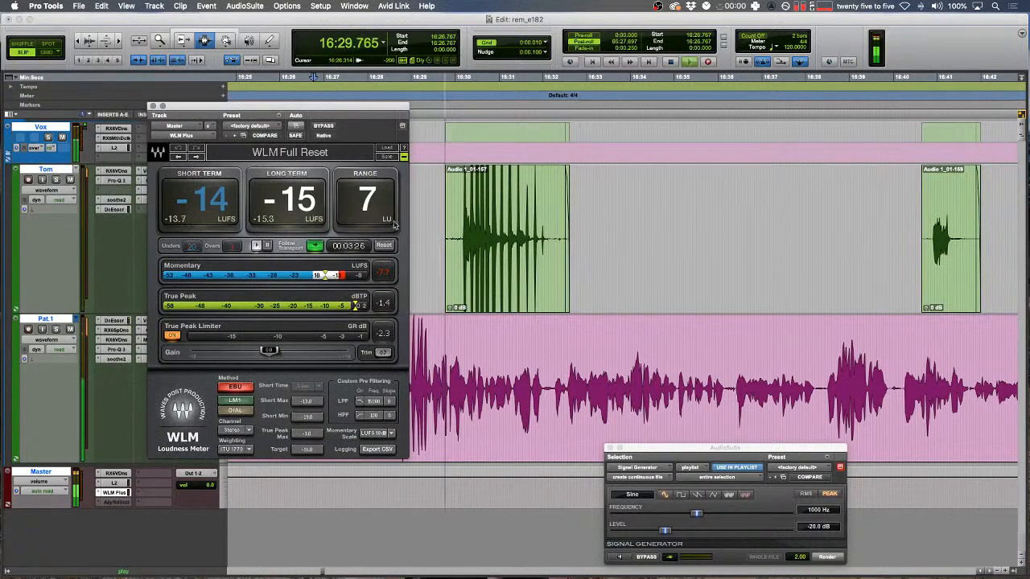
pyautogui.click(404, 157)
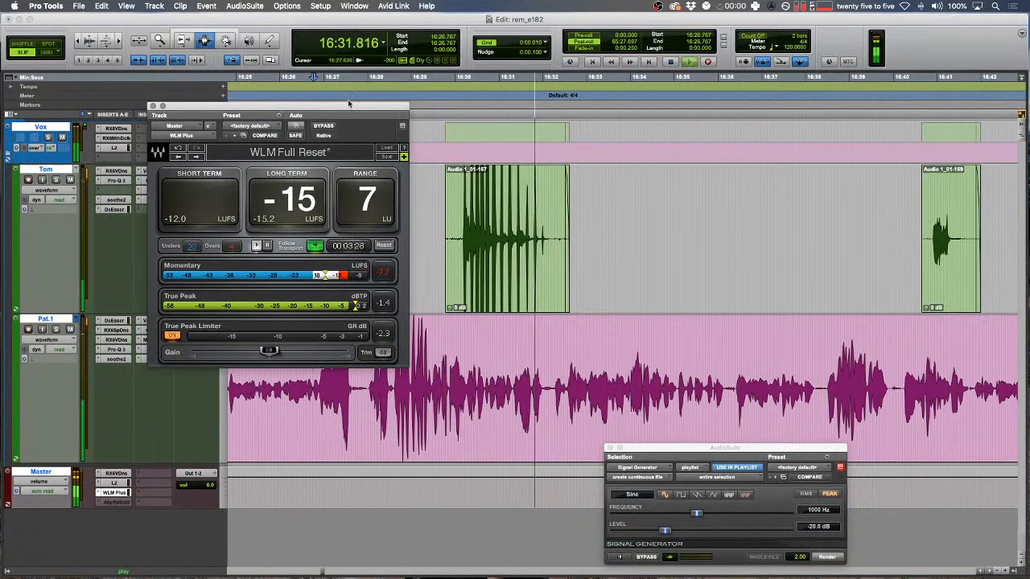
pyautogui.moveTo(348, 103); pyautogui.dragTo(342, 269)
# - Audition the start of green clip Audio 1_01-167 and reset the WLM readings
pyautogui.click(524, 257)
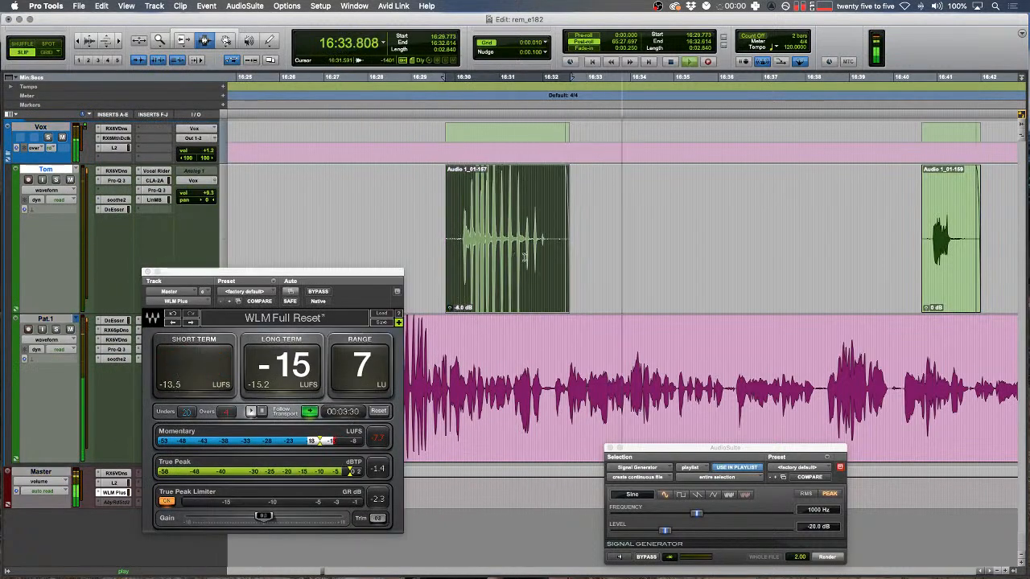
pyautogui.moveTo(452, 249); pyautogui.dragTo(438, 249)
pyautogui.press('space')
pyautogui.press('t')
pyautogui.press('space')
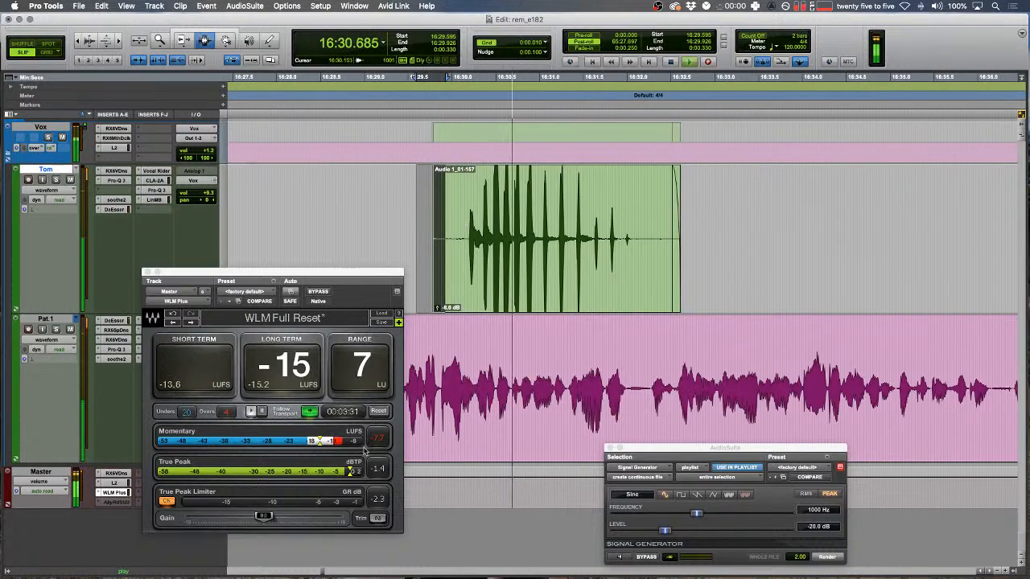
pyautogui.click(378, 411)
pyautogui.moveTo(356, 277); pyautogui.dragTo(335, 329)
pyautogui.press('r')
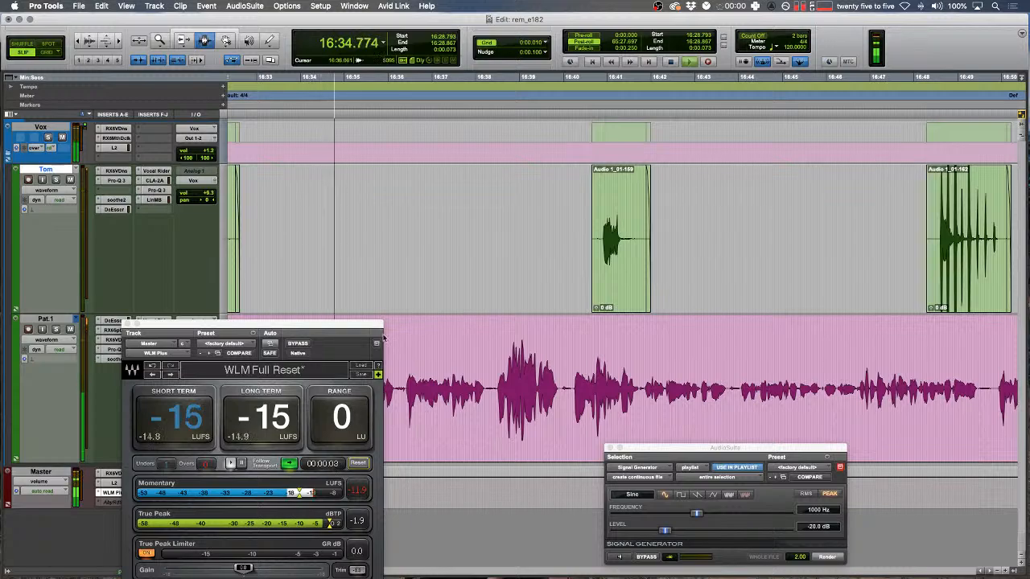
pyautogui.moveTo(350, 337); pyautogui.dragTo(287, 327)
# - Render a Signal Generator tone bleep over a selected word on the pink track
pyautogui.press('space')
pyautogui.moveTo(362, 400); pyautogui.dragTo(357, 400)
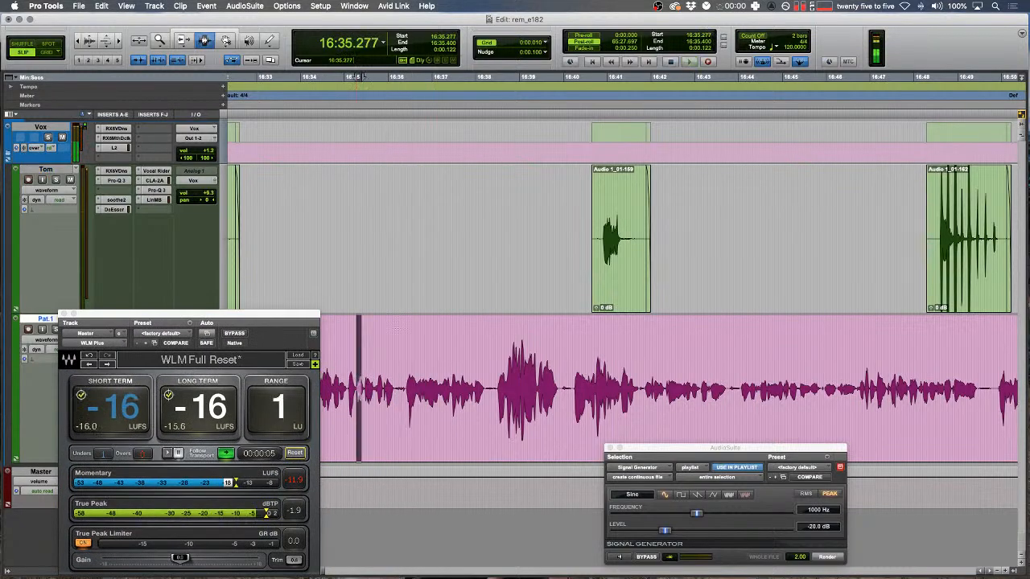
pyautogui.press('t')
pyautogui.press('t')
pyautogui.press('space')
pyautogui.press('space')
pyautogui.moveTo(618, 386); pyautogui.dragTo(646, 380)
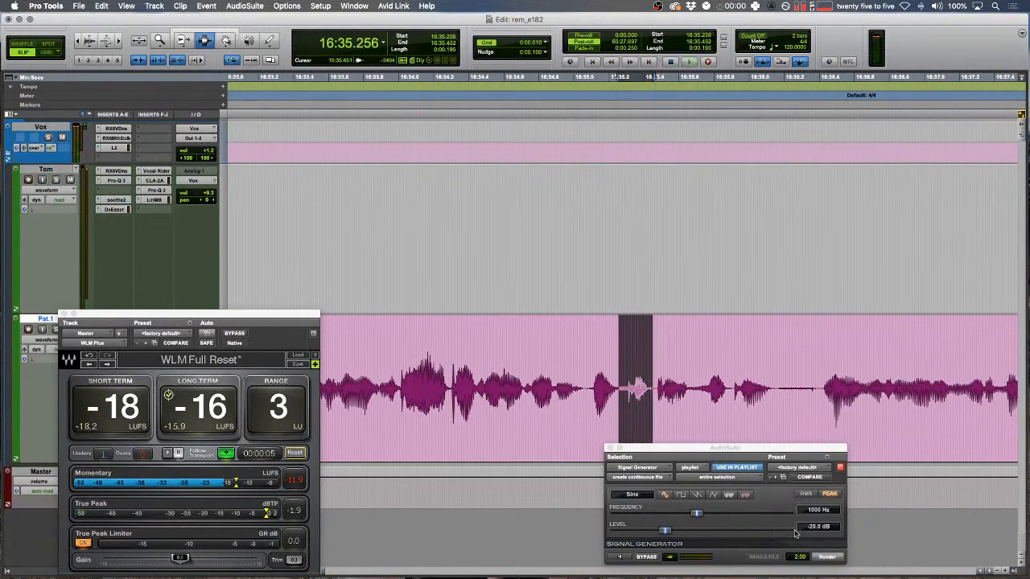
pyautogui.click(825, 558)
pyautogui.click(692, 389)
pyautogui.press('space')
pyautogui.press('t')
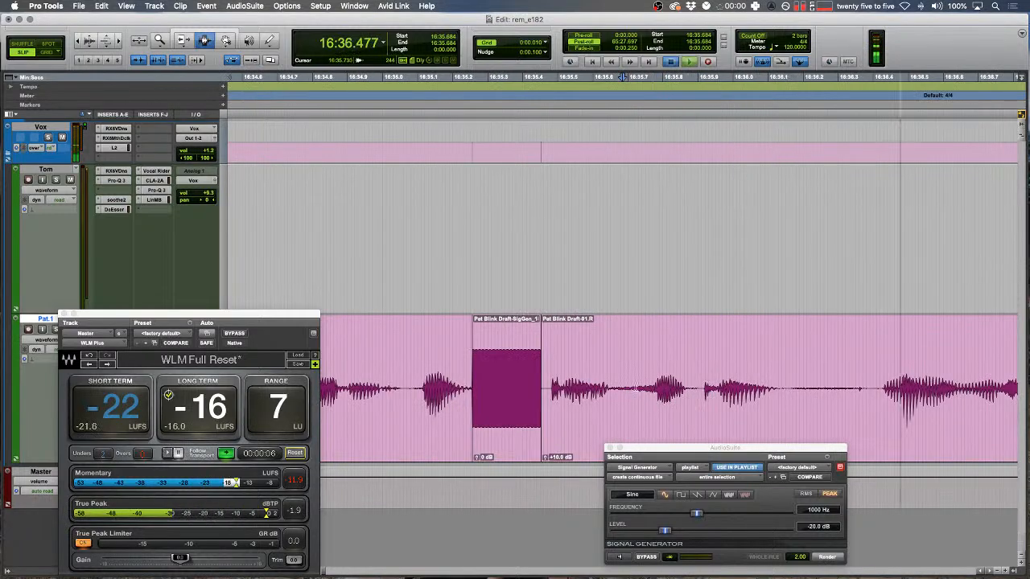
pyautogui.press('space')
# - Render a second tone bleep over the next word and play the bleeped passage
pyautogui.moveTo(635, 390); pyautogui.dragTo(707, 390)
pyautogui.click(829, 558)
pyautogui.press('r')
pyautogui.click(446, 387)
pyautogui.press('space')
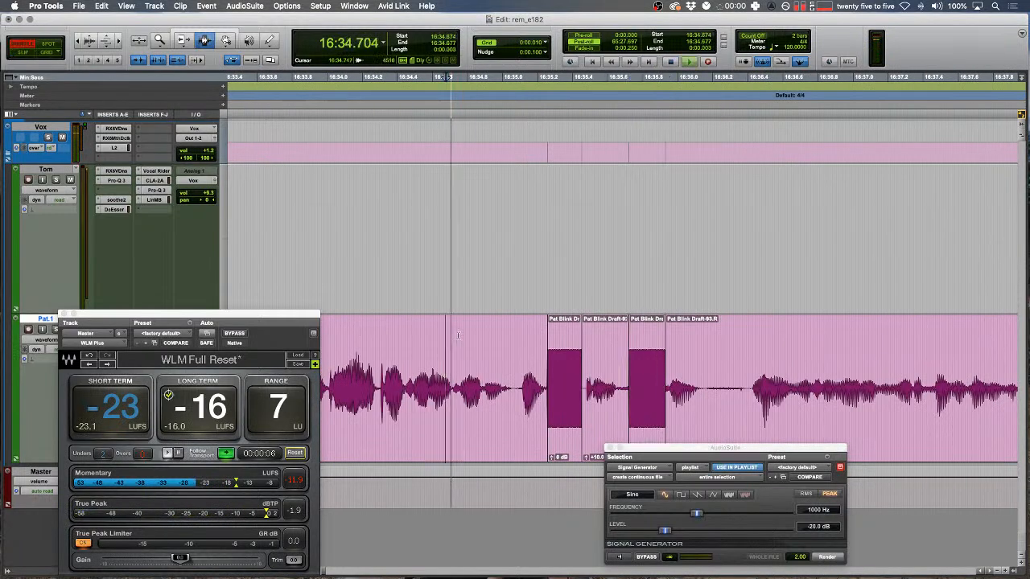
pyautogui.press('t')
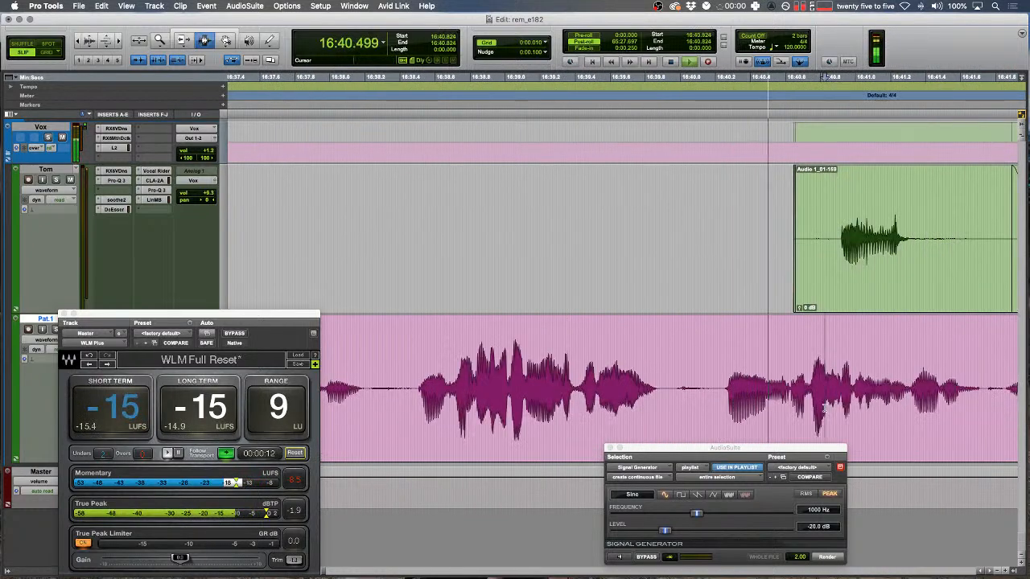
# - Remove the 0.386 s conversation gap and add fades across the resulting join
pyautogui.moveTo(789, 370)
pyautogui.mouseDown()
pyautogui.moveTo(720, 371)
pyautogui.moveTo(785, 387)
pyautogui.mouseUp()
pyautogui.press('super+x')
pyautogui.press('super+x')
pyautogui.click(639, 389)
pyautogui.press('t')
pyautogui.press('space')
pyautogui.moveTo(592, 393); pyautogui.dragTo(554, 392)
pyautogui.press('f')
pyautogui.moveTo(599, 392); pyautogui.dragTo(627, 391)
pyautogui.press('f')
pyautogui.press('r')
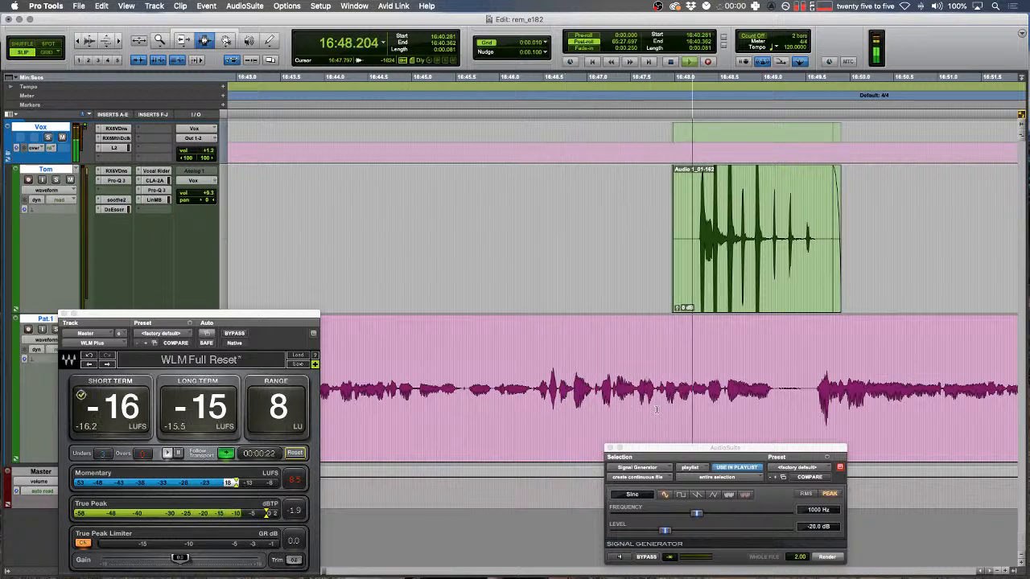
# - Turn green clip Audio 1_01-162 down to -4 dB clip gain, then switch to Shuffle mode
pyautogui.click(809, 256)
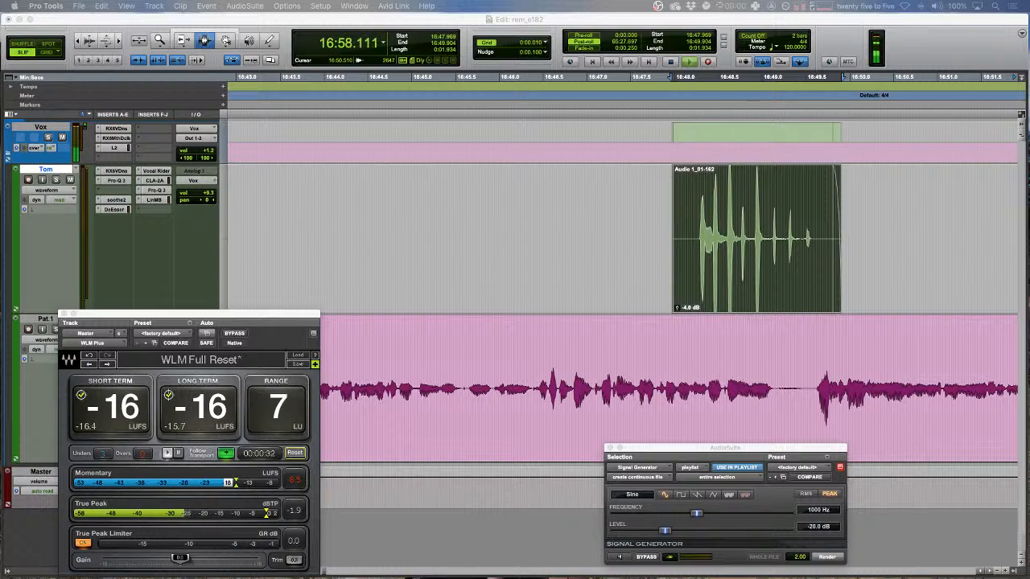
pyautogui.click(906, 239)
pyautogui.hscroll(6, 724, 376)
pyautogui.click(724, 377)
pyautogui.press('F1')
pyautogui.press('space')
# - Delete an unwanted stretch of the pink track and crossfade the new join
pyautogui.press('t')
pyautogui.press('space')
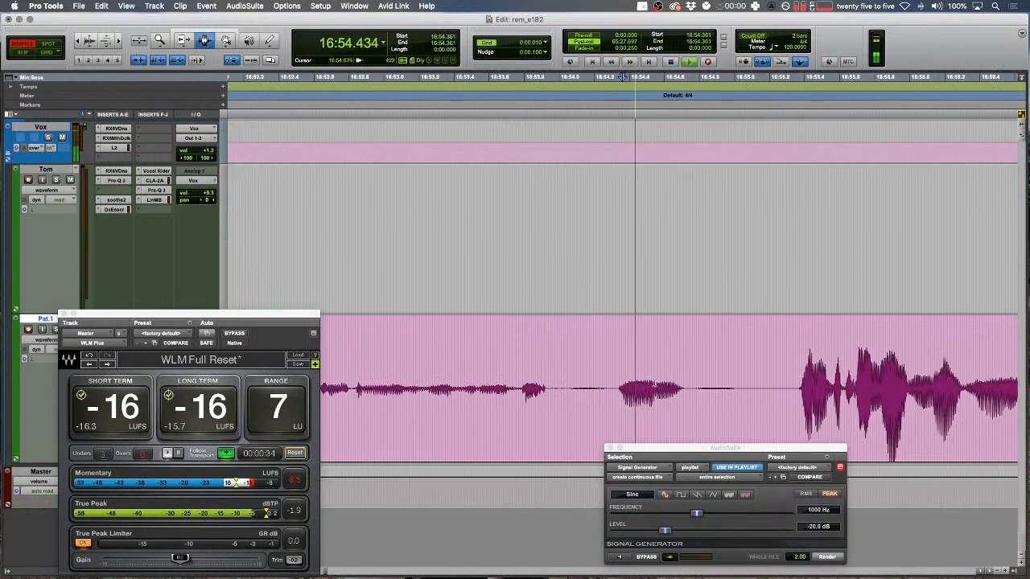
pyautogui.moveTo(614, 378); pyautogui.dragTo(778, 377)
pyautogui.press('Delete')
pyautogui.moveTo(457, 334); pyautogui.dragTo(447, 335)
pyautogui.press('space')
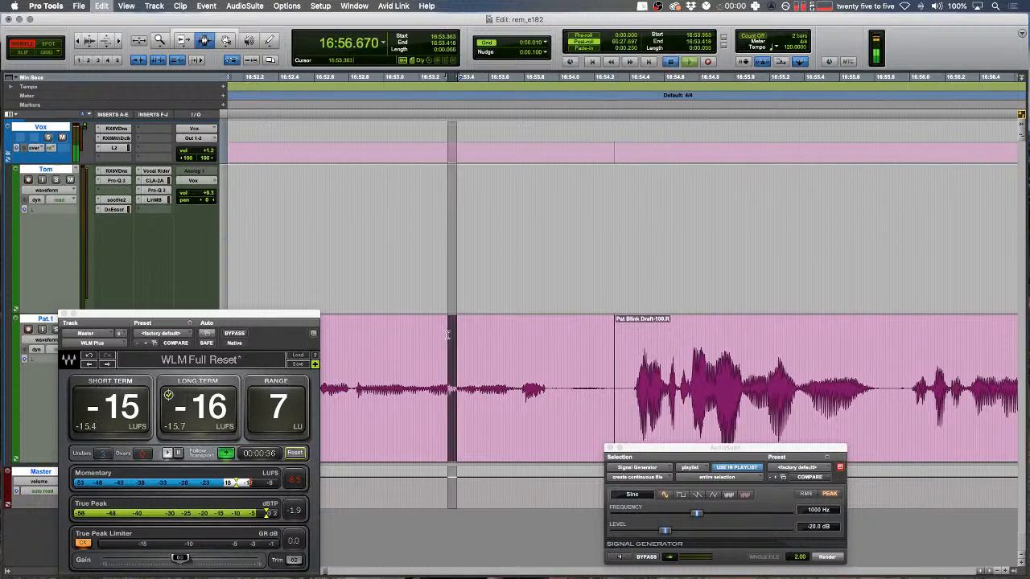
pyautogui.press('F2')
pyautogui.press('t')
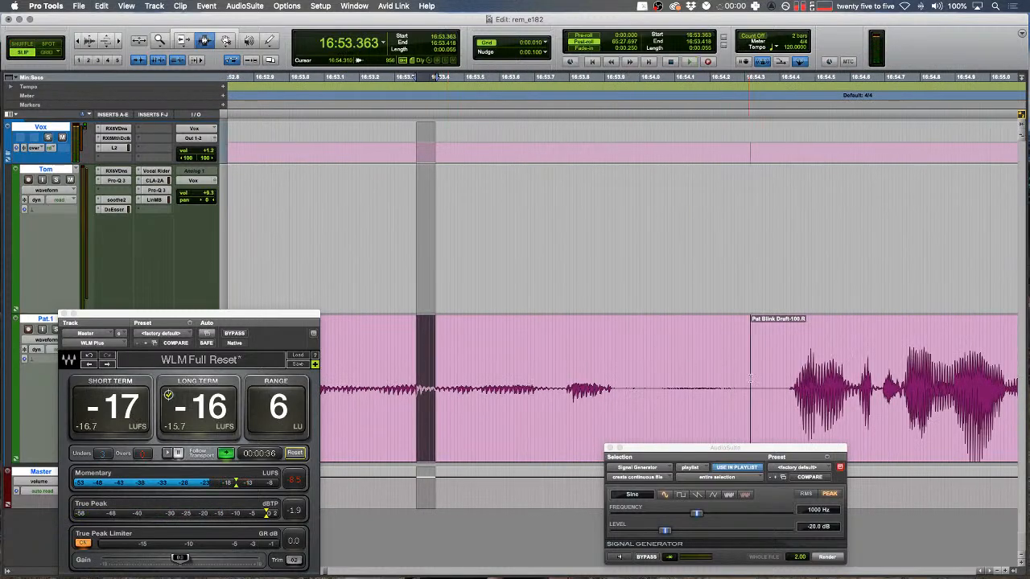
pyautogui.moveTo(748, 378); pyautogui.dragTo(754, 378)
pyautogui.press('f')
# - Play back over the edit starting from 16:54.544
pyautogui.click(497, 370)
pyautogui.press('space')
pyautogui.press('F1')
pyautogui.press('r')
pyautogui.press('space')
pyautogui.click(521, 359)
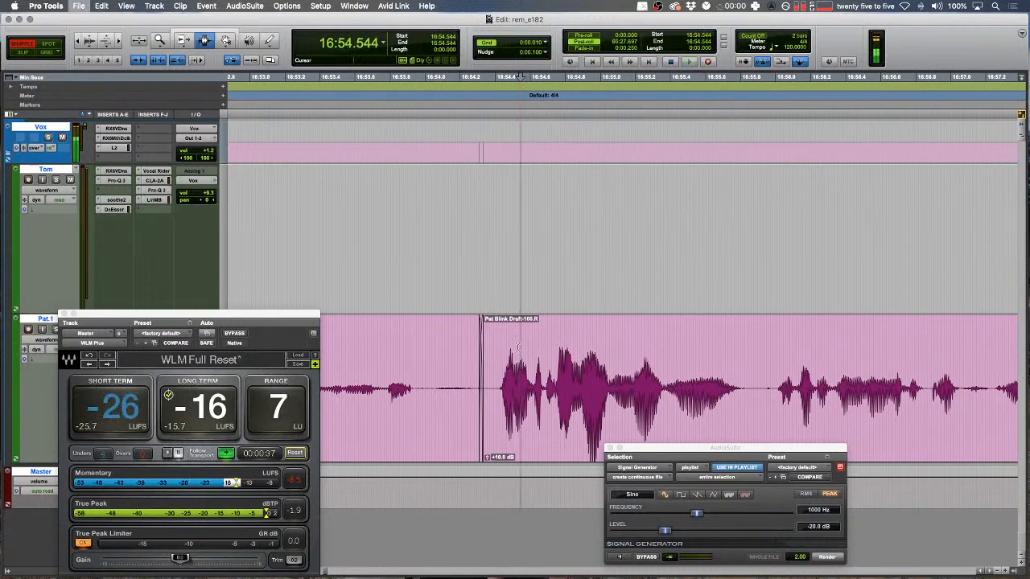
pyautogui.press('space')
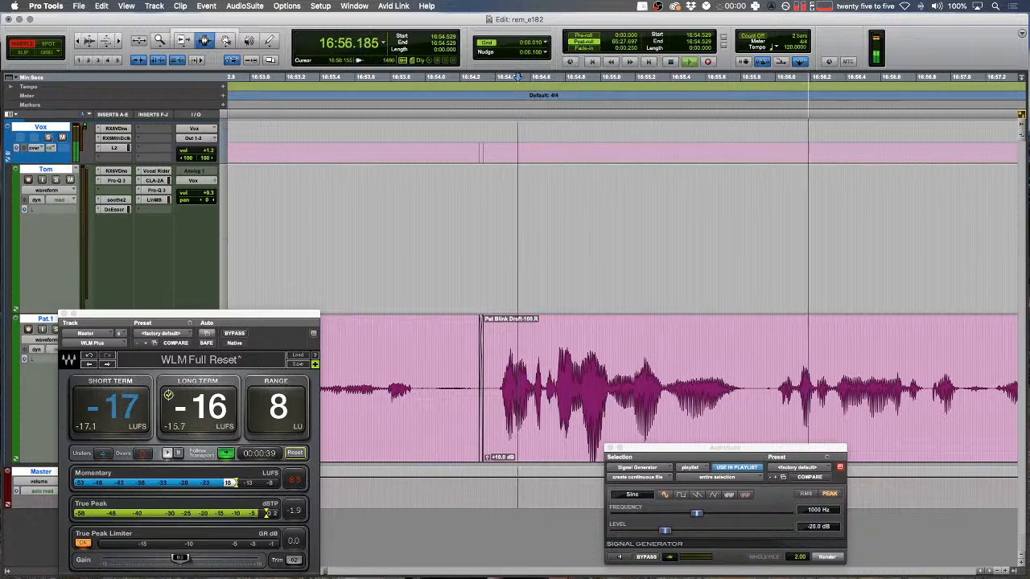
pyautogui.press('super+Tab')
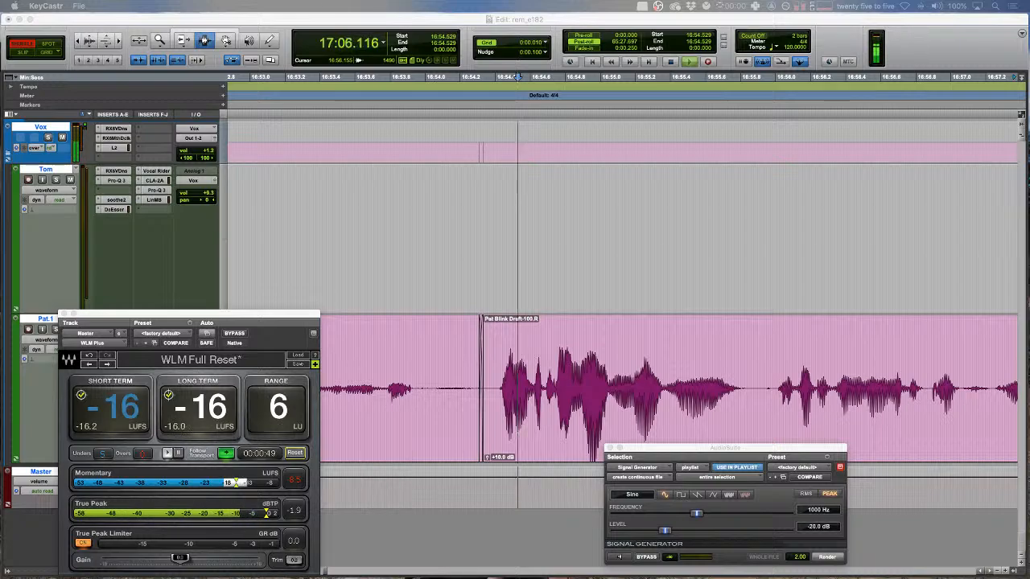
# - Review a short range and set an edit point on the green track in Slip mode
pyautogui.click(920, 253)
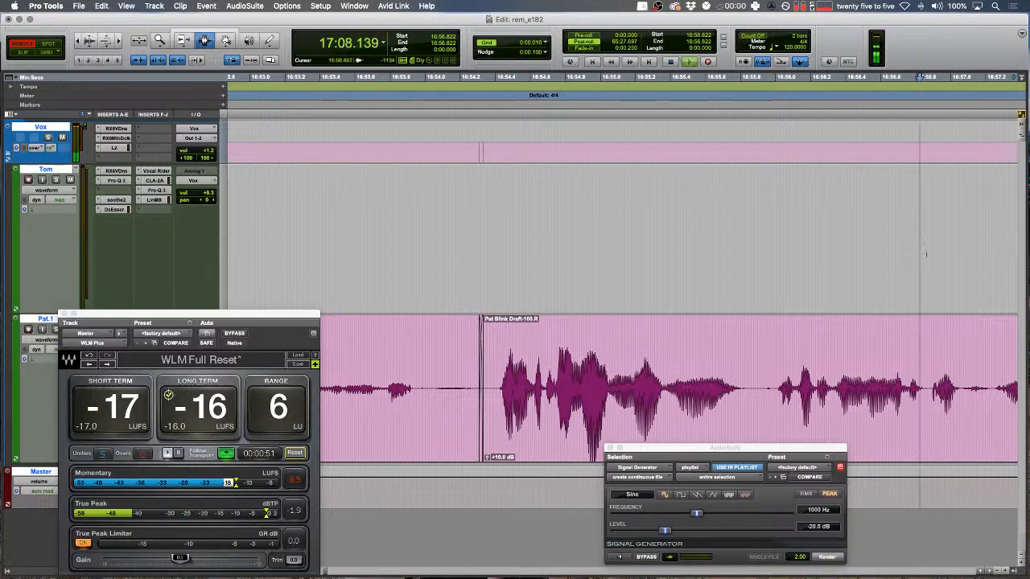
pyautogui.press('Down')
pyautogui.press('Left')
pyautogui.hscroll(-5, 772, 273)
pyautogui.moveTo(617, 296); pyautogui.dragTo(655, 286)
pyautogui.press('space')
pyautogui.press('space')
pyautogui.press('F2')
pyautogui.click(689, 284)
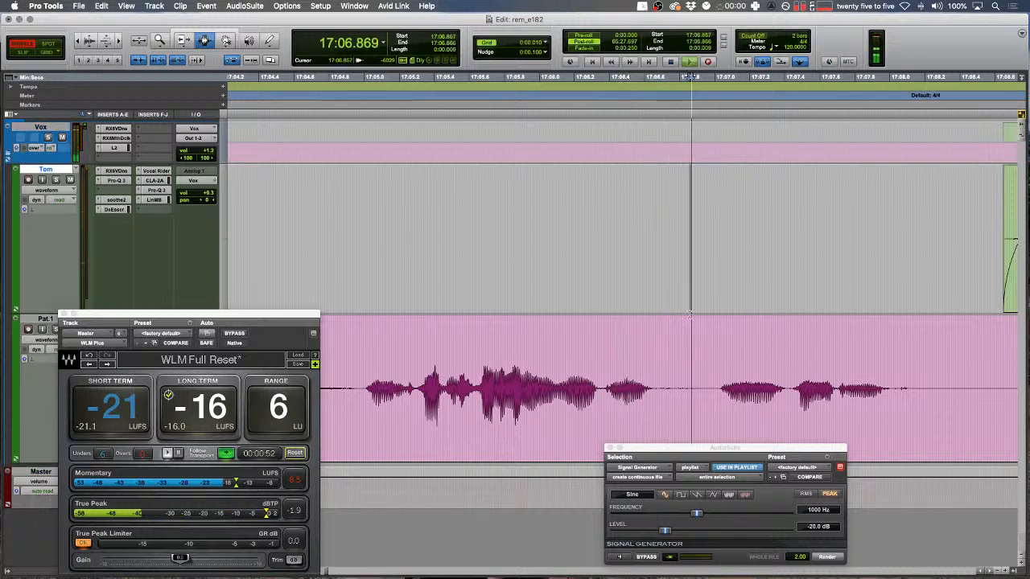
pyautogui.press('t')
pyautogui.press('space')
# - Delete the pause between words on the pink track and audition the tightened join
pyautogui.moveTo(567, 378); pyautogui.dragTo(717, 367)
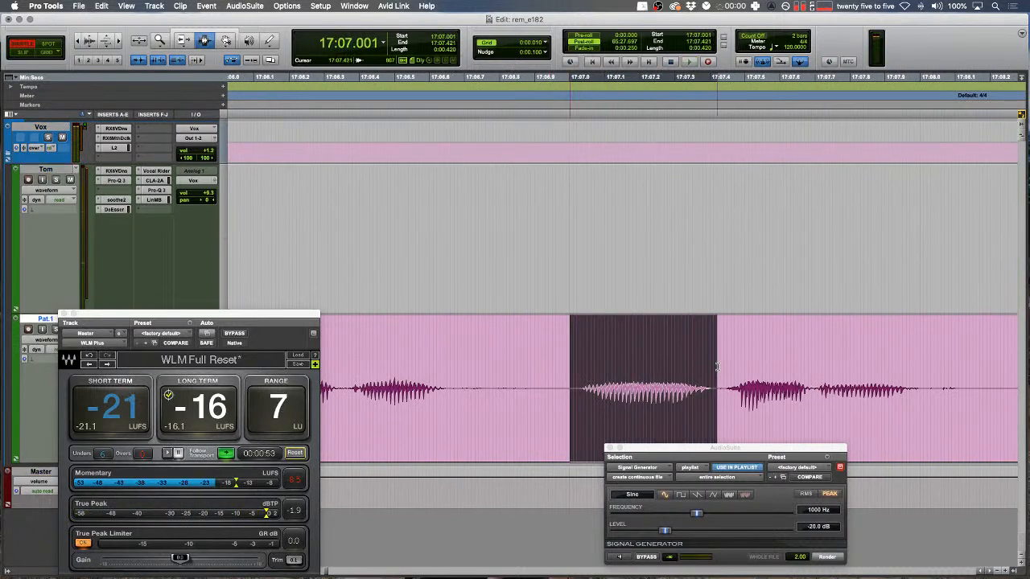
pyautogui.moveTo(583, 378); pyautogui.dragTo(575, 378)
pyautogui.press('Delete')
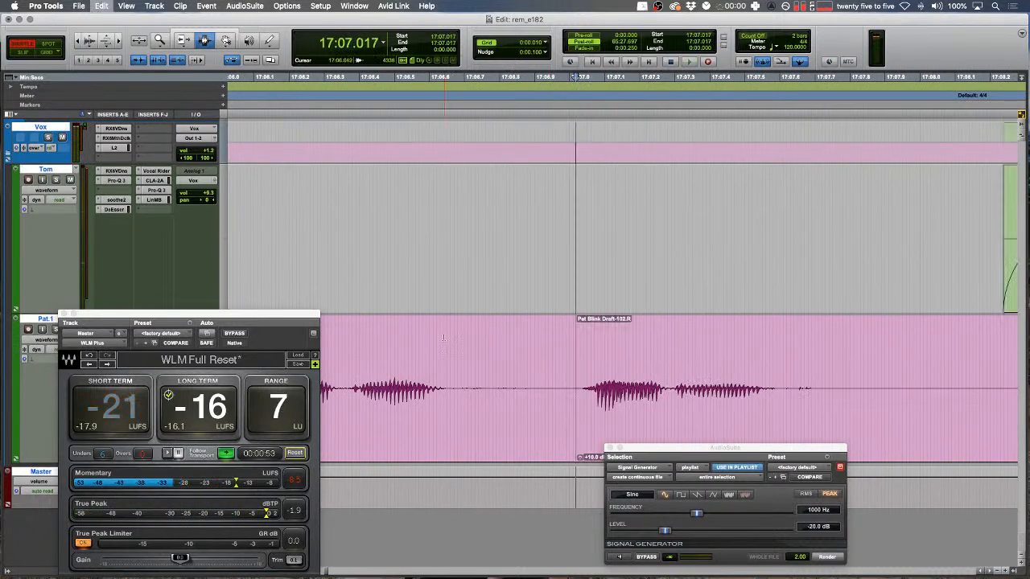
pyautogui.moveTo(441, 381); pyautogui.dragTo(457, 382)
pyautogui.press('space')
pyautogui.press('F2')
pyautogui.moveTo(575, 377); pyautogui.dragTo(572, 377)
# - Trim the unwanted opening of the pink clip while playback runs until the CPU alert
pyautogui.press('r')
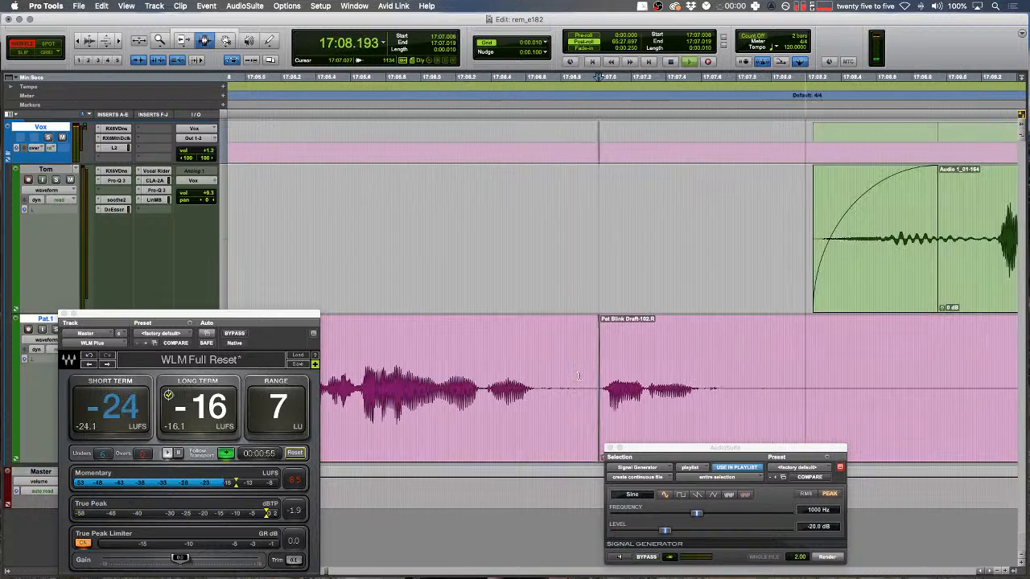
pyautogui.hscroll(5, 579, 375)
pyautogui.hscroll(3, 580, 376)
pyautogui.press('r')
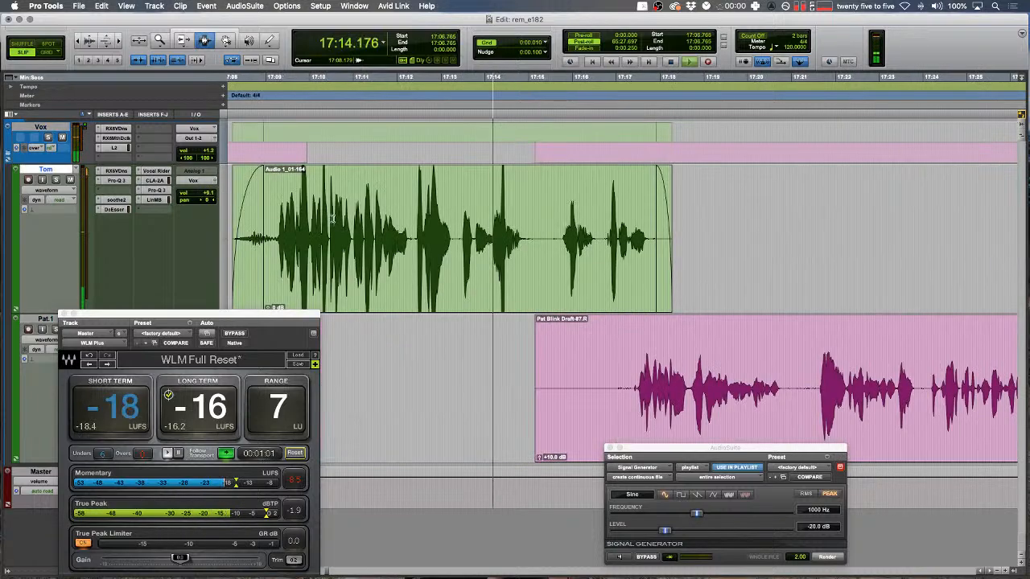
pyautogui.press('r')
pyautogui.moveTo(394, 382); pyautogui.dragTo(535, 360)
pyautogui.press('BackSpace')
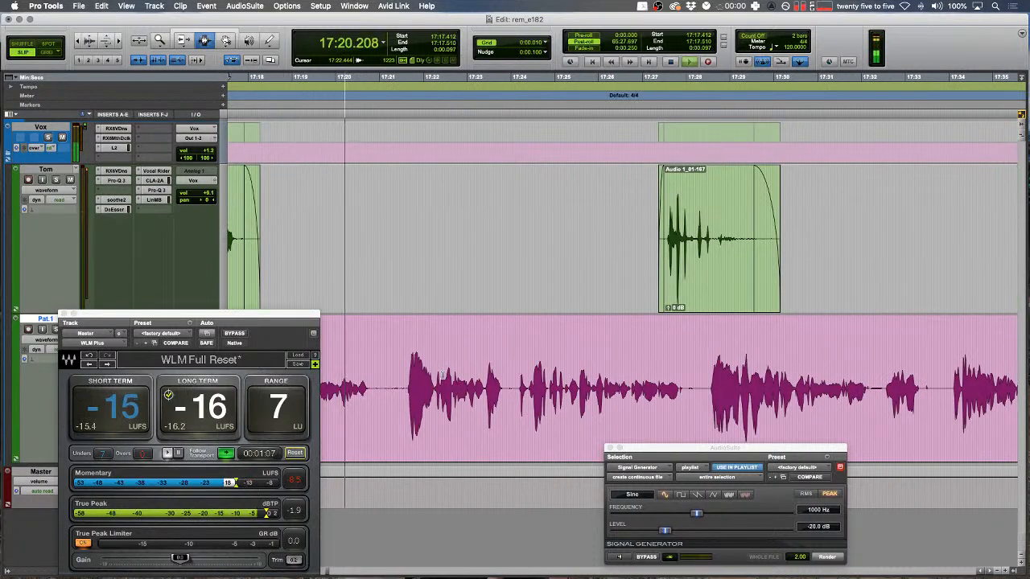
pyautogui.press('super+Tab')
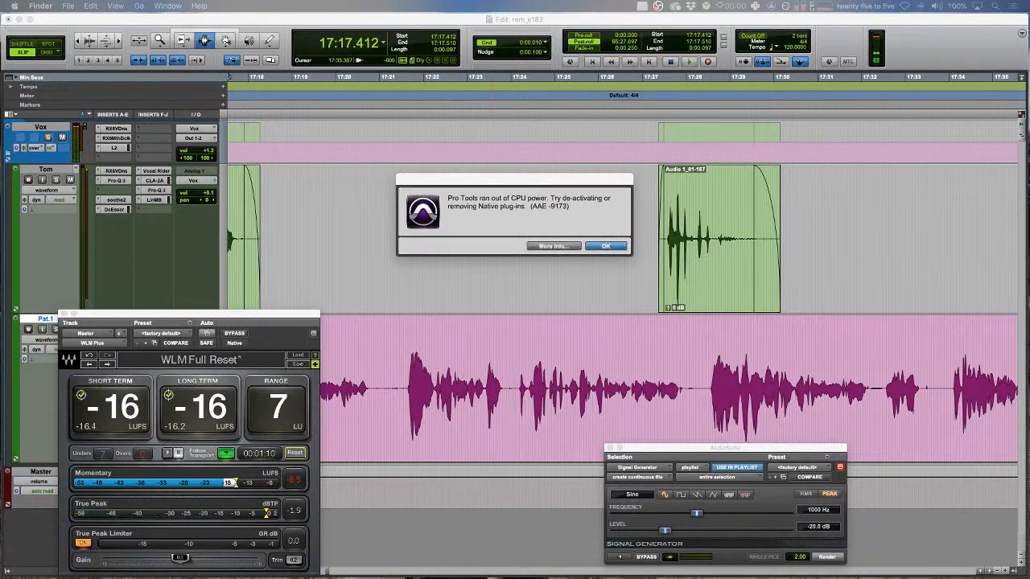
# - Dismiss the CPU error and set the Playback Engine H/W Buffer Size to 512 Samples
pyautogui.click(610, 248)
pyautogui.click(320, 6)
pyautogui.click(346, 36)
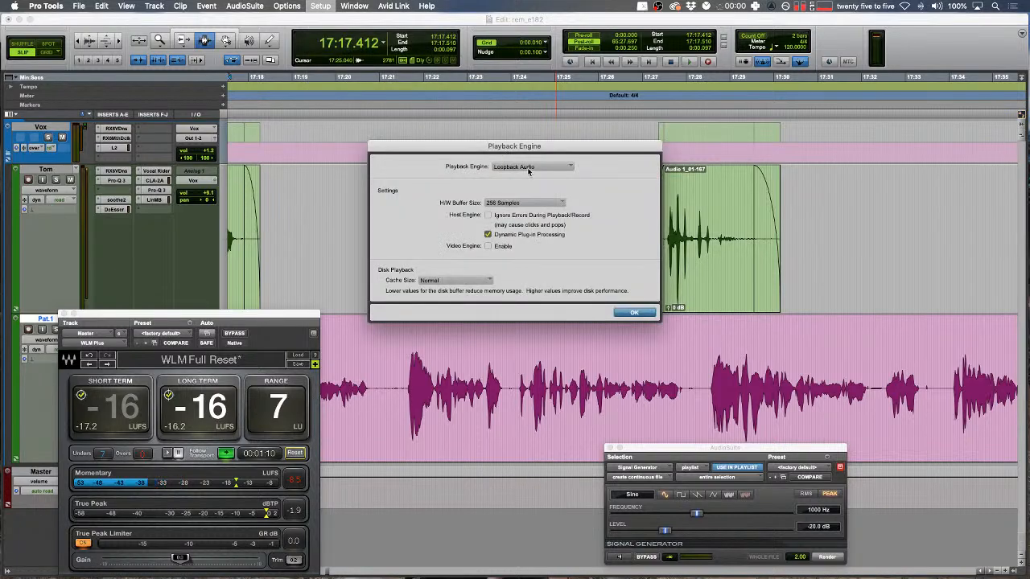
pyautogui.click(524, 202)
pyautogui.click(614, 261)
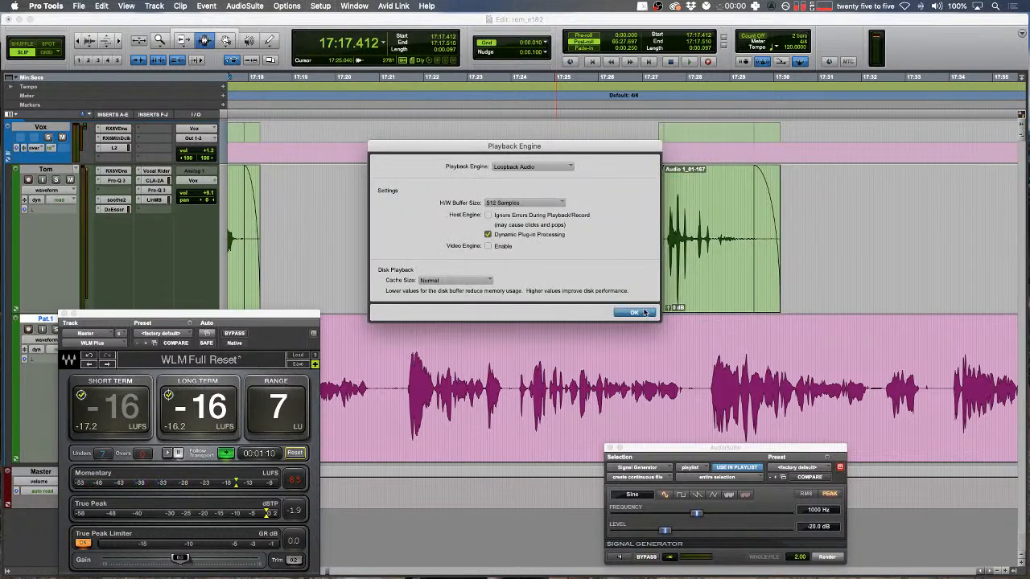
pyautogui.press('Return')
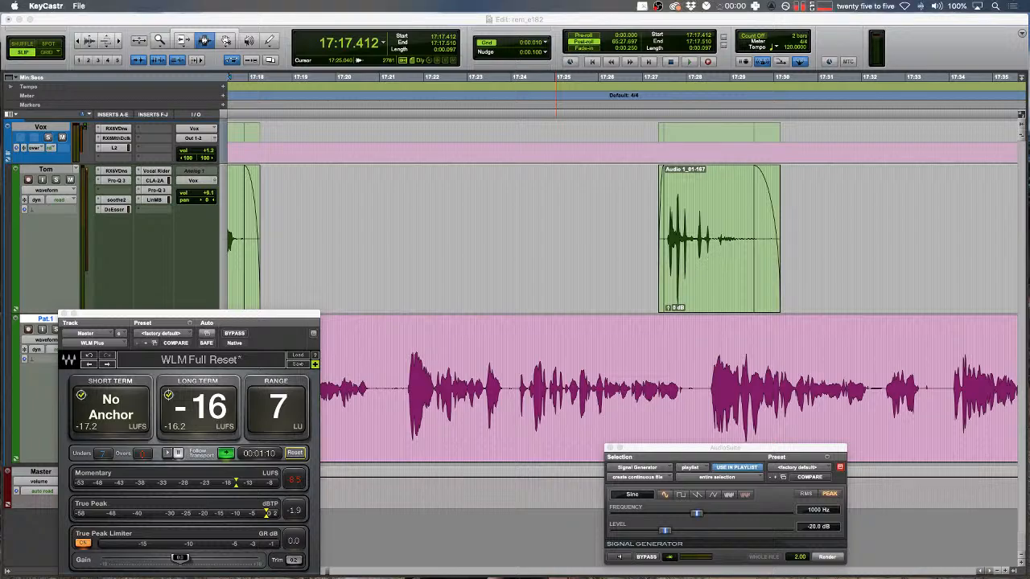
# - Resume playback from the edit point at 17:22.346
pyautogui.click(578, 241)
pyautogui.click(438, 370)
pyautogui.press('space')
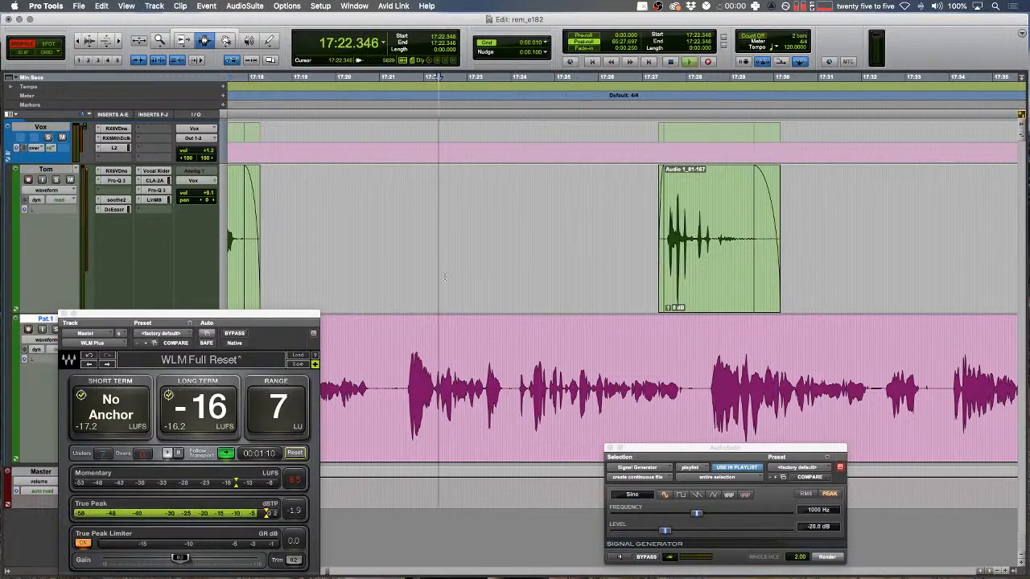
pyautogui.click(641, 8)
pyautogui.click(640, 9)
pyautogui.click(641, 8)
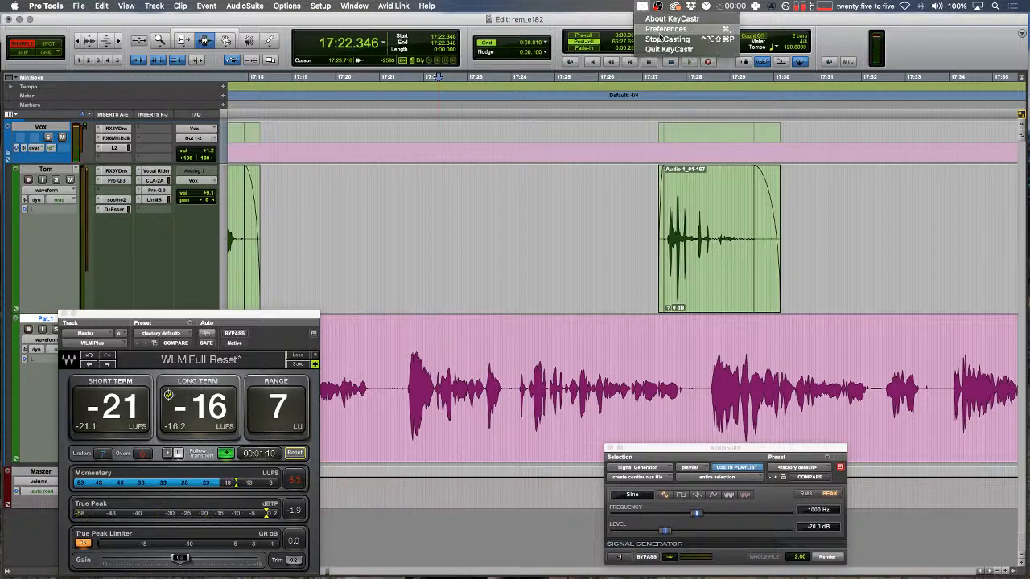
pyautogui.click(611, 23)
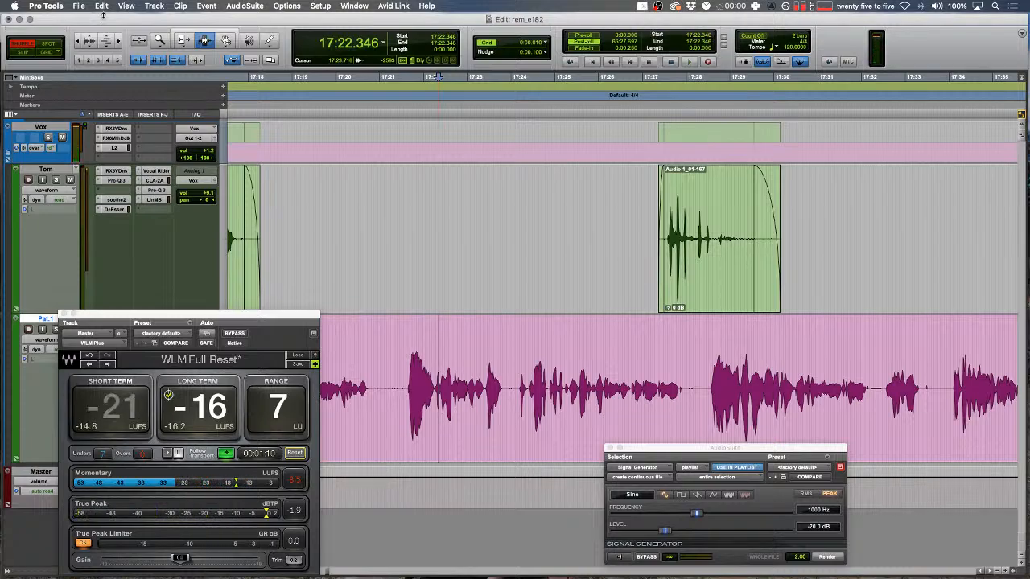
# - Hide and restore the Edit window, then restart playback around 17:22
pyautogui.click(18, 19)
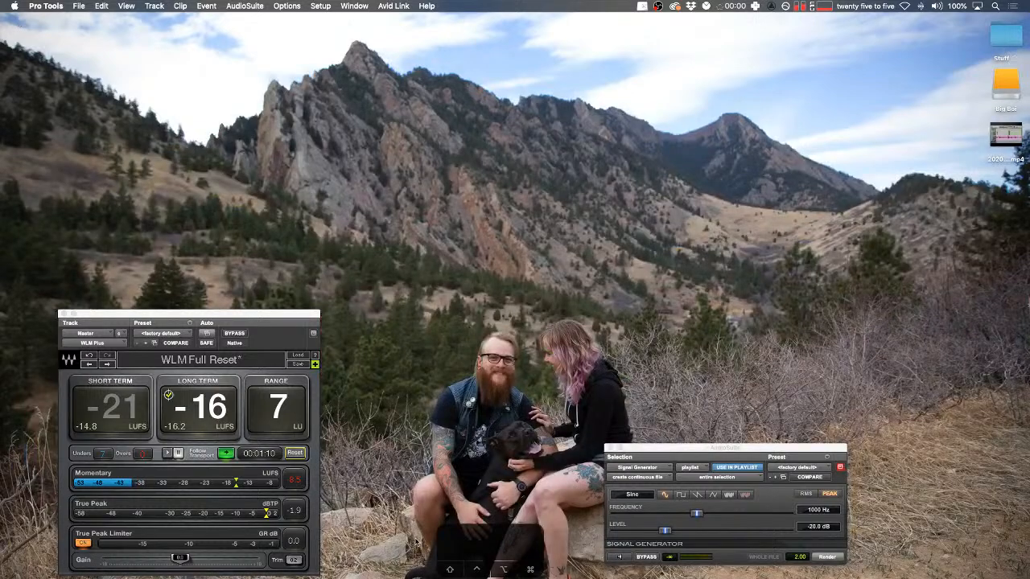
pyautogui.moveTo(474, 534); pyautogui.dragTo(1029, 434)
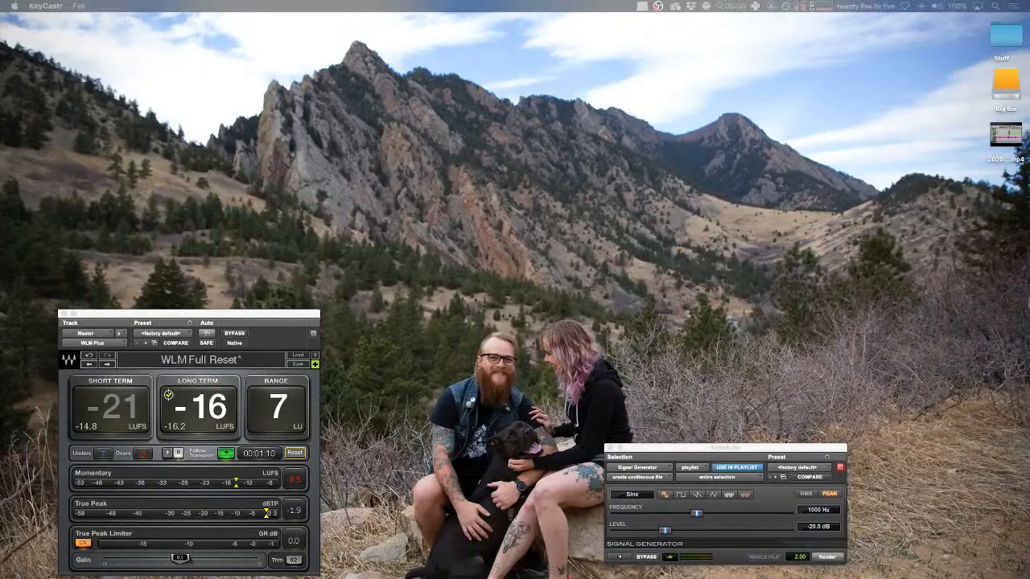
pyautogui.moveTo(485, 572)
pyautogui.click(392, 567)
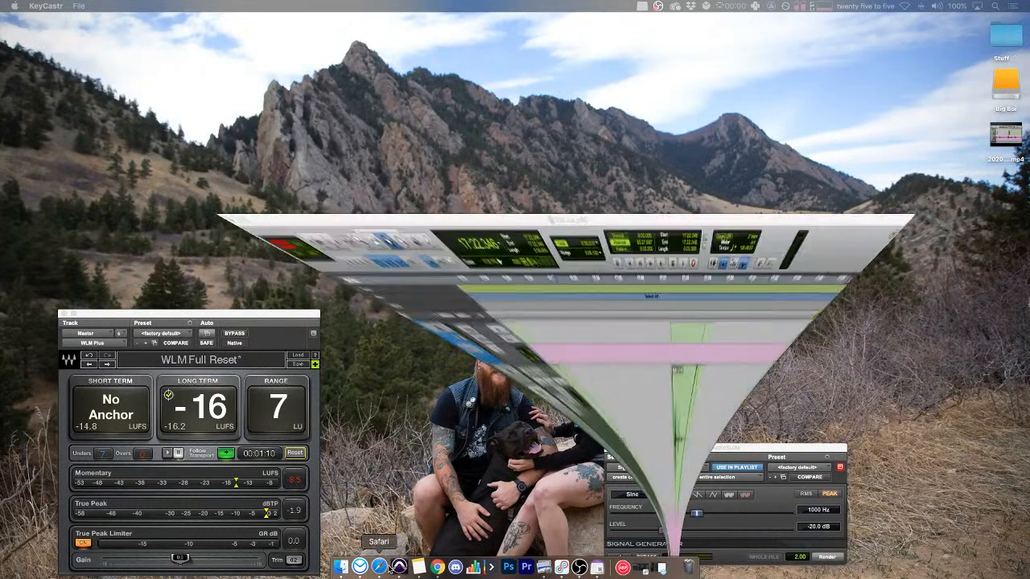
pyautogui.moveTo(1028, 418); pyautogui.dragTo(493, 548)
pyautogui.click(431, 389)
pyautogui.press('space')
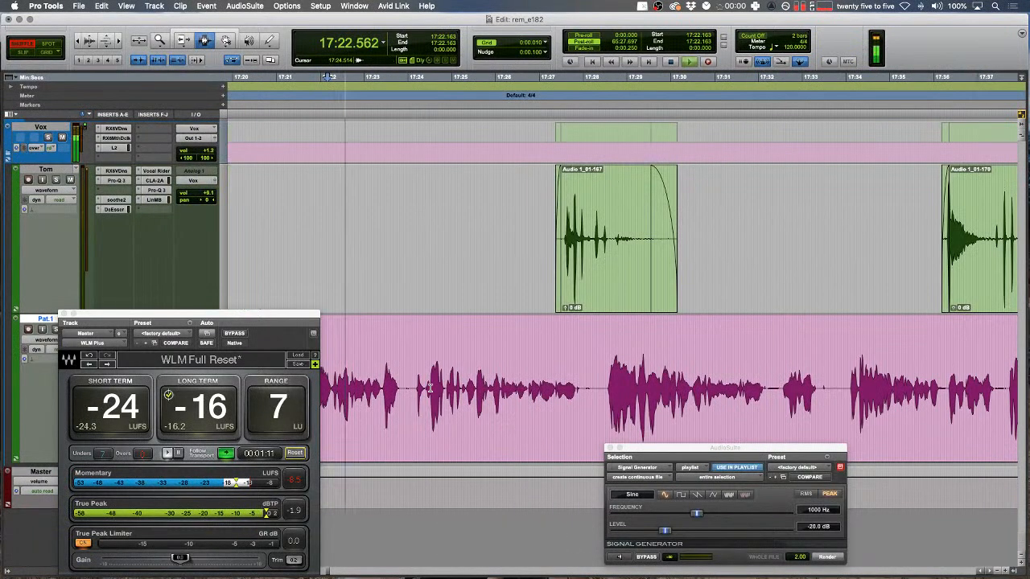
# - Restart playback later in the episode and select a short stretch of Pat's audio
pyautogui.moveTo(508, 575)
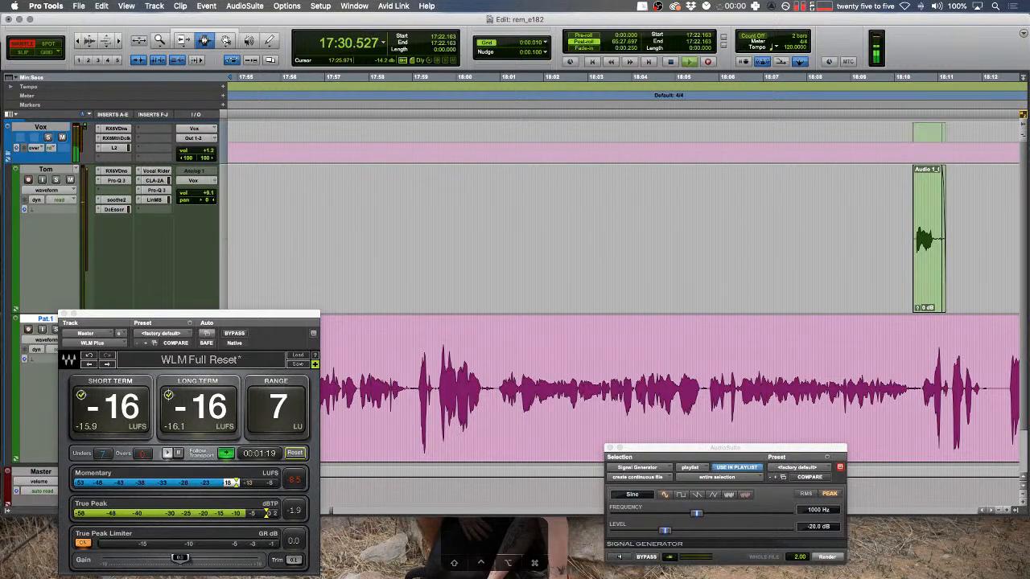
pyautogui.scroll(-2, 543, 373)
pyautogui.click(515, 388)
pyautogui.press('space')
pyautogui.press('space')
pyautogui.scroll(-2, 523, 389)
pyautogui.moveTo(515, 386); pyautogui.dragTo(505, 383)
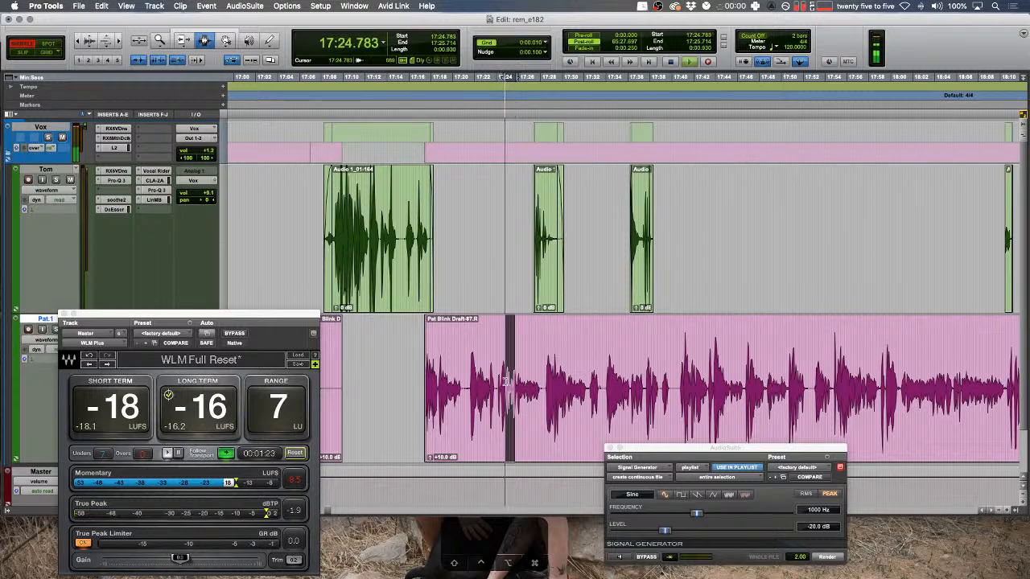
# - Extend the Edit window down to the bottom of the screen
pyautogui.click(473, 544)
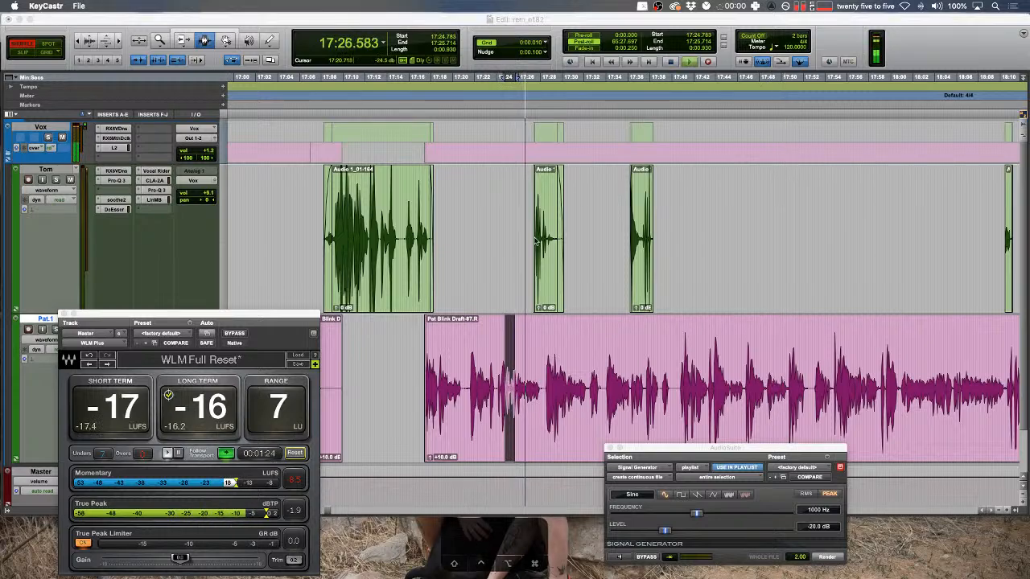
pyautogui.click(643, 6)
pyautogui.click(666, 39)
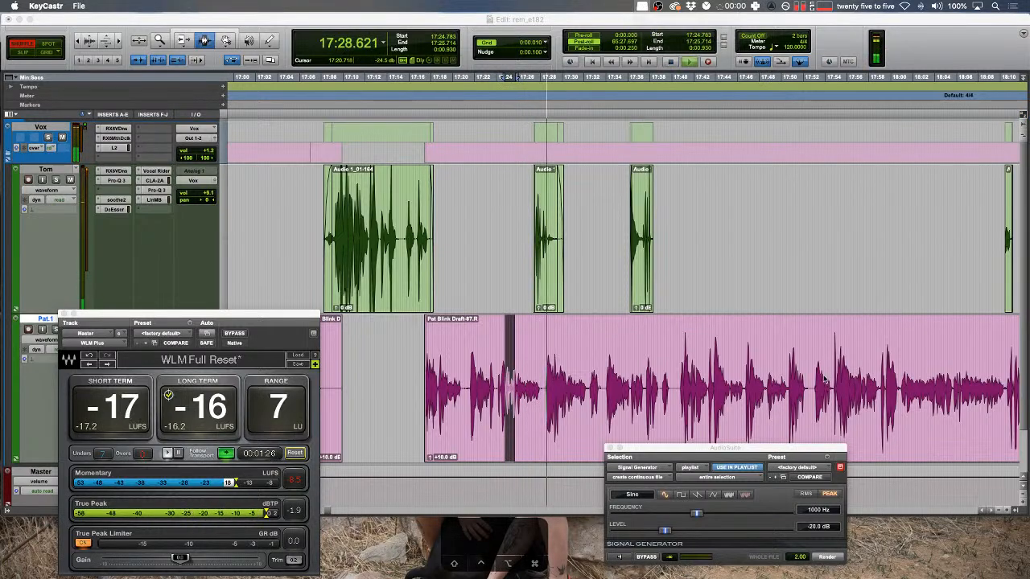
pyautogui.moveTo(946, 516); pyautogui.dragTo(944, 577)
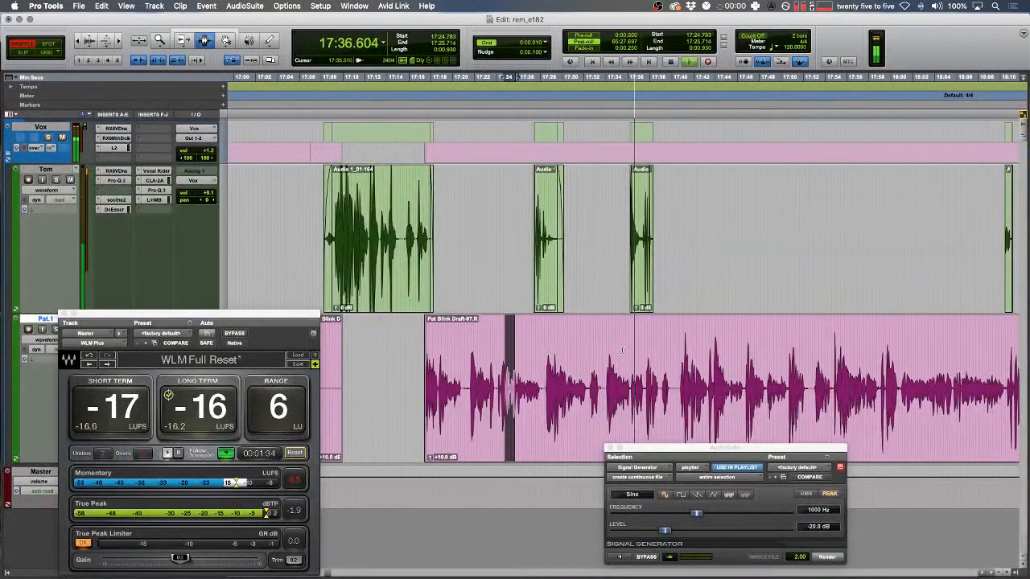
# - Switch to Slip mode, stop playback, and place the edit point at 17:33.881 on Pat's track
pyautogui.press('space')
pyautogui.moveTo(838, 362); pyautogui.dragTo(839, 362)
pyautogui.press('t')
pyautogui.press('t')
pyautogui.press('space')
pyautogui.press('F2')
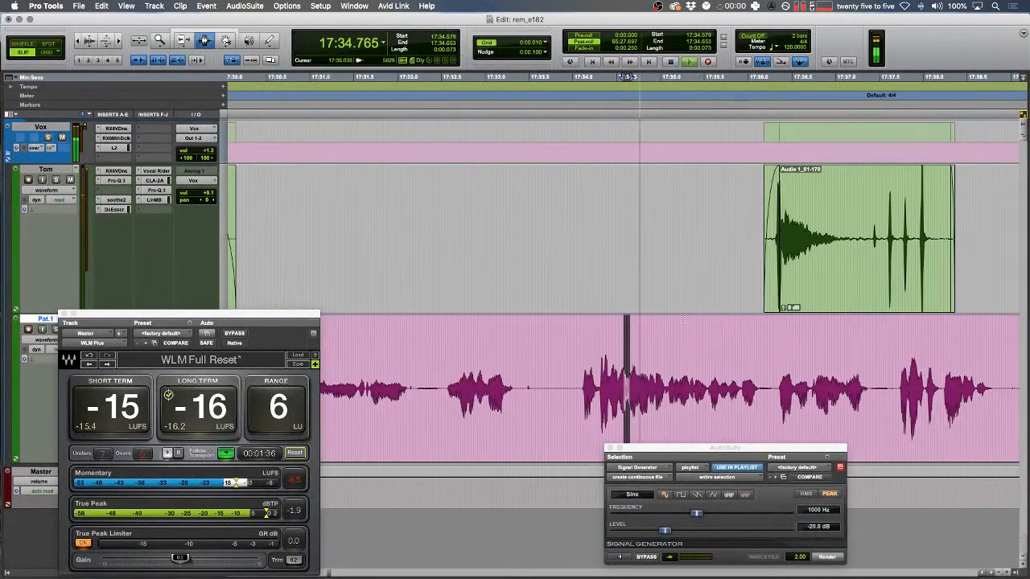
pyautogui.press('space')
pyautogui.click(562, 373)
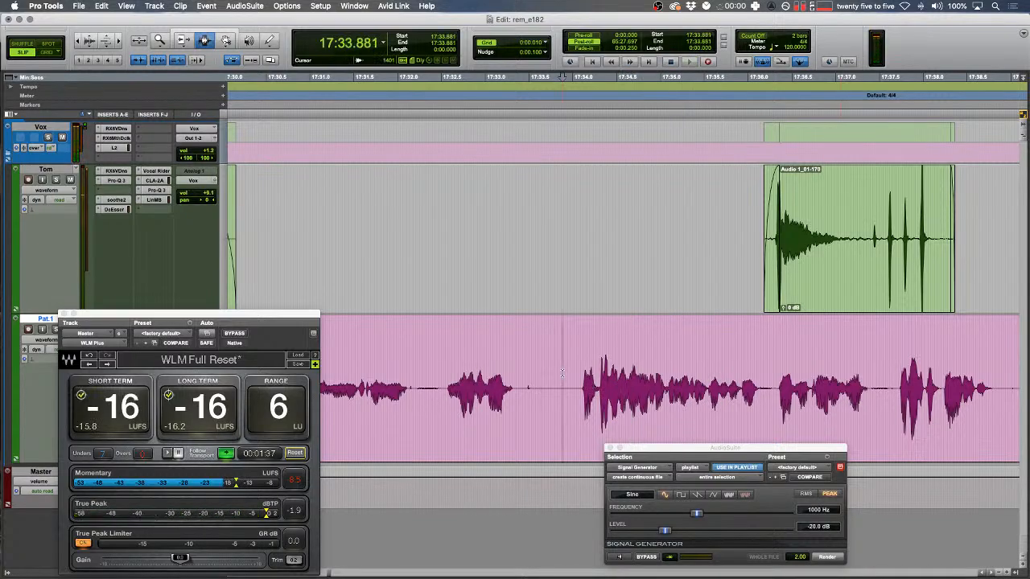
# - Add a memory location marker named EDIT at the edit point
pyautogui.press('KP_Enter')
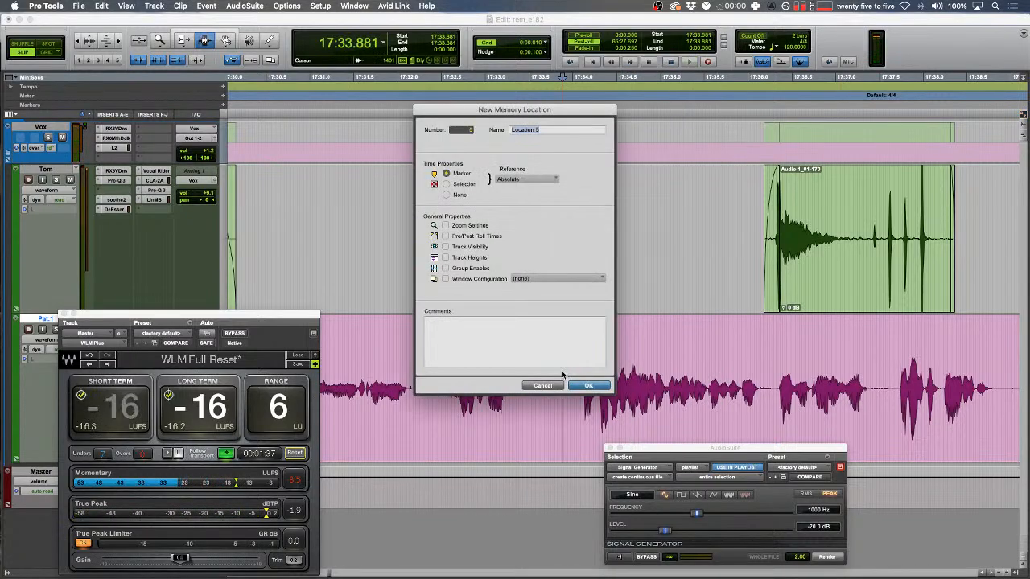
pyautogui.press('Return')
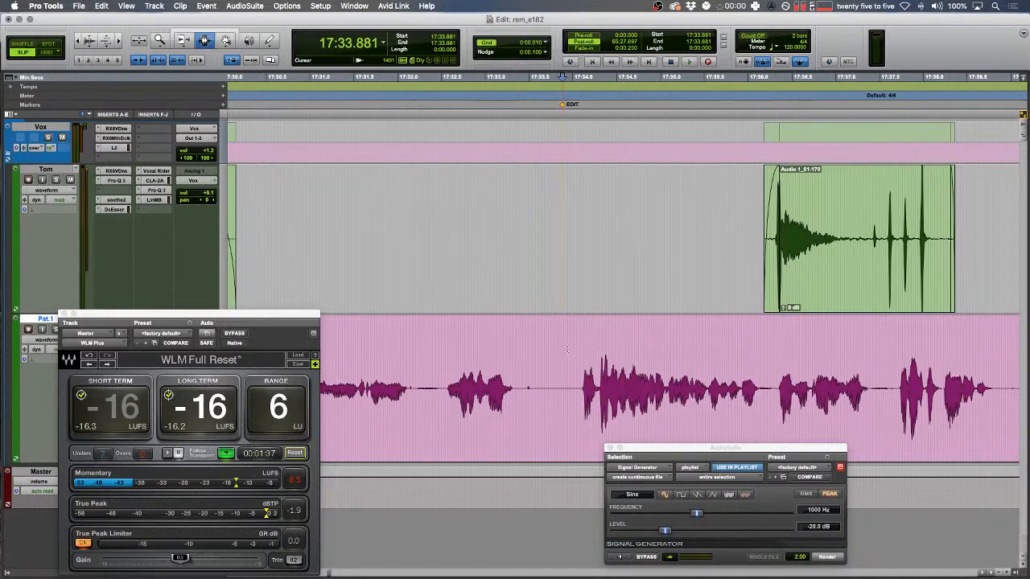
pyautogui.press('r')
pyautogui.hscroll(-4, 584, 304)
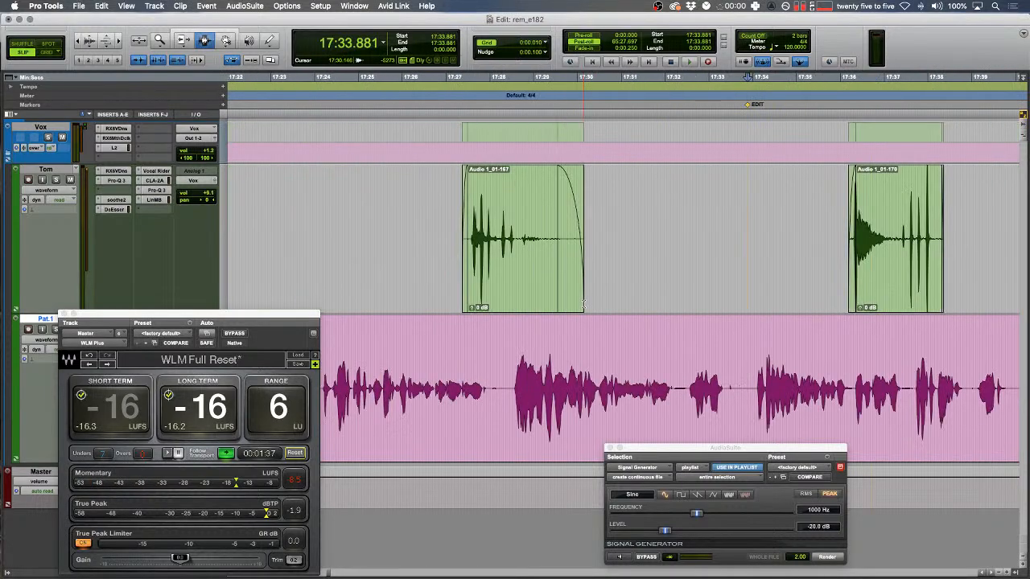
pyautogui.hscroll(2, 587, 303)
pyautogui.moveTo(657, 453); pyautogui.dragTo(732, 463)
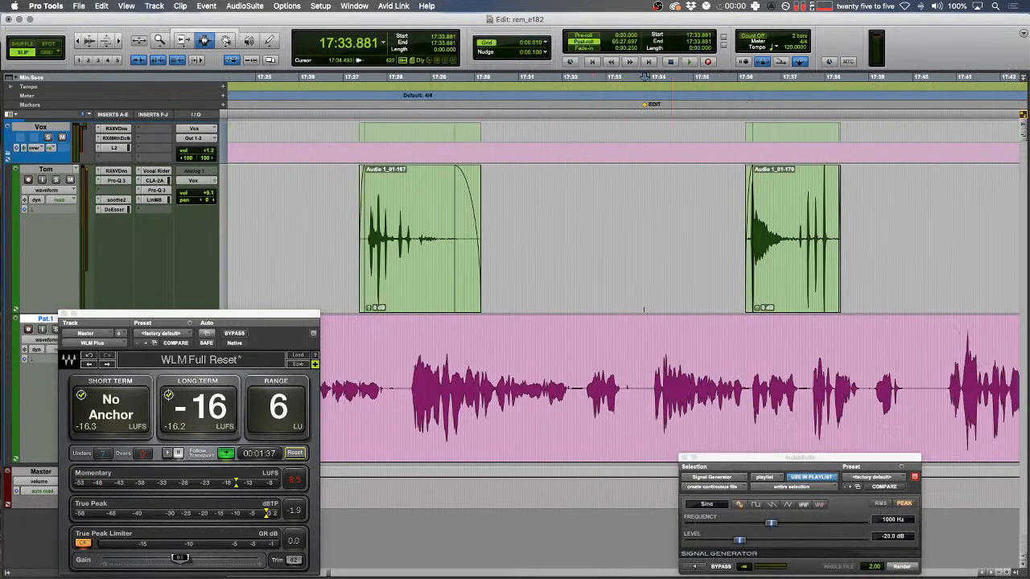
pyautogui.press('r')
pyautogui.press('r')
# - Audition Pat's passage from about 17:28.5 to 17:33.8 to find the problem
pyautogui.moveTo(595, 378); pyautogui.dragTo(768, 370)
pyautogui.press('r')
pyautogui.hscroll(4, 755, 364)
pyautogui.hscroll(1, 761, 360)
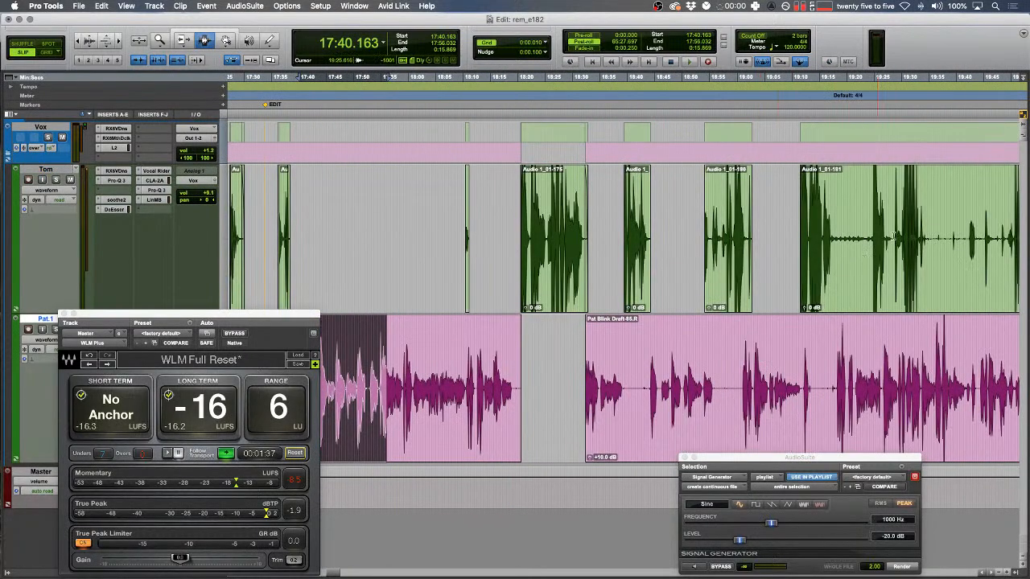
pyautogui.moveTo(860, 225); pyautogui.dragTo(852, 222)
pyautogui.hscroll(-3, 909, 241)
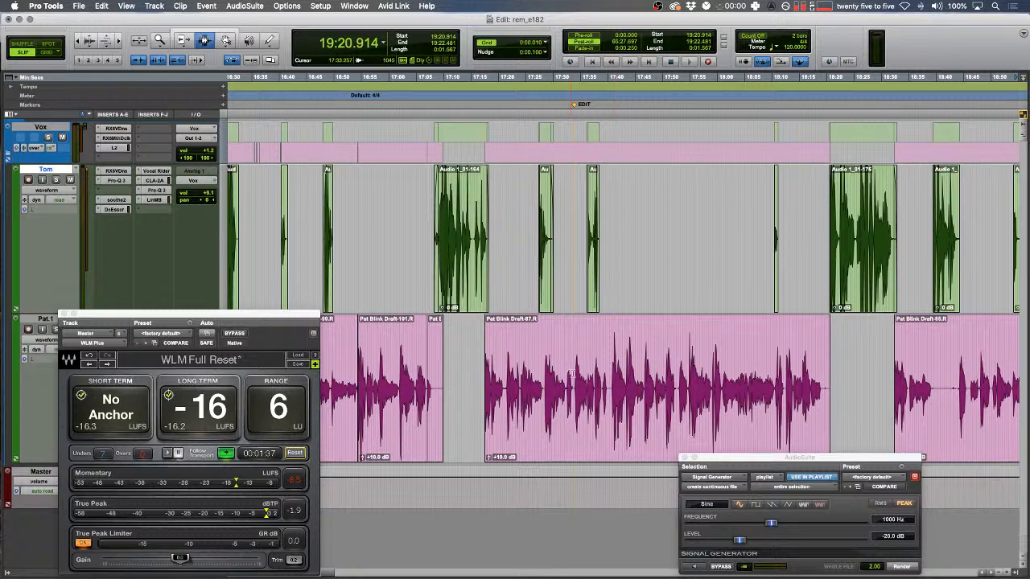
pyautogui.click(573, 373)
pyautogui.press('t')
pyautogui.press('t')
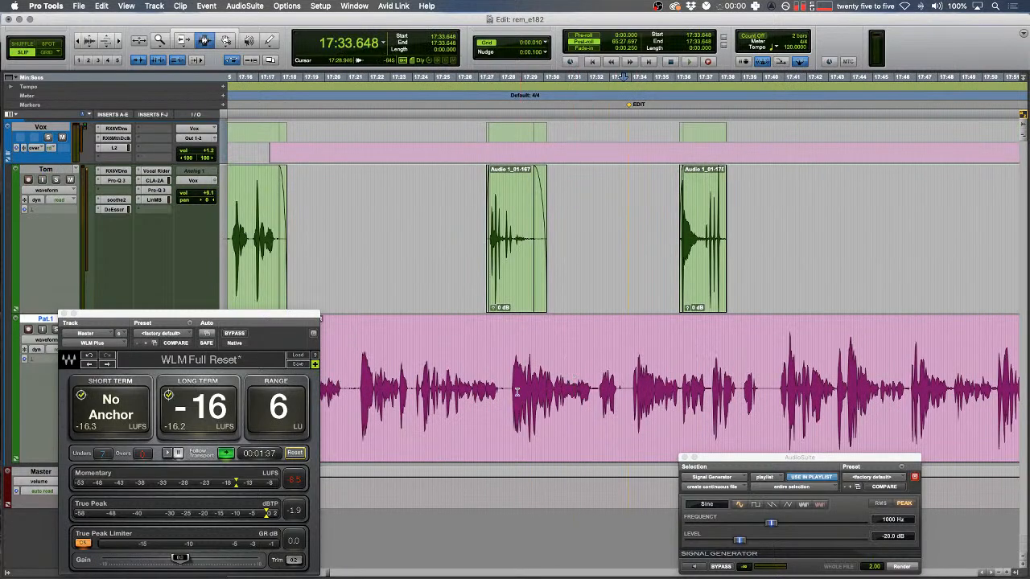
pyautogui.moveTo(517, 391); pyautogui.dragTo(626, 388)
pyautogui.click(539, 384)
pyautogui.press('space')
pyautogui.press('t')
pyautogui.press('t')
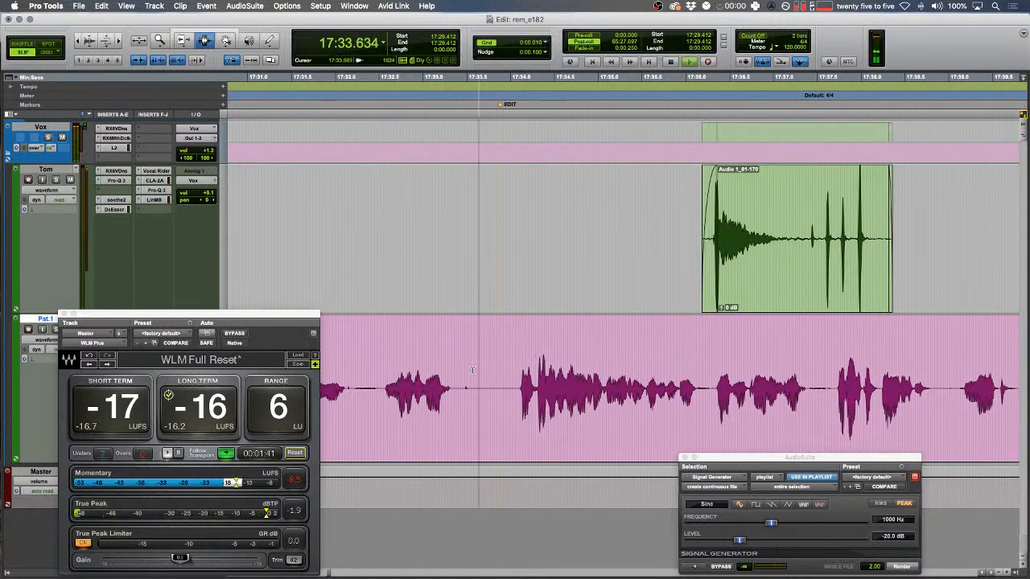
# - Shift the EDIT marker later and locate the click in Pat's audio
pyautogui.moveTo(500, 105)
pyautogui.mouseDown()
pyautogui.moveTo(616, 108)
pyautogui.moveTo(602, 113)
pyautogui.mouseUp()
pyautogui.press('r')
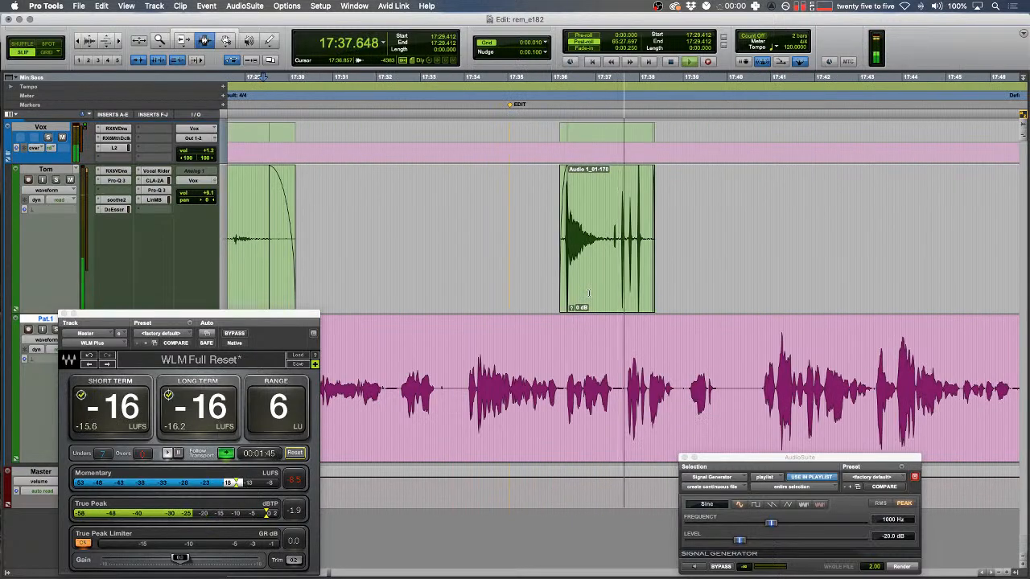
pyautogui.moveTo(517, 261); pyautogui.dragTo(804, 211)
pyautogui.hscroll(3, 805, 217)
pyautogui.hscroll(-3, 510, 333)
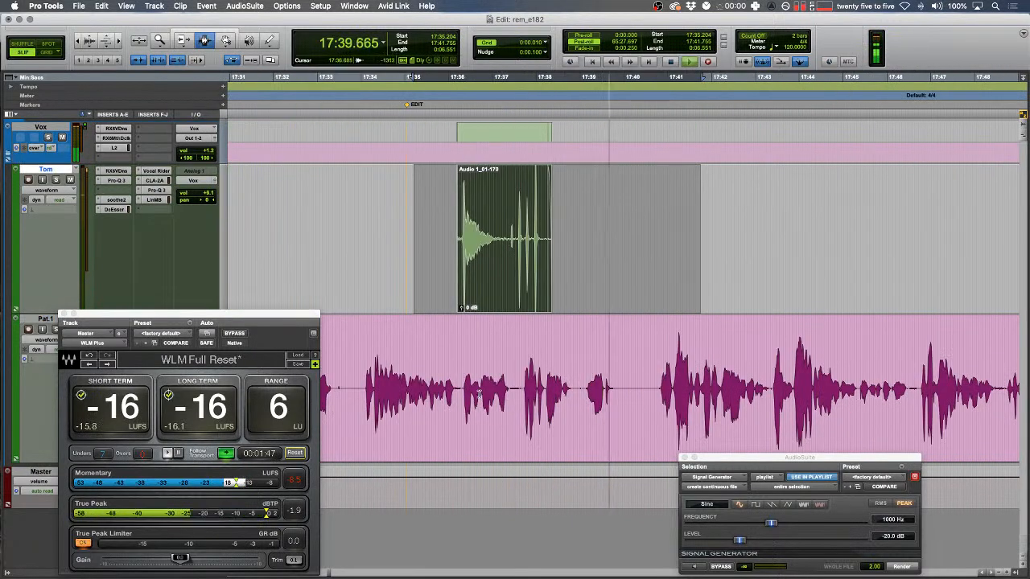
pyautogui.click(478, 362)
pyautogui.press('t')
pyautogui.press('F1')
pyautogui.press('space')
pyautogui.press('space')
# - Split the click at 17:36.704–17:36.795 on Pat's track into its own clip
pyautogui.click(627, 387)
pyautogui.press('space')
pyautogui.press('t')
pyautogui.press('t')
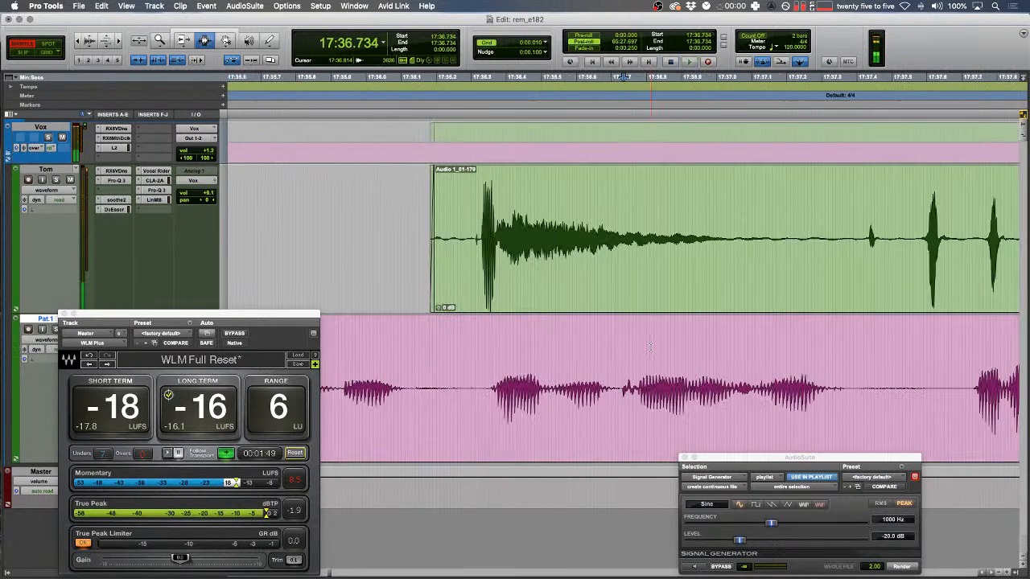
pyautogui.press('F2')
pyautogui.moveTo(612, 382); pyautogui.dragTo(647, 382)
pyautogui.press('b')
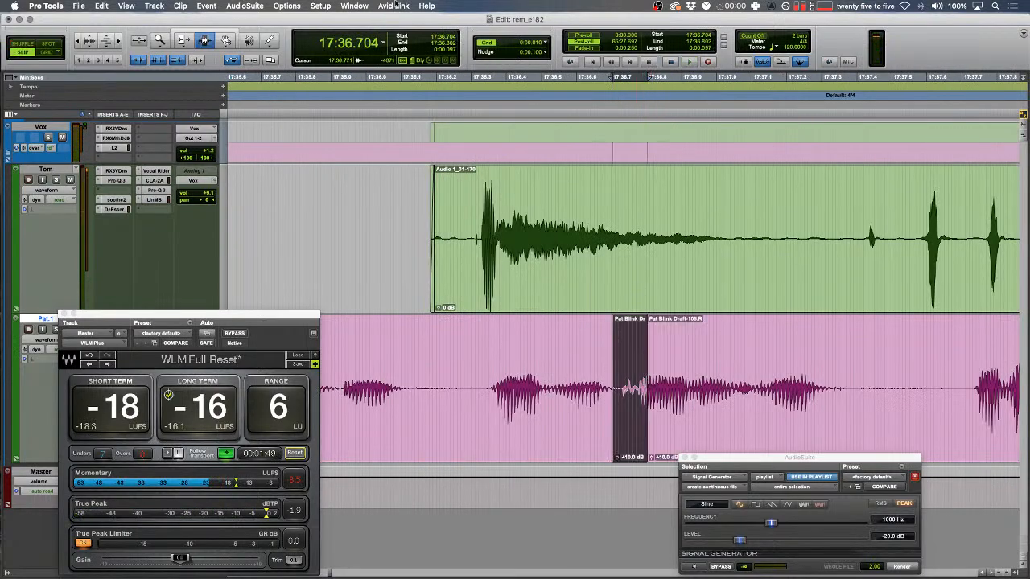
# - Choose the RX 6 De-click processor from the AudioSuite menu
pyautogui.click(246, 5)
pyautogui.moveTo(279, 94)
pyautogui.click(430, 274)
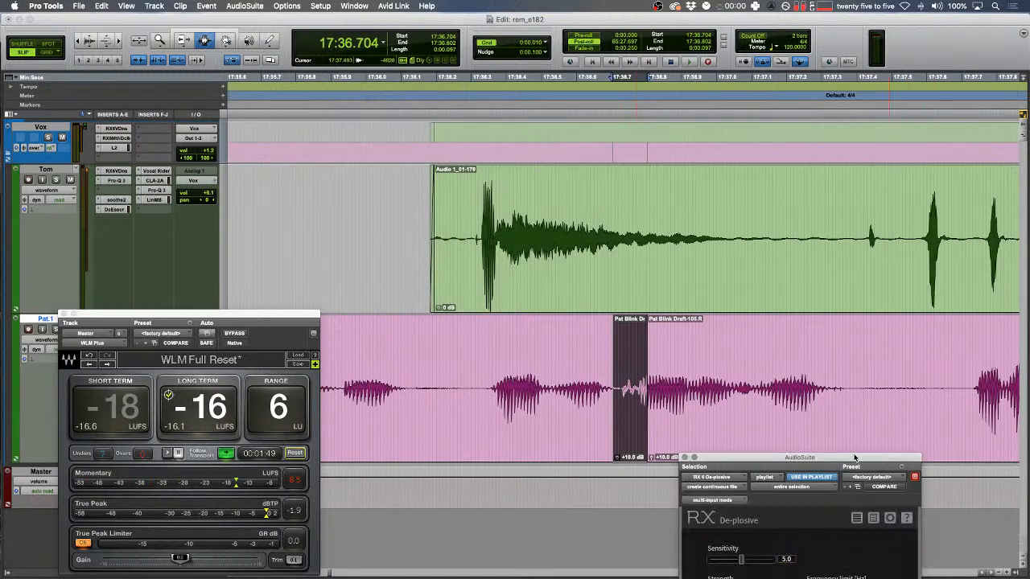
# - Render RX De-plosive on the short clip and crossfade both of its edges
pyautogui.moveTo(854, 457); pyautogui.dragTo(780, 265)
pyautogui.click(828, 465)
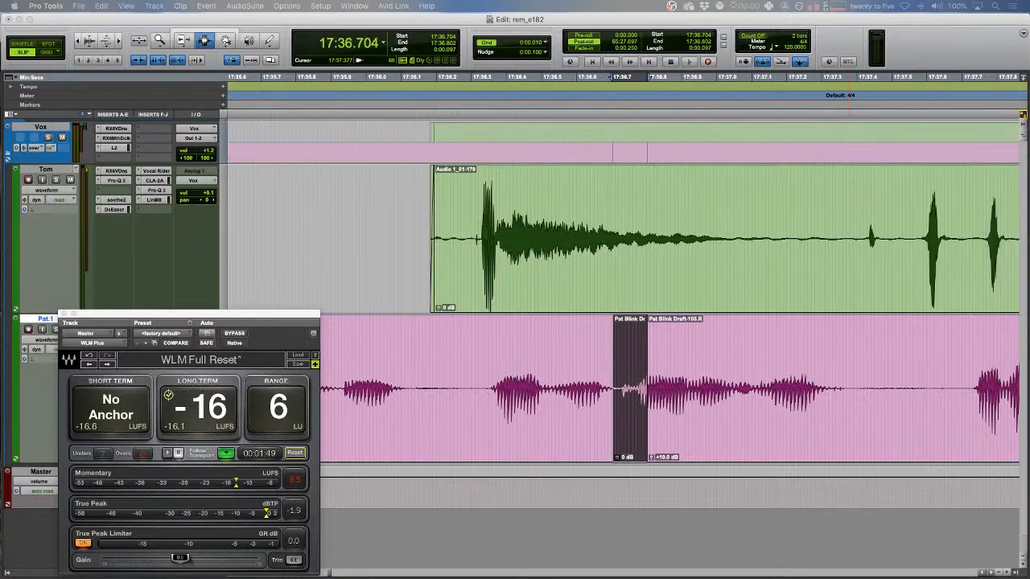
pyautogui.moveTo(722, 418); pyautogui.dragTo(550, 410)
pyautogui.press('f')
# - Open the Signal Generator AudioSuite window for a tone fill
pyautogui.click(284, 4)
pyautogui.moveTo(318, 4)
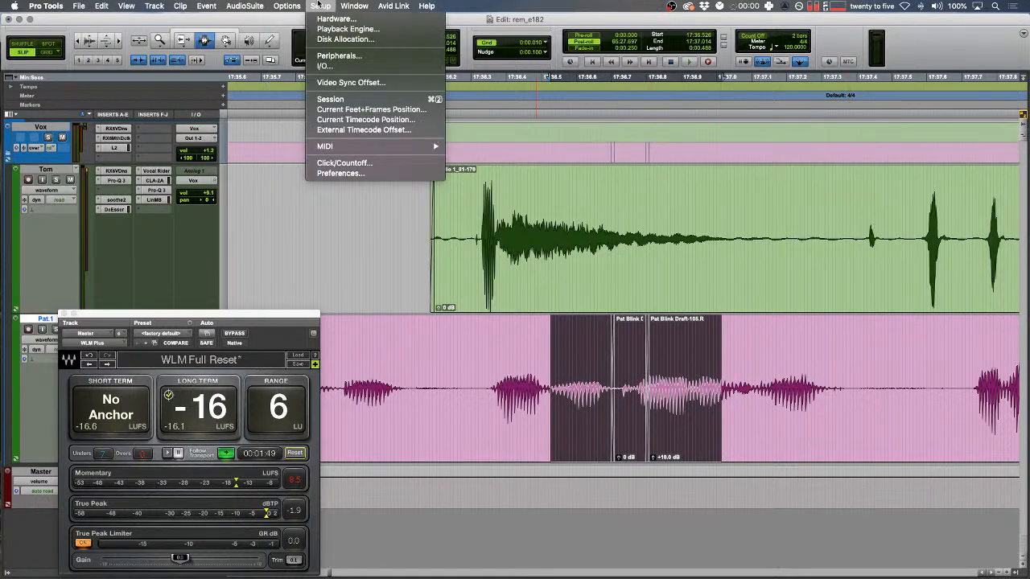
pyautogui.moveTo(256, 6)
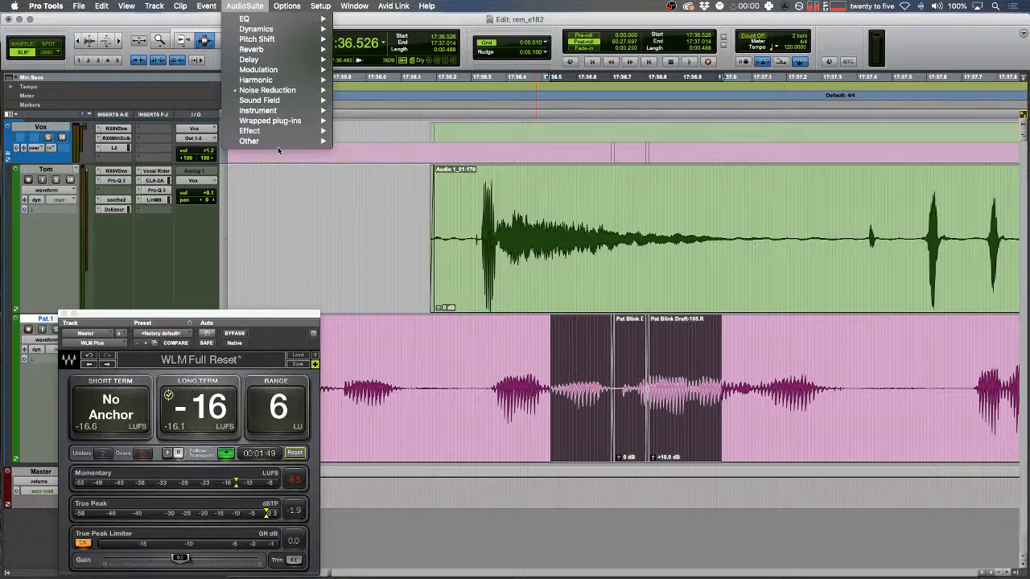
pyautogui.moveTo(289, 150)
pyautogui.click(389, 304)
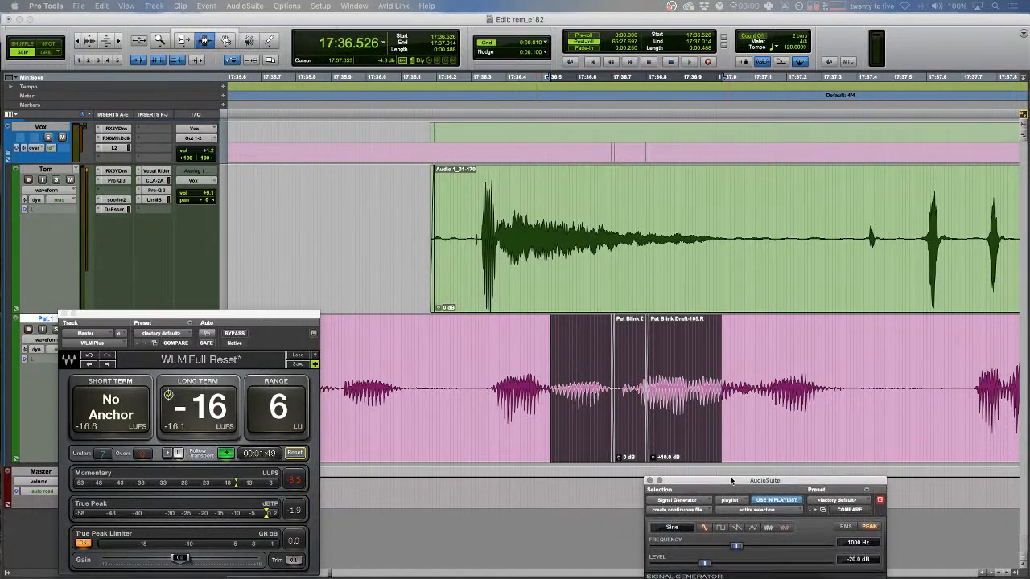
pyautogui.click(562, 386)
# - Render a 1000 Hz, -20 dB tone into the short gap on Pat's track
pyautogui.press('space')
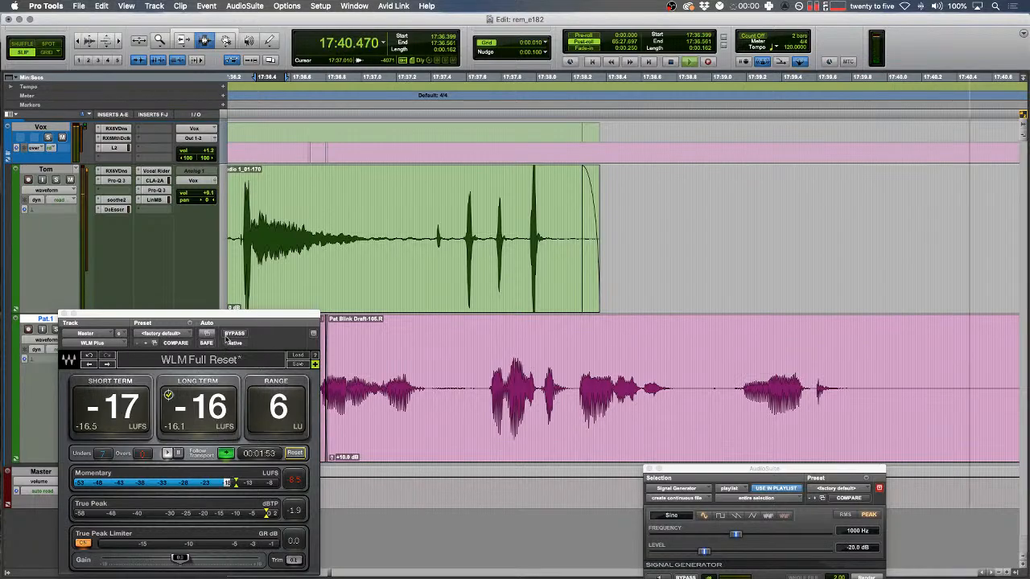
pyautogui.moveTo(231, 315); pyautogui.dragTo(184, 319)
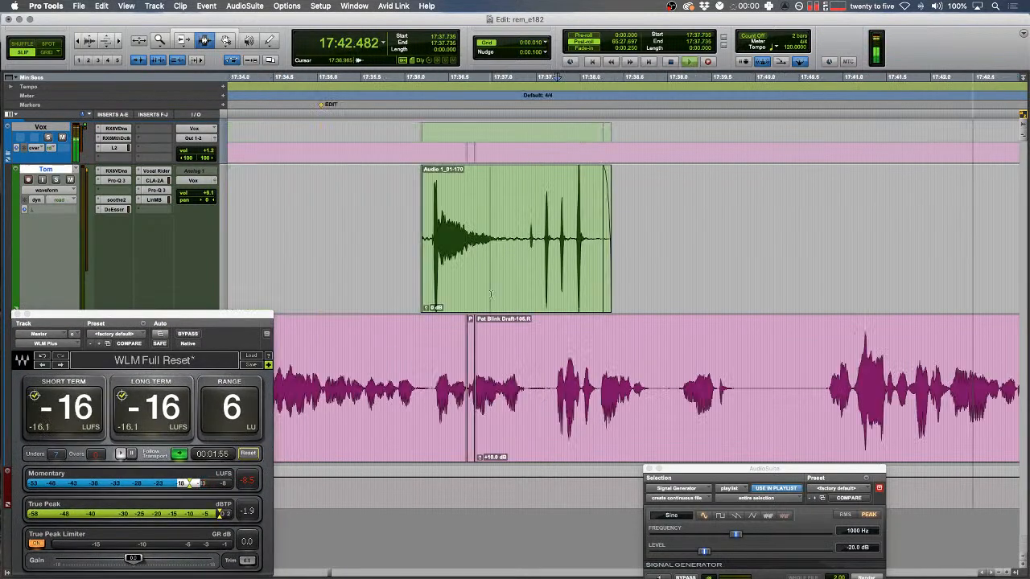
pyautogui.press('space')
pyautogui.press('F2')
pyautogui.press('space')
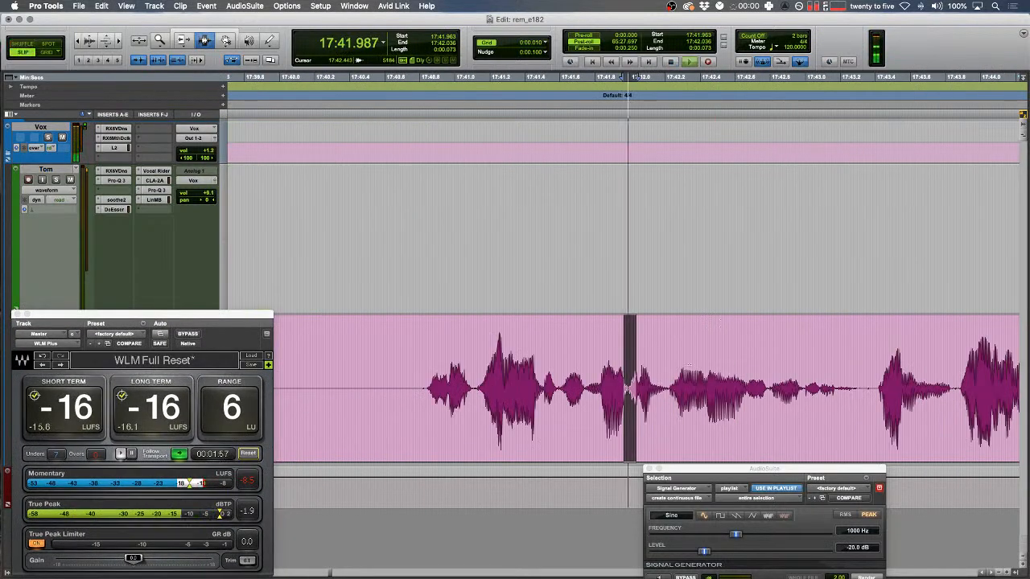
pyautogui.press('space')
pyautogui.moveTo(714, 373); pyautogui.dragTo(750, 373)
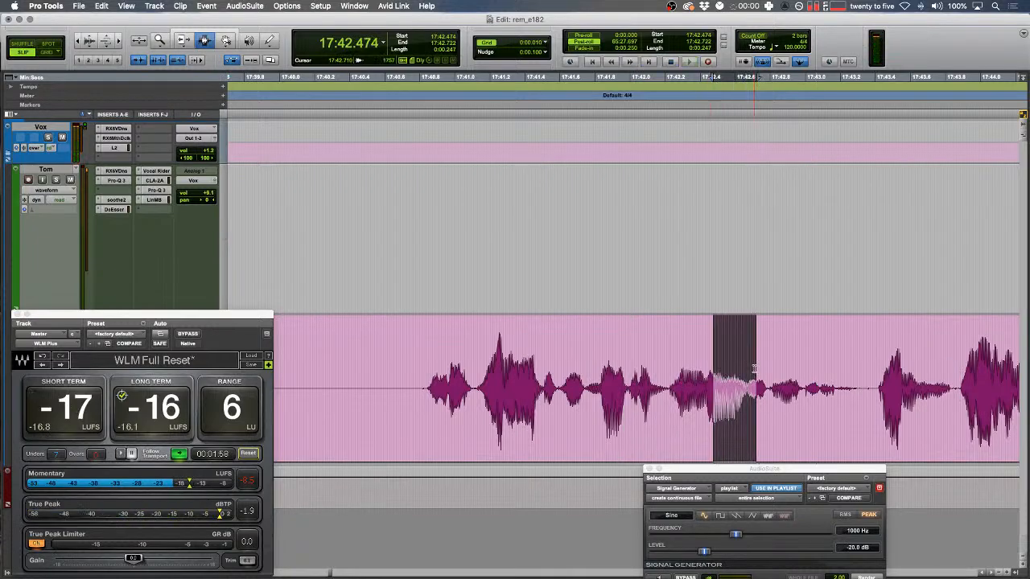
pyautogui.click(860, 574)
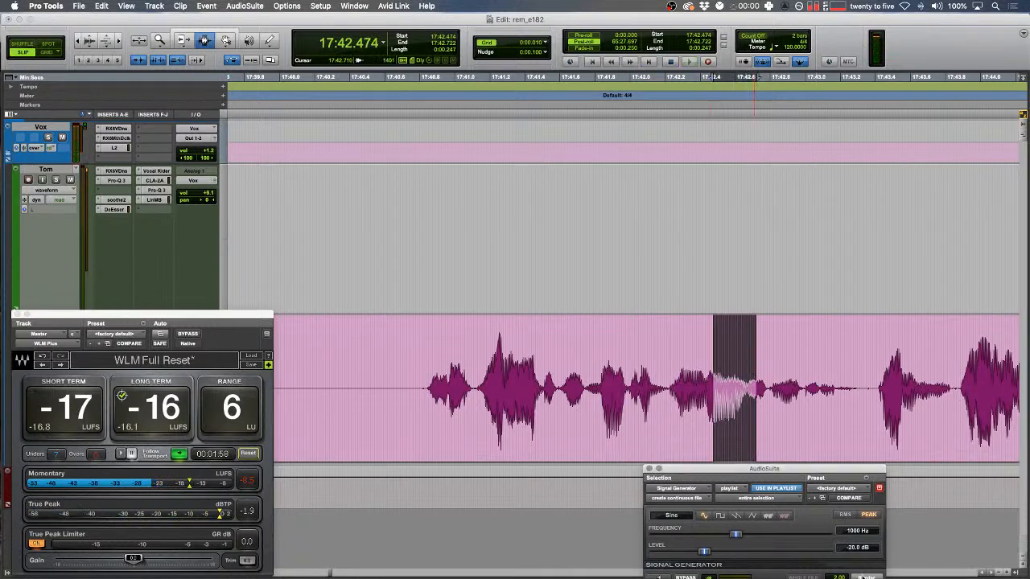
# - Split the clip at 17:43.411 and select the tone and the following clip
pyautogui.click(877, 394)
pyautogui.press('b')
pyautogui.doubleClick(840, 388)
pyautogui.click(629, 360)
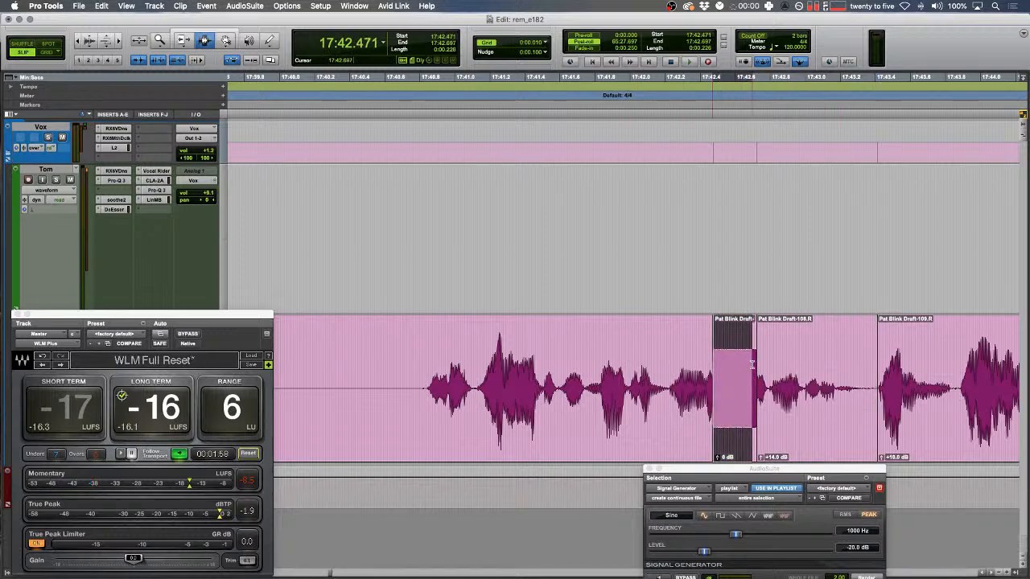
pyautogui.click(795, 401)
pyautogui.doubleClick(781, 396)
pyautogui.click(522, 392)
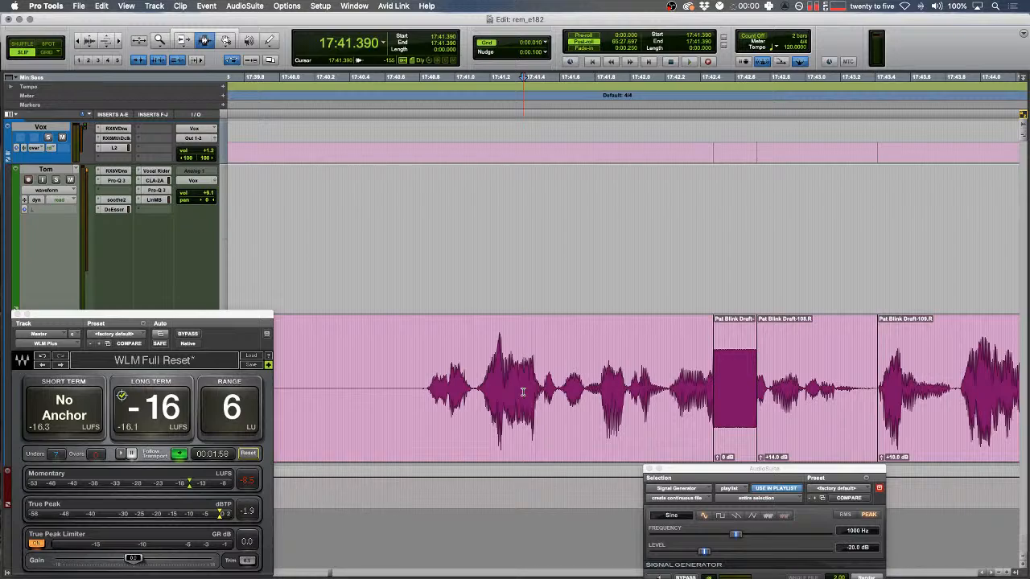
pyautogui.doubleClick(781, 385)
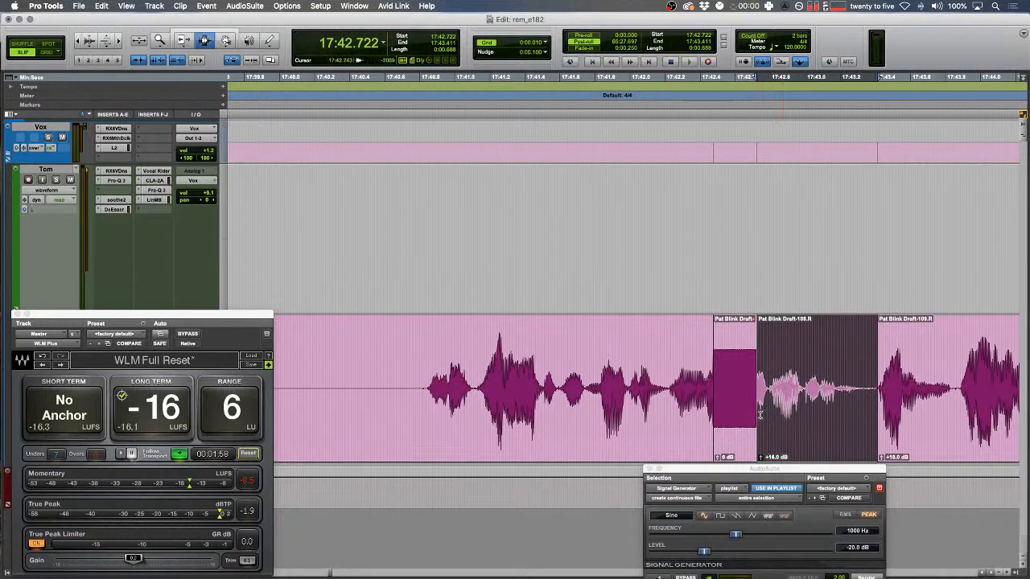
pyautogui.moveTo(855, 374); pyautogui.dragTo(711, 400)
# - Play the tone fill in context from 17:41.559, stopping at 17:48.802
pyautogui.click(552, 383)
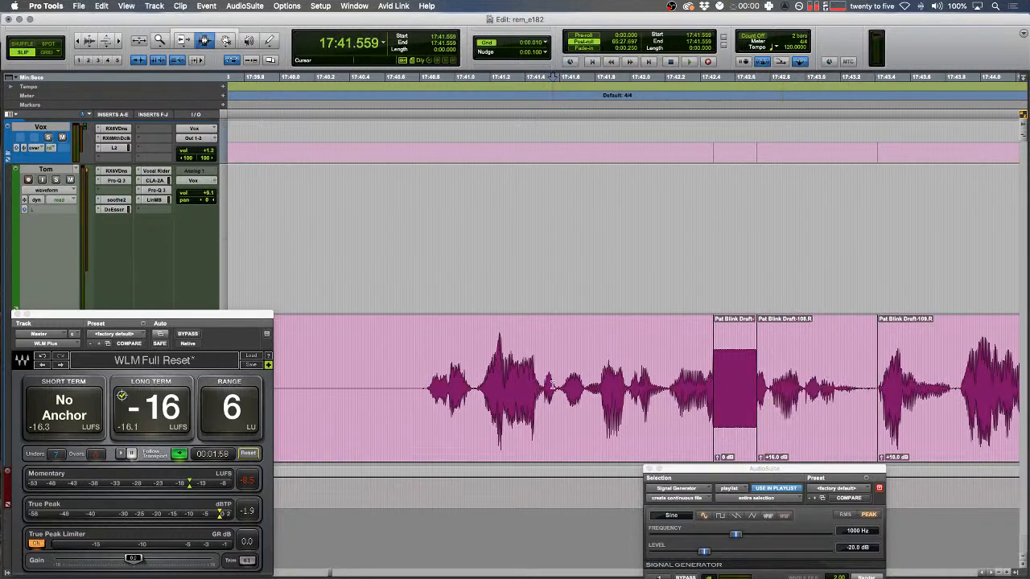
pyautogui.press('space')
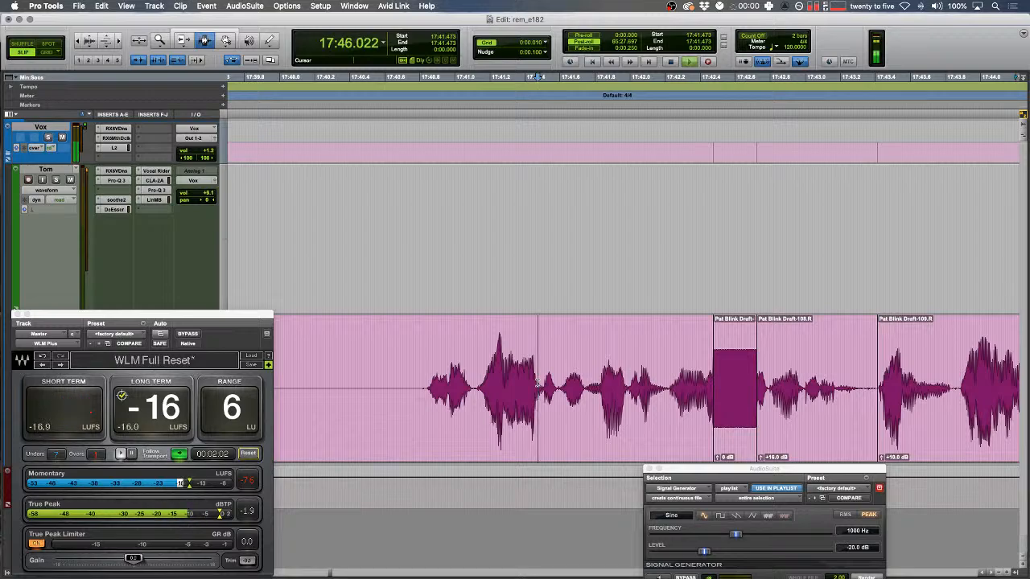
pyautogui.press('Down')
pyautogui.press('Left')
pyautogui.press('r')
pyautogui.hscroll(5, 537, 383)
pyautogui.press('F1')
pyautogui.press('space')
pyautogui.click(370, 392)
# - Play from 17:48.802 to 18:21.248 to find the next pause
pyautogui.keyDown('super'); pyautogui.click(384, 383); pyautogui.keyUp('super')
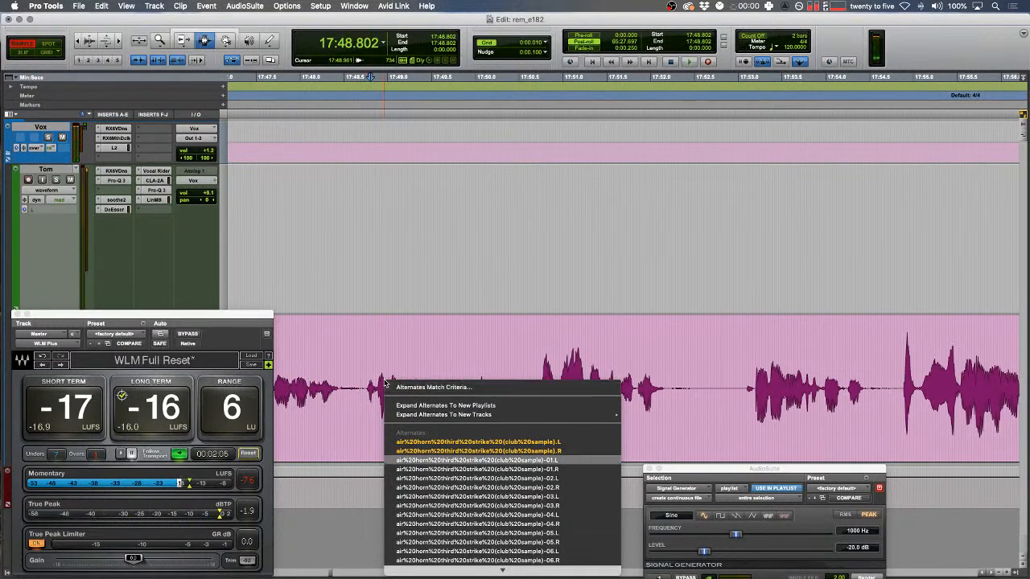
pyautogui.press('Escape')
pyautogui.press('space')
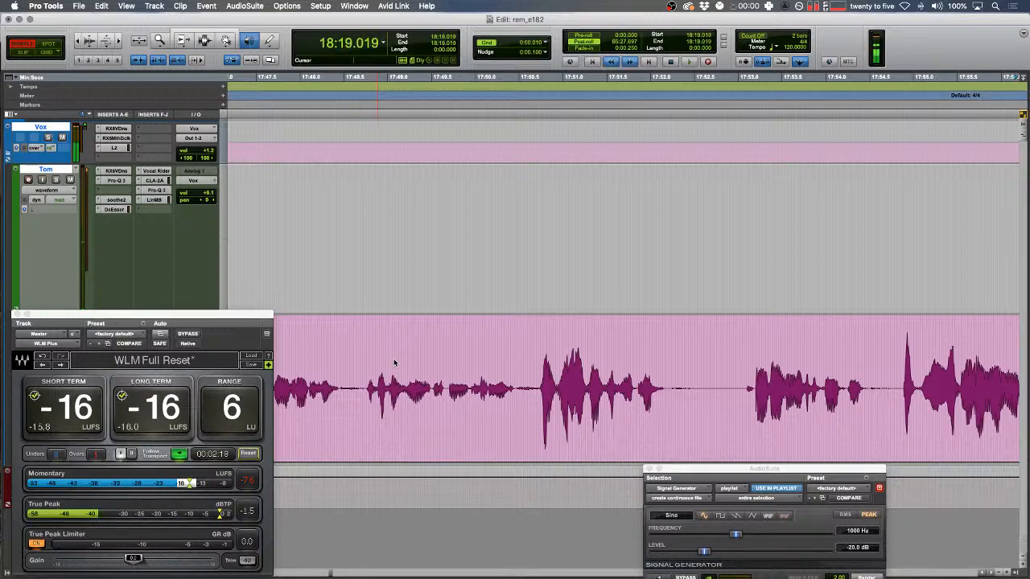
pyautogui.press('space')
# - Delete the 18:19 pause on both tracks, crossfade the join, and audition it
pyautogui.moveTo(453, 318)
pyautogui.mouseDown()
pyautogui.moveTo(547, 306)
pyautogui.moveTo(465, 311)
pyautogui.mouseUp()
pyautogui.press('BackSpace')
pyautogui.press('f')
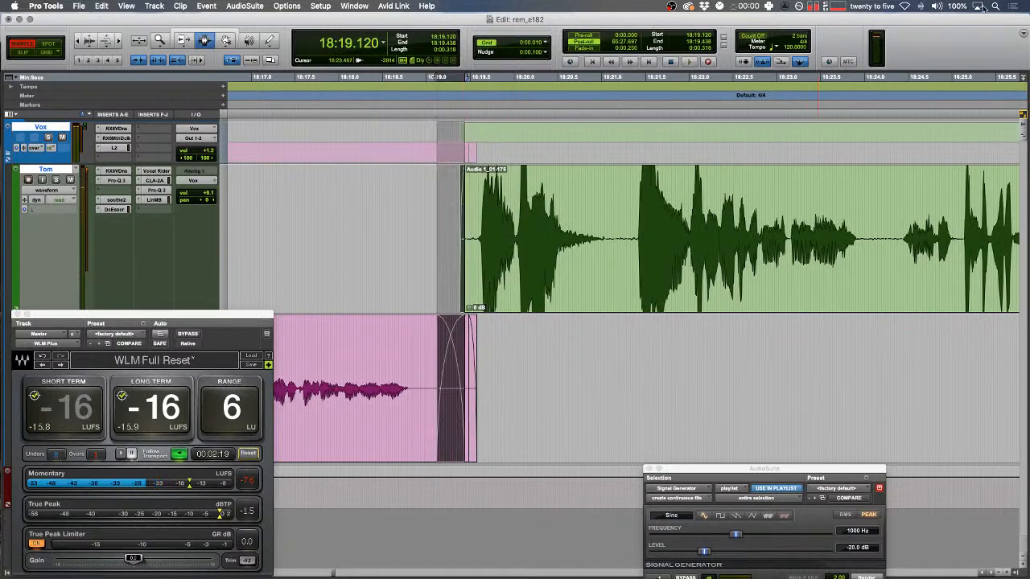
pyautogui.click(834, 7)
pyautogui.click(488, 225)
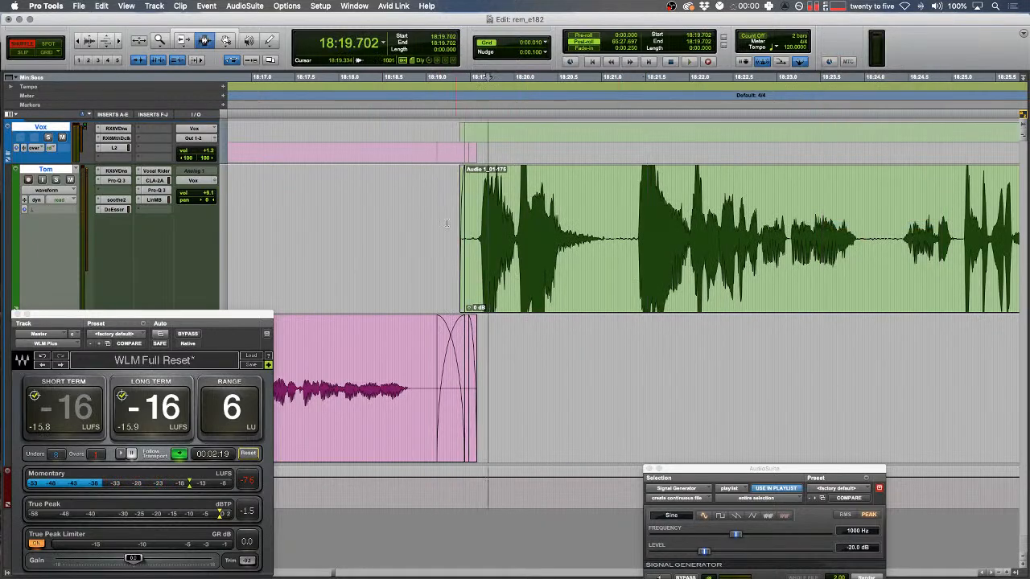
pyautogui.press('space')
pyautogui.press('F2')
pyautogui.click(164, 191)
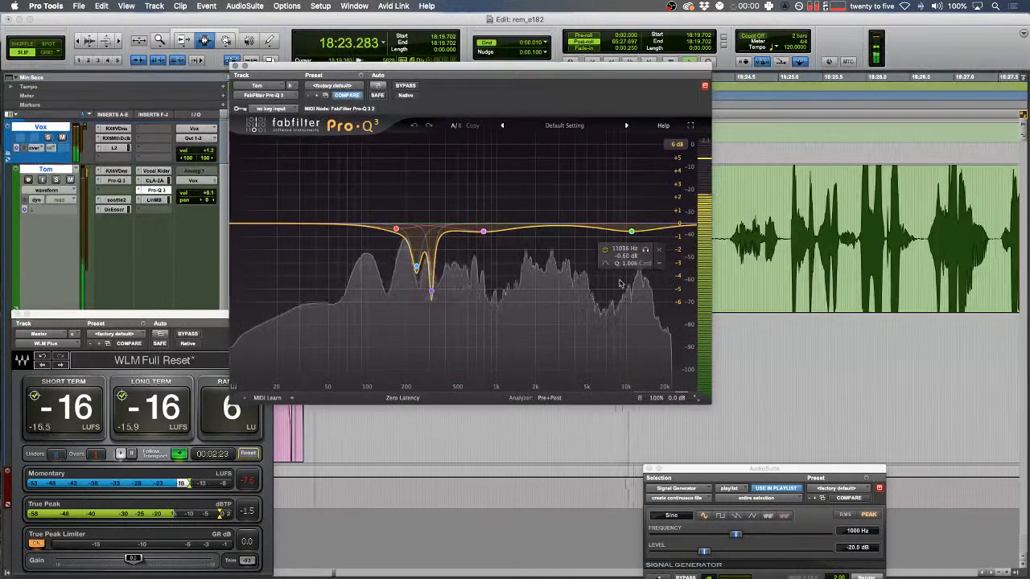
pyautogui.click(363, 228)
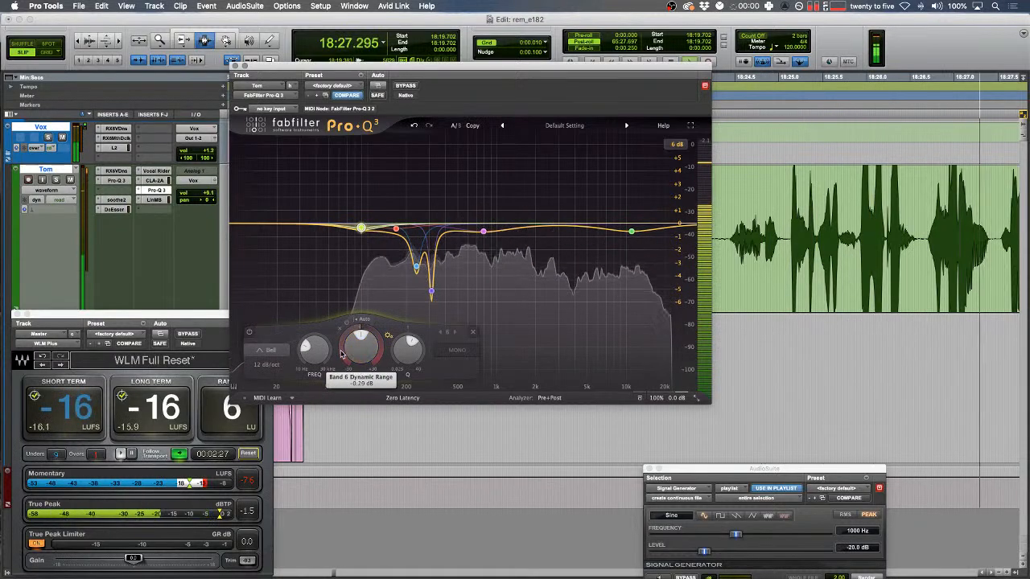
pyautogui.click(238, 66)
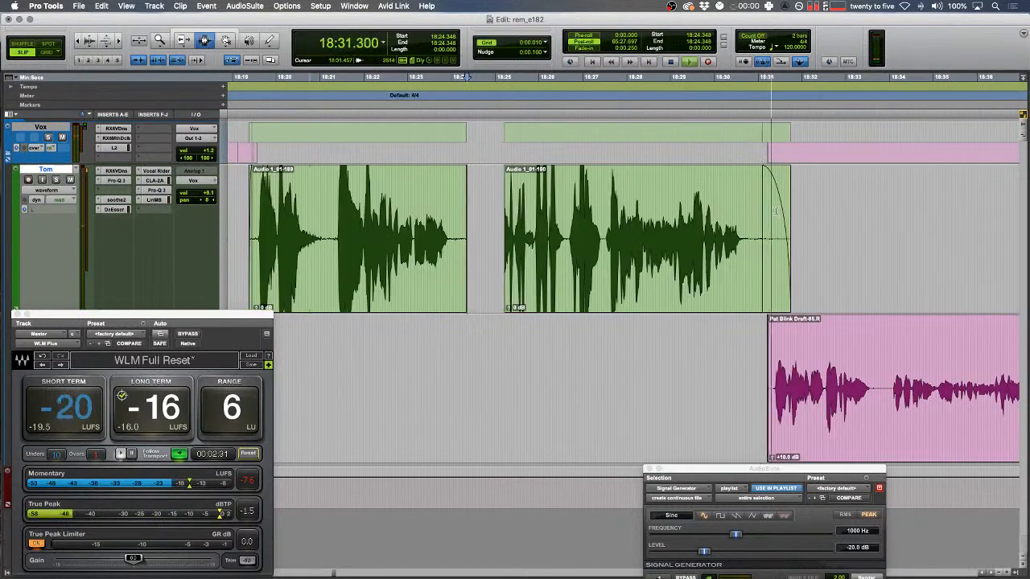
# - Delete the unwanted tail of the first green clip
pyautogui.moveTo(508, 246); pyautogui.dragTo(444, 245)
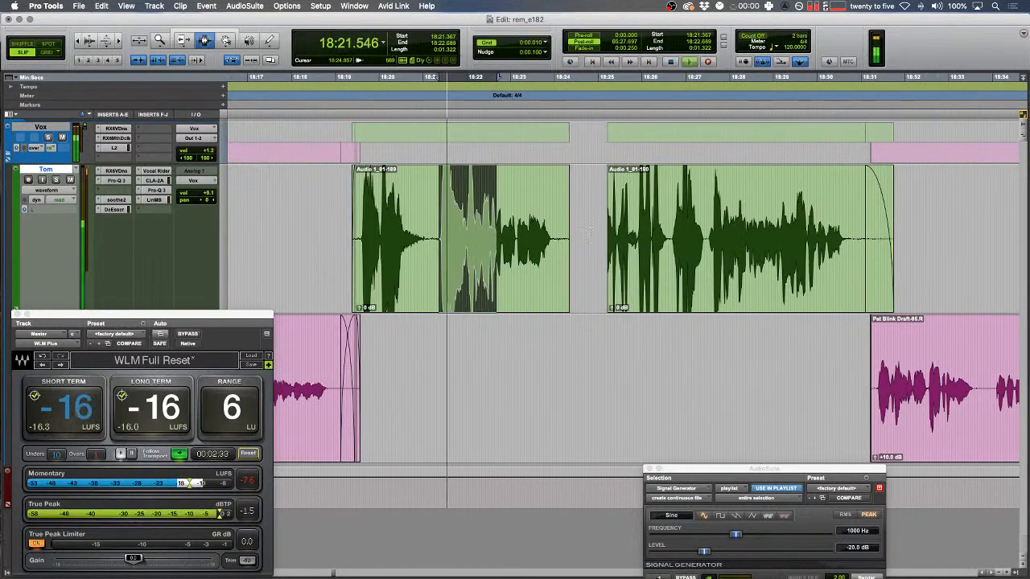
pyautogui.click(786, 389)
pyautogui.moveTo(825, 250); pyautogui.dragTo(455, 236)
pyautogui.press('Delete')
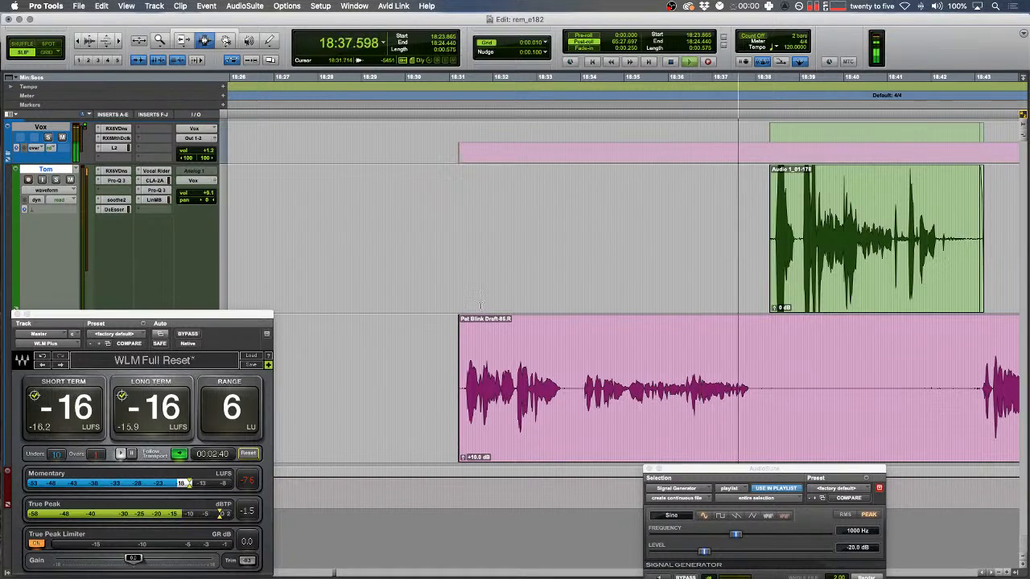
# - Delete the silence around 18:30–18:40 across both tracks
pyautogui.hscroll(3, 481, 305)
pyautogui.press('r')
pyautogui.moveTo(409, 283); pyautogui.dragTo(664, 362)
pyautogui.press('Delete')
# - Trim the pink clip's opening before the first word and split it at 18:46.579
pyautogui.press('Delete')
pyautogui.moveTo(639, 265); pyautogui.dragTo(749, 266)
pyautogui.press('Delete')
pyautogui.moveTo(689, 331); pyautogui.dragTo(687, 331)
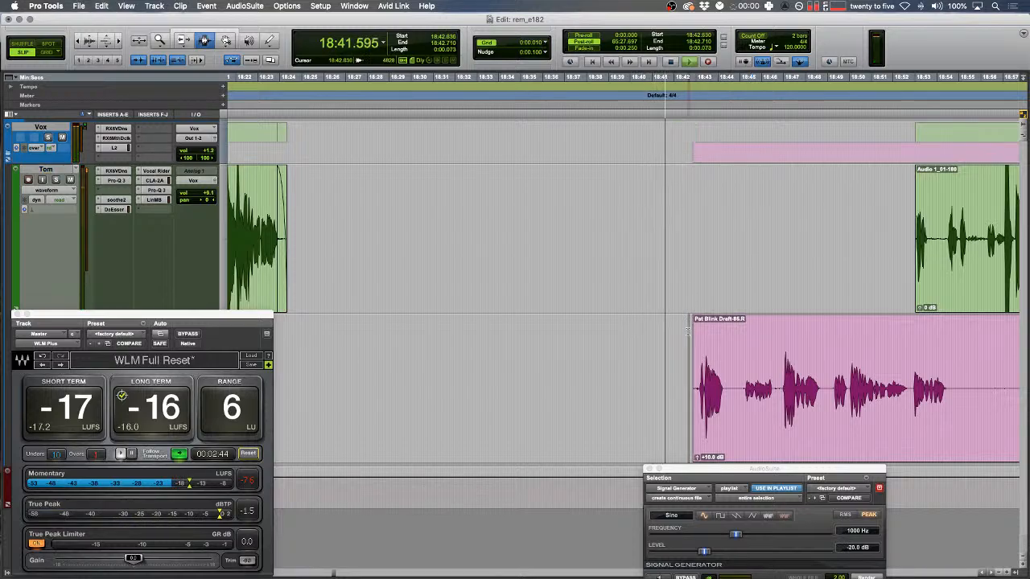
pyautogui.press('t')
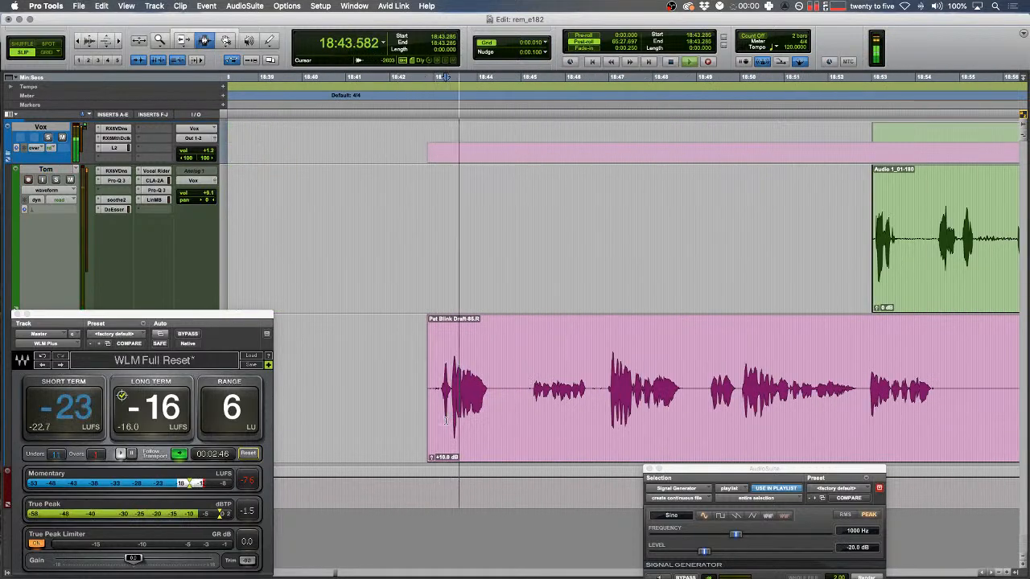
pyautogui.moveTo(402, 394); pyautogui.dragTo(521, 394)
pyautogui.press('Delete')
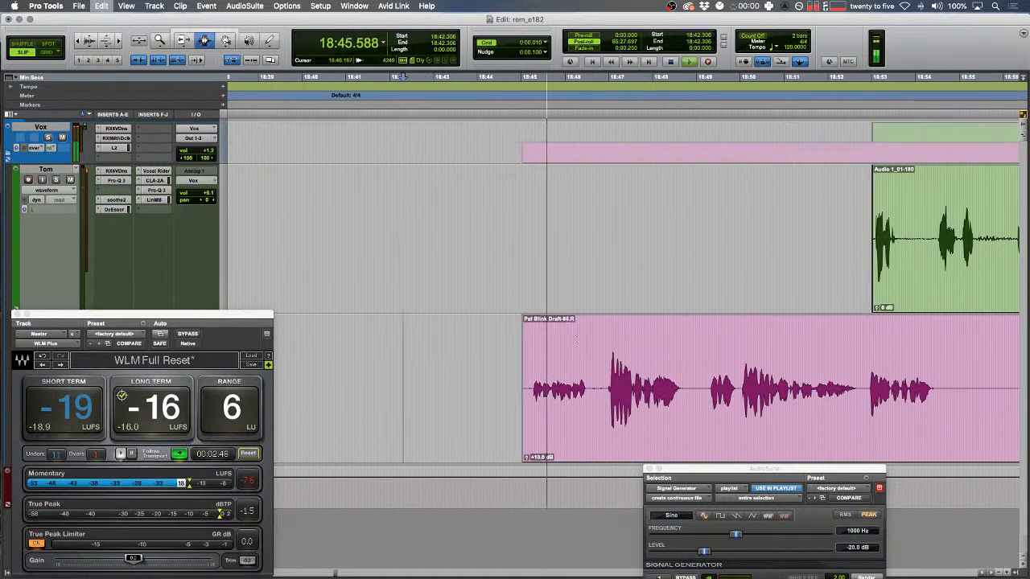
pyautogui.click(589, 394)
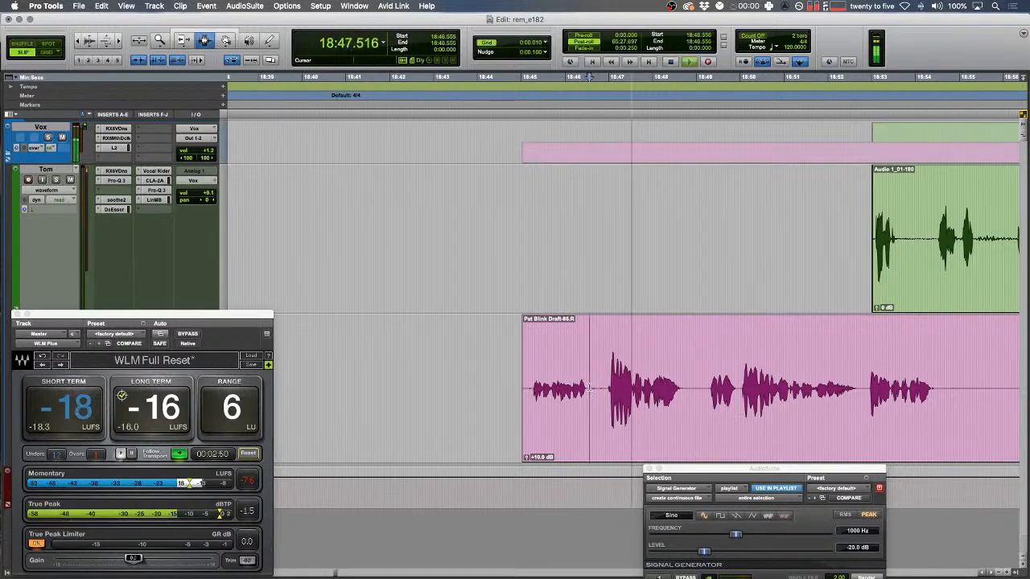
pyautogui.press('b')
pyautogui.click(583, 391)
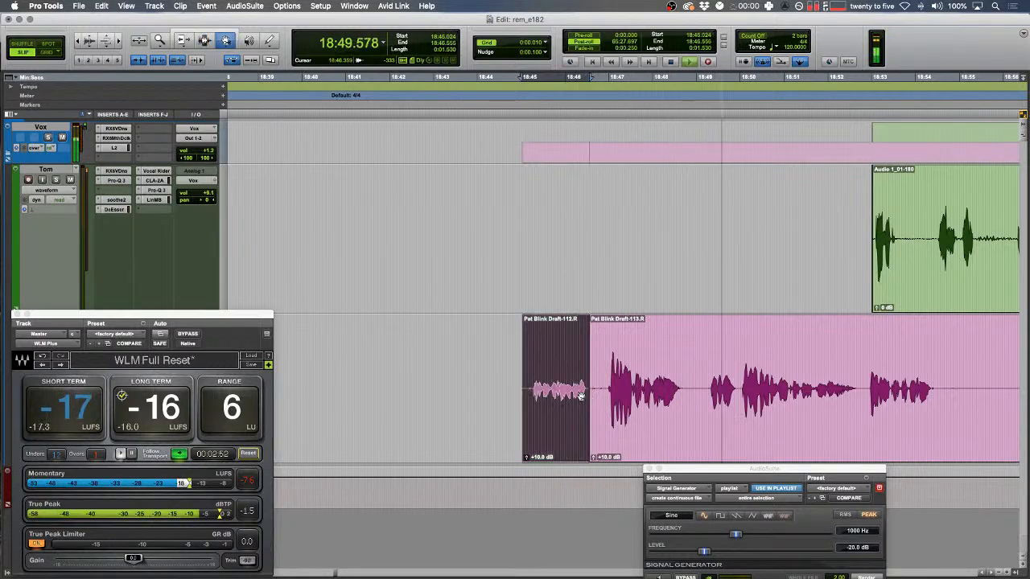
# - Zoom out to review the tightened section, leaving the edit point at 17:39.526
pyautogui.press('r')
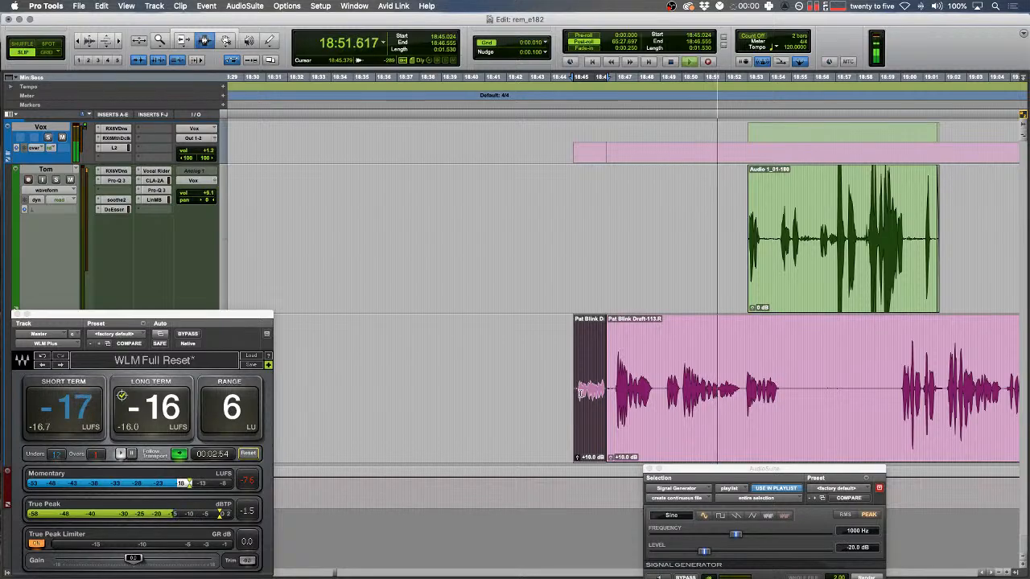
pyautogui.press('r')
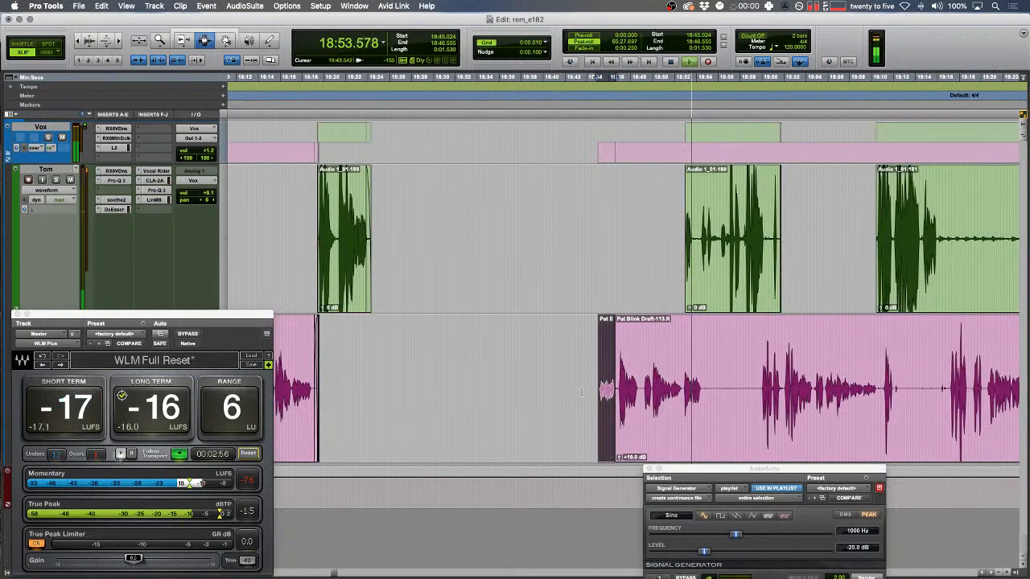
pyautogui.hscroll(-5, 583, 390)
pyautogui.press('r')
pyautogui.press('r')
pyautogui.press('space')
pyautogui.click(644, 374)
# - Zoom in on the gap, audition it, and set the edit point at 17:34.454
pyautogui.press('t')
pyautogui.press('t')
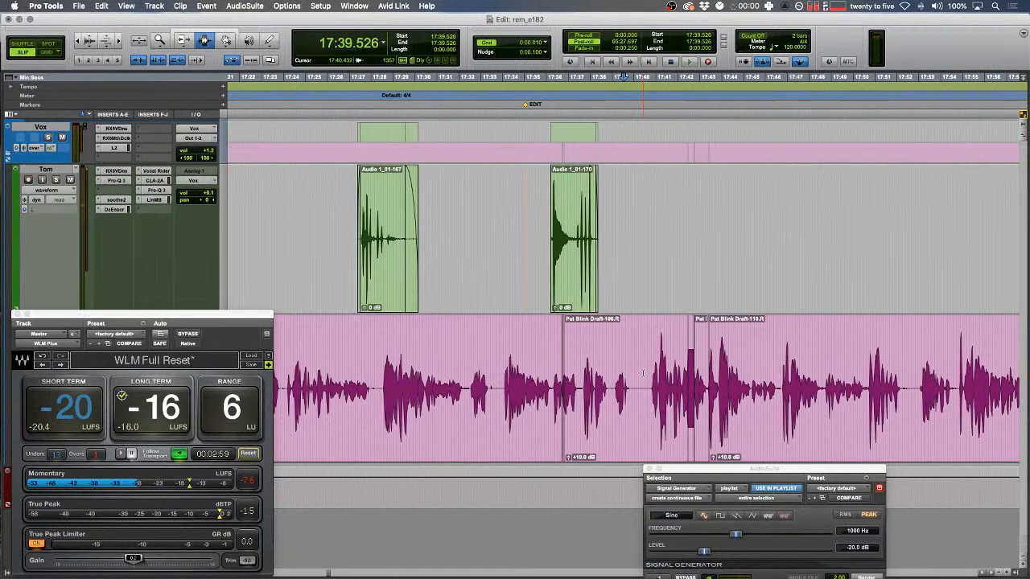
pyautogui.press('t')
pyautogui.press('t')
pyautogui.press('space')
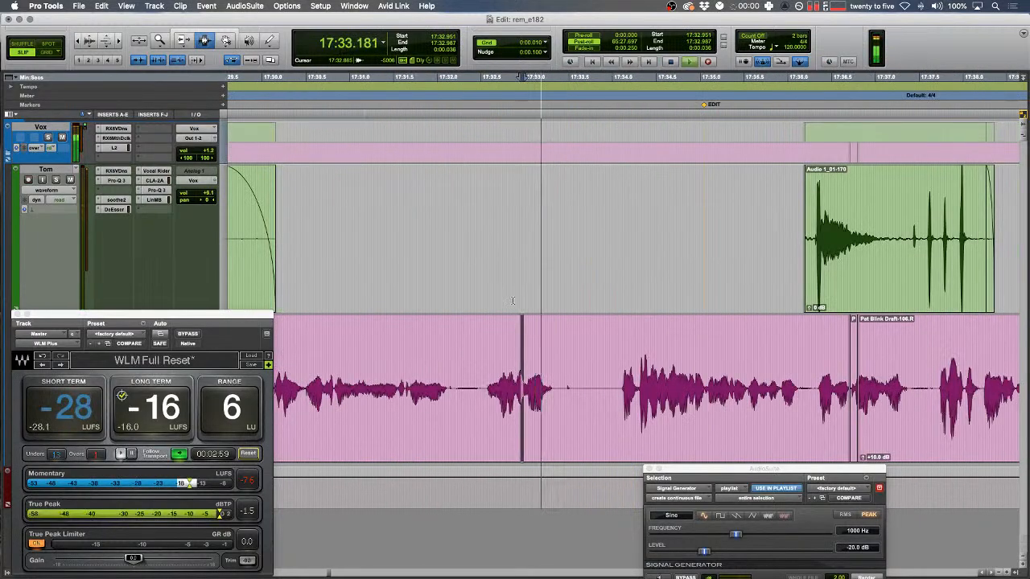
pyautogui.press('t')
pyautogui.hscroll(4, 507, 297)
pyautogui.click(577, 303)
pyautogui.press('space')
pyautogui.press('space')
pyautogui.press('t')
pyautogui.press('space')
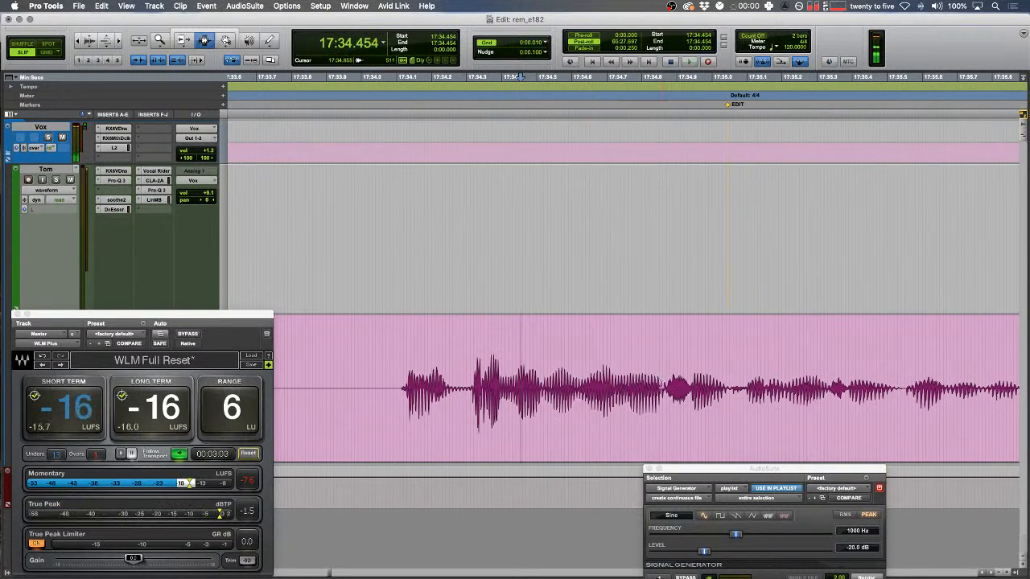
# - Paste the fill audio at 17:34.454, trim its start and slide it against the speech
pyautogui.press('super+v')
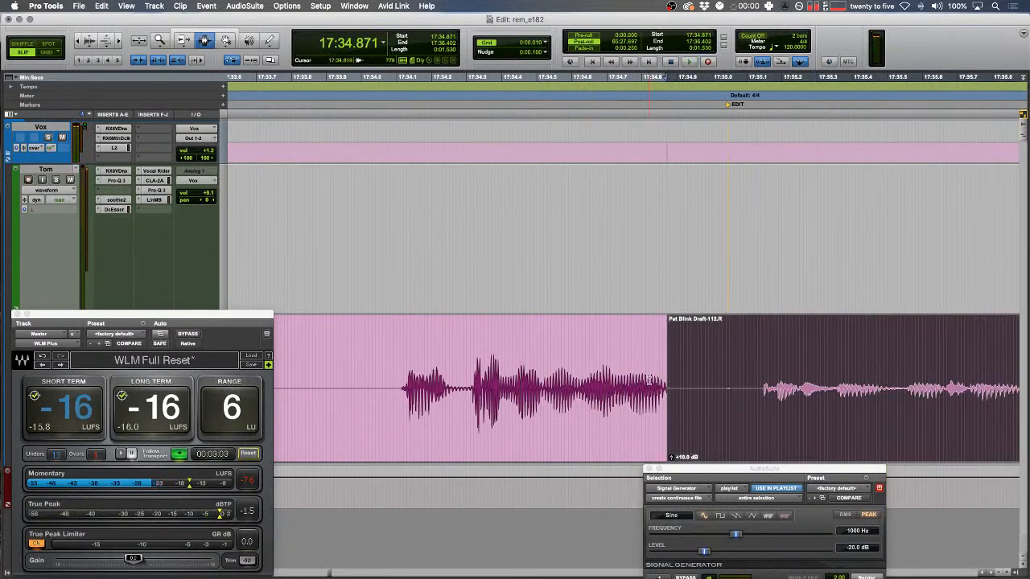
pyautogui.moveTo(676, 392); pyautogui.dragTo(759, 379)
pyautogui.press('F8')
pyautogui.moveTo(825, 381); pyautogui.dragTo(744, 385)
pyautogui.press('F7')
# - Audition the overlap, then undo the fill clip's paste, move and trims
pyautogui.moveTo(578, 377); pyautogui.dragTo(515, 370)
pyautogui.press('t')
pyautogui.press('space')
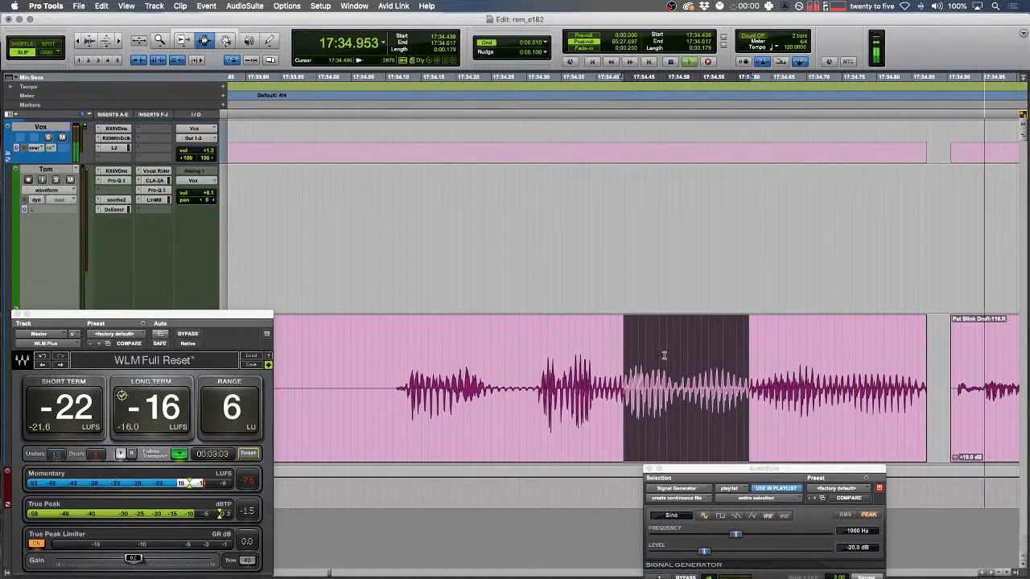
pyautogui.press('space')
pyautogui.press('r')
pyautogui.press('r')
pyautogui.press('r')
pyautogui.press('super+z')
pyautogui.press('super+z')
pyautogui.press('super+z')
pyautogui.press('super+z')
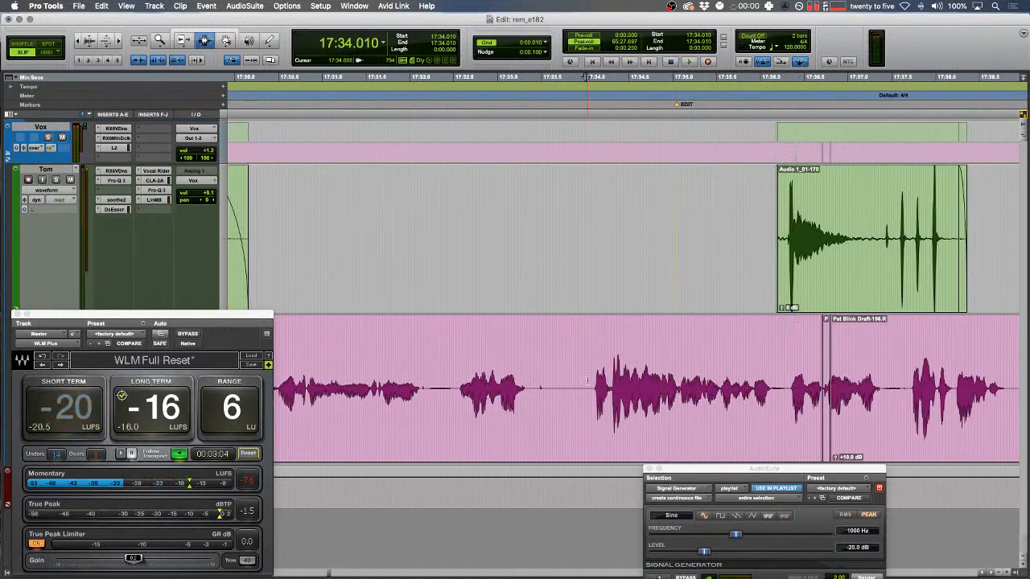
# - Extend the clip's start back to 18:42.955 and audition the new start
pyautogui.press('r')
pyautogui.press('r')
pyautogui.hscroll(5, 589, 382)
pyautogui.press('r')
pyautogui.hscroll(6, 600, 386)
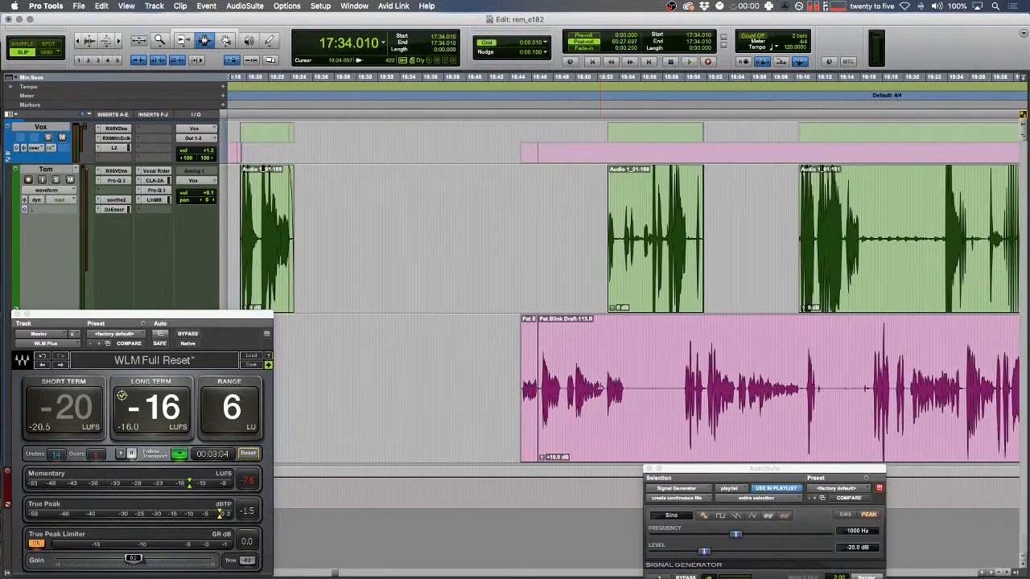
pyautogui.moveTo(522, 380); pyautogui.dragTo(499, 378)
pyautogui.press('F7')
pyautogui.press('t')
pyautogui.press('t')
pyautogui.press('space')
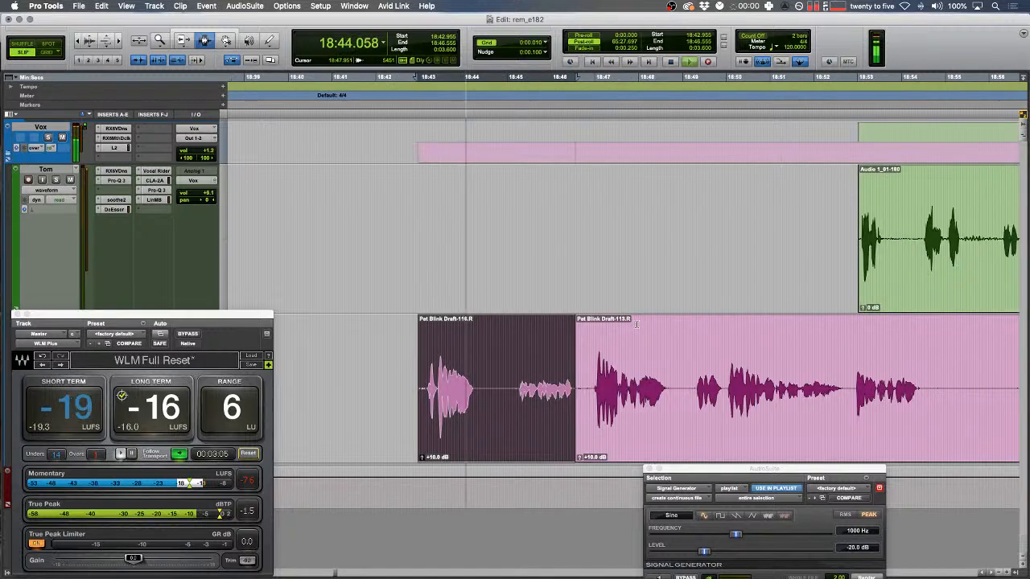
pyautogui.press('r')
pyautogui.press('r')
pyautogui.press('r')
pyautogui.press('space')
# - Set the edit point at 17:36.685 and audition the surrounding range
pyautogui.hscroll(-5, 575, 427)
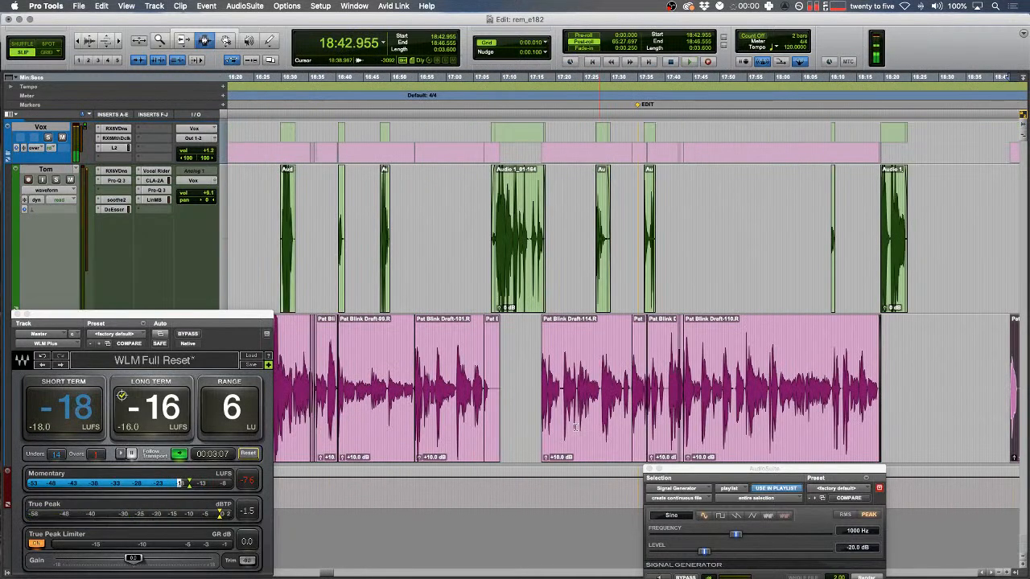
pyautogui.hscroll(-3, 575, 427)
pyautogui.hscroll(4, 575, 427)
pyautogui.click(544, 392)
pyautogui.press('t')
pyautogui.press('t')
pyautogui.press('t')
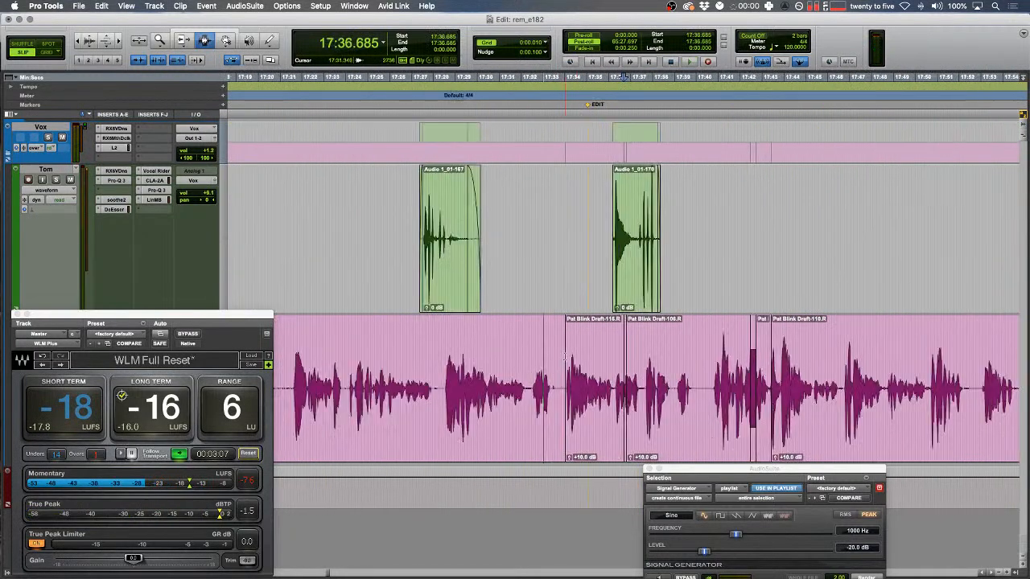
pyautogui.moveTo(450, 390); pyautogui.dragTo(465, 391)
pyautogui.press('t')
pyautogui.press('space')
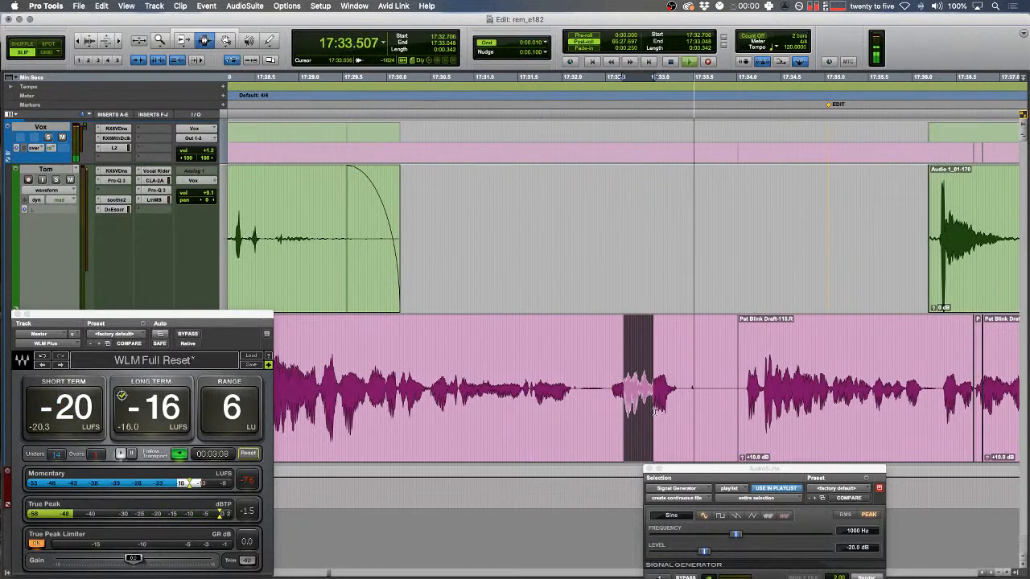
# - Clear the audio in the gap across both tracks and audition the result
pyautogui.hscroll(2, 584, 371)
pyautogui.moveTo(584, 370); pyautogui.dragTo(733, 374)
pyautogui.press('Delete')
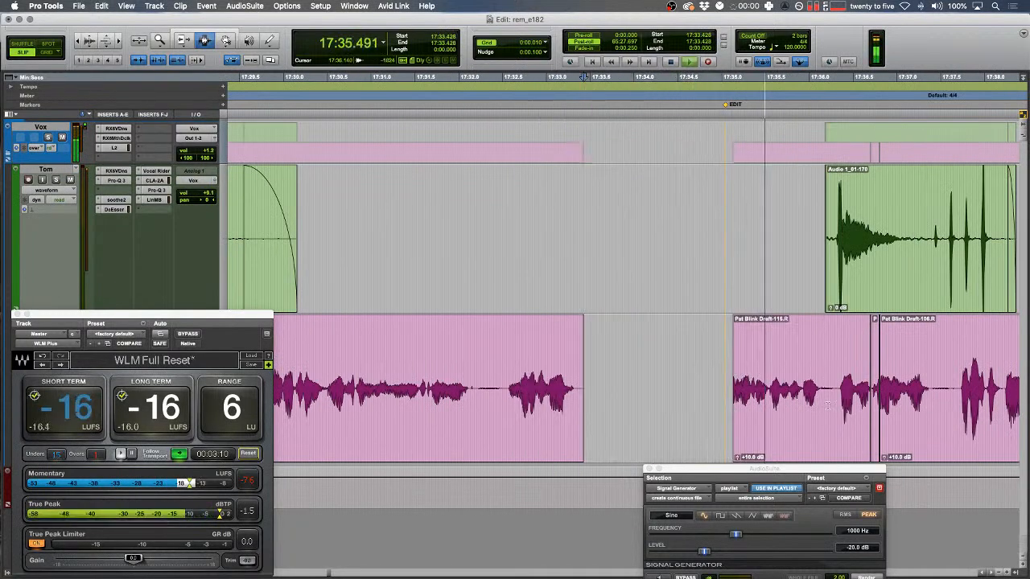
pyautogui.press('space')
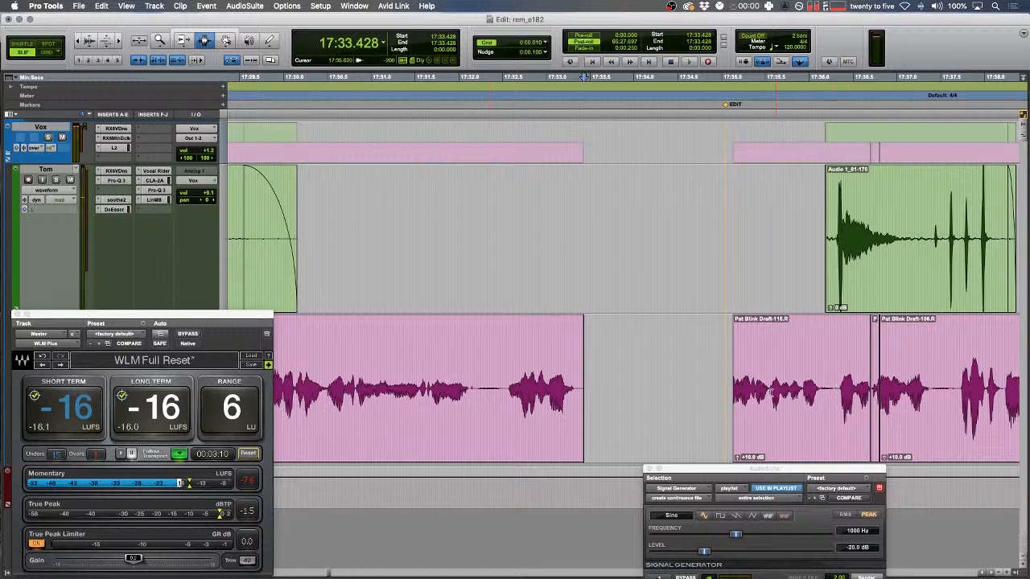
pyautogui.press('space')
pyautogui.press('space')
# - Delete the stray sliver and fill the gap with fill audio split at 17:35.761
pyautogui.moveTo(769, 392); pyautogui.dragTo(733, 392)
pyautogui.press('Delete')
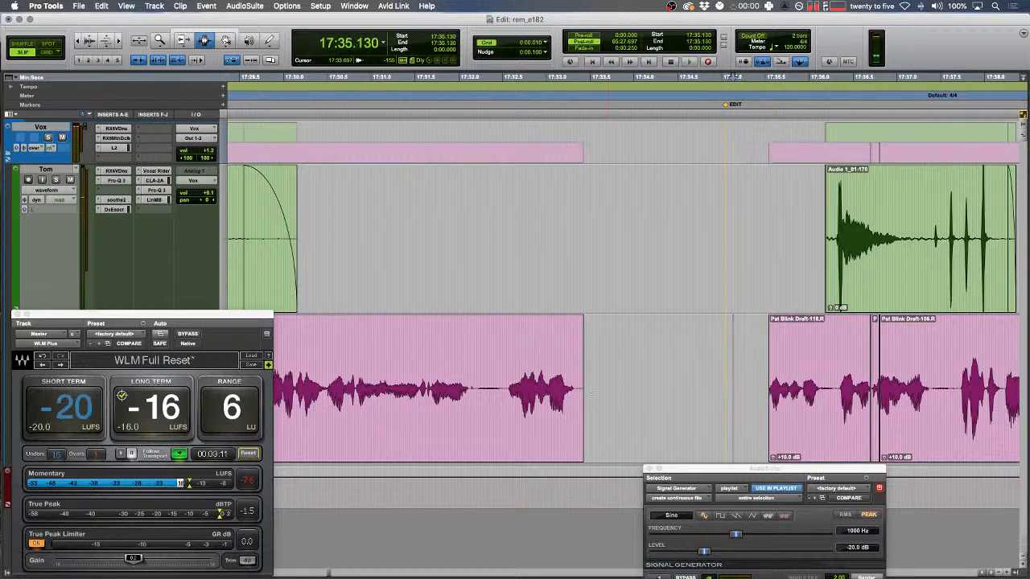
pyautogui.press('super+v')
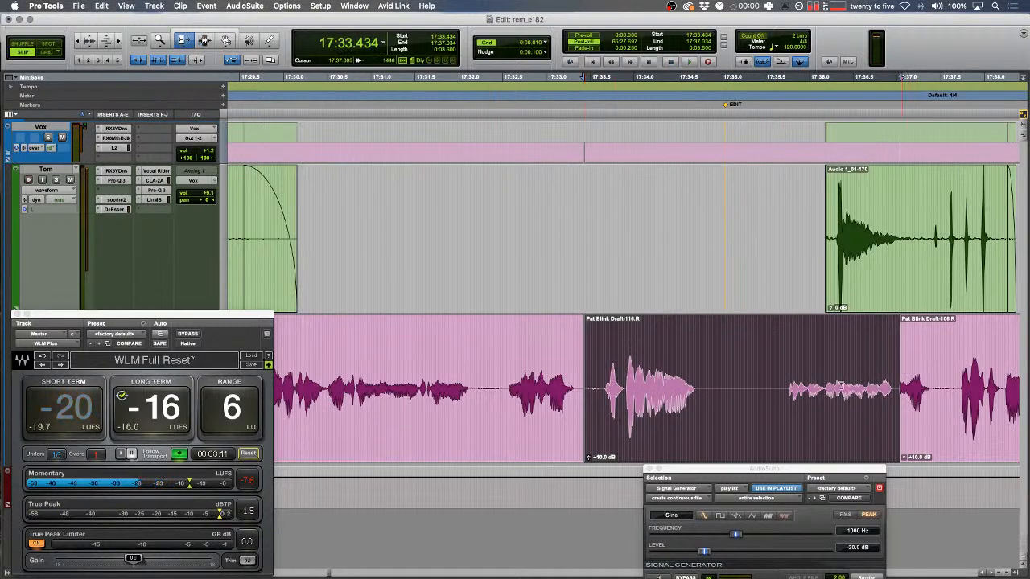
pyautogui.click(788, 389)
pyautogui.press('b')
pyautogui.moveTo(846, 394); pyautogui.dragTo(763, 394)
pyautogui.click(602, 377)
pyautogui.press('t')
pyautogui.press('space')
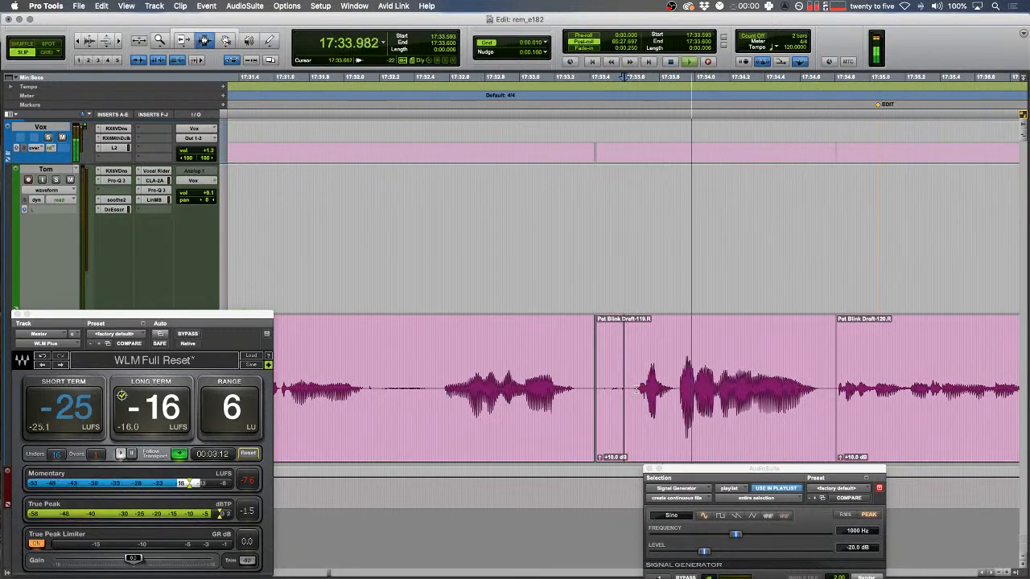
# - Split the clip at the edit point and shuffle-delete a tiny sliver of audio
pyautogui.press('b')
pyautogui.press('F1')
pyautogui.moveTo(488, 383); pyautogui.dragTo(470, 383)
pyautogui.press('space')
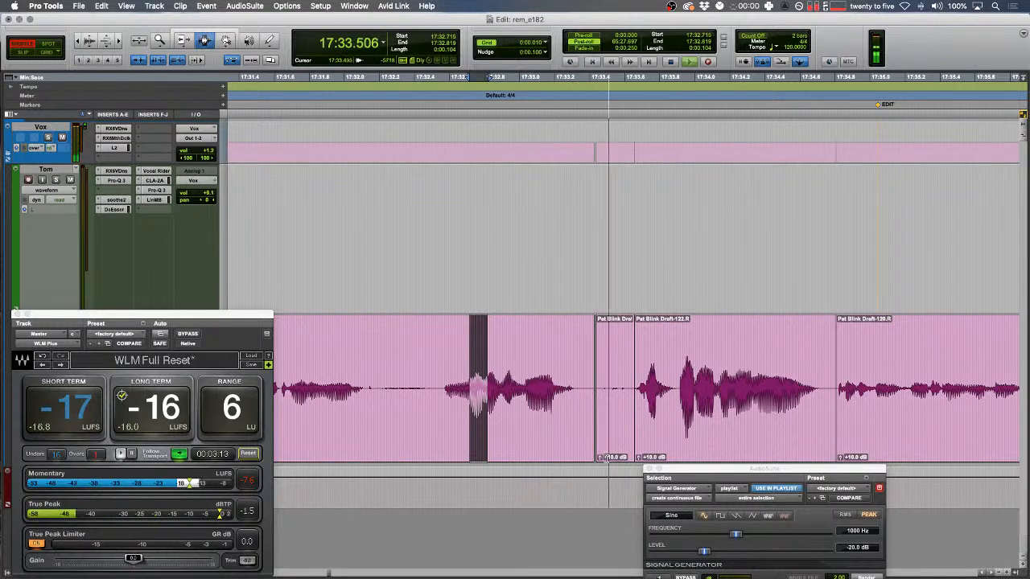
pyautogui.hscroll(6, 634, 450)
pyautogui.press('F2')
# - Add a fade-out at the clip's end and a short fade-in on the green clip
pyautogui.moveTo(667, 402); pyautogui.dragTo(628, 403)
pyautogui.press('f')
pyautogui.moveTo(639, 228); pyautogui.dragTo(671, 230)
pyautogui.press('f')
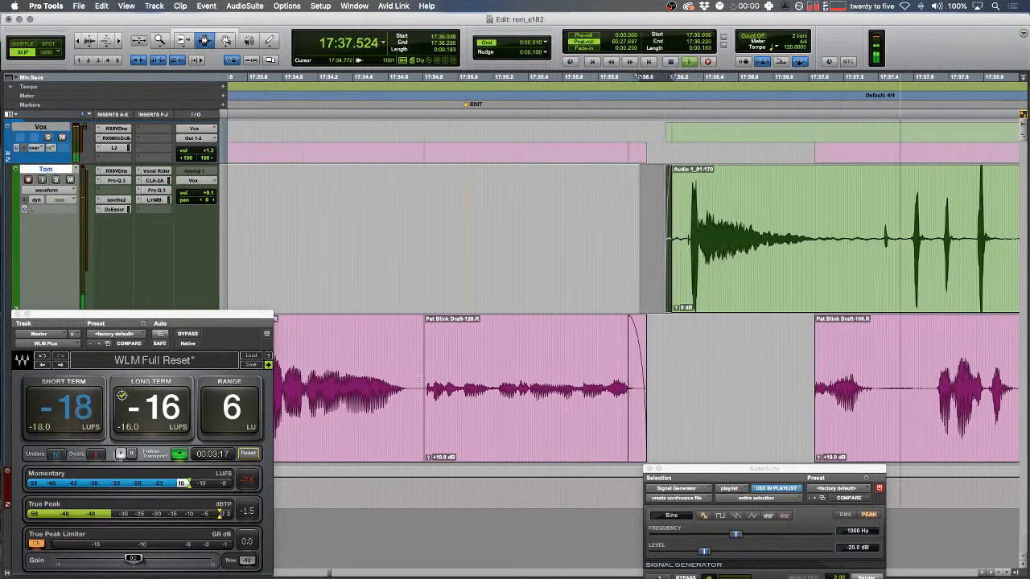
pyautogui.click(419, 379)
# - Extend Draft-106's start with the Trim tool and add a fade there
pyautogui.hscroll(3, 421, 380)
pyautogui.press('space')
pyautogui.press('F6')
pyautogui.moveTo(713, 370); pyautogui.dragTo(588, 354)
pyautogui.press('space')
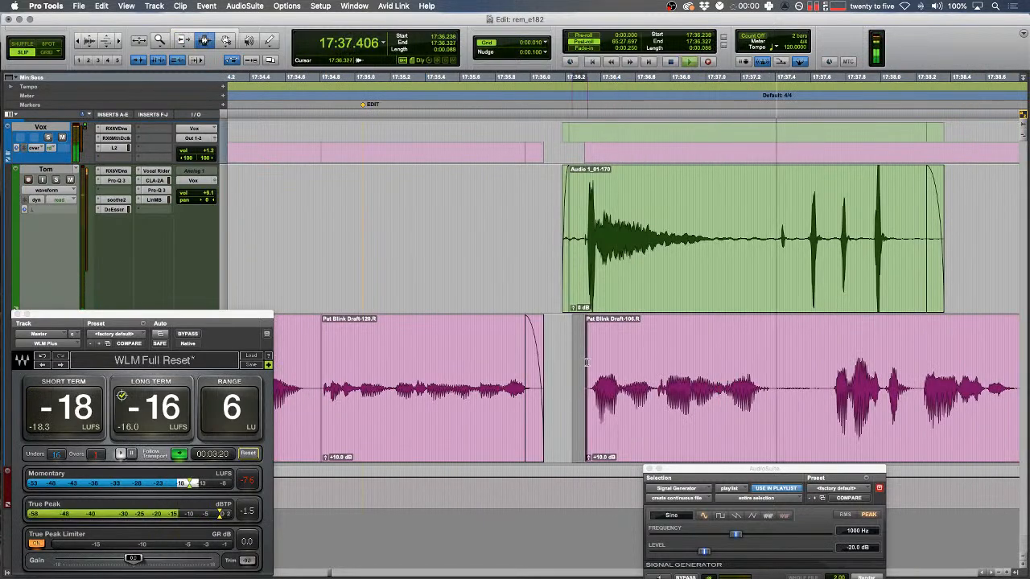
pyautogui.press('f')
# - Review the edits from 17:33.838 and place the edit point in the green track
pyautogui.press('r')
pyautogui.click(387, 347)
pyautogui.press('space')
pyautogui.press('t')
pyautogui.press('space')
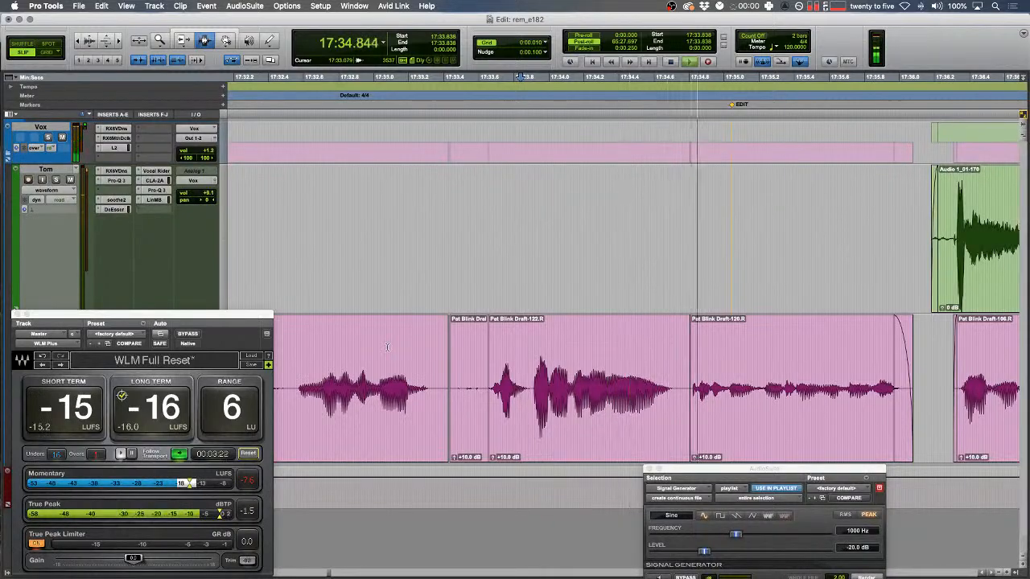
pyautogui.press('r')
pyautogui.press('r')
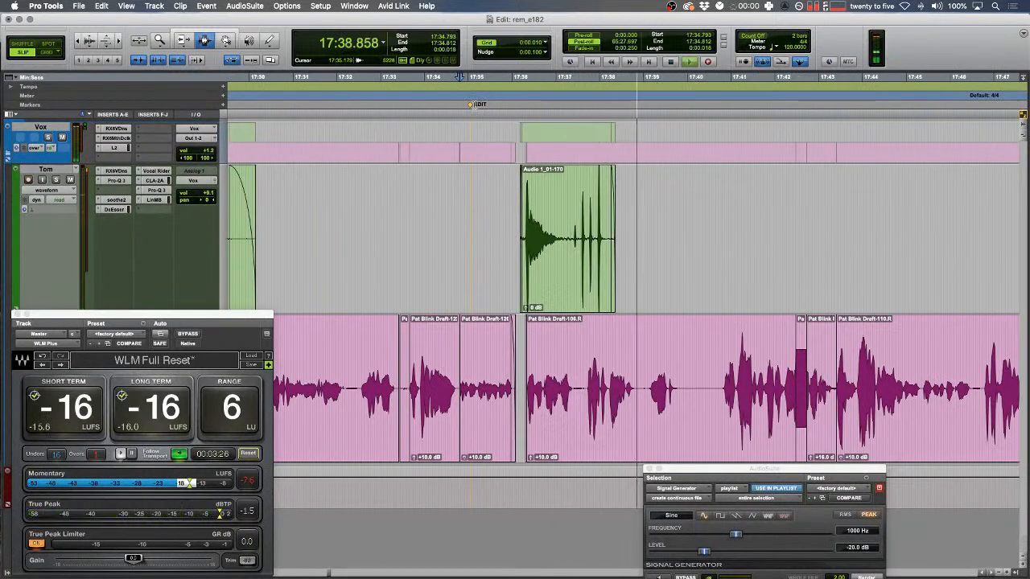
pyautogui.click(517, 217)
pyautogui.press('r')
pyautogui.hscroll(20, 519, 217)
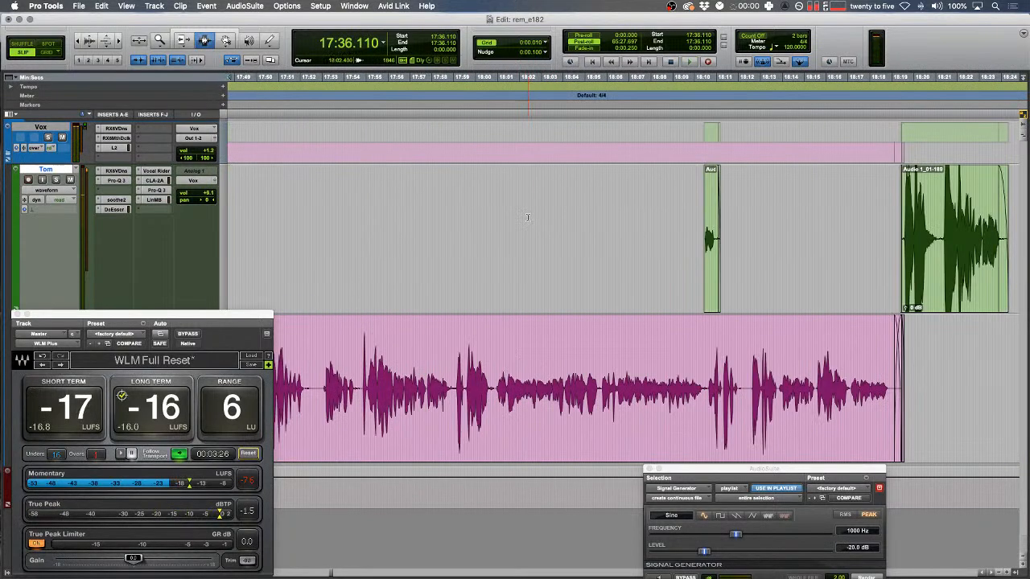
# - Shuffle-delete the pink audio from 18:42 to 18:54 and audition from 18:54.612
pyautogui.moveTo(366, 390); pyautogui.dragTo(637, 390)
pyautogui.press('Delete')
pyautogui.click(641, 262)
pyautogui.press('F1')
pyautogui.press('t')
pyautogui.press('space')
# - Delete a dead-air section from the green Audio 1 clip
pyautogui.moveTo(720, 241); pyautogui.dragTo(717, 237)
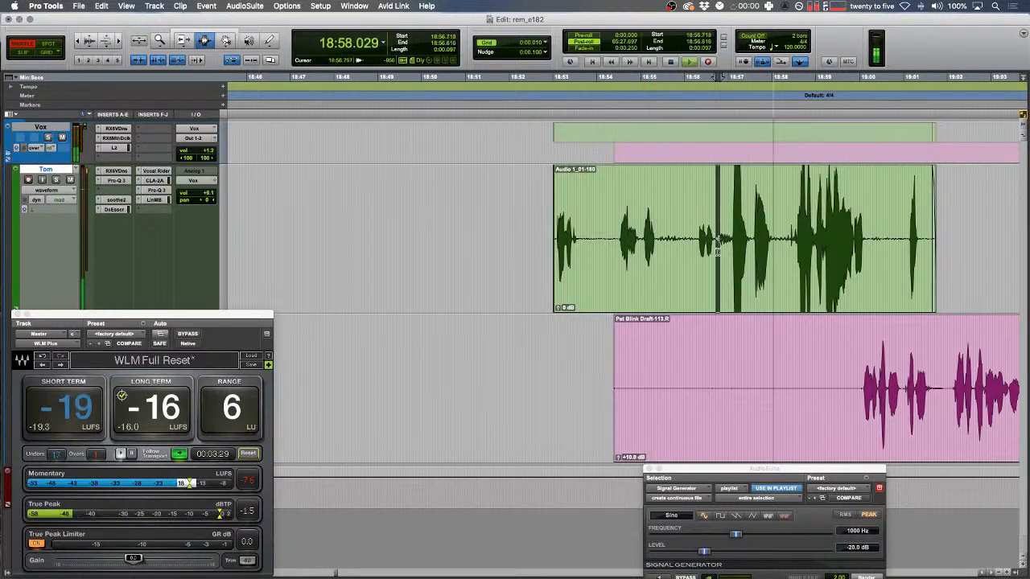
pyautogui.press('F2')
pyautogui.moveTo(490, 256); pyautogui.dragTo(951, 265)
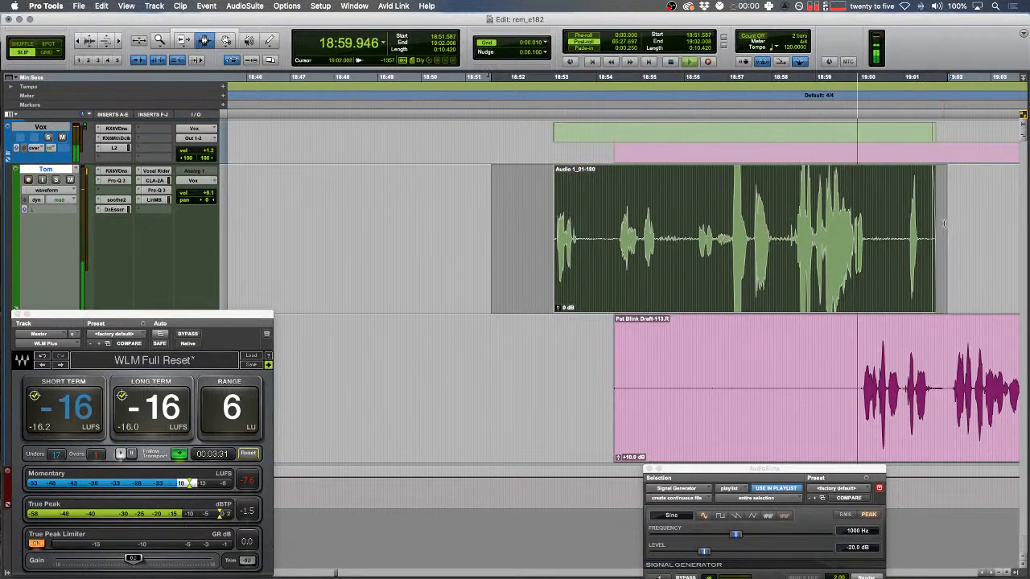
pyautogui.press('Delete')
pyautogui.hscroll(5, 736, 272)
pyautogui.hscroll(-5, 736, 273)
pyautogui.press('r')
# - Delete the pink audio from 18:52.3 to 19:11.8 and audition from 19:16.530
pyautogui.moveTo(521, 402); pyautogui.dragTo(957, 397)
pyautogui.press('Delete')
pyautogui.hscroll(5, 901, 398)
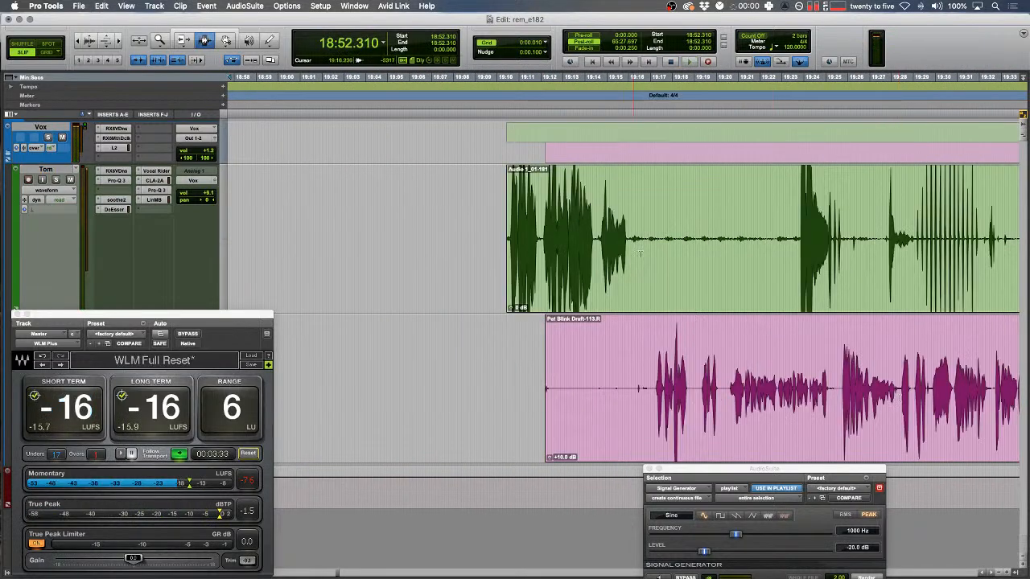
pyautogui.press('space')
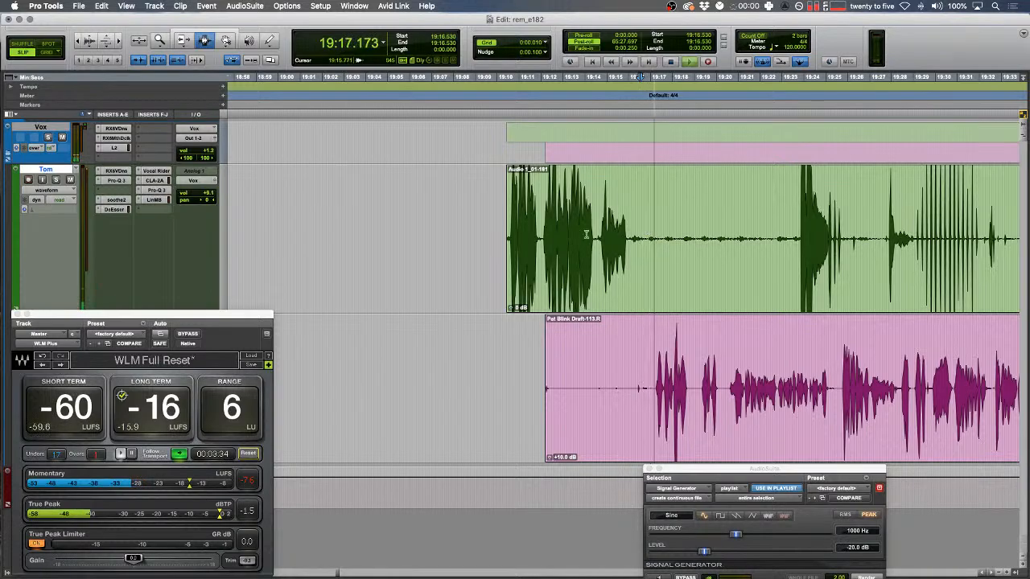
pyautogui.press('space')
# - Delete further unwanted stretches on the green and pink clips
pyautogui.moveTo(473, 256); pyautogui.dragTo(794, 261)
pyautogui.press('Delete')
pyautogui.moveTo(415, 378); pyautogui.dragTo(760, 382)
pyautogui.press('Delete')
pyautogui.moveTo(806, 261); pyautogui.dragTo(794, 261)
pyautogui.hscroll(5, 793, 271)
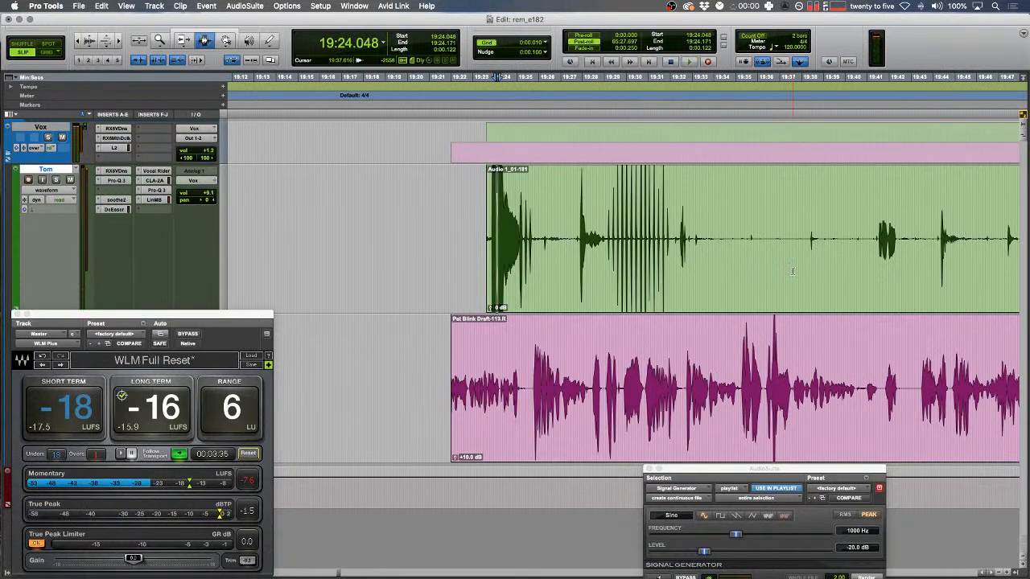
pyautogui.press('r')
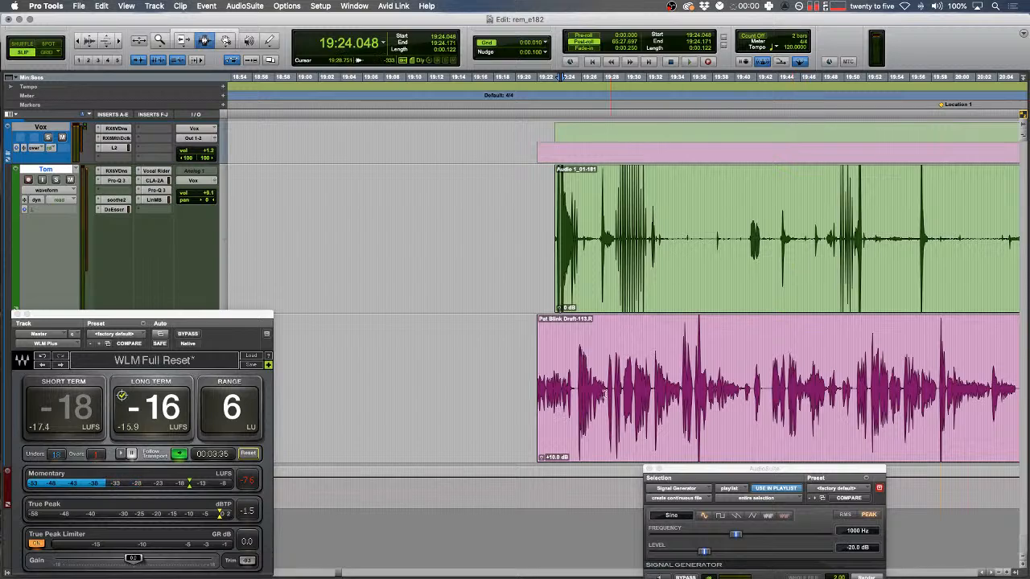
pyautogui.hscroll(3, 609, 390)
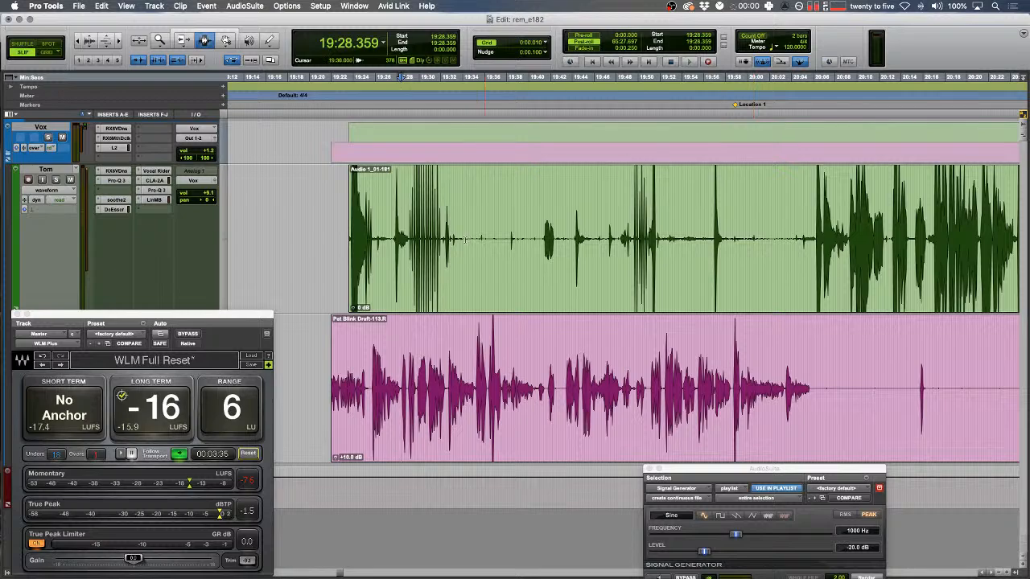
# - Cut the unwanted start of the green clip and audition from 20:06.416
pyautogui.moveTo(335, 236); pyautogui.dragTo(555, 238)
pyautogui.press('Delete')
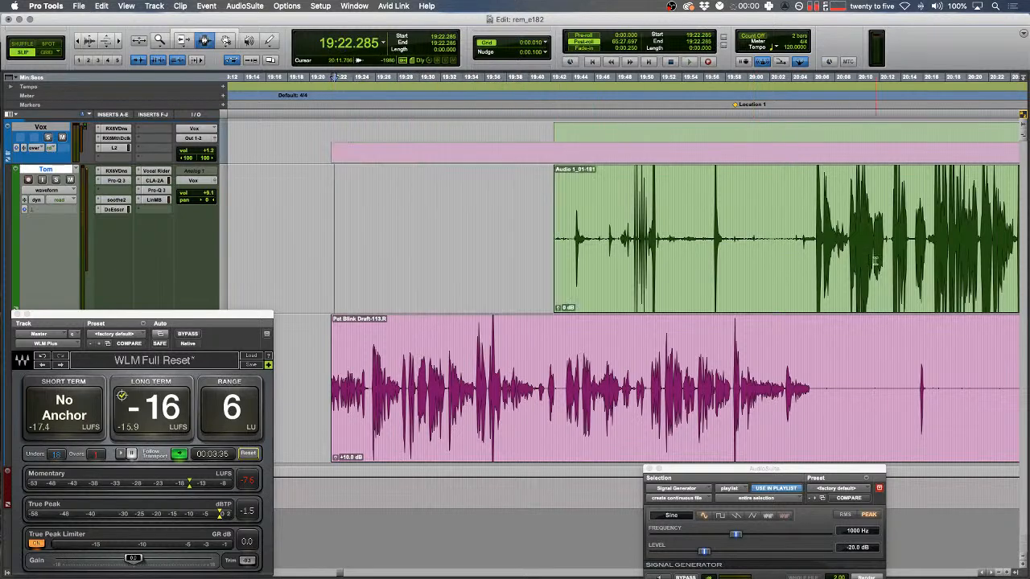
pyautogui.click(823, 240)
pyautogui.press('space')
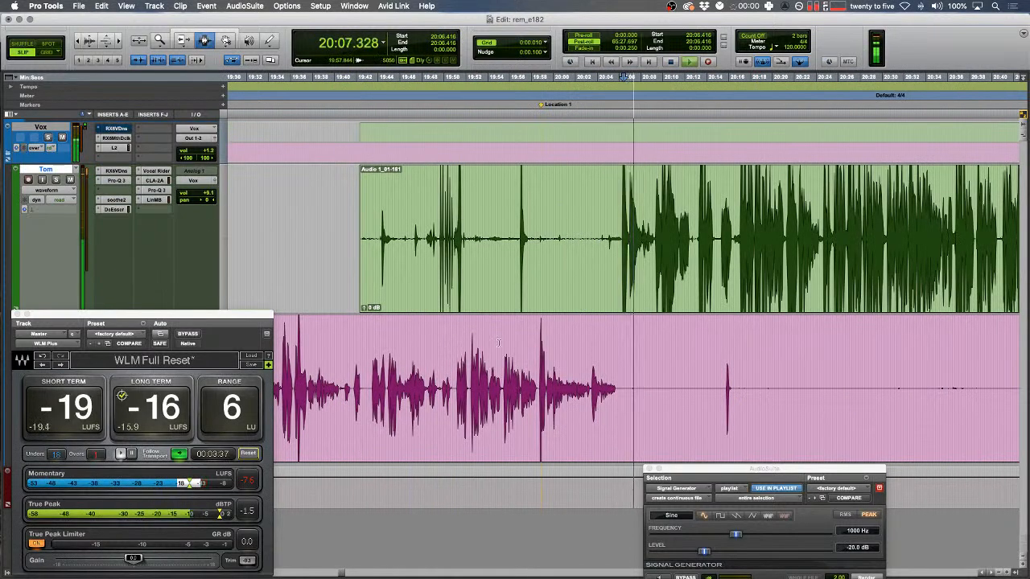
# - Delete a silent stretch of the pink clip, then undo that cut
pyautogui.moveTo(348, 392); pyautogui.dragTo(857, 392)
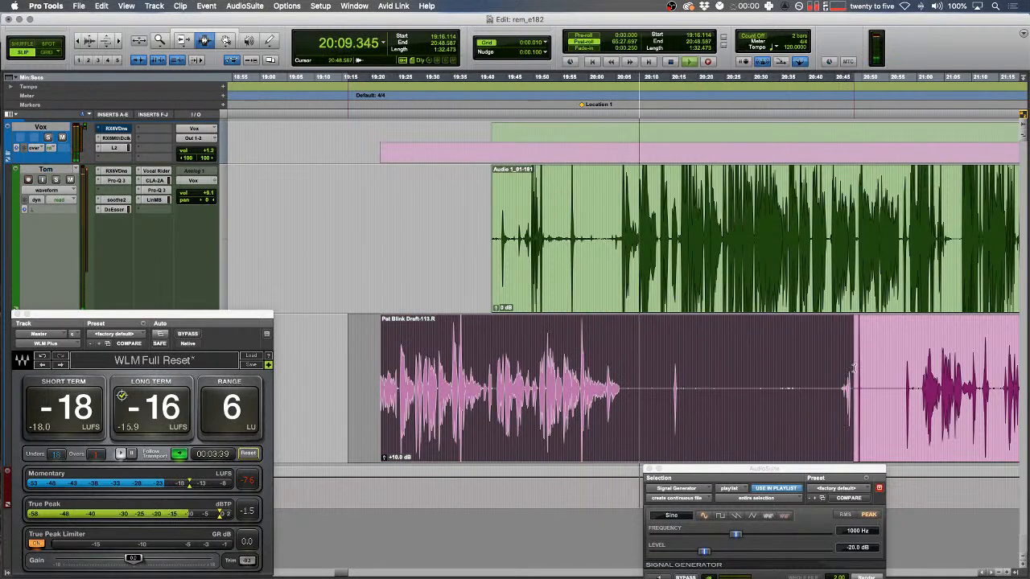
pyautogui.press('Delete')
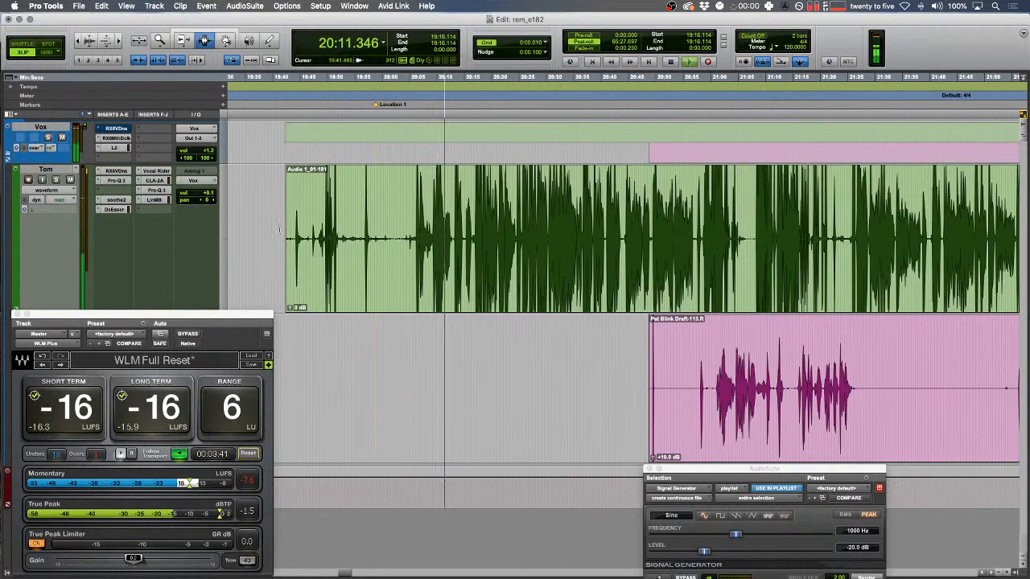
pyautogui.click(430, 251)
pyautogui.press('t')
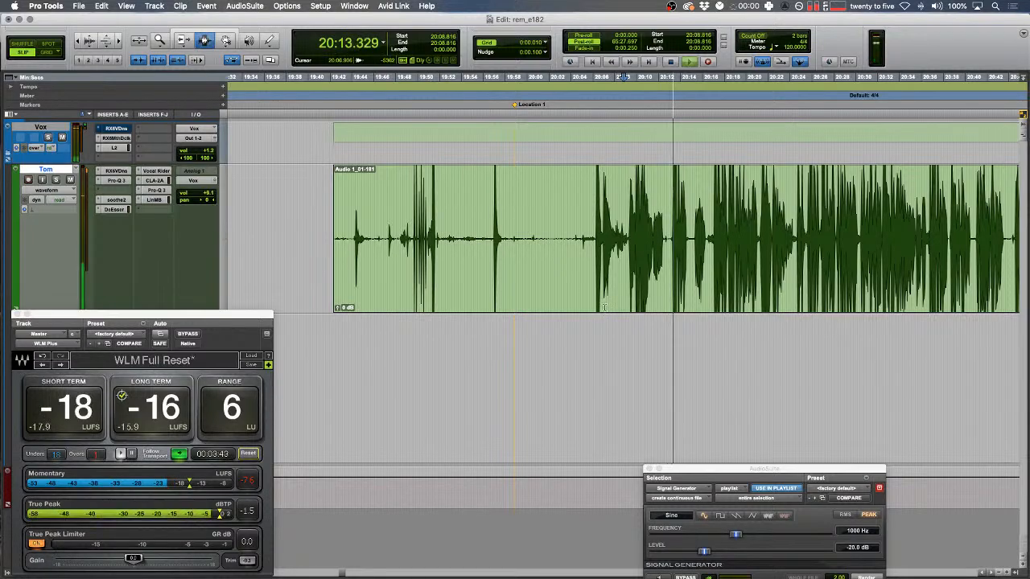
pyautogui.press('super+z')
# - Audition 19:55.542–19:57.502 and replay from 19:50.938
pyautogui.moveTo(501, 332); pyautogui.dragTo(481, 333)
pyautogui.press('space')
pyautogui.press('space')
pyautogui.press('t')
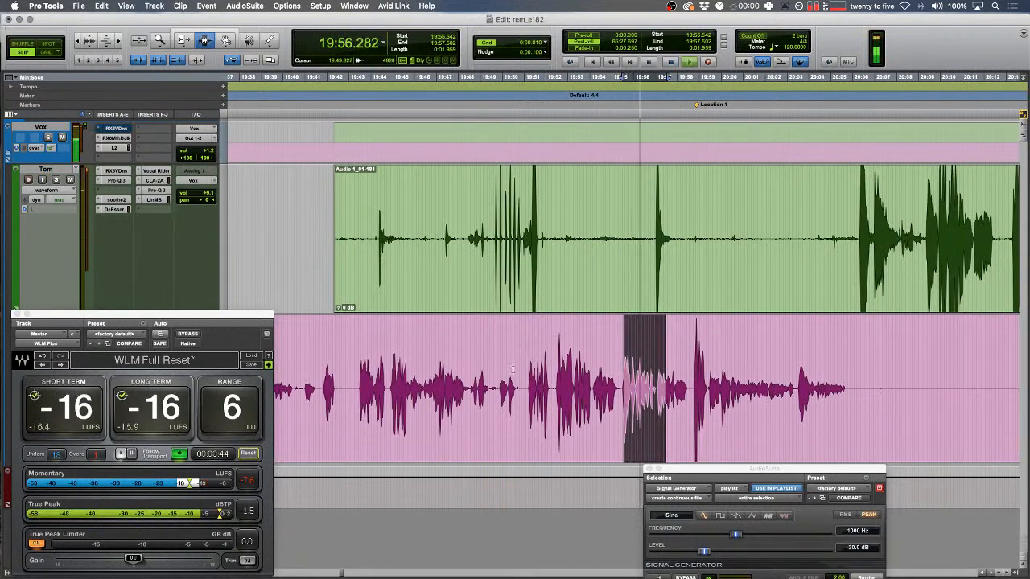
pyautogui.click(523, 346)
pyautogui.press('space')
pyautogui.press('space')
pyautogui.press('r')
# - Delete a pause on the green track and the pink range 19:49.68–19:52.4
pyautogui.moveTo(419, 241); pyautogui.dragTo(740, 241)
pyautogui.press('Delete')
pyautogui.click(581, 416)
pyautogui.press('space')
pyautogui.press('space')
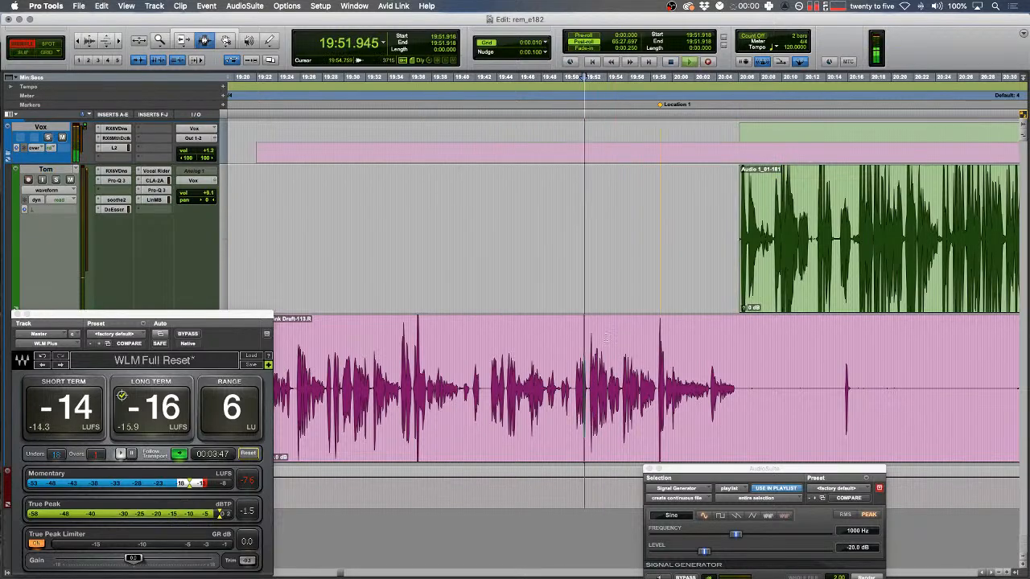
pyautogui.press('t')
pyautogui.press('t')
pyautogui.moveTo(646, 399); pyautogui.dragTo(524, 399)
pyautogui.press('Delete')
pyautogui.press('space')
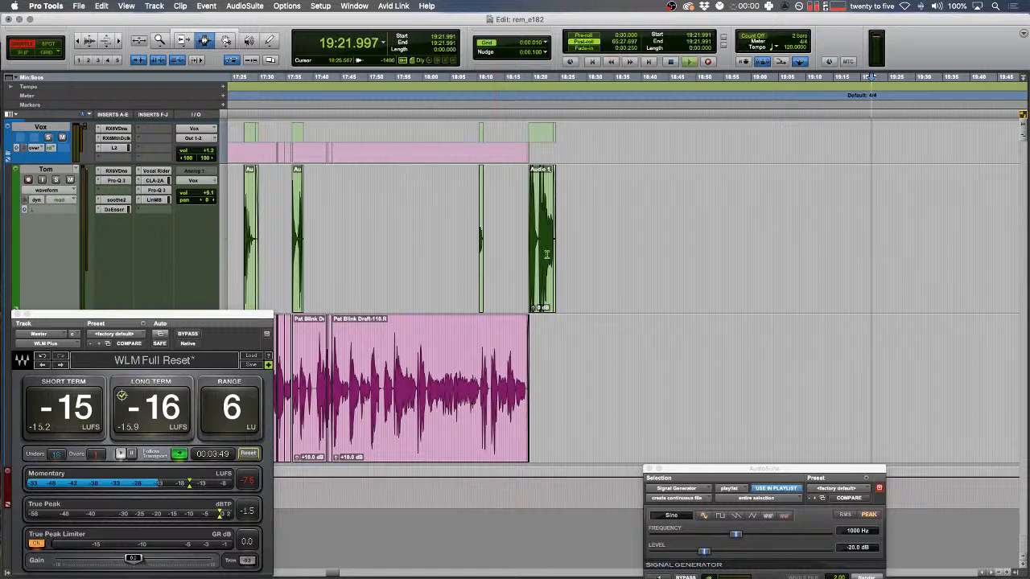
# - In Shuffle mode, delete the empty stretch after the last clip near 18:21.5
pyautogui.press('space')
pyautogui.press('t')
pyautogui.press('t')
pyautogui.press('space')
pyautogui.press('t')
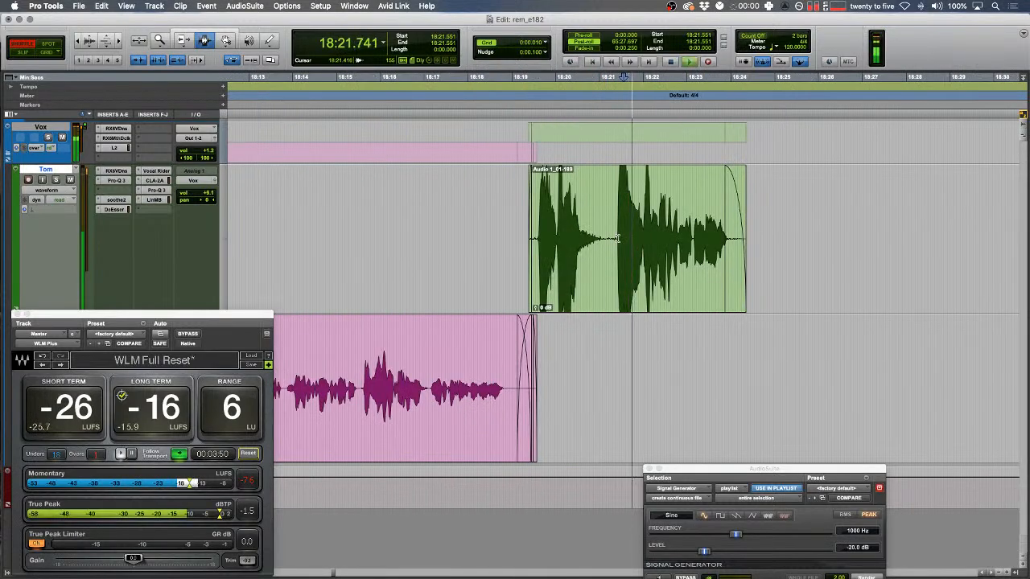
pyautogui.press('Tab')
pyautogui.doubleClick(666, 272)
pyautogui.moveTo(661, 272); pyautogui.dragTo(656, 272)
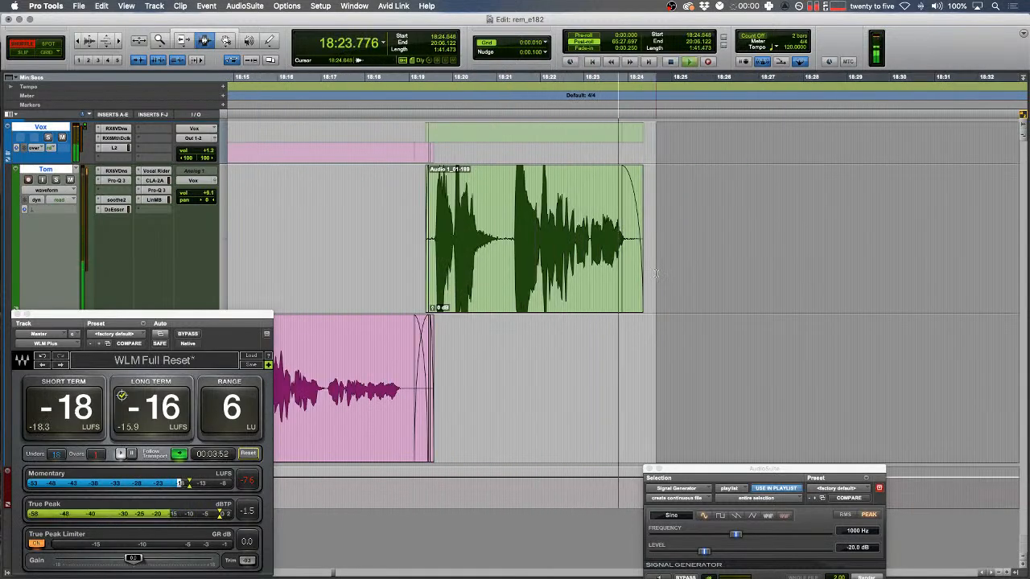
pyautogui.press('Delete')
# - Audition the edit from 18:23.314, then undo deleting the empty stretch
pyautogui.click(597, 277)
pyautogui.press('space')
pyautogui.press('space')
pyautogui.press('t')
pyautogui.press('r')
pyautogui.press('r')
pyautogui.press('r')
pyautogui.hscroll(5, 665, 296)
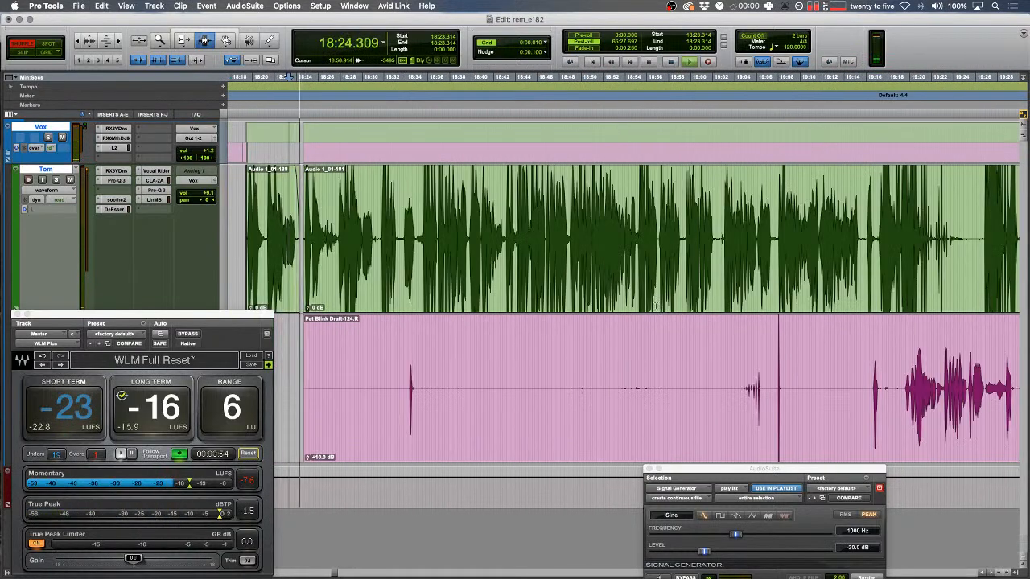
pyautogui.hscroll(-5, 667, 299)
pyautogui.press('r')
pyautogui.press('r')
pyautogui.press('super+z')
# - Close the gap between the pink clips from 18:25.787 and audition the result
pyautogui.hscroll(2, 724, 329)
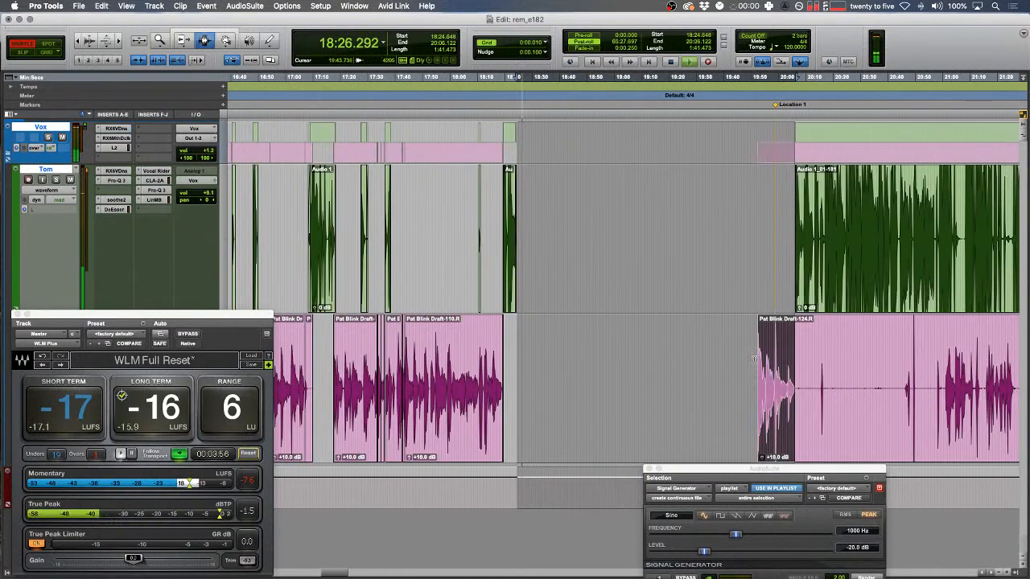
pyautogui.doubleClick(740, 389)
pyautogui.press('t')
pyautogui.press('t')
pyautogui.press('t')
pyautogui.moveTo(730, 271); pyautogui.dragTo(758, 268)
pyautogui.press('BackSpace')
pyautogui.moveTo(656, 232); pyautogui.dragTo(665, 231)
pyautogui.press('t')
pyautogui.hscroll(4, 694, 250)
pyautogui.press('F2')
pyautogui.press('space')
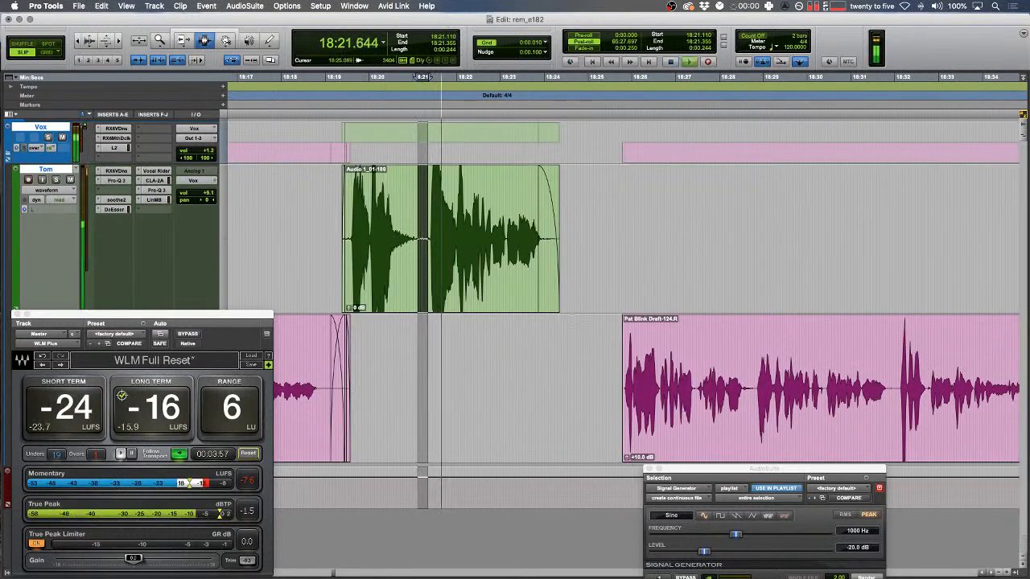
# - Shuffle-delete the empty gap before the pink clip and fade in the clip's start
pyautogui.click(559, 297)
pyautogui.press('t')
pyautogui.press('t')
pyautogui.hscroll(2, 565, 297)
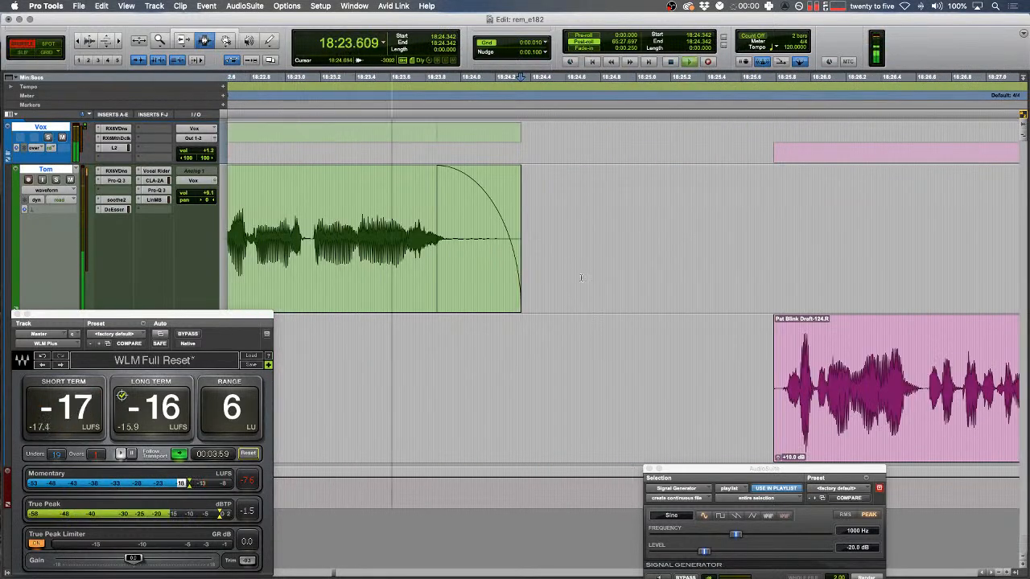
pyautogui.moveTo(563, 278); pyautogui.dragTo(765, 273)
pyautogui.press('F1')
pyautogui.press('BackSpace')
pyautogui.moveTo(510, 252); pyautogui.dragTo(574, 251)
pyautogui.moveTo(559, 409); pyautogui.dragTo(592, 408)
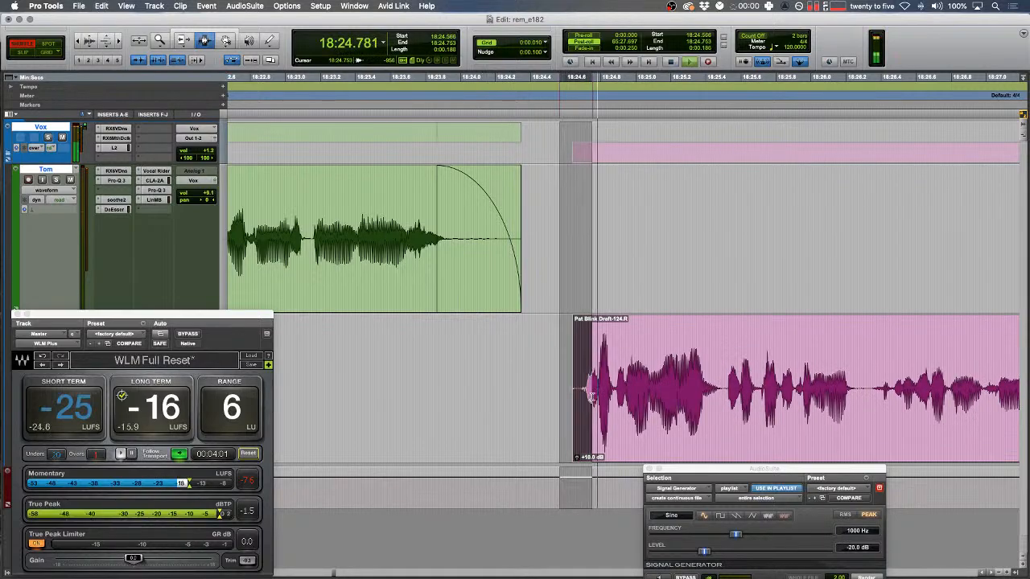
pyautogui.press('f')
pyautogui.press('r')
pyautogui.press('r')
pyautogui.press('r')
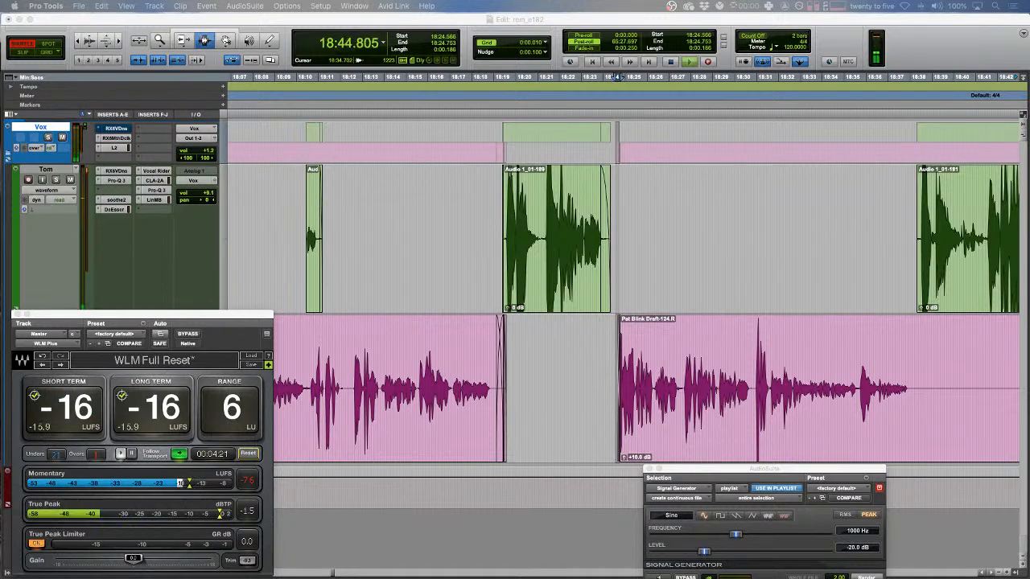
# - In Slip mode, delete two silent stretches from the pink track after 18:39.208
pyautogui.click(732, 363)
pyautogui.press('Left')
pyautogui.click(572, 378)
pyautogui.click(473, 389)
pyautogui.press('F2')
pyautogui.moveTo(467, 391)
pyautogui.mouseDown()
pyautogui.moveTo(645, 407)
pyautogui.moveTo(587, 383)
pyautogui.moveTo(463, 385)
pyautogui.mouseUp()
pyautogui.click(643, 406)
pyautogui.press('Delete')
pyautogui.moveTo(681, 392); pyautogui.dragTo(814, 383)
pyautogui.press('Delete')
# - Trim the pink clip's start to 19:18 and select the green-track gap at 18:55.297
pyautogui.hscroll(6, 613, 375)
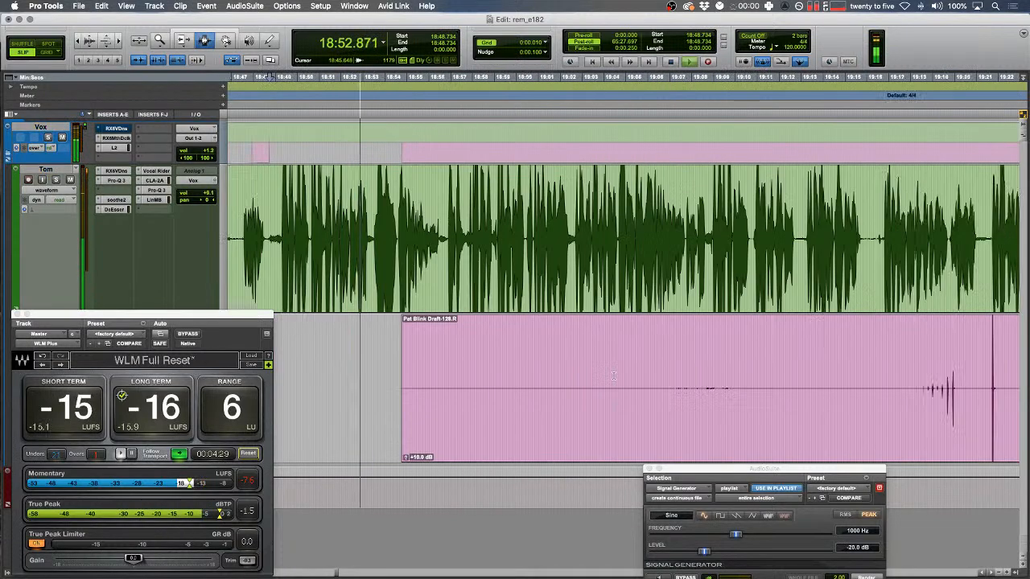
pyautogui.press('a')
pyautogui.press('r')
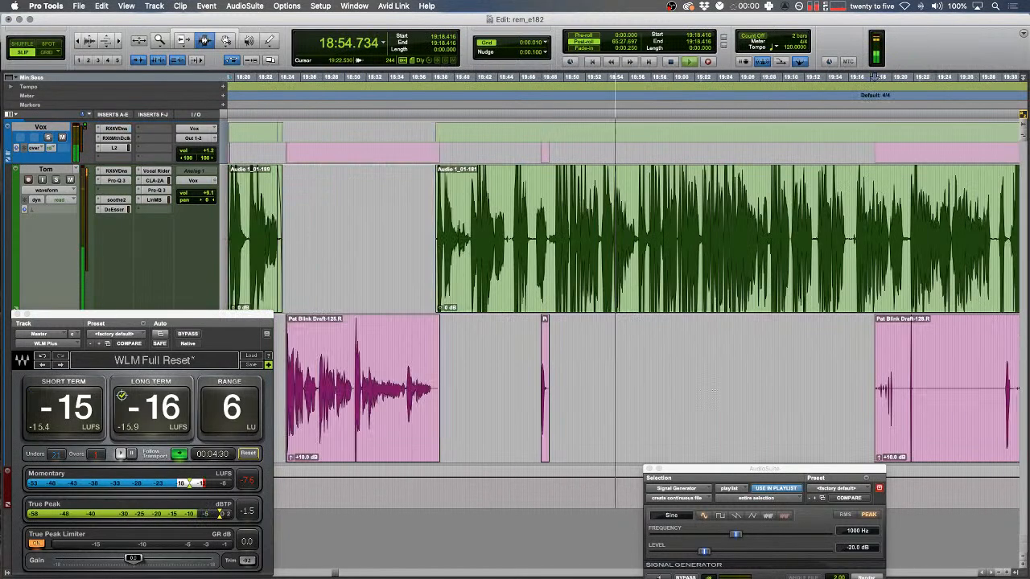
pyautogui.moveTo(390, 302); pyautogui.dragTo(634, 318)
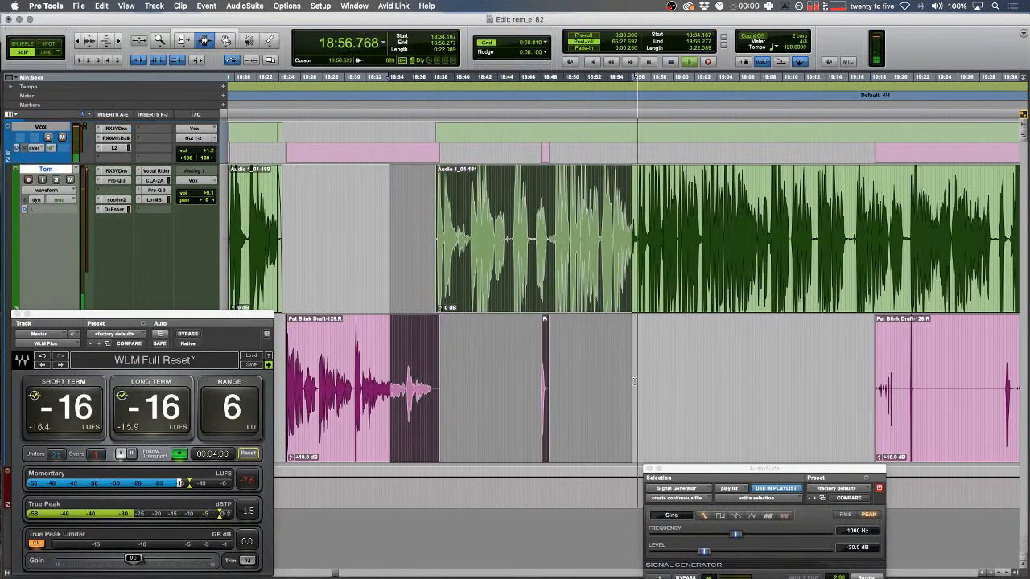
pyautogui.click(629, 289)
# - Audition the passage from 18:57.379 to locate the pause in Tom's speech
pyautogui.press('t')
pyautogui.press('t')
pyautogui.press('F1')
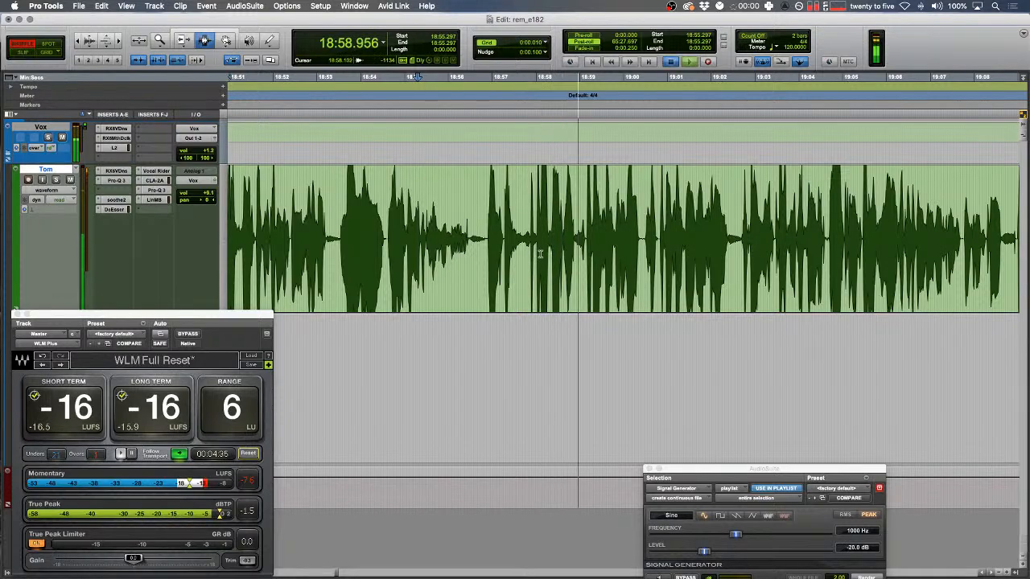
pyautogui.click(539, 255)
pyautogui.press('space')
pyautogui.hotkey('shift', 'p')
pyautogui.press('F9')
pyautogui.press('space')
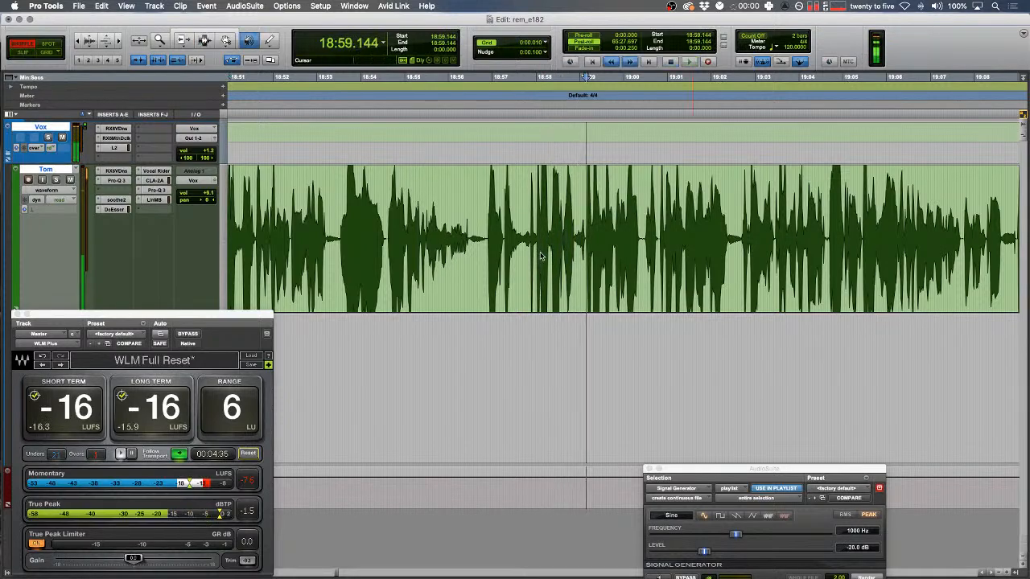
pyautogui.press('space')
pyautogui.press('F2')
pyautogui.click(508, 231)
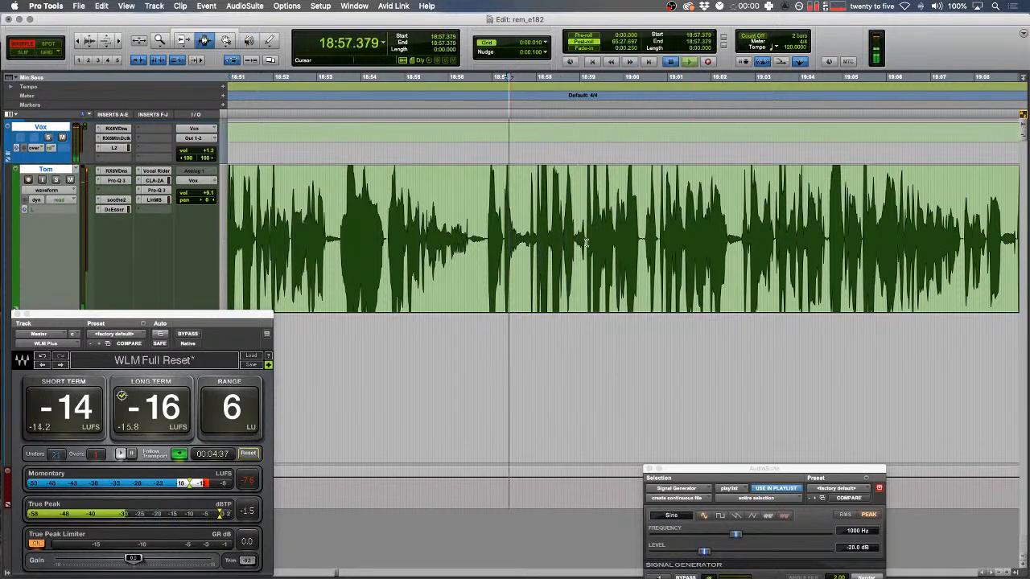
pyautogui.hotkey('shift', 'p')
pyautogui.press('space')
pyautogui.press('t')
pyautogui.press('t')
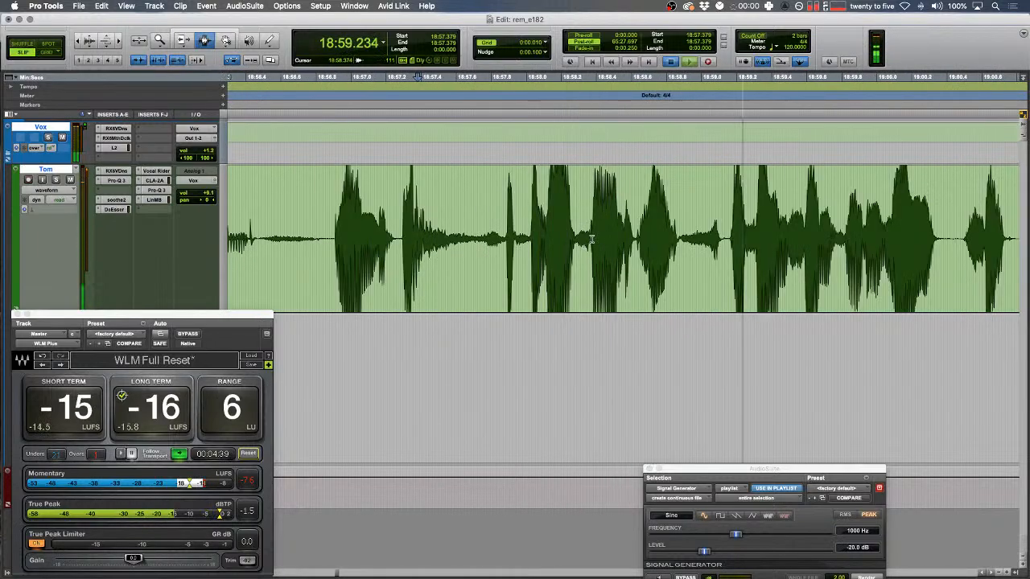
pyautogui.press('space')
# - In Shuffle mode, split the green clip at the pause and delete it, closing the gap
pyautogui.press('F1')
pyautogui.press('space')
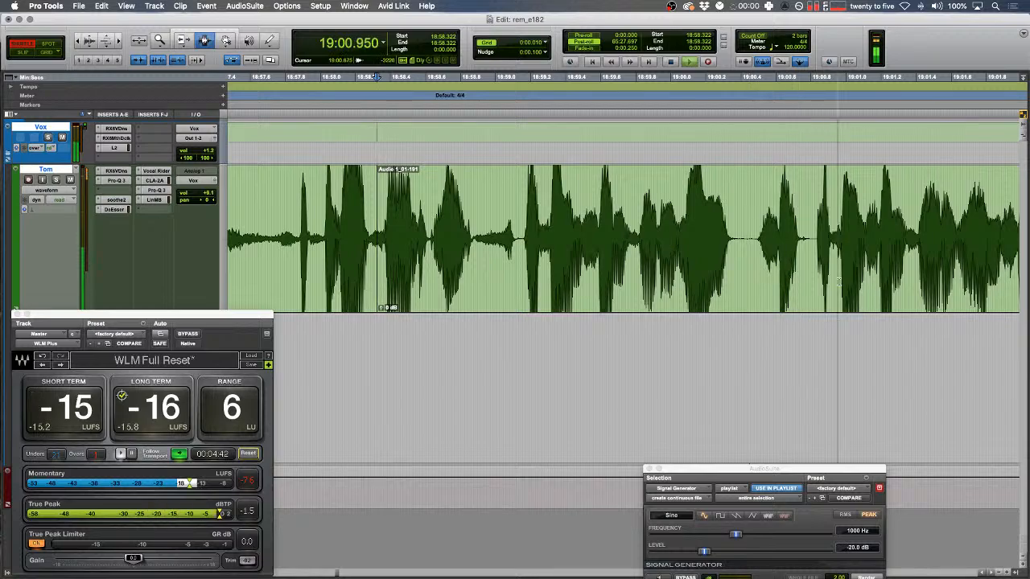
pyautogui.press('space')
pyautogui.press('b')
pyautogui.doubleClick(492, 239)
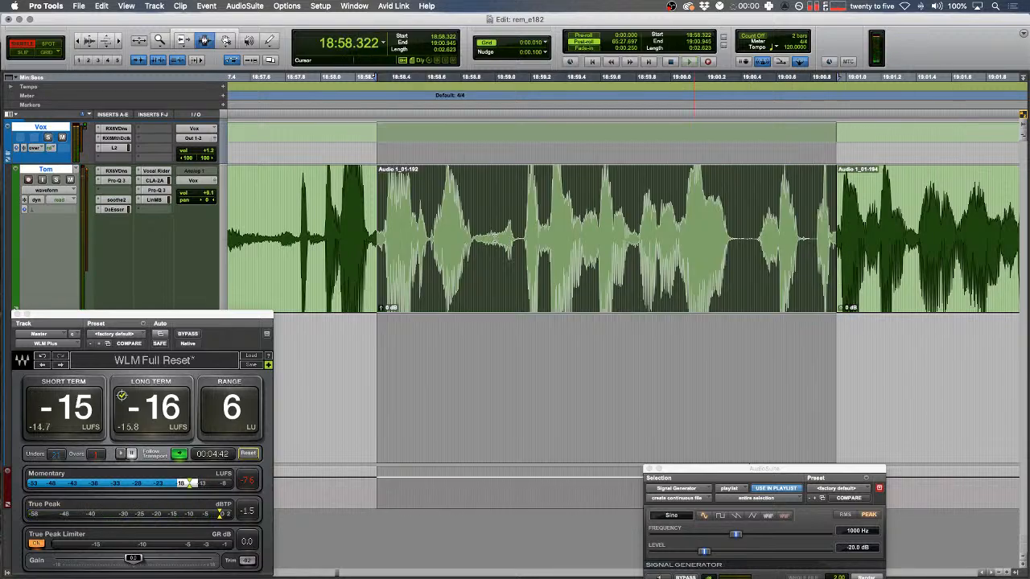
pyautogui.press('Delete')
# - Audition the cut from 18:57.425 across the new join at 18:58.310
pyautogui.click(291, 241)
pyautogui.press('space')
pyautogui.press('t')
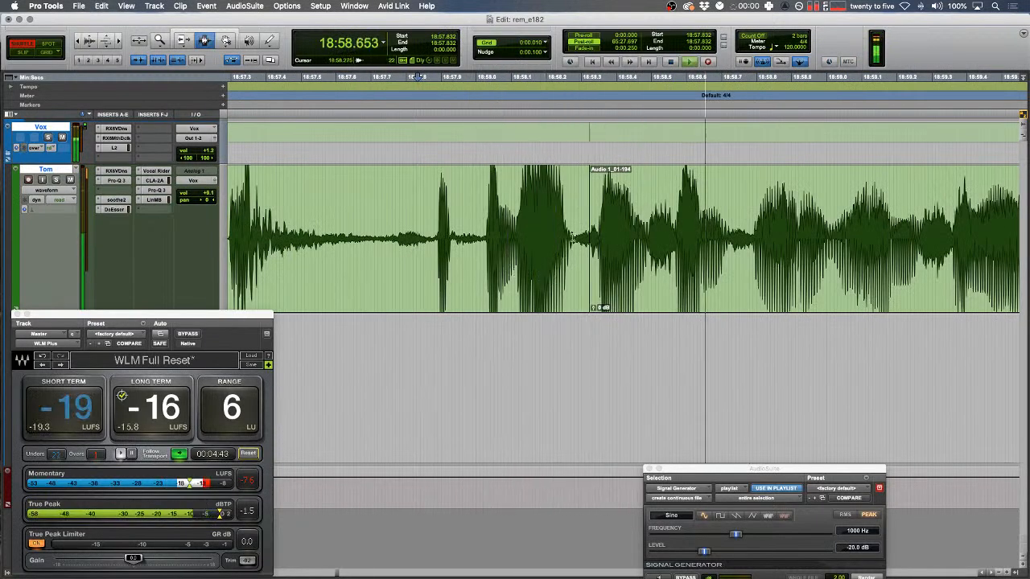
pyautogui.press('space')
pyautogui.moveTo(585, 202); pyautogui.dragTo(595, 202)
pyautogui.press('r')
pyautogui.click(449, 236)
pyautogui.press('space')
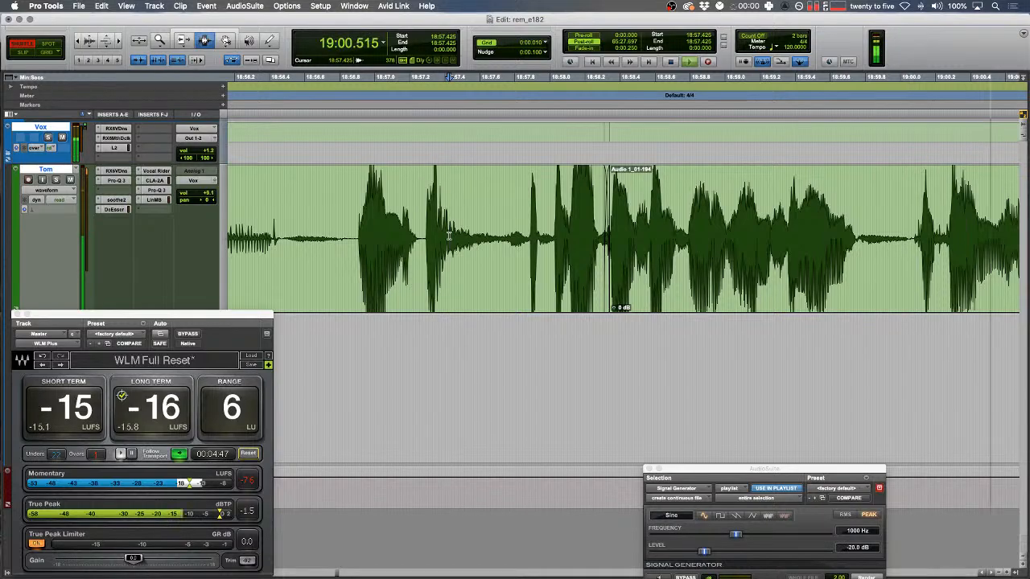
pyautogui.press('r')
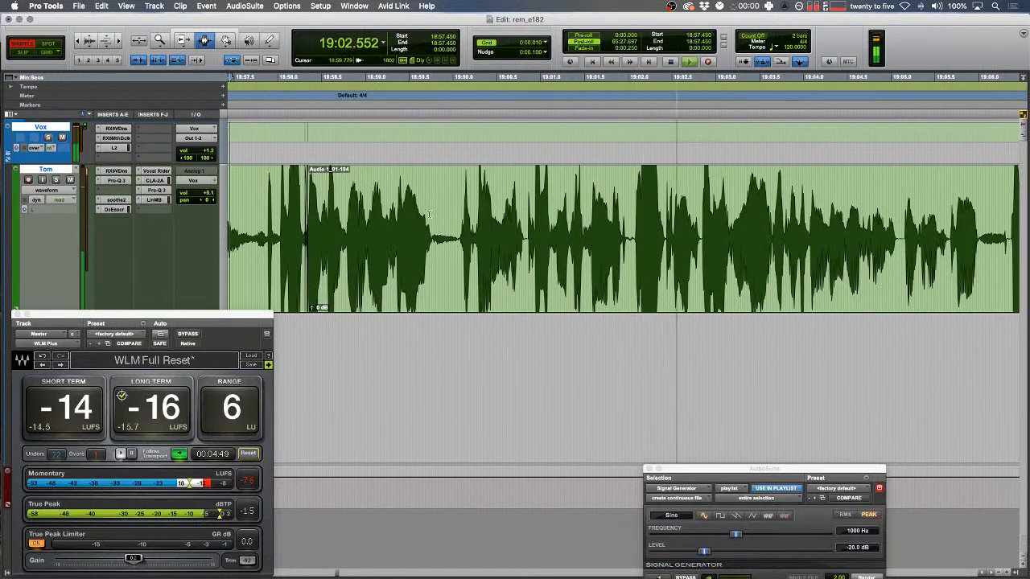
pyautogui.press('space')
pyautogui.click(320, 6)
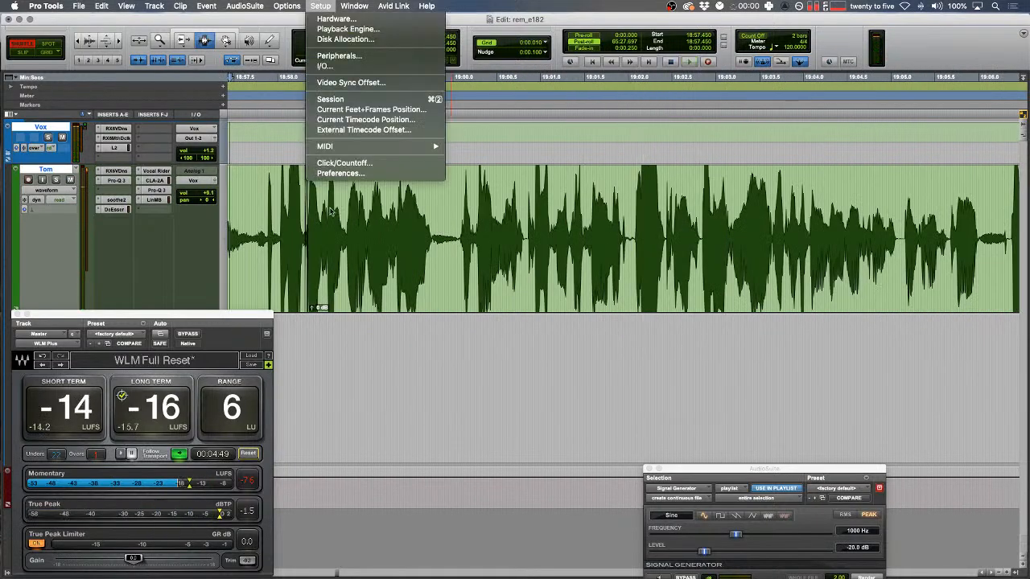
pyautogui.click(338, 174)
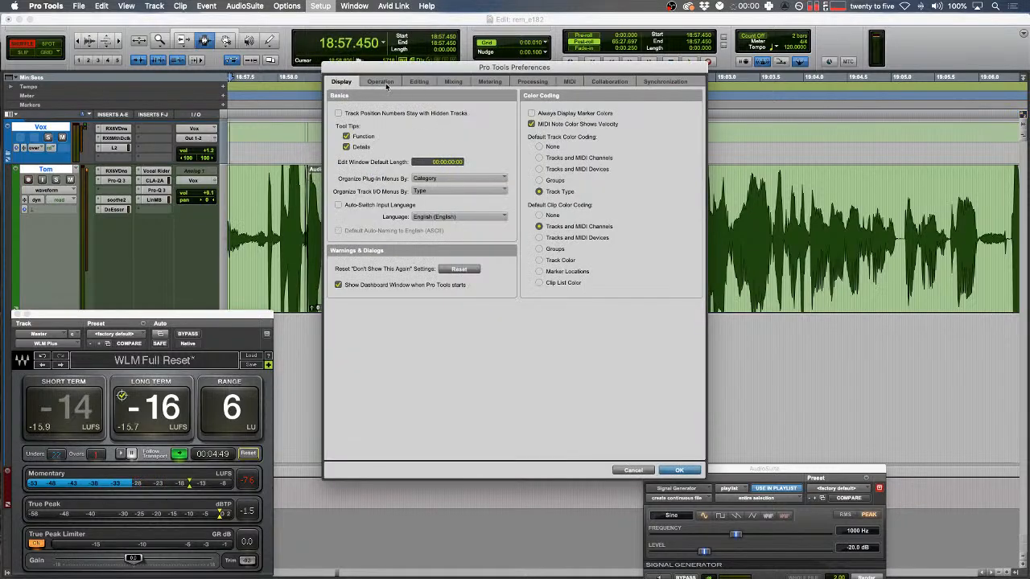
pyautogui.click(381, 82)
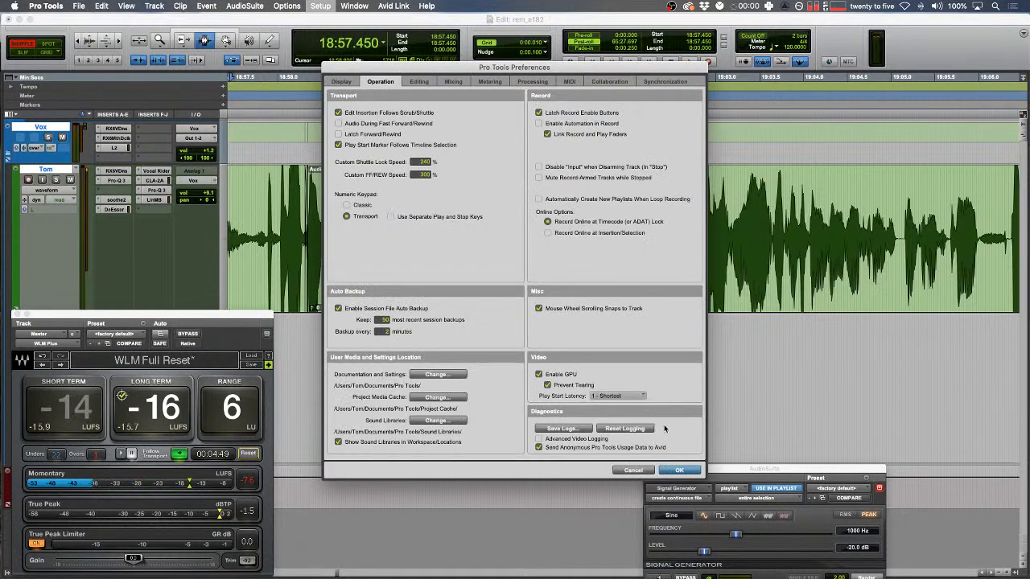
pyautogui.click(679, 470)
pyautogui.click(585, 261)
pyautogui.moveTo(516, 266); pyautogui.dragTo(744, 265)
pyautogui.click(722, 270)
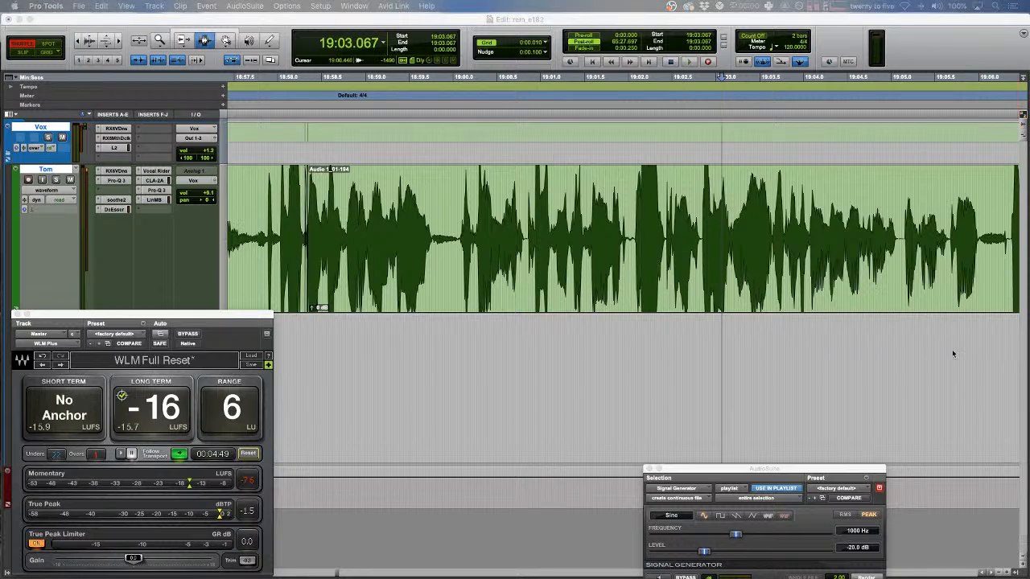
# - Delete the small noise in the green track near 19:13.622 and crossfade the join
pyautogui.click(746, 283)
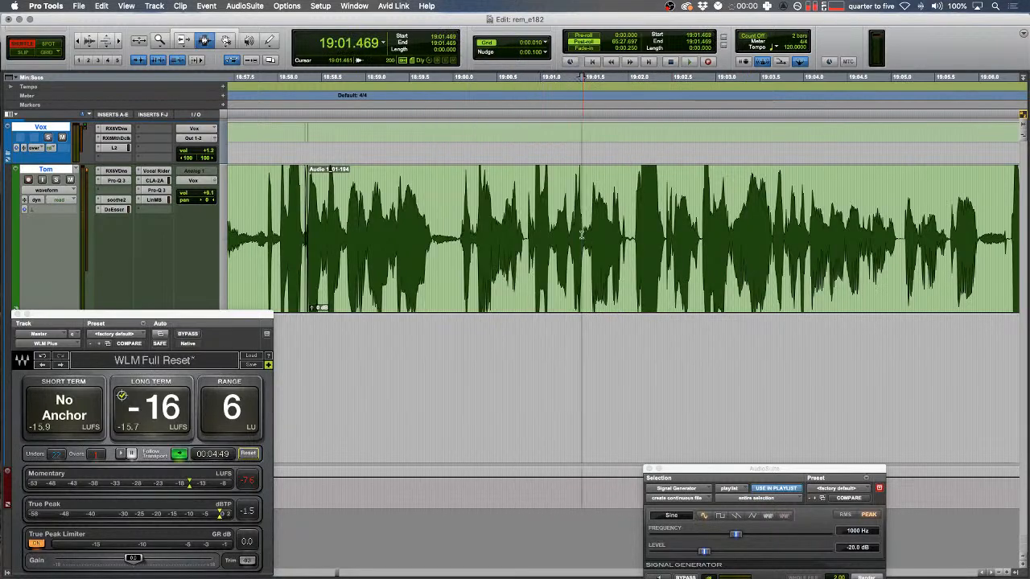
pyautogui.click(443, 264)
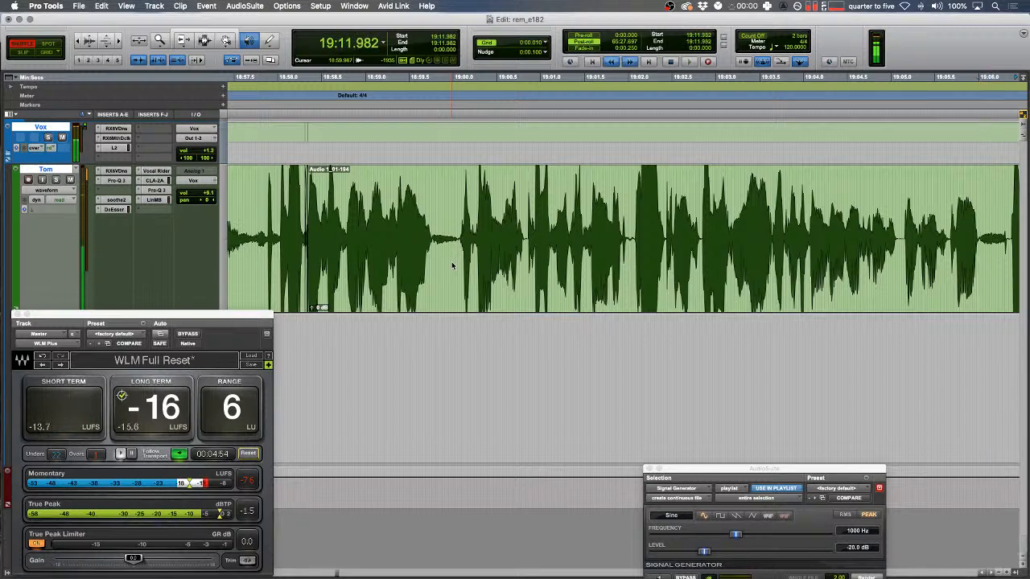
pyautogui.press('space')
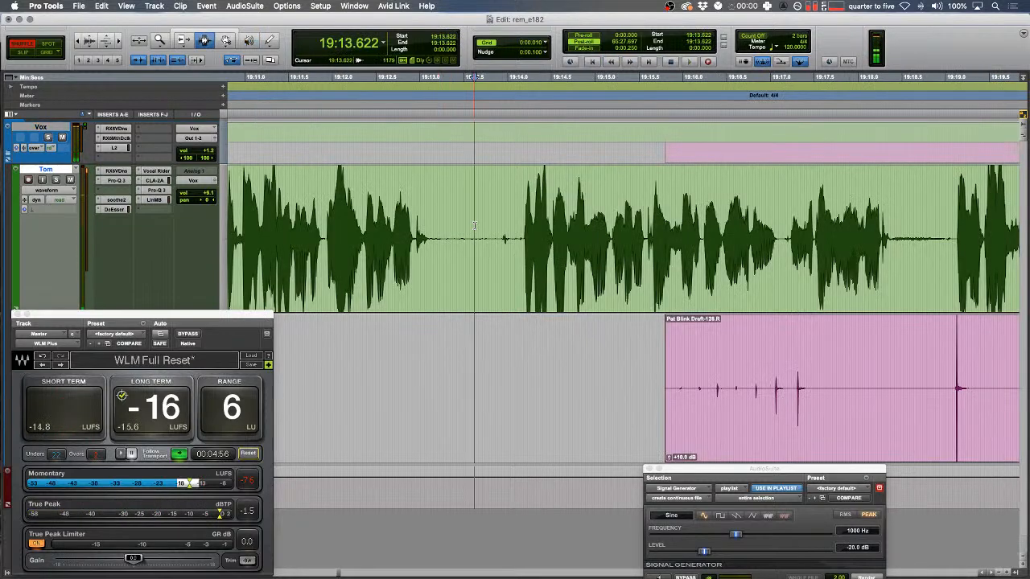
pyautogui.click(474, 238)
pyautogui.press('t')
pyautogui.moveTo(662, 238)
pyautogui.mouseDown()
pyautogui.moveTo(705, 238)
pyautogui.moveTo(660, 233)
pyautogui.mouseUp()
pyautogui.press('BackSpace')
pyautogui.press('f')
pyautogui.click(575, 221)
pyautogui.press('space')
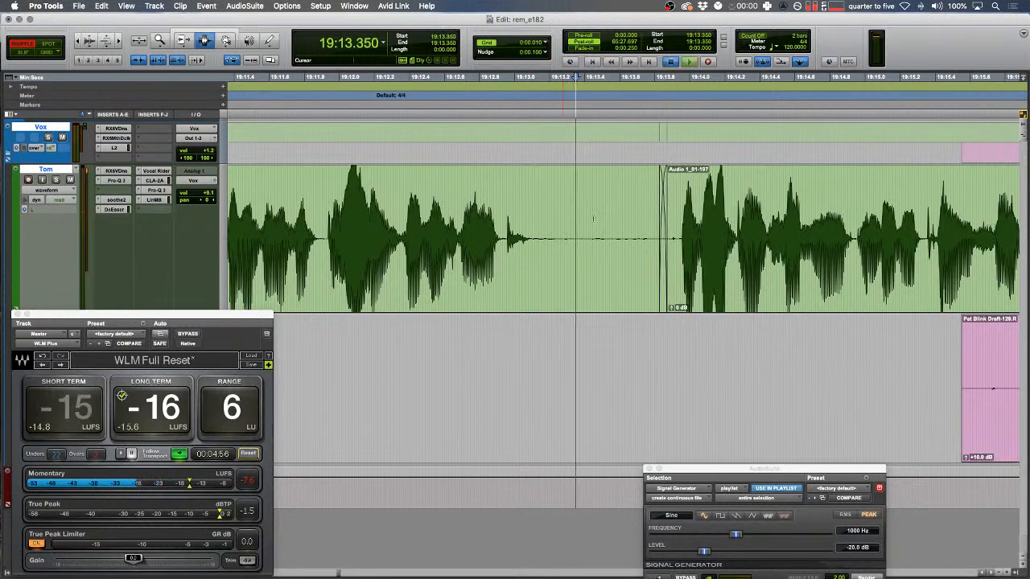
# - In Slip mode, delete unwanted parts of the pink clip and fade the remaining edge
pyautogui.press('F2')
pyautogui.moveTo(776, 387); pyautogui.dragTo(951, 375)
pyautogui.press('BackSpace')
pyautogui.moveTo(467, 373); pyautogui.dragTo(684, 366)
pyautogui.press('f')
pyautogui.press('r')
pyautogui.press('BackSpace')
pyautogui.press('r')
# - Trim away the unwanted start of the next pink clip
pyautogui.click(669, 388)
pyautogui.press('a')
pyautogui.click(698, 390)
pyautogui.press('t')
pyautogui.moveTo(597, 390); pyautogui.dragTo(691, 390)
pyautogui.press('BackSpace')
# - Cut an unwanted stretch from the green clip and fade its new end
pyautogui.moveTo(628, 257); pyautogui.dragTo(705, 251)
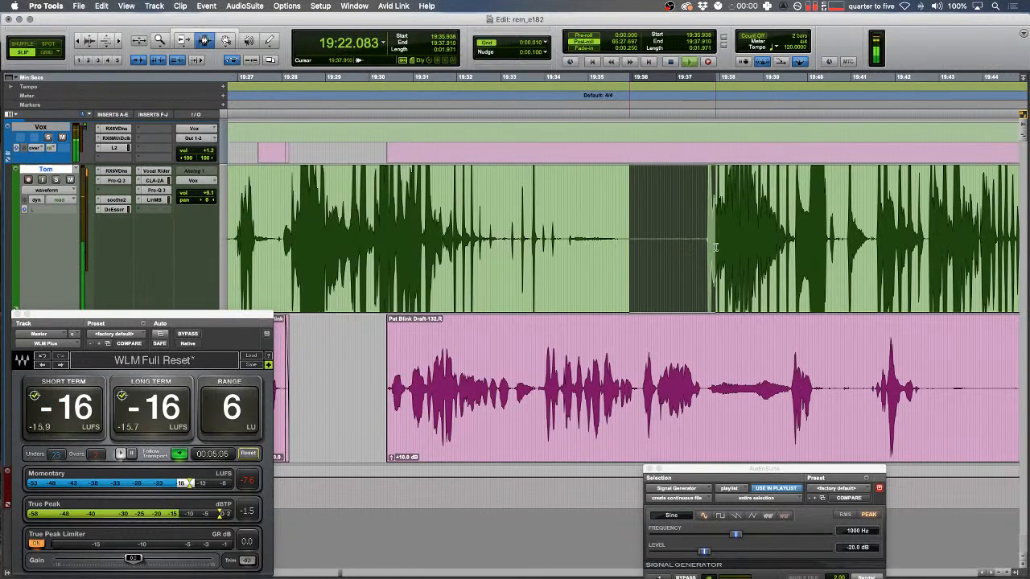
pyautogui.press('BackSpace')
pyautogui.moveTo(611, 241); pyautogui.dragTo(672, 241)
pyautogui.press('f')
pyautogui.hscroll(-5, 634, 232)
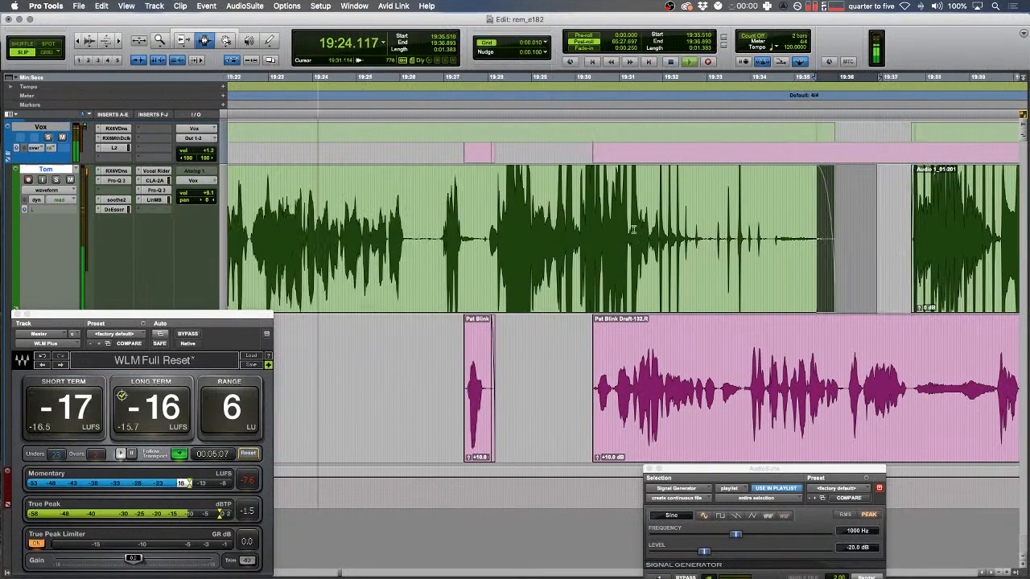
pyautogui.press('Down')
pyautogui.press('Left')
# - Audition the edits from 19:25.714, 19:30.134 and 19:24.648
pyautogui.click(665, 235)
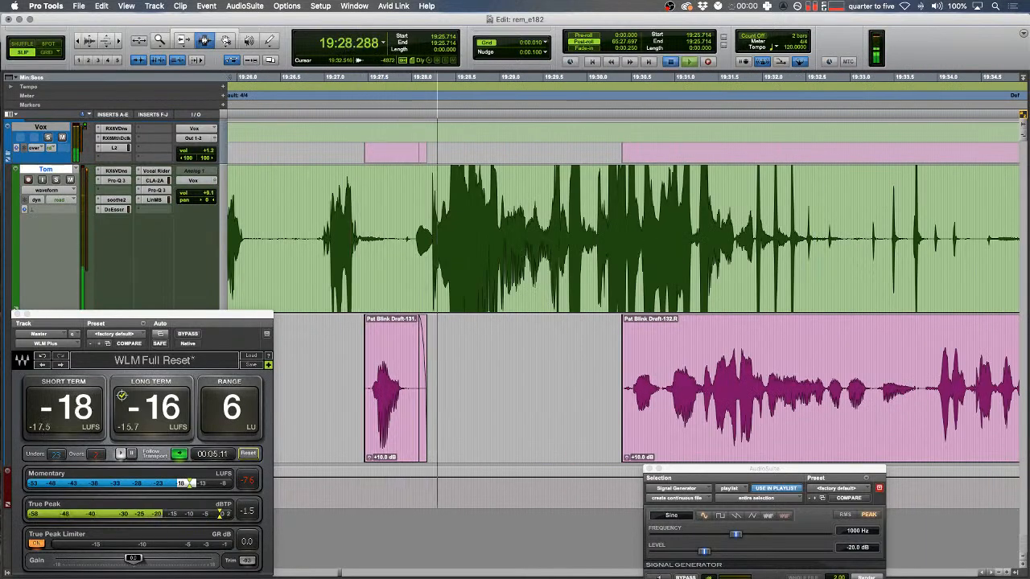
pyautogui.press('space')
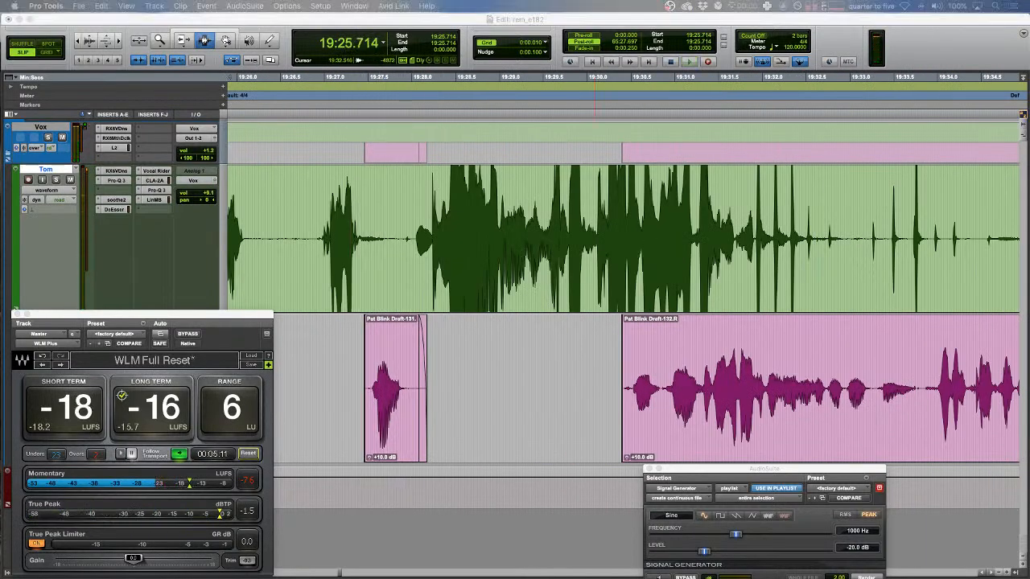
pyautogui.click(599, 291)
pyautogui.hscroll(-3, 599, 291)
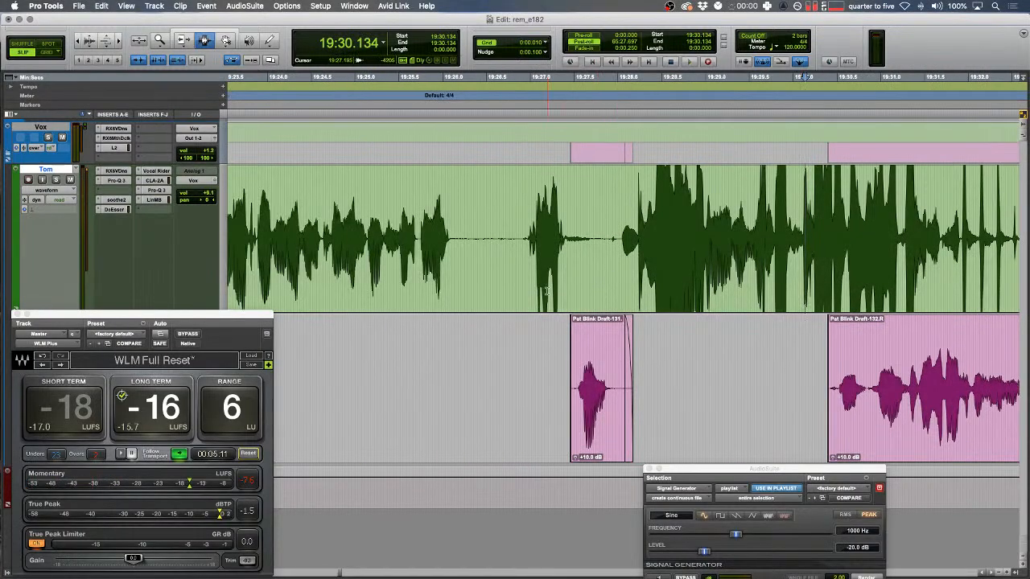
pyautogui.hscroll(-4, 552, 276)
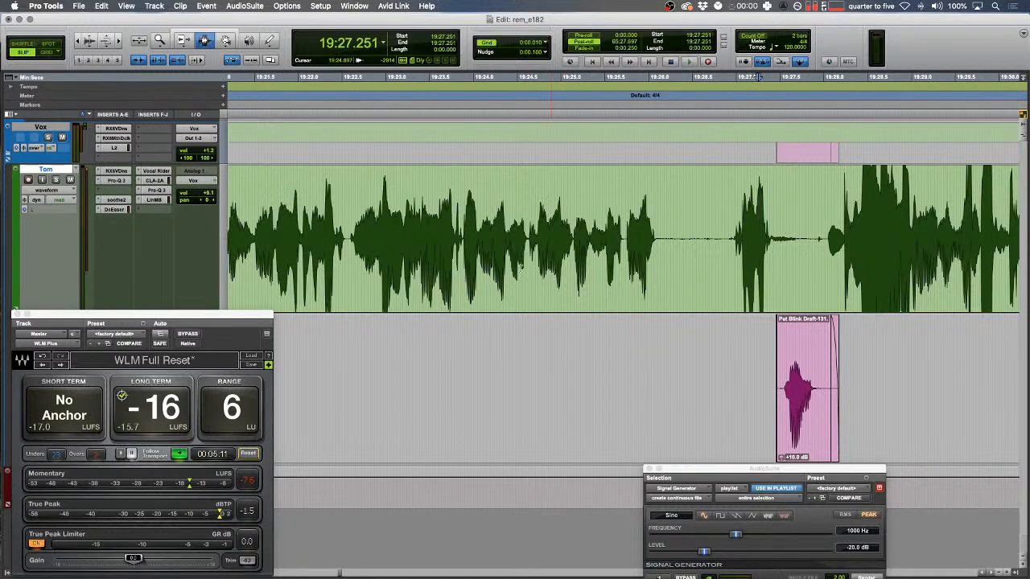
pyautogui.click(509, 242)
pyautogui.click(531, 235)
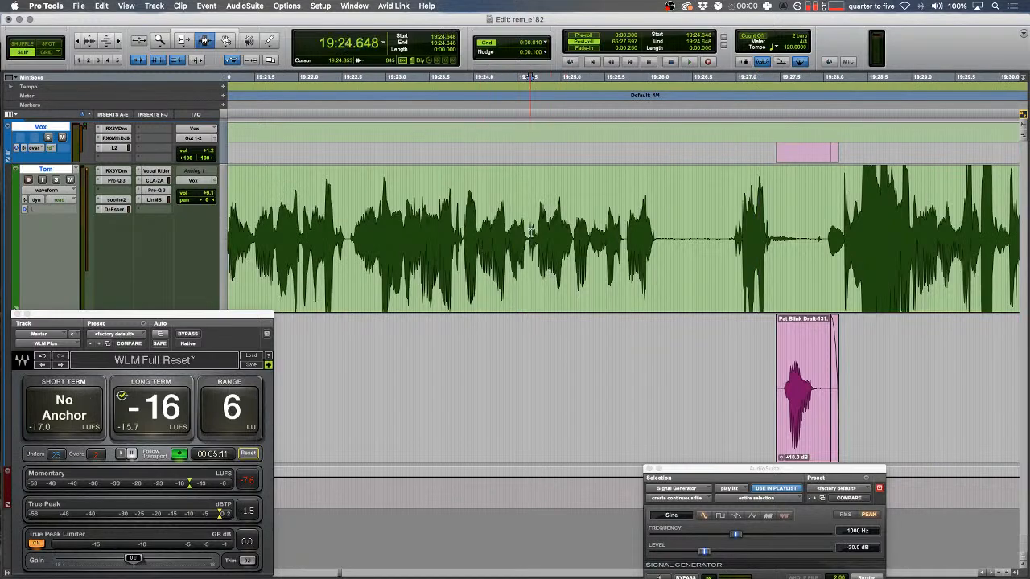
# - Cut a short stretch from Tom's green clip near 19:28, then zoom out over the whole session
pyautogui.hscroll(4, 531, 233)
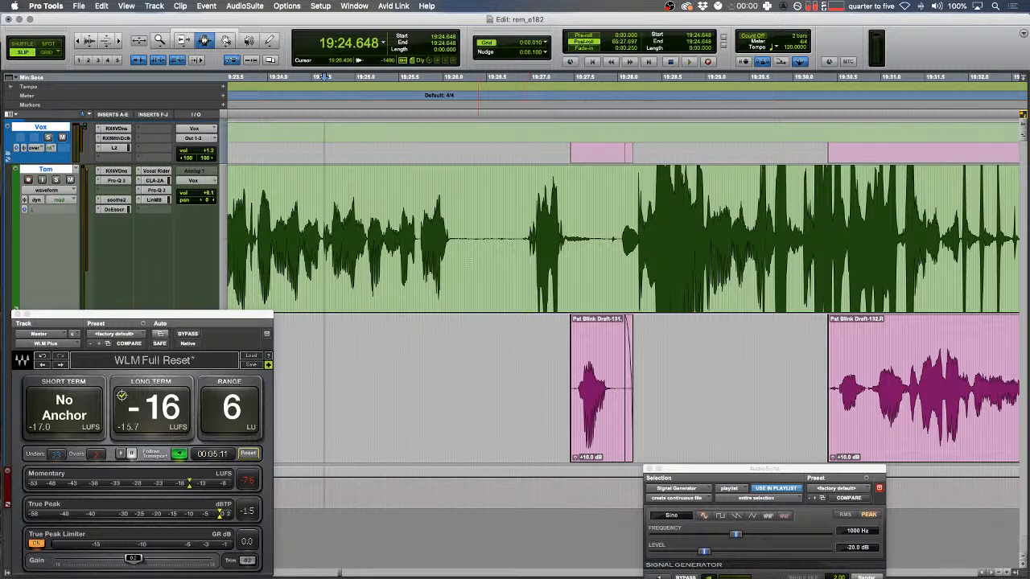
pyautogui.hscroll(3, 468, 262)
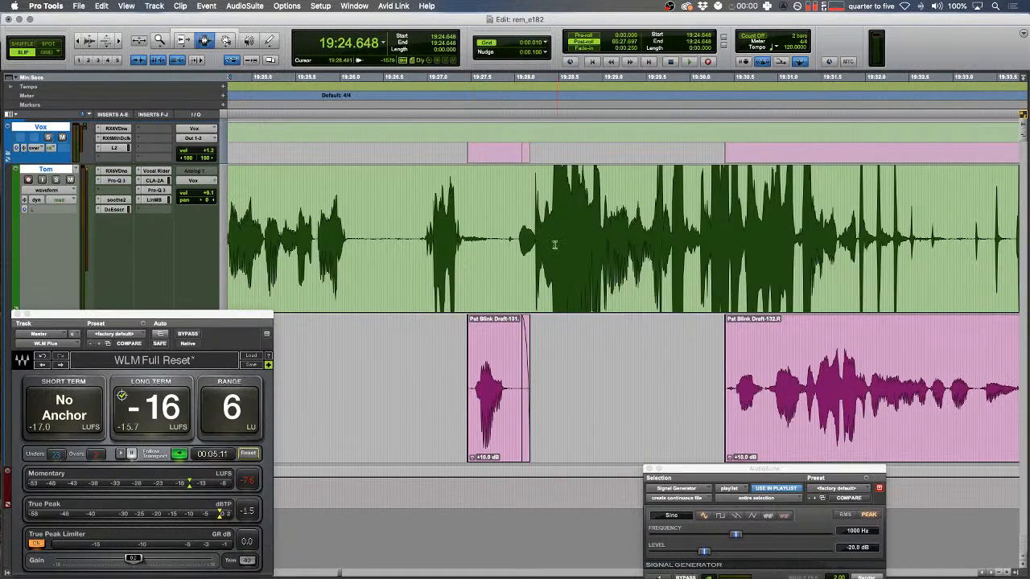
pyautogui.moveTo(500, 232)
pyautogui.mouseDown()
pyautogui.moveTo(521, 220)
pyautogui.moveTo(488, 239)
pyautogui.mouseUp()
pyautogui.press('Delete')
pyautogui.moveTo(401, 251); pyautogui.dragTo(848, 209)
pyautogui.click(657, 231)
pyautogui.press('r')
pyautogui.hscroll(-2, 658, 231)
pyautogui.press('r')
pyautogui.press('r')
pyautogui.press('r')
pyautogui.press('r')
pyautogui.press('r')
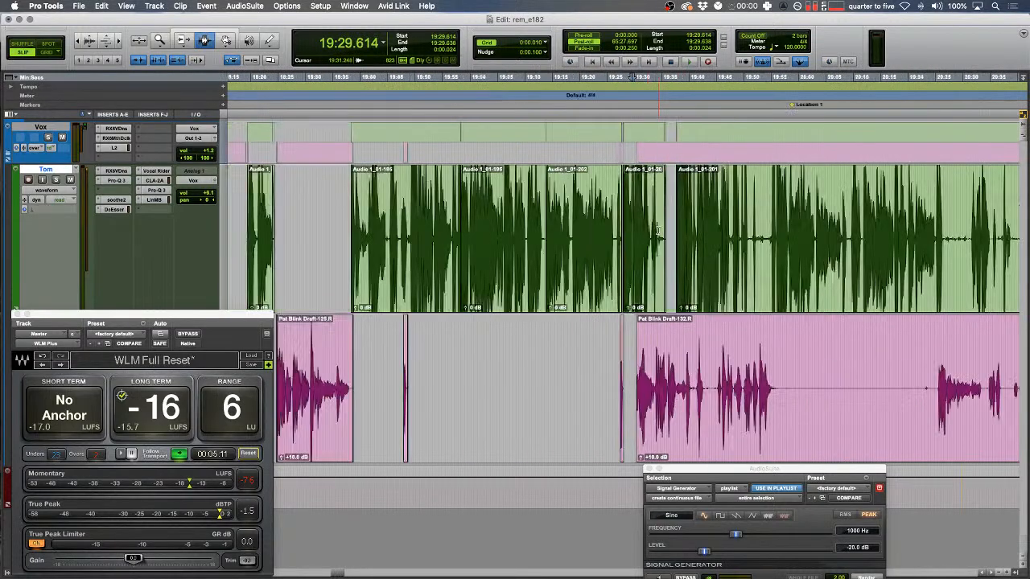
pyautogui.press('r')
pyautogui.press('r')
pyautogui.press('r')
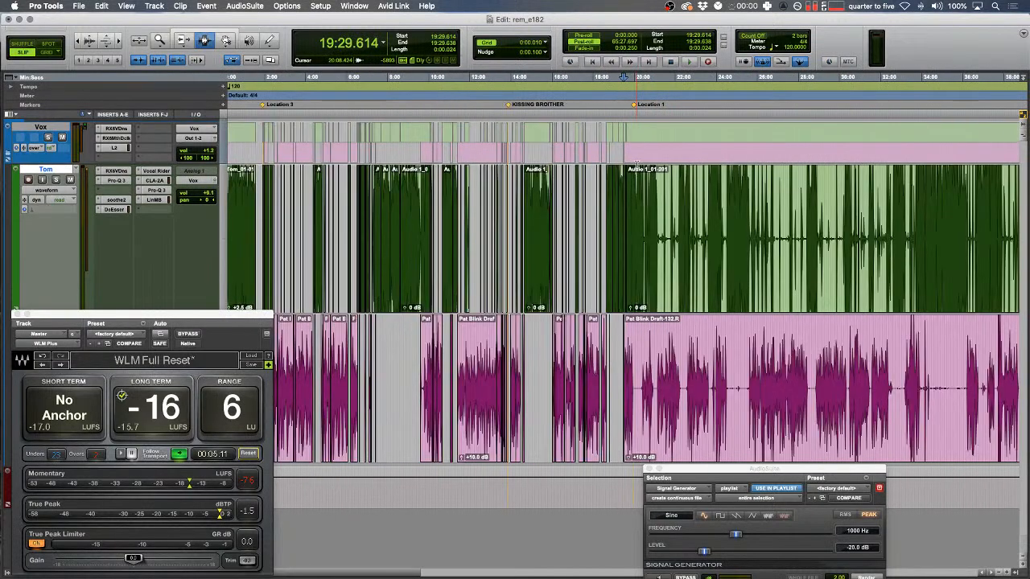
pyautogui.press('Down')
# - Play back the tightened section from 19:28.901 and again from 19:37.610 to review it
pyautogui.press('3')
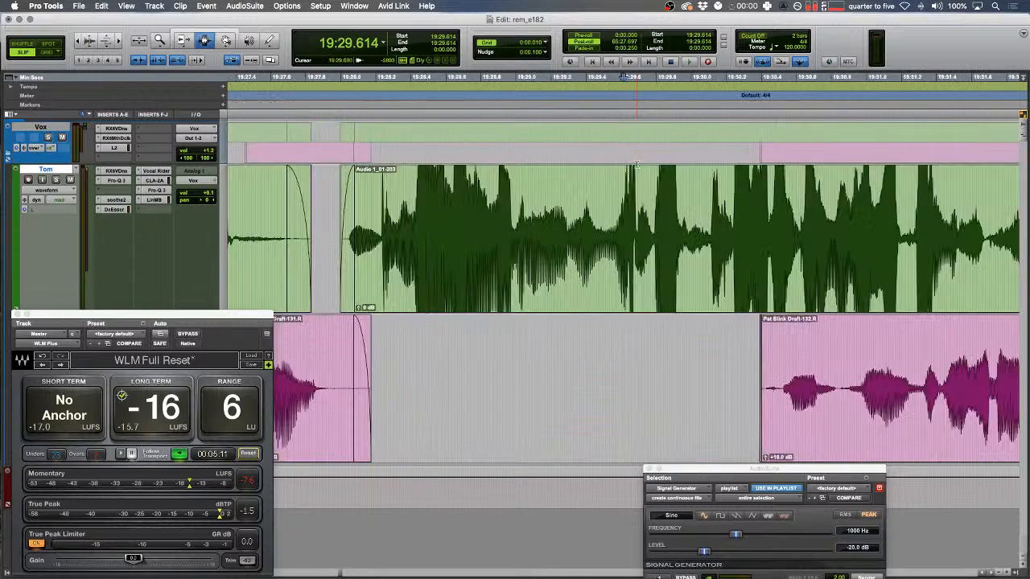
pyautogui.click(498, 244)
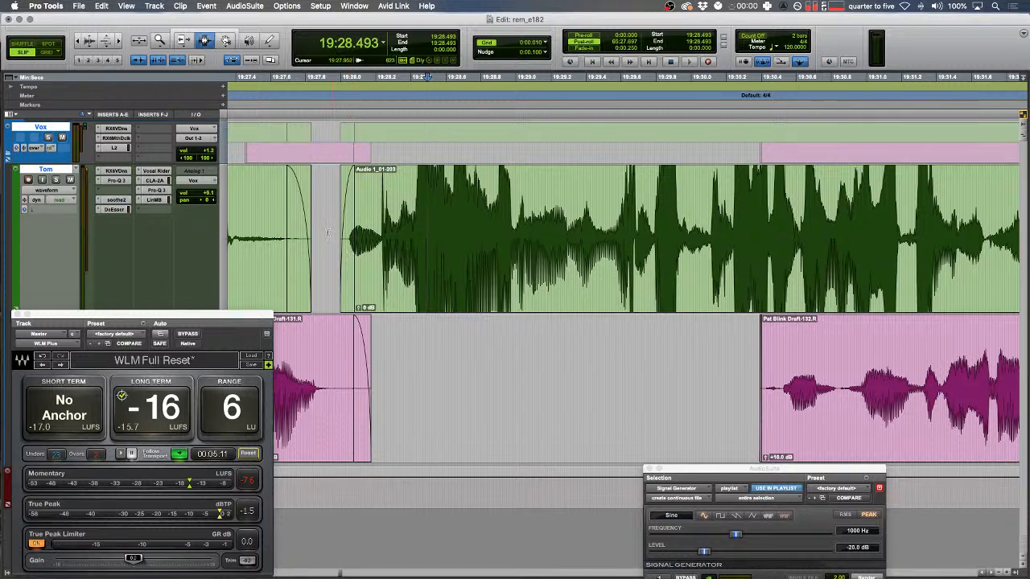
pyautogui.press('space')
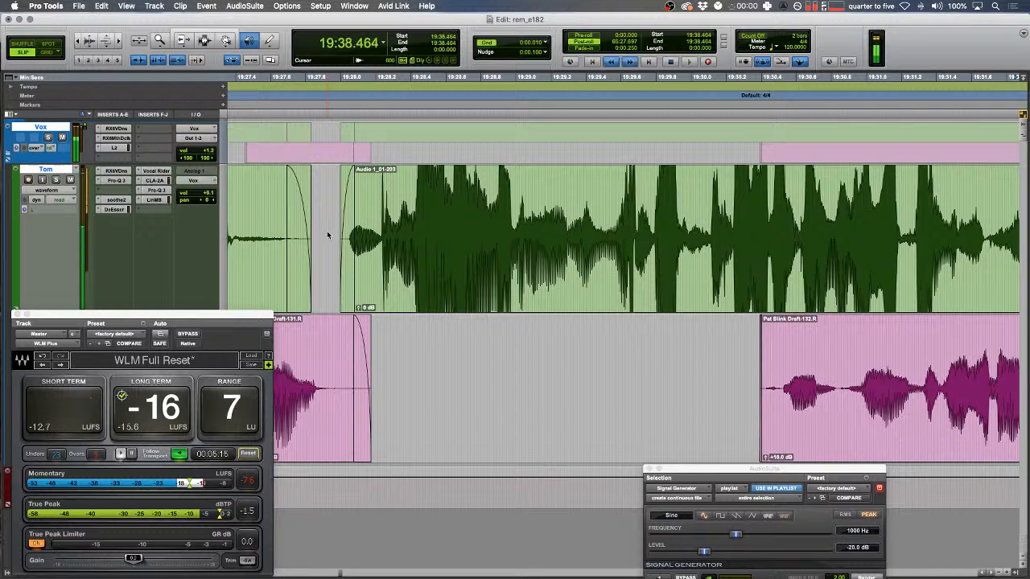
pyautogui.press('space')
pyautogui.press('r')
pyautogui.click(395, 274)
pyautogui.press('space')
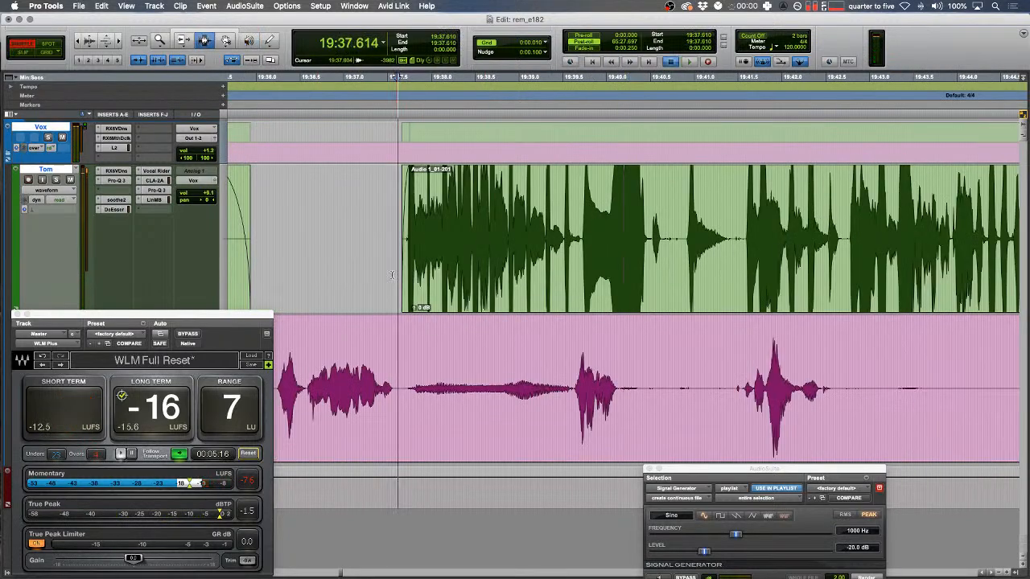
pyautogui.hscroll(3, 462, 274)
# - Delete a pause on the pink track and fade the clip's new edges
pyautogui.moveTo(554, 390)
pyautogui.mouseDown()
pyautogui.moveTo(651, 389)
pyautogui.moveTo(541, 388)
pyautogui.mouseUp()
pyautogui.press('Delete')
pyautogui.press('f')
pyautogui.press('f')
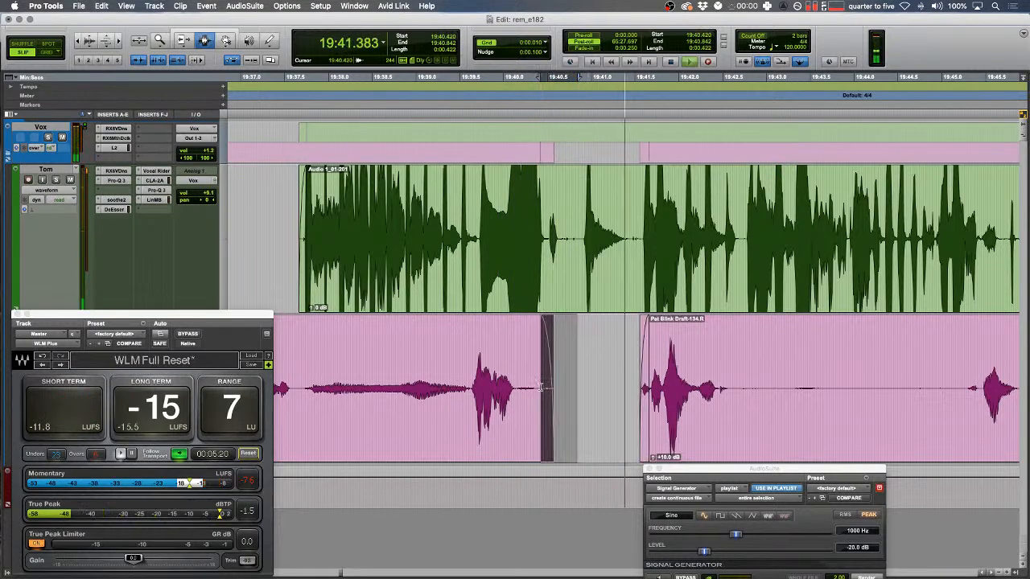
pyautogui.press('r')
pyautogui.hscroll(-5, 540, 388)
# - Delete a longer pause on the pink track after 19:34.285
pyautogui.press('space')
pyautogui.click(621, 387)
pyautogui.press('t')
pyautogui.press('space')
pyautogui.hscroll(3, 623, 386)
pyautogui.hscroll(4, 640, 382)
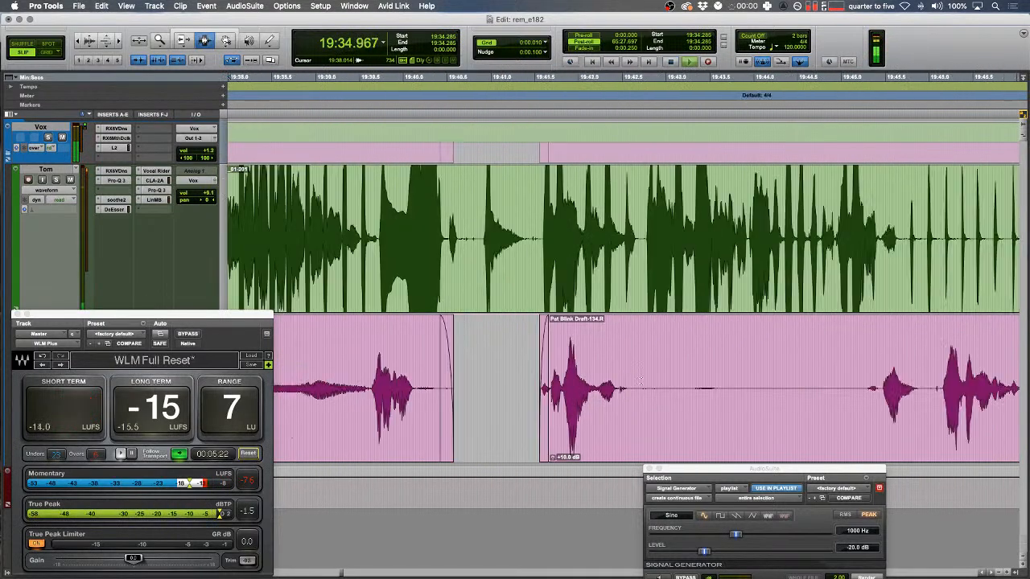
pyautogui.moveTo(636, 392); pyautogui.dragTo(880, 392)
pyautogui.press('Delete')
pyautogui.hscroll(5, 694, 348)
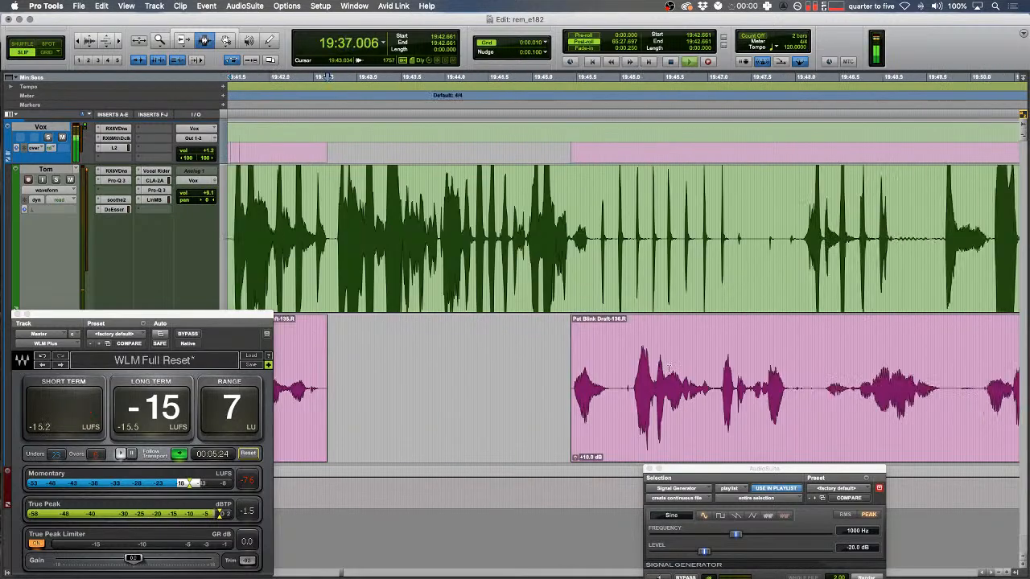
# - Remove a pause from the green track
pyautogui.press('r')
pyautogui.moveTo(750, 243); pyautogui.dragTo(868, 261)
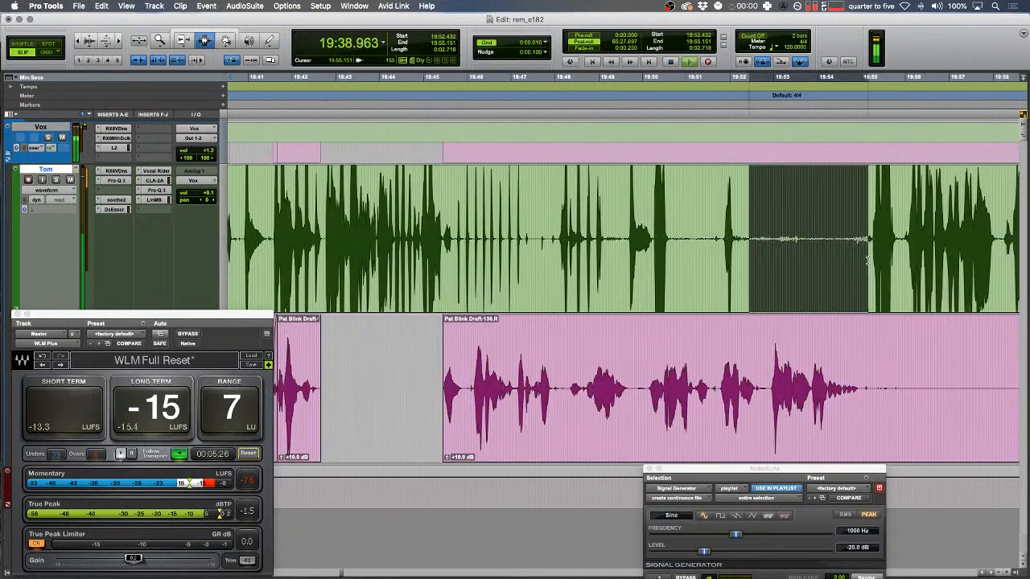
pyautogui.press('Delete')
pyautogui.hscroll(-7, 872, 259)
# - Split the green clip at 19:40.885 and lower its left part's gain to -2 dB
pyautogui.click(552, 238)
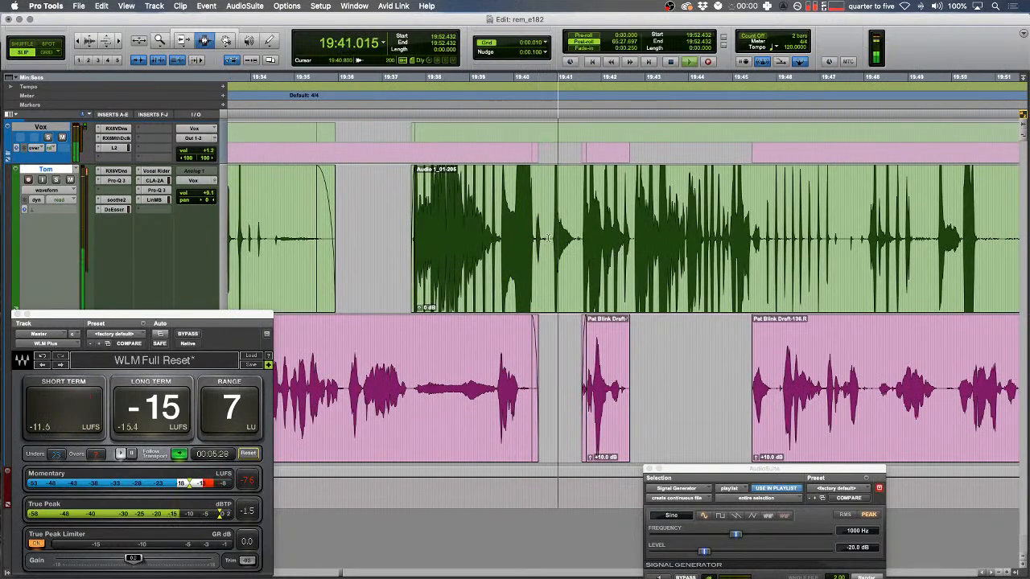
pyautogui.press('b')
pyautogui.doubleClick(492, 239)
pyautogui.hotkey('ctrl', 'shift', 'Down')
pyautogui.hotkey('ctrl', 'shift', 'Down')
pyautogui.hotkey('ctrl', 'shift', 'Down')
pyautogui.hotkey('ctrl', 'shift', 'Down')
# - Reset the WLM loudness readings and delete another pause from the pink track
pyautogui.click(251, 455)
pyautogui.click(380, 278)
pyautogui.hscroll(5, 419, 281)
pyautogui.press('r')
pyautogui.hscroll(3, 614, 385)
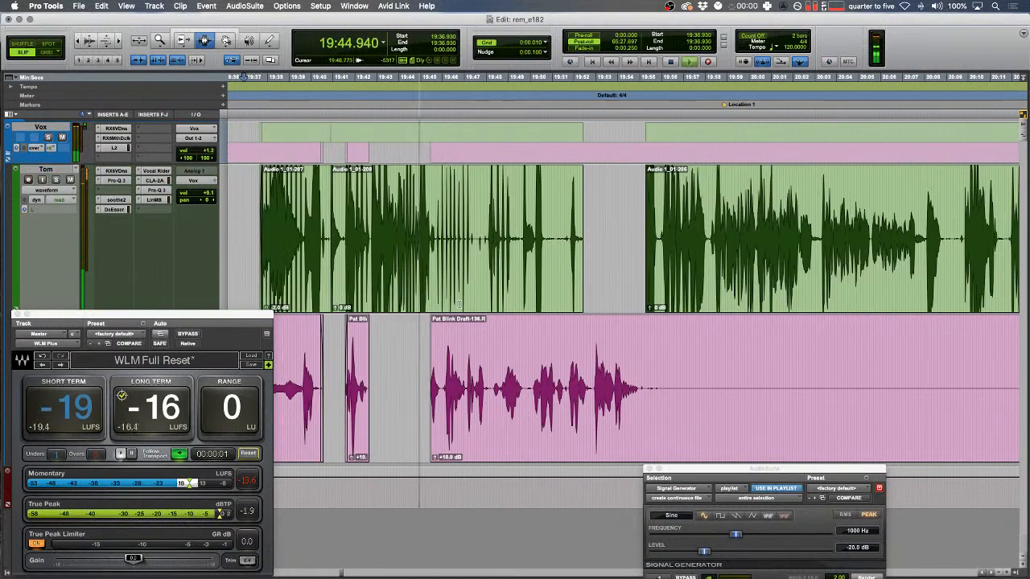
pyautogui.moveTo(641, 385); pyautogui.dragTo(809, 383)
pyautogui.press('Delete')
pyautogui.hscroll(7, 772, 380)
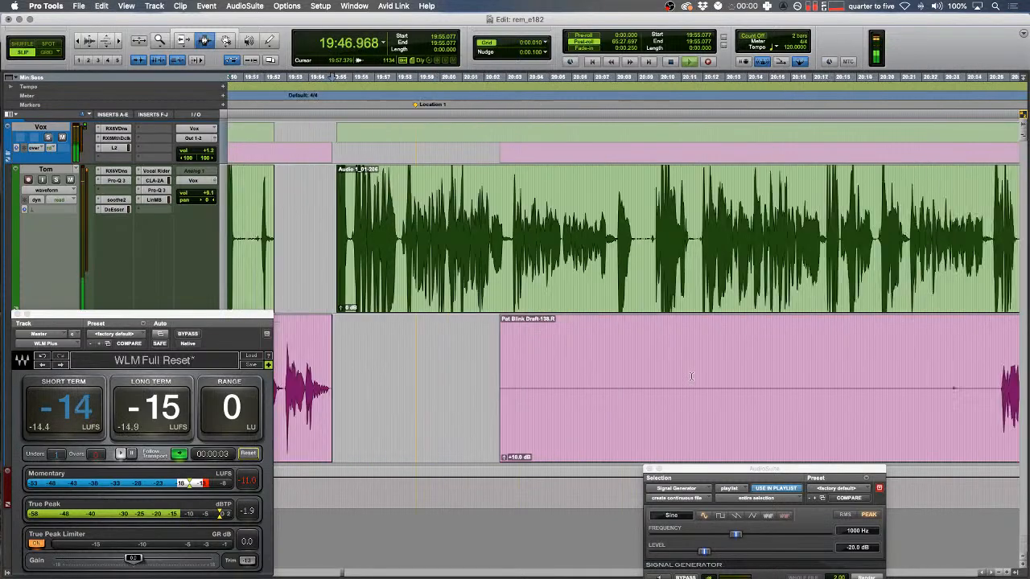
# - Fill a tiny gap on the pink track near 19:47.253 with a rendered Signal Generator sine tone
pyautogui.press('Down')
pyautogui.press('t')
pyautogui.press('t')
pyautogui.press('t')
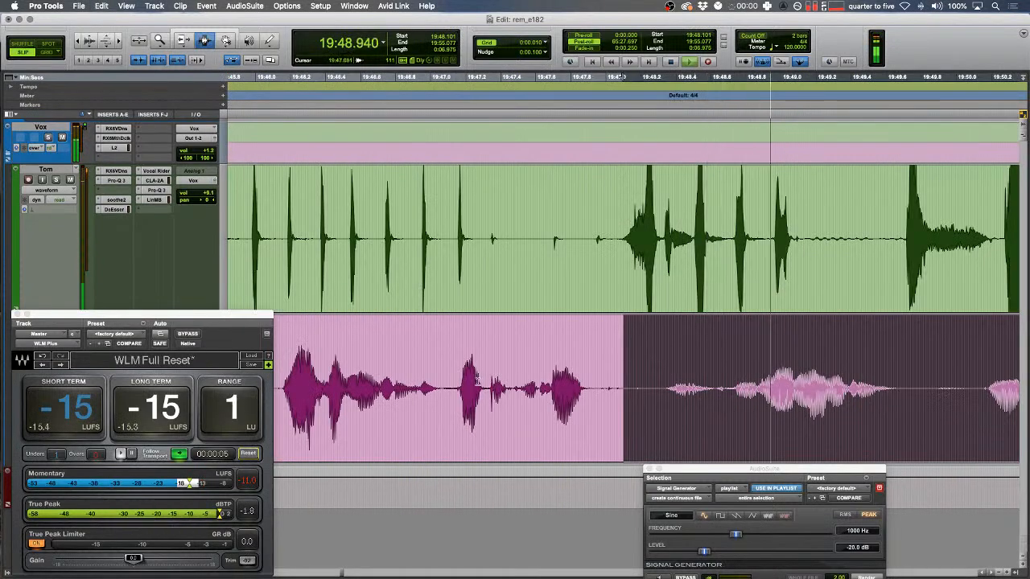
pyautogui.click(476, 380)
pyautogui.press('space')
pyautogui.press('space')
pyautogui.press('t')
pyautogui.press('space')
pyautogui.moveTo(575, 389); pyautogui.dragTo(650, 390)
pyautogui.click(866, 576)
# - Play back the tone fill and move the Signal Generator panel up slightly
pyautogui.press('space')
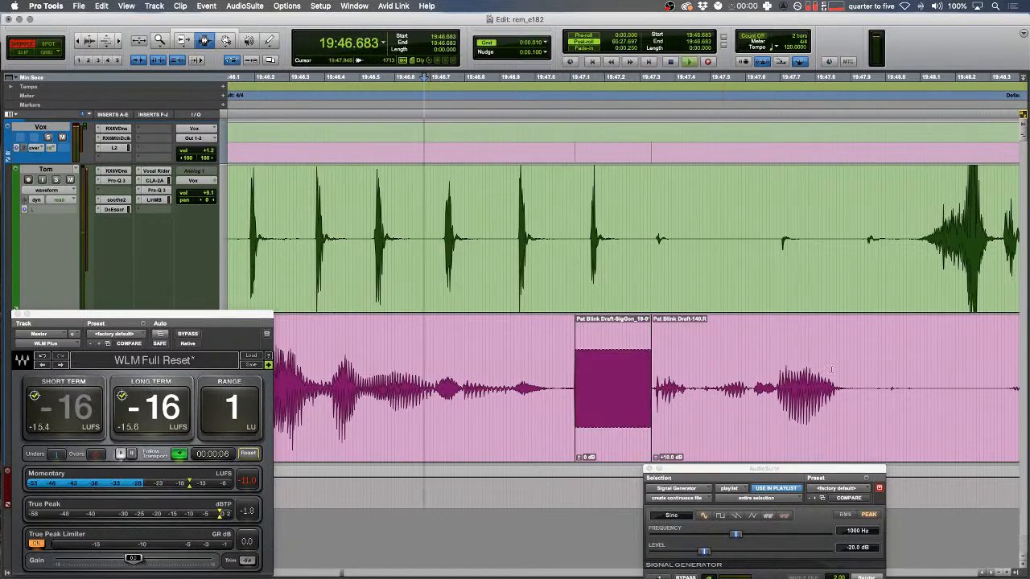
pyautogui.doubleClick(807, 370)
pyautogui.moveTo(803, 469)
pyautogui.mouseDown()
pyautogui.moveTo(801, 443)
pyautogui.moveTo(805, 451)
pyautogui.mouseUp()
pyautogui.click(551, 229)
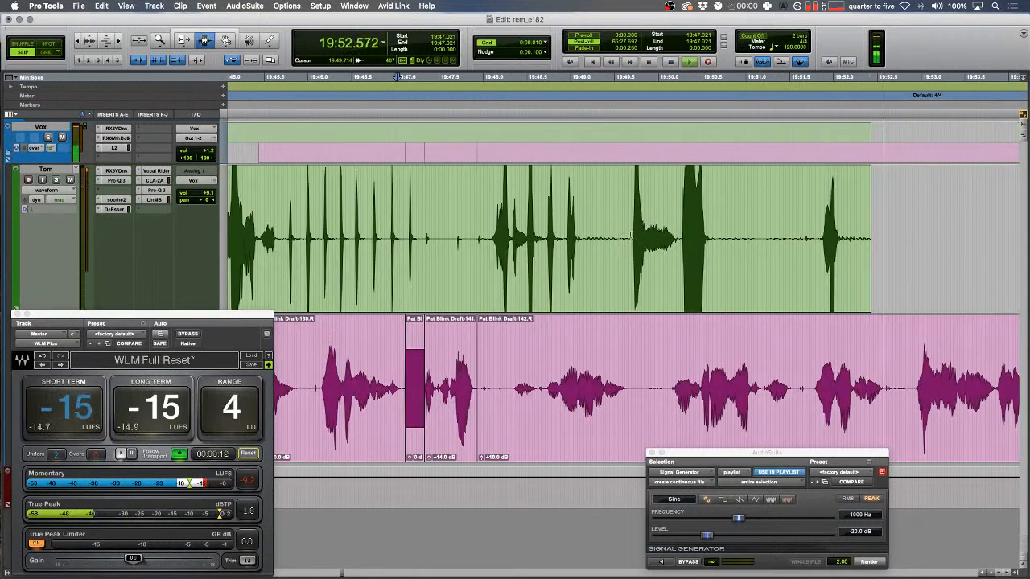
# - Delete a trailing range on the green track and nudge its volume down slightly
pyautogui.moveTo(617, 217); pyautogui.dragTo(922, 215)
pyautogui.press('Delete')
pyautogui.moveTo(682, 214); pyautogui.dragTo(607, 213)
pyautogui.moveTo(208, 194); pyautogui.dragTo(208, 195)
pyautogui.press('r')
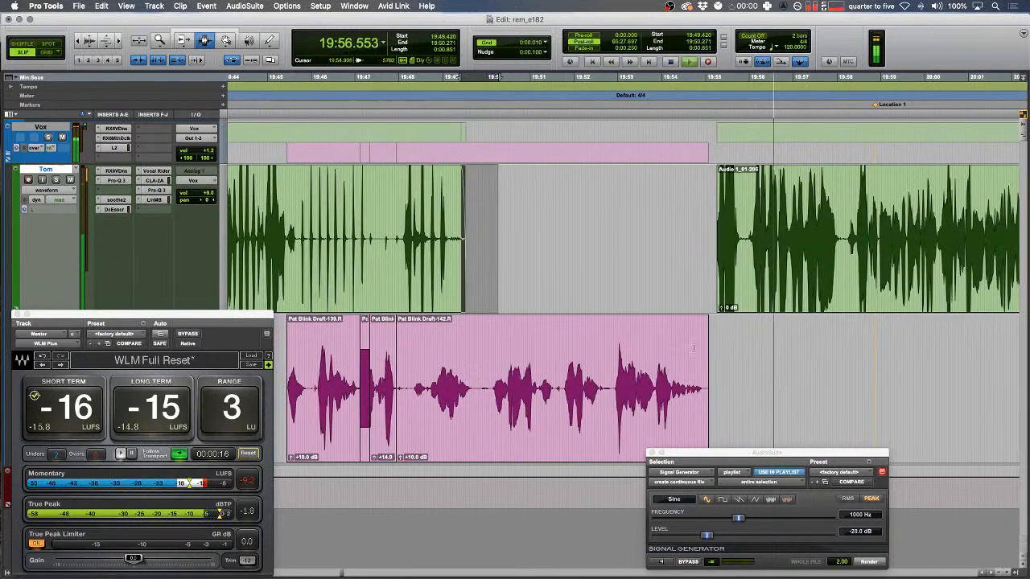
pyautogui.press('space')
# - Cut the pause across both tracks near 19:48.857 in Shuffle mode so later clips close up
pyautogui.moveTo(746, 358); pyautogui.dragTo(480, 368)
pyautogui.press('F1')
pyautogui.press('Delete')
pyautogui.press('F2')
pyautogui.click(436, 366)
pyautogui.press('t')
pyautogui.press('t')
pyautogui.press('space')
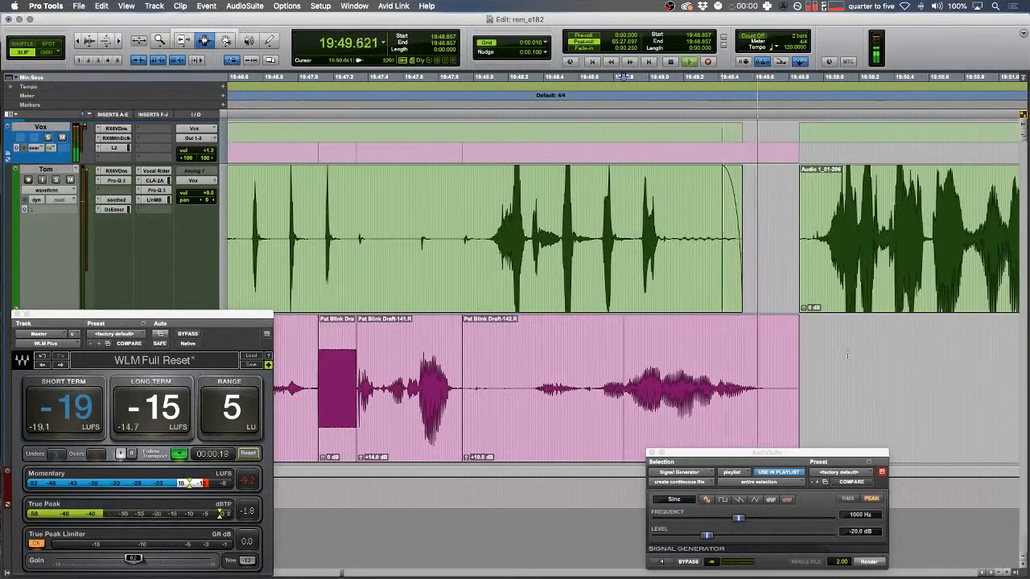
# - Audition the dialogue from 19:52.806 to check the join
pyautogui.press('r')
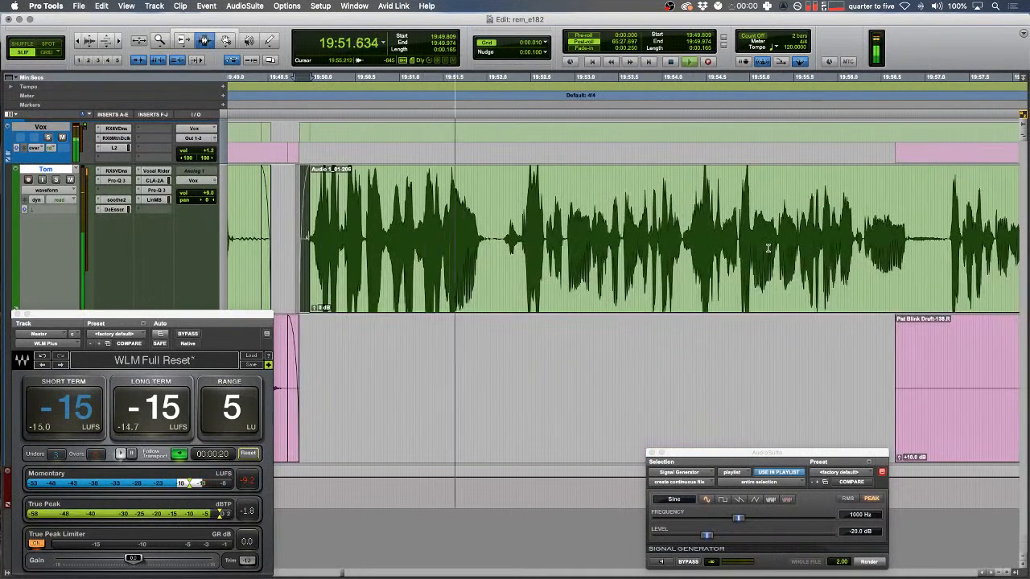
pyautogui.press('F1')
pyautogui.click(556, 225)
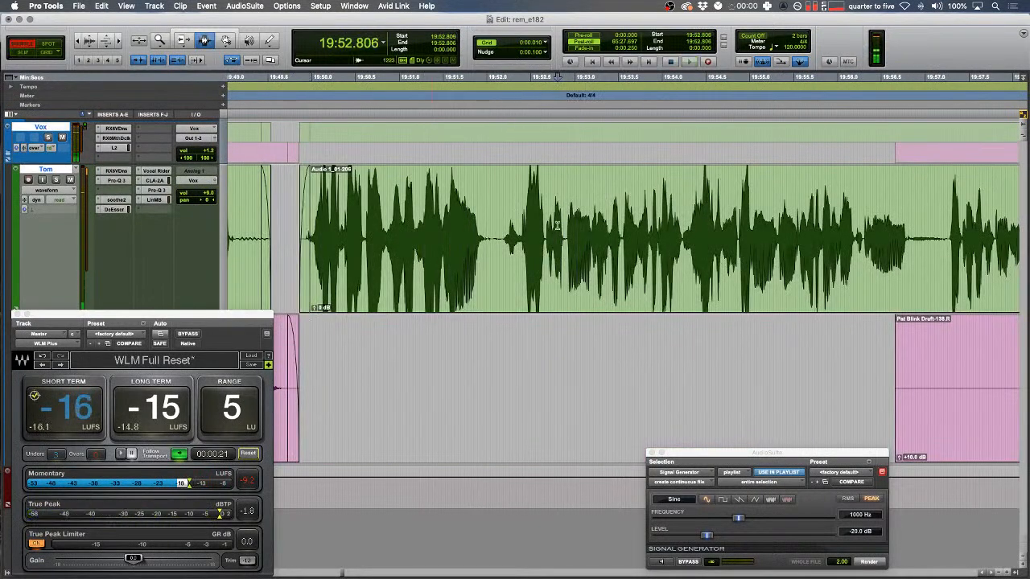
pyautogui.press('F9')
pyautogui.press('space')
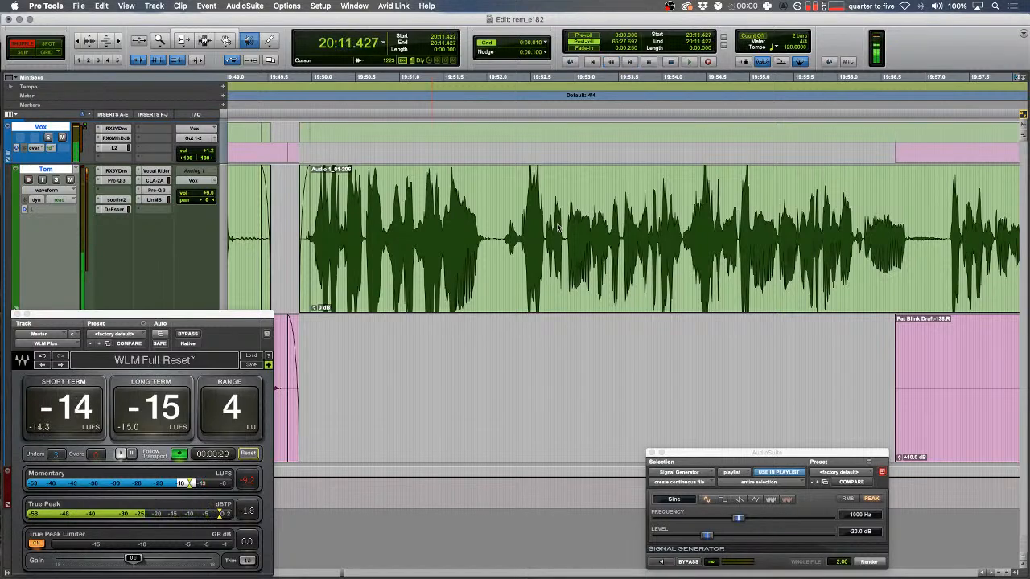
# - Select a tiny gap on the Tom track and audition it zoomed in
pyautogui.press('space')
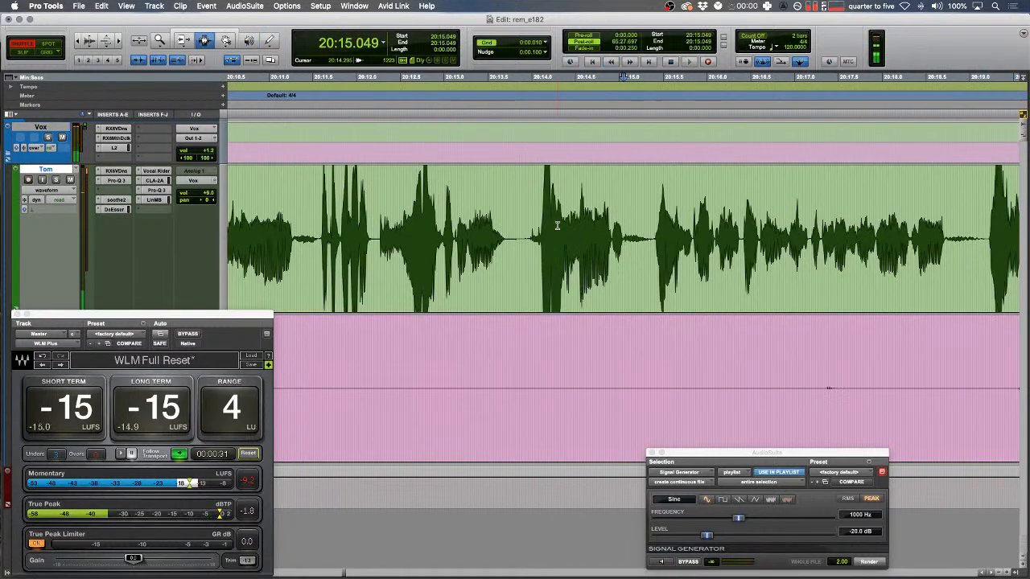
pyautogui.hscroll(-3, 554, 223)
pyautogui.moveTo(506, 207); pyautogui.dragTo(496, 206)
pyautogui.press('space')
pyautogui.press('t')
pyautogui.hscroll(3, 567, 190)
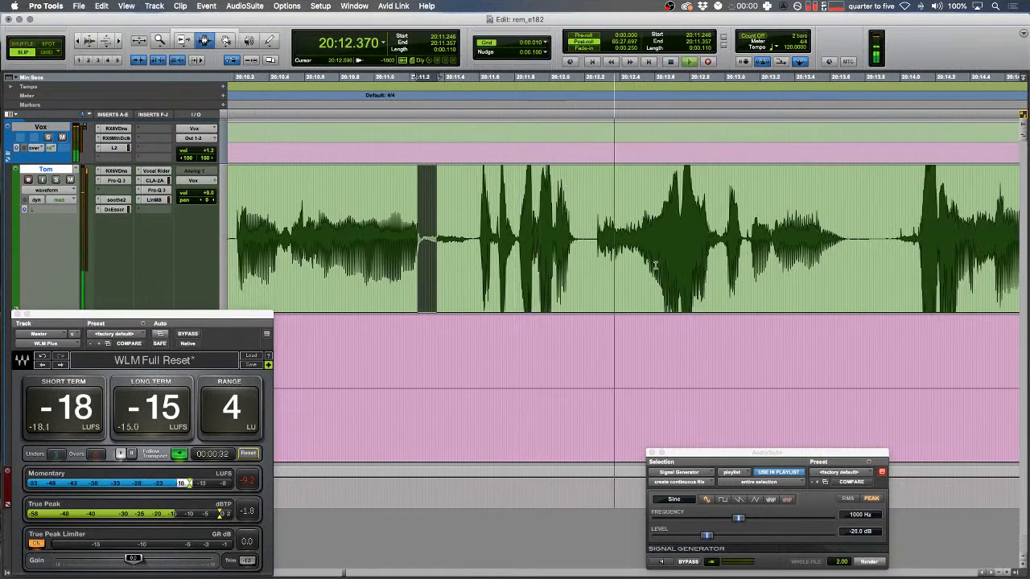
pyautogui.press('space')
# - Fill the Tom gap at 20:12.979–20:13.138 with rendered Signal Generator tone
pyautogui.moveTo(721, 239); pyautogui.dragTo(748, 238)
pyautogui.click(869, 561)
pyautogui.click(695, 344)
pyautogui.moveTo(765, 350); pyautogui.dragTo(778, 351)
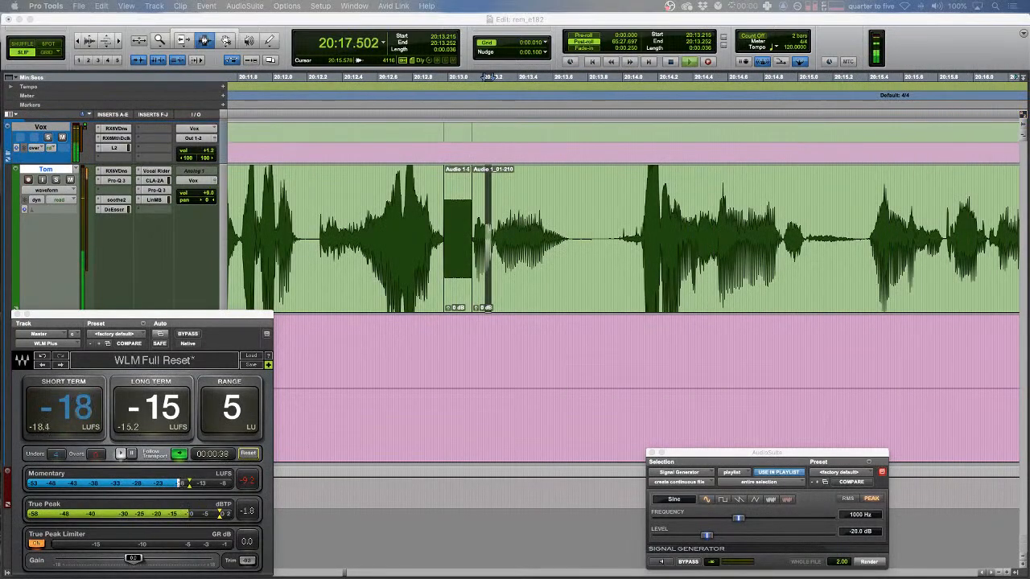
# - Delete unwanted Tom audio after 20:19 and the clip tail, adding a fade-out
pyautogui.click(698, 238)
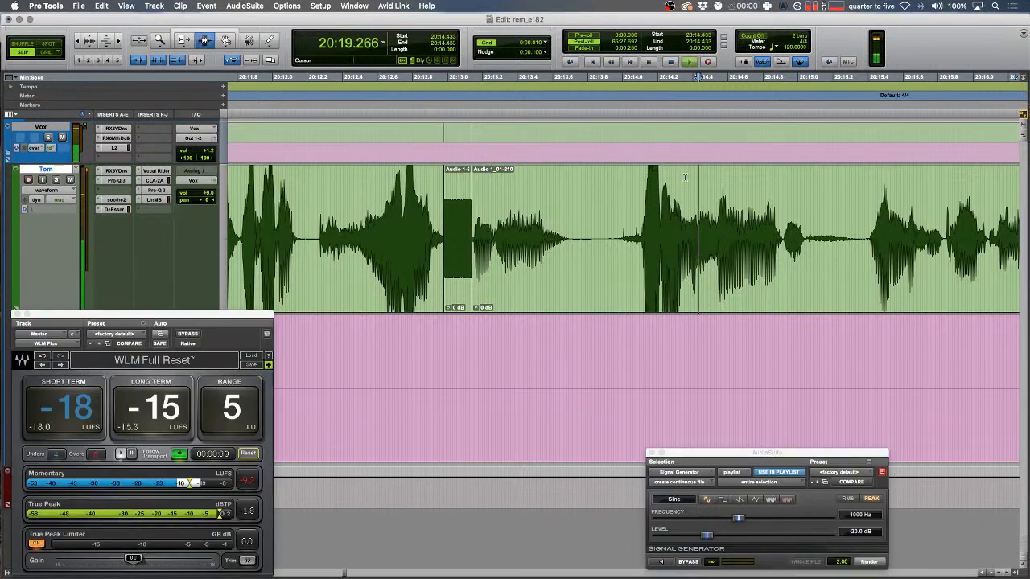
pyautogui.press('r')
pyautogui.hscroll(2, 457, 238)
pyautogui.moveTo(457, 238); pyautogui.dragTo(783, 231)
pyautogui.press('Delete')
pyautogui.moveTo(562, 238); pyautogui.dragTo(491, 409)
pyautogui.press('Delete')
pyautogui.press('f')
# - In Shuffle mode, delete a range across both tracks so later clips close the gap
pyautogui.press('F1')
pyautogui.press('Delete')
pyautogui.click(387, 282)
pyautogui.press('space')
pyautogui.press('space')
pyautogui.press('super+z')
pyautogui.press('Delete')
# - Delete the empty clip at 20:06.416 in Slip mode, leaving the gap in place
pyautogui.hscroll(-4, 613, 390)
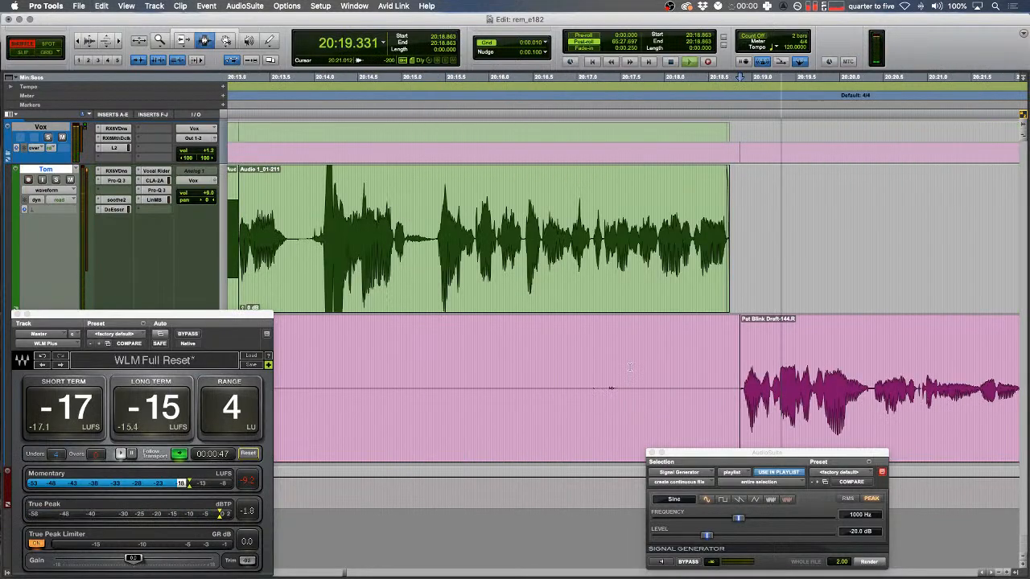
pyautogui.press('r')
pyautogui.press('r')
pyautogui.press('r')
pyautogui.hscroll(-2, 608, 390)
pyautogui.click(605, 390)
pyautogui.doubleClick(605, 390)
pyautogui.press('Delete')
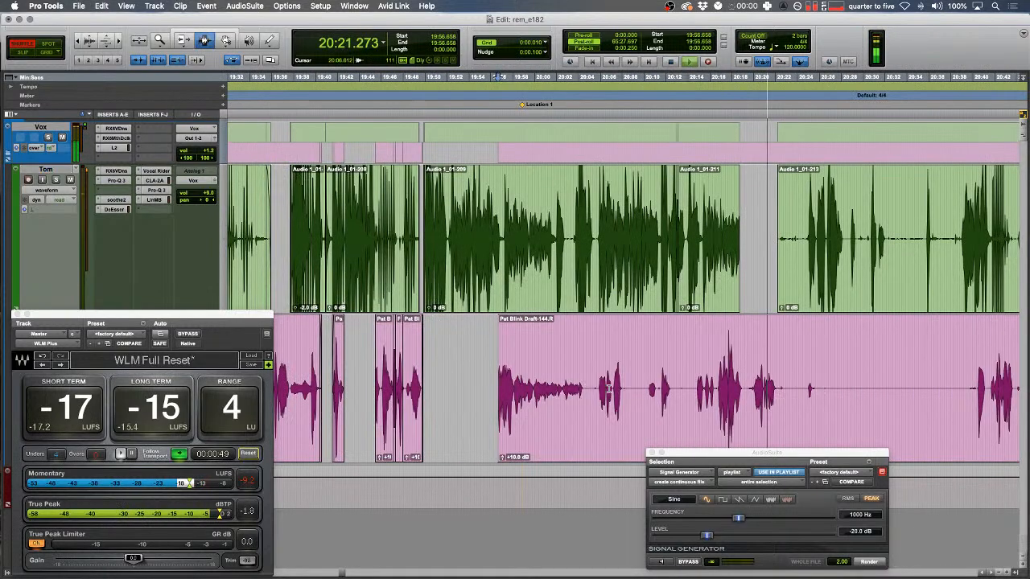
pyautogui.hscroll(3, 605, 388)
pyautogui.press('super+z')
pyautogui.press('F2')
pyautogui.press('Delete')
# - Trim the start of the Tom clip and give it a fade-in
pyautogui.moveTo(681, 232); pyautogui.dragTo(681, 233)
pyautogui.press('t')
pyautogui.press('t')
pyautogui.moveTo(576, 239); pyautogui.dragTo(724, 239)
pyautogui.press('Delete')
pyautogui.press('f')
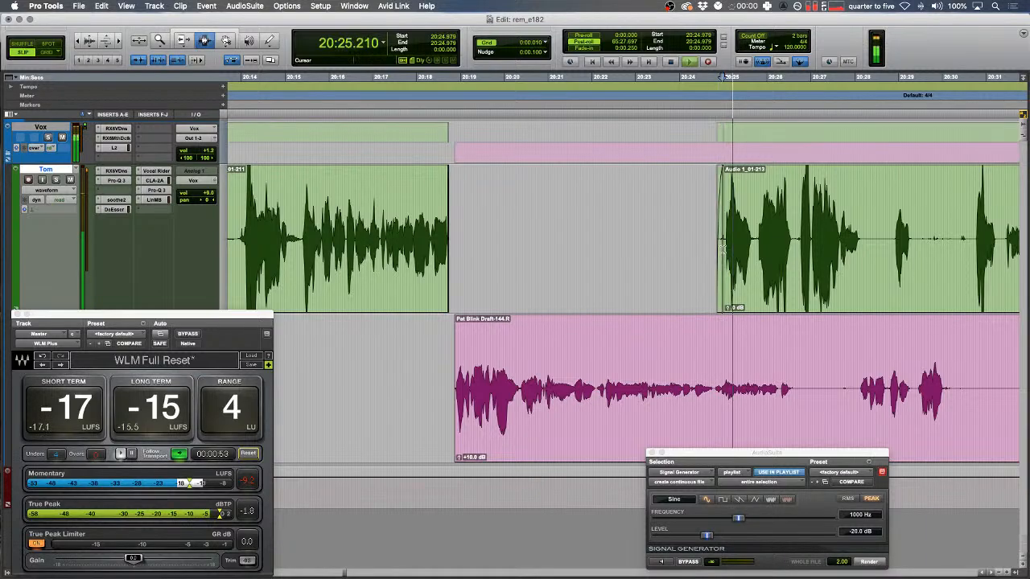
# - Delete two pauses from the pink Pat clip
pyautogui.hscroll(4, 612, 354)
pyautogui.moveTo(491, 404); pyautogui.dragTo(549, 409)
pyautogui.press('Delete')
pyautogui.moveTo(651, 400); pyautogui.dragTo(744, 400)
pyautogui.press('Delete')
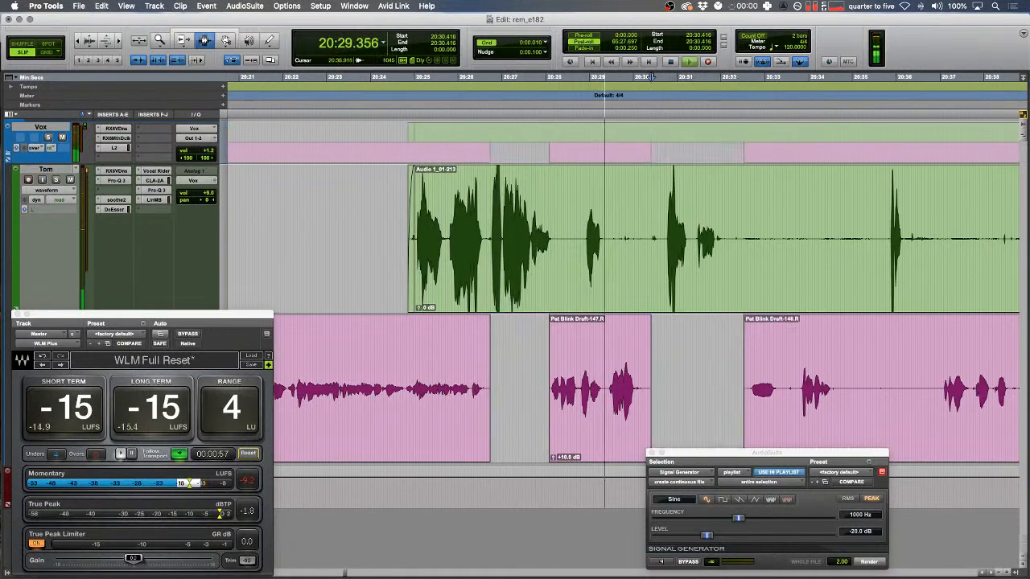
# - Cut ranges from Tom and the pink track, including the pink clip's left part
pyautogui.click(693, 219)
pyautogui.moveTo(355, 225); pyautogui.dragTo(812, 234)
pyautogui.press('Delete')
pyautogui.moveTo(536, 382); pyautogui.dragTo(708, 381)
pyautogui.press('Delete')
pyautogui.hscroll(4, 695, 380)
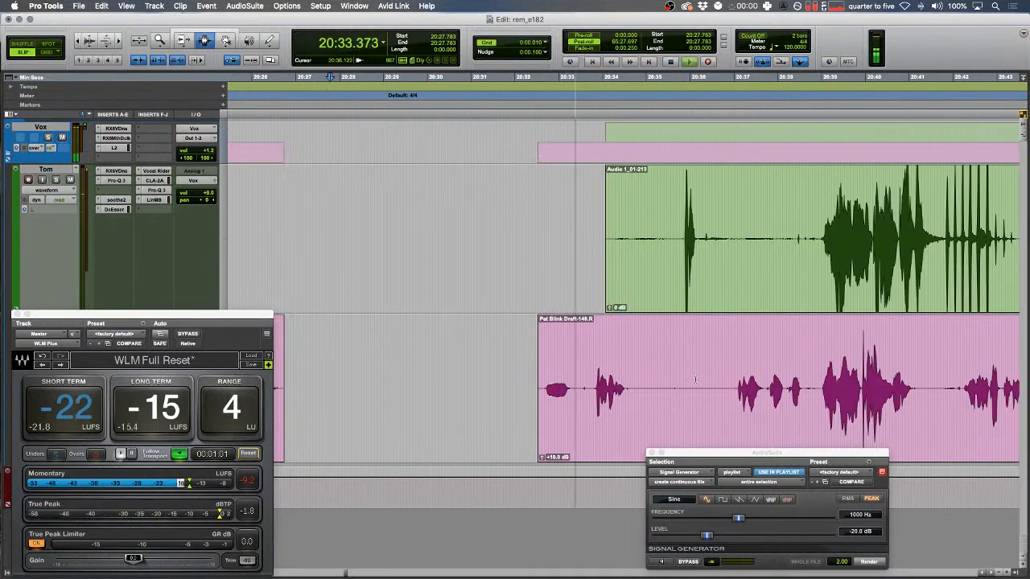
pyautogui.hscroll(2, 695, 379)
pyautogui.moveTo(409, 385); pyautogui.dragTo(607, 385)
pyautogui.press('Delete')
# - Trim the green clip's start and add a fade-in there
pyautogui.moveTo(471, 233); pyautogui.dragTo(712, 233)
pyautogui.press('Delete')
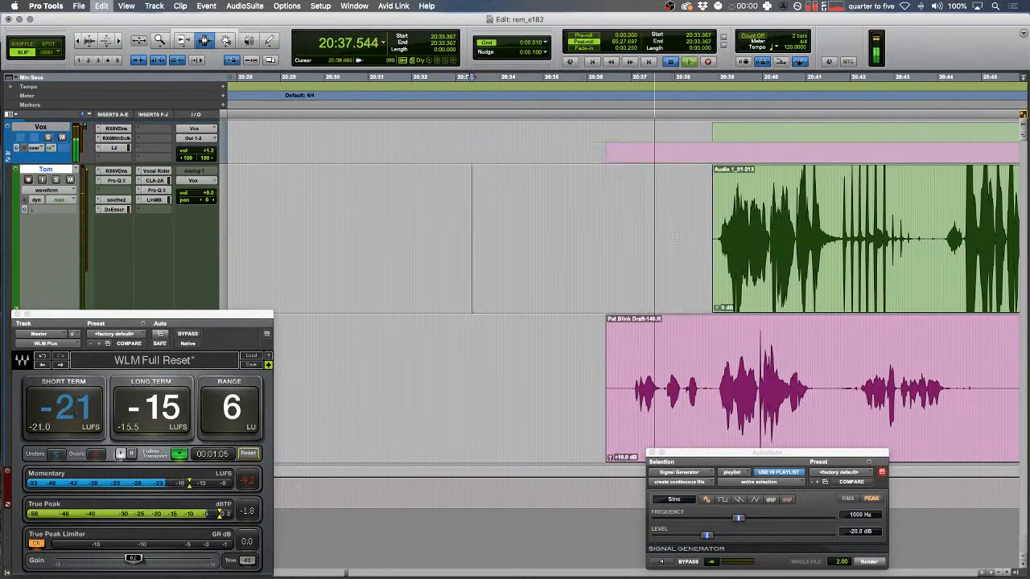
pyautogui.press('space')
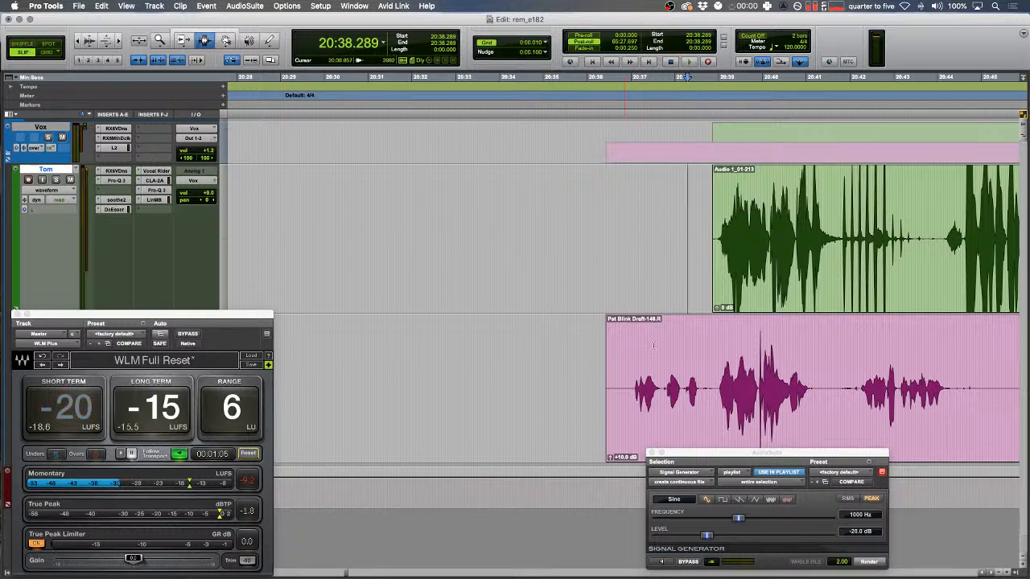
pyautogui.moveTo(680, 271); pyautogui.dragTo(724, 272)
pyautogui.press('f')
# - Delete a green-track range near 20:37 and trim the pink clip's start while playing back
pyautogui.click(632, 274)
pyautogui.click(559, 392)
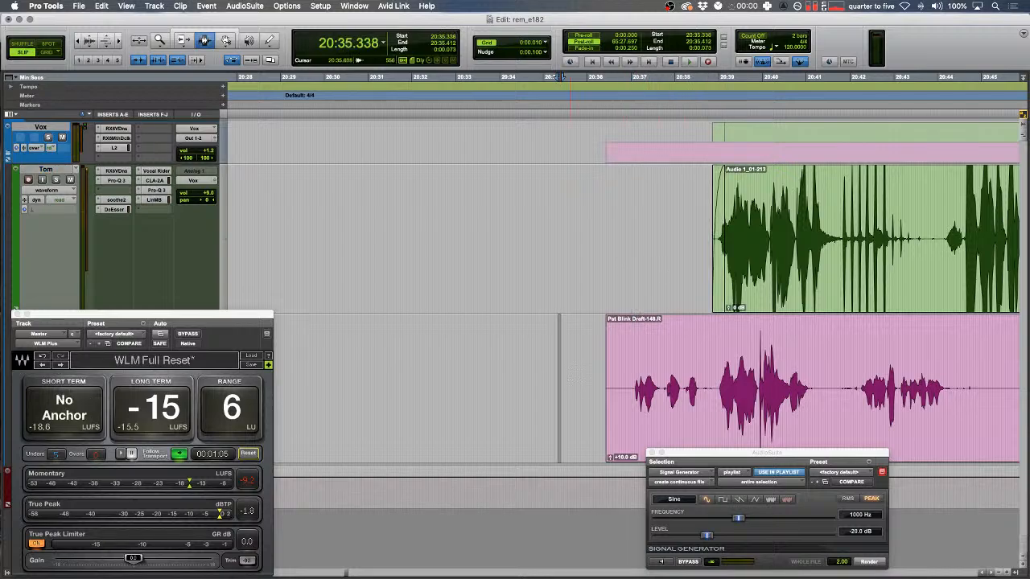
pyautogui.hscroll(3, 567, 386)
pyautogui.moveTo(583, 296); pyautogui.dragTo(843, 221)
pyautogui.press('Delete')
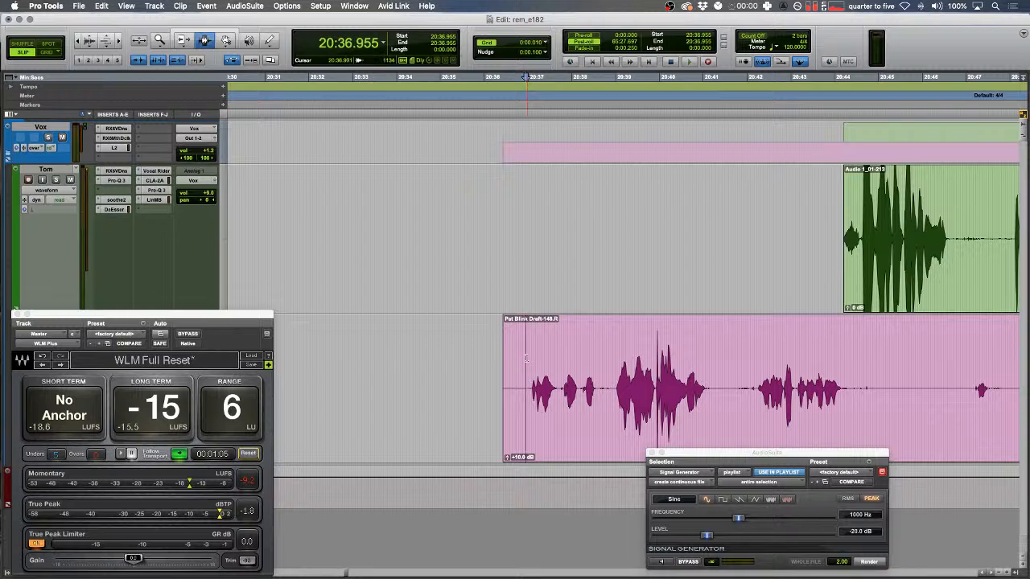
pyautogui.press('space')
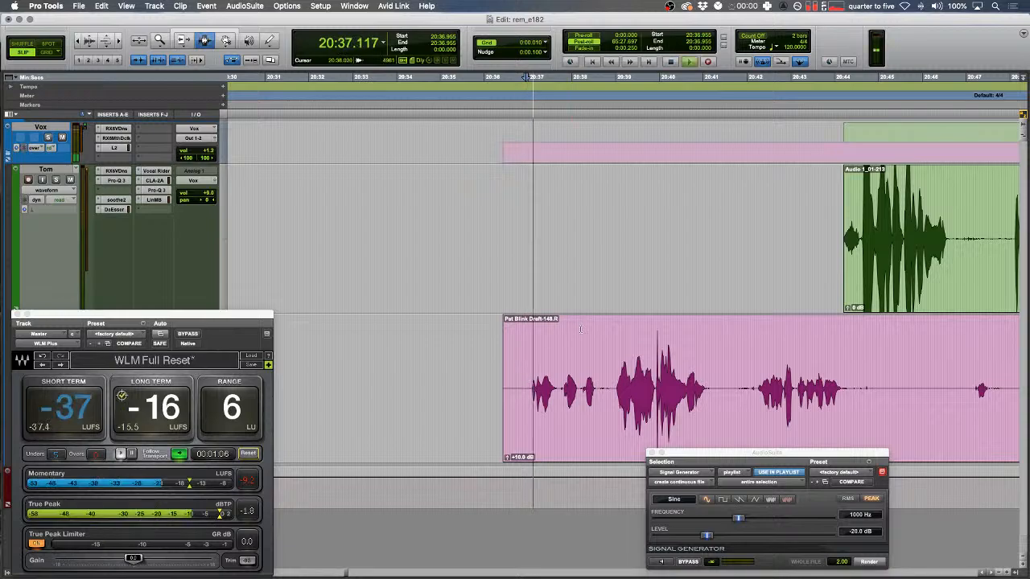
pyautogui.moveTo(472, 386); pyautogui.dragTo(612, 408)
pyautogui.press('BackSpace')
# - Remove further pink-track pauses and a range on the green track
pyautogui.press('t')
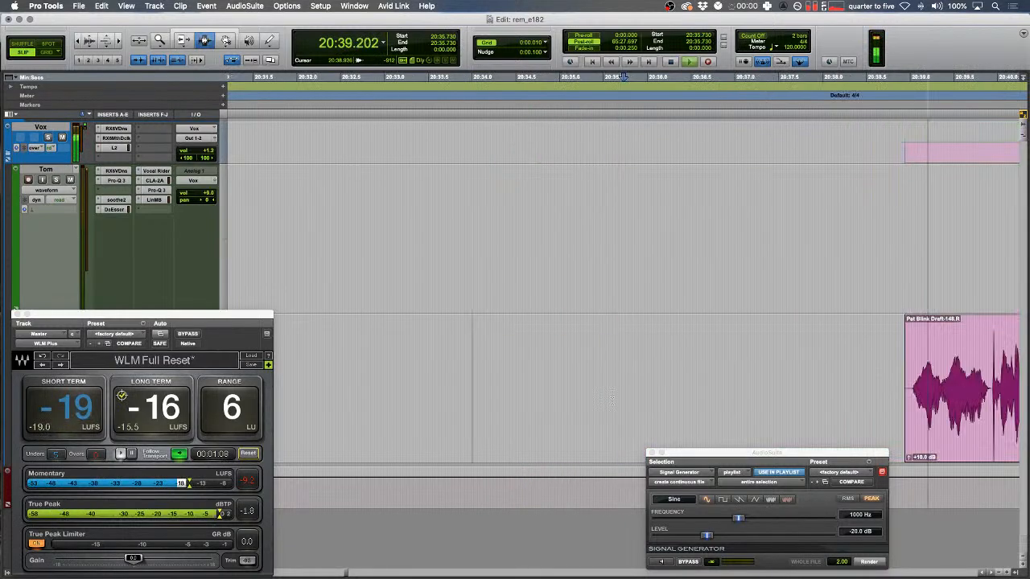
pyautogui.hscroll(2, 616, 400)
pyautogui.hscroll(1, 699, 403)
pyautogui.moveTo(619, 402); pyautogui.dragTo(799, 399)
pyautogui.press('r')
pyautogui.hscroll(1, 748, 396)
pyautogui.press('BackSpace')
pyautogui.moveTo(565, 390); pyautogui.dragTo(839, 390)
pyautogui.press('BackSpace')
pyautogui.moveTo(575, 249); pyautogui.dragTo(804, 255)
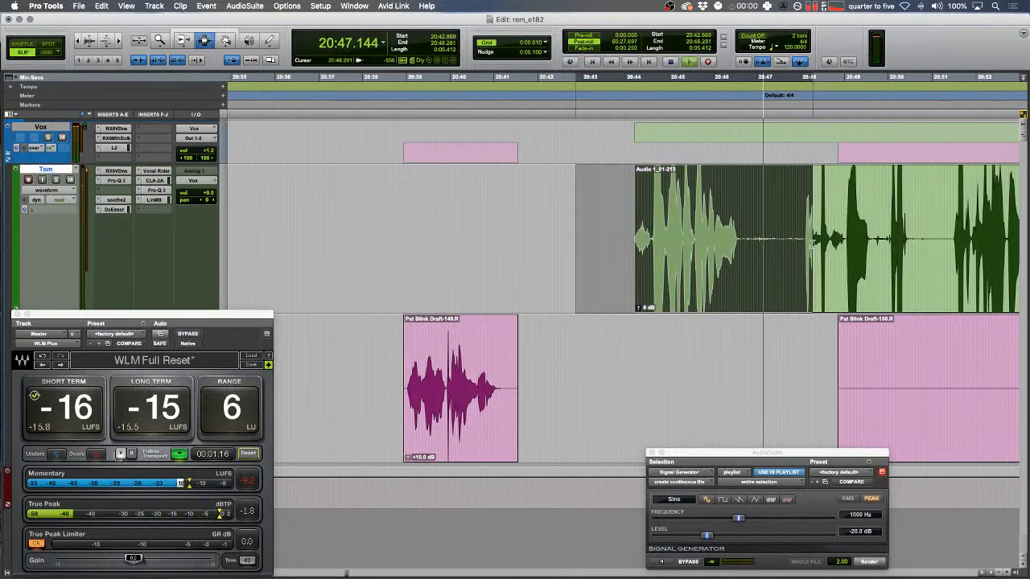
pyautogui.press('BackSpace')
pyautogui.press('space')
# - Delete the stray Draft-149.R clip from Pat's track and zoom back out
pyautogui.doubleClick(638, 355)
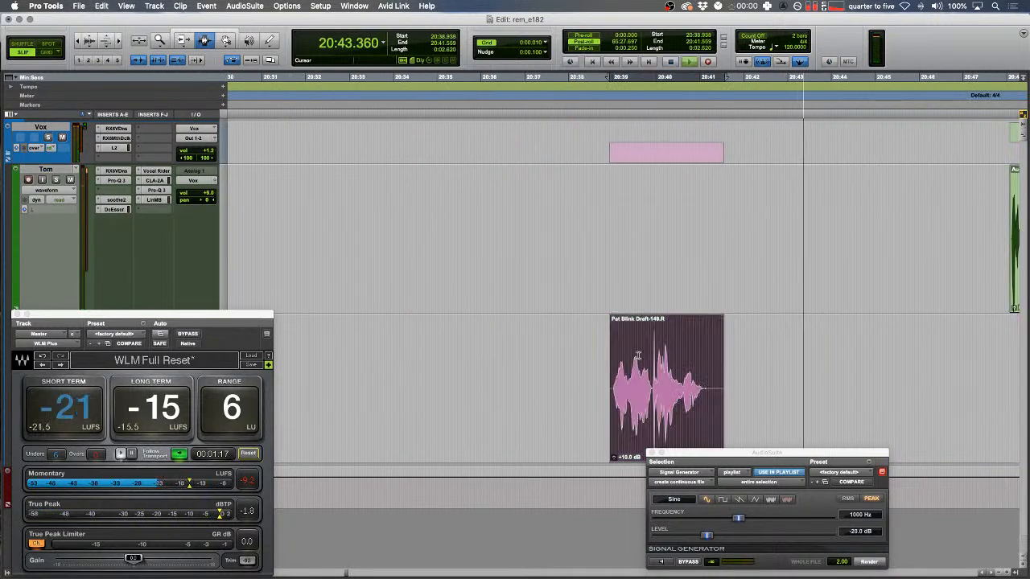
pyautogui.press('BackSpace')
pyautogui.press('space')
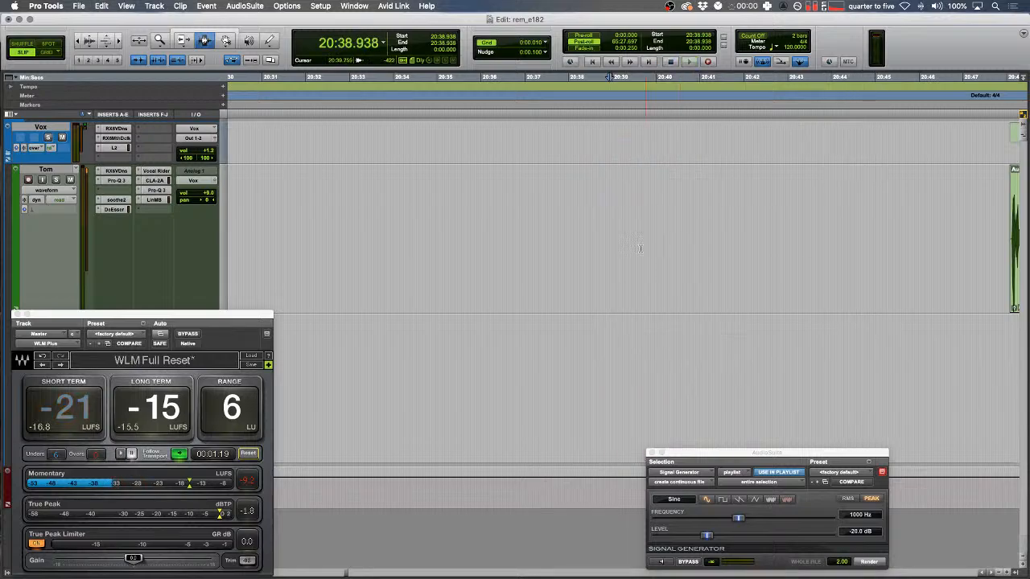
pyautogui.press('r')
pyautogui.press('r')
pyautogui.press('r')
pyautogui.press('r')
pyautogui.hscroll(-15, 639, 253)
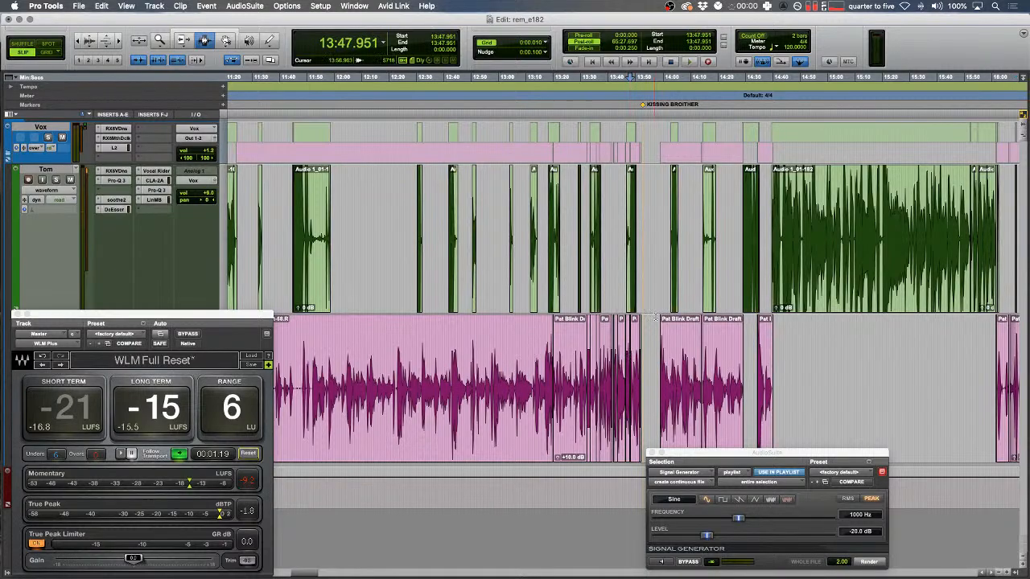
# - Close the loudness meter window and return to the start of the session
pyautogui.press('t')
pyautogui.press('t')
pyautogui.press('t')
pyautogui.press('t')
pyautogui.press('r')
pyautogui.press('r')
pyautogui.press('r')
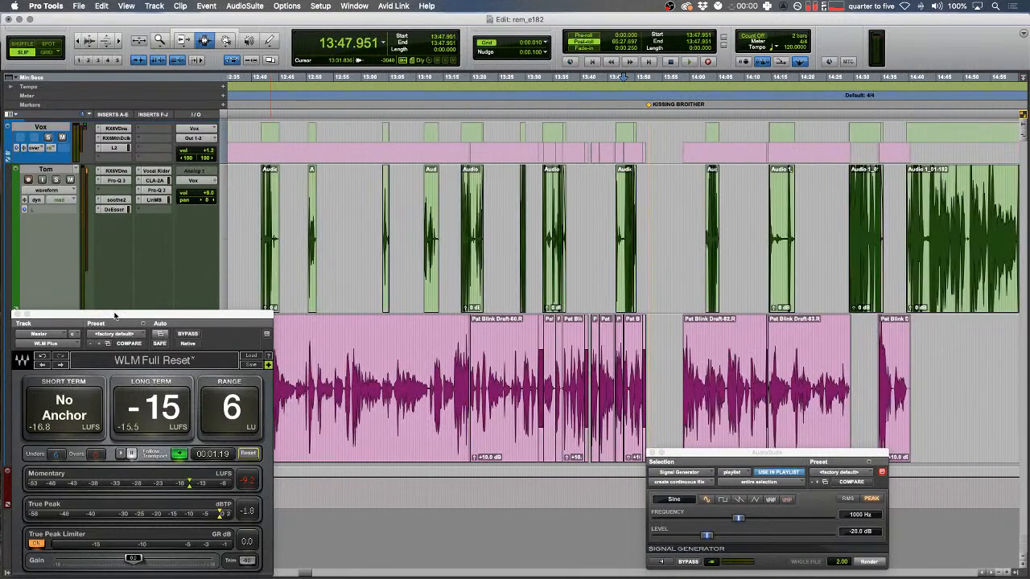
pyautogui.moveTo(115, 316); pyautogui.dragTo(248, 281)
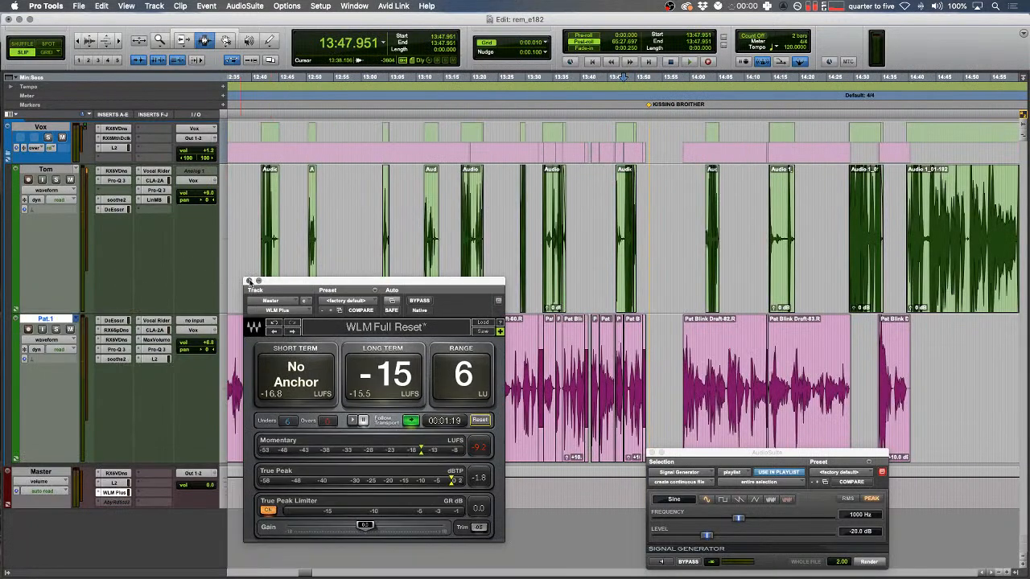
pyautogui.click(249, 281)
pyautogui.click(256, 286)
pyautogui.press('Return')
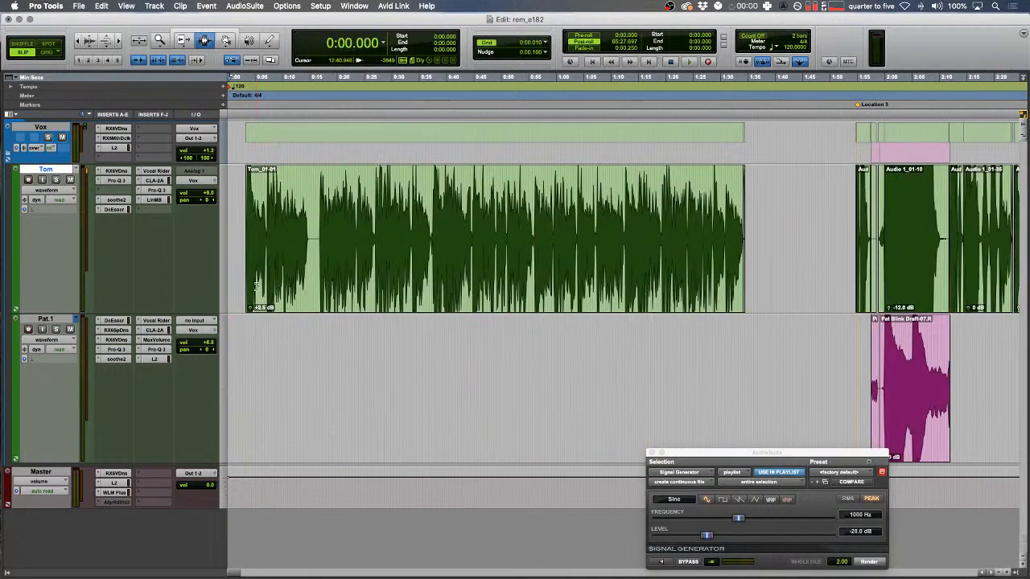
# - Show the hidden SFX track from the track list and inspect it around 2:08.522
pyautogui.click(5, 574)
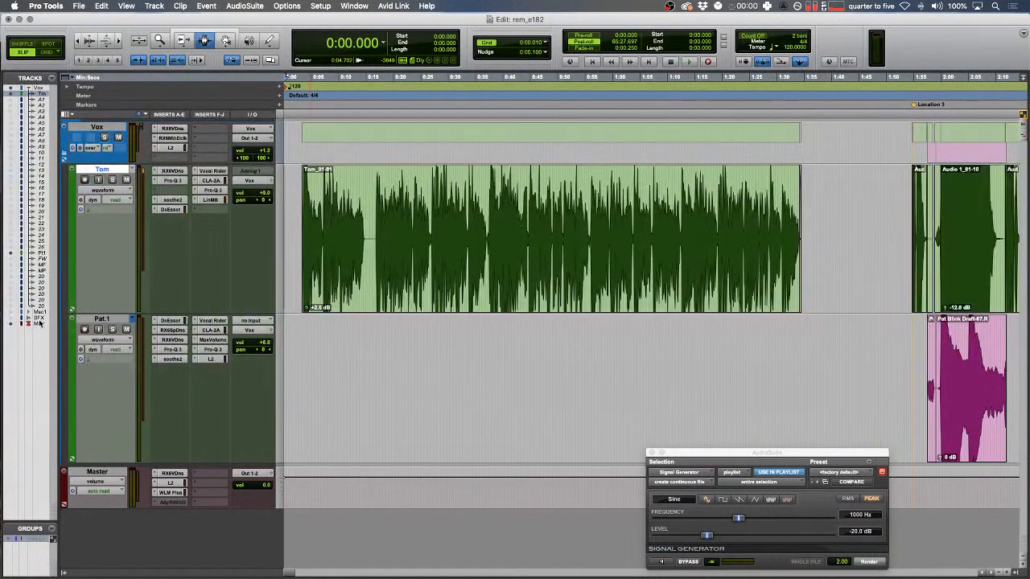
pyautogui.rightClick(41, 320)
pyautogui.click(66, 324)
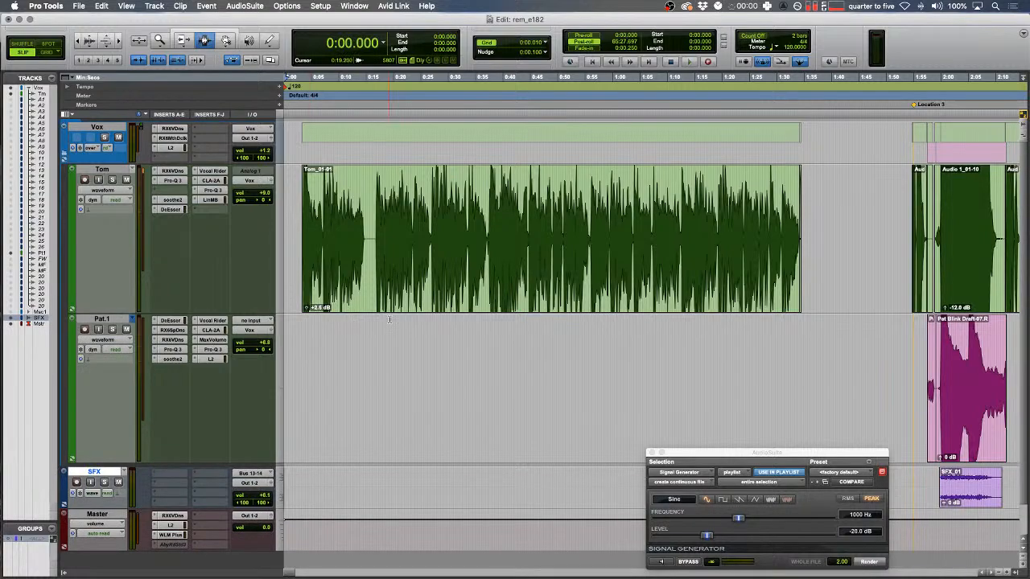
pyautogui.click(391, 316)
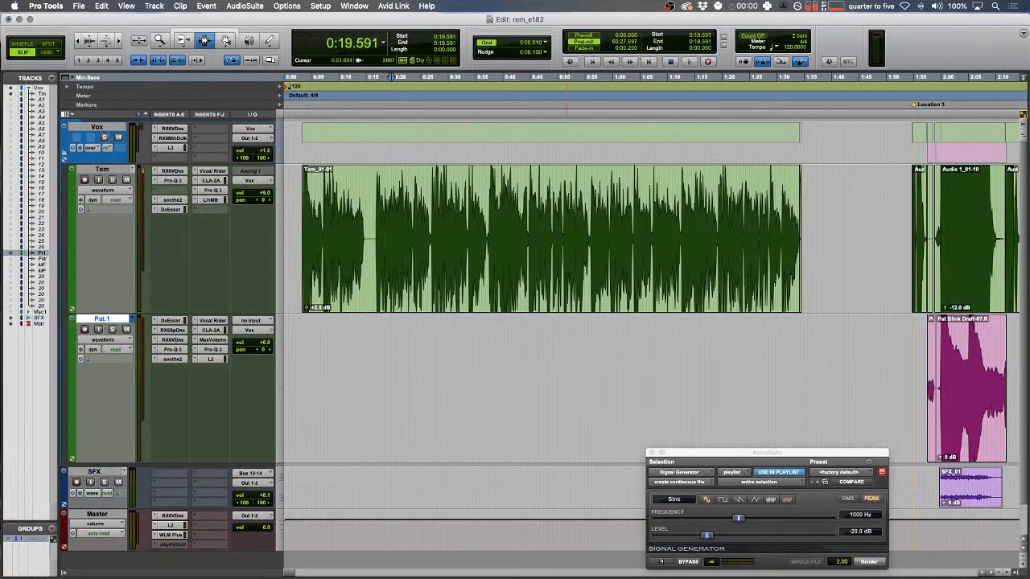
pyautogui.click(654, 270)
pyautogui.press('r')
pyautogui.press('r')
pyautogui.click(457, 504)
pyautogui.press('t')
pyautogui.press('t')
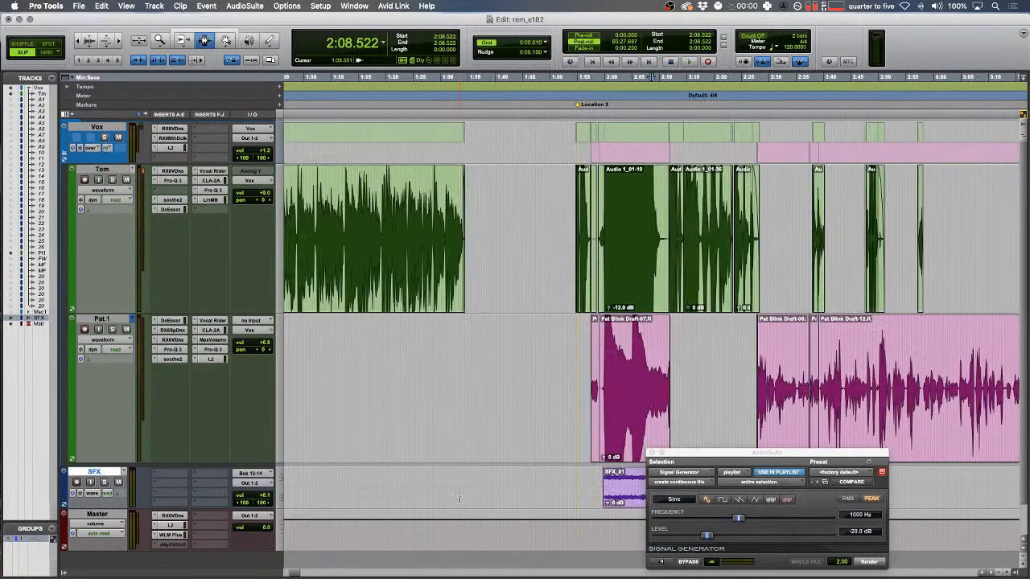
pyautogui.click(427, 391)
pyautogui.press('r')
pyautogui.press('r')
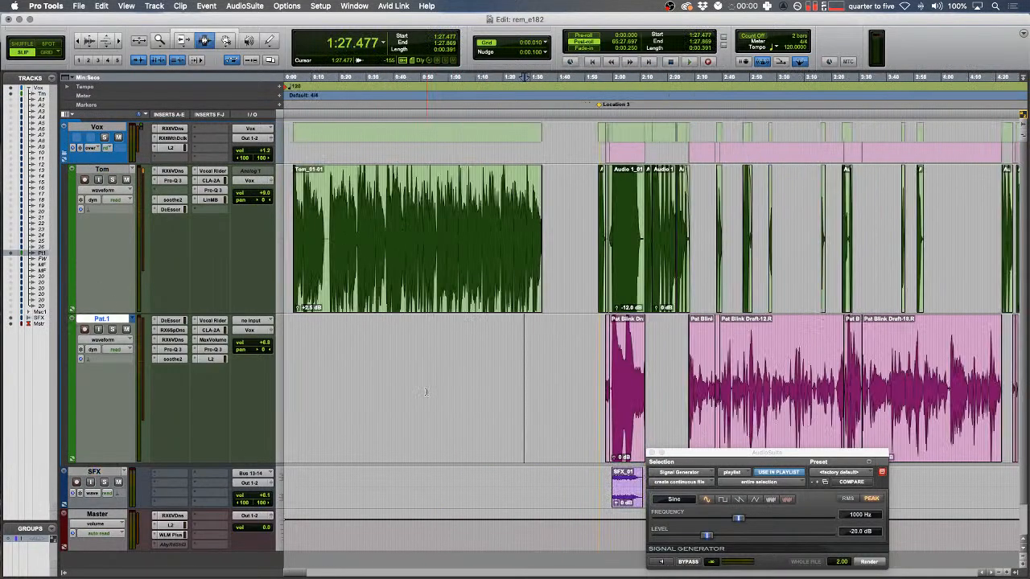
# - Close the Signal Generator, then zoom in and play the Audio 27_02 effect clip
pyautogui.click(652, 453)
pyautogui.moveTo(583, 394); pyautogui.dragTo(566, 393)
pyautogui.hscroll(5, 573, 394)
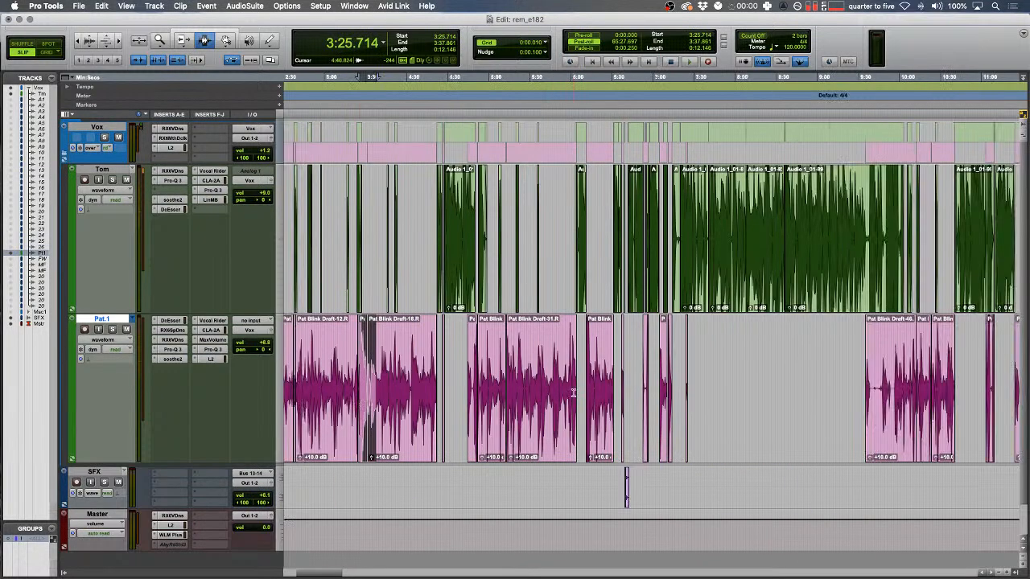
pyautogui.click(628, 482)
pyautogui.press('t')
pyautogui.press('t')
pyautogui.press('t')
pyautogui.press('t')
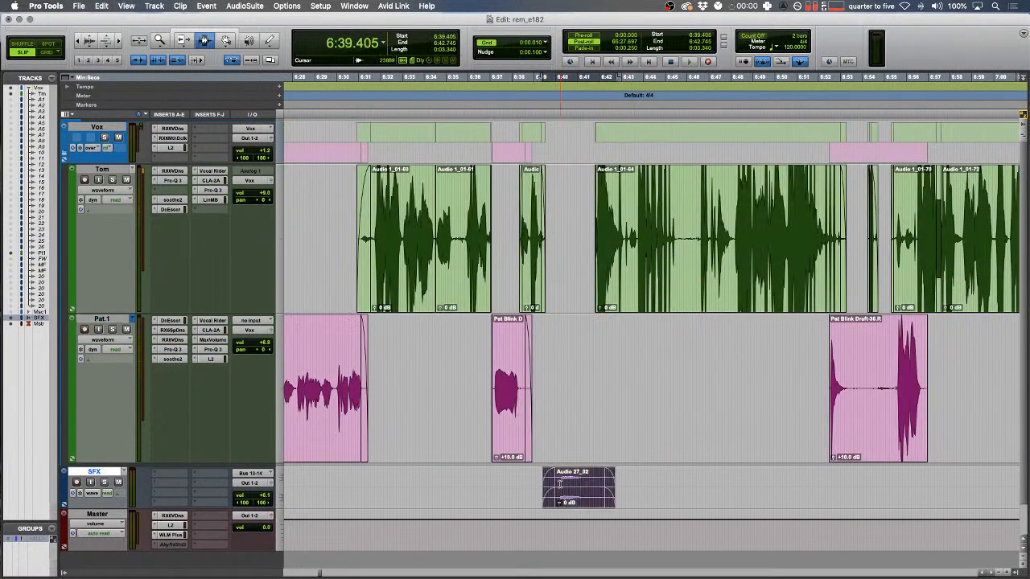
pyautogui.press('t')
pyautogui.press('t')
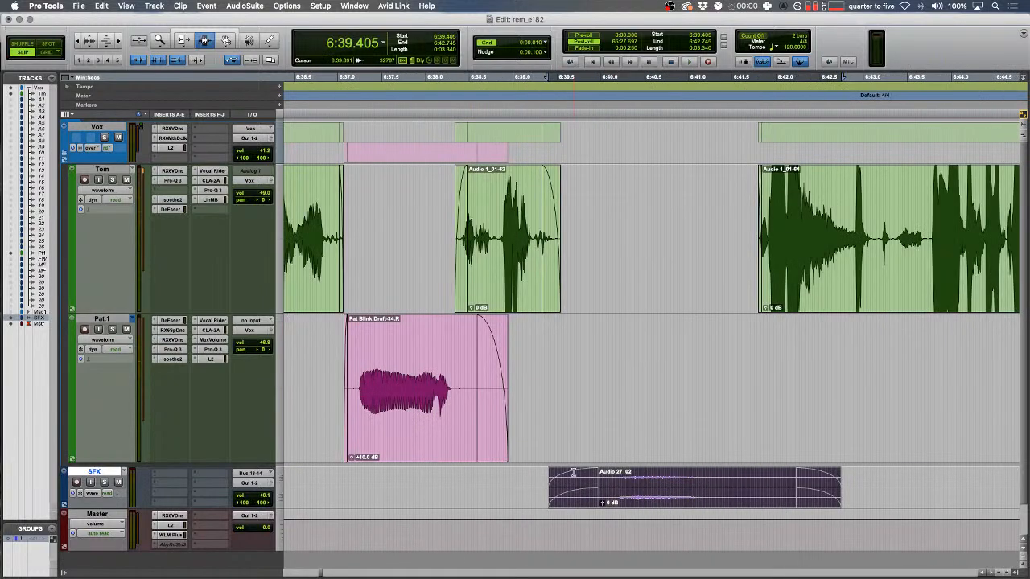
pyautogui.press('space')
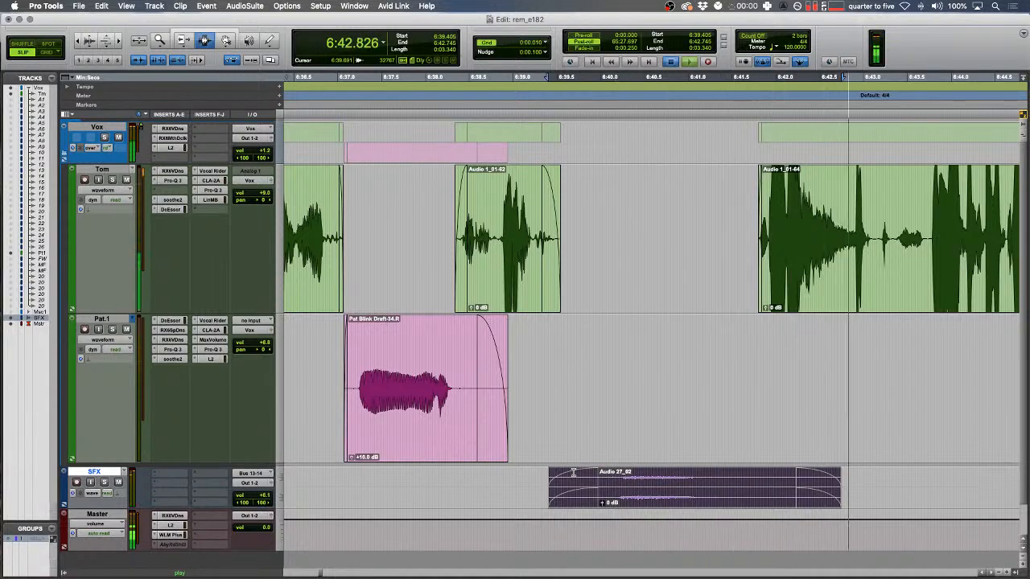
pyautogui.press('space')
pyautogui.press('r')
pyautogui.press('r')
pyautogui.press('r')
pyautogui.press('r')
pyautogui.hscroll(-15, 573, 473)
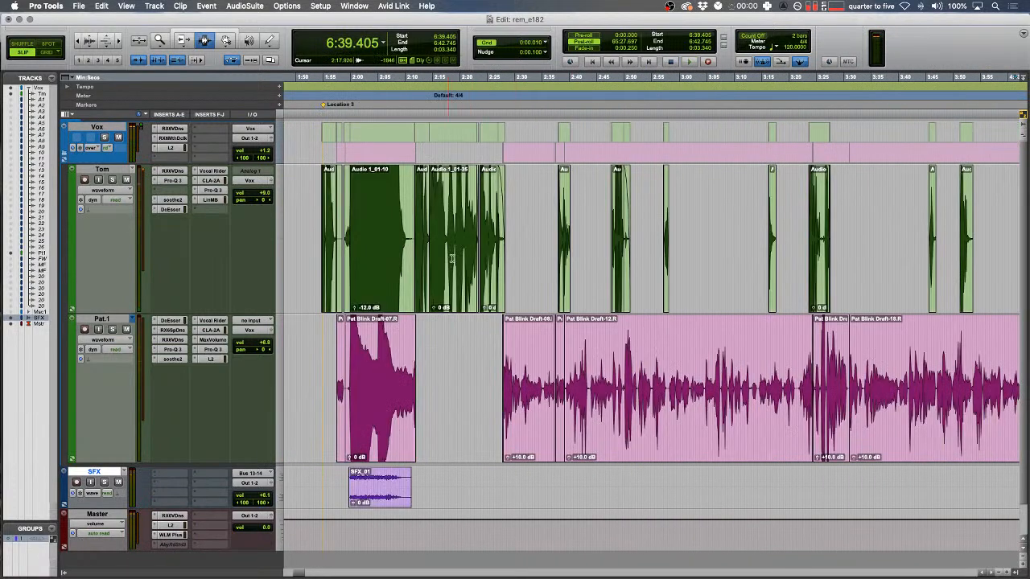
pyautogui.hscroll(20, 617, 376)
# - Find Tom's clip Audio 1_01-213 and set the edit point near the KISSING BROTHER marker
pyautogui.press('r')
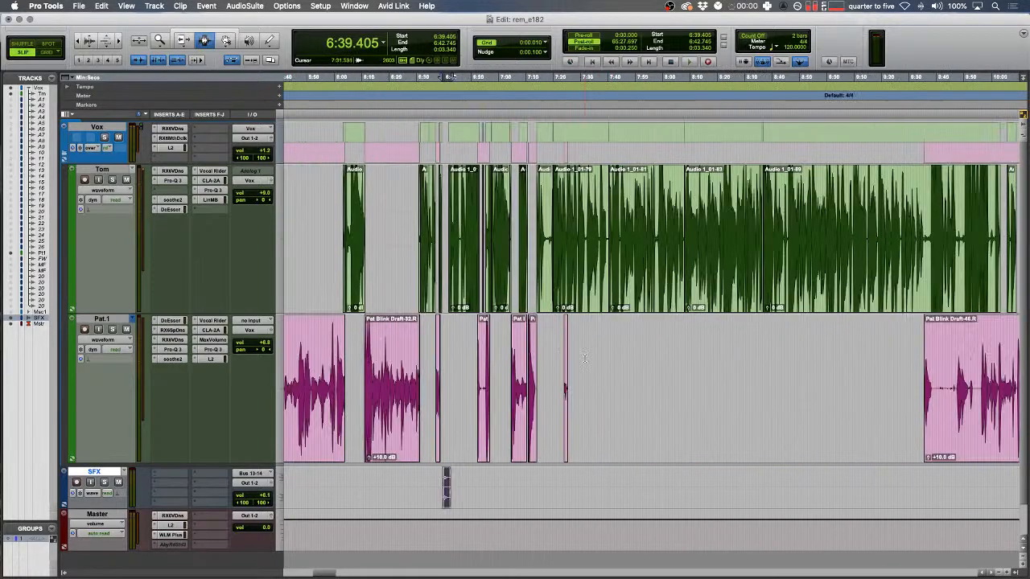
pyautogui.press('r')
pyautogui.press('r')
pyautogui.click(565, 376)
pyautogui.press('r')
pyautogui.hscroll(8, 566, 375)
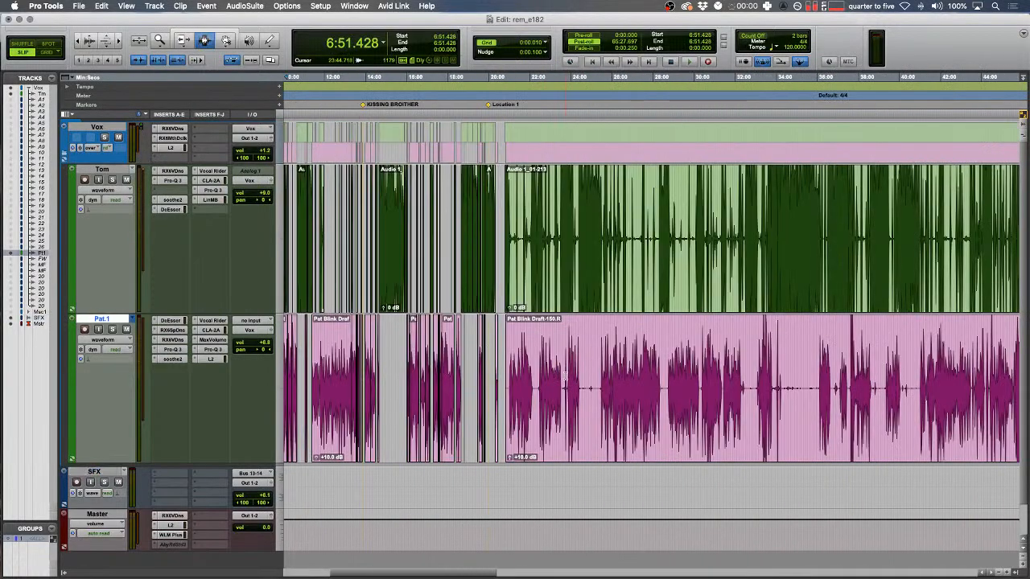
pyautogui.doubleClick(571, 309)
pyautogui.press('t')
pyautogui.press('t')
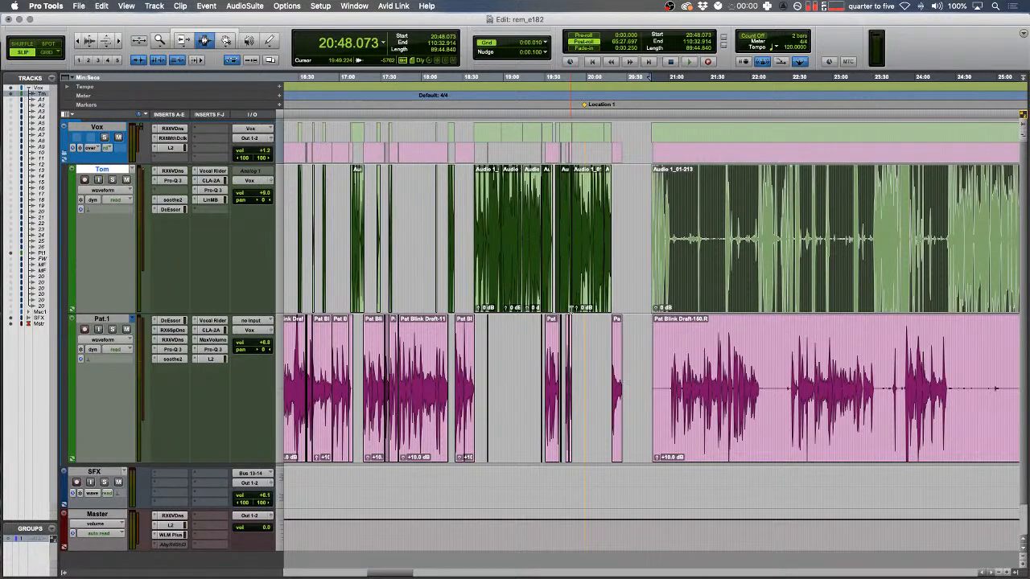
pyautogui.hscroll(-5, 652, 290)
pyautogui.click(398, 362)
pyautogui.press('t')
pyautogui.press('t')
pyautogui.press('t')
pyautogui.press('t')
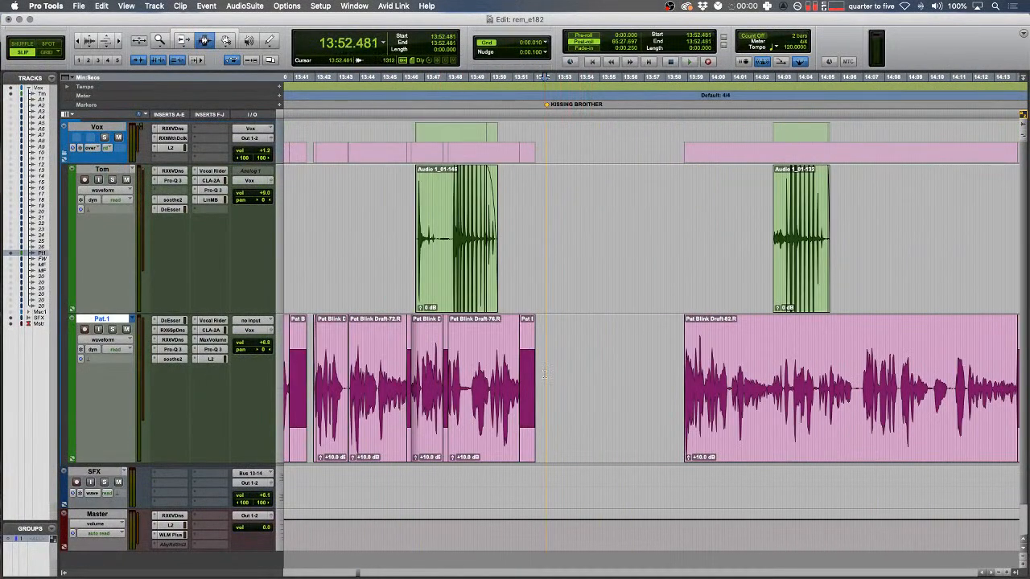
# - Paste Pat's clip in Shuffle mode into a selected range on Tom and Pat.1
pyautogui.moveTo(542, 277); pyautogui.dragTo(571, 392)
pyautogui.press('F1')
pyautogui.press('super+v')
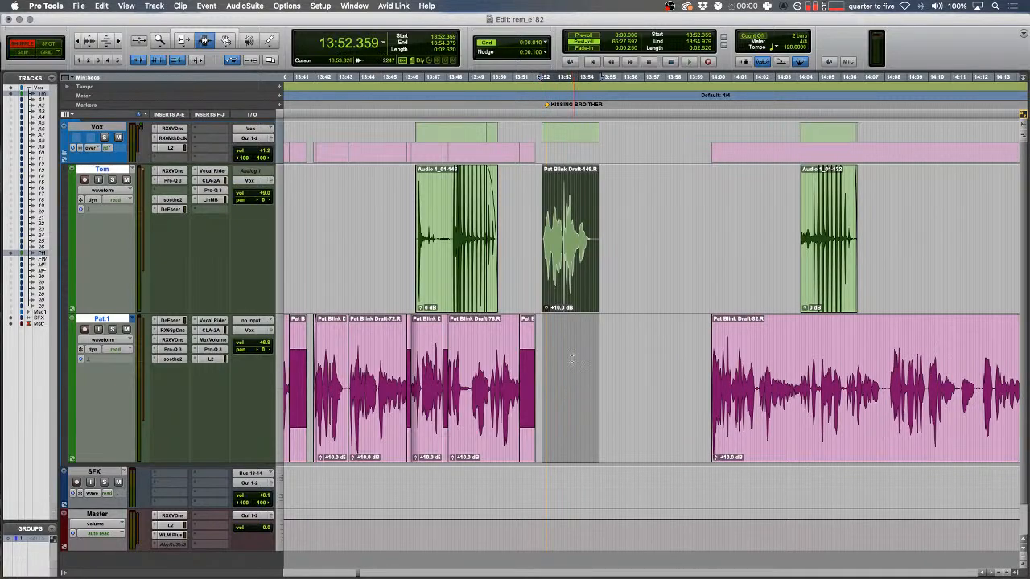
pyautogui.click(564, 324)
pyautogui.press('t')
pyautogui.press('t')
# - Move the pasted clip from Tom down onto Pat.1 with the Grabber in Slip mode
pyautogui.press('F2')
pyautogui.press('F8')
pyautogui.click(649, 257)
pyautogui.moveTo(644, 249); pyautogui.dragTo(688, 373)
# - Select a short range on Tom's track and play back the edited area
pyautogui.press('F7')
pyautogui.moveTo(452, 270); pyautogui.dragTo(379, 265)
pyautogui.press('space')
pyautogui.press('t')
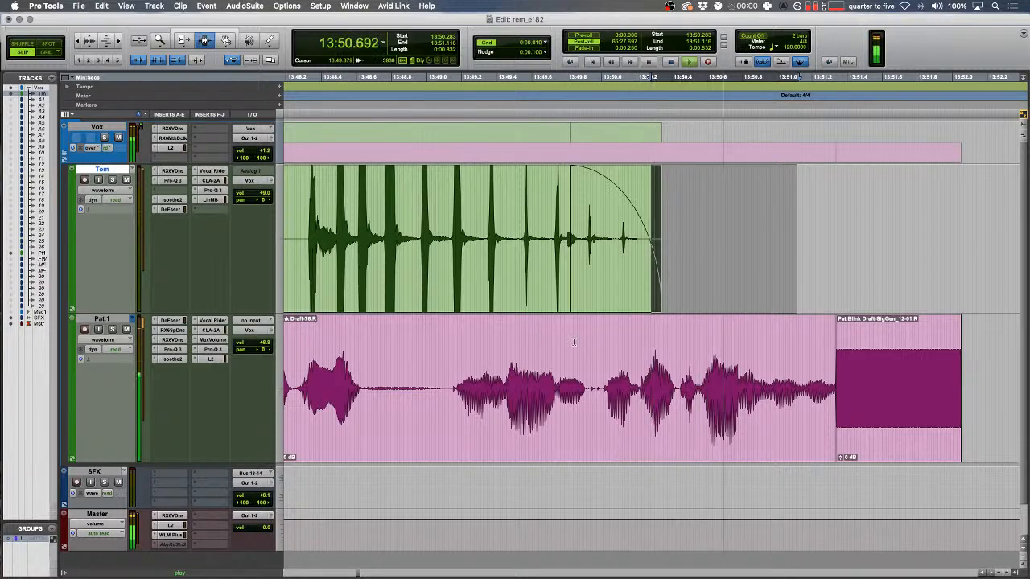
pyautogui.hscroll(5, 574, 342)
pyautogui.scroll(-1, 574, 342)
pyautogui.moveTo(712, 249); pyautogui.dragTo(747, 354)
pyautogui.press('F1')
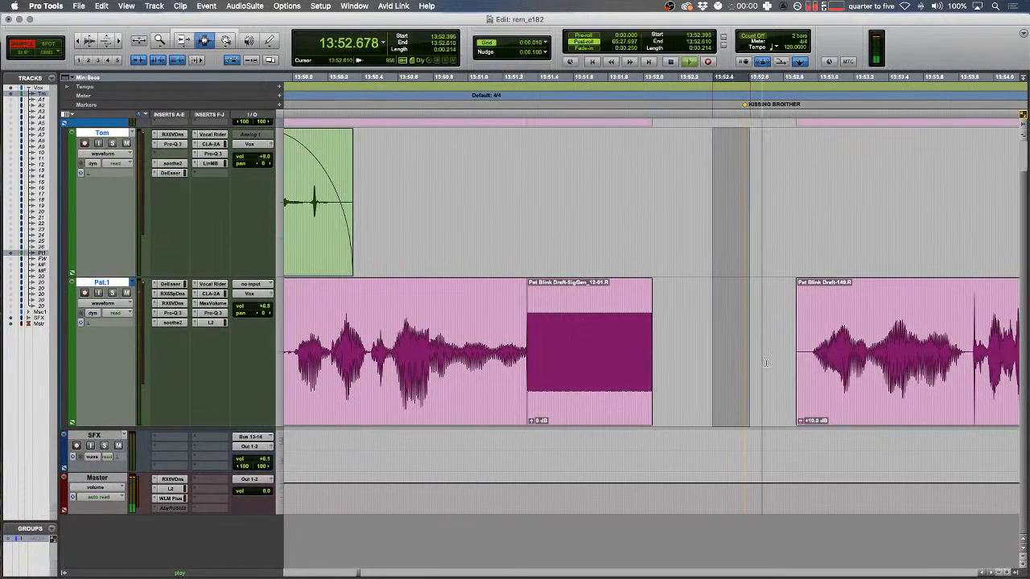
pyautogui.press('BackSpace')
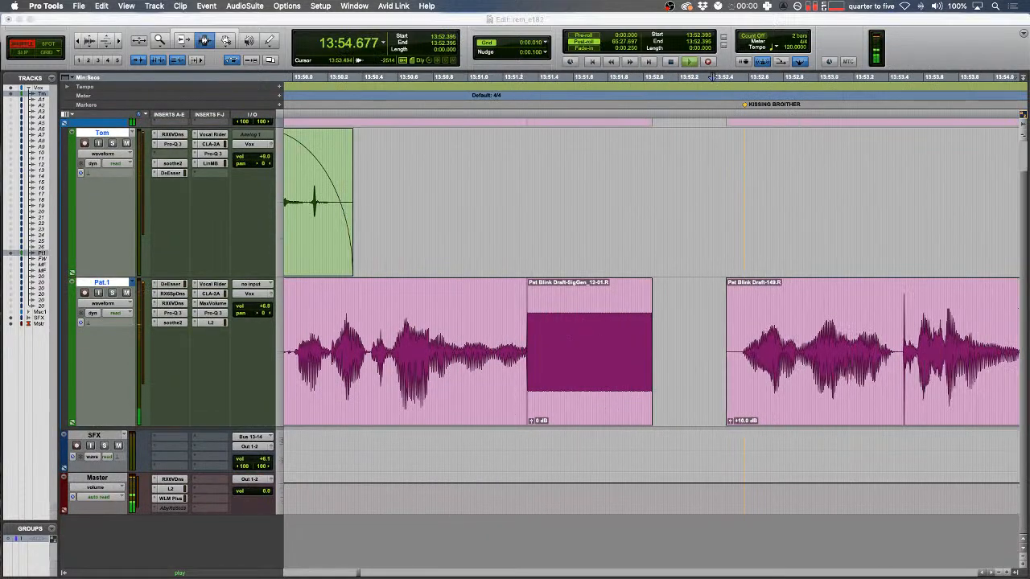
pyautogui.moveTo(769, 249); pyautogui.dragTo(755, 251)
pyautogui.press('space')
pyautogui.press('space')
pyautogui.moveTo(706, 321); pyautogui.dragTo(749, 322)
pyautogui.press('r')
pyautogui.hscroll(-3, 700, 268)
pyautogui.scroll(1, 699, 269)
pyautogui.press('space')
pyautogui.press('F2')
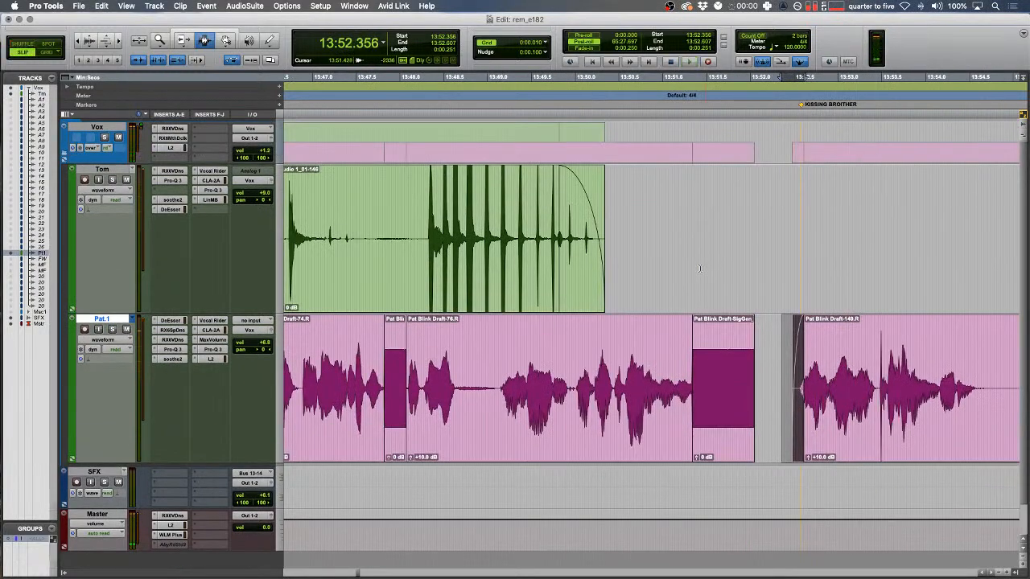
pyautogui.press('r')
pyautogui.scroll(-1, 591, 286)
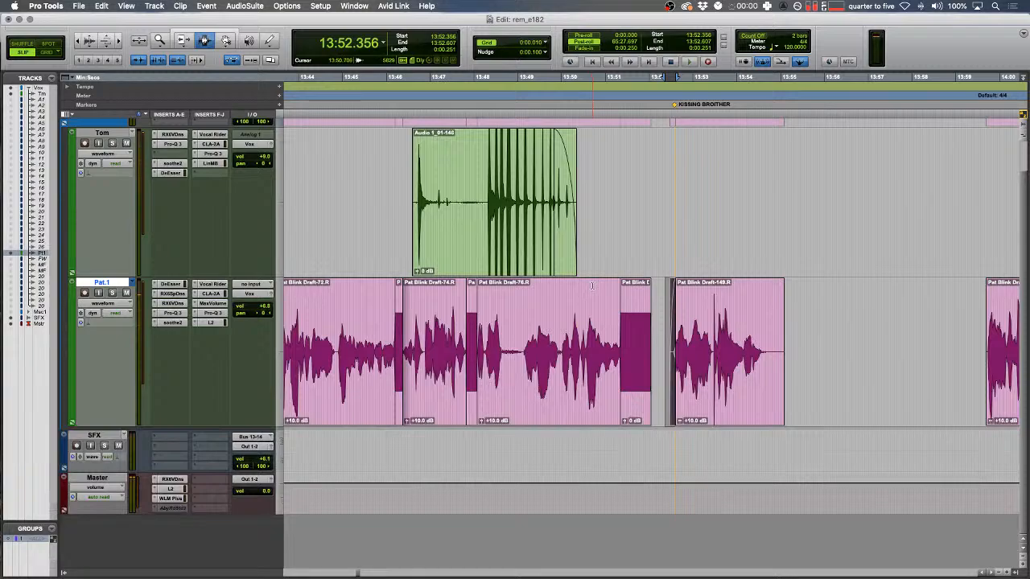
pyautogui.moveTo(794, 333); pyautogui.dragTo(769, 330)
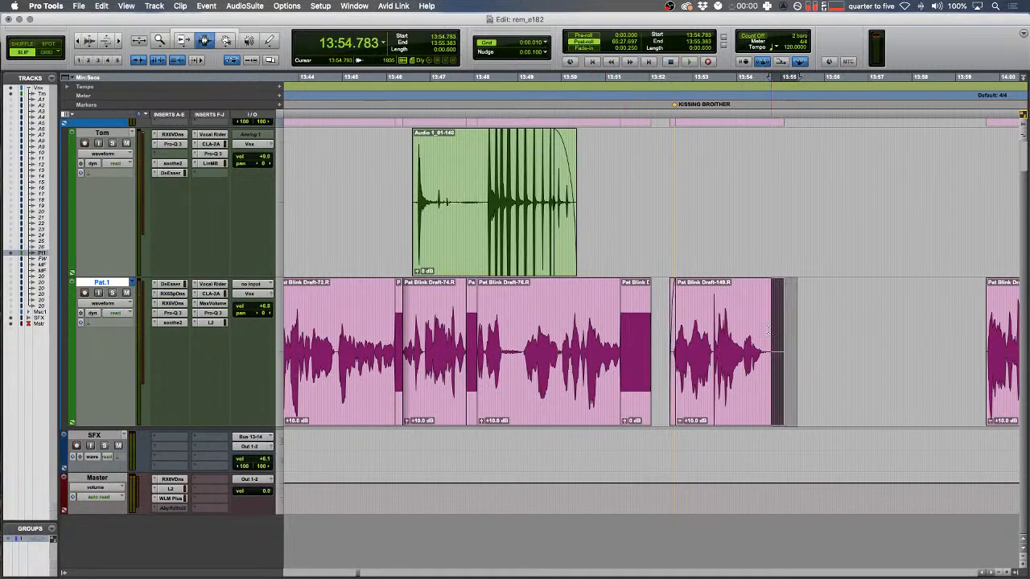
# - Play back the tightened section starting from 13:47.179
pyautogui.click(438, 299)
pyautogui.press('space')
pyautogui.press('t')
pyautogui.hscroll(2, 456, 294)
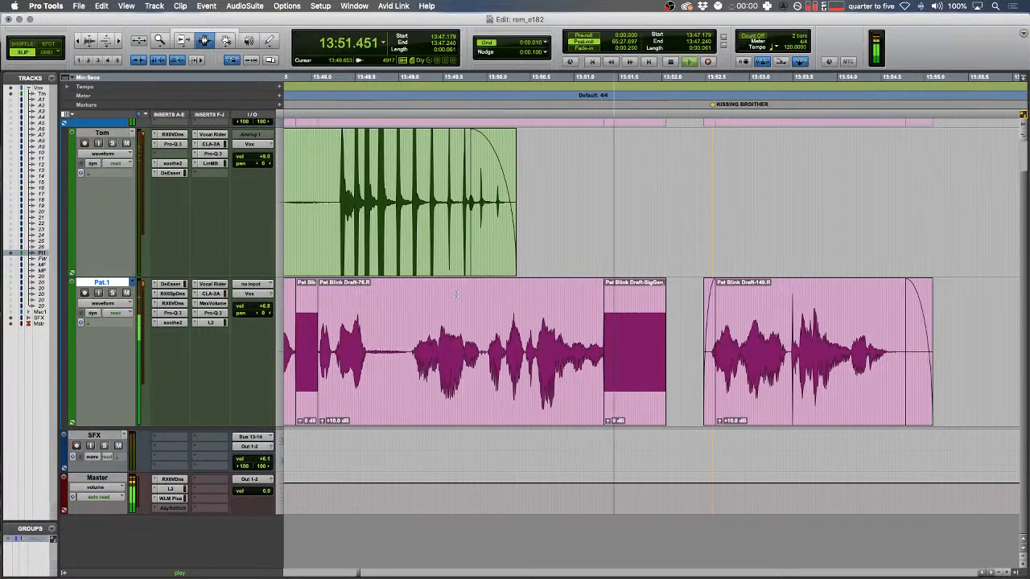
pyautogui.hscroll(4, 595, 351)
pyautogui.press('r')
# - Delete the silent gap across all tracks in Shuffle mode and audition the result
pyautogui.press('F1')
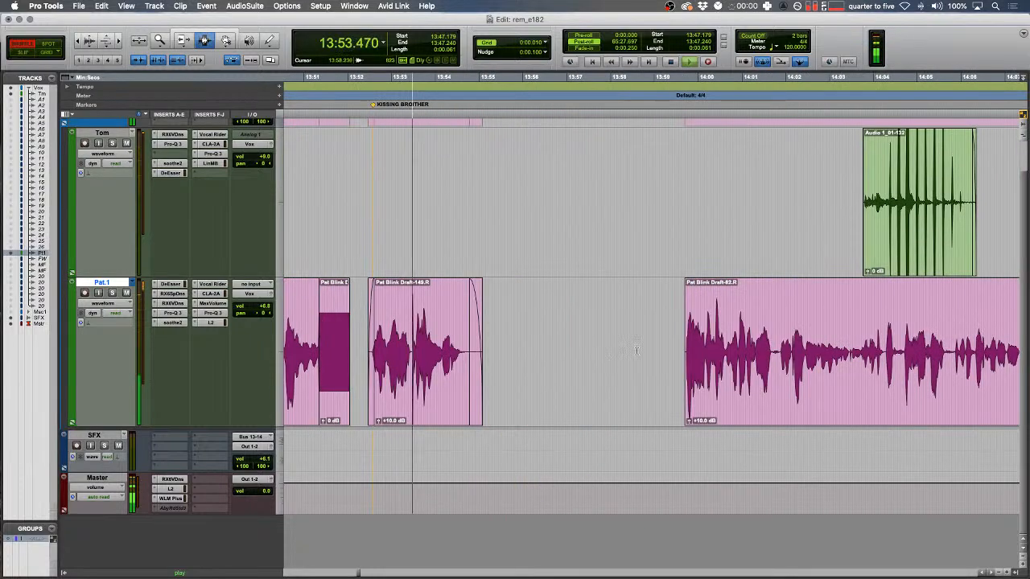
pyautogui.moveTo(519, 330); pyautogui.dragTo(679, 305)
pyautogui.press('Delete')
pyautogui.press('F2')
pyautogui.moveTo(434, 314); pyautogui.dragTo(510, 336)
pyautogui.press('space')
pyautogui.press('space')
pyautogui.press('t')
pyautogui.hscroll(2, 504, 319)
pyautogui.hscroll(2, 504, 318)
pyautogui.press('F1')
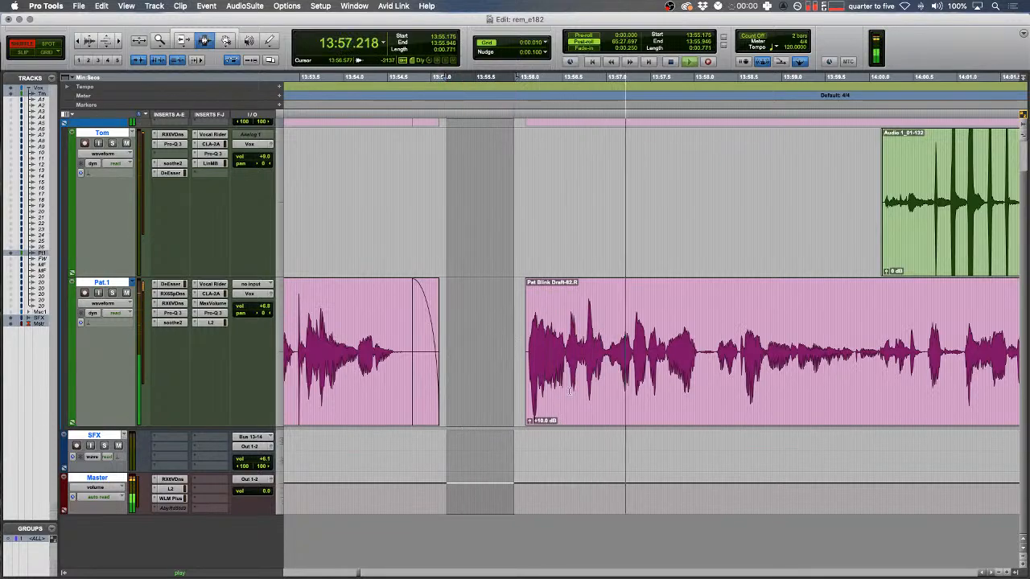
pyautogui.click(578, 354)
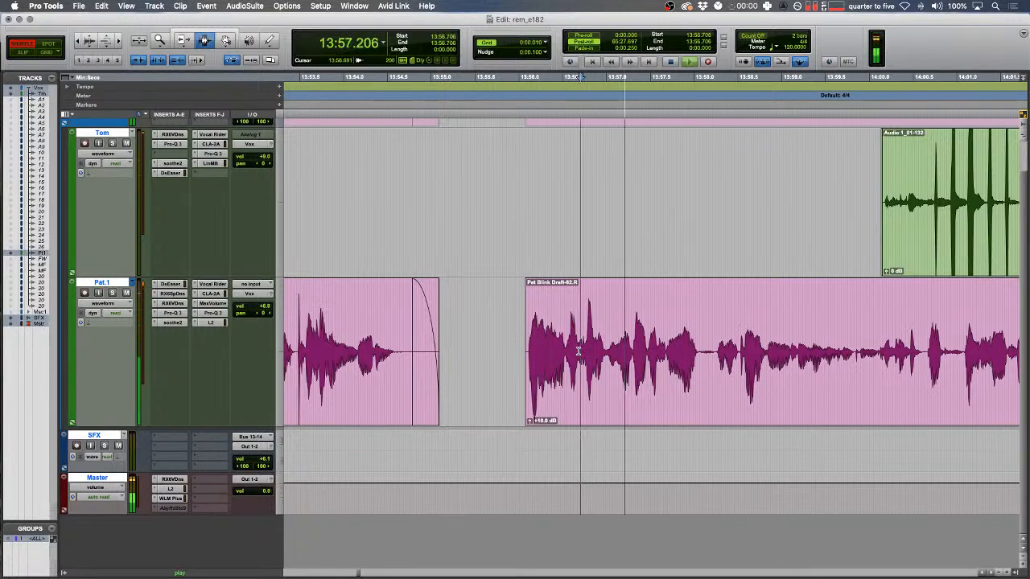
pyautogui.moveTo(566, 351); pyautogui.dragTo(483, 346)
pyautogui.press('Delete')
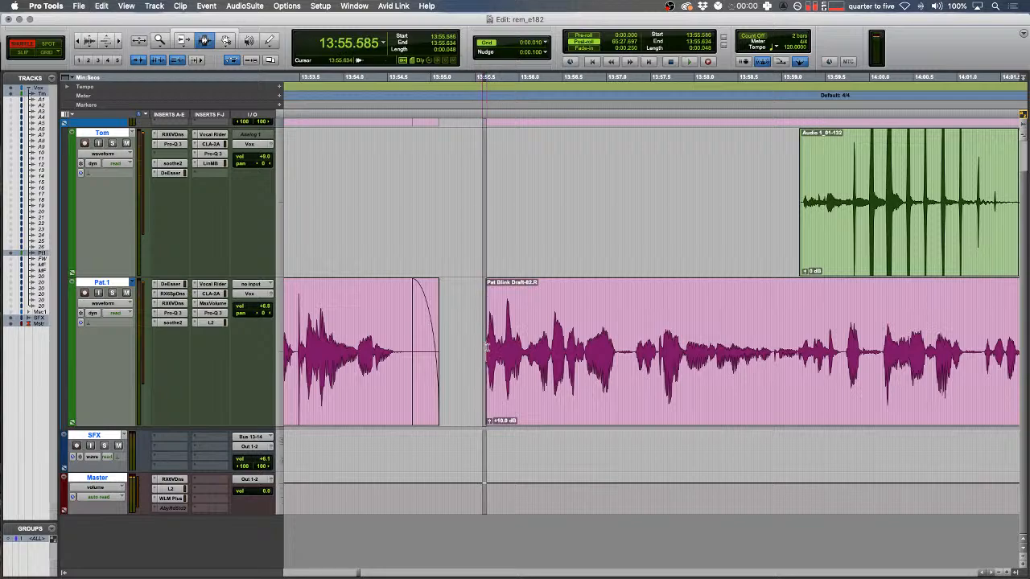
pyautogui.press('r')
pyautogui.press('r')
pyautogui.press('r')
pyautogui.press('r')
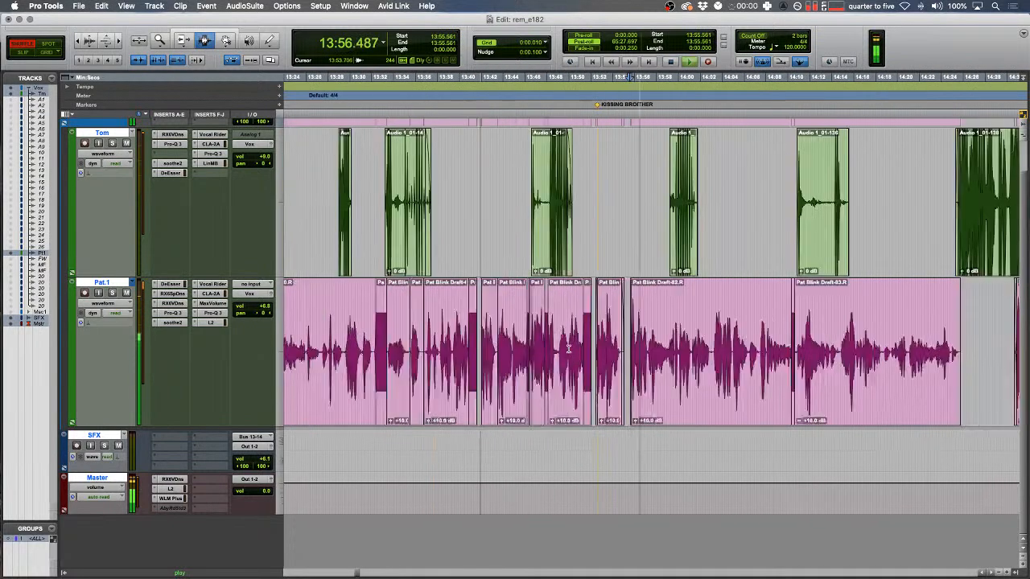
pyautogui.press('space')
pyautogui.hscroll(-10, 702, 274)
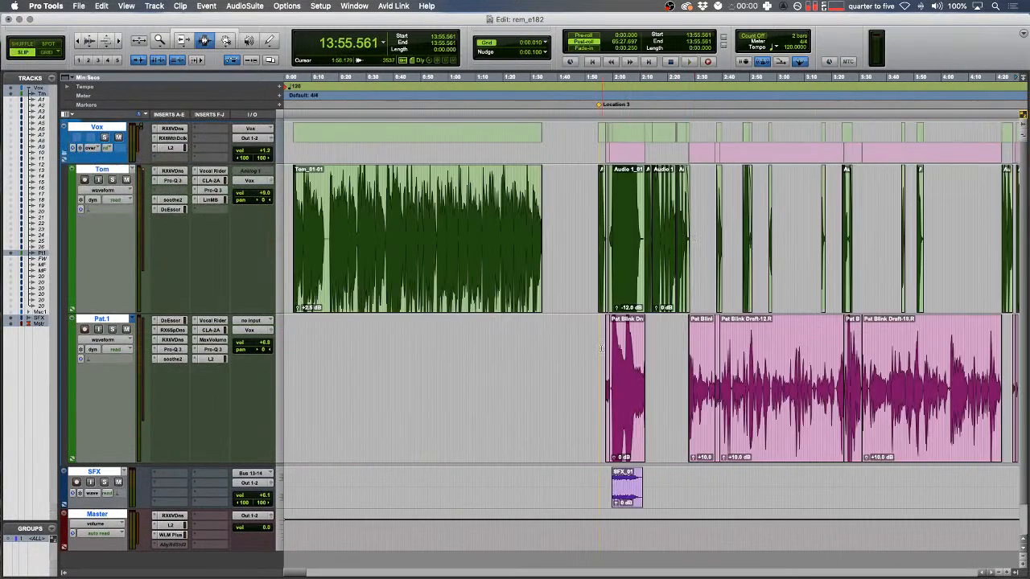
pyautogui.click(601, 349)
pyautogui.press('t')
pyautogui.press('t')
pyautogui.press('t')
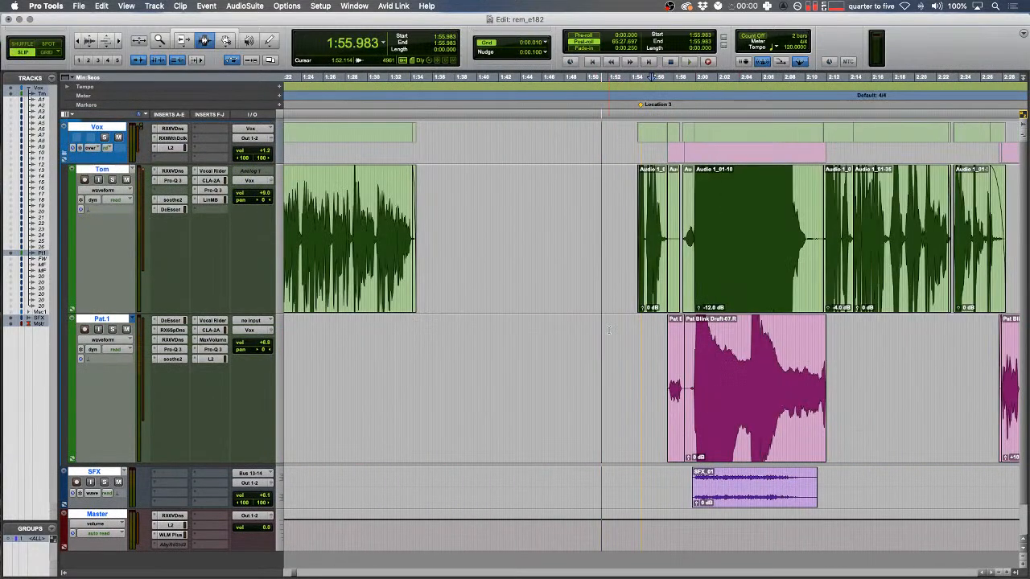
pyautogui.hscroll(3, 611, 326)
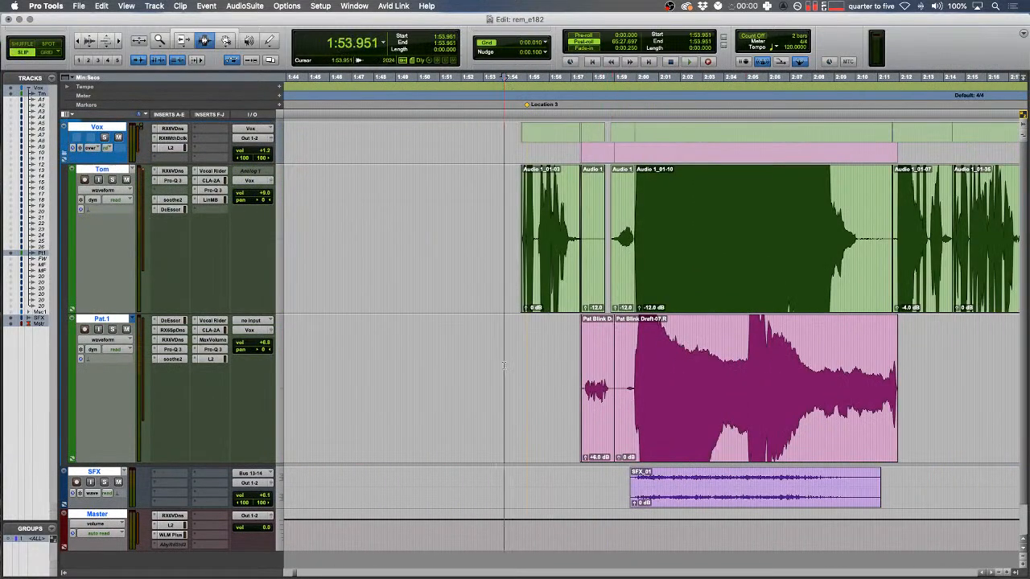
pyautogui.hscroll(-3, 497, 316)
pyautogui.click(610, 275)
pyautogui.press('space')
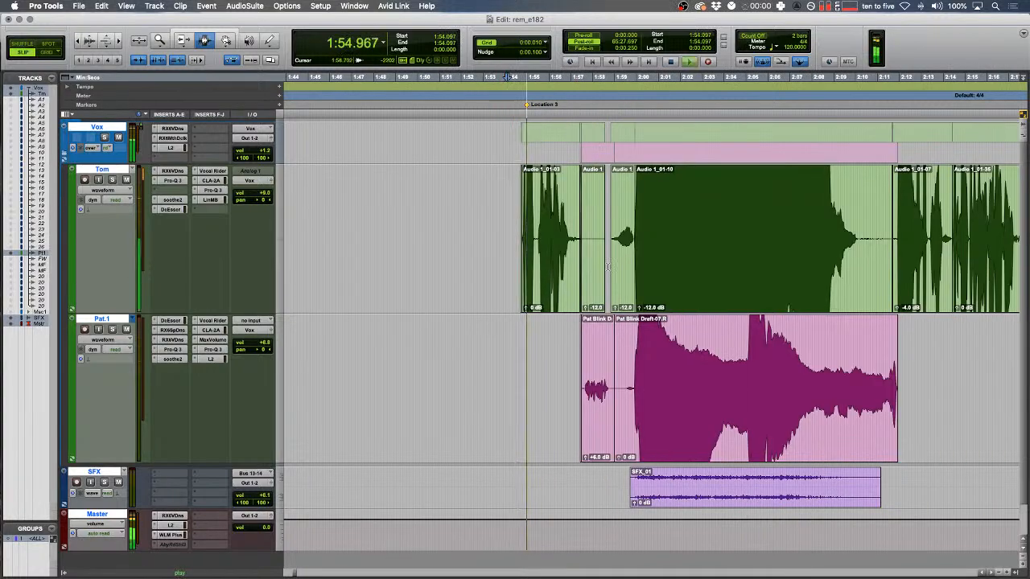
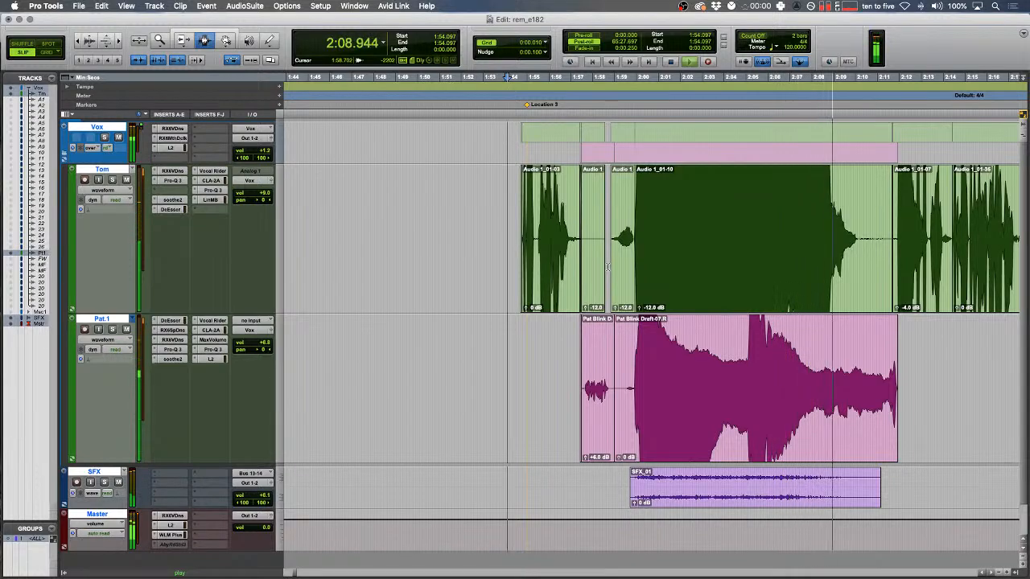
# - Zoom out over the playing edit past 2:17 and bring up the SFX track's context menu
pyautogui.hscroll(5, 581, 270)
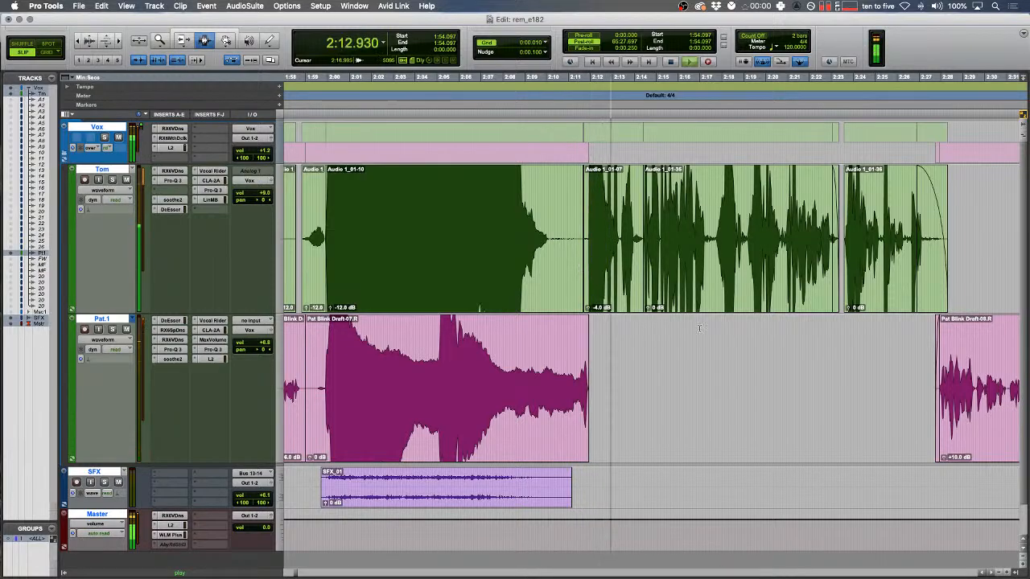
pyautogui.press('r')
pyautogui.press('r')
pyautogui.press('r')
pyautogui.press('r')
pyautogui.hscroll(4, 697, 326)
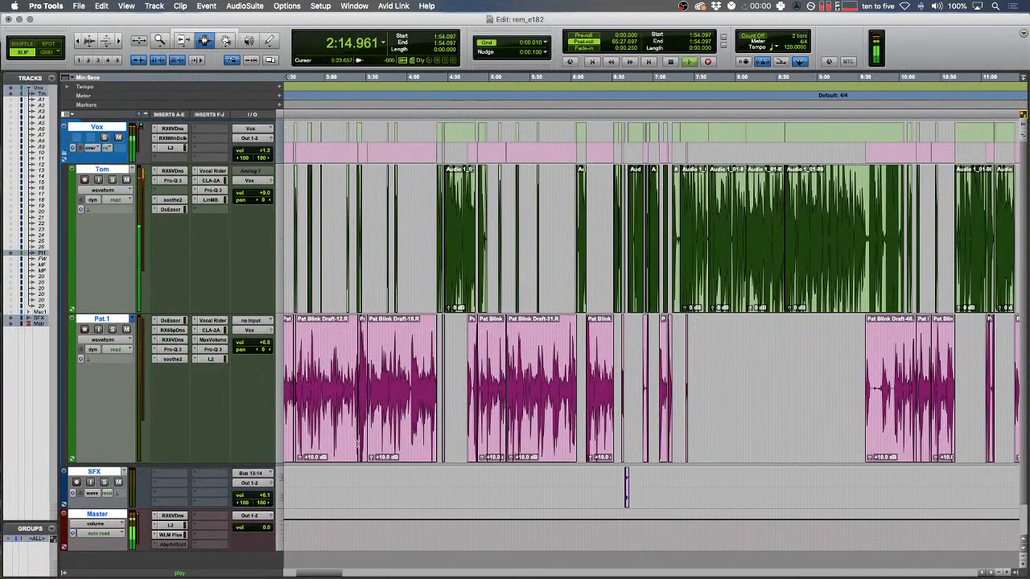
pyautogui.rightClick(100, 473)
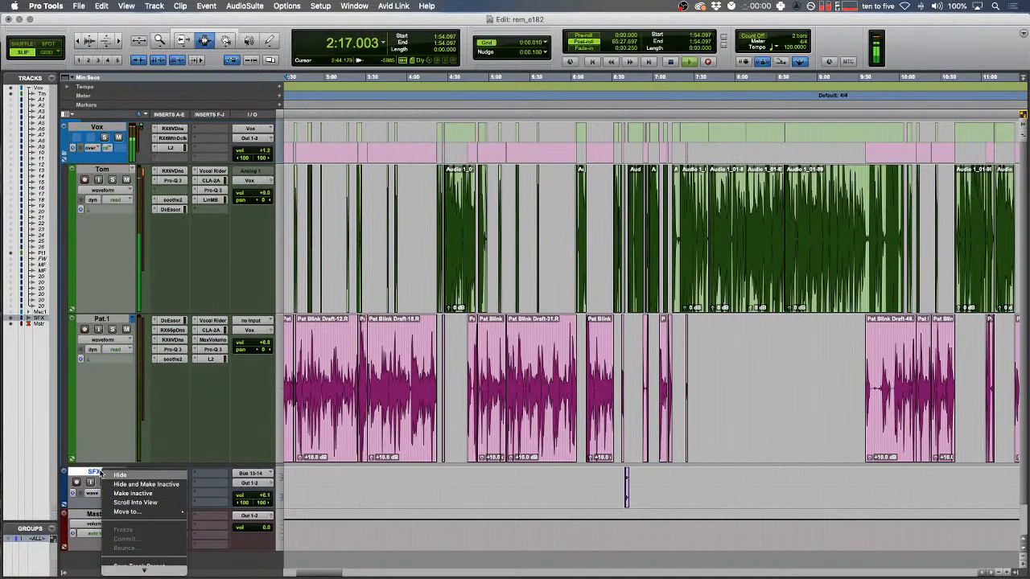
# - Hide the SFX track, stop playback and jump to the Location 1 marker
pyautogui.click(123, 476)
pyautogui.click(511, 391)
pyautogui.hscroll(4, 515, 378)
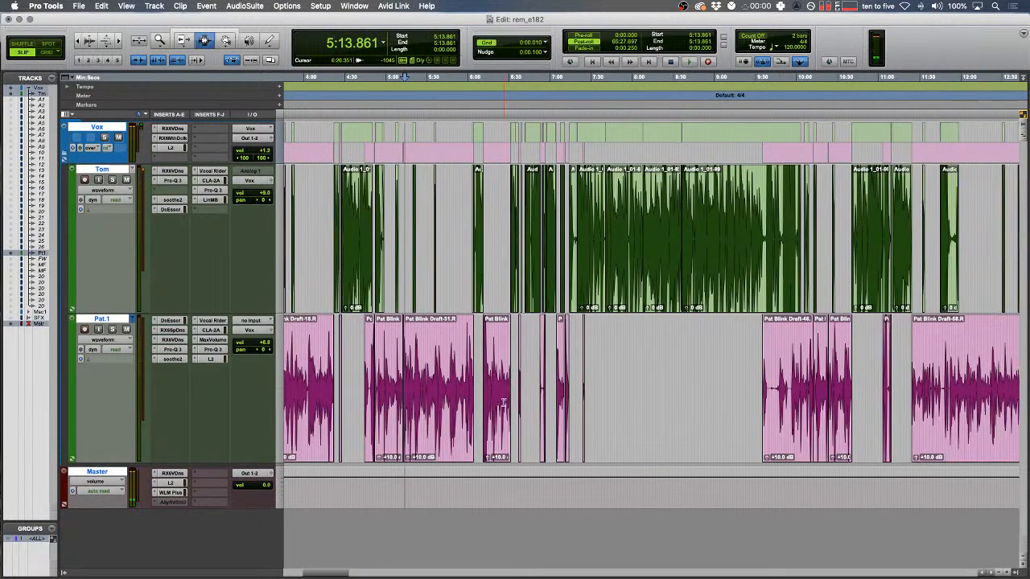
pyautogui.hscroll(4, 519, 366)
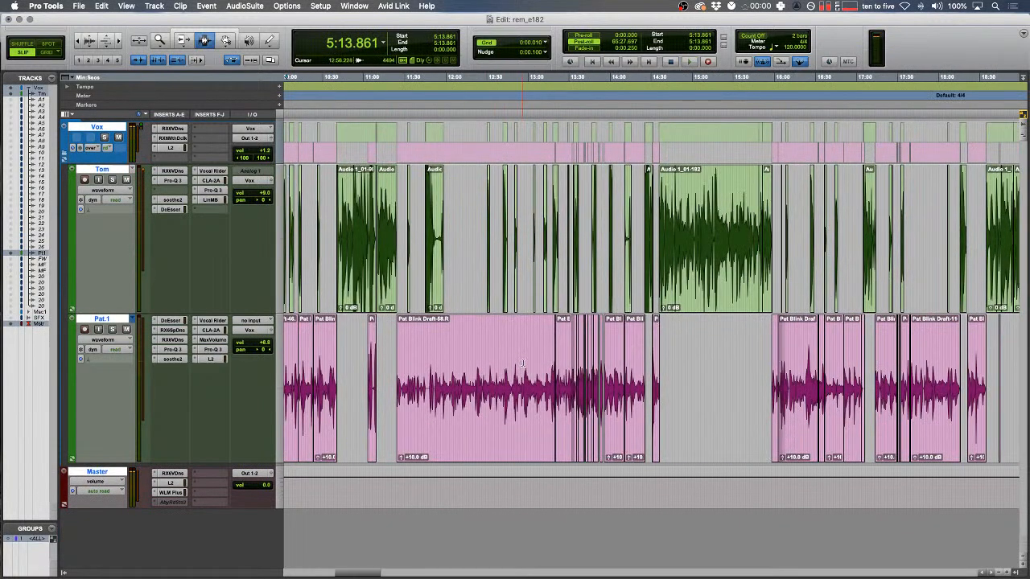
pyautogui.hscroll(6, 520, 364)
pyautogui.click(601, 242)
pyautogui.press('t')
pyautogui.press('t')
pyautogui.press('t')
pyautogui.press('t')
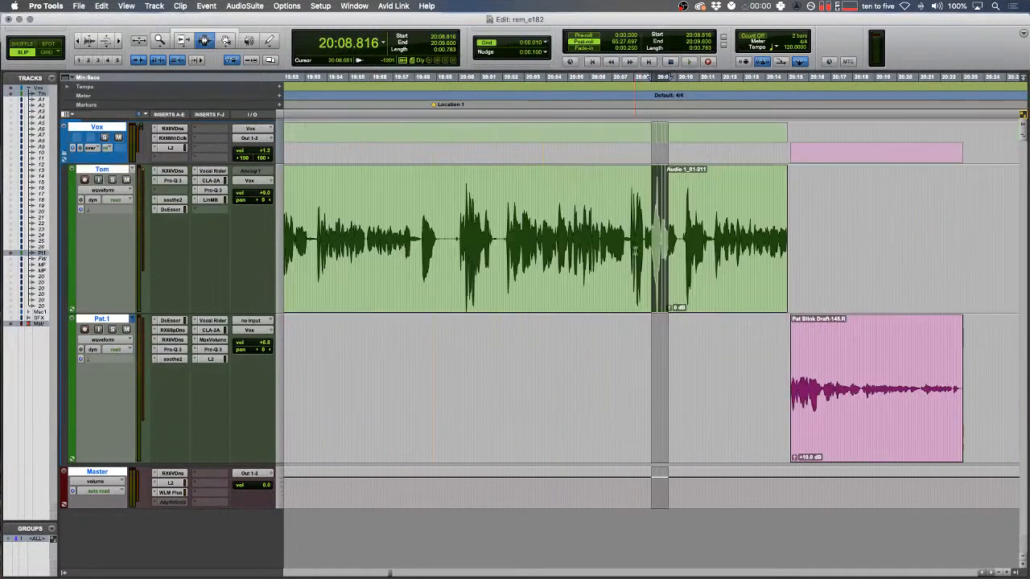
pyautogui.hscroll(3, 653, 269)
pyautogui.press('r')
# - Hide the track lists and place the edit point at 20:08.853 near Tom's clip end
pyautogui.click(623, 348)
pyautogui.press('t')
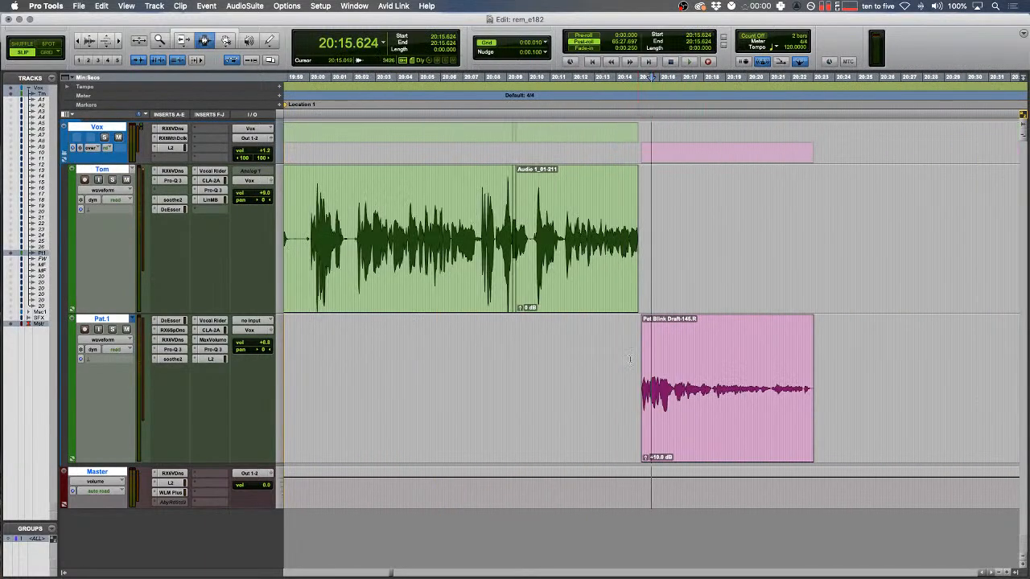
pyautogui.moveTo(621, 338); pyautogui.dragTo(634, 318)
pyautogui.press('t')
pyautogui.press('r')
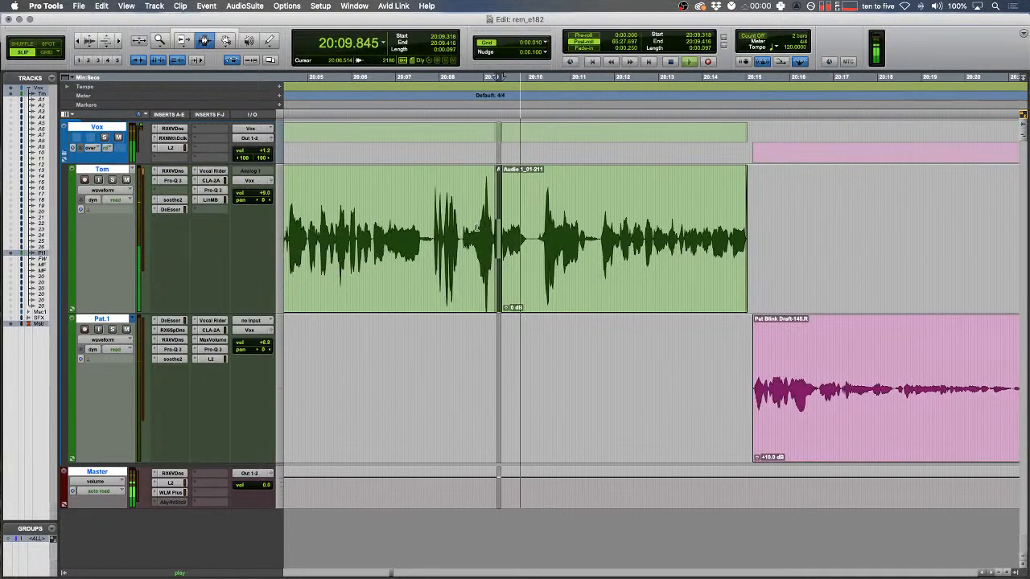
pyautogui.click(63, 572)
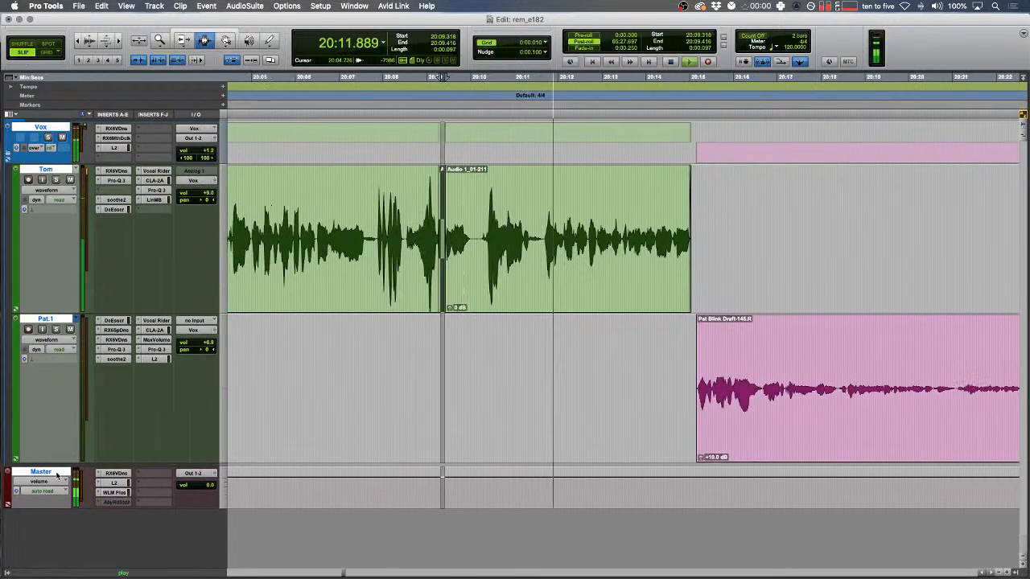
pyautogui.click(56, 473)
pyautogui.click(419, 416)
pyautogui.hscroll(5, 423, 410)
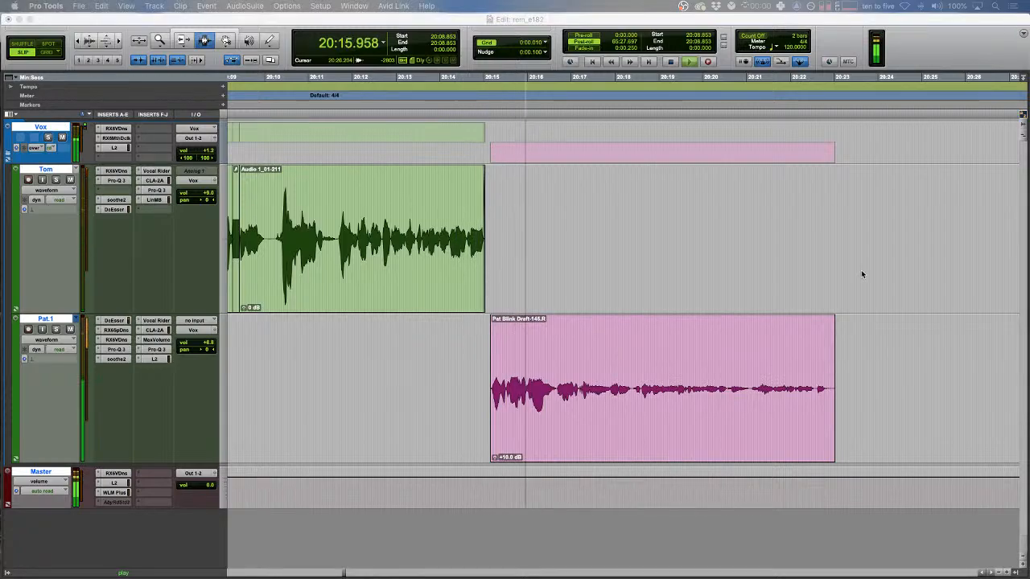
pyautogui.hscroll(5, 865, 271)
pyautogui.hscroll(-5, 579, 321)
# - Delete the short Pat clip after Tom's line and audition from just before Tom's clip
pyautogui.doubleClick(559, 405)
pyautogui.press('BackSpace')
pyautogui.press('r')
pyautogui.press('r')
pyautogui.hscroll(4, 601, 357)
pyautogui.press('space')
pyautogui.press('F1')
pyautogui.click(702, 250)
pyautogui.press('space')
pyautogui.press('t')
pyautogui.press('t')
pyautogui.press('F2')
pyautogui.press('r')
pyautogui.hscroll(2, 678, 272)
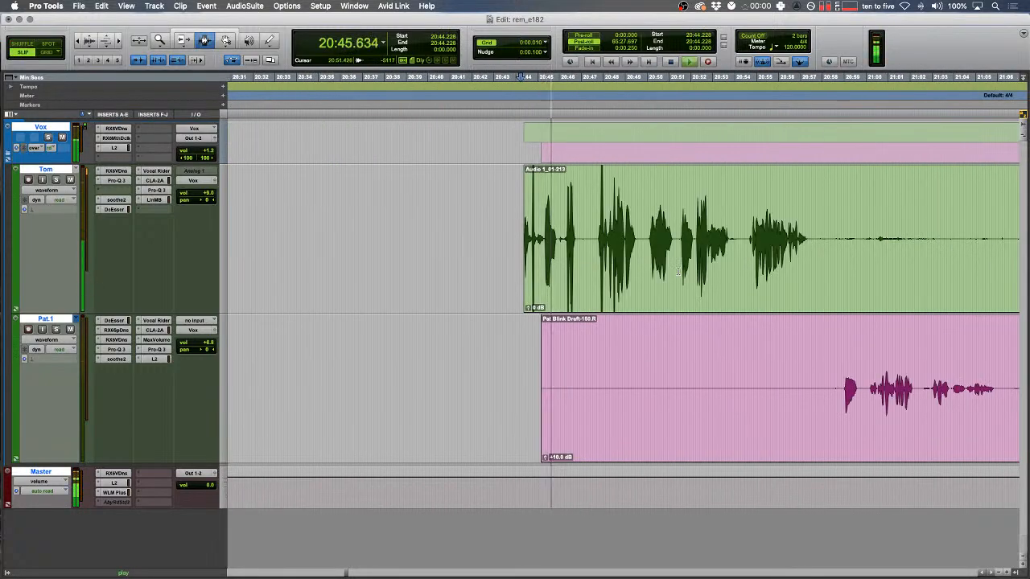
pyautogui.hscroll(-3, 678, 272)
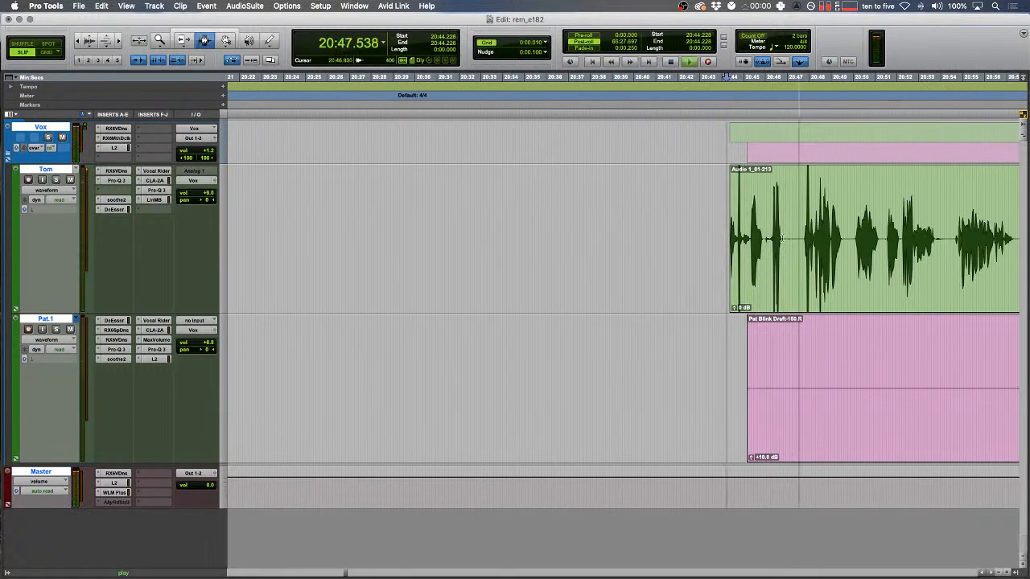
# - In Shuffle mode, pull the later audio left to close the gap and lengthen Tom's fade-out
pyautogui.press('F1')
pyautogui.moveTo(813, 257); pyautogui.dragTo(521, 270)
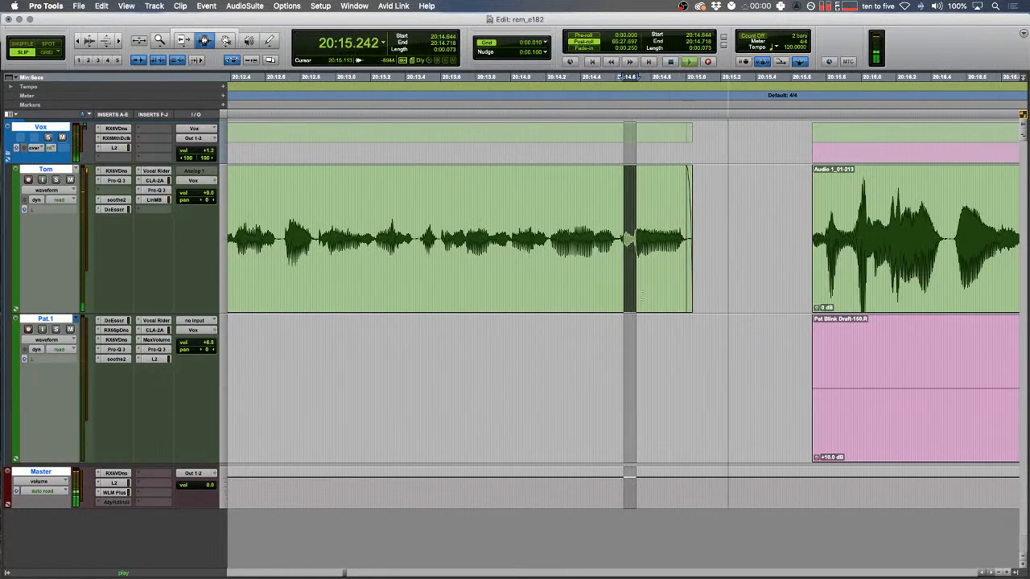
pyautogui.moveTo(457, 208); pyautogui.dragTo(492, 208)
pyautogui.press('space')
pyautogui.moveTo(690, 234); pyautogui.dragTo(769, 233)
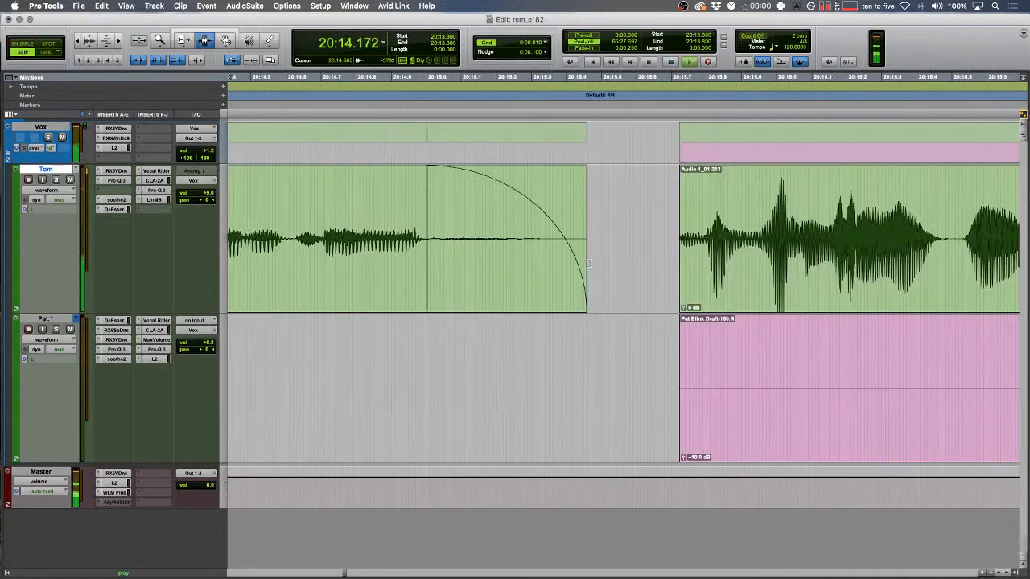
# - Trim the fade end on Tom's clip back to about 20:15.5
pyautogui.hscroll(3, 588, 263)
pyautogui.moveTo(485, 222); pyautogui.dragTo(513, 222)
pyautogui.moveTo(559, 258); pyautogui.dragTo(585, 260)
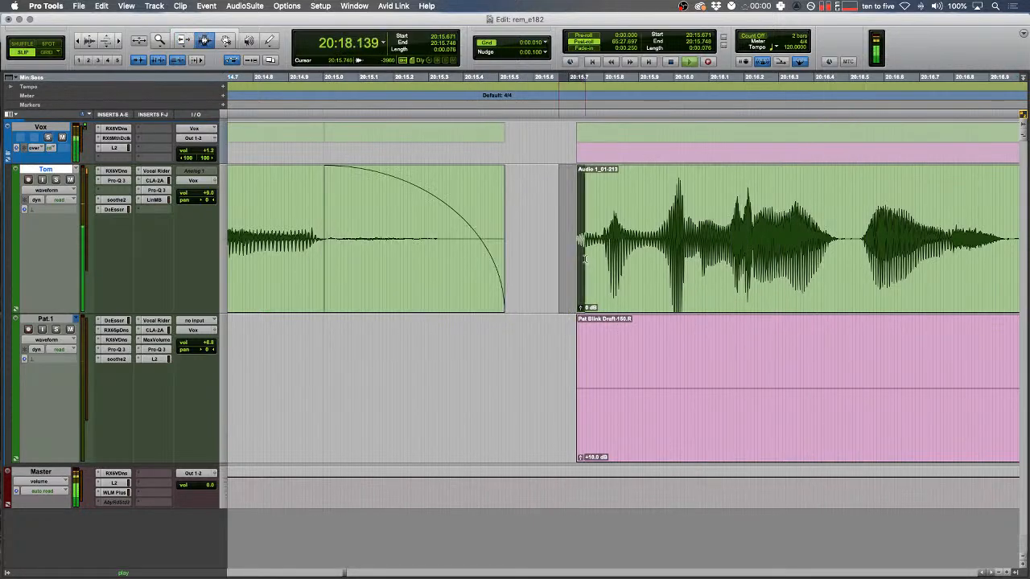
pyautogui.press('r')
pyautogui.hscroll(5, 584, 259)
pyautogui.press('r')
pyautogui.hscroll(4, 579, 258)
pyautogui.press('r')
pyautogui.hscroll(5, 572, 257)
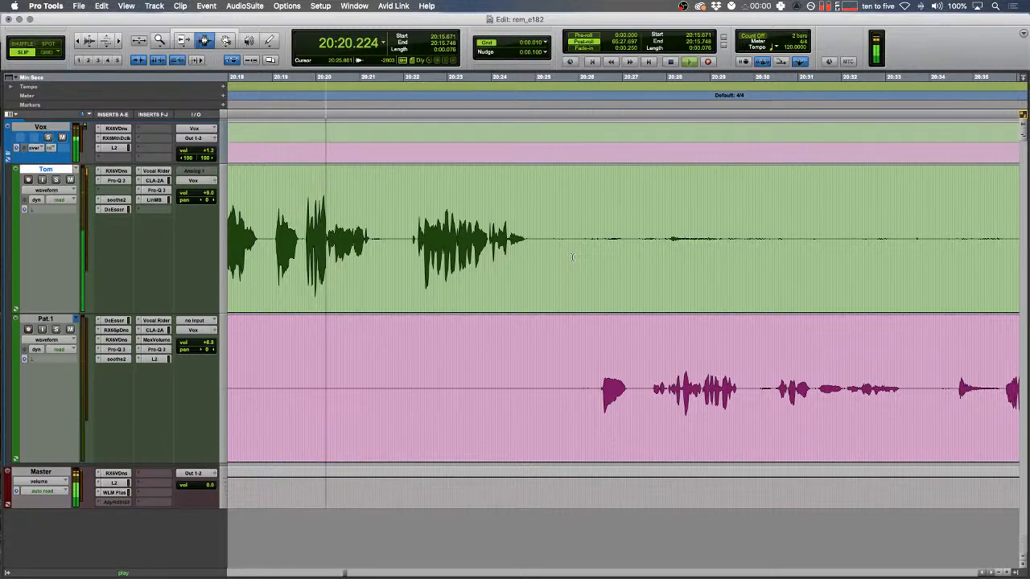
# - Delete the noisy stretch on Tom's track, fade out his clip end, and remove the range before the spike
pyautogui.moveTo(554, 251); pyautogui.dragTo(853, 217)
pyautogui.press('Delete')
pyautogui.moveTo(627, 221); pyautogui.dragTo(507, 224)
pyautogui.press('f')
pyautogui.press('r')
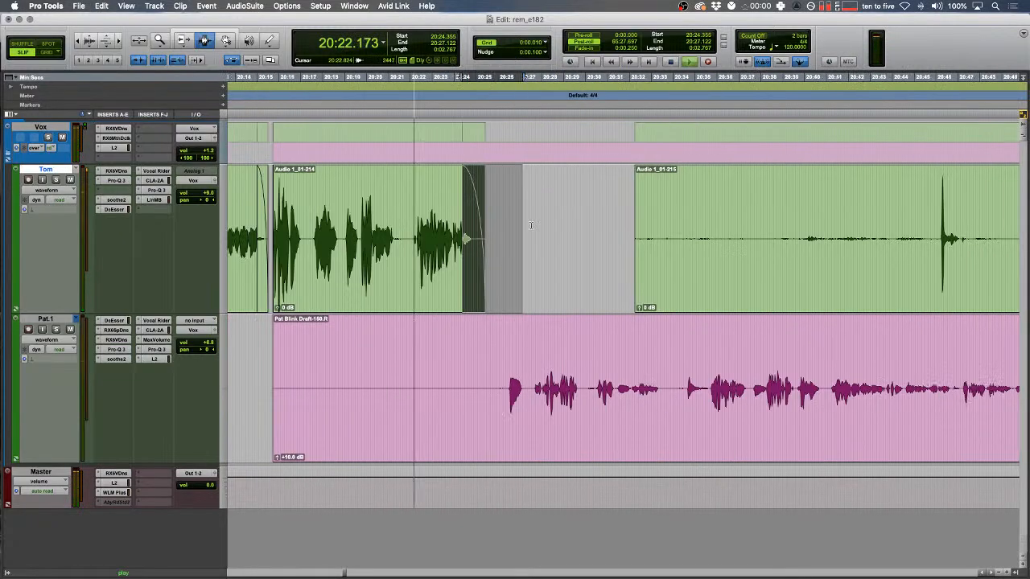
pyautogui.moveTo(631, 230); pyautogui.dragTo(941, 229)
pyautogui.press('Delete')
pyautogui.hscroll(5, 670, 227)
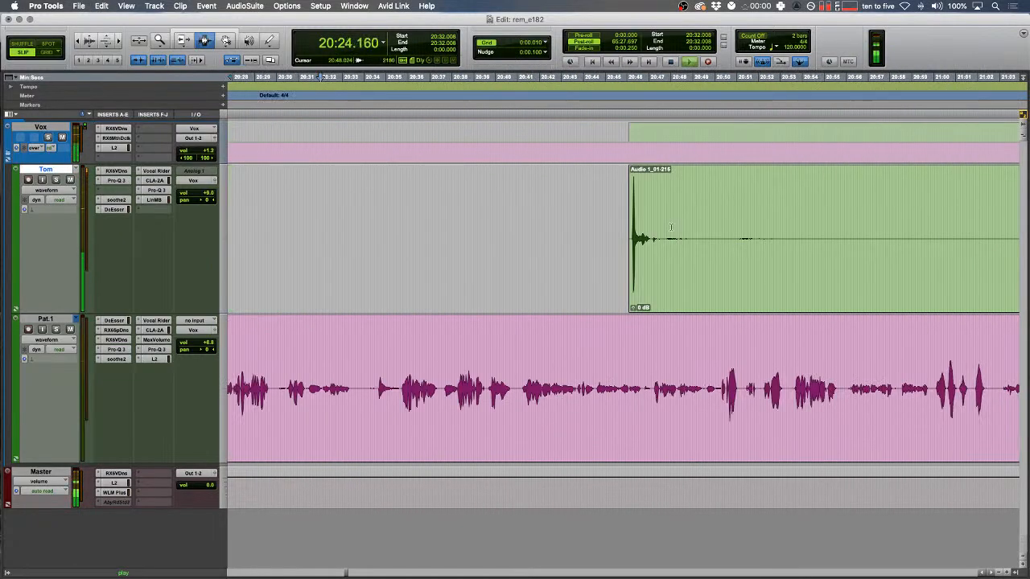
# - Delete the range after the spike and trim clip Audio 1_01-217 to the edit point
pyautogui.moveTo(652, 241); pyautogui.dragTo(876, 248)
pyautogui.press('Delete')
pyautogui.hscroll(5, 760, 255)
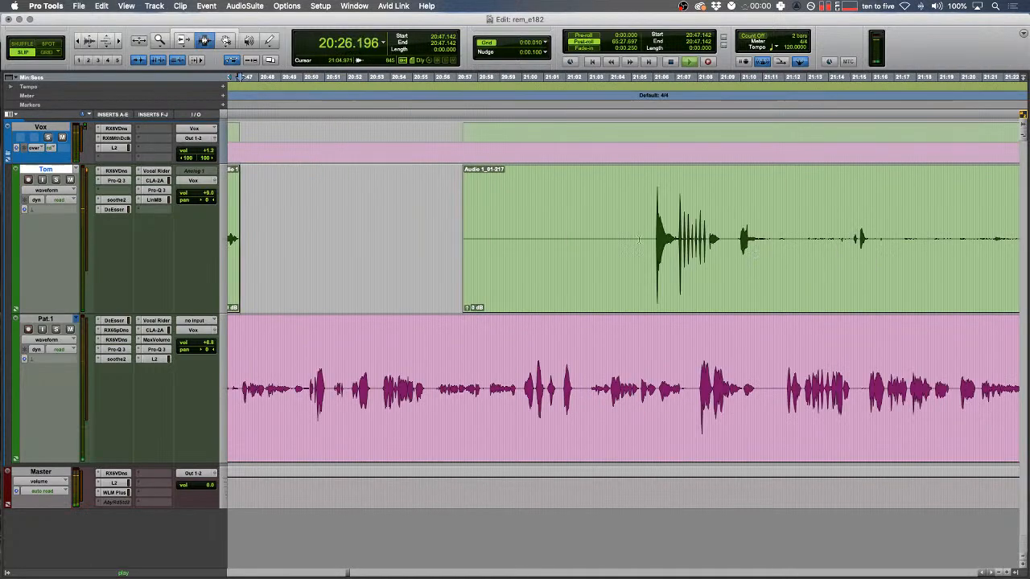
pyautogui.press('a')
pyautogui.hscroll(-8, 652, 237)
pyautogui.press('r')
# - Delete the start of Pat.1's clip
pyautogui.moveTo(658, 238); pyautogui.dragTo(779, 241)
pyautogui.moveTo(436, 350); pyautogui.dragTo(451, 351)
pyautogui.press('t')
pyautogui.press('t')
pyautogui.moveTo(444, 404); pyautogui.dragTo(896, 354)
pyautogui.press('Delete')
pyautogui.press('r')
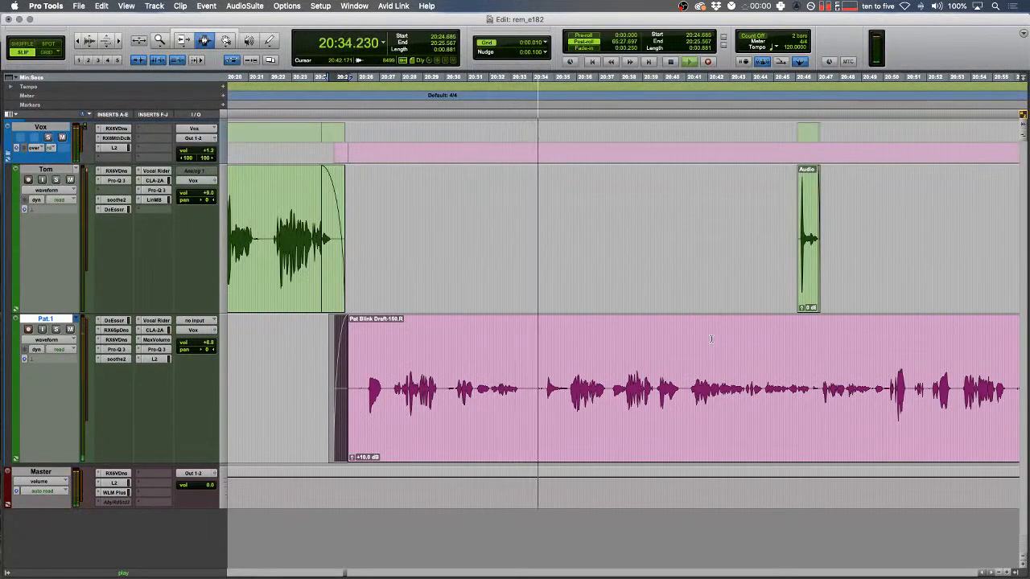
# - Shuffle-delete the noise from 20:35.730 to 20:36.195 and audition from 20:34.071
pyautogui.moveTo(581, 387); pyautogui.dragTo(621, 383)
pyautogui.press('t')
pyautogui.press('t')
pyautogui.press('space')
pyautogui.press('F1')
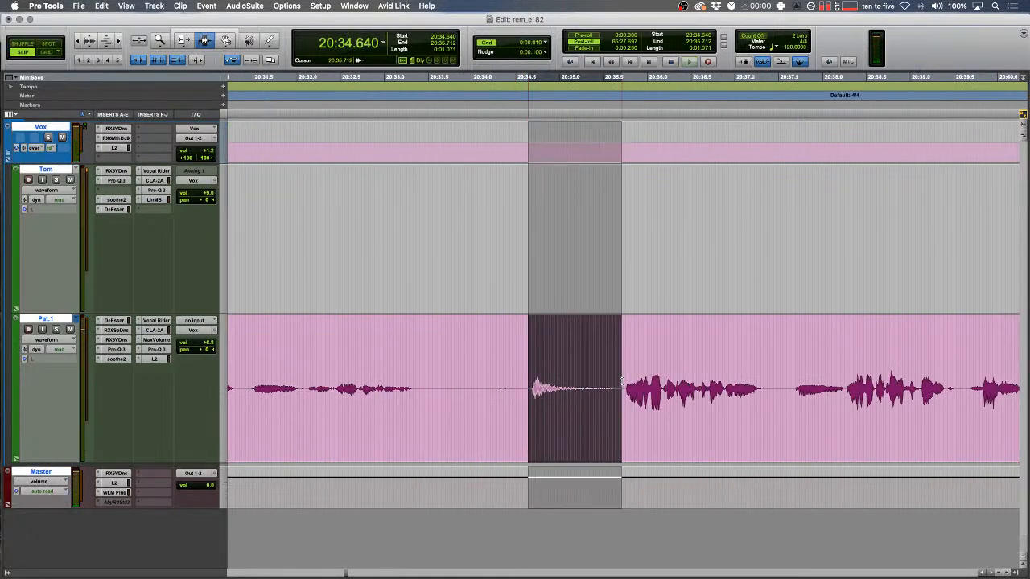
pyautogui.press('BackSpace')
pyautogui.press('F2')
pyautogui.click(478, 381)
pyautogui.press('t')
pyautogui.press('space')
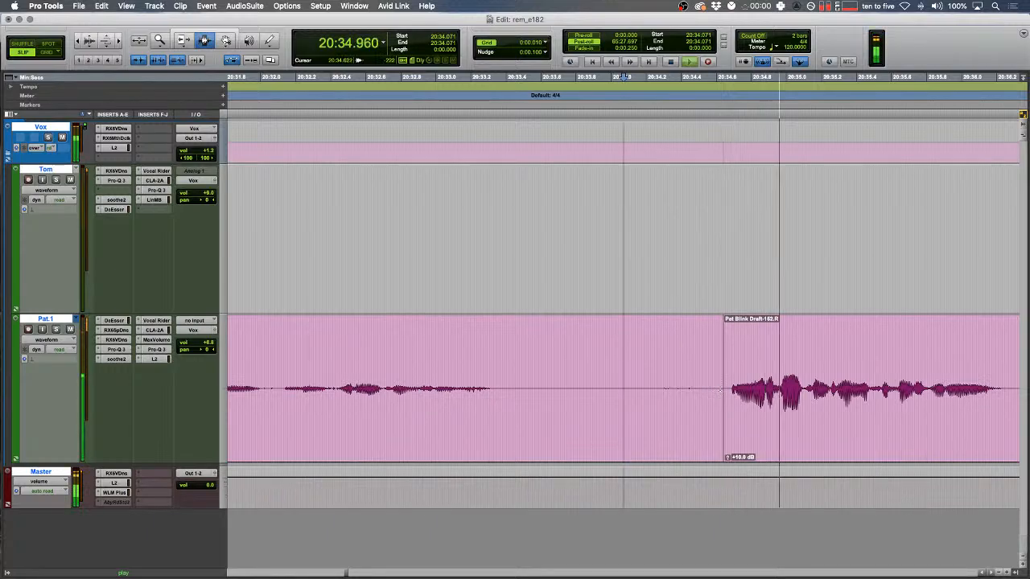
pyautogui.press('space')
pyautogui.press('space')
pyautogui.press('r')
pyautogui.press('r')
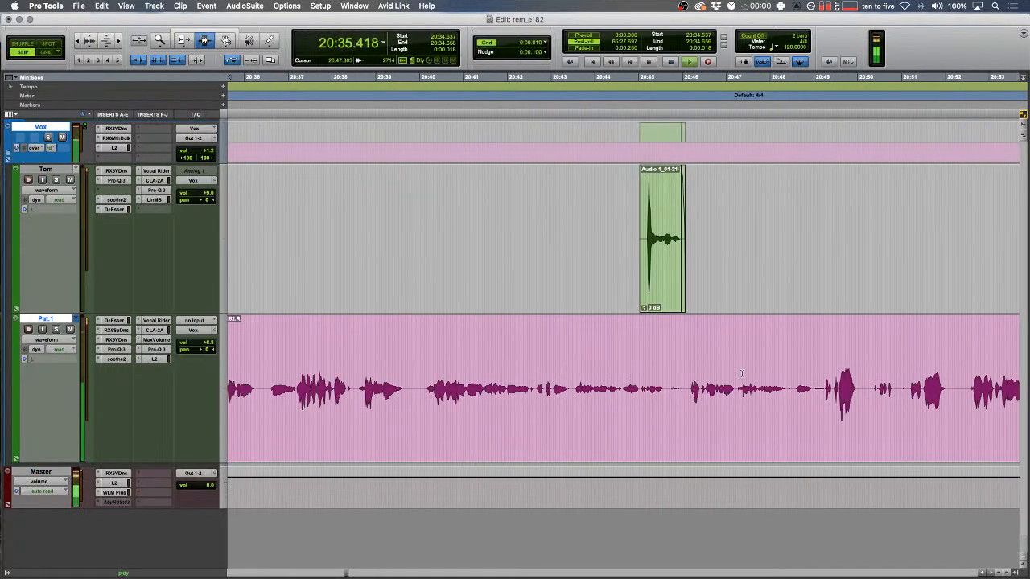
# - Delete two unwanted ranges on Tom's track and select a Pat.1 clip for removal
pyautogui.moveTo(777, 241); pyautogui.dragTo(949, 253)
pyautogui.press('BackSpace')
pyautogui.press('BackSpace')
pyautogui.moveTo(605, 249); pyautogui.dragTo(988, 254)
pyautogui.doubleClick(787, 376)
pyautogui.press('BackSpace')
pyautogui.press('space')
# - Audition from 20:35.216 and leave only the voice denoiser selected among Pat.1's RX plug-ins
pyautogui.moveTo(127, 332); pyautogui.dragTo(121, 346)
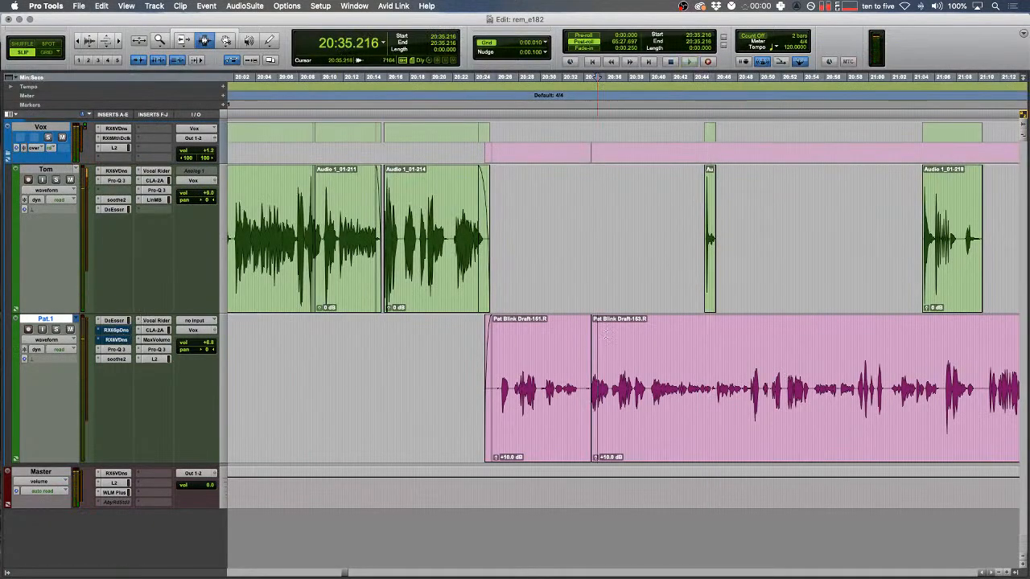
pyautogui.press('space')
pyautogui.press('t')
pyautogui.press('t')
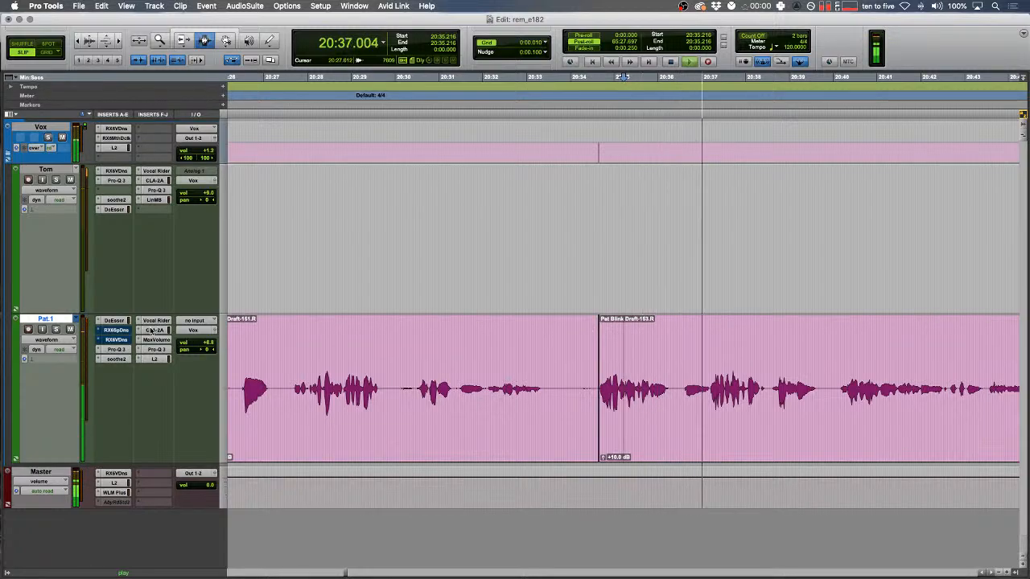
pyautogui.press('space')
pyautogui.click(117, 344)
pyautogui.press('r')
pyautogui.press('r')
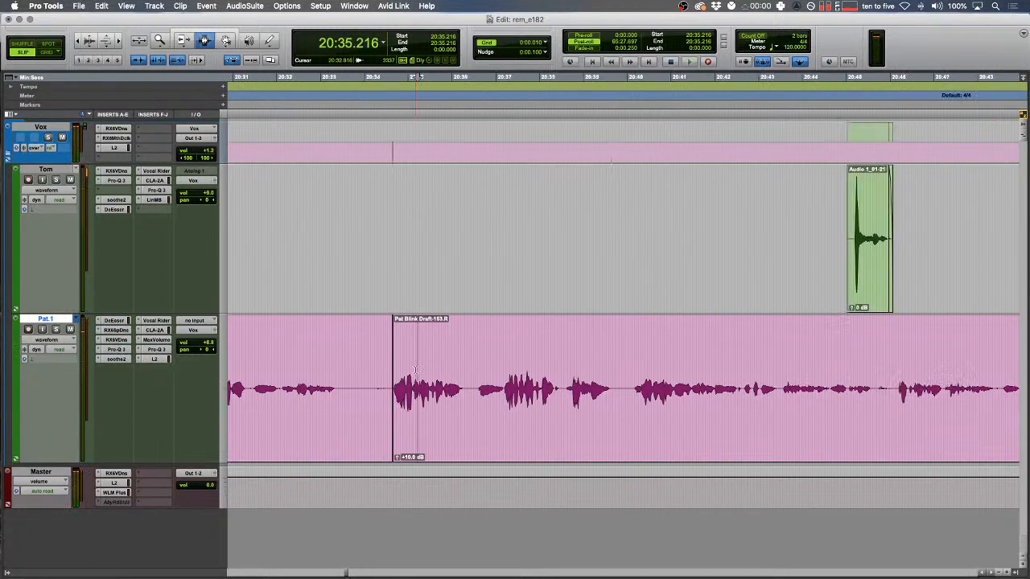
pyautogui.hscroll(4, 415, 370)
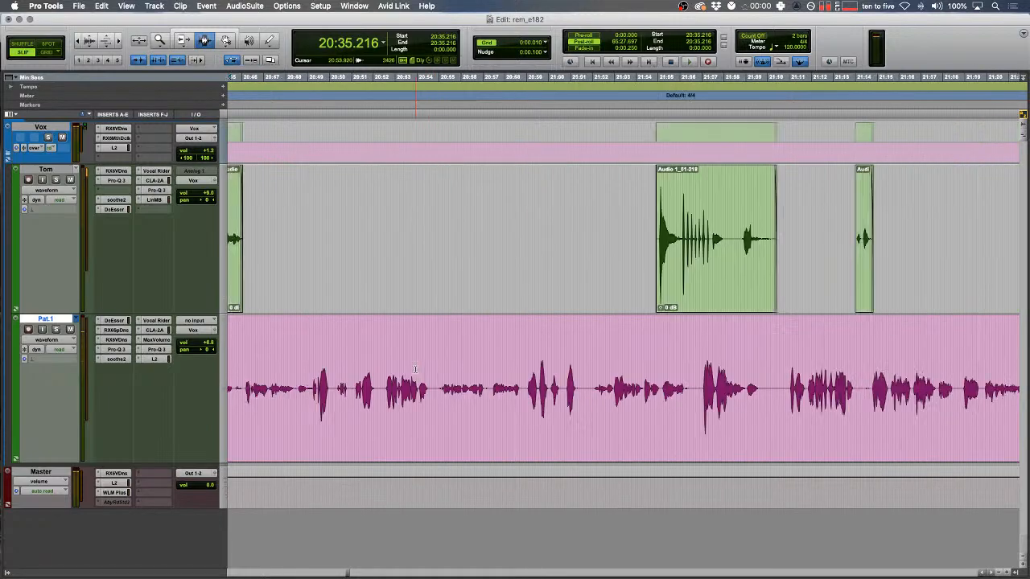
pyautogui.hscroll(-6, 416, 369)
pyautogui.hscroll(-3, 416, 368)
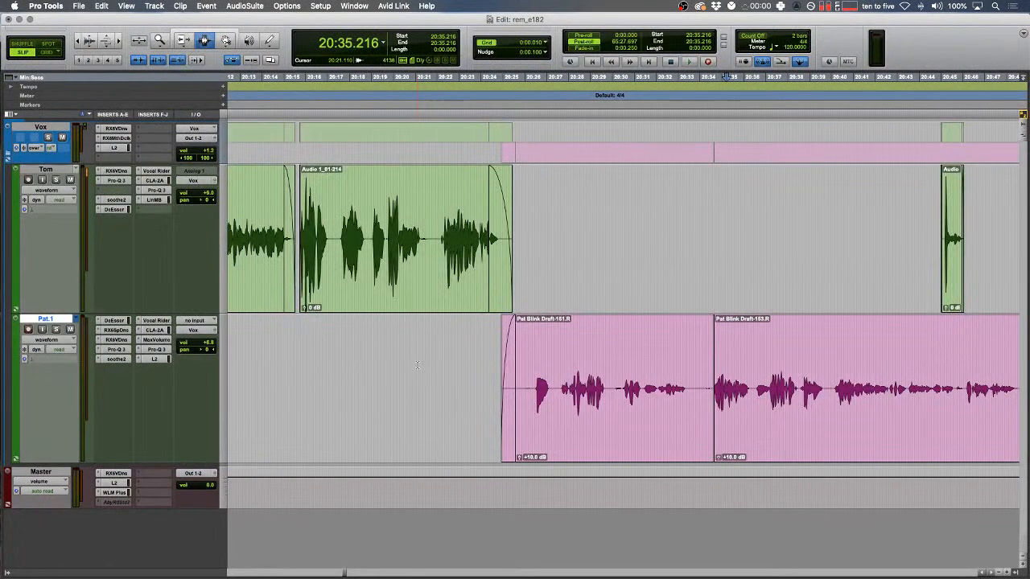
pyautogui.moveTo(518, 369); pyautogui.dragTo(294, 371)
pyautogui.press('F7')
pyautogui.click(325, 369)
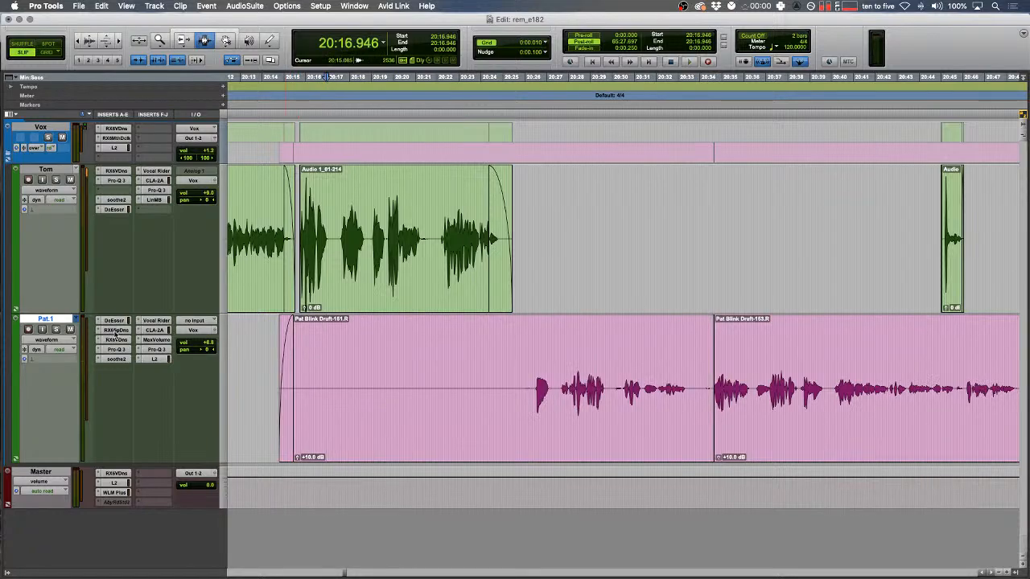
pyautogui.click(115, 331)
# - Solo Pat's track and have Spectral De-noise learn the noise from a quiet stretch
pyautogui.moveTo(338, 393); pyautogui.dragTo(456, 390)
pyautogui.hotkey('shift', 's')
pyautogui.press('space')
pyautogui.click(275, 145)
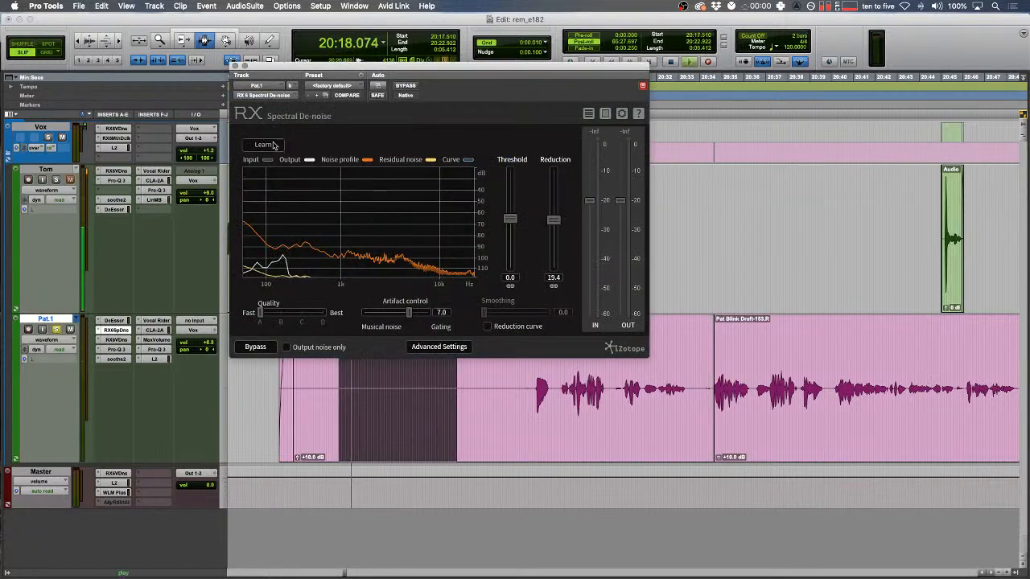
pyautogui.click(274, 145)
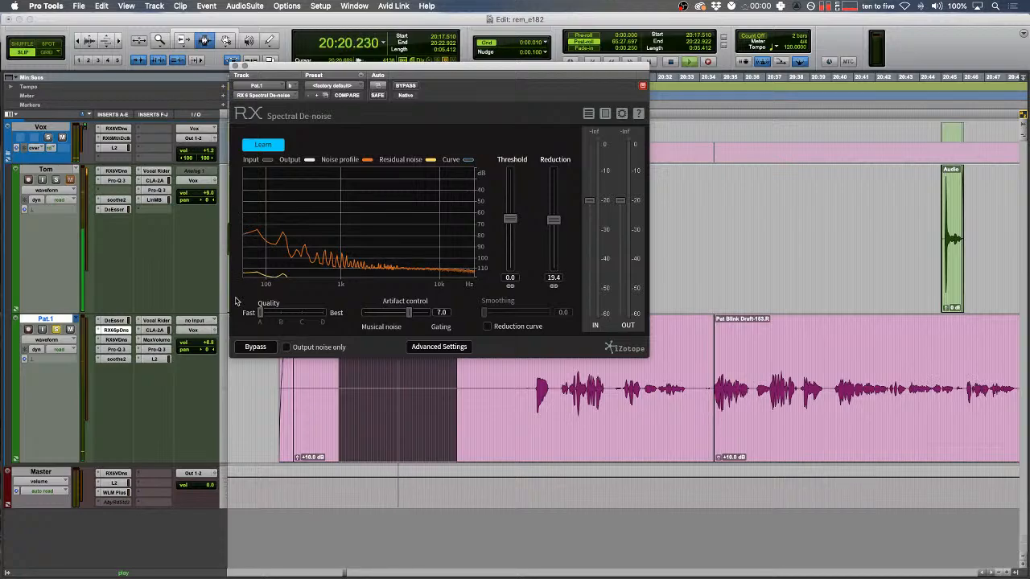
pyautogui.click(264, 145)
pyautogui.press('space')
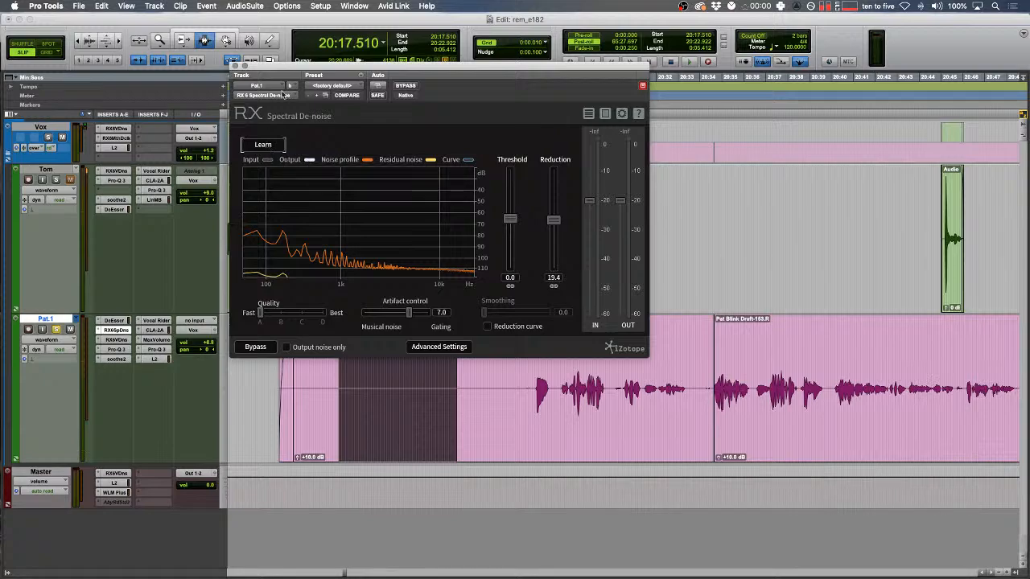
# - Preview the noise reduction, then trim Draft-151's silent start to around 20:23.6
pyautogui.moveTo(302, 74); pyautogui.dragTo(456, 78)
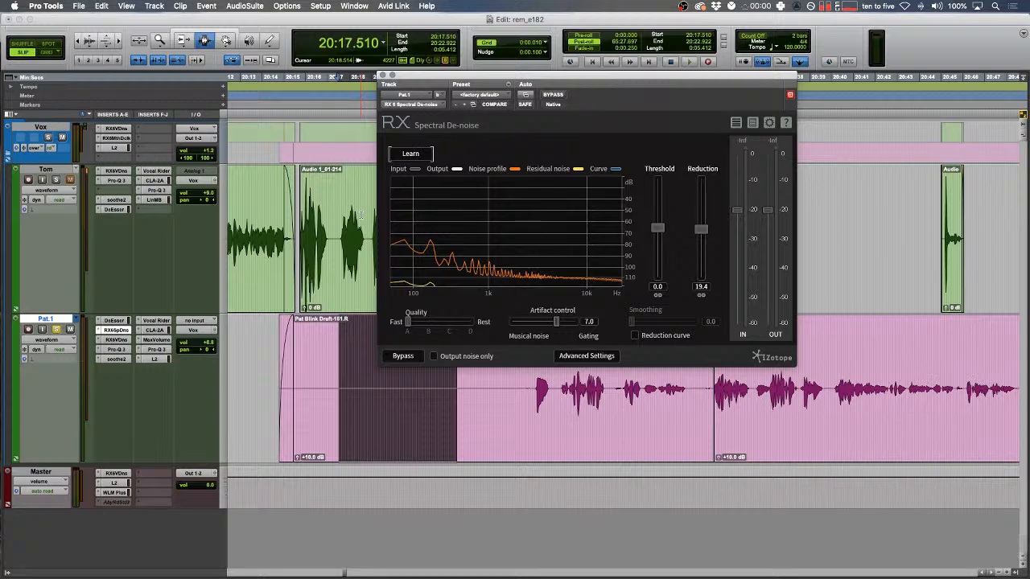
pyautogui.press('space')
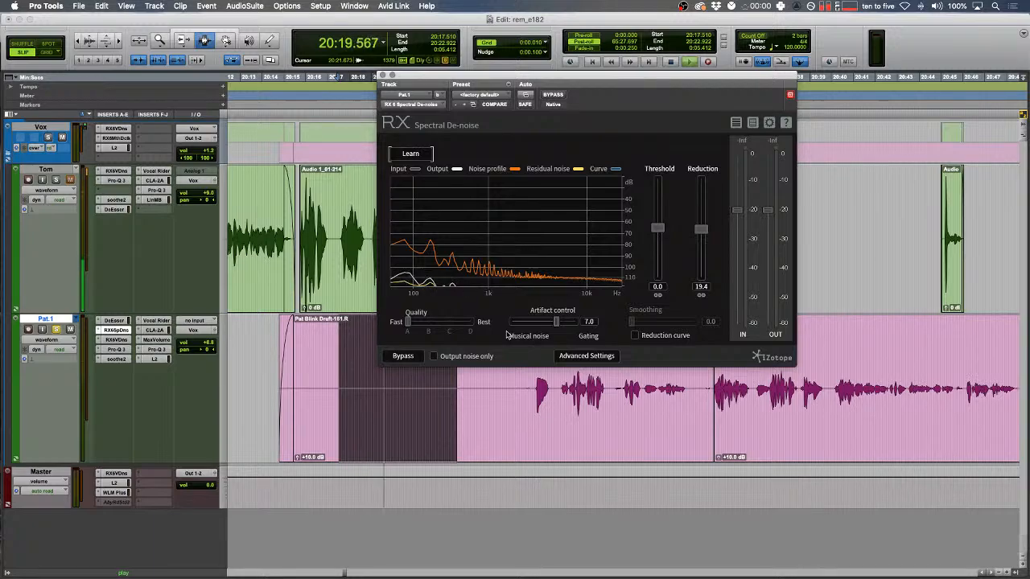
pyautogui.press('space')
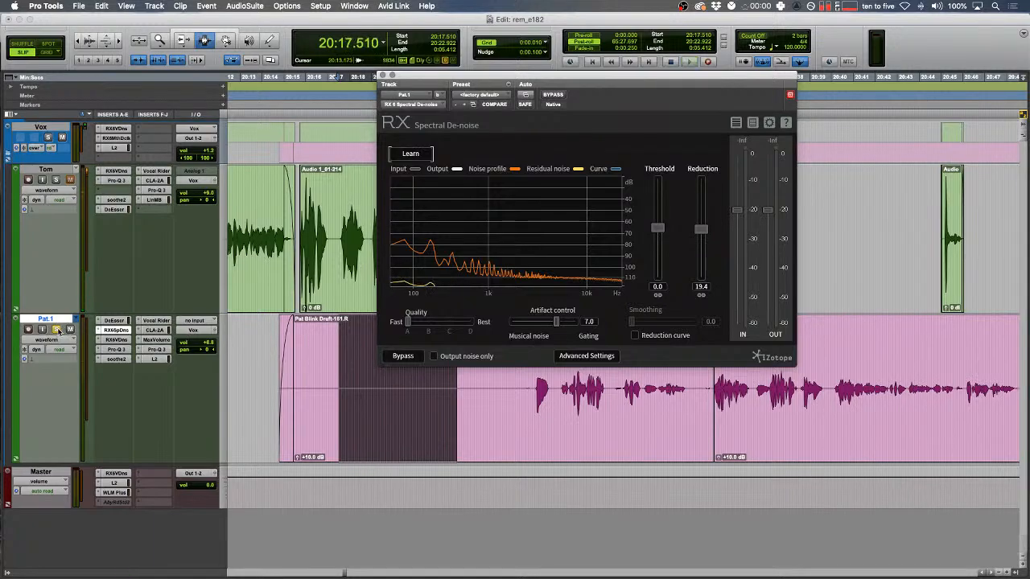
pyautogui.click(381, 83)
pyautogui.moveTo(292, 340); pyautogui.dragTo(482, 342)
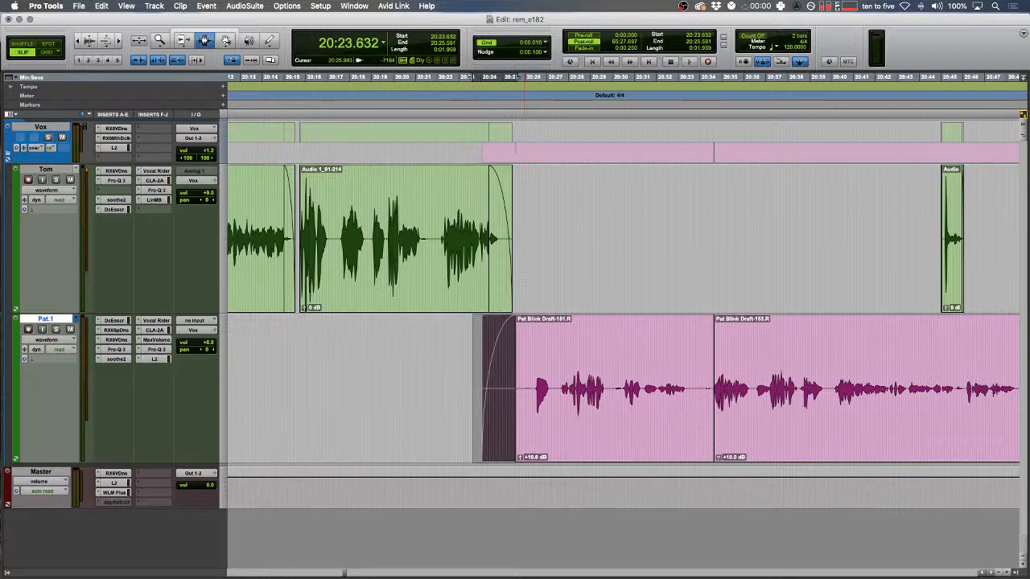
# - Cut the first silent gap out of Tom's track
pyautogui.press('r')
pyautogui.hscroll(10, 523, 286)
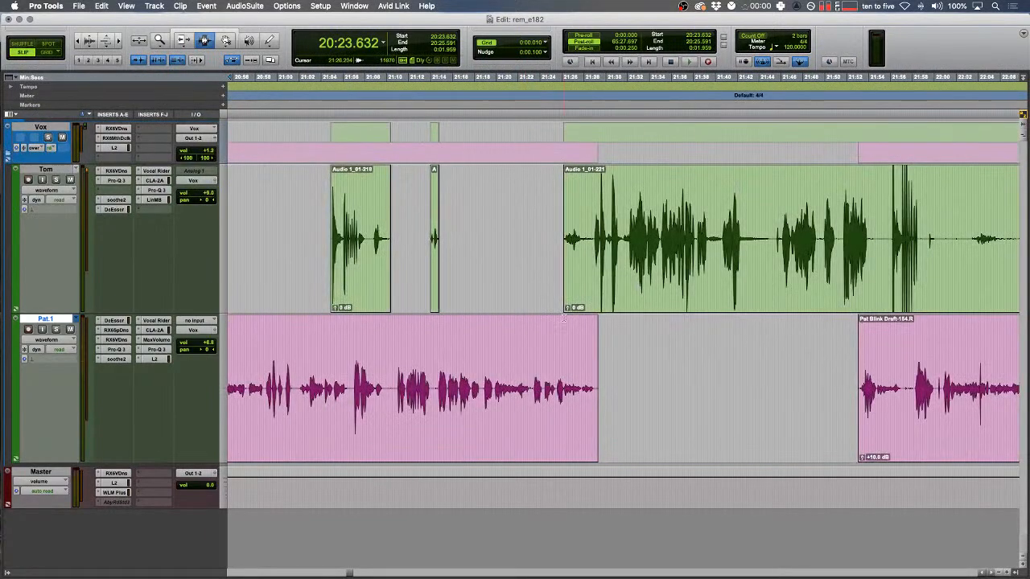
pyautogui.hscroll(6, 563, 317)
pyautogui.moveTo(609, 254); pyautogui.dragTo(821, 258)
pyautogui.press('super+x')
# - Cut the next two silent gaps from Tom's track
pyautogui.press('super+x')
pyautogui.hscroll(4, 657, 218)
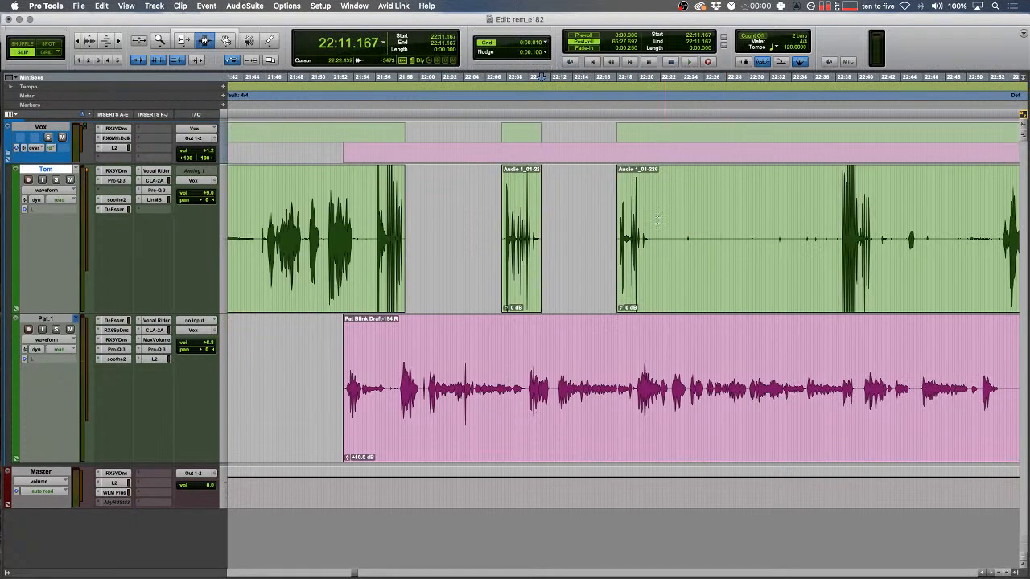
pyautogui.moveTo(642, 237); pyautogui.dragTo(895, 239)
pyautogui.press('super+x')
pyautogui.hscroll(2, 780, 255)
# - Cut further silent stretches from Pat's and Tom's tracks
pyautogui.press('super+x')
pyautogui.hscroll(6, 738, 225)
pyautogui.moveTo(596, 391); pyautogui.dragTo(840, 395)
pyautogui.press('super+x')
# - Cut the extended silent stretch from Pat's track and set an edit point there
pyautogui.press('super+x')
pyautogui.hscroll(6, 690, 277)
pyautogui.moveTo(682, 239); pyautogui.dragTo(874, 263)
pyautogui.press('super+x')
pyautogui.press('super+x')
pyautogui.hscroll(4, 805, 250)
pyautogui.moveTo(669, 394); pyautogui.dragTo(821, 403)
pyautogui.press('super+x')
pyautogui.hscroll(6, 805, 402)
pyautogui.press('r')
pyautogui.hscroll(5, 729, 403)
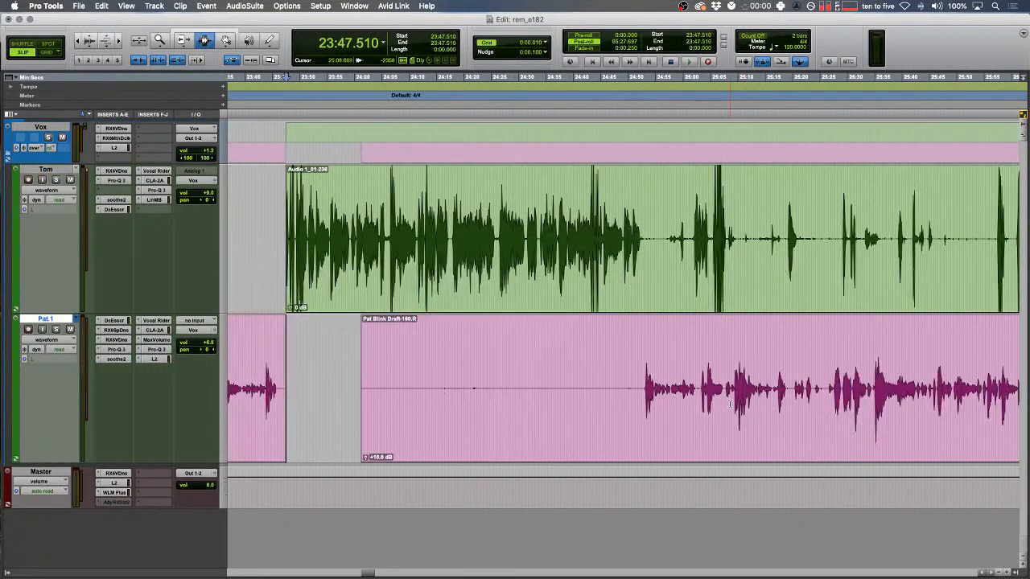
pyautogui.click(642, 389)
# - Zoom in to inspect a short Tom stretch, then clear the selection
pyautogui.press('r')
pyautogui.press('r')
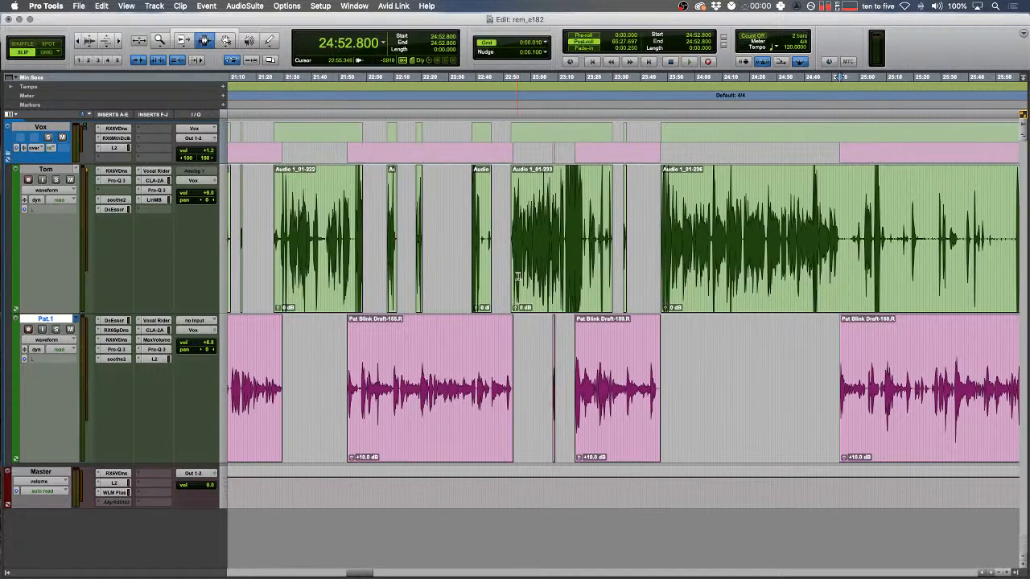
pyautogui.moveTo(458, 259); pyautogui.dragTo(498, 241)
pyautogui.press('t')
pyautogui.press('t')
pyautogui.hscroll(-5, 497, 241)
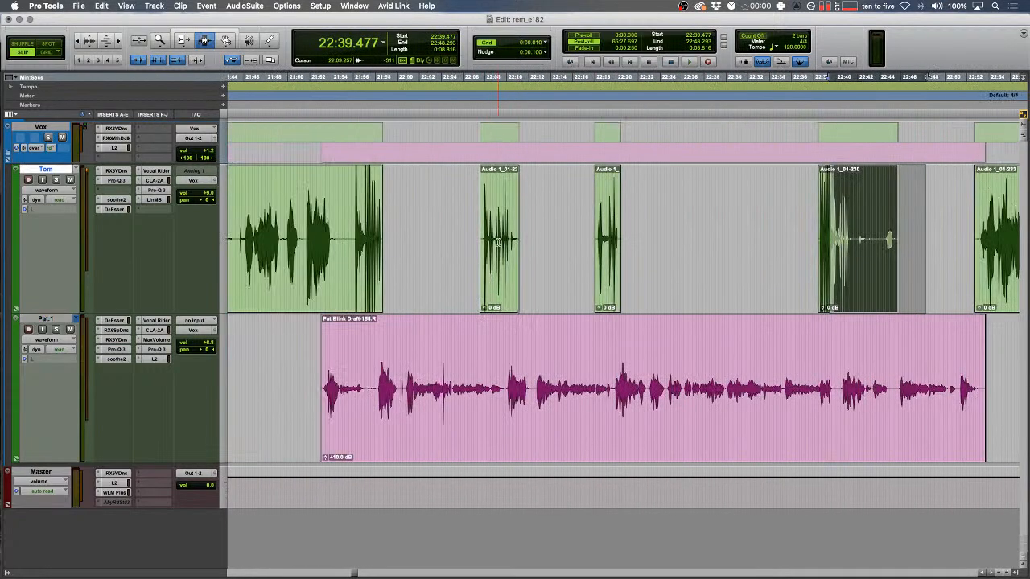
pyautogui.press('r')
pyautogui.hscroll(-5, 497, 241)
pyautogui.click(587, 276)
# - Delete the silent stretch on Tom's track near 22:43
pyautogui.hscroll(5, 587, 276)
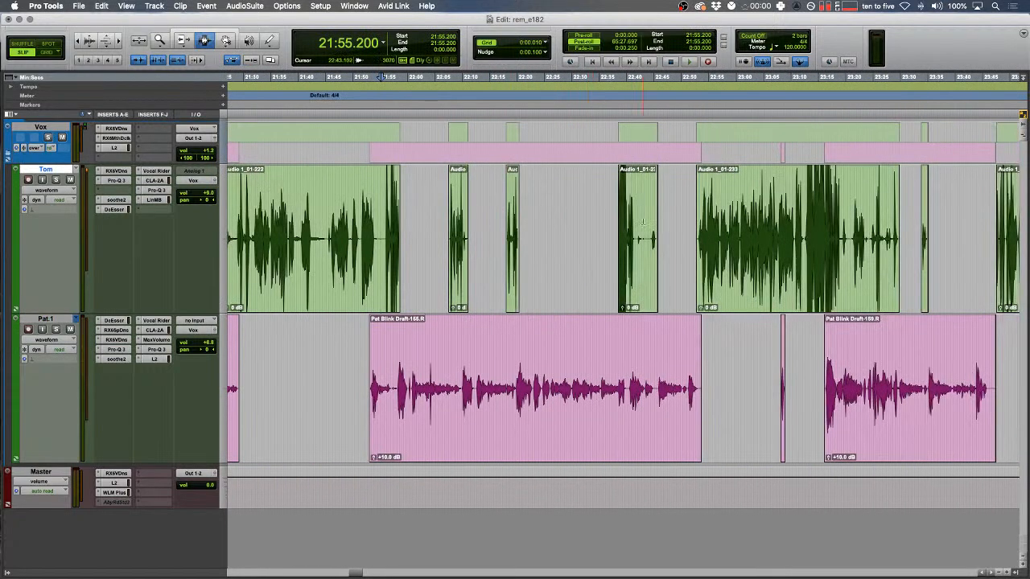
pyautogui.click(645, 225)
pyautogui.press('t')
pyautogui.press('t')
pyautogui.press('t')
pyautogui.moveTo(554, 241); pyautogui.dragTo(685, 246)
pyautogui.press('BackSpace')
pyautogui.press('r')
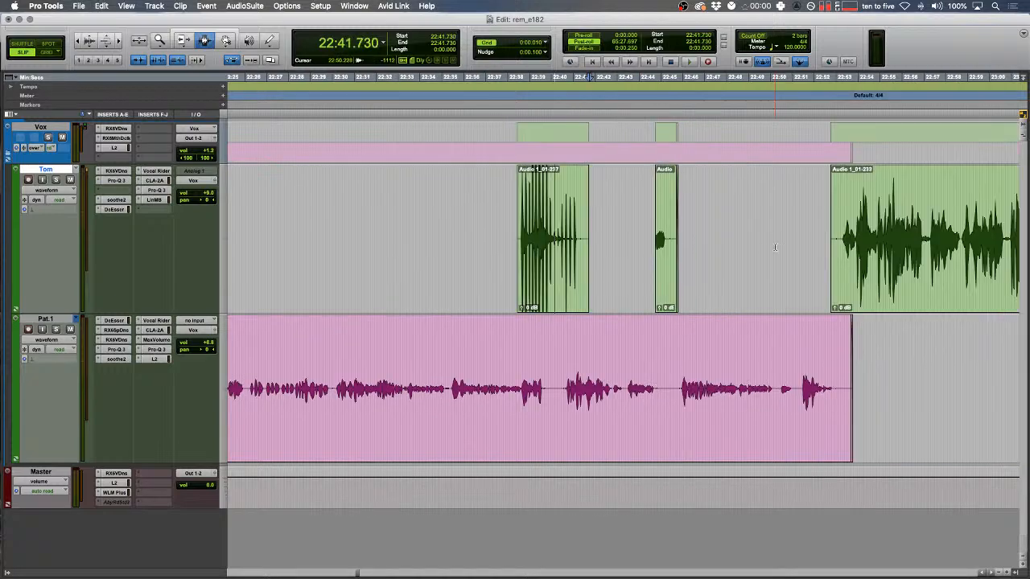
# - Zoom out over the edited section and select Pat's Draft-153 clip
pyautogui.moveTo(774, 246); pyautogui.dragTo(466, 221)
pyautogui.hscroll(-5, 455, 219)
pyautogui.press('r')
pyautogui.press('r')
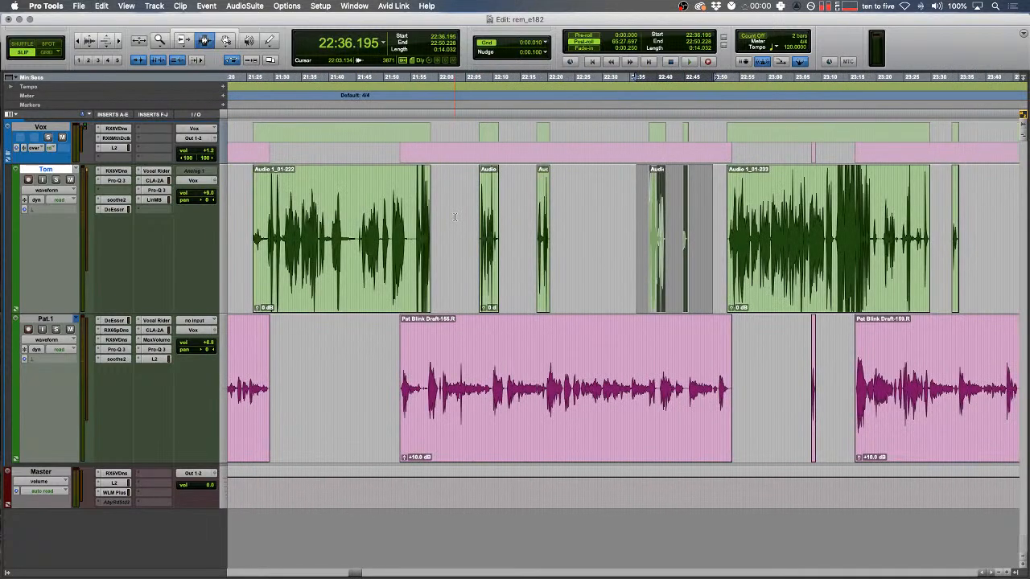
pyautogui.hscroll(-5, 454, 217)
pyautogui.press('r')
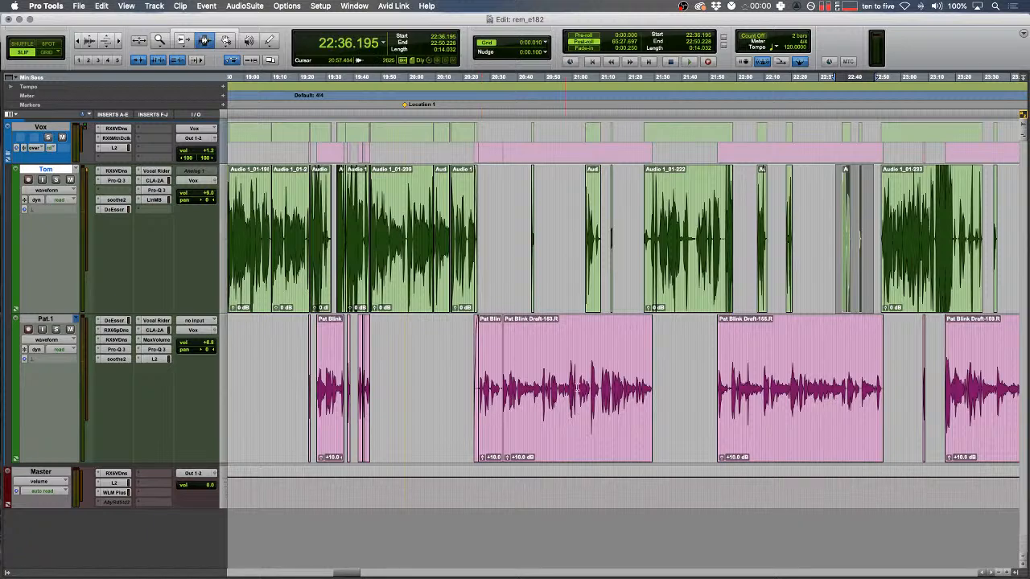
pyautogui.click(577, 389)
pyautogui.press('t')
pyautogui.press('t')
pyautogui.press('t')
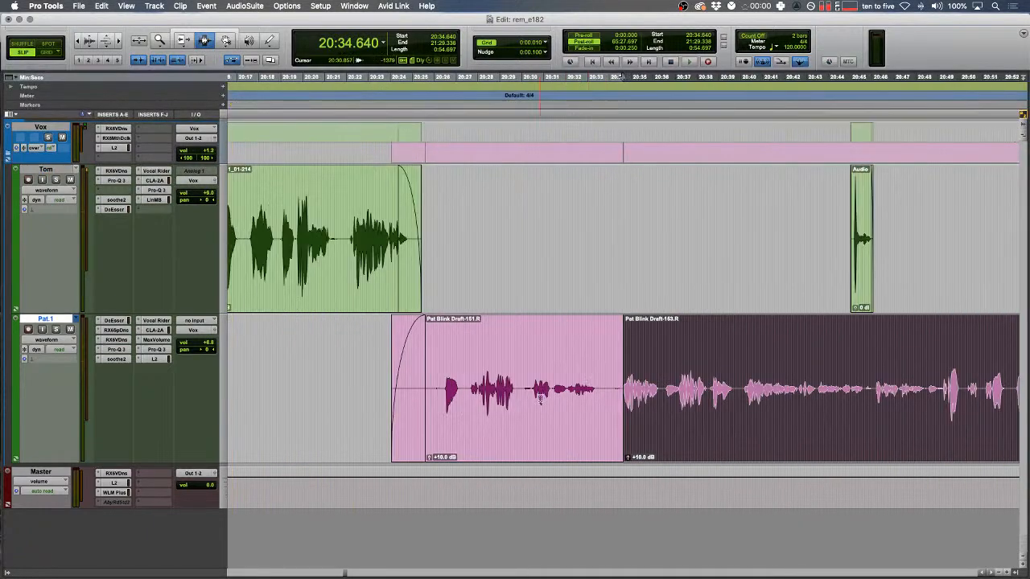
# - Select the Draft-153 clip's range across all tracks, then switch to Safari
pyautogui.doubleClick(637, 365)
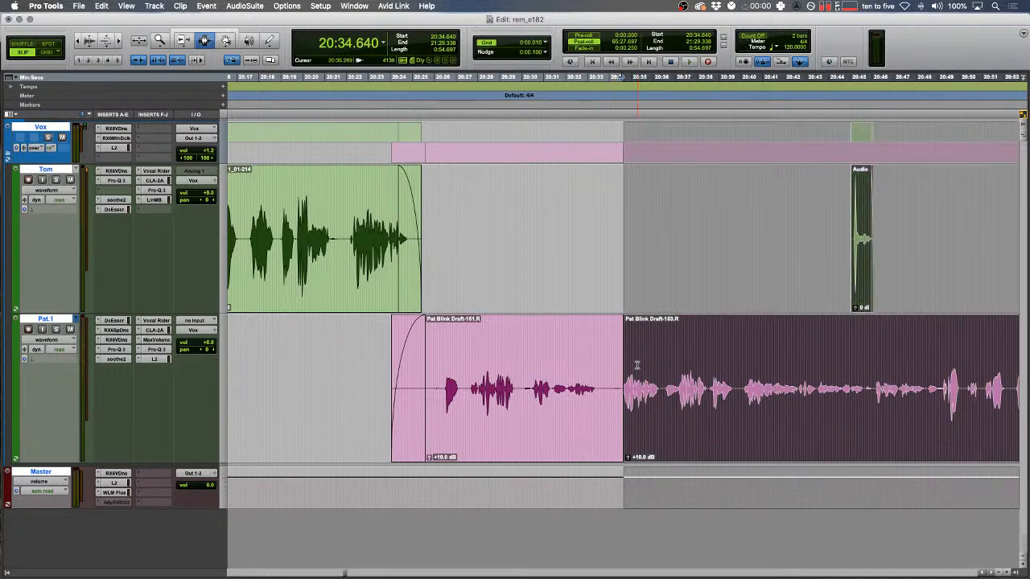
pyautogui.hscroll(5, 637, 365)
pyautogui.press('r')
pyautogui.hscroll(5, 643, 364)
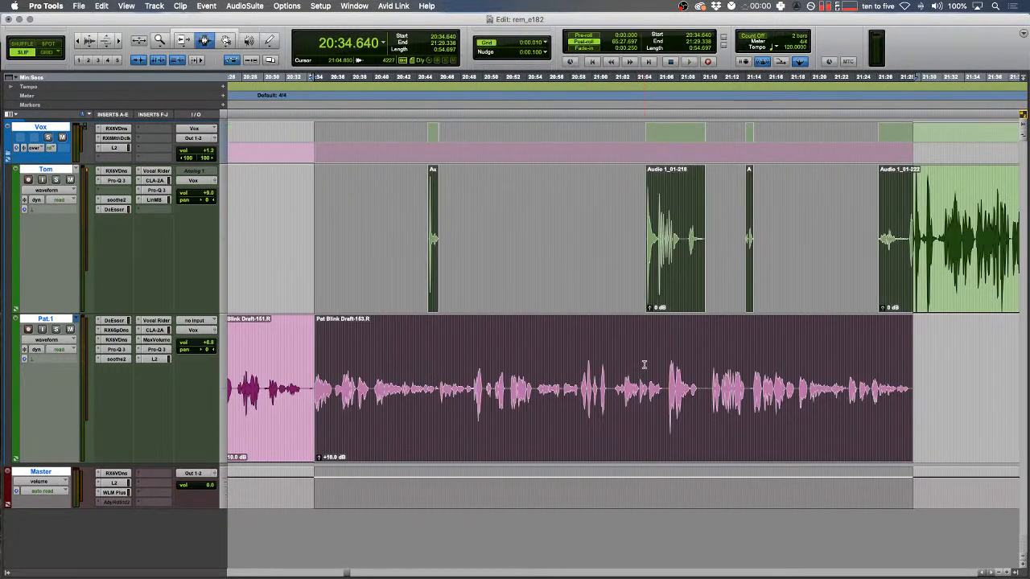
pyautogui.press('super+Tab')
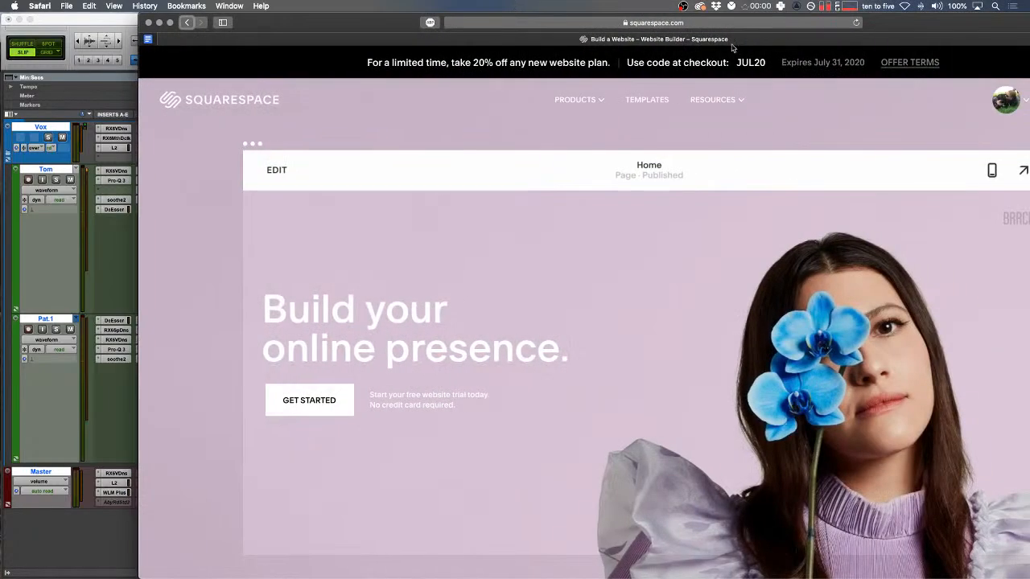
# - Go to Instagram in a new Safari tab
pyautogui.press('super+t')
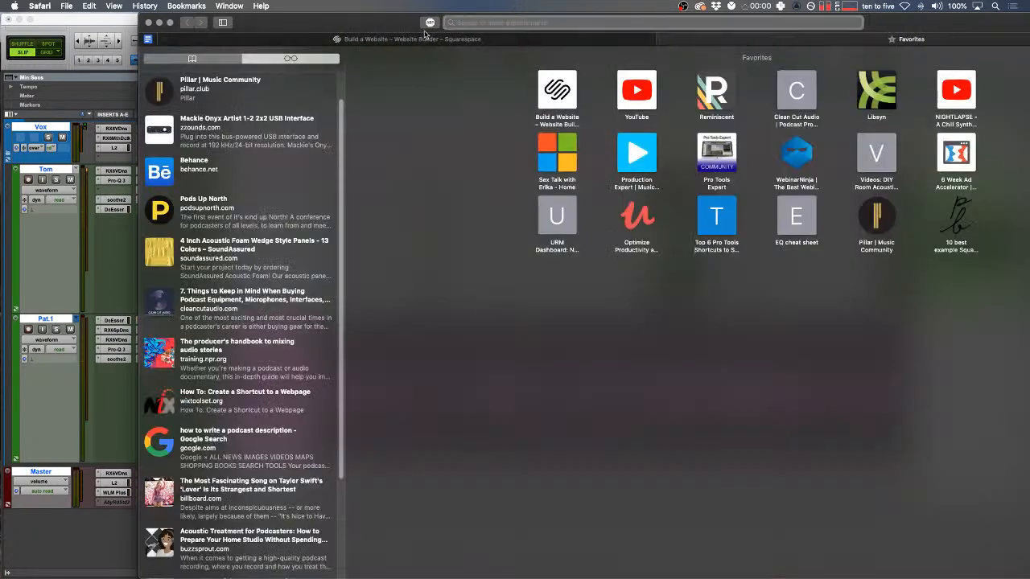
pyautogui.write('instra')
pyautogui.press('BackSpace')
pyautogui.press('BackSpace')
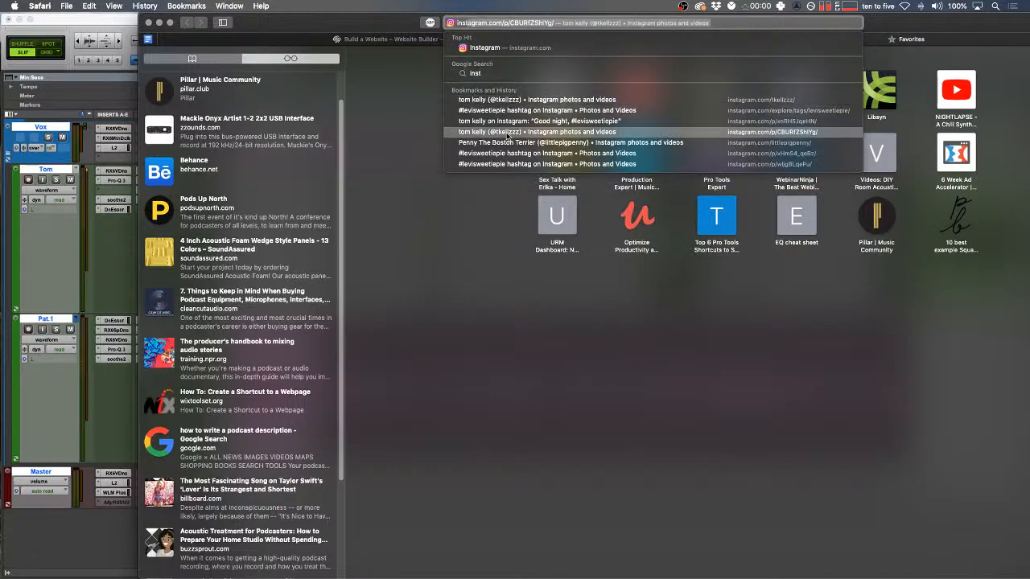
pyautogui.click(509, 49)
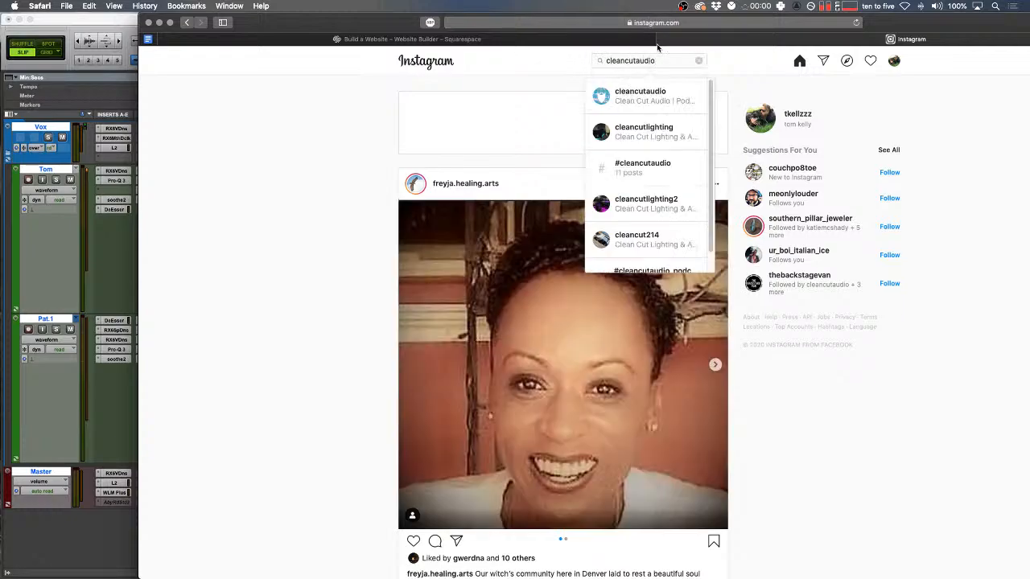
# - View the podcasting studio's spectrogram post, then close the tab and move Safari aside
pyautogui.click(641, 110)
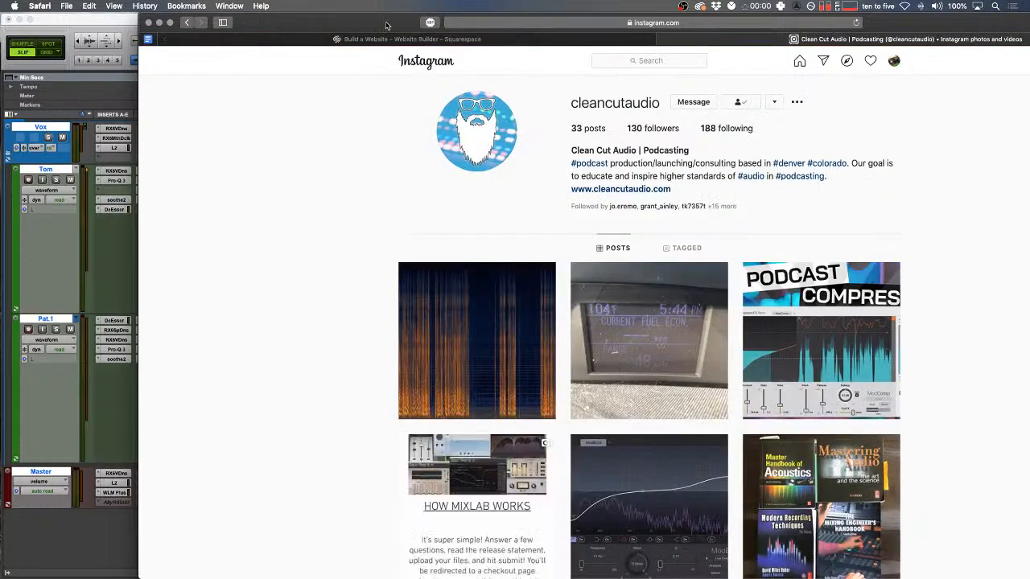
pyautogui.click(406, 345)
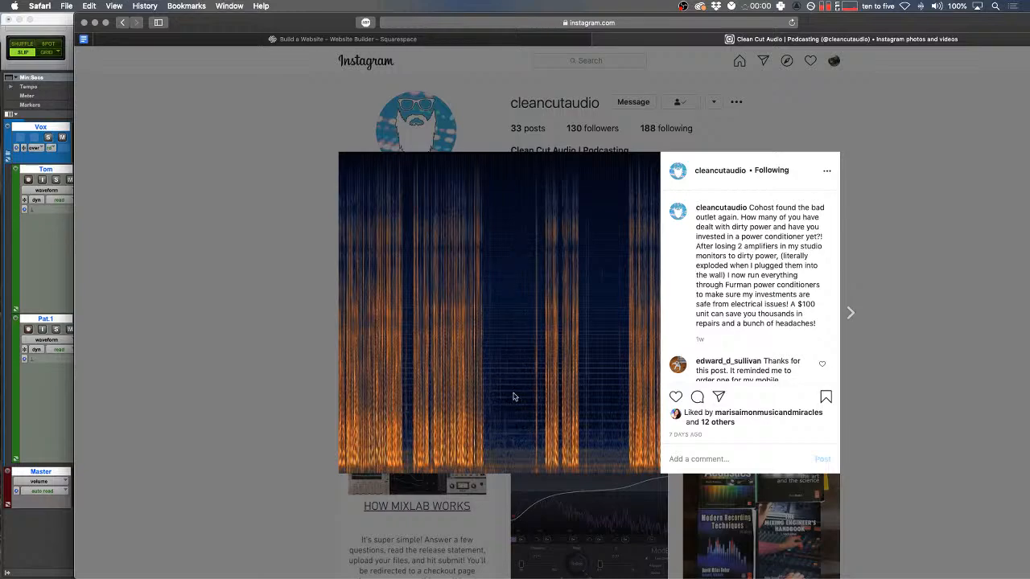
pyautogui.scroll(-5, 744, 290)
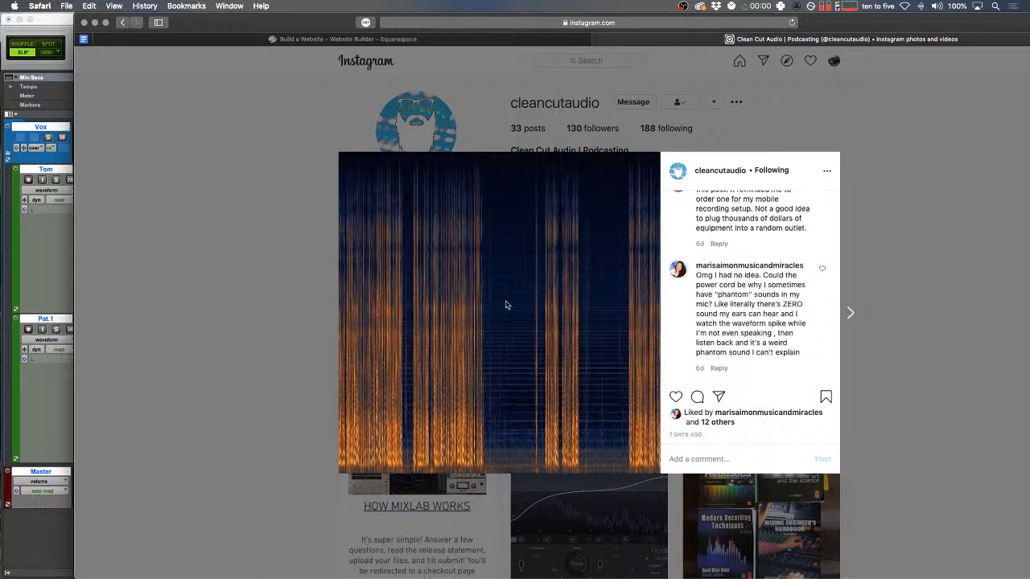
pyautogui.click(598, 39)
pyautogui.moveTo(316, 22); pyautogui.dragTo(1029, 37)
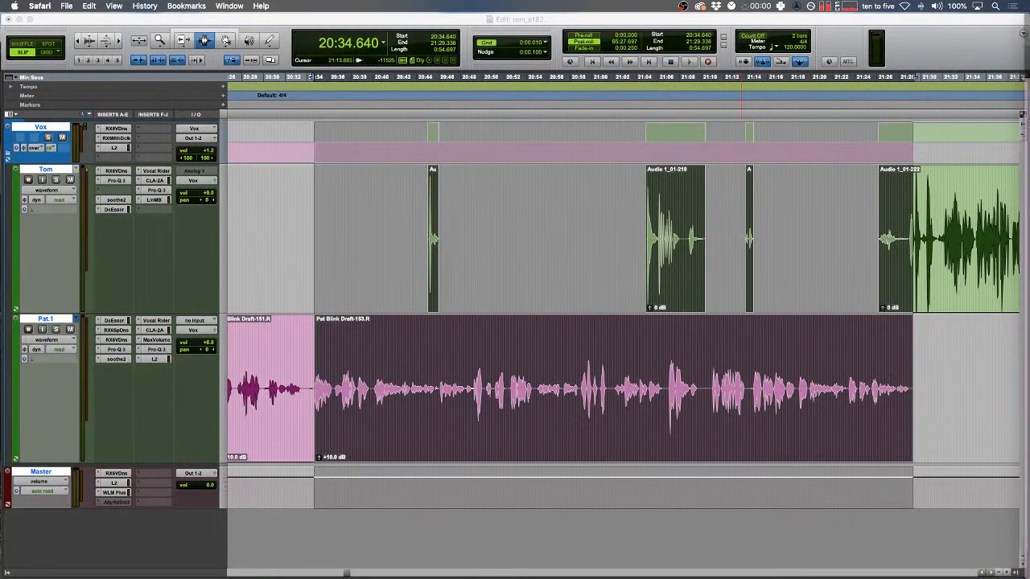
pyautogui.click(541, 267)
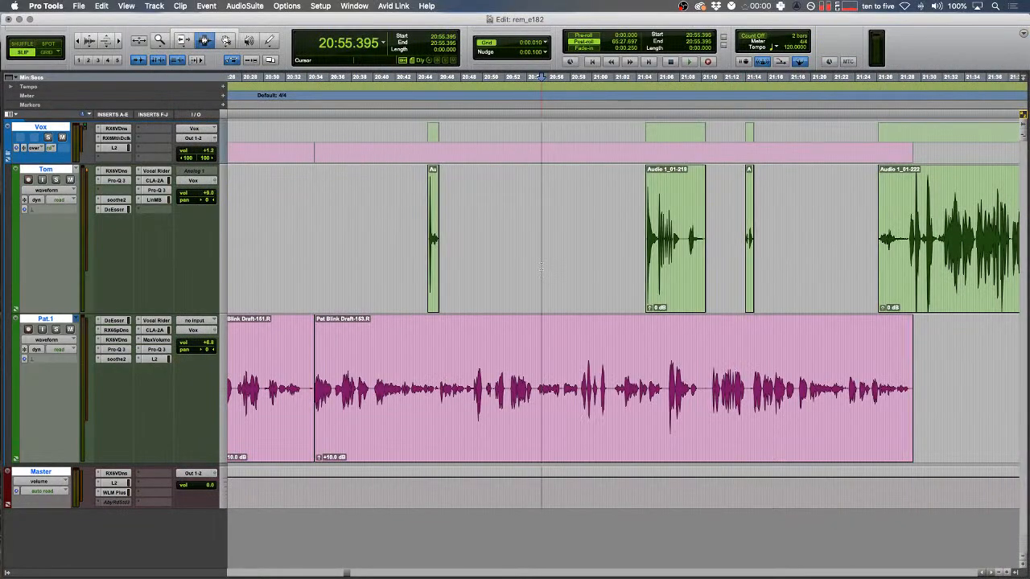
pyautogui.hscroll(2, 541, 268)
pyautogui.click(519, 324)
pyautogui.hscroll(-2, 519, 324)
pyautogui.press('r')
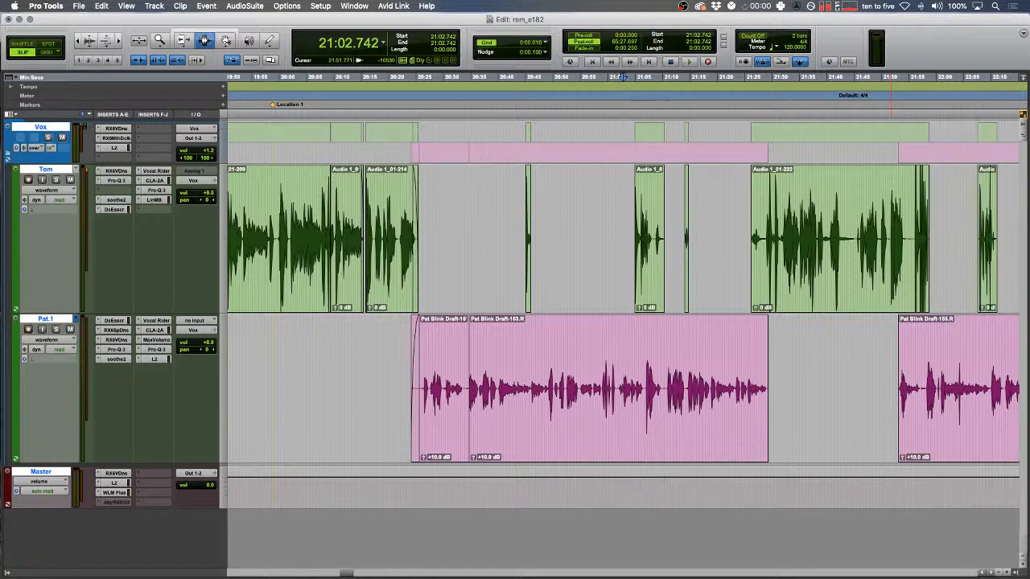
pyautogui.click(528, 342)
pyautogui.press('t')
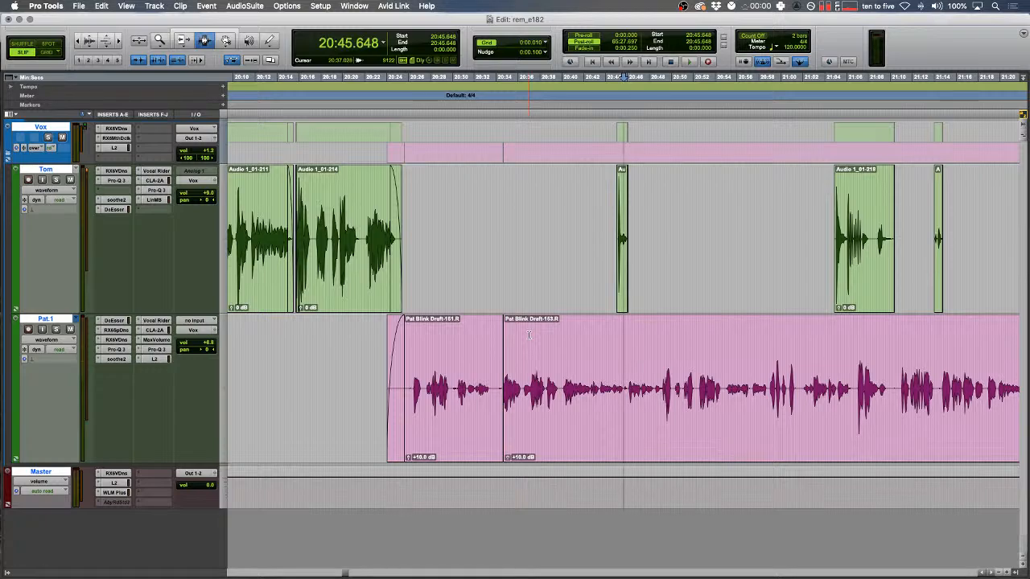
pyautogui.hscroll(5, 529, 335)
pyautogui.click(342, 403)
pyautogui.press('t')
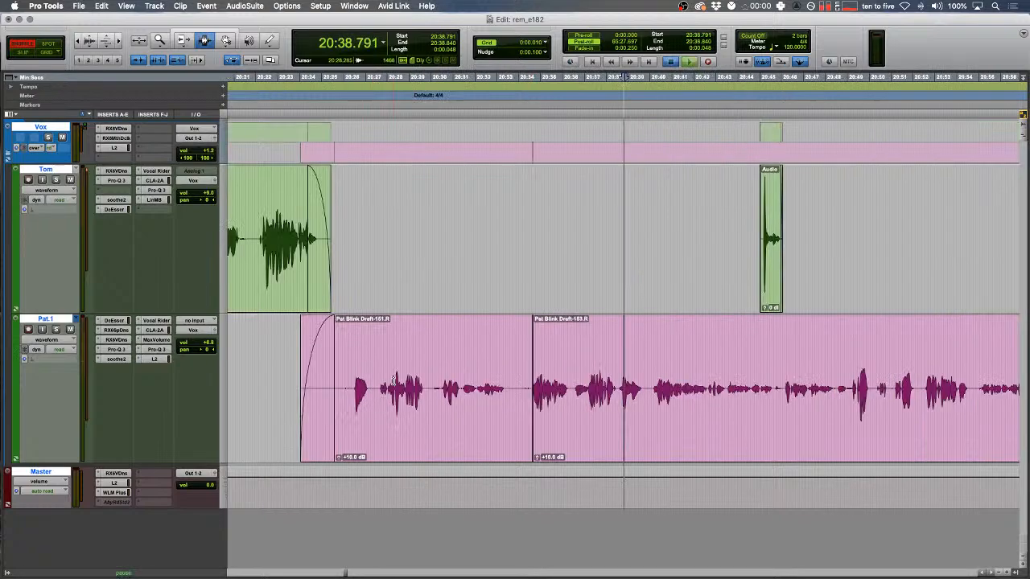
pyautogui.press('space')
pyautogui.hscroll(4, 392, 370)
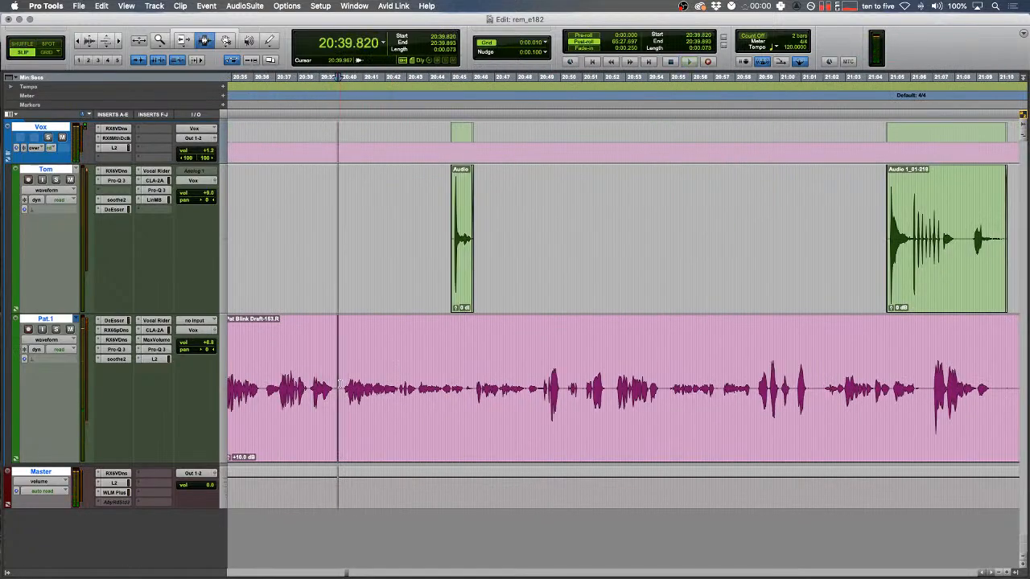
pyautogui.hotkey('ctrl', '6')
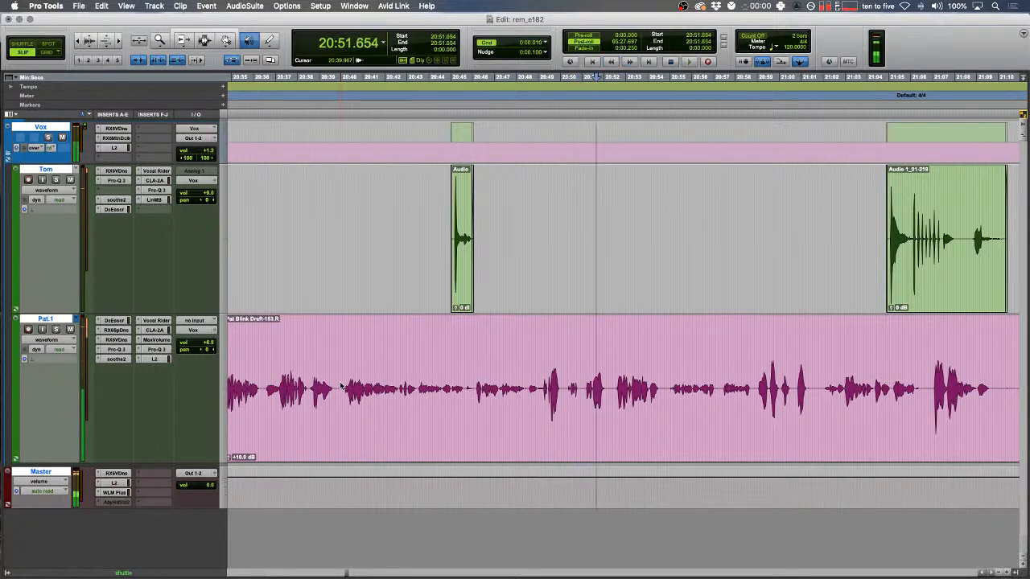
# - Zoom in on Pat.1 around 20:48.5 and enlarge the waveform height
pyautogui.click(518, 384)
pyautogui.scroll(2, 550, 376)
pyautogui.press('space')
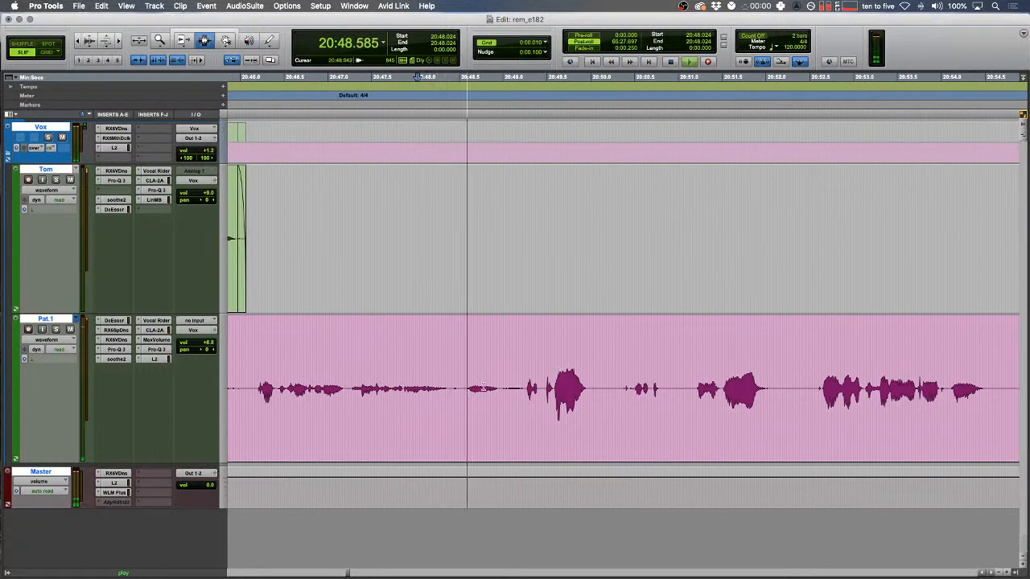
pyautogui.moveTo(463, 390); pyautogui.dragTo(465, 390)
pyautogui.press('t')
pyautogui.press('alt+super+]')
pyautogui.press('alt+super+]')
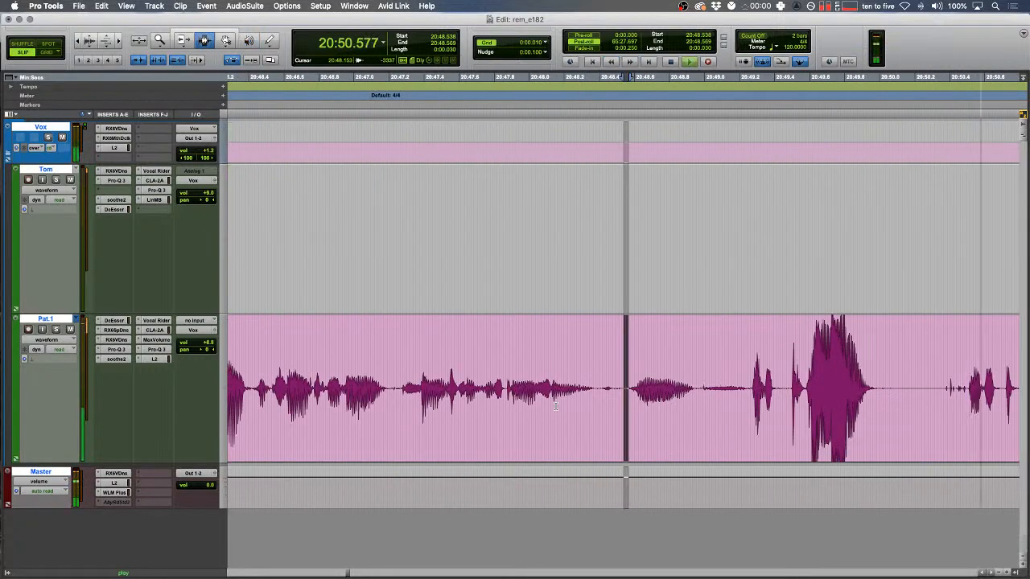
# - Cut the pause from 20:48.53 to 20:48.98 and switch to Shuffle mode
pyautogui.moveTo(700, 389); pyautogui.dragTo(622, 382)
pyautogui.press('super+x')
pyautogui.click(578, 382)
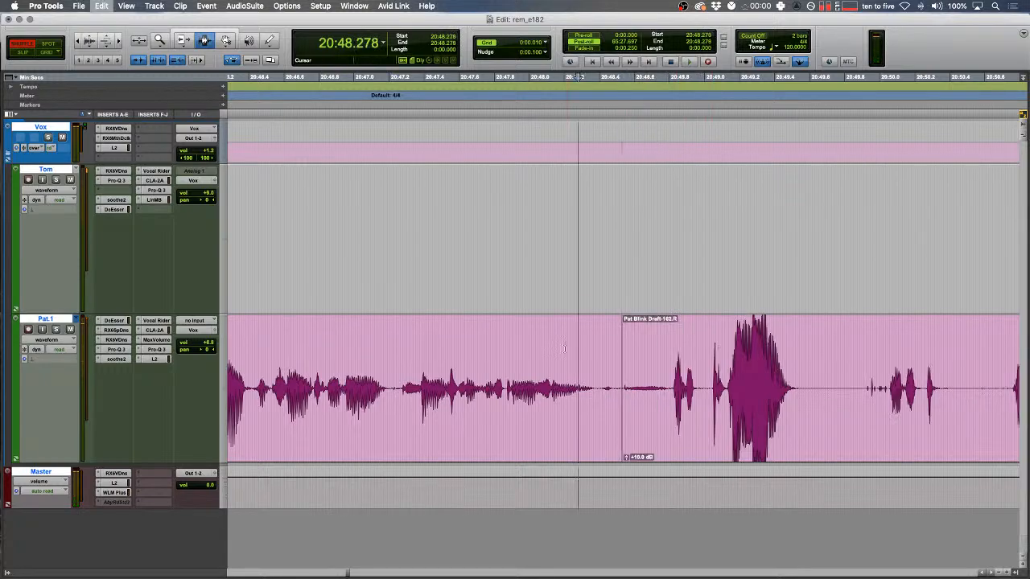
pyautogui.press('F2')
pyautogui.press('t')
pyautogui.press('space')
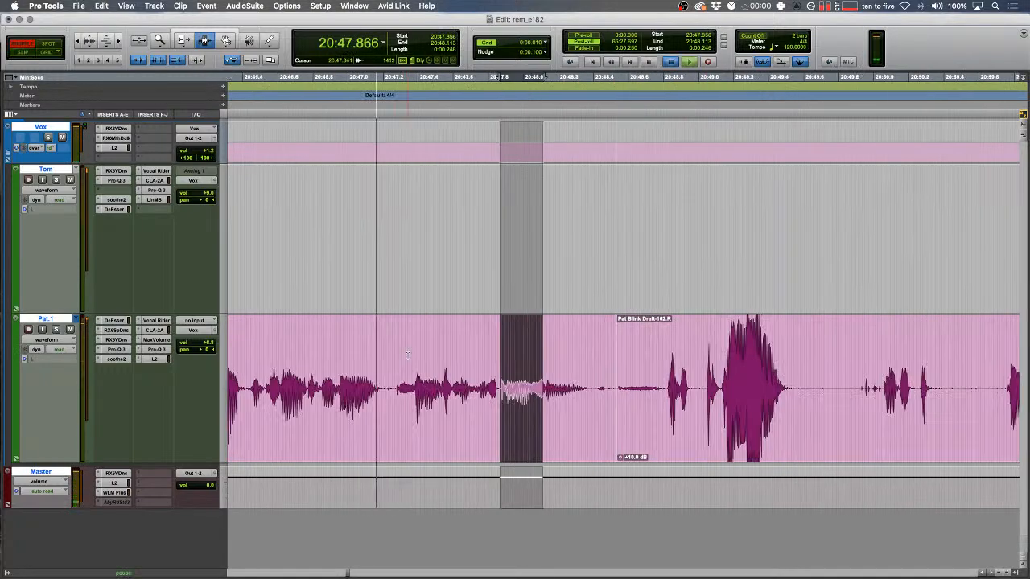
# - Cut the next pause, audition it, and undo the bad cut
pyautogui.moveTo(614, 389); pyautogui.dragTo(875, 371)
pyautogui.hscroll(3, 612, 390)
pyautogui.press('super+x')
pyautogui.moveTo(485, 338); pyautogui.dragTo(469, 333)
pyautogui.press('t')
pyautogui.press('space')
pyautogui.press('space')
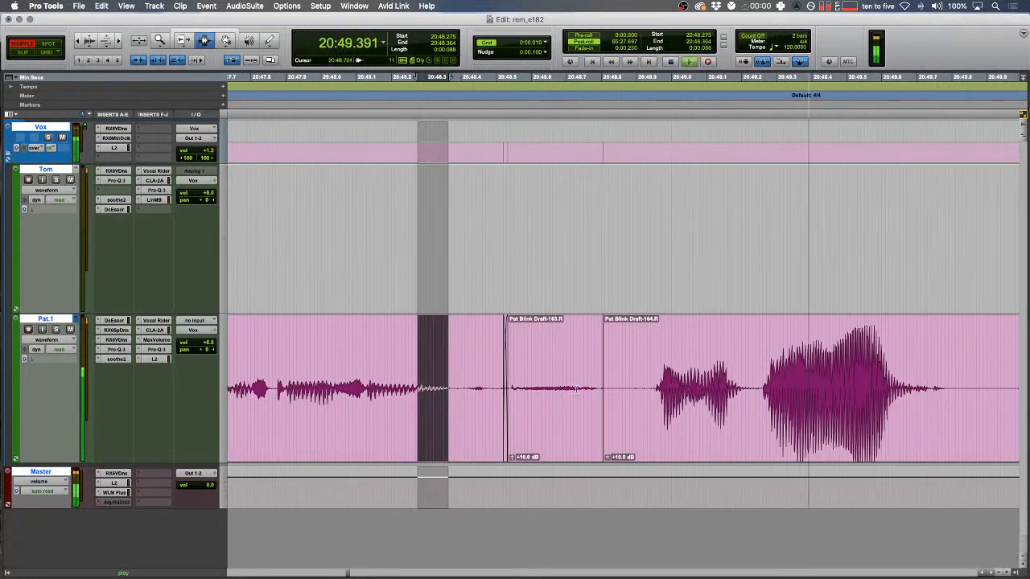
pyautogui.press('space')
pyautogui.press('super+z')
# - Delete a tighter 0.114 s pause selection instead
pyautogui.moveTo(632, 345); pyautogui.dragTo(591, 343)
pyautogui.press('space')
pyautogui.moveTo(664, 392); pyautogui.dragTo(613, 394)
pyautogui.press('BackSpace')
pyautogui.hscroll(3, 614, 399)
pyautogui.press('space')
pyautogui.press('r')
# - Delete the next pause in Pat.1 and crossfade the edit boundaries
pyautogui.moveTo(874, 390); pyautogui.dragTo(552, 348)
pyautogui.press('super+x')
pyautogui.press('f')
pyautogui.click(495, 345)
pyautogui.press('space')
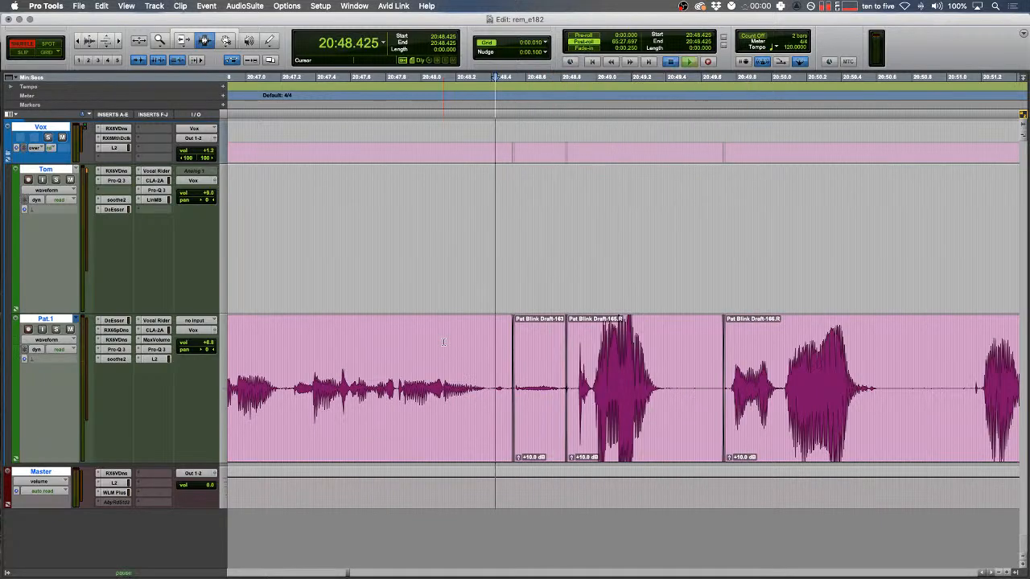
pyautogui.press('t')
# - Remove a 0.032 s sliver, silence the short clip's gain, and crossfade the range
pyautogui.moveTo(553, 393); pyautogui.dragTo(565, 393)
pyautogui.press('super+x')
pyautogui.press('space')
pyautogui.click(603, 389)
pyautogui.moveTo(558, 457); pyautogui.dragTo(558, 510)
pyautogui.moveTo(671, 362); pyautogui.dragTo(526, 354)
pyautogui.press('f')
# - Audition the edits and select a short range starting at 20:47.938
pyautogui.click(506, 352)
pyautogui.press('space')
pyautogui.moveTo(301, 349); pyautogui.dragTo(248, 321)
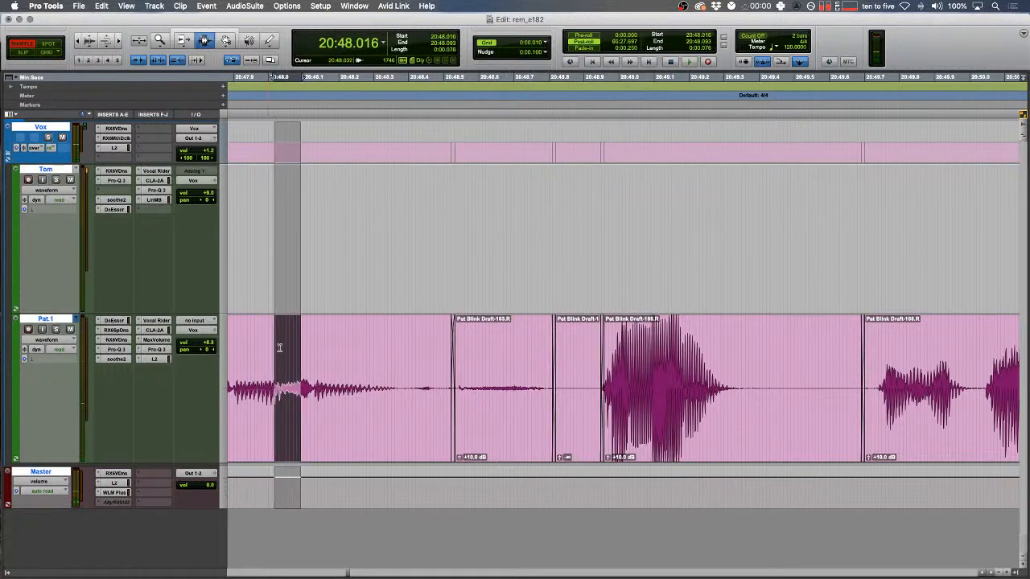
pyautogui.press('space')
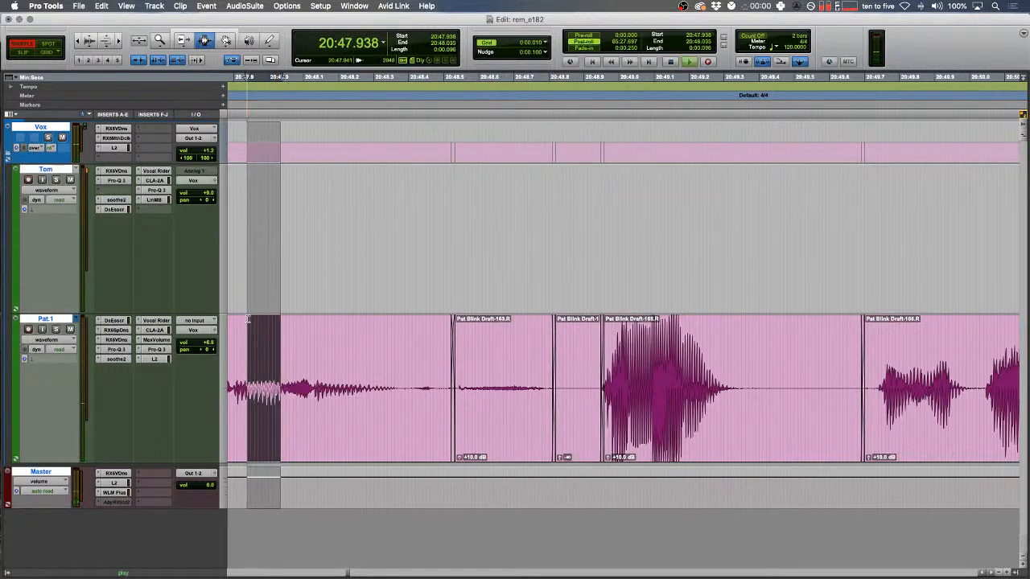
pyautogui.hscroll(5, 625, 450)
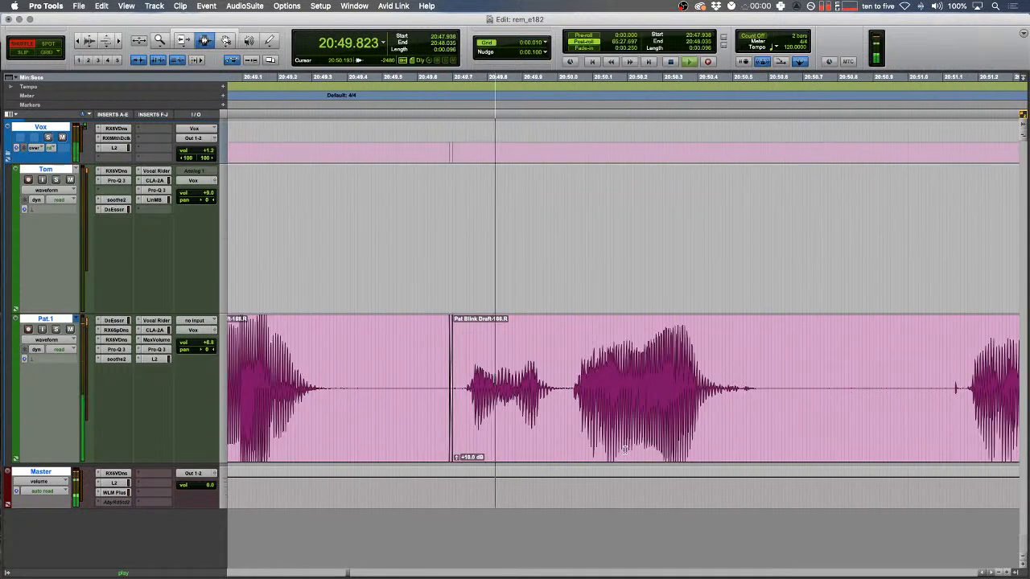
pyautogui.press('r')
pyautogui.press('r')
pyautogui.press('t')
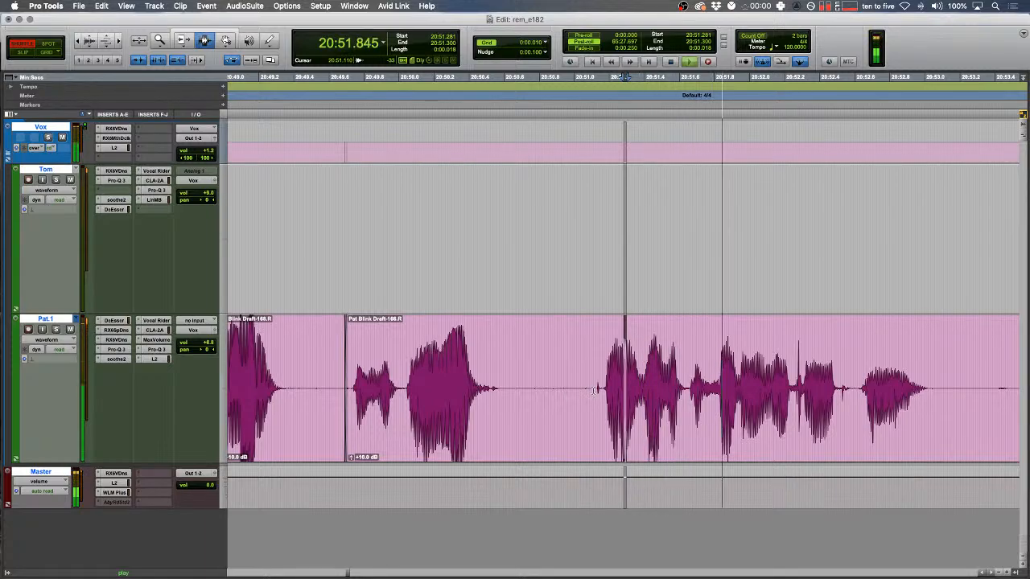
# - Delete another pause in Pat.1 and zoom in on the remaining gap
pyautogui.hscroll(5, 671, 390)
pyautogui.moveTo(570, 402); pyautogui.dragTo(644, 408)
pyautogui.press('BackSpace')
pyautogui.press('space')
pyautogui.moveTo(571, 384); pyautogui.dragTo(610, 390)
pyautogui.press('t')
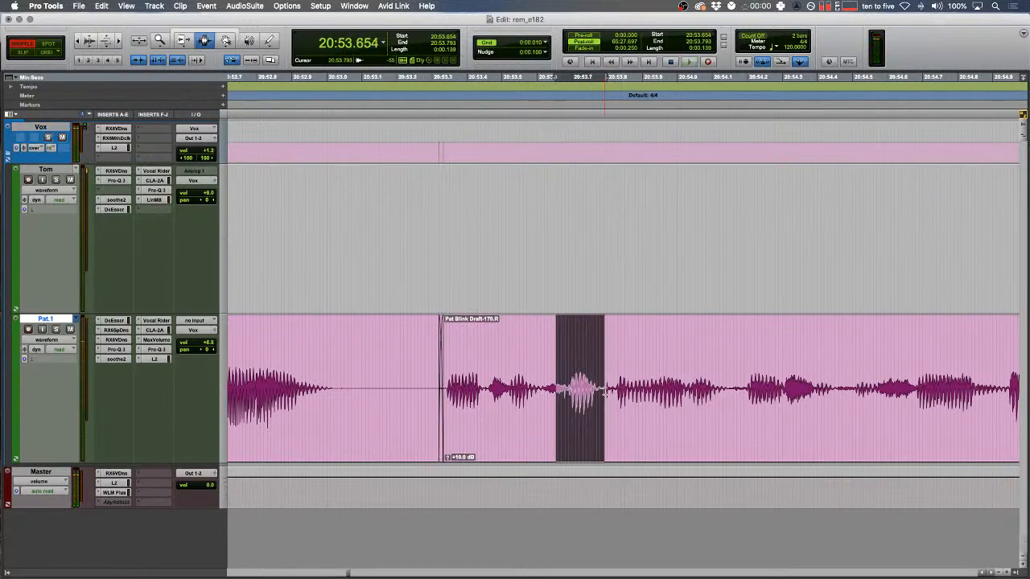
# - Replace the selected blip with tone from the AudioSuite Signal Generator
pyautogui.click(256, 5)
pyautogui.moveTo(295, 142)
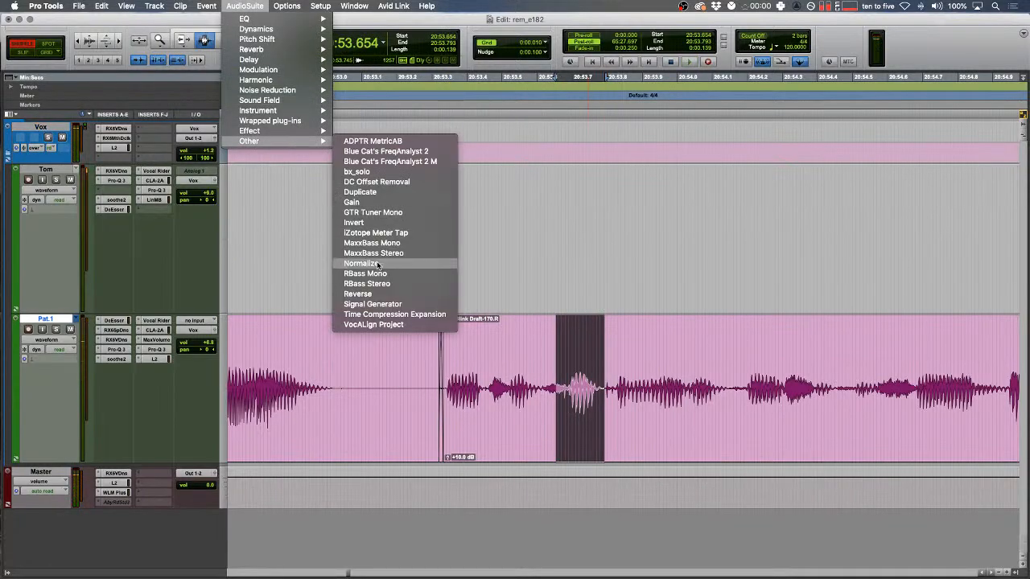
pyautogui.click(373, 304)
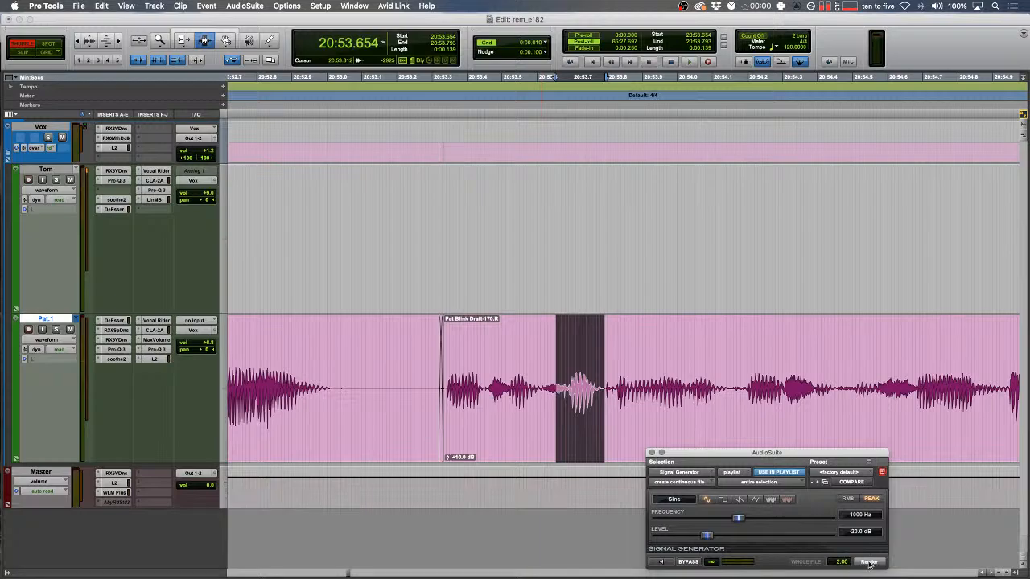
pyautogui.click(868, 561)
# - Split the clip at 20:54.938, raise the left piece's gain to +14 dB, and play it back
pyautogui.click(1007, 390)
pyautogui.press('b')
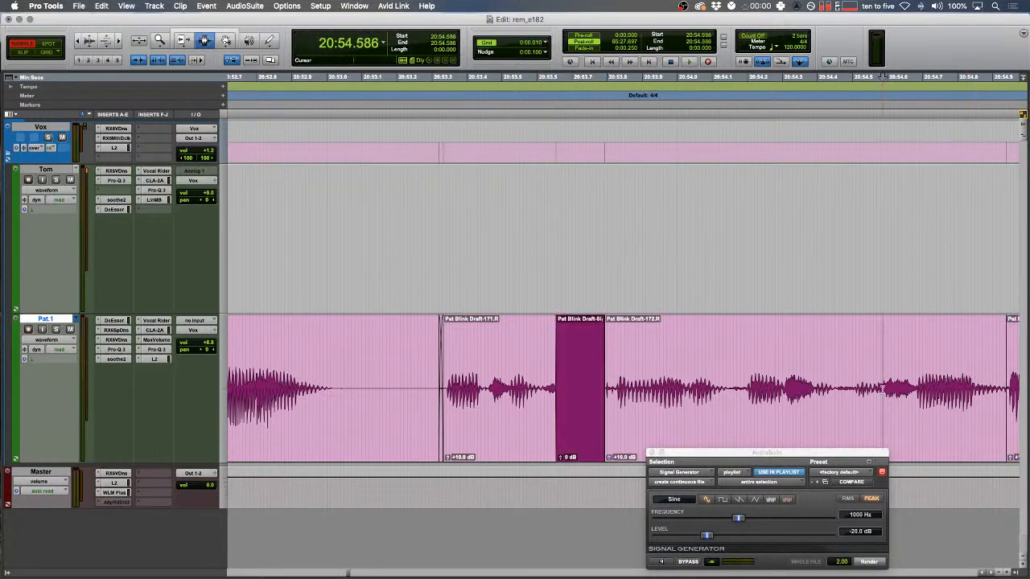
pyautogui.doubleClick(882, 390)
pyautogui.hotkey('ctrl', 'shift', 'Up')
pyautogui.hotkey('ctrl', 'shift', 'Up')
pyautogui.moveTo(474, 366); pyautogui.dragTo(415, 357)
pyautogui.press('space')
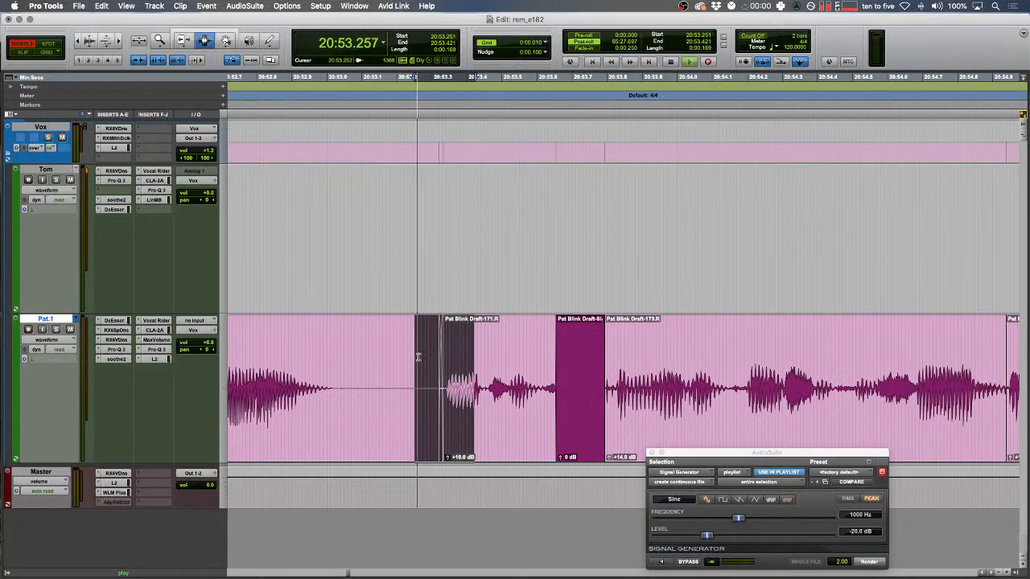
# - Render tone over the blip at 21:00.303–21:00.529 and play back from 20:59.828
pyautogui.hscroll(1, 418, 357)
pyautogui.hscroll(1, 424, 363)
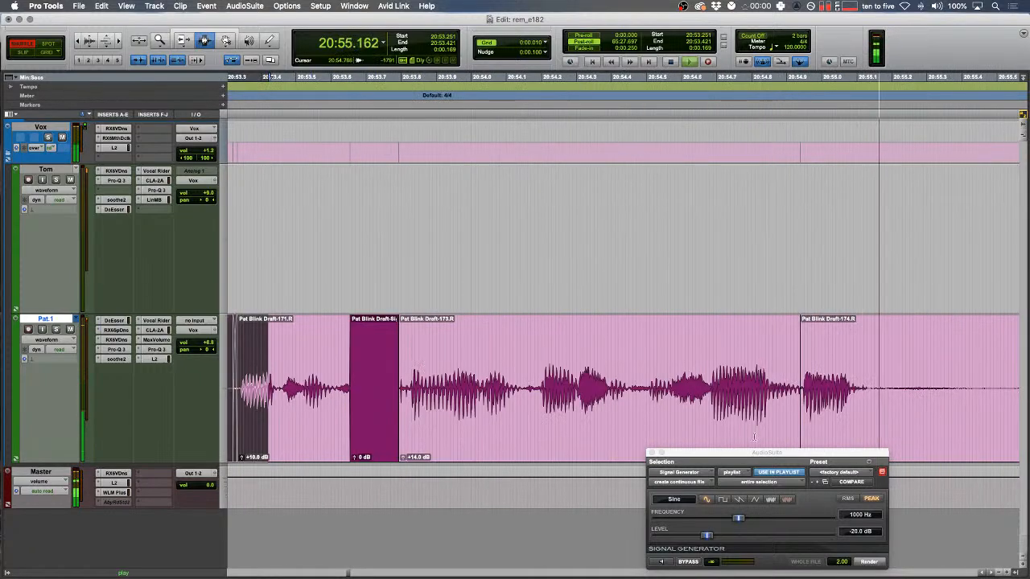
pyautogui.moveTo(797, 387); pyautogui.dragTo(802, 387)
pyautogui.press('r')
pyautogui.hscroll(2, 651, 366)
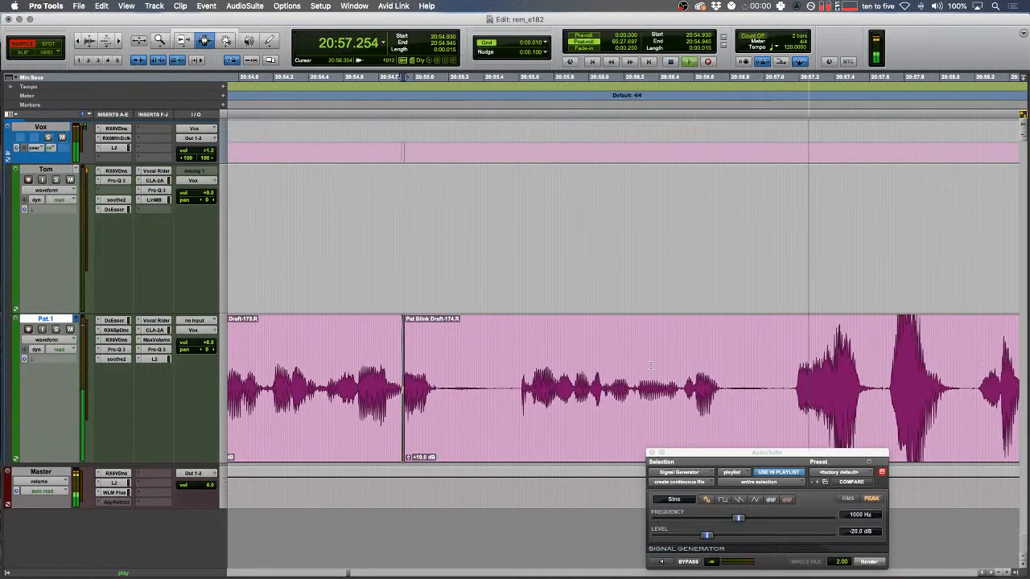
pyautogui.hscroll(1, 650, 366)
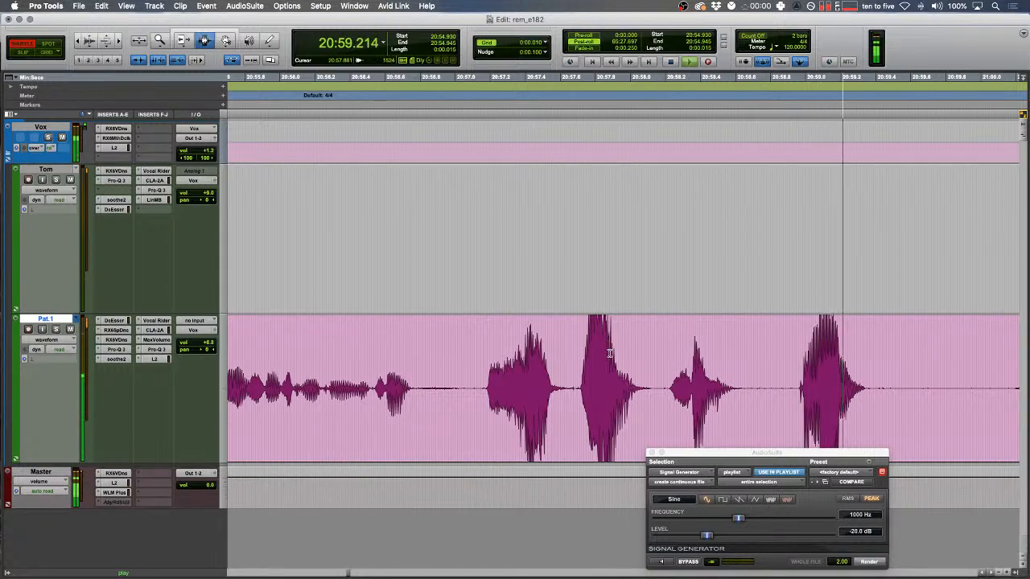
pyautogui.hscroll(1, 620, 355)
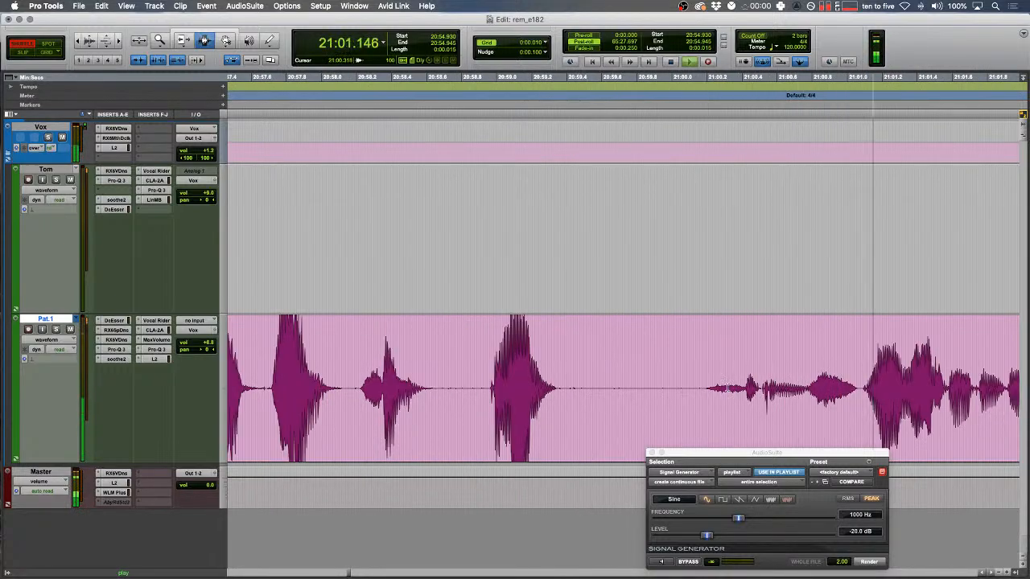
pyautogui.moveTo(725, 386); pyautogui.dragTo(764, 387)
pyautogui.click(861, 562)
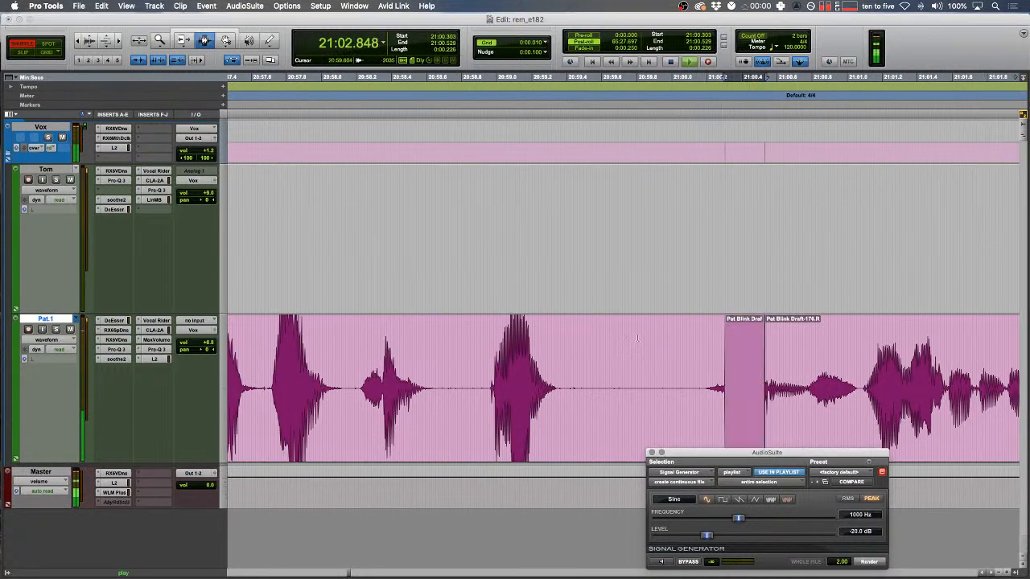
pyautogui.click(642, 394)
pyautogui.press('space')
# - In Slip mode, trim the end of Tom's clip Audio 1_01-218
pyautogui.hscroll(4, 642, 394)
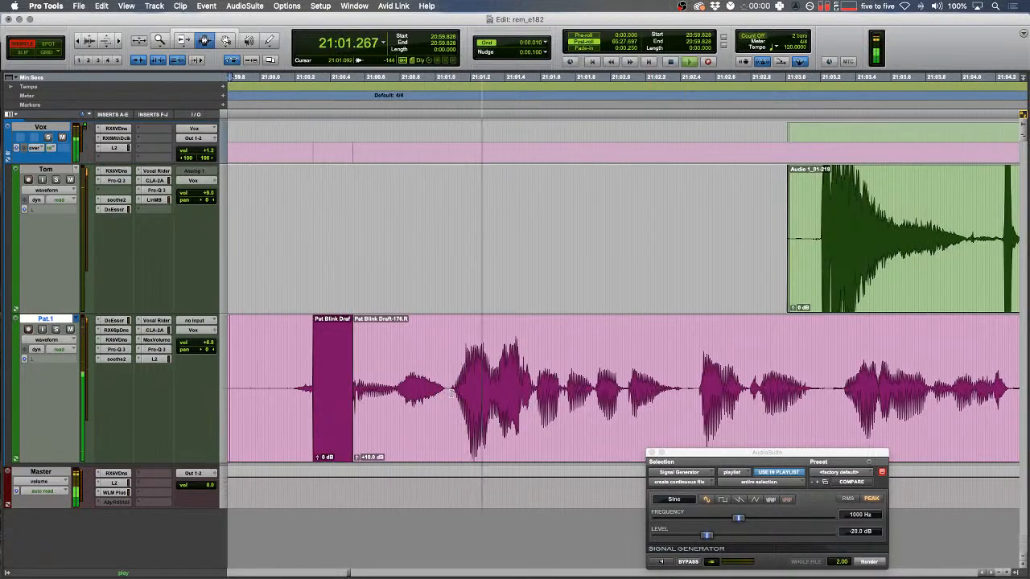
pyautogui.hscroll(1, 452, 394)
pyautogui.press('F2')
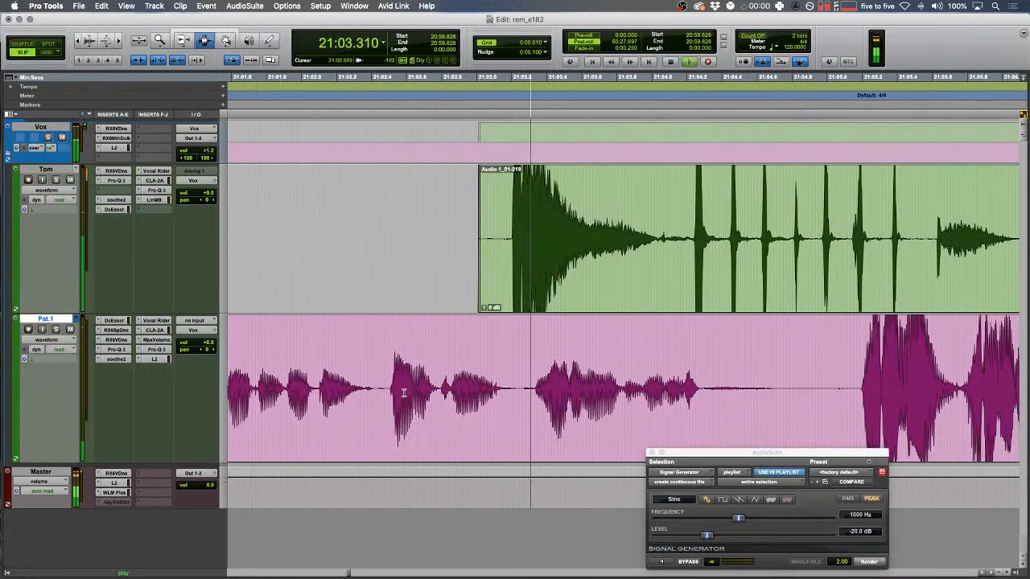
pyautogui.click(714, 243)
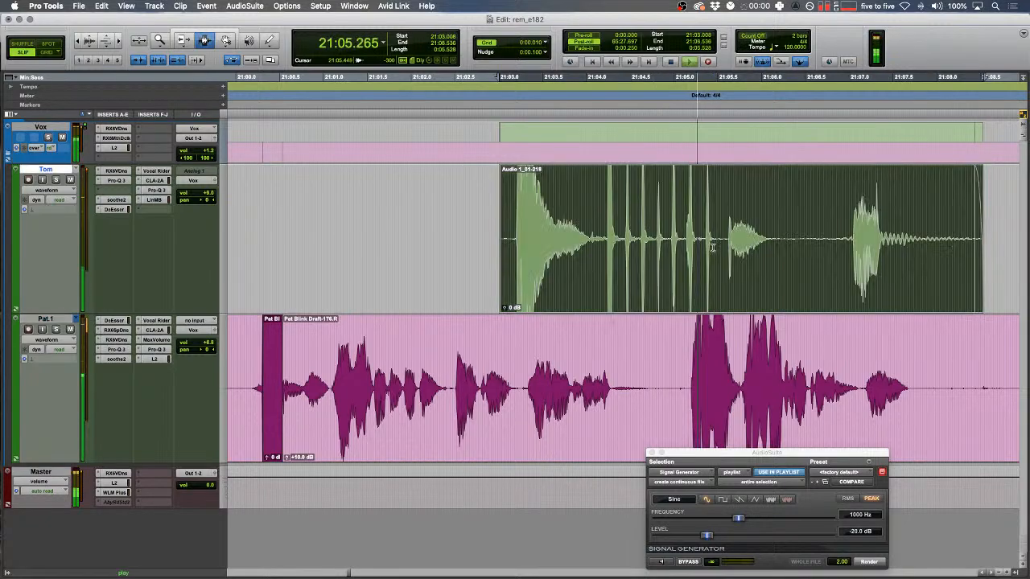
pyautogui.scroll(-4, 714, 243)
pyautogui.hscroll(2, 714, 243)
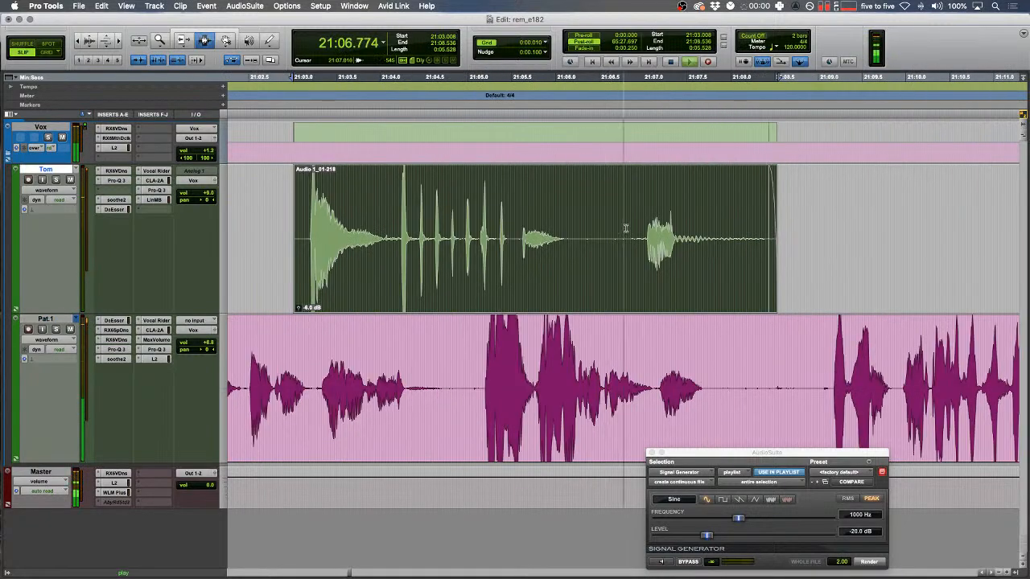
pyautogui.click(517, 238)
pyautogui.press('s')
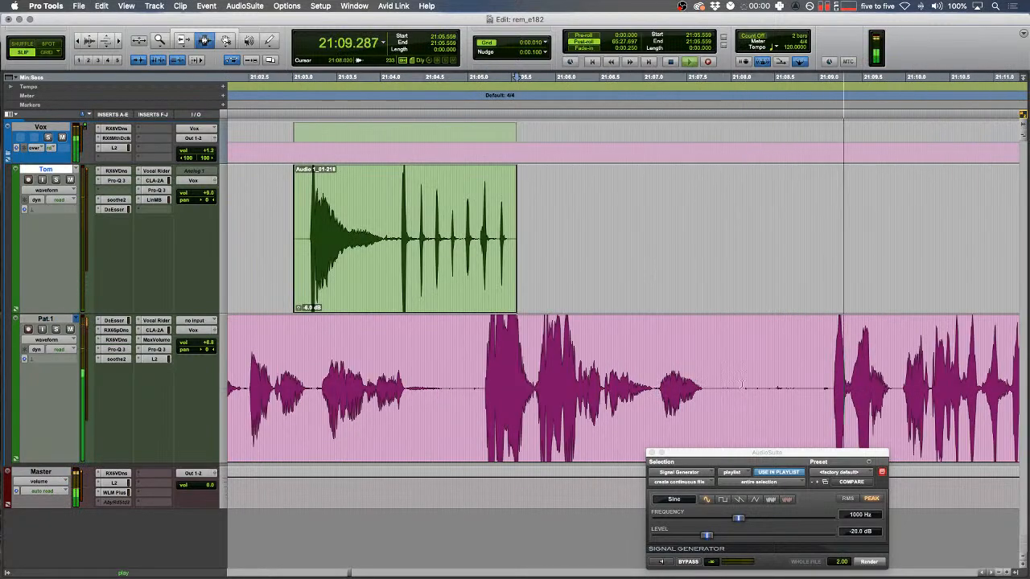
# - Delete a selected stretch of audio from the track
pyautogui.hscroll(-5, 740, 392)
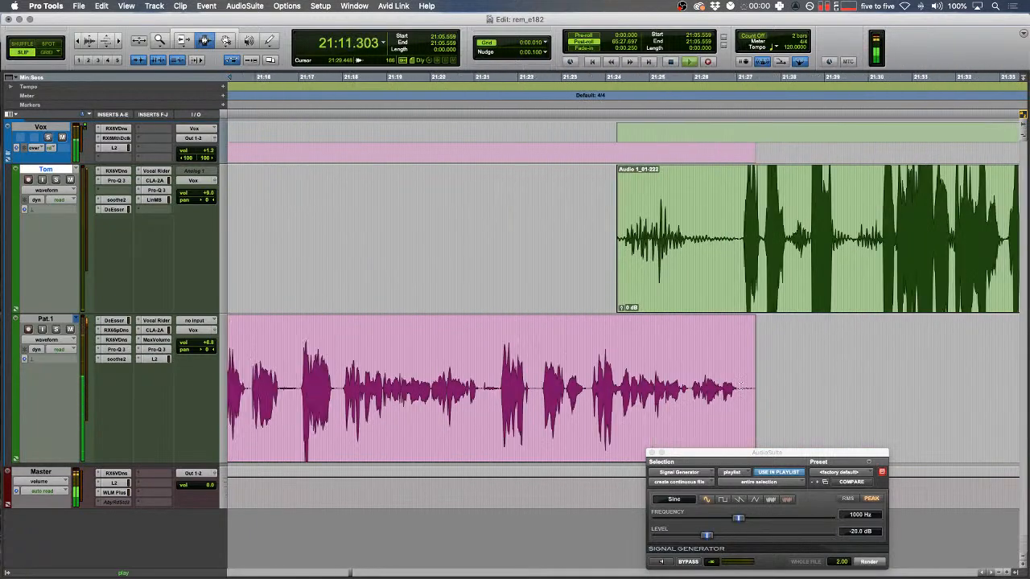
pyautogui.press('r')
pyautogui.moveTo(574, 254); pyautogui.dragTo(629, 230)
pyautogui.press('Delete')
# - Delete the head of clip 01-222, fade its start in, and fade out the pink clip's end
pyautogui.hscroll(5, 489, 229)
pyautogui.press('Delete')
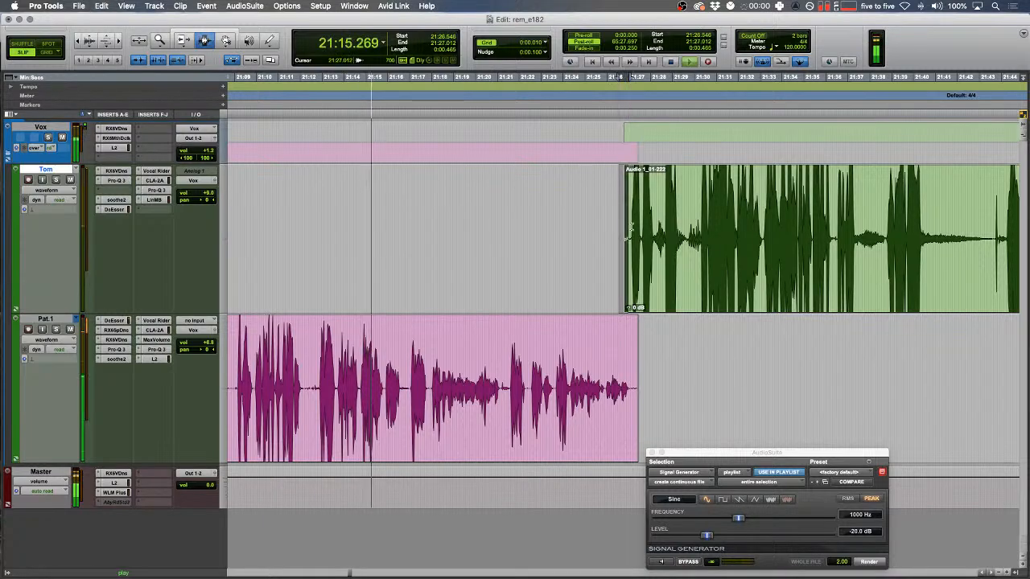
pyautogui.press('f')
pyautogui.moveTo(650, 394); pyautogui.dragTo(632, 400)
pyautogui.press('f')
# - Zoom in on the edit, switch to Shuffle mode, and fast-forward through playback
pyautogui.hscroll(-5, 633, 401)
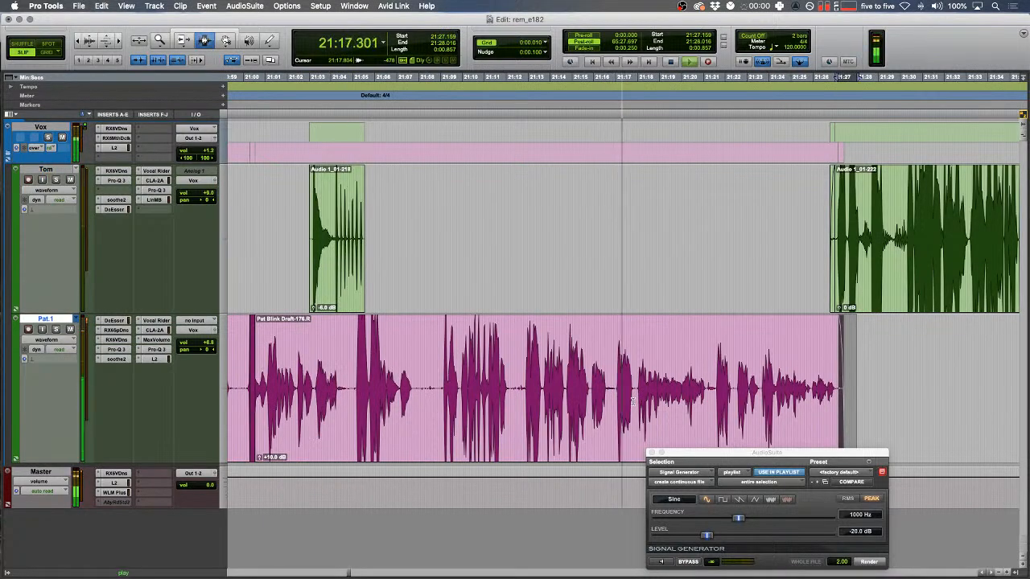
pyautogui.moveTo(603, 385); pyautogui.dragTo(610, 383)
pyautogui.press('t')
pyautogui.hscroll(5, 608, 384)
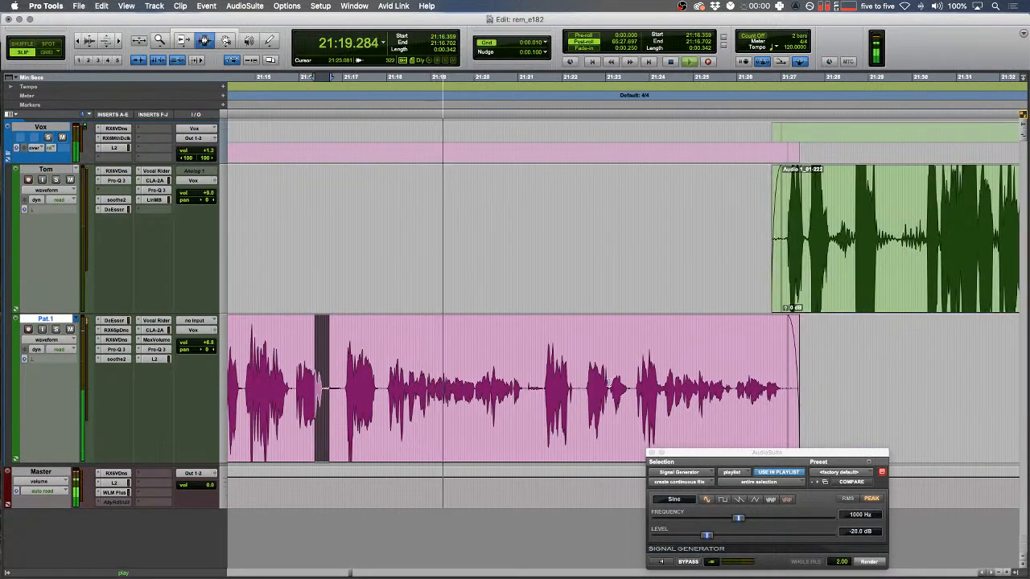
pyautogui.press('F1')
pyautogui.click(528, 370)
pyautogui.hotkey('ctrl', '7')
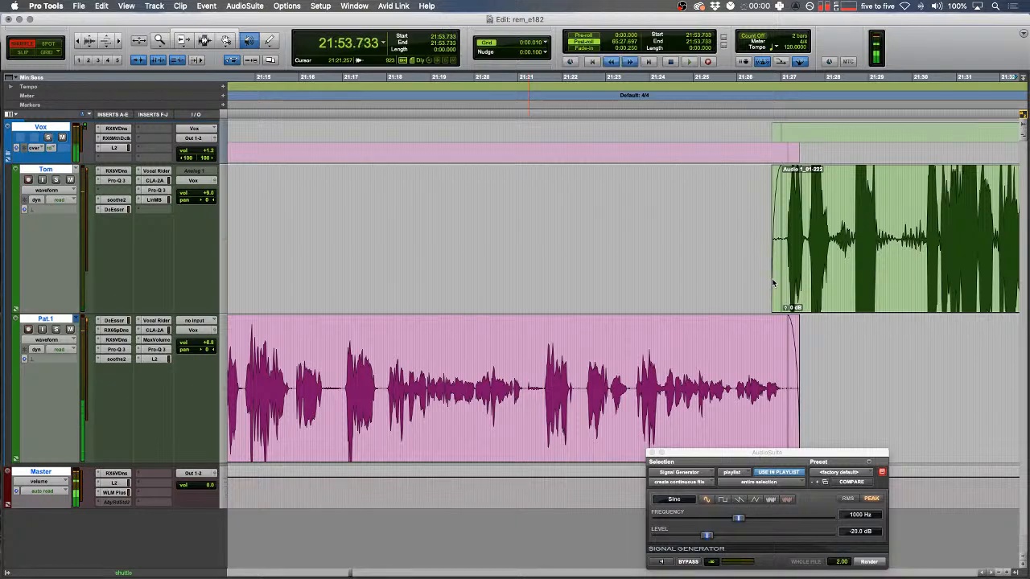
# - Split the green clip and move where the following pink clip begins
pyautogui.press('space')
pyautogui.hscroll(-5, 773, 282)
pyautogui.moveTo(714, 245); pyautogui.dragTo(627, 221)
pyautogui.press('F2')
pyautogui.press('space')
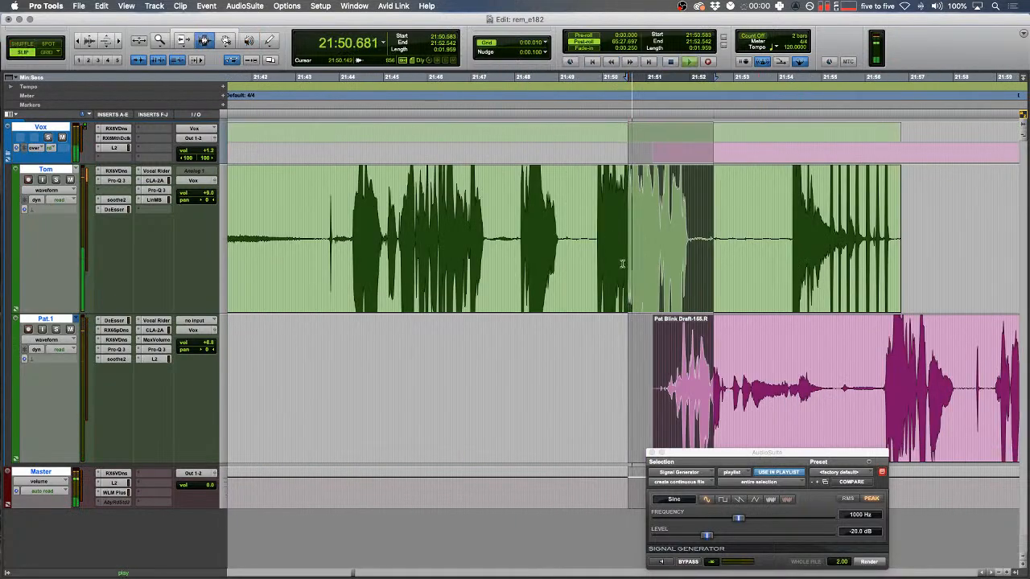
pyautogui.click(753, 216)
pyautogui.press('b')
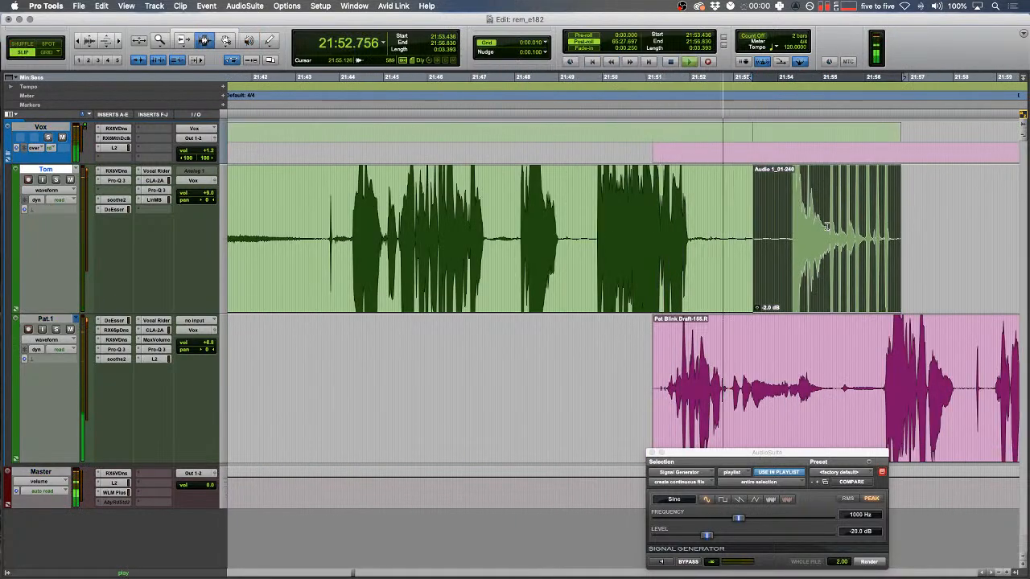
pyautogui.moveTo(654, 341); pyautogui.dragTo(534, 335)
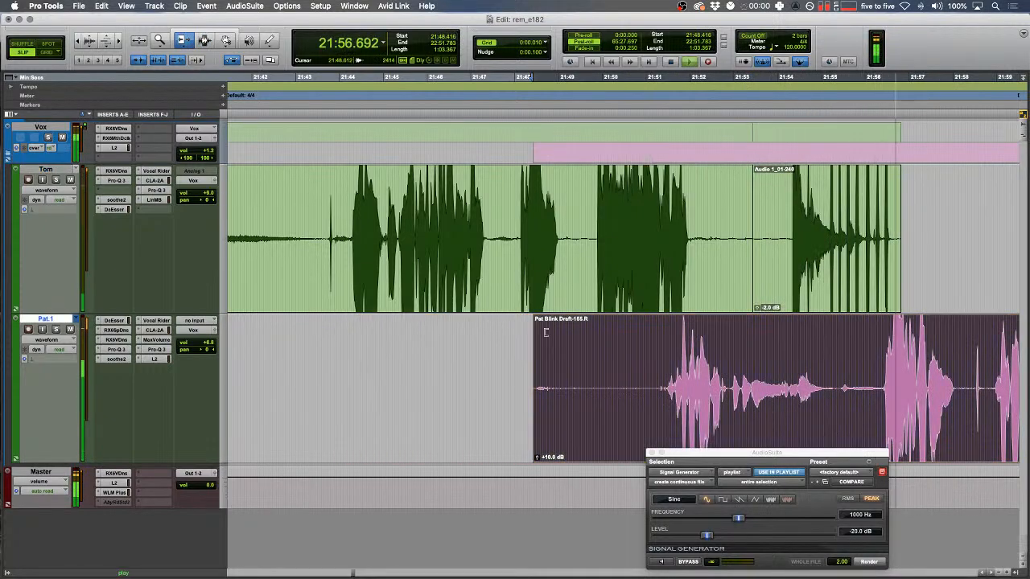
# - Select the click in the pink track and delete it, closing the gap
pyautogui.press('F7')
pyautogui.hscroll(5, 567, 283)
pyautogui.press('r')
pyautogui.moveTo(644, 323); pyautogui.dragTo(627, 330)
pyautogui.press('t')
pyautogui.press('t')
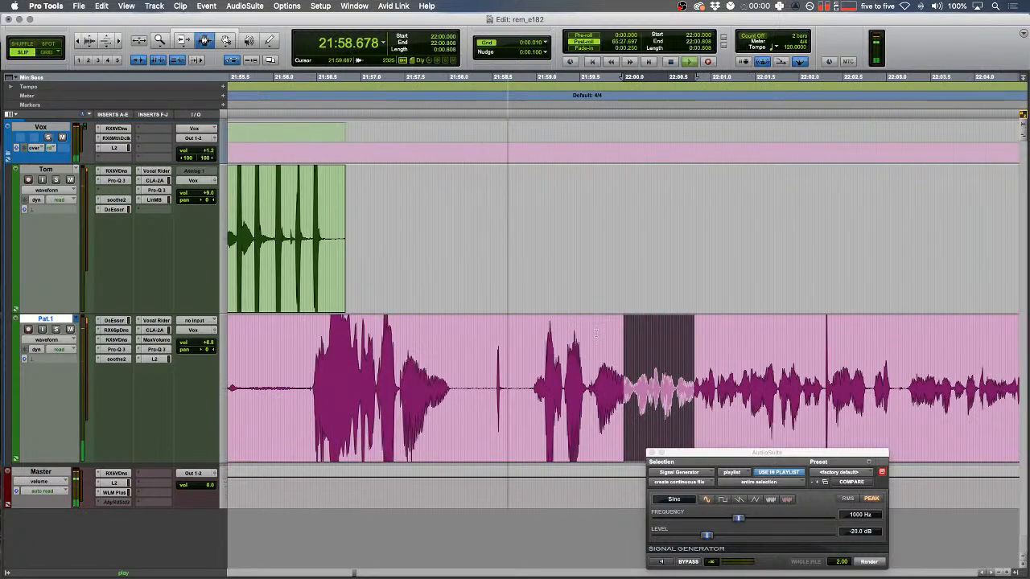
pyautogui.press('t')
pyautogui.moveTo(356, 389)
pyautogui.mouseDown()
pyautogui.moveTo(393, 386)
pyautogui.moveTo(357, 380)
pyautogui.mouseUp()
pyautogui.press('Delete')
# - Lower the gain of green clip 01-225 and the neighbouring green clips to -4 dB
pyautogui.press('r')
pyautogui.hscroll(6, 356, 379)
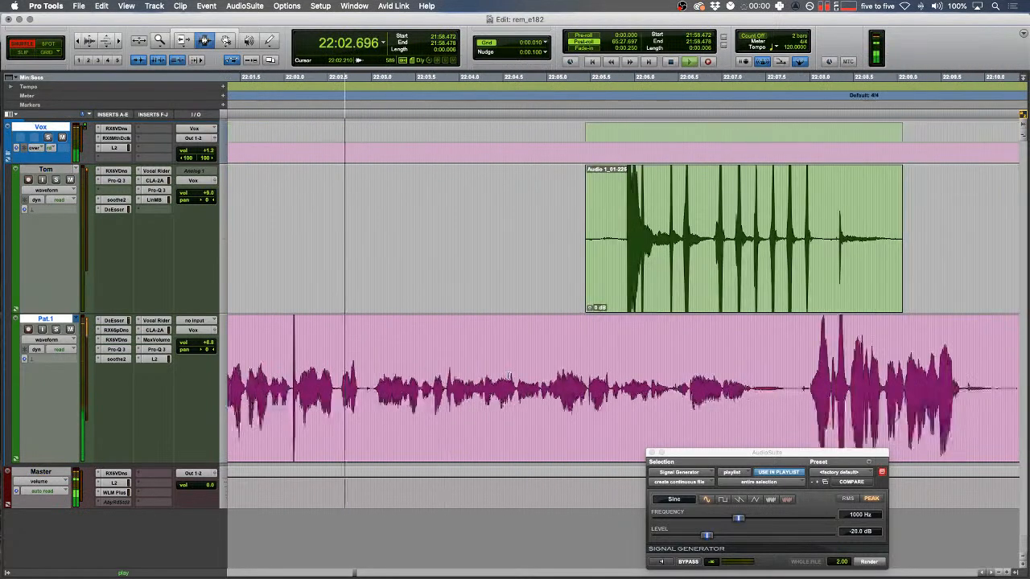
pyautogui.press('F2')
pyautogui.click(745, 226)
pyautogui.doubleClick(745, 226)
pyautogui.hotkey('ctrl', 'shift', 'Down')
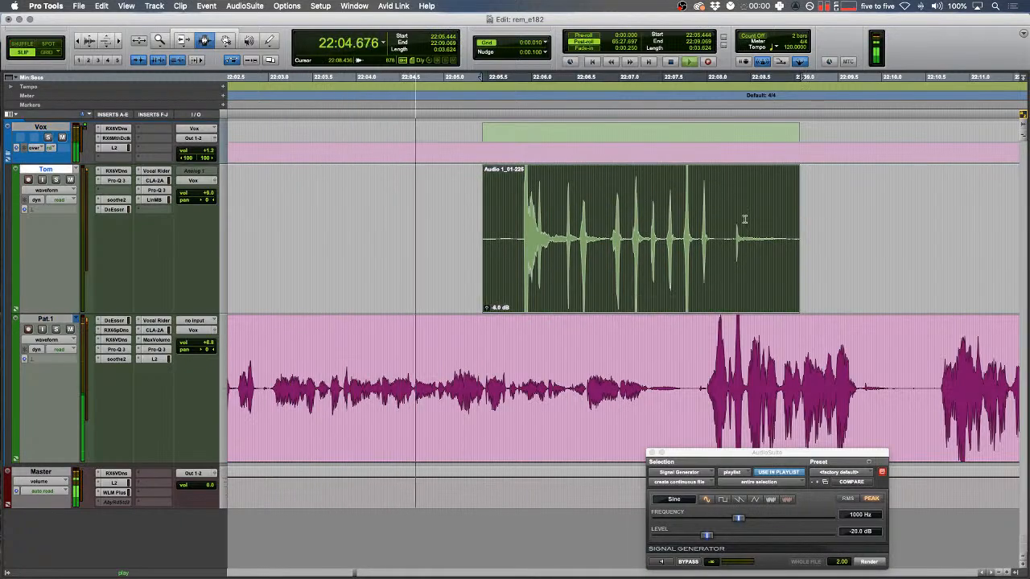
pyautogui.press('r')
pyautogui.press('r')
pyautogui.press('r')
pyautogui.moveTo(492, 246); pyautogui.dragTo(862, 244)
pyautogui.hotkey('ctrl', 'shift', 'Down')
pyautogui.hotkey('ctrl', 'shift', 'Down')
pyautogui.moveTo(769, 261); pyautogui.dragTo(761, 264)
# - Select stretches across the following green clips
pyautogui.hscroll(-5, 734, 283)
pyautogui.click(733, 282)
pyautogui.press('t')
pyautogui.press('t')
pyautogui.press('t')
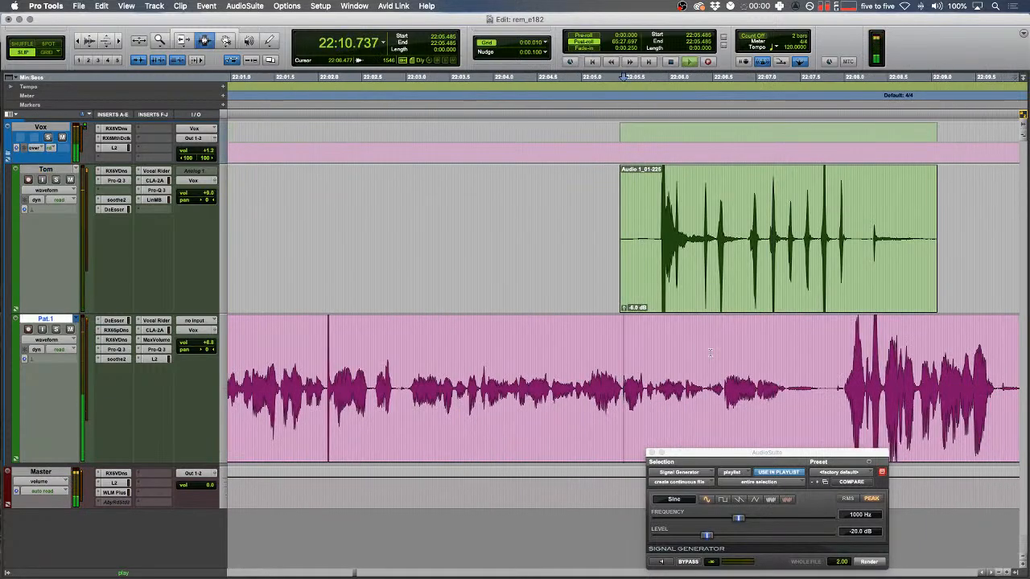
pyautogui.press('r')
pyautogui.moveTo(379, 252); pyautogui.dragTo(692, 233)
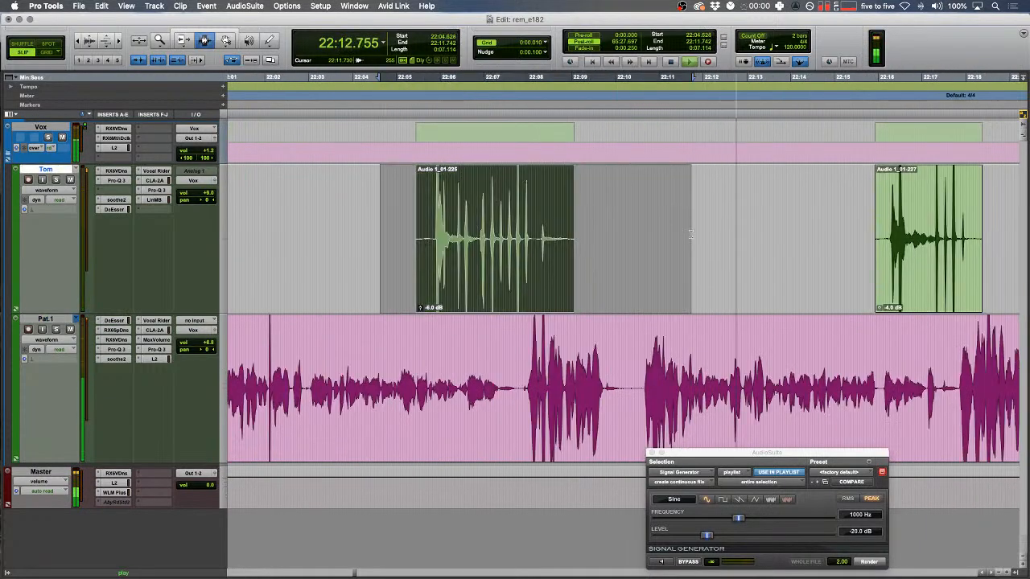
pyautogui.press('r')
pyautogui.hscroll(5, 693, 233)
pyautogui.moveTo(425, 233); pyautogui.dragTo(585, 249)
pyautogui.hscroll(3, 625, 259)
pyautogui.hscroll(3, 622, 259)
pyautogui.moveTo(510, 241); pyautogui.dragTo(843, 244)
# - Open the Master track's WLM Plus loudness meter and place it at the lower left
pyautogui.moveTo(695, 454); pyautogui.dragTo(776, 459)
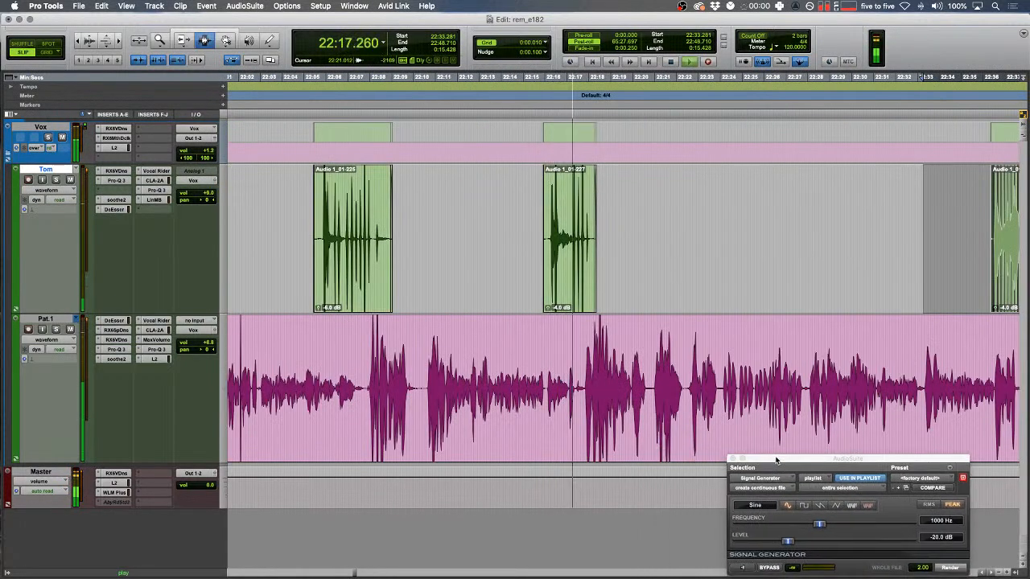
pyautogui.click(115, 492)
pyautogui.moveTo(231, 26); pyautogui.dragTo(469, 307)
# - Reset the loudness meter and set the pink track volume to +6.6
pyautogui.click(239, 444)
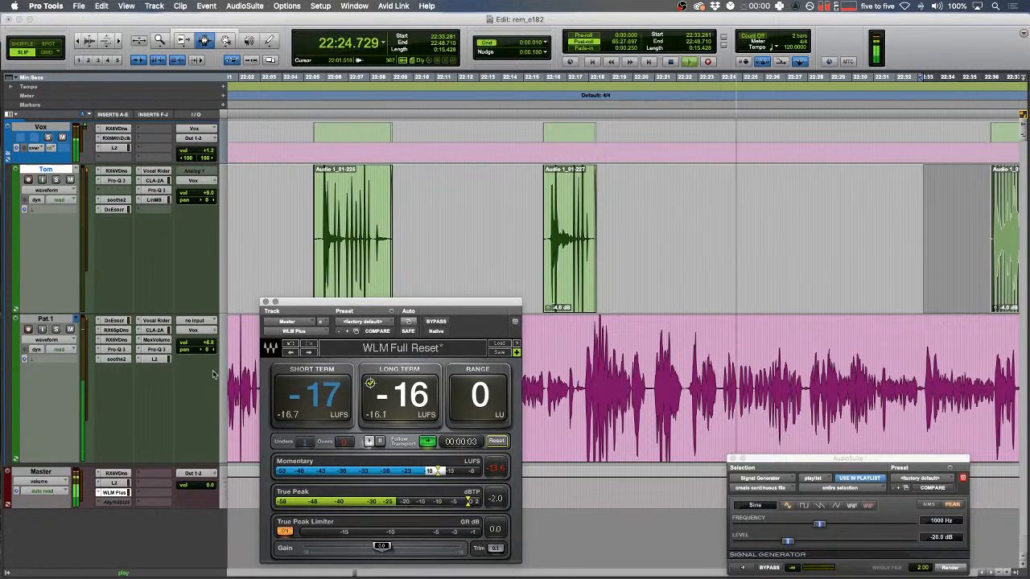
pyautogui.click(196, 343)
pyautogui.moveTo(197, 346); pyautogui.dragTo(198, 347)
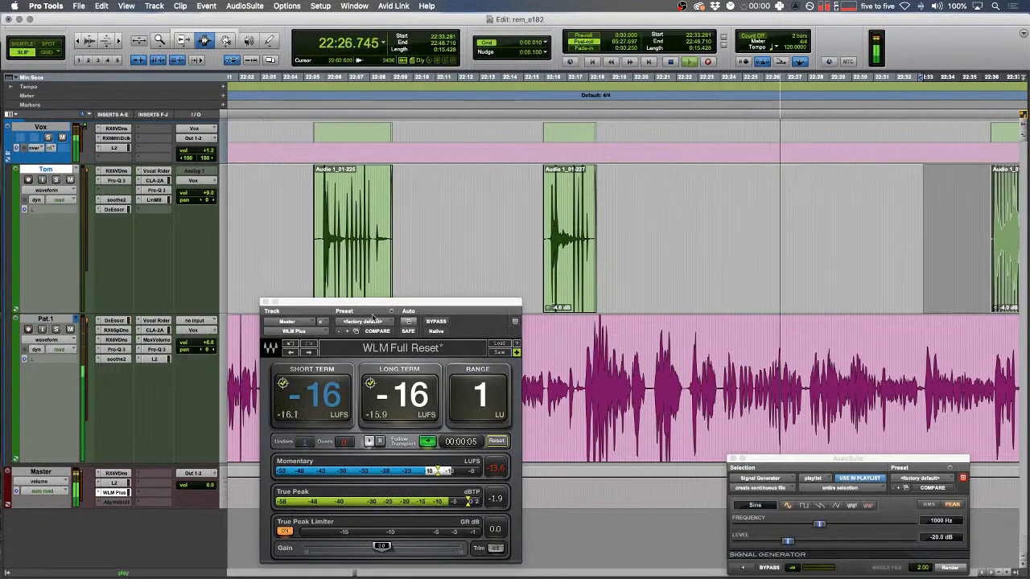
pyautogui.moveTo(382, 310); pyautogui.dragTo(126, 322)
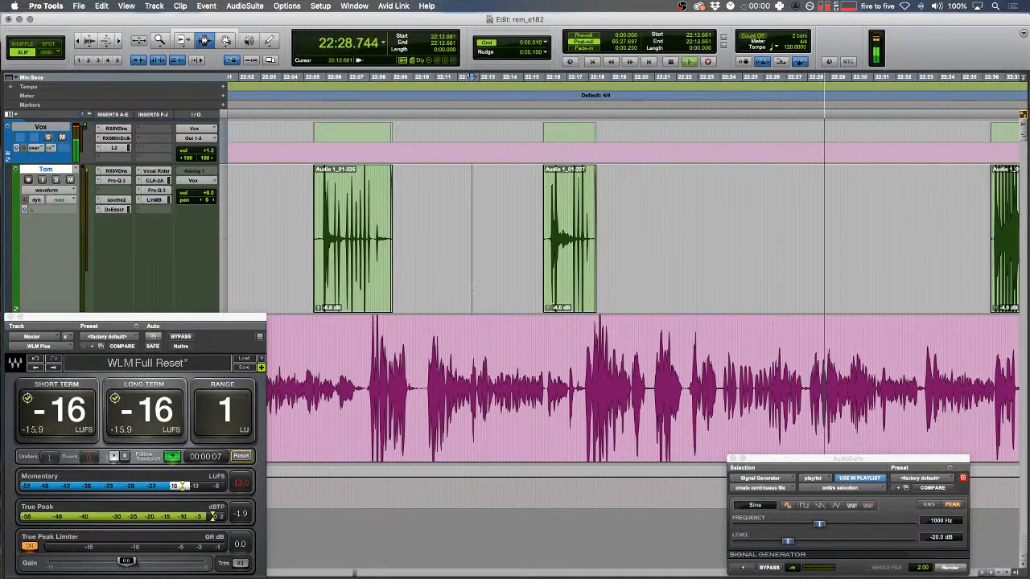
pyautogui.moveTo(161, 318); pyautogui.dragTo(519, 171)
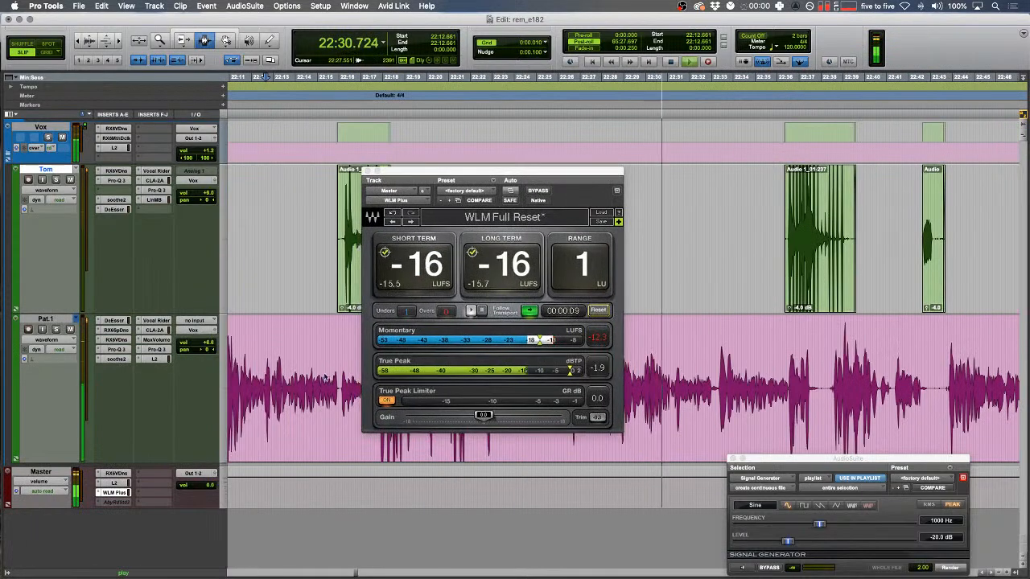
pyautogui.moveTo(611, 170); pyautogui.dragTo(249, 322)
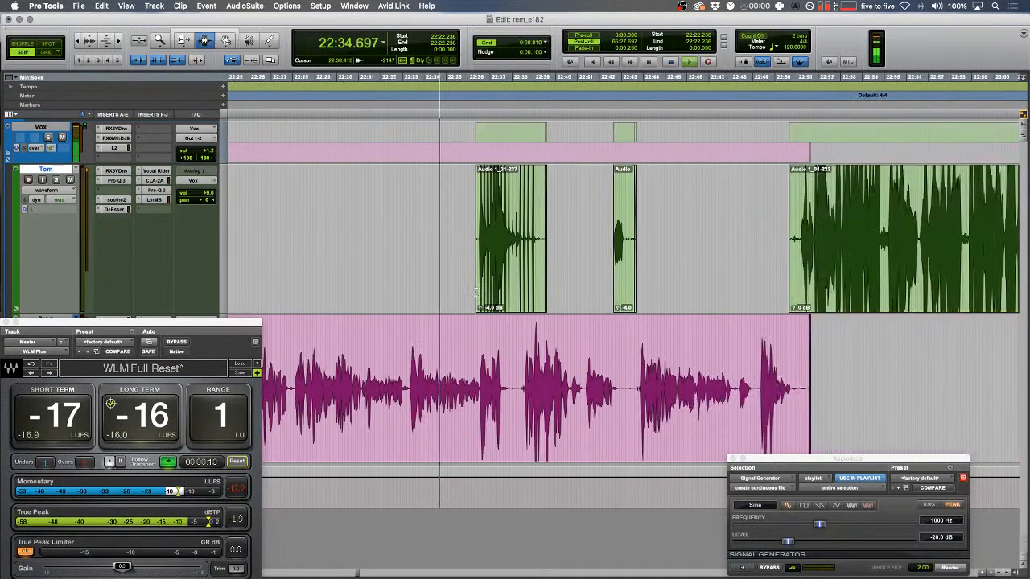
# - Delete the tail of the second green clip and fade out its new end
pyautogui.moveTo(405, 226); pyautogui.dragTo(788, 230)
pyautogui.click(527, 230)
pyautogui.scroll(1, 530, 229)
pyautogui.press('Delete')
pyautogui.moveTo(633, 227); pyautogui.dragTo(789, 229)
pyautogui.press('f')
# - Fade in the start of clip 01-233 and fade out the end of the pink clip
pyautogui.hscroll(2, 725, 228)
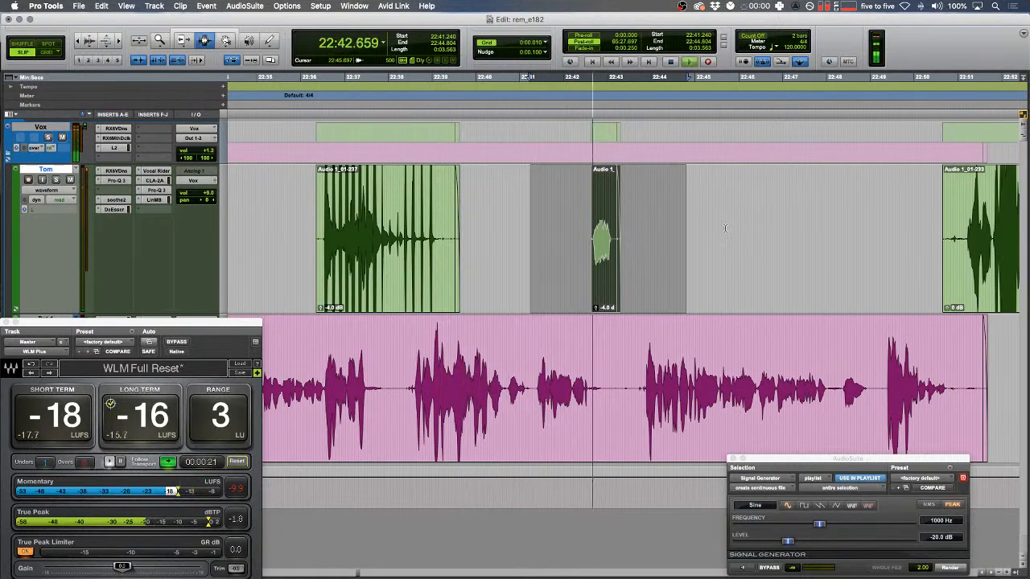
pyautogui.click(725, 228)
pyautogui.hscroll(4, 726, 229)
pyautogui.moveTo(606, 229); pyautogui.dragTo(662, 228)
pyautogui.press('f')
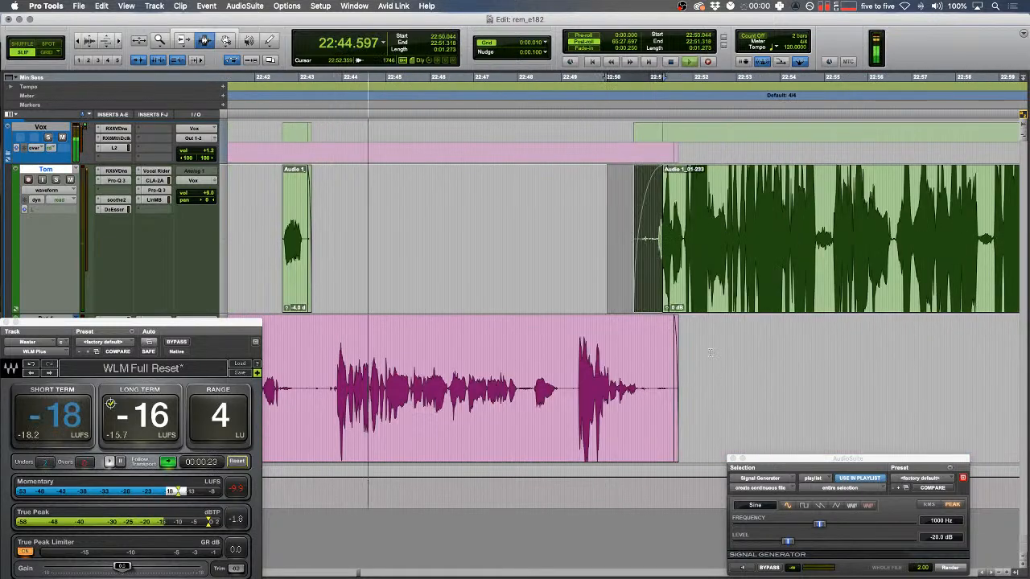
pyautogui.moveTo(709, 351); pyautogui.dragTo(615, 360)
pyautogui.press('f')
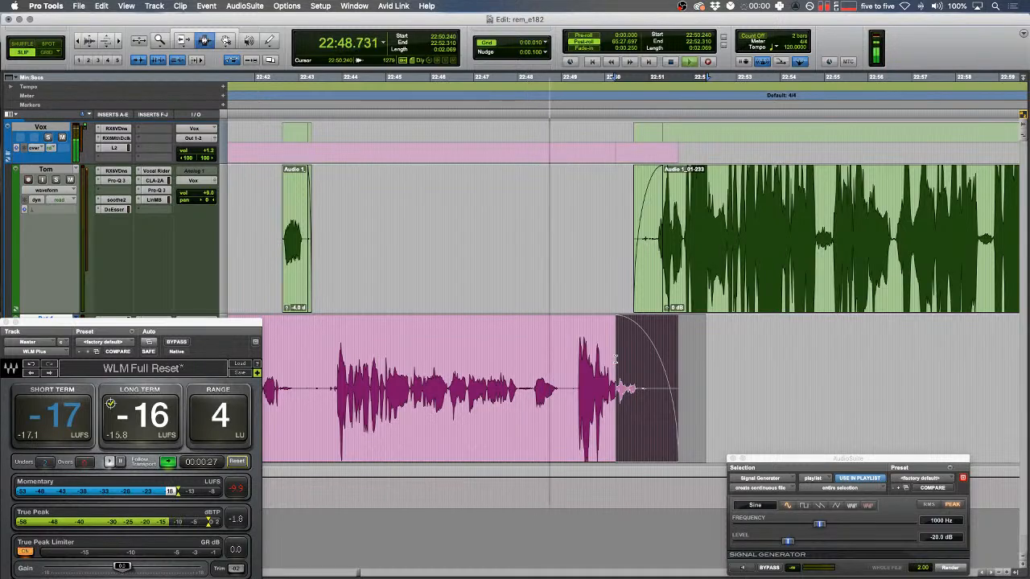
# - Remove the unwanted start of the next pink clip
pyautogui.moveTo(626, 322); pyautogui.dragTo(637, 298)
pyautogui.press('t')
pyautogui.hscroll(1, 638, 298)
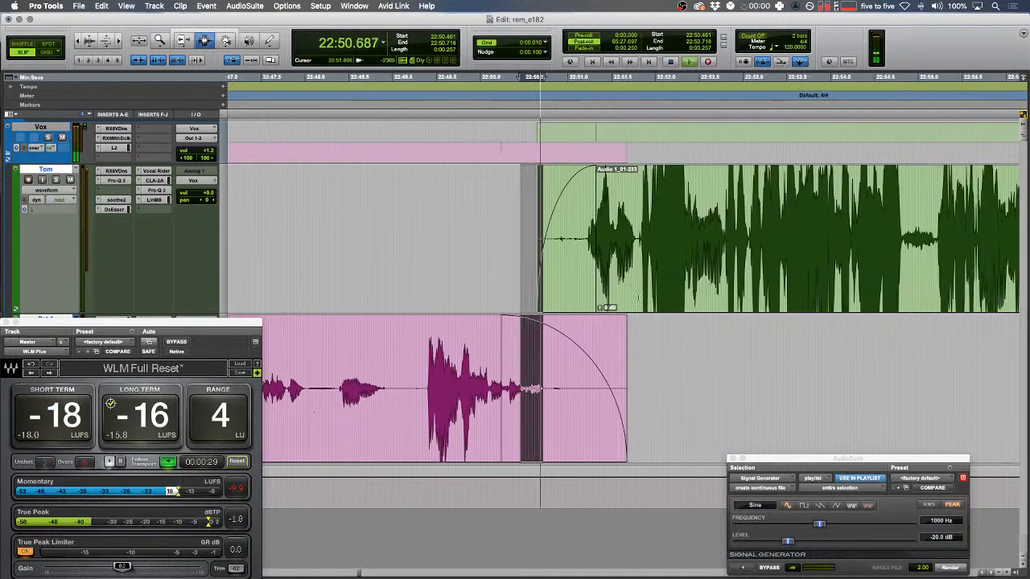
pyautogui.hscroll(3, 638, 298)
pyautogui.press('r')
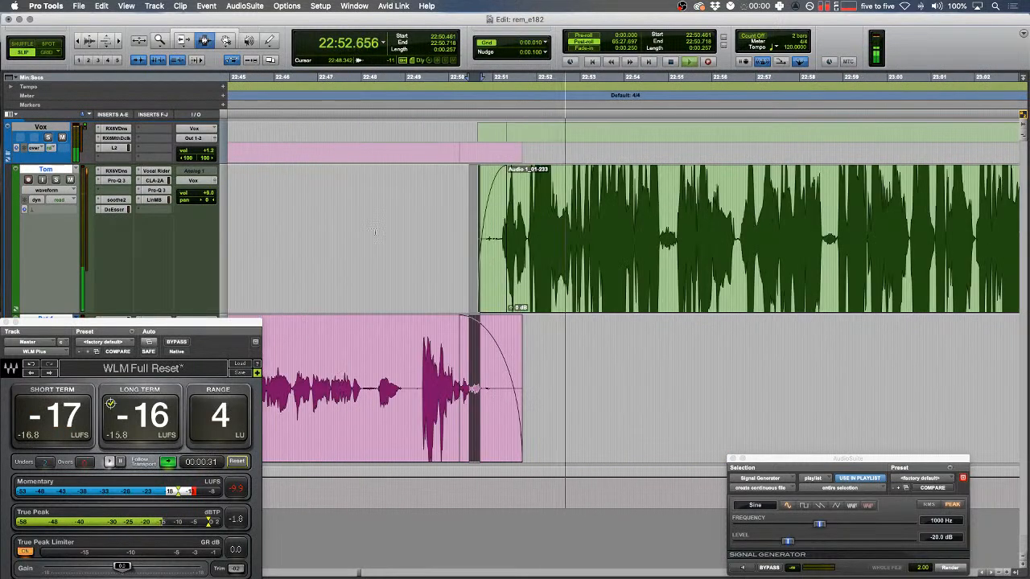
pyautogui.hscroll(1, 312, 238)
pyautogui.hscroll(3, 313, 238)
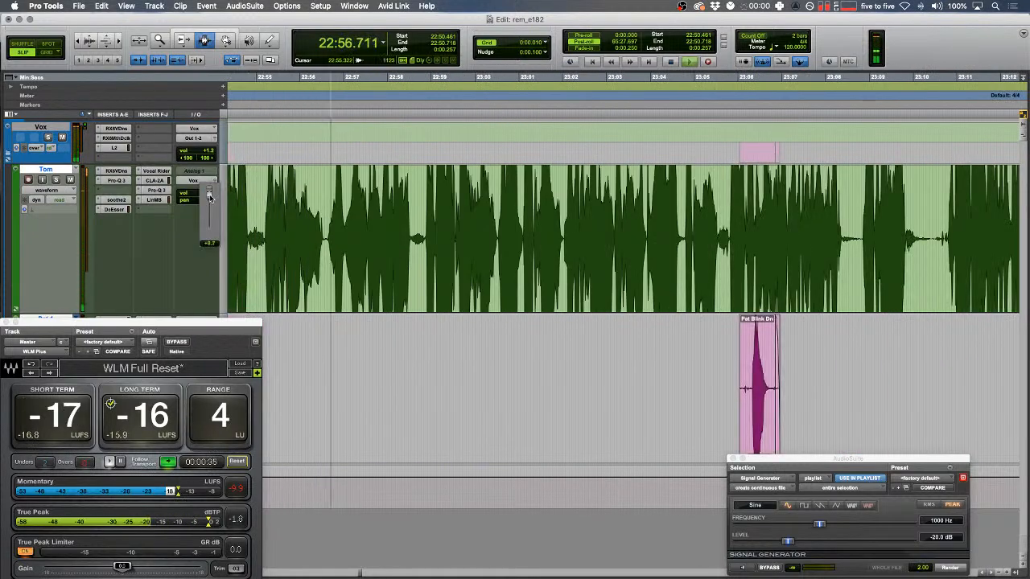
pyautogui.hscroll(3, 442, 372)
pyautogui.moveTo(487, 373); pyautogui.dragTo(648, 364)
pyautogui.press('BackSpace')
# - Delete the unwanted stretch from the green clip near 23:19
pyautogui.hscroll(5, 643, 362)
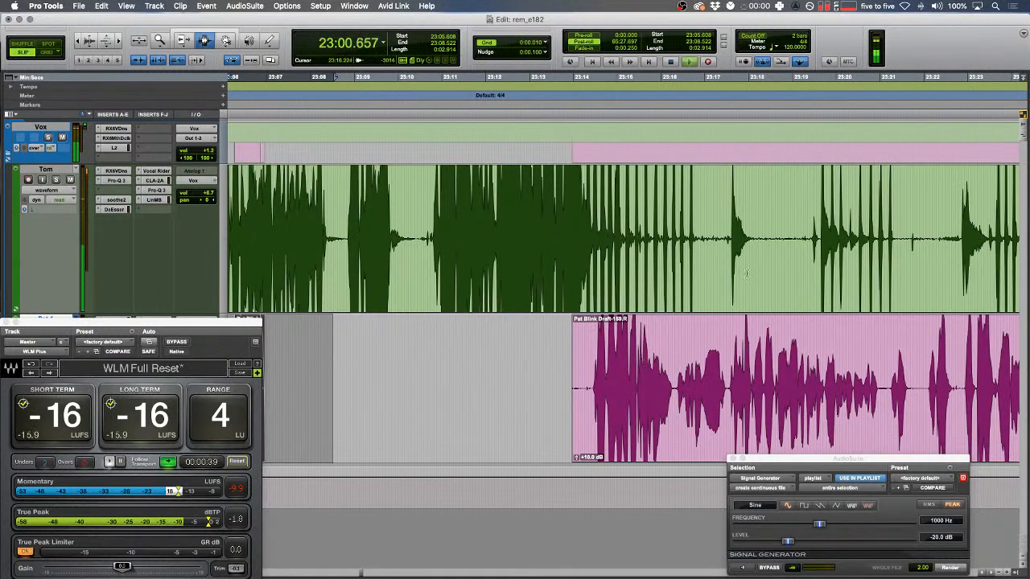
pyautogui.moveTo(768, 237); pyautogui.dragTo(744, 246)
pyautogui.press('BackSpace')
pyautogui.press('BackSpace')
pyautogui.press('r')
pyautogui.press('r')
pyautogui.press('r')
pyautogui.press('r')
pyautogui.press('r')
pyautogui.hscroll(-5, 737, 246)
pyautogui.hscroll(10, 739, 246)
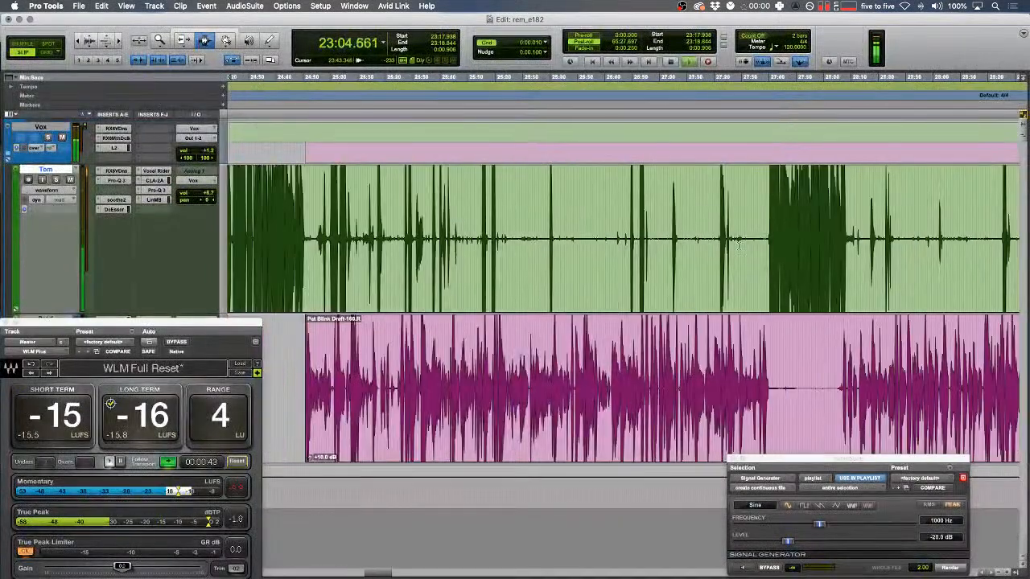
# - Zoom in near 23:05 and replace the blip in the green clip with generated tone
pyautogui.press('t')
pyautogui.press('t')
pyautogui.press('t')
pyautogui.press('t')
pyautogui.press('t')
pyautogui.press('t')
pyautogui.click(521, 238)
pyautogui.press('space')
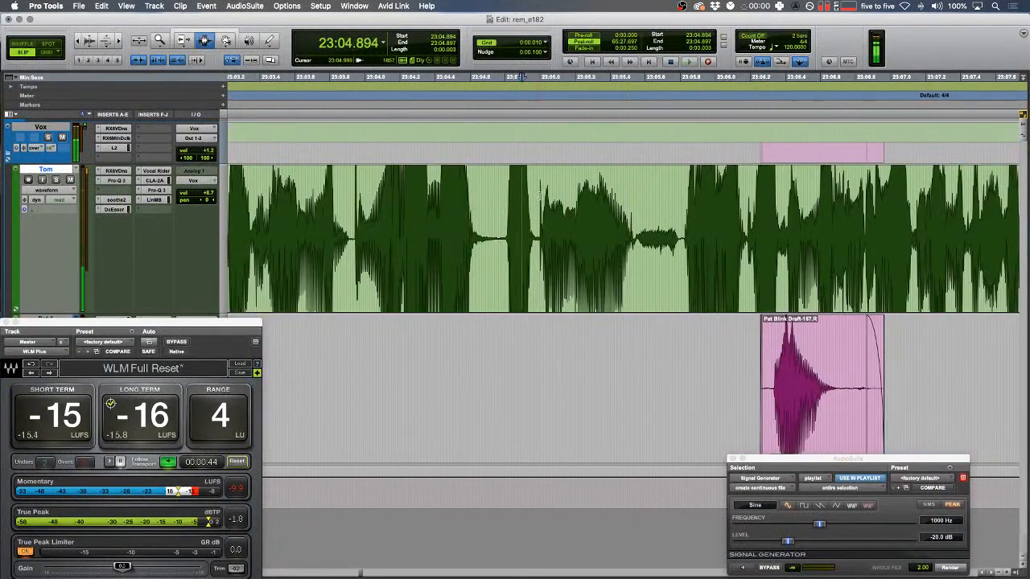
pyautogui.press('t')
pyautogui.press('space')
pyautogui.moveTo(560, 237); pyautogui.dragTo(655, 238)
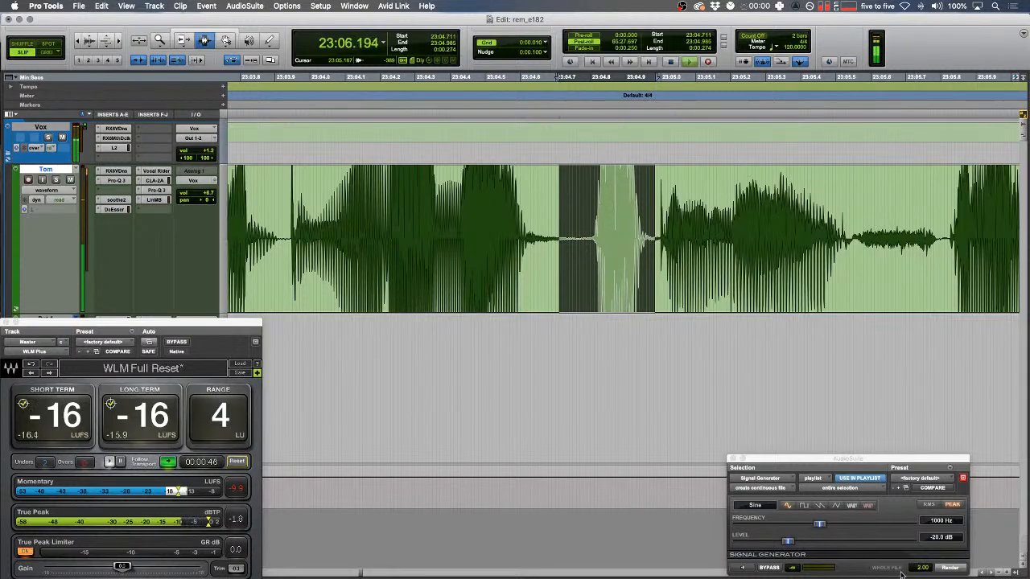
pyautogui.click(939, 569)
# - Audition the edit, then select short gaps on the green and pink tracks to review them
pyautogui.moveTo(399, 289); pyautogui.dragTo(426, 291)
pyautogui.press('space')
pyautogui.press('r')
pyautogui.press('r')
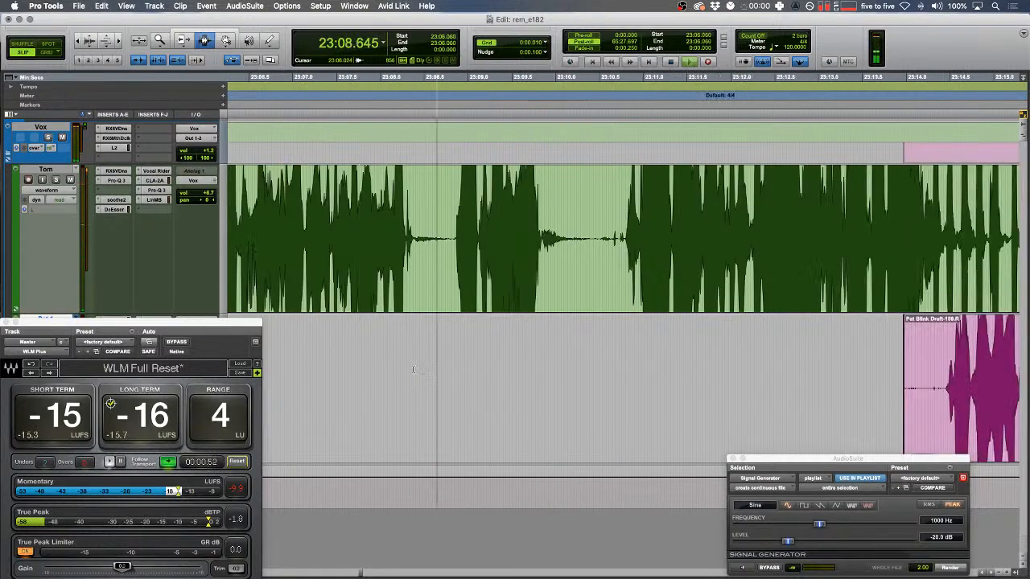
pyautogui.moveTo(538, 288); pyautogui.dragTo(550, 288)
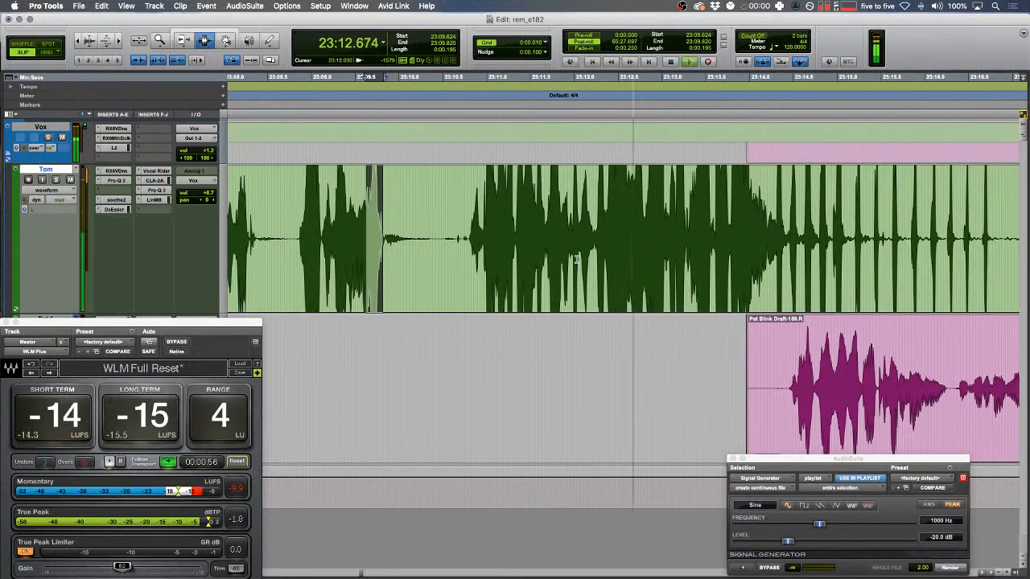
pyautogui.moveTo(527, 378); pyautogui.dragTo(565, 378)
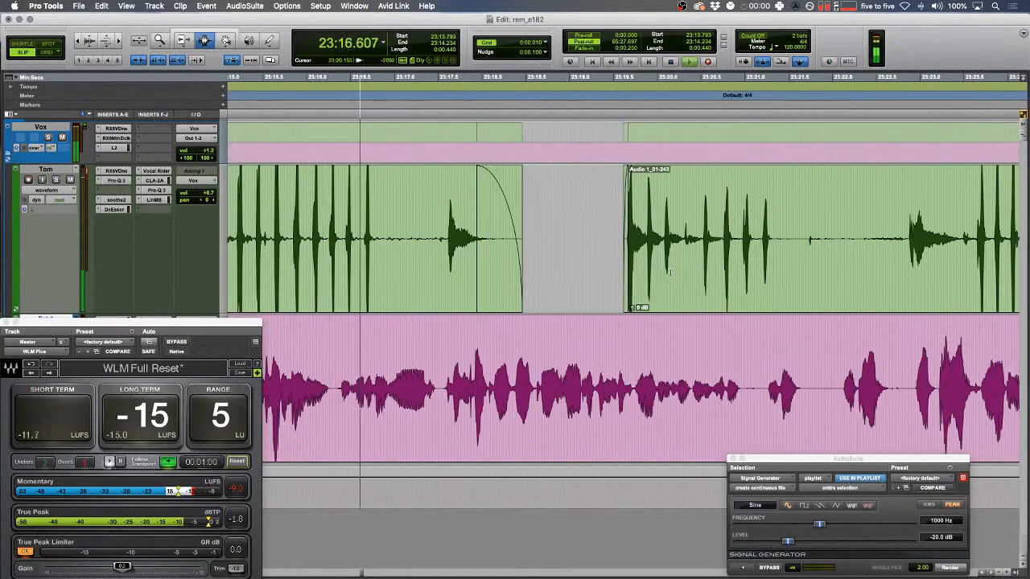
# - Delete the silent stretches on the green track and fade the trimmed clip edges
pyautogui.moveTo(784, 242); pyautogui.dragTo(906, 244)
pyautogui.press('Delete')
pyautogui.moveTo(566, 242); pyautogui.dragTo(360, 219)
pyautogui.press('f')
pyautogui.press('Delete')
pyautogui.press('f')
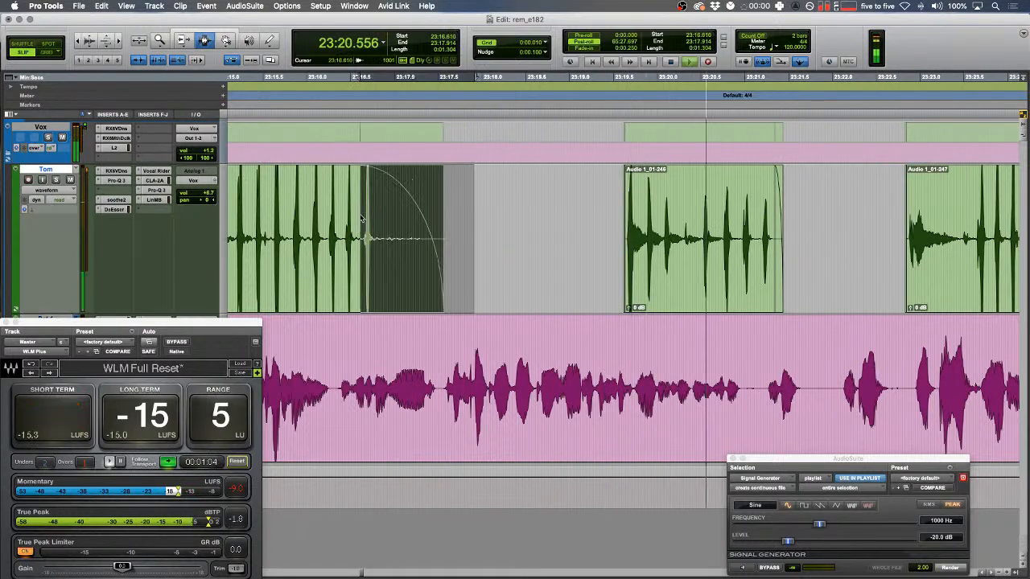
pyautogui.hscroll(3, 360, 216)
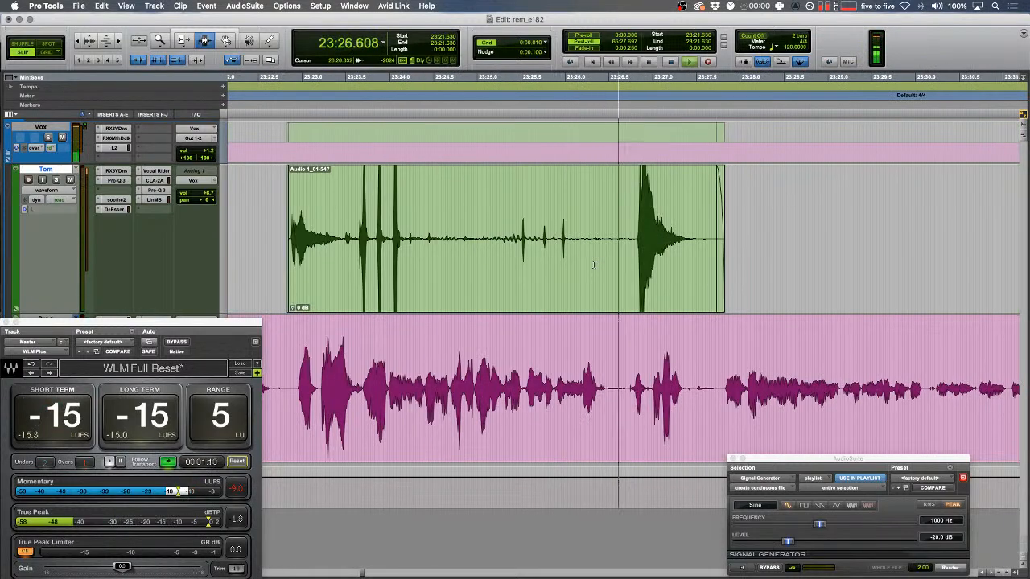
pyautogui.press('space')
pyautogui.moveTo(569, 386); pyautogui.dragTo(606, 390)
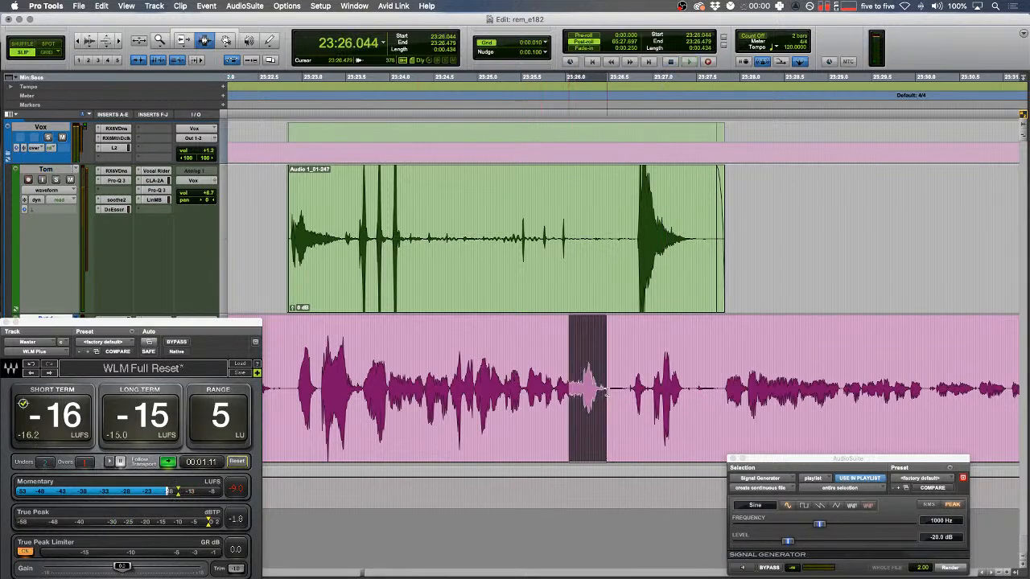
# - Render a sine tone over the pink track's blip and extend the left clip's end over it
pyautogui.click(951, 568)
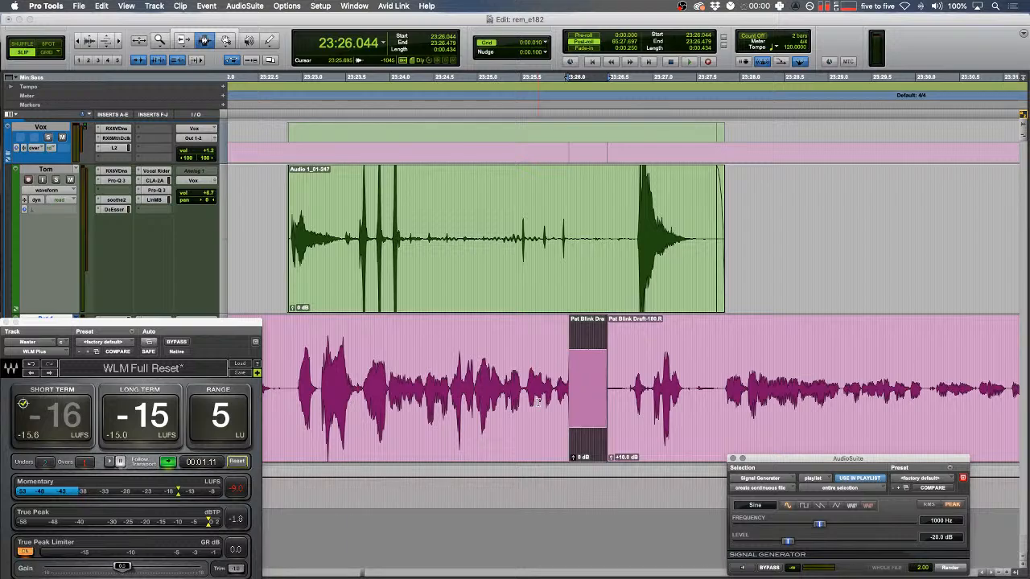
pyautogui.click(424, 373)
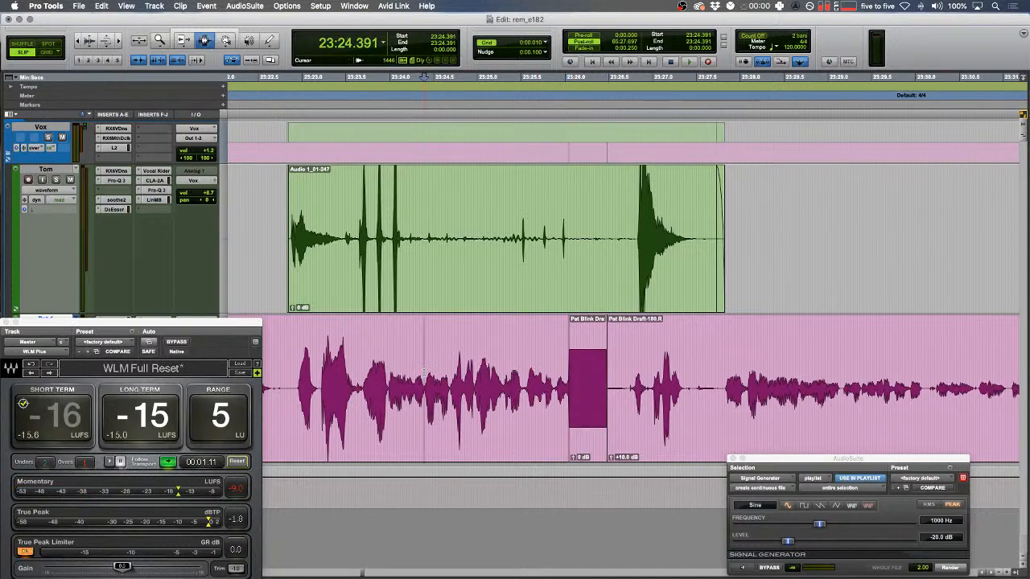
pyautogui.press('space')
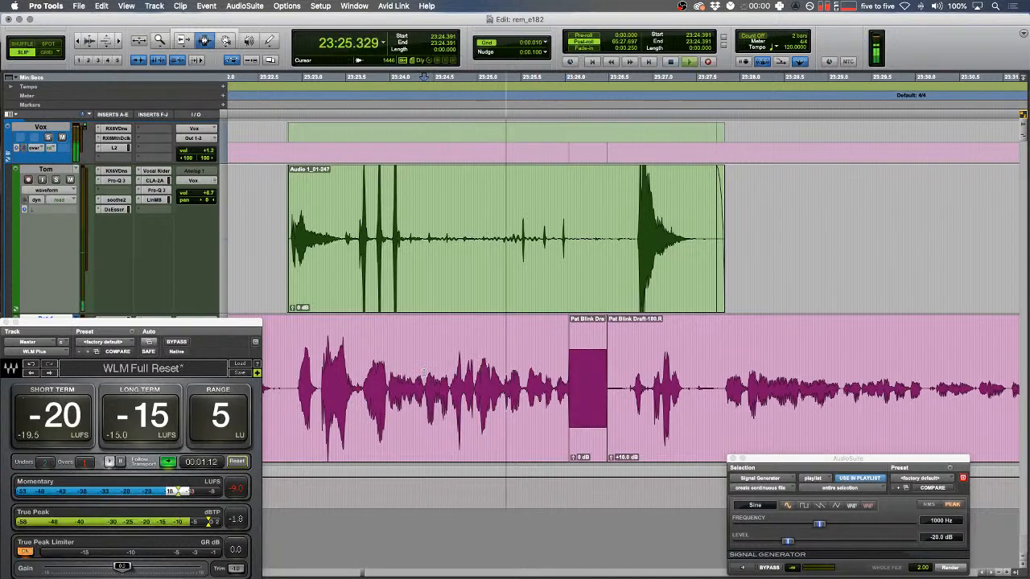
pyautogui.press('t')
pyautogui.press('t')
pyautogui.press('F6')
pyautogui.moveTo(580, 375); pyautogui.dragTo(597, 375)
pyautogui.press('F7')
pyautogui.press('r')
pyautogui.press('r')
pyautogui.press('r')
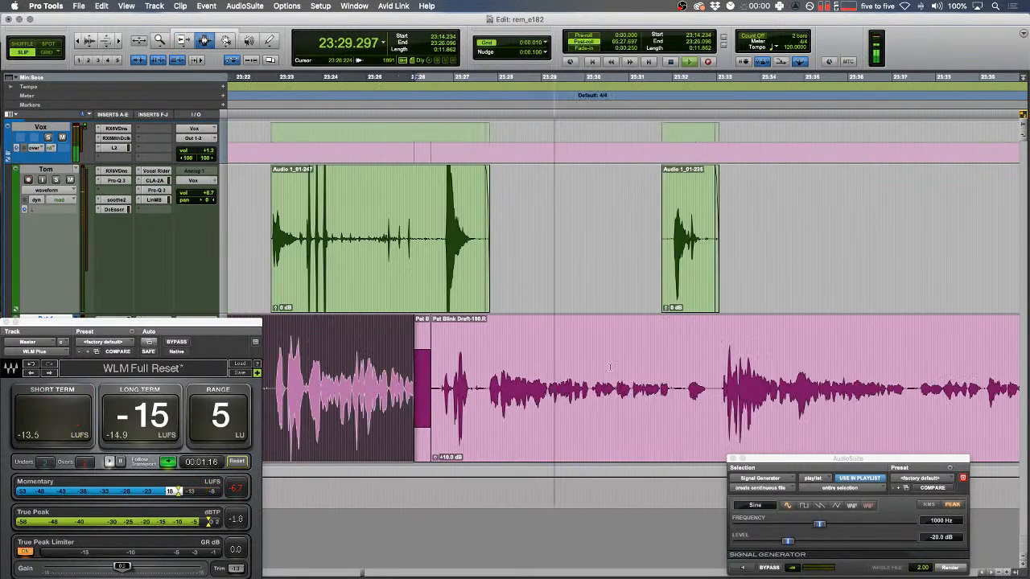
# - Extend the green clip's start slightly earlier and add a fade-in at its start
pyautogui.moveTo(516, 254); pyautogui.dragTo(443, 251)
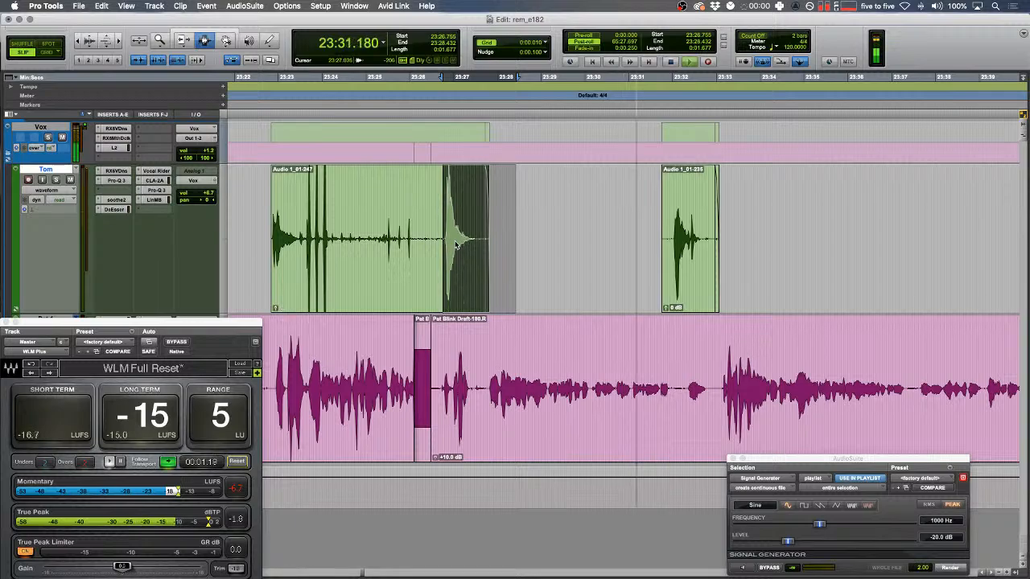
pyautogui.hscroll(2, 485, 235)
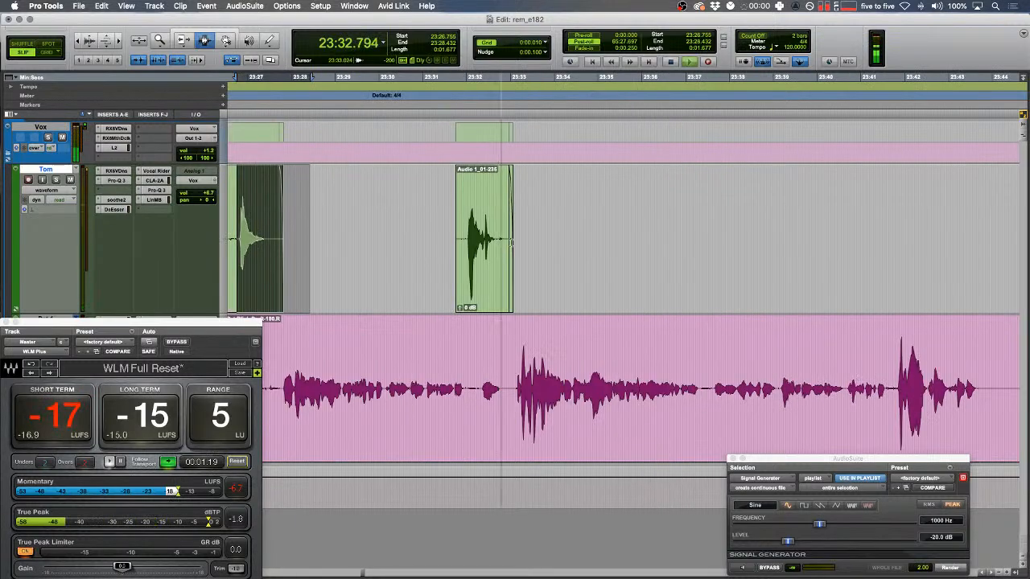
pyautogui.click(489, 385)
pyautogui.press('t')
pyautogui.hscroll(2, 488, 385)
pyautogui.hscroll(2, 489, 384)
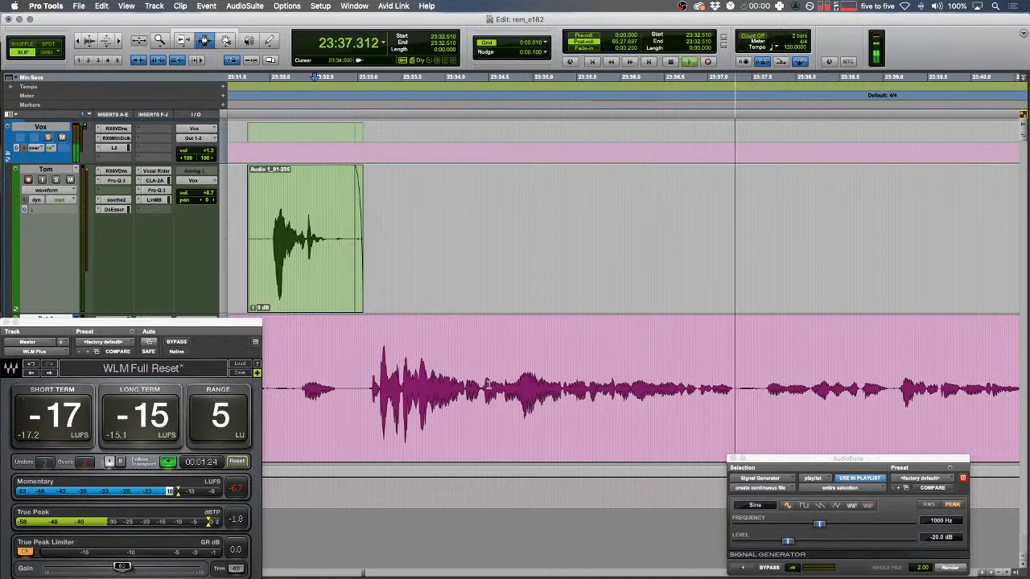
pyautogui.hscroll(6, 489, 385)
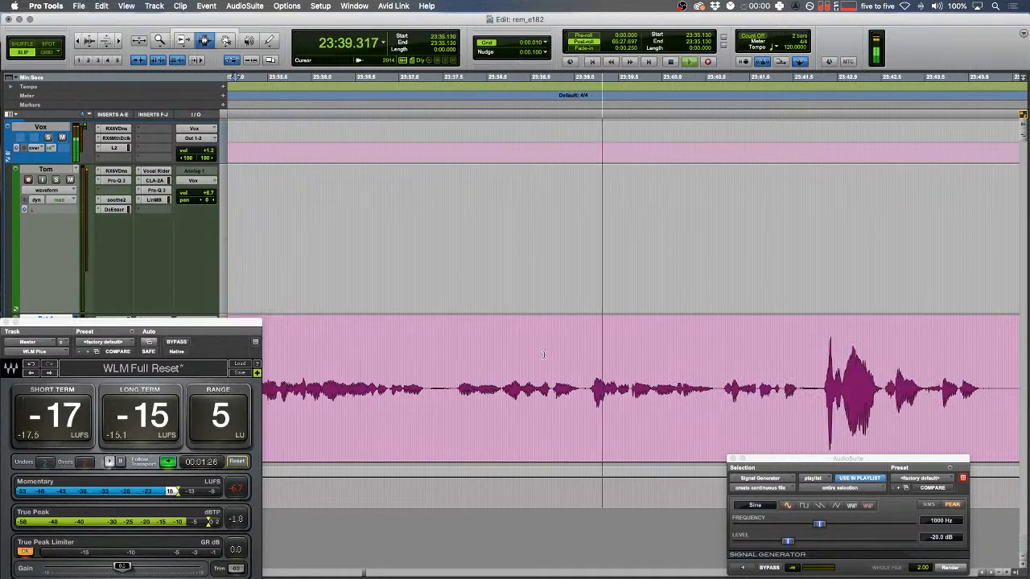
pyautogui.moveTo(832, 218)
pyautogui.mouseDown()
pyautogui.moveTo(812, 218)
pyautogui.moveTo(829, 218)
pyautogui.mouseUp()
pyautogui.press('f')
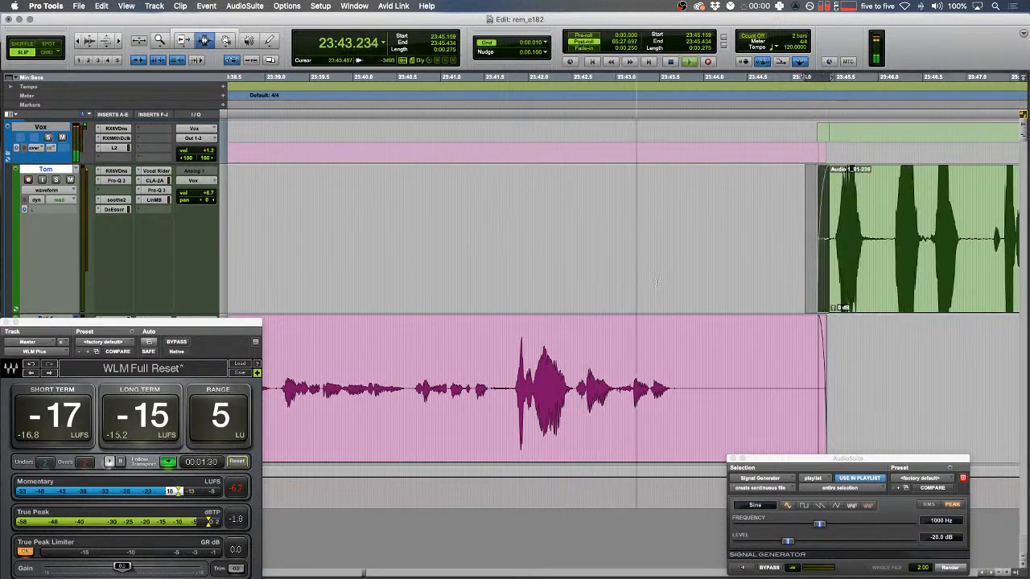
# - Cut the silent gap across both tracks in Shuffle mode, then crossfade the pink clip join
pyautogui.moveTo(711, 344); pyautogui.dragTo(789, 332)
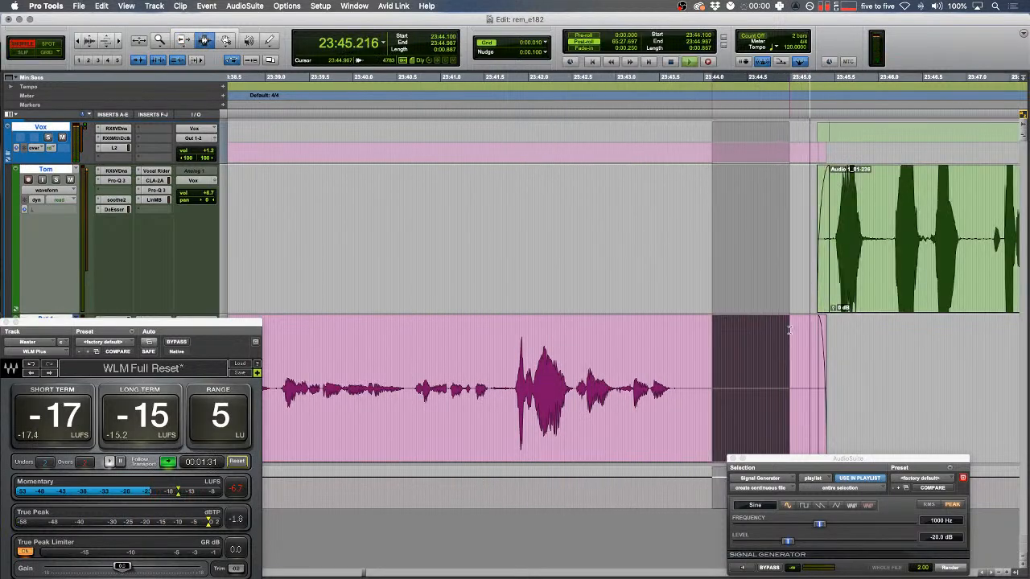
pyautogui.press('F1')
pyautogui.press('super+x')
pyautogui.press('space')
pyautogui.press('F2')
pyautogui.moveTo(704, 322); pyautogui.dragTo(723, 321)
pyautogui.press('f')
pyautogui.press('r')
pyautogui.press('space')
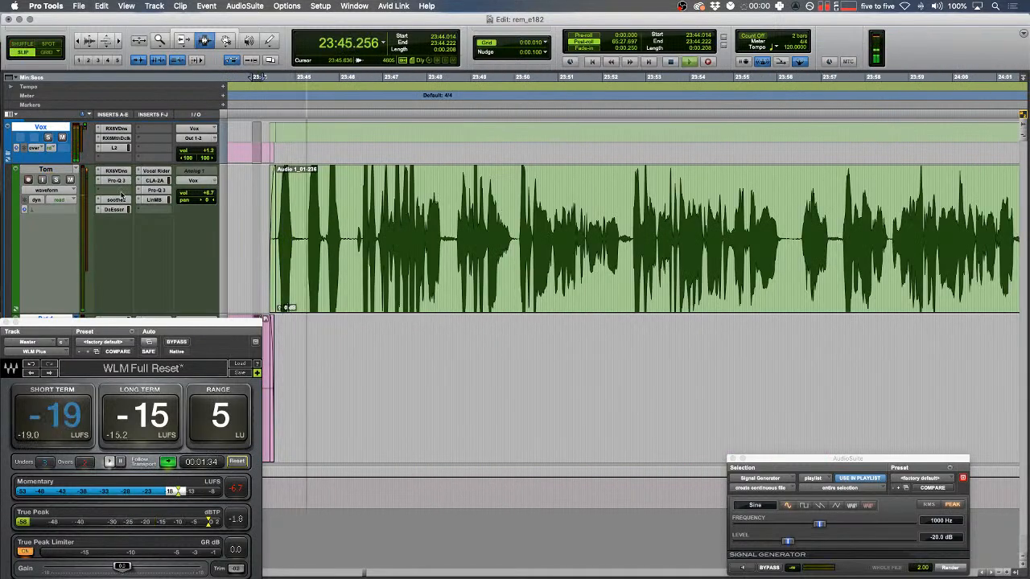
pyautogui.click(156, 190)
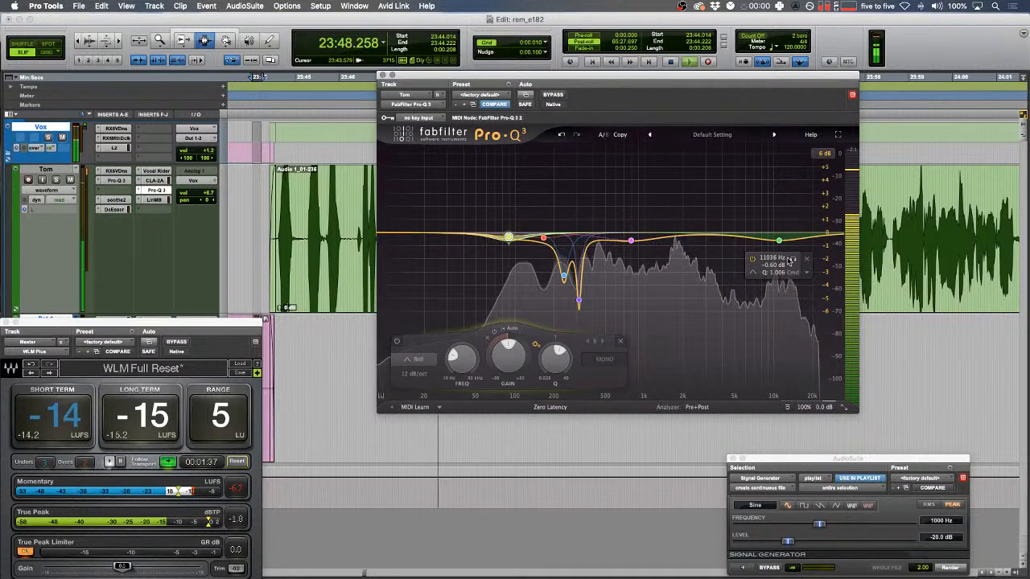
pyautogui.click(793, 259)
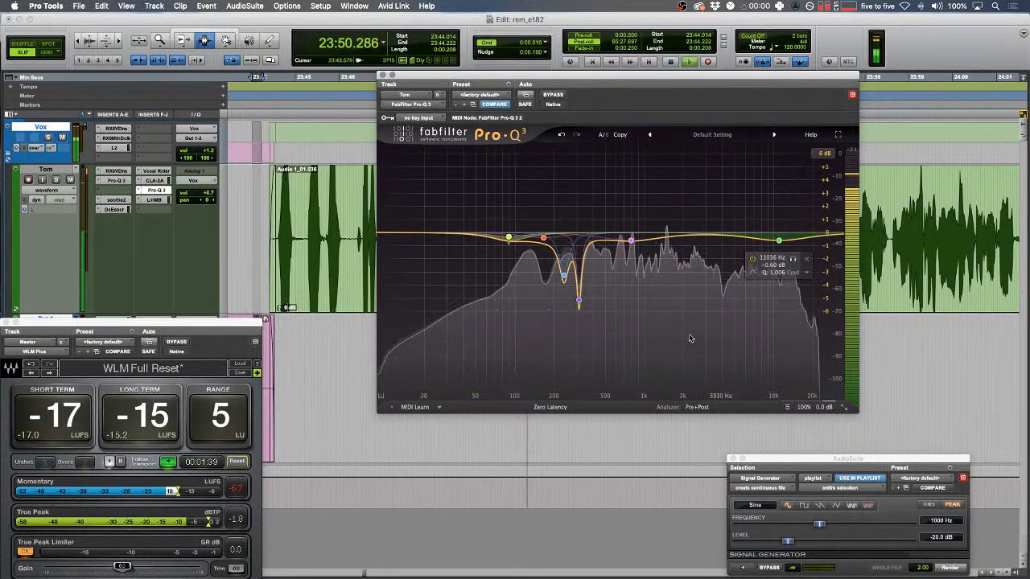
pyautogui.click(779, 241)
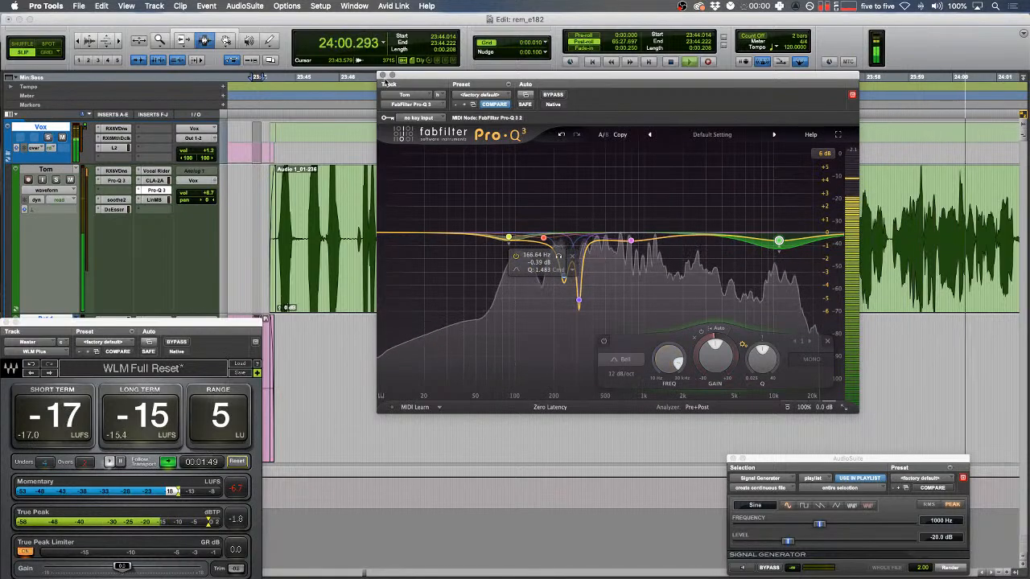
pyautogui.click(383, 76)
pyautogui.click(559, 243)
pyautogui.press('t')
# - Zoom in on the pause near 24:03 and audition it from 24:03.439 to 24:03.627
pyautogui.click(623, 239)
pyautogui.press('space')
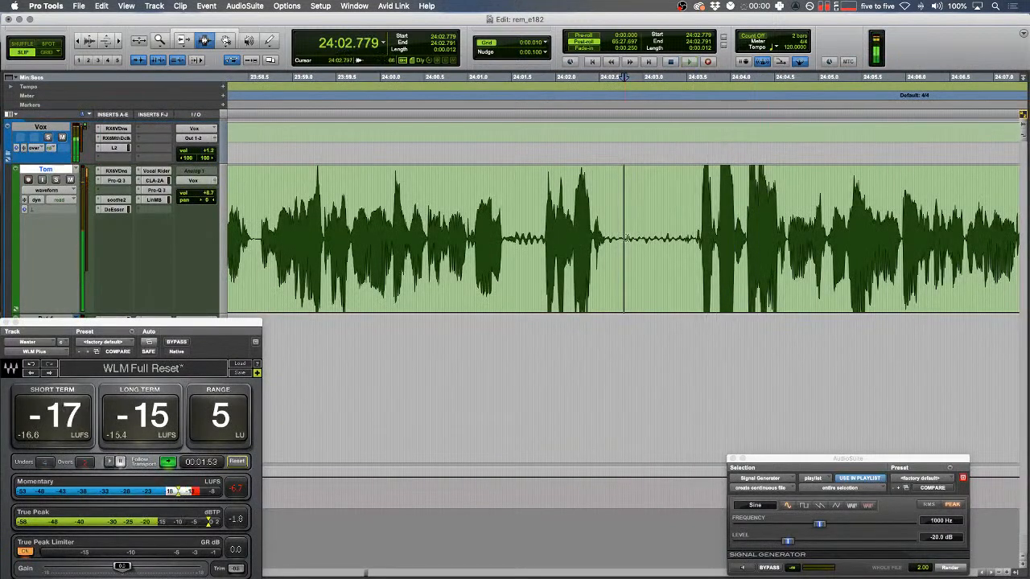
pyautogui.press('t')
pyautogui.press('t')
pyautogui.click(775, 241)
pyautogui.press('space')
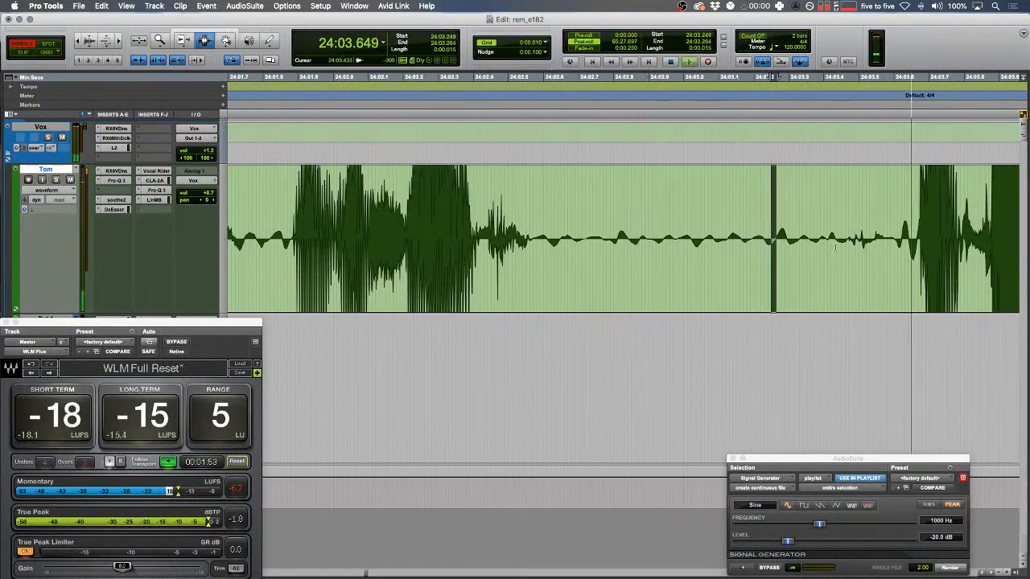
pyautogui.press('space')
pyautogui.moveTo(837, 243); pyautogui.dragTo(901, 242)
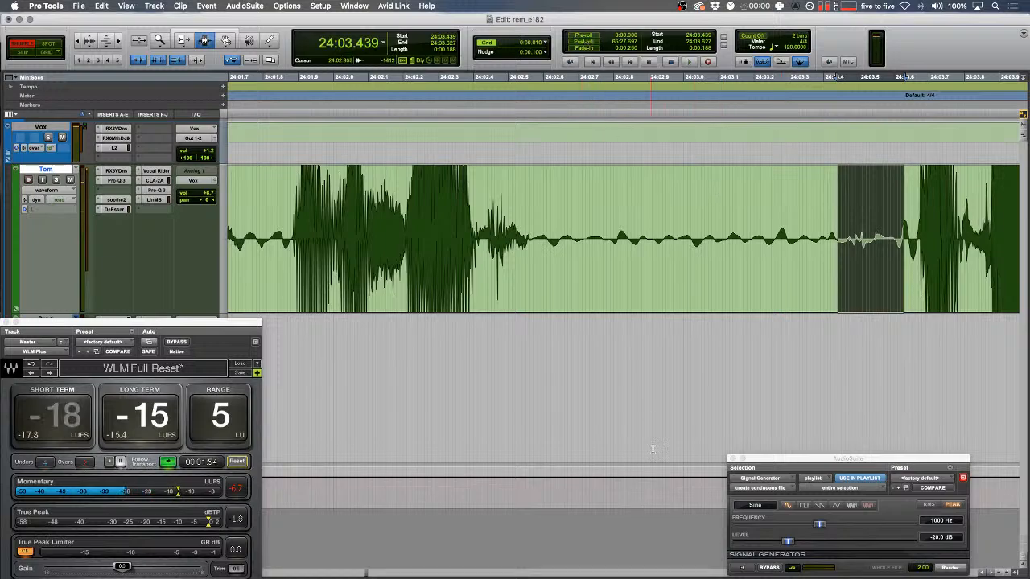
pyautogui.press('space')
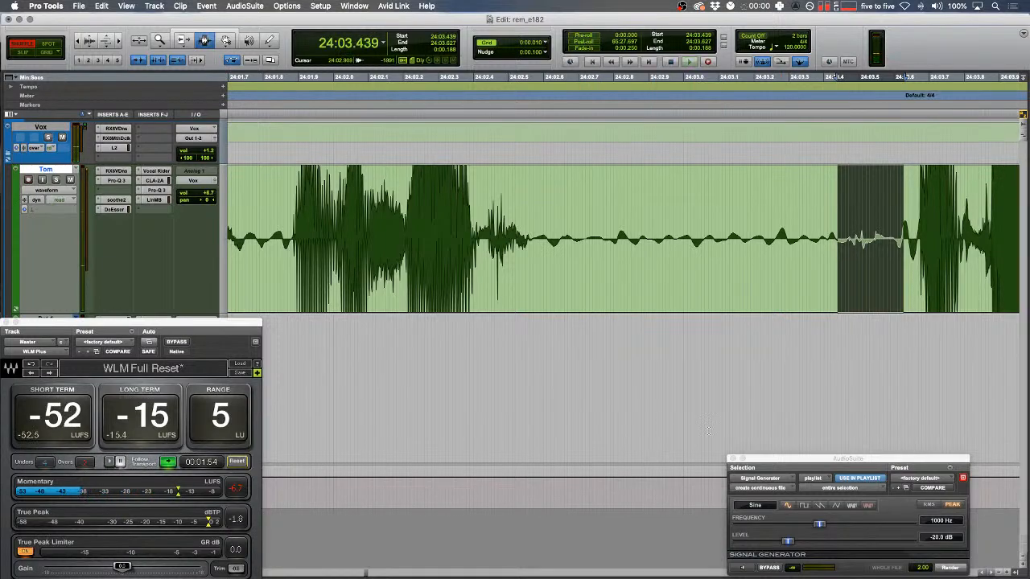
pyautogui.click(678, 271)
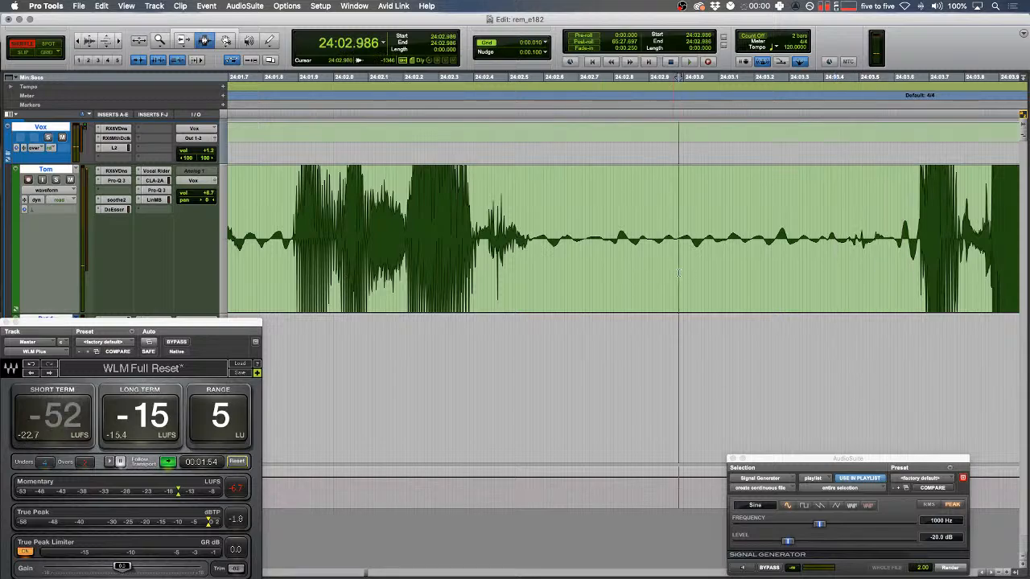
# - Delete the pause, crossfade the new join, and play back from 24:02.213 in Slip mode
pyautogui.moveTo(820, 248)
pyautogui.mouseDown()
pyautogui.moveTo(903, 246)
pyautogui.moveTo(832, 241)
pyautogui.mouseUp()
pyautogui.press('Delete')
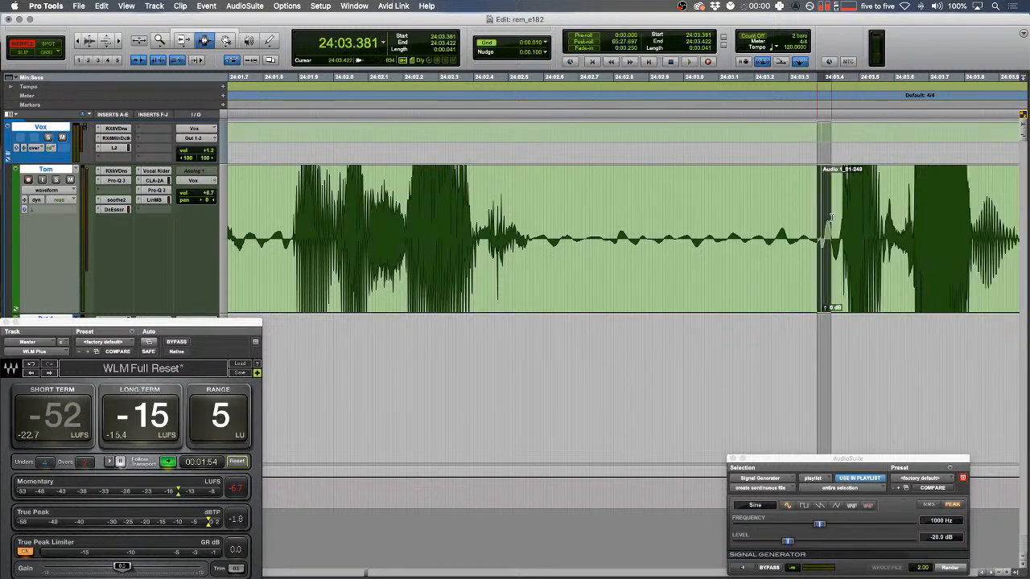
pyautogui.press('f')
pyautogui.click(763, 204)
pyautogui.press('r')
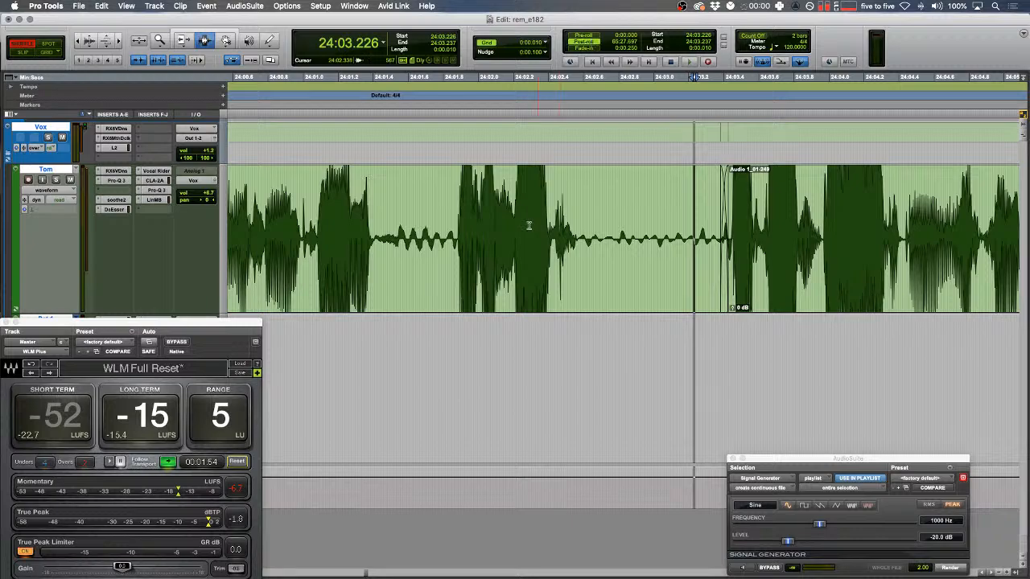
pyautogui.click(516, 213)
pyautogui.press('F2')
pyautogui.press('r')
pyautogui.press('space')
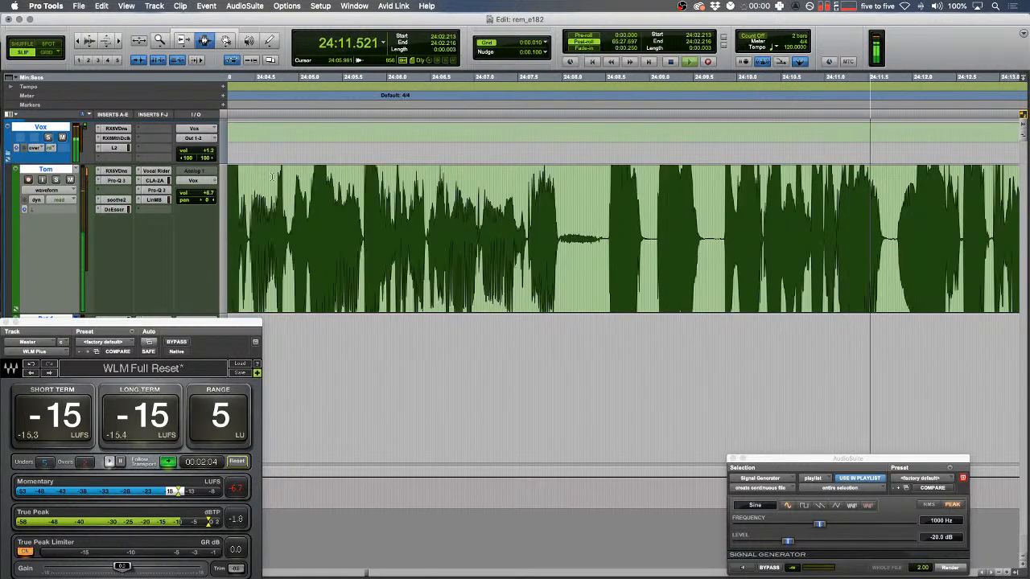
# - Set the green track's Linear Phase Multiband Low band Range to about -3.2 and close the plugin
pyautogui.click(206, 195)
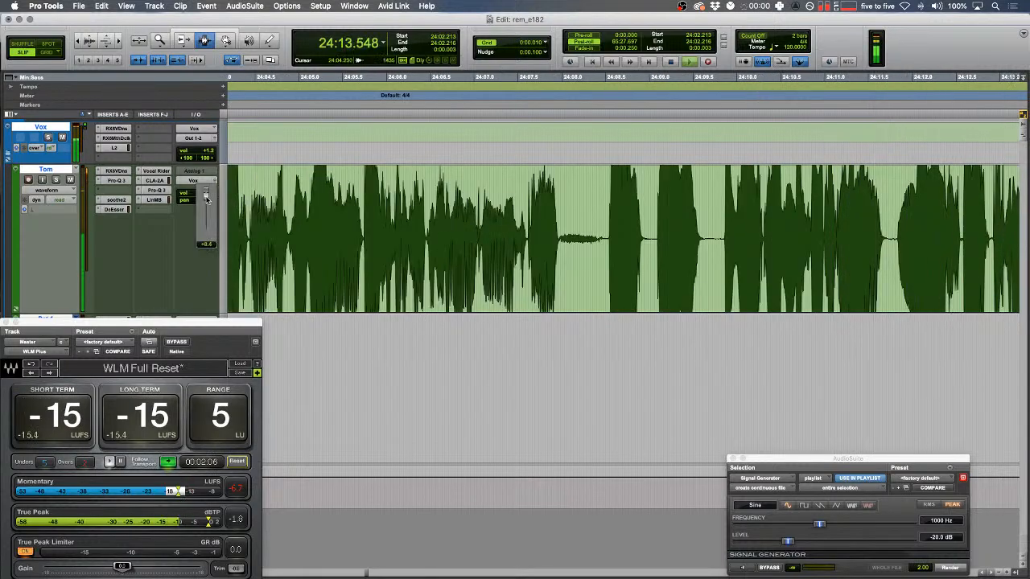
pyautogui.click(153, 199)
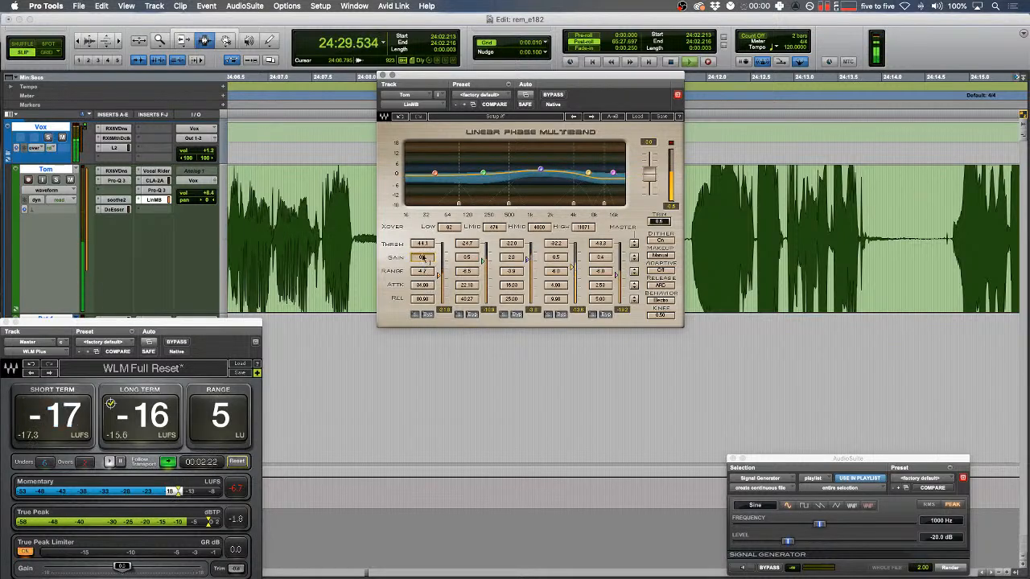
pyautogui.moveTo(423, 271); pyautogui.dragTo(423, 264)
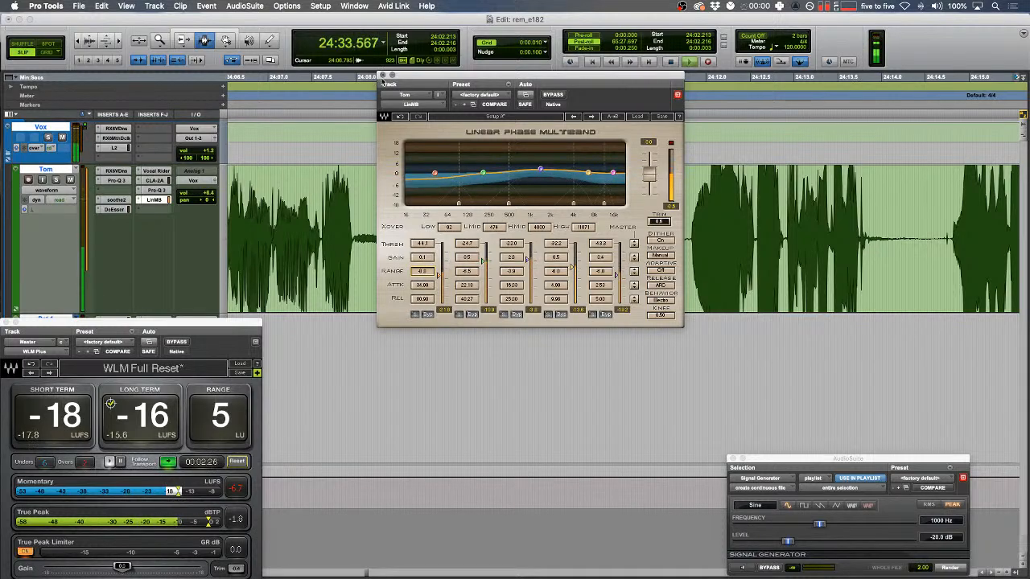
pyautogui.click(383, 76)
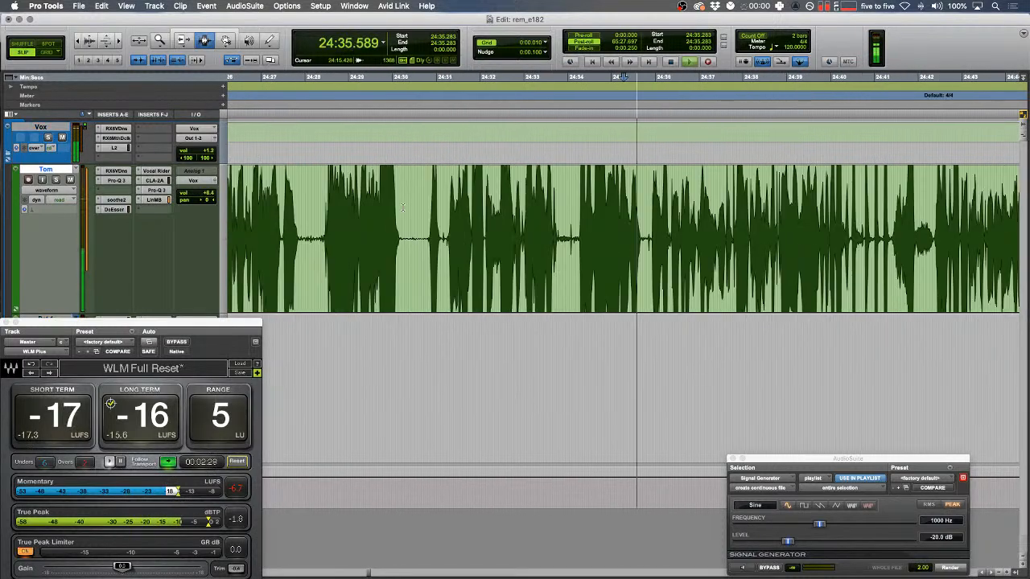
pyautogui.press('t')
pyautogui.press('t')
pyautogui.moveTo(592, 193)
pyautogui.mouseDown()
pyautogui.moveTo(610, 197)
pyautogui.moveTo(584, 187)
pyautogui.mouseUp()
# - Cut the selected pause from the green track in Shuffle mode so the words close up
pyautogui.hscroll(2, 626, 228)
pyautogui.press('space')
pyautogui.press('t')
pyautogui.hscroll(2, 588, 188)
pyautogui.press('F1')
pyautogui.press('space')
pyautogui.moveTo(738, 241); pyautogui.dragTo(484, 242)
pyautogui.press('super+x')
# - Audition playback across the cut and return to Slip mode
pyautogui.keyDown('super'); pyautogui.click(373, 199); pyautogui.keyUp('super')
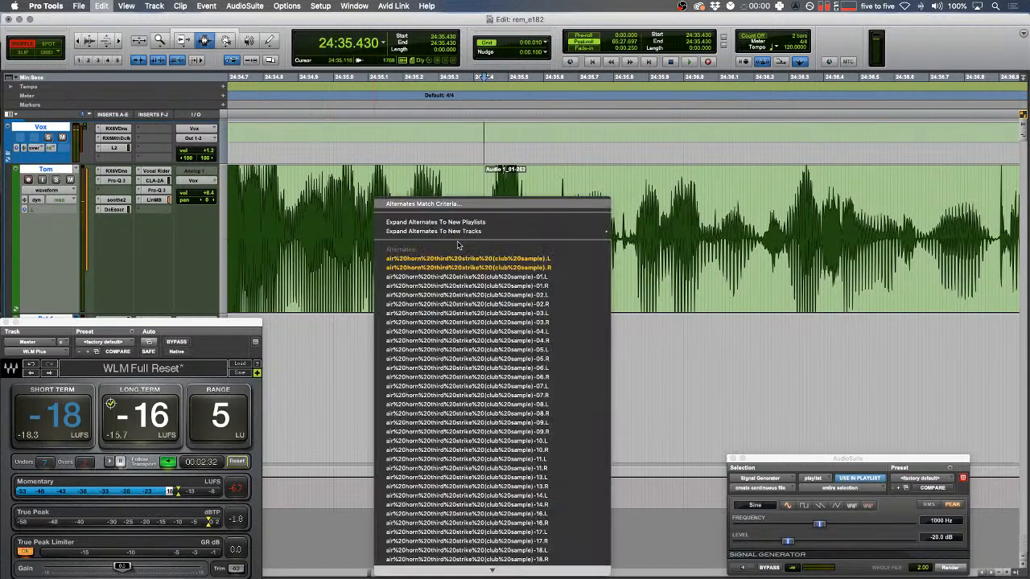
pyautogui.click(333, 211)
pyautogui.click(325, 210)
pyautogui.press('space')
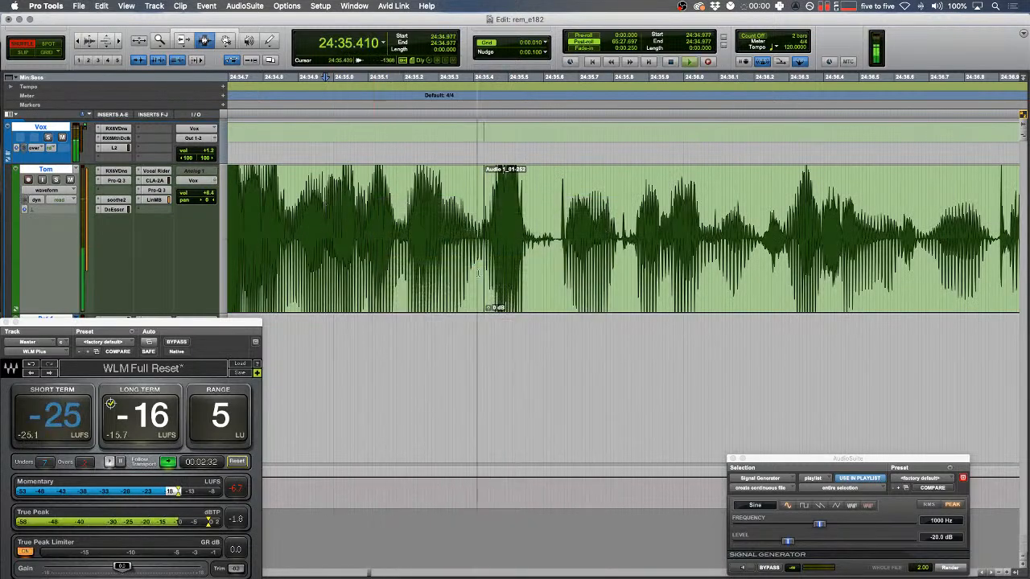
pyautogui.press('space')
pyautogui.moveTo(304, 215); pyautogui.dragTo(284, 216)
pyautogui.press('r')
pyautogui.press('F2')
pyautogui.press('space')
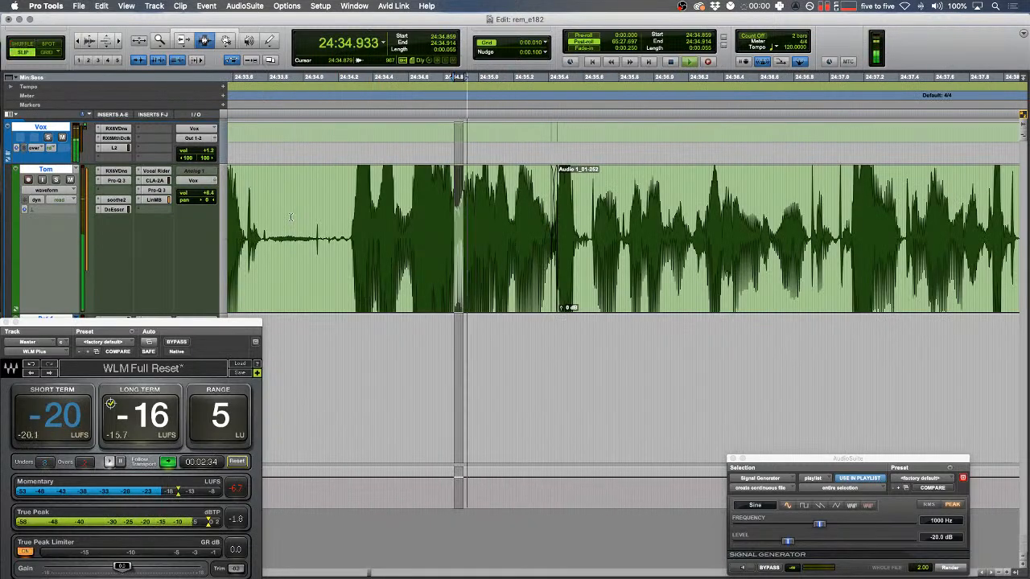
# - Scroll along the speech to review the edit as playback runs toward 24:45
pyautogui.hscroll(3, 298, 211)
pyautogui.click(451, 223)
pyautogui.press('r')
pyautogui.hscroll(5, 451, 224)
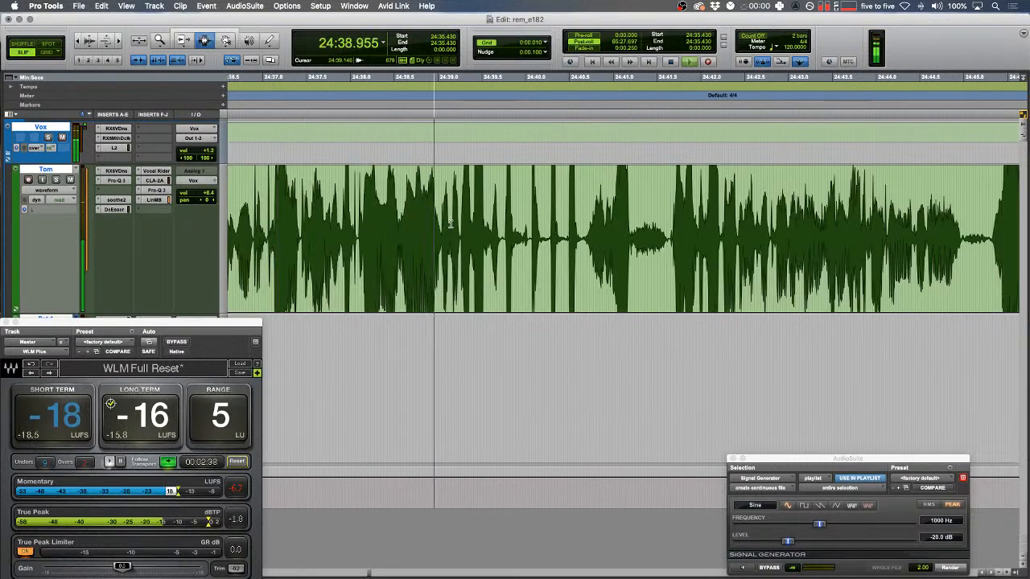
pyautogui.hscroll(2, 451, 224)
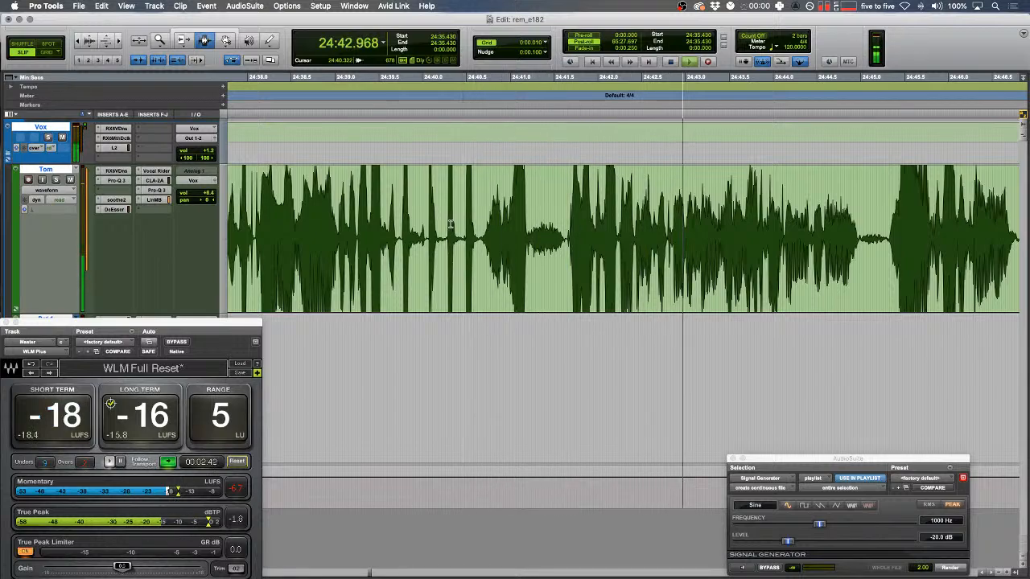
pyautogui.hscroll(8, 450, 224)
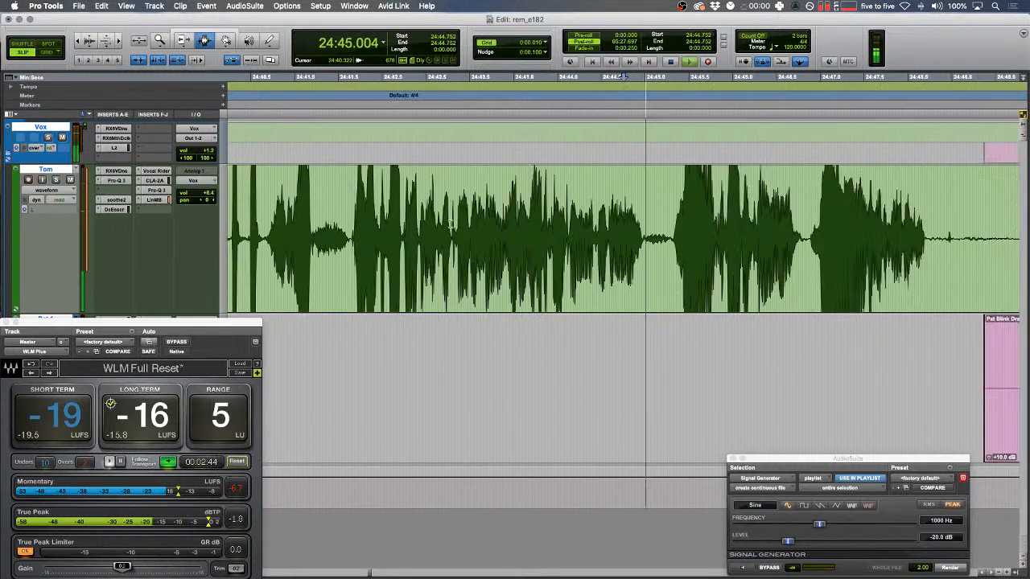
# - Delete the silent section of the green clip, fade out its end, and fade in the pink clip
pyautogui.moveTo(720, 230); pyautogui.dragTo(817, 229)
pyautogui.press('Delete')
pyautogui.moveTo(783, 229); pyautogui.dragTo(644, 229)
pyautogui.press('f')
pyautogui.moveTo(660, 326); pyautogui.dragTo(711, 326)
pyautogui.press('f')
pyautogui.hscroll(5, 715, 326)
pyautogui.press('r')
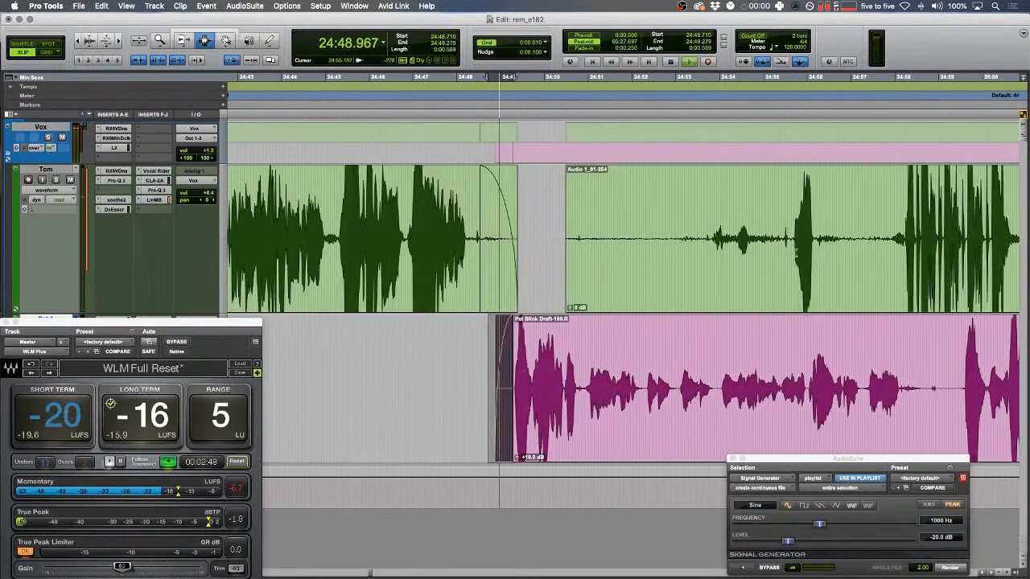
# - Extend the pink clip's start earlier and trim back the green clip's faded end
pyautogui.click(791, 229)
pyautogui.press('a')
pyautogui.moveTo(562, 219); pyautogui.dragTo(550, 217)
pyautogui.press('t')
pyautogui.press('t')
pyautogui.press('space')
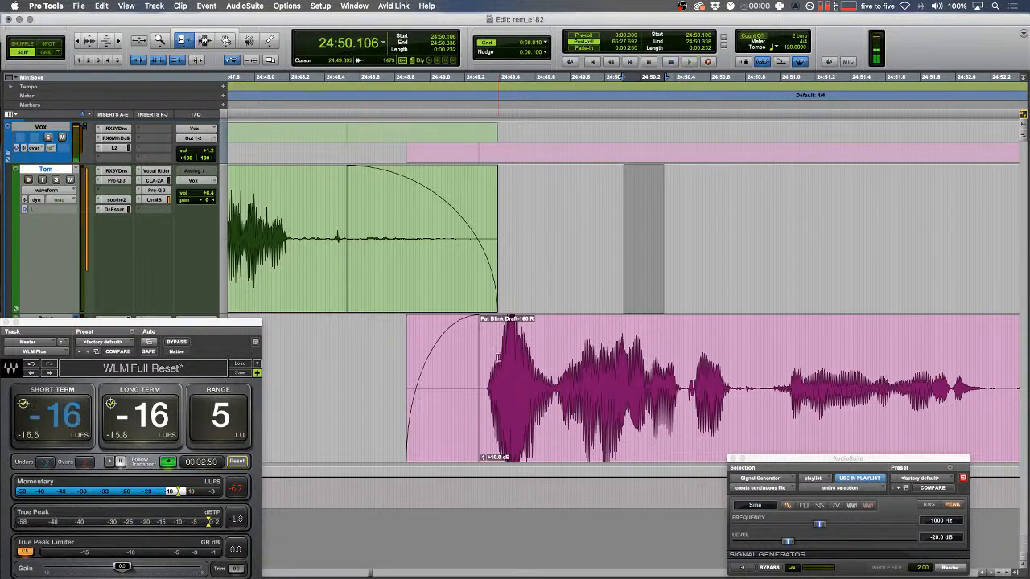
pyautogui.moveTo(484, 354); pyautogui.dragTo(349, 354)
pyautogui.moveTo(480, 248); pyautogui.dragTo(319, 239)
pyautogui.press('F7')
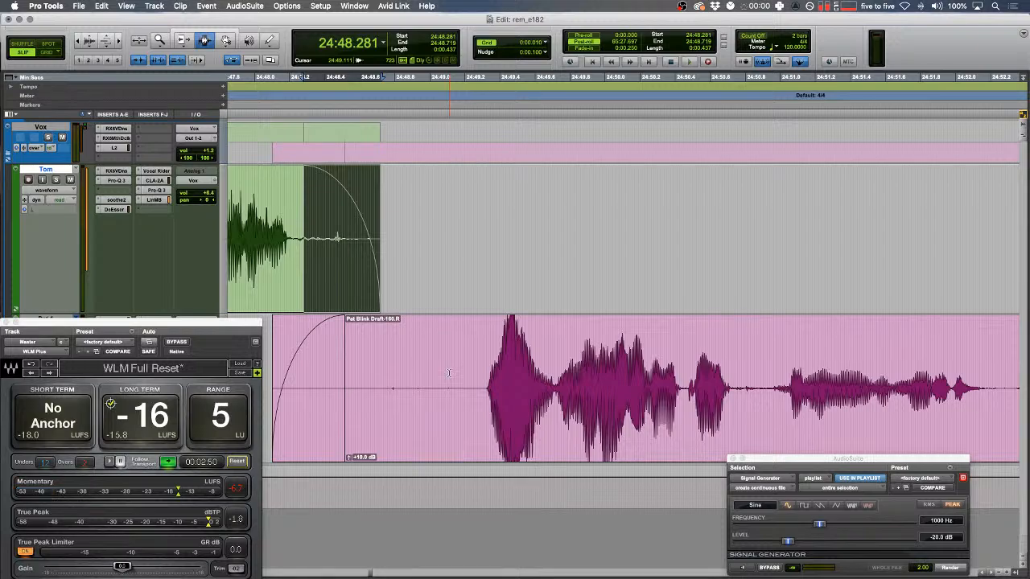
pyautogui.press('r')
pyautogui.press('r')
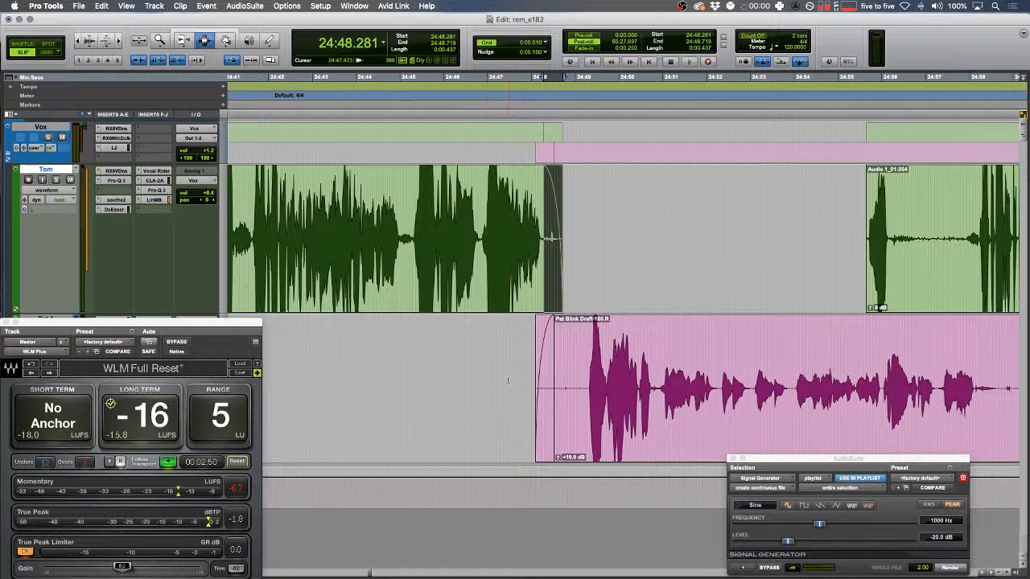
# - Delete the remaining quiet section of the green clip and lengthen the pink clip's fade-in
pyautogui.hscroll(5, 703, 277)
pyautogui.moveTo(686, 243); pyautogui.dragTo(563, 240)
pyautogui.press('Delete')
pyautogui.press('Delete')
pyautogui.hscroll(-5, 609, 245)
pyautogui.press('t')
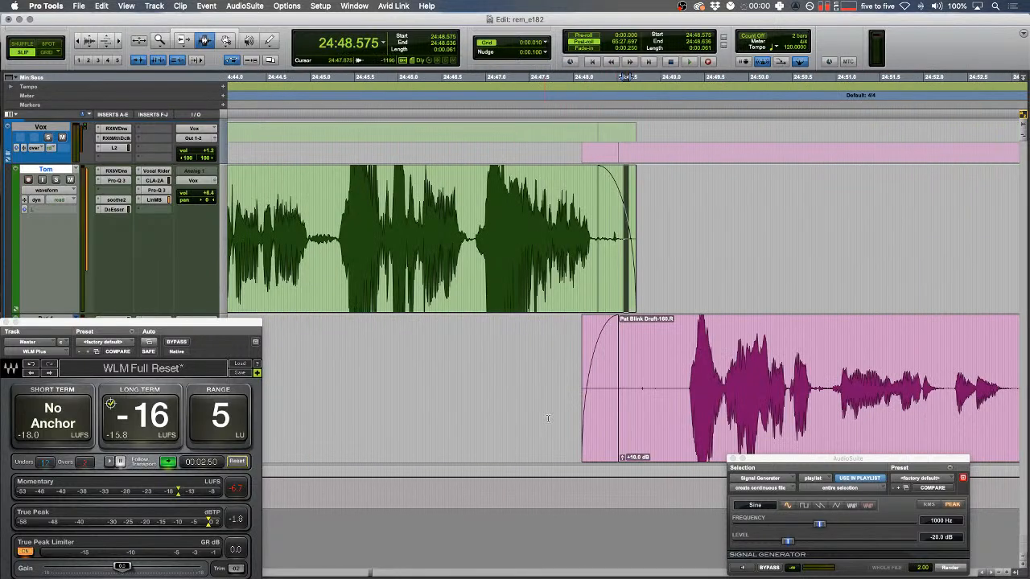
pyautogui.moveTo(548, 418); pyautogui.dragTo(632, 400)
pyautogui.press('f')
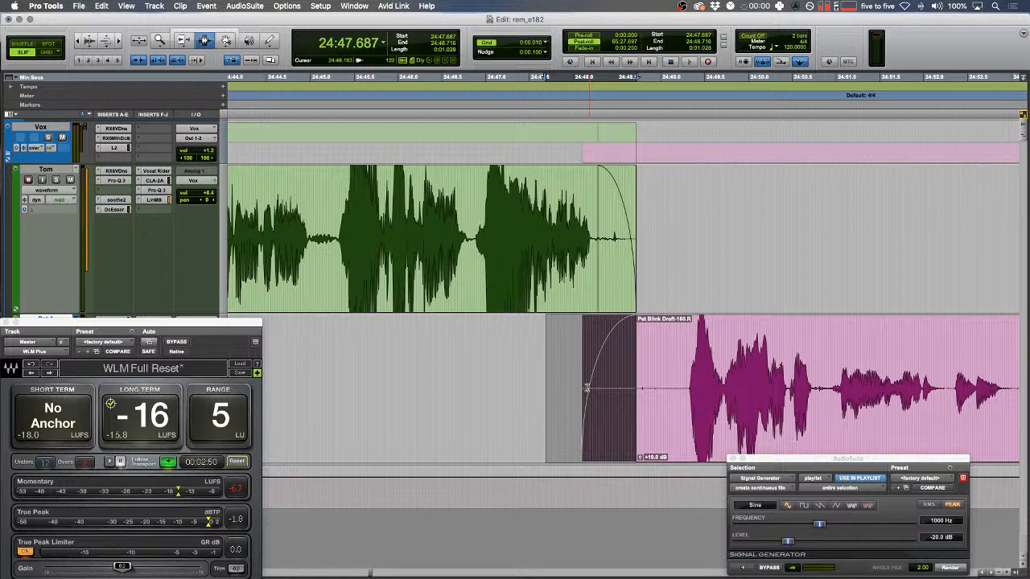
# - Play back the hand-off from just before it to check the overlapping fades
pyautogui.hscroll(5, 589, 378)
pyautogui.press('r')
pyautogui.click(506, 321)
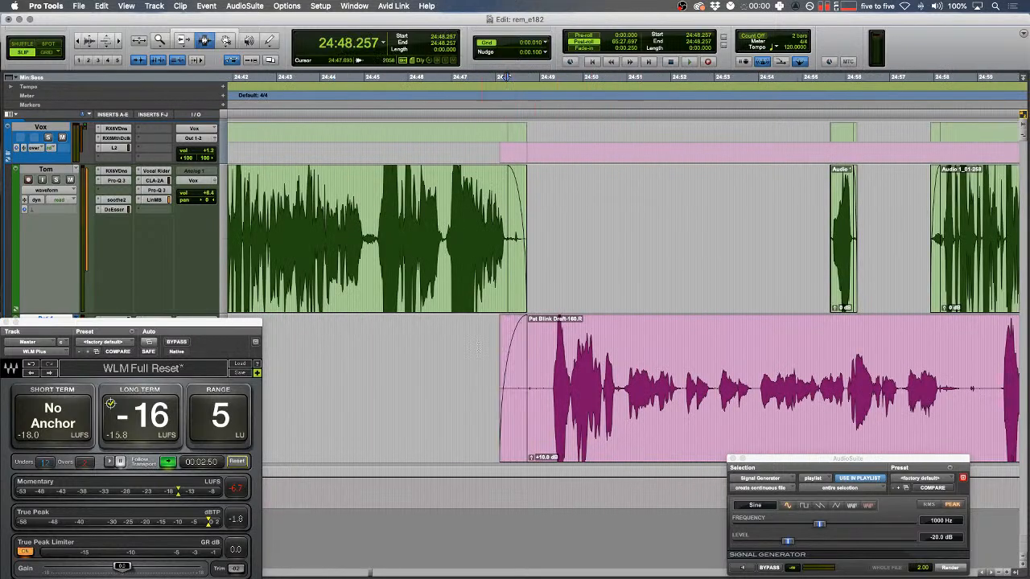
pyautogui.click(478, 347)
pyautogui.press('space')
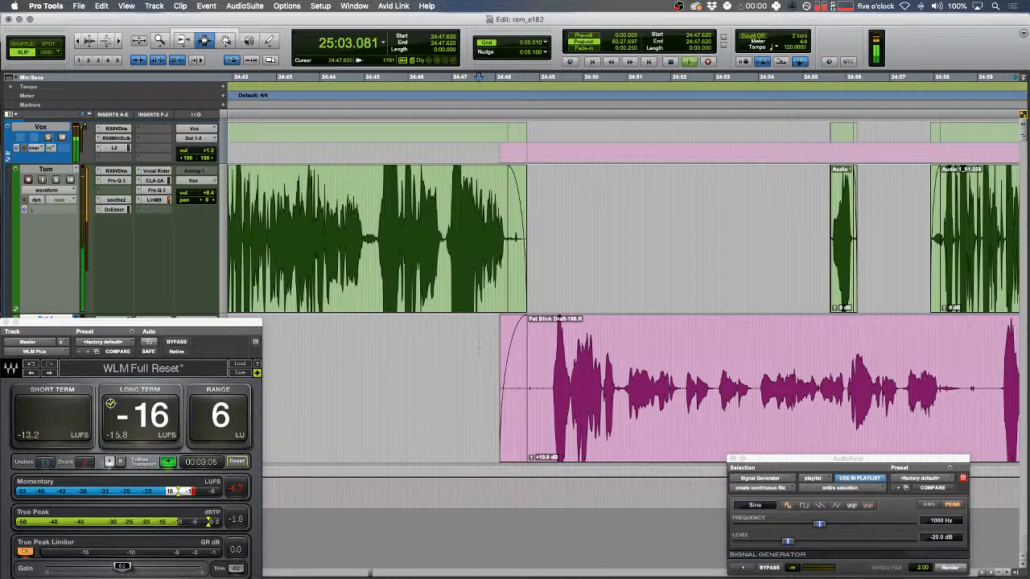
pyautogui.click(496, 298)
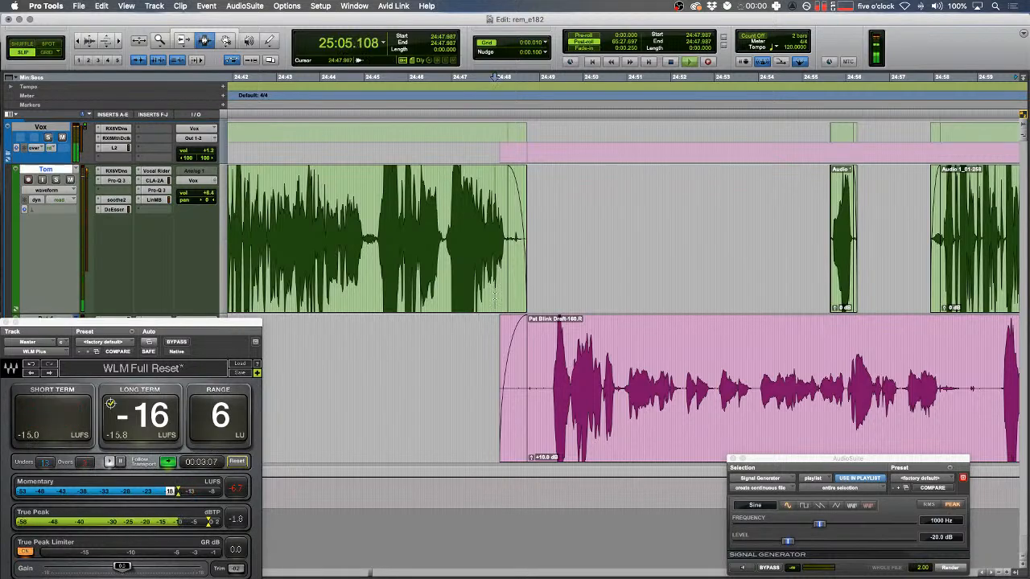
# - Zoom in and narrow the selection to just the blip in the pink track, then audition it
pyautogui.press('space')
pyautogui.click(488, 406)
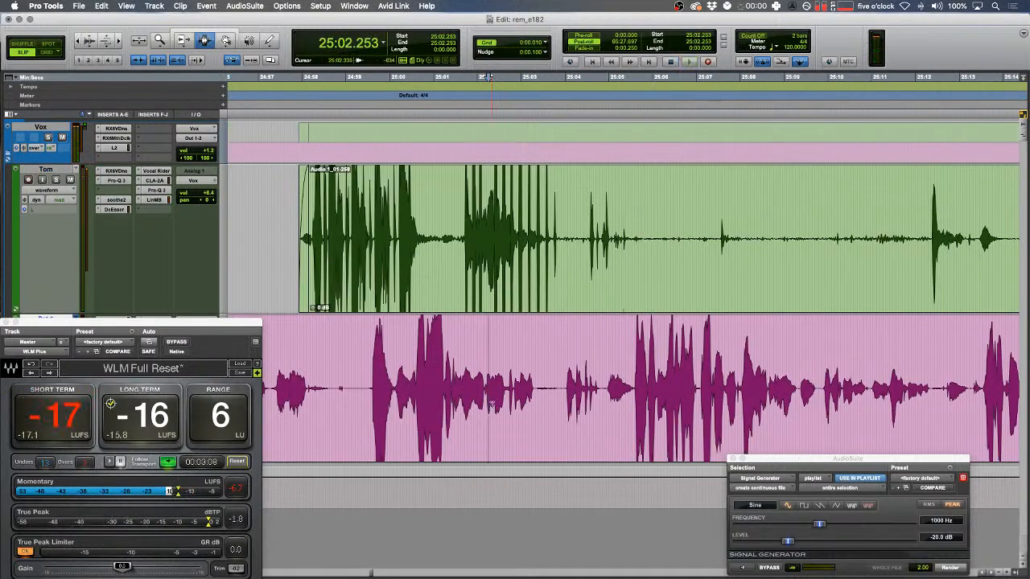
pyautogui.moveTo(483, 401); pyautogui.dragTo(472, 396)
pyautogui.press('t')
pyautogui.press('t')
pyautogui.moveTo(744, 373)
pyautogui.mouseDown()
pyautogui.moveTo(725, 373)
pyautogui.moveTo(759, 386)
pyautogui.mouseUp()
pyautogui.press('t')
pyautogui.press('space')
# - Render a 1000 Hz, -20 dB sine tone over the blip and play back around the repair
pyautogui.click(937, 570)
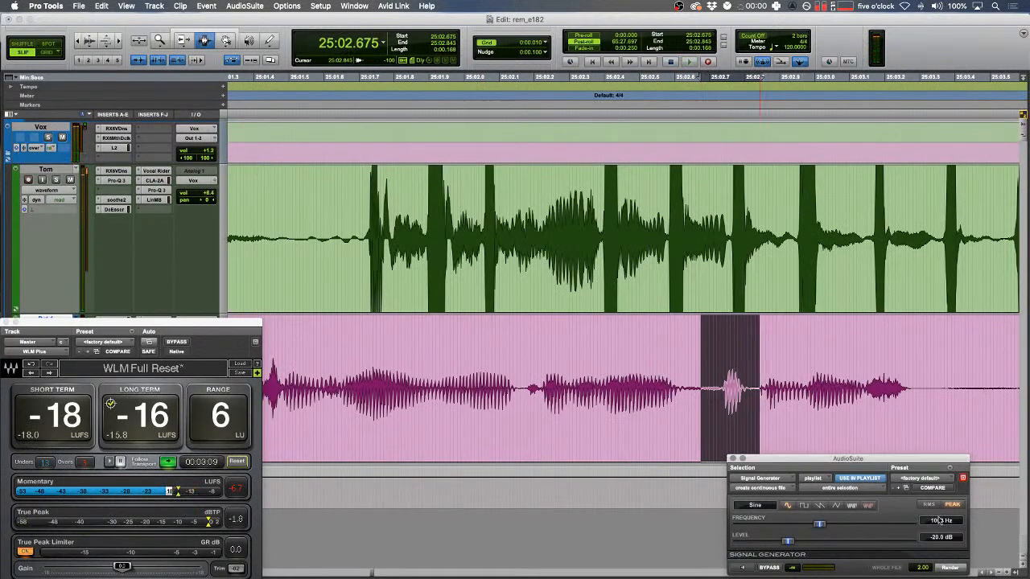
pyautogui.doubleClick(871, 384)
pyautogui.moveTo(538, 386); pyautogui.dragTo(652, 386)
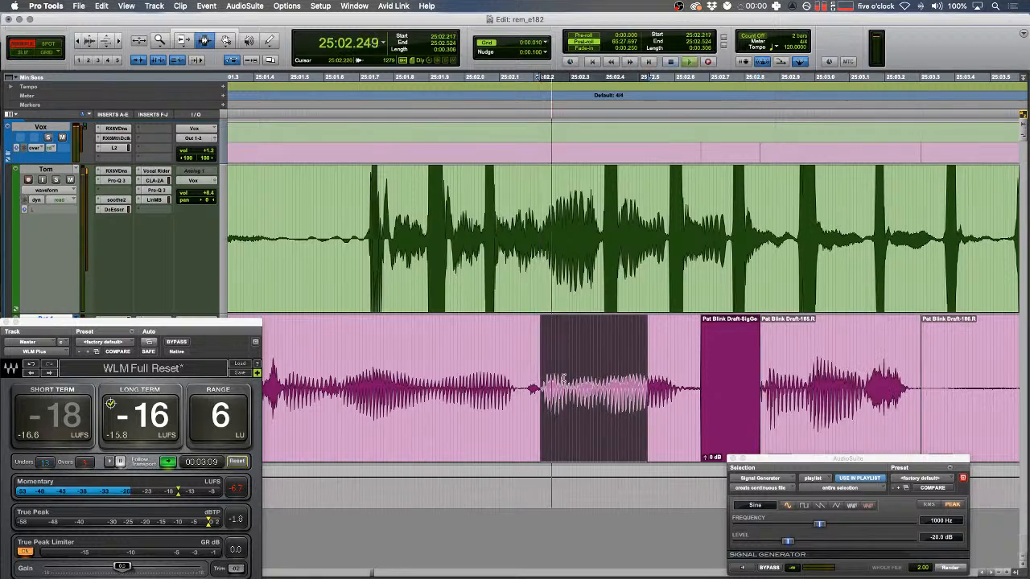
pyautogui.press('r')
pyautogui.press('space')
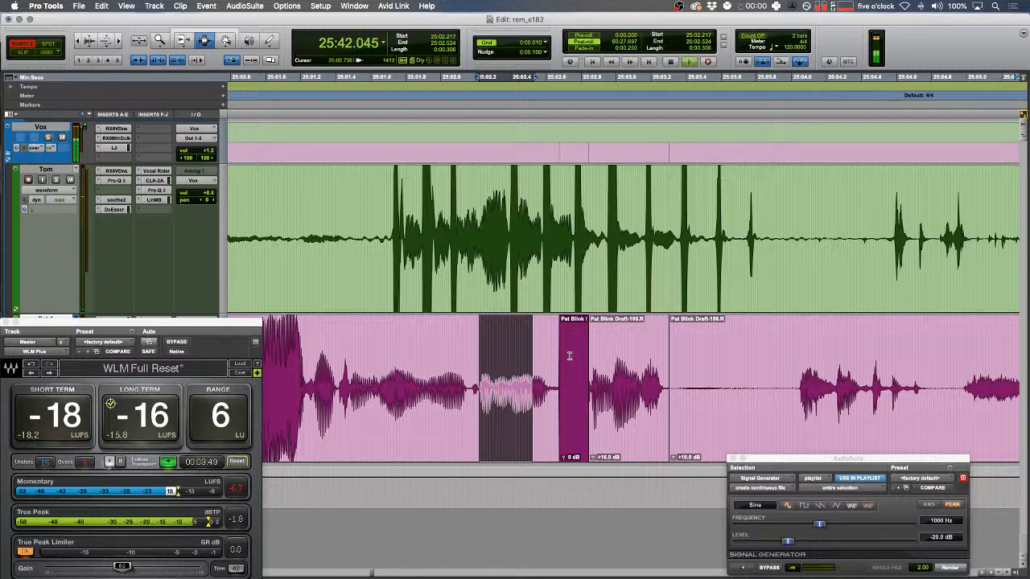
pyautogui.press('Down')
# - In Slip mode, delete the silence at the edit point on the green track
pyautogui.press('Left')
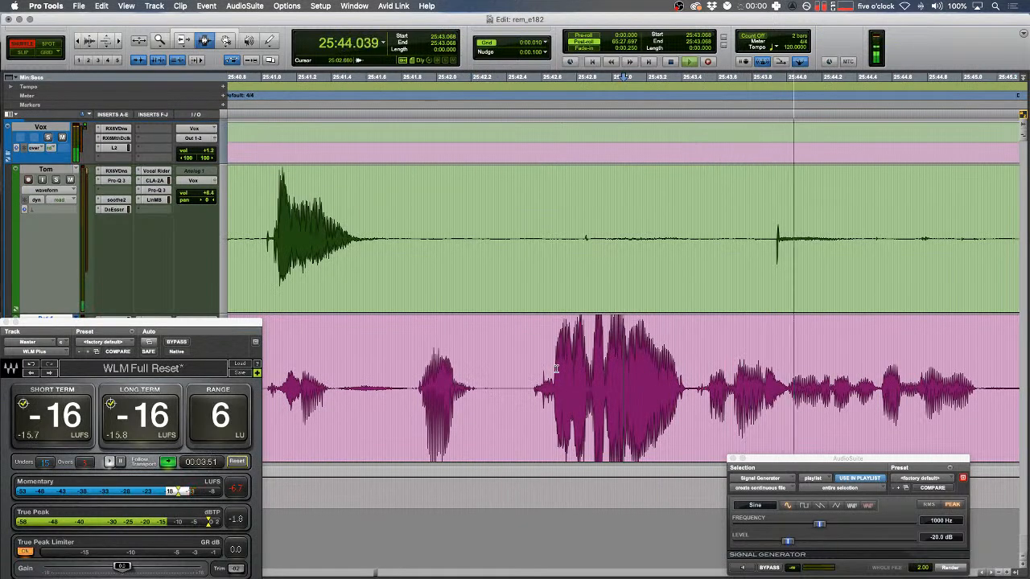
pyautogui.press('r')
pyautogui.press('r')
pyautogui.press('F2')
pyautogui.moveTo(582, 145); pyautogui.dragTo(854, 214)
pyautogui.press('super+e')
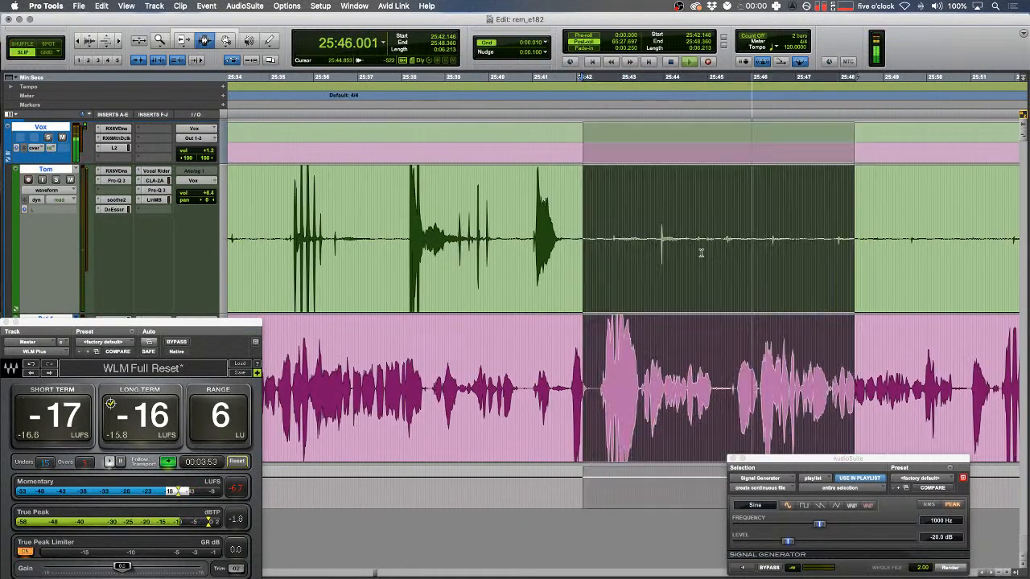
pyautogui.click(629, 241)
pyautogui.moveTo(577, 241); pyautogui.dragTo(852, 240)
pyautogui.press('BackSpace')
# - Trim the green clip's start to the next speech and delete two silent stretches
pyautogui.hscroll(10, 809, 236)
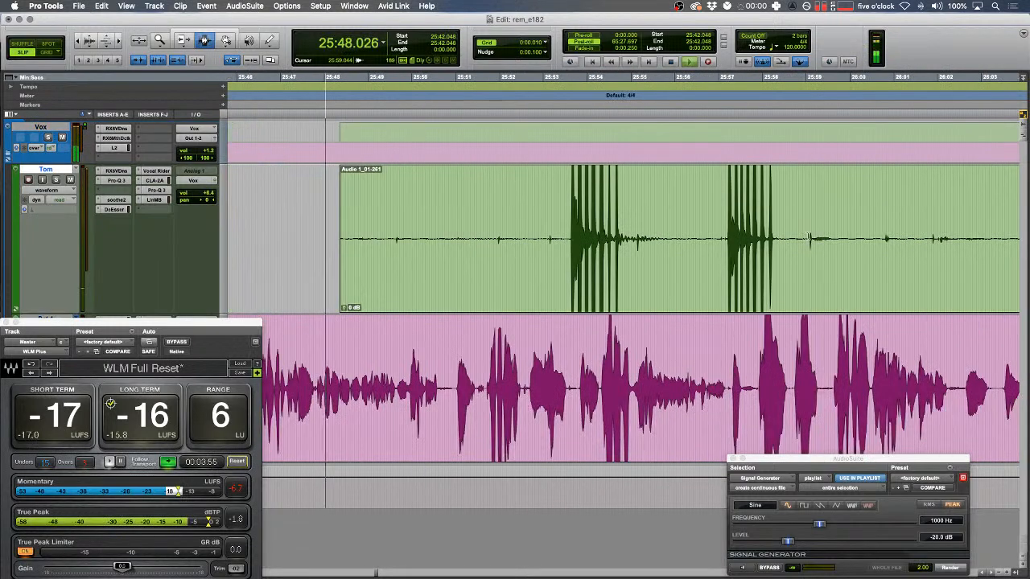
pyautogui.click(568, 238)
pyautogui.press('a')
pyautogui.moveTo(630, 238); pyautogui.dragTo(718, 237)
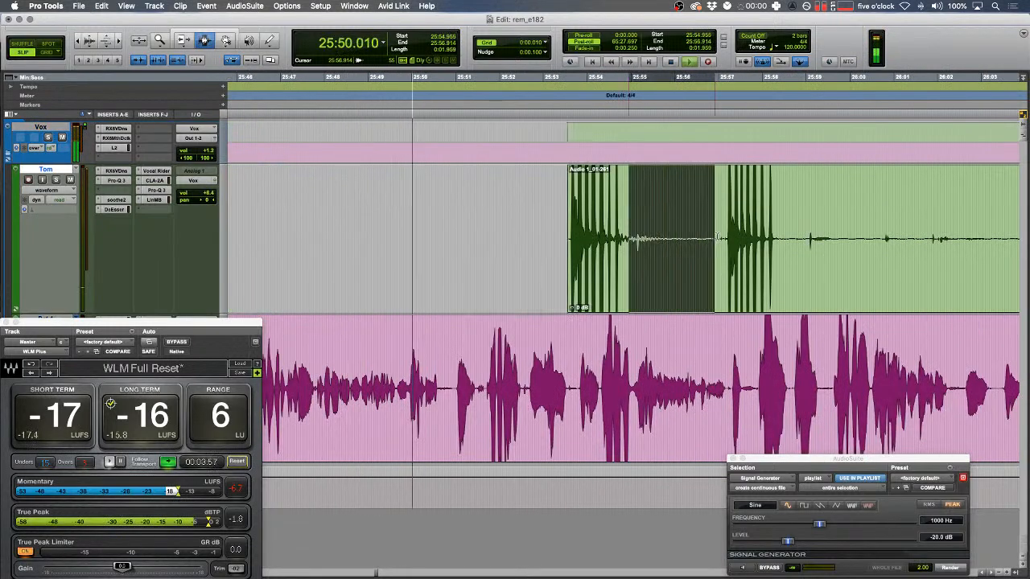
pyautogui.press('BackSpace')
pyautogui.hscroll(5, 712, 236)
pyautogui.moveTo(476, 238); pyautogui.dragTo(605, 238)
pyautogui.press('BackSpace')
# - Trim the green clip's start again and delete another quiet range
pyautogui.press('r')
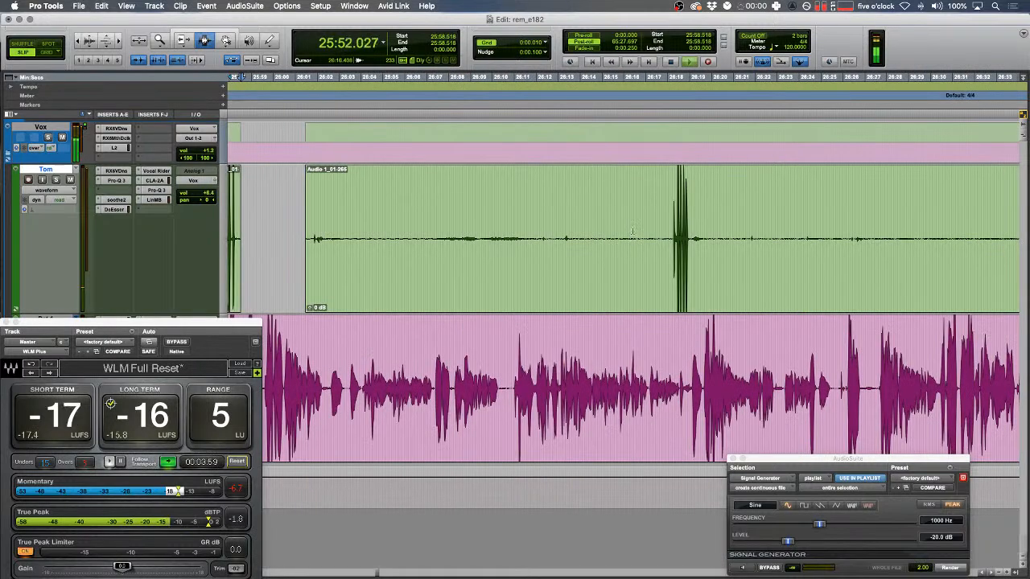
pyautogui.press('a')
pyautogui.moveTo(692, 238); pyautogui.dragTo(798, 233)
pyautogui.press('BackSpace')
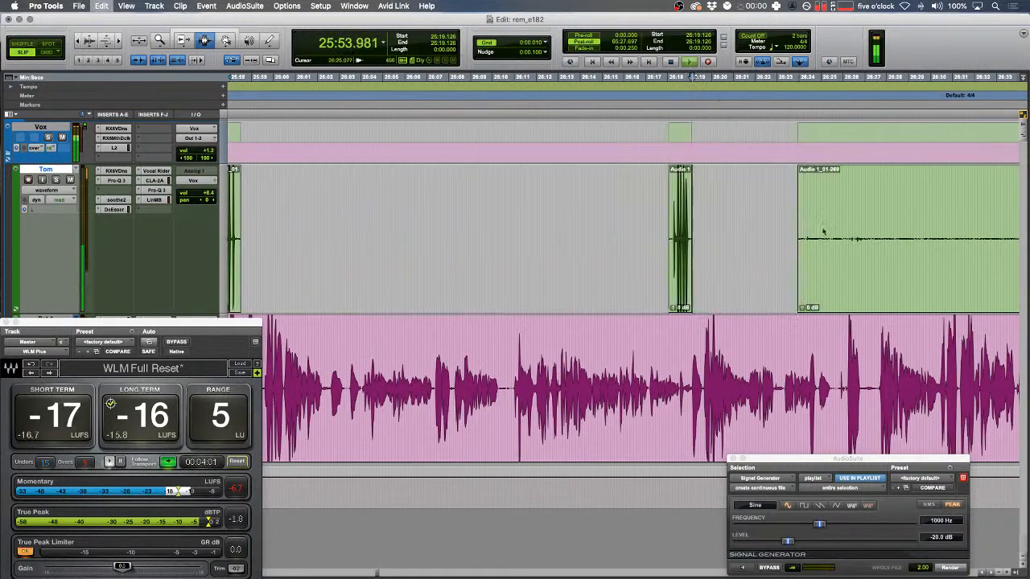
pyautogui.hscroll(5, 845, 235)
pyautogui.press('a')
pyautogui.hscroll(5, 844, 239)
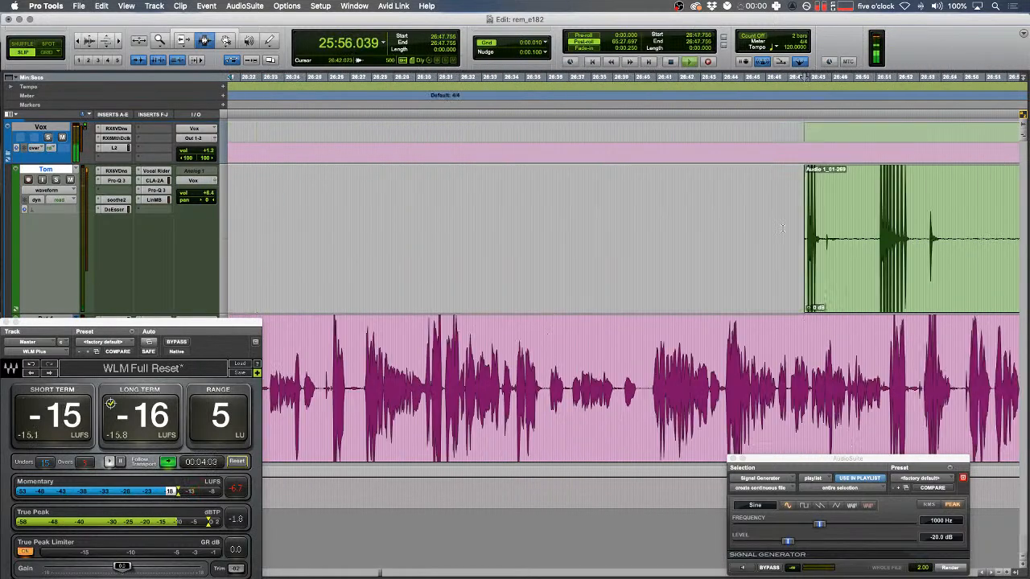
# - Find the blip at 25:56.5 on the pink track and render tone over it
pyautogui.press('Down')
pyautogui.press('t')
pyautogui.press('t')
pyautogui.press('t')
pyautogui.moveTo(549, 394); pyautogui.dragTo(462, 394)
pyautogui.press('space')
pyautogui.press('t')
pyautogui.press('space')
pyautogui.moveTo(680, 402); pyautogui.dragTo(745, 402)
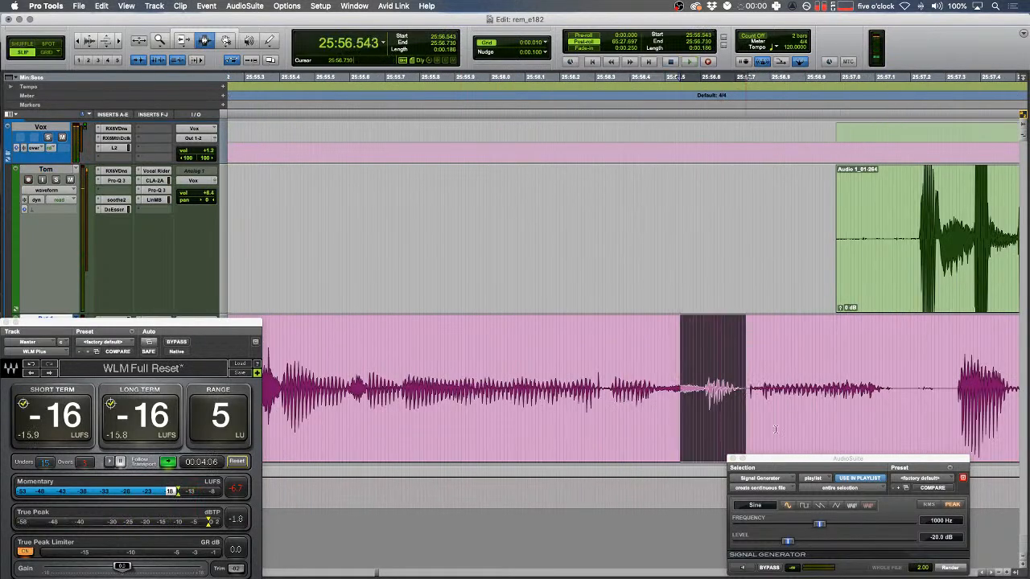
pyautogui.click(950, 568)
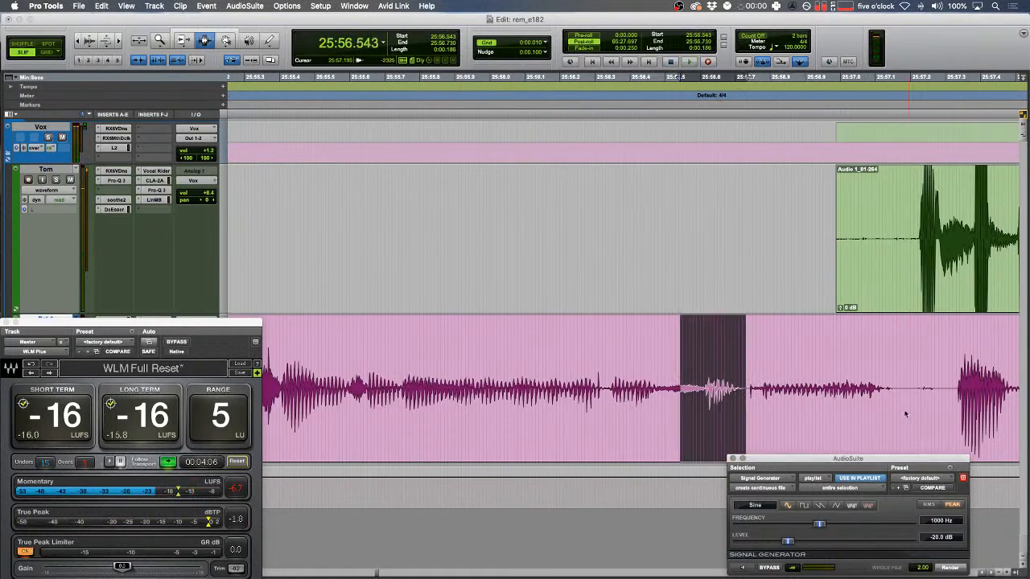
# - Raise the gain of the clip after the tone and play back from 25:56.669
pyautogui.doubleClick(867, 381)
pyautogui.click(867, 381)
pyautogui.doubleClick(833, 369)
pyautogui.hotkey('ctrl', 'shift', 'Up')
pyautogui.hotkey('ctrl', 'shift', 'Up')
pyautogui.hotkey('ctrl', 'shift', 'Up')
pyautogui.click(724, 366)
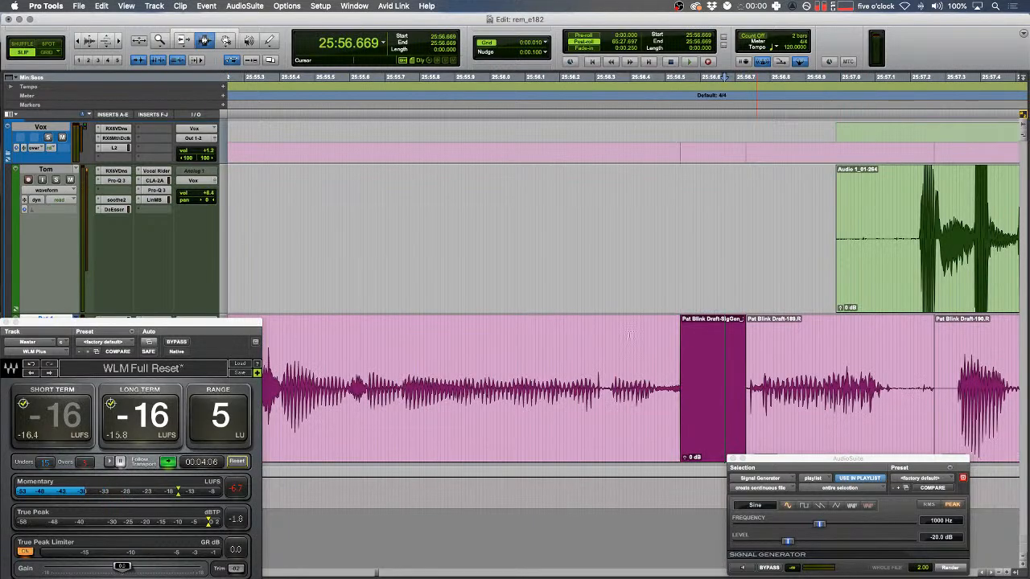
pyautogui.press('space')
# - Fade the green clip's edges and lower its gain to -6 dB
pyautogui.press('F1')
pyautogui.press('r')
pyautogui.press('F2')
pyautogui.moveTo(480, 233); pyautogui.dragTo(884, 234)
pyautogui.press('f')
pyautogui.doubleClick(724, 245)
pyautogui.hotkey('ctrl', 'shift', 'Down')
pyautogui.hotkey('ctrl', 'shift', 'Down')
pyautogui.hotkey('ctrl', 'shift', 'Down')
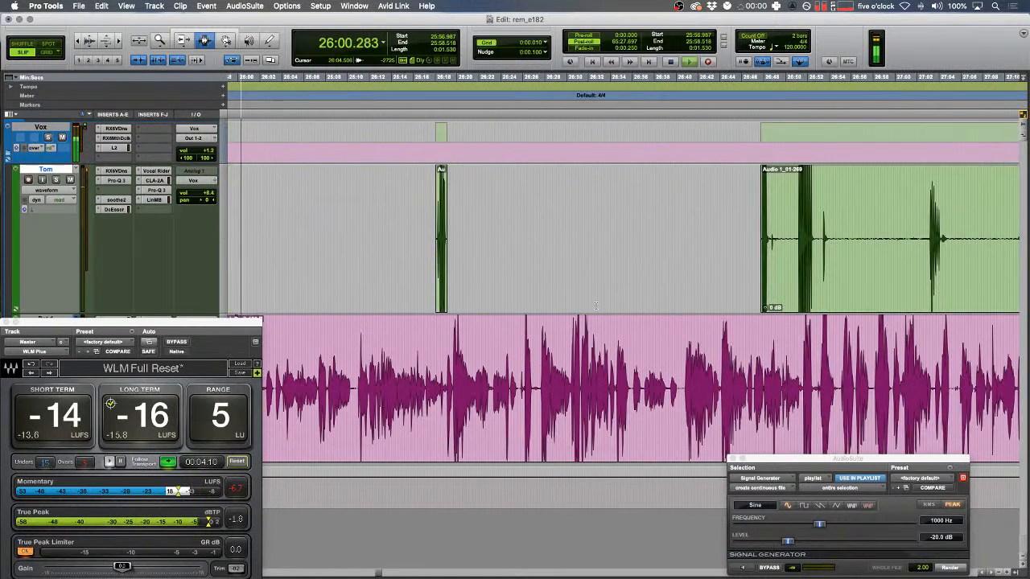
# - Delete the quiet stretch of the green clip near 26:04.261
pyautogui.moveTo(609, 235); pyautogui.dragTo(447, 224)
pyautogui.press('Delete')
pyautogui.press('Delete')
pyautogui.press('space')
pyautogui.click(617, 233)
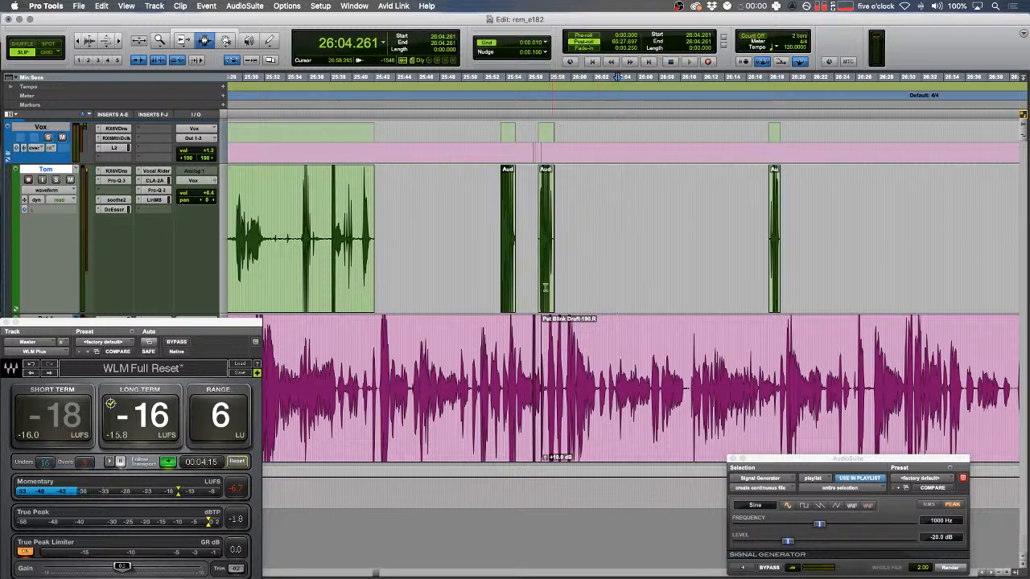
# - Remove the pause from 26:02.614 to 26:03.348 in Shuffle mode, closing the gap
pyautogui.click(599, 351)
pyautogui.press('t')
pyautogui.press('t')
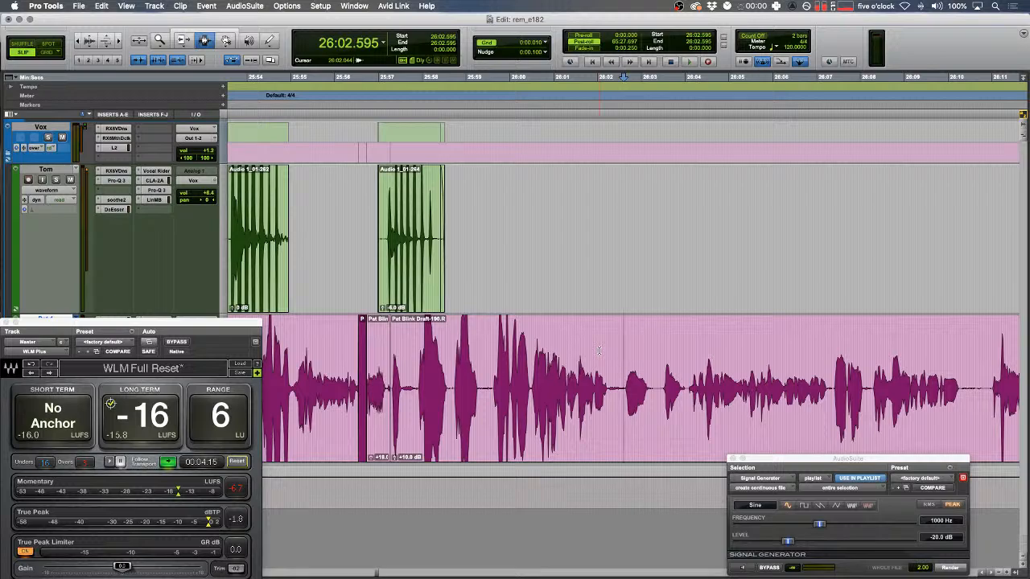
pyautogui.press('t')
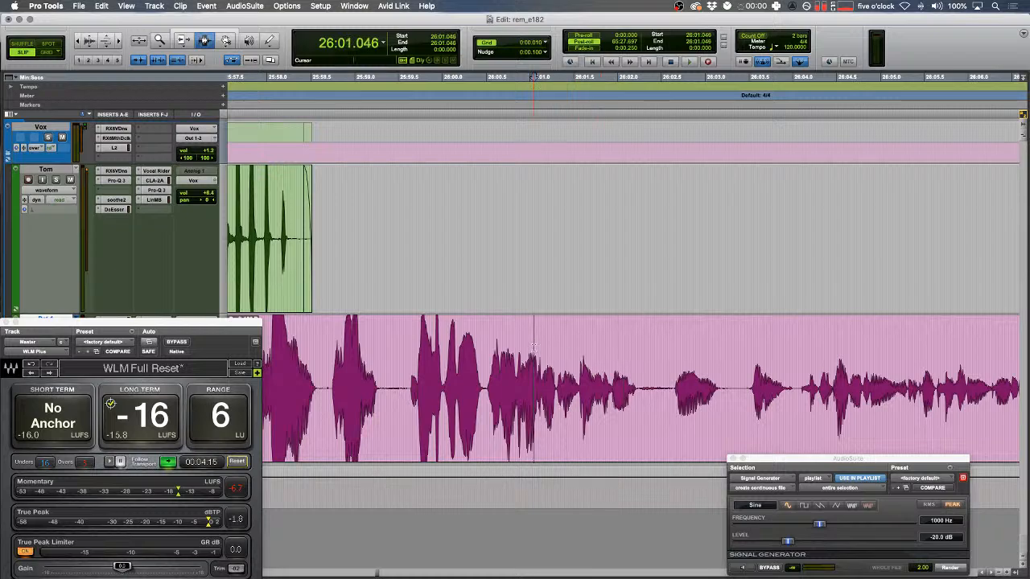
pyautogui.click(444, 378)
pyautogui.press('space')
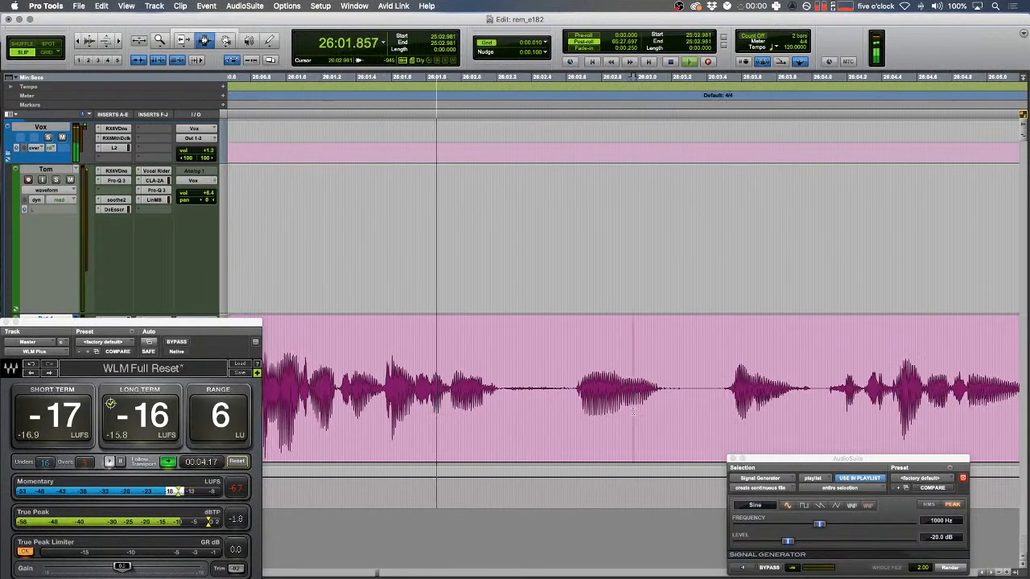
pyautogui.moveTo(569, 372); pyautogui.dragTo(697, 373)
pyautogui.press('F1')
pyautogui.press('super+x')
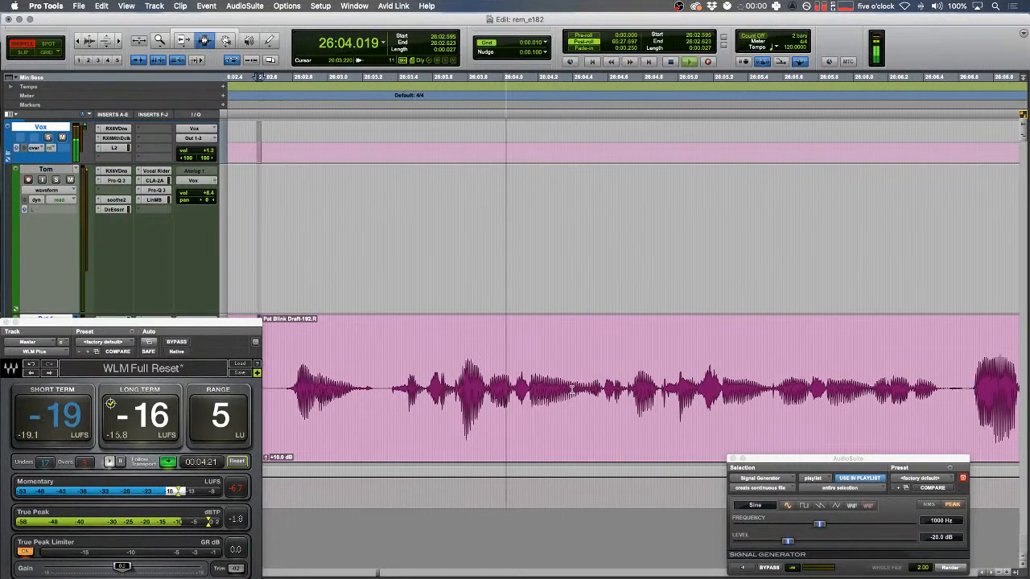
pyautogui.press('F2')
pyautogui.press('r')
pyautogui.press('r')
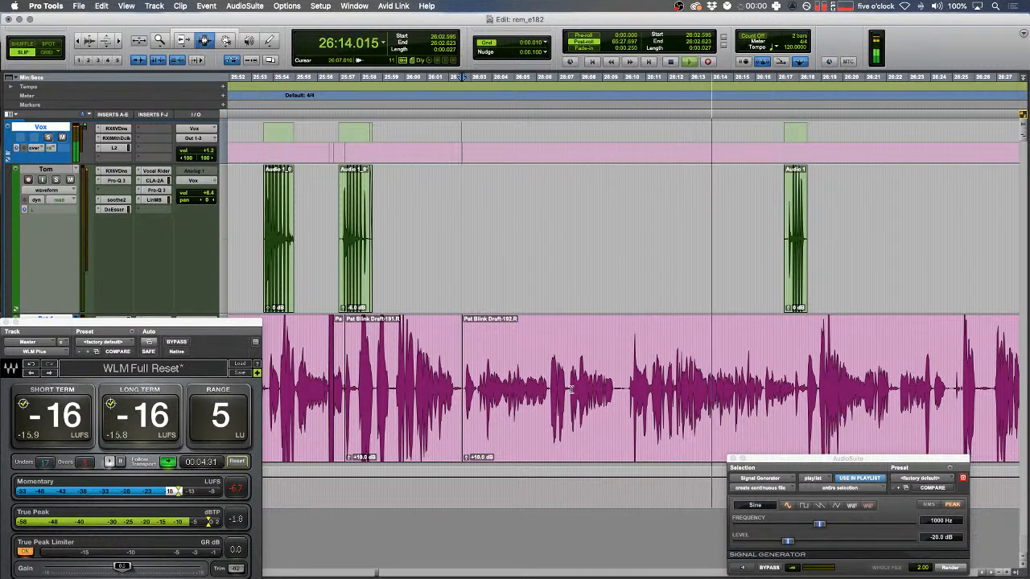
pyautogui.press('Down')
pyautogui.press('Left')
pyautogui.press('F1')
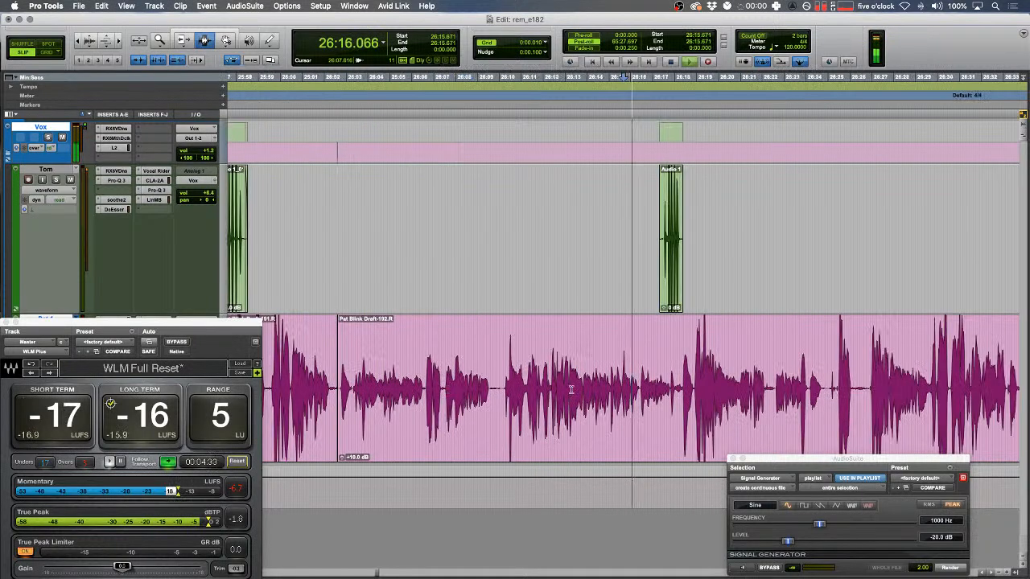
# - Render tone over the blip from 26:15.052 to 26:15.228
pyautogui.click(594, 381)
pyautogui.press('space')
pyautogui.press('t')
pyautogui.press('t')
pyautogui.press('t')
pyautogui.click(614, 375)
pyautogui.press('t')
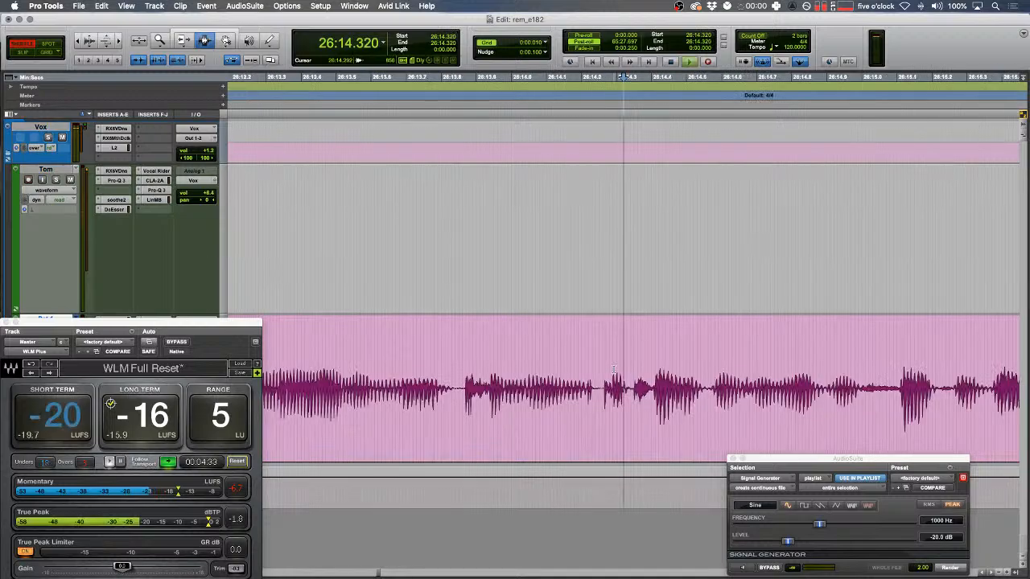
pyautogui.press('space')
pyautogui.hscroll(5, 614, 376)
pyautogui.click(613, 385)
pyautogui.press('space')
pyautogui.moveTo(571, 388); pyautogui.dragTo(632, 394)
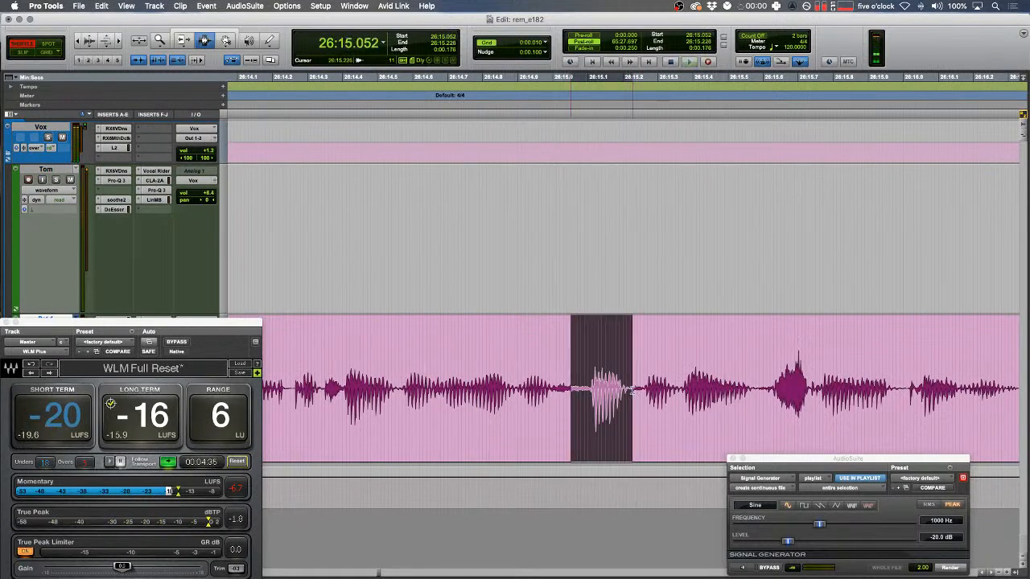
pyautogui.click(941, 569)
# - Raise the clip following the tone to +14 dB and audition the join
pyautogui.press('r')
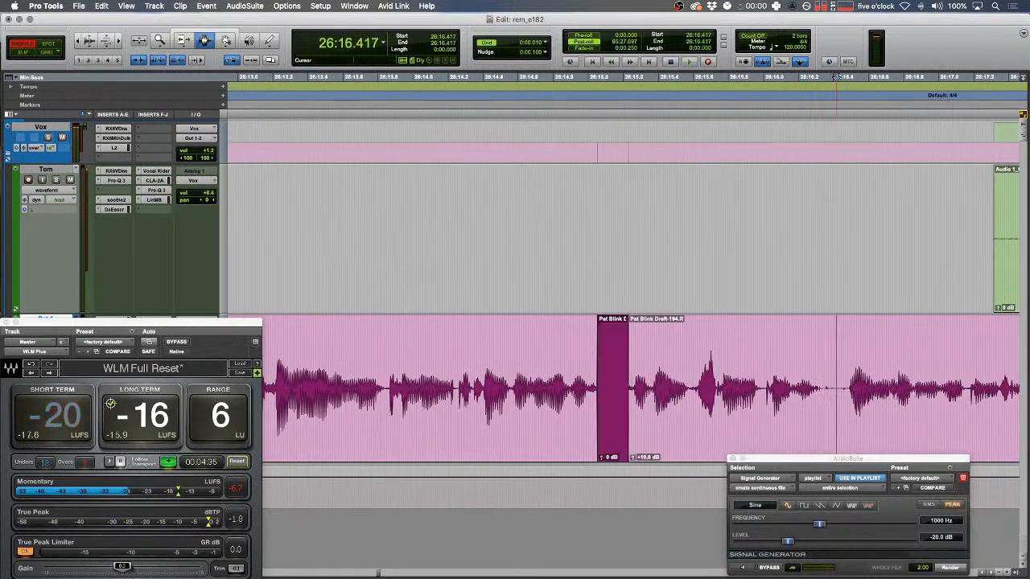
pyautogui.doubleClick(741, 384)
pyautogui.hotkey('ctrl', 'shift', 'Up')
pyautogui.hotkey('ctrl', 'shift', 'Up')
pyautogui.moveTo(559, 344); pyautogui.dragTo(540, 341)
pyautogui.press('t')
pyautogui.press('space')
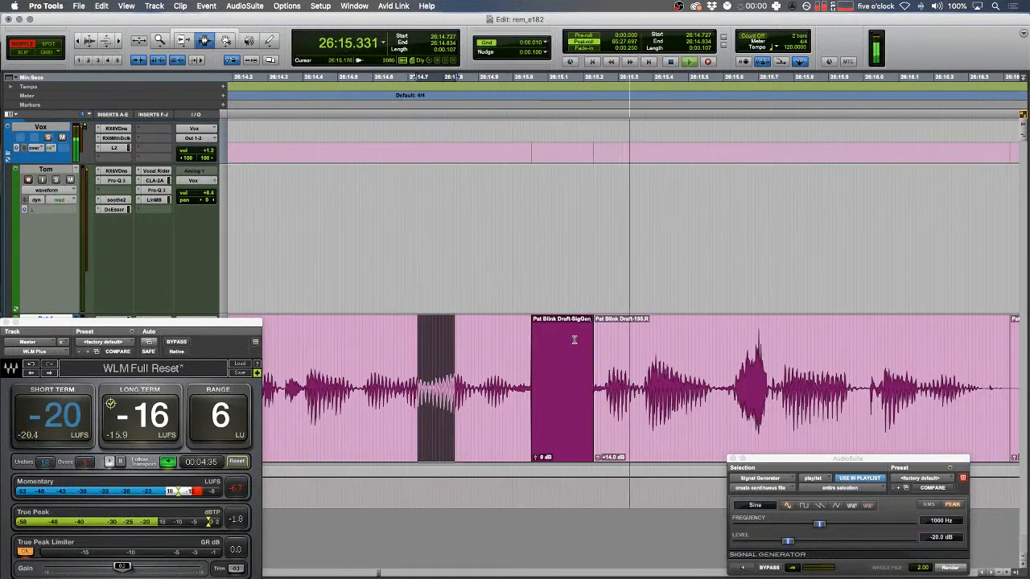
pyautogui.press('r')
pyautogui.press('r')
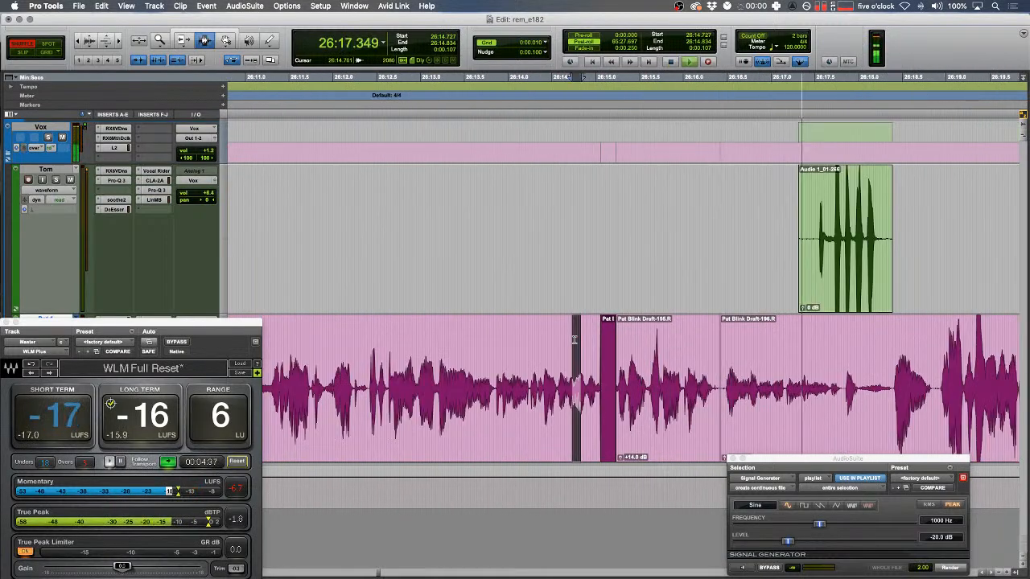
# - In Slip mode, lower green clip Audio 1_01-266 to -4 dB
pyautogui.click(830, 242)
pyautogui.press('q')
pyautogui.press('F2')
pyautogui.doubleClick(626, 241)
pyautogui.hotkey('ctrl', 'shift', 'Down')
pyautogui.hotkey('ctrl', 'shift', 'Down')
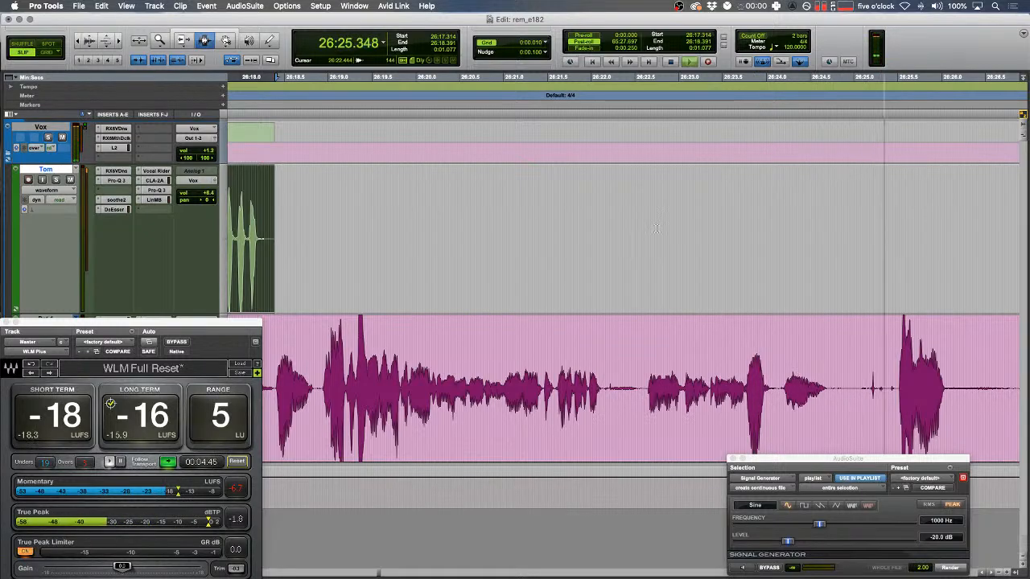
# - Delete the short click near 26:24.2 in Shuffle mode and replay from 26:23.507
pyautogui.moveTo(783, 385); pyautogui.dragTo(617, 386)
pyautogui.press('t')
pyautogui.press('F1')
pyautogui.press('space')
pyautogui.press('BackSpace')
pyautogui.click(502, 350)
pyautogui.press('space')
pyautogui.hscroll(3, 460, 337)
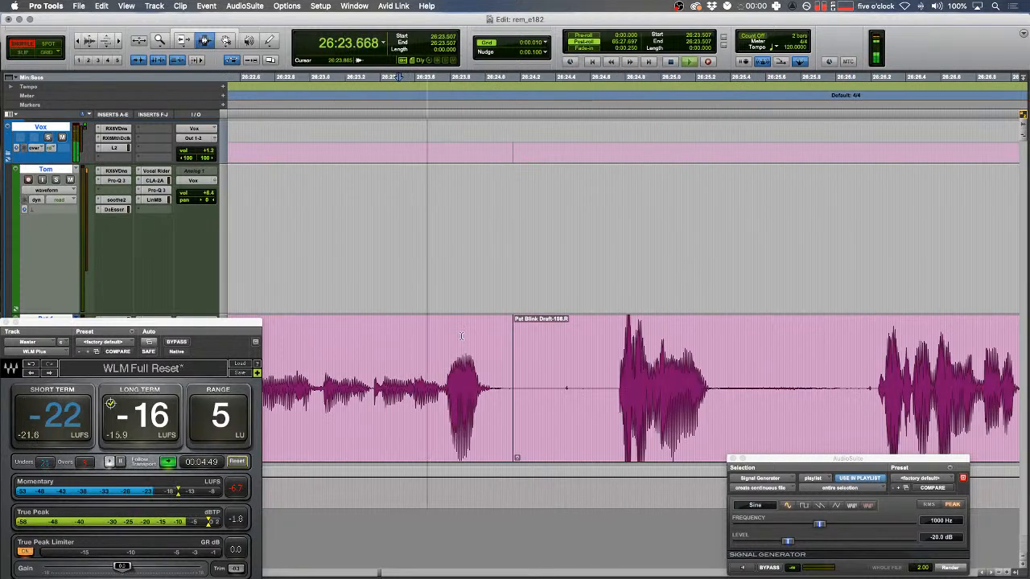
pyautogui.moveTo(508, 388); pyautogui.dragTo(517, 389)
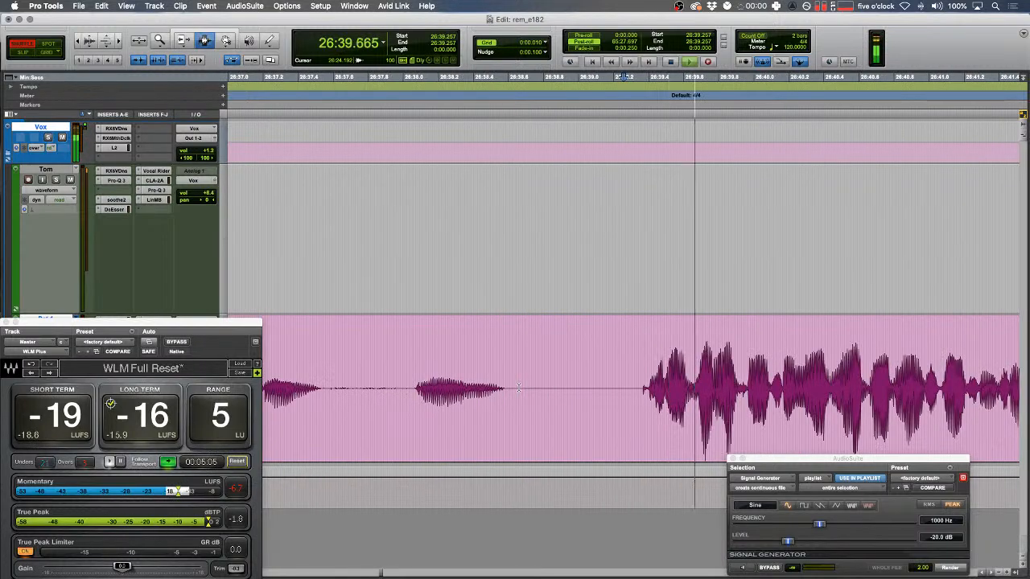
# - Cut a silent stretch and play back the join from 26:37.885
pyautogui.moveTo(403, 378); pyautogui.dragTo(569, 378)
pyautogui.press('super+x')
pyautogui.click(383, 385)
pyautogui.press('space')
pyautogui.press('space')
pyautogui.moveTo(401, 383); pyautogui.dragTo(404, 381)
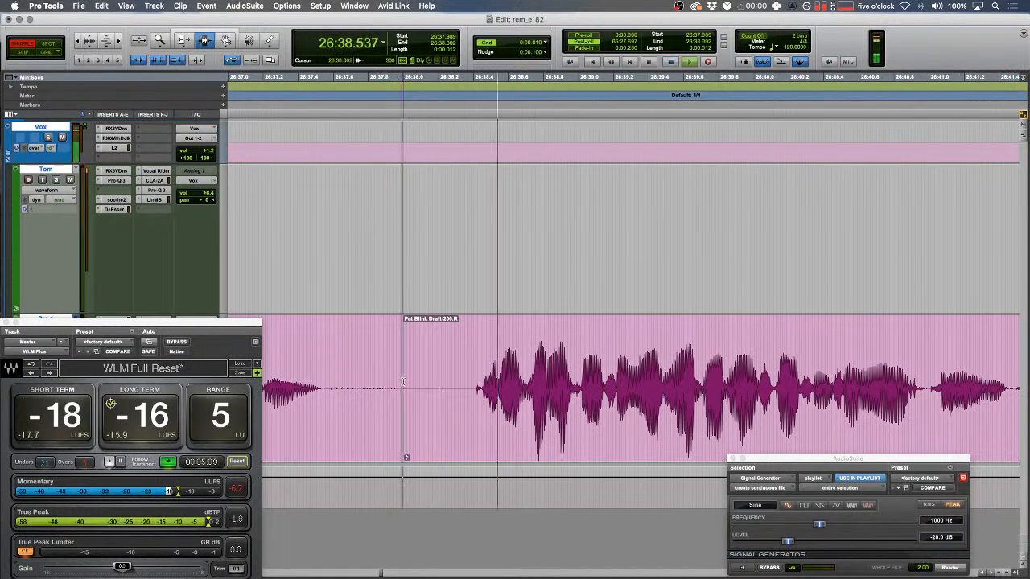
pyautogui.hscroll(5, 403, 380)
# - Remove the pause between phrases at 26:40.493, fade the join, and audition it from 26:40.412
pyautogui.moveTo(516, 389); pyautogui.dragTo(668, 367)
pyautogui.press('super+x')
pyautogui.press('super+x')
pyautogui.click(428, 380)
pyautogui.press('t')
pyautogui.press('space')
pyautogui.hscroll(5, 456, 362)
pyautogui.press('f')
pyautogui.press('f')
pyautogui.click(389, 364)
pyautogui.press('space')
pyautogui.press('space')
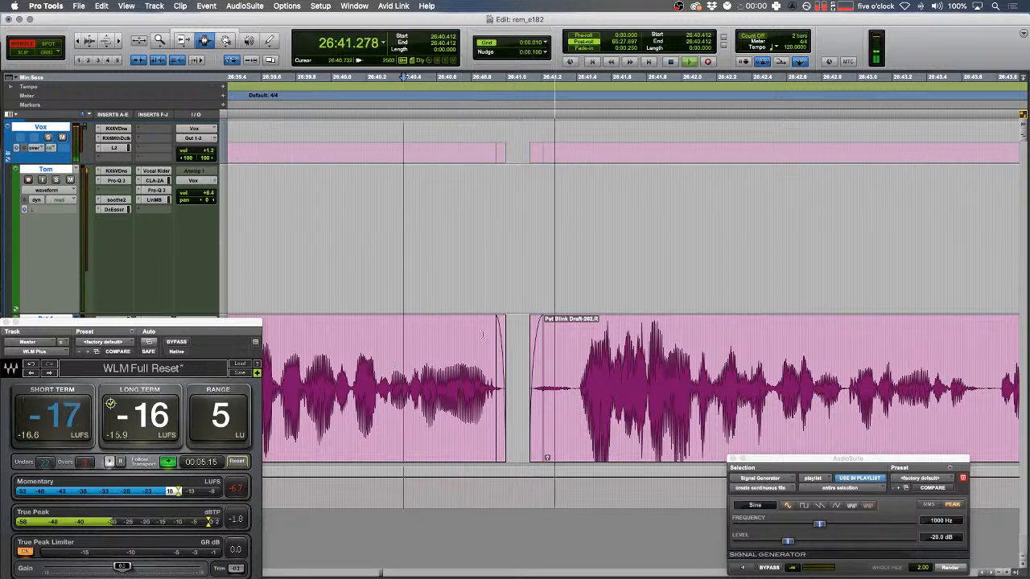
# - Delete the quiet middle of the green clip and add fades to the new edges
pyautogui.moveTo(467, 235); pyautogui.dragTo(703, 227)
pyautogui.press('BackSpace')
pyautogui.moveTo(876, 221); pyautogui.dragTo(278, 228)
pyautogui.press('f')
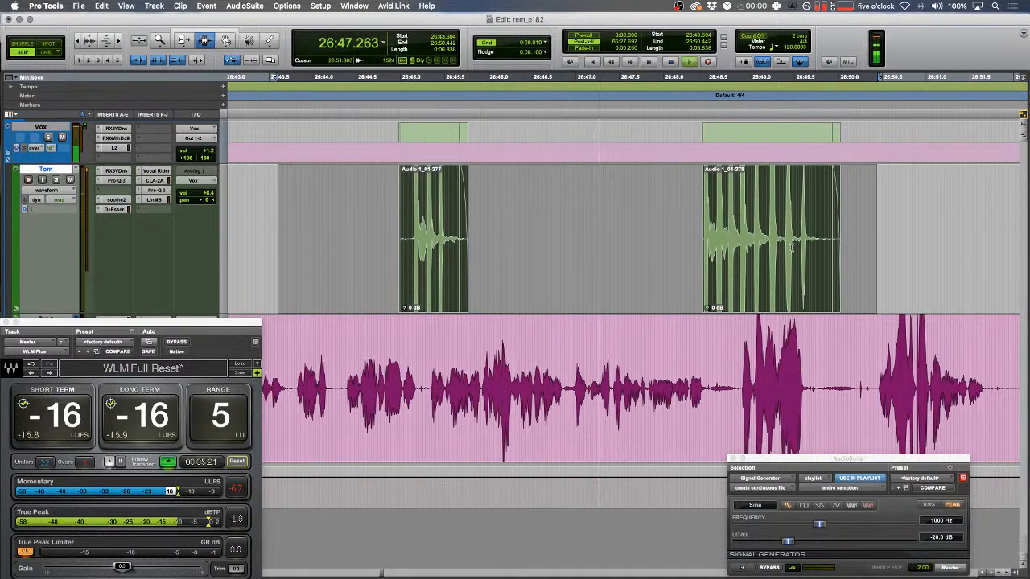
# - Replace the pink blip from 26:46.942 to 26:47.149 with rendered tone
pyautogui.moveTo(597, 390); pyautogui.dragTo(604, 390)
pyautogui.press('t')
pyautogui.press('t')
pyautogui.moveTo(456, 394); pyautogui.dragTo(473, 394)
pyautogui.press('t')
pyautogui.press('space')
pyautogui.press('space')
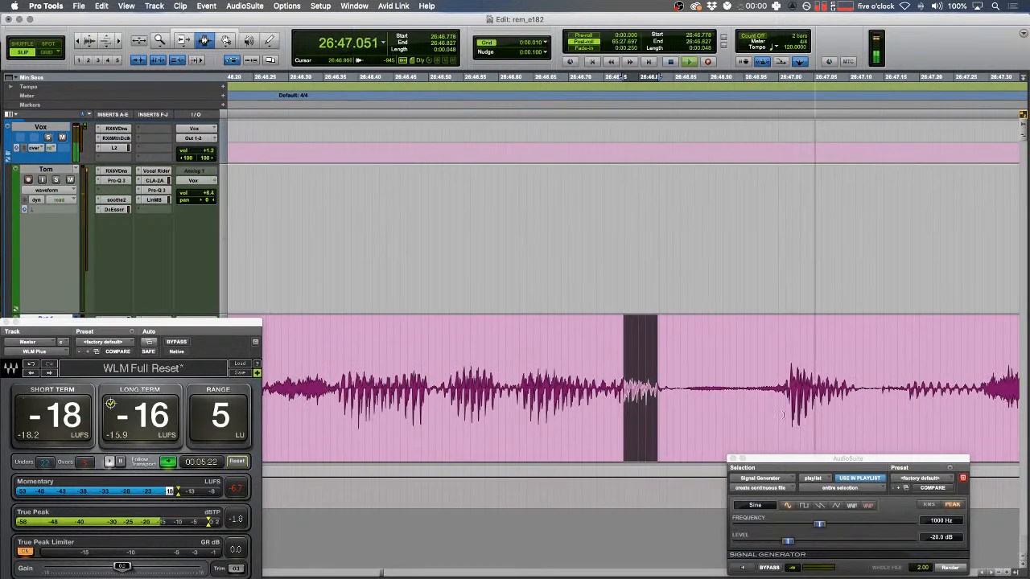
pyautogui.moveTo(736, 389); pyautogui.dragTo(883, 390)
pyautogui.click(949, 567)
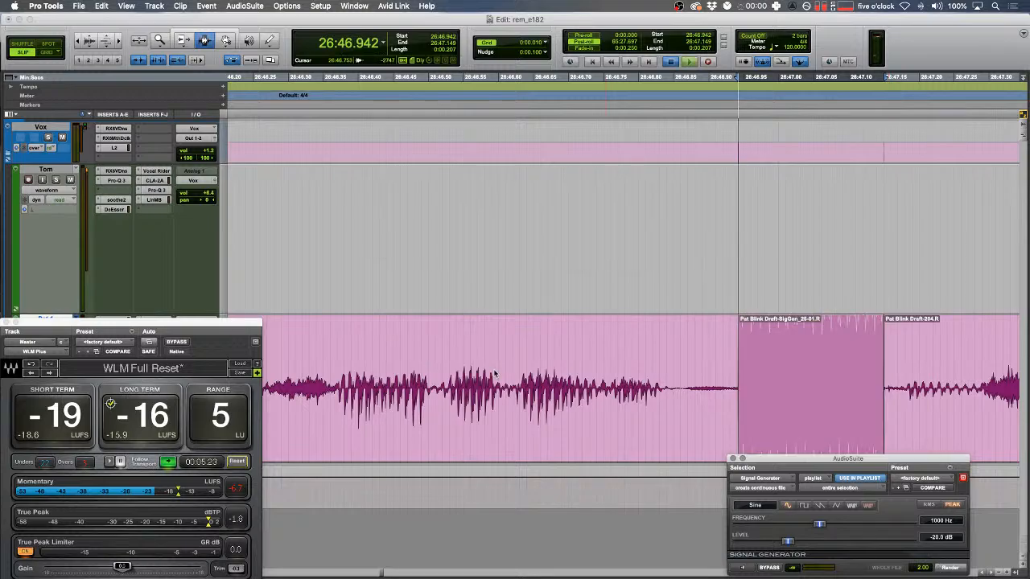
pyautogui.press('r')
pyautogui.press('space')
pyautogui.press('r')
# - Lower the whole green clip's gain to -4 dB
pyautogui.hscroll(3, 580, 322)
pyautogui.moveTo(768, 217); pyautogui.dragTo(405, 221)
pyautogui.hscroll(3, 444, 222)
pyautogui.doubleClick(391, 245)
pyautogui.hotkey('ctrl', 'shift', 'Down')
pyautogui.hotkey('ctrl', 'shift', 'Down')
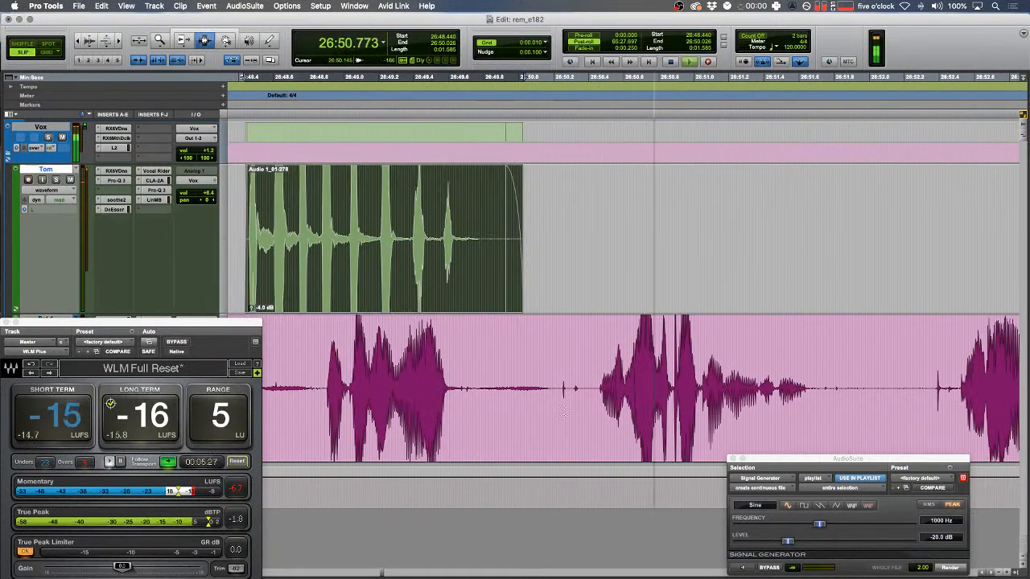
# - Delete a small noise in the pink clip and fade both edges
pyautogui.moveTo(557, 383)
pyautogui.mouseDown()
pyautogui.moveTo(587, 384)
pyautogui.moveTo(540, 385)
pyautogui.mouseUp()
pyautogui.press('BackSpace')
pyautogui.press('f')
pyautogui.press('f')
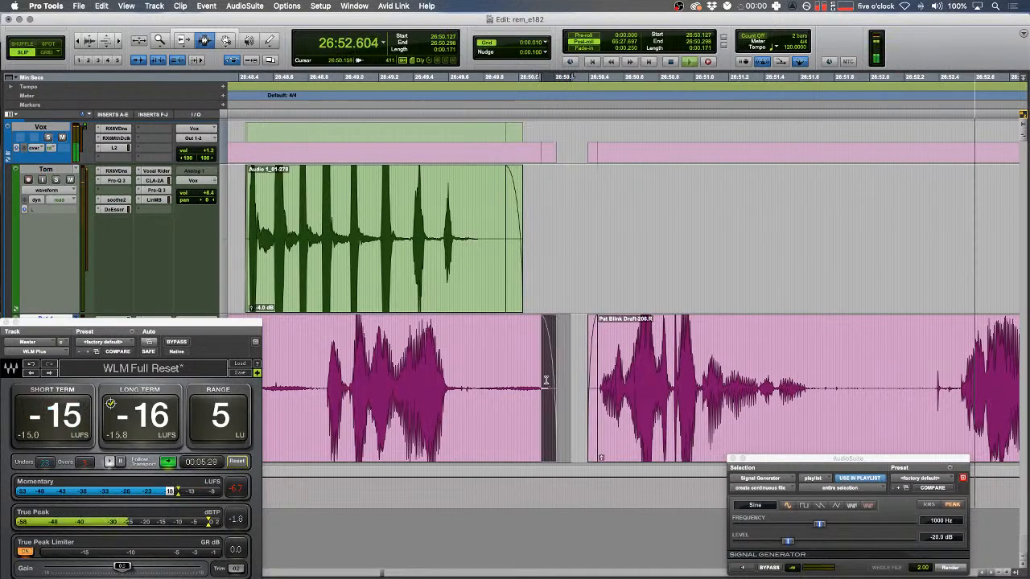
# - In Shuffle mode, delete a short pink range and play back from 26:52.350
pyautogui.hscroll(3, 579, 387)
pyautogui.moveTo(652, 389); pyautogui.dragTo(621, 384)
pyautogui.press('F1')
pyautogui.press('BackSpace')
pyautogui.press('space')
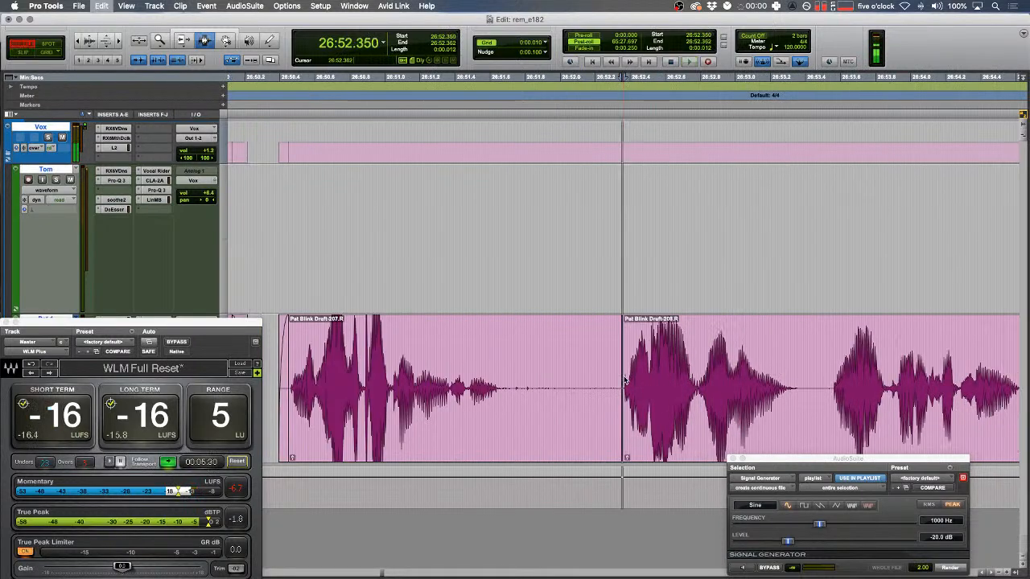
pyautogui.press('space')
pyautogui.press('r')
pyautogui.press('r')
pyautogui.press('r')
# - Delete a quiet stretch of the green clip
pyautogui.hscroll(8, 623, 338)
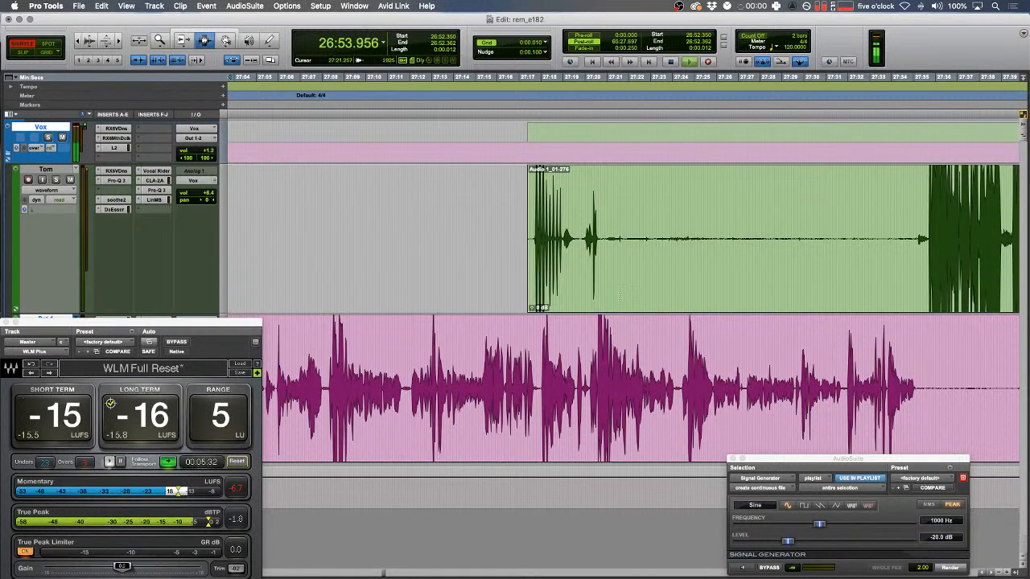
pyautogui.moveTo(602, 245); pyautogui.dragTo(913, 245)
pyautogui.press('BackSpace')
# - Trim the pink clip's start to 28:02.302
pyautogui.hscroll(3, 574, 279)
pyautogui.hscroll(5, 716, 381)
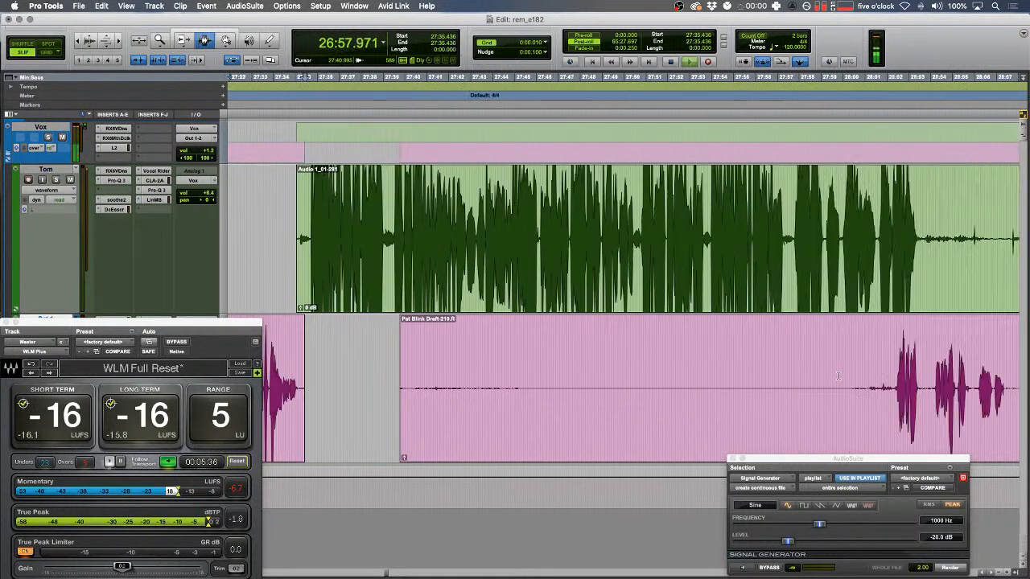
pyautogui.click(790, 389)
pyautogui.press('a')
# - Delete three quiet stretches in the green clip, including 28:14.7–28:18.0 and 28:21–28:25
pyautogui.moveTo(819, 241); pyautogui.dragTo(980, 245)
pyautogui.press('Delete')
pyautogui.hscroll(5, 594, 259)
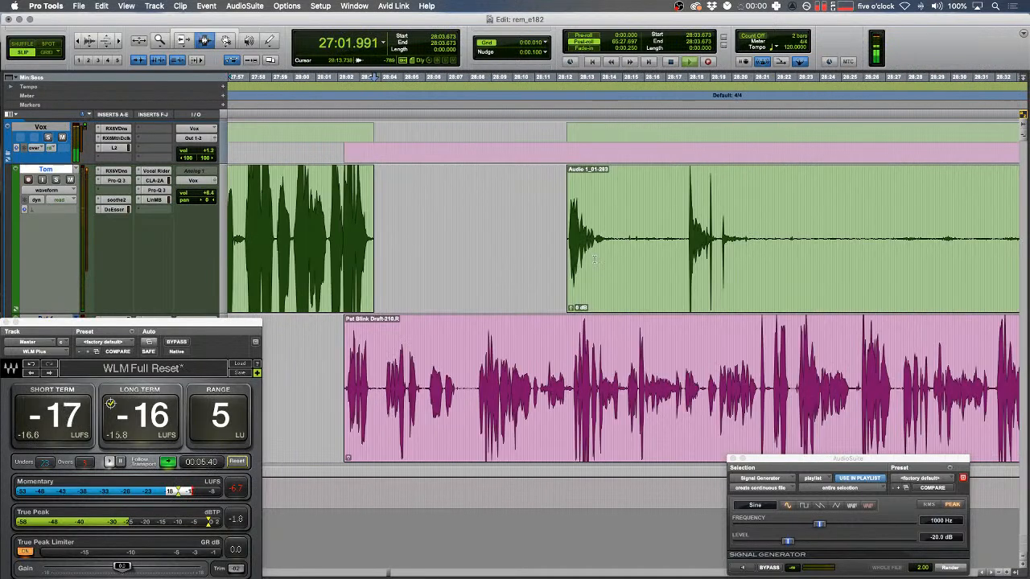
pyautogui.moveTo(617, 228); pyautogui.dragTo(688, 256)
pyautogui.press('Delete')
pyautogui.moveTo(750, 248); pyautogui.dragTo(850, 243)
pyautogui.press('Delete')
# - Trim the green clip's start to 29:00.391, delete a later silence, and trim its start again
pyautogui.hscroll(10, 795, 241)
pyautogui.click(793, 240)
pyautogui.press('a')
pyautogui.hscroll(3, 792, 241)
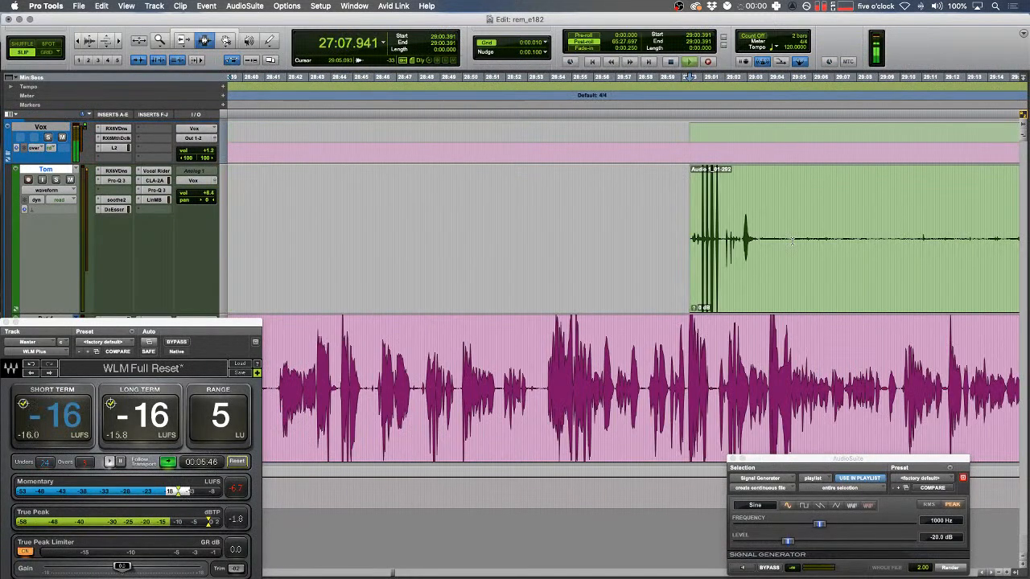
pyautogui.moveTo(760, 238); pyautogui.dragTo(915, 238)
pyautogui.press('Delete')
pyautogui.hscroll(15, 565, 238)
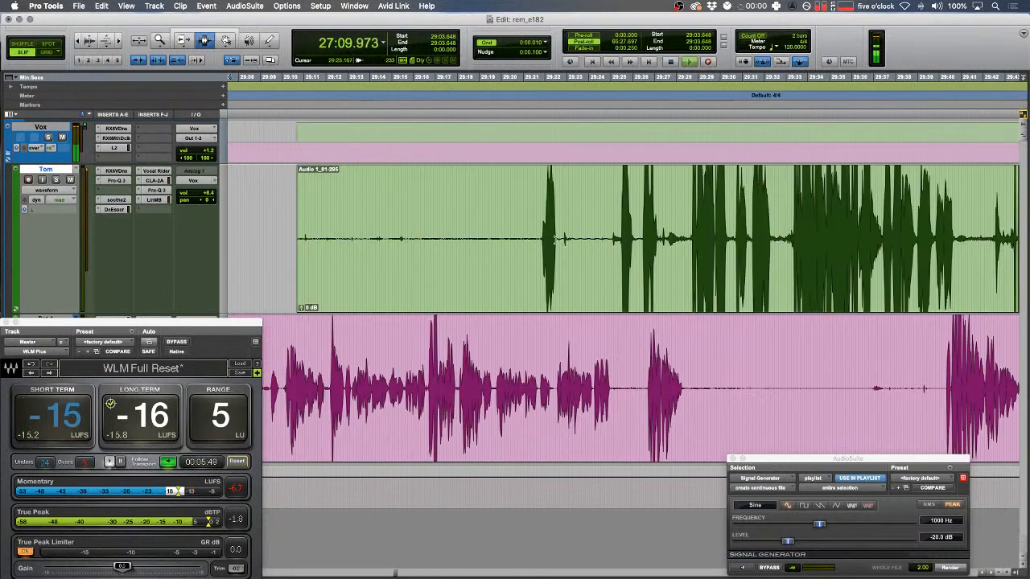
pyautogui.press('a')
# - Delete a silent stretch of the pink clip and mark an edit point at the playhead
pyautogui.moveTo(685, 390); pyautogui.dragTo(947, 391)
pyautogui.press('Delete')
pyautogui.press('Down')
# - Shuffle-delete the short pause in the pink clip between 27:12.315 and 27:12.684
pyautogui.press('t')
pyautogui.press('t')
pyautogui.press('t')
pyautogui.press('space')
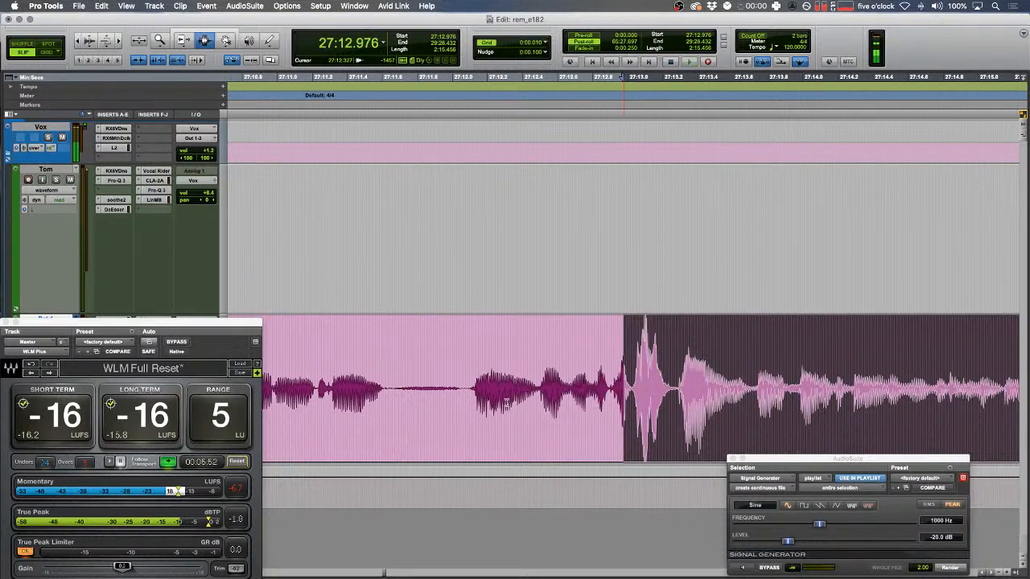
pyautogui.press('space')
pyautogui.click(505, 378)
pyautogui.press('t')
pyautogui.press('space')
pyautogui.click(753, 387)
pyautogui.press('space')
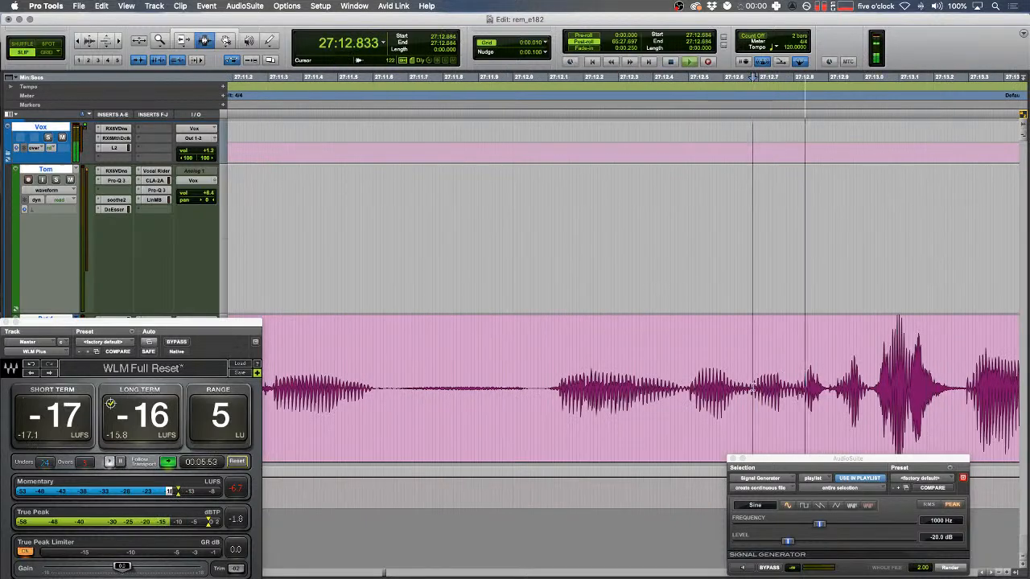
pyautogui.press('space')
pyautogui.moveTo(798, 391); pyautogui.dragTo(592, 390)
pyautogui.press('F1')
pyautogui.press('Delete')
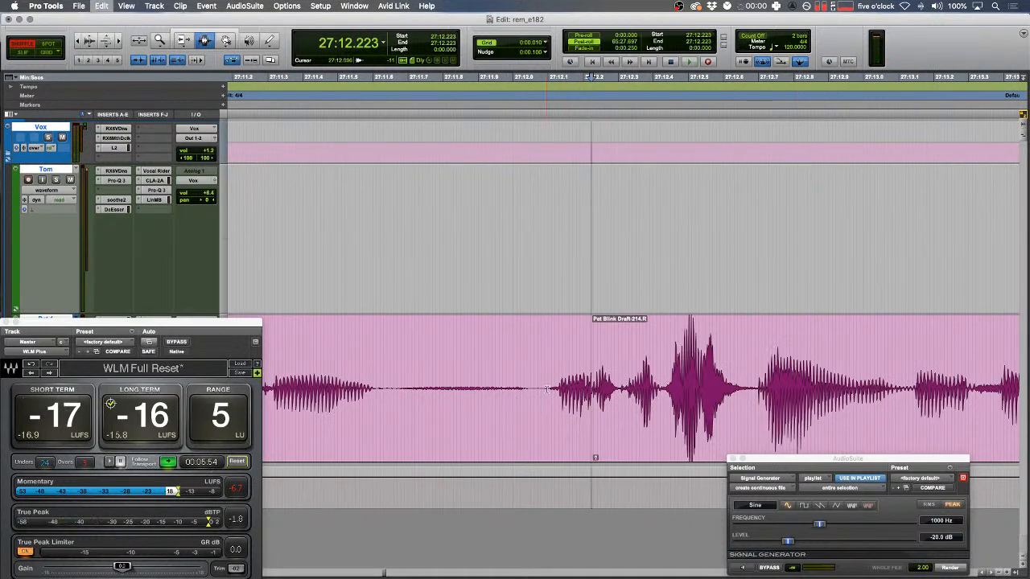
# - Crossfade the join between the pink clip edits near 27:12 and audition it
pyautogui.click(541, 390)
pyautogui.moveTo(664, 378); pyautogui.dragTo(386, 372)
pyautogui.press('space')
pyautogui.press('space')
pyautogui.press('space')
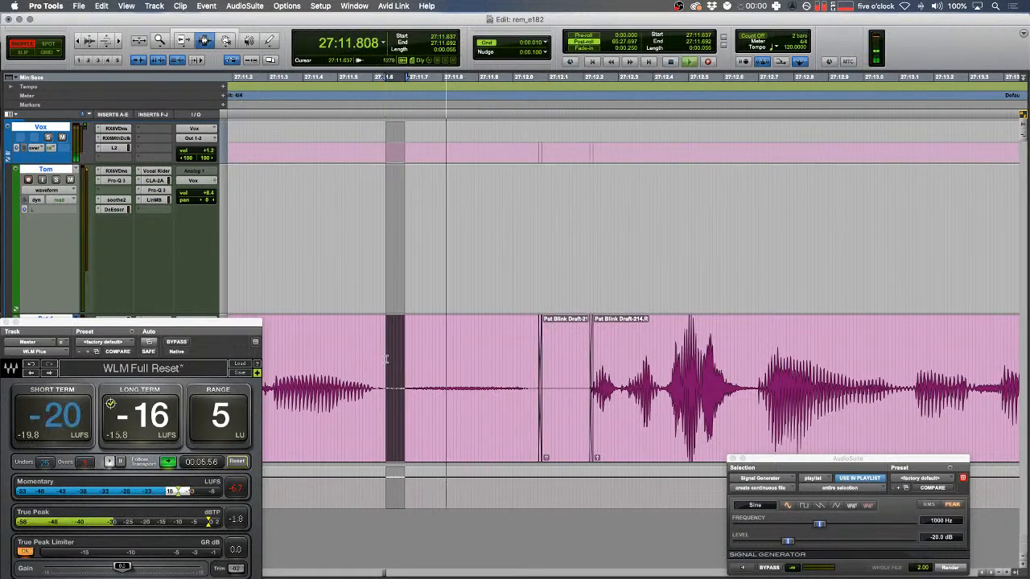
pyautogui.press('space')
pyautogui.moveTo(478, 396); pyautogui.dragTo(547, 402)
pyautogui.press('f')
pyautogui.click(407, 391)
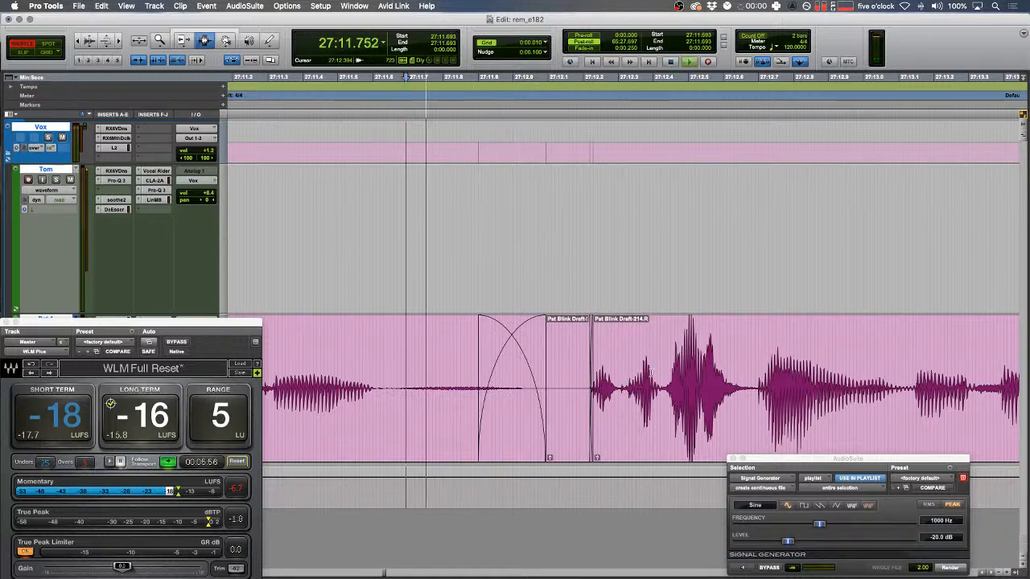
pyautogui.press('space')
# - Shuffle-delete another short pause in the pink clip and check the tightened section
pyautogui.moveTo(623, 384); pyautogui.dragTo(590, 384)
pyautogui.press('space')
pyautogui.press('Delete')
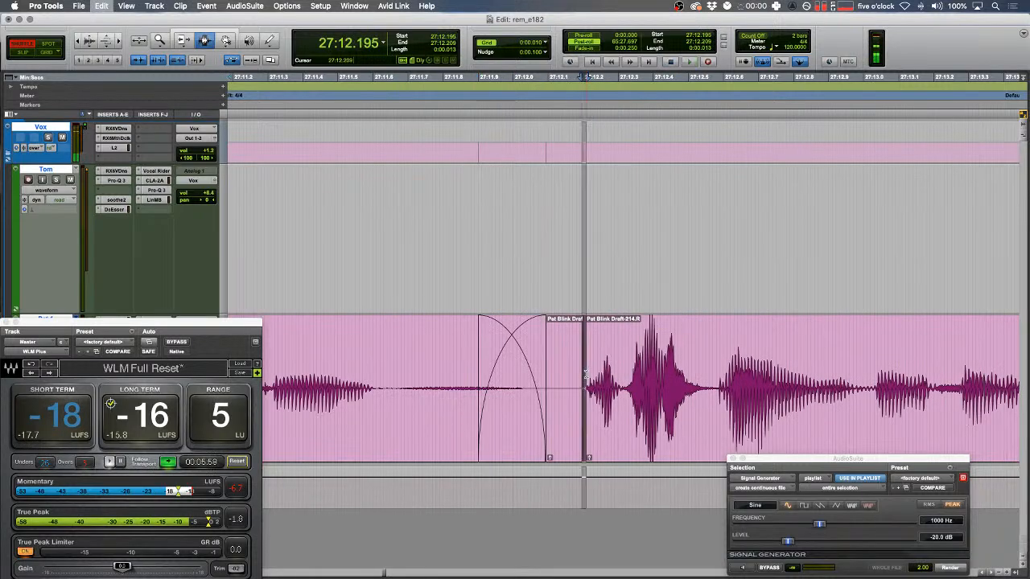
pyautogui.press('space')
pyautogui.press('r')
pyautogui.moveTo(601, 370); pyautogui.dragTo(594, 369)
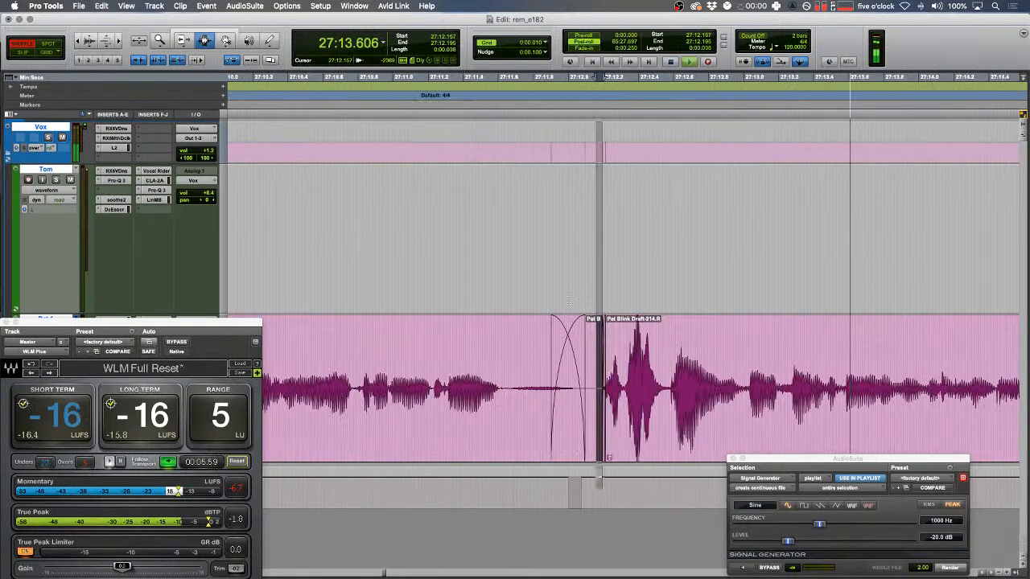
pyautogui.click(561, 329)
pyautogui.press('r')
pyautogui.press('r')
pyautogui.press('r')
# - Replace the blip near 27:16.5 in the pink clip with generated tone
pyautogui.hscroll(20, 614, 291)
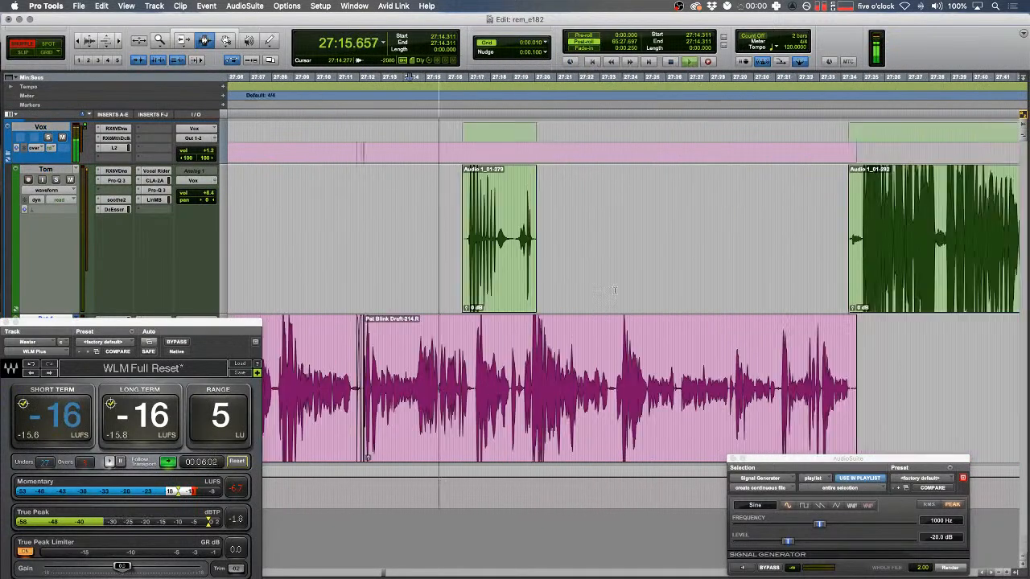
pyautogui.hscroll(10, 614, 290)
pyautogui.press('Down')
pyautogui.press('t')
pyautogui.press('t')
pyautogui.press('t')
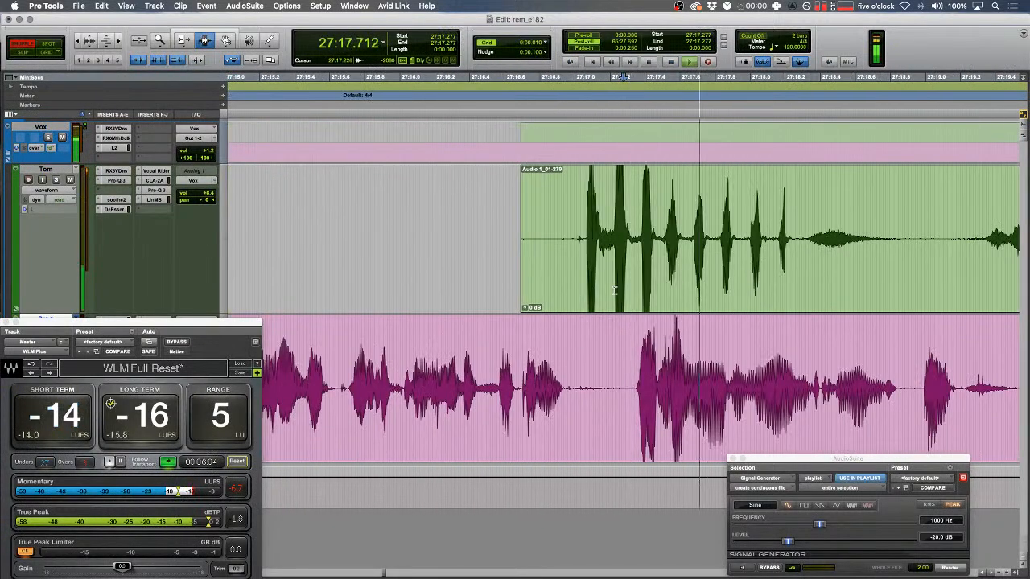
pyautogui.click(499, 338)
pyautogui.press('space')
pyautogui.press('t')
pyautogui.moveTo(599, 379); pyautogui.dragTo(669, 382)
pyautogui.click(942, 570)
pyautogui.press('space')
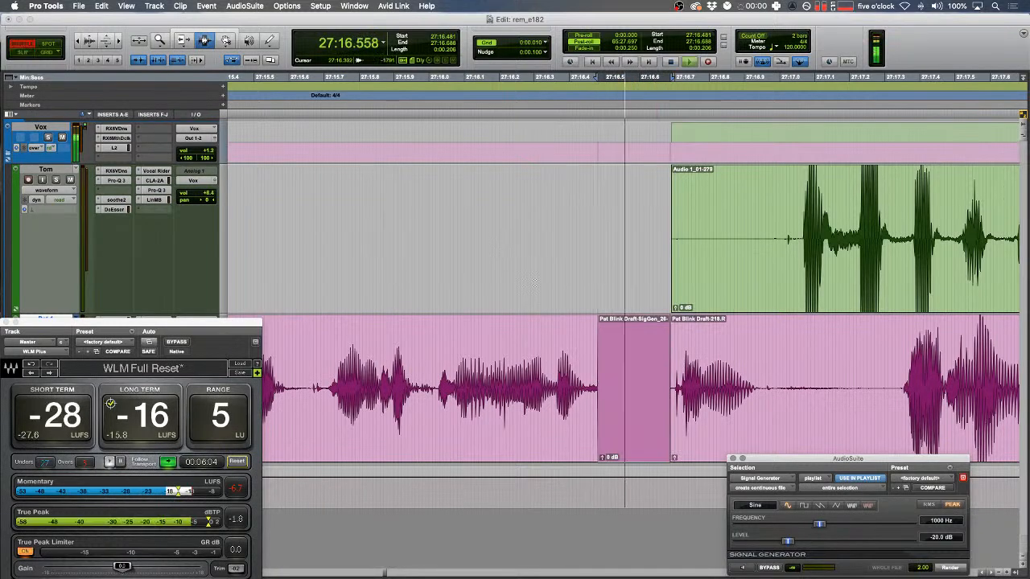
pyautogui.press('space')
# - Lower the green clip Audio 1_01-279's gain to -2.0 dB
pyautogui.click(473, 323)
pyautogui.press('r')
pyautogui.press('F1')
pyautogui.press('space')
pyautogui.press('r')
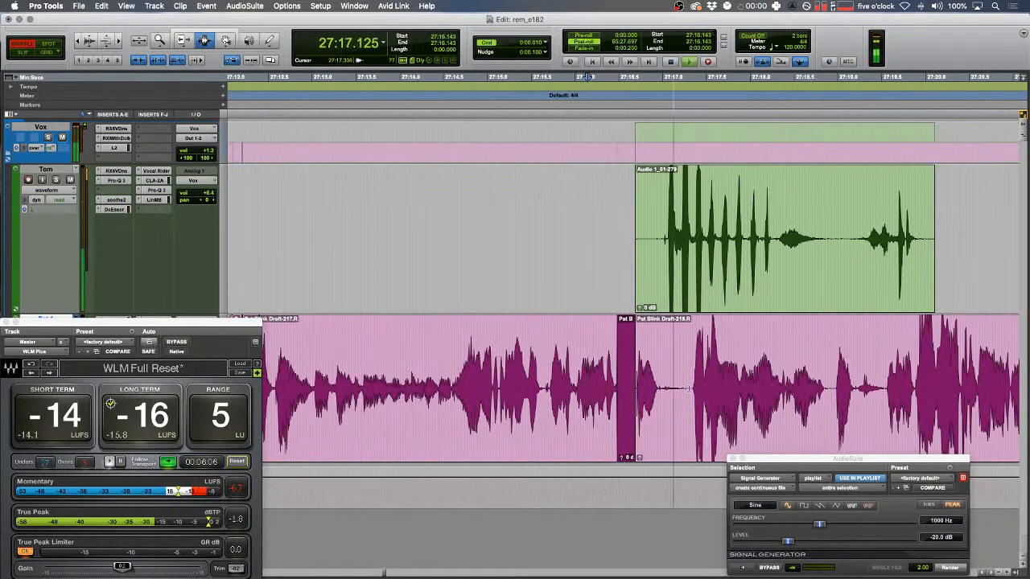
pyautogui.click(696, 304)
pyautogui.hotkey('ctrl', 'shift', 'Down')
# - In Slip mode, delete the right-hand tail of the green clip
pyautogui.press('F2')
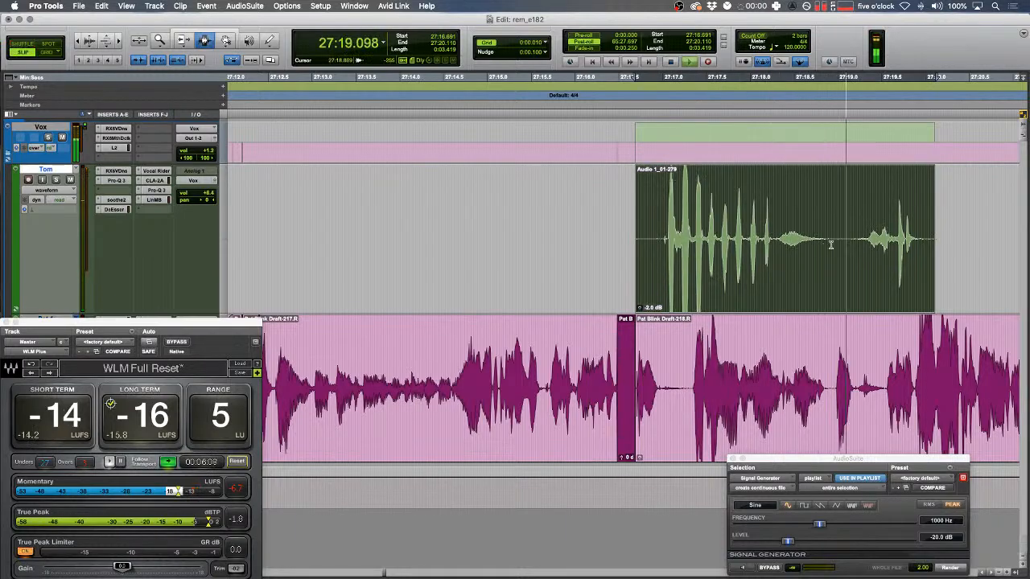
pyautogui.moveTo(837, 242); pyautogui.dragTo(1002, 242)
pyautogui.press('Delete')
pyautogui.moveTo(881, 241); pyautogui.dragTo(811, 240)
# - Delete two silent stretches on the green track near 30:00
pyautogui.press('r')
pyautogui.hscroll(4, 812, 240)
pyautogui.press('r')
pyautogui.press('r')
pyautogui.press('r')
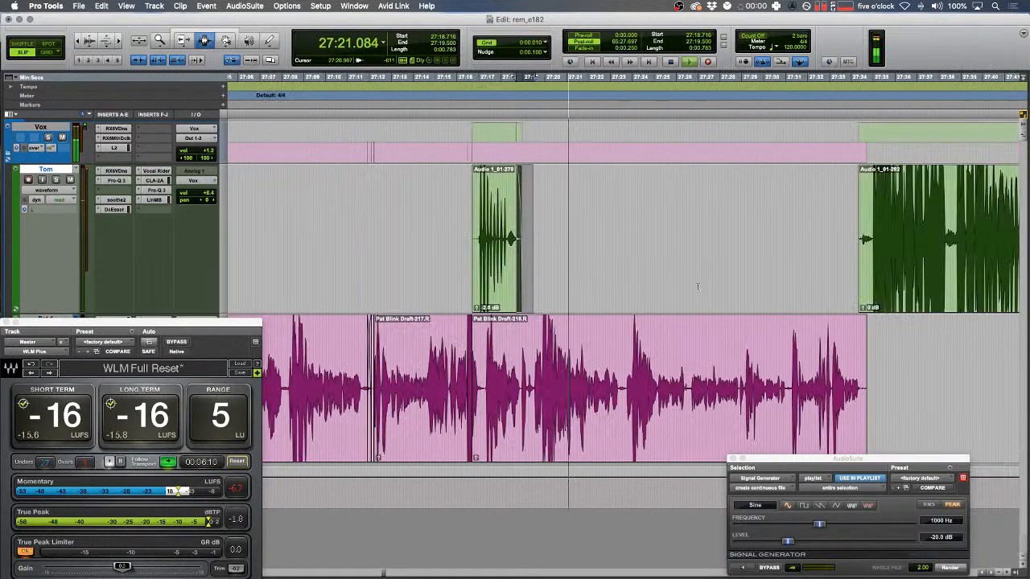
pyautogui.hscroll(12, 675, 271)
pyautogui.press('t')
pyautogui.press('t')
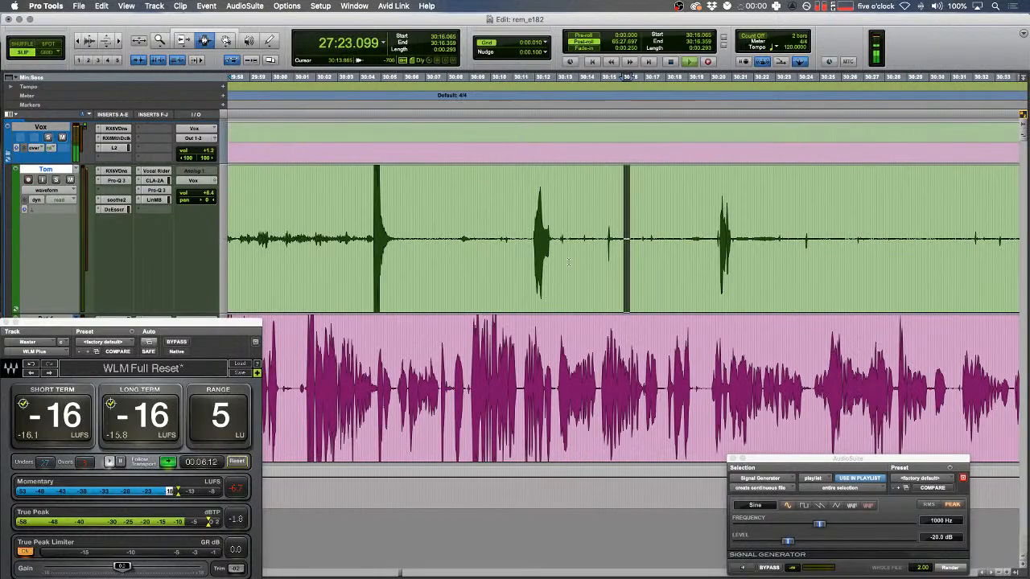
pyautogui.moveTo(557, 240); pyautogui.dragTo(716, 240)
pyautogui.press('Delete')
pyautogui.moveTo(883, 238); pyautogui.dragTo(730, 238)
pyautogui.press('Delete')
# - Trim the green clip's start and delete silent ranges on the pink and green tracks
pyautogui.hscroll(4, 724, 238)
pyautogui.press('a')
pyautogui.moveTo(735, 396); pyautogui.dragTo(952, 397)
pyautogui.press('Delete')
pyautogui.hscroll(-6, 672, 296)
pyautogui.moveTo(605, 229); pyautogui.dragTo(735, 227)
pyautogui.press('Delete')
# - Replace the blip at 27:31.6 on the pink track with generated tone
pyautogui.press('Down')
pyautogui.press('t')
pyautogui.press('t')
pyautogui.press('t')
pyautogui.moveTo(618, 322); pyautogui.dragTo(573, 261)
pyautogui.press('t')
pyautogui.press('space')
pyautogui.press('space')
pyautogui.moveTo(447, 330); pyautogui.dragTo(398, 329)
pyautogui.press('space')
pyautogui.press('space')
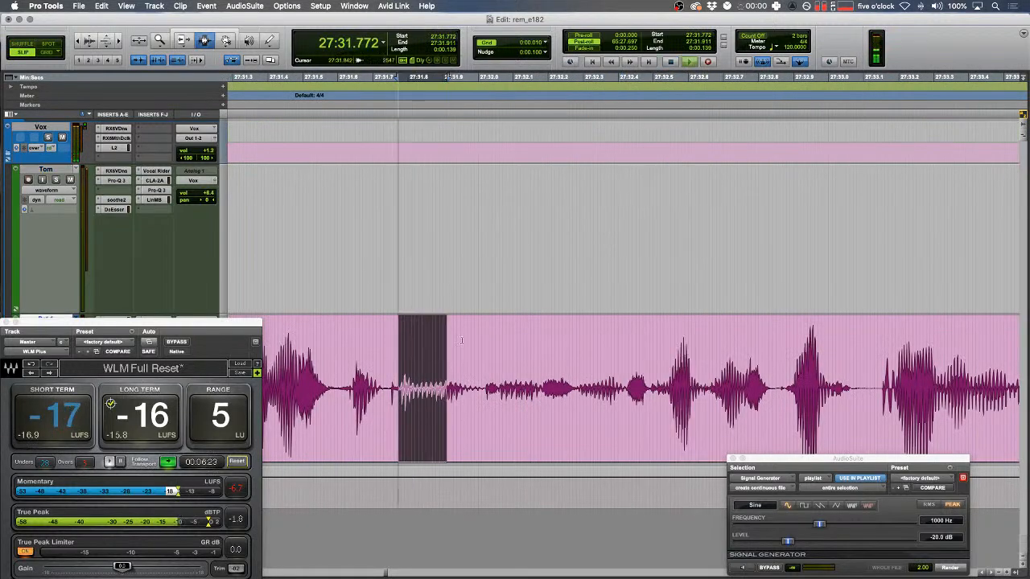
pyautogui.hscroll(-2, 573, 400)
pyautogui.moveTo(433, 378); pyautogui.dragTo(486, 378)
pyautogui.click(943, 568)
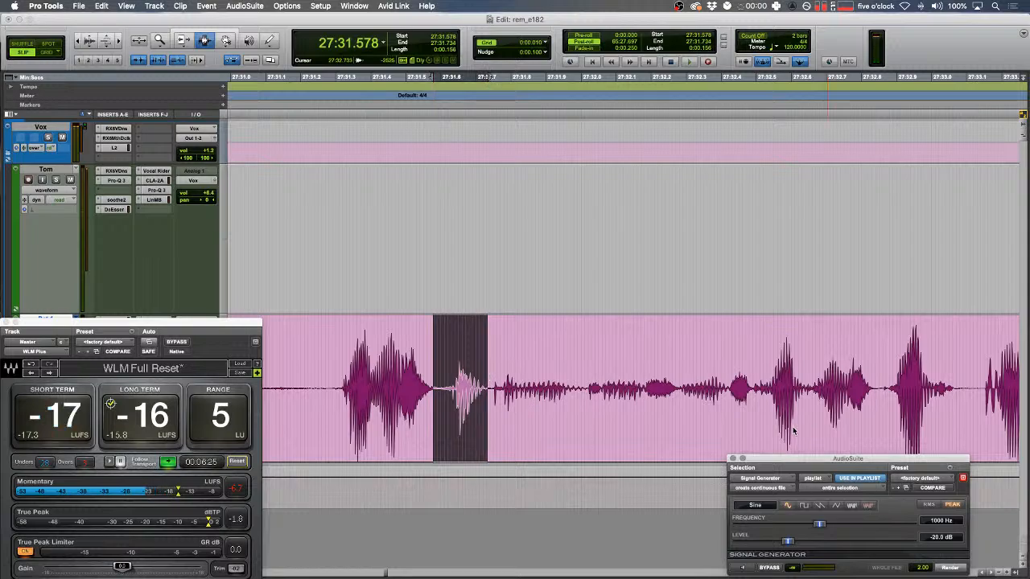
# - Enlarge the waveform display and play back the section after the new tone
pyautogui.click(656, 392)
pyautogui.hotkey('ctrl', 'shift', 'Up')
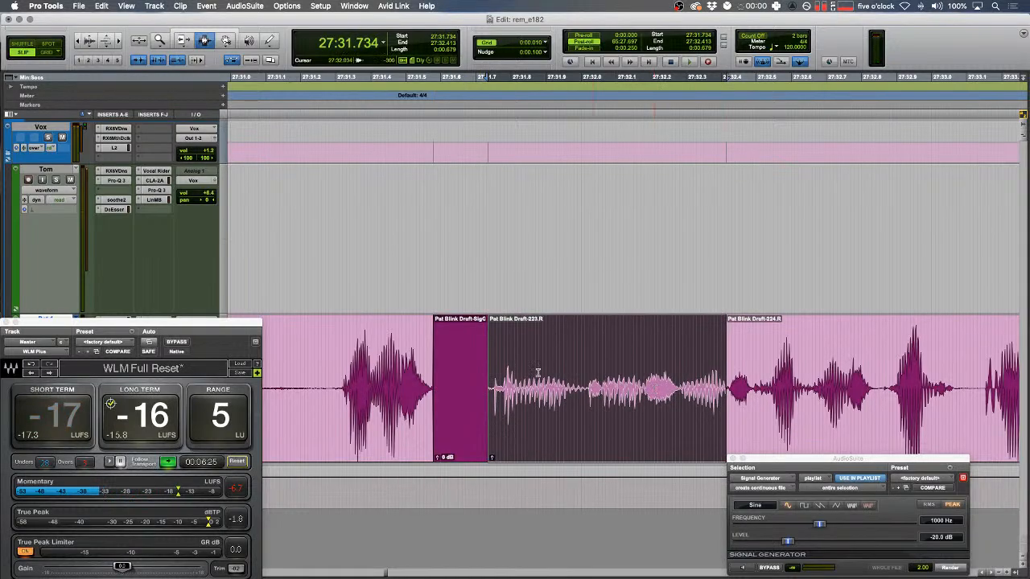
pyautogui.click(538, 374)
pyautogui.press('space')
pyautogui.press('r')
pyautogui.hscroll(5, 537, 375)
pyautogui.press('r')
pyautogui.moveTo(438, 244); pyautogui.dragTo(489, 244)
# - Add a fade-in at the green clip's start and delete a silent range on the green track
pyautogui.press('f')
pyautogui.click(445, 352)
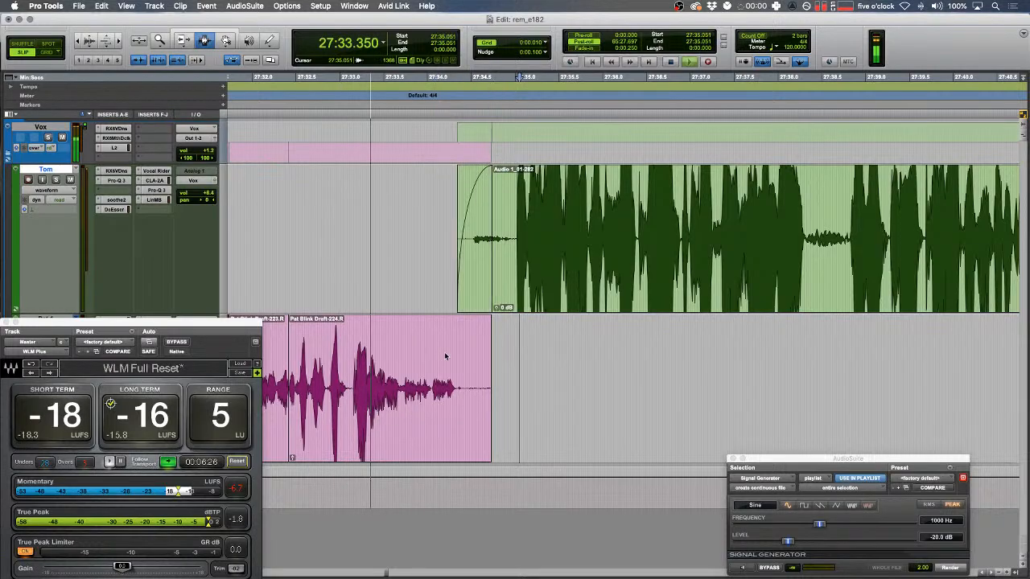
pyautogui.press('r')
pyautogui.press('r')
pyautogui.press('r')
pyautogui.hscroll(10, 574, 304)
pyautogui.moveTo(553, 219); pyautogui.dragTo(850, 257)
pyautogui.press('t')
pyautogui.press('t')
pyautogui.press('Delete')
# - Delete the next three silent stretches further along the timeline
pyautogui.press('Delete')
pyautogui.hscroll(4, 760, 270)
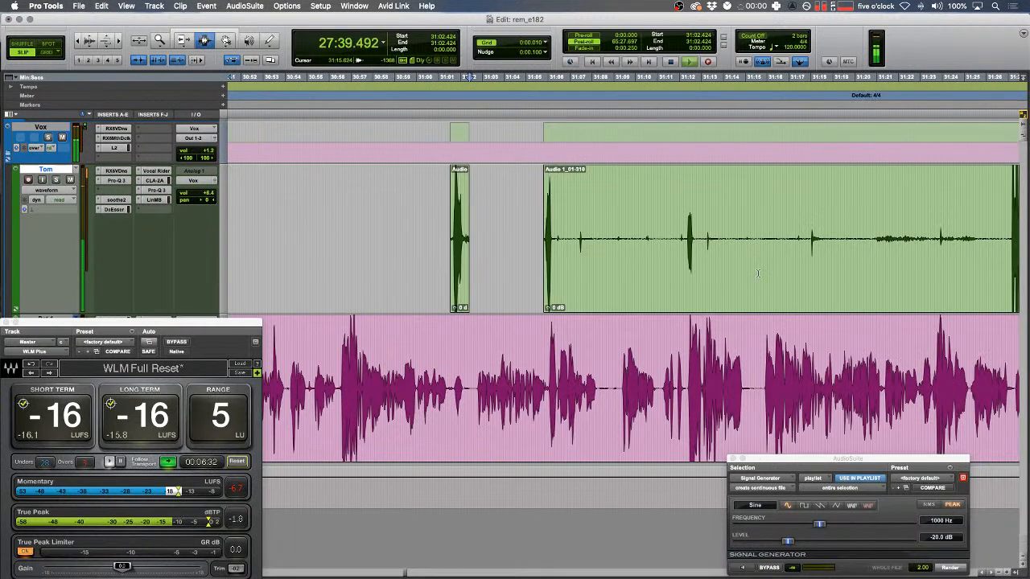
pyautogui.moveTo(555, 238); pyautogui.dragTo(994, 242)
pyautogui.press('Delete')
pyautogui.press('Delete')
pyautogui.hscroll(4, 696, 278)
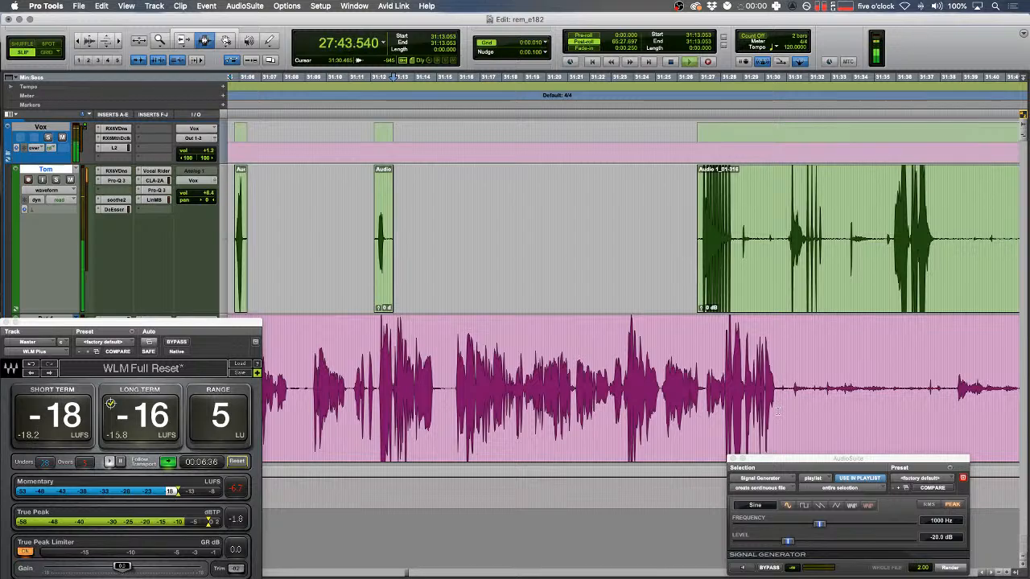
pyautogui.moveTo(787, 392); pyautogui.dragTo(949, 391)
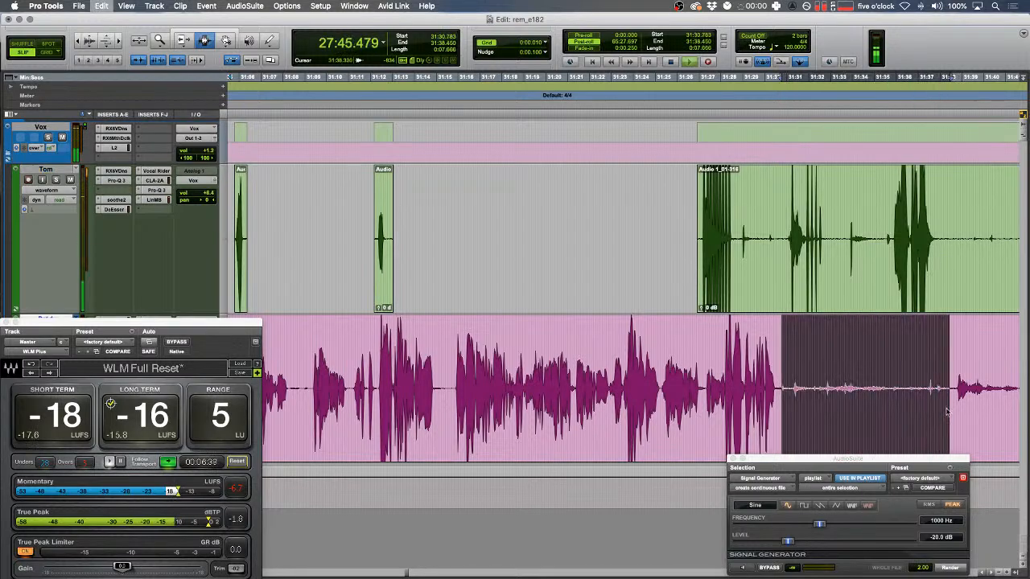
pyautogui.press('Delete')
pyautogui.hscroll(5, 894, 367)
pyautogui.moveTo(551, 251); pyautogui.dragTo(705, 255)
pyautogui.press('Delete')
# - Remove a pink silence, trim the pink clip's start, and delete a green silence
pyautogui.moveTo(716, 347); pyautogui.dragTo(813, 357)
pyautogui.press('Delete')
pyautogui.hscroll(12, 804, 359)
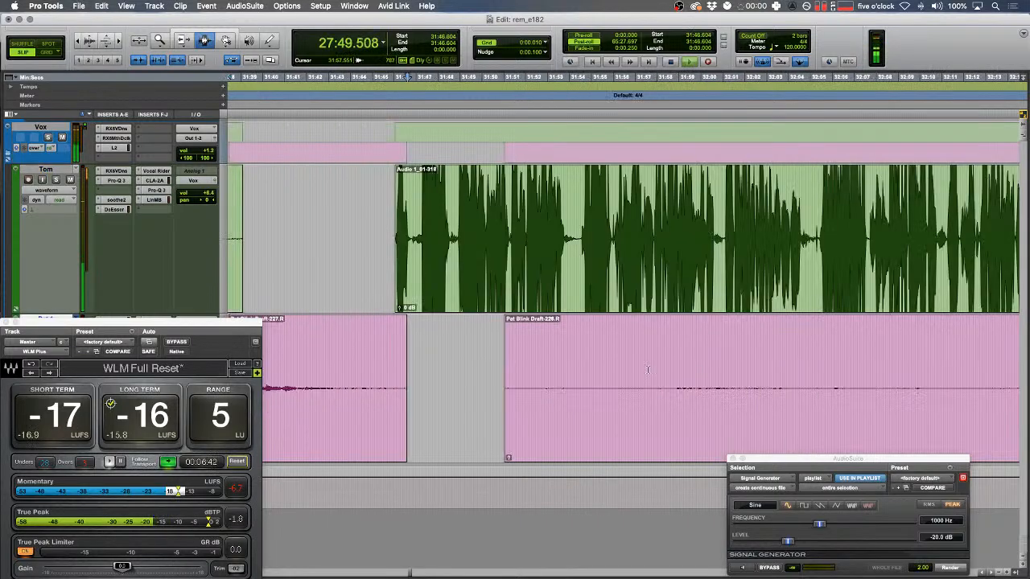
pyautogui.click(446, 386)
pyautogui.press('a')
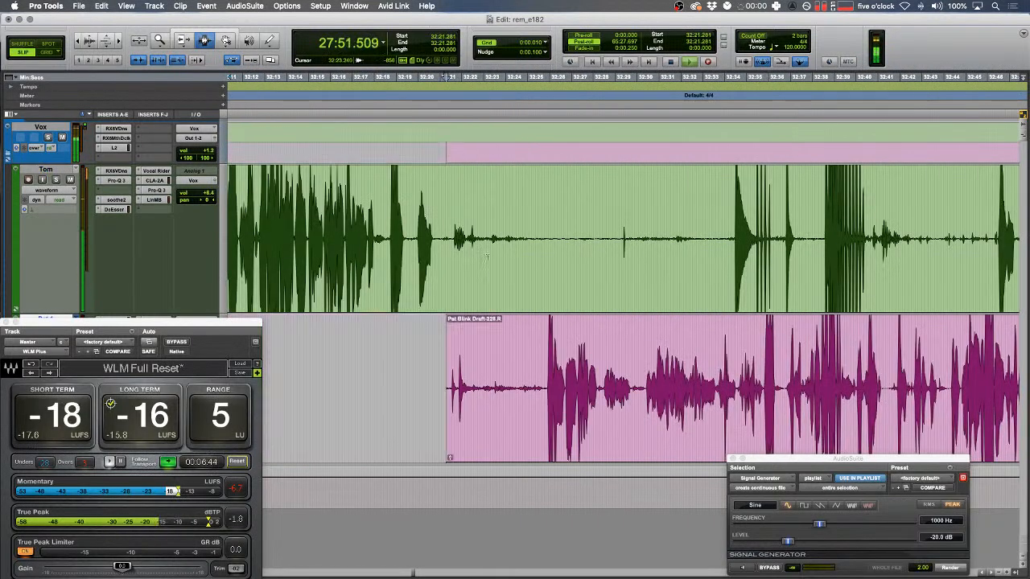
pyautogui.moveTo(442, 233); pyautogui.dragTo(902, 233)
pyautogui.press('Delete')
# - Delete a green silence, splitting the clip, then cut pink silences and trim its start
pyautogui.hscroll(3, 630, 243)
pyautogui.press('Delete')
pyautogui.press('Delete')
pyautogui.hscroll(5, 709, 401)
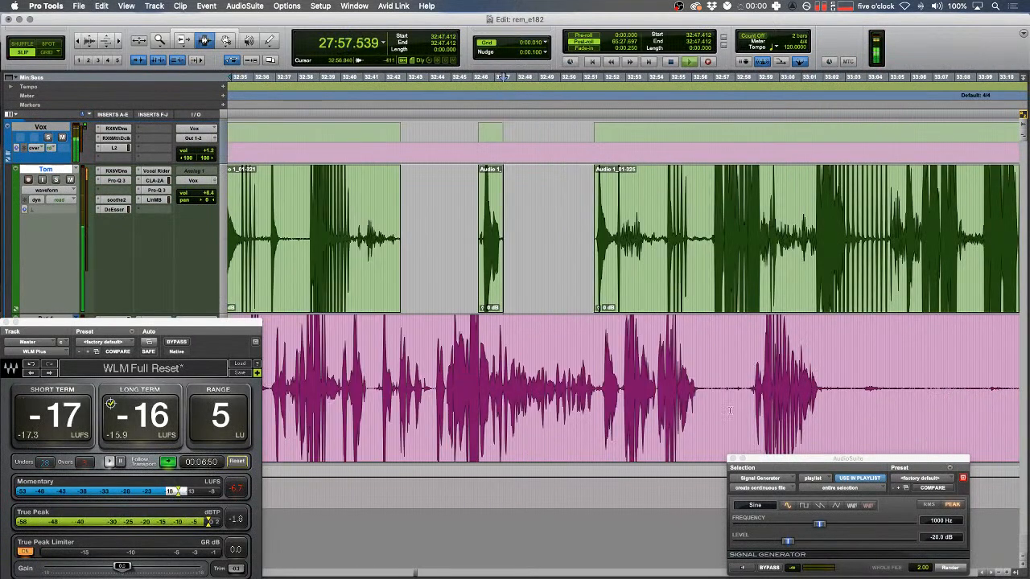
pyautogui.moveTo(824, 386); pyautogui.dragTo(887, 386)
pyautogui.press('Delete')
pyautogui.hscroll(8, 772, 394)
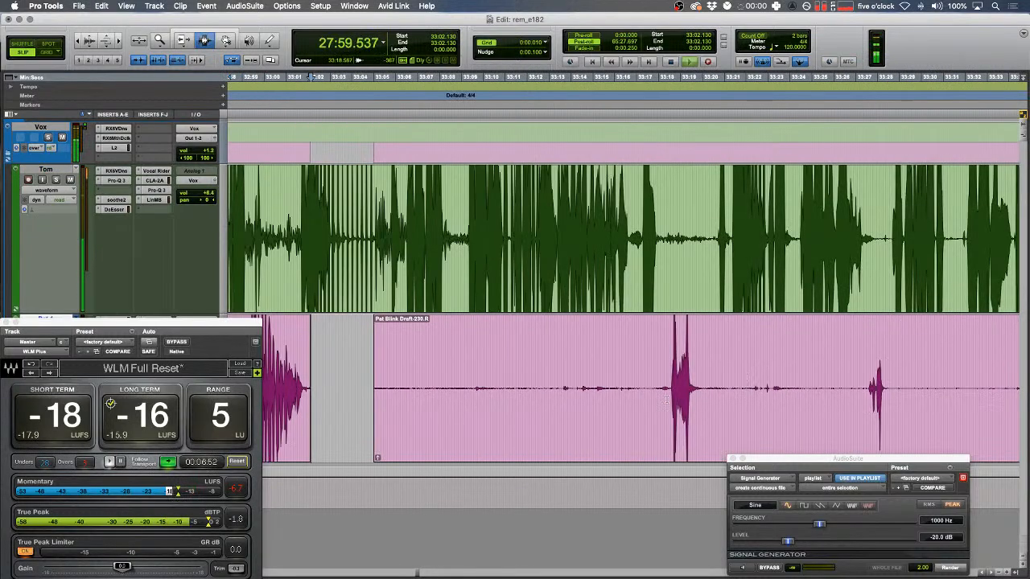
pyautogui.press('a')
pyautogui.moveTo(703, 389); pyautogui.dragTo(867, 386)
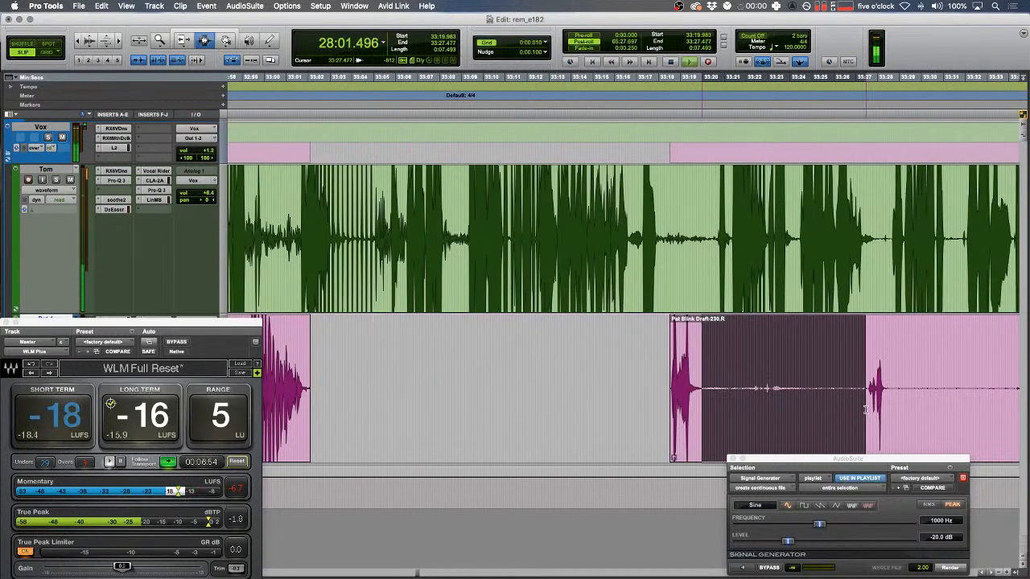
pyautogui.press('Delete')
# - Delete a gap from the pink track and trim the next pink clip's start
pyautogui.hscroll(5, 724, 362)
pyautogui.moveTo(580, 393); pyautogui.dragTo(803, 382)
pyautogui.press('Delete')
pyautogui.hscroll(20, 781, 379)
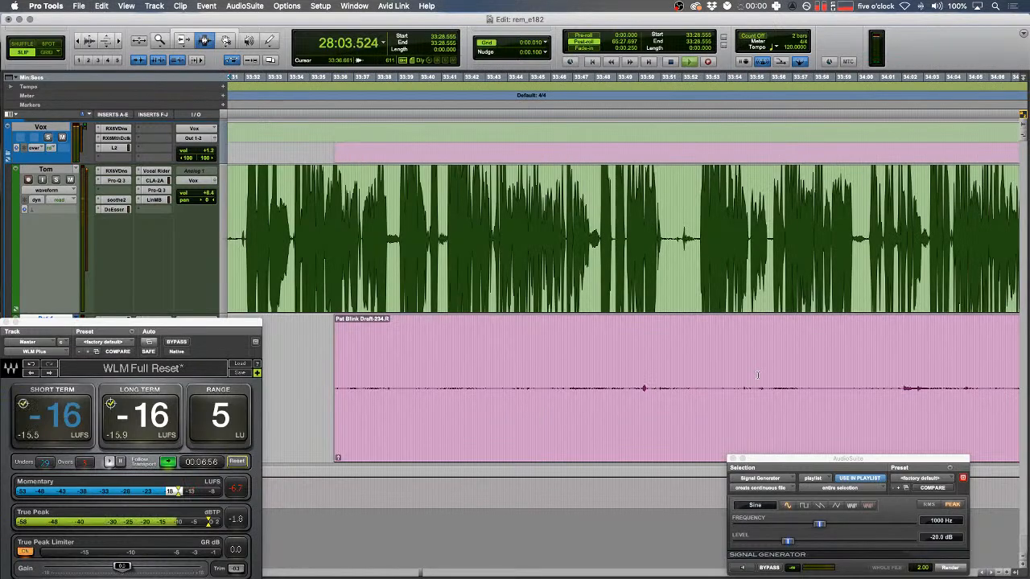
pyautogui.hscroll(2, 754, 374)
pyautogui.click(394, 387)
pyautogui.press('a')
# - Delete two more silent stretches from the green track
pyautogui.moveTo(425, 242); pyautogui.dragTo(811, 241)
pyautogui.press('Delete')
pyautogui.press('Delete')
pyautogui.hscroll(2, 722, 247)
pyautogui.press('Delete')
pyautogui.hscroll(2, 649, 265)
# - Delete an unwanted stretch on the pink track, then zoom in and mark the blip
pyautogui.moveTo(645, 420); pyautogui.dragTo(755, 407)
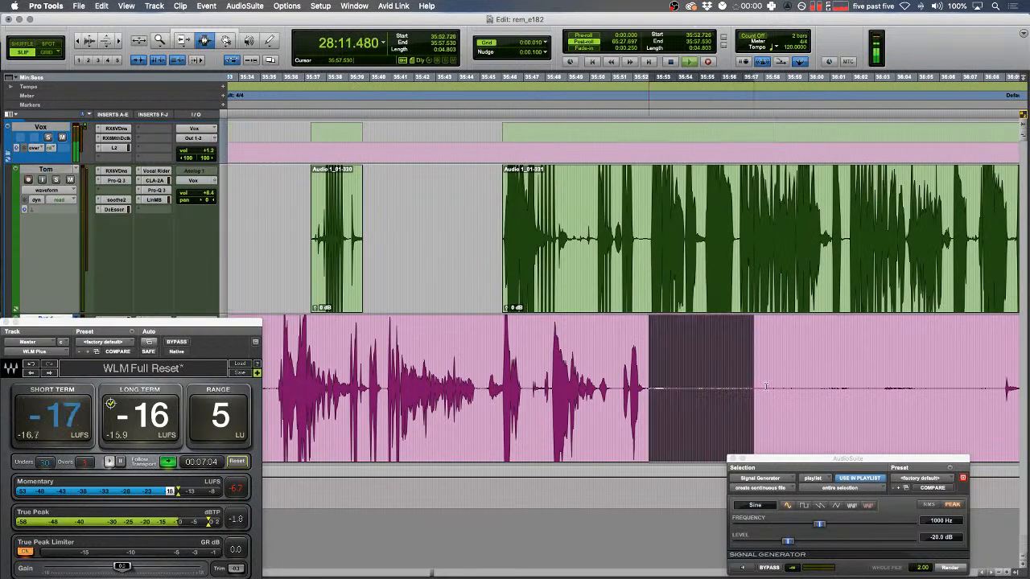
pyautogui.press('Delete')
pyautogui.press('Down')
pyautogui.press('Left')
pyautogui.press('t')
pyautogui.press('t')
pyautogui.press('t')
pyautogui.click(473, 358)
pyautogui.press('space')
pyautogui.moveTo(473, 356); pyautogui.dragTo(438, 355)
pyautogui.press('t')
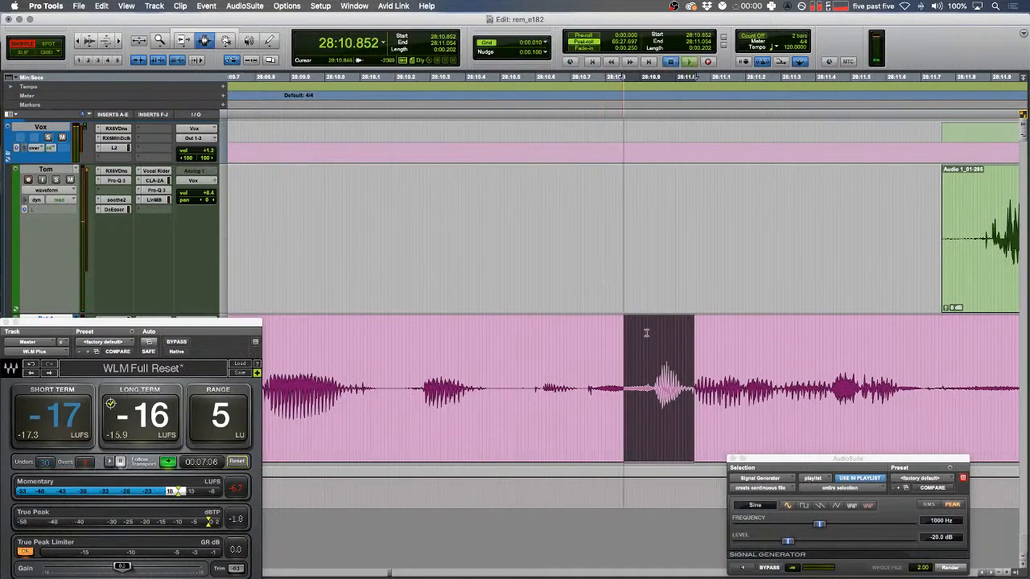
pyautogui.press('space')
pyautogui.press('space')
pyautogui.moveTo(628, 386); pyautogui.dragTo(685, 396)
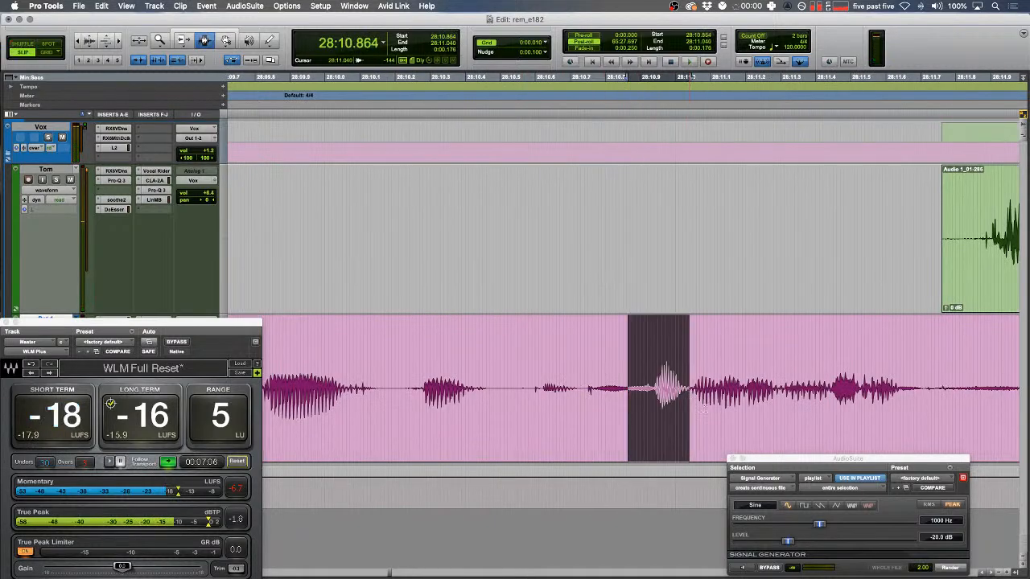
# - Render Signal Generator tone over the blip, split the pink clip, and raise the left piece's level
pyautogui.click(951, 568)
pyautogui.press('r')
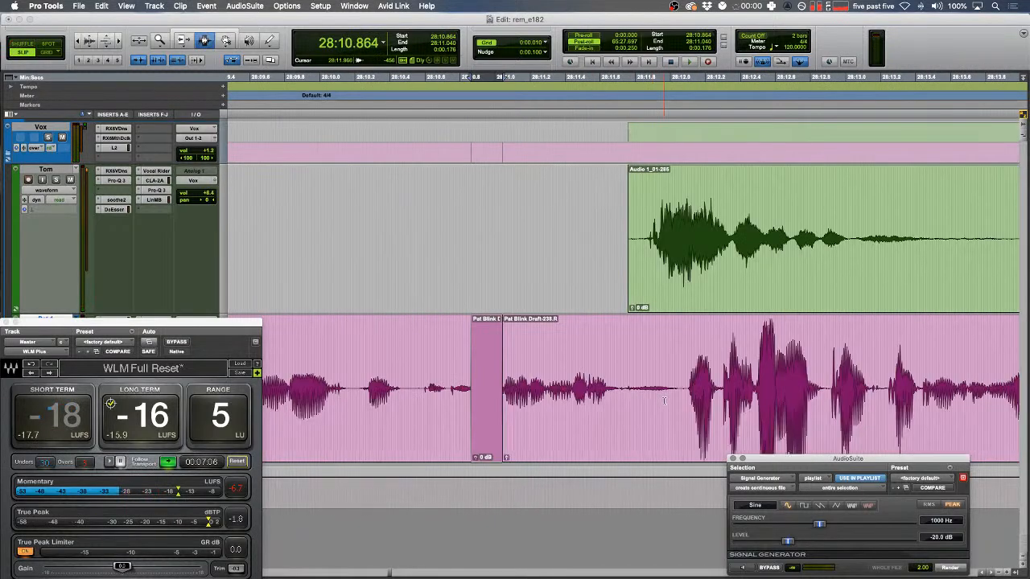
pyautogui.click(681, 385)
pyautogui.press('b')
pyautogui.doubleClick(618, 390)
pyautogui.hotkey('ctrl', 'shift', 'Up')
pyautogui.hotkey('ctrl', 'shift', 'Up')
pyautogui.hotkey('ctrl', 'shift', 'Up')
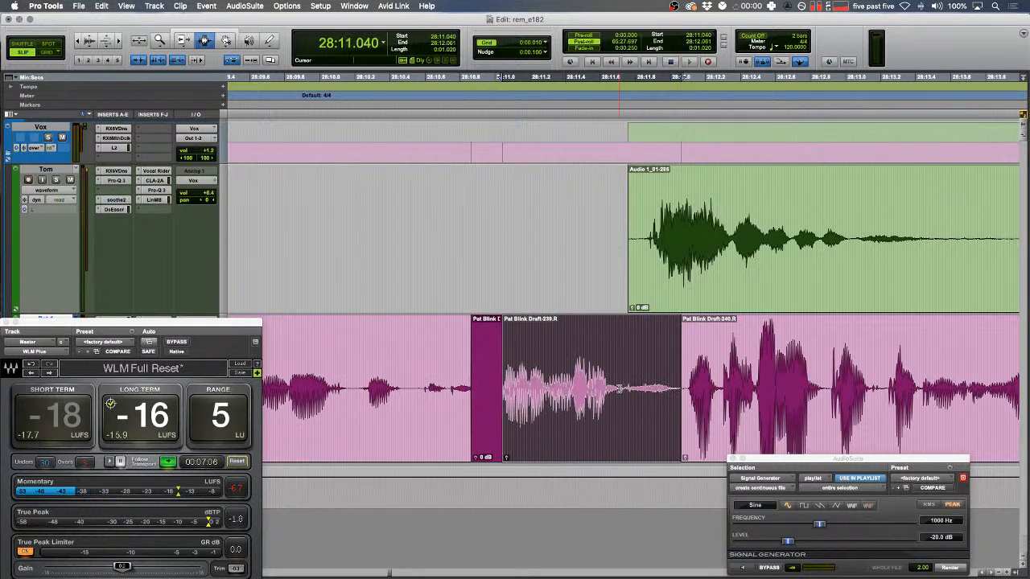
# - Fade in the start of the green clip
pyautogui.moveTo(657, 226); pyautogui.dragTo(604, 227)
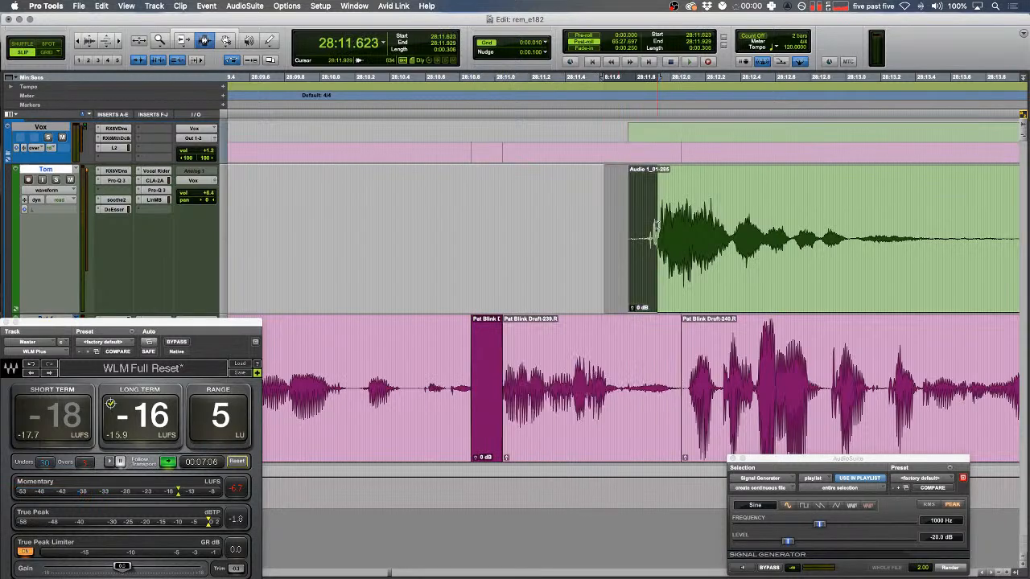
pyautogui.press('f')
pyautogui.press('r')
pyautogui.press('r')
pyautogui.click(547, 231)
pyautogui.press('space')
pyautogui.press('r')
pyautogui.press('r')
pyautogui.press('r')
pyautogui.press('r')
pyautogui.press('r')
# - Switch to shuffle editing and reopen the Vox folder to show both speakers
pyautogui.press('F1')
pyautogui.press('r')
pyautogui.keyDown('shift'); pyautogui.click(880, 226); pyautogui.keyUp('shift')
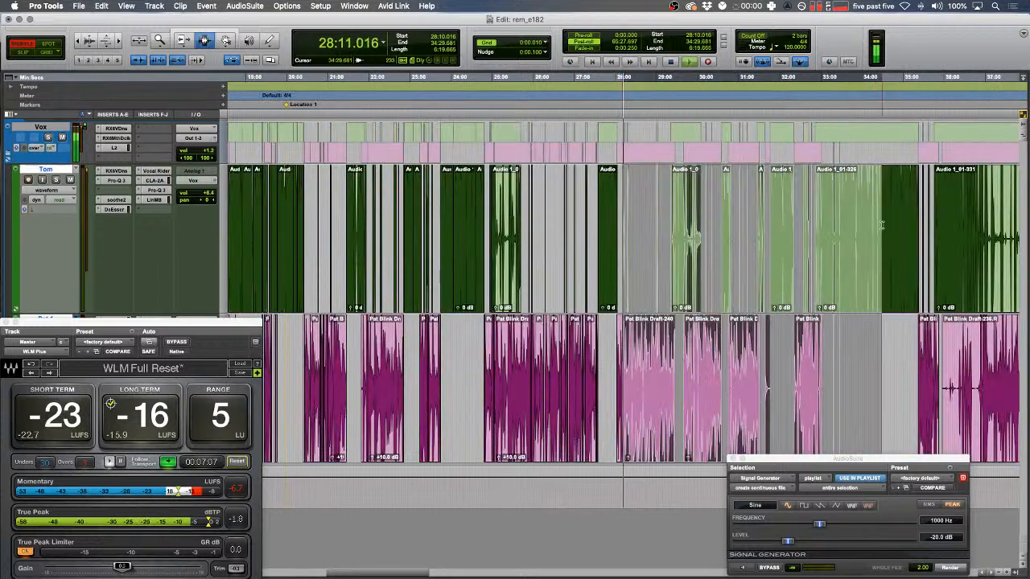
pyautogui.press('p')
pyautogui.hotkey('shift', 'f')
pyautogui.press('e')
pyautogui.press('e')
pyautogui.click(9, 160)
# - Isolate the pink-track plosive at 28:15.081 as its own clip
pyautogui.click(645, 198)
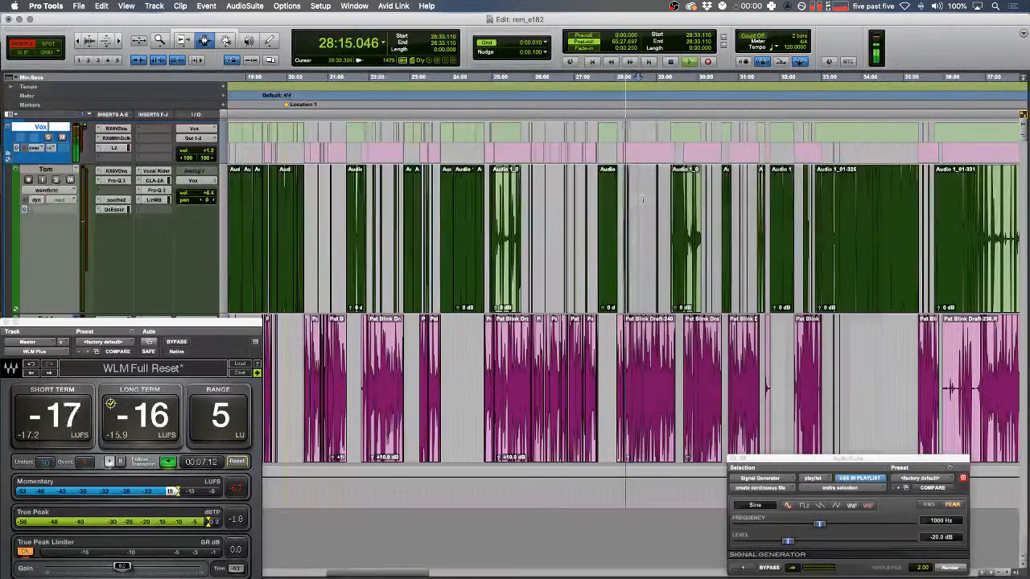
pyautogui.press('Down')
pyautogui.press('e')
pyautogui.press('space')
pyautogui.moveTo(520, 386); pyautogui.dragTo(686, 390)
pyautogui.press('t')
pyautogui.press('space')
pyautogui.press('F2')
pyautogui.press('space')
pyautogui.click(598, 389)
pyautogui.press('b')
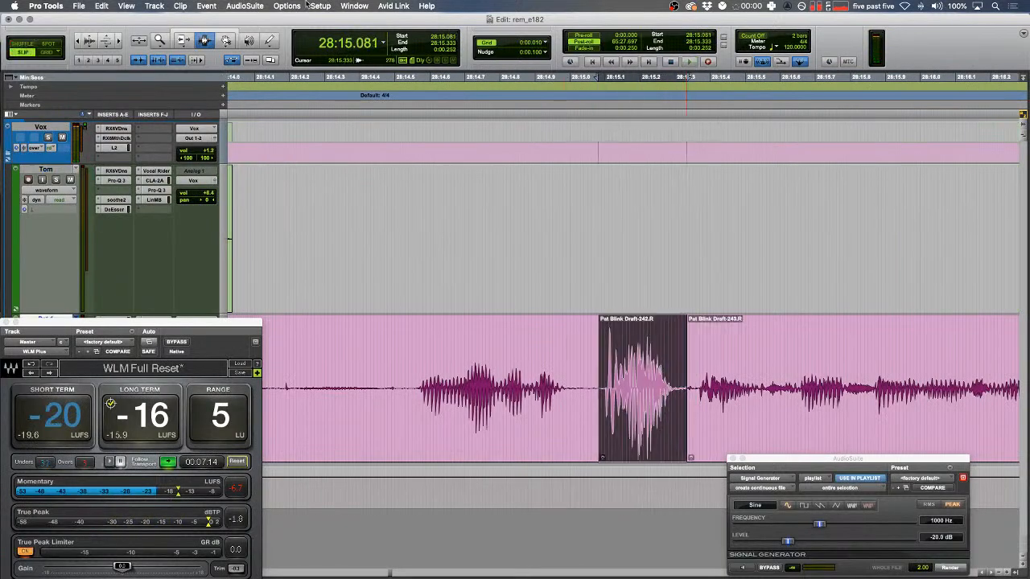
# - Render RX 6 De-plosive (sensitivity 5, strength 5, 200 Hz) on the plosive clip and play it back
pyautogui.click(964, 478)
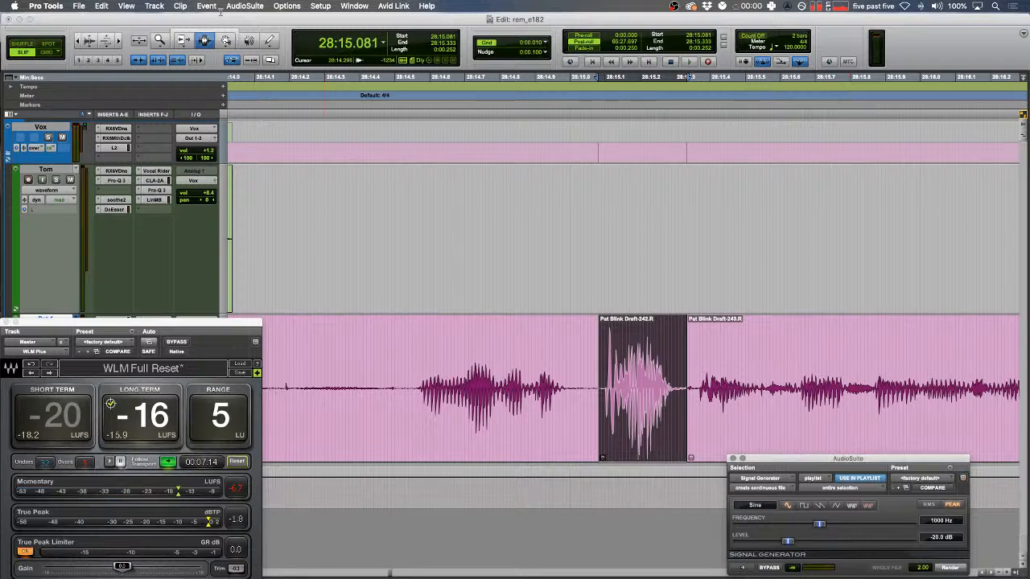
pyautogui.click(244, 5)
pyautogui.moveTo(290, 90)
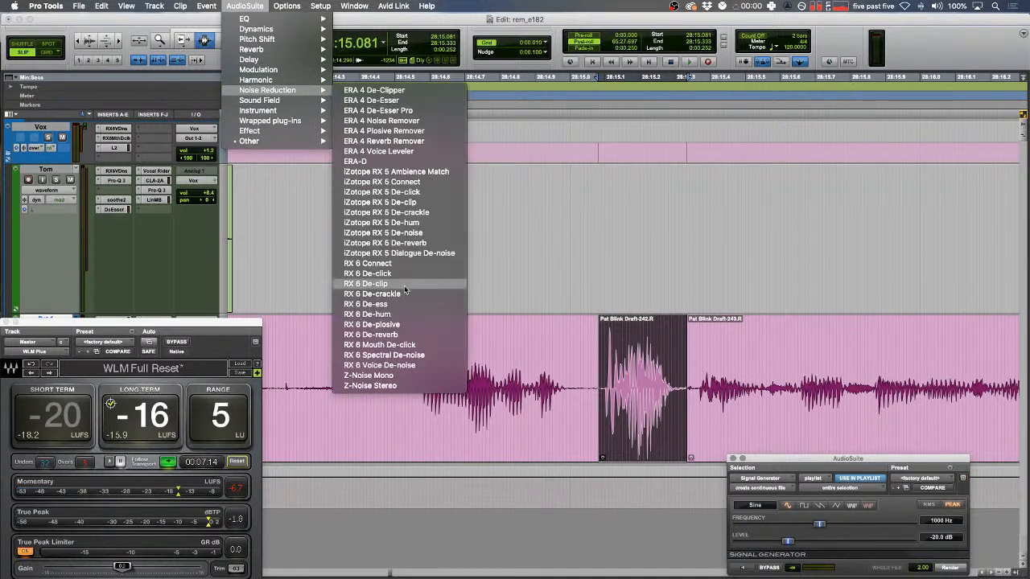
pyautogui.click(407, 324)
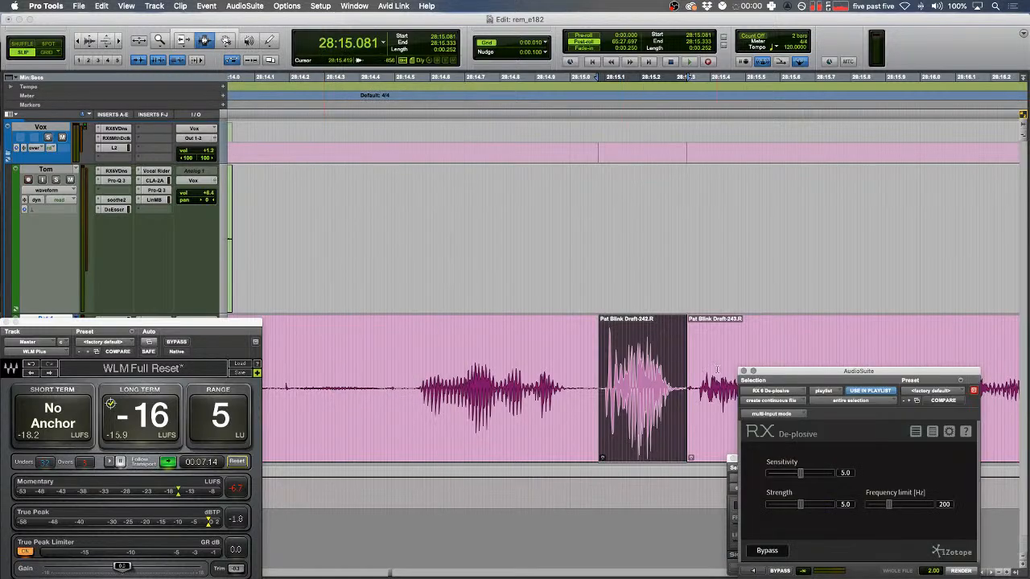
pyautogui.moveTo(820, 378); pyautogui.dragTo(330, 378)
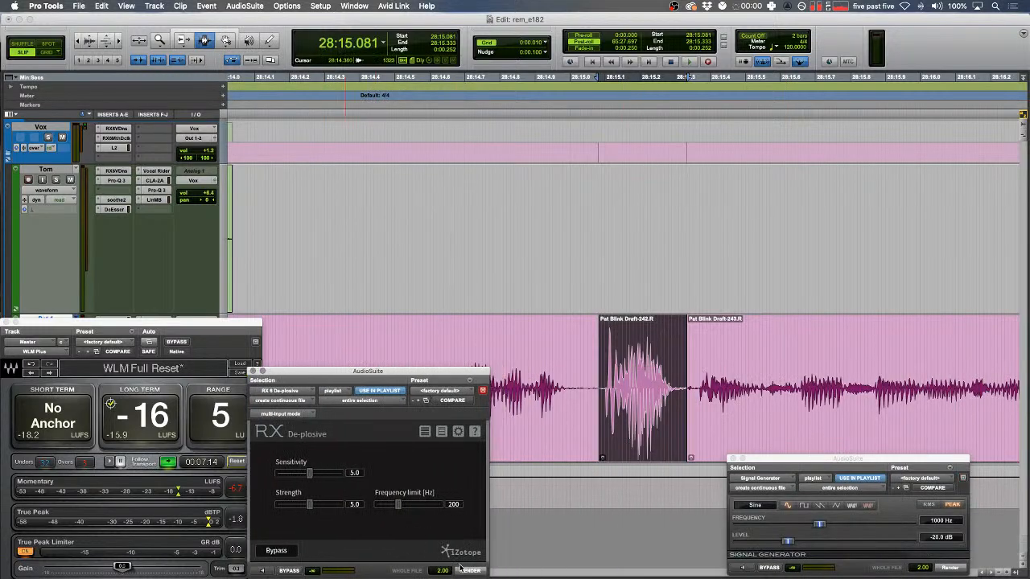
pyautogui.click(374, 344)
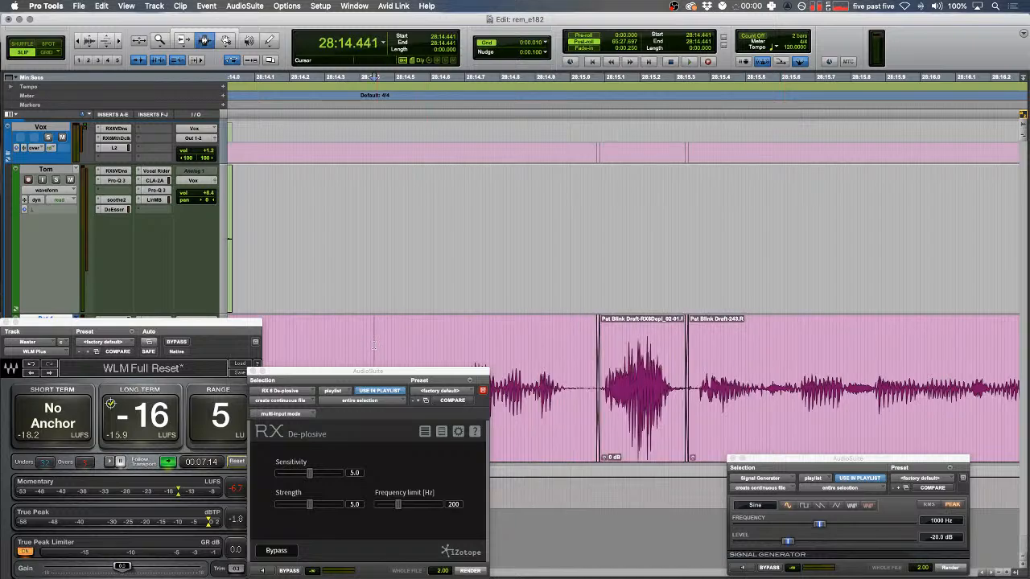
pyautogui.press('space')
pyautogui.press('r')
pyautogui.press('space')
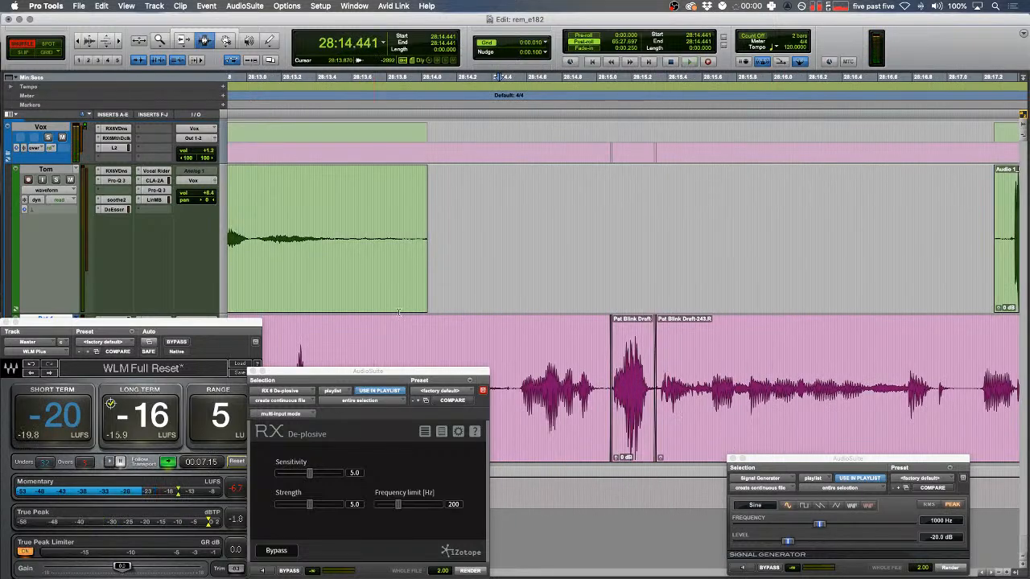
pyautogui.moveTo(370, 373); pyautogui.dragTo(1028, 241)
# - Add fades to the edges of the green clip
pyautogui.press('F2')
pyautogui.click(530, 267)
pyautogui.press('r')
pyautogui.hscroll(5, 530, 267)
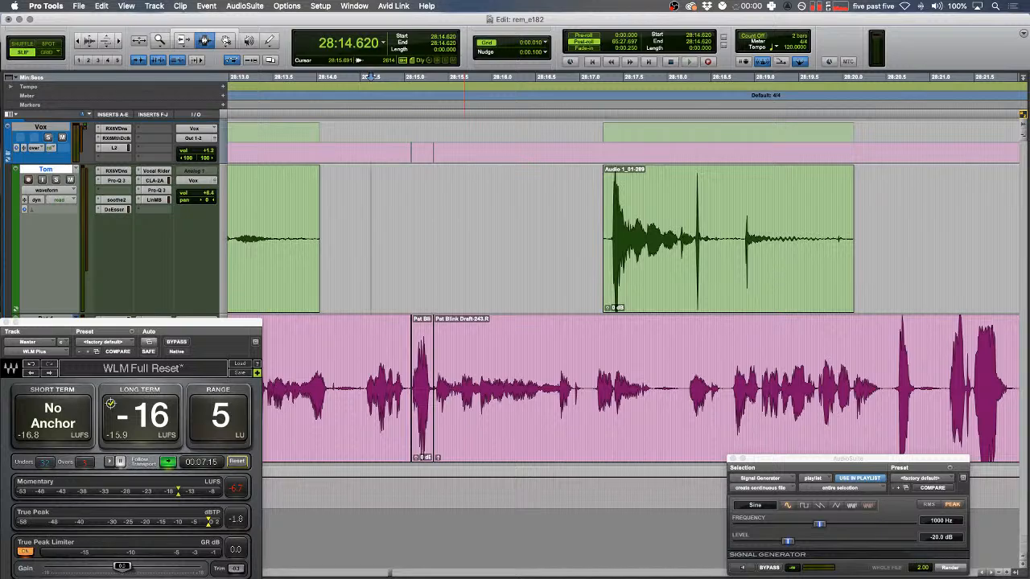
pyautogui.click(739, 270)
pyautogui.moveTo(928, 261); pyautogui.dragTo(466, 262)
pyautogui.press('f')
pyautogui.press('r')
pyautogui.press('r')
pyautogui.press('r')
pyautogui.press('r')
pyautogui.press('r')
pyautogui.press('r')
pyautogui.press('r')
pyautogui.moveTo(802, 252); pyautogui.dragTo(957, 231)
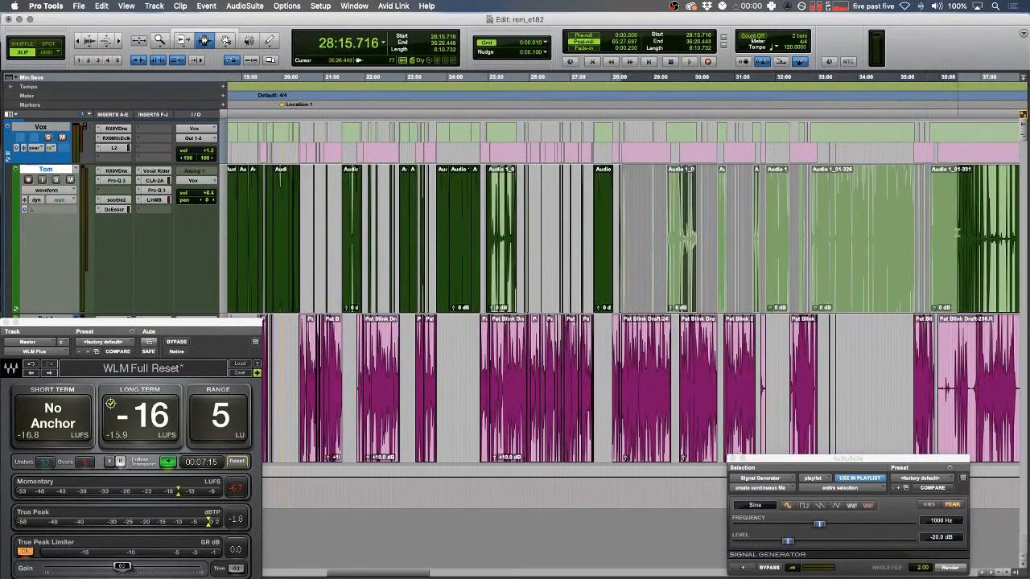
# - Clear the large selection and play through the pink track to find the next blip
pyautogui.keyDown('shift'); pyautogui.click(950, 392); pyautogui.keyUp('shift')
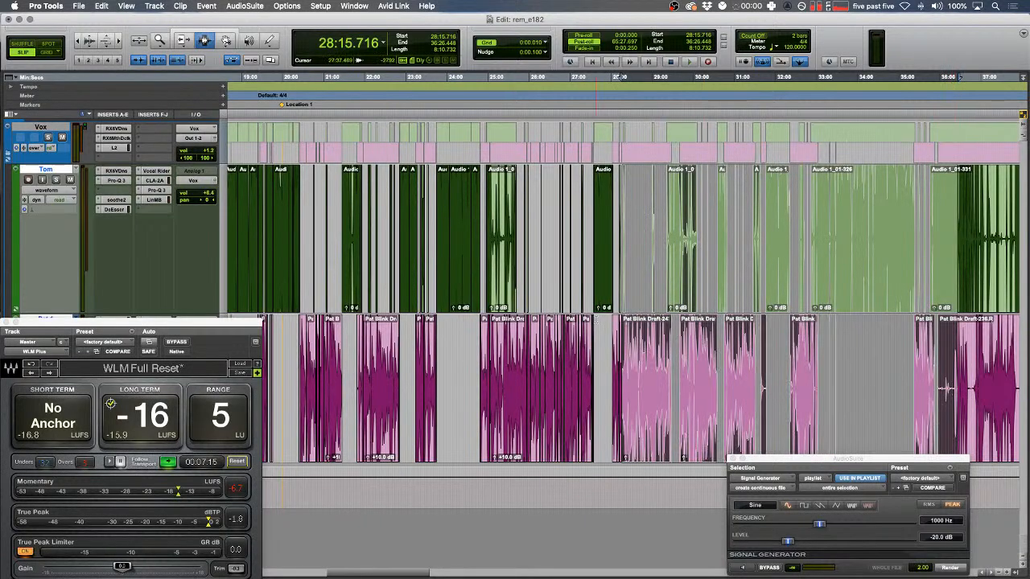
pyautogui.click(596, 320)
pyautogui.press('F1')
pyautogui.press('space')
pyautogui.press('t')
pyautogui.press('t')
pyautogui.press('t')
pyautogui.press('t')
pyautogui.keyDown('shift'); pyautogui.click(716, 390); pyautogui.keyUp('shift')
pyautogui.hscroll(3, 715, 390)
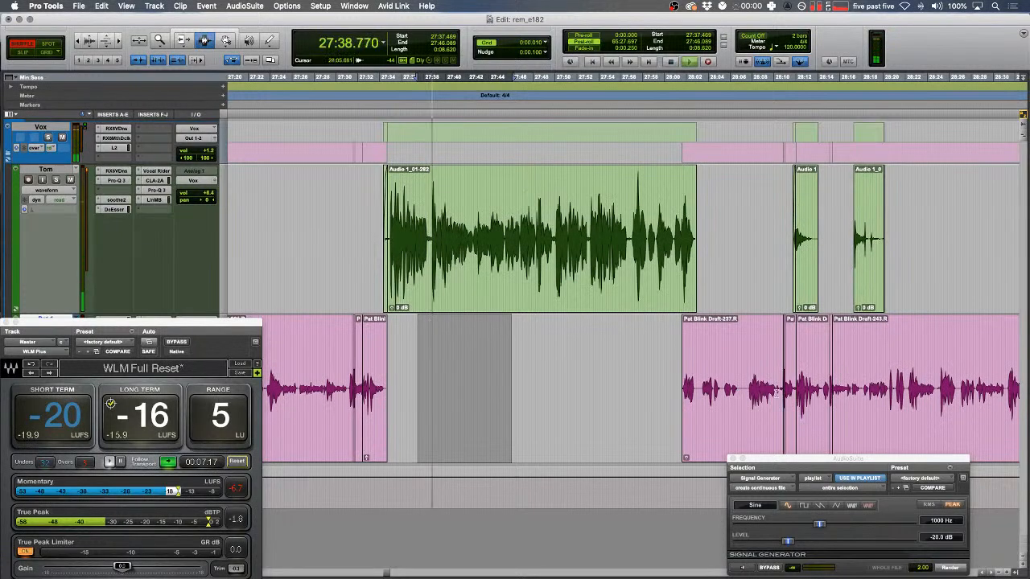
pyautogui.click(828, 363)
# - Cover the pink-track blip with rendered Signal Generator tone
pyautogui.press('F2')
pyautogui.press('space')
pyautogui.press('t')
pyautogui.press('t')
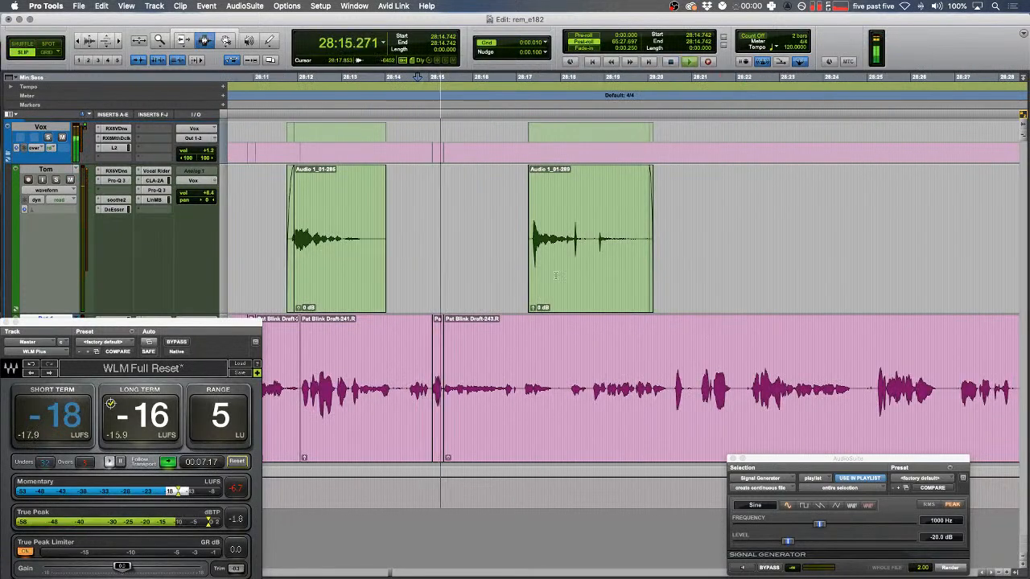
pyautogui.press('t')
pyautogui.press('t')
pyautogui.press('space')
pyautogui.moveTo(542, 367); pyautogui.dragTo(606, 386)
pyautogui.click(950, 568)
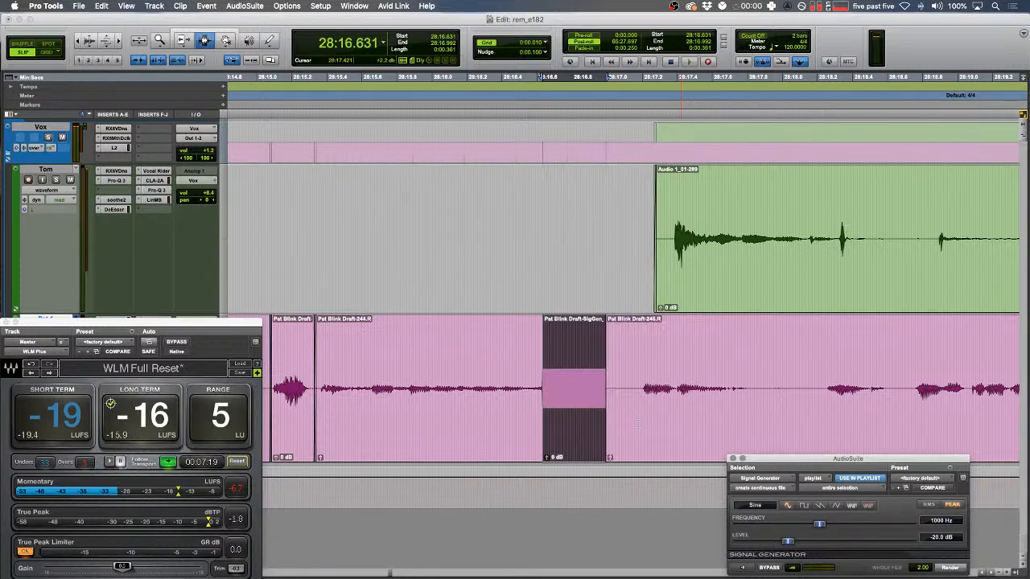
pyautogui.click(401, 378)
pyautogui.press('r')
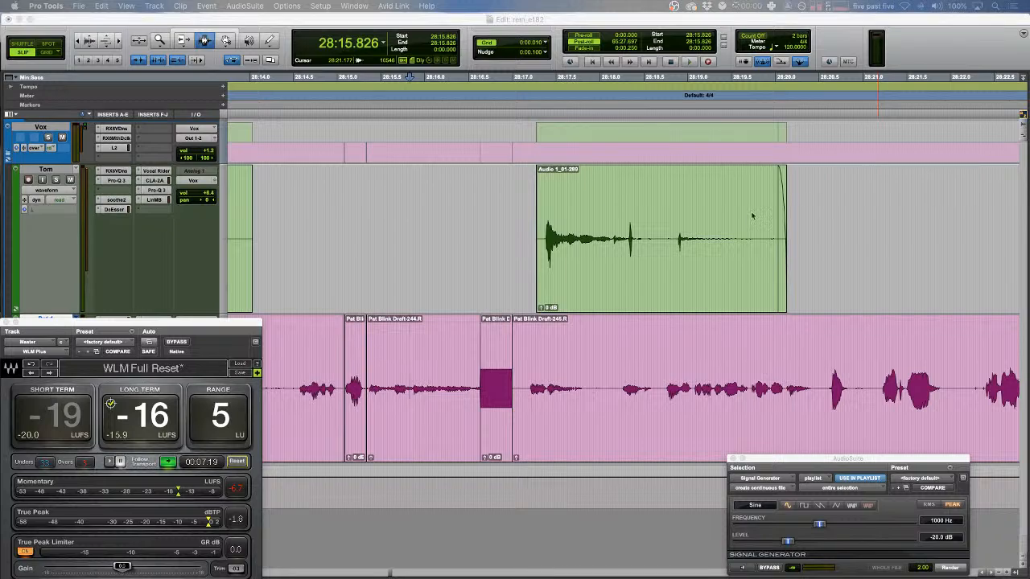
# - Delete the green clip's tail near 28:18.5, fade out its new end, and enlarge the waveforms
pyautogui.click(443, 330)
pyautogui.press('space')
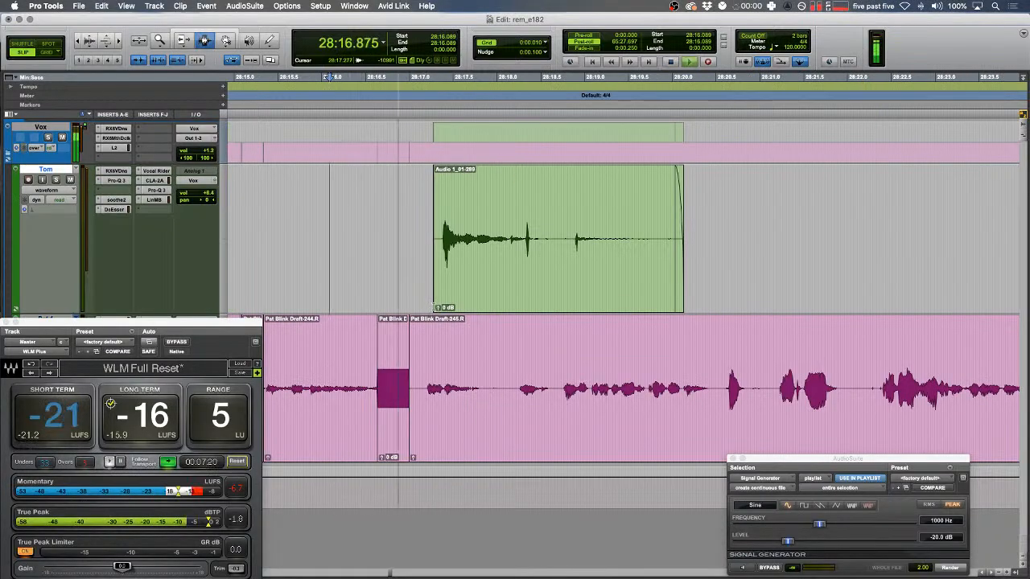
pyautogui.moveTo(553, 244)
pyautogui.mouseDown()
pyautogui.moveTo(708, 245)
pyautogui.moveTo(545, 250)
pyautogui.mouseUp()
pyautogui.press('Delete')
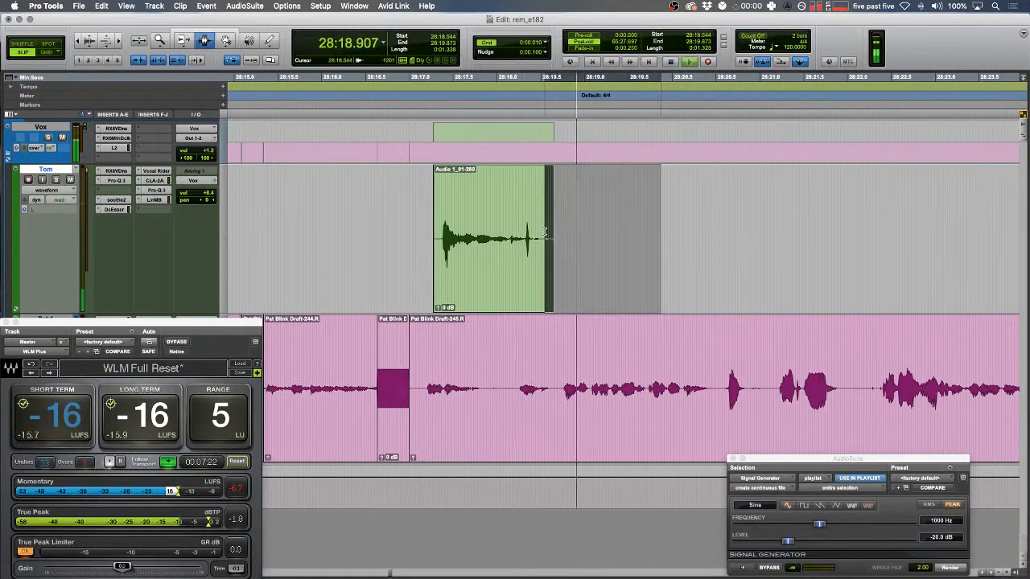
pyautogui.press('f')
pyautogui.hscroll(3, 542, 251)
pyautogui.press('alt+super+]')
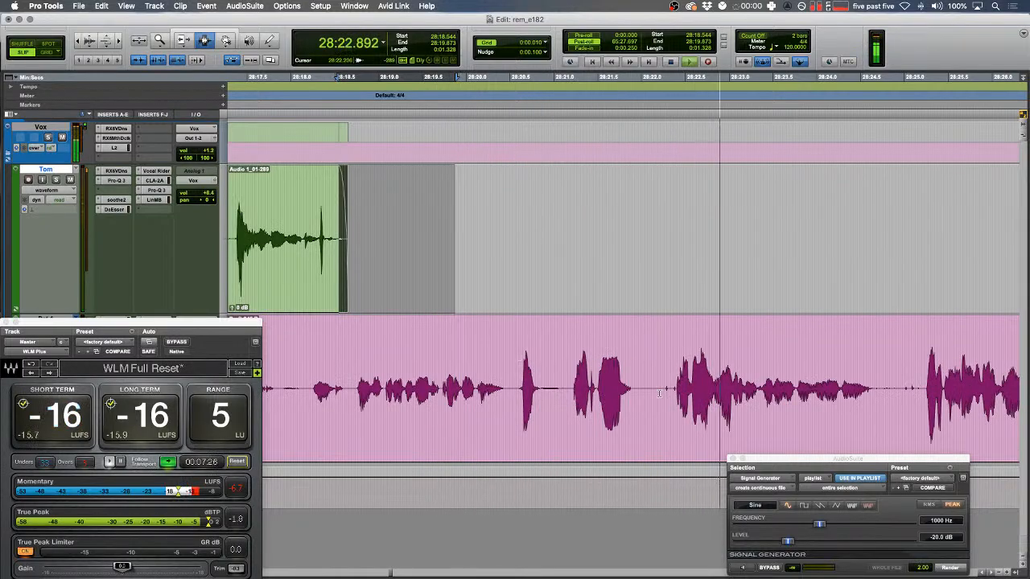
pyautogui.hscroll(3, 611, 380)
pyautogui.press('F1')
pyautogui.moveTo(581, 378); pyautogui.dragTo(596, 376)
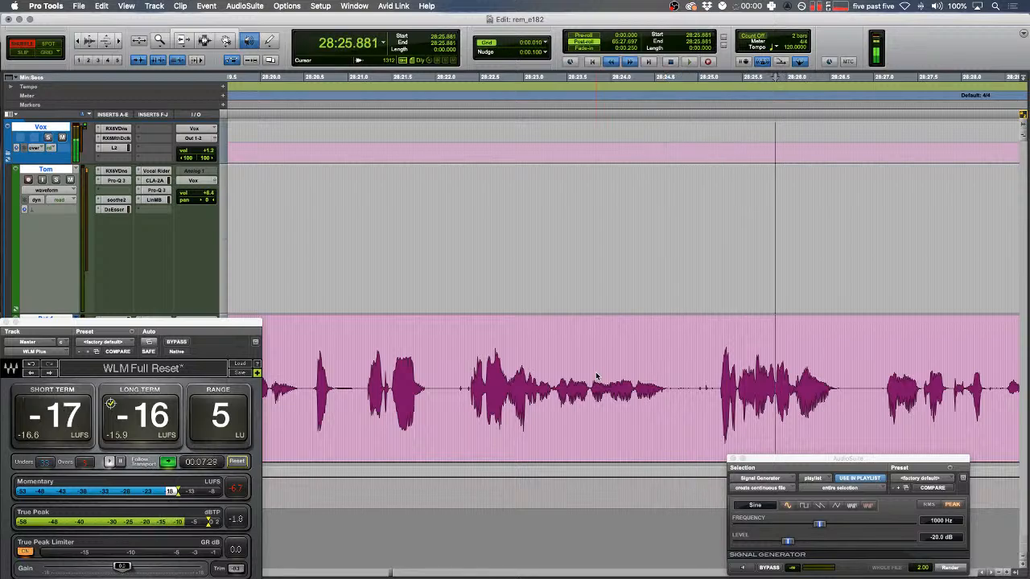
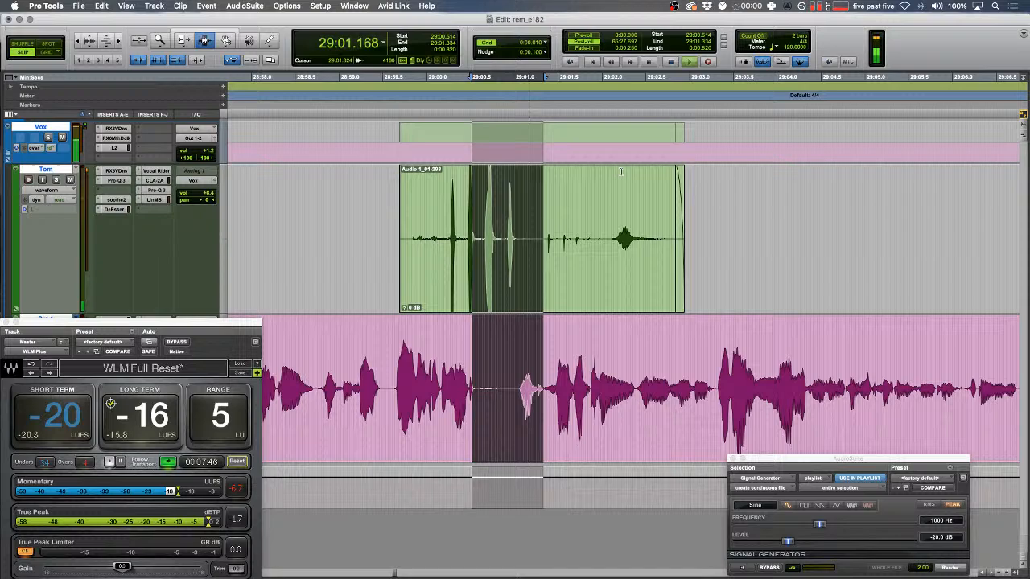
# - Cut the first pause after 29:01 in Shuffle mode so the neighbouring clips close up
pyautogui.click(588, 336)
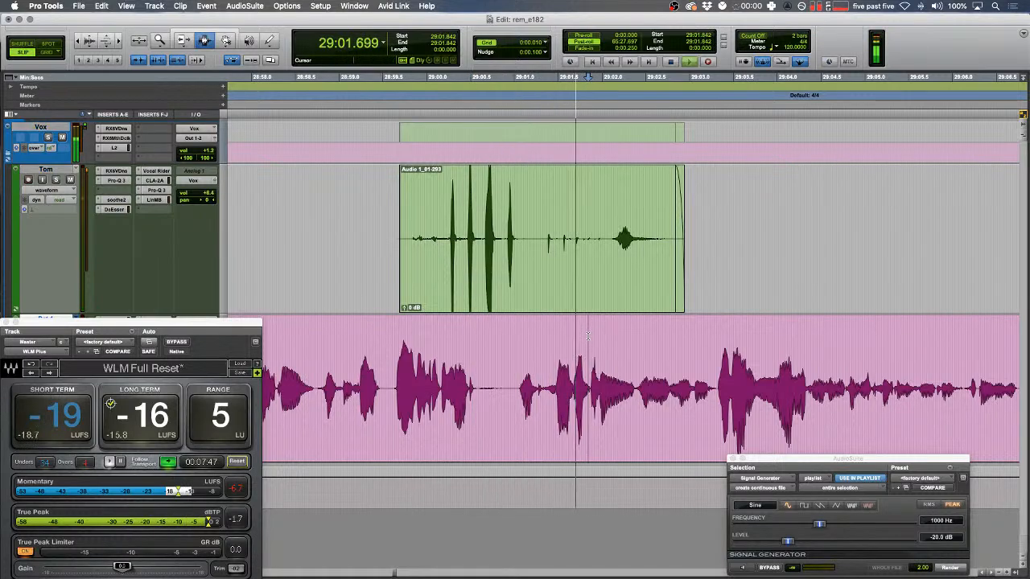
pyautogui.hscroll(5, 588, 335)
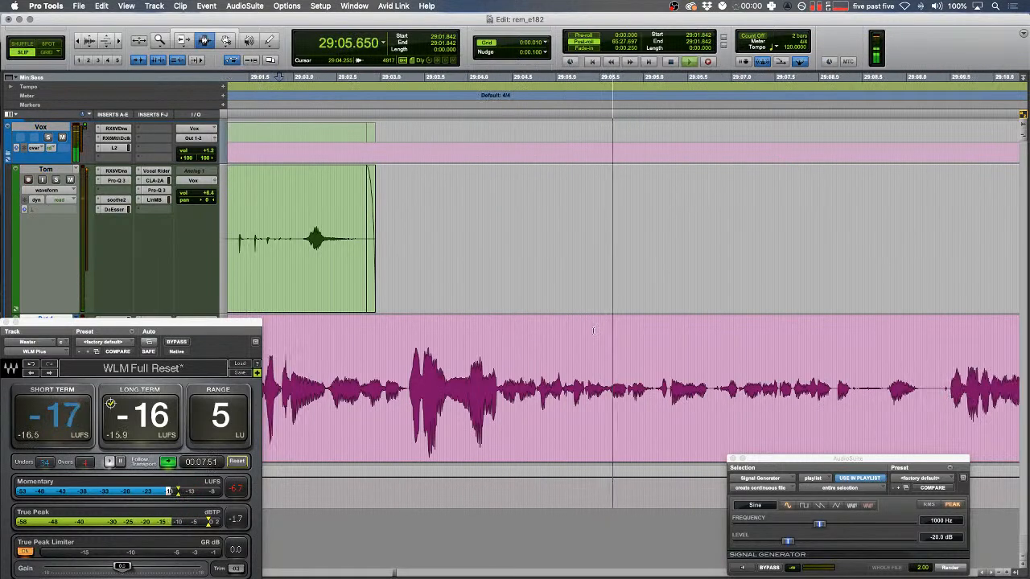
pyautogui.hscroll(3, 594, 331)
pyautogui.click(598, 330)
pyautogui.press('t')
pyautogui.moveTo(584, 396)
pyautogui.mouseDown()
pyautogui.moveTo(660, 403)
pyautogui.moveTo(705, 392)
pyautogui.moveTo(582, 386)
pyautogui.mouseUp()
pyautogui.press('BackSpace')
pyautogui.press('F1')
pyautogui.press('super+x')
pyautogui.press('BackSpace')
# - Audition 29:08.3–29:09.6, return to Slip mode, and delete a silent stretch on the green clip
pyautogui.moveTo(724, 358); pyautogui.dragTo(507, 353)
pyautogui.press('space')
pyautogui.press('space')
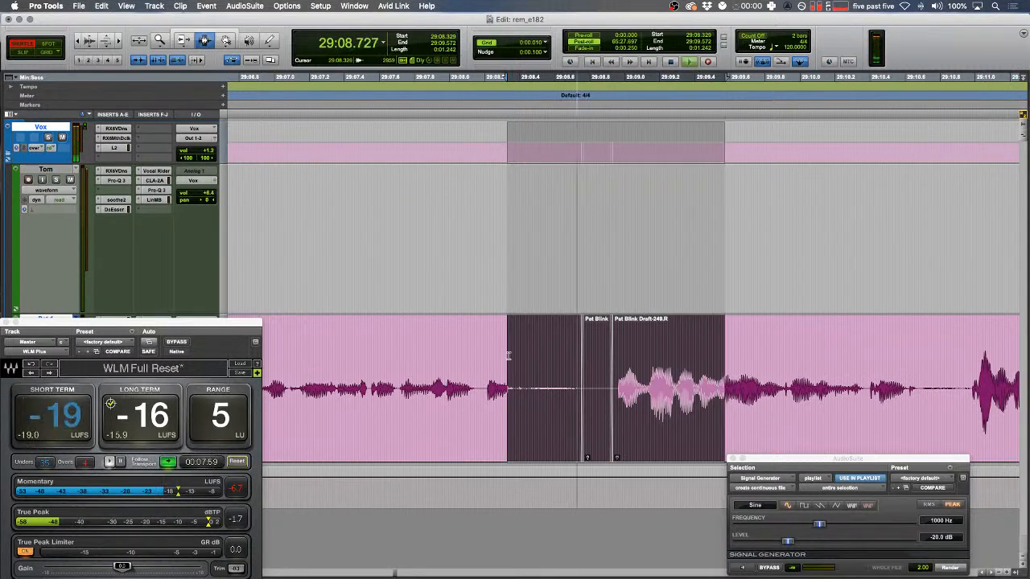
pyautogui.press('F2')
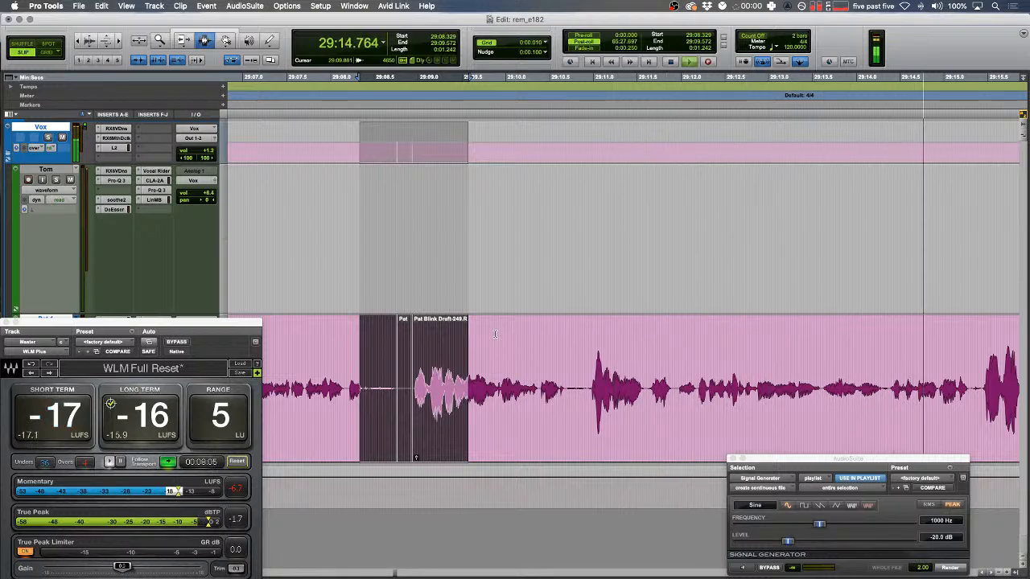
pyautogui.click(495, 334)
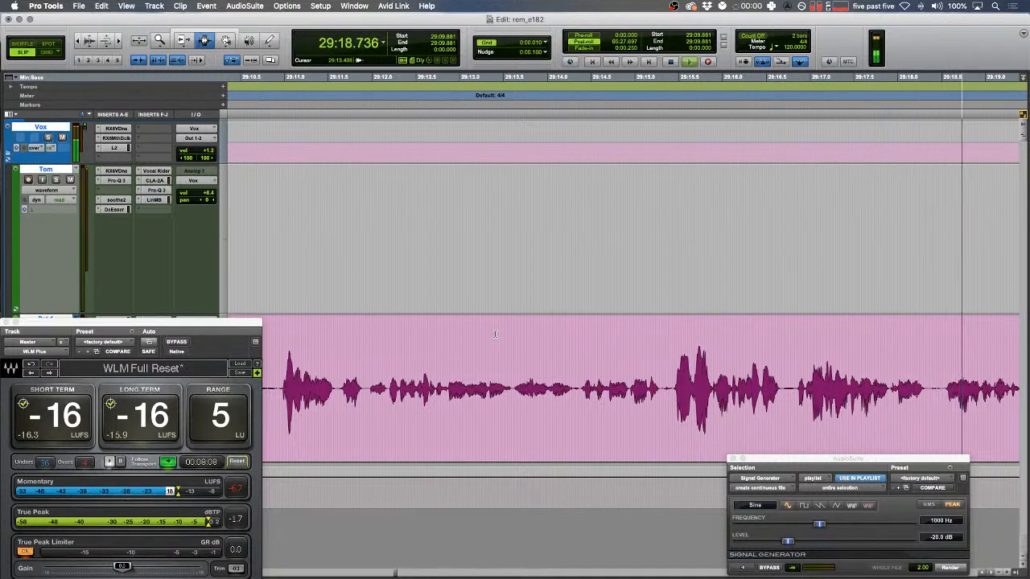
pyautogui.moveTo(573, 232); pyautogui.dragTo(826, 221)
pyautogui.press('Delete')
# - Replace the short pink-track blip near 29:19 with rendered Signal Generator tone and play it back
pyautogui.click(375, 332)
pyautogui.press('space')
pyautogui.press('space')
pyautogui.press('t')
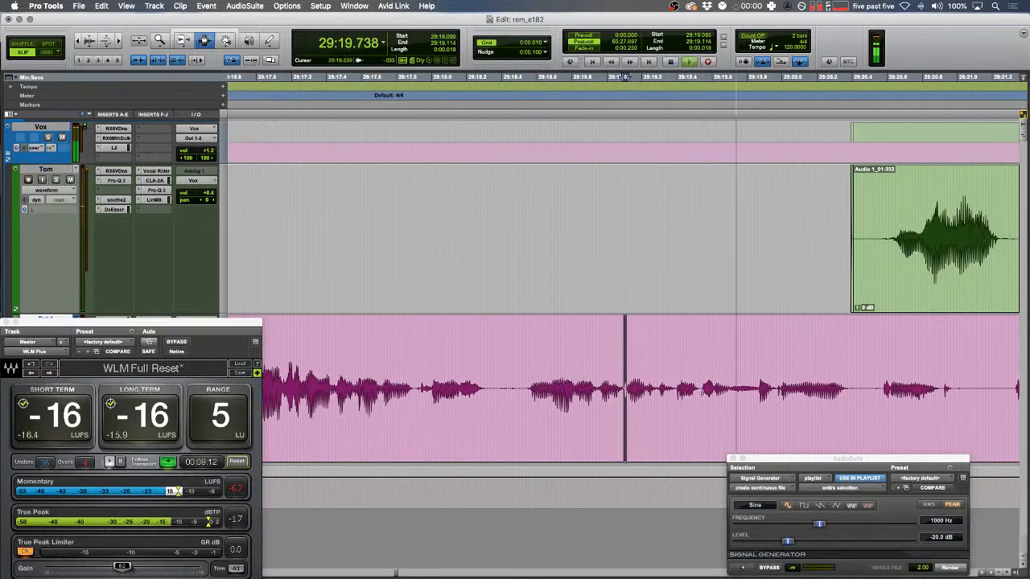
pyautogui.moveTo(741, 391); pyautogui.dragTo(781, 391)
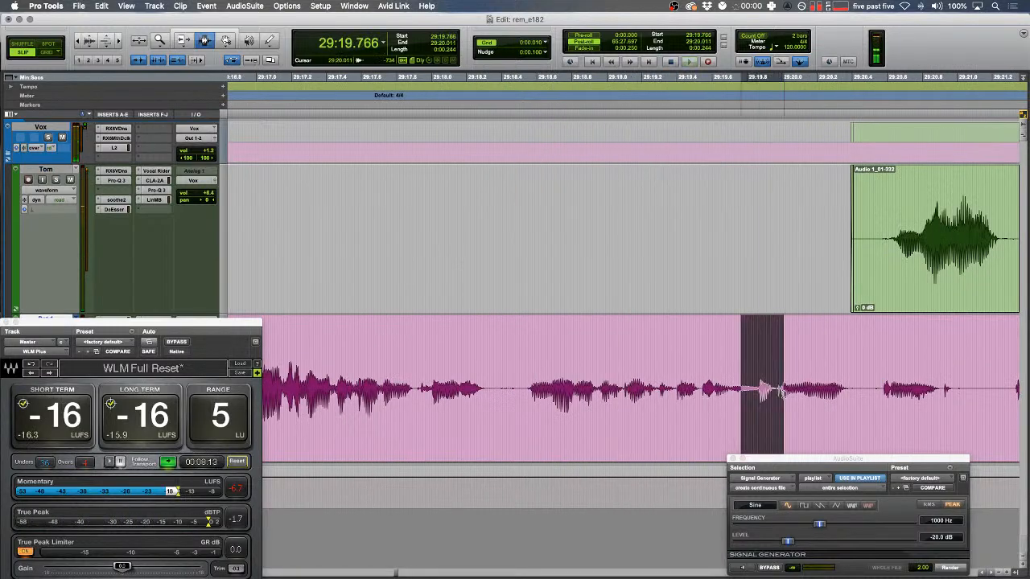
pyautogui.click(947, 567)
pyautogui.doubleClick(830, 388)
pyautogui.click(702, 378)
pyautogui.press('space')
# - Add fades to the clip edges across the selected stretch
pyautogui.hscroll(3, 675, 358)
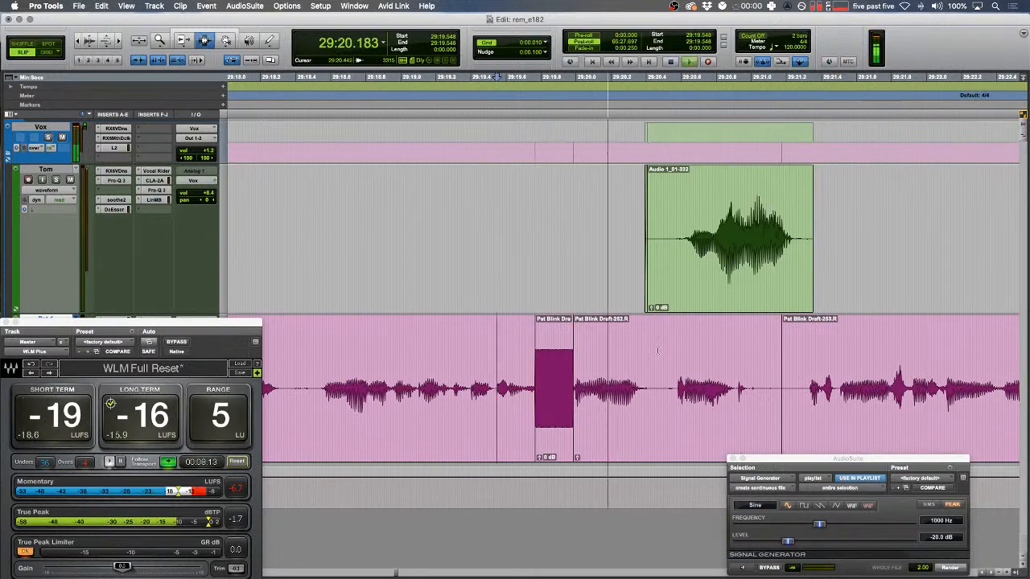
pyautogui.hscroll(3, 658, 350)
pyautogui.moveTo(646, 285); pyautogui.dragTo(323, 280)
pyautogui.press('f')
pyautogui.press('r')
pyautogui.hscroll(4, 563, 282)
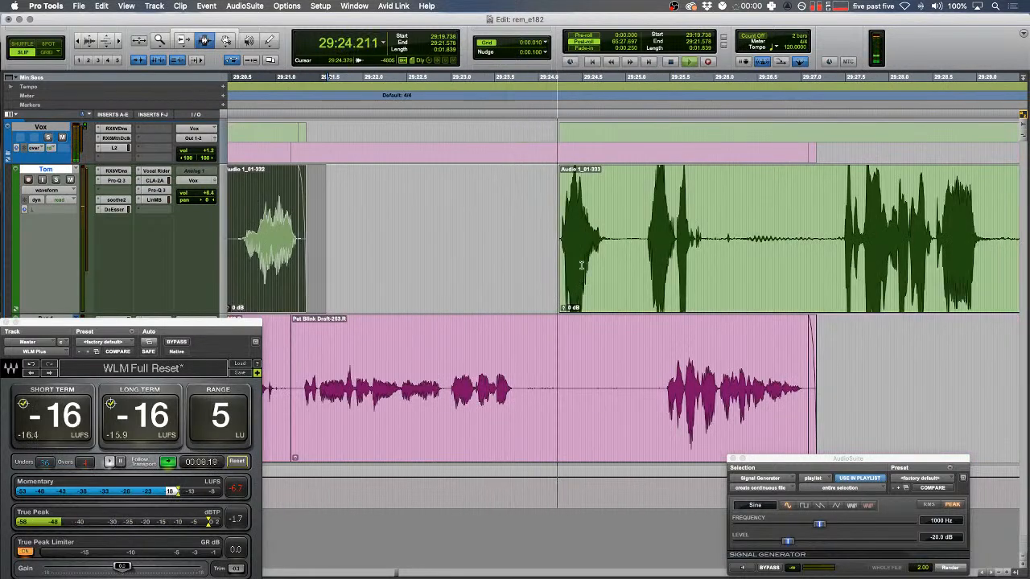
# - Fade in the green clip's start and delete its silent middle from 29:25.995, splitting it
pyautogui.moveTo(566, 262); pyautogui.dragTo(554, 261)
pyautogui.press('f')
pyautogui.press('space')
pyautogui.click(713, 242)
pyautogui.moveTo(713, 242); pyautogui.dragTo(809, 241)
pyautogui.press('Delete')
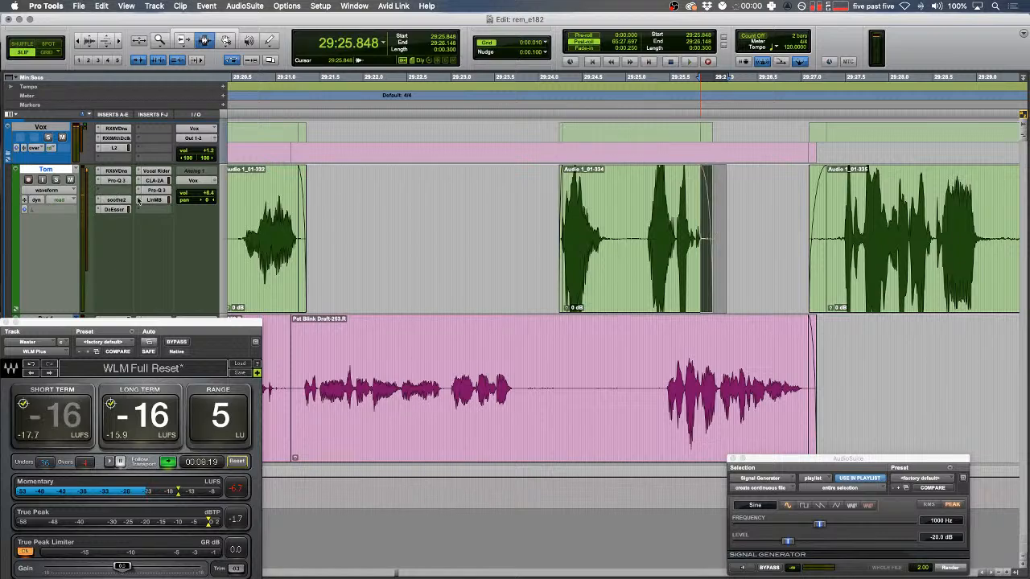
pyautogui.click(165, 190)
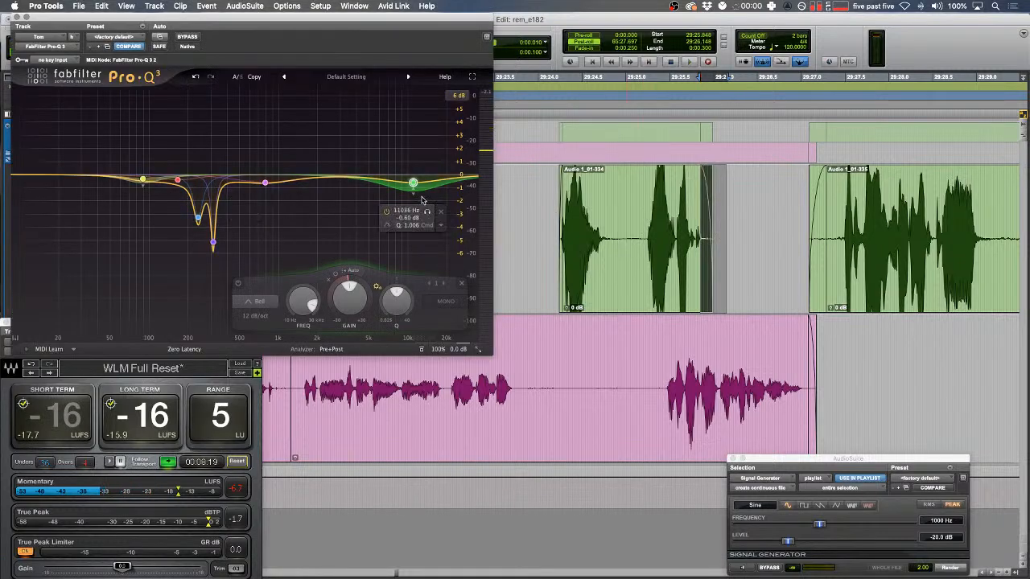
pyautogui.click(15, 17)
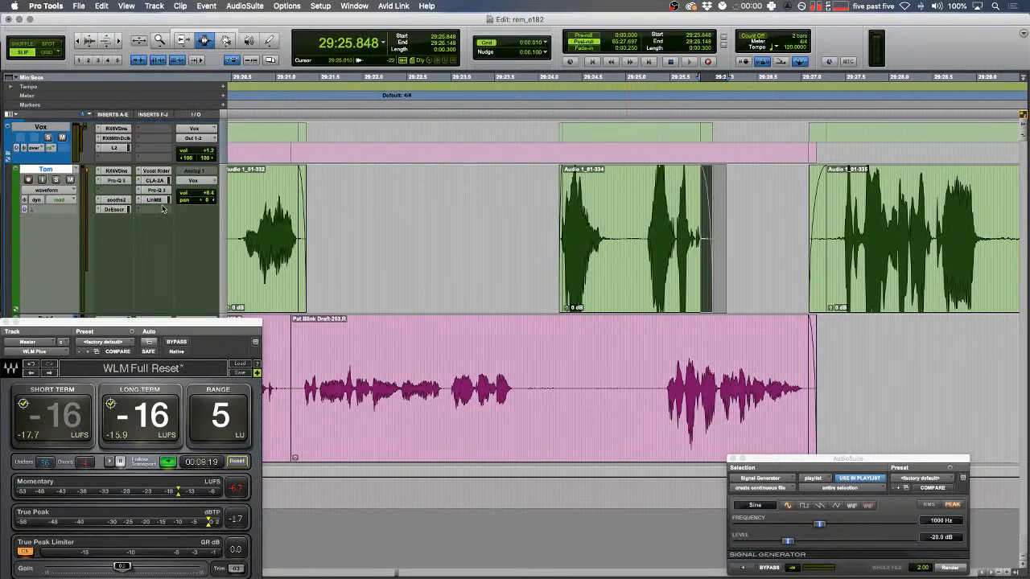
pyautogui.click(154, 199)
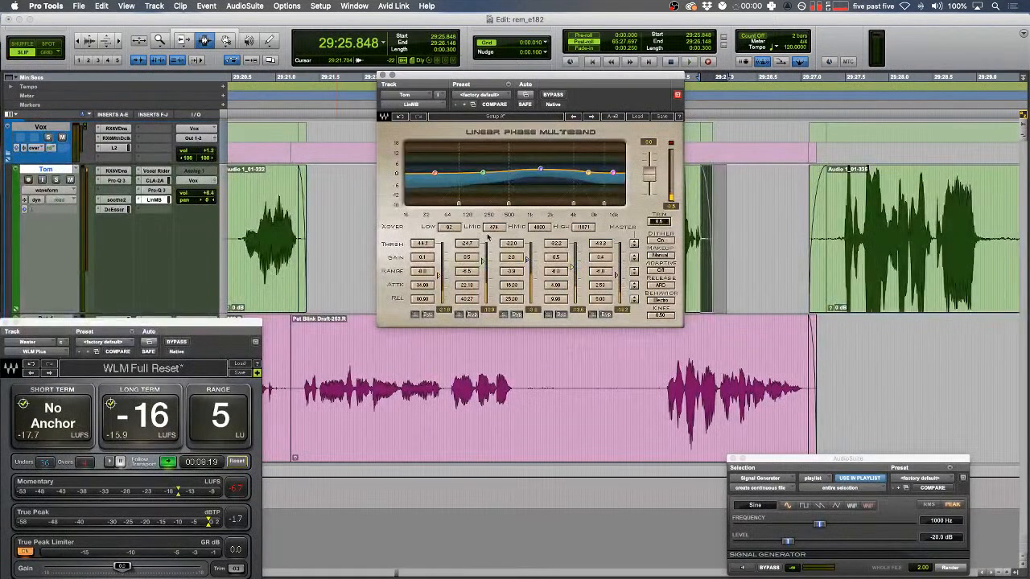
pyautogui.press('r')
pyautogui.press('r')
pyautogui.doubleClick(779, 243)
pyautogui.press('space')
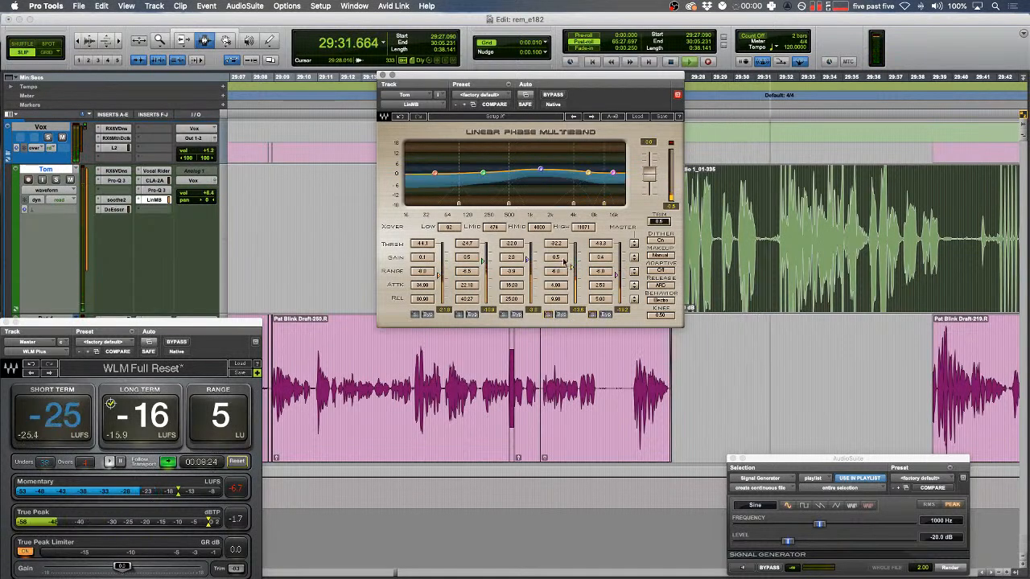
# - Close the multiband compressor and delete the pause from 29:31.810 to 29:32.335
pyautogui.press('super+w')
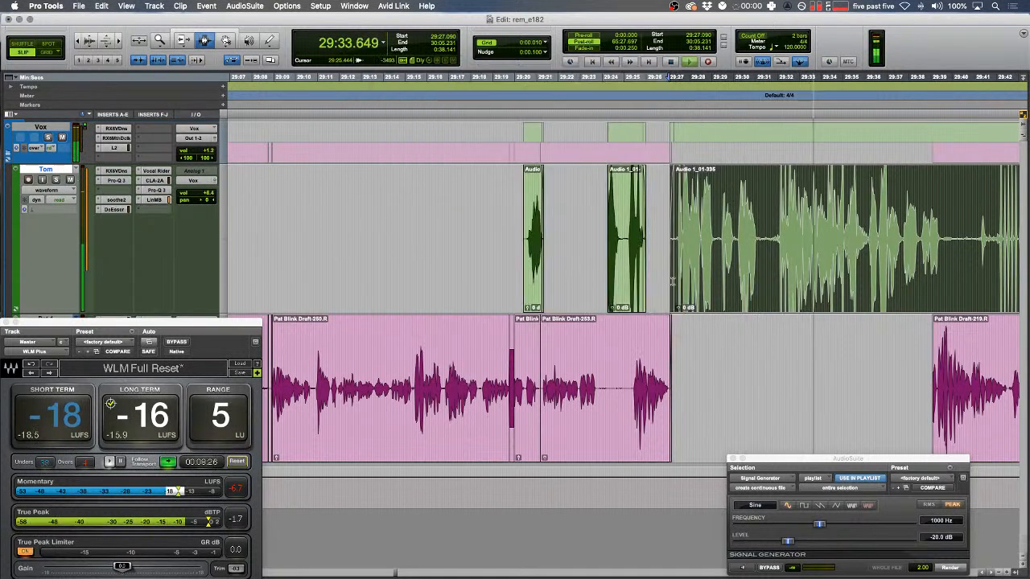
pyautogui.click(645, 237)
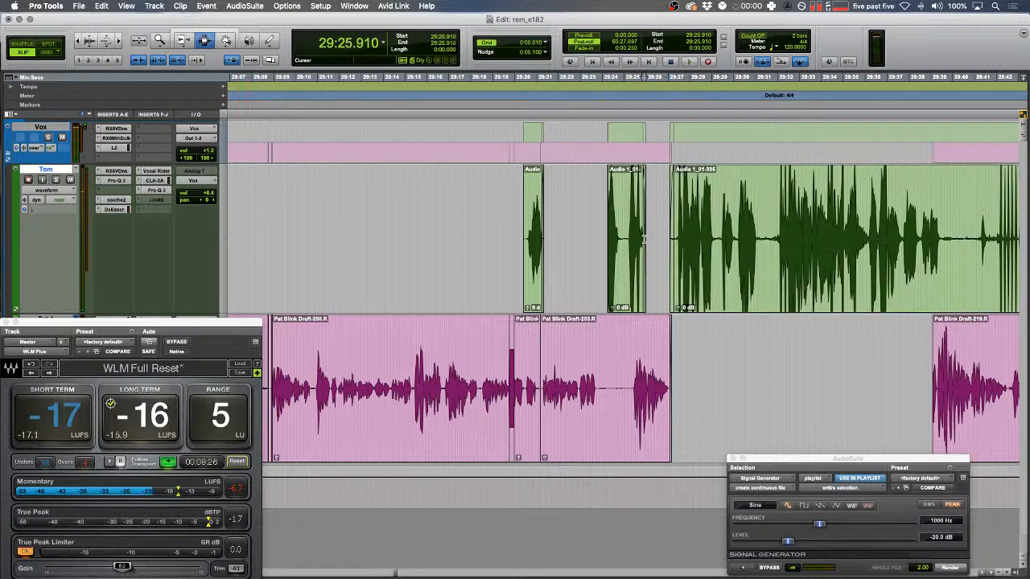
pyautogui.press('space')
pyautogui.press('t')
pyautogui.press('t')
pyautogui.hscroll(3, 675, 234)
pyautogui.press('t')
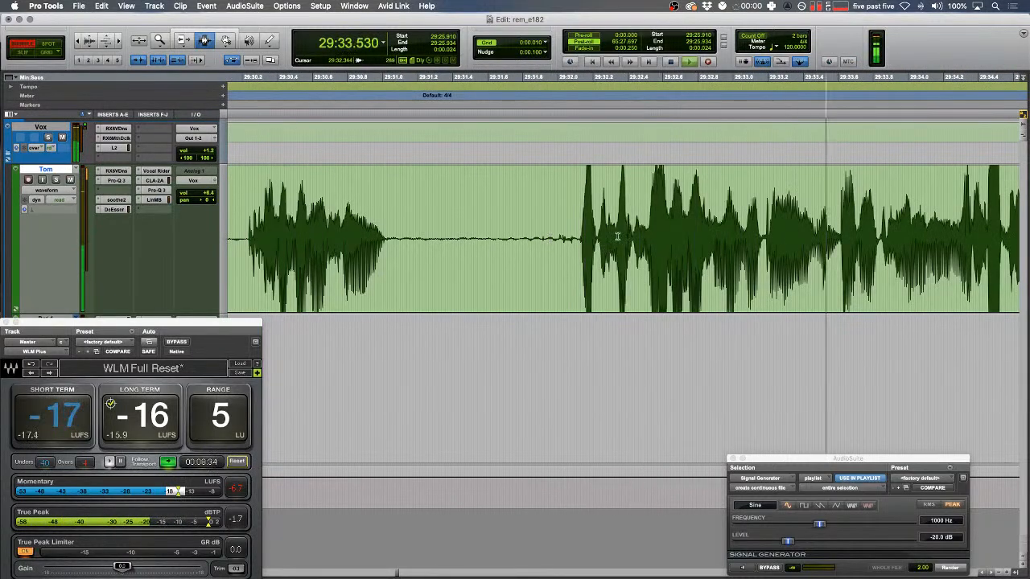
pyautogui.click(617, 235)
pyautogui.moveTo(617, 235); pyautogui.dragTo(525, 244)
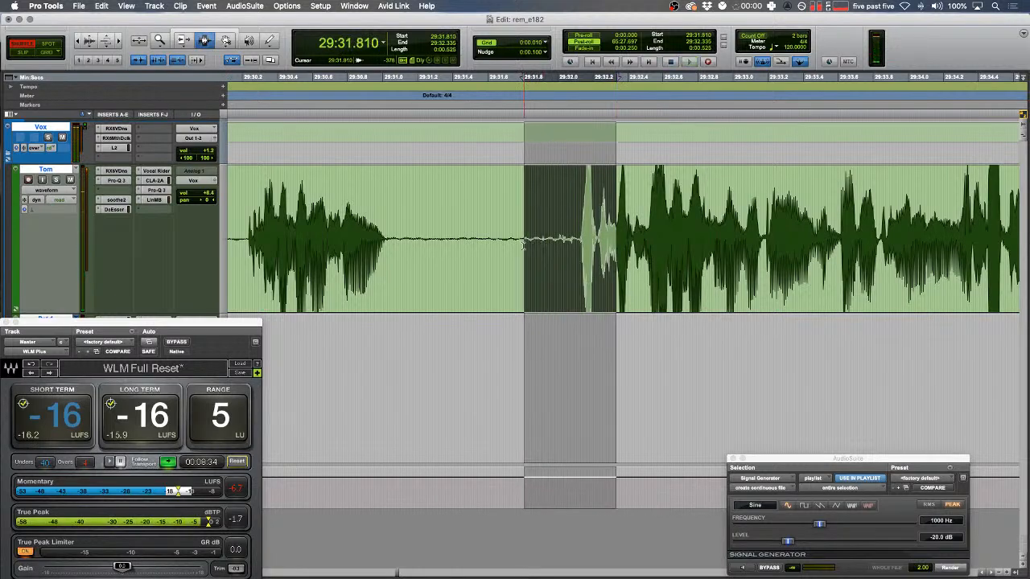
pyautogui.press('BackSpace')
pyautogui.press('r')
pyautogui.press('space')
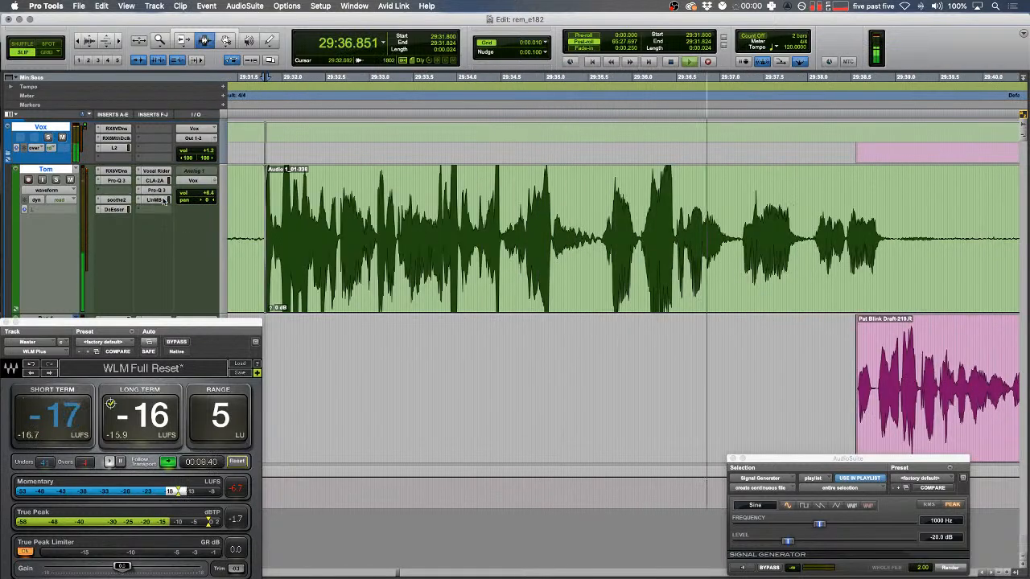
# - Delete the next silent stretch of the green clip
pyautogui.hscroll(5, 442, 234)
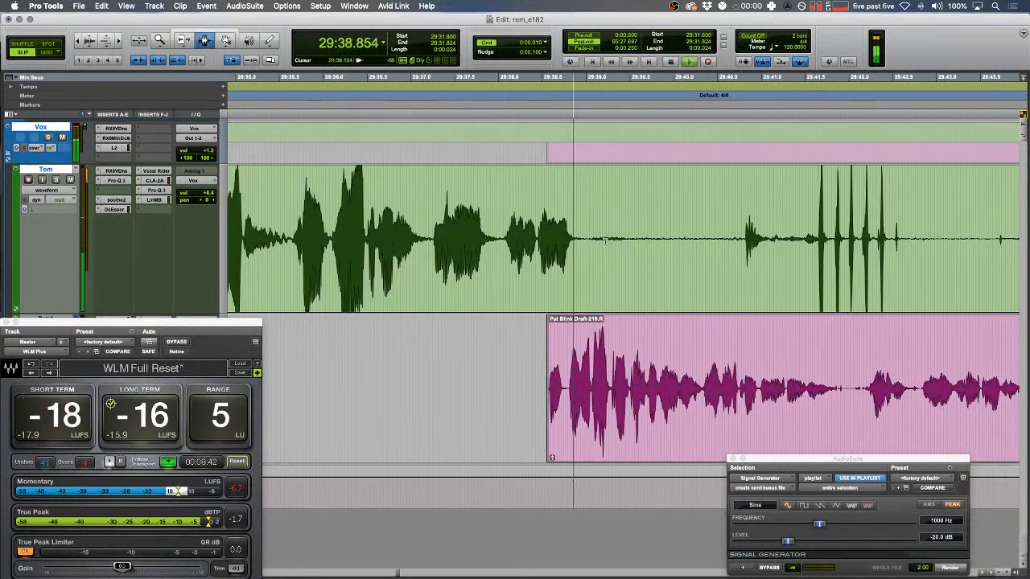
pyautogui.moveTo(583, 241); pyautogui.dragTo(734, 238)
pyautogui.press('Delete')
pyautogui.moveTo(626, 226); pyautogui.dragTo(576, 222)
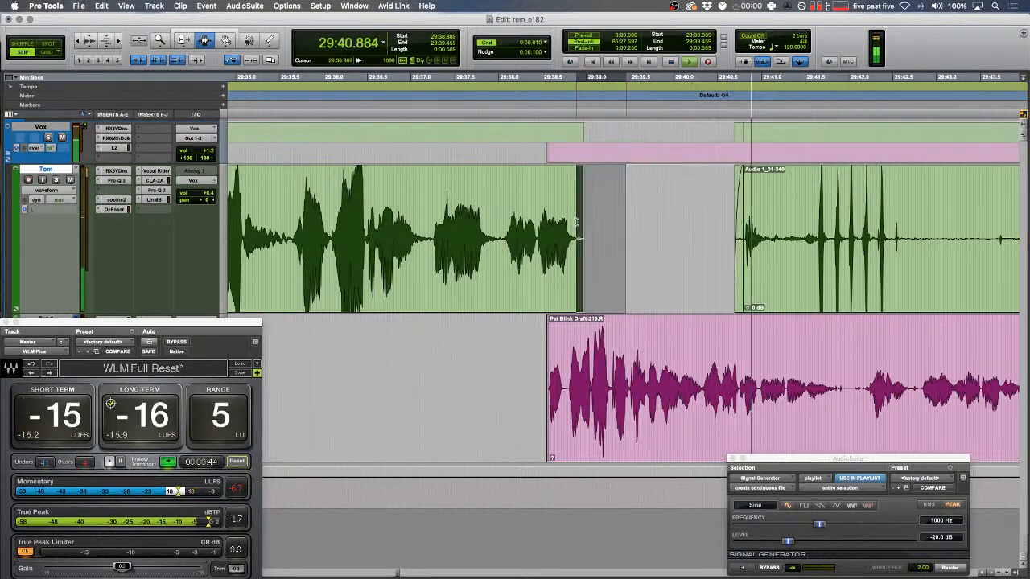
# - Audition 29:39.887–29:40.389 and render a tone over the short pink-track blip there
pyautogui.moveTo(662, 373); pyautogui.dragTo(707, 309)
pyautogui.press('space')
pyautogui.press('t')
pyautogui.press('space')
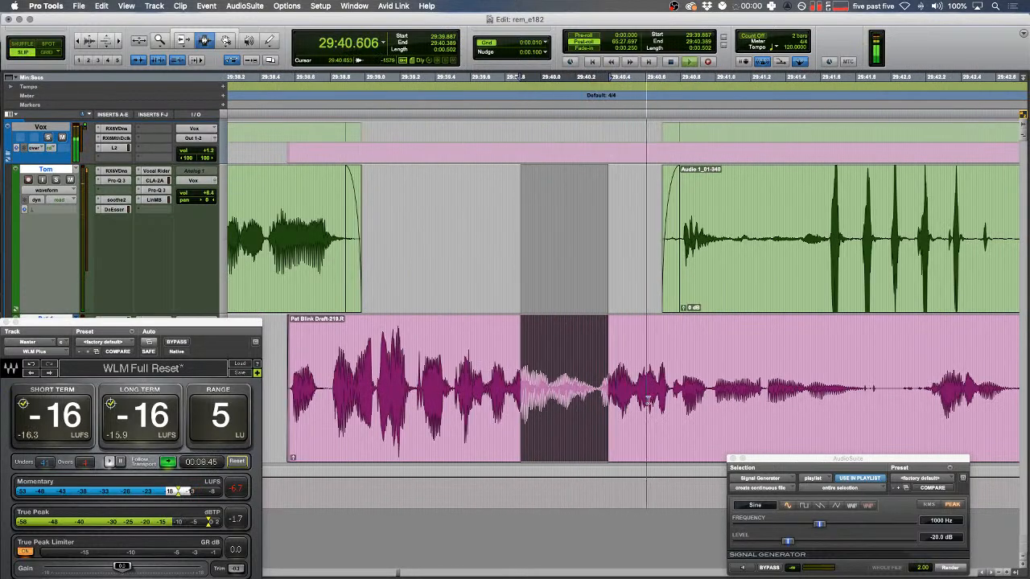
pyautogui.moveTo(645, 392); pyautogui.dragTo(671, 394)
pyautogui.click(941, 569)
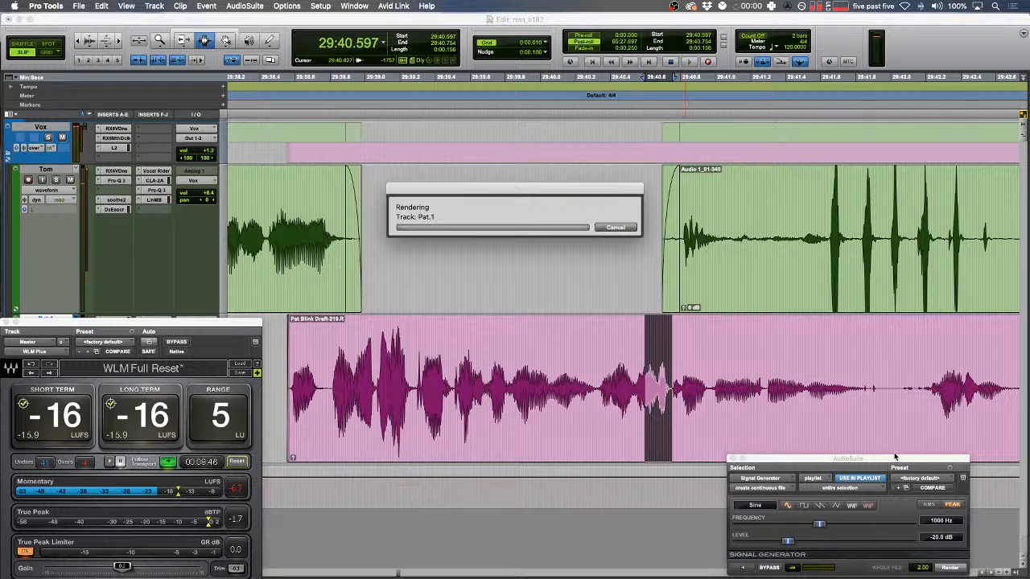
# - Split the pink clip at 29:41.993 and play back from 29:40.117
pyautogui.click(889, 435)
pyautogui.press('b')
pyautogui.doubleClick(838, 383)
pyautogui.click(561, 366)
pyautogui.press('space')
# - Delete the quiet parts of the green clip, including 29:57.4 to 30:03.4
pyautogui.press('t')
pyautogui.press('r')
pyautogui.press('r')
pyautogui.moveTo(472, 222); pyautogui.dragTo(603, 234)
pyautogui.press('BackSpace')
pyautogui.press('r')
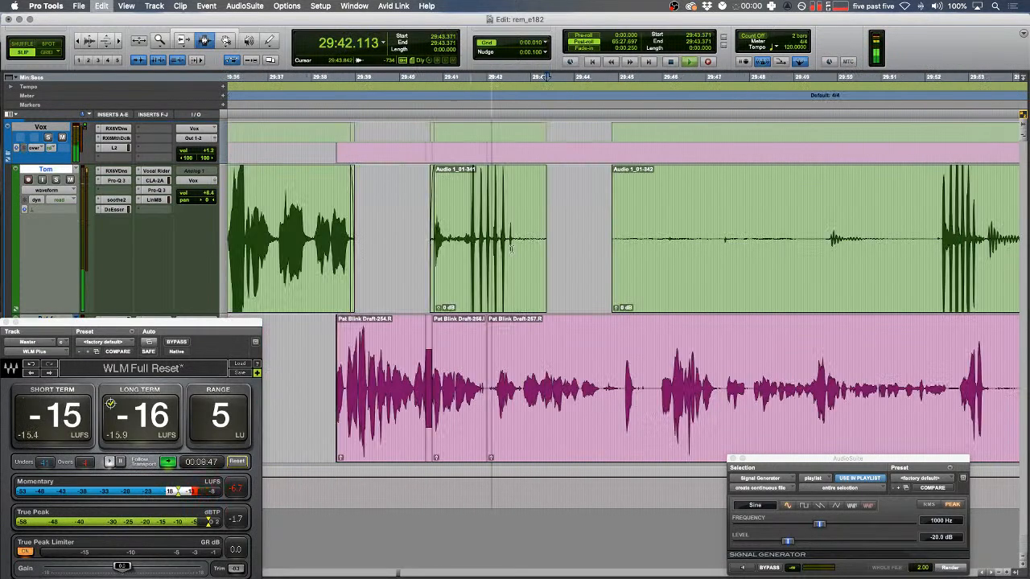
pyautogui.hscroll(5, 675, 246)
pyautogui.press('BackSpace')
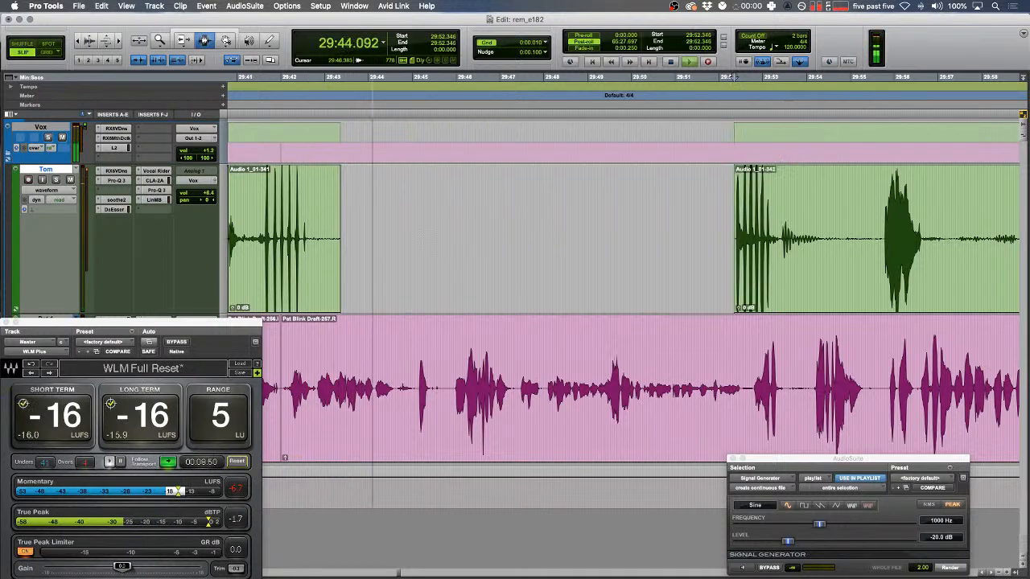
pyautogui.hscroll(4, 632, 283)
pyautogui.moveTo(646, 234); pyautogui.dragTo(909, 251)
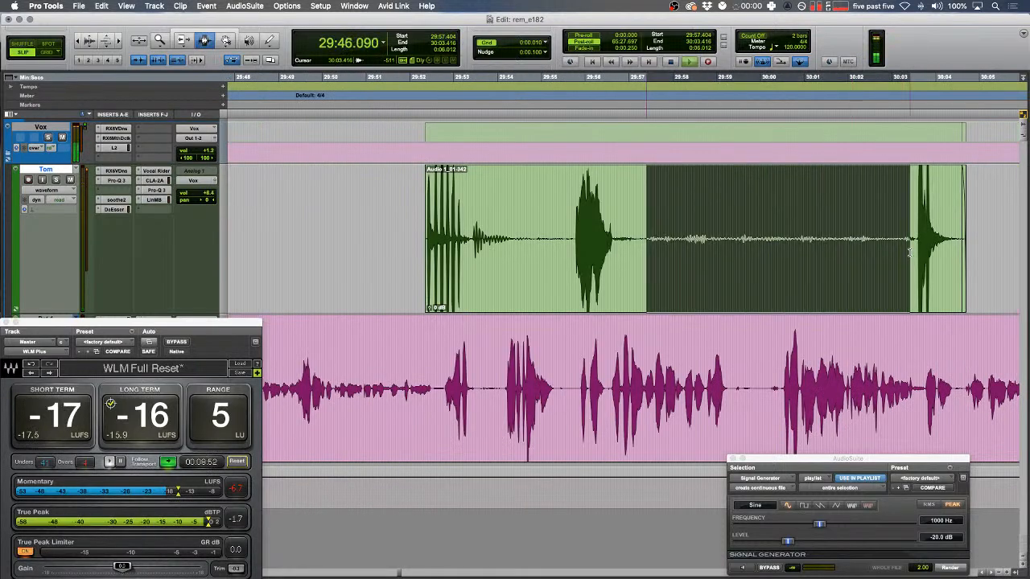
pyautogui.press('BackSpace')
# - Fade the remaining green clip edges and delete the 29:50.473–29:58.371 range
pyautogui.moveTo(998, 251); pyautogui.dragTo(424, 251)
pyautogui.press('f')
pyautogui.hscroll(-3, 424, 253)
pyautogui.moveTo(894, 253); pyautogui.dragTo(549, 257)
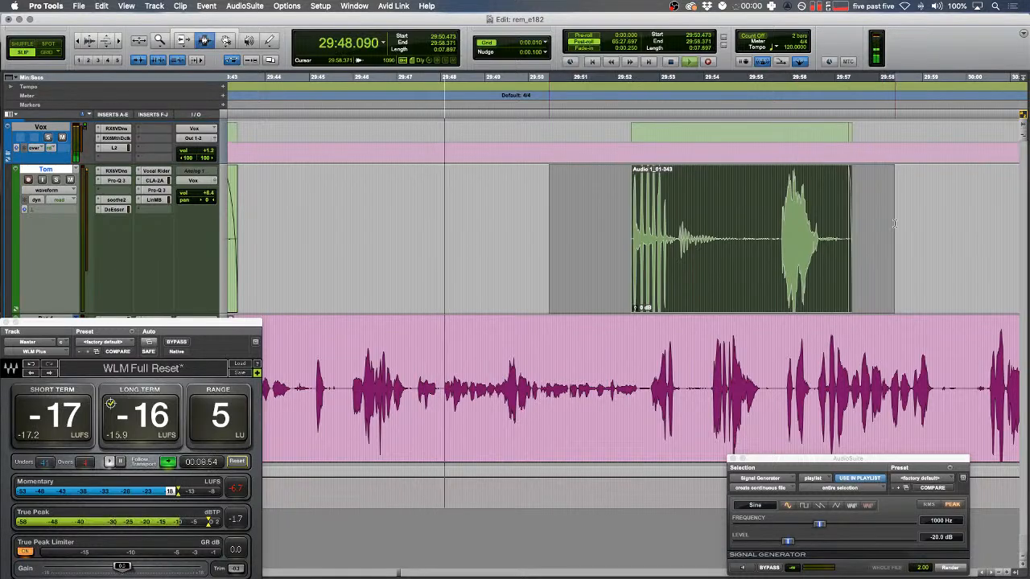
pyautogui.press('BackSpace')
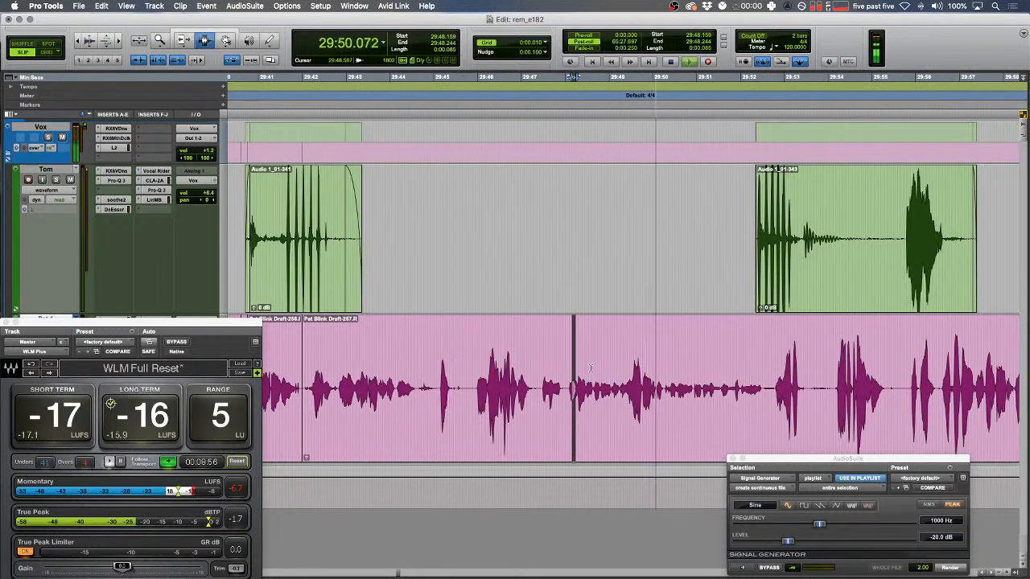
# - Zoom in on the pink track and, in Shuffle mode, select the blip at 29:51.768–29:51.996
pyautogui.hscroll(8, 589, 368)
pyautogui.press('r')
pyautogui.press('r')
pyautogui.hscroll(-4, 590, 367)
pyautogui.press('Down')
pyautogui.press('Left')
pyautogui.press('t')
pyautogui.press('t')
pyautogui.press('t')
pyautogui.press('t')
pyautogui.hscroll(-1, 590, 367)
pyautogui.moveTo(457, 394); pyautogui.dragTo(370, 395)
pyautogui.press('t')
pyautogui.hscroll(3, 482, 410)
pyautogui.press('F1')
pyautogui.press('space')
pyautogui.moveTo(679, 389); pyautogui.dragTo(760, 389)
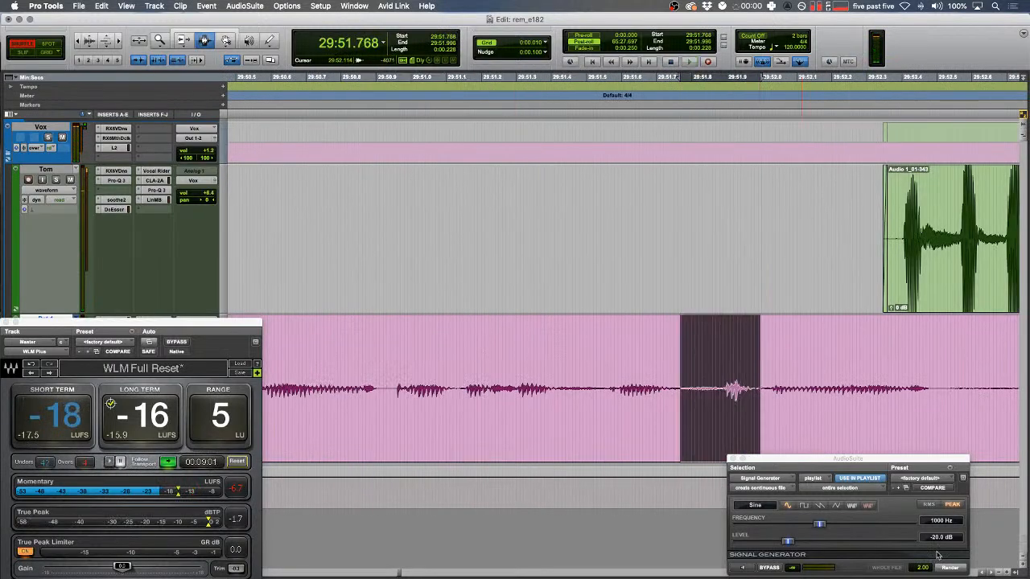
# - Render tone over the selected pink blip, split the clip, and review in Shuffle mode
pyautogui.click(951, 570)
pyautogui.press('r')
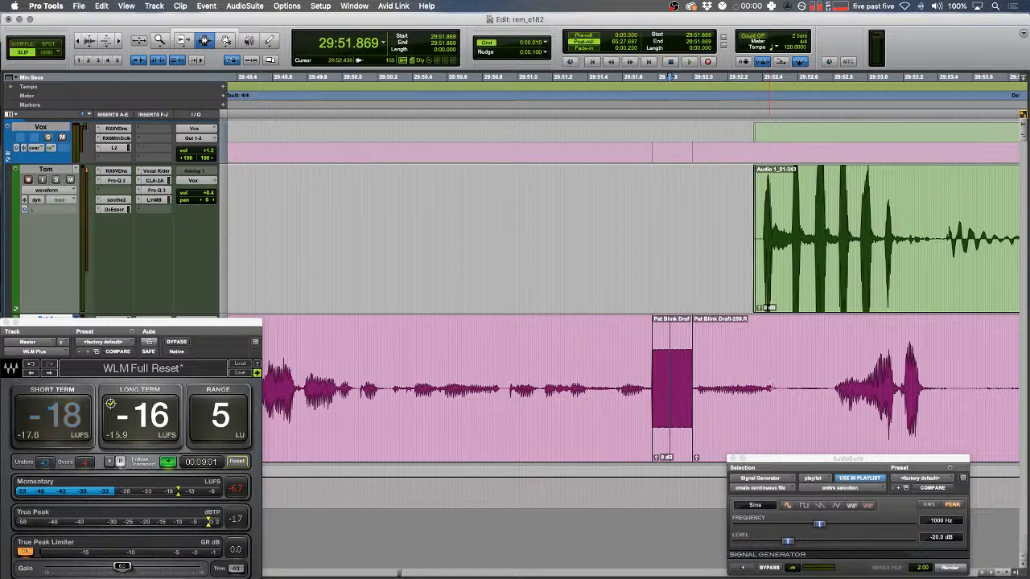
pyautogui.press('b')
pyautogui.press('F1')
pyautogui.click(570, 359)
pyautogui.press('space')
# - Back in Slip mode, extend the green clip's fade-out across its tail
pyautogui.hscroll(6, 570, 359)
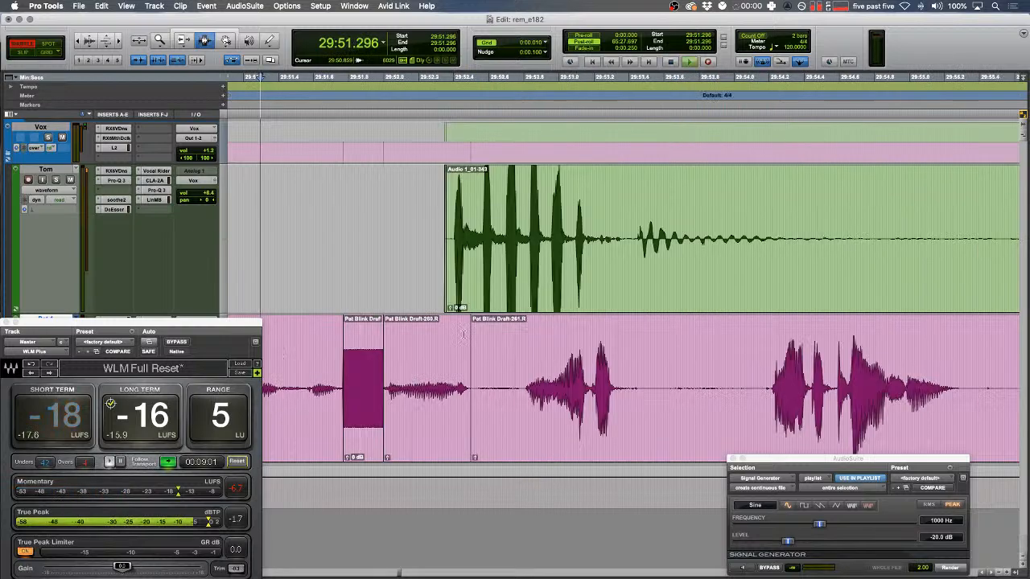
pyautogui.press('r')
pyautogui.hscroll(2, 412, 360)
pyautogui.press('r')
pyautogui.press('r')
pyautogui.hscroll(5, 412, 362)
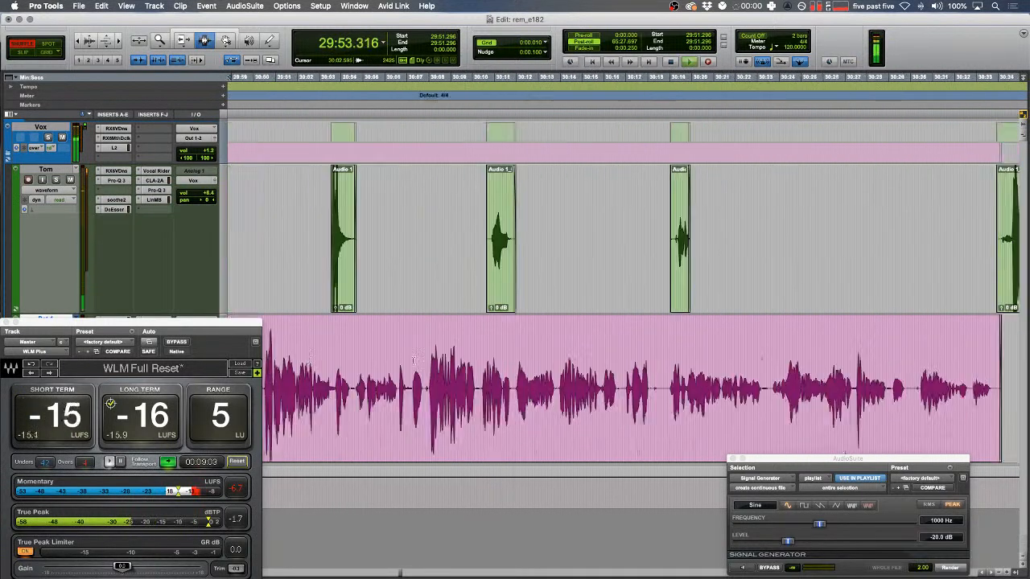
pyautogui.hscroll(-5, 412, 368)
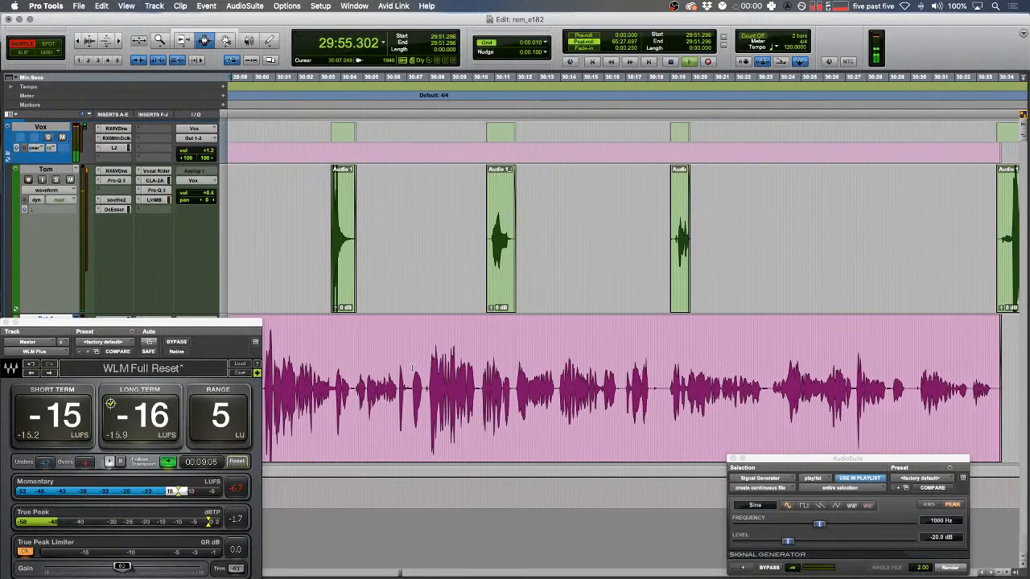
pyautogui.press('t')
pyautogui.press('t')
pyautogui.press('t')
pyautogui.press('r')
pyautogui.press('F2')
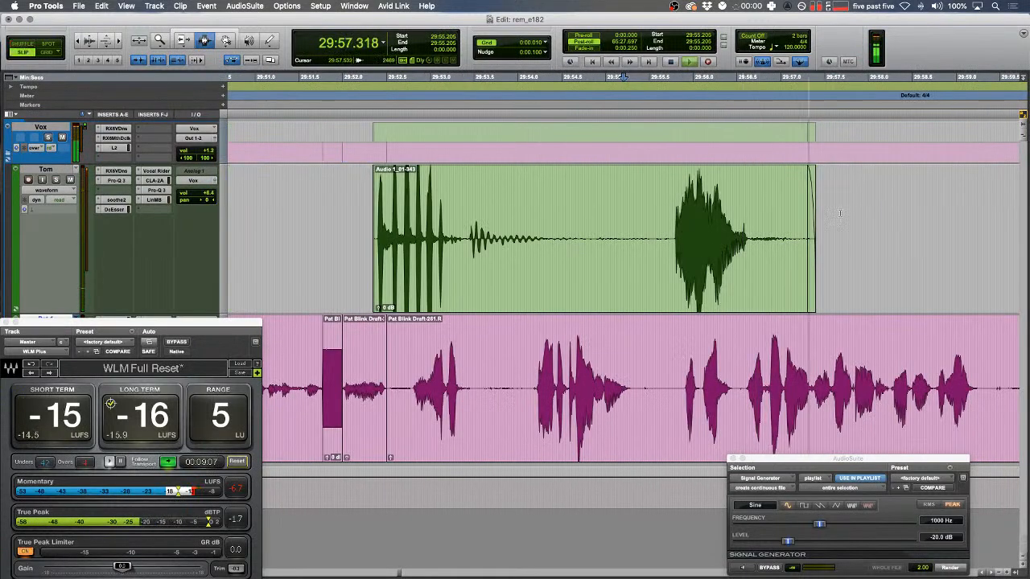
pyautogui.moveTo(843, 213); pyautogui.dragTo(780, 216)
pyautogui.press('f')
# - In Shuffle mode, check the pause at 30:00.2 and shuttle forward to 30:11.5
pyautogui.hscroll(4, 774, 218)
pyautogui.press('t')
pyautogui.press('F1')
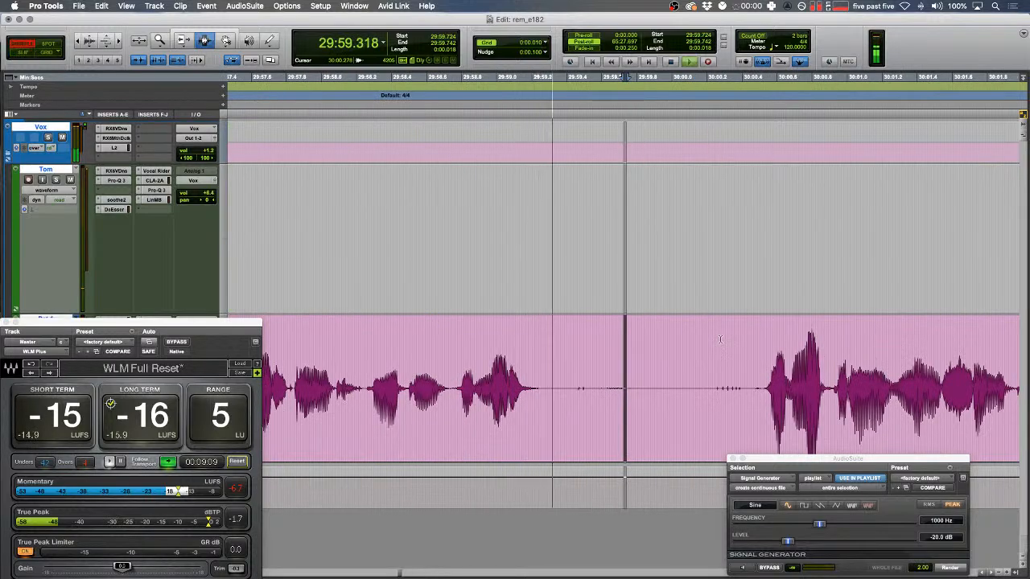
pyautogui.moveTo(705, 382); pyautogui.dragTo(750, 378)
pyautogui.click(669, 376)
pyautogui.press('r')
pyautogui.keyDown('ctrl'); pyautogui.click(679, 365); pyautogui.keyUp('ctrl')
pyautogui.hotkey('ctrl', '9')
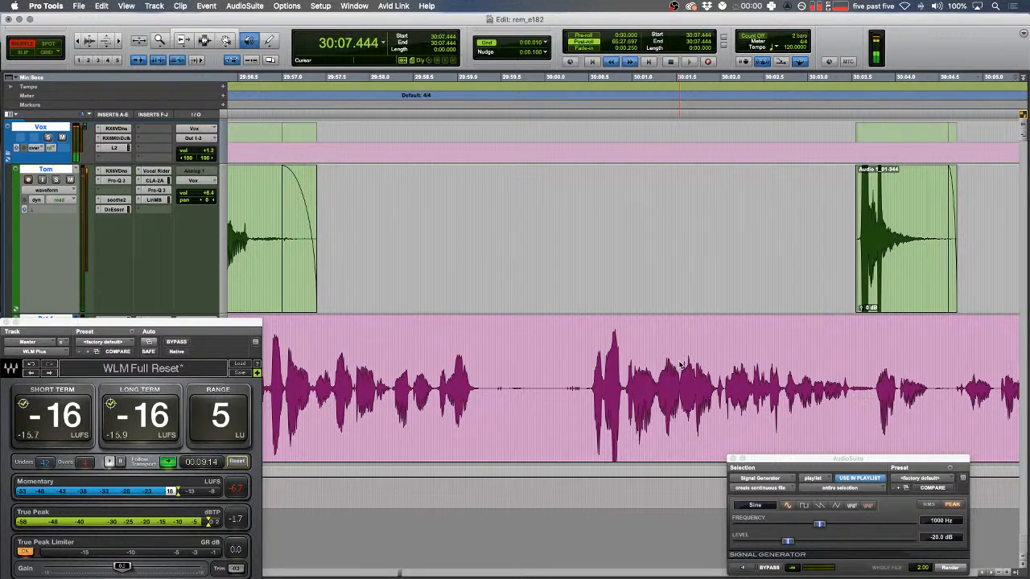
pyautogui.press('space')
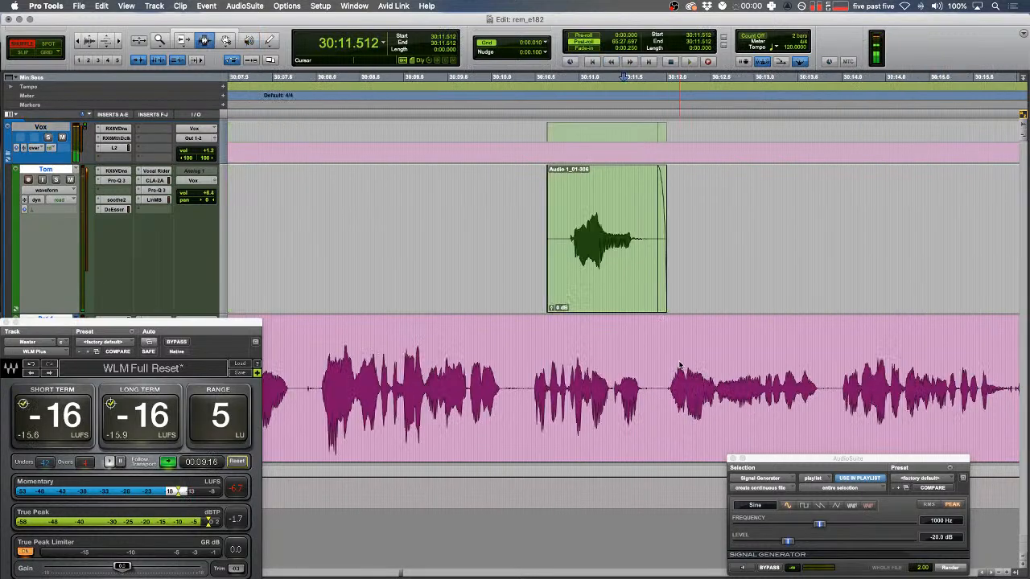
# - Delete the short pauses on the pink track around 30:07 and replay the cut
pyautogui.hscroll(-4, 643, 382)
pyautogui.moveTo(579, 395); pyautogui.dragTo(560, 398)
pyautogui.press('space')
pyautogui.press('t')
pyautogui.moveTo(625, 396); pyautogui.dragTo(650, 376)
pyautogui.press('Delete')
pyautogui.press('space')
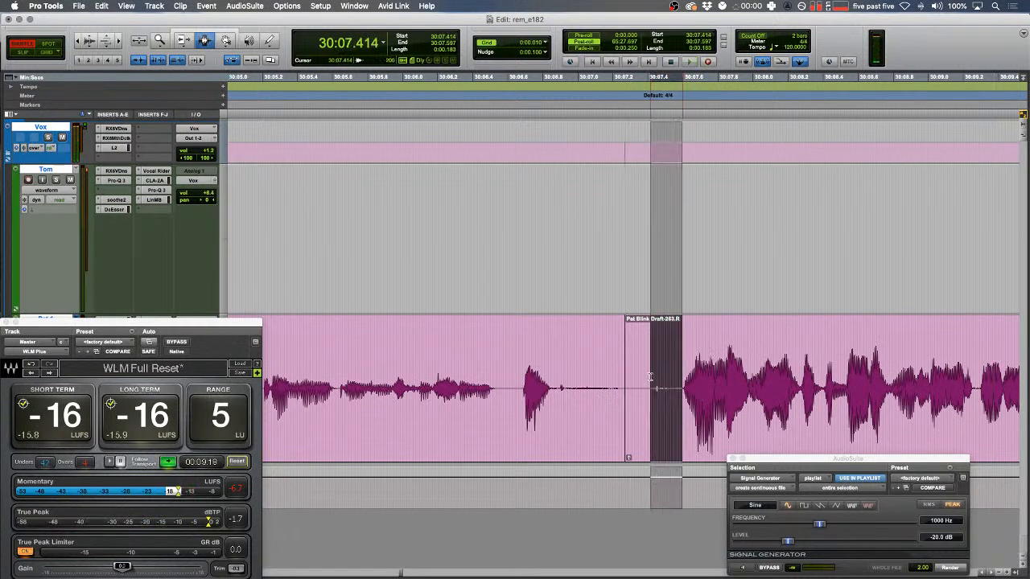
pyautogui.press('Delete')
pyautogui.moveTo(710, 362); pyautogui.dragTo(538, 350)
pyautogui.press('space')
pyautogui.press('r')
pyautogui.hscroll(4, 540, 346)
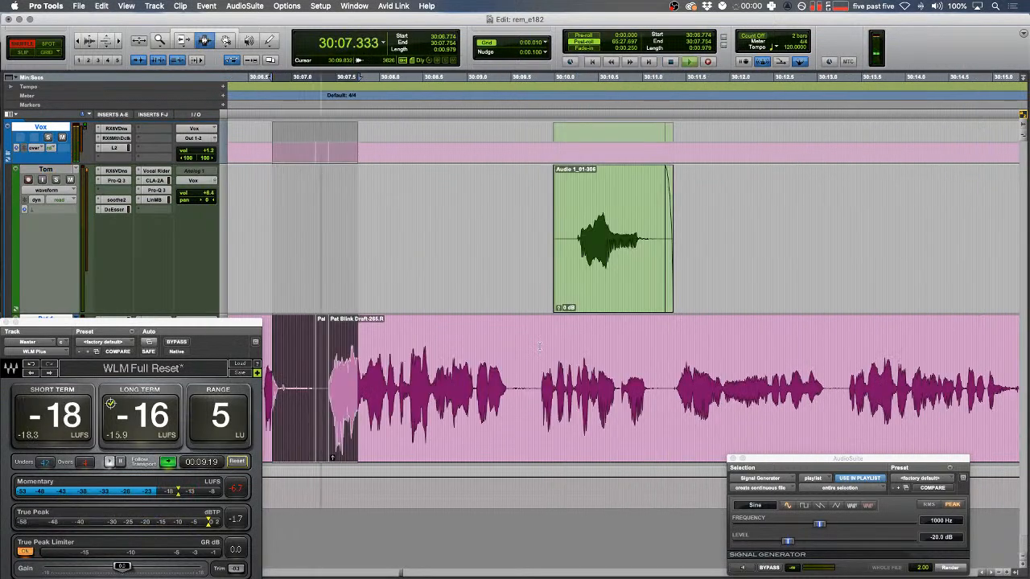
pyautogui.click(374, 348)
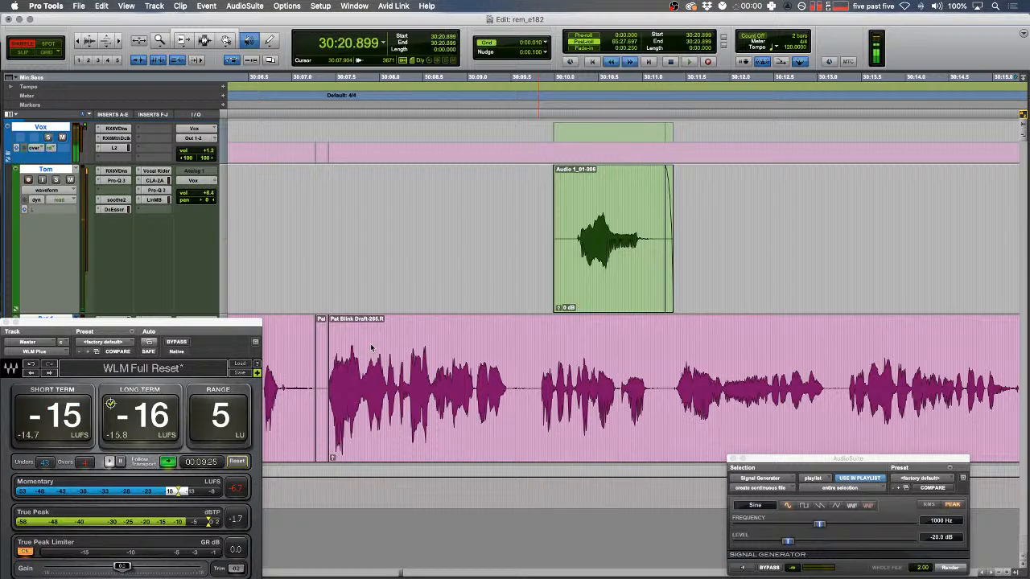
# - Audition the short blip near 30:20, then shuttle ahead from 30:20.9 toward 30:27
pyautogui.press('F2')
pyautogui.moveTo(390, 344); pyautogui.dragTo(394, 341)
pyautogui.press('t')
pyautogui.press('space')
pyautogui.hscroll(3, 395, 338)
pyautogui.press('F1')
pyautogui.click(524, 375)
pyautogui.hotkey('ctrl', '7')
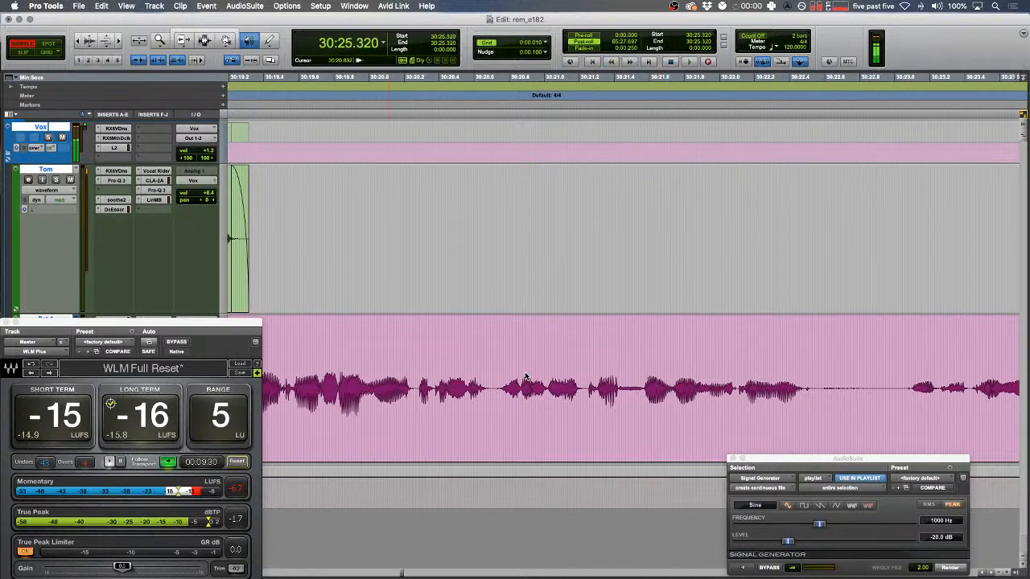
pyautogui.press('space')
# - Render a Signal Generator tone over the blip at 30:27.16
pyautogui.moveTo(443, 383); pyautogui.dragTo(338, 382)
pyautogui.press('t')
pyautogui.press('space')
pyautogui.moveTo(668, 392); pyautogui.dragTo(704, 400)
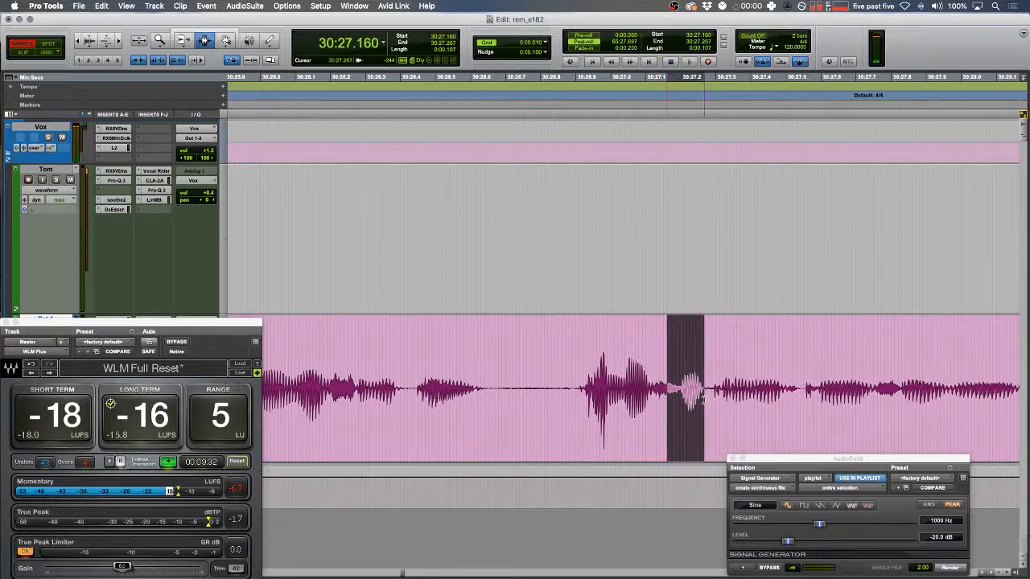
pyautogui.click(949, 567)
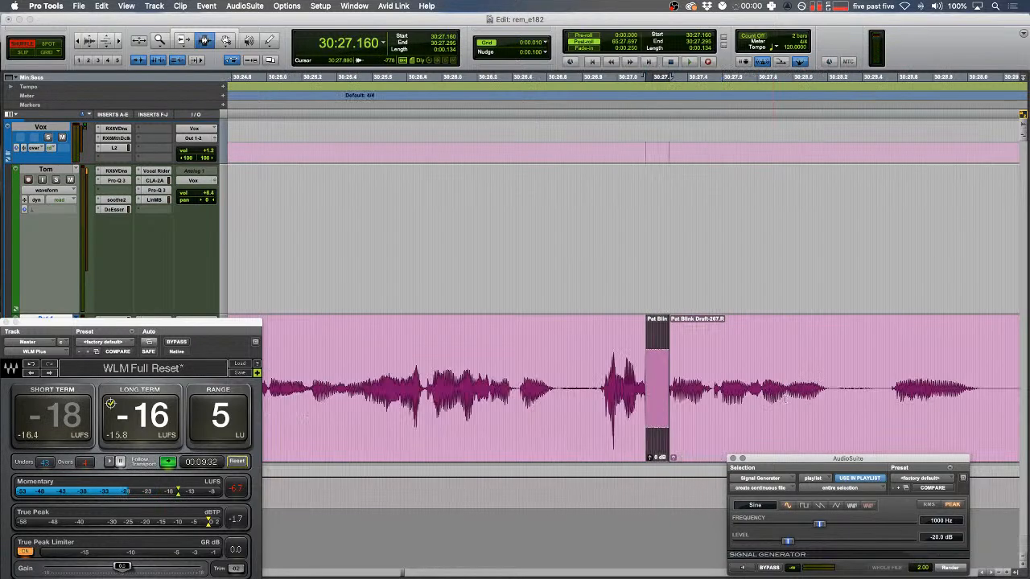
# - Review the tone, then cut a pause from the pink clip and crossfade the join
pyautogui.doubleClick(781, 366)
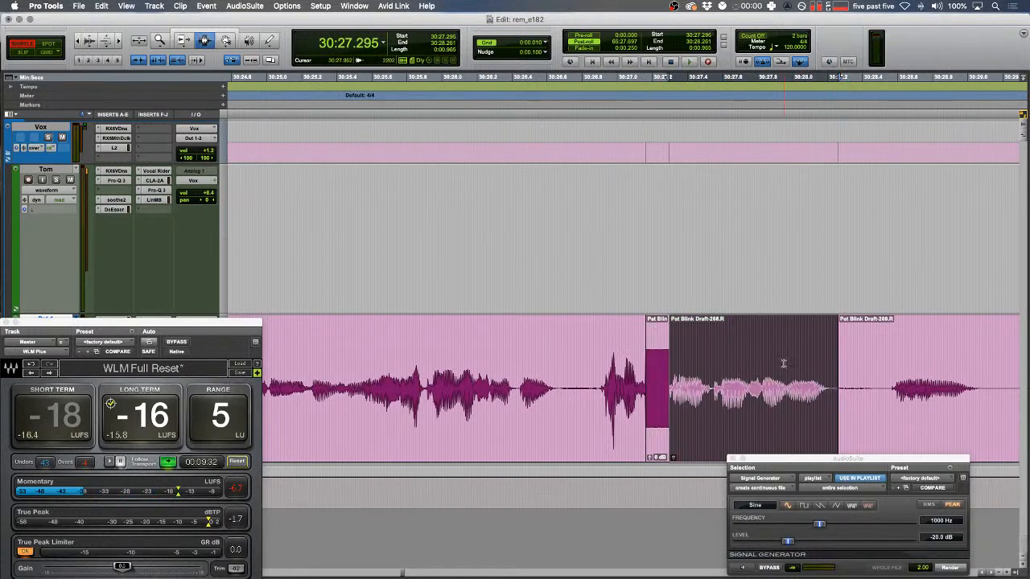
pyautogui.click(625, 353)
pyautogui.press('space')
pyautogui.press('r')
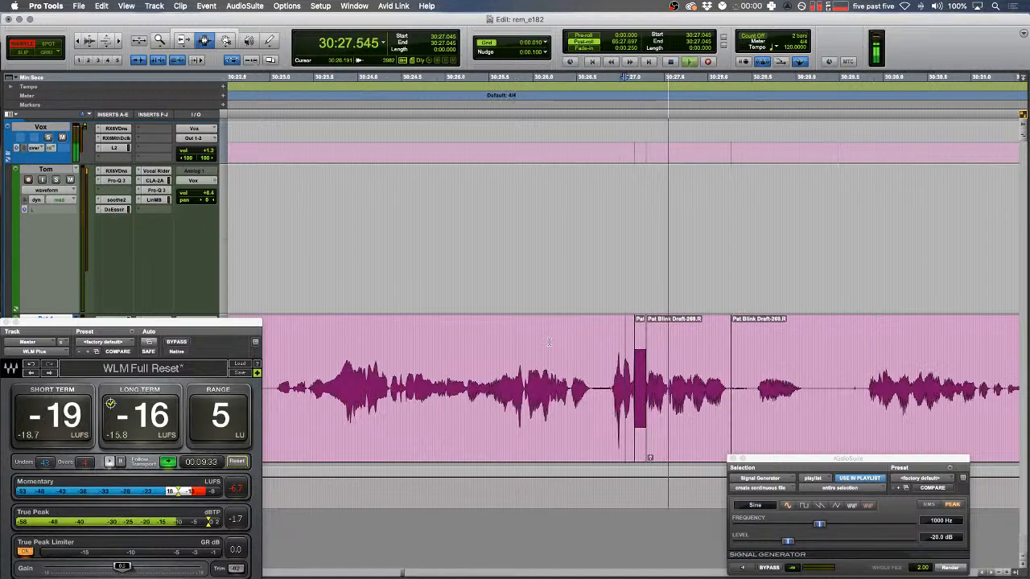
pyautogui.hscroll(5, 571, 419)
pyautogui.moveTo(547, 394); pyautogui.dragTo(525, 375)
pyautogui.press('space')
pyautogui.press('BackSpace')
pyautogui.press('BackSpace')
pyautogui.press('f')
# - Delete the silent lead-in of the green clip and give it a fade-in
pyautogui.press('F2')
pyautogui.hscroll(5, 525, 374)
pyautogui.press('space')
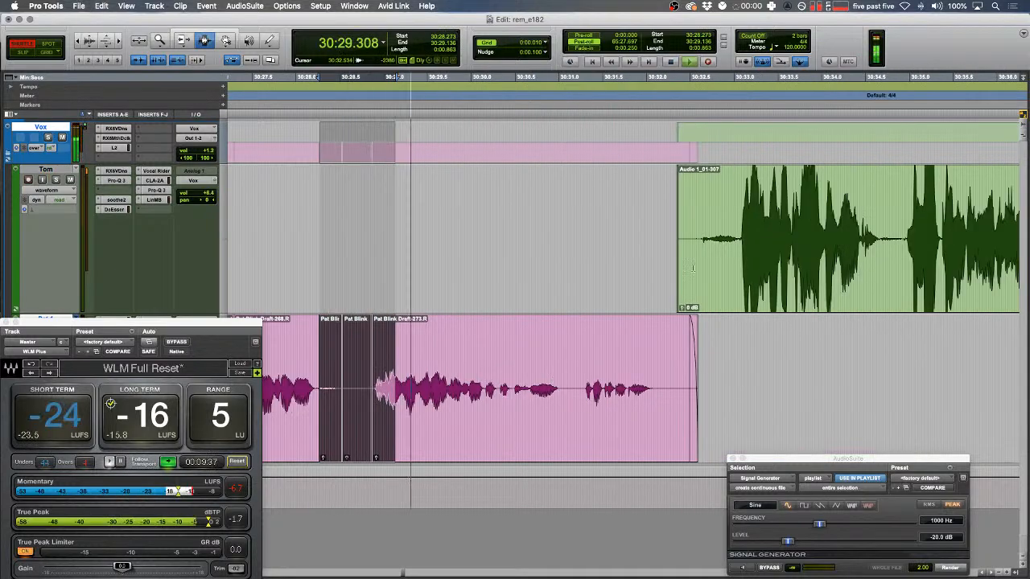
pyautogui.moveTo(654, 248); pyautogui.dragTo(737, 248)
pyautogui.press('BackSpace')
pyautogui.press('f')
pyautogui.press('t')
pyautogui.hscroll(5, 695, 251)
# - Shuttle forward from 30:37.3 to find the next pause in the green clip
pyautogui.press('F6')
pyautogui.press('F7')
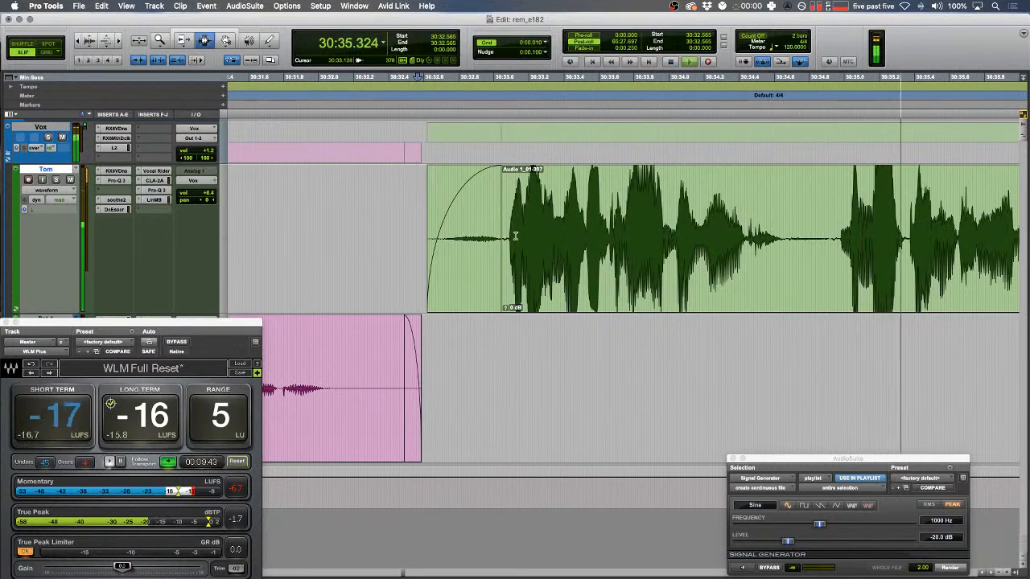
pyautogui.hscroll(3, 569, 266)
pyautogui.press('r')
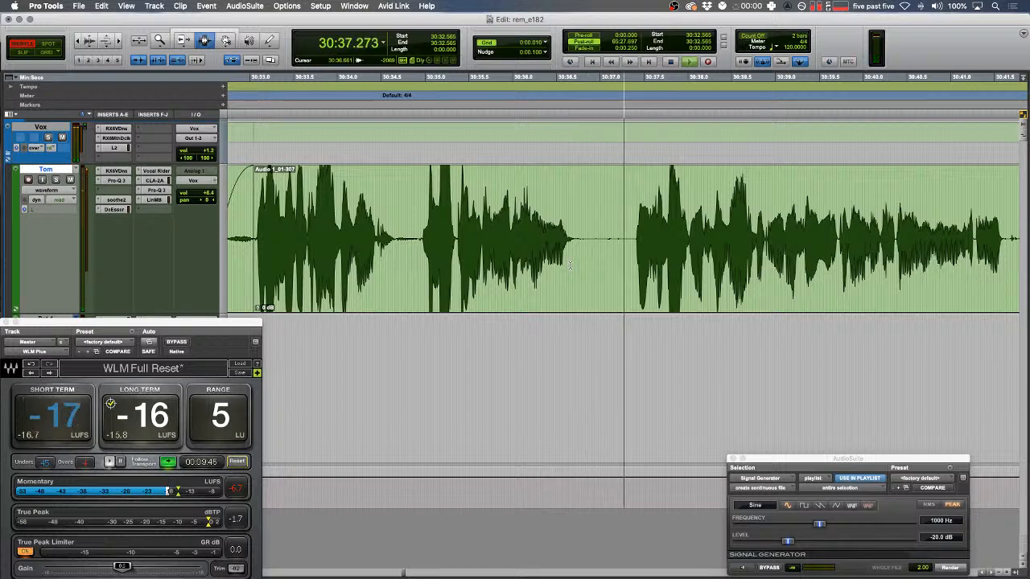
pyautogui.click(627, 230)
pyautogui.press('space')
pyautogui.hotkey('ctrl', '6')
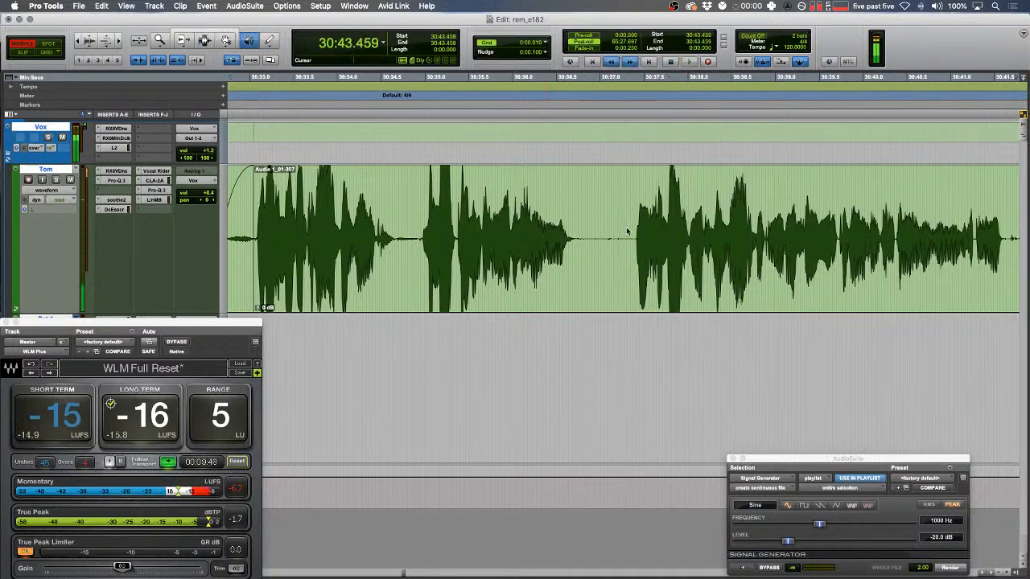
pyautogui.press('space')
# - Cut the pause 30:43.5–30:44.4 from the green clip and add fades at the cut
pyautogui.moveTo(523, 238); pyautogui.dragTo(496, 238)
pyautogui.press('F2')
pyautogui.press('space')
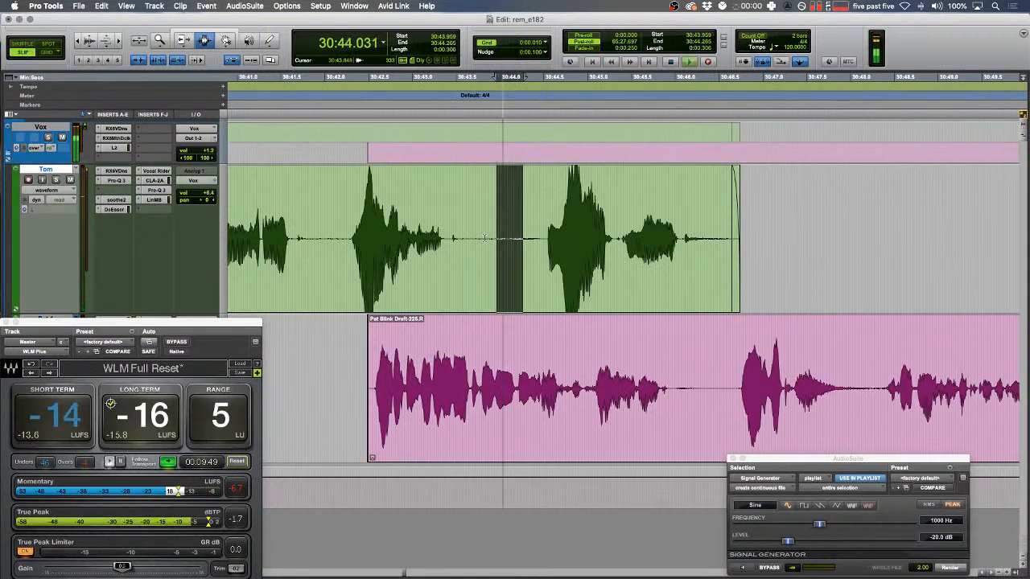
pyautogui.click(485, 238)
pyautogui.doubleClick(484, 238)
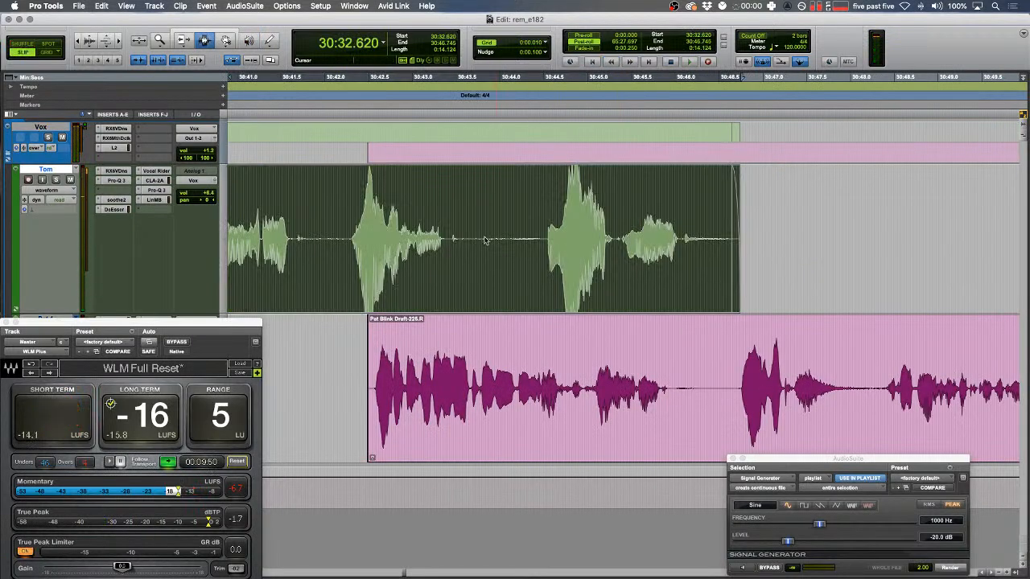
pyautogui.moveTo(459, 240); pyautogui.dragTo(536, 249)
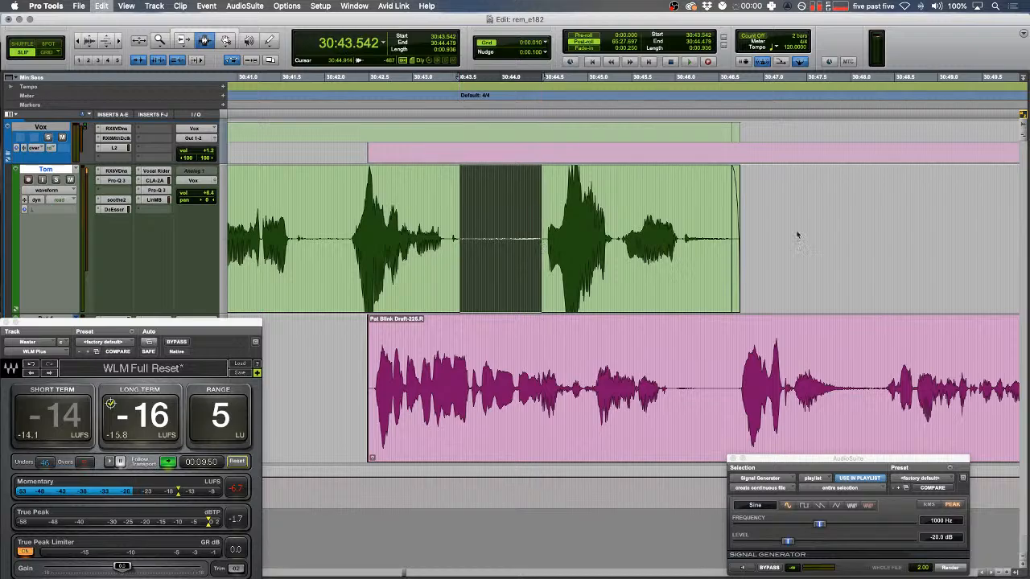
pyautogui.press('Delete')
pyautogui.moveTo(798, 235); pyautogui.dragTo(330, 212)
pyautogui.press('f')
pyautogui.press('space')
pyautogui.press('r')
pyautogui.press('r')
pyautogui.hscroll(10, 395, 228)
pyautogui.press('r')
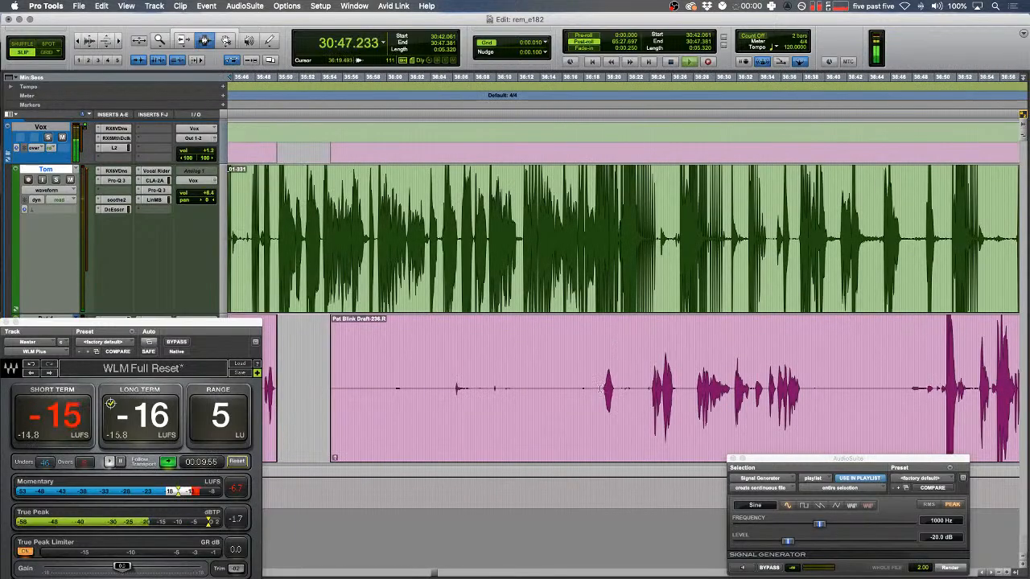
# - Trim the pink clip and delete the pauses following the blip on the pink track
pyautogui.click(601, 390)
pyautogui.press('a')
pyautogui.moveTo(617, 391); pyautogui.dragTo(733, 399)
pyautogui.press('Delete')
pyautogui.hscroll(3, 655, 406)
pyautogui.hscroll(3, 656, 407)
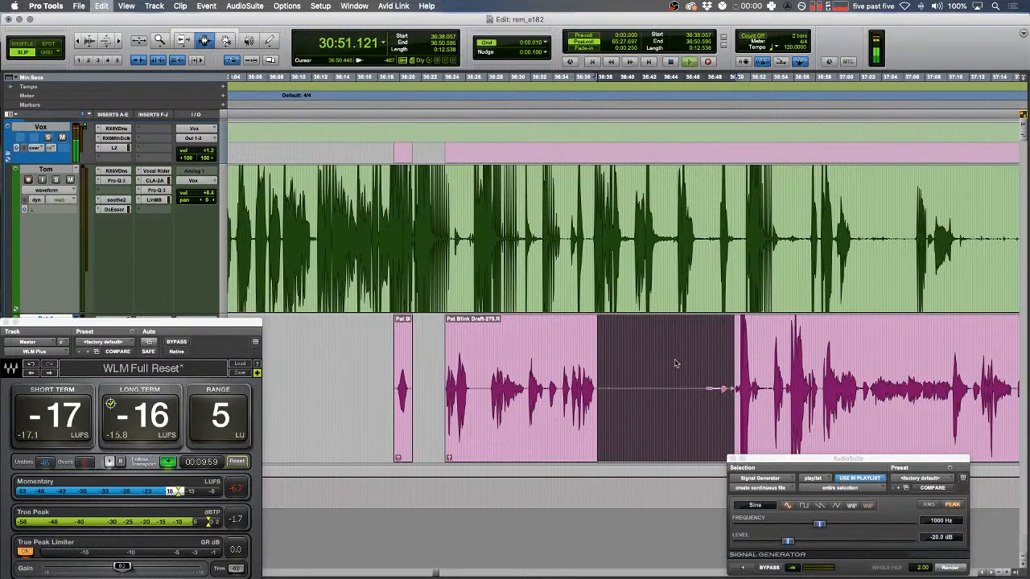
pyautogui.press('Delete')
pyautogui.hscroll(6, 676, 364)
# - Delete further pauses on the green track, in Audio 1_01-351, and in the pink clip
pyautogui.moveTo(659, 235); pyautogui.dragTo(865, 239)
pyautogui.press('Delete')
pyautogui.press('Delete')
pyautogui.hscroll(3, 726, 263)
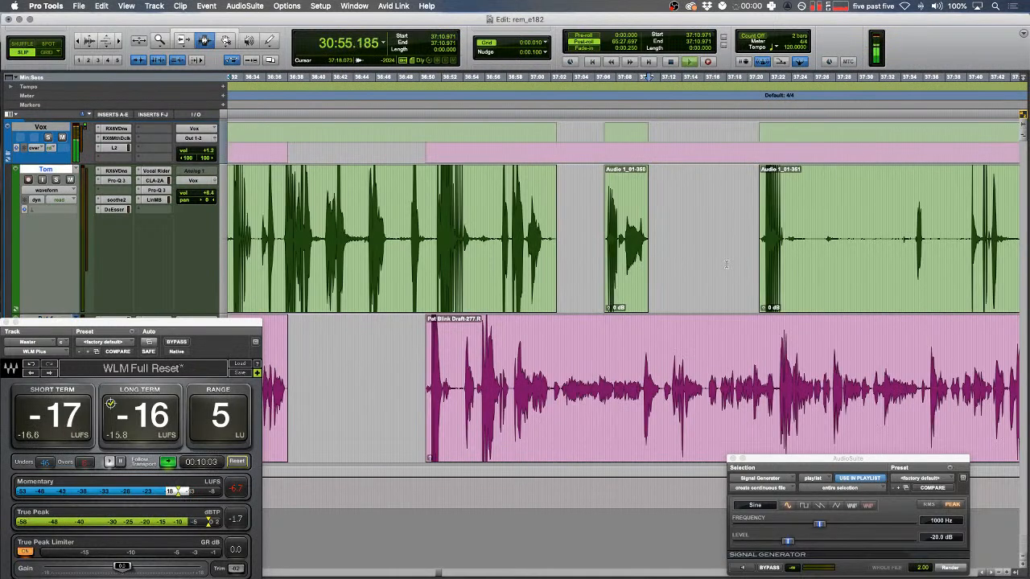
pyautogui.moveTo(785, 239); pyautogui.dragTo(918, 239)
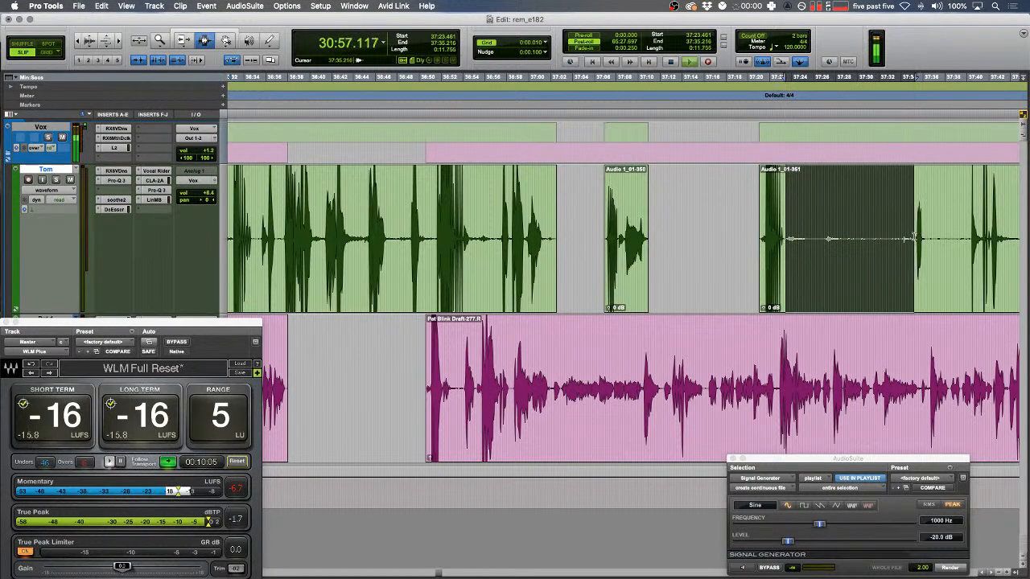
pyautogui.press('Delete')
pyautogui.hscroll(10, 720, 249)
pyautogui.moveTo(643, 392); pyautogui.dragTo(839, 392)
pyautogui.press('Delete')
pyautogui.hscroll(12, 724, 391)
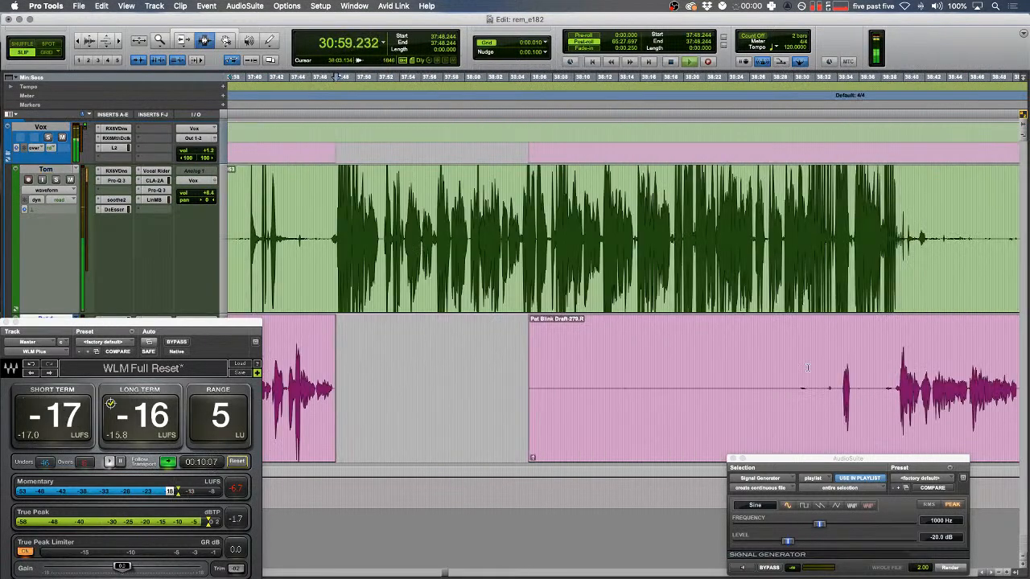
pyautogui.click(635, 391)
# - Trim the pink clip's start and delete a short range from the pink clip
pyautogui.press('a')
pyautogui.press('Down')
pyautogui.press('Left')
pyautogui.press('t')
pyautogui.press('t')
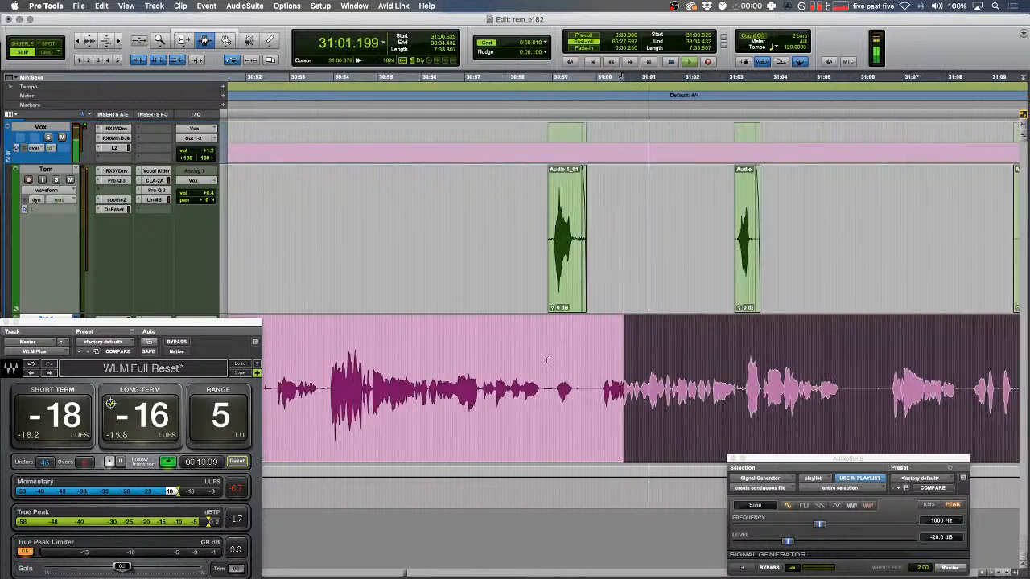
pyautogui.moveTo(591, 282); pyautogui.dragTo(597, 281)
pyautogui.press('space')
pyautogui.press('t')
pyautogui.press('t')
pyautogui.moveTo(485, 392); pyautogui.dragTo(586, 393)
pyautogui.press('Delete')
# - Cut a pause across both tracks, trim the green clip's right edge, and review
pyautogui.moveTo(658, 394); pyautogui.dragTo(531, 392)
pyautogui.press('Delete')
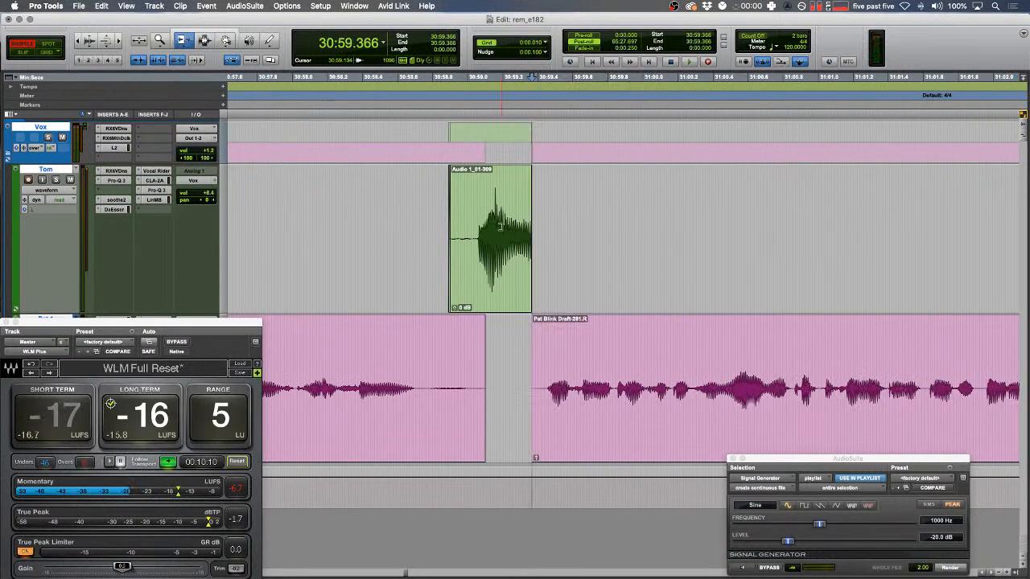
pyautogui.moveTo(530, 219); pyautogui.dragTo(572, 218)
pyautogui.moveTo(661, 223); pyautogui.dragTo(376, 223)
pyautogui.press('f')
pyautogui.press('r')
pyautogui.press('space')
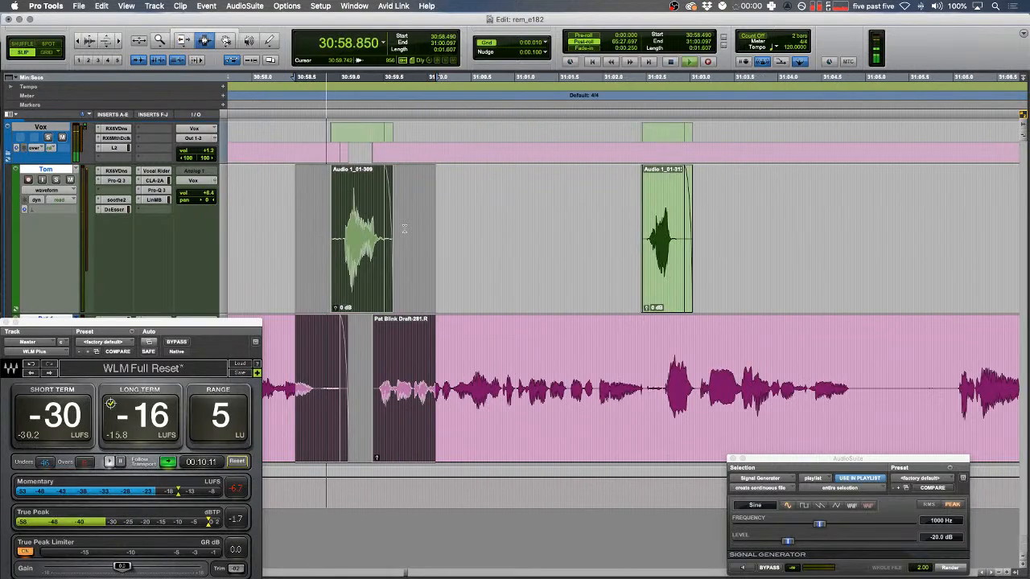
pyautogui.hscroll(5, 404, 226)
pyautogui.press('r')
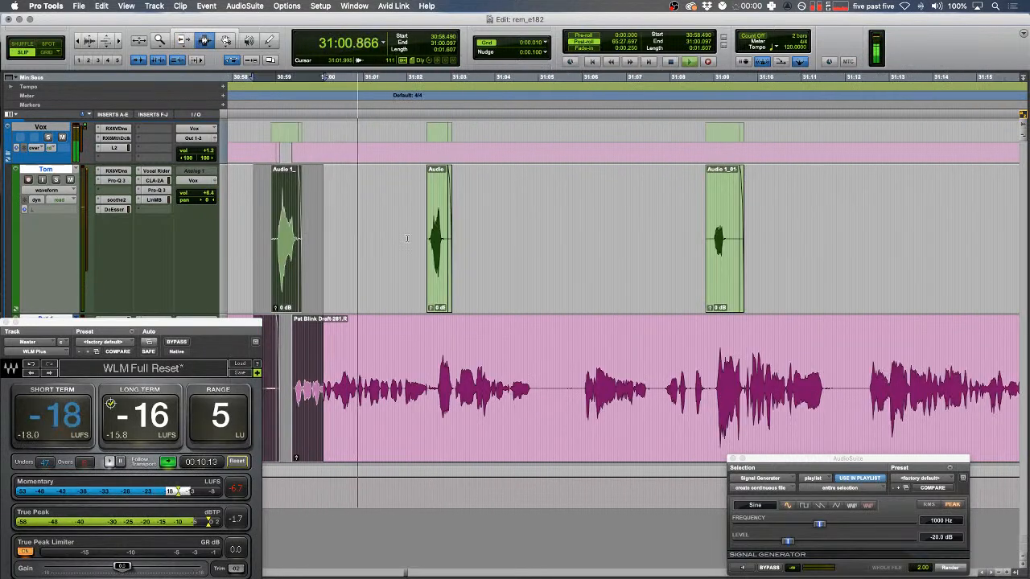
pyautogui.press('r')
pyautogui.press('r')
pyautogui.press('r')
pyautogui.press('r')
pyautogui.press('r')
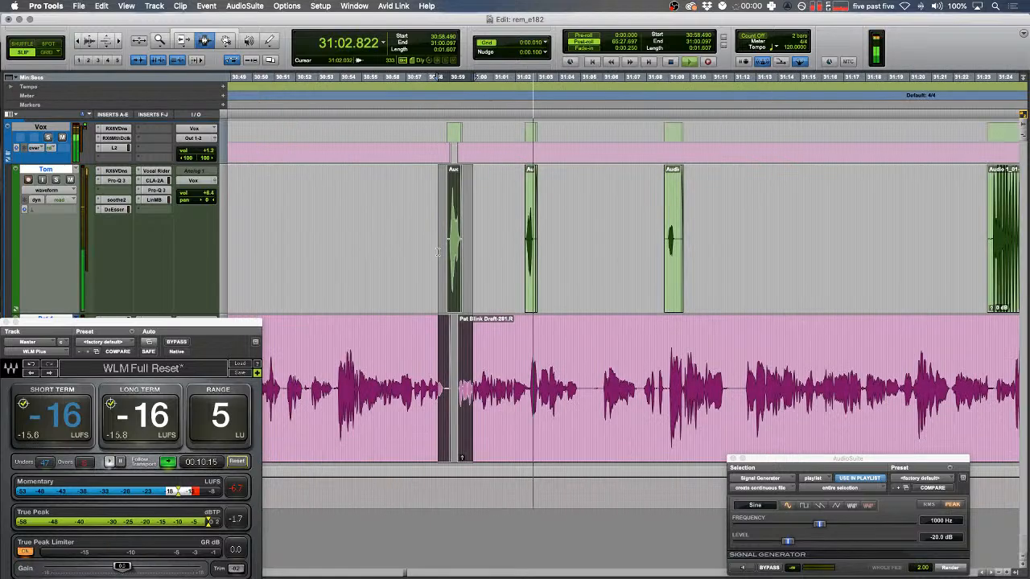
pyautogui.press('r')
pyautogui.press('r')
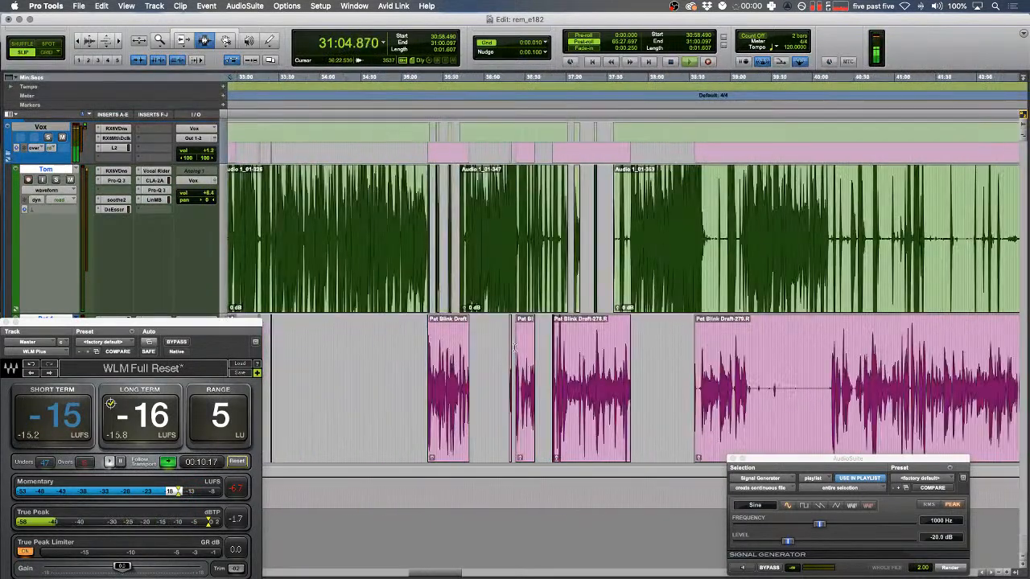
# - Delete a silent stretch from the lower speaker's pink track
pyautogui.moveTo(782, 354); pyautogui.dragTo(774, 355)
pyautogui.press('t')
pyautogui.press('t')
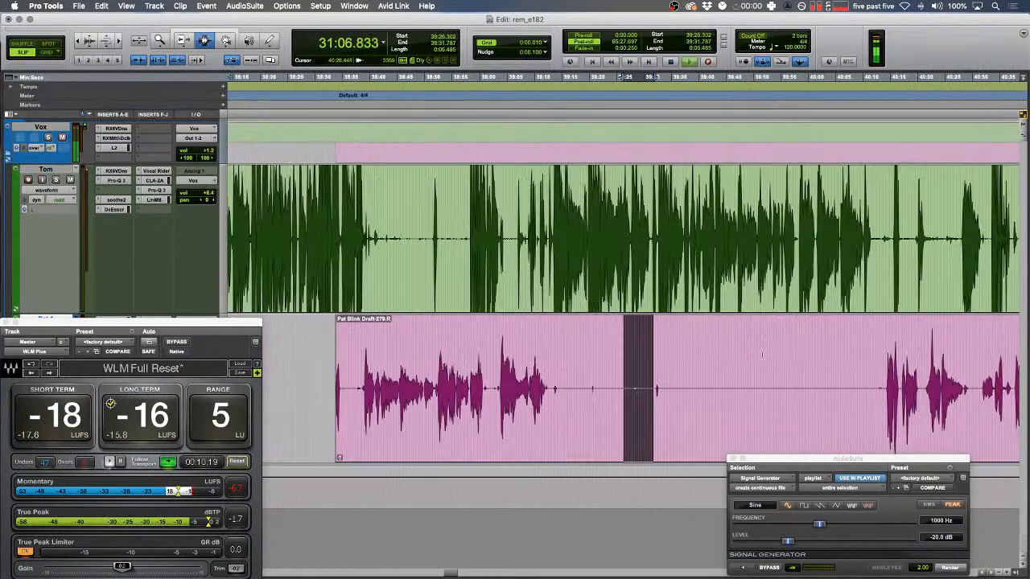
pyautogui.moveTo(548, 391); pyautogui.dragTo(885, 390)
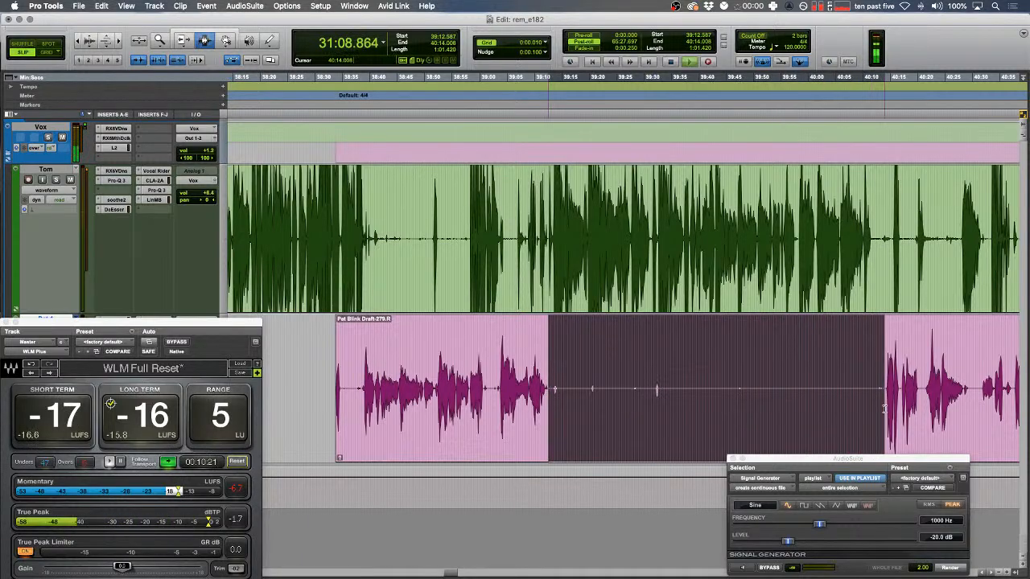
pyautogui.press('Delete')
pyautogui.hscroll(-5, 804, 378)
pyautogui.press('r')
pyautogui.press('r')
# - Enable Shuffle and audition the next silent stretch on the pink track
pyautogui.press('Down')
pyautogui.press('Left')
pyautogui.press('3')
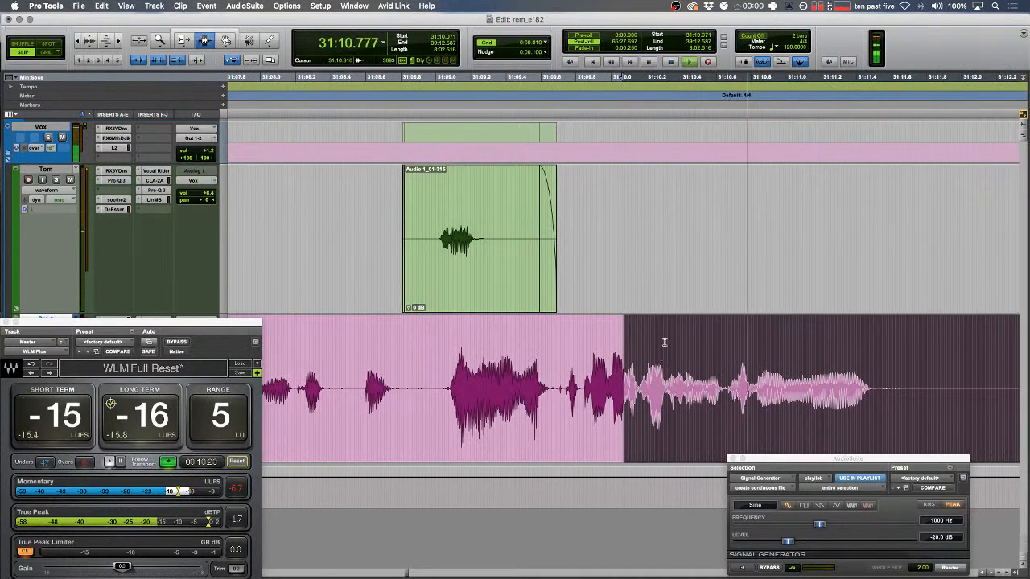
pyautogui.moveTo(285, 338); pyautogui.dragTo(272, 338)
pyautogui.hscroll(-4, 349, 325)
pyautogui.press('F1')
pyautogui.press('space')
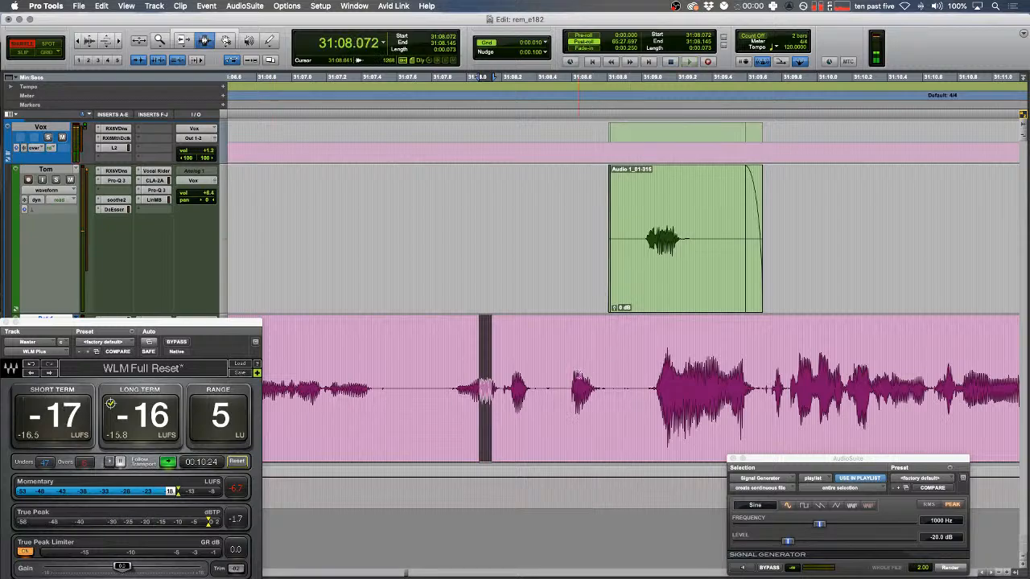
# - Delete that stretch so the gap closes, then play back to check the cut
pyautogui.moveTo(634, 386); pyautogui.dragTo(487, 386)
pyautogui.press('Delete')
pyautogui.hscroll(-5, 487, 386)
pyautogui.moveTo(419, 378); pyautogui.dragTo(399, 378)
pyautogui.press('F1')
pyautogui.press('r')
pyautogui.press('space')
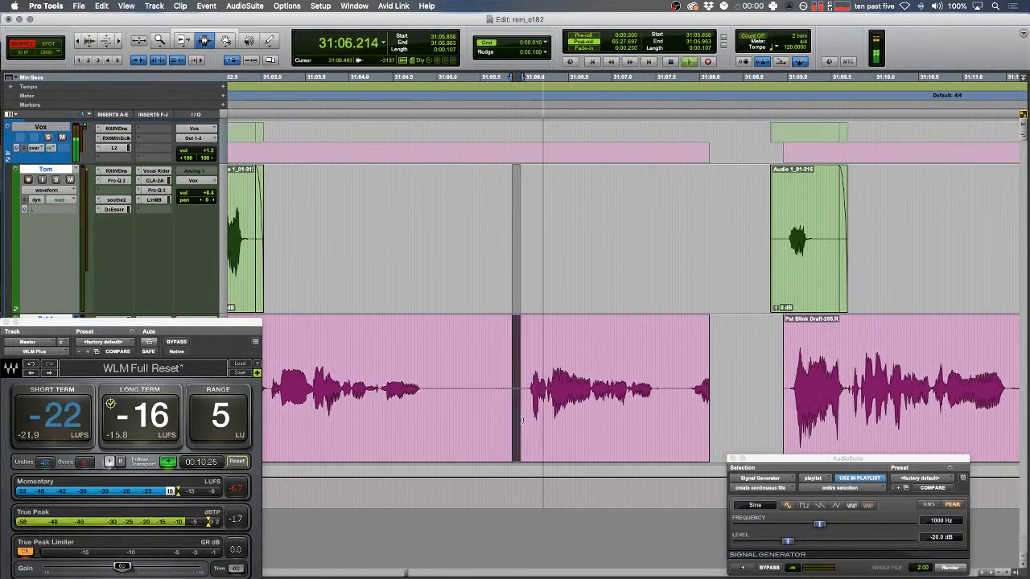
pyautogui.press('space')
pyautogui.moveTo(339, 370); pyautogui.dragTo(380, 370)
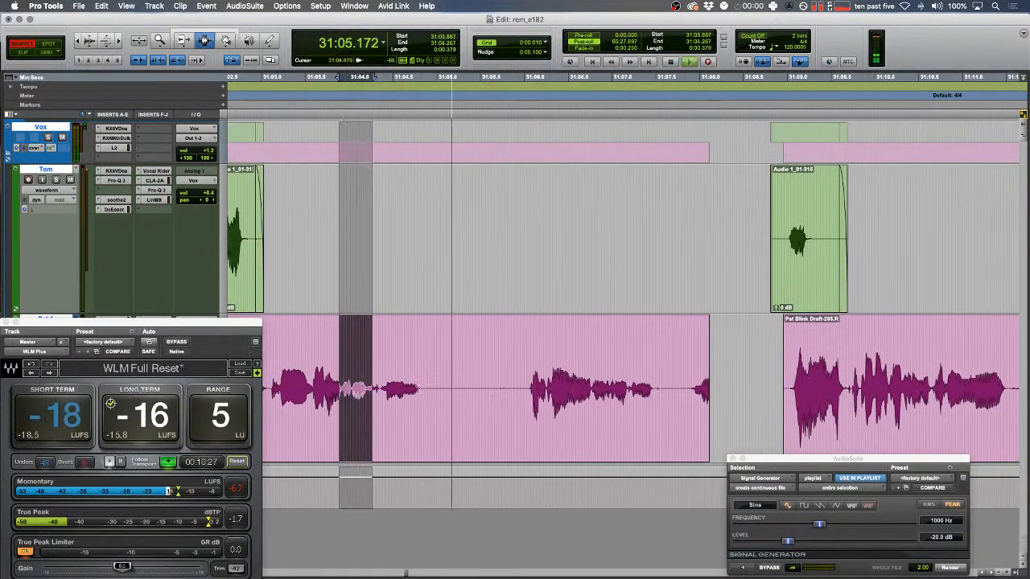
# - Remove the gap before the next pink clip, review the join, and return to Slip
pyautogui.moveTo(525, 390); pyautogui.dragTo(783, 389)
pyautogui.press('Delete')
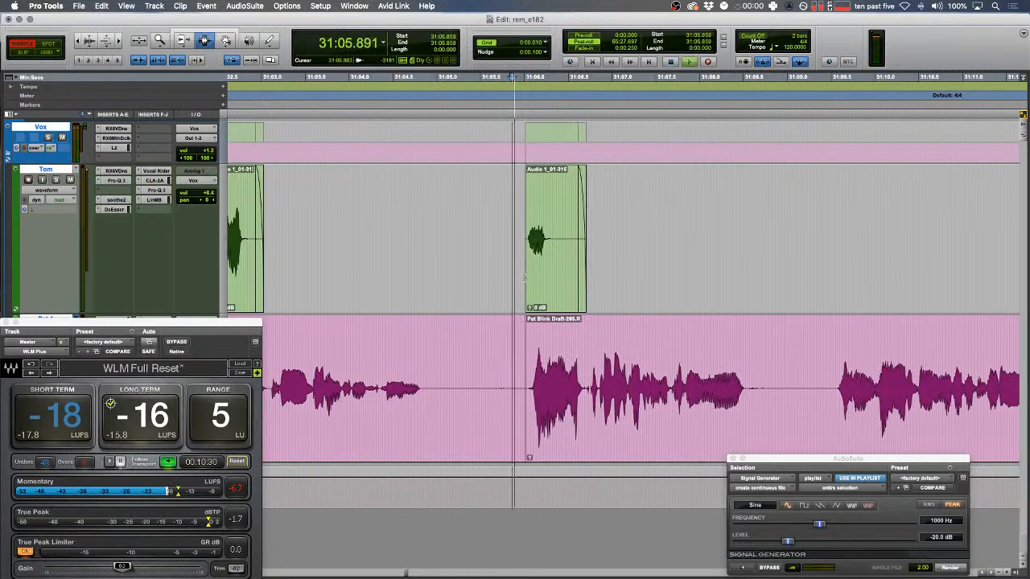
pyautogui.hscroll(-3, 523, 278)
pyautogui.press('space')
pyautogui.press('F2')
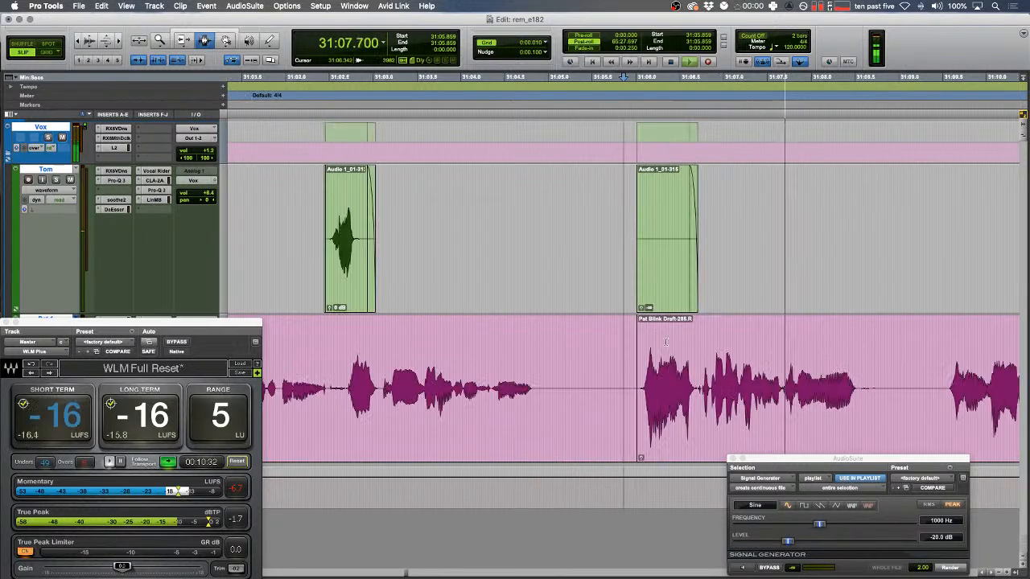
# - Zoom in at 31:11.314 and select the blip at 31:11.964 on the lower track
pyautogui.press('r')
pyautogui.press('r')
pyautogui.press('r')
pyautogui.press('r')
pyautogui.press('r')
pyautogui.press('t')
pyautogui.press('t')
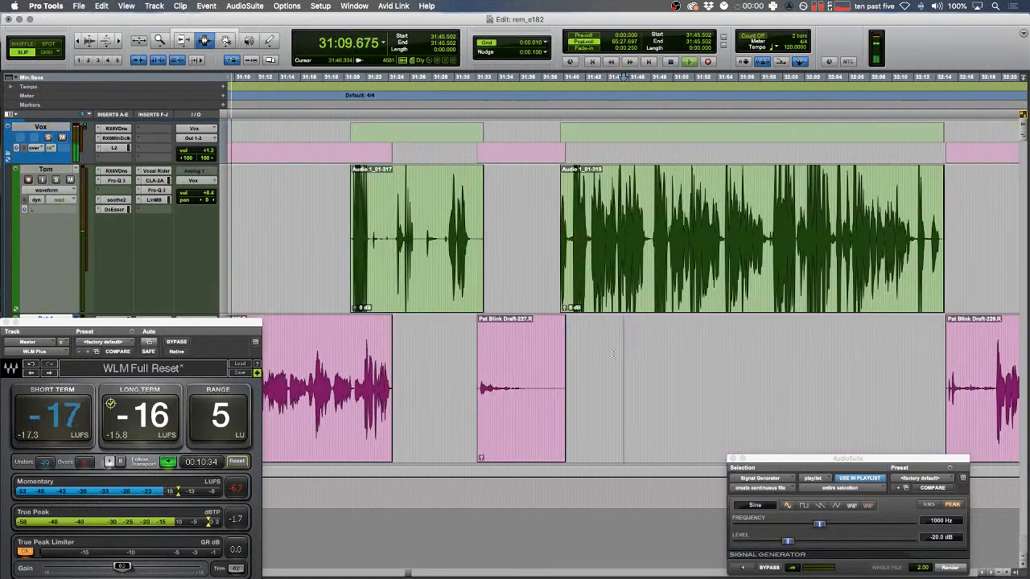
pyautogui.moveTo(856, 382); pyautogui.dragTo(882, 383)
pyautogui.hscroll(-8, 877, 380)
pyautogui.click(660, 370)
pyautogui.press('t')
pyautogui.press('t')
pyautogui.press('t')
pyautogui.press('t')
pyautogui.hscroll(-5, 673, 378)
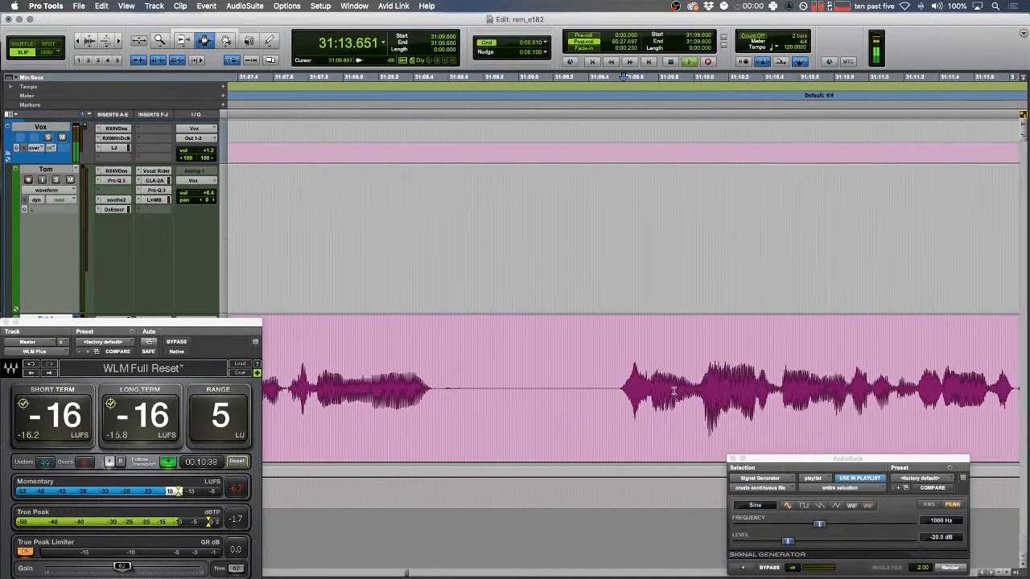
pyautogui.moveTo(683, 358); pyautogui.dragTo(686, 357)
pyautogui.press('t')
pyautogui.press('F1')
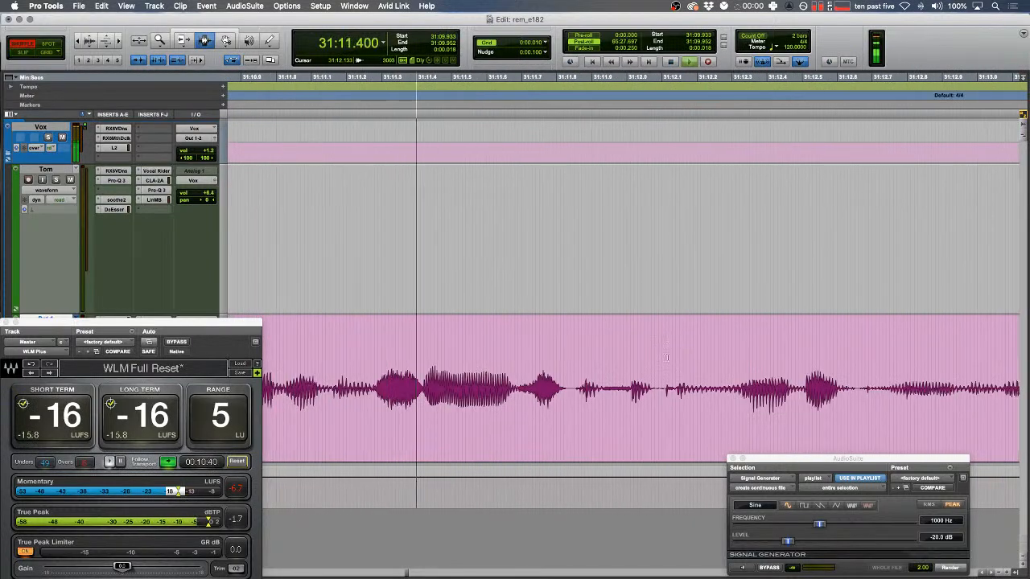
pyautogui.press('space')
pyautogui.moveTo(614, 386); pyautogui.dragTo(661, 394)
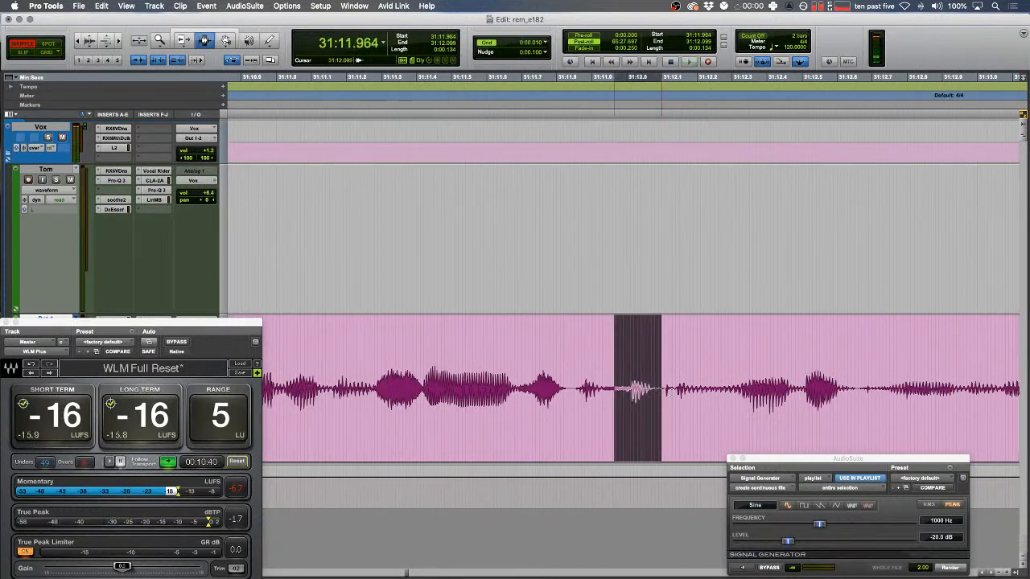
# - Render tone over the first blip and split off the short clip after it at 31:12.658
pyautogui.click(952, 567)
pyautogui.press('r')
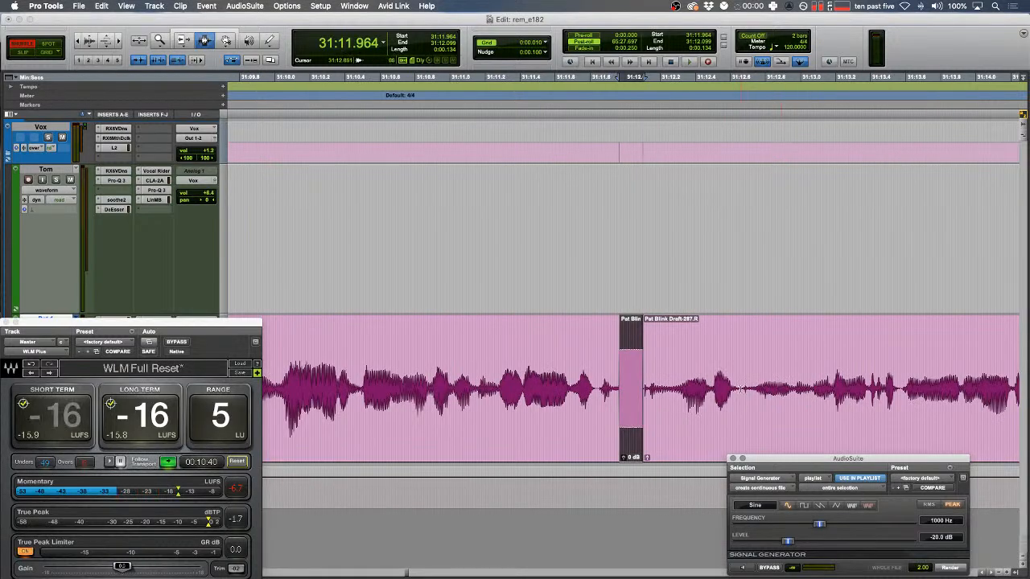
pyautogui.click(740, 389)
pyautogui.press('b')
pyautogui.doubleClick(683, 376)
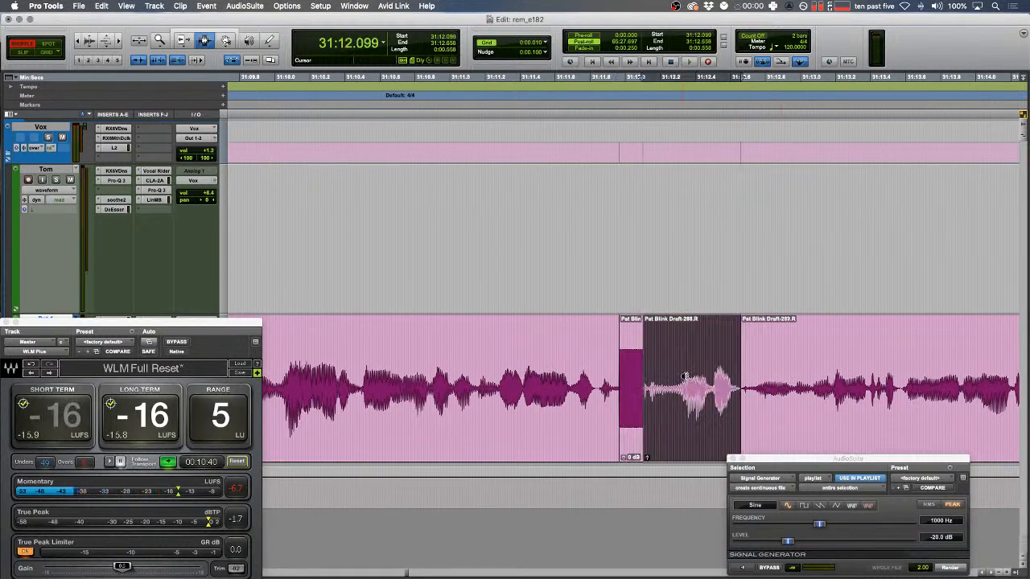
pyautogui.press('r')
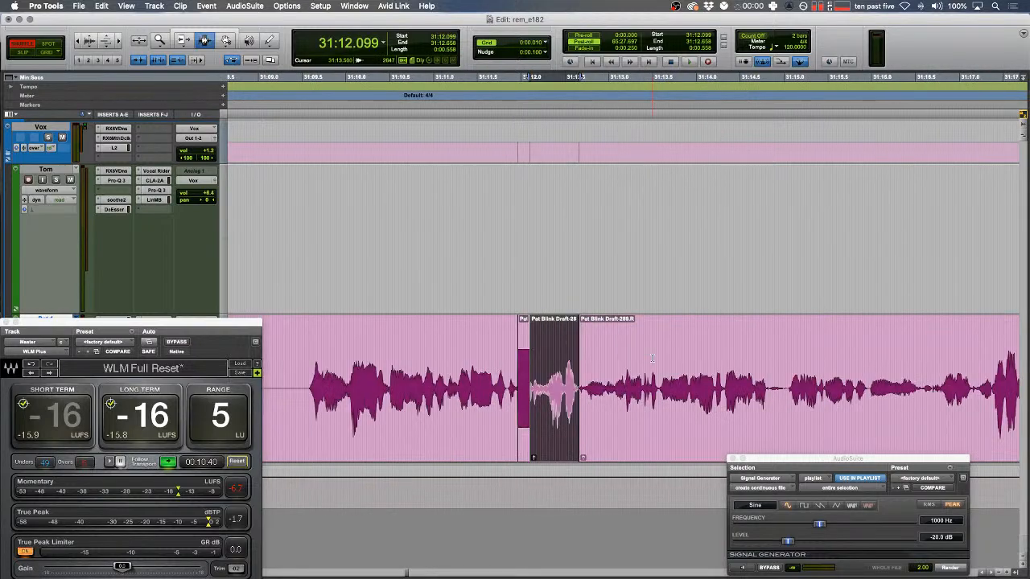
pyautogui.click(404, 354)
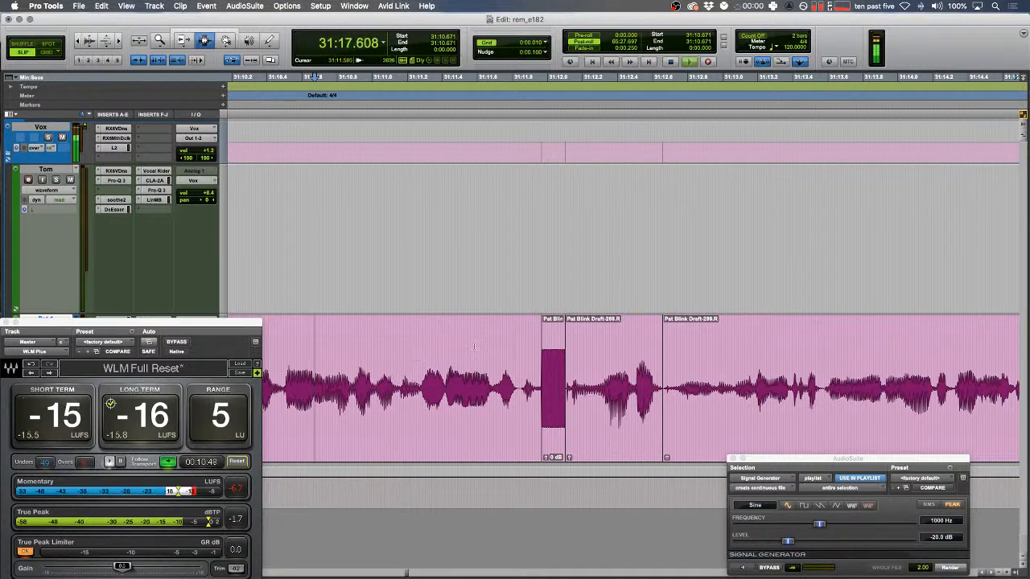
# - Select a short stretch of the lower track in Shuffle mode and play it back
pyautogui.press('q')
pyautogui.moveTo(346, 346); pyautogui.dragTo(371, 346)
pyautogui.press('space')
pyautogui.press('F1')
pyautogui.press('t')
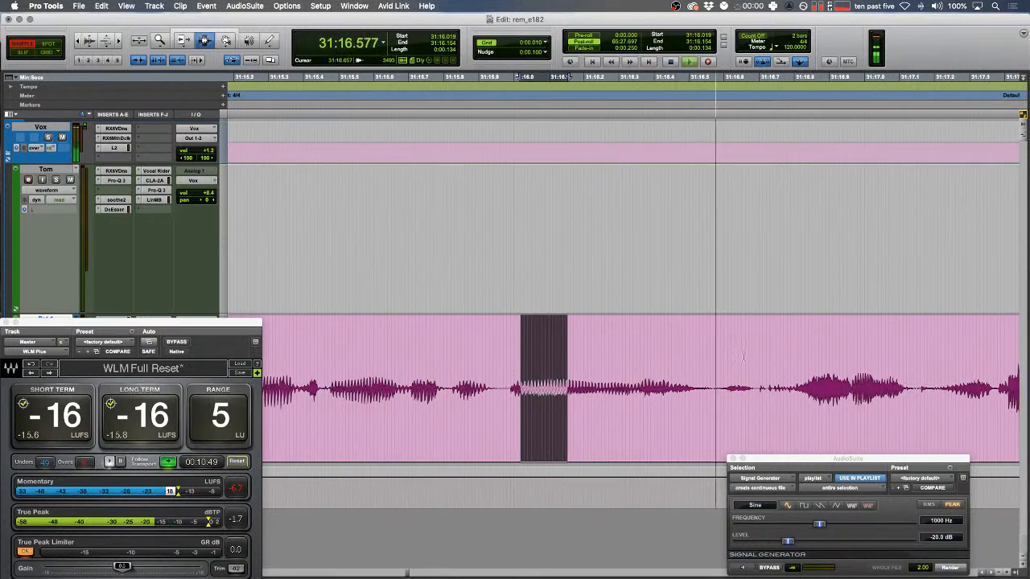
# - Render tone over the second blip near 31:16.9 and play back around it
pyautogui.moveTo(809, 394); pyautogui.dragTo(897, 382)
pyautogui.click(946, 568)
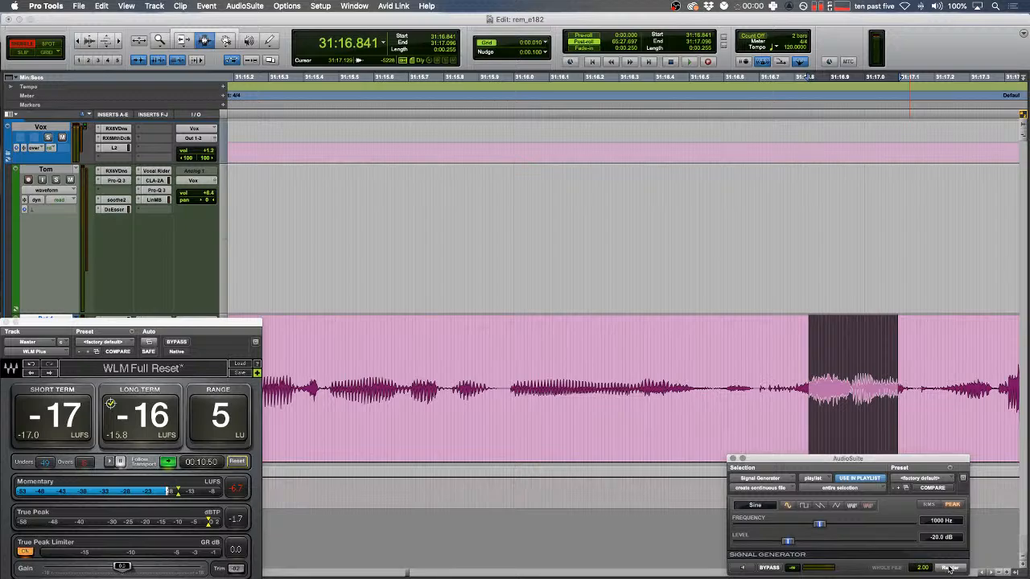
pyautogui.press('F2')
pyautogui.press('r')
pyautogui.press('space')
pyautogui.press('space')
# - Extend the left pink clip's end over the new tone clip with the Trim tool
pyautogui.moveTo(335, 270); pyautogui.dragTo(373, 269)
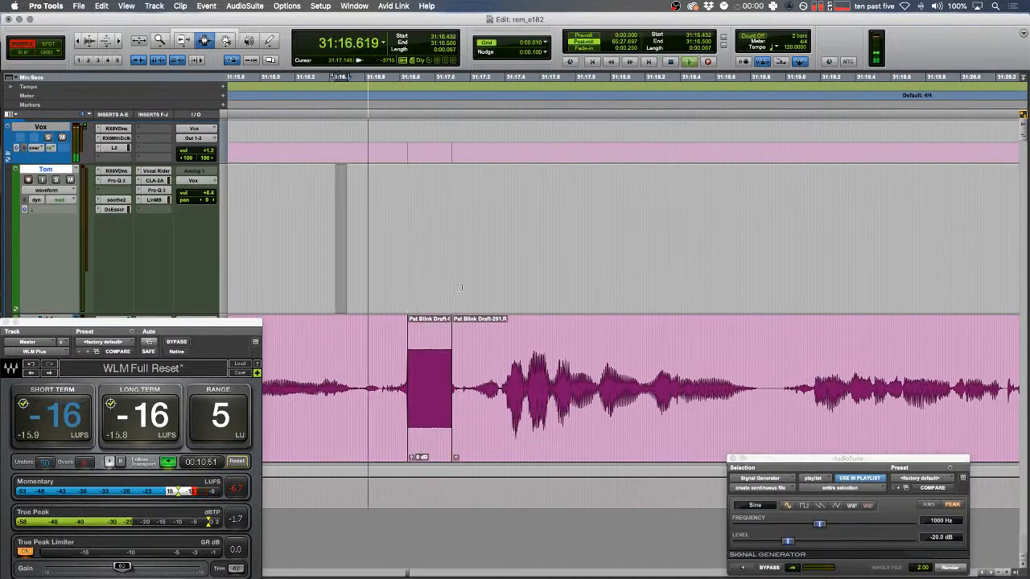
pyautogui.press('F2')
pyautogui.press('F6')
pyautogui.moveTo(407, 357); pyautogui.dragTo(464, 359)
pyautogui.press('F7')
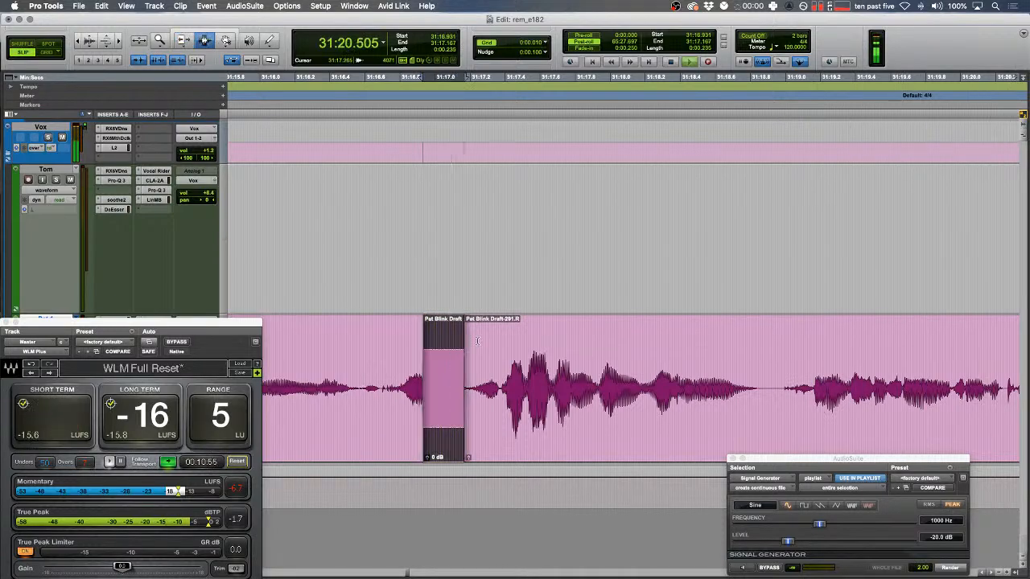
# - Delete the silent stretch from the green clip and fade in the right-hand piece
pyautogui.moveTo(338, 325); pyautogui.dragTo(353, 322)
pyautogui.press('F1')
pyautogui.press('space')
pyautogui.press('space')
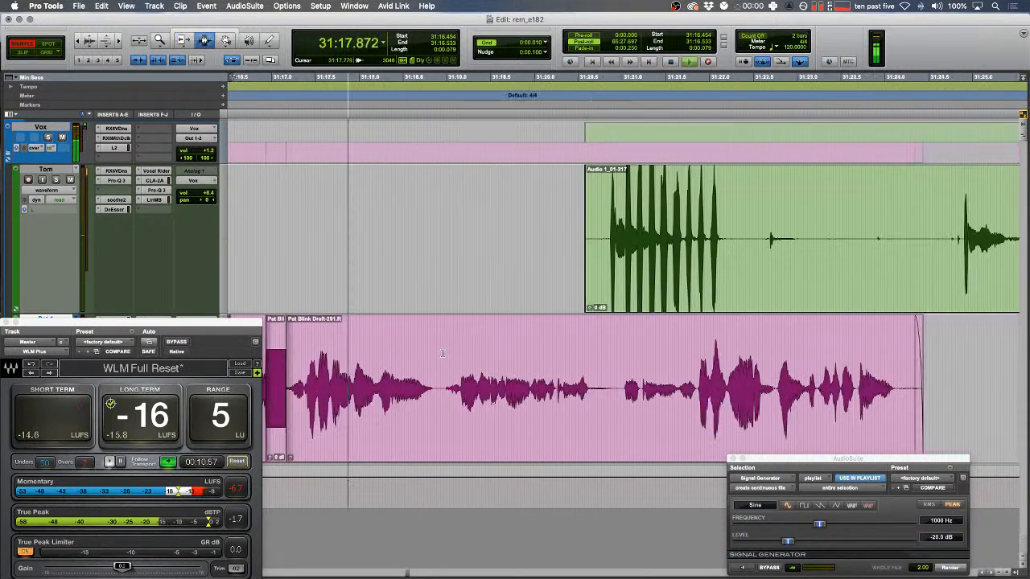
pyautogui.press('F2')
pyautogui.moveTo(656, 232); pyautogui.dragTo(341, 213)
pyautogui.press('Delete')
pyautogui.press('f')
pyautogui.press('r')
pyautogui.hscroll(3, 483, 208)
pyautogui.click(511, 288)
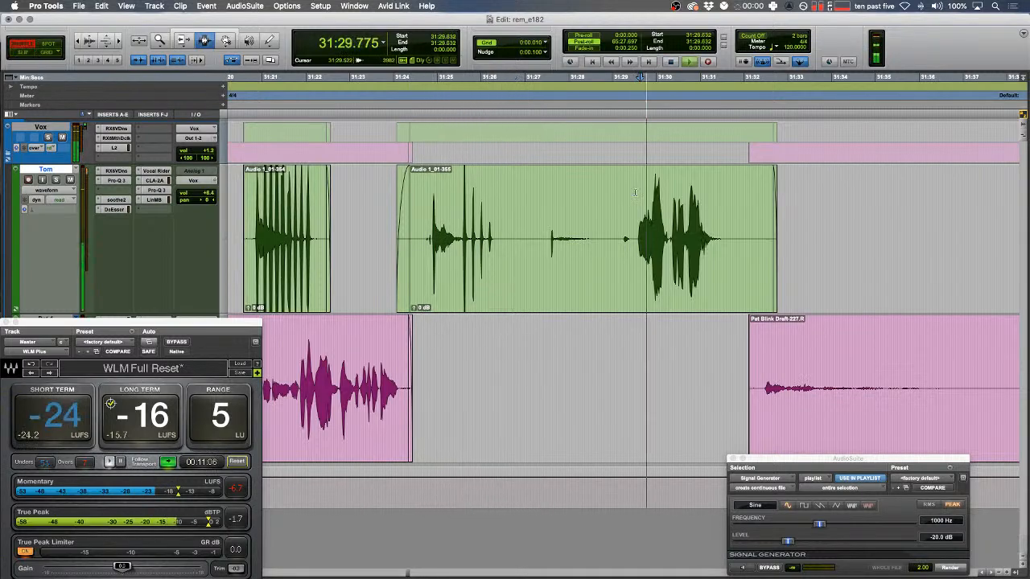
# - Delete the silent 31:27–31:33 stretch on the green track and resume playback from 31:32.204
pyautogui.moveTo(544, 233); pyautogui.dragTo(833, 231)
pyautogui.press('Delete')
pyautogui.press('space')
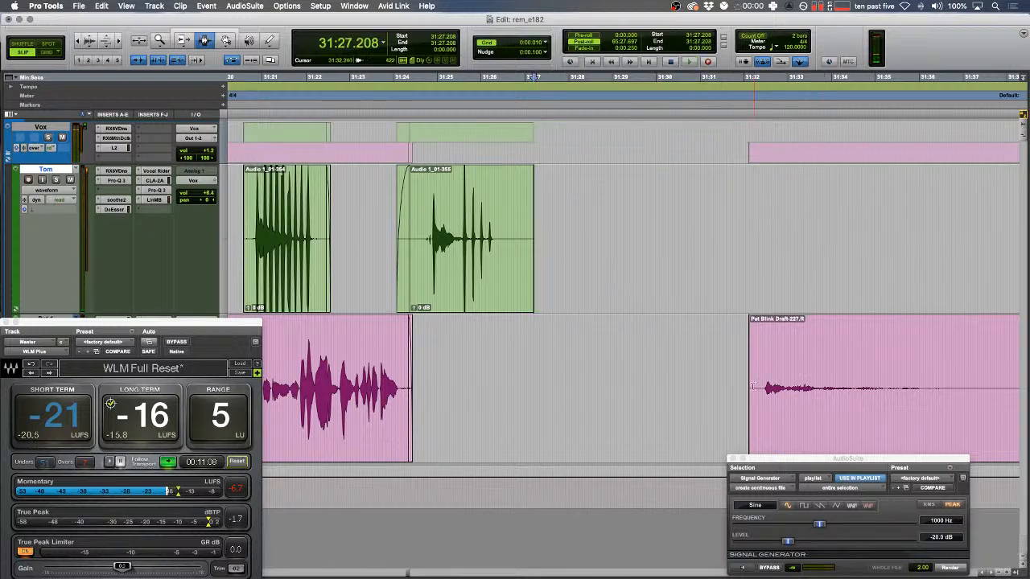
pyautogui.click(752, 340)
pyautogui.press('space')
pyautogui.press('r')
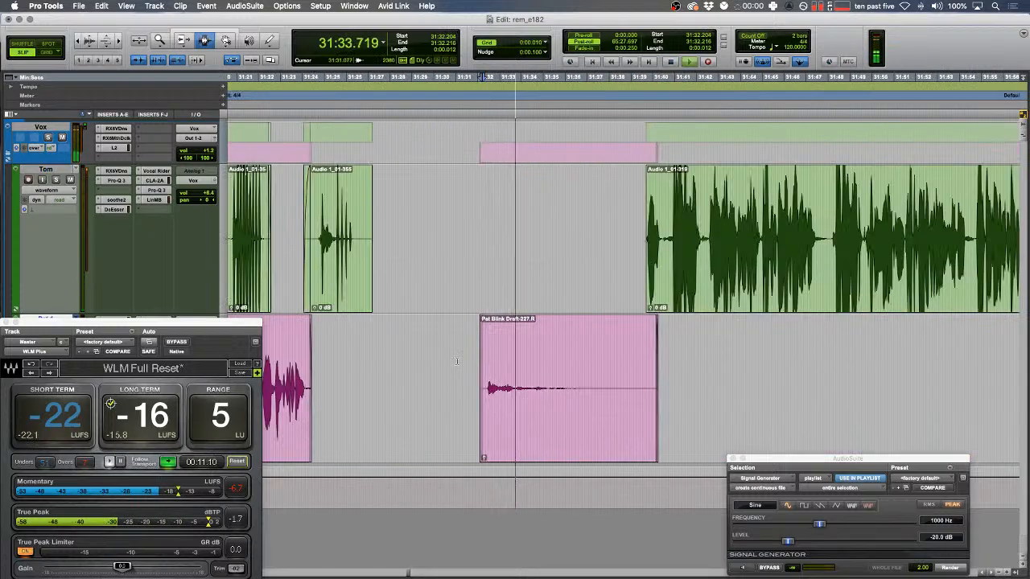
# - Remove the quiet pink clip with its gap, plus a further stretch of pink audio
pyautogui.moveTo(456, 362); pyautogui.dragTo(805, 369)
pyautogui.press('Delete')
pyautogui.press('space')
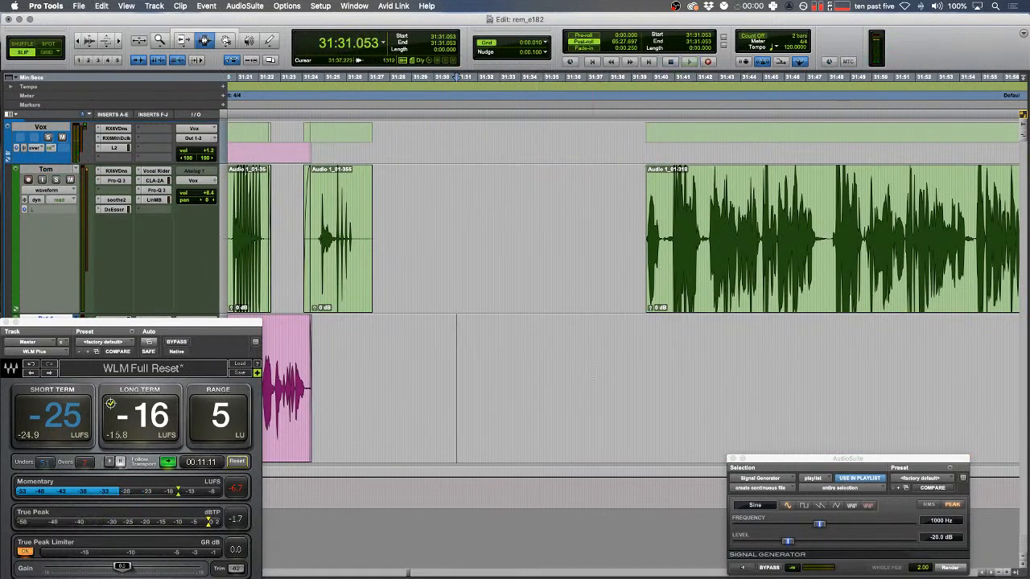
pyautogui.hscroll(10, 553, 377)
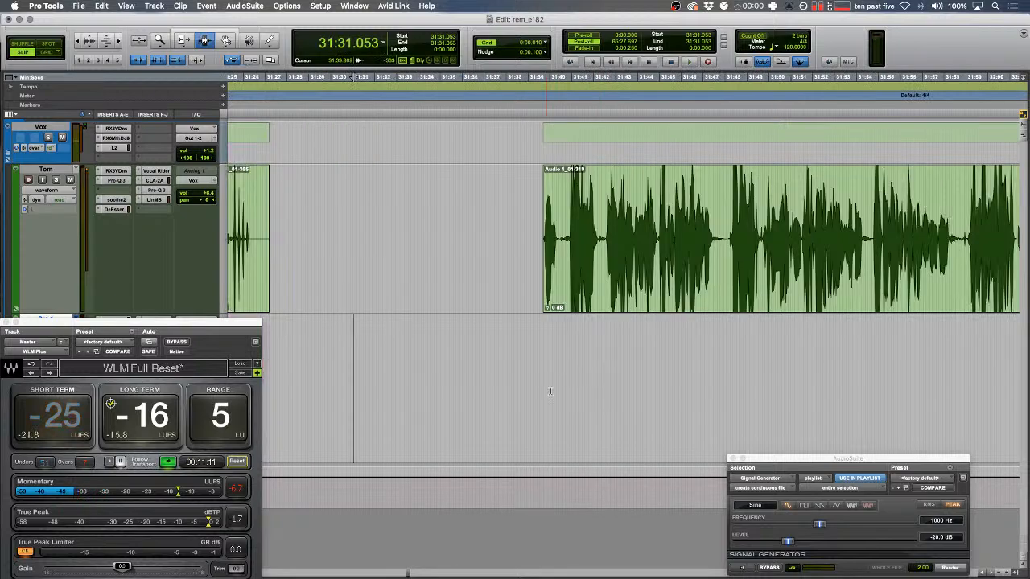
pyautogui.press('r')
pyautogui.moveTo(680, 380); pyautogui.dragTo(756, 391)
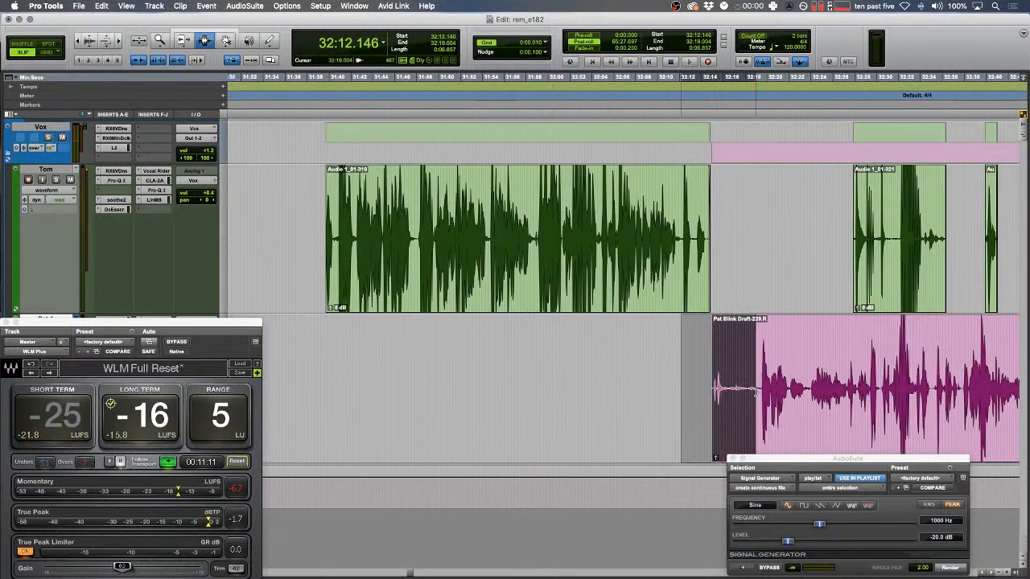
pyautogui.press('Delete')
# - Switch to Shuffle mode and review the next gap from about 31:24
pyautogui.hscroll(-7, 733, 379)
pyautogui.moveTo(552, 302); pyautogui.dragTo(556, 302)
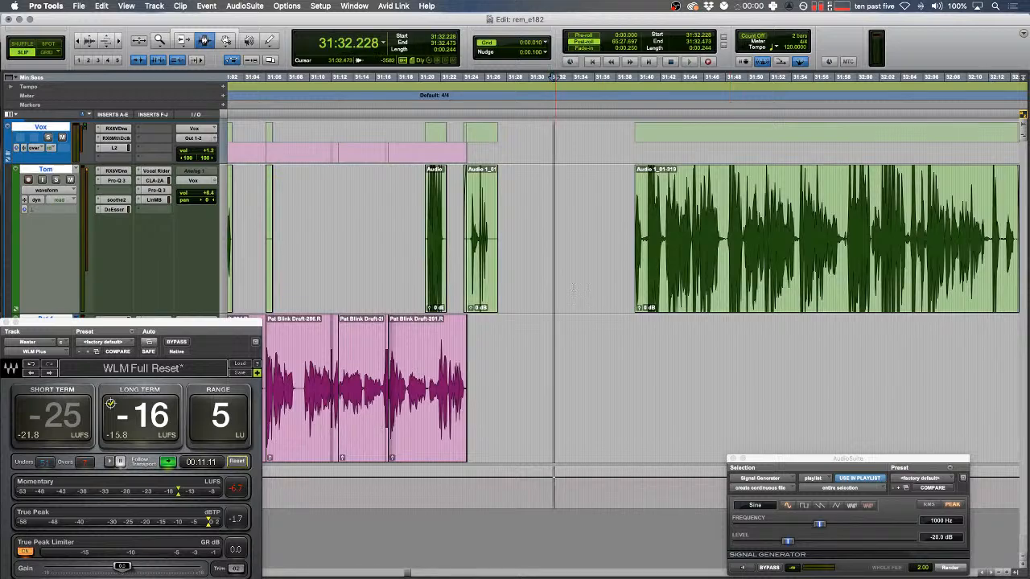
pyautogui.press('t')
pyautogui.press('F1')
pyautogui.click(452, 234)
pyautogui.press('t')
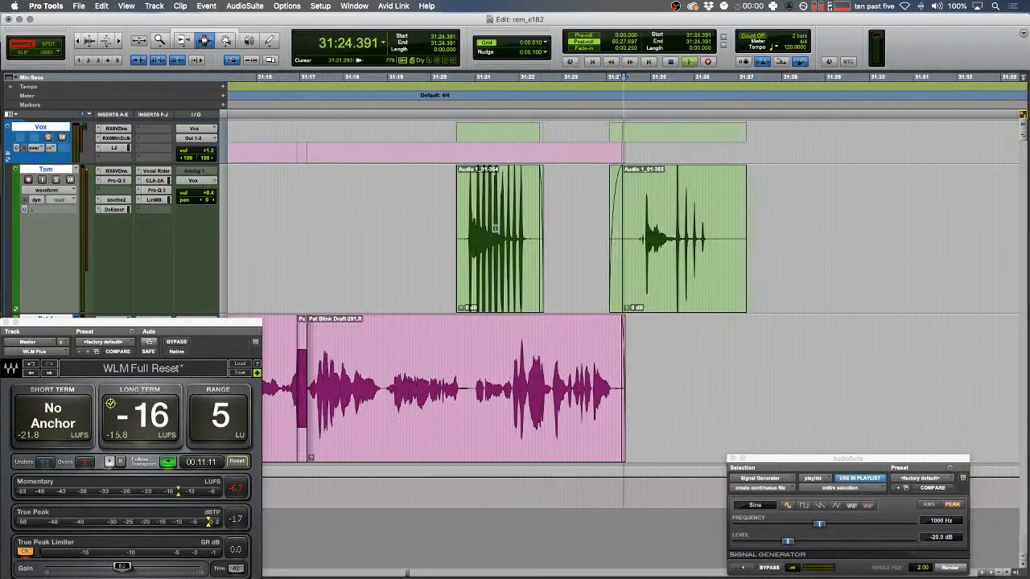
pyautogui.hscroll(5, 483, 231)
pyautogui.press('space')
pyautogui.press('space')
# - Delete the empty gap between the clips so the right clip closes up leftward
pyautogui.moveTo(296, 340); pyautogui.dragTo(304, 339)
pyautogui.press('space')
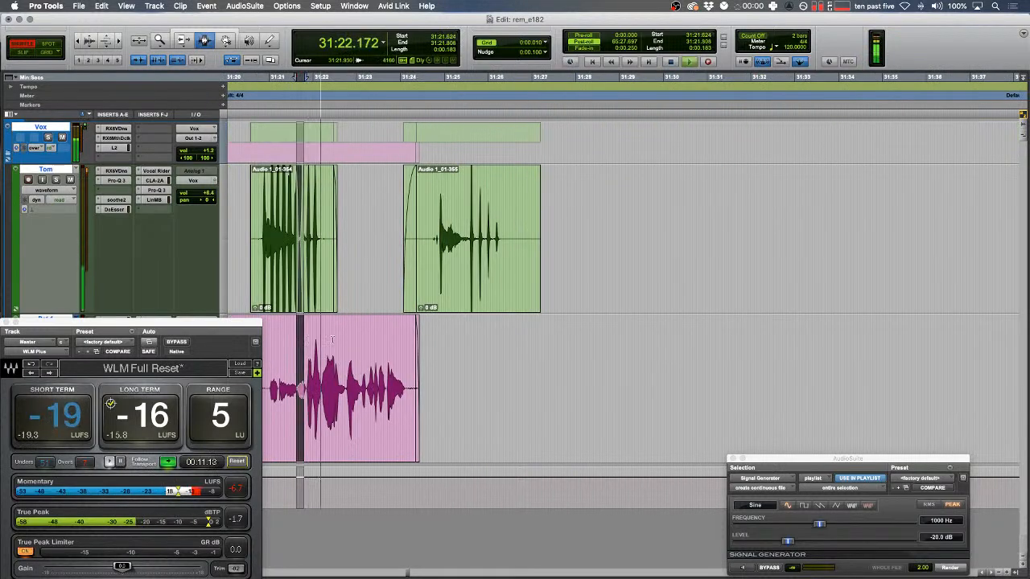
pyautogui.press('r')
pyautogui.moveTo(648, 258); pyautogui.dragTo(370, 246)
pyautogui.press('Delete')
pyautogui.press('F2')
pyautogui.press('t')
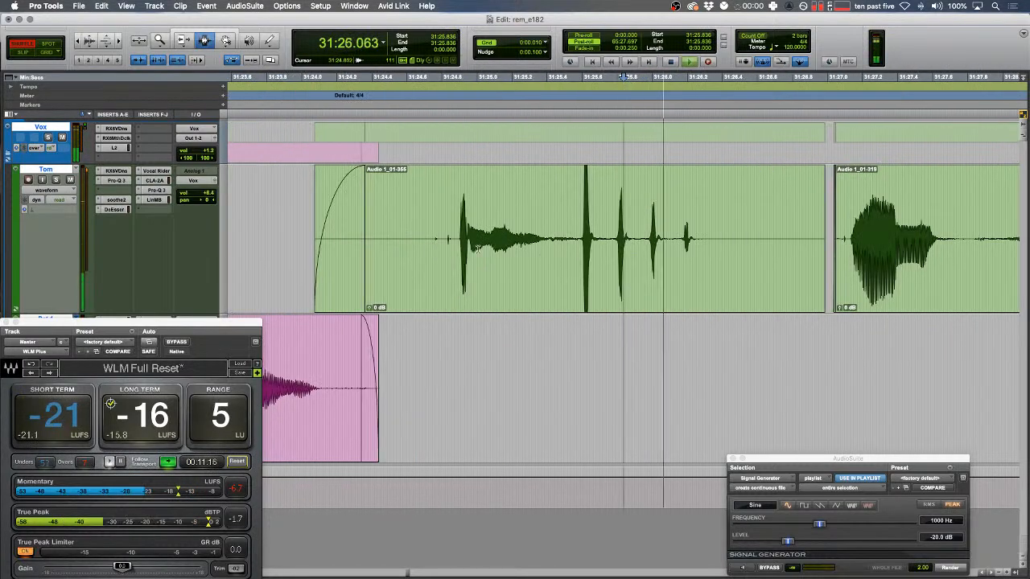
# - Fade out the clip end, delete the extra range, and review the join from 31:29.024
pyautogui.hscroll(5, 807, 238)
pyautogui.moveTo(826, 238); pyautogui.dragTo(578, 235)
pyautogui.press('f')
pyautogui.press('F1')
pyautogui.press('Delete')
pyautogui.press('space')
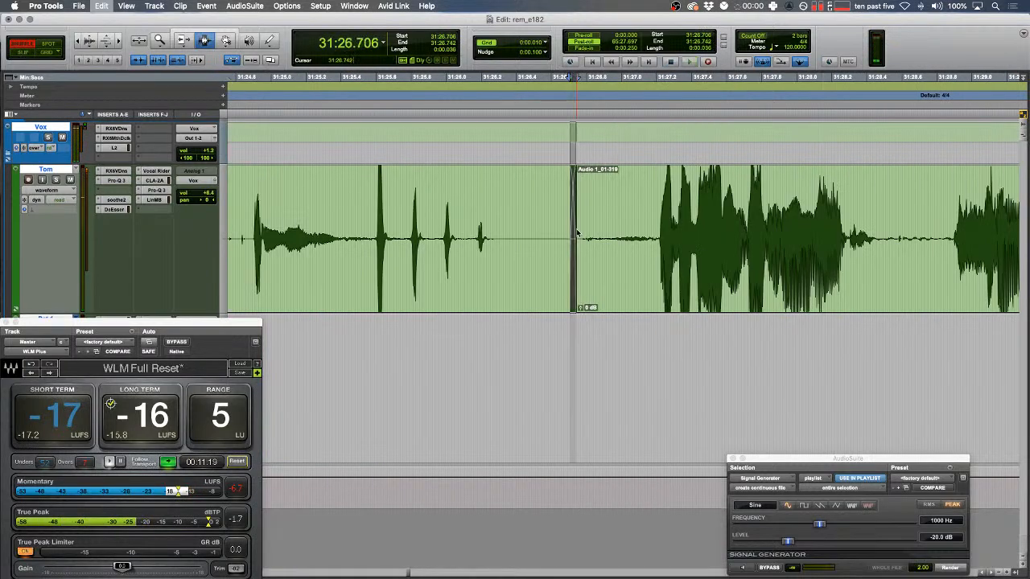
pyautogui.press('r')
pyautogui.press('r')
pyautogui.hscroll(5, 576, 233)
pyautogui.press('space')
pyautogui.press('space')
pyautogui.moveTo(336, 206); pyautogui.dragTo(340, 205)
pyautogui.click(352, 208)
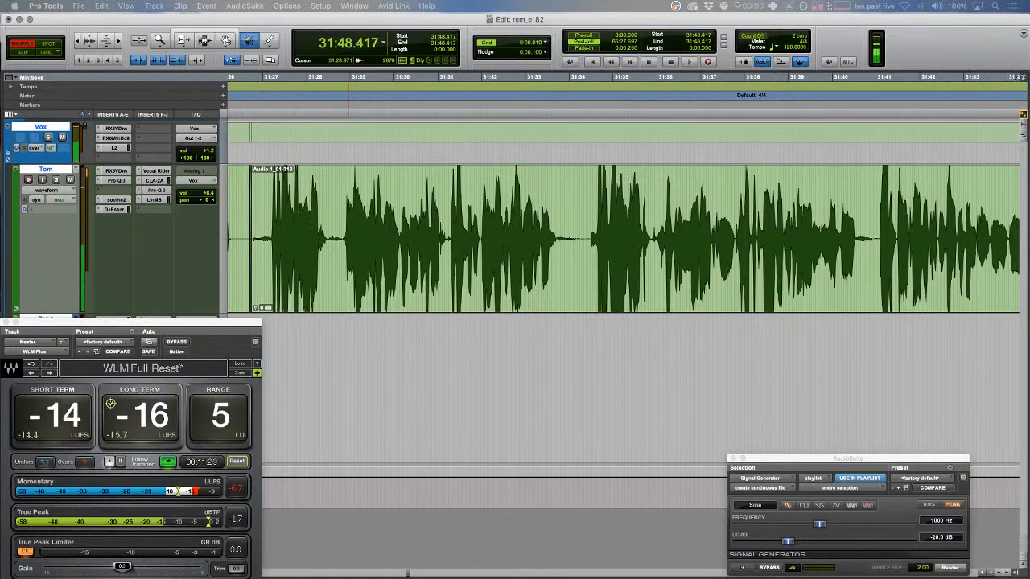
# - Audition the green track passage 31:46.089–31:50.424 to locate the blip
pyautogui.press('space')
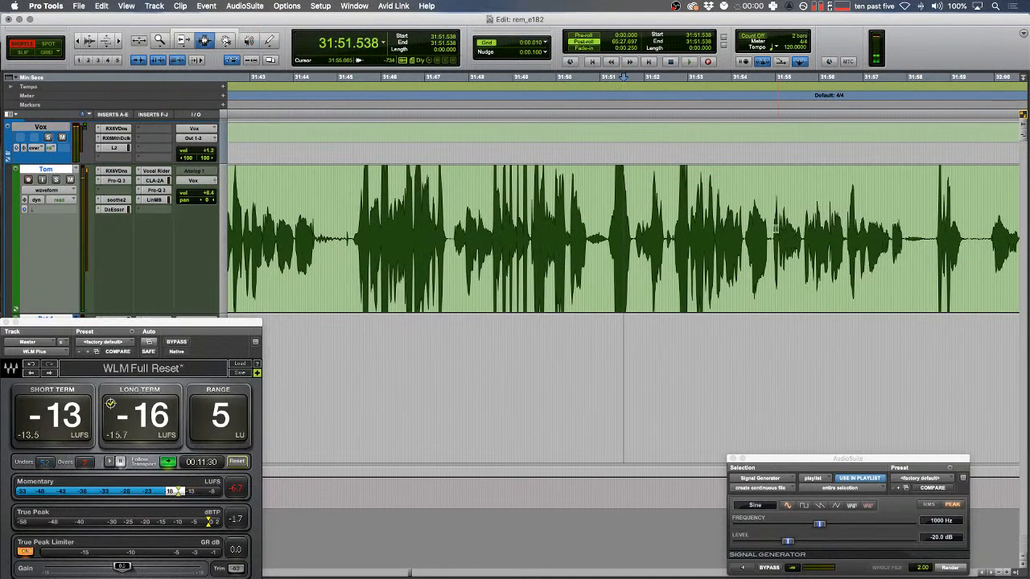
pyautogui.hscroll(-2, 678, 217)
pyautogui.moveTo(678, 217); pyautogui.dragTo(487, 209)
pyautogui.press('space')
pyautogui.press('t')
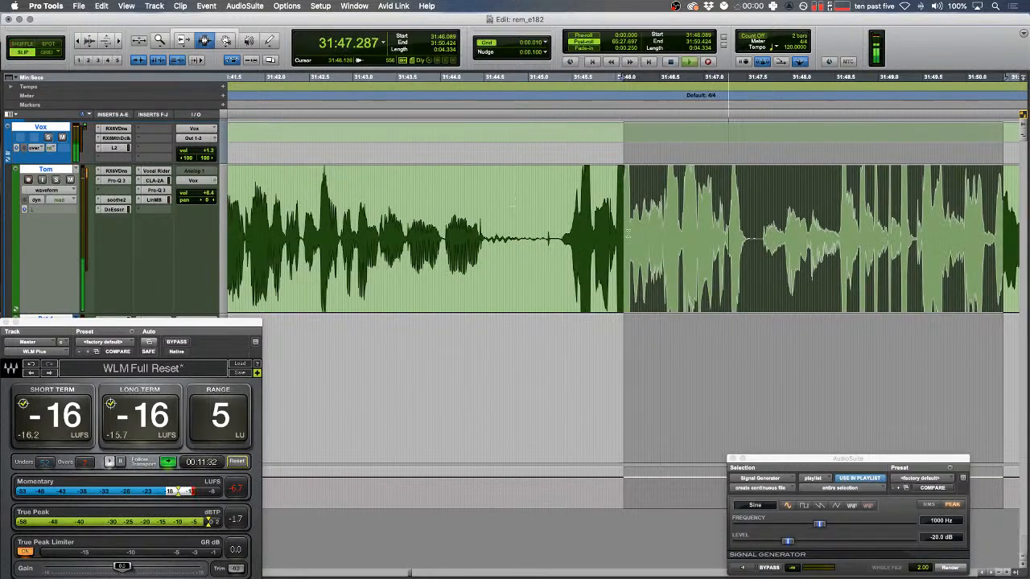
pyautogui.click(636, 230)
pyautogui.press('space')
pyautogui.press('t')
pyautogui.press('t')
pyautogui.click(690, 203)
pyautogui.press('space')
pyautogui.hscroll(5, 689, 202)
pyautogui.press('F1')
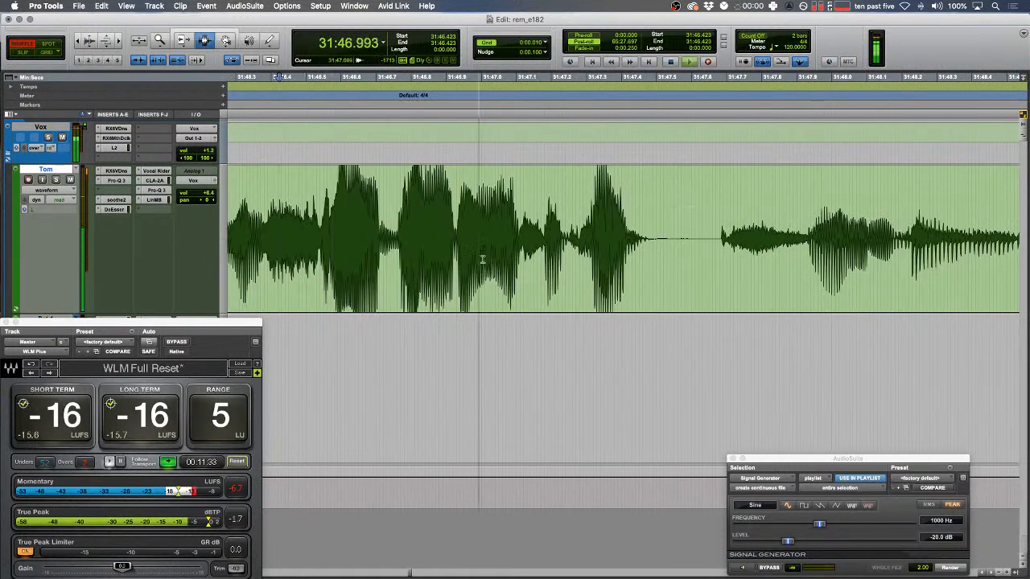
pyautogui.press('space')
# - Render a 1000 Hz sine tone over the blip near 31:47 and play it back
pyautogui.moveTo(470, 253); pyautogui.dragTo(537, 248)
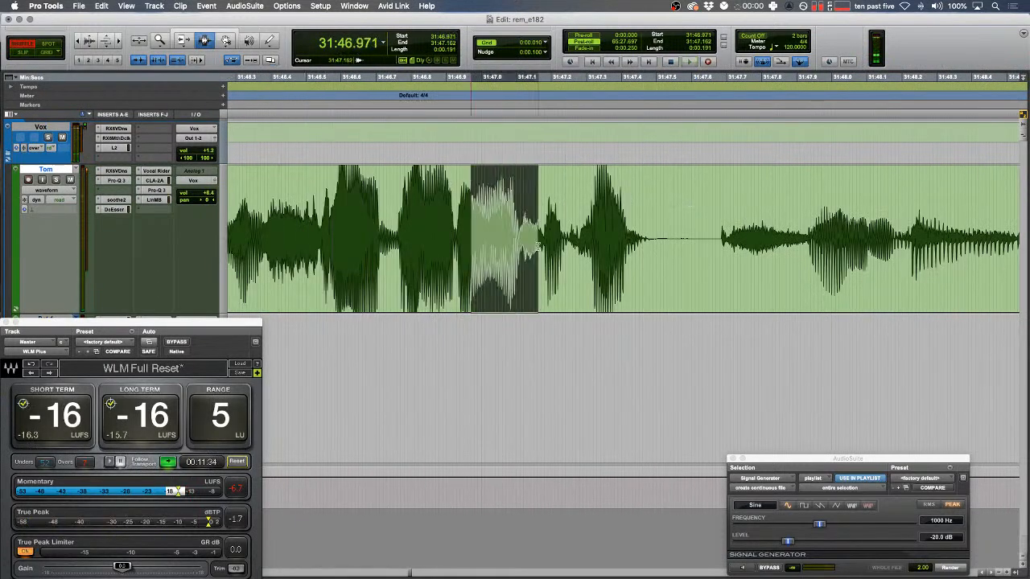
pyautogui.click(938, 569)
pyautogui.hscroll(-3, 627, 240)
pyautogui.moveTo(550, 239); pyautogui.dragTo(516, 237)
pyautogui.press('space')
pyautogui.hscroll(2, 456, 233)
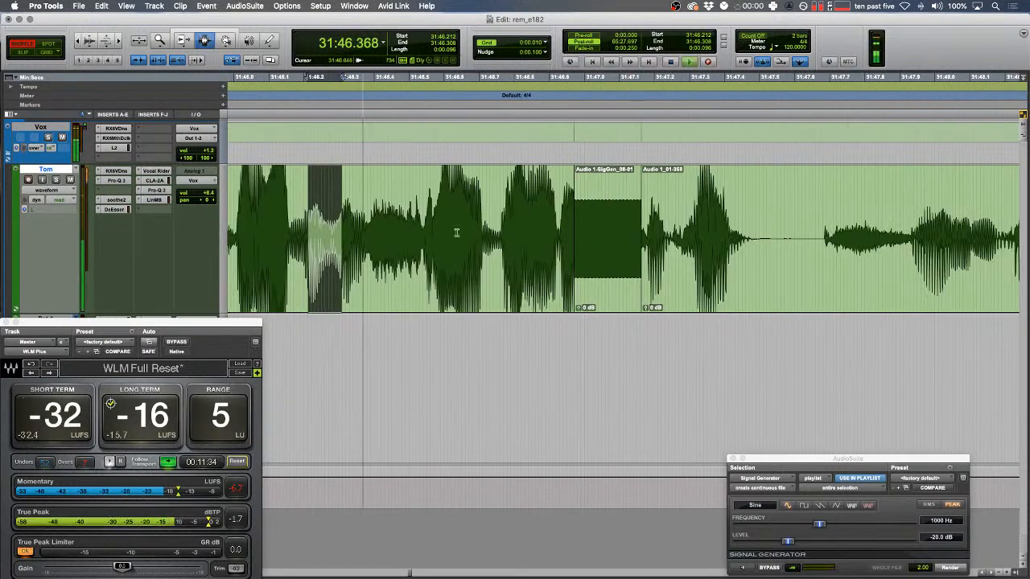
# - Trim the tone clip's start slightly earlier
pyautogui.press('F6')
pyautogui.moveTo(588, 242); pyautogui.dragTo(568, 242)
pyautogui.press('F7')
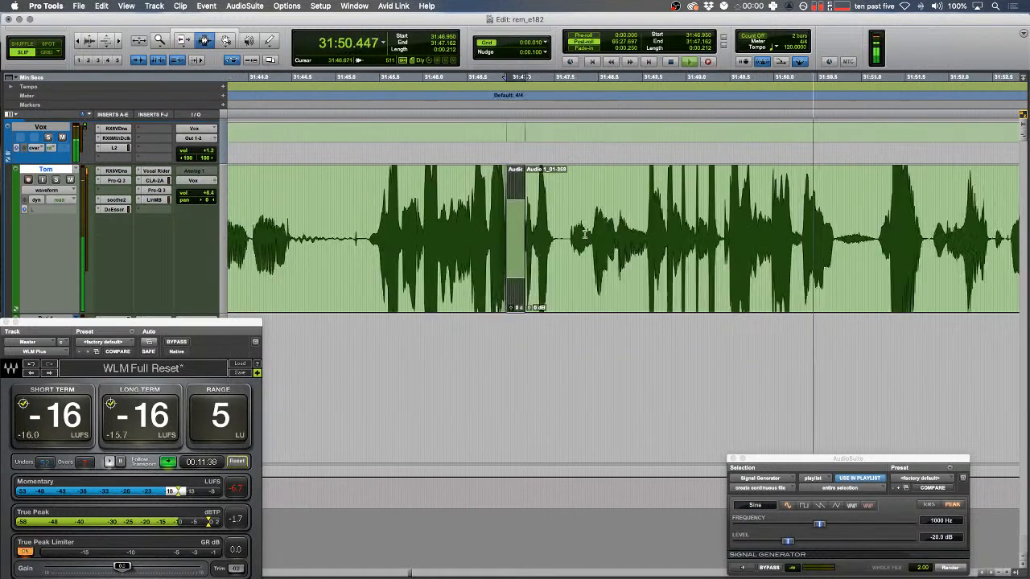
pyautogui.press('F1')
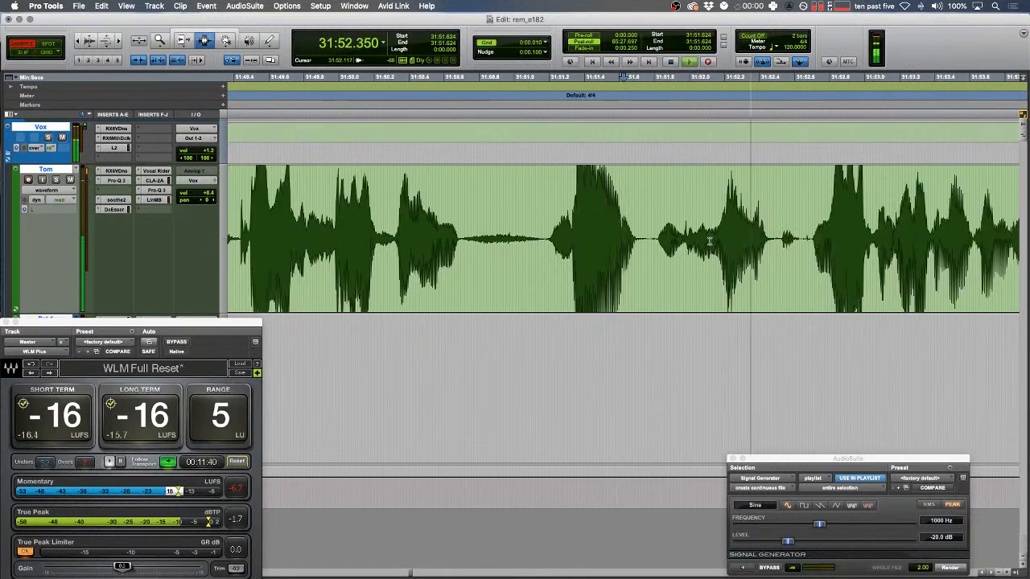
# - Follow playback along the green track to its clip end near 32:01
pyautogui.hscroll(3, 709, 241)
pyautogui.press('r')
pyautogui.press('r')
pyautogui.hscroll(2, 709, 243)
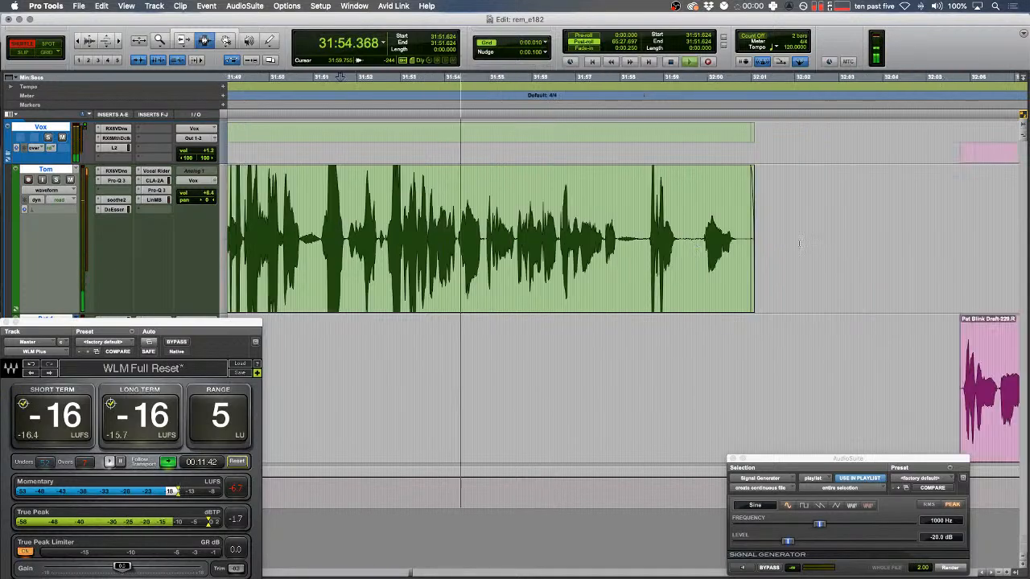
pyautogui.hscroll(3, 800, 243)
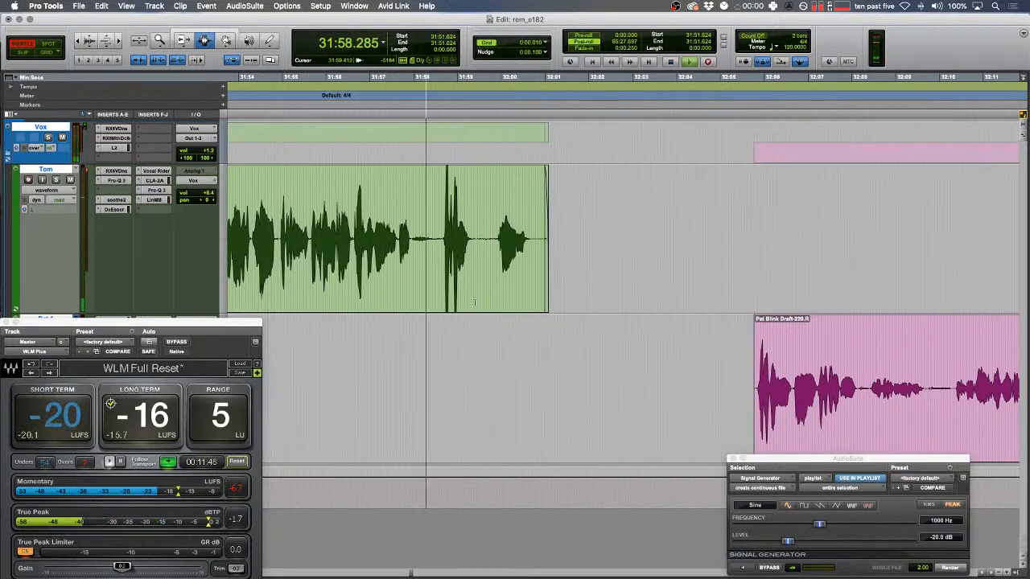
pyautogui.click(755, 376)
pyautogui.press('space')
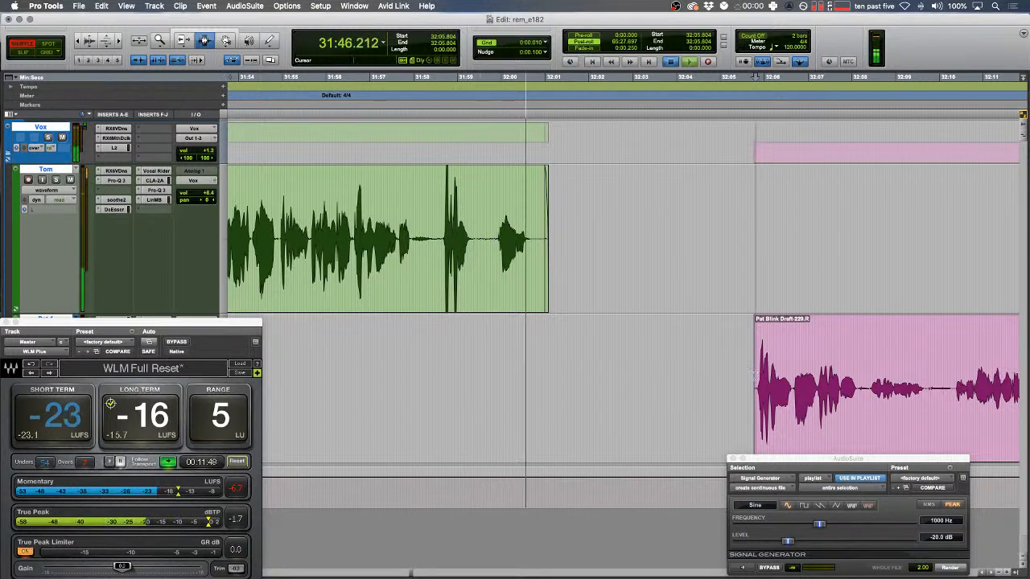
# - Delete the silent gap before the pink reply so it closes up, then audition the join
pyautogui.moveTo(754, 376); pyautogui.dragTo(477, 320)
pyautogui.press('BackSpace')
pyautogui.click(477, 318)
pyautogui.press('space')
pyautogui.press('space')
pyautogui.press('t')
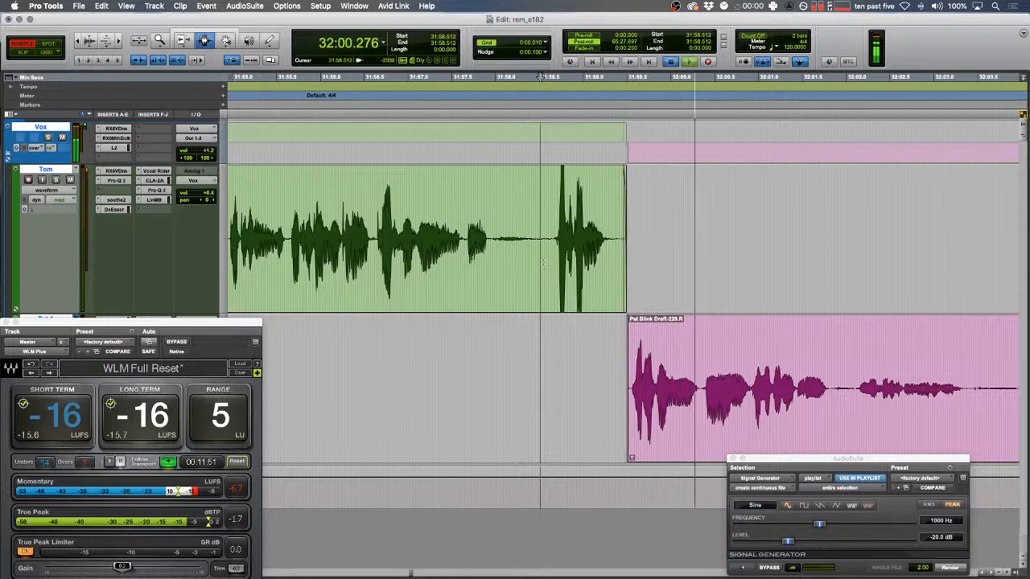
pyautogui.moveTo(542, 258); pyautogui.dragTo(546, 259)
pyautogui.press('space')
pyautogui.press('space')
pyautogui.press('t')
pyautogui.press('r')
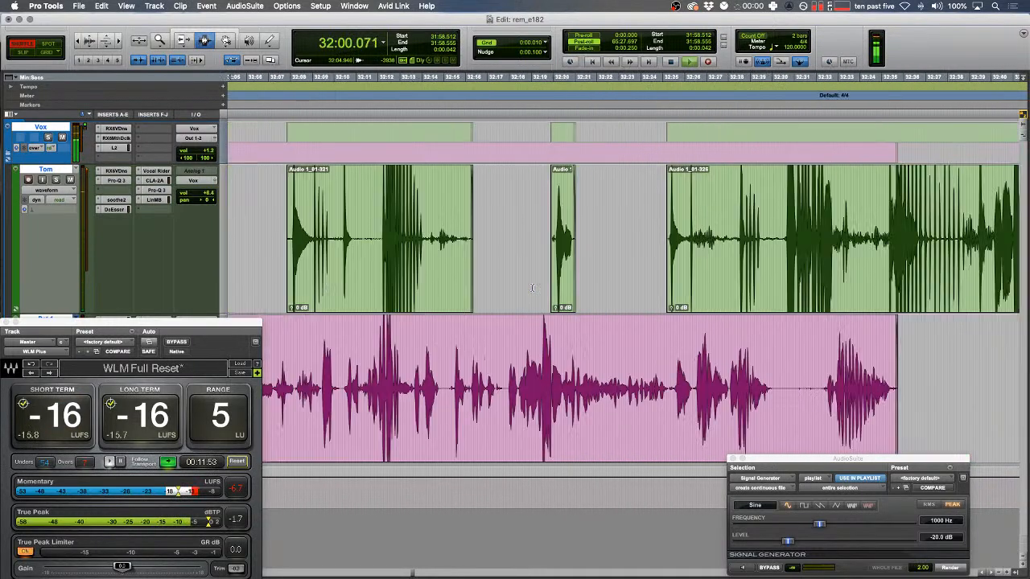
pyautogui.press('r')
# - Move along the timeline to the pink track's blip near 32:05 and audition it
pyautogui.hscroll(20, 532, 288)
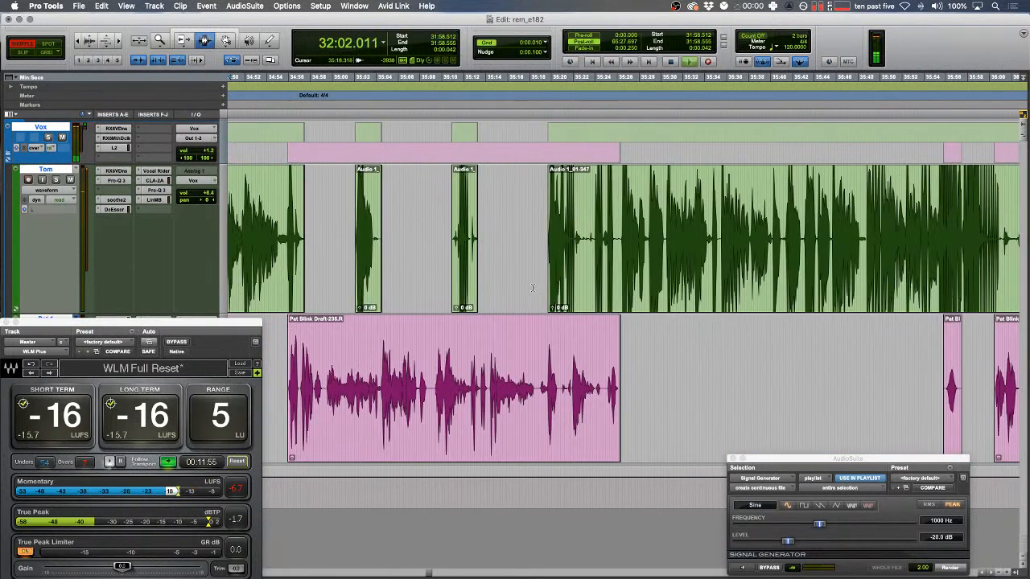
pyautogui.press('r')
pyautogui.press('r')
pyautogui.press('r')
pyautogui.hscroll(20, 533, 288)
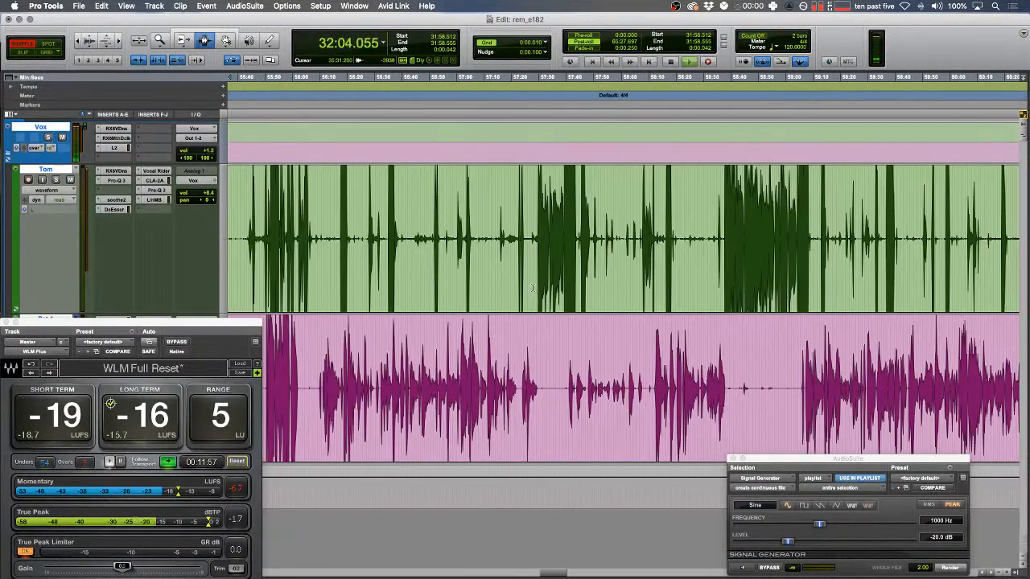
pyautogui.press('r')
pyautogui.press('r')
pyautogui.press('r')
pyautogui.press('r')
pyautogui.hscroll(15, 532, 288)
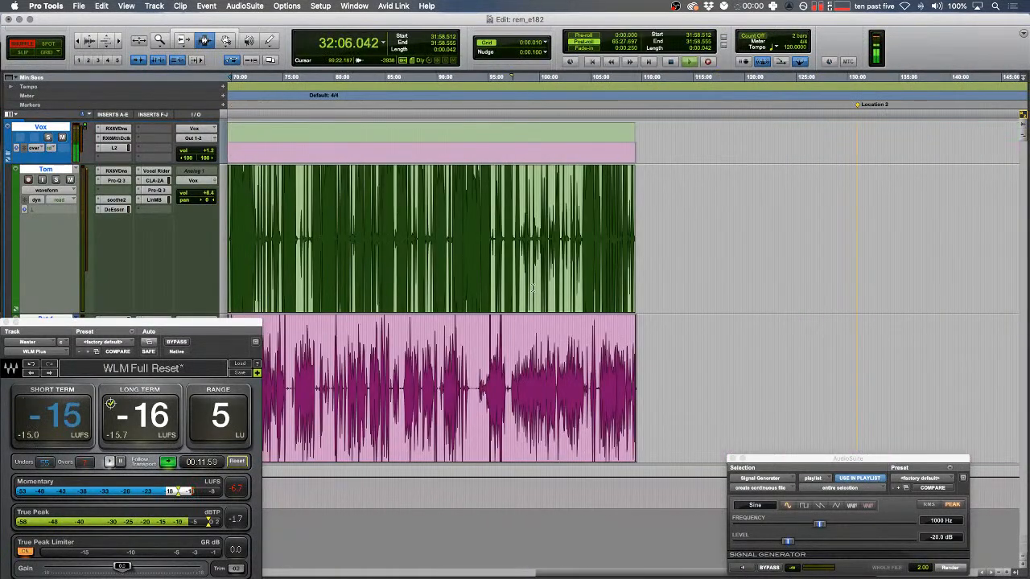
pyautogui.press('Down')
pyautogui.press('t')
pyautogui.press('t')
pyautogui.press('t')
pyautogui.press('t')
pyautogui.press('t')
pyautogui.press('t')
pyautogui.press('t')
pyautogui.press('t')
pyautogui.press('t')
pyautogui.press('t')
pyautogui.press('space')
pyautogui.click(410, 339)
pyautogui.press('space')
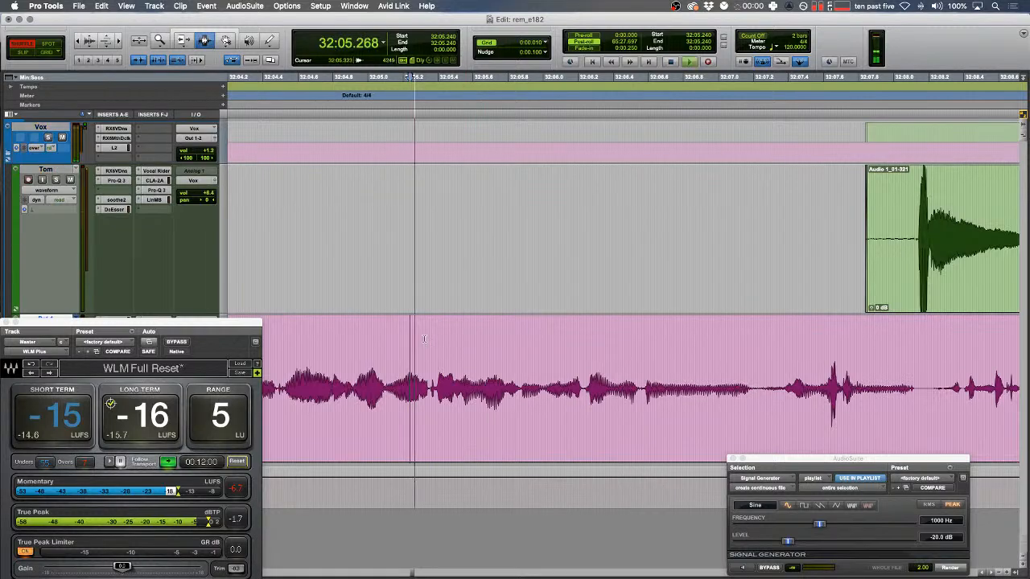
pyautogui.press('t')
pyautogui.press('space')
# - Render a Signal Generator tone over the pink blip near 32:05.7
pyautogui.click(765, 400)
pyautogui.moveTo(776, 394); pyautogui.dragTo(831, 389)
pyautogui.click(949, 568)
pyautogui.press('r')
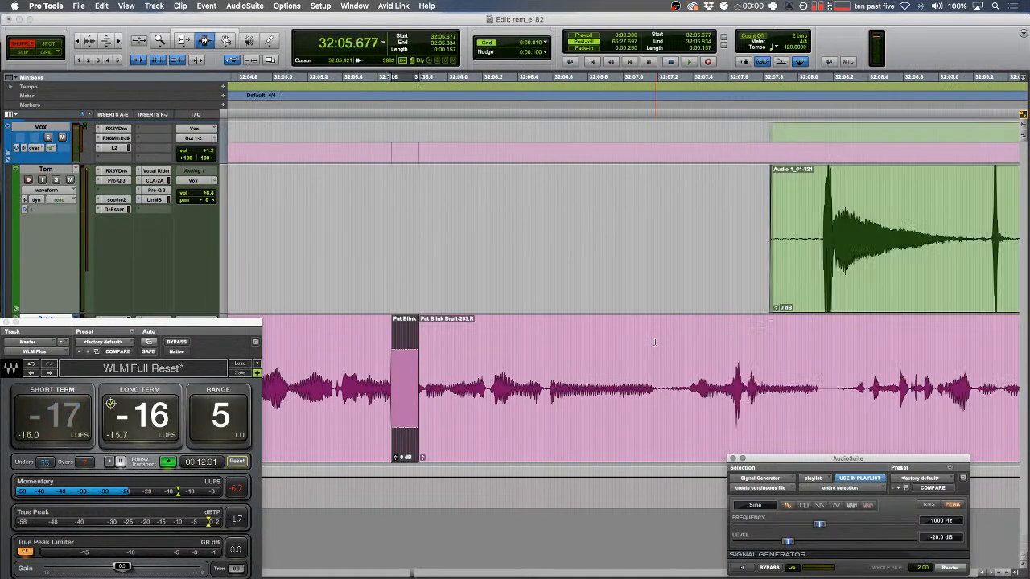
# - Split the pink clip at 32:07.215 and raise the earlier piece's clip gain
pyautogui.click(660, 386)
pyautogui.press('b')
pyautogui.doubleClick(598, 379)
pyautogui.hotkey('ctrl', 'shift', 'Up')
pyautogui.hotkey('ctrl', 'shift', 'Up')
pyautogui.hotkey('ctrl', 'shift', 'Up')
# - Review the edited range in Shuffle mode, then add a fade-in at the green clip's start
pyautogui.moveTo(502, 354); pyautogui.dragTo(374, 303)
pyautogui.press('F1')
pyautogui.press('space')
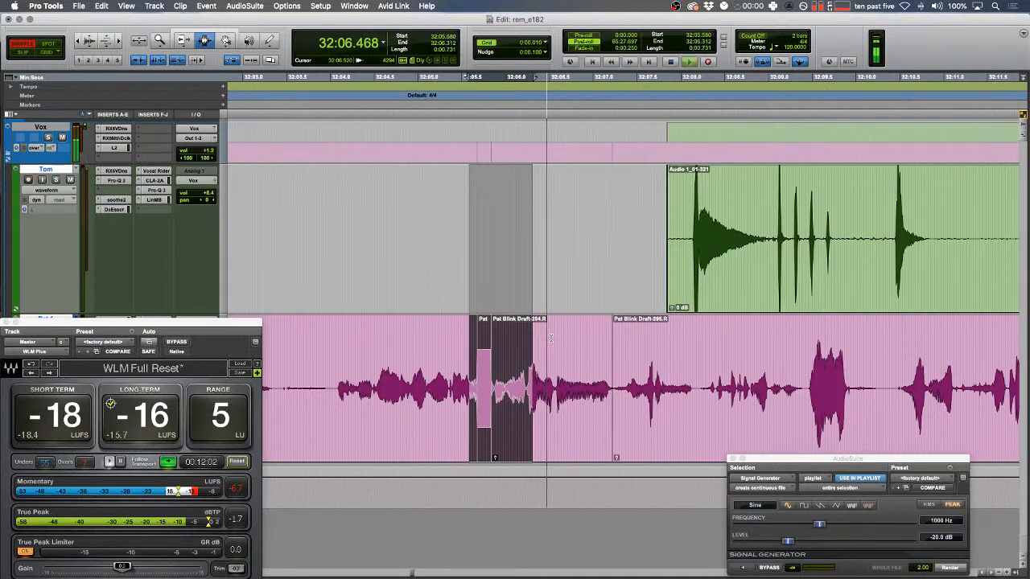
pyautogui.press('F2')
pyautogui.moveTo(547, 250); pyautogui.dragTo(573, 266)
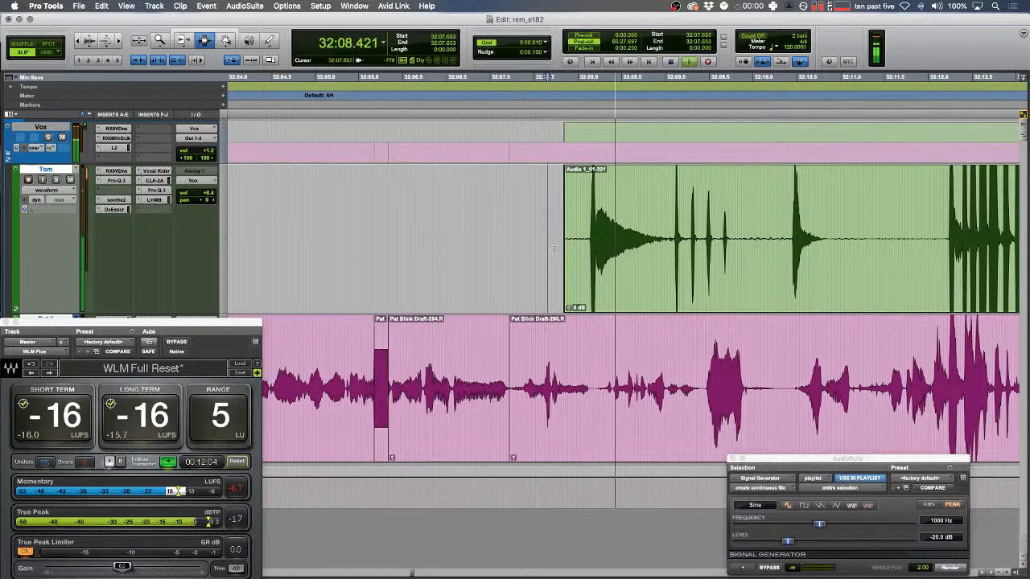
pyautogui.press('f')
# - Render a tone over the second pink blip near 32:08.5
pyautogui.click(613, 435)
pyautogui.press('t')
pyautogui.press('t')
pyautogui.press('t')
pyautogui.press('space')
pyautogui.press('F1')
pyautogui.press('space')
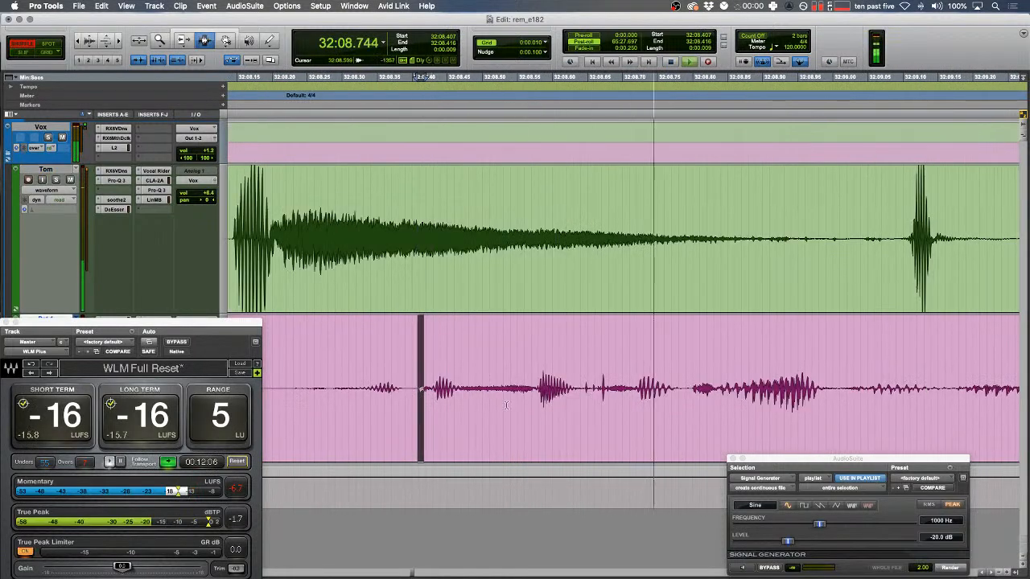
pyautogui.moveTo(492, 390); pyautogui.dragTo(572, 393)
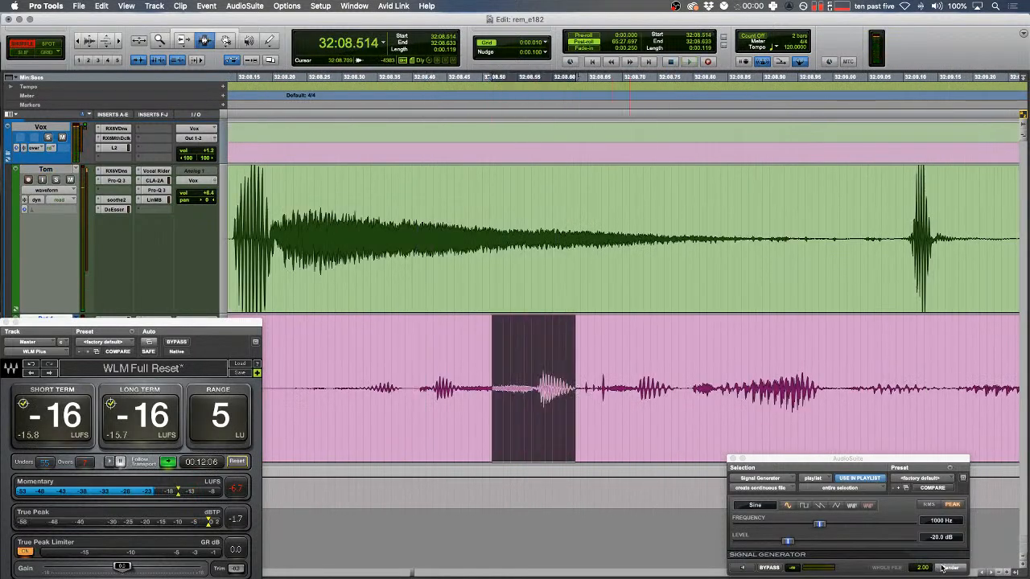
pyautogui.click(943, 567)
# - Split the pink clip at 32:08.797 and raise that piece's clip gain
pyautogui.click(690, 412)
pyautogui.press('r')
pyautogui.press('F2')
pyautogui.press('b')
pyautogui.doubleClick(767, 373)
pyautogui.hotkey('ctrl', 'shift', 'Up')
# - Play back the range around the new tone to review it
pyautogui.moveTo(656, 370); pyautogui.dragTo(452, 363)
pyautogui.press('t')
pyautogui.press('F1')
pyautogui.press('space')
pyautogui.press('F2')
pyautogui.press('r')
pyautogui.press('r')
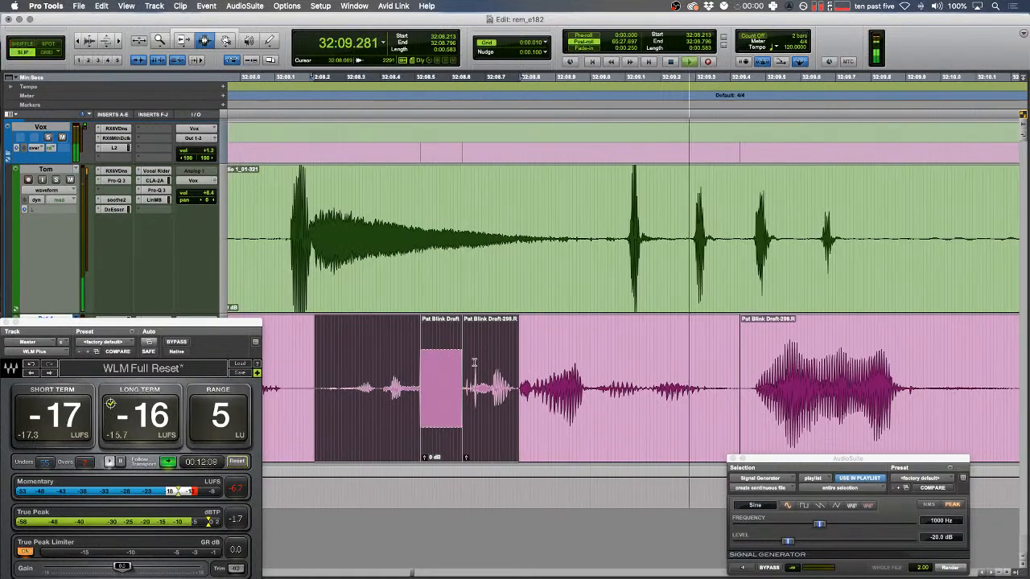
# - Cut a stretch and the tail from the green clip, fading both gap edges
pyautogui.moveTo(602, 246); pyautogui.dragTo(928, 223)
pyautogui.press('Delete')
pyautogui.press('f')
pyautogui.moveTo(858, 218); pyautogui.dragTo(584, 210)
pyautogui.press('f')
pyautogui.press('r')
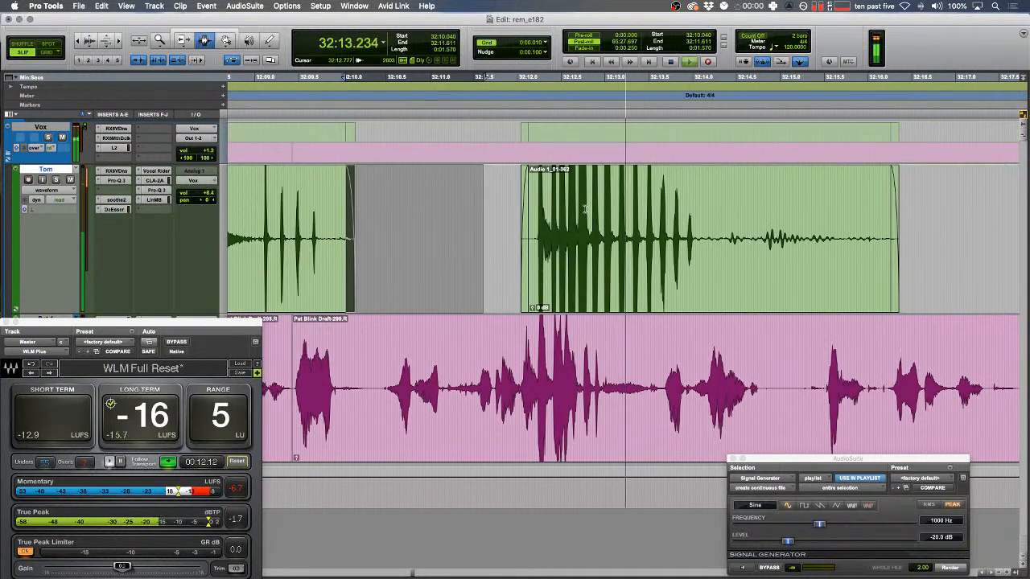
pyautogui.moveTo(723, 262); pyautogui.dragTo(908, 243)
pyautogui.press('Delete')
pyautogui.moveTo(813, 240); pyautogui.dragTo(688, 234)
# - Fade out the green clip's new end and lower its clip gain to -2.0 dB
pyautogui.press('f')
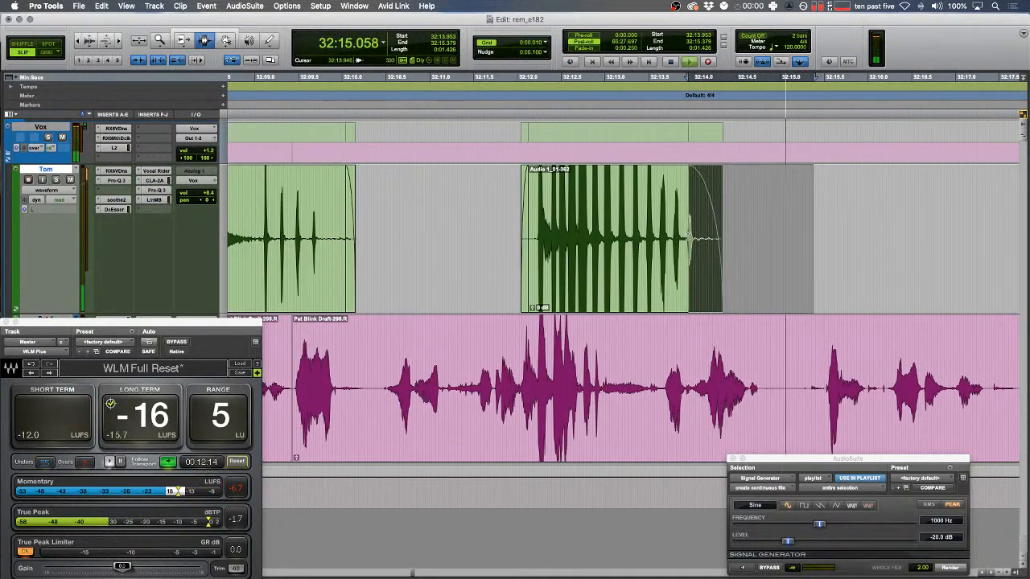
pyautogui.doubleClick(689, 234)
pyautogui.hotkey('ctrl', 'shift', 'Down')
pyautogui.hotkey('ctrl', 'shift', 'Down')
pyautogui.hotkey('ctrl', 'shift', 'Down')
pyautogui.hotkey('ctrl', 'shift', 'Down')
pyautogui.hscroll(5, 689, 234)
pyautogui.click(607, 347)
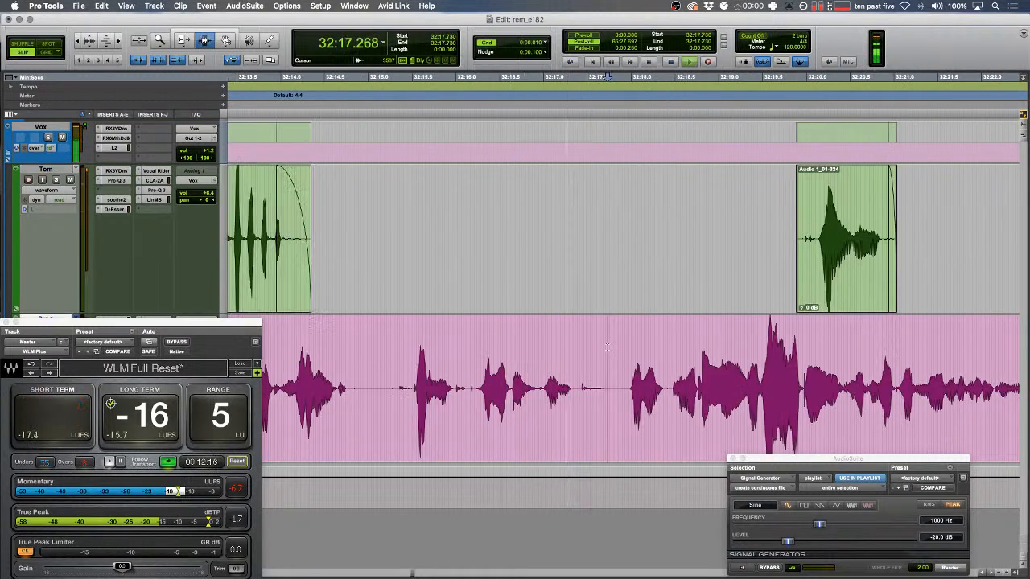
# - Shuffle-delete the long pause between the speakers near 32:14, then audition from 32:15.000
pyautogui.moveTo(296, 371); pyautogui.dragTo(279, 372)
pyautogui.press('F1')
pyautogui.moveTo(386, 387); pyautogui.dragTo(661, 379)
pyautogui.press('BackSpace')
pyautogui.click(368, 331)
pyautogui.press('space')
pyautogui.press('F2')
pyautogui.press('t')
pyautogui.press('space')
# - Delete the silence on the upper green clip and fade out its end
pyautogui.hscroll(3, 659, 378)
pyautogui.moveTo(678, 222); pyautogui.dragTo(760, 229)
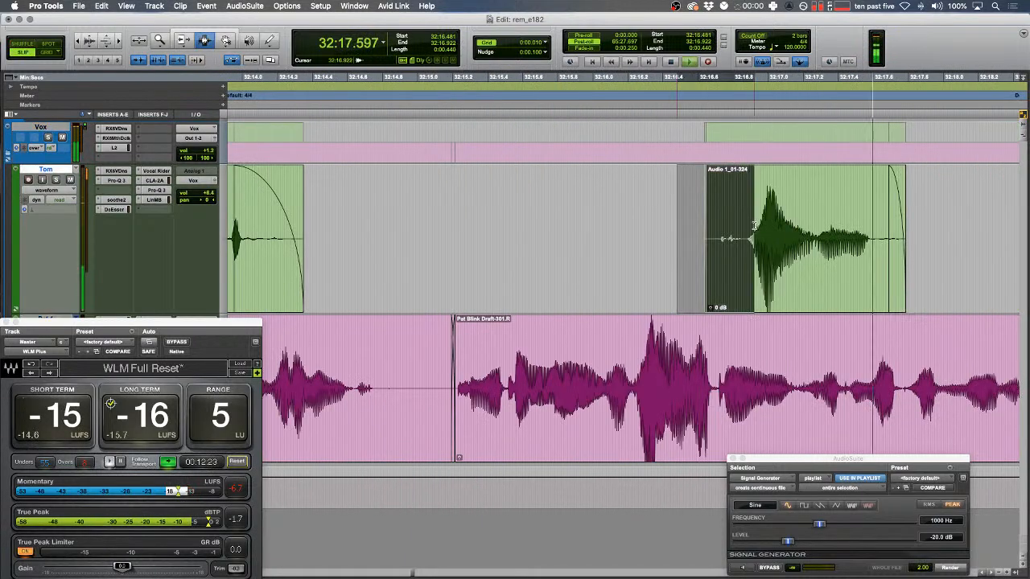
pyautogui.press('r')
pyautogui.hscroll(4, 587, 254)
pyautogui.moveTo(600, 233); pyautogui.dragTo(797, 234)
pyautogui.press('BackSpace')
pyautogui.moveTo(469, 229); pyautogui.dragTo(900, 238)
pyautogui.press('f')
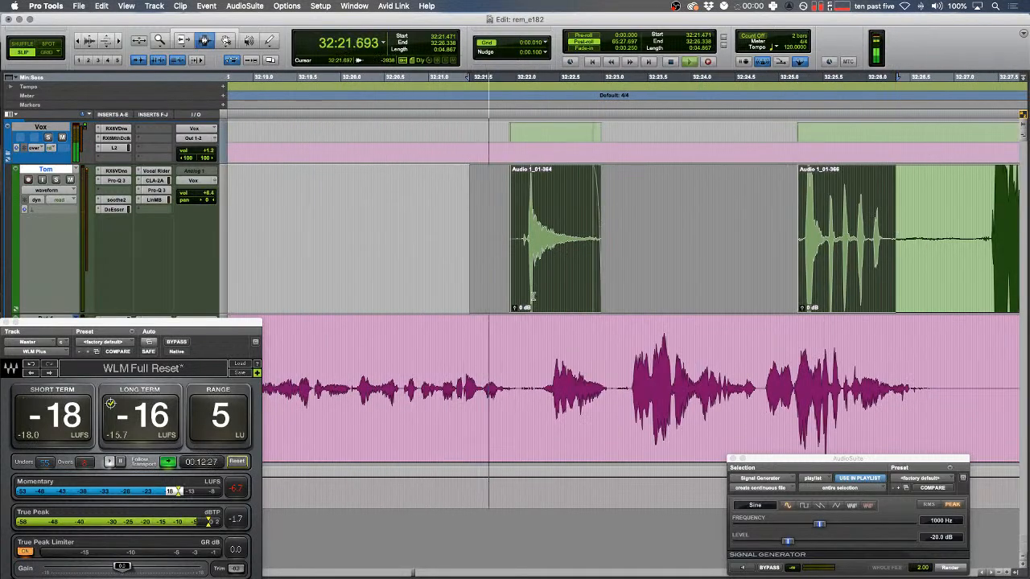
# - Extend the green clip's end with the Trim tool, undoing a mistaken trim, then fade it out
pyautogui.moveTo(619, 238); pyautogui.dragTo(626, 238)
pyautogui.press('F6')
pyautogui.moveTo(555, 229); pyautogui.dragTo(645, 242)
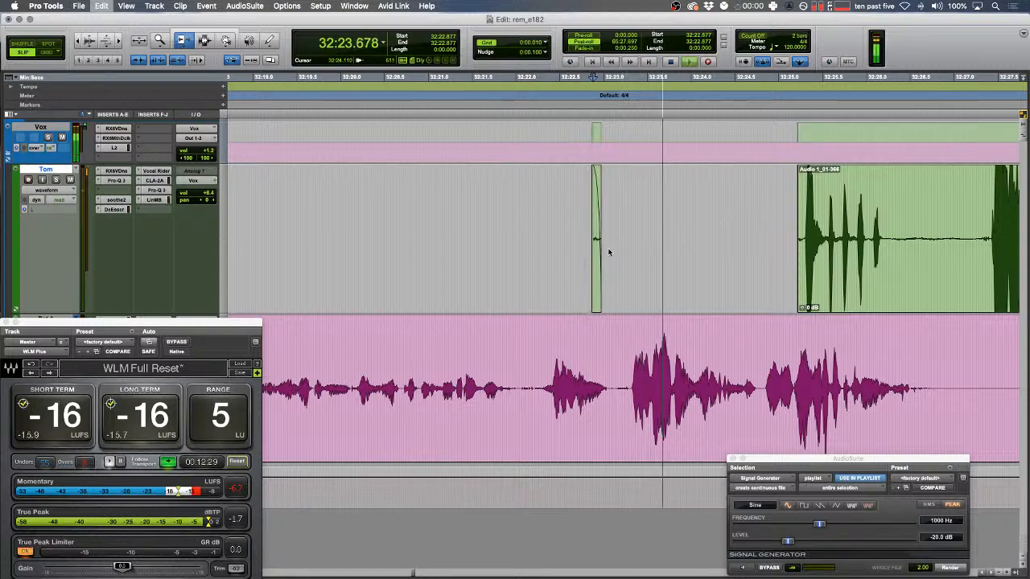
pyautogui.press('super+z')
pyautogui.moveTo(585, 229); pyautogui.dragTo(709, 227)
pyautogui.press('F7')
pyautogui.moveTo(750, 234); pyautogui.dragTo(633, 241)
pyautogui.press('f')
# - Delete the silent stretch of the pink clip, with a fade-out before and fade-in after the gap
pyautogui.hscroll(4, 653, 254)
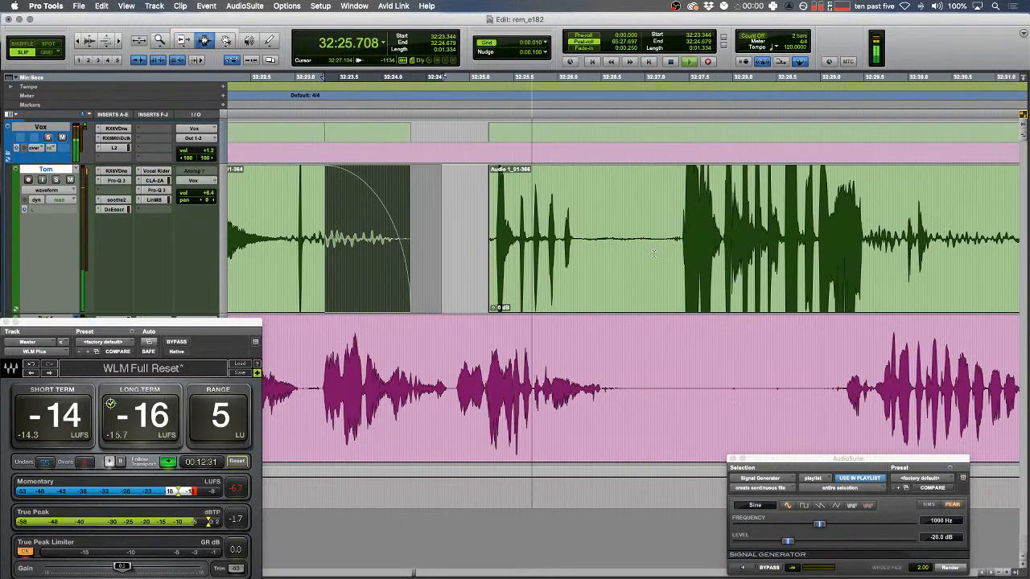
pyautogui.moveTo(637, 392); pyautogui.dragTo(840, 382)
pyautogui.press('Delete')
pyautogui.press('f')
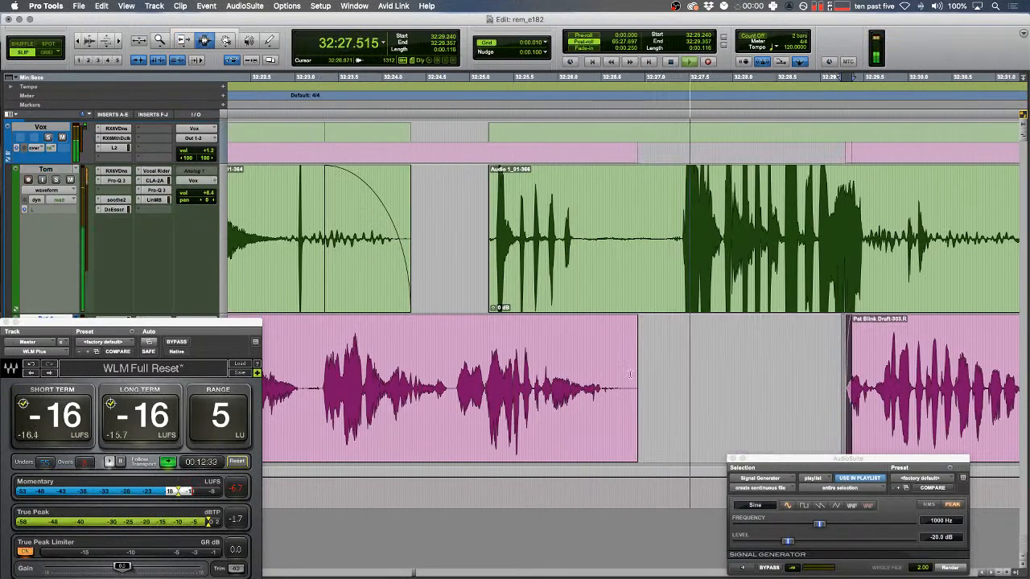
pyautogui.moveTo(690, 374); pyautogui.dragTo(623, 372)
pyautogui.press('f')
# - Delete the next pause on the upper green track and fade the following clip's start
pyautogui.hscroll(4, 636, 371)
pyautogui.hscroll(4, 636, 371)
pyautogui.moveTo(785, 241); pyautogui.dragTo(554, 246)
pyautogui.press('Delete')
pyautogui.press('Delete')
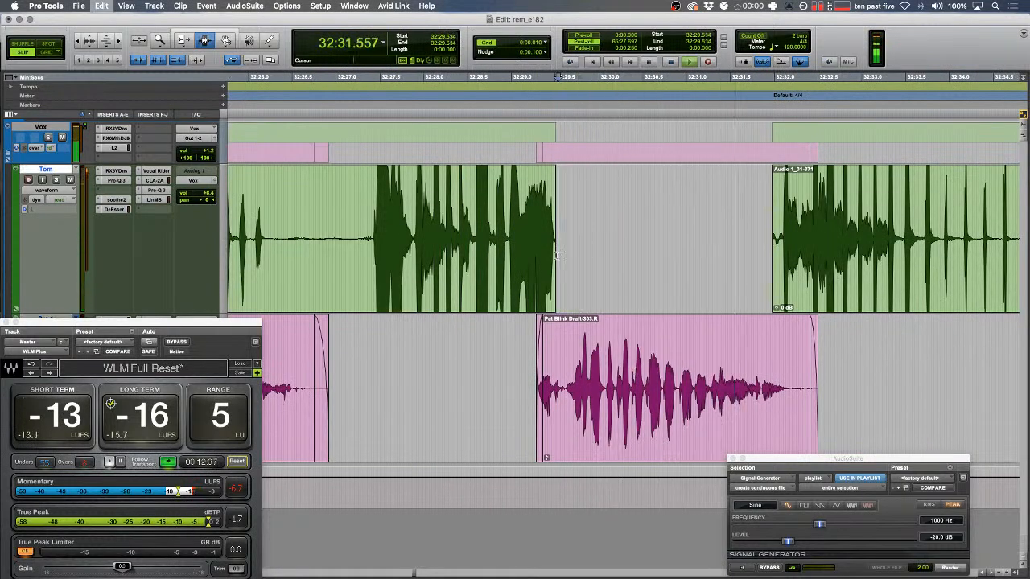
pyautogui.moveTo(772, 226); pyautogui.dragTo(786, 225)
pyautogui.press('f')
# - Move ahead in the session and select the pause around 32:47–32:48
pyautogui.hscroll(4, 785, 226)
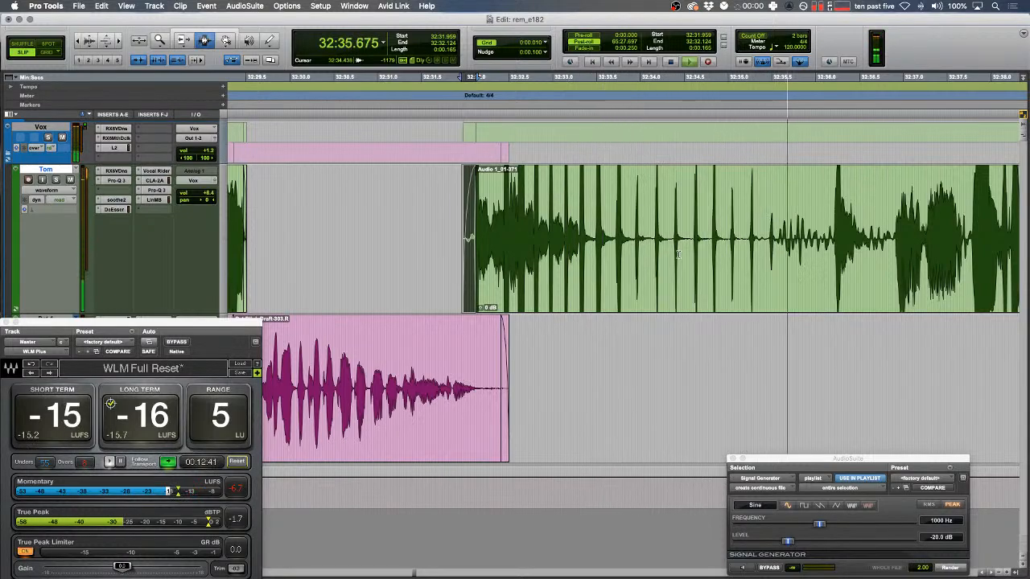
pyautogui.hscroll(2, 673, 260)
pyautogui.hscroll(3, 667, 256)
pyautogui.hscroll(1, 663, 252)
pyautogui.press('r')
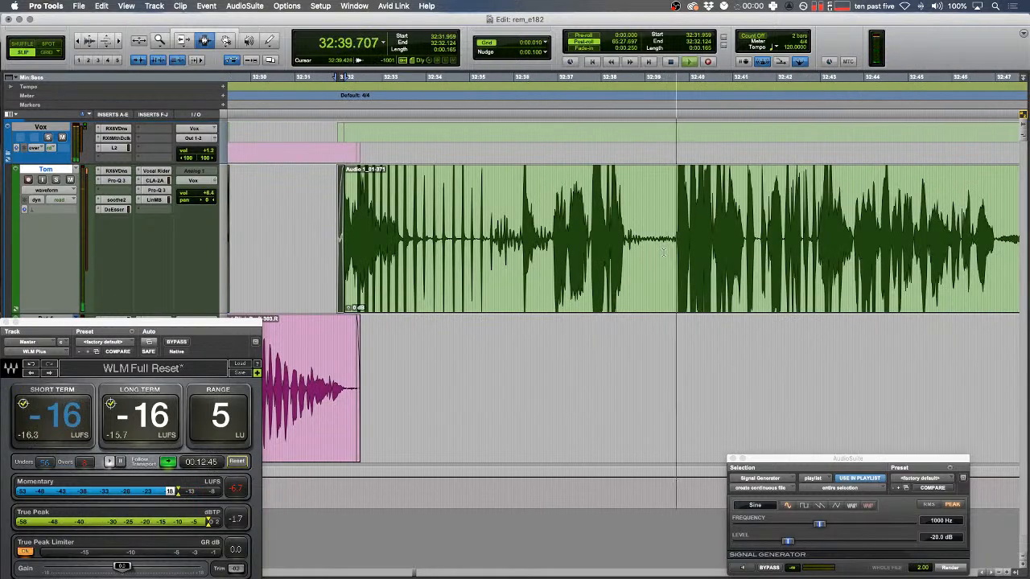
pyautogui.moveTo(657, 212); pyautogui.dragTo(661, 211)
pyautogui.hscroll(4, 663, 211)
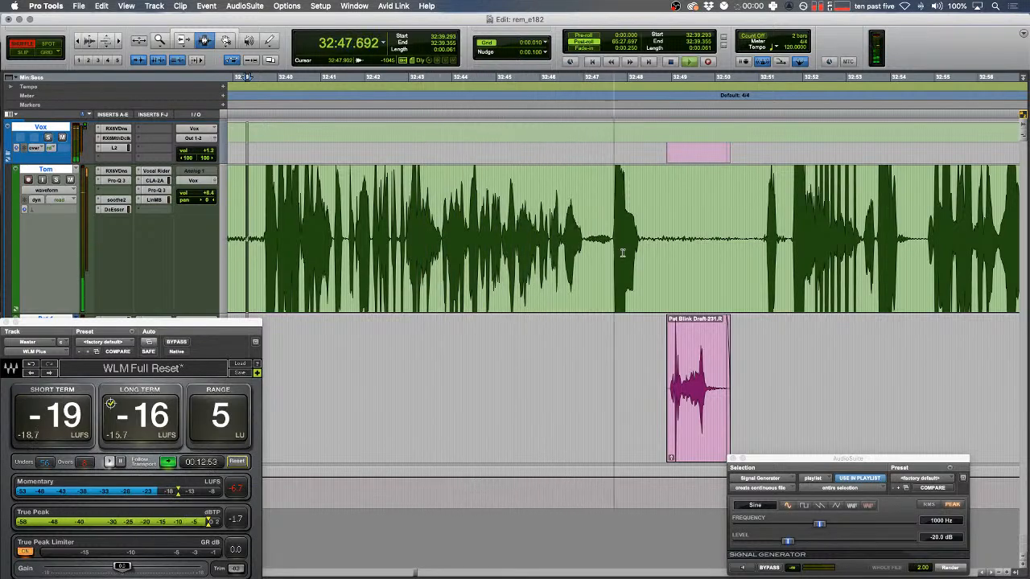
pyautogui.scroll(1, 622, 240)
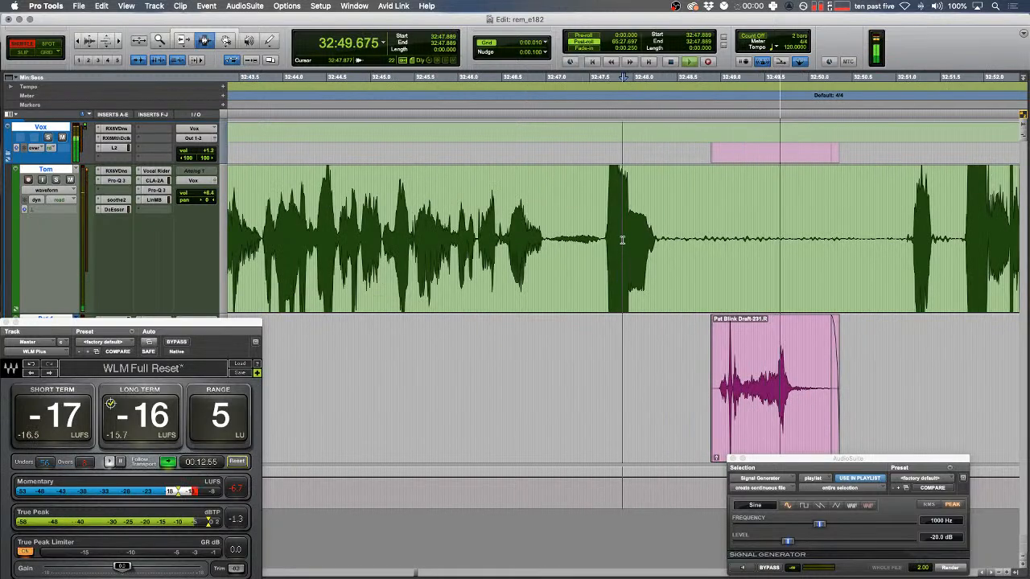
pyautogui.moveTo(547, 240); pyautogui.dragTo(693, 240)
# - Delete the current pause to close up the gap and zoom in on the next section
pyautogui.press('BackSpace')
pyautogui.click(493, 252)
pyautogui.moveTo(532, 244); pyautogui.dragTo(493, 243)
pyautogui.press('F2')
pyautogui.press('space')
pyautogui.scroll(1, 570, 273)
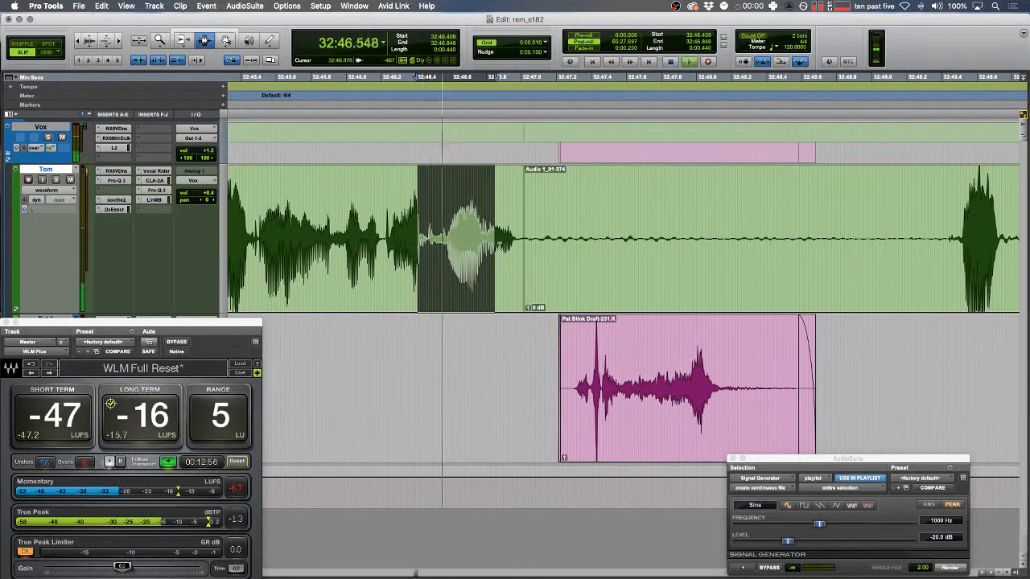
pyautogui.hscroll(2, 561, 354)
# - Replace the blip in the pink clip with a rendered Signal Generator tone and review it
pyautogui.moveTo(553, 393); pyautogui.dragTo(579, 394)
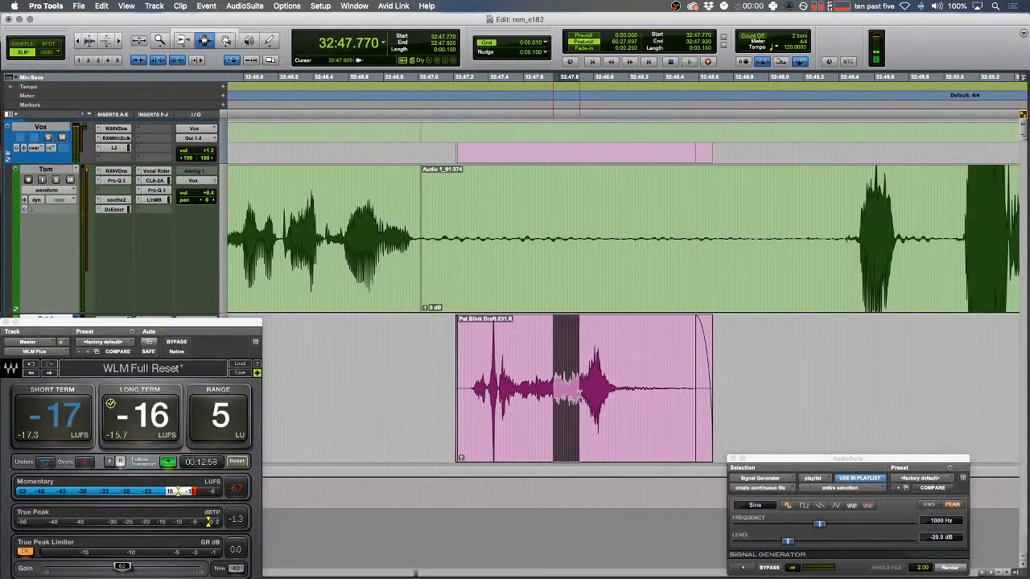
pyautogui.click(951, 568)
pyautogui.click(414, 414)
pyautogui.press('space')
pyautogui.press('t')
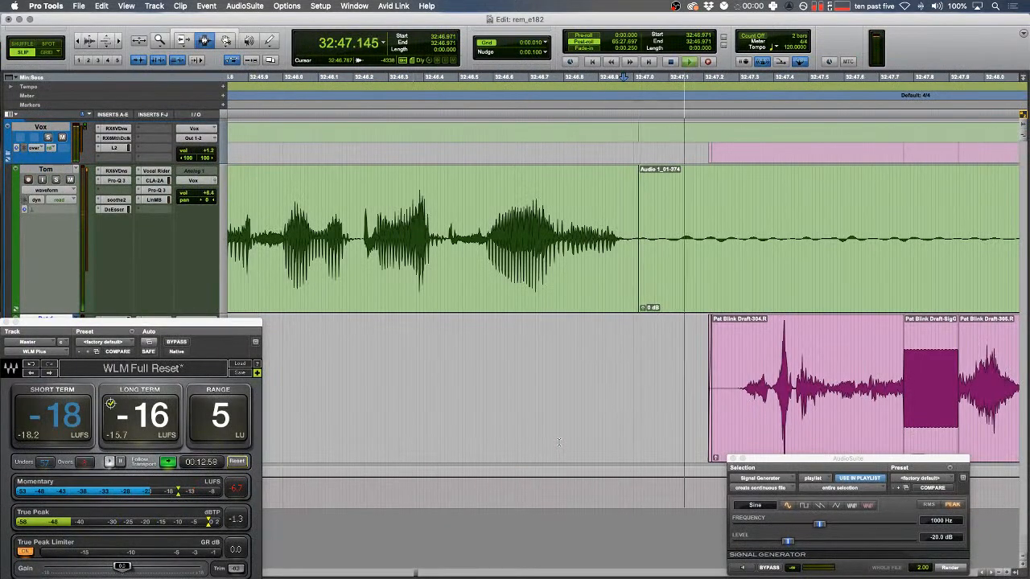
pyautogui.hscroll(2, 608, 450)
pyautogui.hscroll(3, 692, 394)
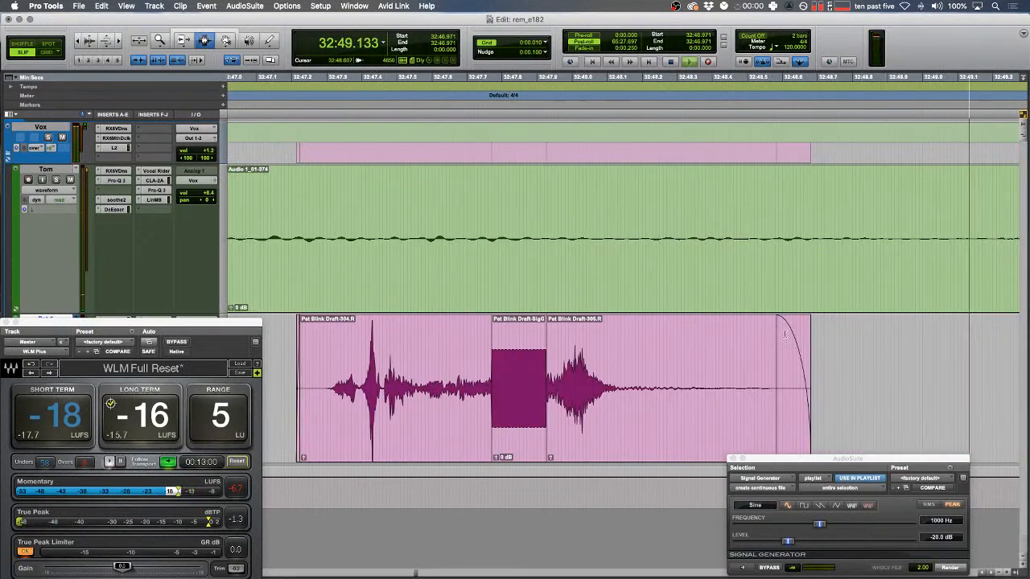
pyautogui.press('r')
pyautogui.press('r')
pyautogui.press('space')
# - Delete the pause after the tone and play back the join between the clips
pyautogui.moveTo(791, 235); pyautogui.dragTo(649, 245)
pyautogui.press('BackSpace')
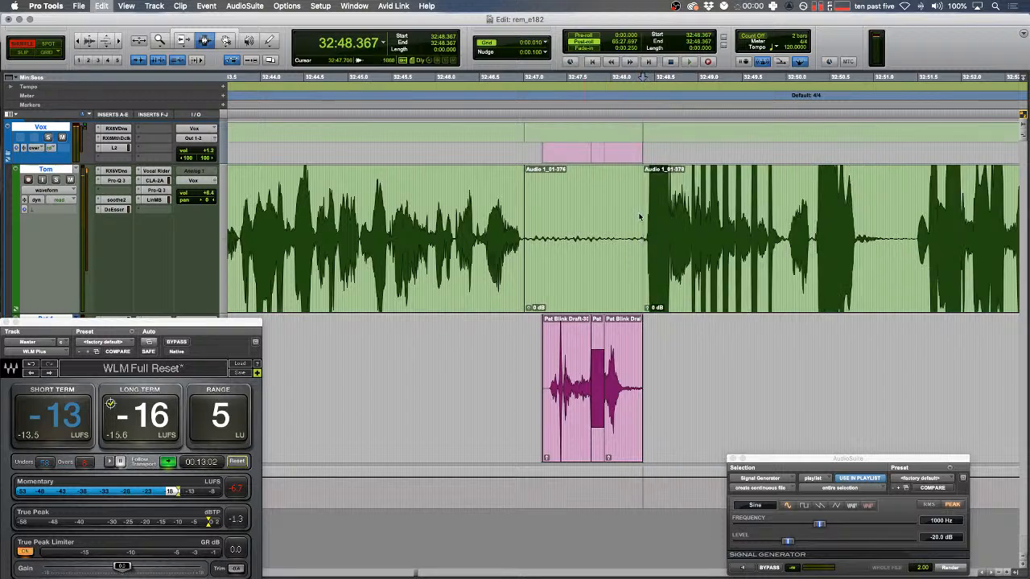
pyautogui.press('F2')
pyautogui.press('t')
pyautogui.moveTo(472, 238); pyautogui.dragTo(451, 232)
pyautogui.press('space')
pyautogui.press('t')
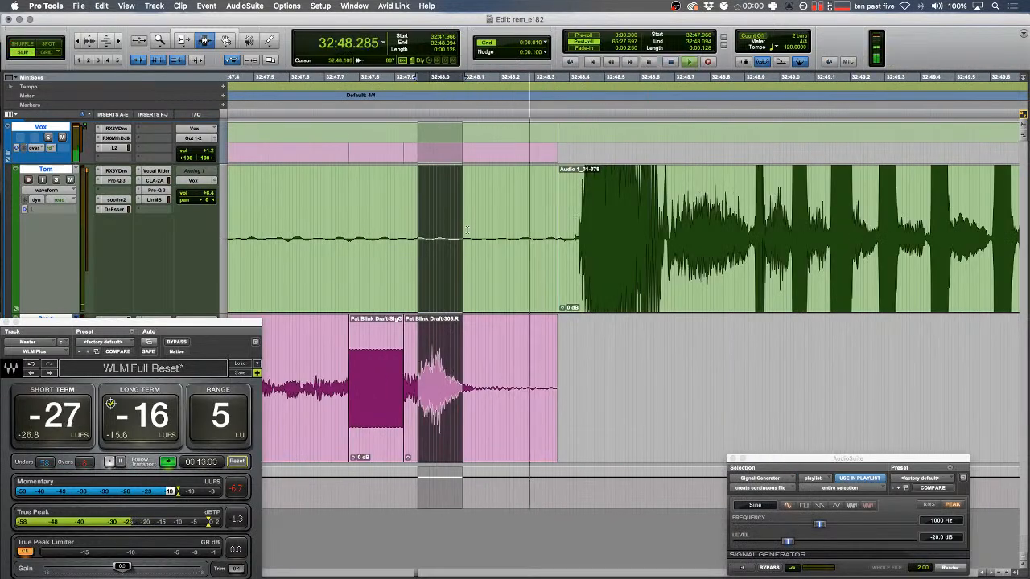
# - Fade out the end of the pink clip and crossfade the join on the green track
pyautogui.moveTo(555, 352); pyautogui.dragTo(575, 378)
pyautogui.press('f')
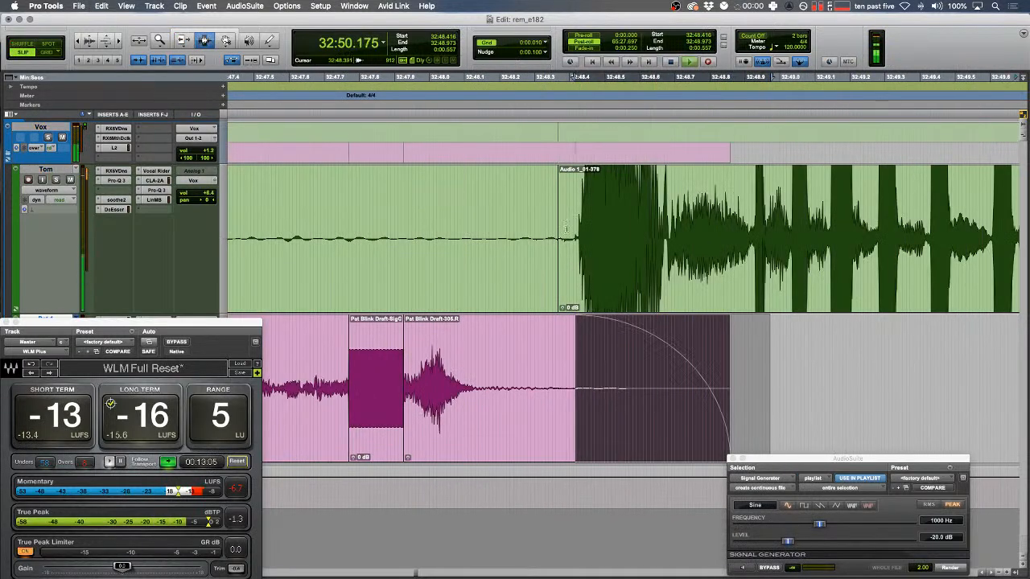
pyautogui.moveTo(544, 241); pyautogui.dragTo(569, 238)
pyautogui.press('f')
pyautogui.press('r')
pyautogui.press('r')
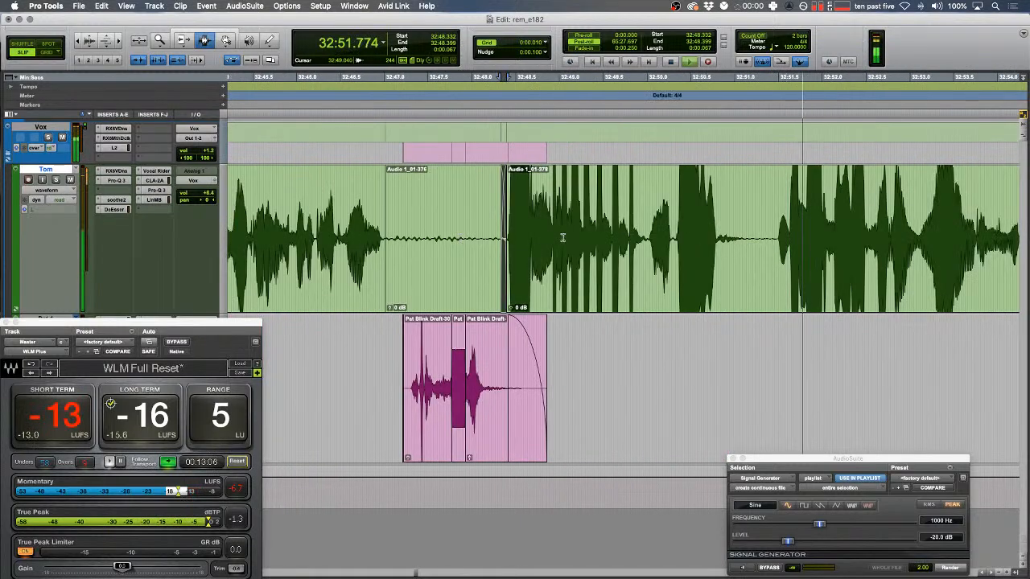
pyautogui.press('r')
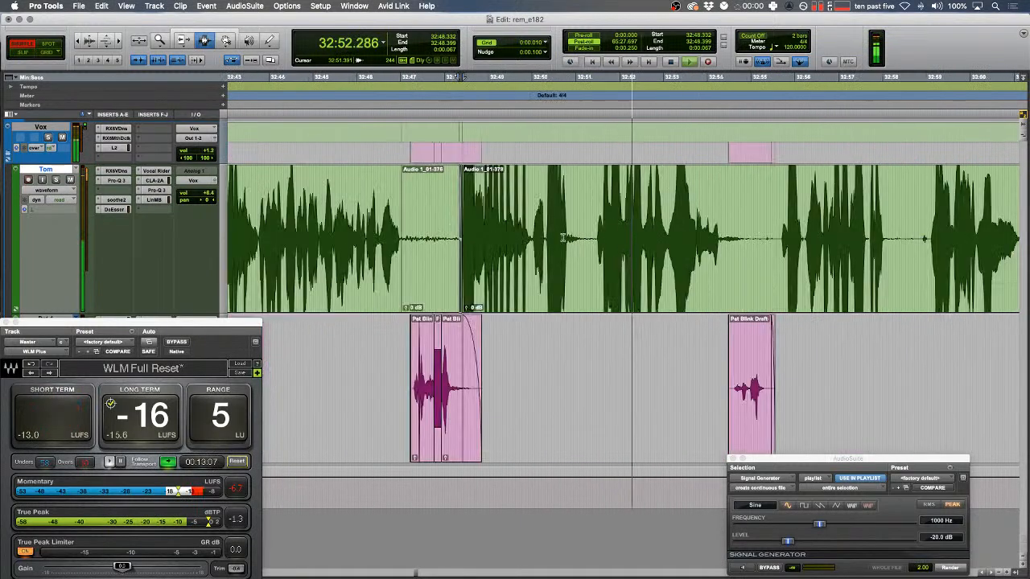
# - Delete the noise blip in Shuffle mode so the following audio closes up
pyautogui.press('F1')
pyautogui.press('F2')
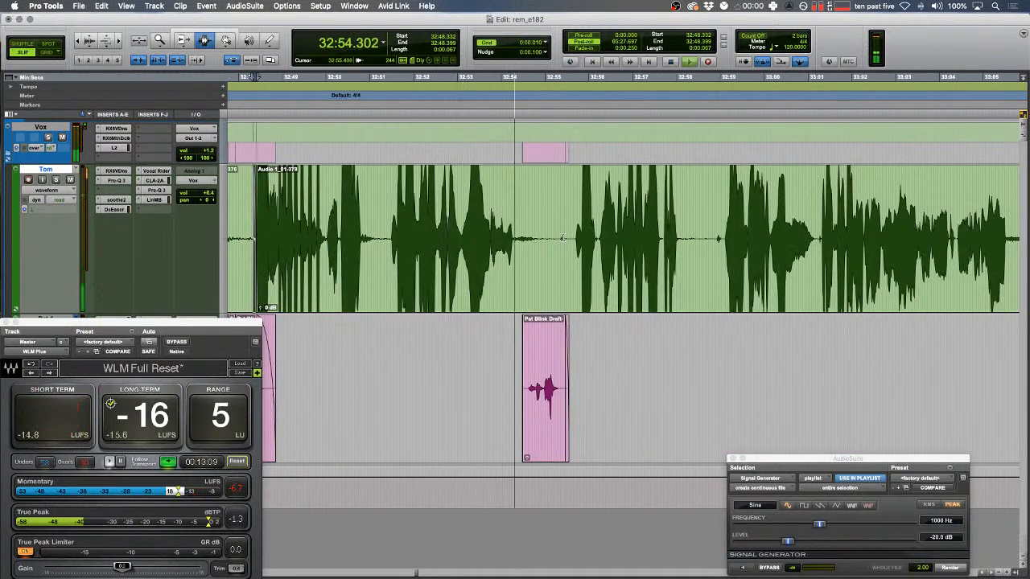
pyautogui.press('t')
pyautogui.press('F1')
pyautogui.moveTo(679, 236)
pyautogui.mouseDown()
pyautogui.moveTo(693, 235)
pyautogui.moveTo(679, 234)
pyautogui.mouseUp()
pyautogui.press('Delete')
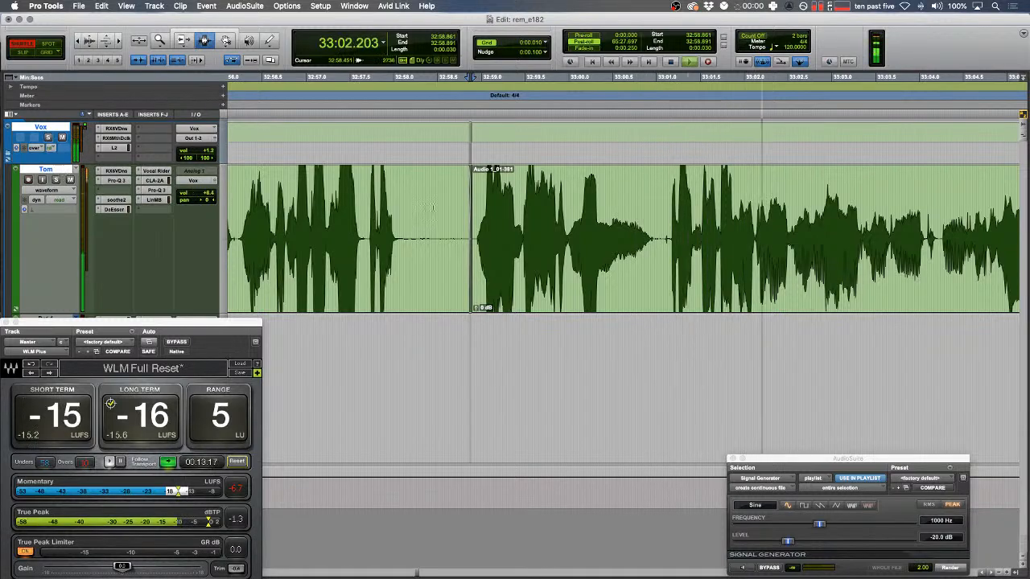
# - At 32:58.461, bypass the green track's effects, then re-enable soothe2 and open its settings
pyautogui.click(433, 208)
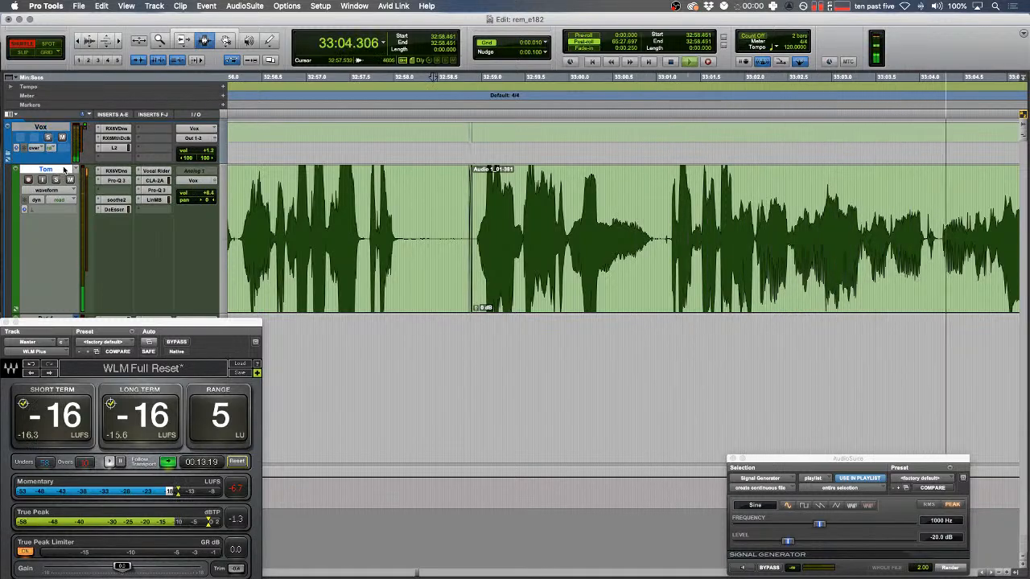
pyautogui.hotkey('shift', 'a')
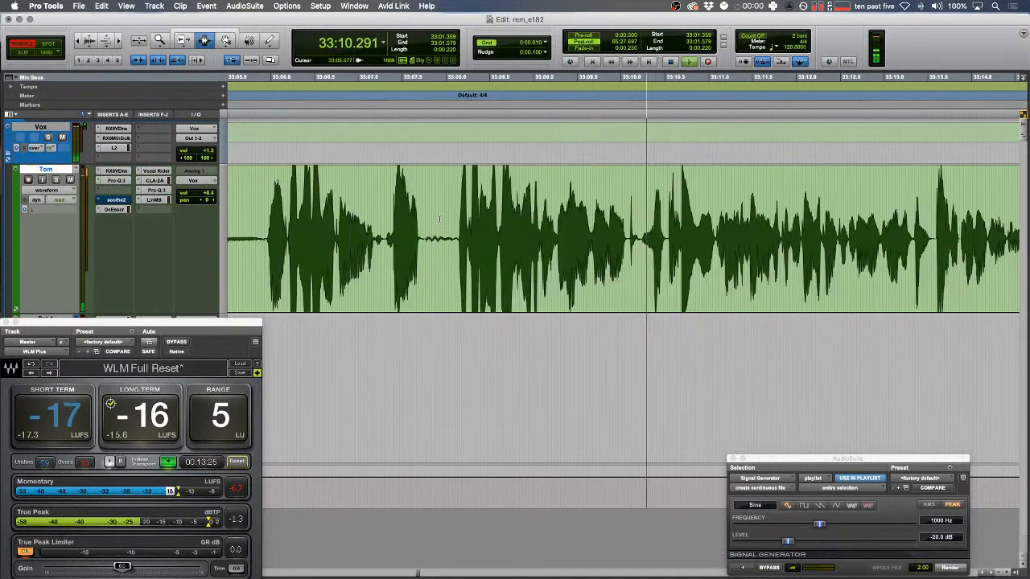
pyautogui.keyDown('super'); pyautogui.click(116, 200); pyautogui.keyUp('super')
pyautogui.click(116, 199)
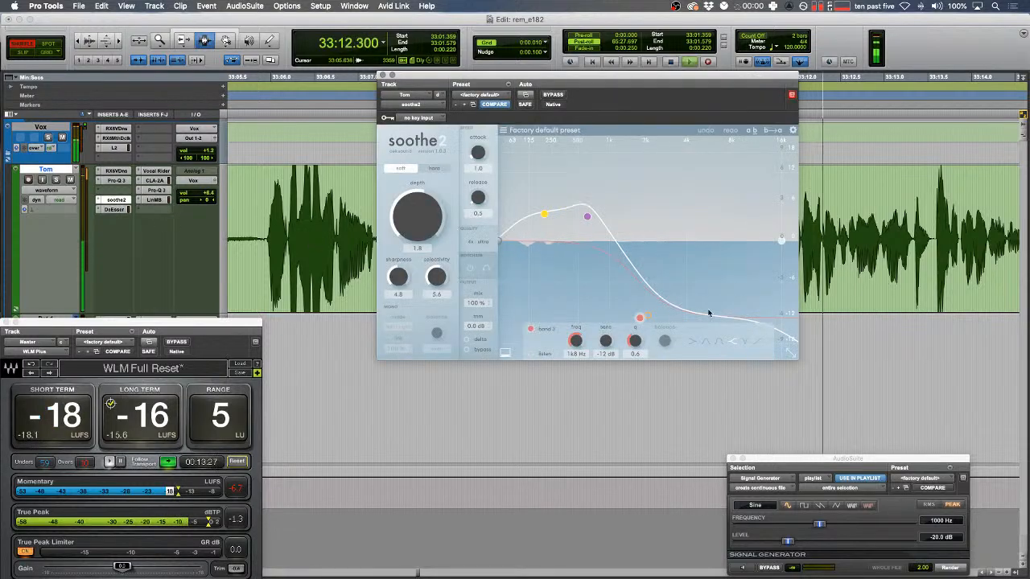
# - Move soothe2's second band to 3.6 kHz at -4.4 dB, A/B it with bypass, and close the window
pyautogui.moveTo(640, 317); pyautogui.dragTo(679, 272)
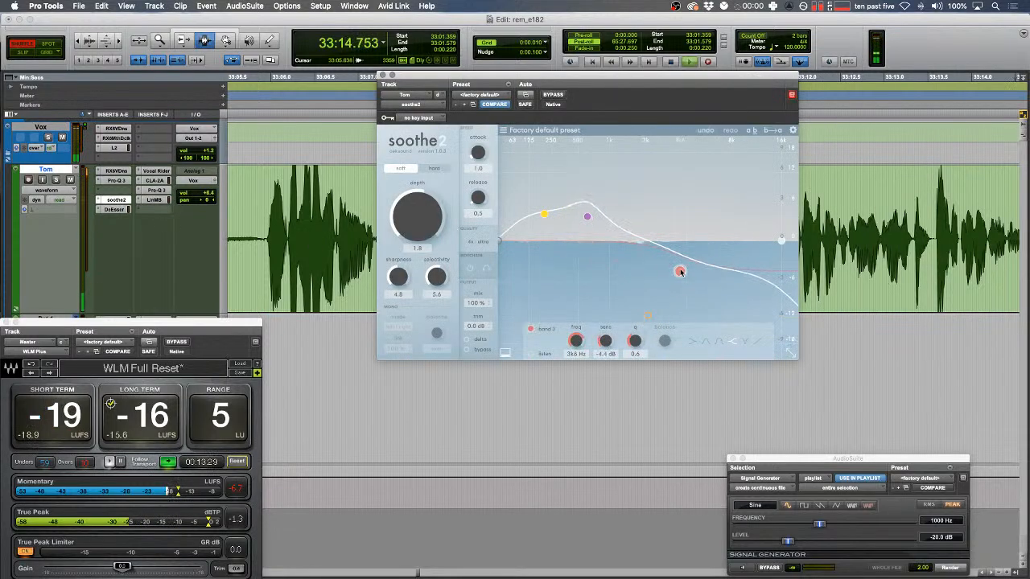
pyautogui.click(472, 350)
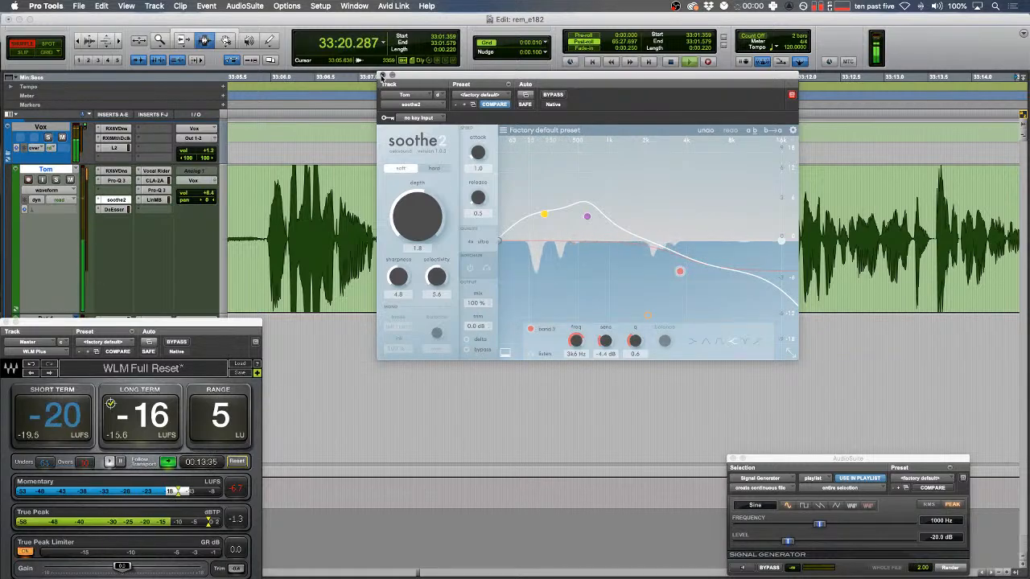
pyautogui.press('super+w')
pyautogui.click(470, 301)
pyautogui.press('Left')
# - Delete the pause after 33:18.8 on the green track and crossfade the join
pyautogui.moveTo(435, 245); pyautogui.dragTo(430, 245)
pyautogui.press('t')
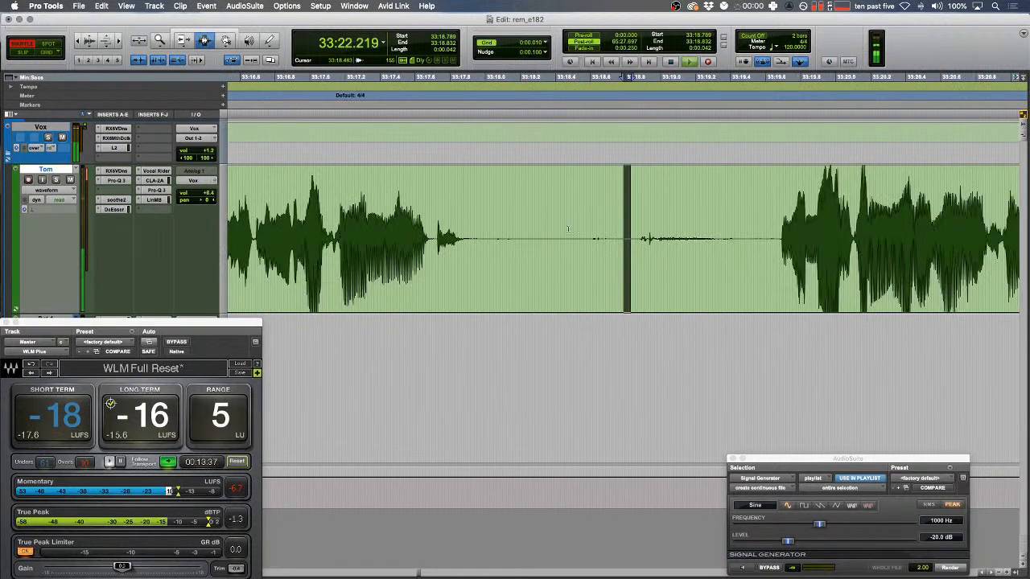
pyautogui.press('space')
pyautogui.click(629, 248)
pyautogui.press('space')
pyautogui.moveTo(629, 248); pyautogui.dragTo(484, 250)
pyautogui.press('BackSpace')
pyautogui.press('f')
pyautogui.click(409, 245)
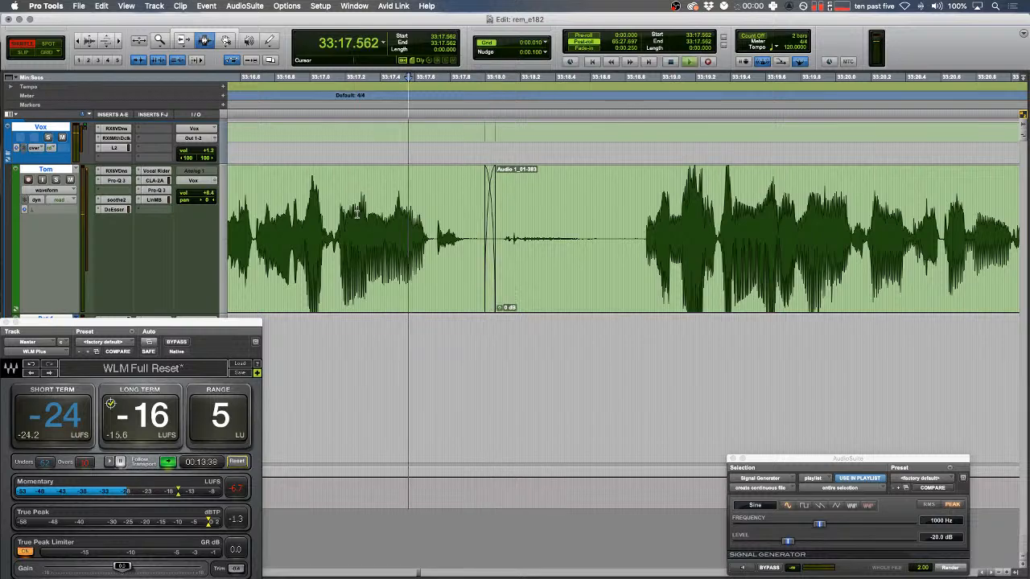
pyautogui.press('space')
pyautogui.press('r')
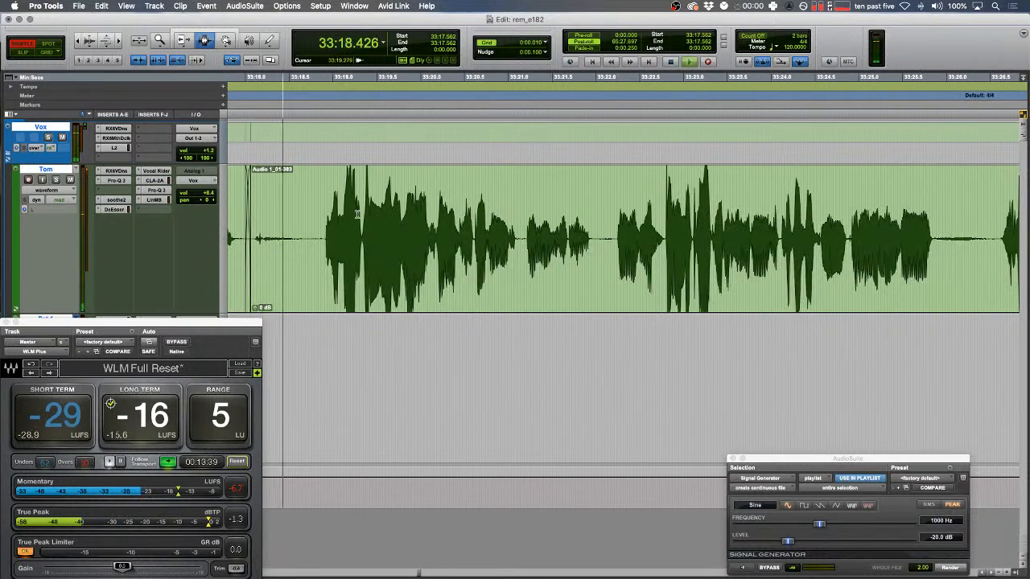
# - Split the clip, select its left piece, and zoom in around 33:23
pyautogui.click(323, 228)
pyautogui.press('b')
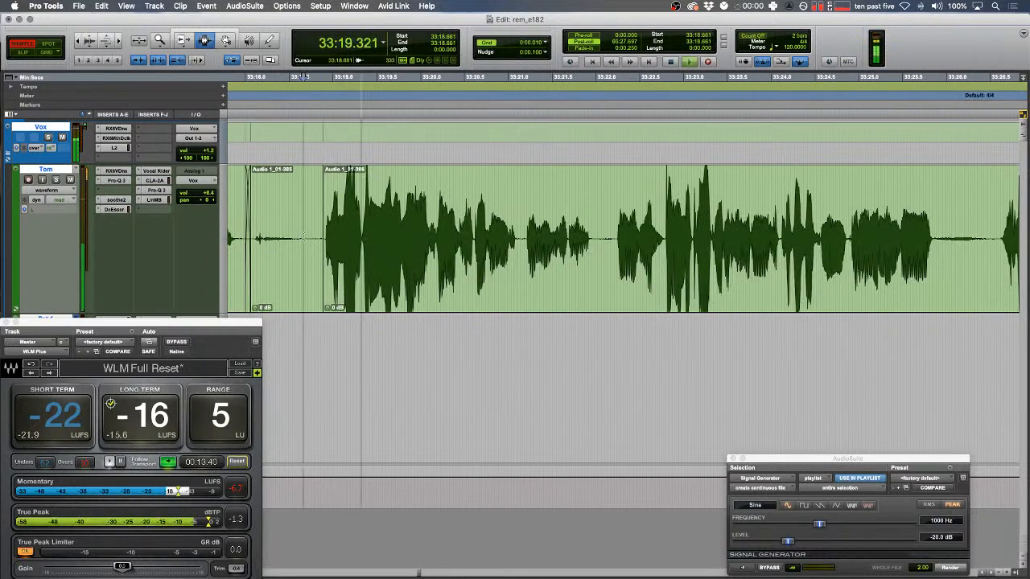
pyautogui.doubleClick(304, 232)
pyautogui.scroll(-8, 305, 233)
pyautogui.press('r')
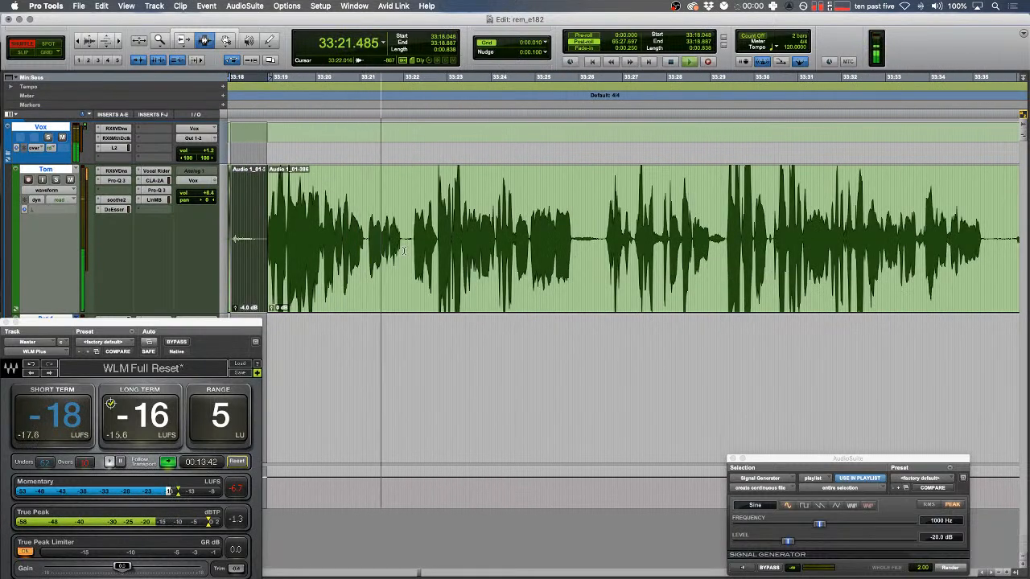
pyautogui.click(454, 254)
pyautogui.press('t')
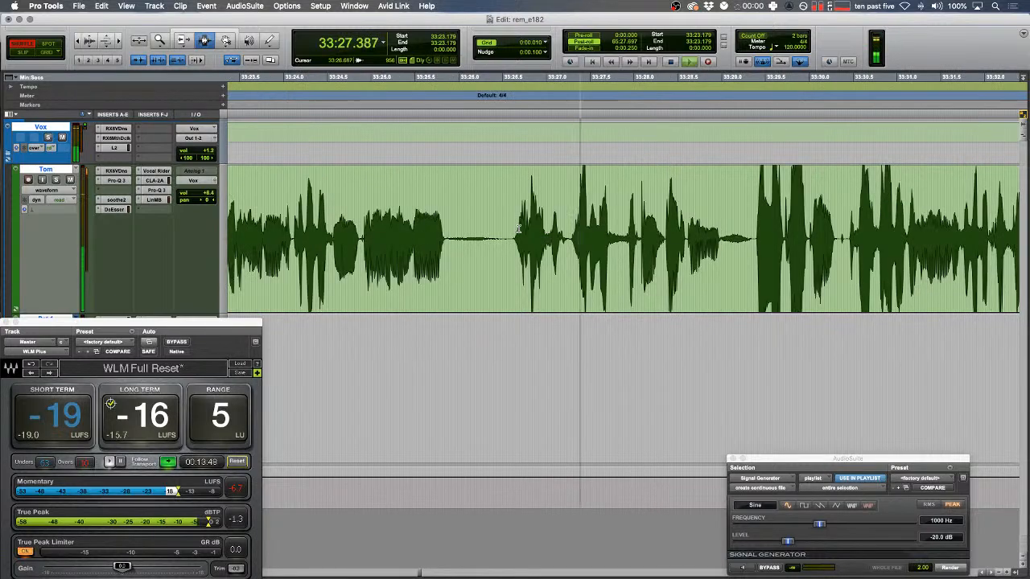
# - Replace the short word near 33:28 with a generated tone, split at its end, and review
pyautogui.moveTo(620, 233); pyautogui.dragTo(643, 233)
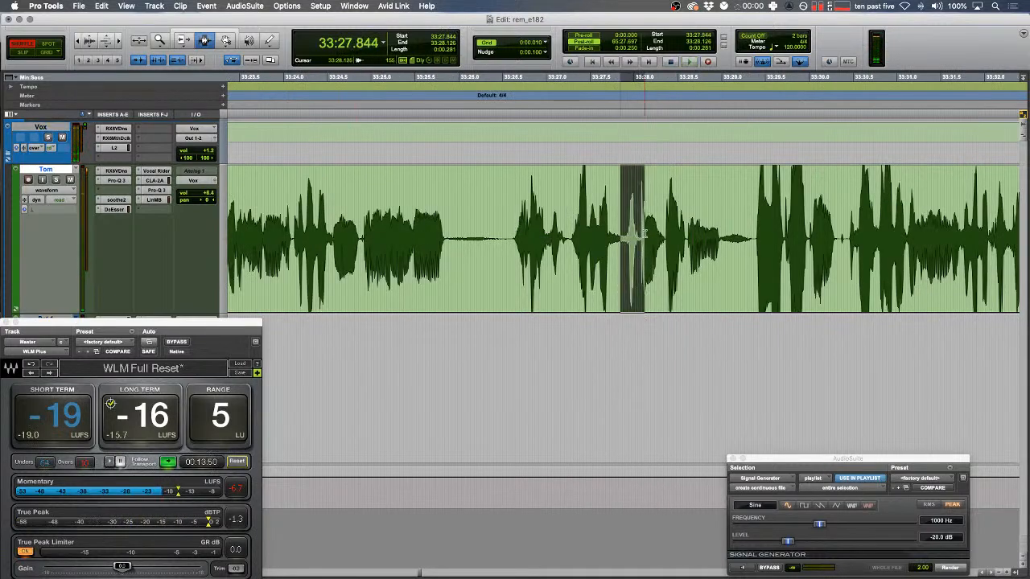
pyautogui.click(950, 568)
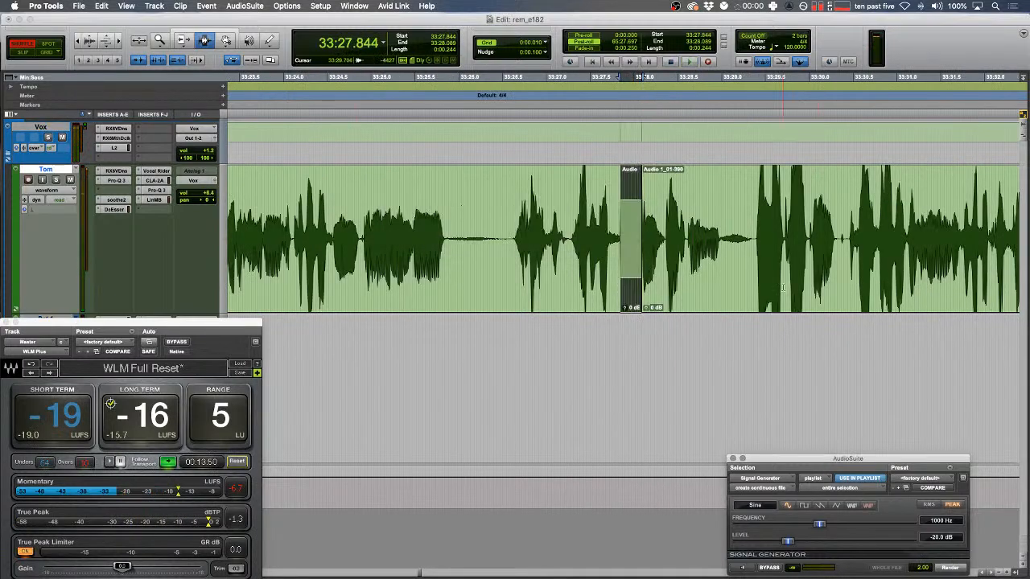
pyautogui.click(721, 239)
pyautogui.press('b')
pyautogui.click(689, 232)
pyautogui.moveTo(519, 217); pyautogui.dragTo(498, 215)
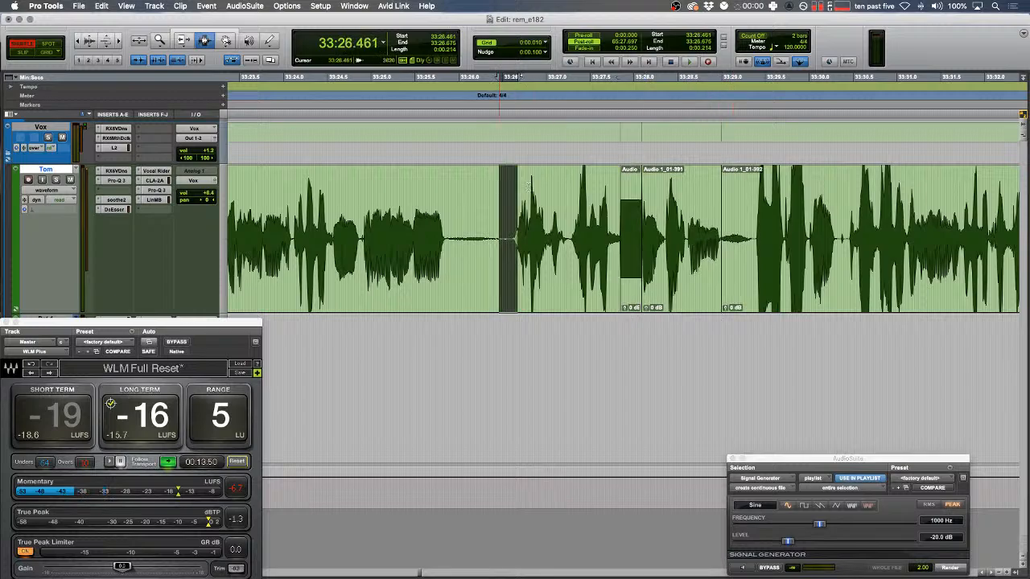
pyautogui.press('t')
pyautogui.press('space')
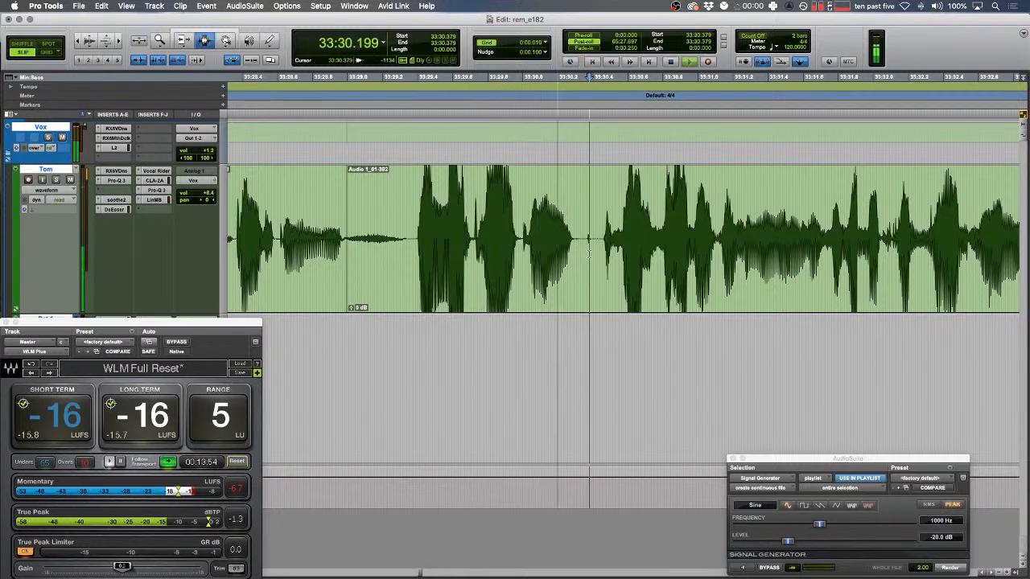
# - Switch to Shuffle mode and fast-play the dialogue from 33:30.4
pyautogui.press('F1')
pyautogui.click(595, 240)
pyautogui.press('F9')
pyautogui.press('space')
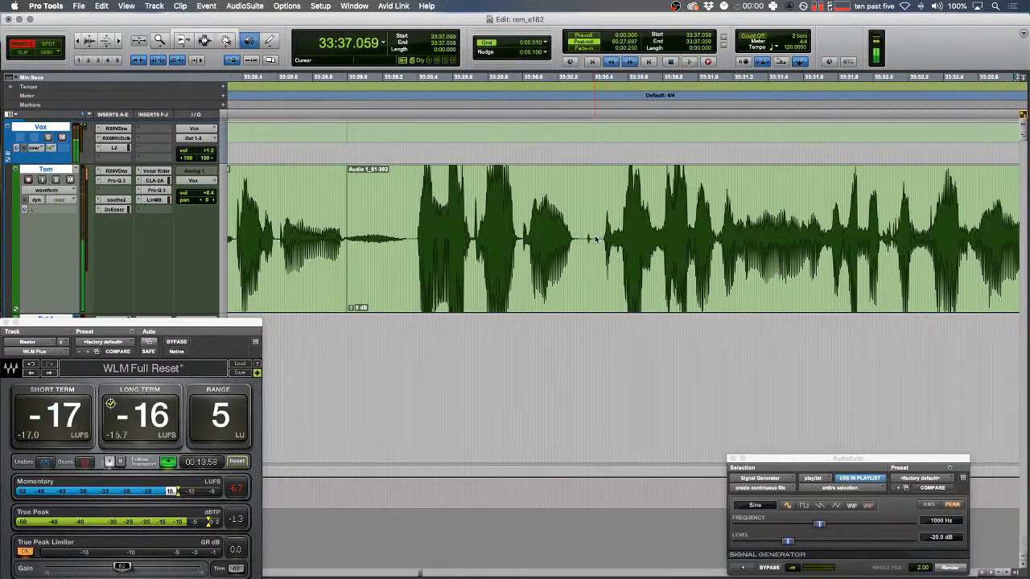
pyautogui.press('space')
# - Replay the audio between 33:31.671 and 33:34.264, then resume fast review from 33:33.486
pyautogui.click(521, 214)
pyautogui.press('space')
pyautogui.moveTo(400, 171); pyautogui.dragTo(313, 191)
pyautogui.hscroll(-5, 368, 179)
pyautogui.press('space')
pyautogui.press('space')
pyautogui.press('space')
pyautogui.click(273, 193)
pyautogui.press('space')
pyautogui.press('space')
pyautogui.click(590, 245)
pyautogui.hotkey('ctrl', '6')
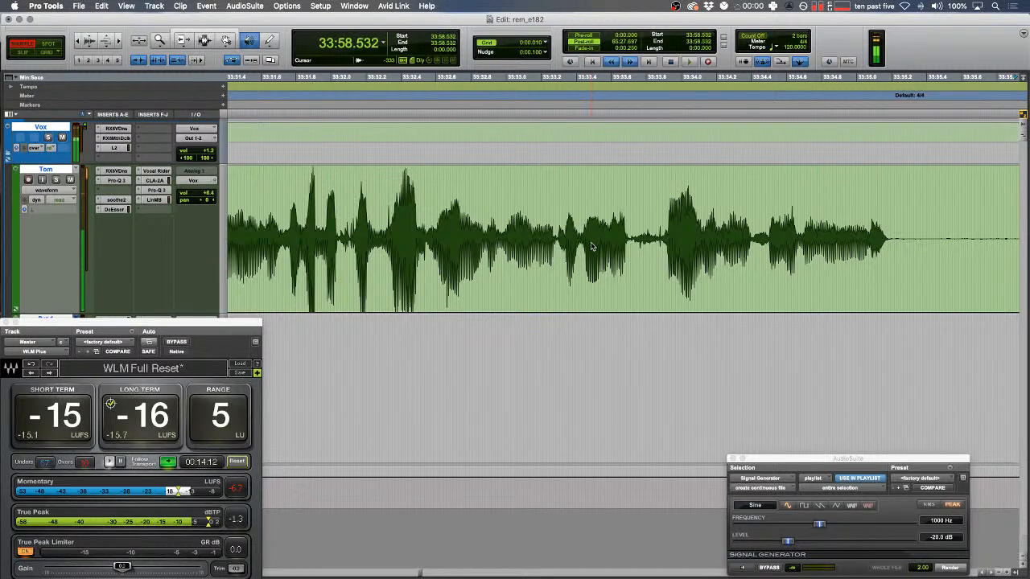
# - Play the range 34:00.480–34:01.738, then zoom in and listen near 34:09.15
pyautogui.press('space')
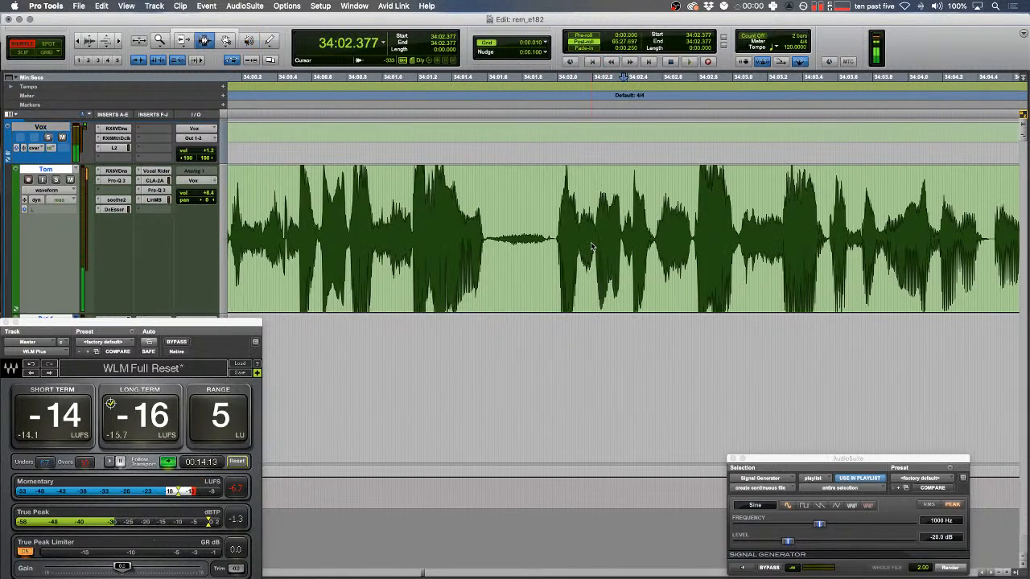
pyautogui.moveTo(510, 249); pyautogui.dragTo(291, 257)
pyautogui.press('space')
pyautogui.press('space')
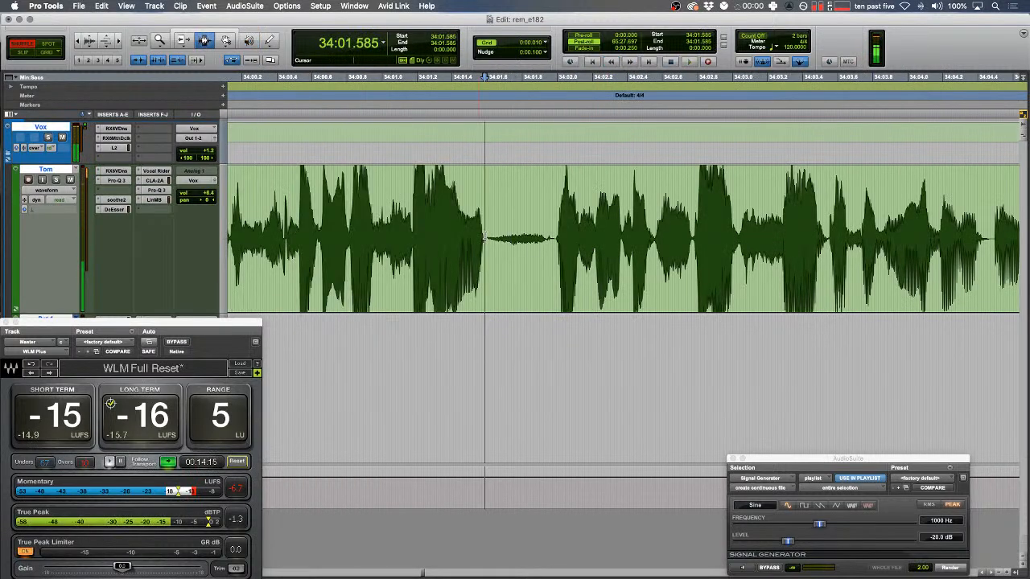
pyautogui.press('space')
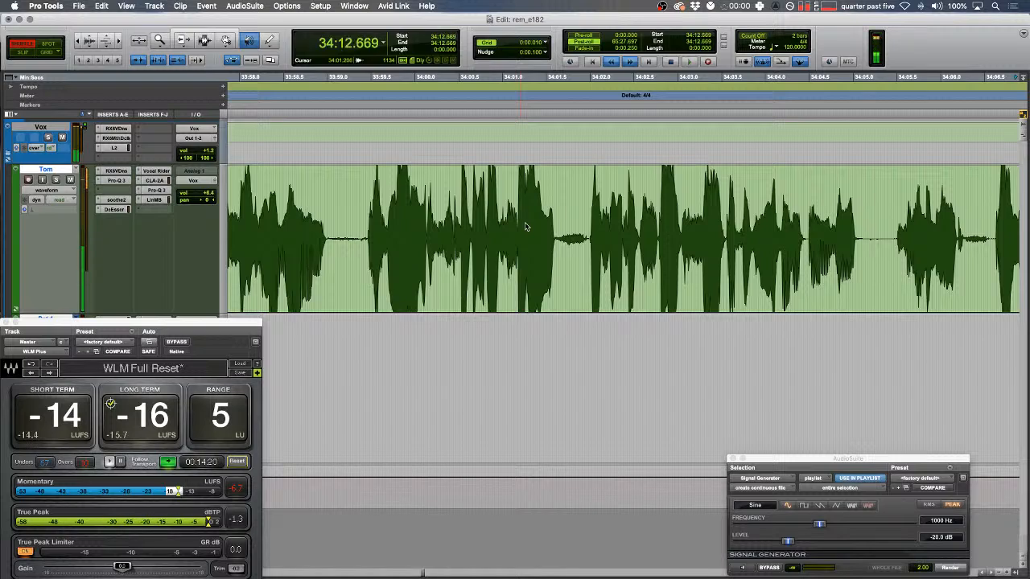
pyautogui.press('space')
pyautogui.moveTo(320, 246); pyautogui.dragTo(316, 245)
pyautogui.press('t')
pyautogui.press('t')
pyautogui.press('space')
# - Delete the quiet pause near 34:09, crossfade the new join, and play it back
pyautogui.moveTo(761, 249); pyautogui.dragTo(835, 249)
pyautogui.press('Delete')
pyautogui.press('space')
pyautogui.moveTo(750, 227); pyautogui.dragTo(768, 225)
pyautogui.press('f')
pyautogui.click(672, 223)
pyautogui.press('space')
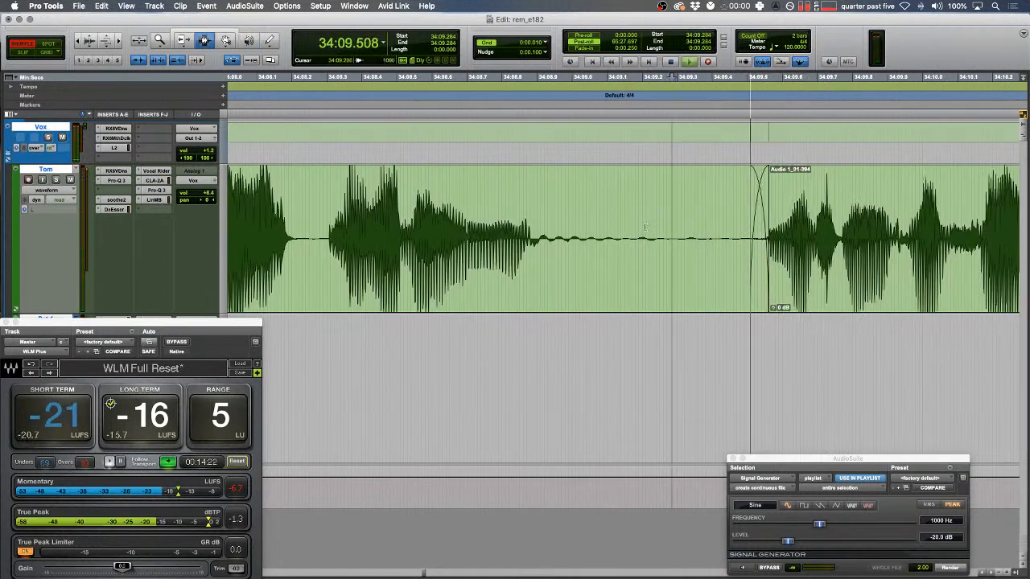
pyautogui.press('r')
pyautogui.click(646, 205)
pyautogui.press('space')
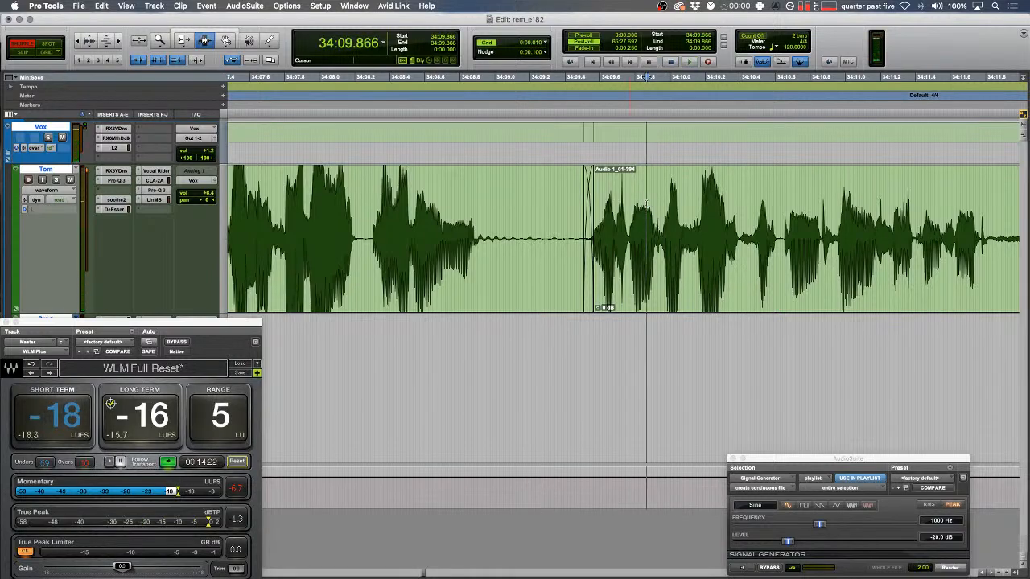
pyautogui.press('space')
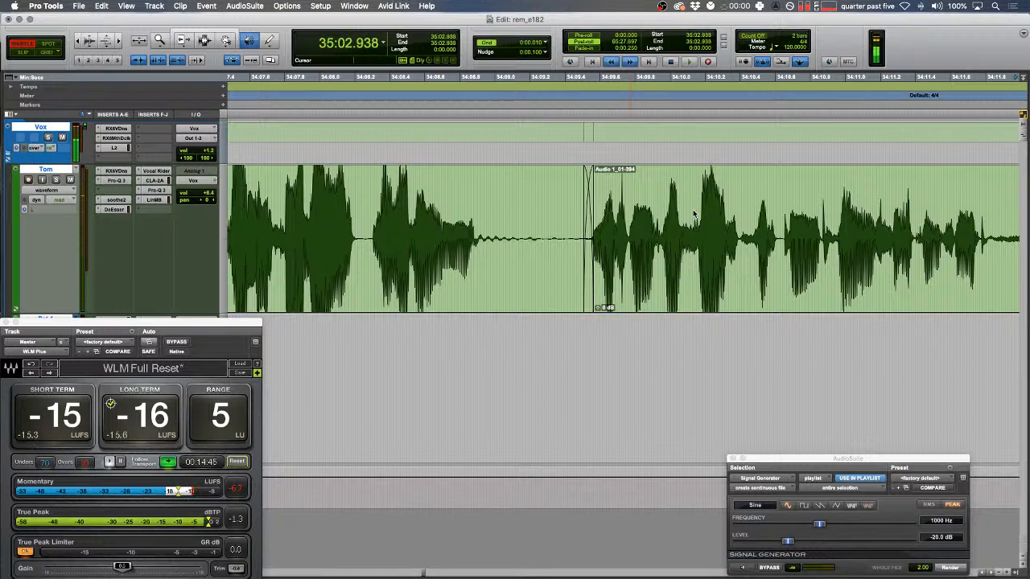
pyautogui.press('space')
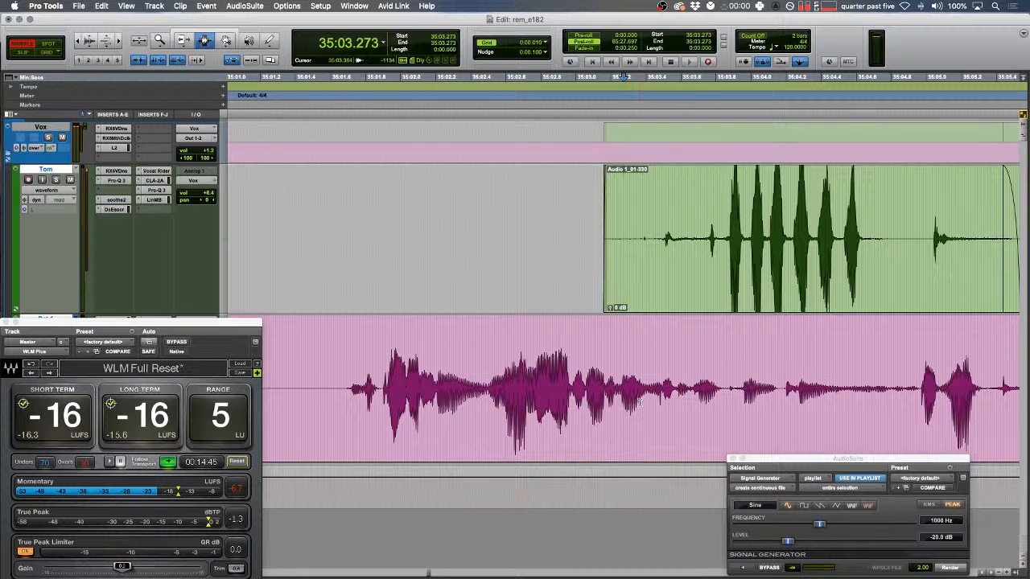
pyautogui.moveTo(332, 394); pyautogui.dragTo(480, 395)
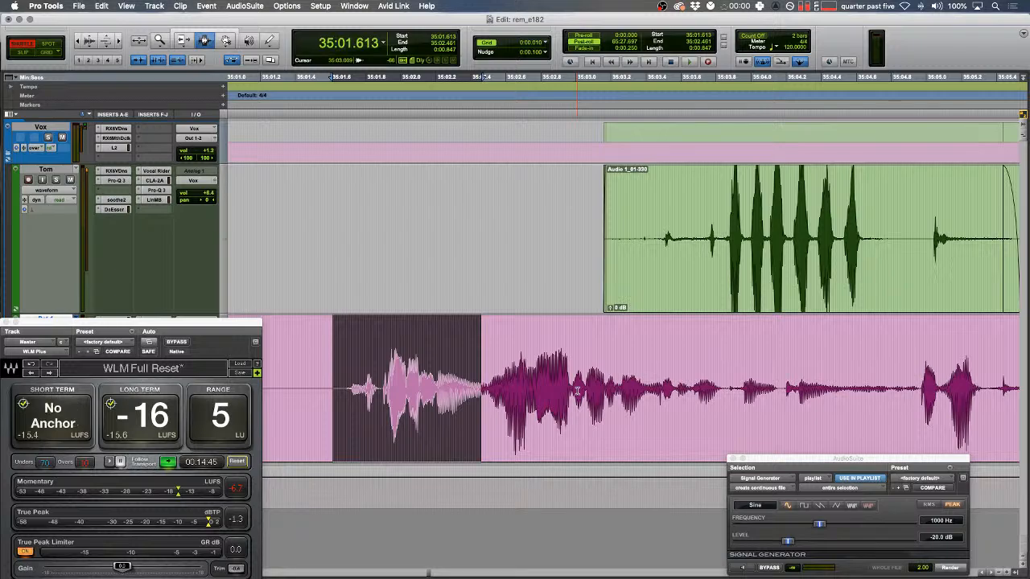
pyautogui.hotkey('alt', 'shift', 'r')
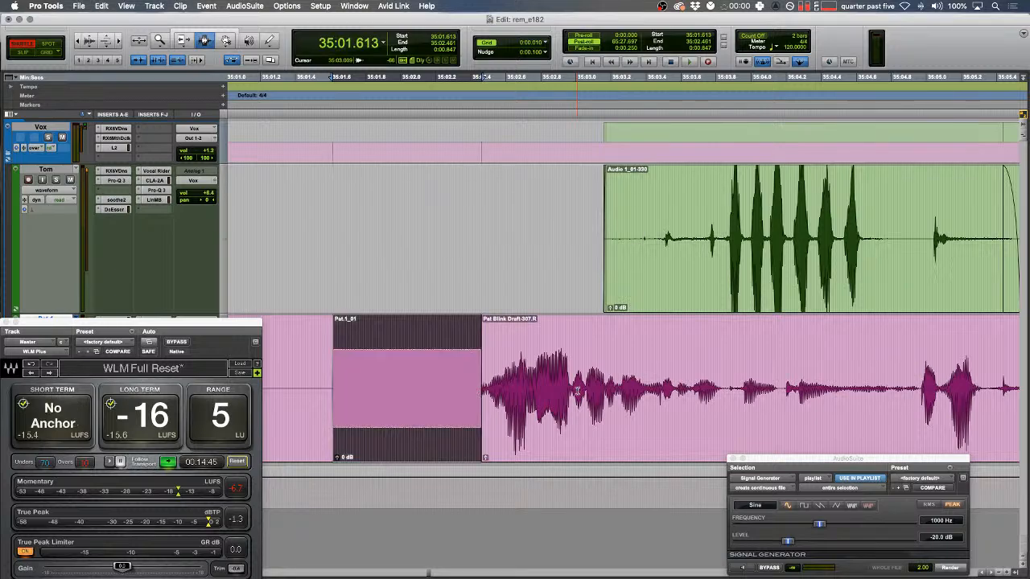
pyautogui.press('r')
pyautogui.press('r')
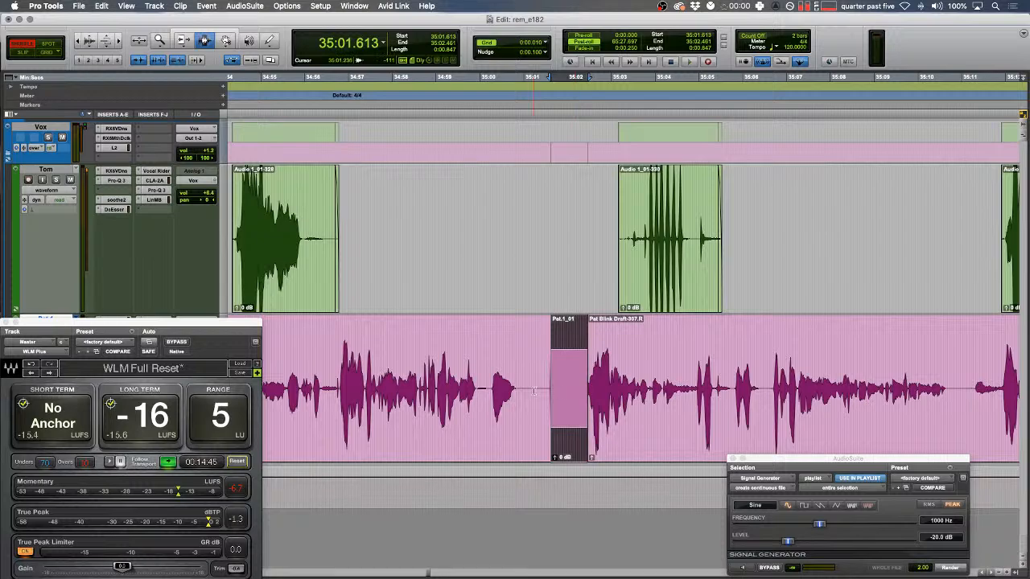
pyautogui.press('t')
pyautogui.press('t')
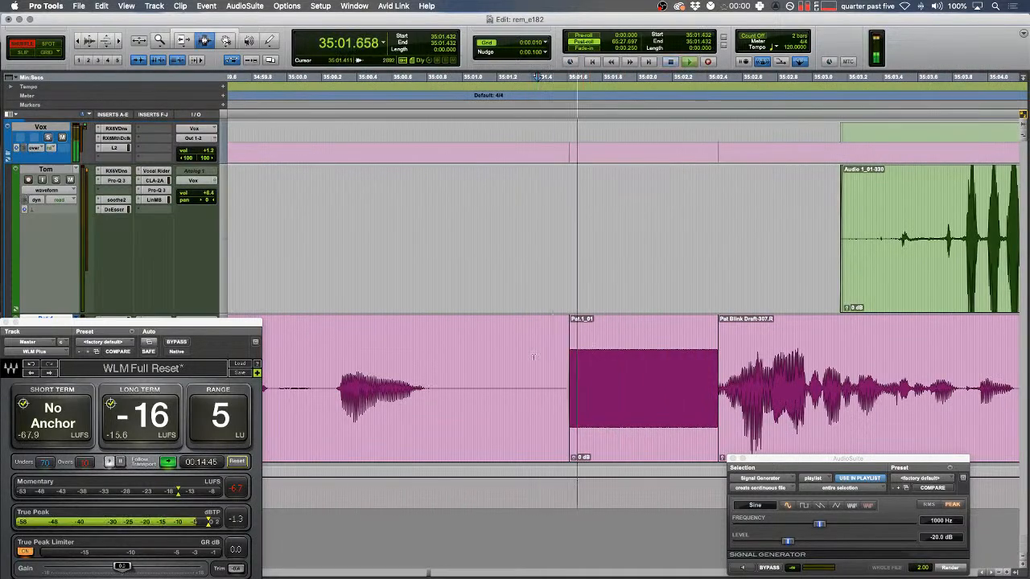
pyautogui.press('super+z')
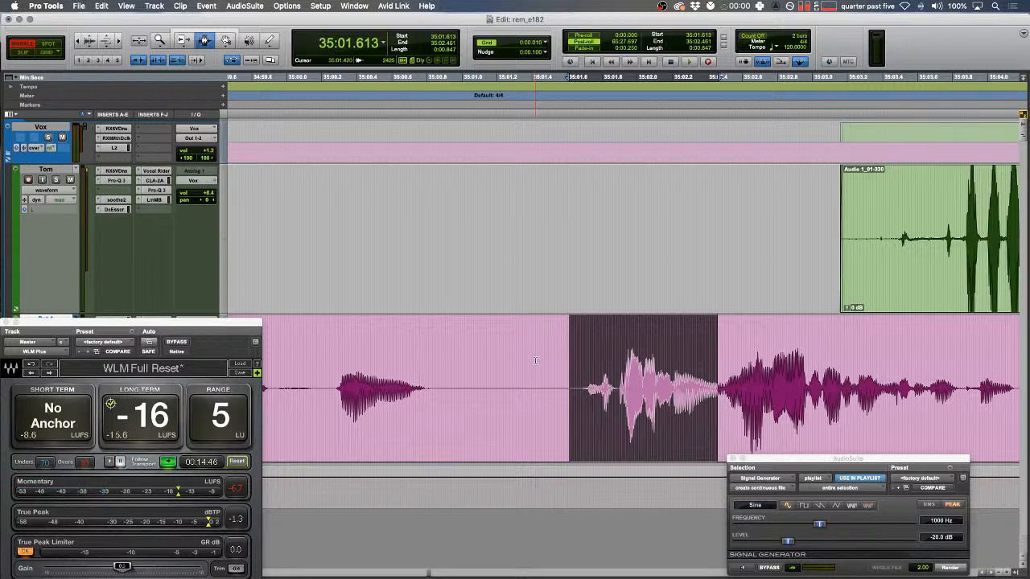
pyautogui.hscroll(5, 534, 360)
pyautogui.moveTo(422, 354); pyautogui.dragTo(518, 375)
pyautogui.press('space')
pyautogui.press('space')
pyautogui.hotkey('alt', 'shift', '3')
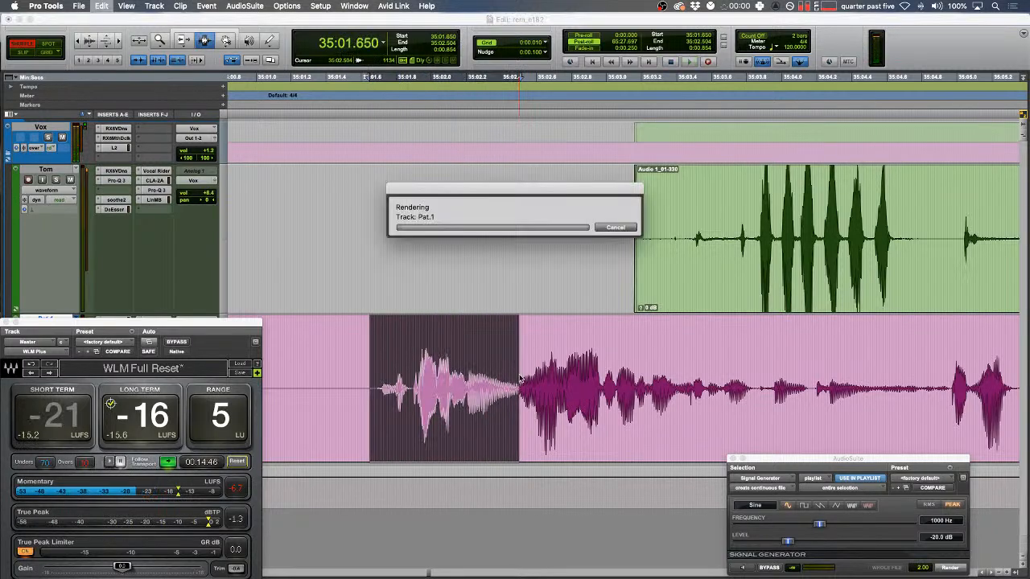
pyautogui.press('super+z')
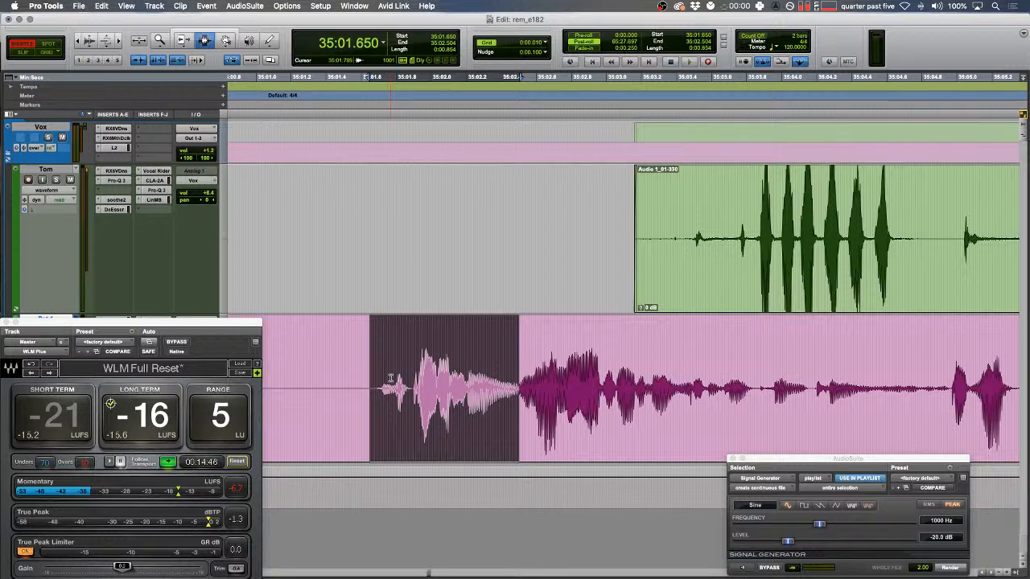
pyautogui.hscroll(3, 390, 378)
pyautogui.click(271, 364)
pyautogui.press('space')
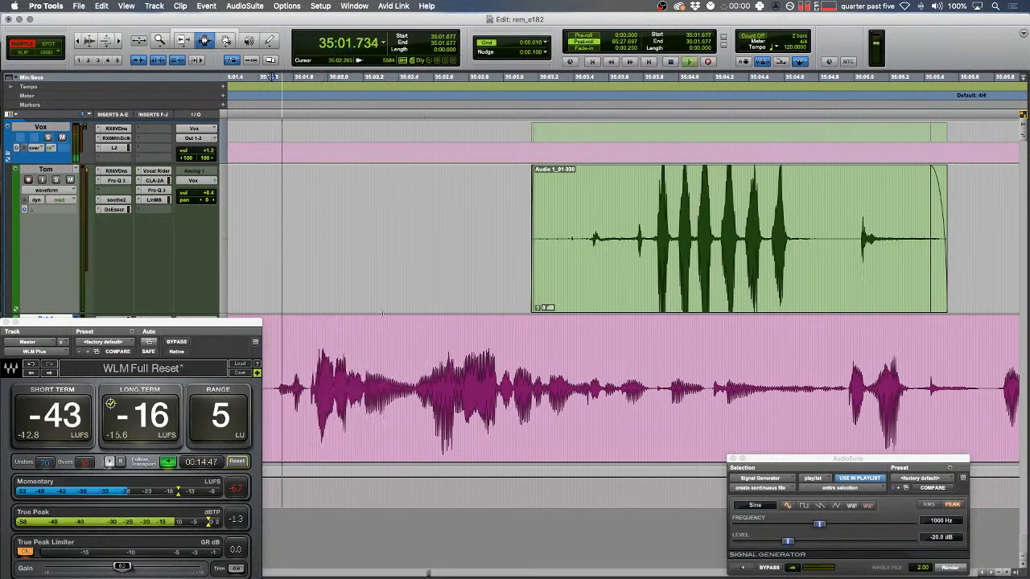
pyautogui.press('super+bracketleft')
pyautogui.press('super+bracketleft')
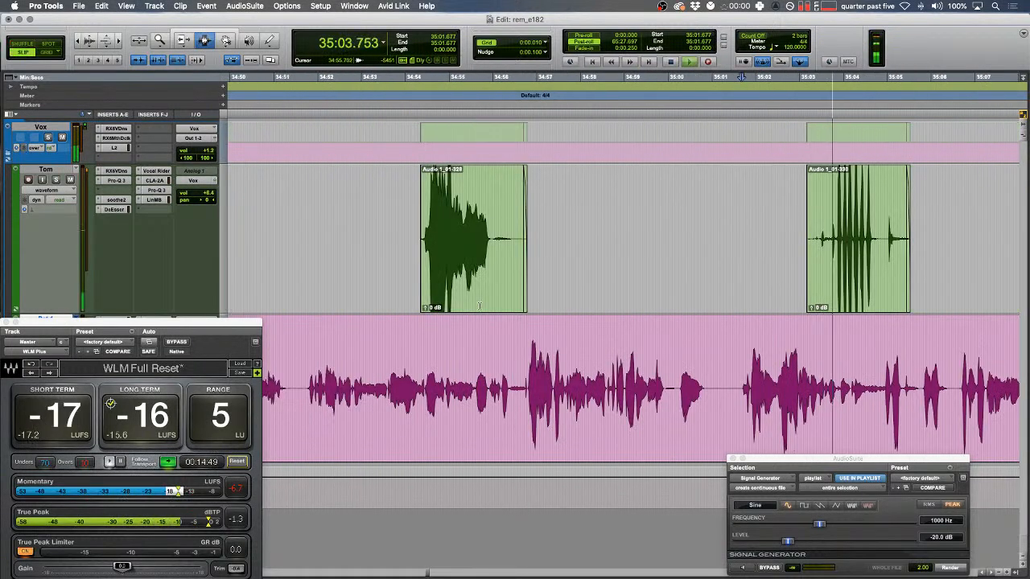
pyautogui.press('space')
pyautogui.press('super+bracketleft')
pyautogui.press('super+bracketleft')
pyautogui.click(499, 313)
pyautogui.press('space')
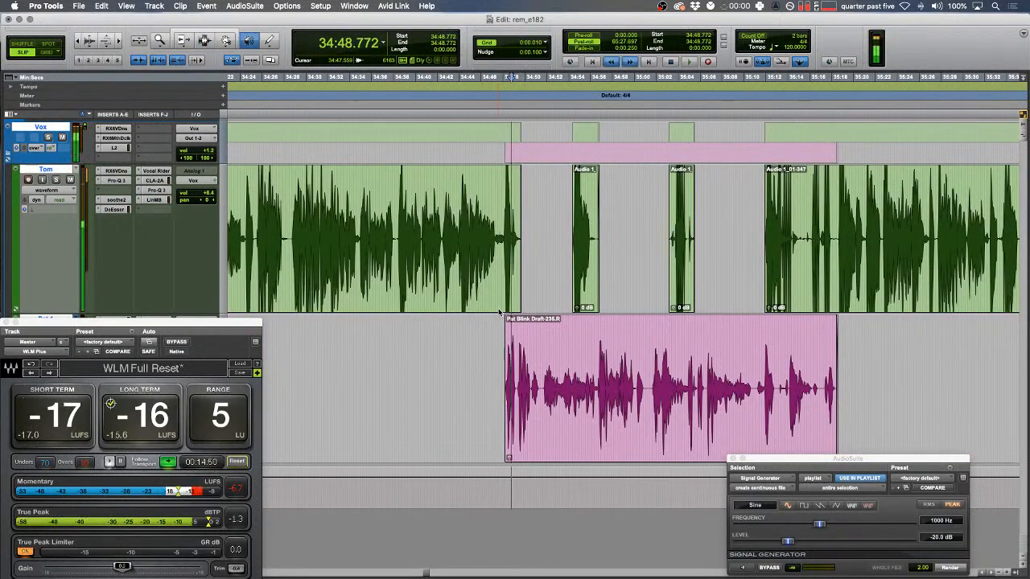
# - Trim the green clip's tail after the edit point at 34:47.338
pyautogui.click(404, 266)
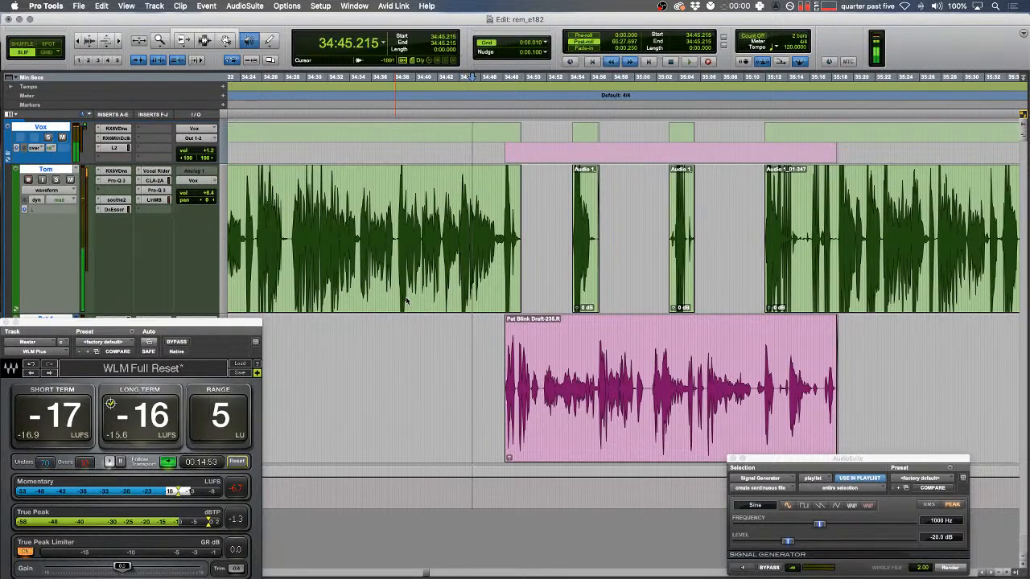
pyautogui.press('space')
pyautogui.press('F1')
pyautogui.press('super+bracketright')
pyautogui.press('super+bracketright')
pyautogui.press('super+bracketright')
pyautogui.press('F2')
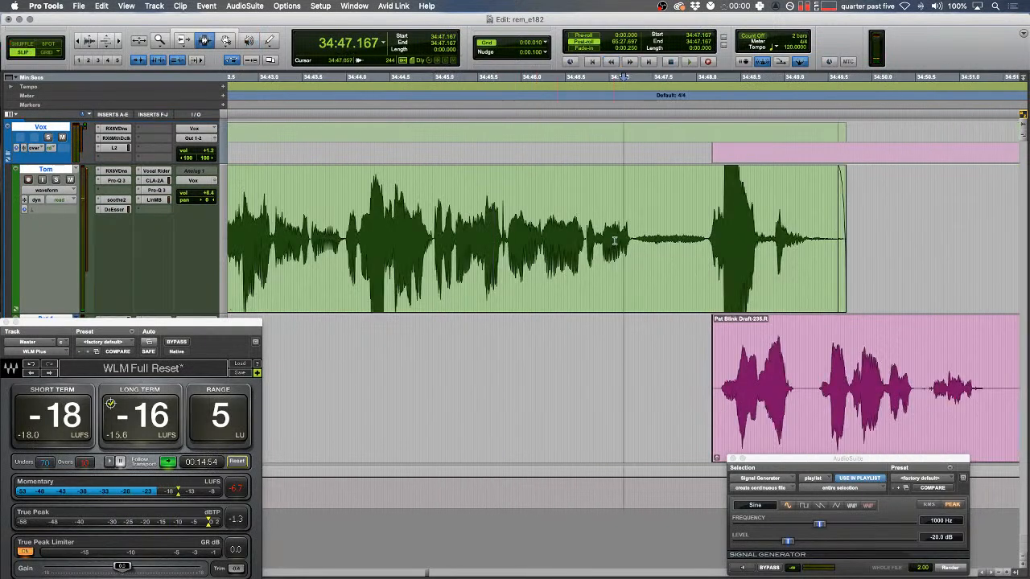
pyautogui.click(639, 240)
pyautogui.press('s')
pyautogui.press('r')
pyautogui.press('r')
pyautogui.press('r')
# - Select a range on the green track and review it at fast playback from 34:08.8
pyautogui.hscroll(-2, 602, 244)
pyautogui.hscroll(-2, 601, 244)
pyautogui.moveTo(553, 234); pyautogui.dragTo(408, 209)
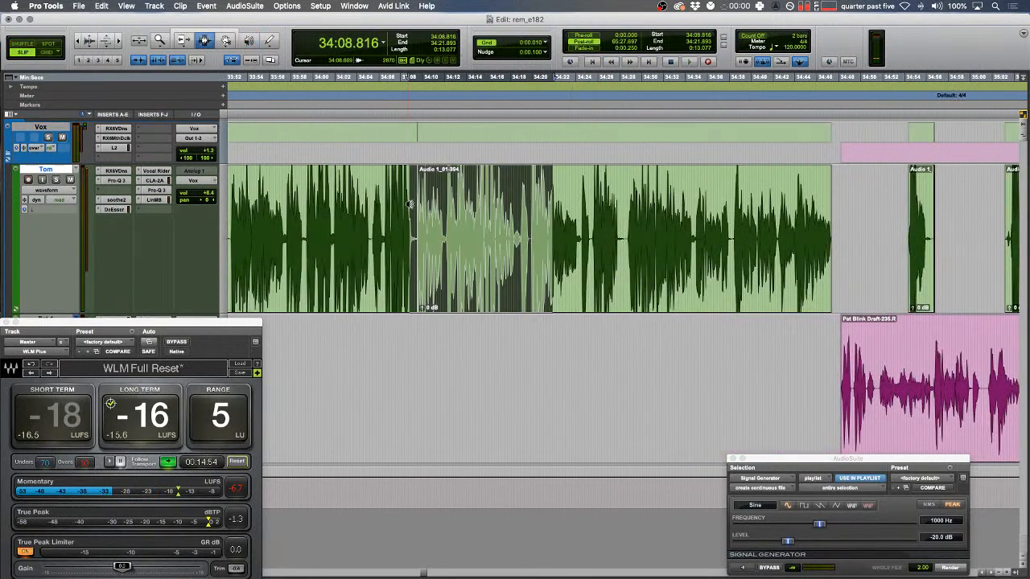
pyautogui.hotkey('ctrl', '6')
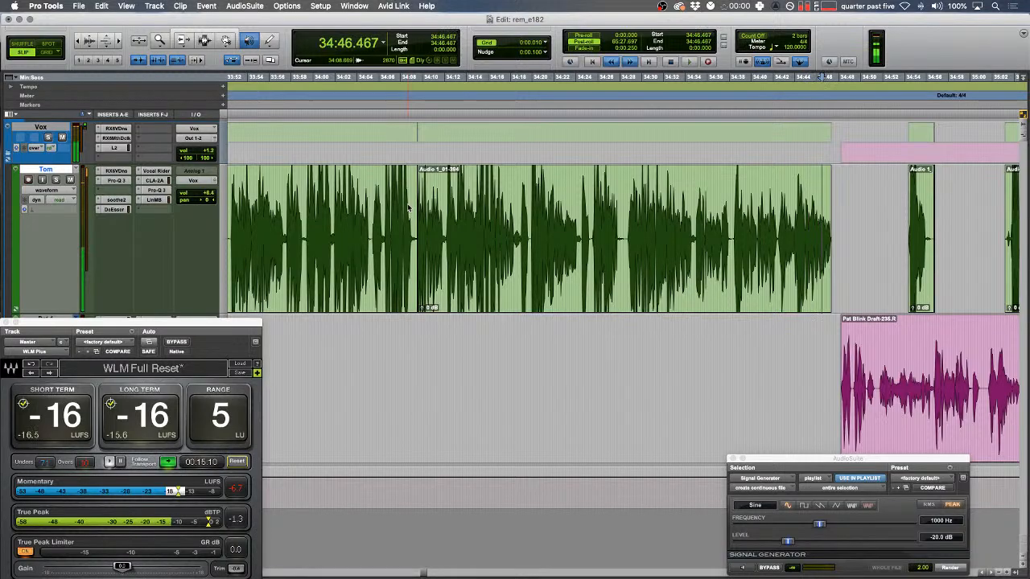
pyautogui.press('space')
# - Shuffle-delete the gap after the green clip's end near 34:45
pyautogui.moveTo(799, 175); pyautogui.dragTo(808, 176)
pyautogui.press('t')
pyautogui.press('t')
pyautogui.press('t')
pyautogui.press('F1')
pyautogui.press('space')
pyautogui.press('t')
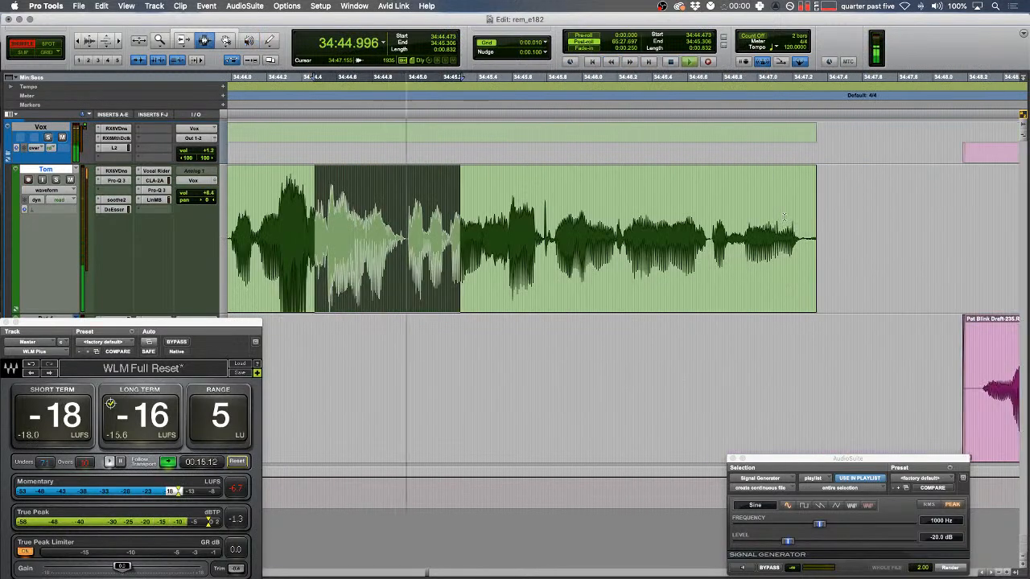
pyautogui.moveTo(807, 235); pyautogui.dragTo(931, 235)
pyautogui.press('Delete')
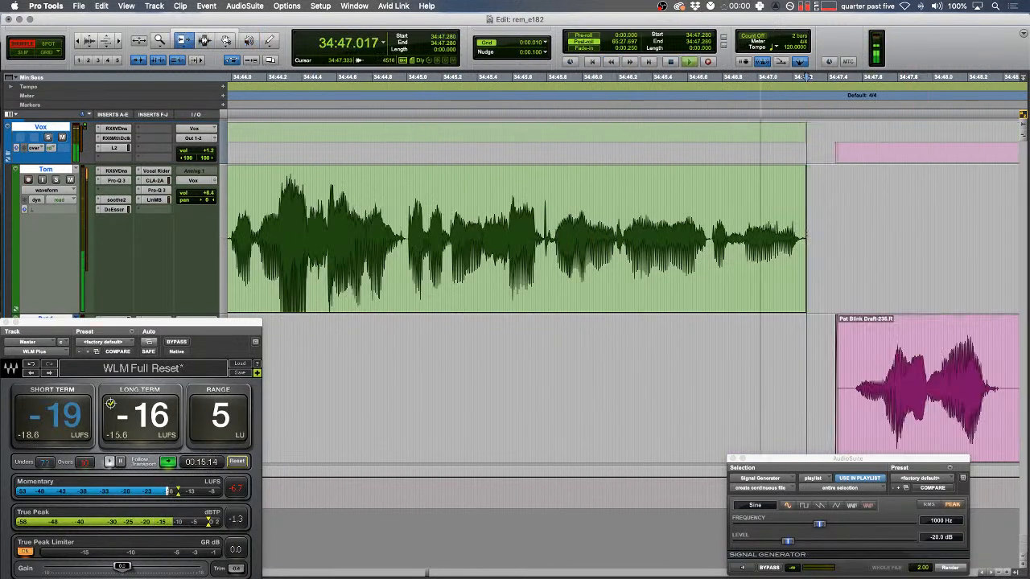
pyautogui.press('F2')
pyautogui.press('space')
# - Extend the pink clip's start earlier and fade out the end of the green clip
pyautogui.moveTo(852, 365); pyautogui.dragTo(726, 363)
pyautogui.moveTo(673, 296); pyautogui.dragTo(694, 296)
pyautogui.press('space')
pyautogui.hscroll(1, 699, 296)
pyautogui.moveTo(716, 258); pyautogui.dragTo(664, 256)
pyautogui.press('f')
pyautogui.hscroll(1, 668, 256)
pyautogui.press('r')
pyautogui.hscroll(1, 671, 255)
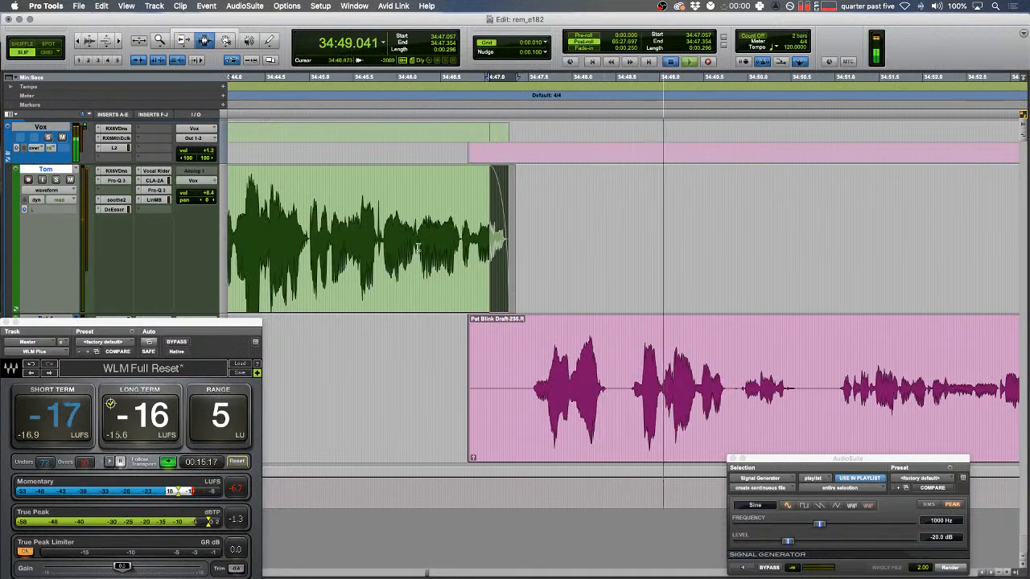
# - Audition a pause in the green clip and set the edit point at 34:52.261
pyautogui.moveTo(454, 247); pyautogui.dragTo(418, 247)
pyautogui.press('space')
pyautogui.press('space')
pyautogui.press('F1')
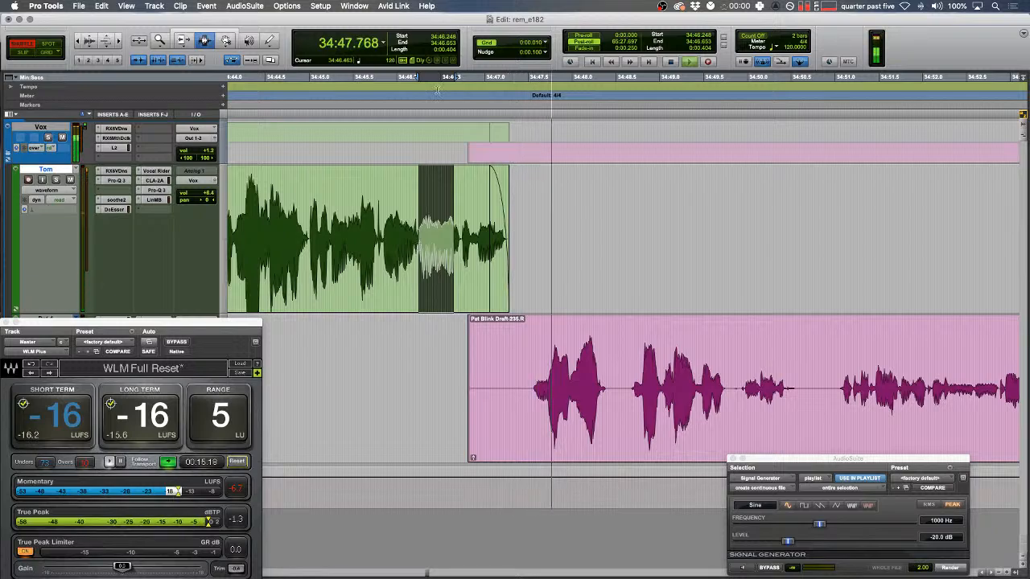
pyautogui.hscroll(3, 471, 206)
pyautogui.click(636, 226)
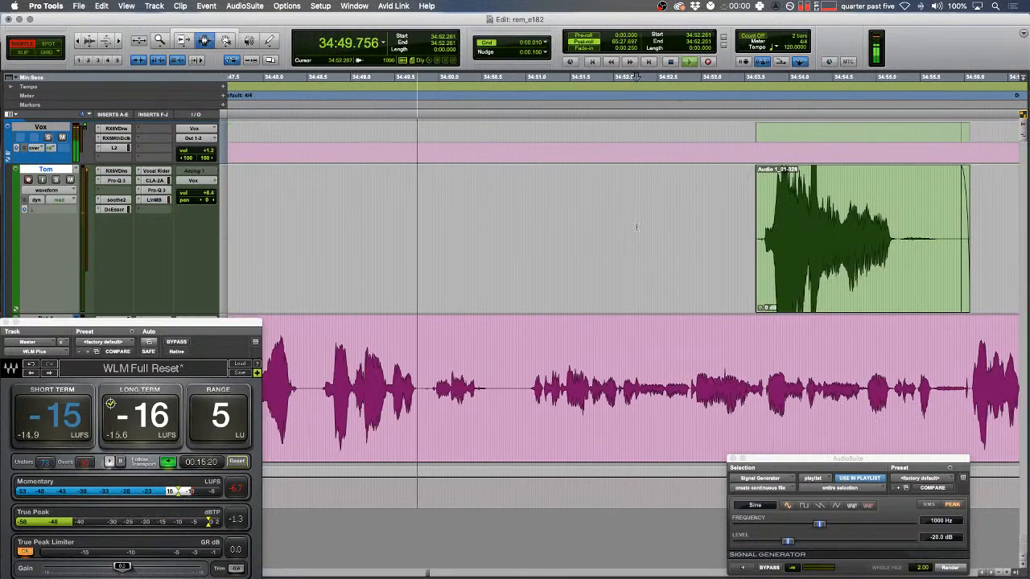
pyautogui.hscroll(-1, 636, 226)
pyautogui.hscroll(3, 622, 259)
pyautogui.press('F2')
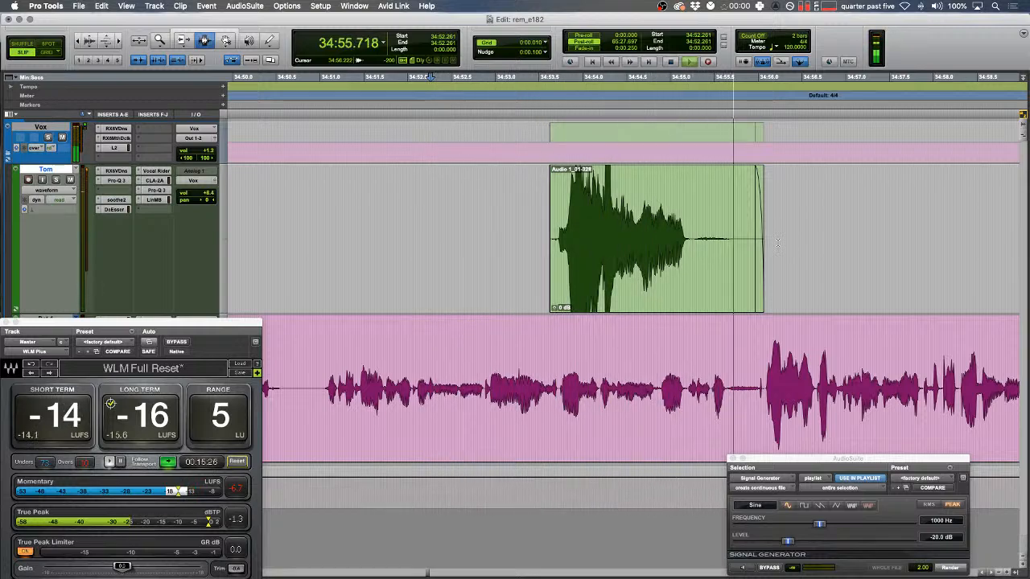
# - Zoom in on the tiny blip in the pink track and audition it
pyautogui.moveTo(645, 339); pyautogui.dragTo(637, 339)
pyautogui.press('t')
pyautogui.press('t')
pyautogui.press('space')
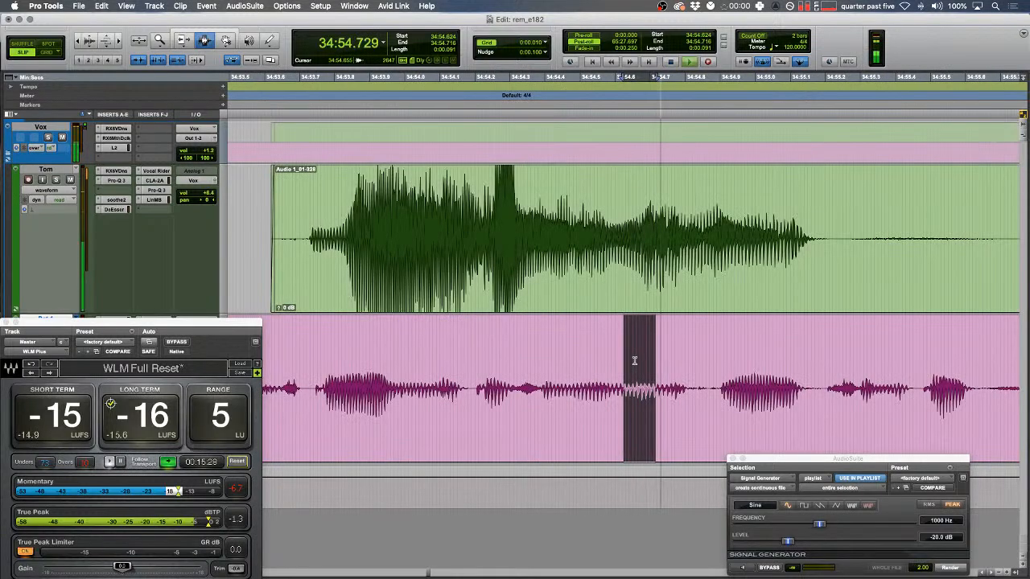
pyautogui.press('space')
pyautogui.hscroll(3, 644, 387)
# - Shuffle-delete the stray pink section and add fades at the new edit points
pyautogui.moveTo(616, 387); pyautogui.dragTo(647, 371)
pyautogui.press('Delete')
pyautogui.press('F1')
pyautogui.press('Delete')
pyautogui.press('F2')
pyautogui.press('f')
pyautogui.press('space')
pyautogui.press('f')
# - Split the pink clip with B near 34:55 and select the separated piece
pyautogui.click(476, 369)
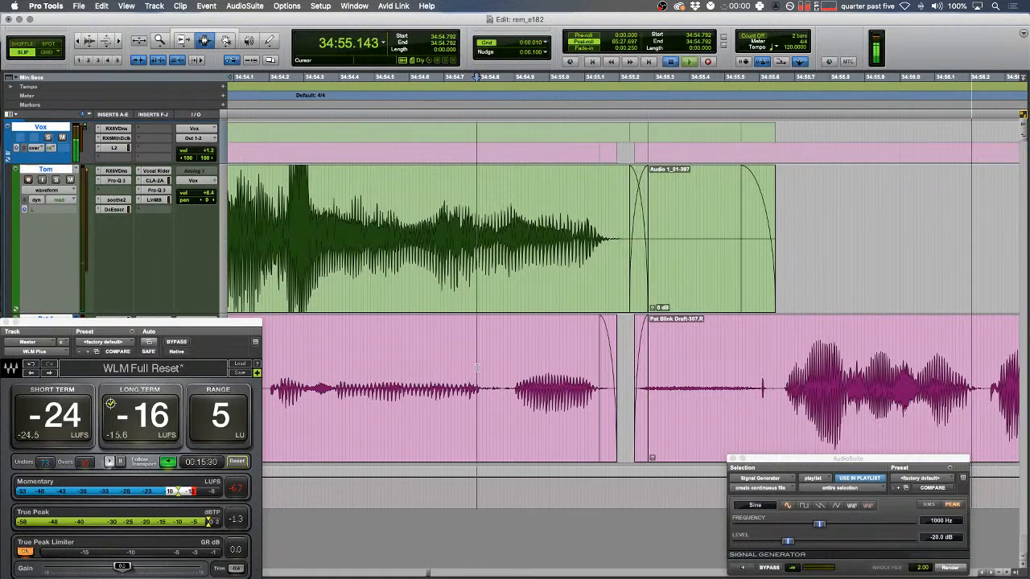
pyautogui.press('F2')
pyautogui.click(777, 394)
pyautogui.press('b')
pyautogui.doubleClick(714, 387)
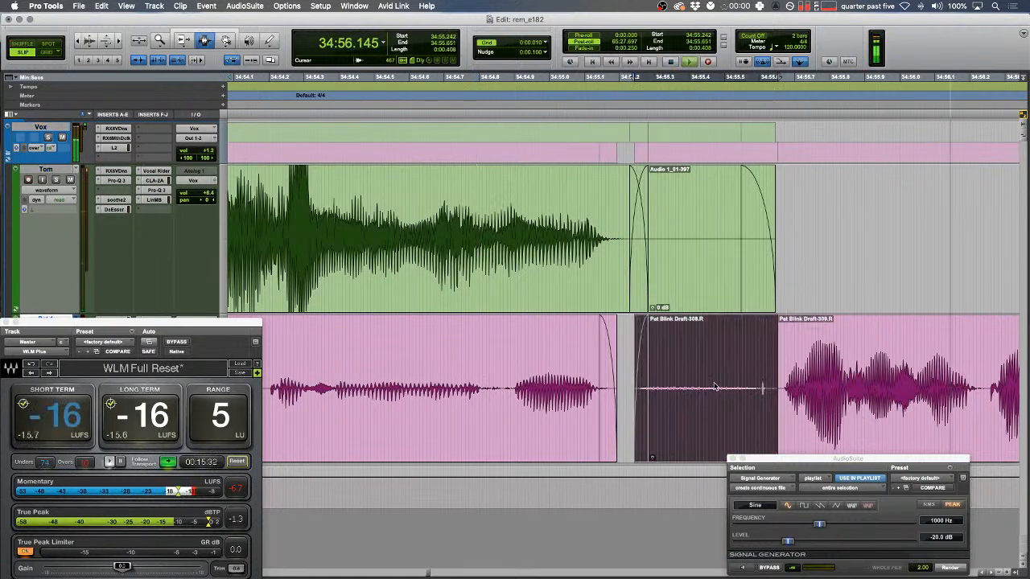
pyautogui.click(776, 388)
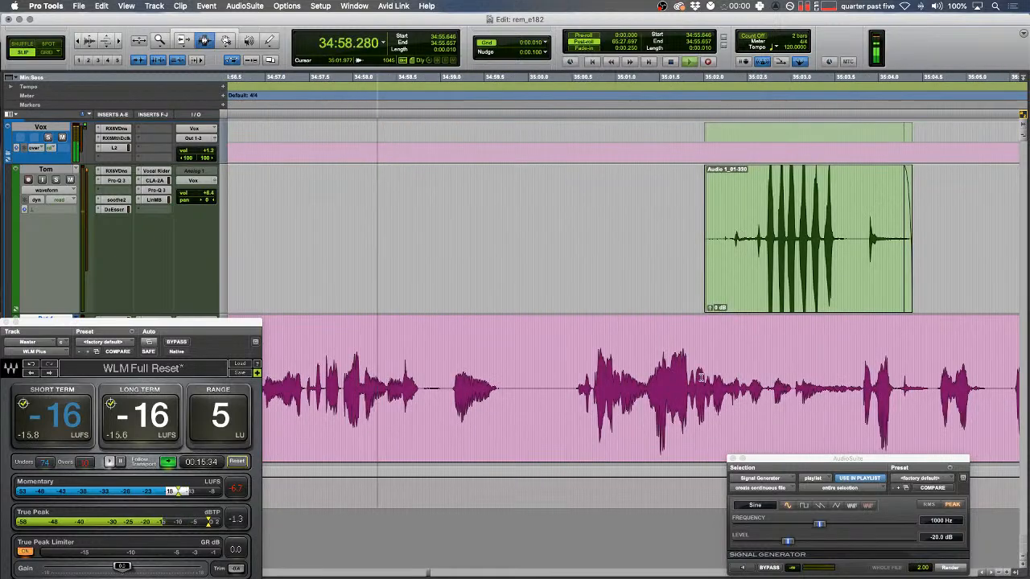
pyautogui.moveTo(674, 243); pyautogui.dragTo(987, 273)
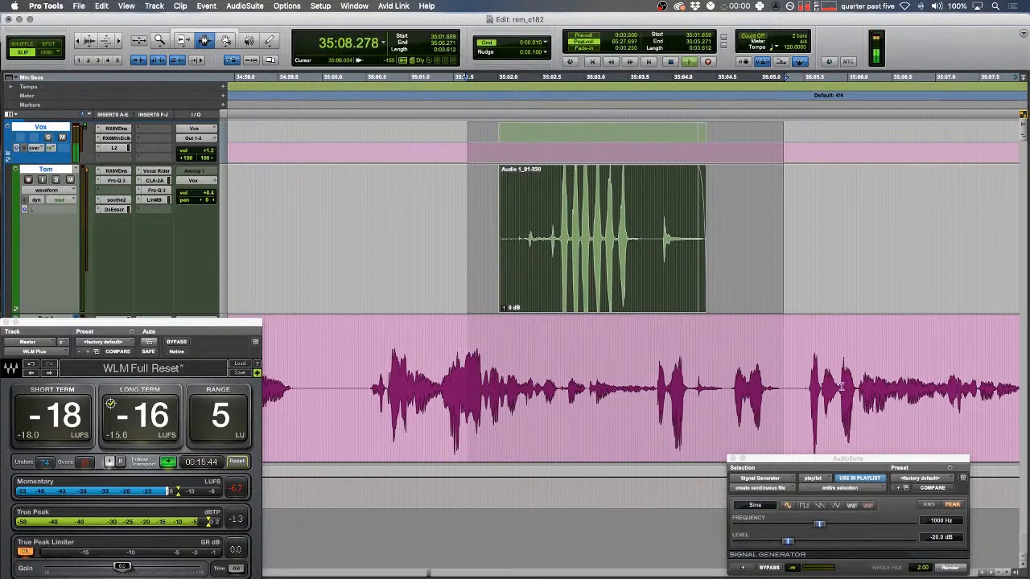
# - Zoom in on the pink track and audition the section containing the blip
pyautogui.moveTo(834, 359); pyautogui.dragTo(841, 358)
pyautogui.press('t')
pyautogui.press('t')
pyautogui.press('space')
pyautogui.hscroll(3, 680, 358)
pyautogui.press('space')
pyautogui.hscroll(2, 679, 359)
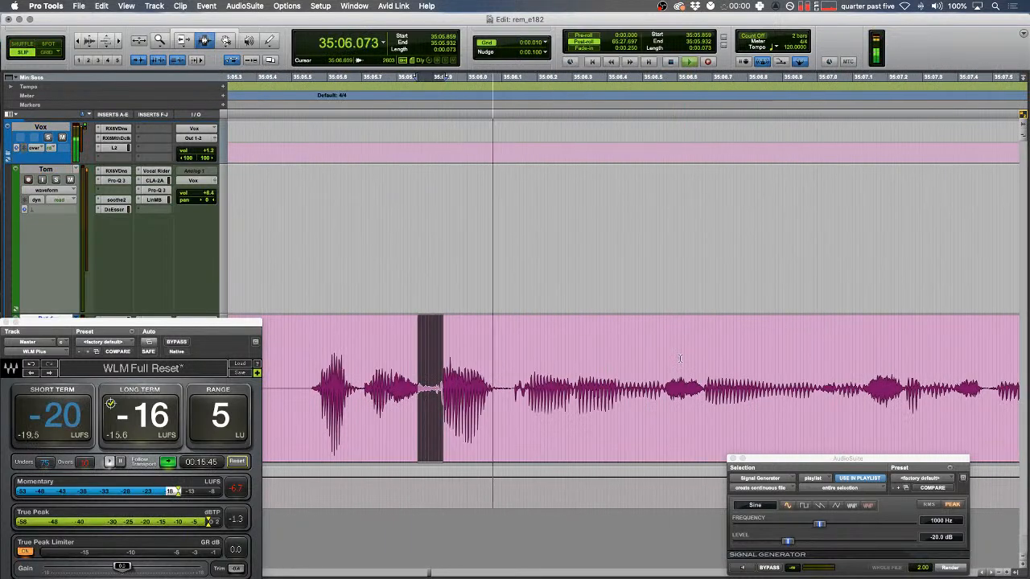
pyautogui.press('space')
# - Cover the blip at 35:07.170 with a rendered Signal Generator tone clip
pyautogui.moveTo(876, 392); pyautogui.dragTo(940, 390)
pyautogui.hotkey('alt', 'shift', 'r')
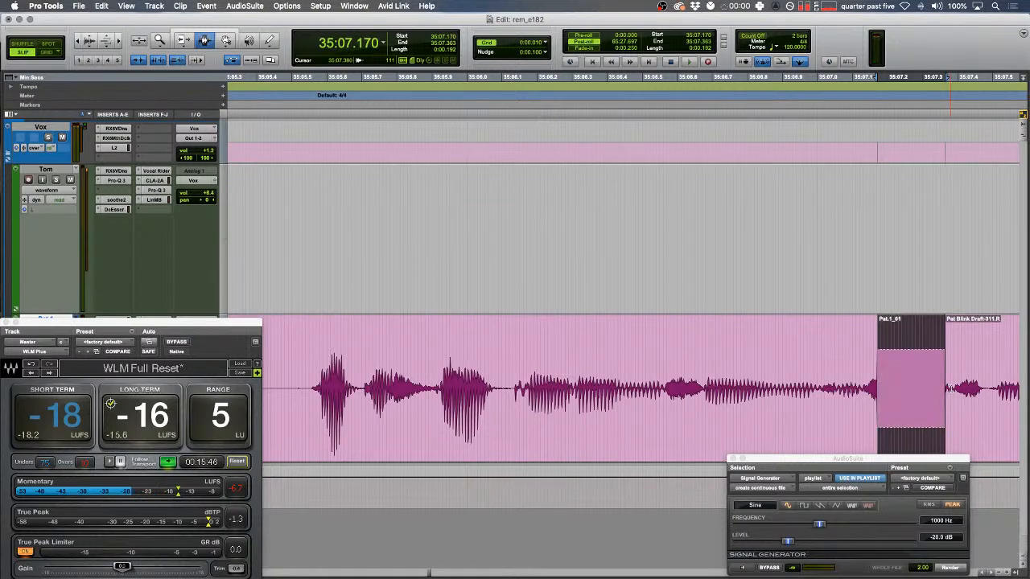
pyautogui.moveTo(665, 375); pyautogui.dragTo(625, 373)
pyautogui.press('F1')
pyautogui.press('space')
pyautogui.hscroll(4, 635, 372)
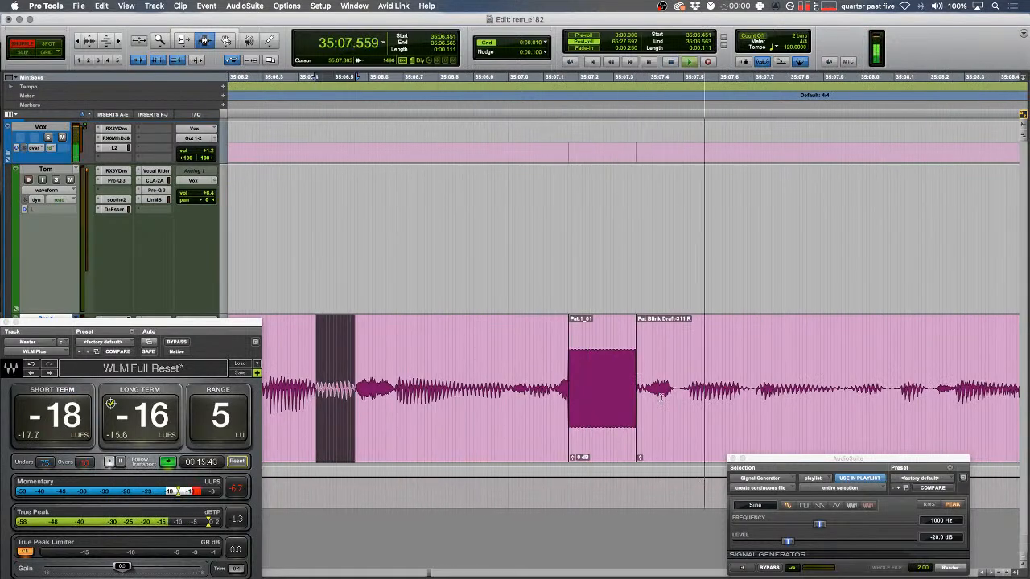
pyautogui.click(731, 457)
# - Split the pink clip at 35:08.081 and play back from 35:06.048
pyautogui.click(726, 373)
pyautogui.press('space')
pyautogui.press('F2')
pyautogui.press('r')
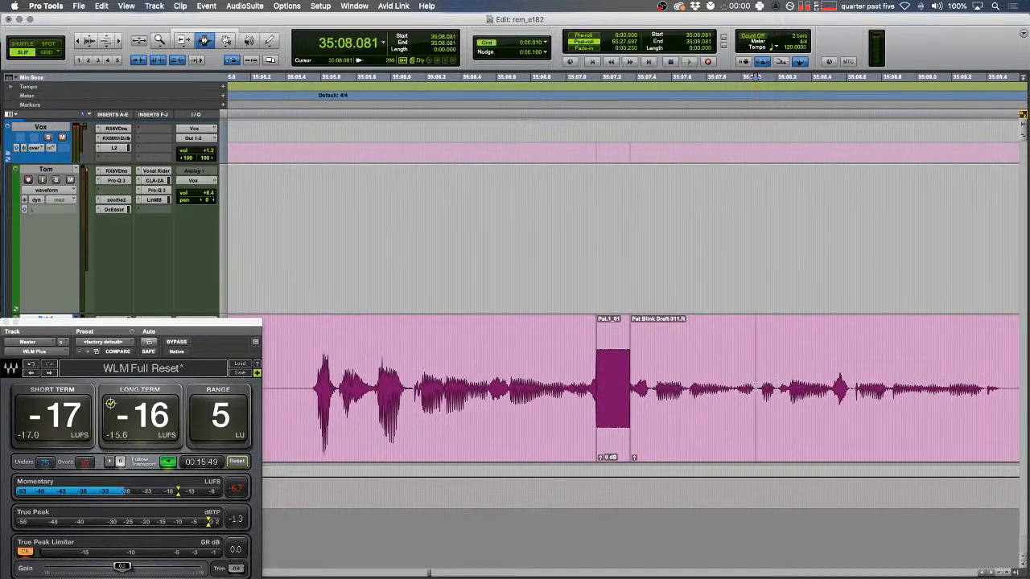
pyautogui.press('b')
pyautogui.click(750, 388)
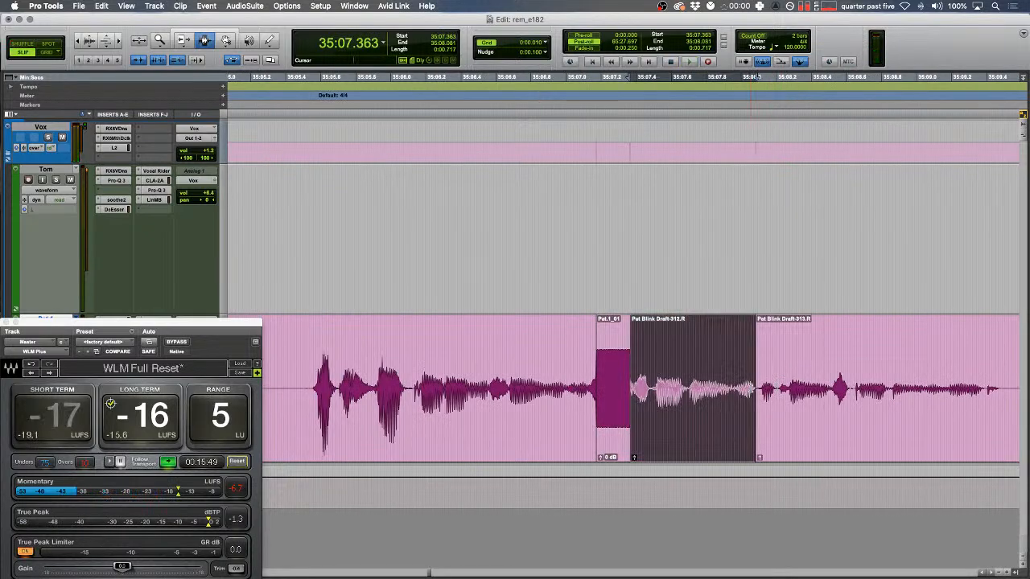
pyautogui.hscroll(-3, 749, 389)
pyautogui.press('F1')
pyautogui.click(502, 369)
pyautogui.press('v')
pyautogui.press('space')
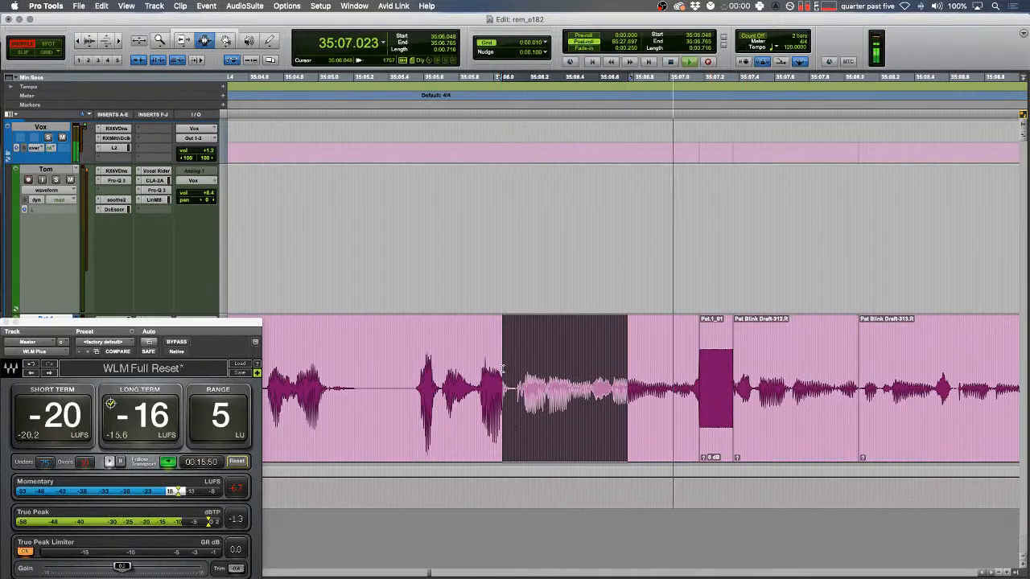
# - Set the Tom fader to +8.0 dB and Pat to +7.0 dB, then reset the WLM meter
pyautogui.press('F2')
pyautogui.moveTo(210, 323); pyautogui.dragTo(547, 216)
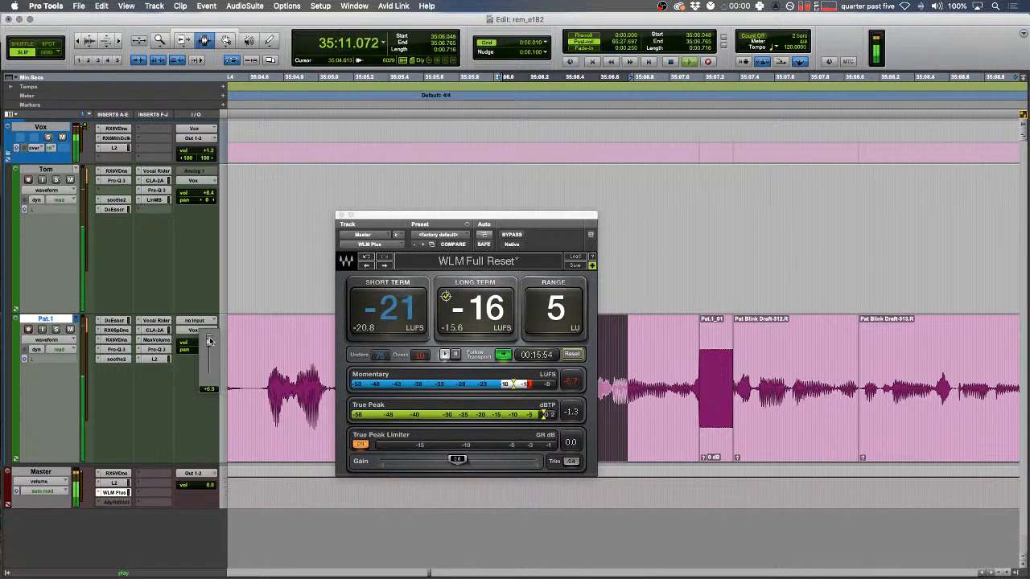
pyautogui.click(206, 193)
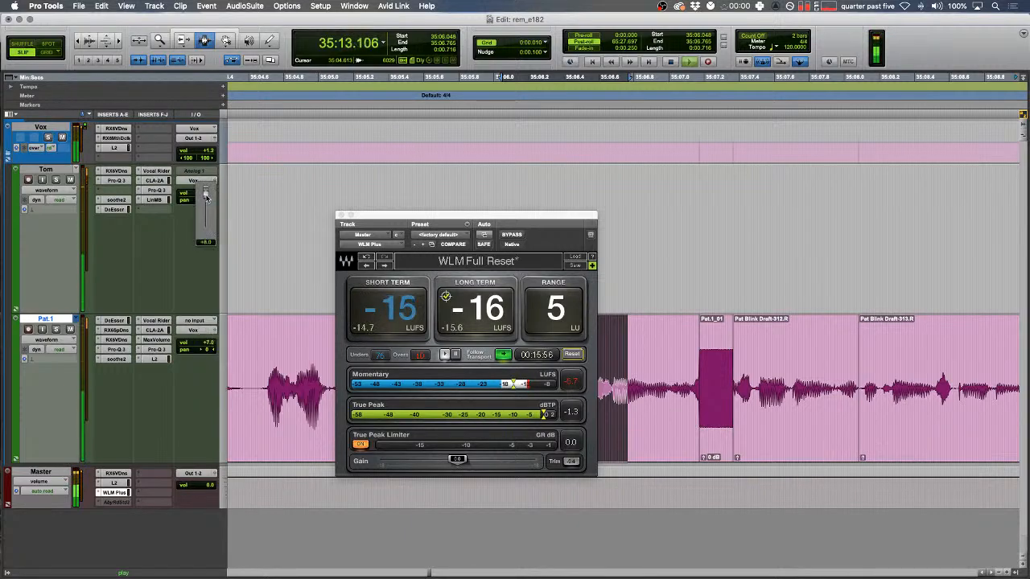
pyautogui.moveTo(206, 197); pyautogui.dragTo(206, 202)
pyautogui.moveTo(388, 223); pyautogui.dragTo(64, 329)
pyautogui.click(239, 453)
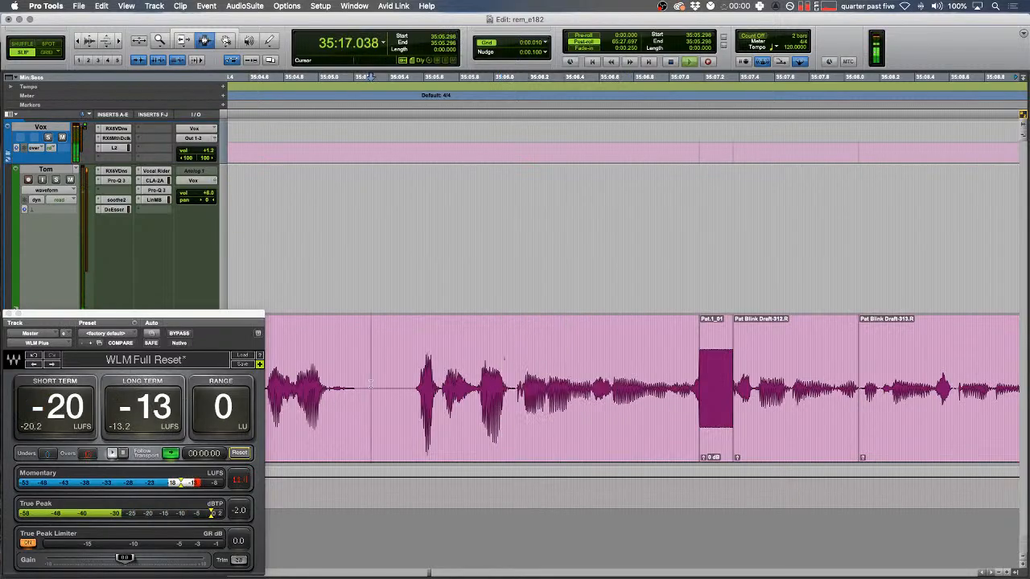
# - Delete the pink clip's trailing end after 35:15.593
pyautogui.press('r')
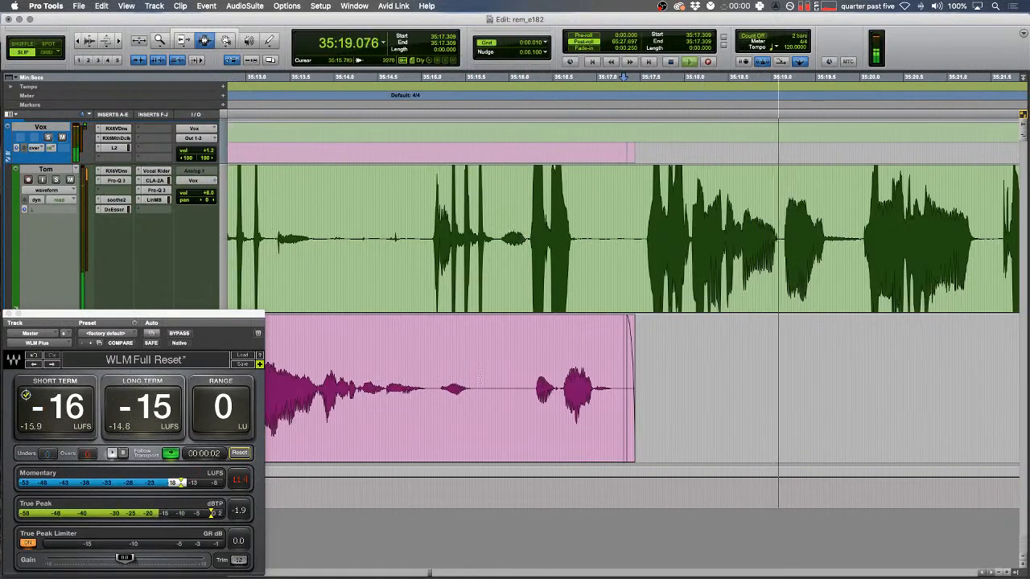
pyautogui.click(474, 354)
pyautogui.press('t')
pyautogui.moveTo(654, 352); pyautogui.dragTo(962, 352)
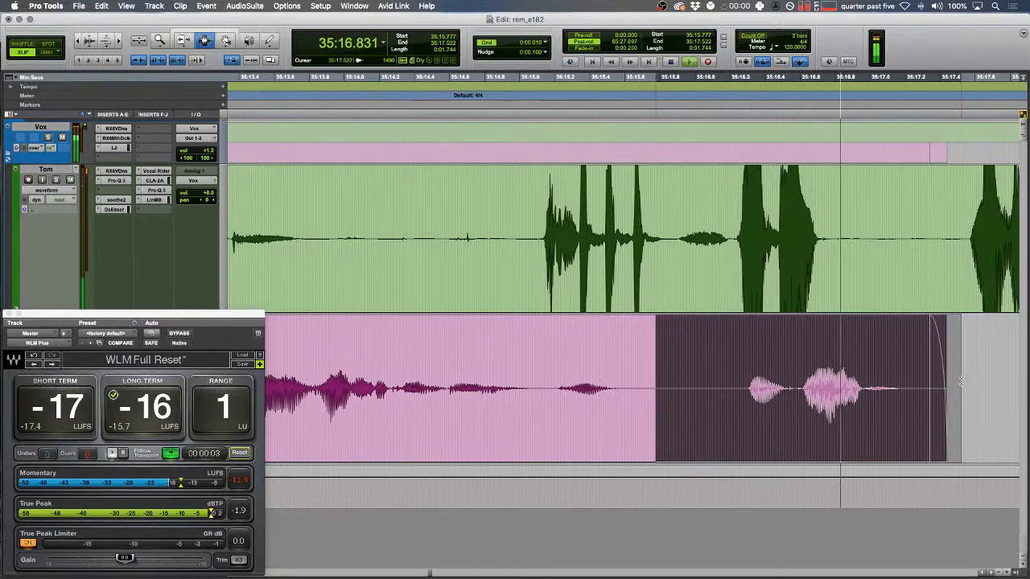
pyautogui.press('Delete')
# - Shuffle-delete the green track pause, crossfade the join, and review at fast playback
pyautogui.press('F1')
pyautogui.moveTo(885, 255)
pyautogui.mouseDown()
pyautogui.moveTo(965, 259)
pyautogui.moveTo(889, 249)
pyautogui.mouseUp()
pyautogui.press('Delete')
pyautogui.press('space')
pyautogui.press('f')
pyautogui.click(801, 226)
pyautogui.press('space')
pyautogui.press('r')
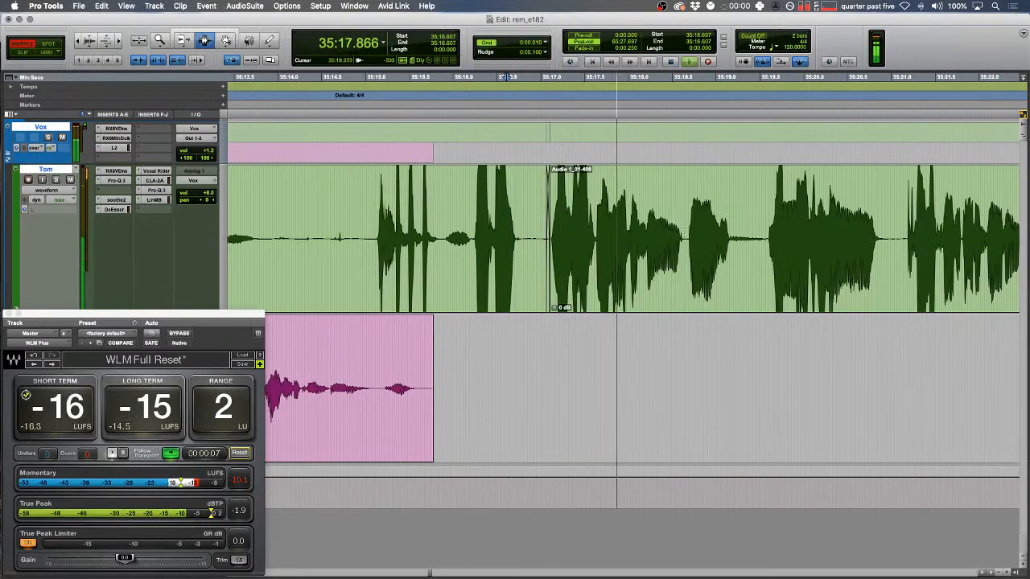
pyautogui.hotkey('ctrl', '6')
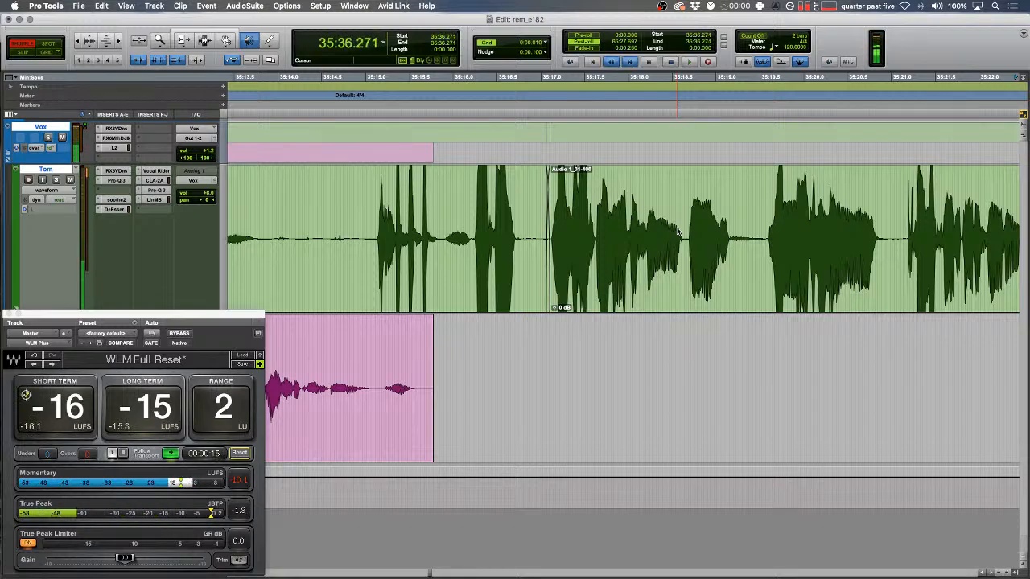
pyautogui.press('space')
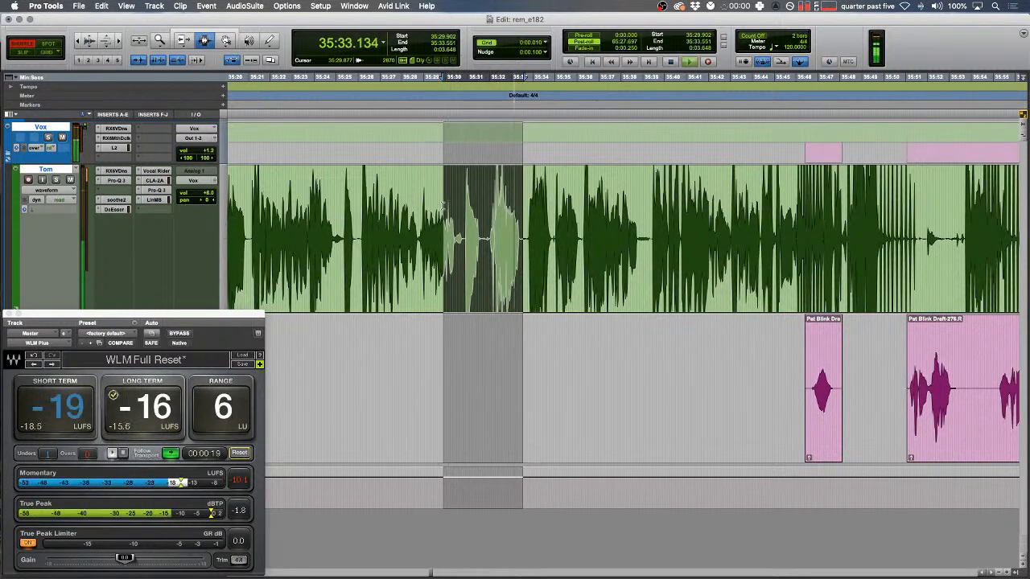
# - Play Tom's dialogue from 35:31.971 in Slip mode
pyautogui.press('Down')
pyautogui.press('t')
pyautogui.press('t')
pyautogui.press('t')
pyautogui.press('F2')
pyautogui.hscroll(-5, 519, 257)
pyautogui.click(481, 254)
pyautogui.press('t')
pyautogui.press('space')
pyautogui.press('space')
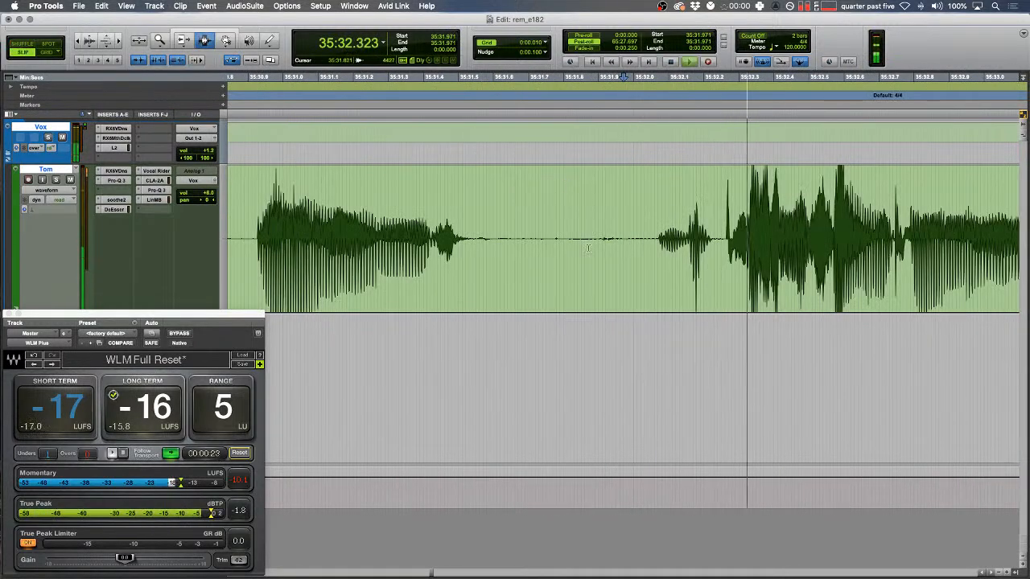
# - Separate the noisy green-track pause, lower its gain to -25.5 dB, and fade the joins
pyautogui.moveTo(527, 229); pyautogui.dragTo(508, 215)
pyautogui.moveTo(566, 255); pyautogui.dragTo(652, 262)
pyautogui.press('b')
pyautogui.moveTo(571, 309); pyautogui.dragTo(572, 326)
pyautogui.moveTo(472, 262); pyautogui.dragTo(574, 250)
pyautogui.keyDown('shift'); pyautogui.click(730, 262); pyautogui.keyUp('shift')
pyautogui.press('f')
pyautogui.press('f')
pyautogui.click(457, 246)
pyautogui.press('space')
pyautogui.press('F1')
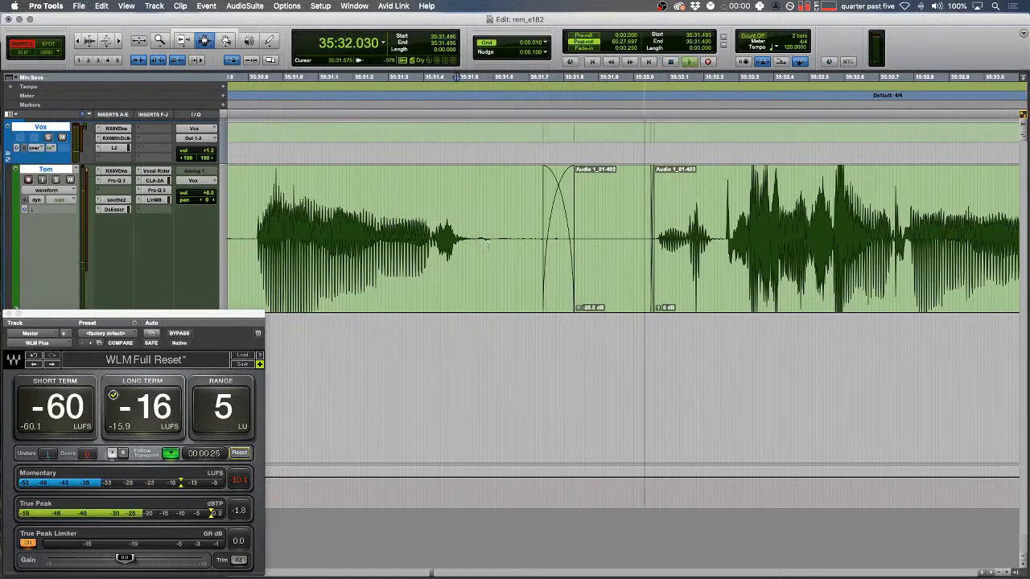
pyautogui.press('space')
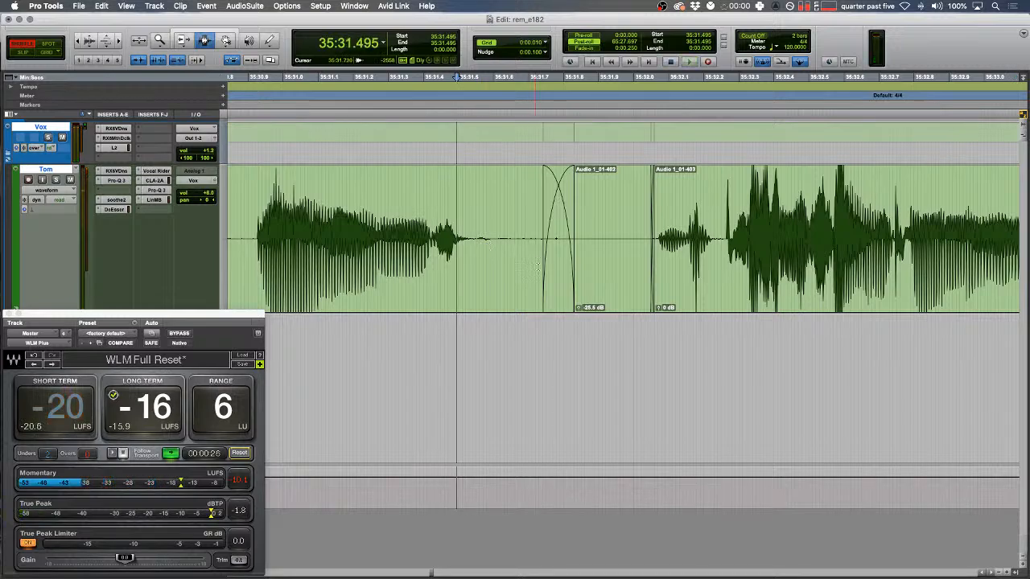
# - Separate a silent gap in the green track into its own clip and silence it completely
pyautogui.press('r')
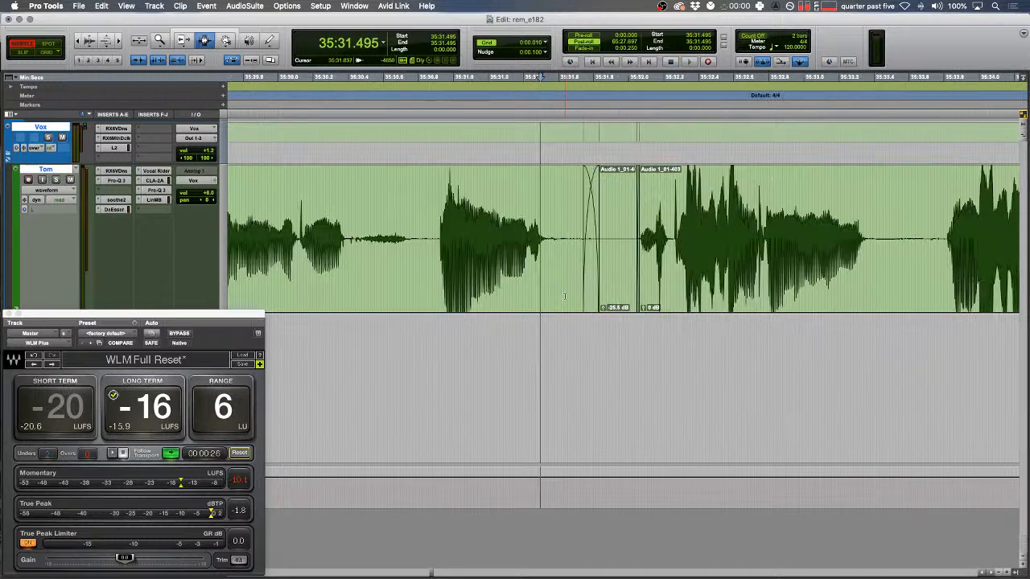
pyautogui.hscroll(-1, 565, 296)
pyautogui.hscroll(4, 566, 296)
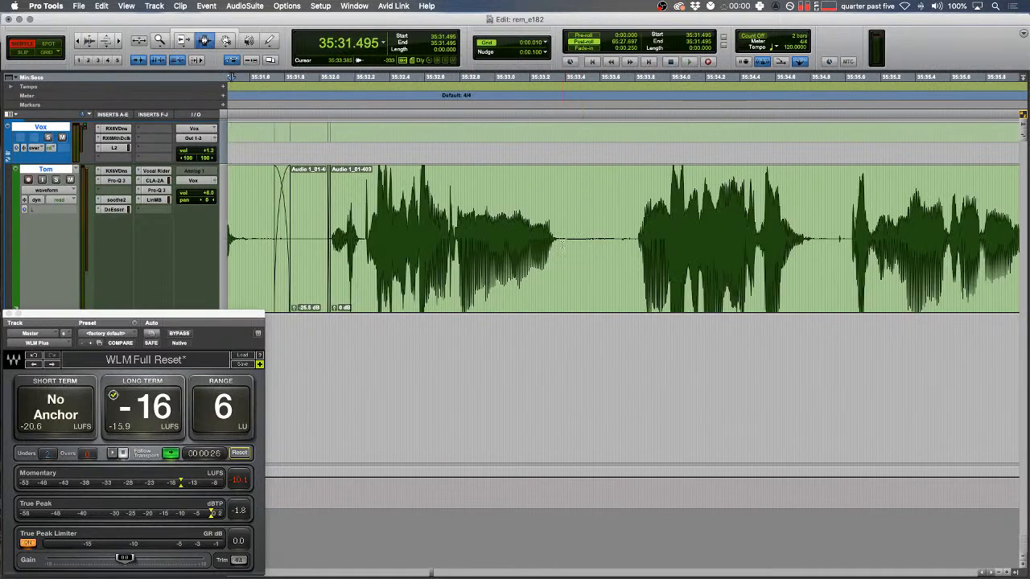
pyautogui.moveTo(561, 247); pyautogui.dragTo(634, 251)
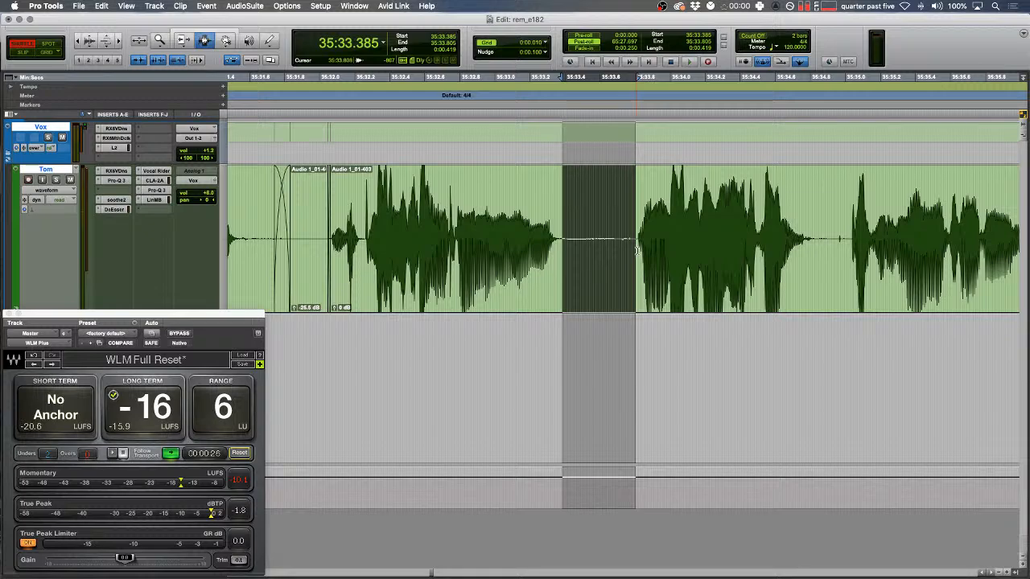
pyautogui.press('b')
pyautogui.moveTo(566, 309); pyautogui.dragTo(587, 545)
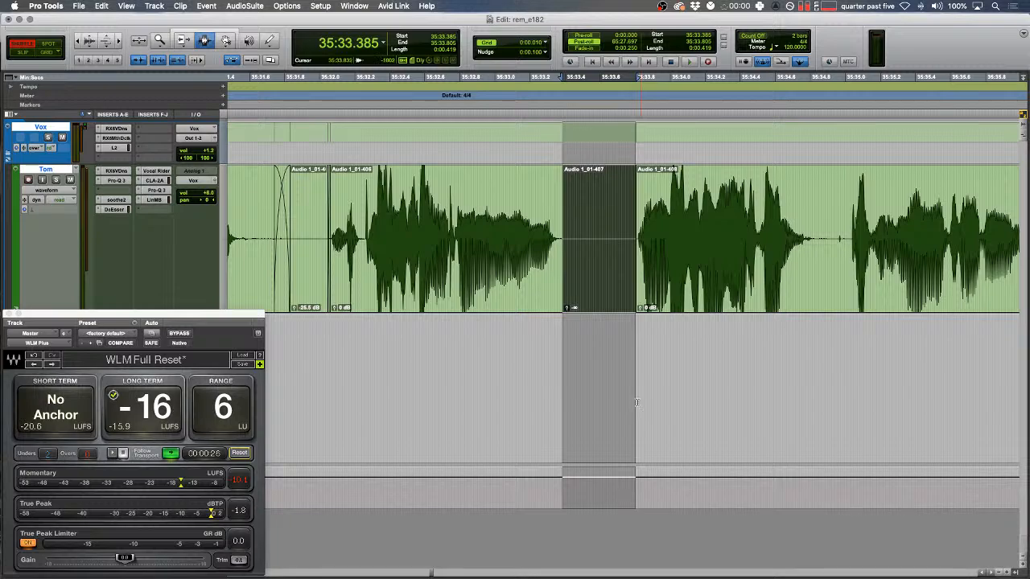
pyautogui.click(601, 257)
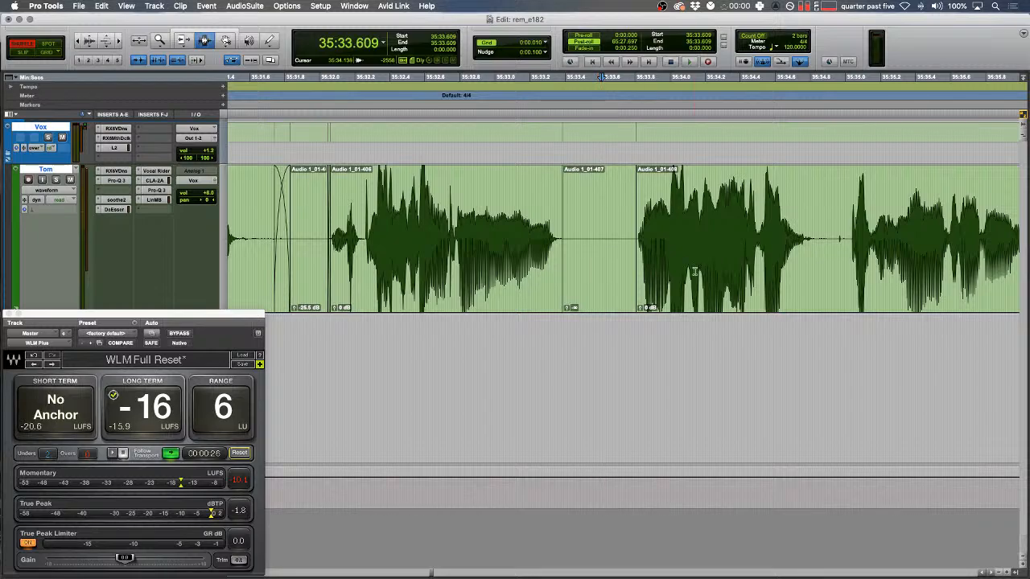
# - Play back from about 35:30.9 with loudness holding near -16 LUFS, ending in Shuffle mode
pyautogui.click(464, 235)
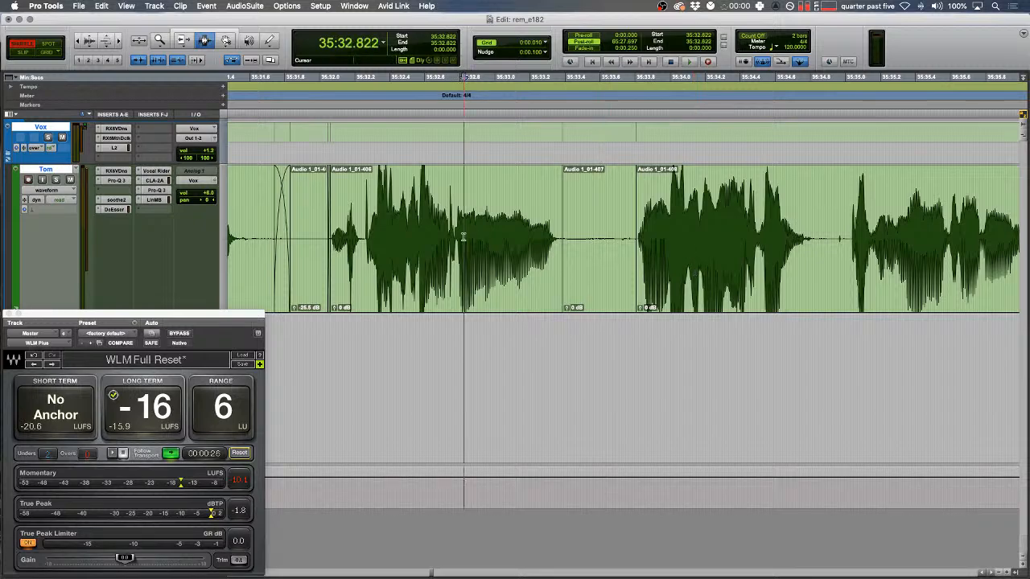
pyautogui.hscroll(-3, 462, 233)
pyautogui.press('F2')
pyautogui.click(334, 220)
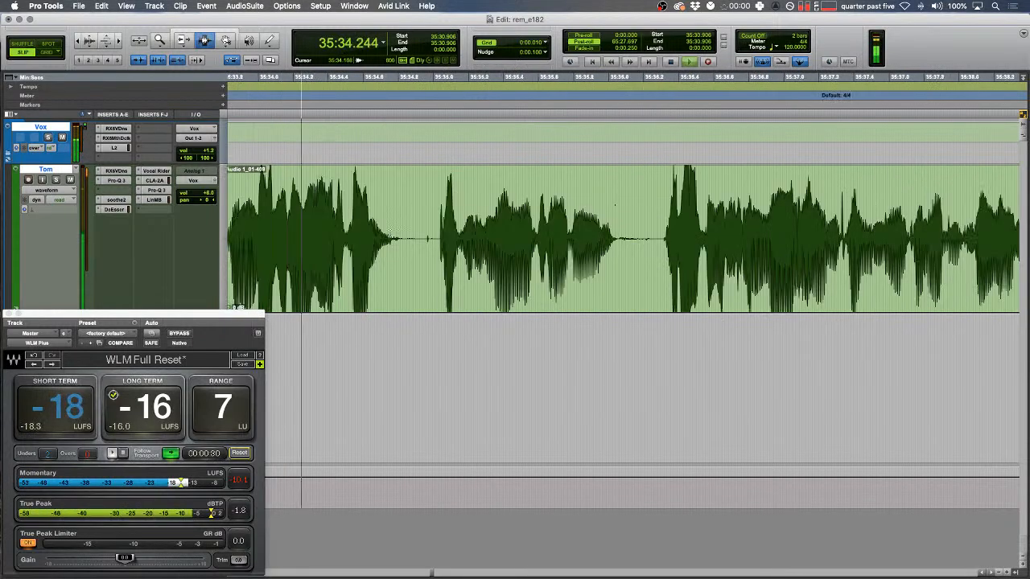
pyautogui.press('r')
pyautogui.press('F1')
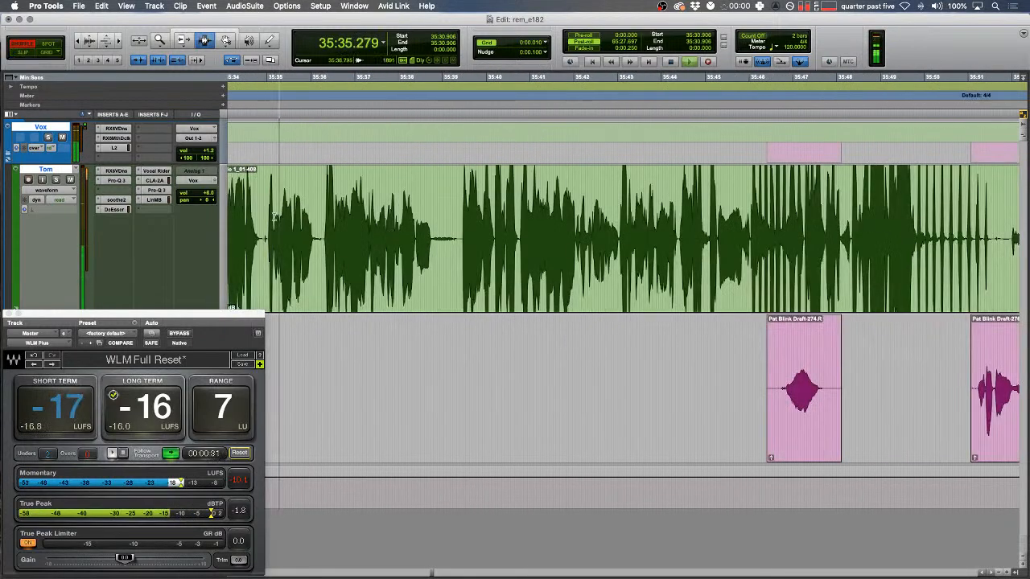
pyautogui.click(154, 199)
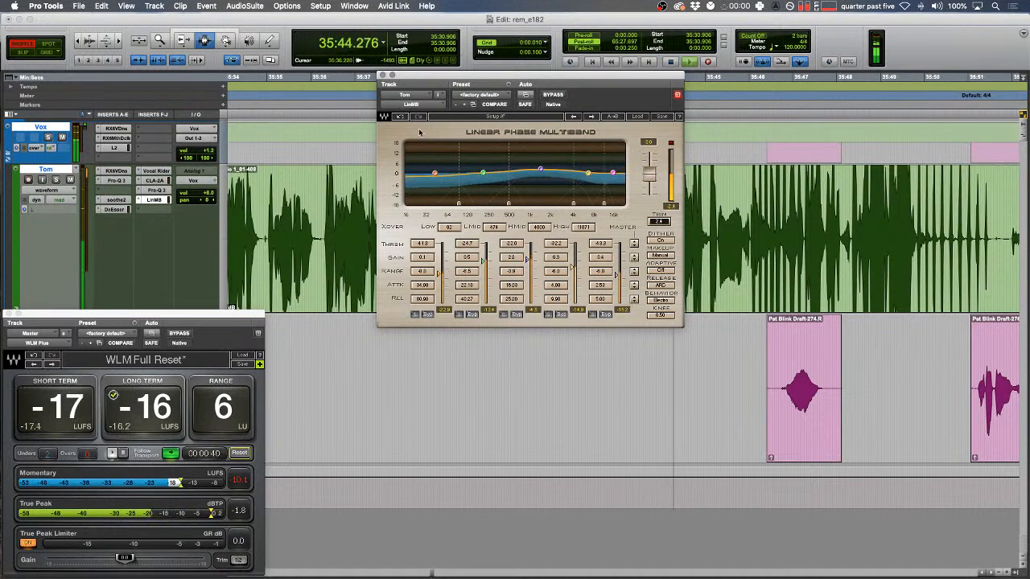
pyautogui.moveTo(474, 78); pyautogui.dragTo(380, 293)
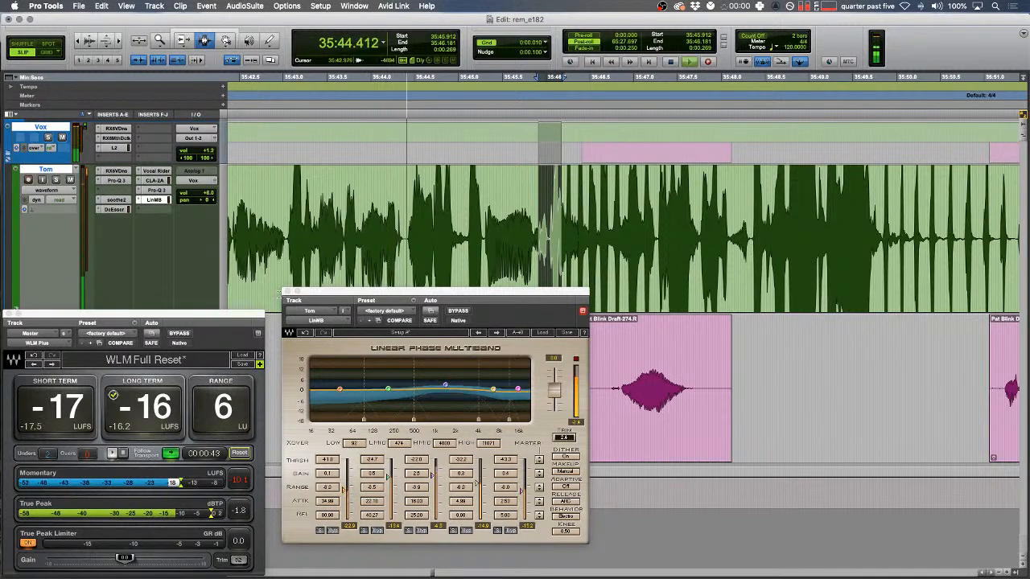
pyautogui.click(288, 291)
pyautogui.moveTo(452, 227); pyautogui.dragTo(472, 226)
# - Replace the blip at 35:45.048–35:45.283 with a tone clip and play it back from 35:44.4
pyautogui.press('t')
pyautogui.press('t')
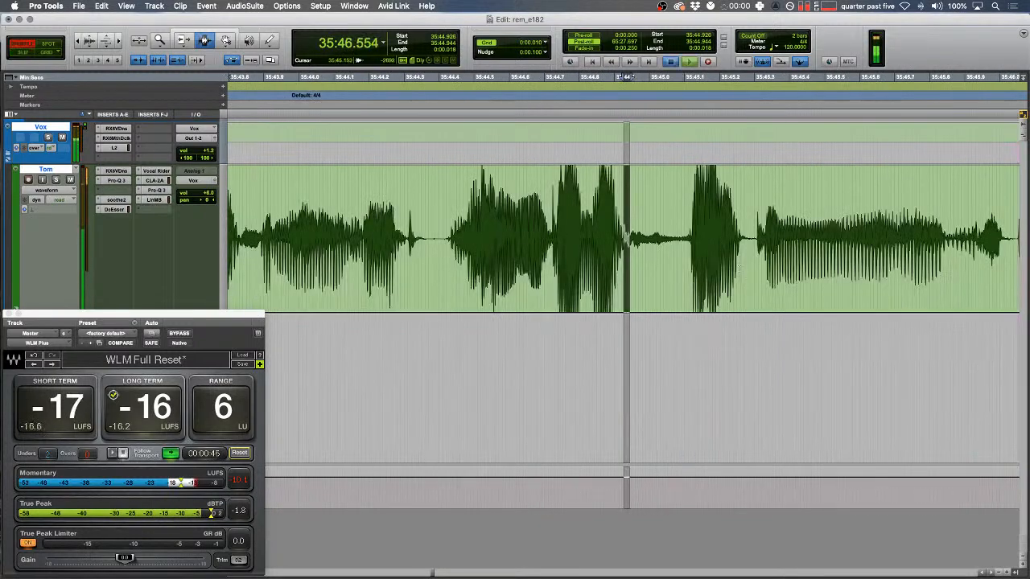
pyautogui.press('space')
pyautogui.moveTo(665, 238); pyautogui.dragTo(748, 238)
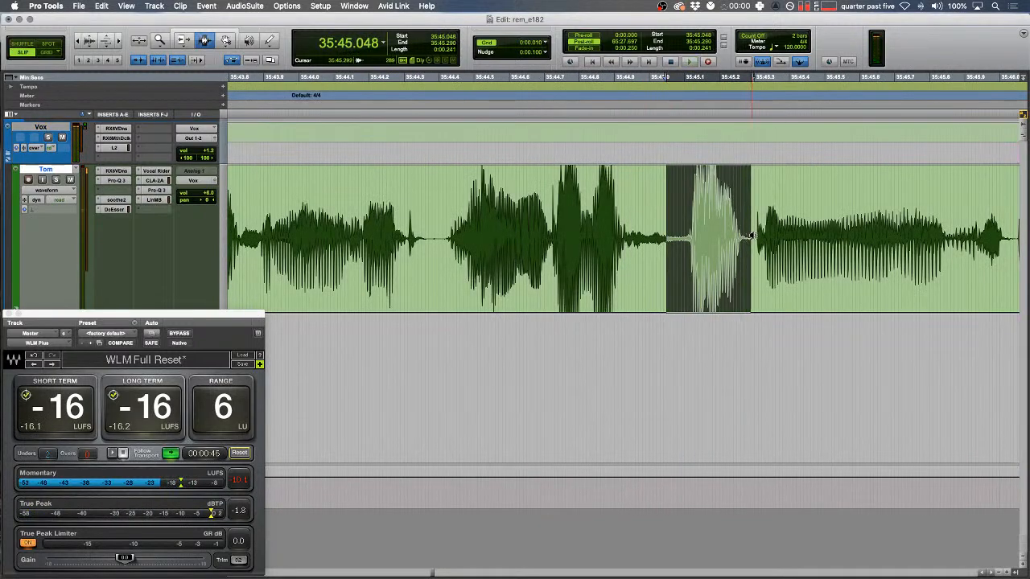
pyautogui.hotkey('alt', 'shift', '3')
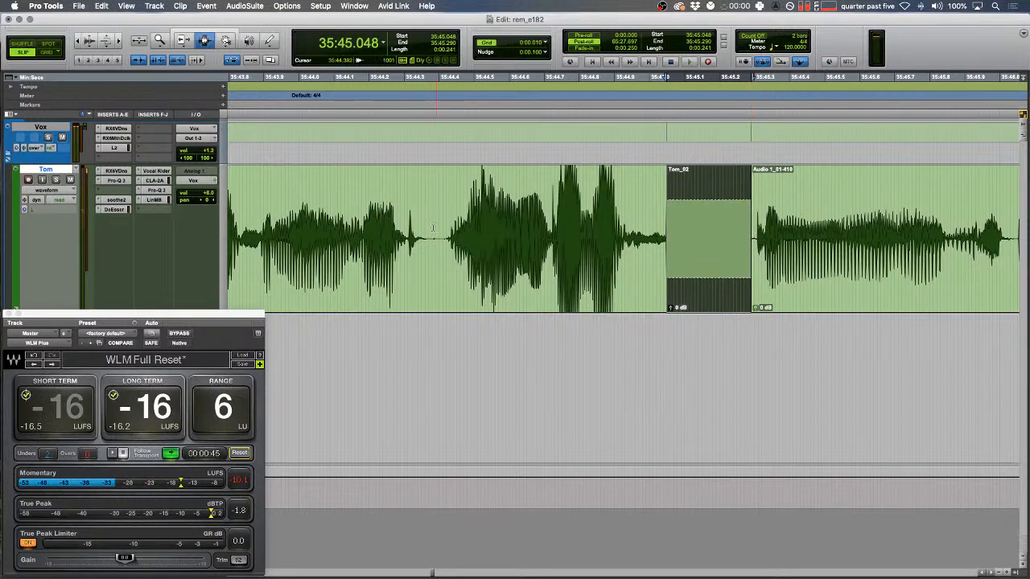
pyautogui.click(433, 228)
pyautogui.press('space')
# - Delete the unwanted stretch in Tom's audio and fade the edges of the neighbouring clips
pyautogui.hscroll(3, 438, 234)
pyautogui.press('r')
pyautogui.hscroll(5, 485, 276)
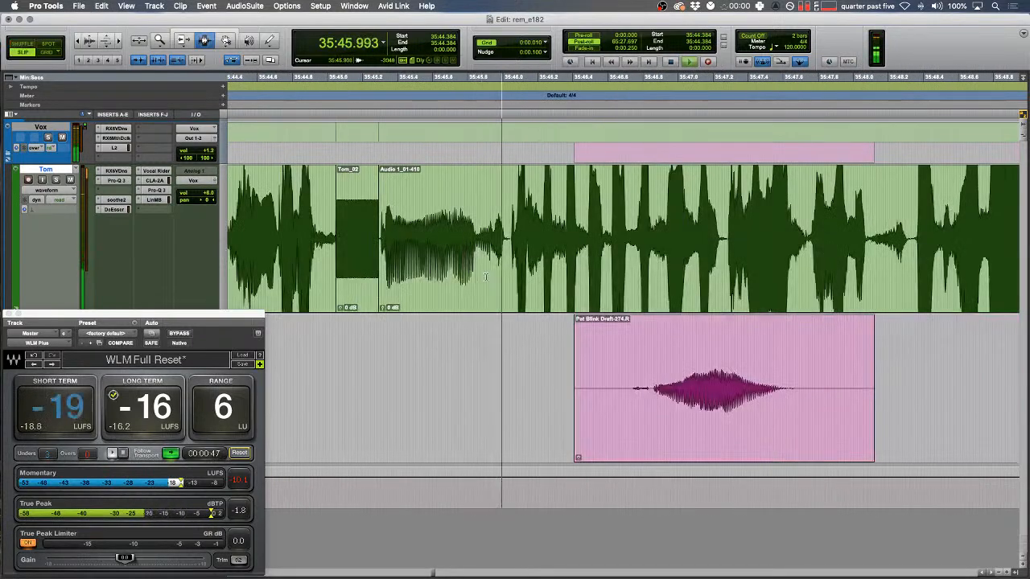
pyautogui.hscroll(3, 485, 276)
pyautogui.press('r')
pyautogui.hscroll(5, 485, 277)
pyautogui.moveTo(722, 238); pyautogui.dragTo(879, 238)
pyautogui.press('Delete')
pyautogui.press('f')
pyautogui.moveTo(767, 238); pyautogui.dragTo(707, 238)
pyautogui.press('f')
# - Split Tom's clip at 35:48.312 and slightly lower the right-hand part's clip gain
pyautogui.hscroll(-3, 643, 242)
pyautogui.click(508, 238)
pyautogui.moveTo(509, 238); pyautogui.dragTo(510, 238)
pyautogui.press('b')
pyautogui.doubleClick(568, 234)
pyautogui.hotkey('ctrl', 'shift', 'Down')
pyautogui.hscroll(5, 569, 234)
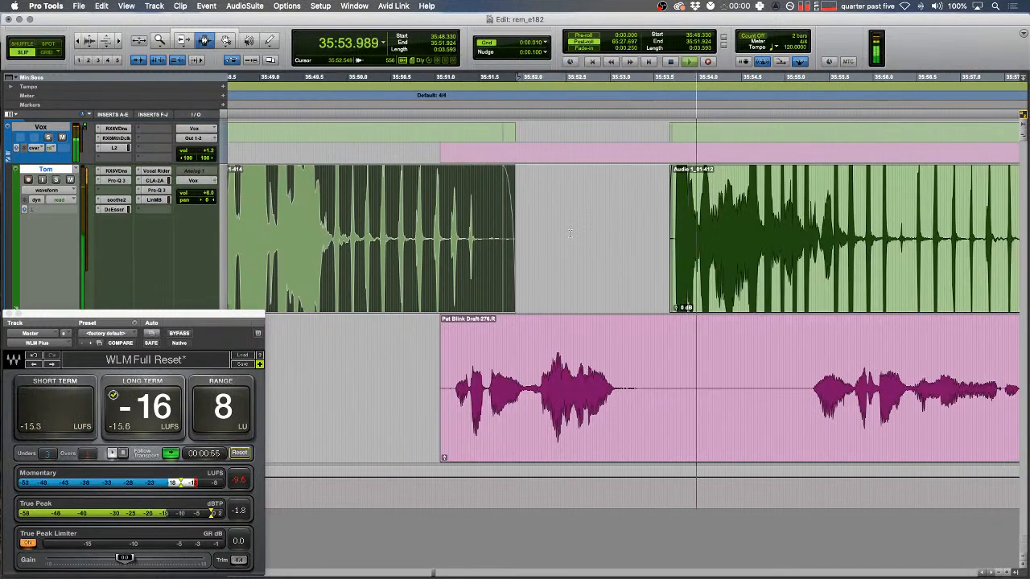
# - Lower Tom's track volume to +7.6 and play the dialogue through from 36:03.979
pyautogui.press('r')
pyautogui.moveTo(209, 191); pyautogui.dragTo(209, 195)
pyautogui.click(419, 240)
pyautogui.hscroll(4, 418, 239)
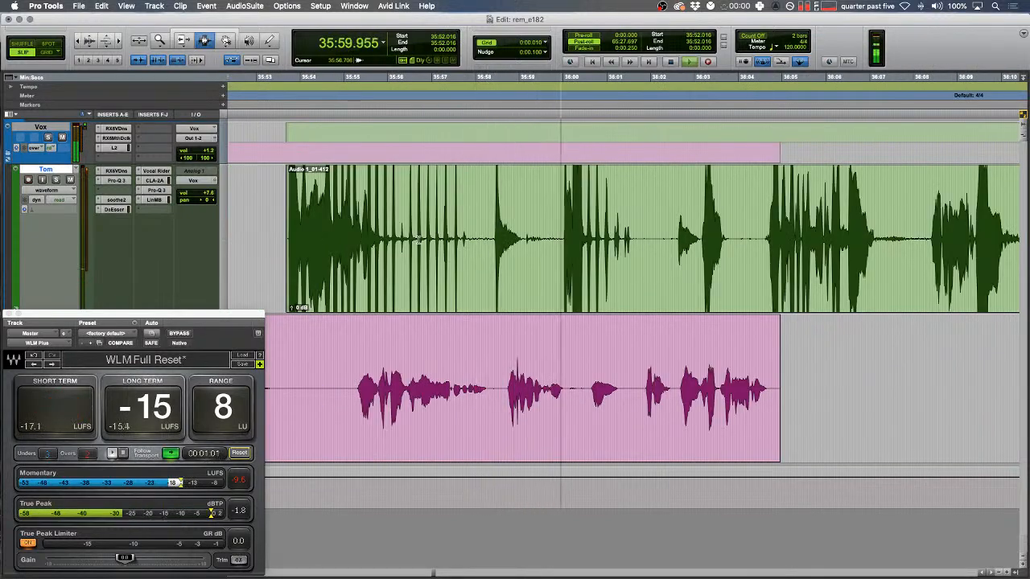
pyautogui.hscroll(2, 419, 240)
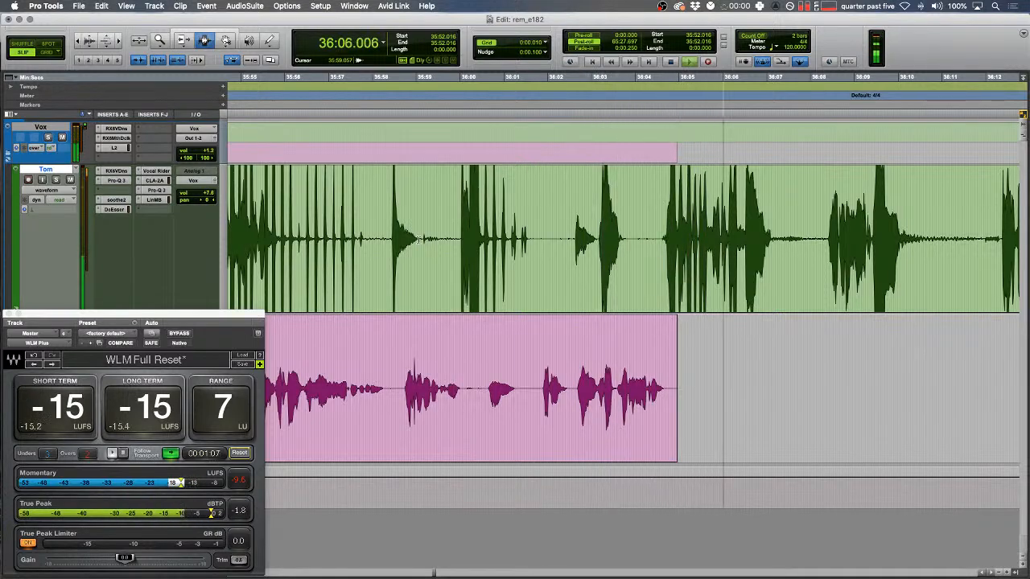
pyautogui.press('space')
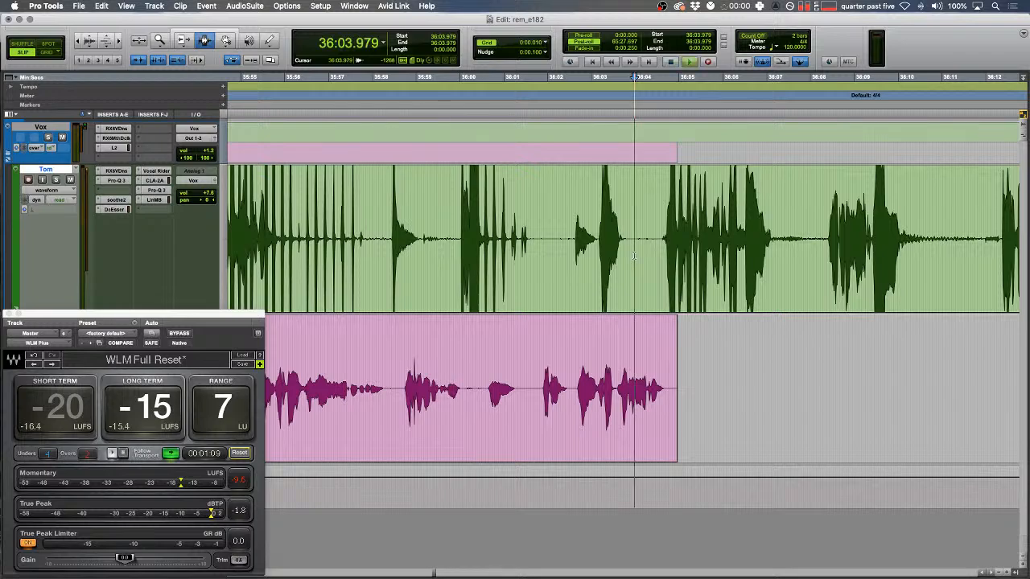
pyautogui.press('space')
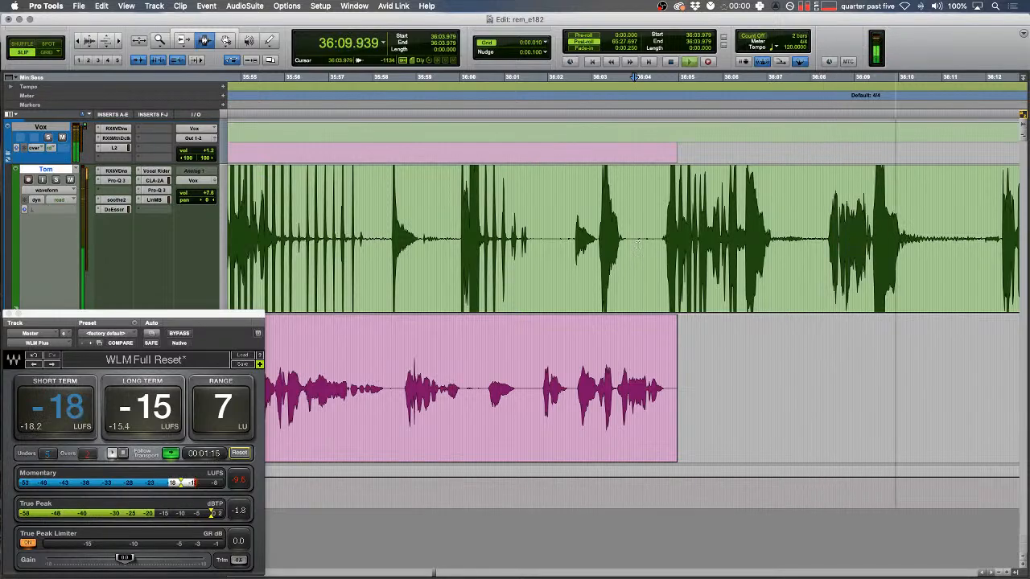
pyautogui.hscroll(5, 637, 245)
# - Switch to Shuffle mode and move the edit point from 36:12.6 to 36:15.361
pyautogui.click(599, 208)
pyautogui.press('t')
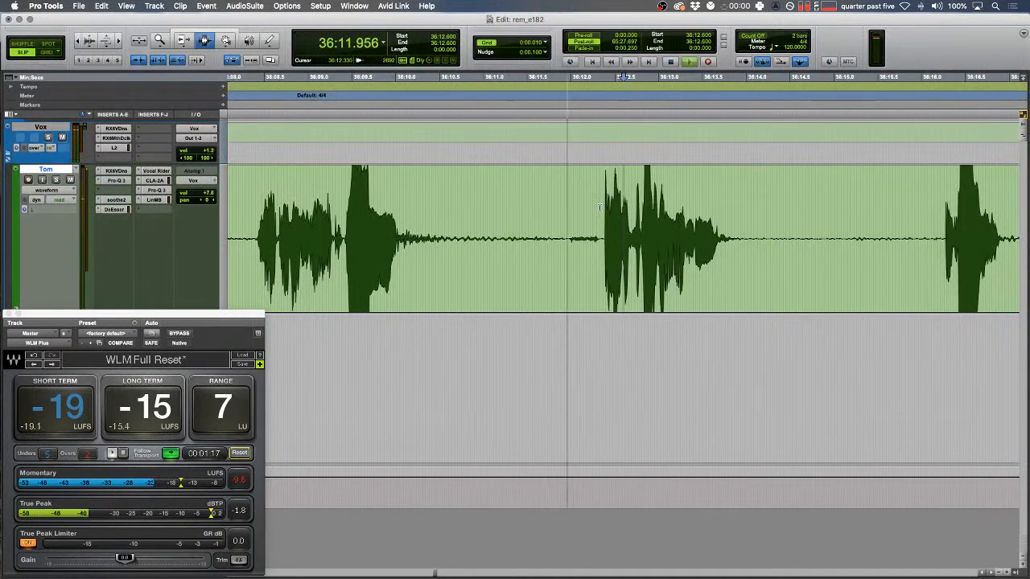
pyautogui.hscroll(5, 599, 207)
pyautogui.press('F1')
pyautogui.click(602, 239)
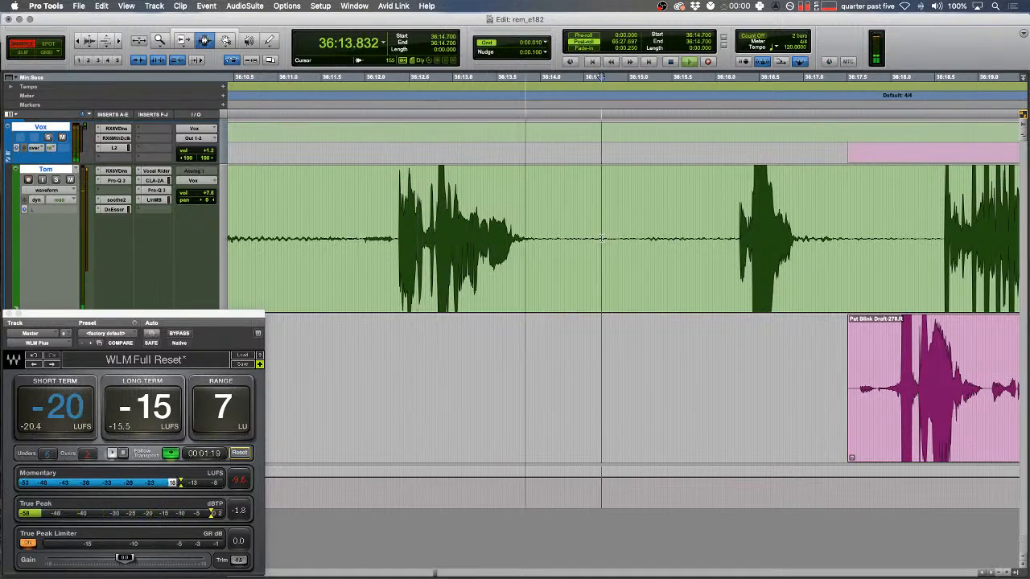
pyautogui.click(660, 238)
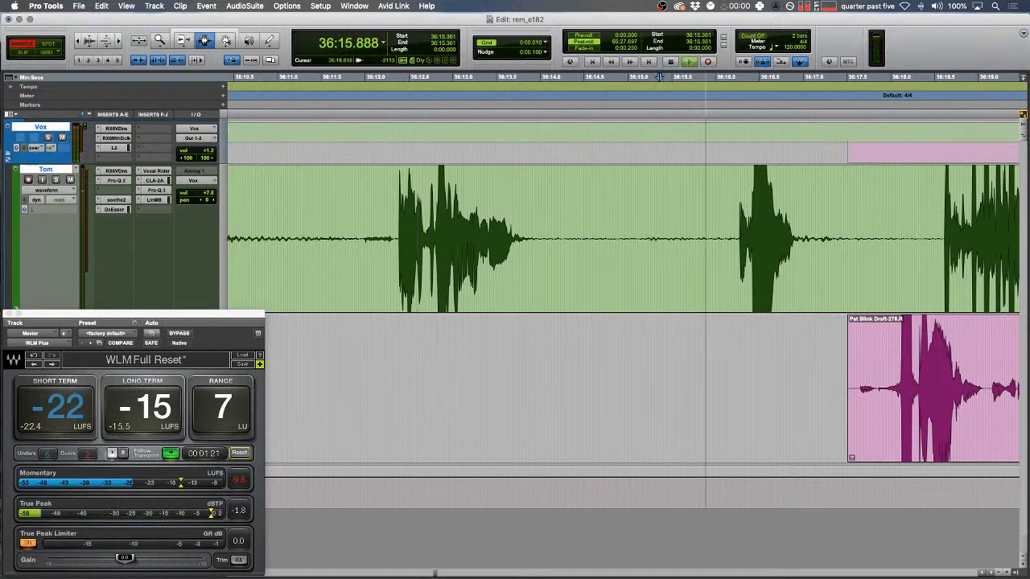
# - Back in Slip mode, select 36:17.412–36:17.736 at the pink clip's start, then go to Squarespace
pyautogui.press('super+Tab')
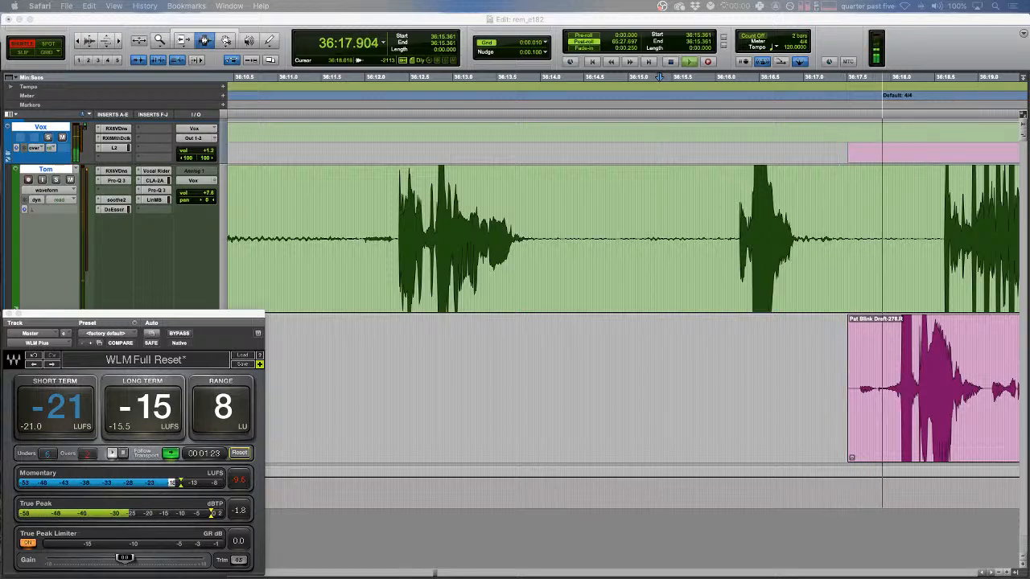
pyautogui.click(822, 359)
pyautogui.hscroll(5, 822, 360)
pyautogui.press('F2')
pyautogui.moveTo(754, 327); pyautogui.dragTo(769, 327)
pyautogui.moveTo(661, 359); pyautogui.dragTo(633, 359)
pyautogui.press('t')
pyautogui.press('space')
pyautogui.press('r')
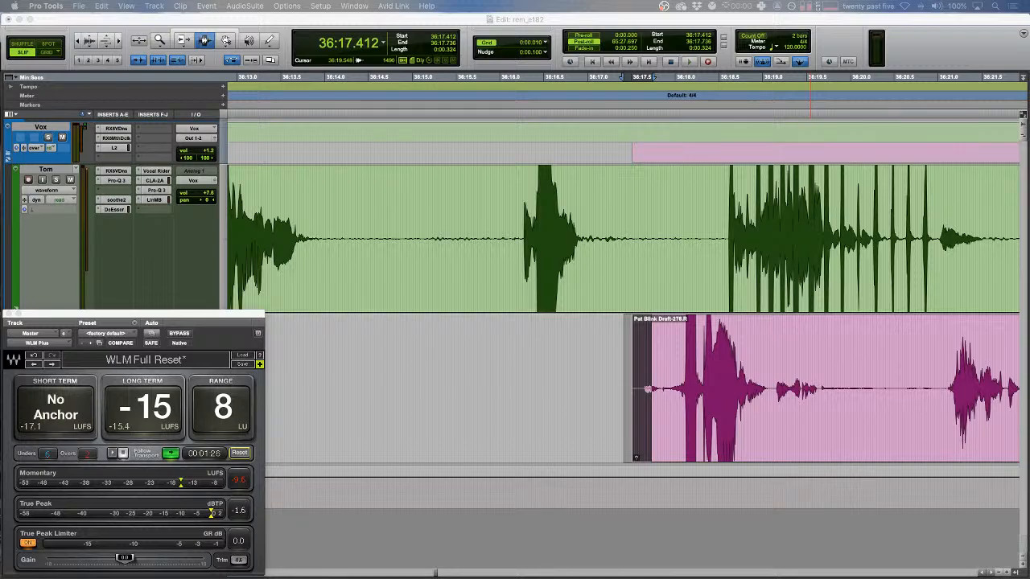
pyautogui.hotkey('ctrl', 'Right')
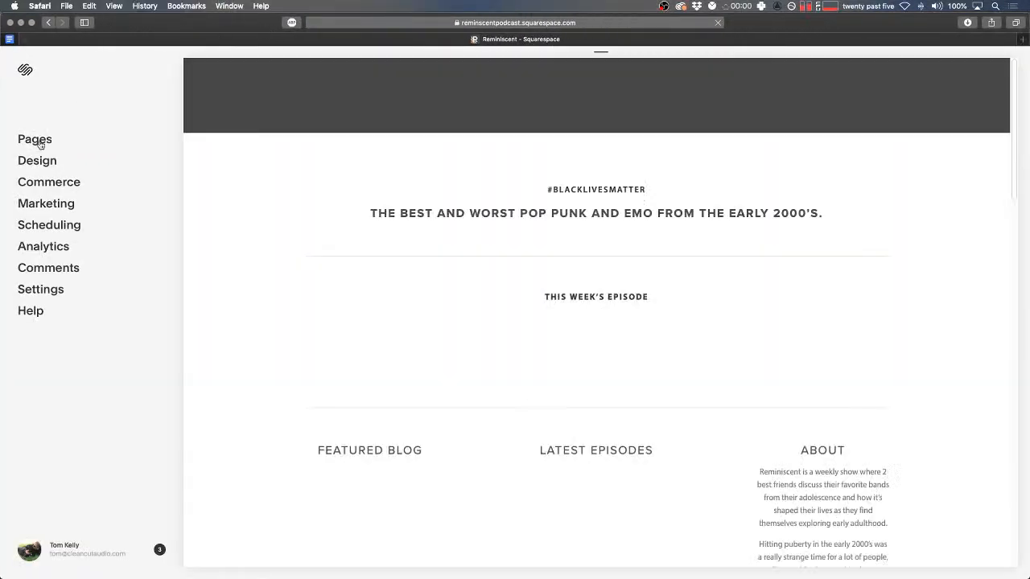
# - Open Pages in the Squarespace sidebar and choose Episodes under Not Linked
pyautogui.click(36, 143)
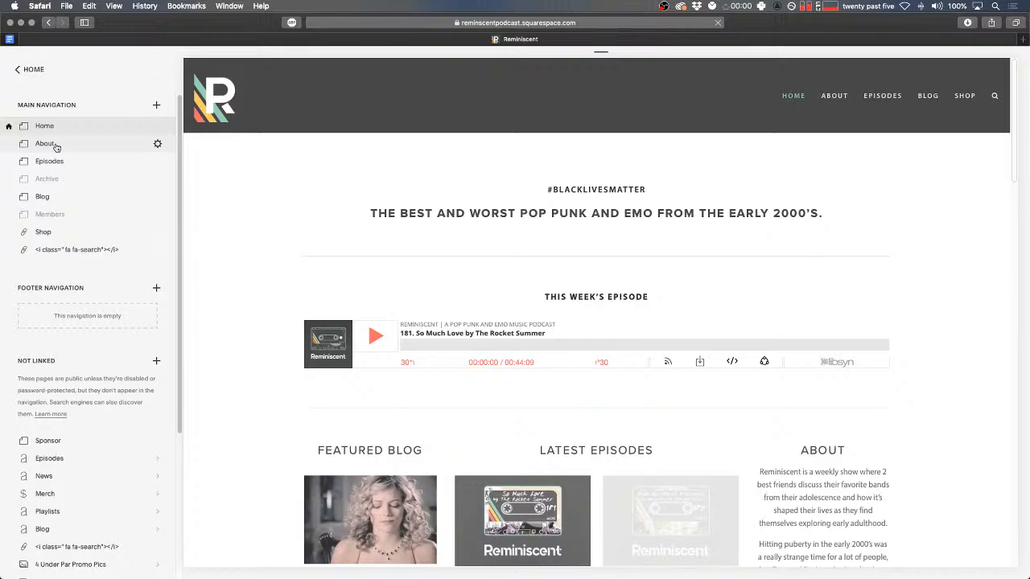
pyautogui.scroll(-15, 530, 269)
pyautogui.scroll(5, 530, 269)
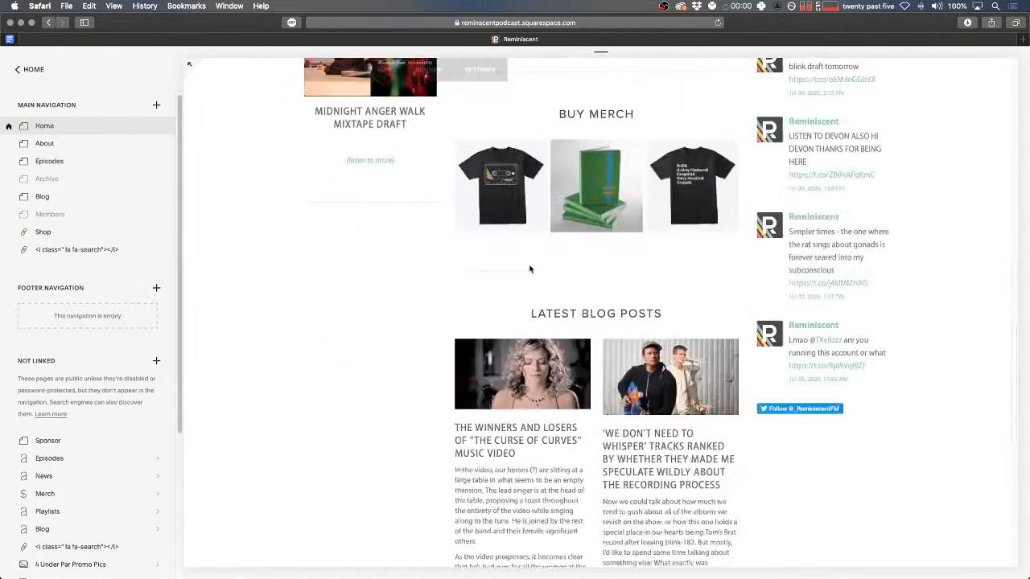
pyautogui.scroll(10, 529, 269)
pyautogui.click(92, 458)
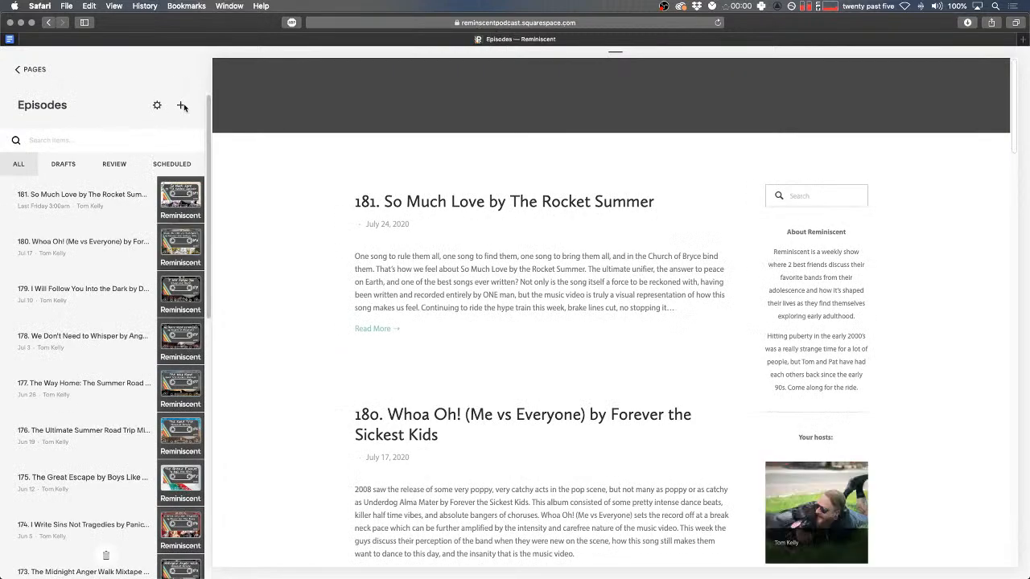
# - Create the episode post '182. The Ultimate Blink-182 Discography Mixtape Draft' and start its body text
pyautogui.click(182, 106)
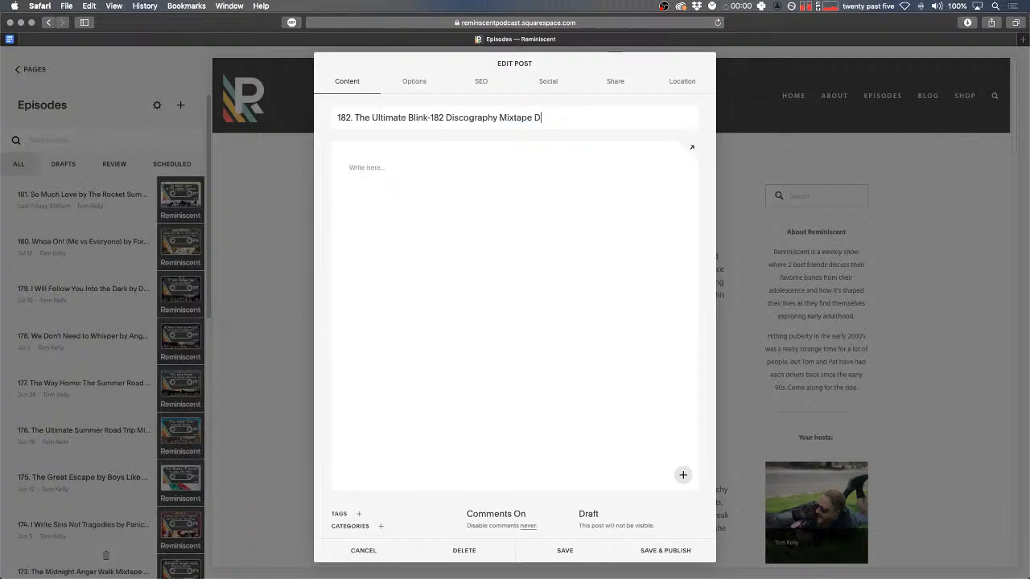
pyautogui.click(377, 167)
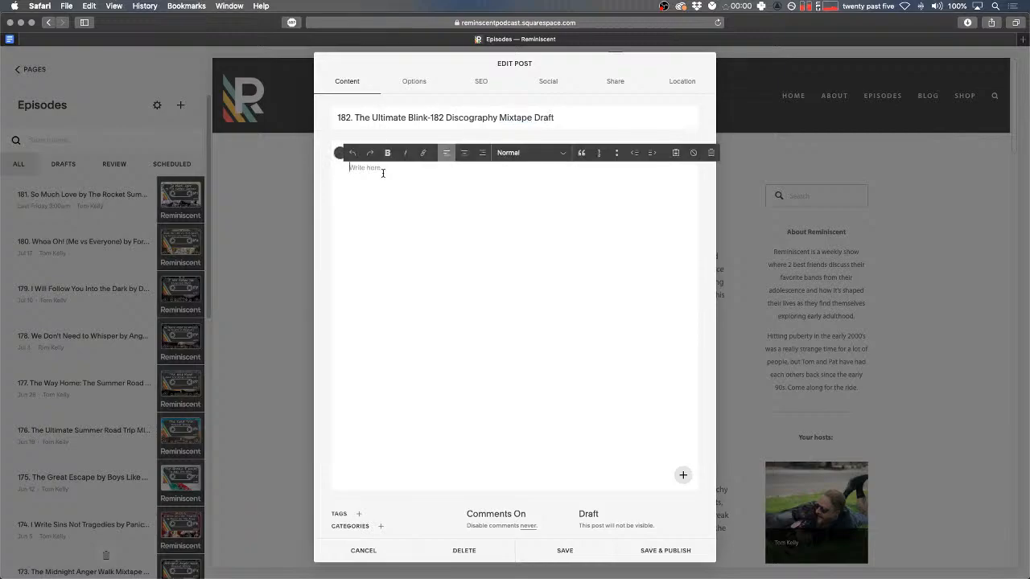
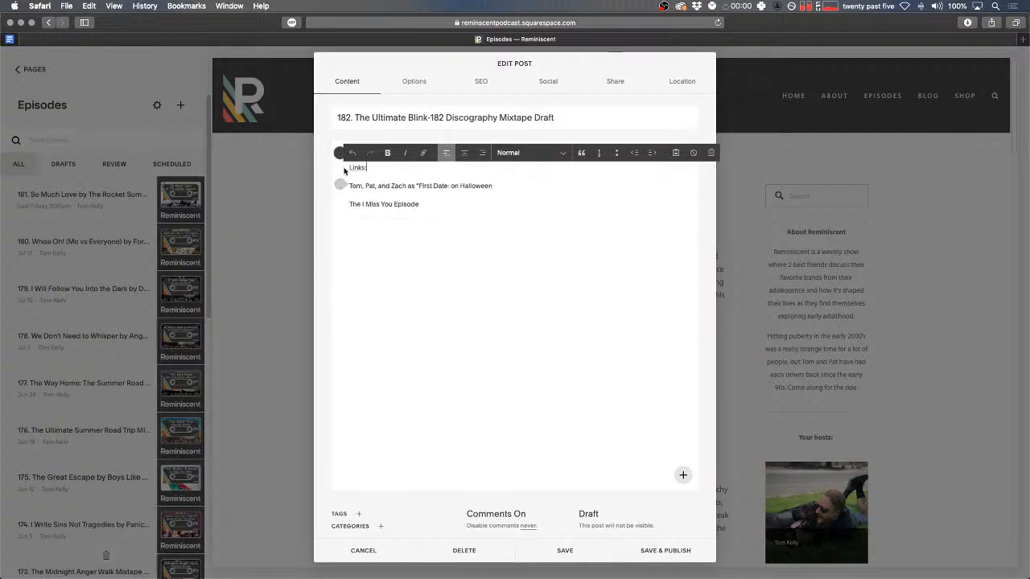
# - Insert a blank line above 'Links:' in the episode 182 draft, review its settings, and save
pyautogui.press('Return')
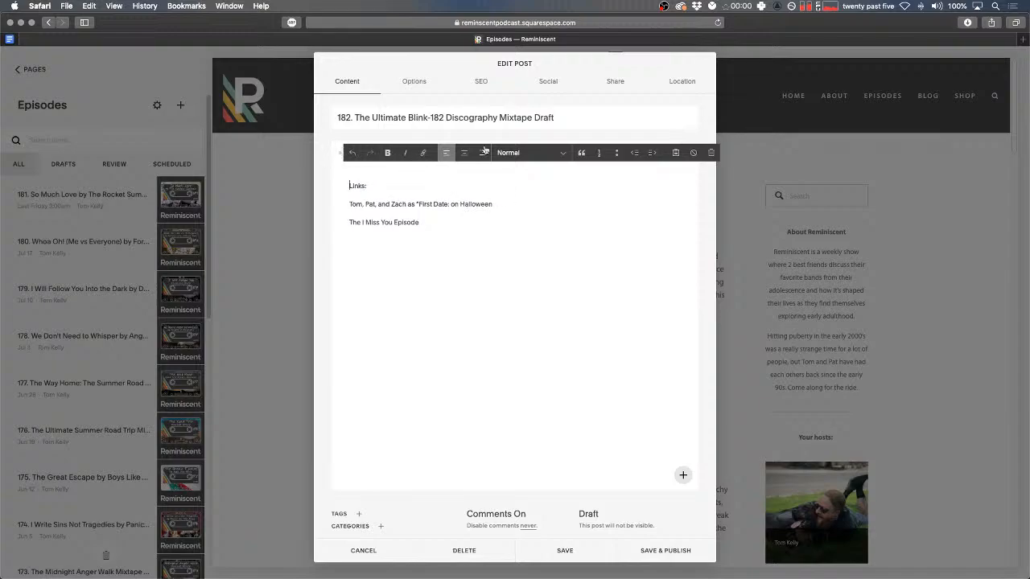
pyautogui.moveTo(566, 117); pyautogui.dragTo(299, 113)
pyautogui.click(412, 81)
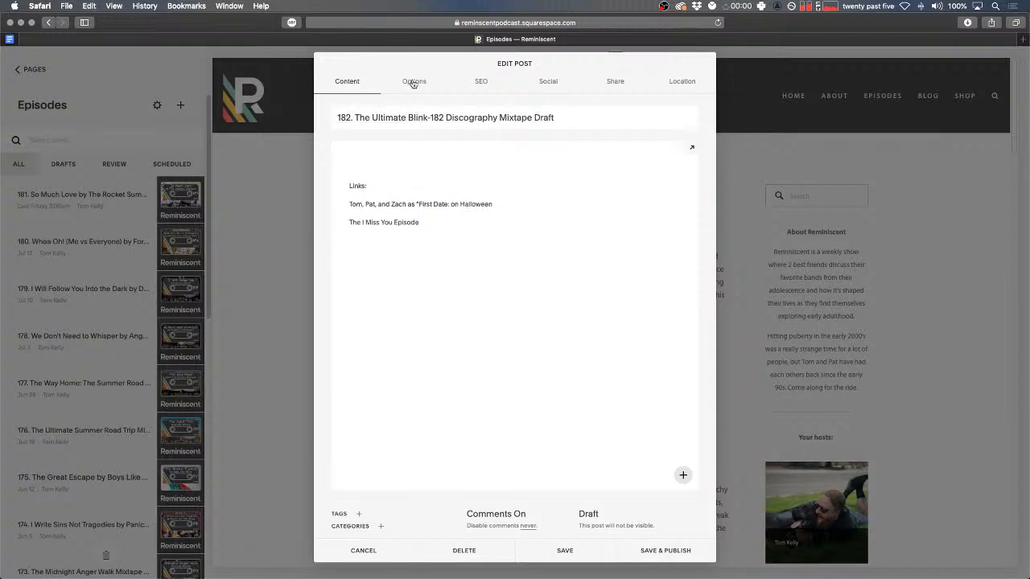
pyautogui.click(354, 88)
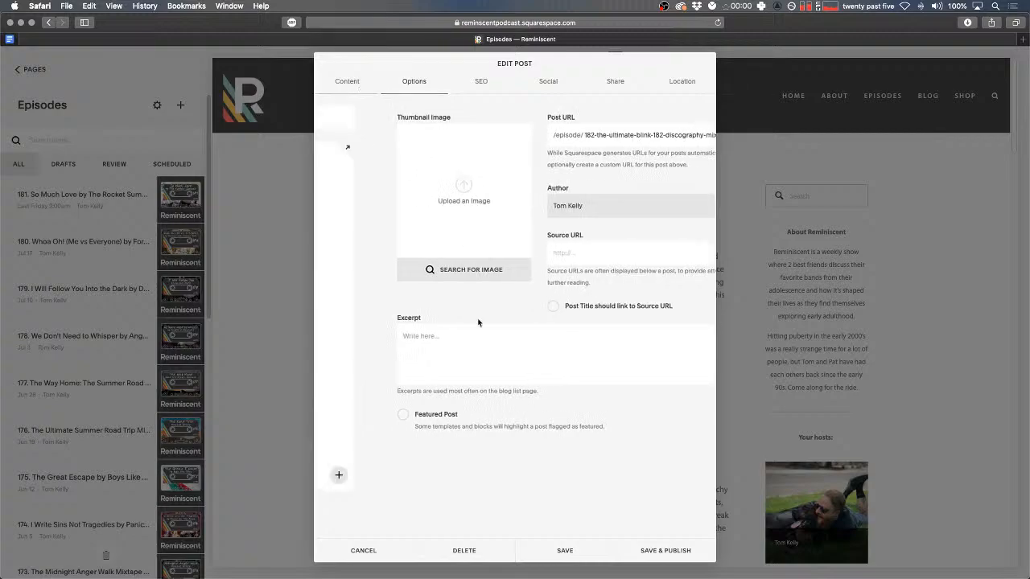
pyautogui.click(568, 552)
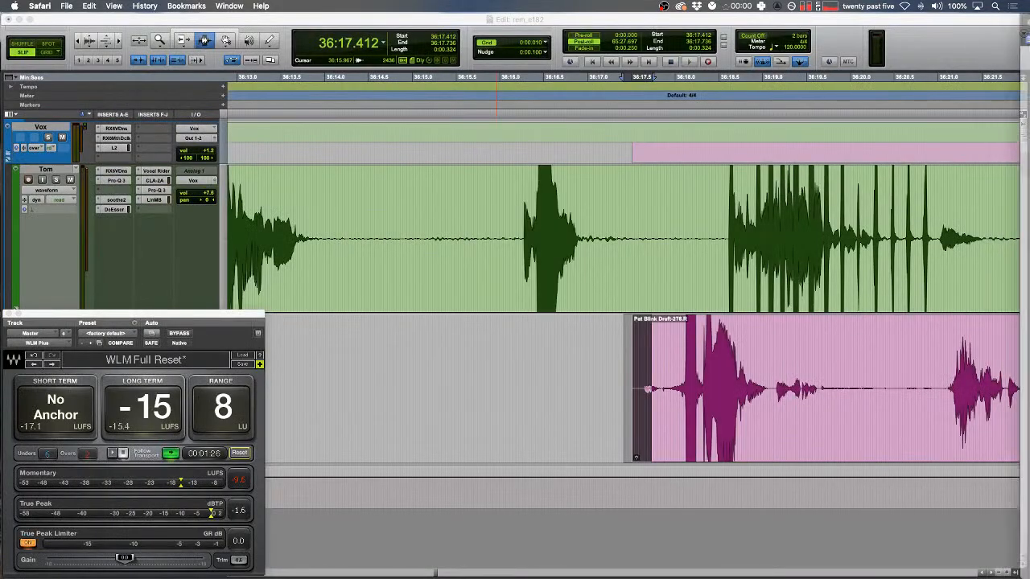
# - Play from 36:14.785, then replace the first blip in the pink clip with a tone clip
pyautogui.click(395, 285)
pyautogui.press('space')
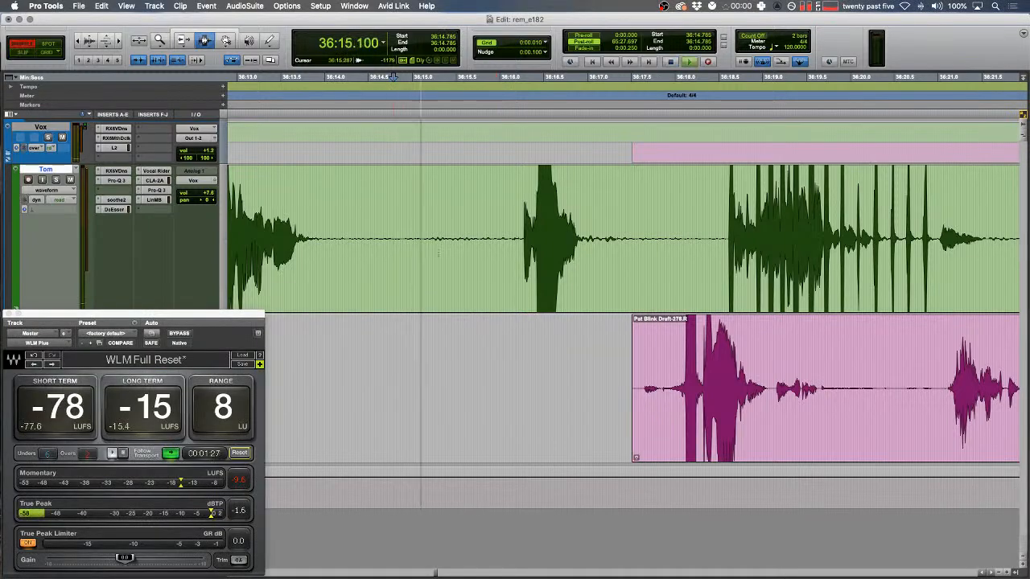
pyautogui.moveTo(641, 373); pyautogui.dragTo(646, 373)
pyautogui.press('t')
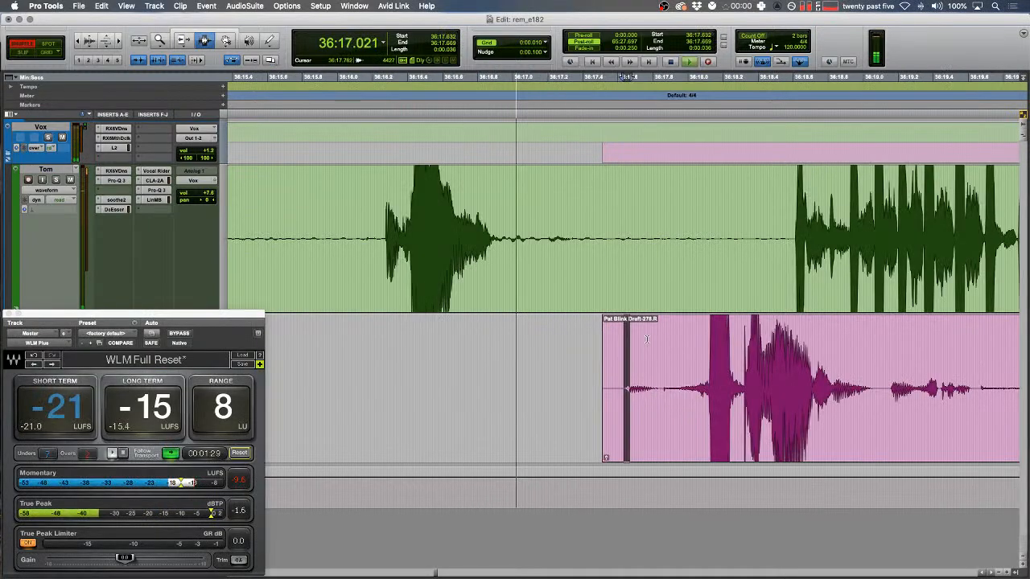
pyautogui.hscroll(2, 636, 373)
pyautogui.press('F2')
pyautogui.click(620, 373)
pyautogui.press('space')
pyautogui.moveTo(598, 373); pyautogui.dragTo(638, 387)
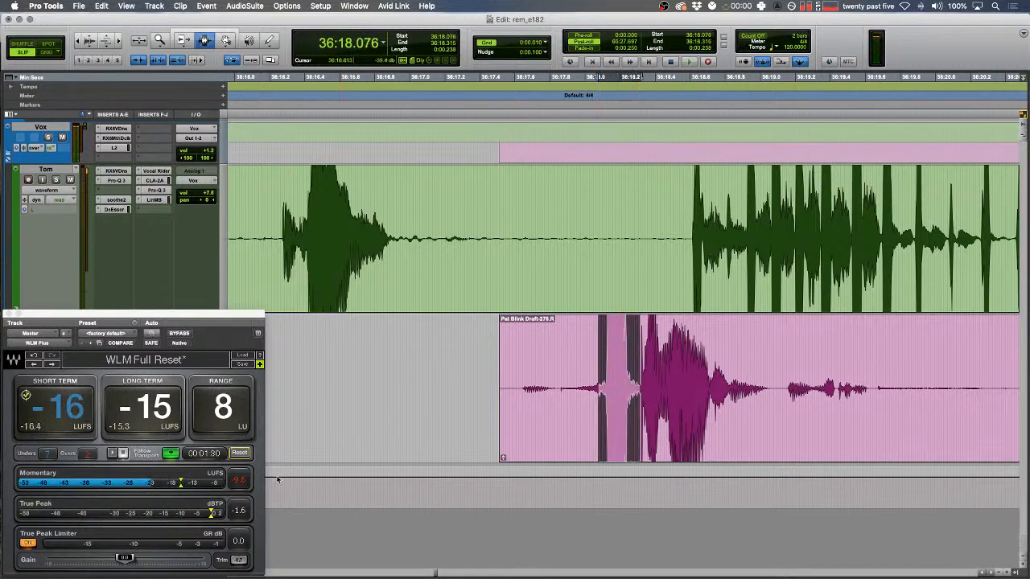
pyautogui.press('alt+super+v')
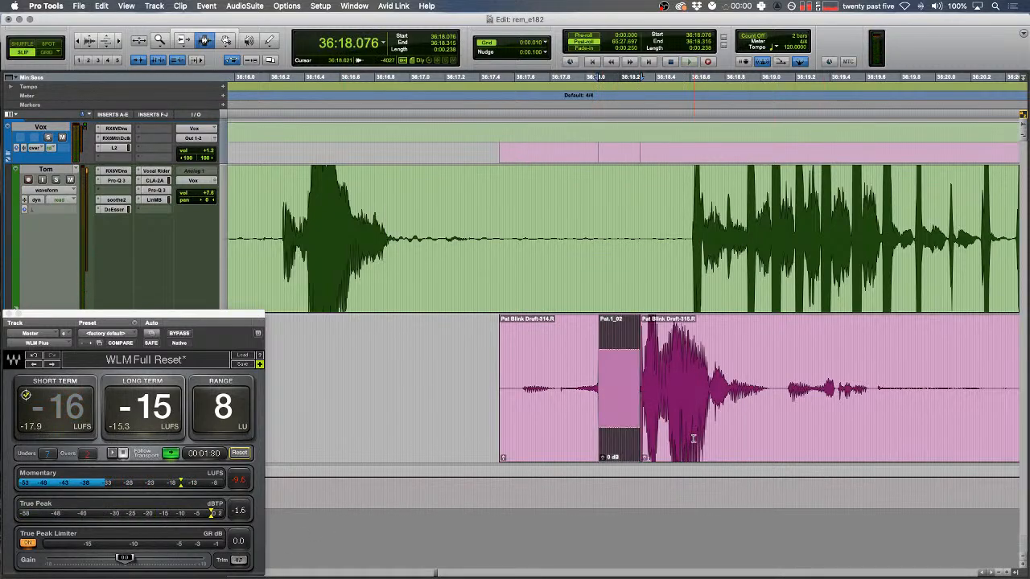
# - Check the edit, then replace the second blip at 36:18.498–36:18.731 with a tone clip
pyautogui.moveTo(497, 372); pyautogui.dragTo(478, 372)
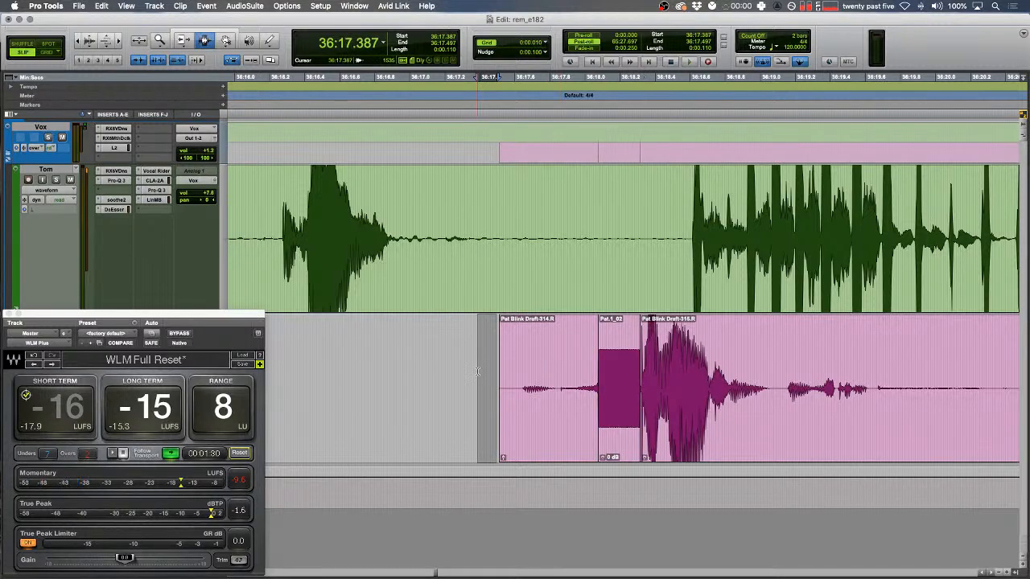
pyautogui.click(465, 366)
pyautogui.press('space')
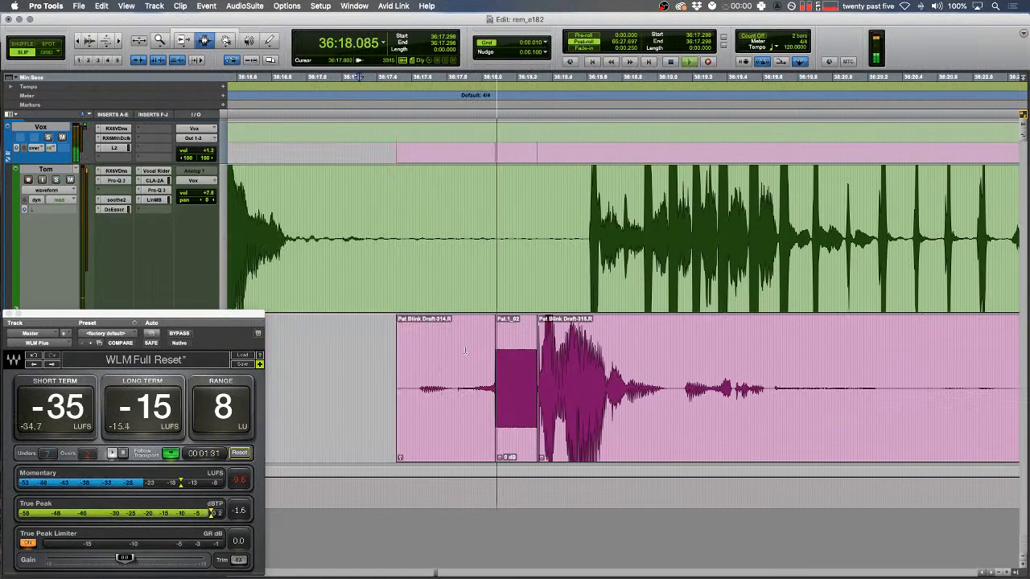
pyautogui.moveTo(568, 390); pyautogui.dragTo(609, 378)
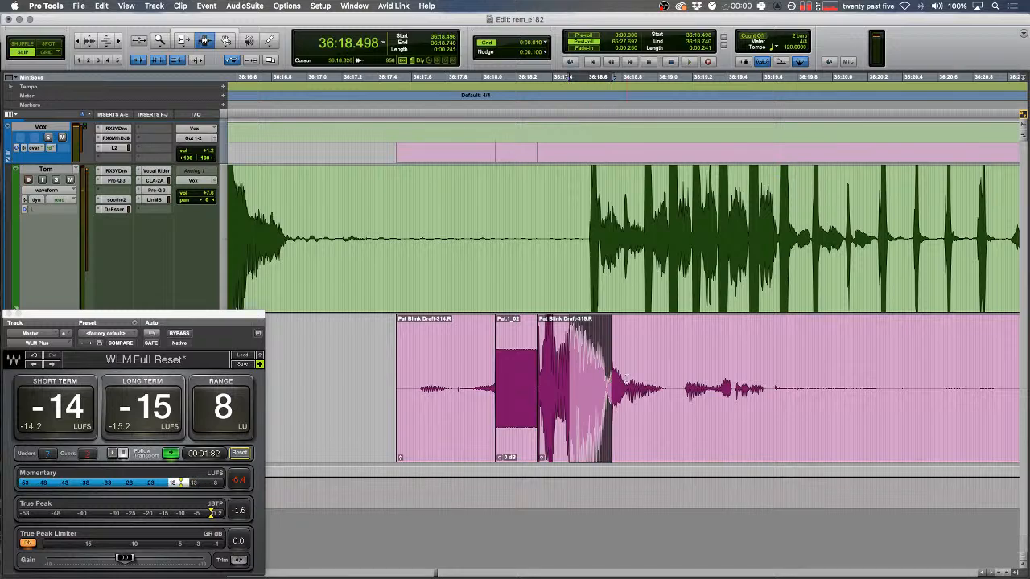
pyautogui.press('ctrl+shift+super+3')
# - Play back the tone clips, then delete the silent stretch from the green track
pyautogui.moveTo(441, 359); pyautogui.dragTo(434, 358)
pyautogui.press('t')
pyautogui.press('space')
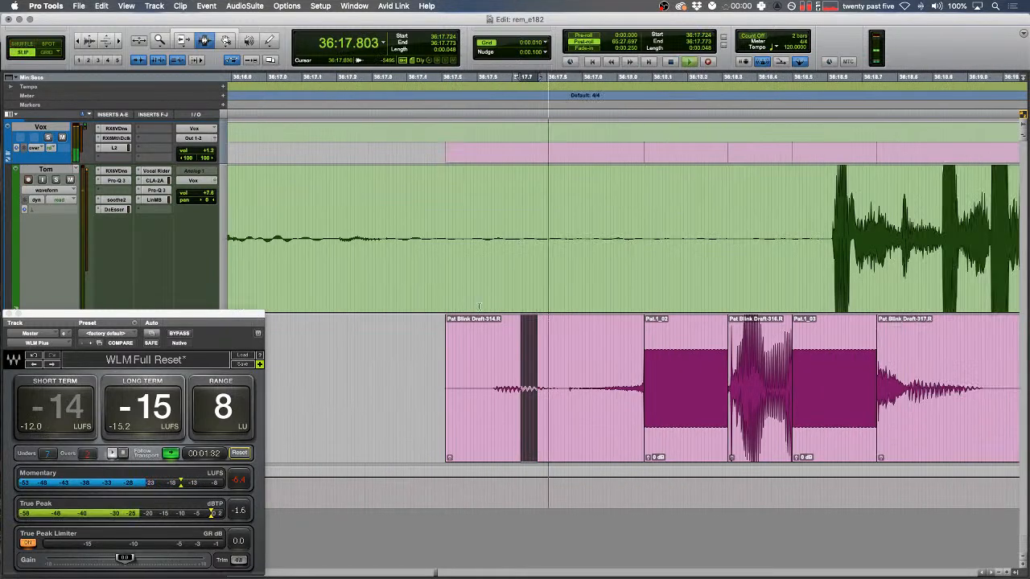
pyautogui.hscroll(5, 479, 307)
pyautogui.press('F6')
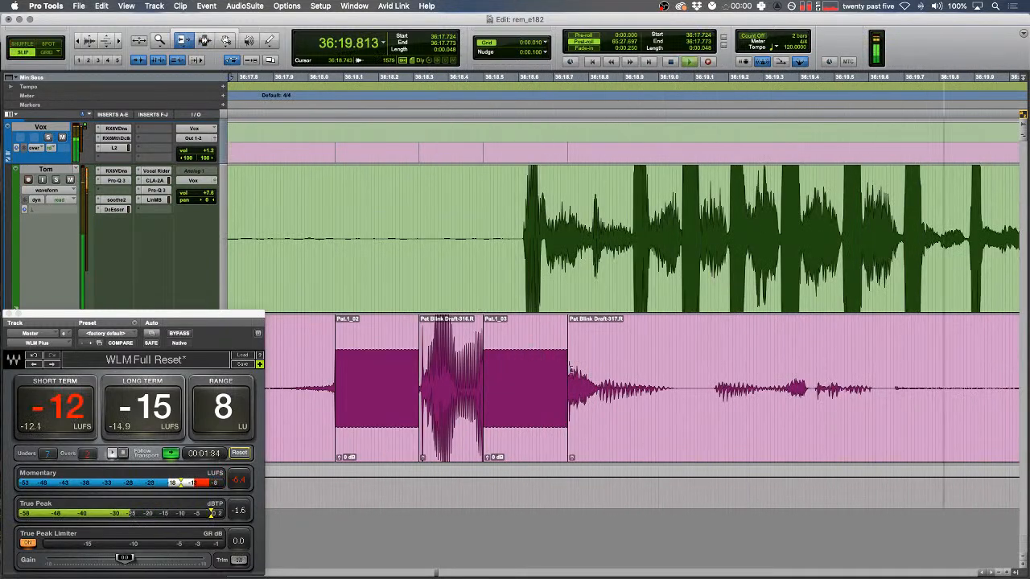
pyautogui.moveTo(569, 372); pyautogui.dragTo(571, 372)
pyautogui.press('r')
pyautogui.press('r')
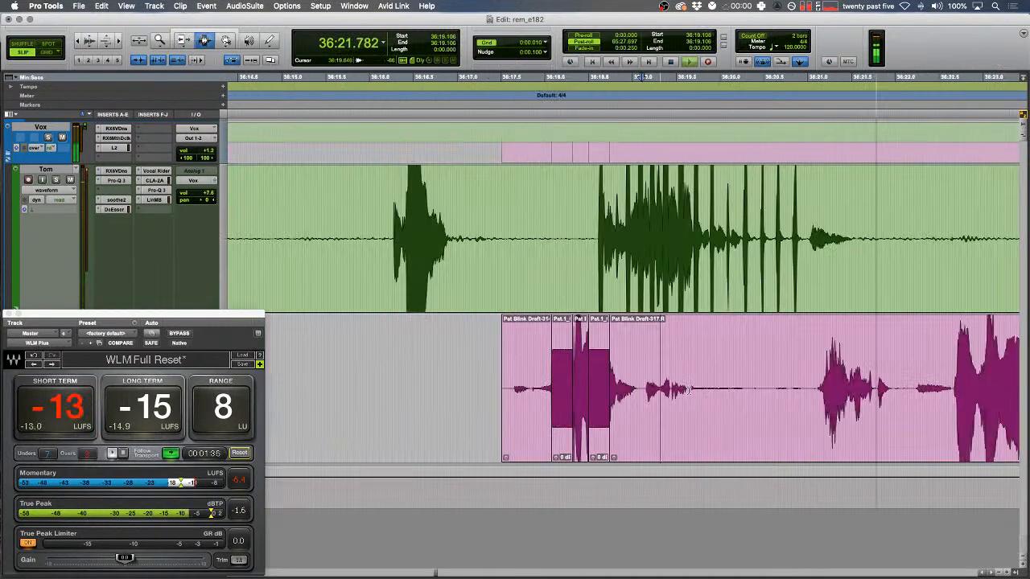
pyautogui.moveTo(690, 241); pyautogui.dragTo(920, 247)
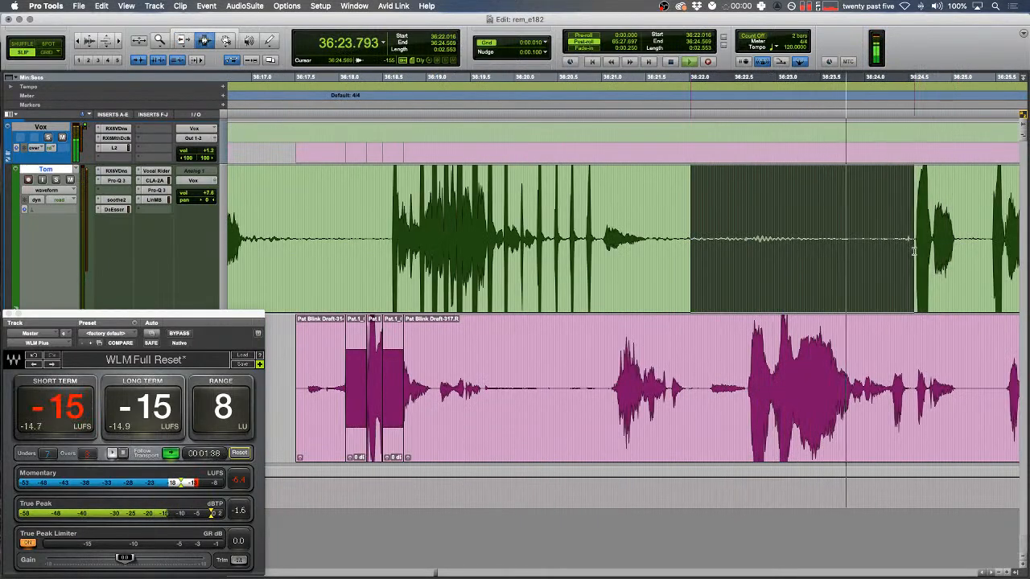
pyautogui.press('Delete')
# - Locate the next gap around 36:23.963 and delete the unwanted range from the pink clip
pyautogui.press('t')
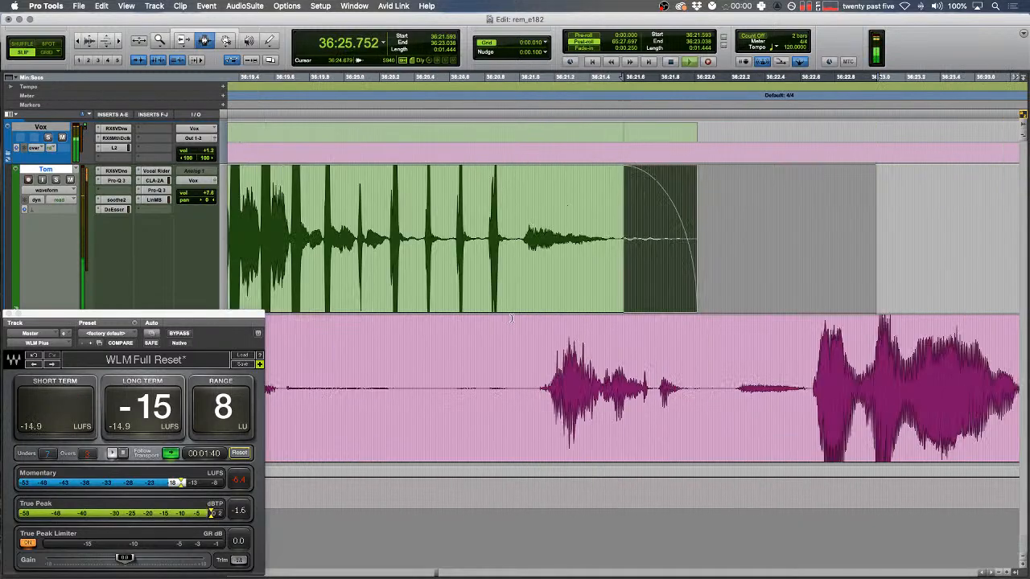
pyautogui.hscroll(-8, 548, 415)
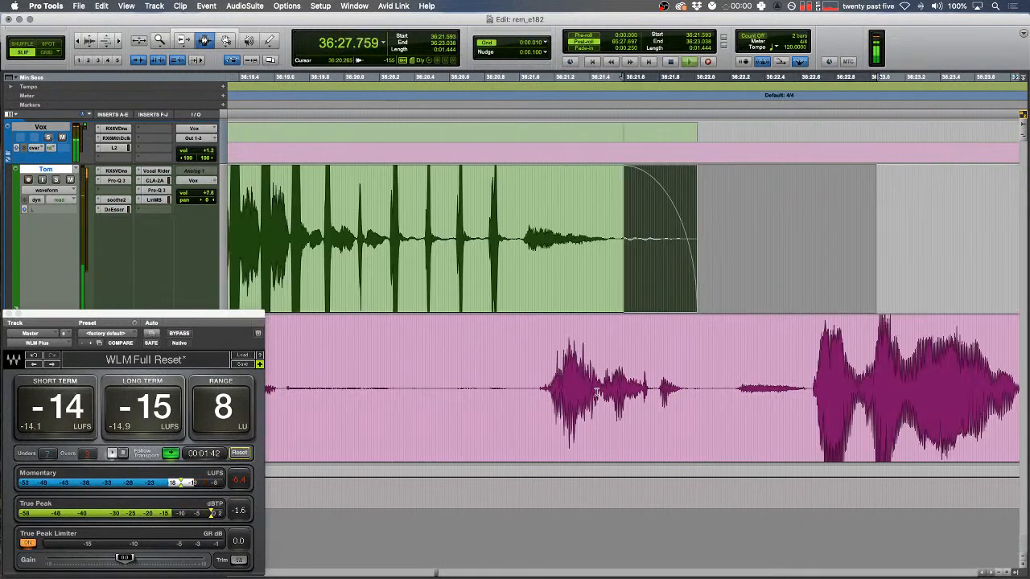
pyautogui.press('space')
pyautogui.press('r')
pyautogui.press('t')
pyautogui.press('t')
pyautogui.press('space')
pyautogui.press('F2')
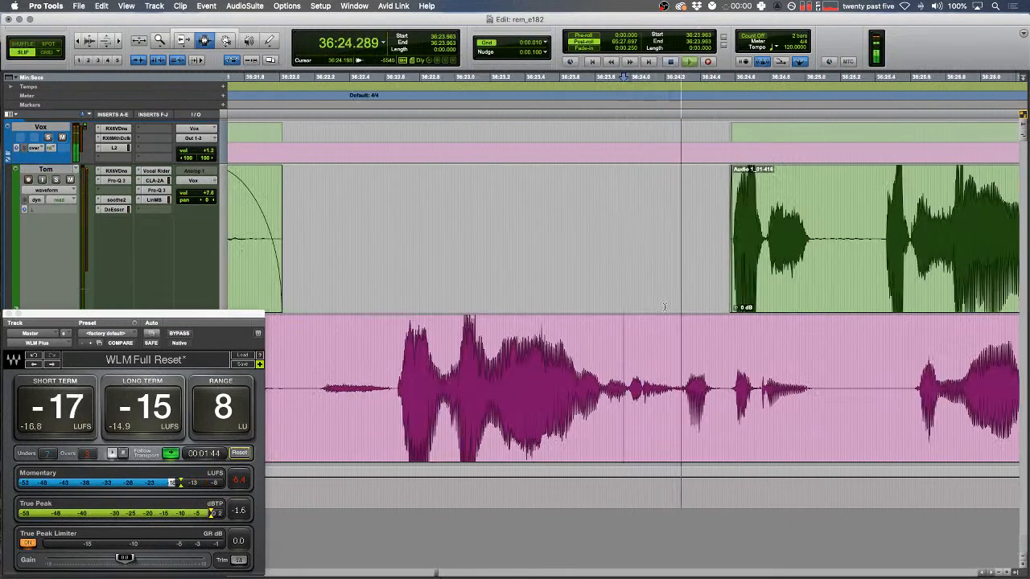
pyautogui.moveTo(677, 337); pyautogui.dragTo(841, 338)
pyautogui.press('BackSpace')
# - In Shuffle mode, delete the gap across both tracks so later audio closes up
pyautogui.press('F1')
pyautogui.moveTo(885, 274); pyautogui.dragTo(674, 284)
pyautogui.press('BackSpace')
pyautogui.press('F2')
pyautogui.press('space')
# - Inspect the pink clip boundary, then trim the green clip's tail and add a fade-out
pyautogui.moveTo(673, 336); pyautogui.dragTo(650, 328)
pyautogui.press('t')
pyautogui.press('space')
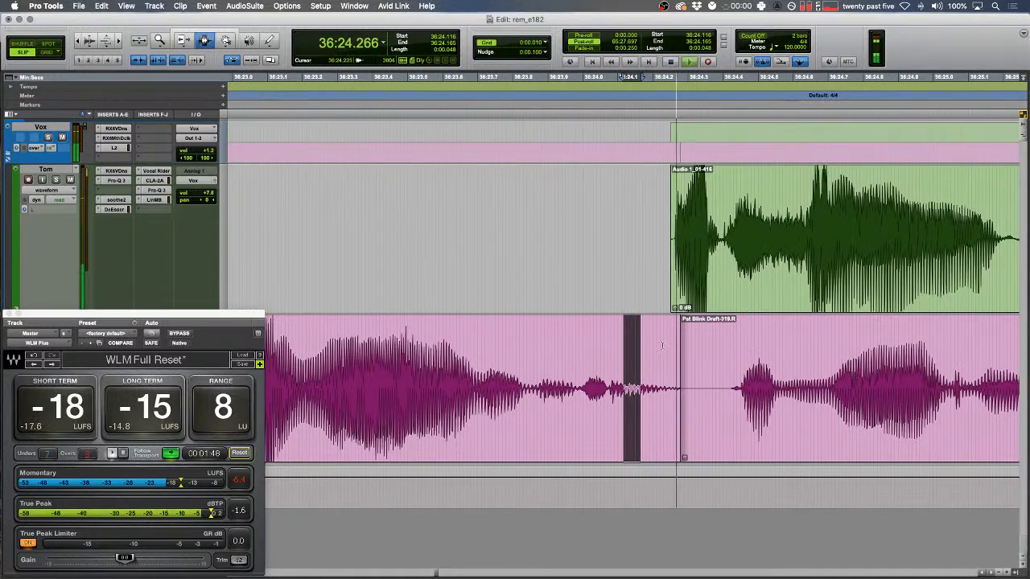
pyautogui.moveTo(686, 359); pyautogui.dragTo(681, 360)
pyautogui.press('r')
pyautogui.press('r')
pyautogui.moveTo(538, 236); pyautogui.dragTo(504, 229)
pyautogui.press('BackSpace')
pyautogui.press('f')
# - Play back the trimmed, faded clip from just before it to check the edit
pyautogui.click(422, 223)
pyautogui.press('F1')
pyautogui.press('t')
pyautogui.press('space')
pyautogui.press('space')
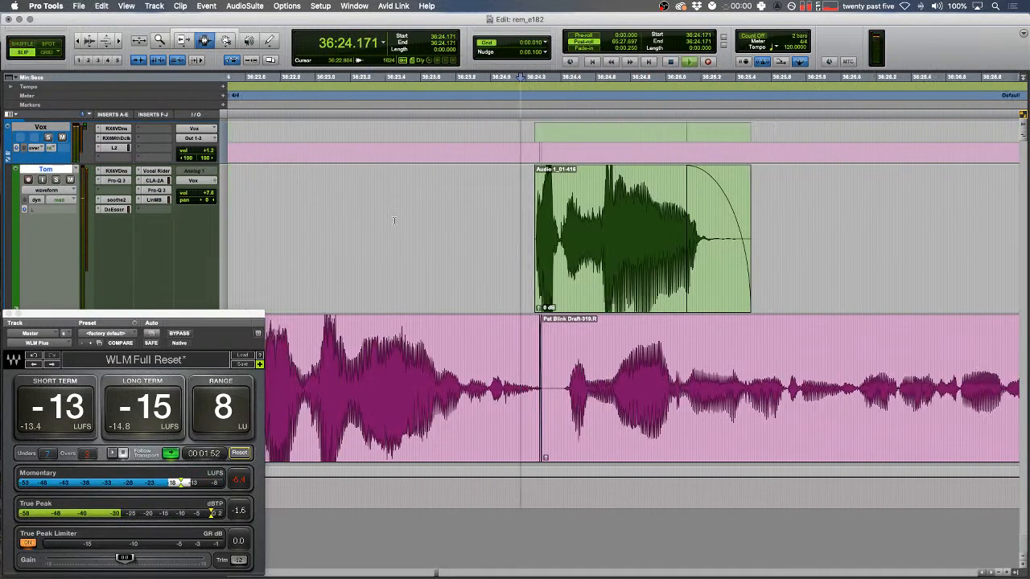
pyautogui.press('F2')
pyautogui.press('r')
pyautogui.hscroll(5, 543, 265)
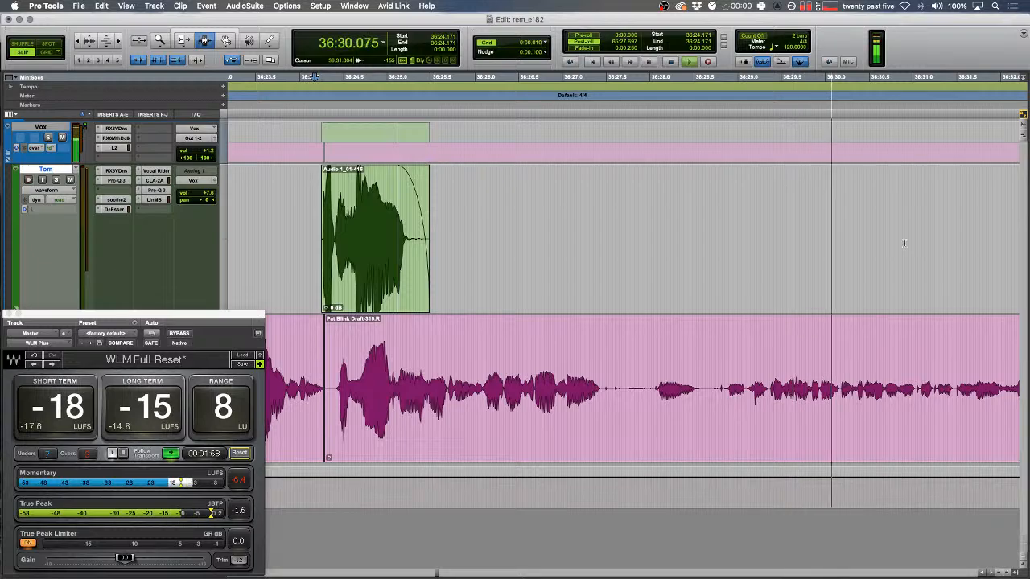
# - Add a fade-in across the start of the green clip
pyautogui.press('r')
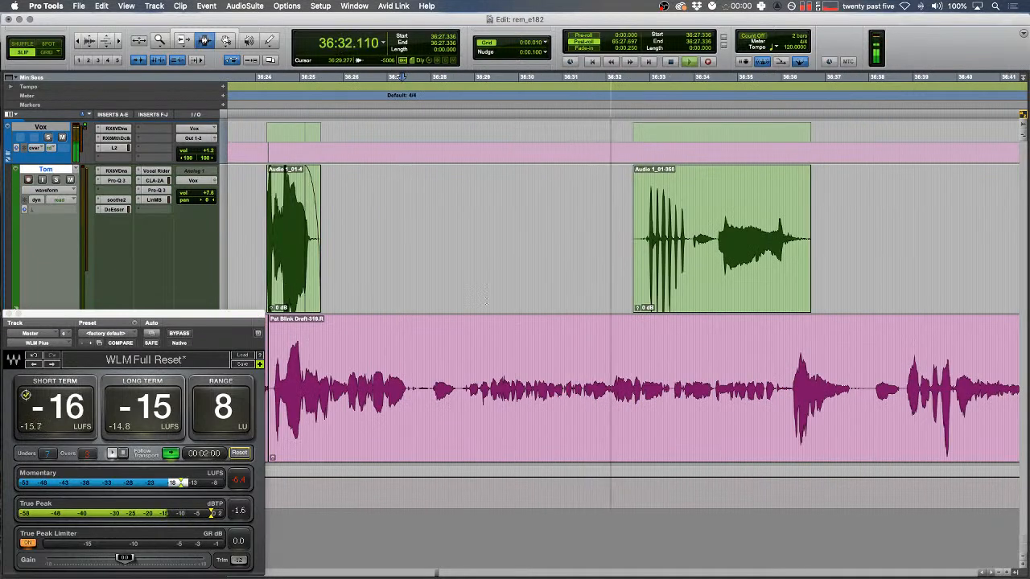
pyautogui.hscroll(3, 486, 301)
pyautogui.moveTo(523, 263); pyautogui.dragTo(536, 264)
pyautogui.press('f')
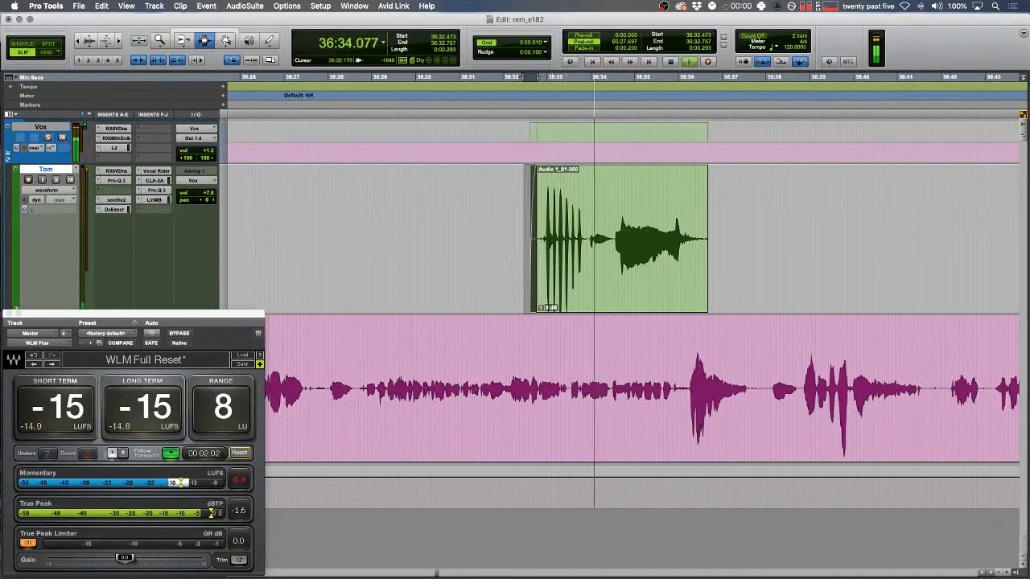
# - Add a fade-out at the end of the green clip
pyautogui.press('r')
pyautogui.press('t')
pyautogui.press('t')
pyautogui.moveTo(654, 275); pyautogui.dragTo(586, 275)
pyautogui.press('f')
# - Delete the silent gap so the later audio closes up
pyautogui.press('t')
pyautogui.moveTo(736, 393); pyautogui.dragTo(851, 392)
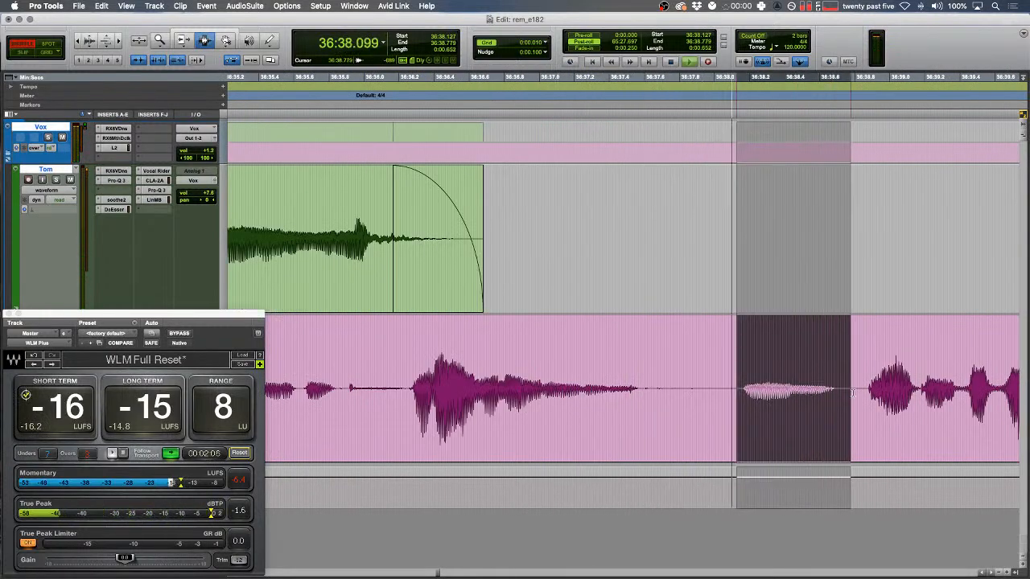
pyautogui.press('space')
pyautogui.press('BackSpace')
# - Play back the edit from the edit point, then move the play start to 36:38.963
pyautogui.click(626, 367)
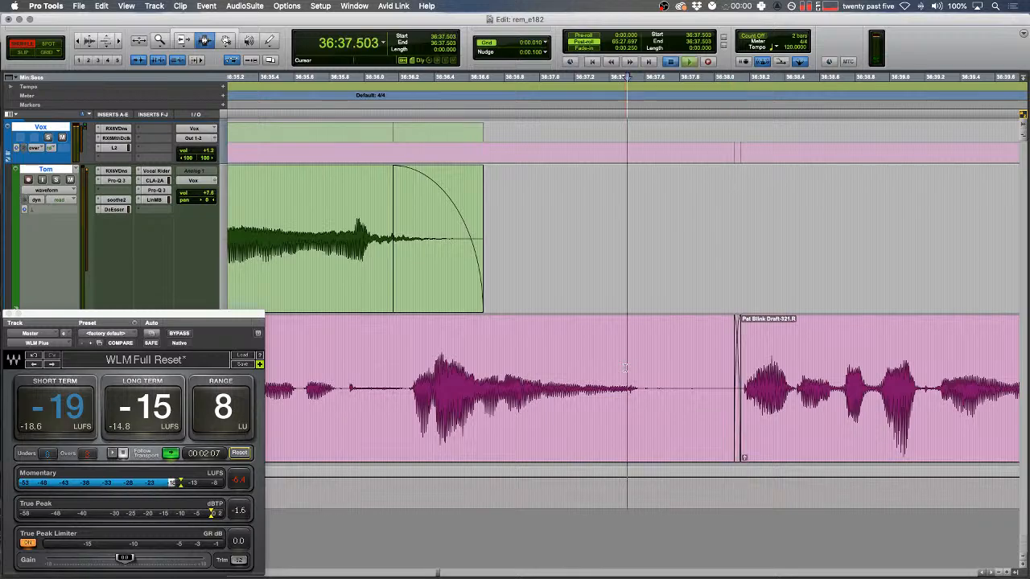
pyautogui.press('r')
pyautogui.press('space')
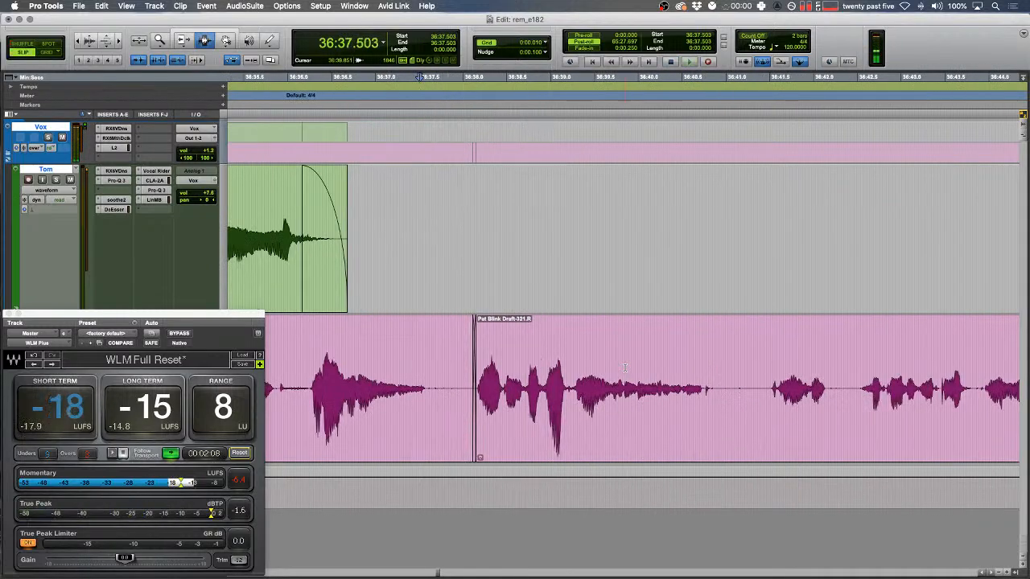
pyautogui.press('space')
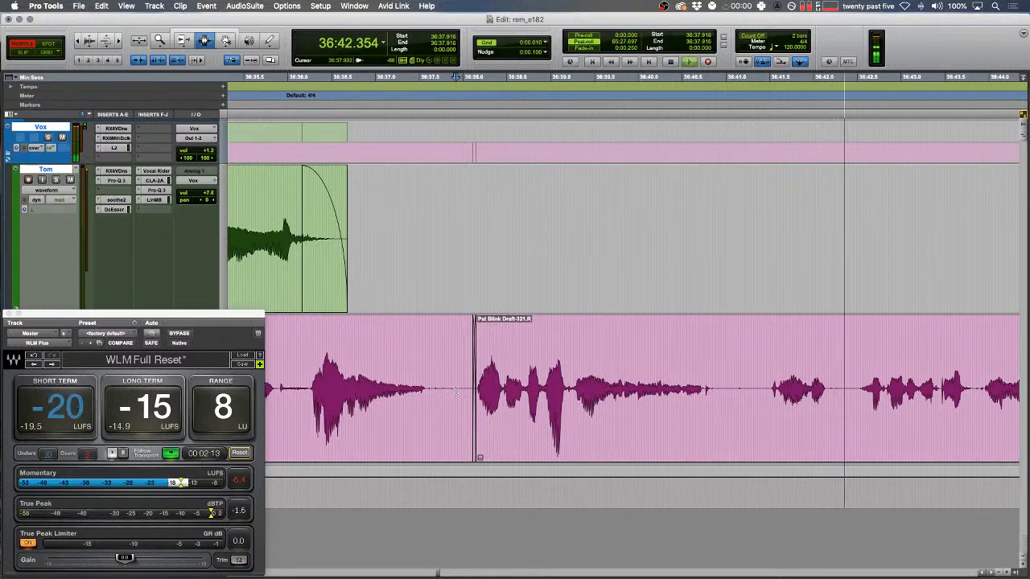
pyautogui.click(547, 371)
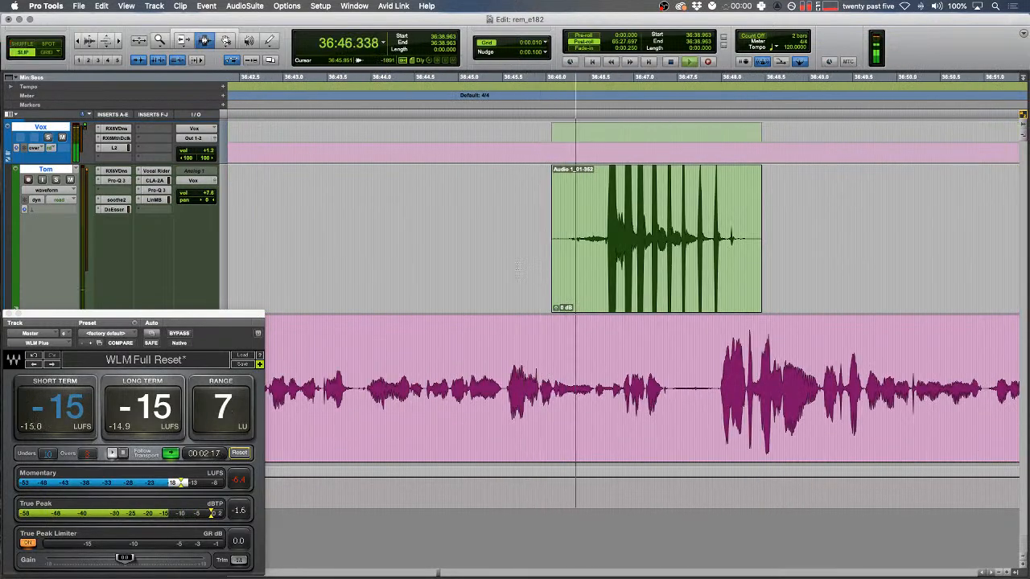
# - Fade out the ending of the green clip and select the whole clip
pyautogui.moveTo(508, 372); pyautogui.dragTo(874, 243)
pyautogui.press('f')
pyautogui.hscroll(5, 685, 278)
pyautogui.doubleClick(477, 256)
# - Remove a silent stretch inside Tom's clip
pyautogui.scroll(-3, 477, 256)
pyautogui.scroll(-3, 476, 255)
pyautogui.hscroll(5, 483, 251)
pyautogui.press('r')
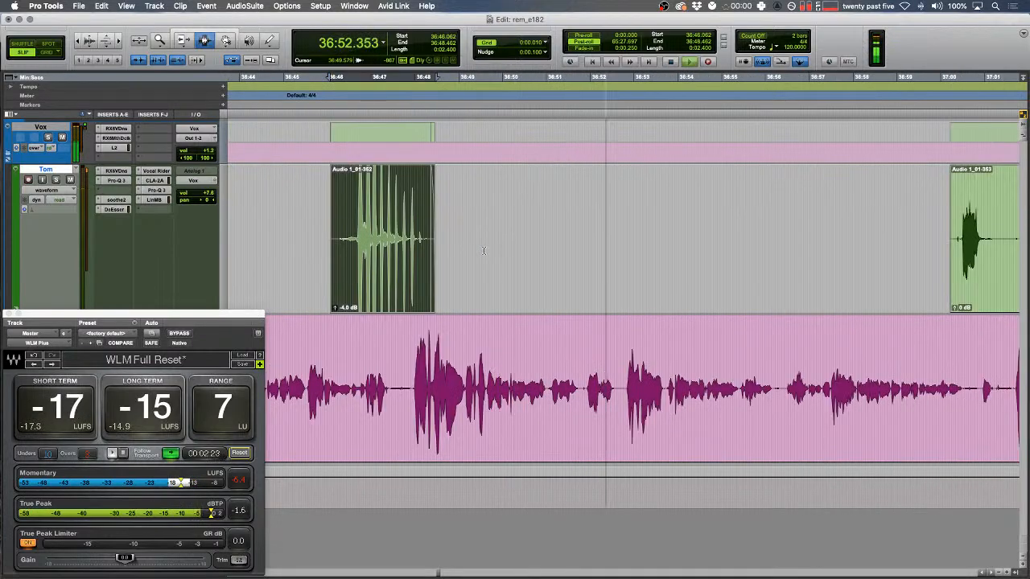
pyautogui.hscroll(5, 483, 251)
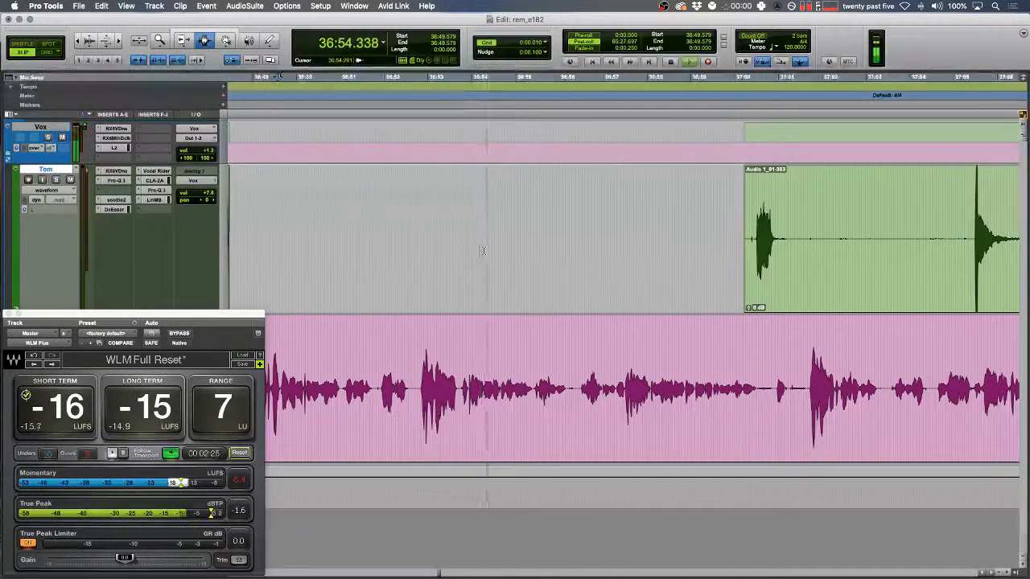
pyautogui.moveTo(753, 243); pyautogui.dragTo(979, 242)
pyautogui.press('Delete')
# - Fade the trimmed clip edge and delete the remaining silence in Tom's clip
pyautogui.moveTo(622, 229); pyautogui.dragTo(973, 228)
pyautogui.press('f')
pyautogui.hscroll(7, 813, 233)
pyautogui.press('Delete')
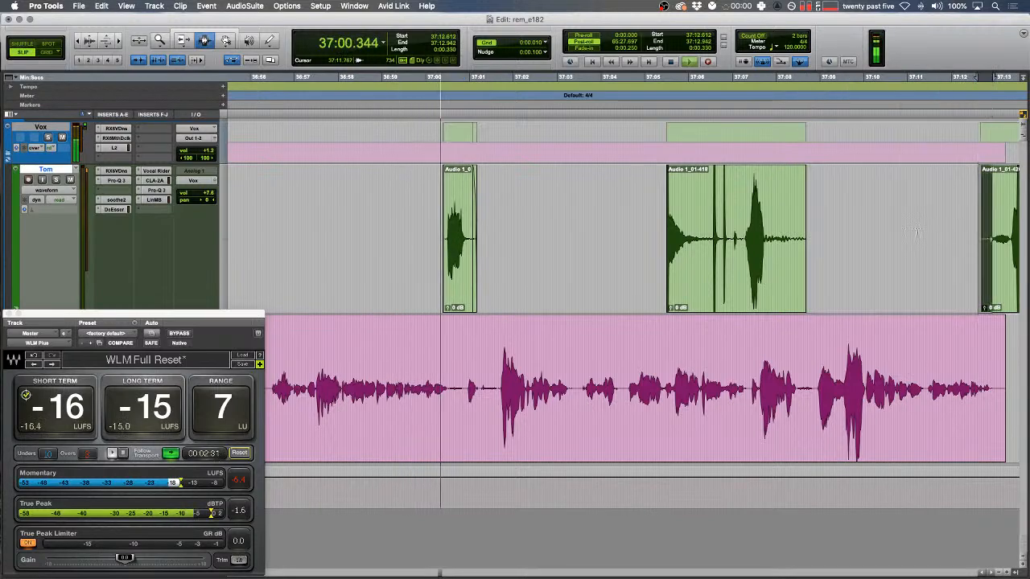
pyautogui.moveTo(805, 233); pyautogui.dragTo(570, 246)
pyautogui.press('Delete')
# - Delete the silent tail of Tom's clip
pyautogui.hscroll(12, 570, 243)
pyautogui.press('r')
pyautogui.hscroll(12, 571, 244)
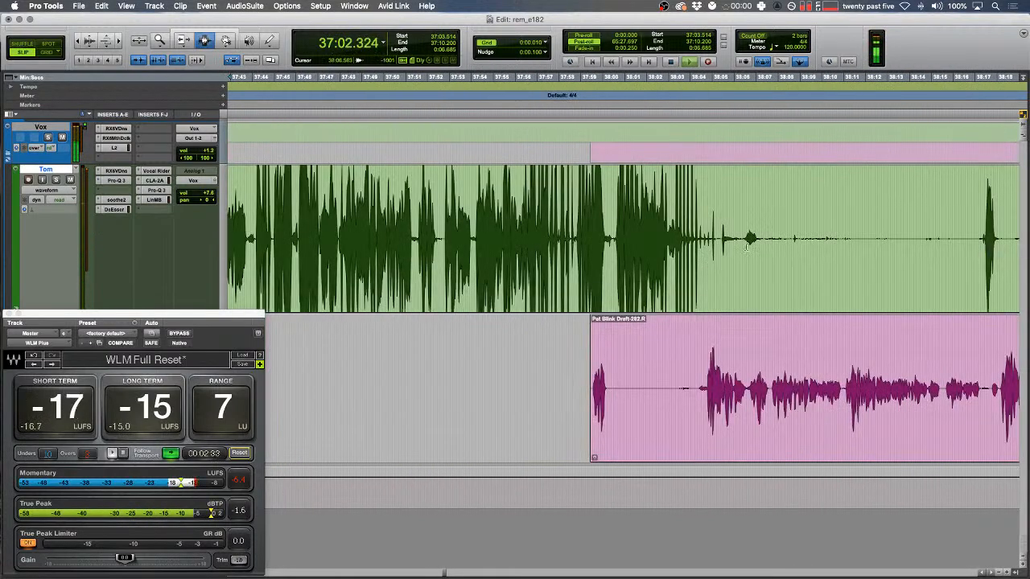
pyautogui.moveTo(764, 238); pyautogui.dragTo(981, 240)
pyautogui.press('Delete')
# - Replace the first blip on the pink track with a tone clip
pyautogui.press('t')
pyautogui.press('space')
pyautogui.moveTo(478, 378); pyautogui.dragTo(450, 378)
pyautogui.press('space')
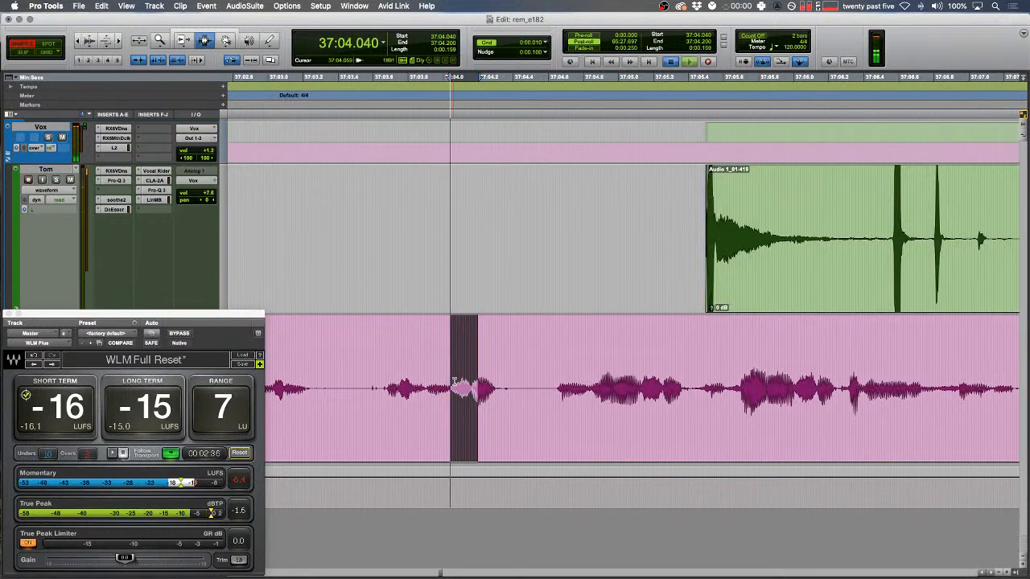
pyautogui.press('t')
pyautogui.press('space')
pyautogui.moveTo(638, 374); pyautogui.dragTo(715, 366)
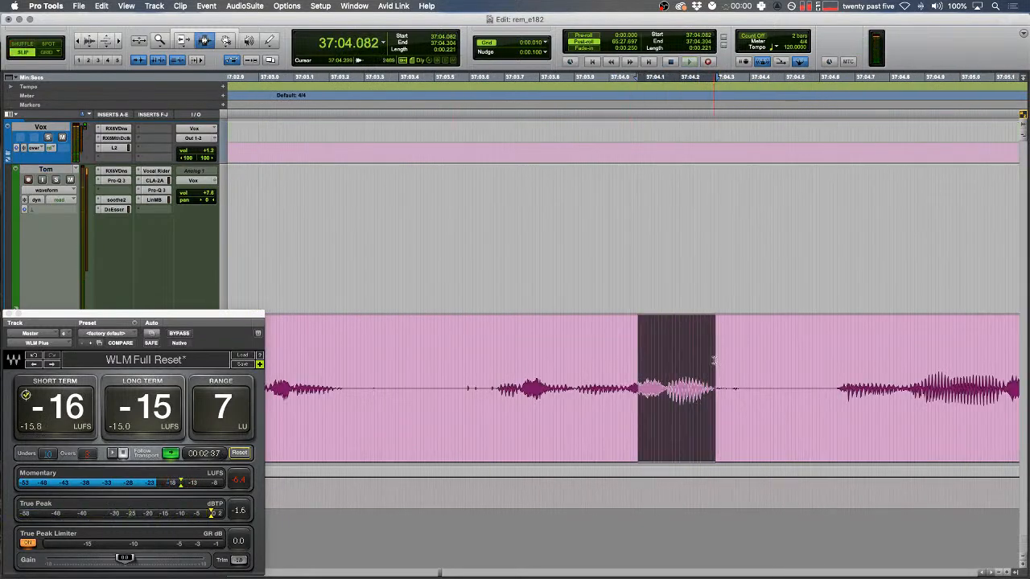
pyautogui.press('alt+super+v')
pyautogui.press('r')
# - Replace the blip at 37:05.165 on the pink track with a tone clip
pyautogui.hscroll(5, 715, 359)
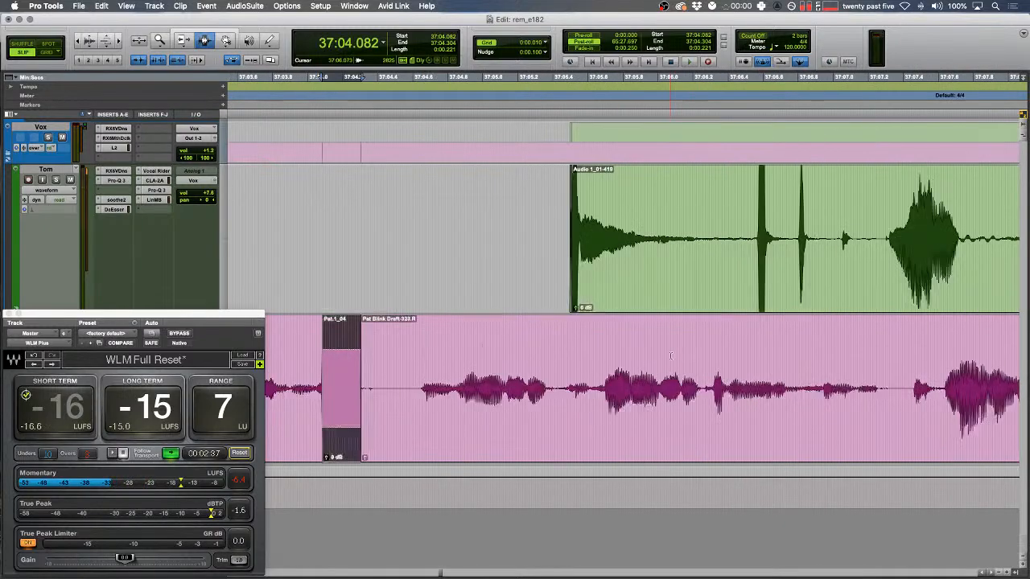
pyautogui.moveTo(471, 359); pyautogui.dragTo(431, 359)
pyautogui.press('space')
pyautogui.press('t')
pyautogui.hscroll(3, 432, 358)
pyautogui.moveTo(579, 386); pyautogui.dragTo(647, 386)
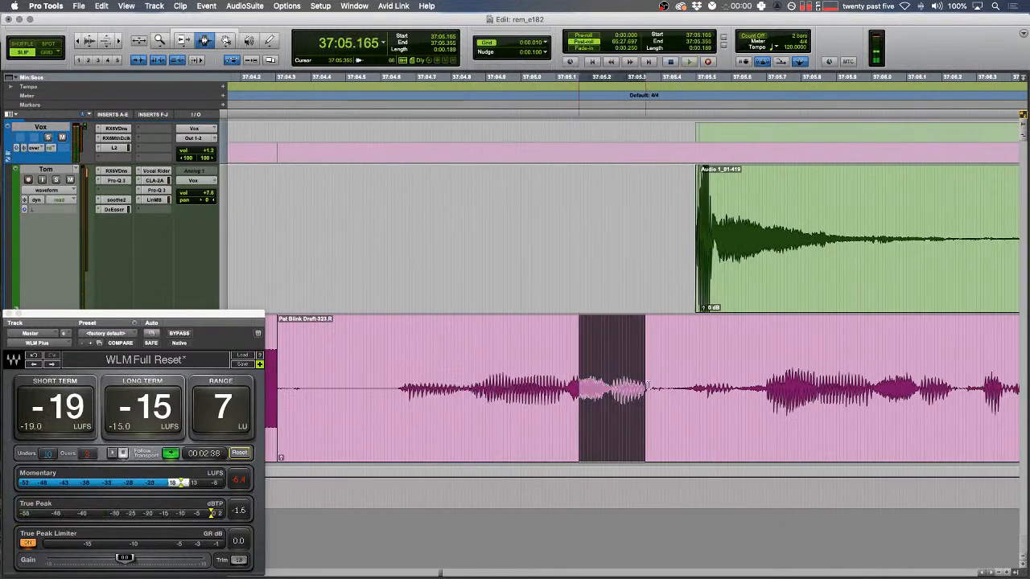
pyautogui.press('alt+super+v')
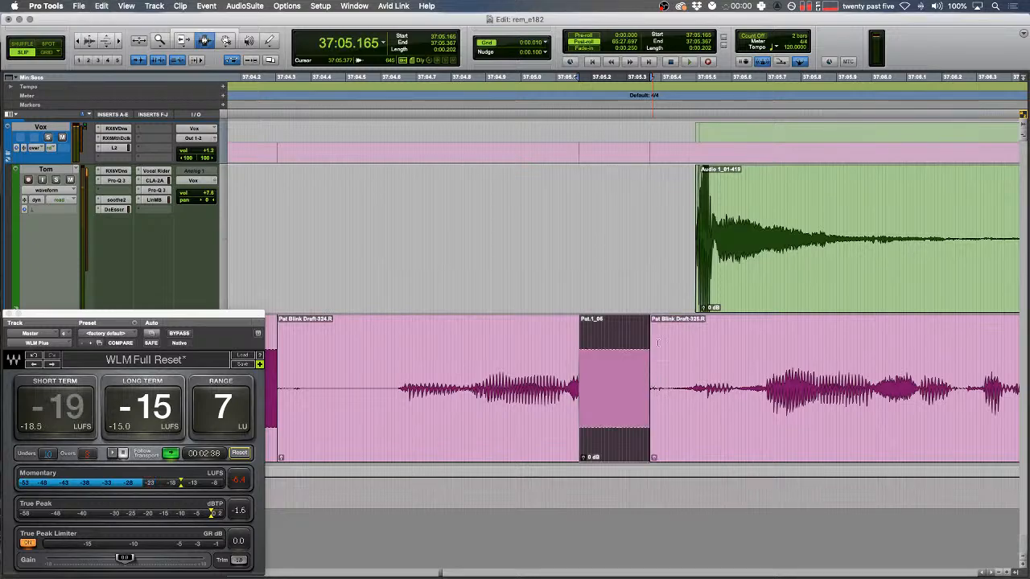
# - Replace the next pink-track blip with tone clip Pat.1_06
pyautogui.moveTo(546, 305); pyautogui.dragTo(534, 305)
pyautogui.press('space')
pyautogui.hscroll(5, 527, 354)
pyautogui.moveTo(488, 385); pyautogui.dragTo(550, 384)
pyautogui.press('alt+super+v')
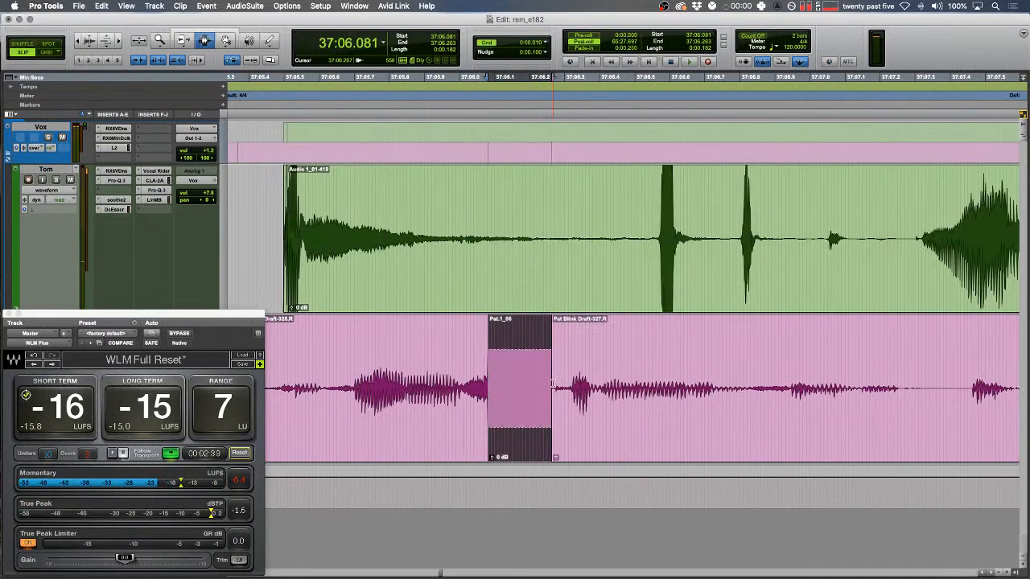
# - Play back a short range to check the tone replacement, then switch editing to Slip mode
pyautogui.moveTo(366, 267); pyautogui.dragTo(347, 267)
pyautogui.press('space')
pyautogui.press('F2')
pyautogui.hscroll(3, 380, 267)
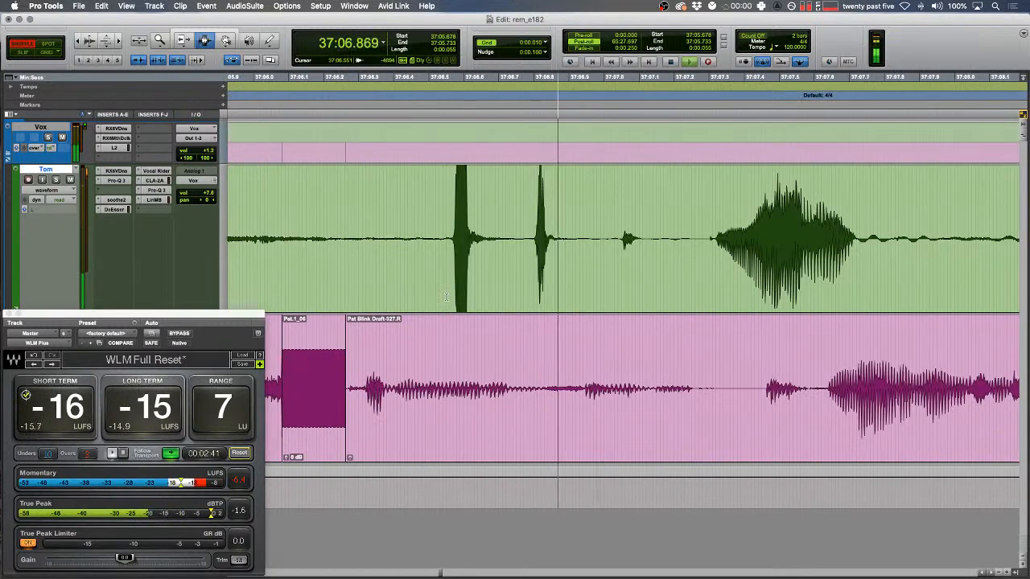
pyautogui.press('r')
pyautogui.hscroll(3, 713, 232)
# - Fade out the end of the pink clip
pyautogui.moveTo(713, 231); pyautogui.dragTo(565, 234)
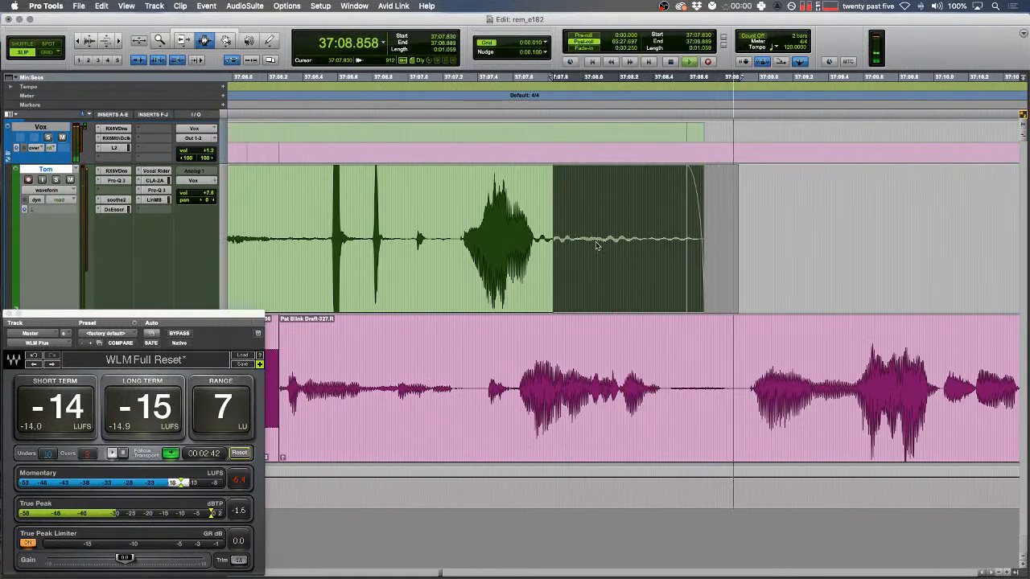
pyautogui.hscroll(5, 652, 361)
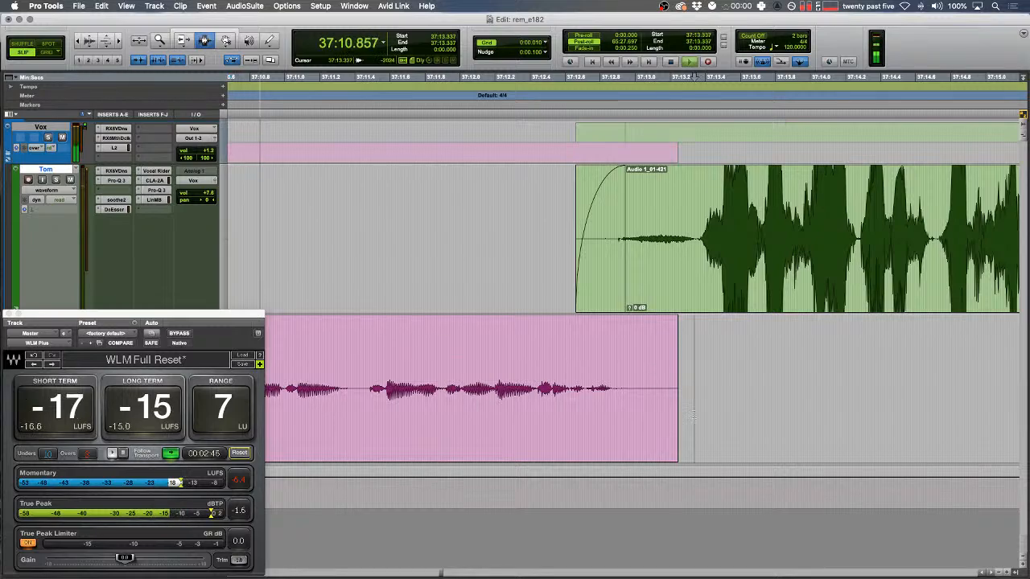
pyautogui.moveTo(693, 416); pyautogui.dragTo(645, 411)
pyautogui.press('f')
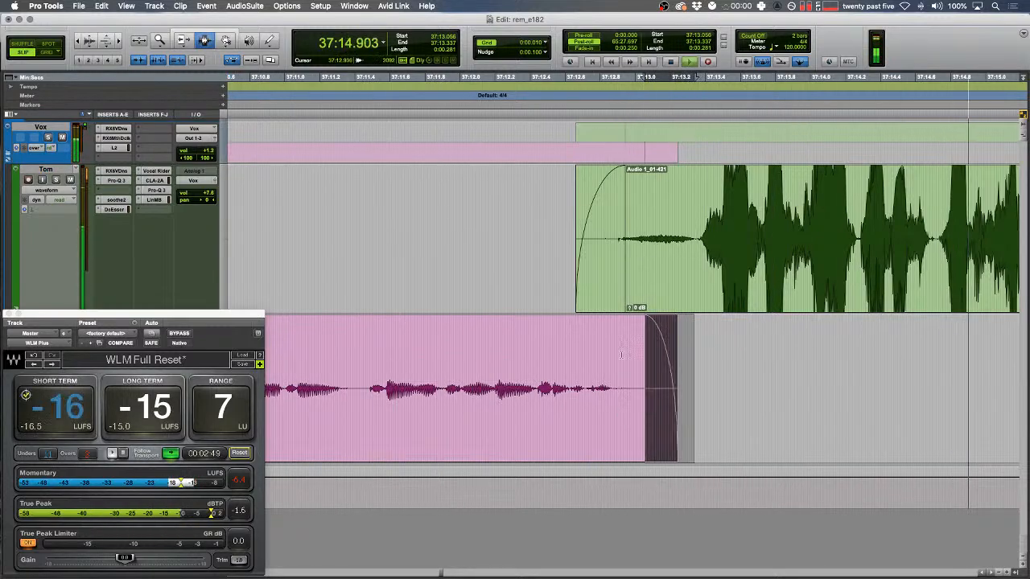
# - Clear a stretch of the pink clip, splitting it, and fade in the new clip start
pyautogui.press('r')
pyautogui.press('t')
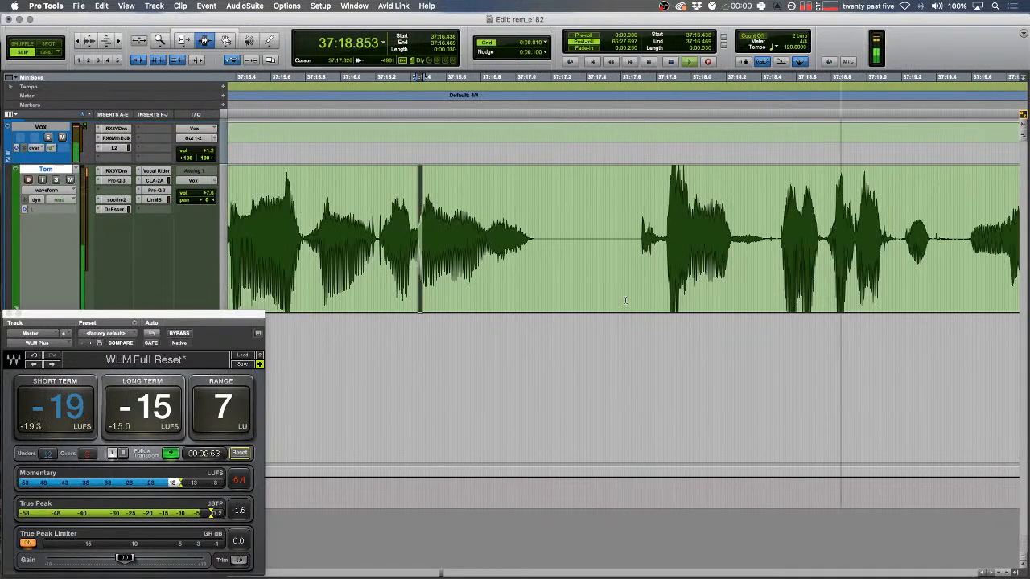
pyautogui.press('r')
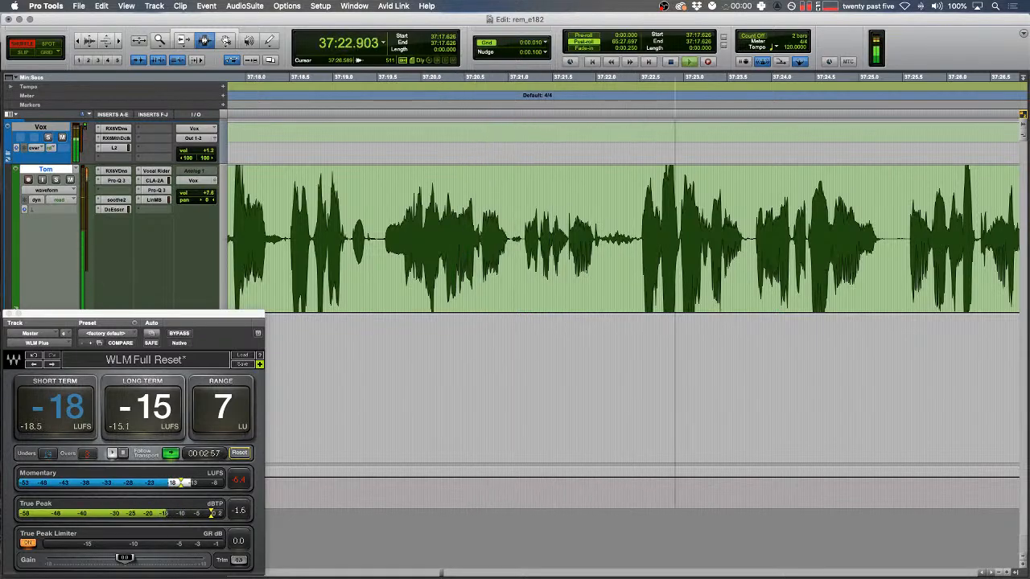
pyautogui.click(768, 236)
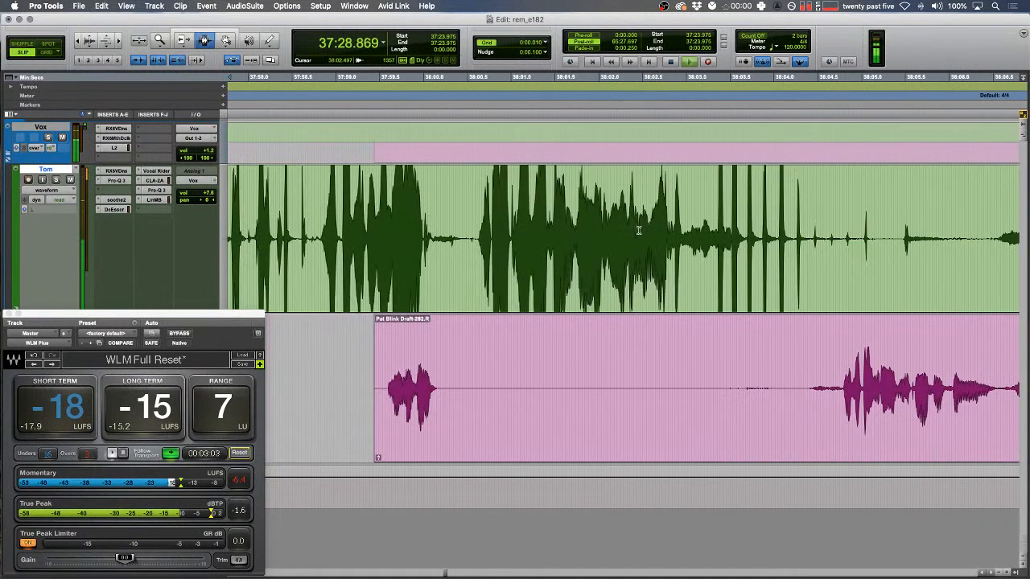
pyautogui.moveTo(456, 392); pyautogui.dragTo(820, 404)
pyautogui.press('super+b')
pyautogui.press('f')
# - Fade out Tom's clip end and delete a quiet stretch in his clip
pyautogui.moveTo(630, 404); pyautogui.dragTo(346, 400)
pyautogui.hscroll(5, 346, 400)
pyautogui.moveTo(843, 229); pyautogui.dragTo(704, 250)
pyautogui.press('f')
pyautogui.press('r')
pyautogui.press('r')
pyautogui.hscroll(5, 630, 218)
pyautogui.press('Delete')
# - Delete two silent stretches in Tom's clips, including one in Audio 1_01-432
pyautogui.hscroll(4, 629, 277)
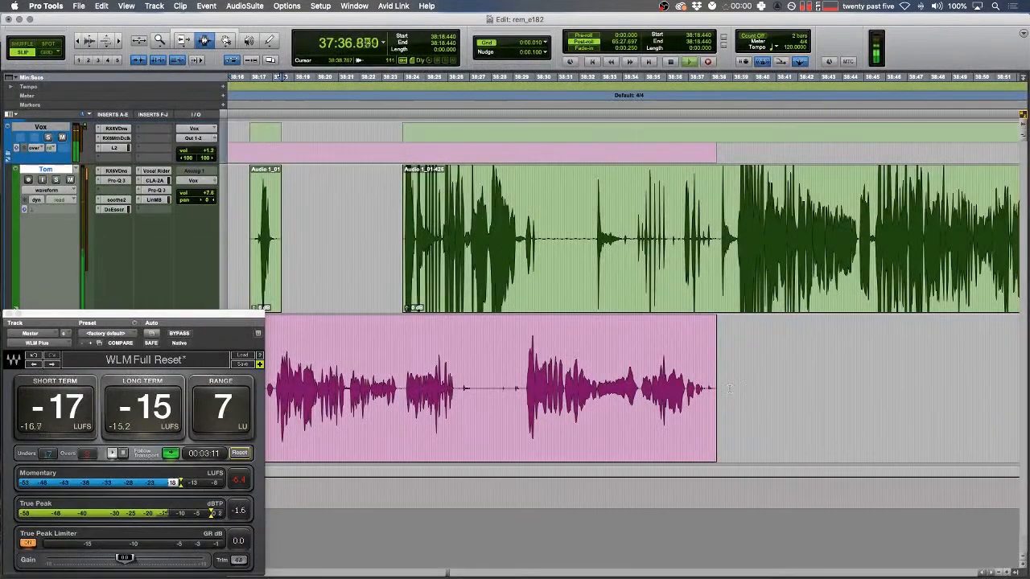
pyautogui.hscroll(15, 742, 415)
pyautogui.hscroll(-3, 741, 414)
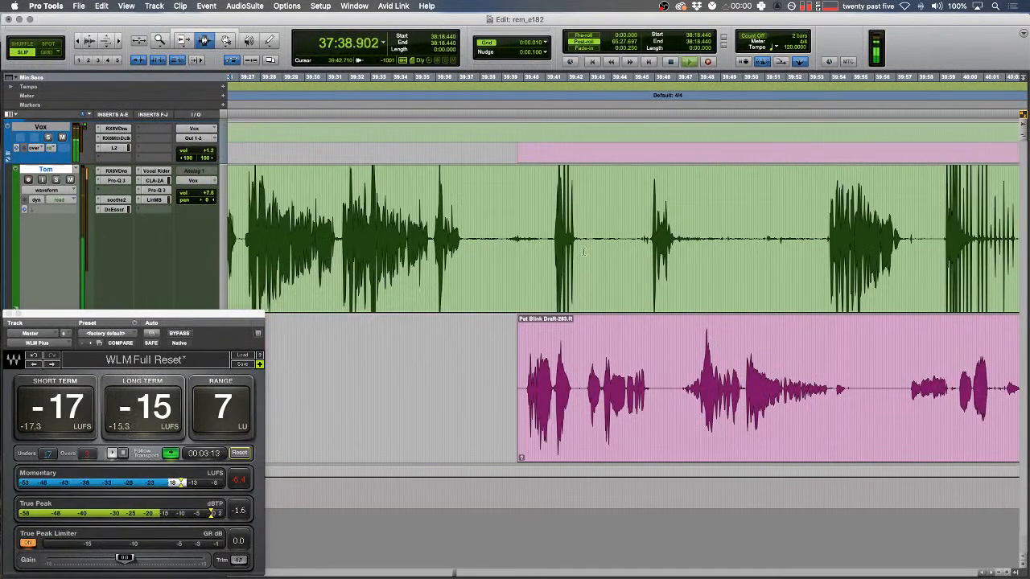
pyautogui.moveTo(588, 243); pyautogui.dragTo(833, 262)
pyautogui.press('Delete')
pyautogui.press('Delete')
pyautogui.hscroll(5, 821, 269)
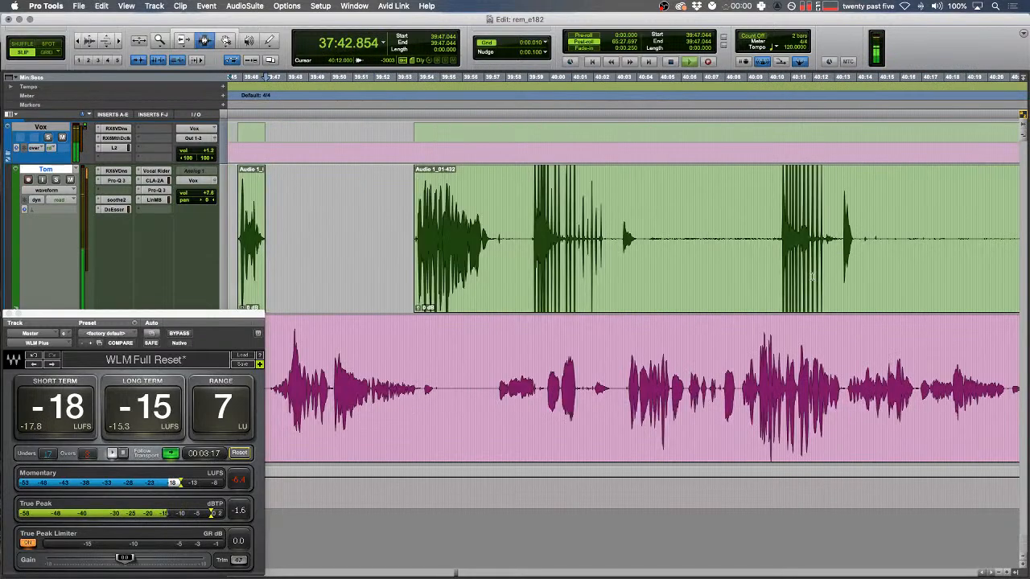
pyautogui.moveTo(637, 239); pyautogui.dragTo(781, 257)
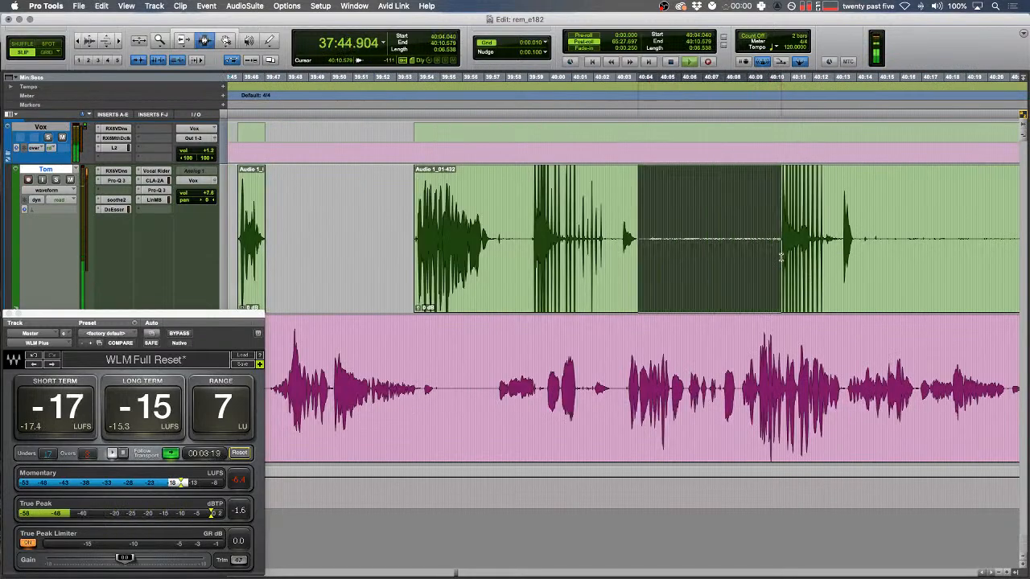
pyautogui.press('Delete')
# - Remove the silences in Audio 1_01-436 and the next green clip
pyautogui.hscroll(3, 634, 257)
pyautogui.moveTo(650, 249); pyautogui.dragTo(880, 256)
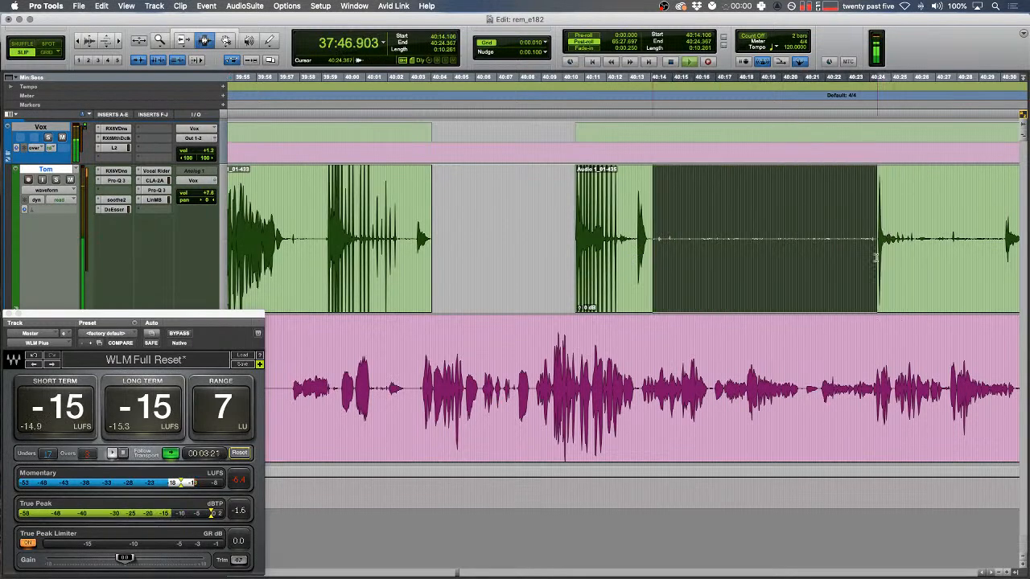
pyautogui.press('Delete')
pyautogui.hscroll(5, 696, 250)
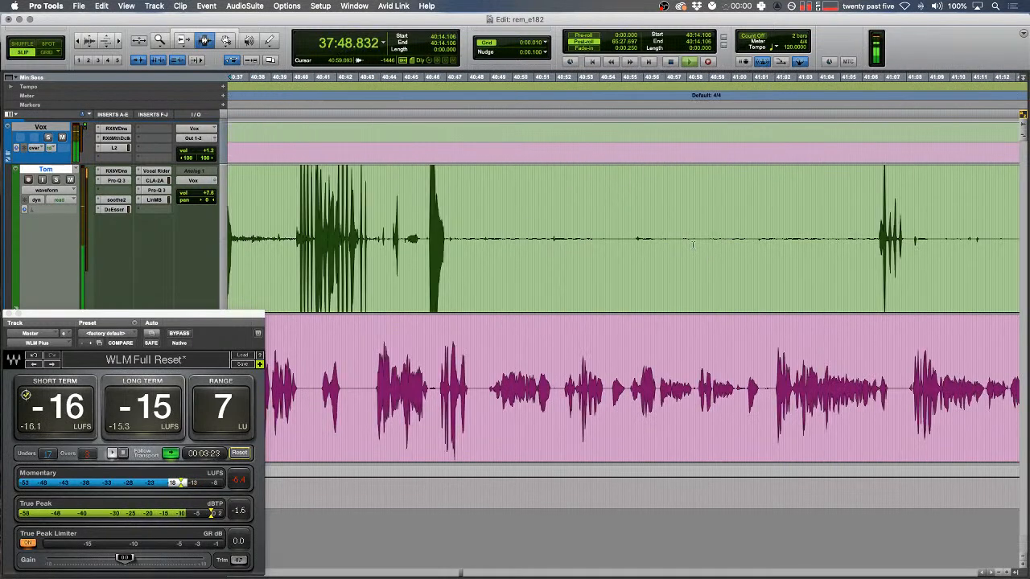
pyautogui.moveTo(445, 238); pyautogui.dragTo(882, 241)
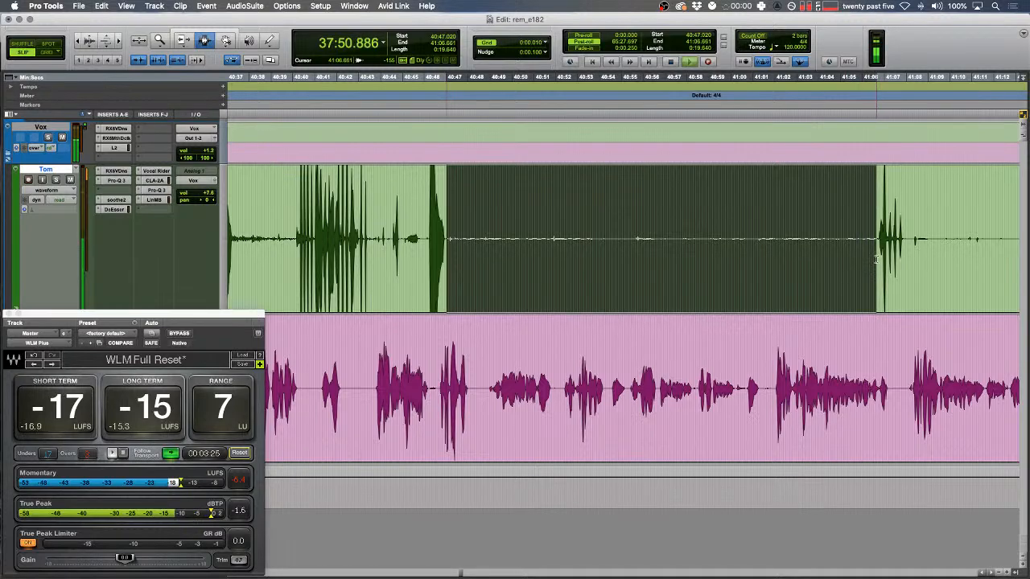
pyautogui.press('Delete')
pyautogui.hscroll(3, 712, 225)
pyautogui.hscroll(2, 712, 225)
# - Delete three further silent stretches in the green clip
pyautogui.moveTo(598, 238); pyautogui.dragTo(933, 239)
pyautogui.press('Delete')
pyautogui.hscroll(6, 806, 248)
pyautogui.moveTo(666, 242); pyautogui.dragTo(864, 249)
pyautogui.press('Delete')
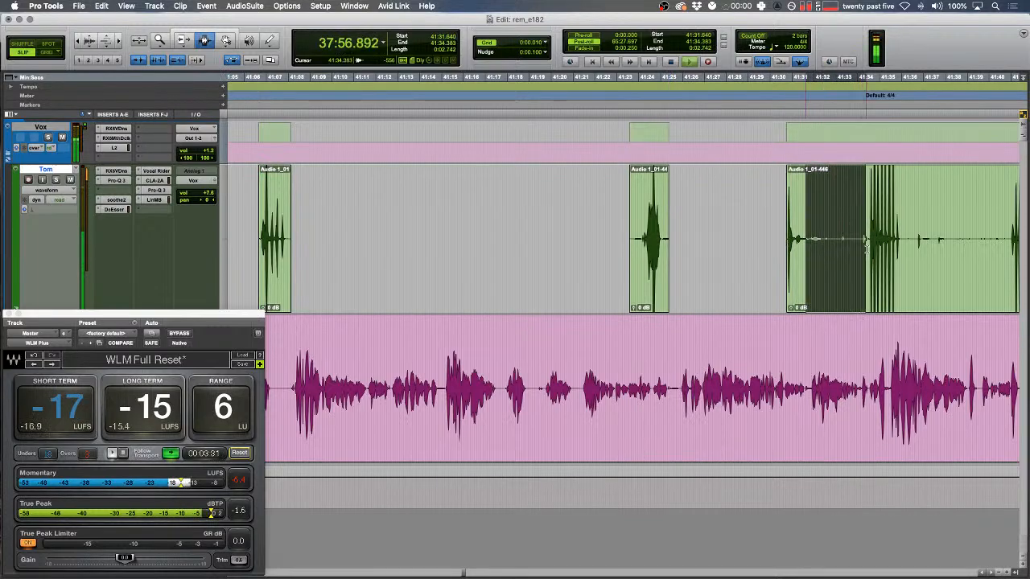
pyautogui.press('Delete')
# - Cut two more silent stretches further along Tom's green track
pyautogui.hscroll(6, 804, 245)
pyautogui.moveTo(596, 239); pyautogui.dragTo(696, 243)
pyautogui.press('Delete')
pyautogui.hscroll(6, 696, 257)
pyautogui.moveTo(920, 237); pyautogui.dragTo(428, 241)
pyautogui.press('Delete')
pyautogui.hscroll(6, 473, 262)
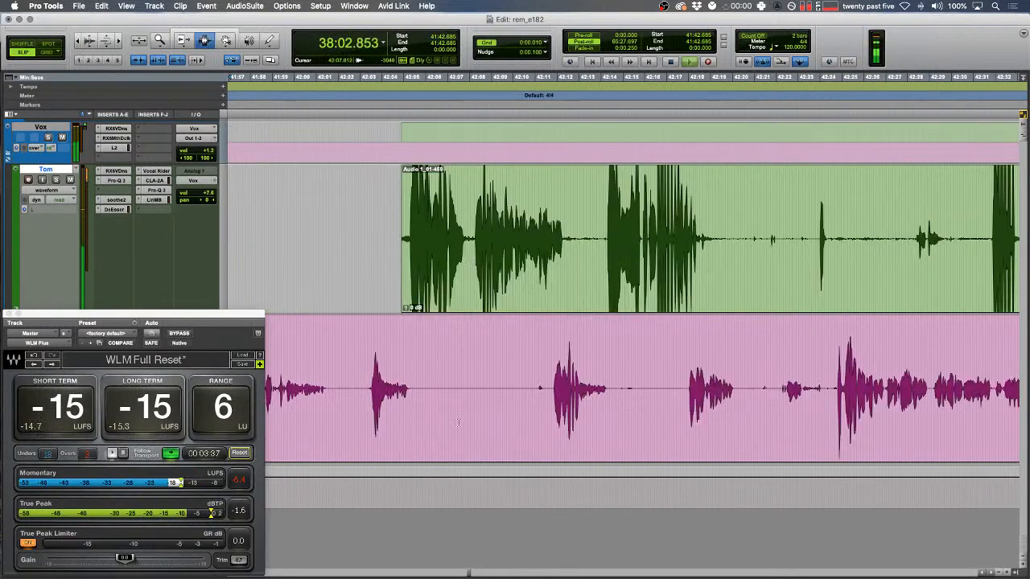
# - Delete a silent stretch on the pink track and another in the green clip
pyautogui.moveTo(415, 388); pyautogui.dragTo(547, 388)
pyautogui.press('Delete')
pyautogui.moveTo(730, 217); pyautogui.dragTo(909, 243)
pyautogui.press('Delete')
pyautogui.press('Delete')
# - Trim the green clip's faded end back to the left near 38:06.05
pyautogui.press('Down')
pyautogui.press('Left')
pyautogui.click(595, 219)
pyautogui.press('t')
pyautogui.press('t')
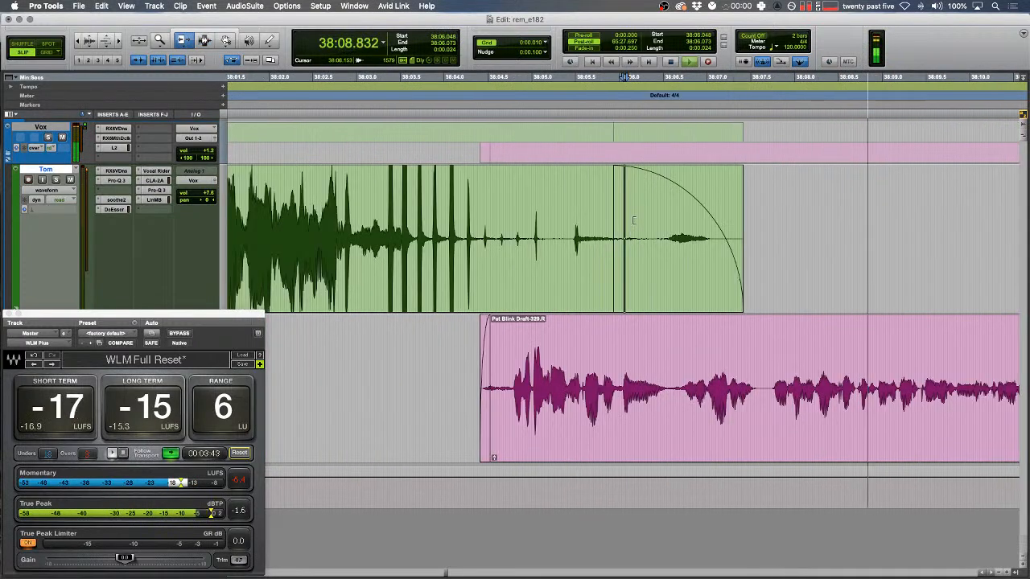
pyautogui.moveTo(610, 237); pyautogui.dragTo(505, 239)
pyautogui.moveTo(634, 235); pyautogui.dragTo(597, 237)
pyautogui.press('F7')
# - Fade in the start of the clip at 38:17 on Tom's track
pyautogui.press('r')
pyautogui.press('r')
pyautogui.press('r')
pyautogui.press('r')
pyautogui.press('r')
pyautogui.press('r')
pyautogui.press('r')
pyautogui.hscroll(5, 642, 272)
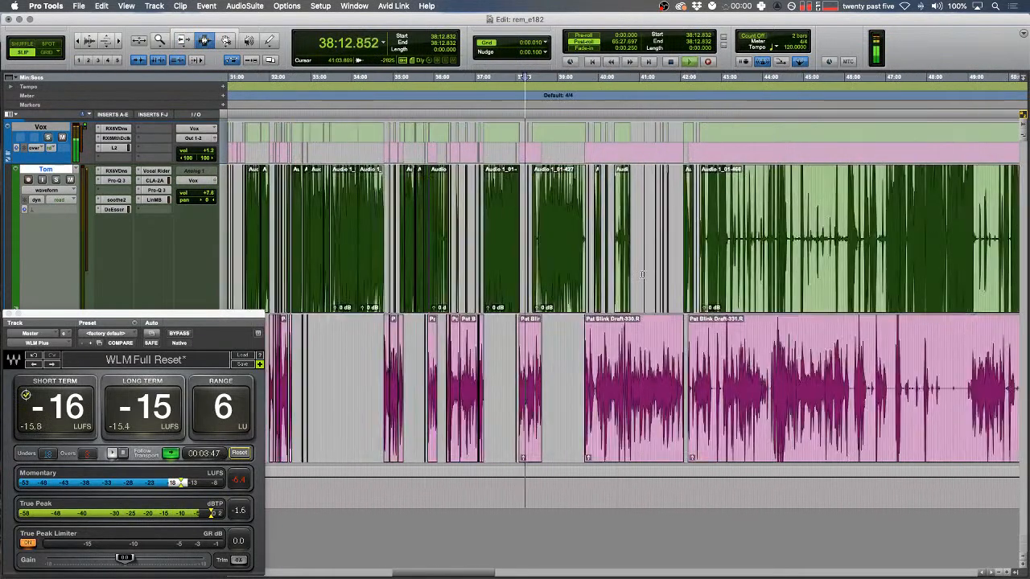
pyautogui.moveTo(422, 278); pyautogui.dragTo(708, 367)
pyautogui.hscroll(10, 708, 367)
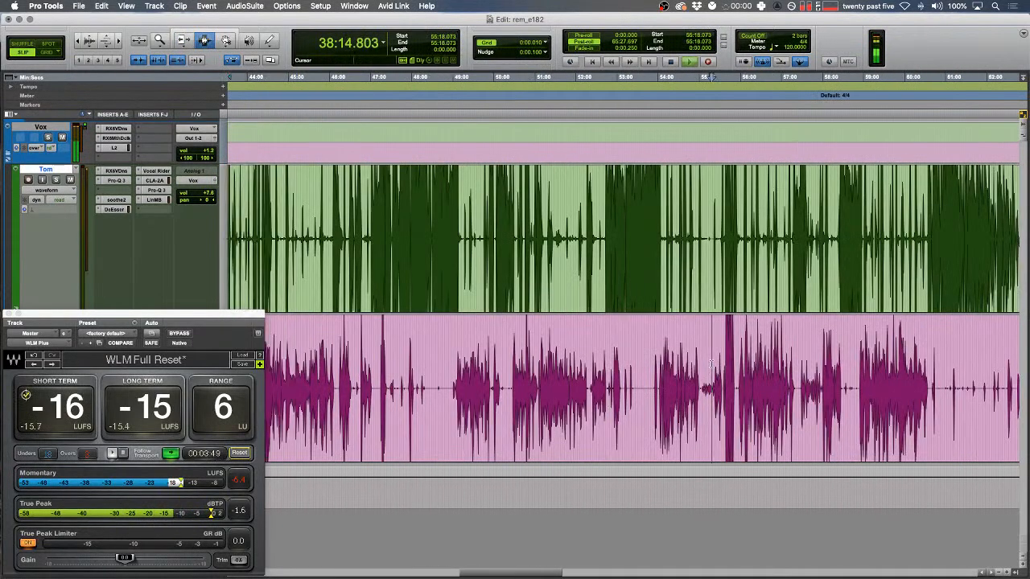
pyautogui.hscroll(-7, 717, 366)
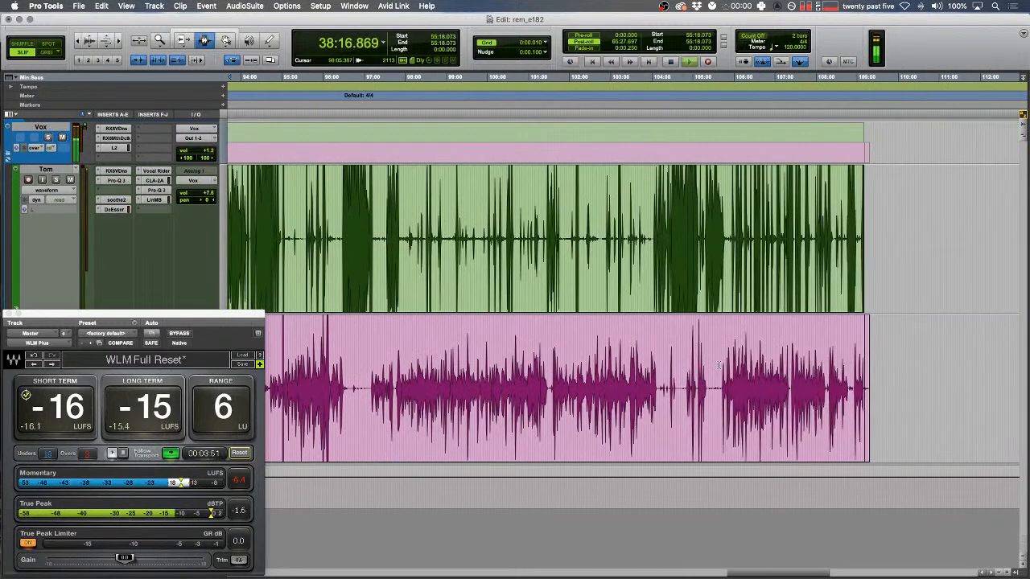
pyautogui.press('Down')
pyautogui.press('3')
pyautogui.click(701, 373)
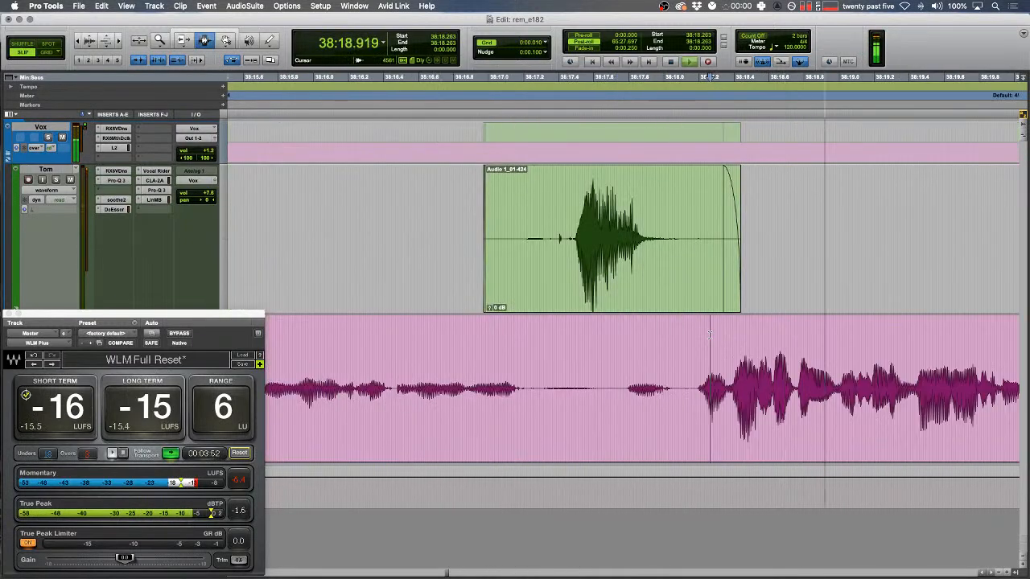
pyautogui.moveTo(443, 246); pyautogui.dragTo(550, 225)
pyautogui.press('f')
pyautogui.press('r')
pyautogui.press('r')
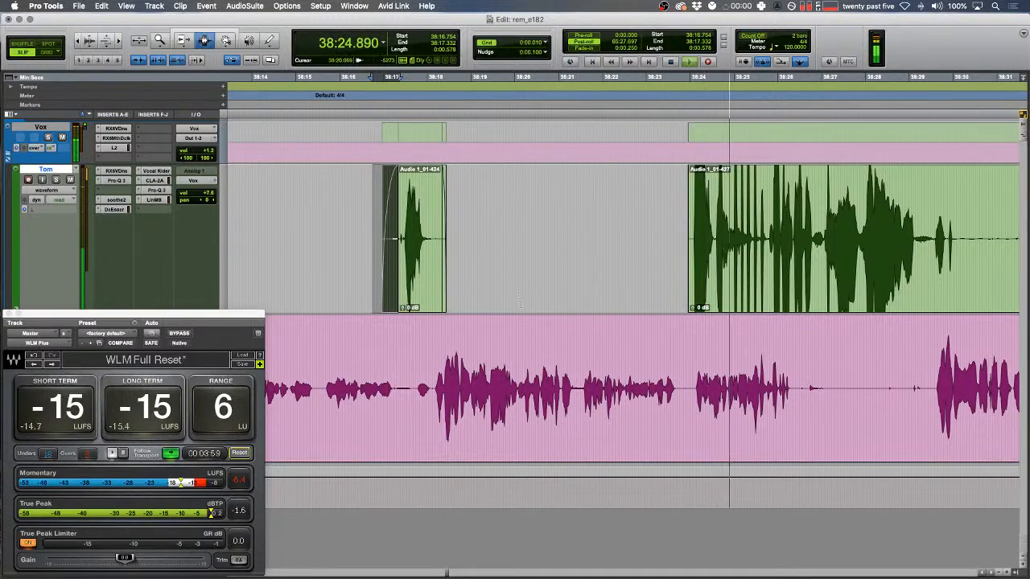
pyautogui.hscroll(5, 629, 272)
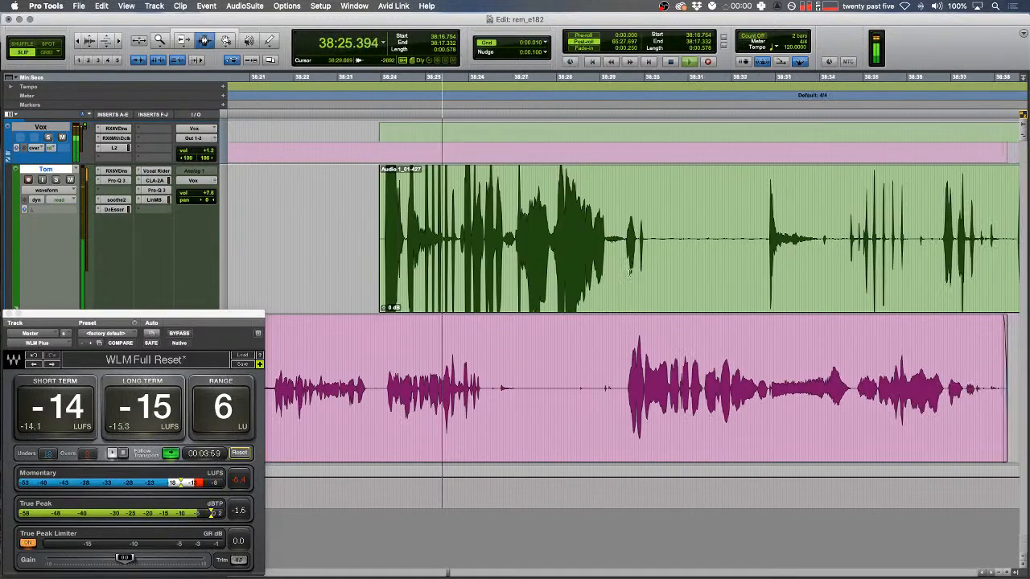
# - Raise the 238.88 Hz cut in Tom's second Pro-Q 3 to about -2.2 dB and close the EQ
pyautogui.click(117, 180)
pyautogui.moveTo(344, 271); pyautogui.dragTo(388, 257)
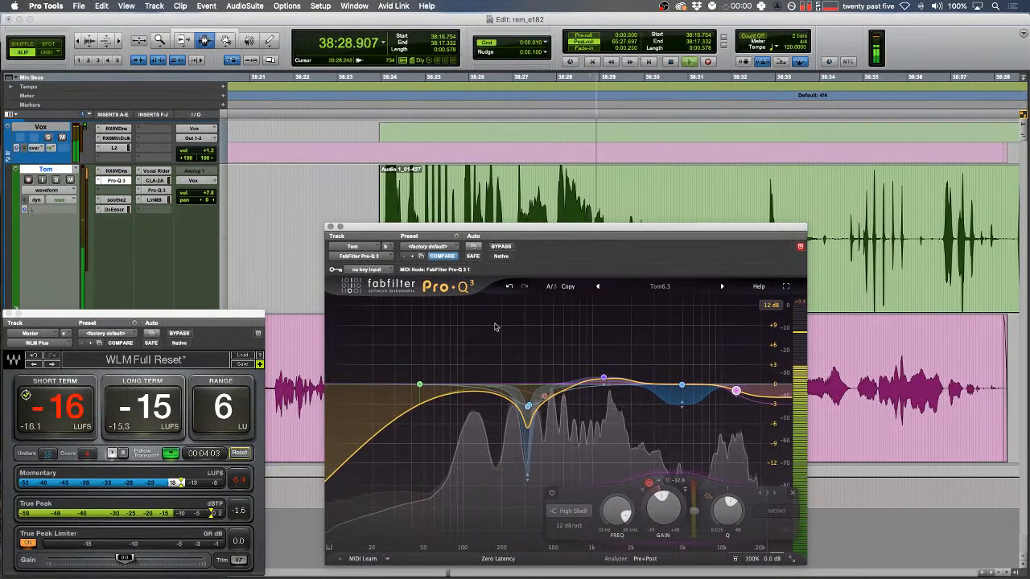
pyautogui.click(156, 191)
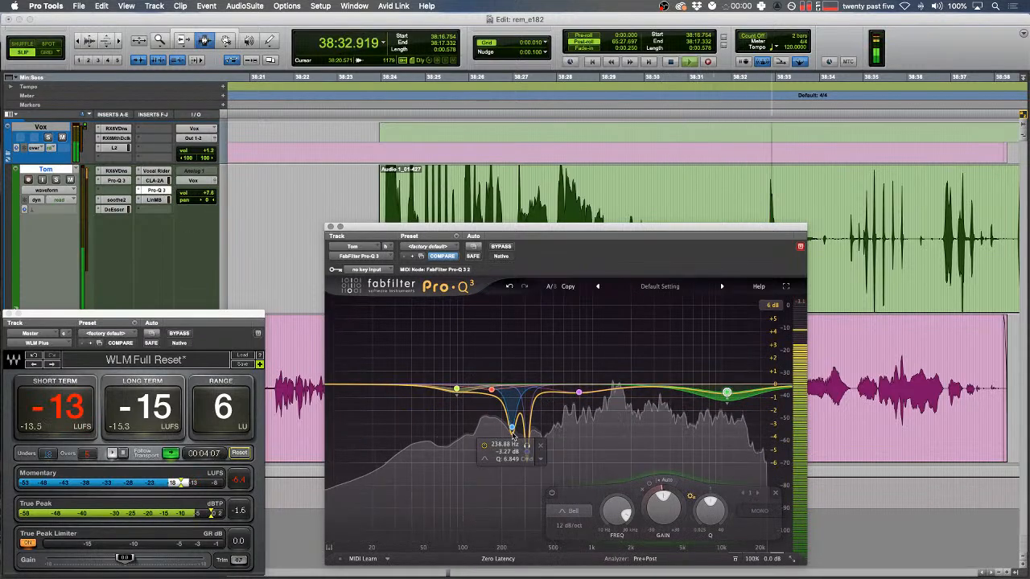
pyautogui.moveTo(513, 428); pyautogui.dragTo(512, 413)
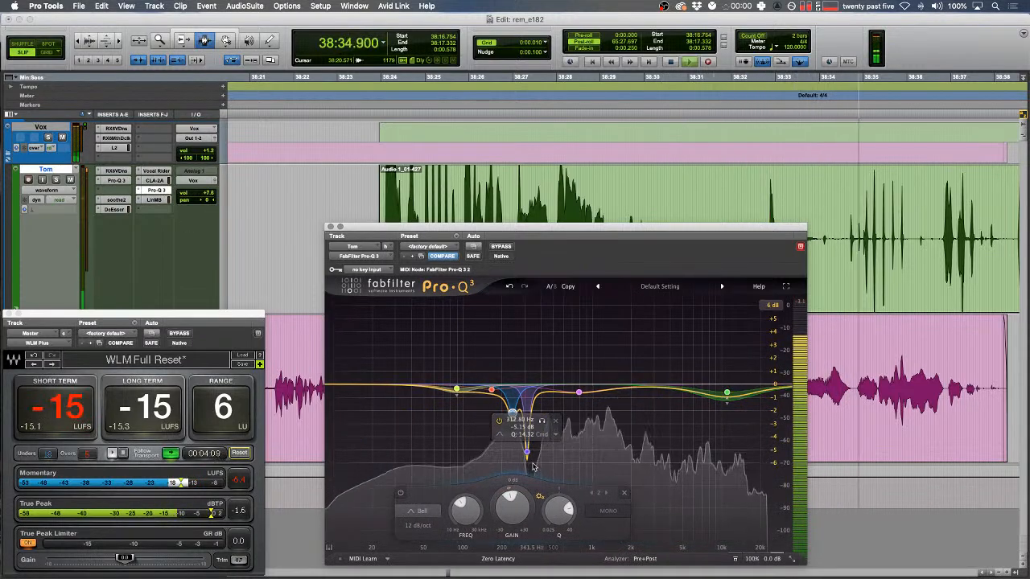
pyautogui.moveTo(412, 230); pyautogui.dragTo(324, 246)
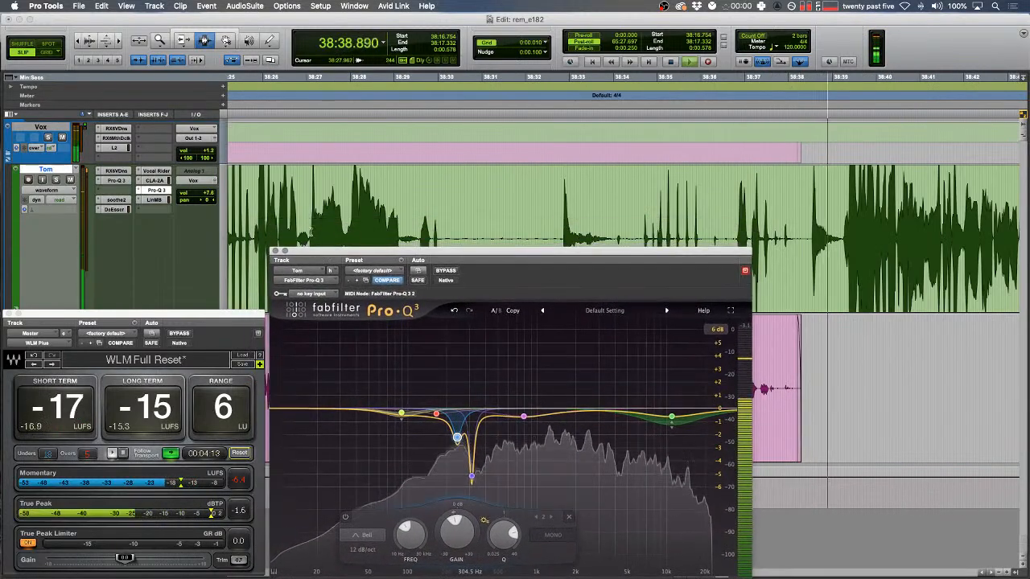
pyautogui.click(275, 251)
pyautogui.hscroll(5, 579, 242)
# - Inspect 38:38.50–38:39.26 on the voice track and set the insertion point at 38:47.265
pyautogui.moveTo(621, 237); pyautogui.dragTo(619, 237)
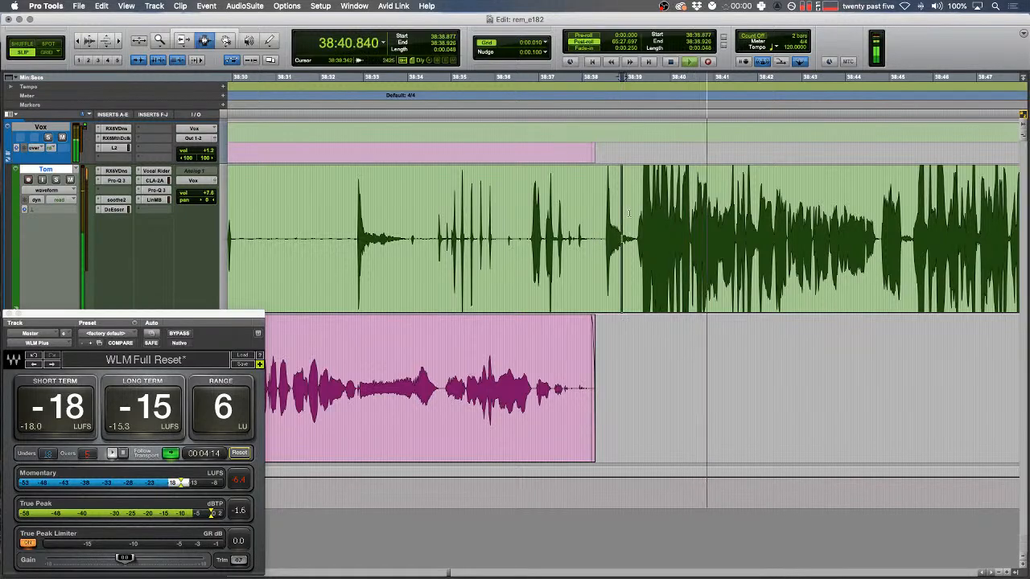
pyautogui.press('t')
pyautogui.press('t')
pyautogui.moveTo(556, 241); pyautogui.dragTo(692, 240)
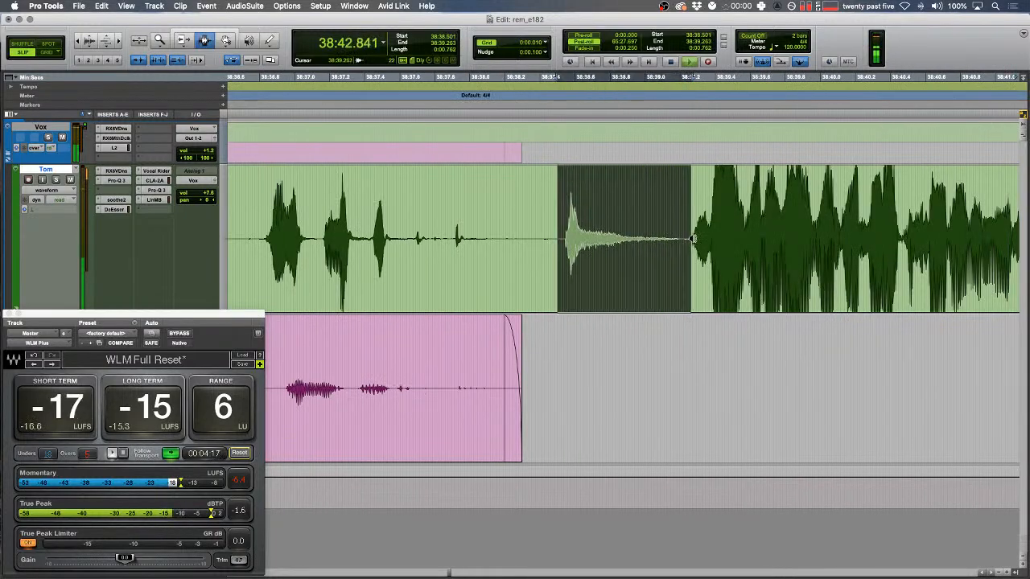
pyautogui.press('r')
pyautogui.press('r')
pyautogui.hscroll(5, 505, 219)
pyautogui.click(475, 225)
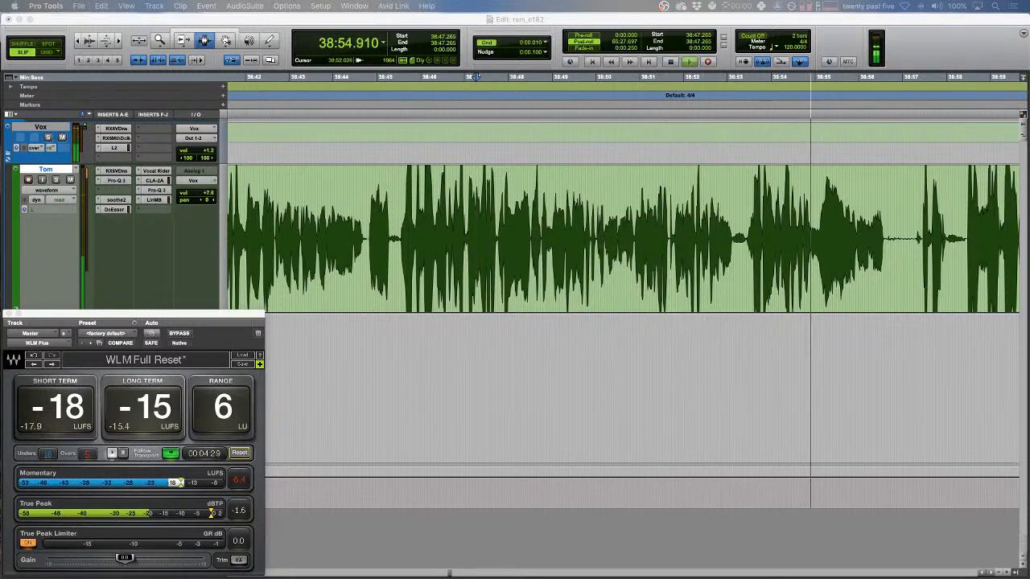
# - Separate a range of the voice track into its own clip and lower the gain of clip Audio 1_01-471
pyautogui.click(726, 175)
pyautogui.hscroll(3, 726, 175)
pyautogui.moveTo(691, 239); pyautogui.dragTo(770, 239)
pyautogui.press('t')
pyautogui.press('t')
pyautogui.press('space')
pyautogui.press('b')
pyautogui.moveTo(663, 310); pyautogui.dragTo(662, 347)
# - Shuffle-delete the short gap near 38:57.229 and crossfade the resulting edits
pyautogui.moveTo(759, 227); pyautogui.dragTo(799, 227)
pyautogui.press('F1')
pyautogui.press('super+x')
pyautogui.click(852, 226)
pyautogui.keyDown('shift'); pyautogui.click(532, 225); pyautogui.keyUp('shift')
pyautogui.press('f')
pyautogui.press('space')
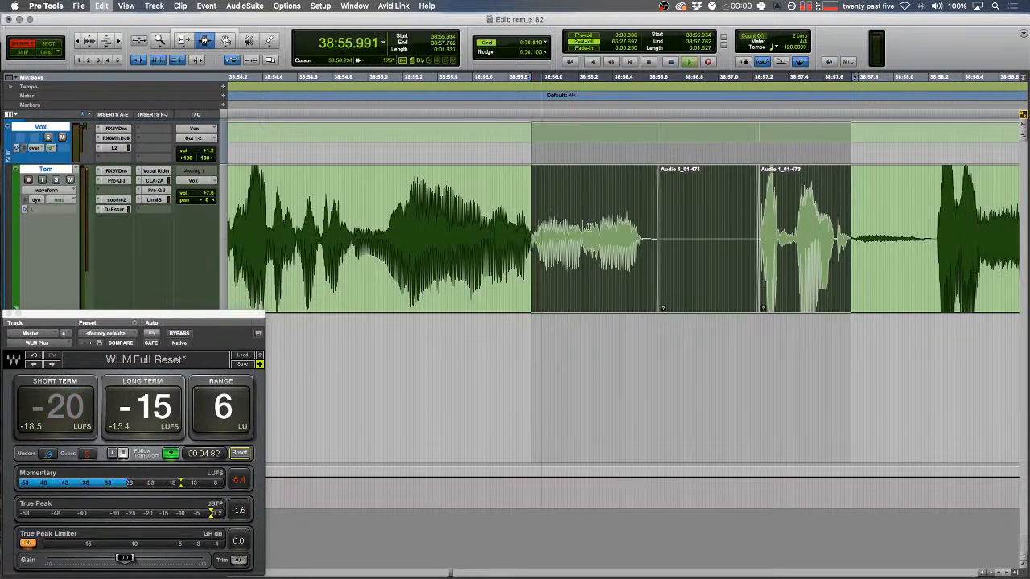
pyautogui.press('t')
pyautogui.press('F2')
# - Audition the edit around 38:56.582–38:56.686, then stop playback
pyautogui.moveTo(438, 248); pyautogui.dragTo(475, 248)
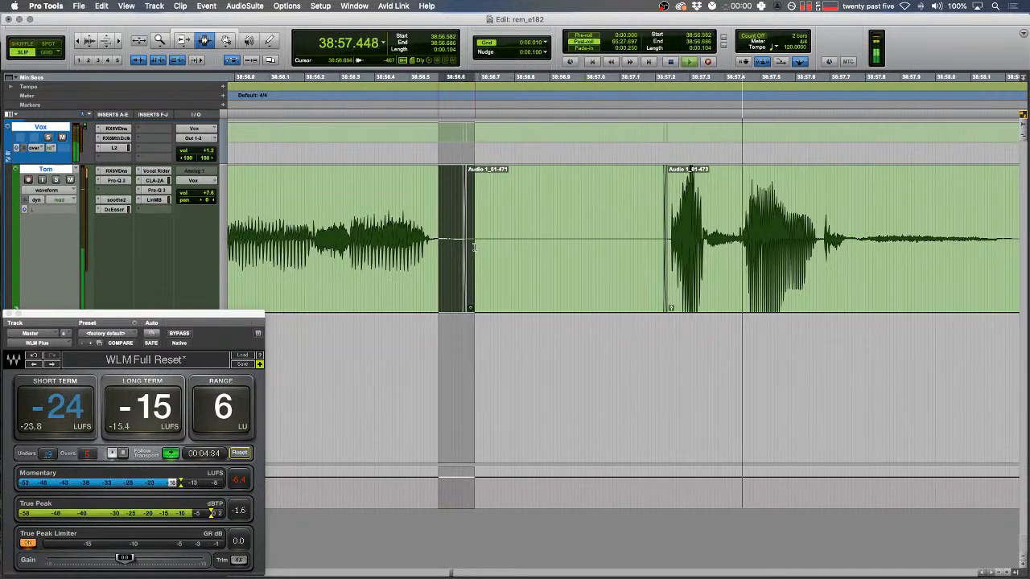
pyautogui.press('r')
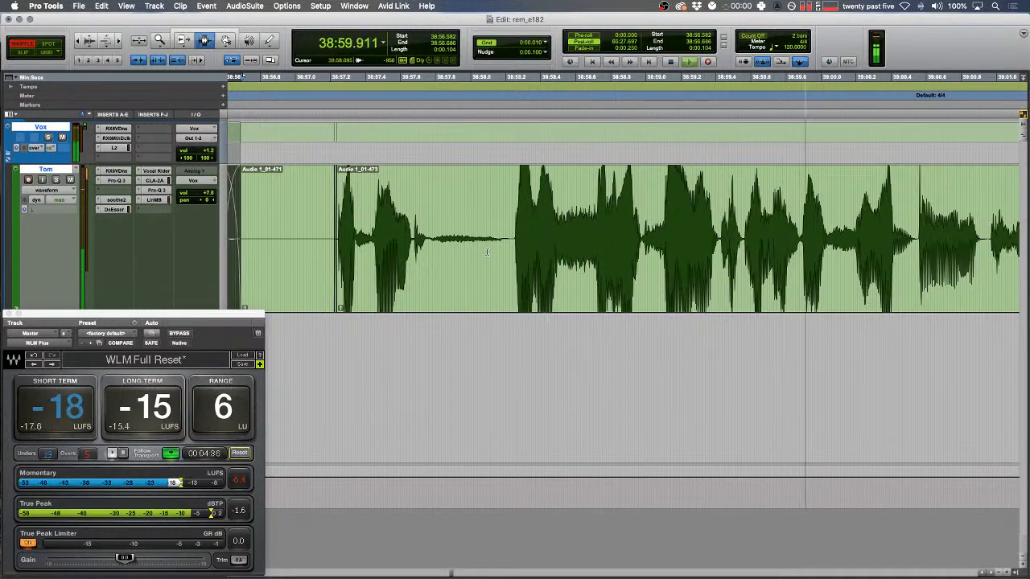
pyautogui.hscroll(5, 486, 251)
pyautogui.press('r')
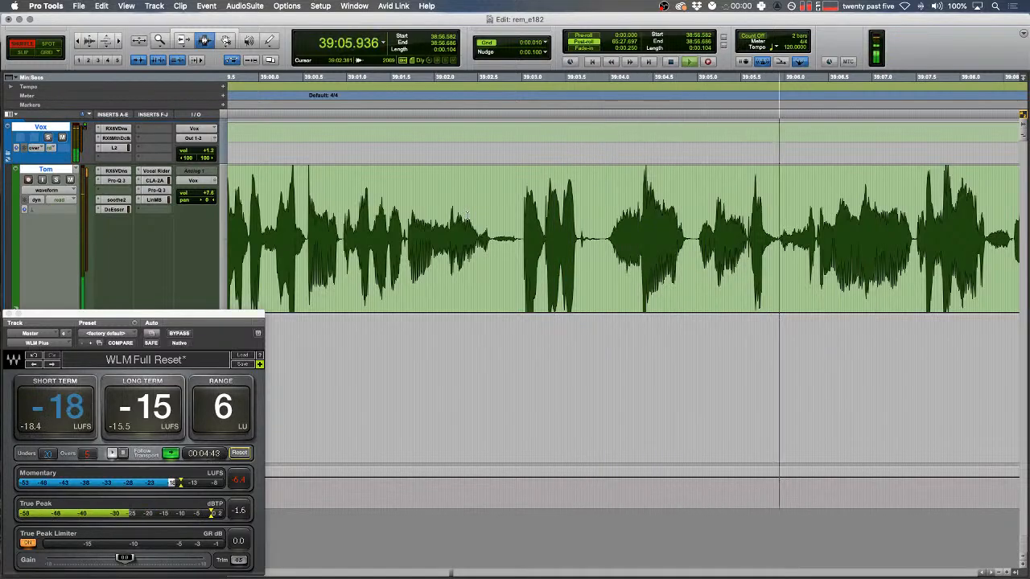
pyautogui.press('space')
# - Replace the blip at 39:06.091–39:06.362 with a rendered Signal Generator tone
pyautogui.moveTo(774, 207); pyautogui.dragTo(778, 208)
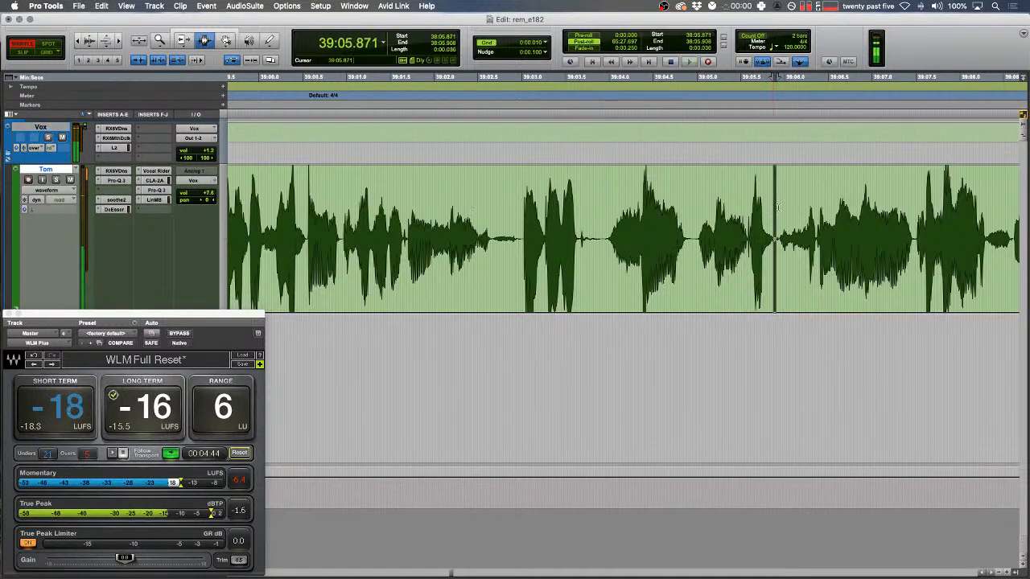
pyautogui.press('t')
pyautogui.press('t')
pyautogui.press('space')
pyautogui.moveTo(700, 241); pyautogui.dragTo(796, 246)
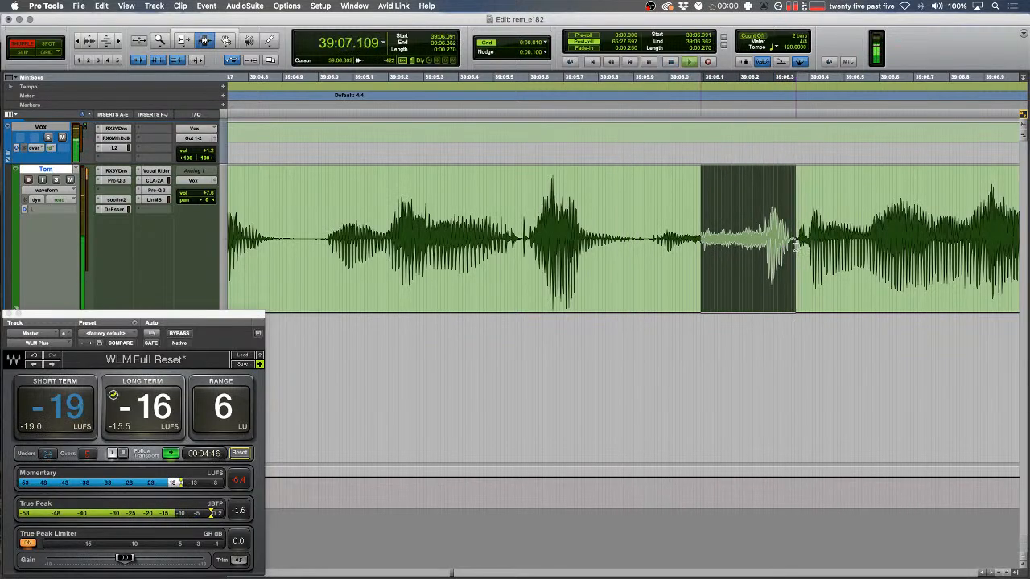
pyautogui.hotkey('ctrl', 'alt', 'shift', '3')
# - Shuffle-delete the gap at 39:05.716–39:05.799 and play back the result
pyautogui.moveTo(598, 210); pyautogui.dragTo(569, 211)
pyautogui.press('F1')
pyautogui.press('space')
pyautogui.press('F2')
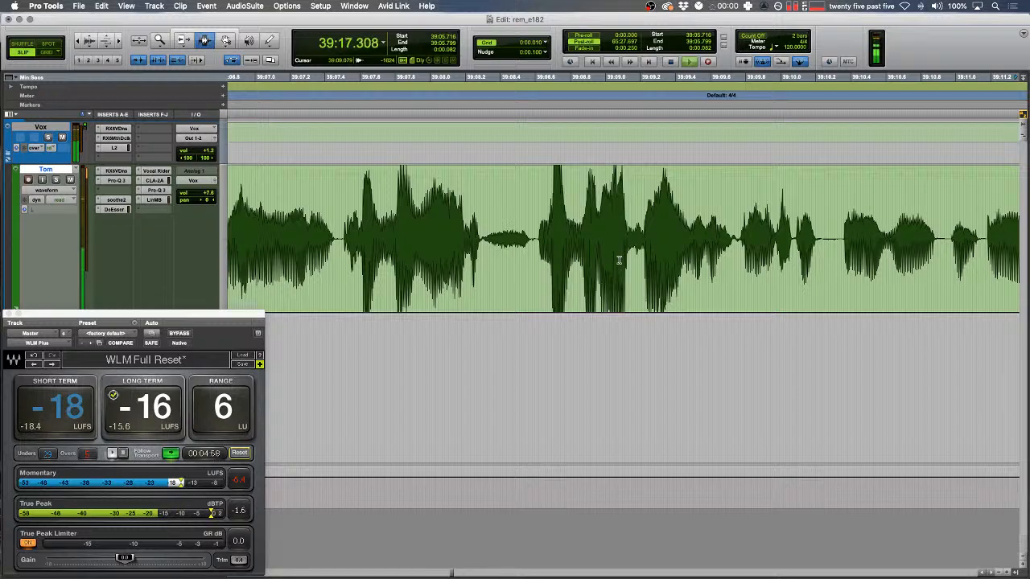
pyautogui.press('super+Tab')
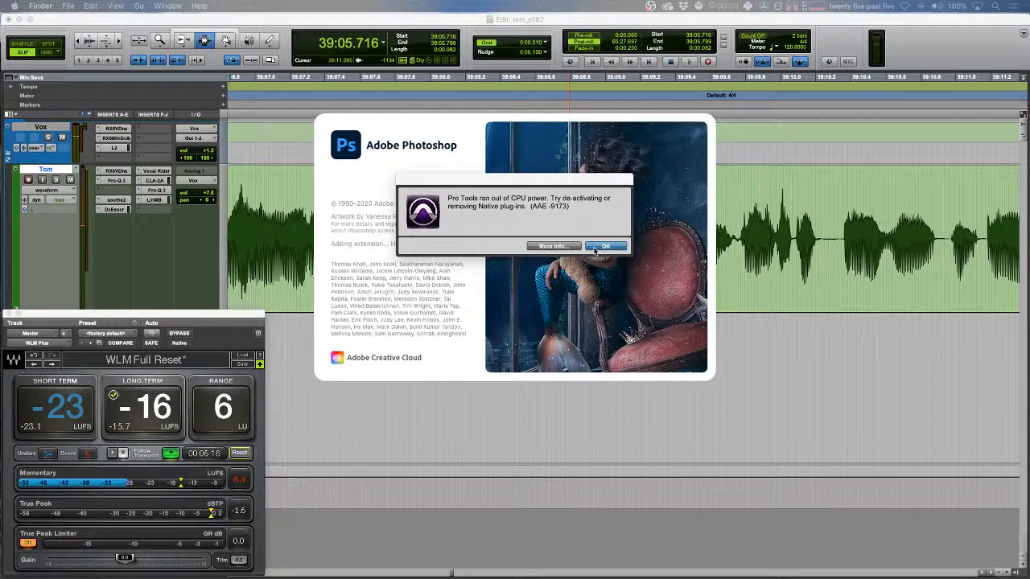
# - Dismiss the out-of-CPU alerts and check the Playback Engine settings
pyautogui.click(594, 248)
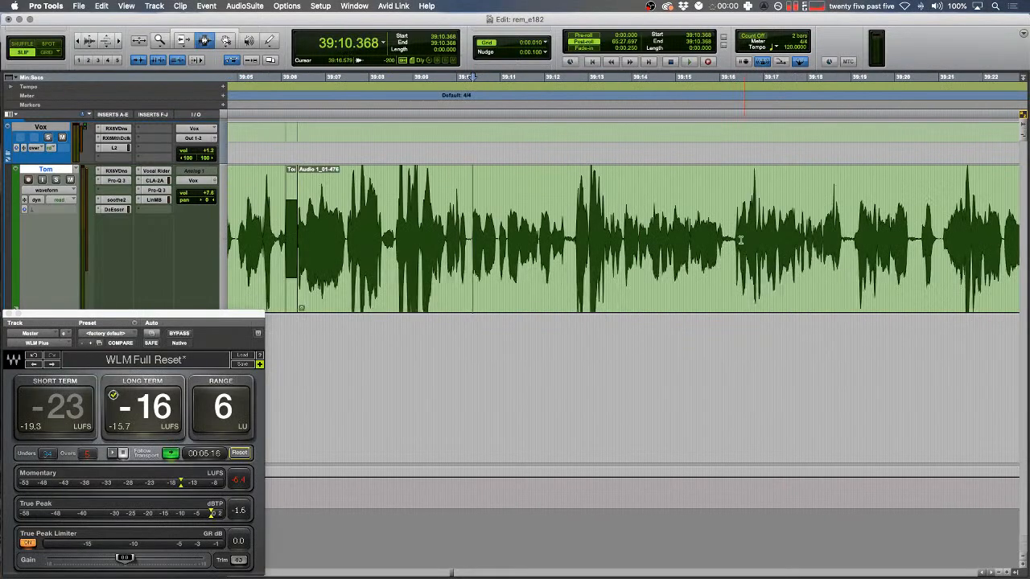
pyautogui.press('space')
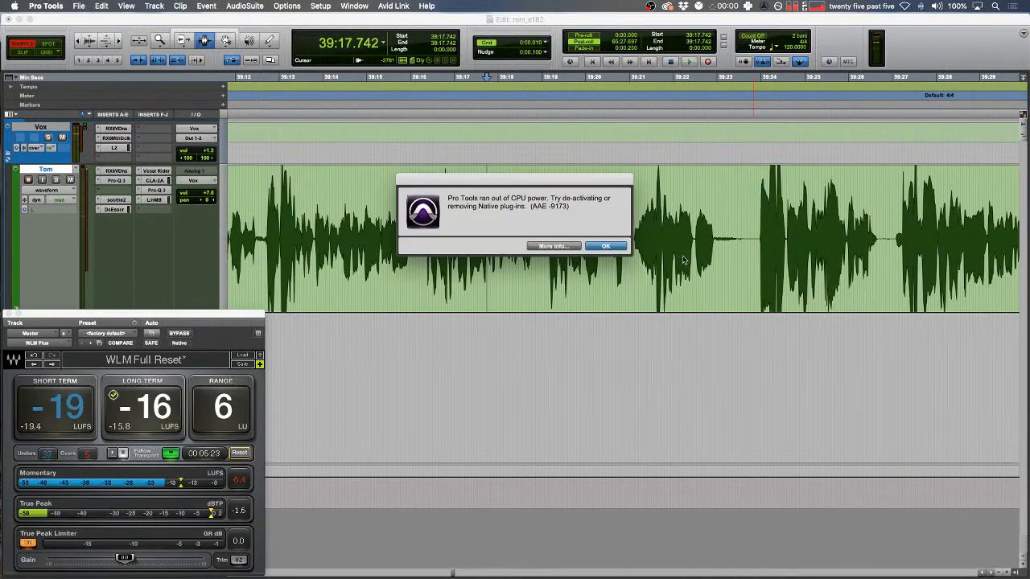
pyautogui.click(604, 246)
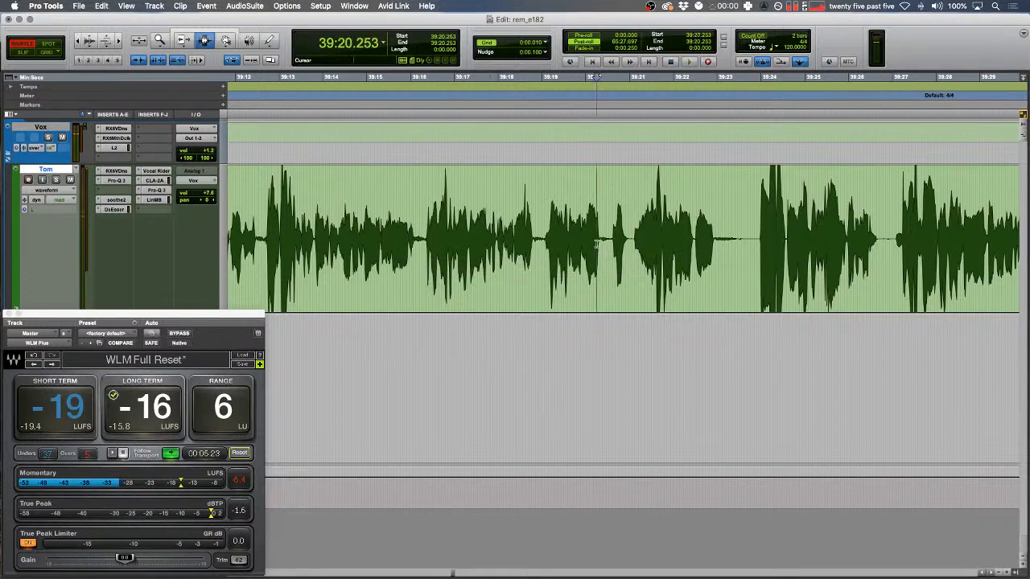
pyautogui.click(335, 6)
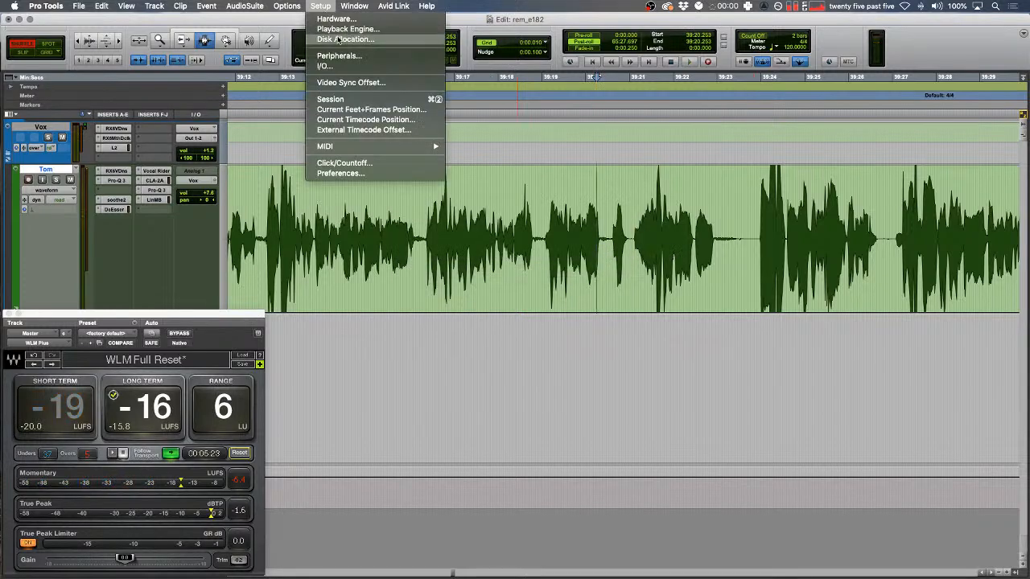
pyautogui.click(340, 34)
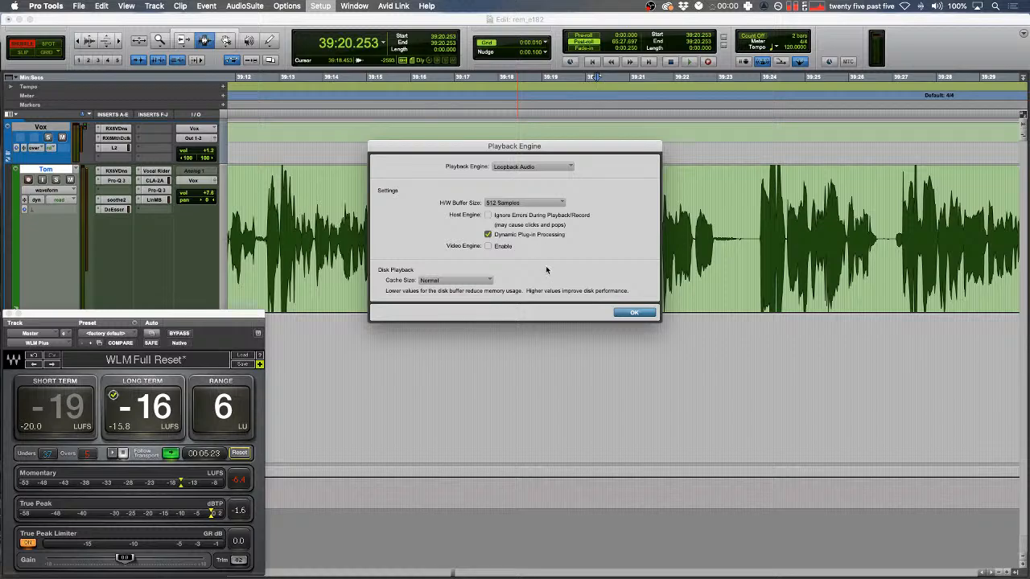
pyautogui.click(634, 313)
# - Quit Airmail from the Dock and resume playback from 39:19.028
pyautogui.moveTo(581, 567)
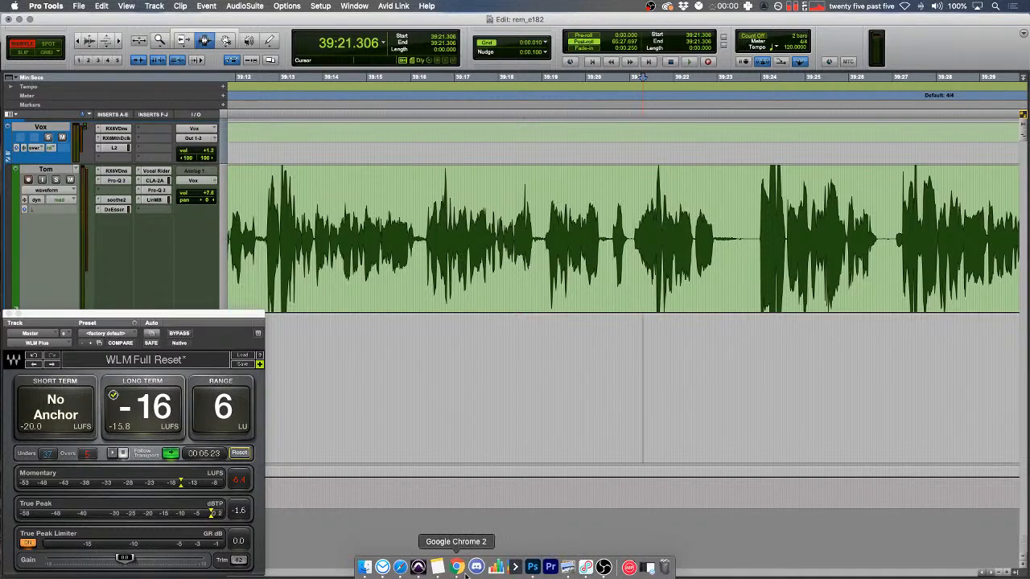
pyautogui.rightClick(386, 571)
pyautogui.click(395, 536)
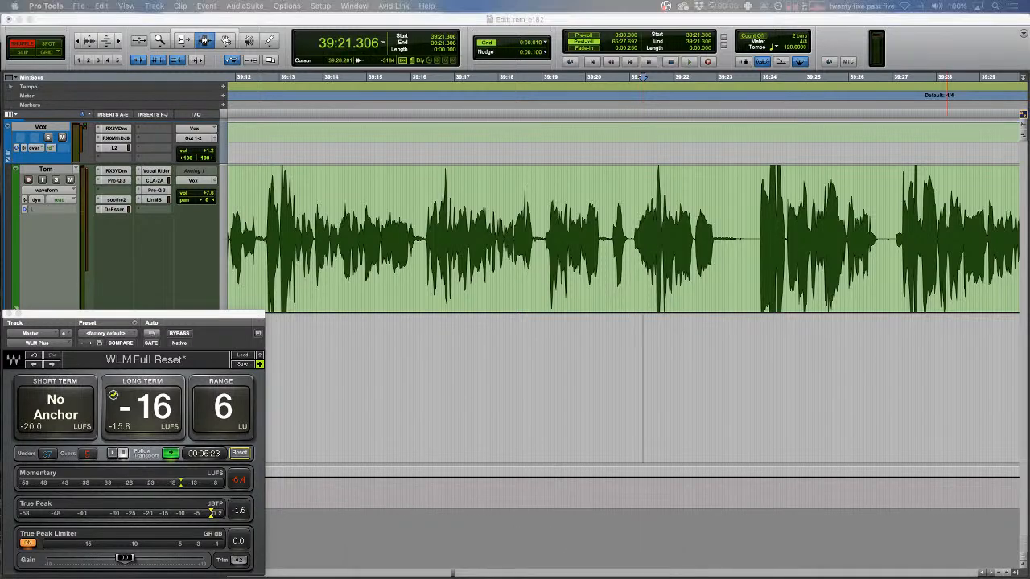
pyautogui.click(544, 238)
pyautogui.press('space')
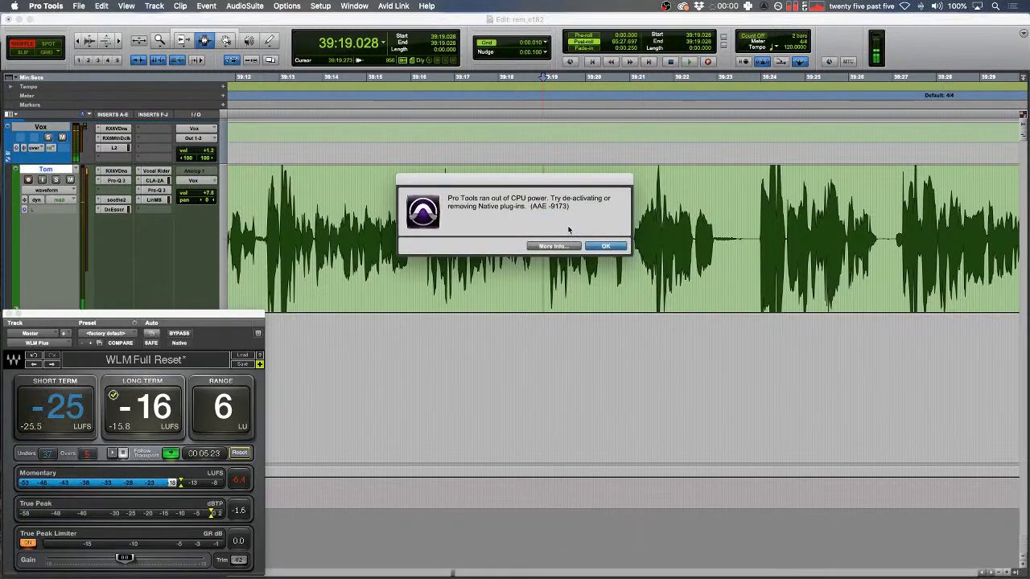
pyautogui.press('Return')
pyautogui.press('space')
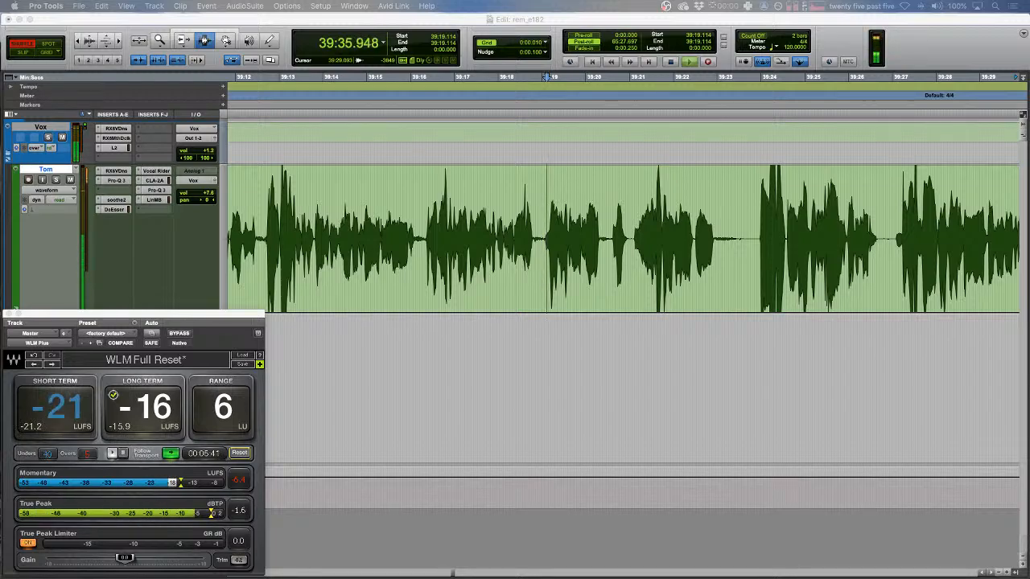
# - Stop playback and set the insertion point at 39:35.620 on Tom's track
pyautogui.click(801, 233)
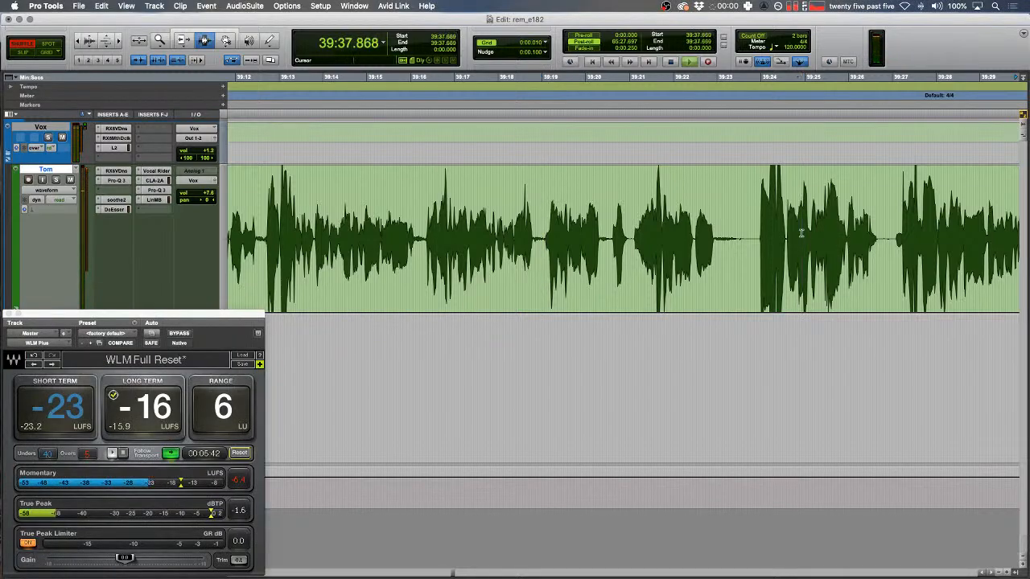
pyautogui.press('space')
pyautogui.moveTo(509, 366); pyautogui.dragTo(425, 354)
pyautogui.click(534, 276)
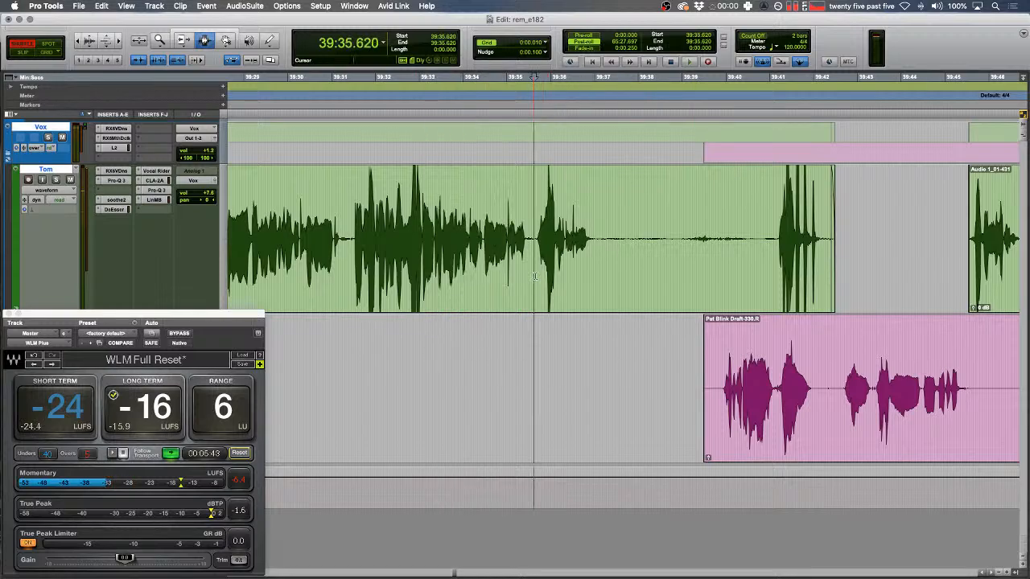
pyautogui.press('F2')
pyautogui.press('t')
pyautogui.press('t')
pyautogui.press('t')
# - Render the blip at 39:36.137–39:36.335 into clip Tom_04 and move the WLM meter aside
pyautogui.moveTo(714, 231); pyautogui.dragTo(728, 225)
pyautogui.press('space')
pyautogui.hscroll(5, 728, 225)
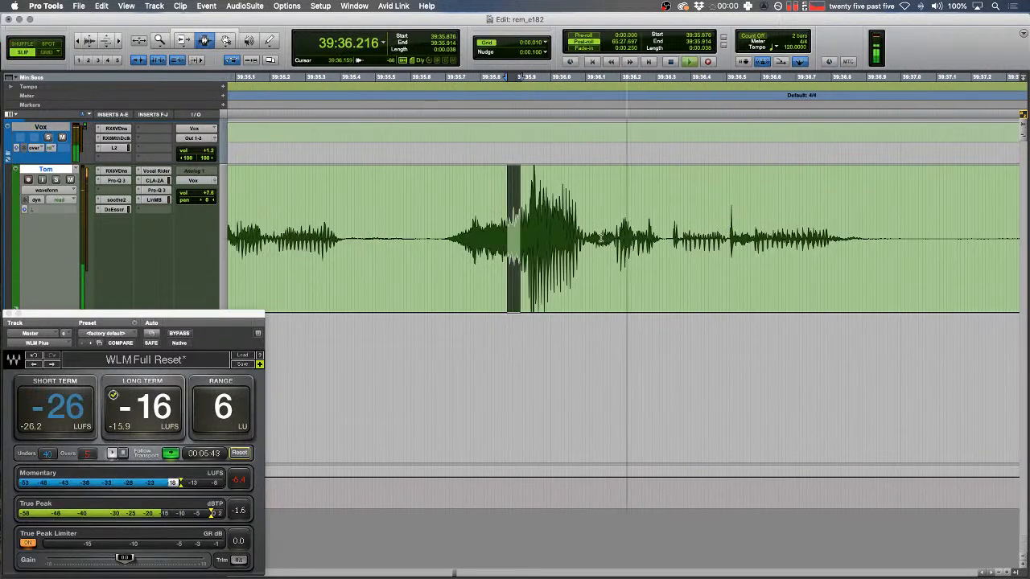
pyautogui.moveTo(598, 235); pyautogui.dragTo(622, 235)
pyautogui.press('space')
pyautogui.keyDown('shift'); pyautogui.click(668, 234); pyautogui.keyUp('shift')
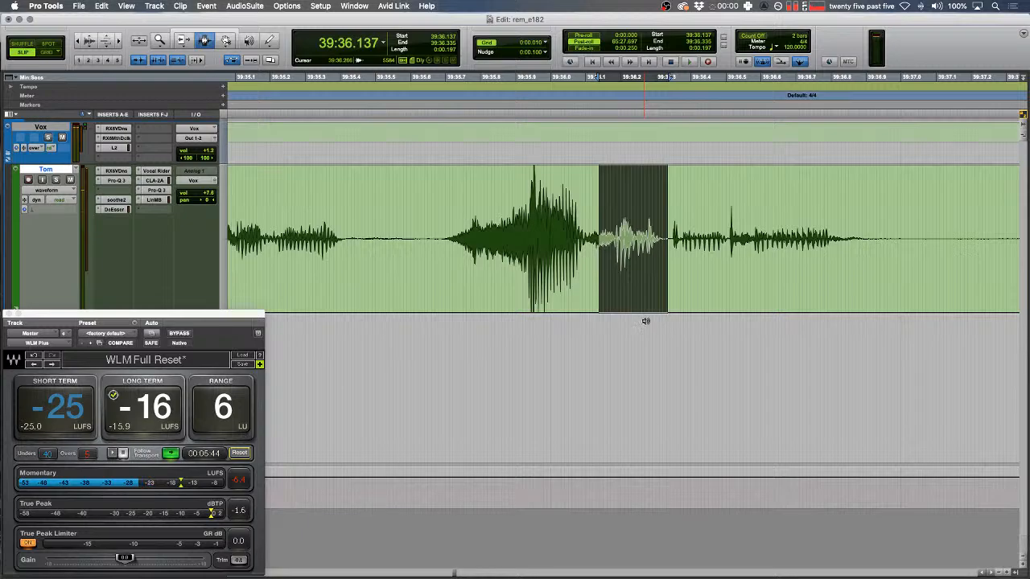
pyautogui.hotkey('alt', 'shift', '3')
pyautogui.moveTo(140, 322); pyautogui.dragTo(481, 219)
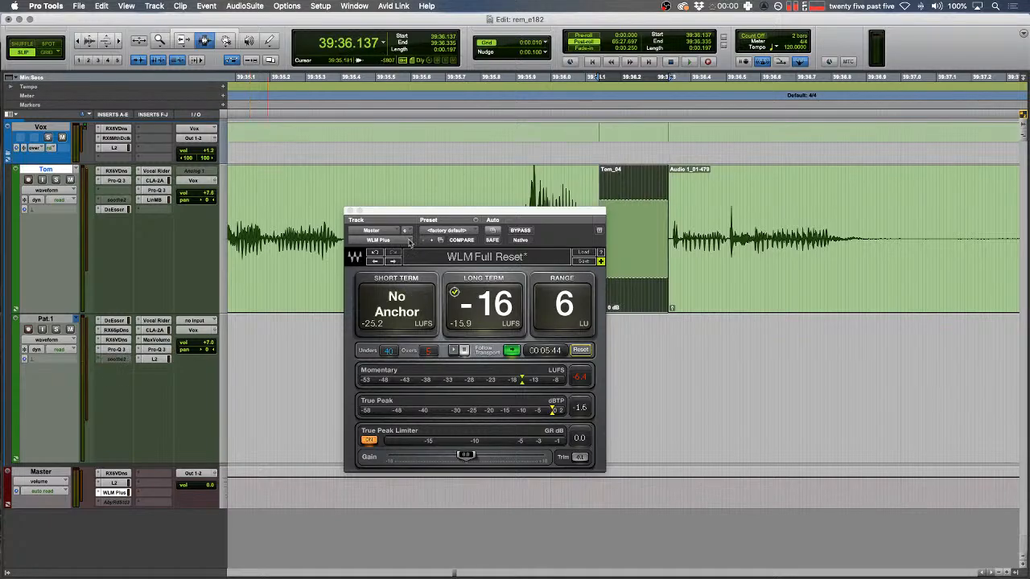
# - Uncover Tom's waveform and check the computer's CPU load from the menu bar
pyautogui.moveTo(406, 218); pyautogui.dragTo(269, 324)
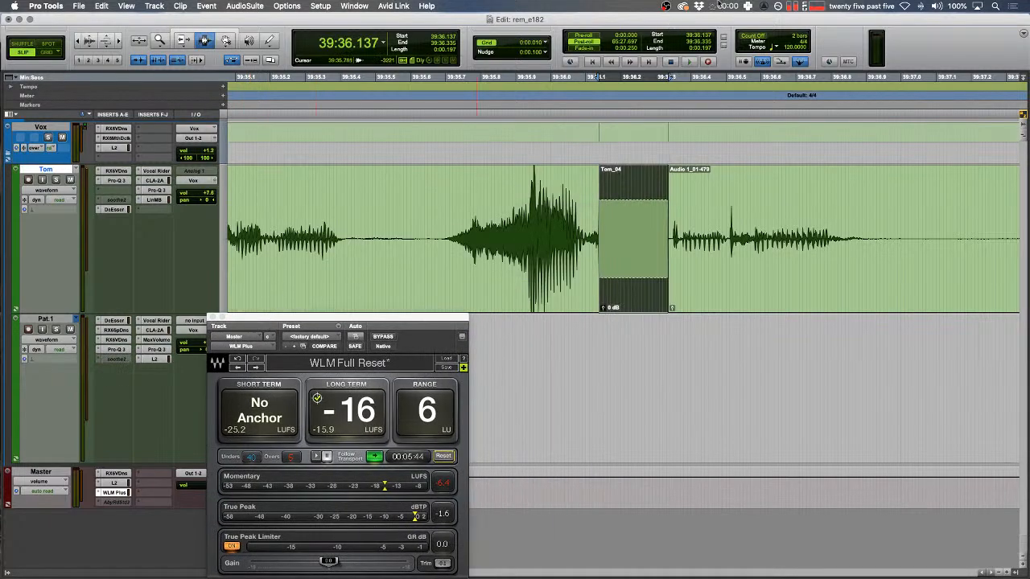
pyautogui.click(812, 6)
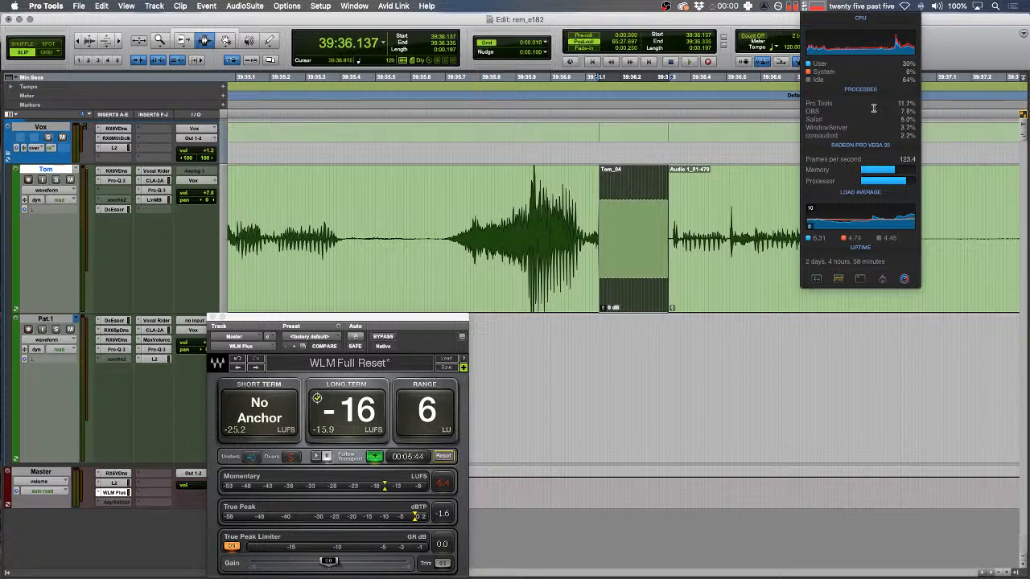
pyautogui.moveTo(911, 66)
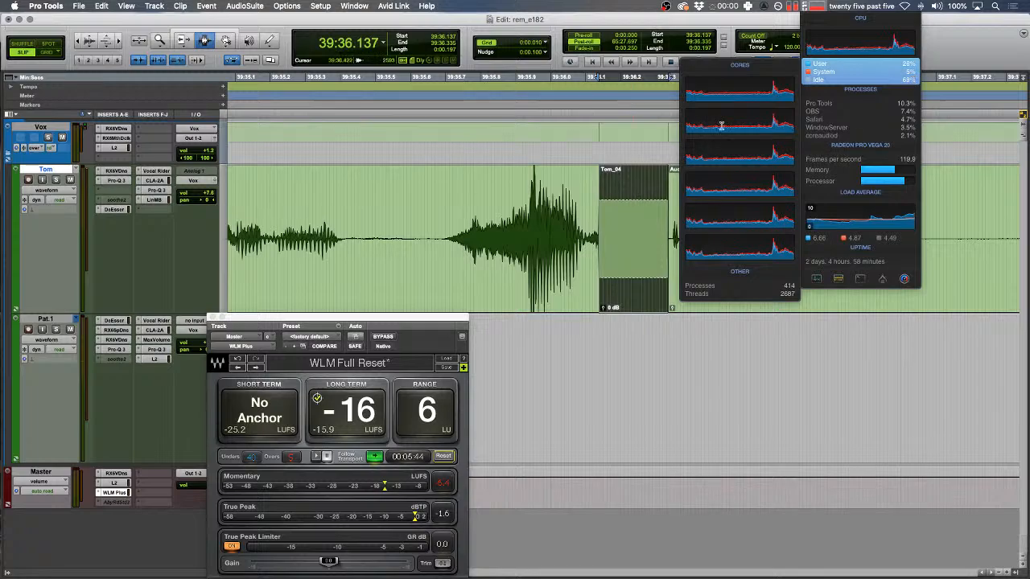
pyautogui.click(564, 218)
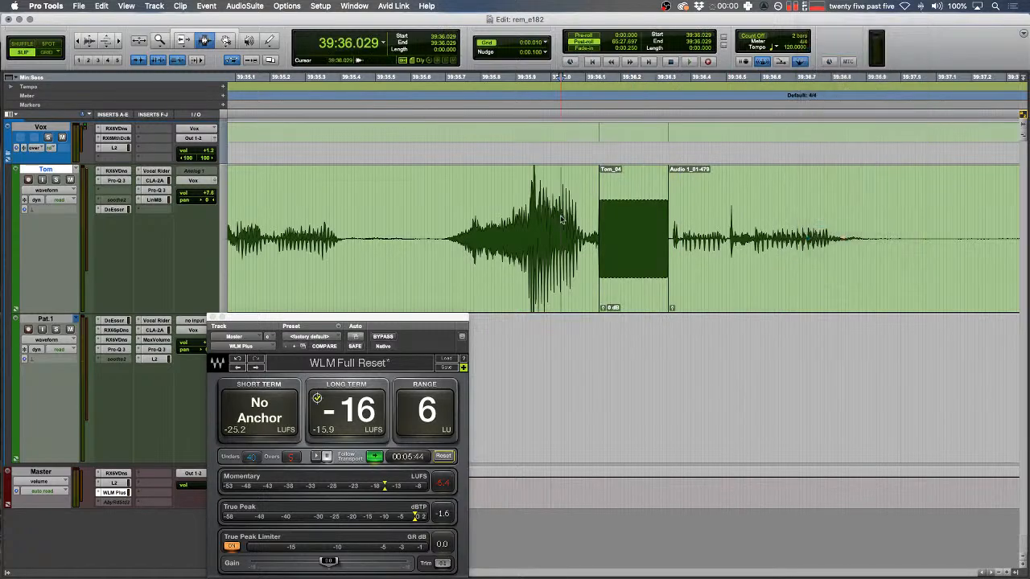
# - Delete the silent gap after Tom_04 and fade across the new join
pyautogui.press('r')
pyautogui.press('r')
pyautogui.hscroll(3, 564, 213)
pyautogui.moveTo(827, 379); pyautogui.dragTo(609, 380)
pyautogui.press('BackSpace')
pyautogui.press('f')
pyautogui.press('space')
pyautogui.press('r')
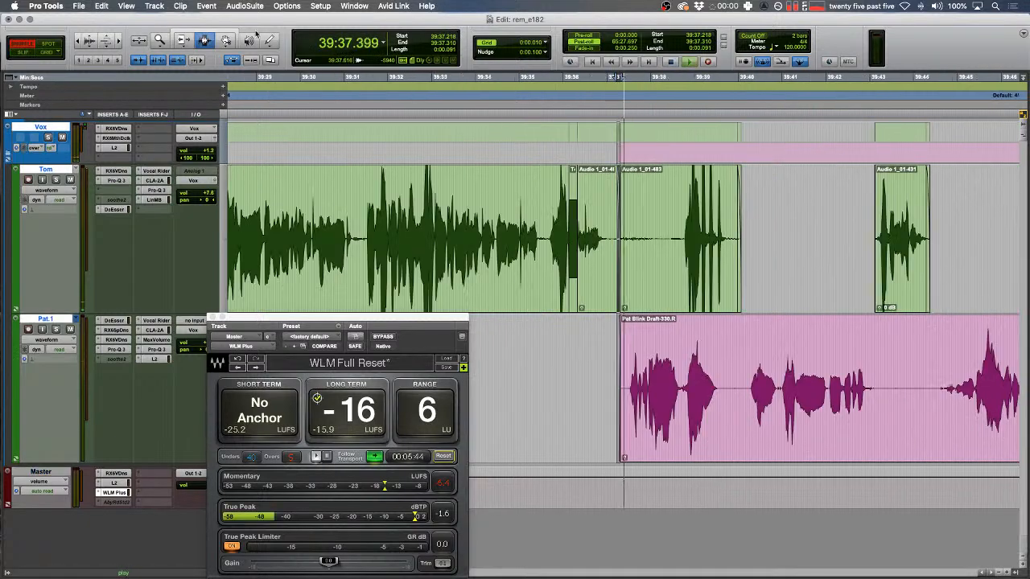
# - Open Window > System Usage, toggle soothe2 on Tom's track on and off, and reposition the window
pyautogui.click(323, 6)
pyautogui.moveTo(288, 6)
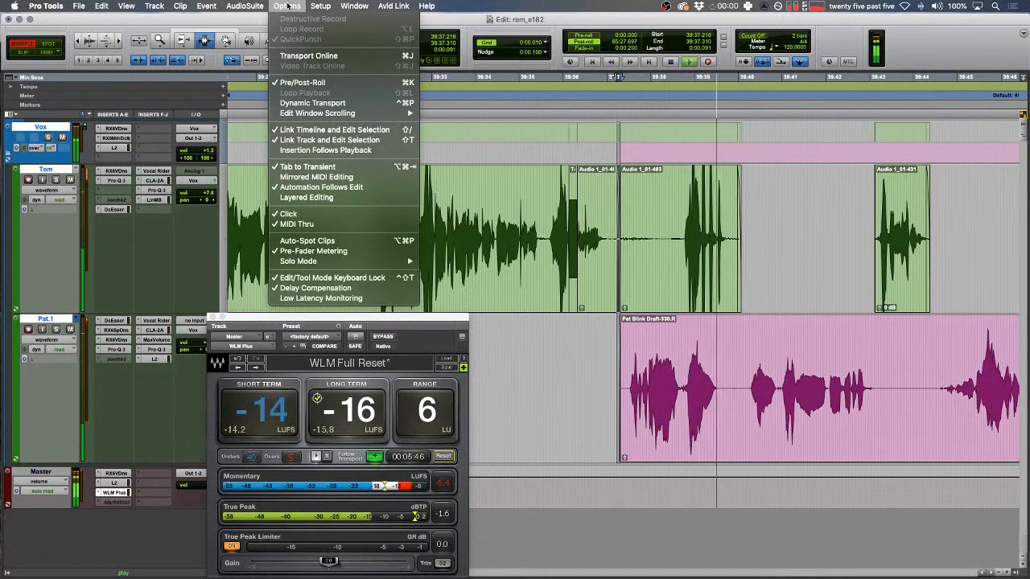
pyautogui.moveTo(322, 7)
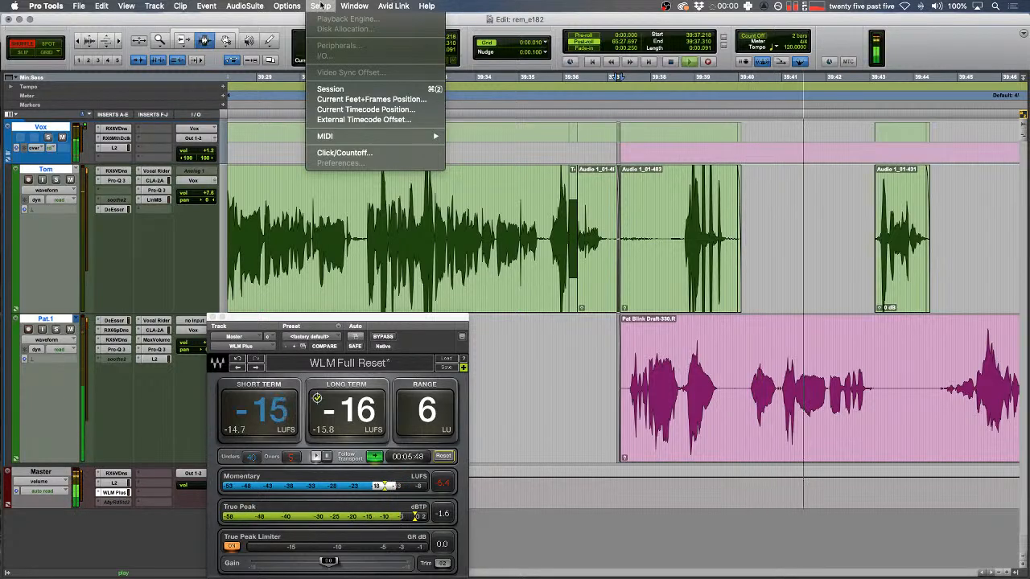
pyautogui.moveTo(354, 6)
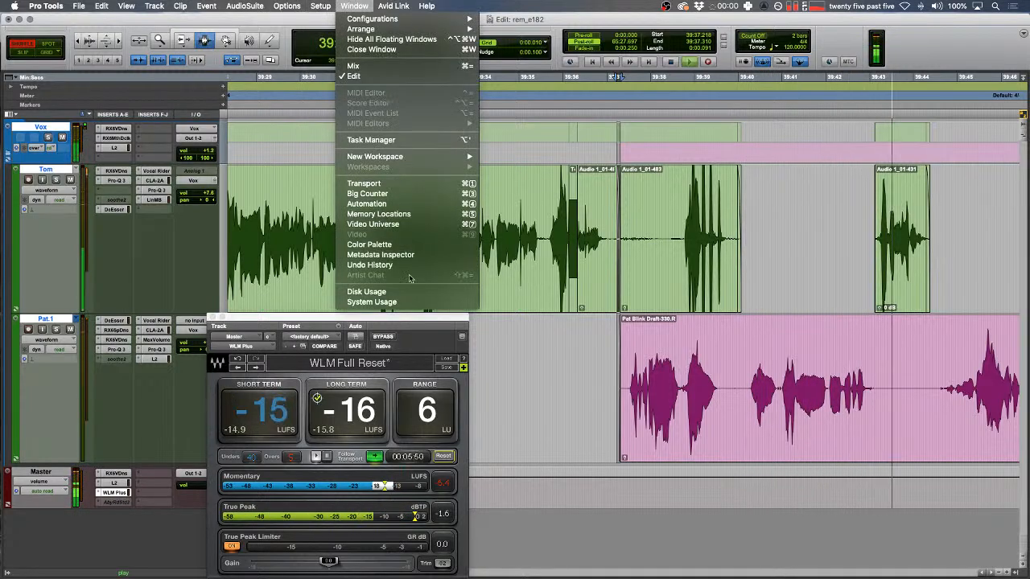
pyautogui.click(412, 303)
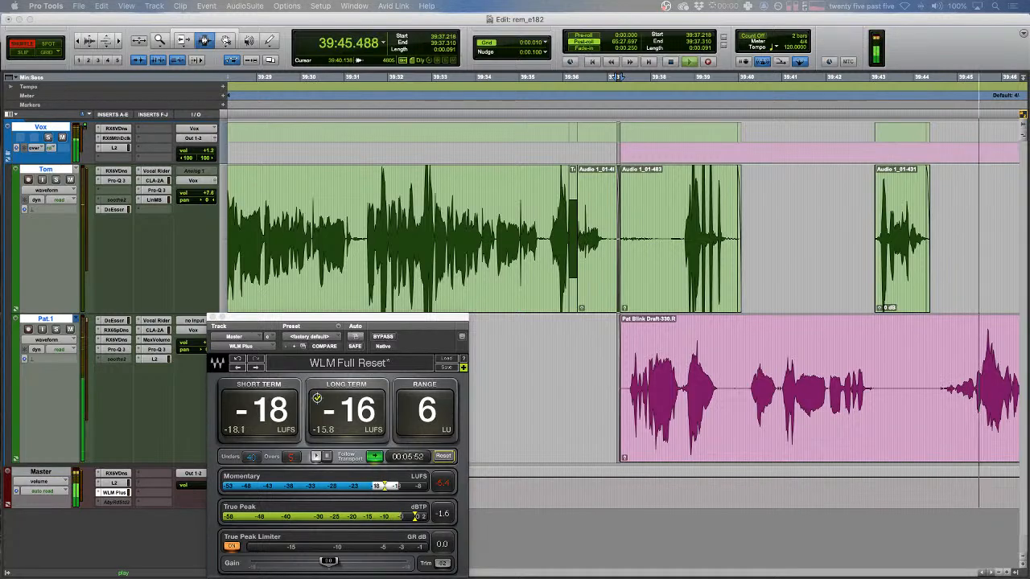
pyautogui.moveTo(871, 136); pyautogui.dragTo(632, 262)
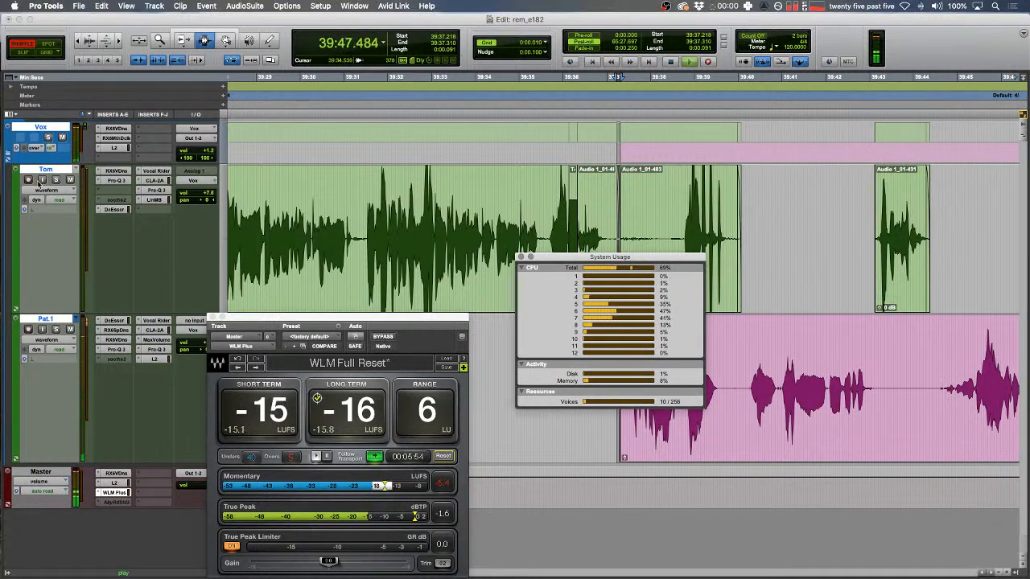
pyautogui.keyDown('ctrl'); pyautogui.keyDown('super'); pyautogui.click(111, 200); pyautogui.keyUp('super'); pyautogui.keyUp('ctrl')
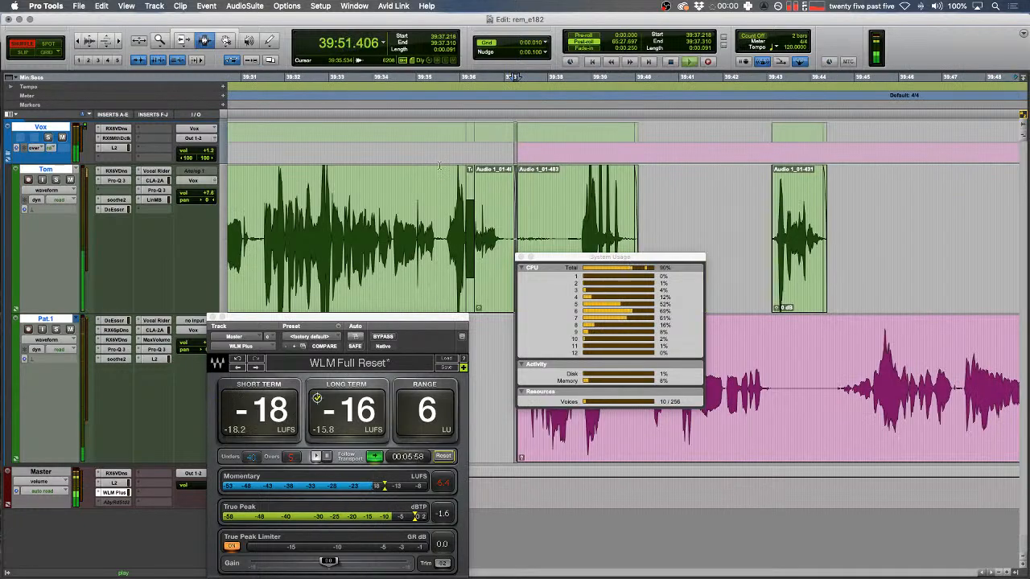
pyautogui.hscroll(2, 440, 166)
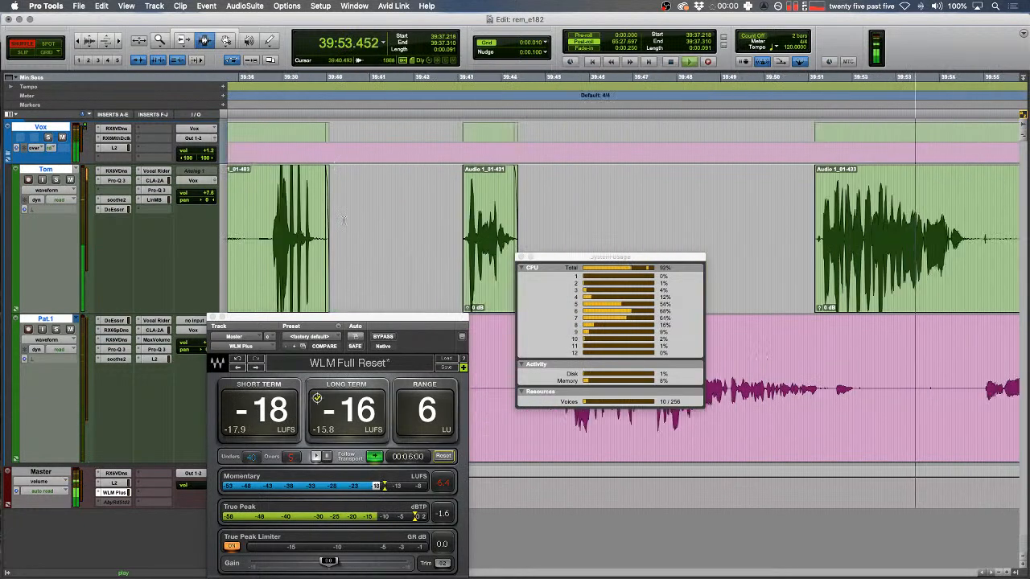
pyautogui.keyDown('ctrl'); pyautogui.keyDown('super'); pyautogui.click(115, 200); pyautogui.keyUp('super'); pyautogui.keyUp('ctrl')
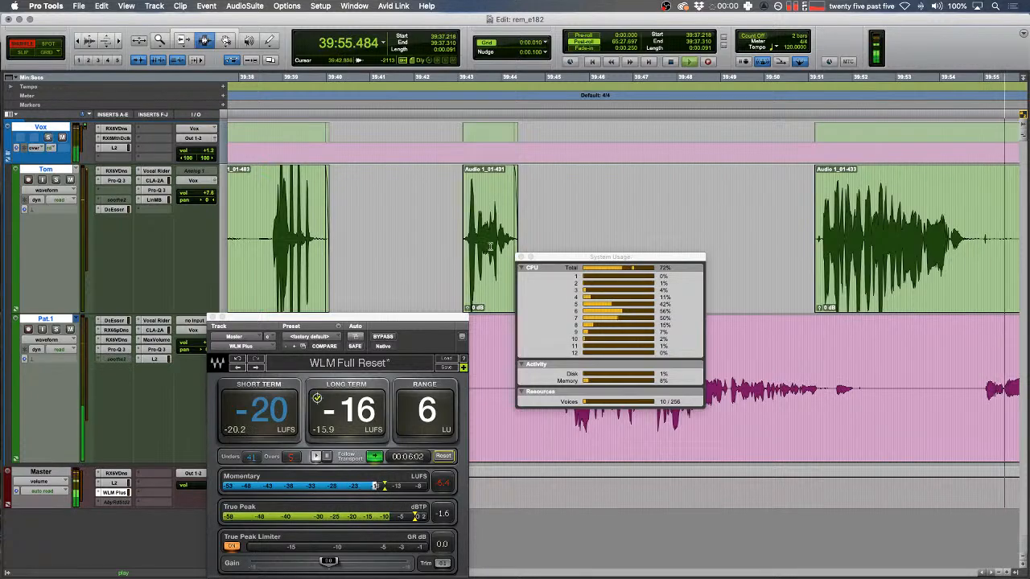
pyautogui.moveTo(567, 259); pyautogui.dragTo(357, 168)
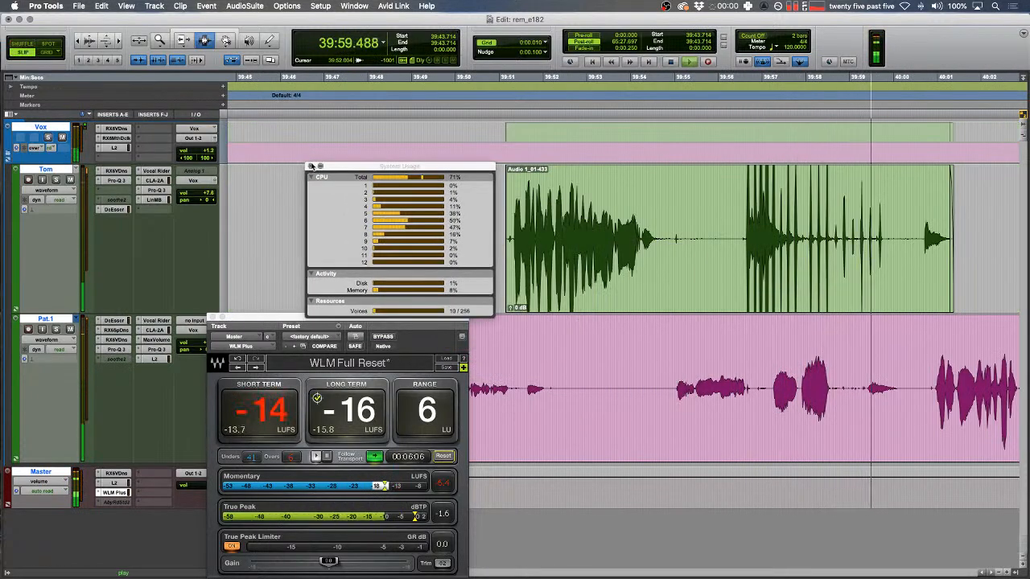
# - Close System Usage, locate the blip on Pat.1's track and render it to tone clip Pat.1_07
pyautogui.click(312, 165)
pyautogui.hscroll(5, 352, 224)
pyautogui.press('r')
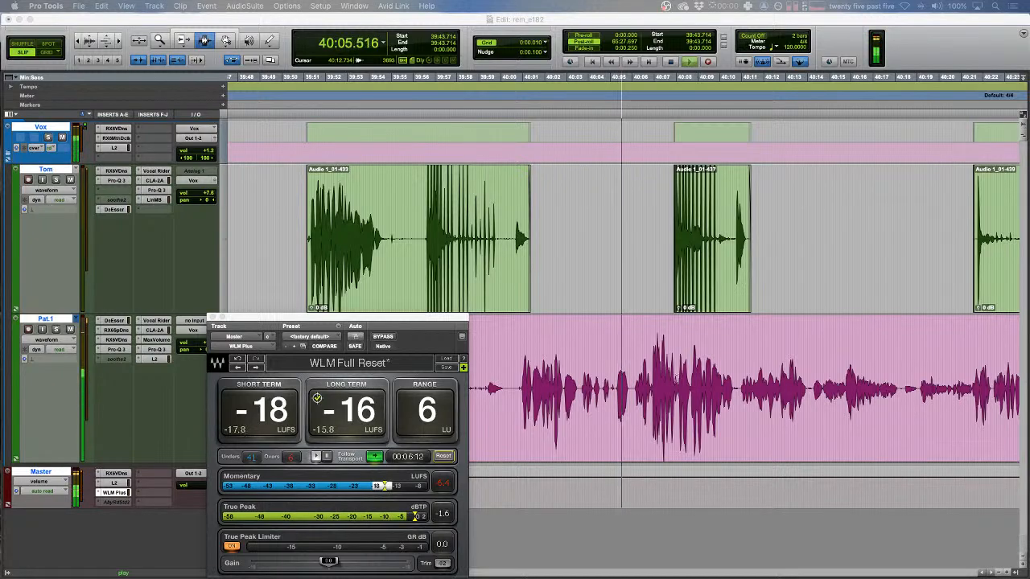
pyautogui.press('t')
pyautogui.press('t')
pyautogui.press('space')
pyautogui.press('space')
pyautogui.press('t')
pyautogui.press('space')
pyautogui.moveTo(628, 384); pyautogui.dragTo(652, 385)
pyautogui.hotkey('alt', 'shift', '3')
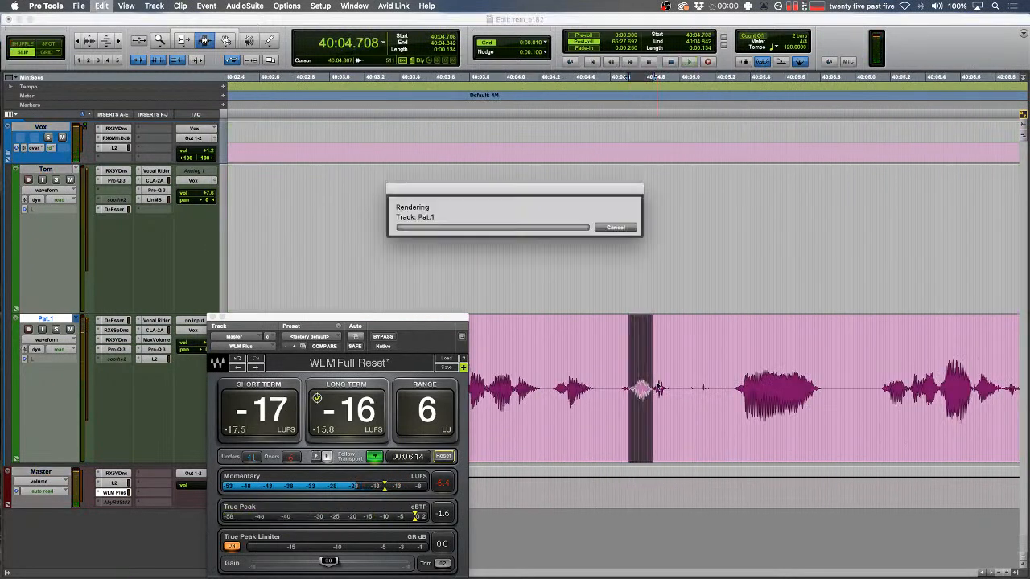
# - Cut a stretch of Pat.1 audio after the tone clip and review the edit
pyautogui.moveTo(726, 383); pyautogui.dragTo(848, 373)
pyautogui.press('BackSpace')
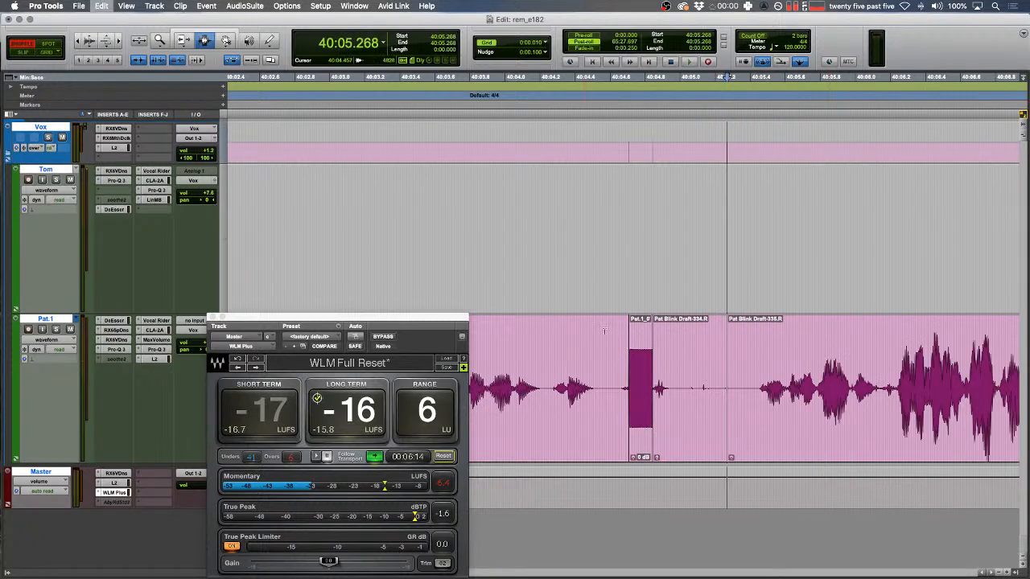
pyautogui.press('F2')
pyautogui.click(633, 385)
pyautogui.press('t')
pyautogui.press('space')
# - Shuffle-delete the small gap on Pat.1's track and audition the edited section
pyautogui.click(805, 386)
pyautogui.moveTo(800, 386); pyautogui.dragTo(822, 386)
pyautogui.press('F1')
pyautogui.press('BackSpace')
pyautogui.press('space')
pyautogui.moveTo(431, 266); pyautogui.dragTo(499, 262)
pyautogui.press('space')
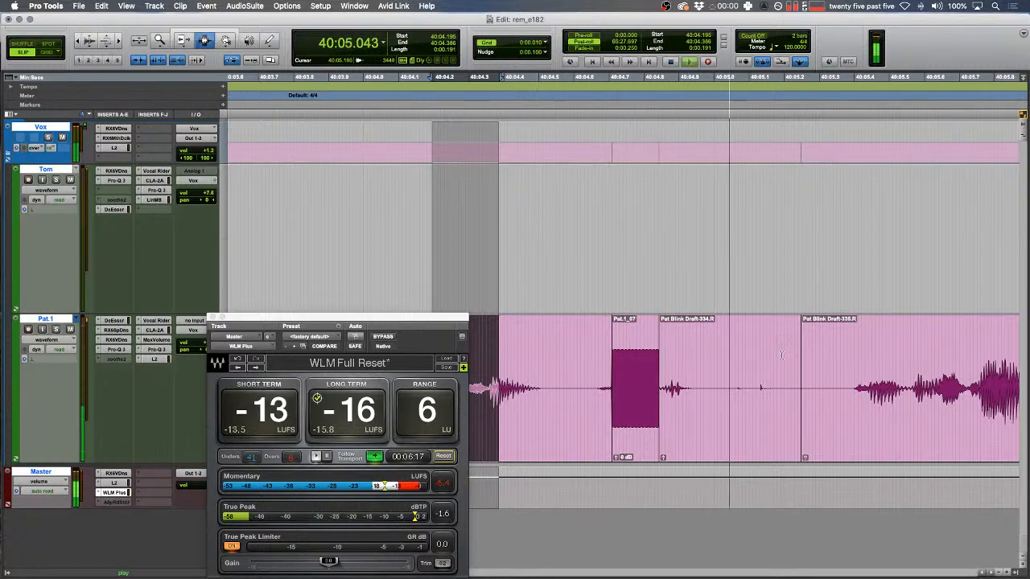
pyautogui.press('F2')
pyautogui.click(801, 369)
pyautogui.press('r')
pyautogui.press('r')
pyautogui.hscroll(5, 801, 369)
pyautogui.moveTo(681, 362); pyautogui.dragTo(690, 362)
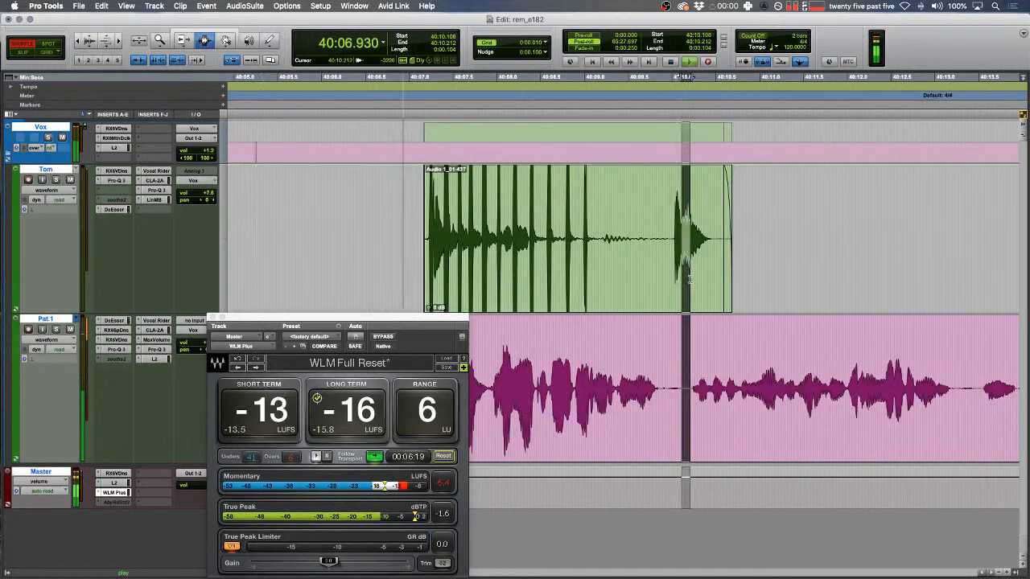
pyautogui.press('r')
# - Move the WLM meter to the lower left and open the Vox track's L2 limiter
pyautogui.moveTo(337, 323); pyautogui.dragTo(141, 304)
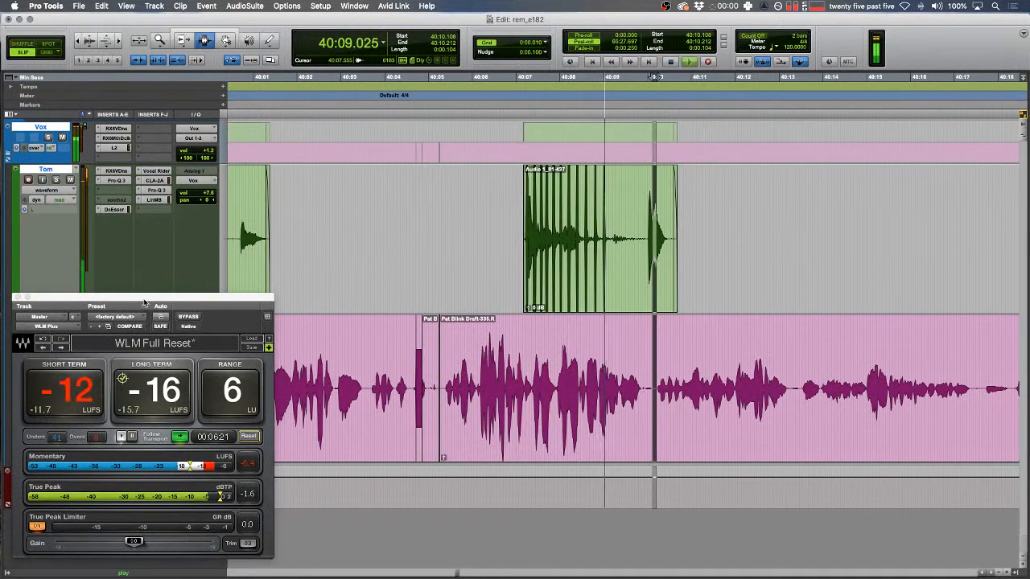
pyautogui.click(396, 282)
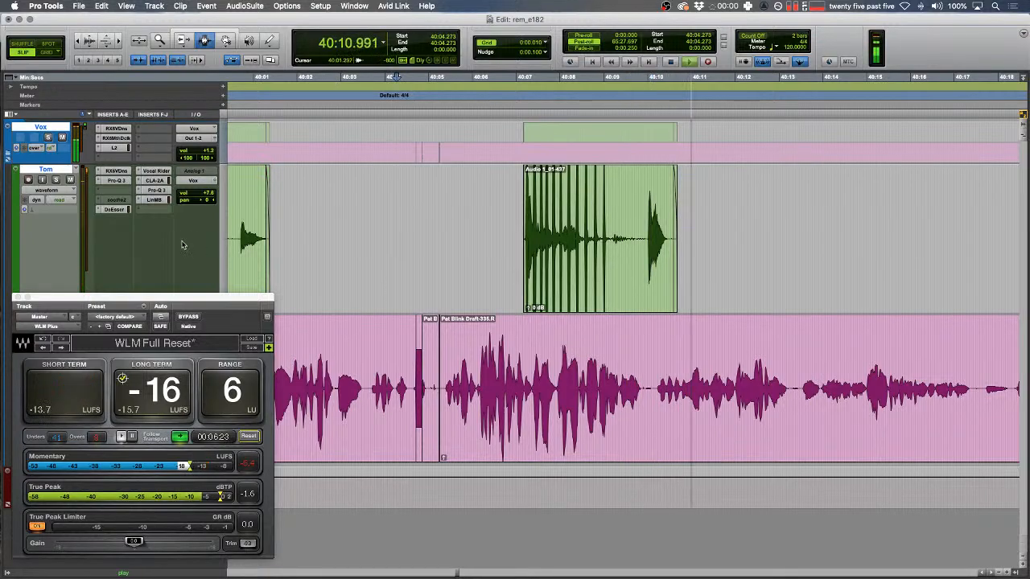
pyautogui.click(115, 148)
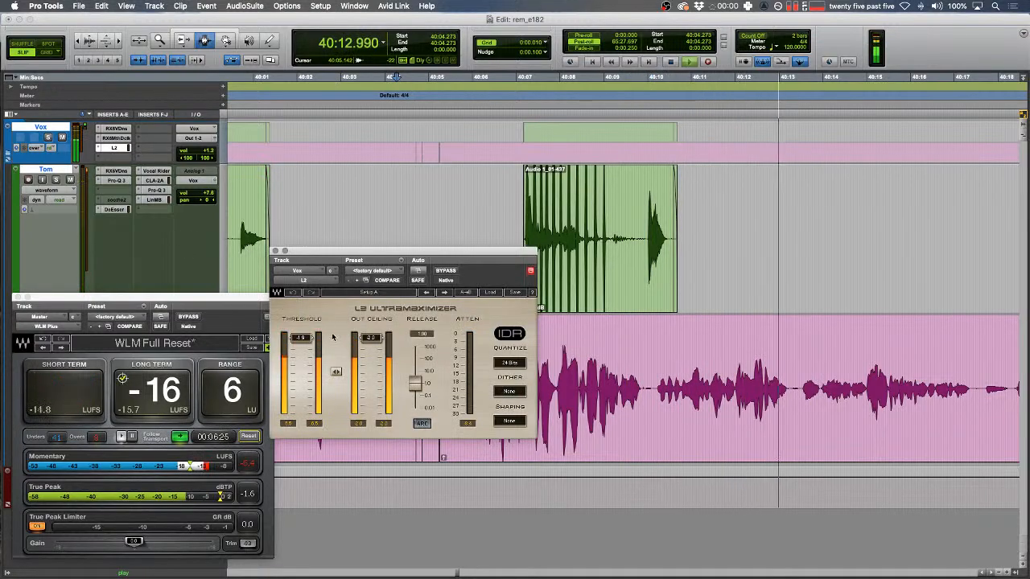
# - Close the L2 limiter window and delete the first gap on Tom's green track
pyautogui.click(275, 251)
pyautogui.moveTo(395, 243); pyautogui.dragTo(406, 242)
pyautogui.press('r')
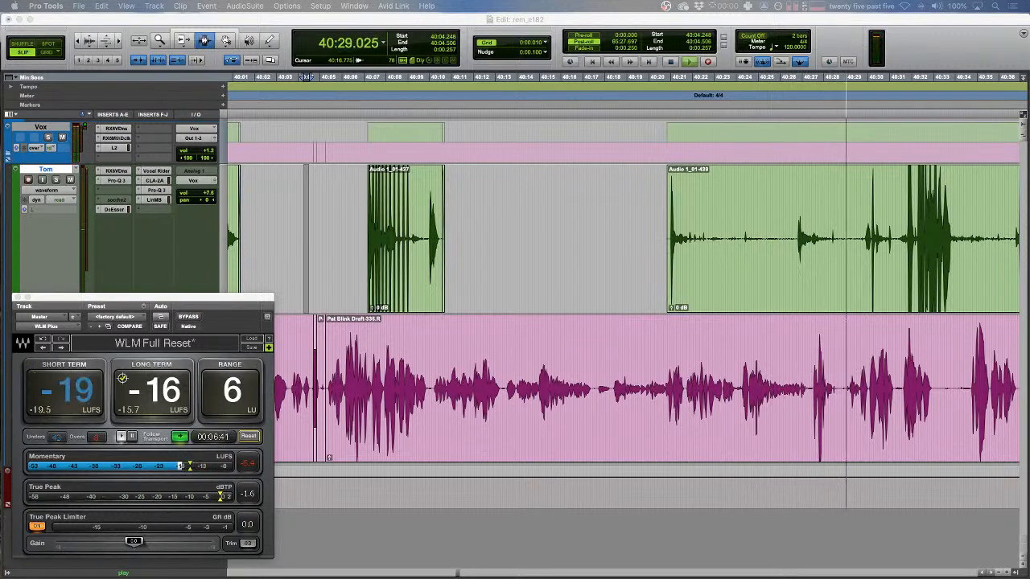
pyautogui.moveTo(771, 252); pyautogui.dragTo(755, 251)
pyautogui.press('t')
pyautogui.moveTo(570, 240); pyautogui.dragTo(698, 239)
pyautogui.press('Delete')
pyautogui.press('space')
# - Delete another gap between Tom's clips and cut a silent stretch out of his clip
pyautogui.moveTo(774, 239); pyautogui.dragTo(843, 238)
pyautogui.press('Delete')
pyautogui.moveTo(395, 237); pyautogui.dragTo(933, 239)
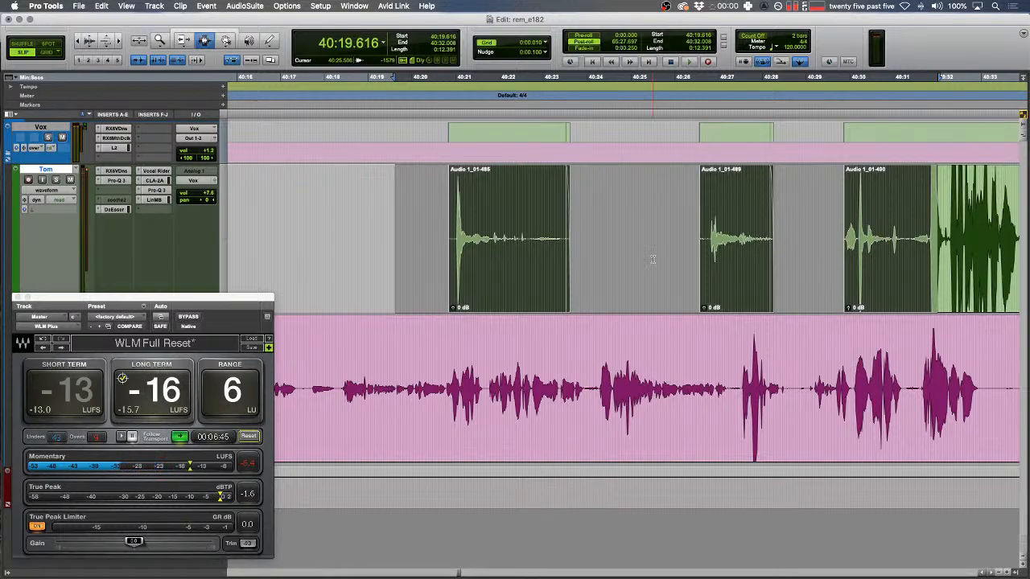
pyautogui.click(617, 263)
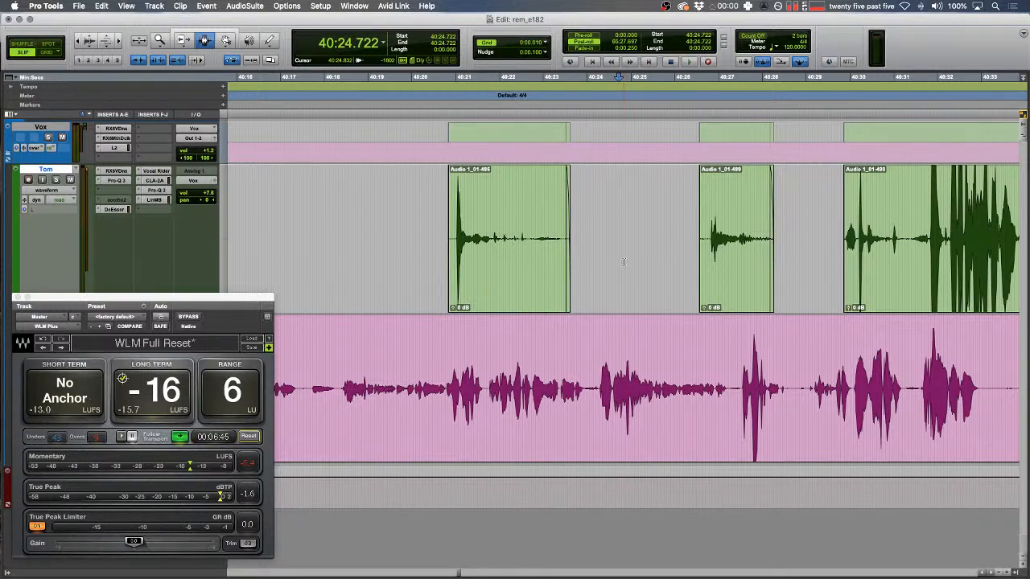
pyautogui.hscroll(5, 623, 262)
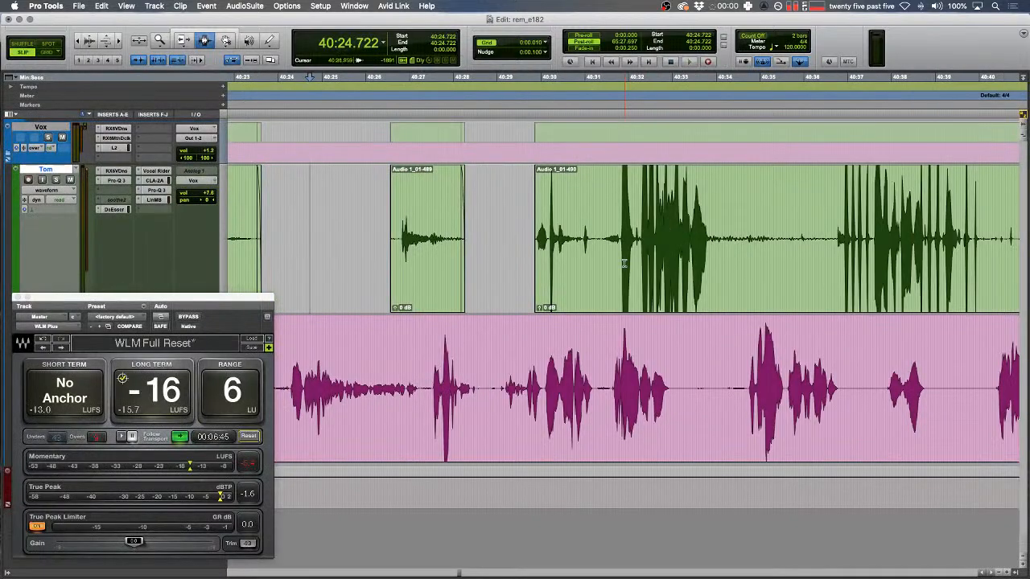
pyautogui.moveTo(714, 235); pyautogui.dragTo(832, 232)
pyautogui.press('Delete')
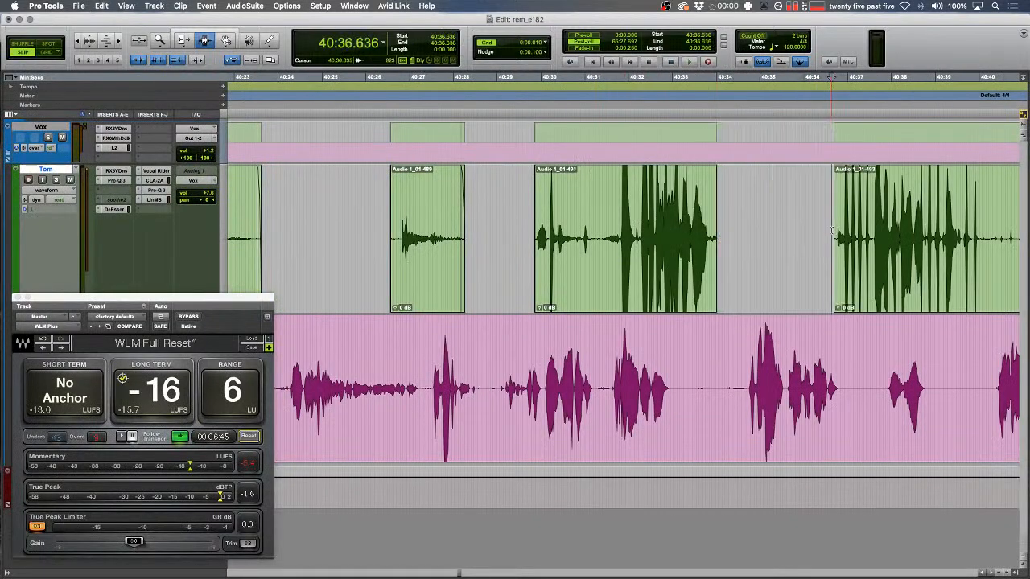
# - Remove the silent tail from the end of the green clip
pyautogui.moveTo(756, 241); pyautogui.dragTo(720, 240)
pyautogui.hscroll(5, 720, 250)
pyautogui.press('Delete')
pyautogui.moveTo(872, 244); pyautogui.dragTo(488, 241)
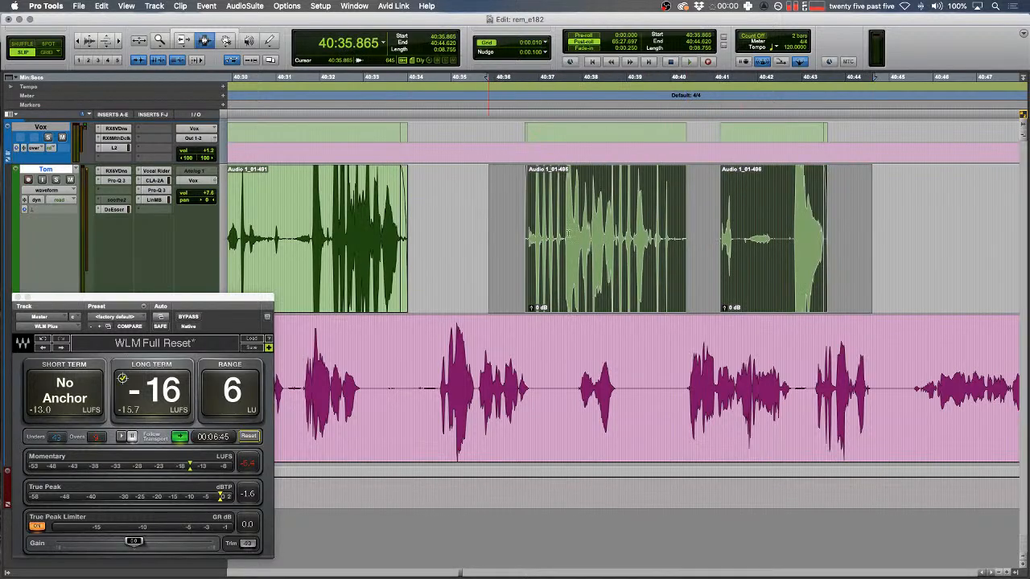
pyautogui.hscroll(-4, 631, 242)
pyautogui.scroll(-1, 636, 241)
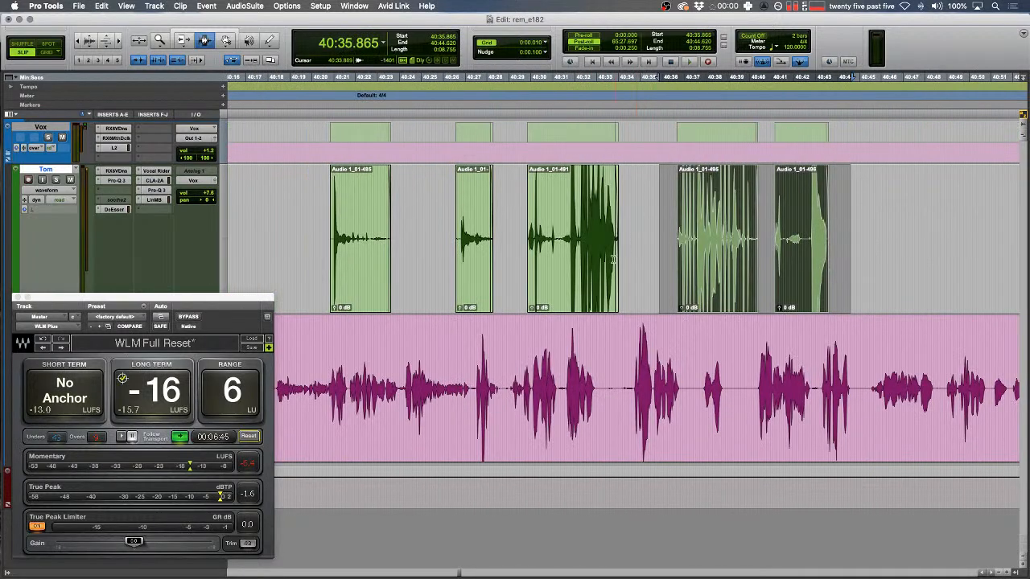
pyautogui.hscroll(-4, 633, 254)
pyautogui.scroll(-1, 633, 254)
pyautogui.moveTo(570, 241); pyautogui.dragTo(511, 241)
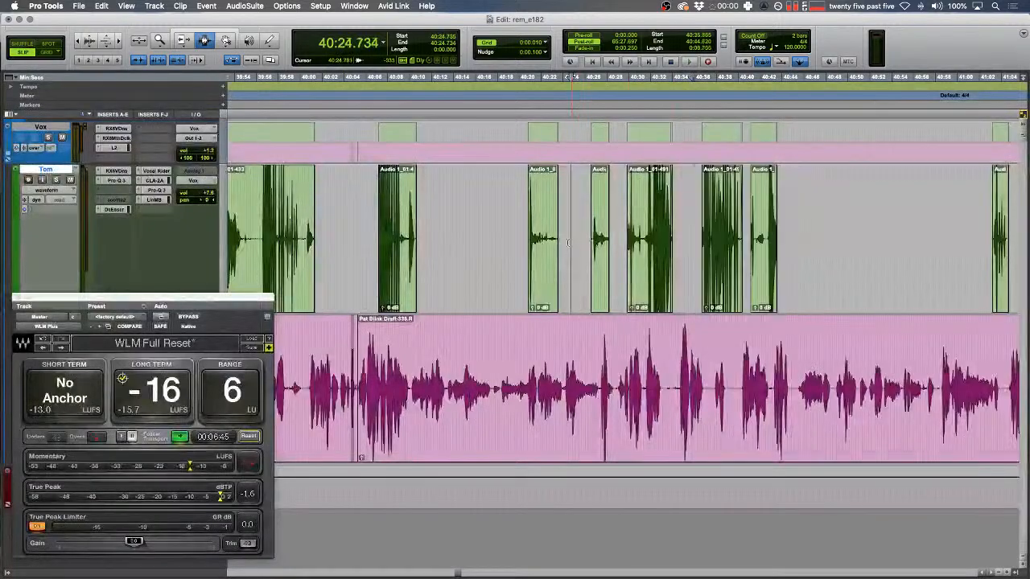
# - Locate and audition the half-second pause in the pink track
pyautogui.click(532, 242)
pyautogui.moveTo(538, 370); pyautogui.dragTo(541, 370)
pyautogui.press('t')
pyautogui.press('space')
pyautogui.press('F1')
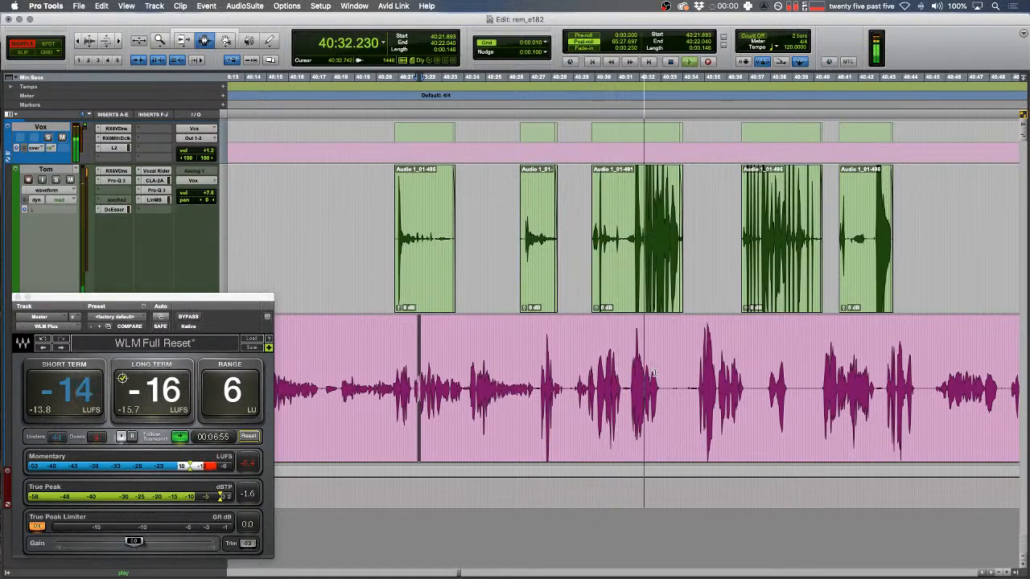
pyautogui.moveTo(643, 341); pyautogui.dragTo(654, 343)
pyautogui.press('t')
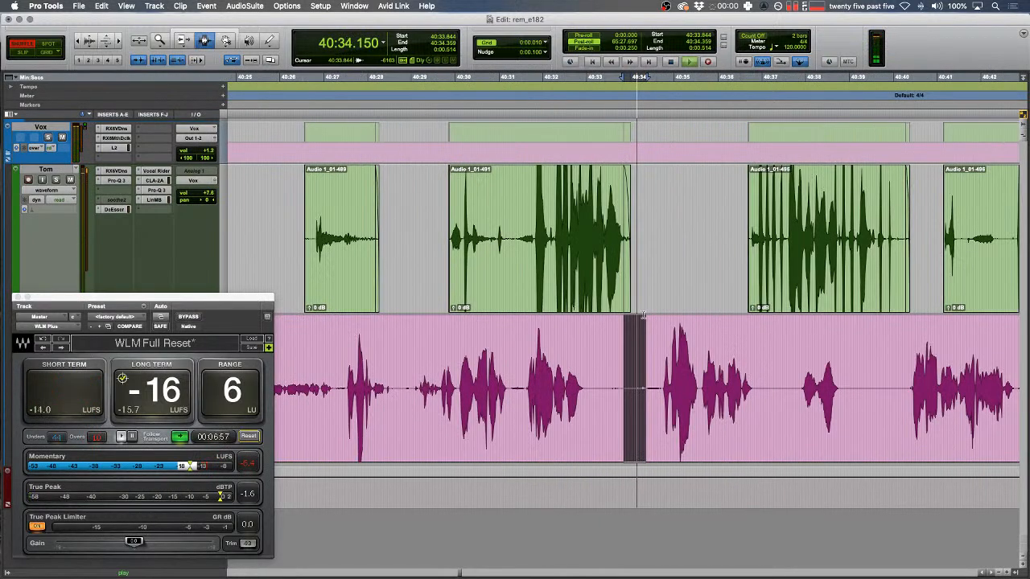
pyautogui.press('t')
pyautogui.press('r')
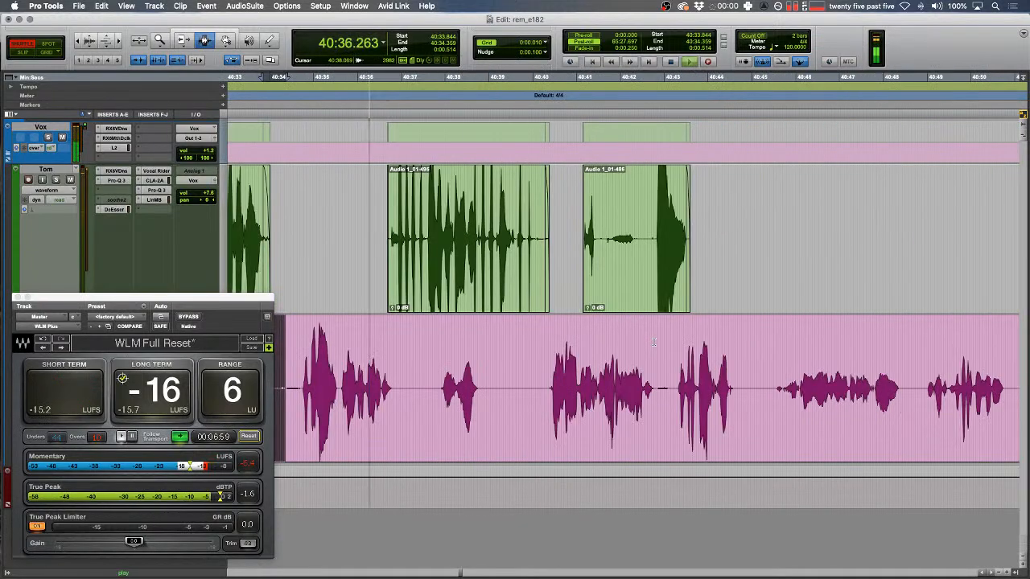
pyautogui.hscroll(-10, 603, 315)
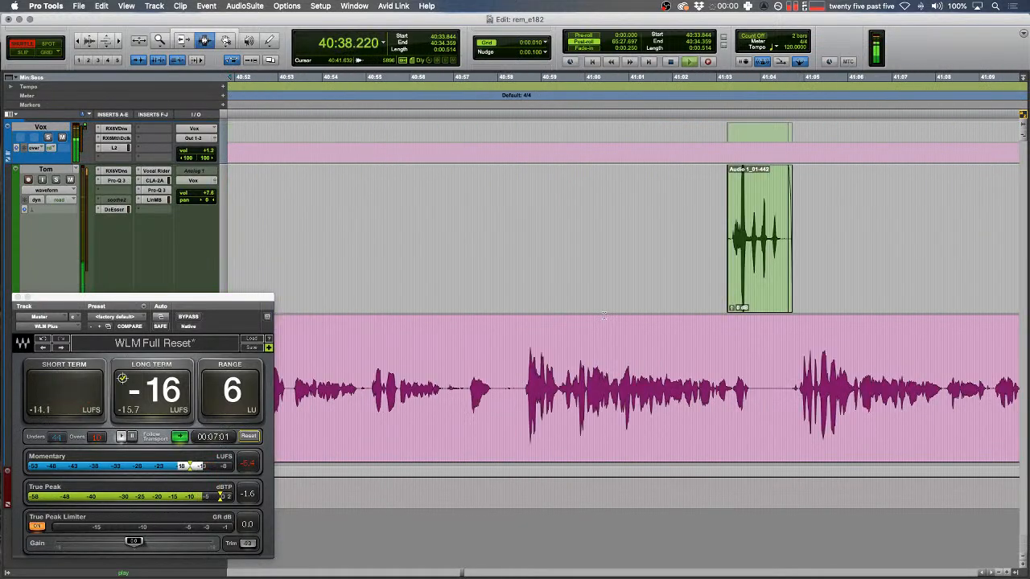
pyautogui.hscroll(5, 597, 337)
# - Position the playback point between 40:41.179 and 40:47.522 and switch to Shuffle mode
pyautogui.press('F2')
pyautogui.moveTo(601, 338); pyautogui.dragTo(583, 275)
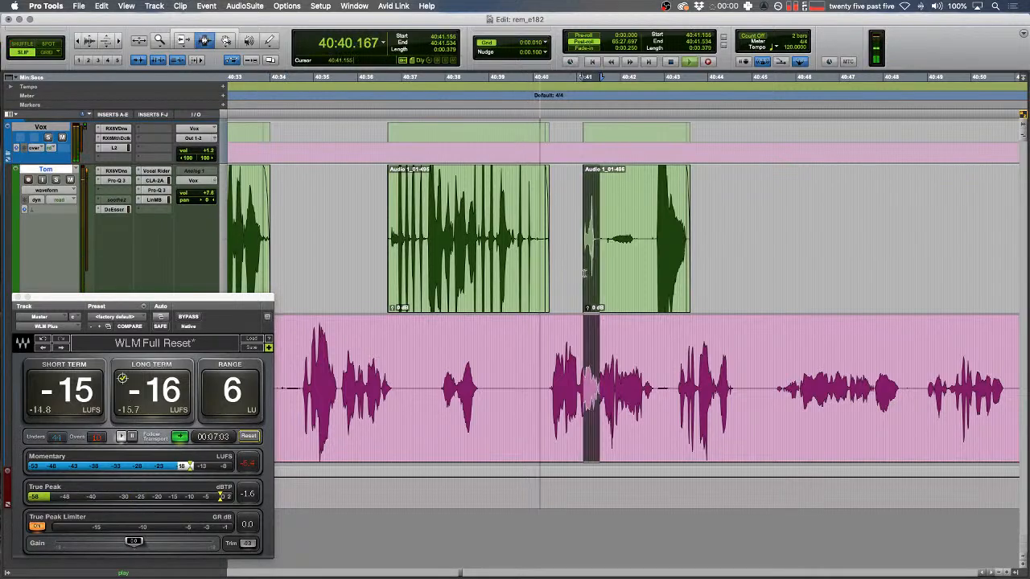
pyautogui.click(584, 274)
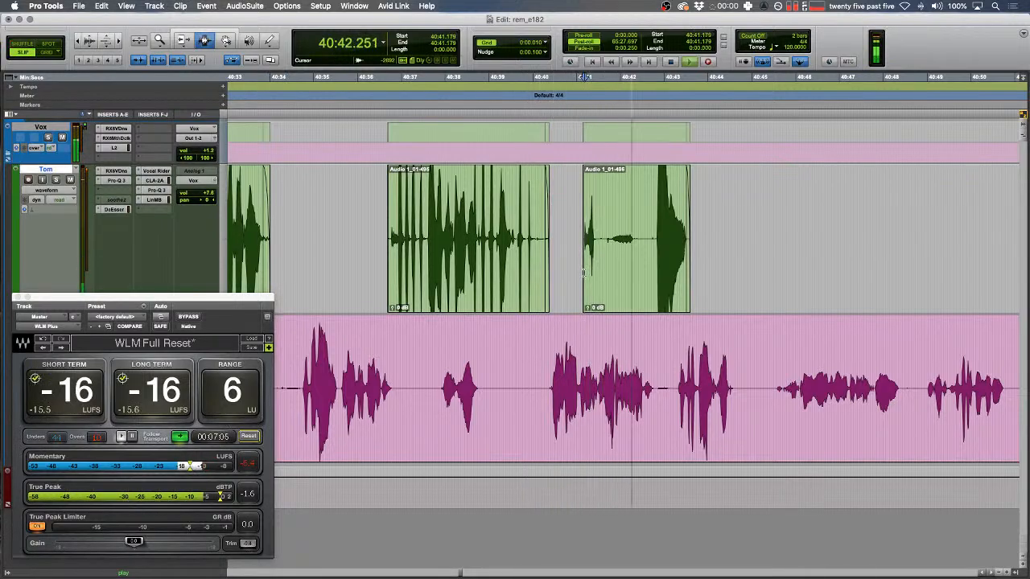
pyautogui.hscroll(5, 659, 282)
pyautogui.click(656, 338)
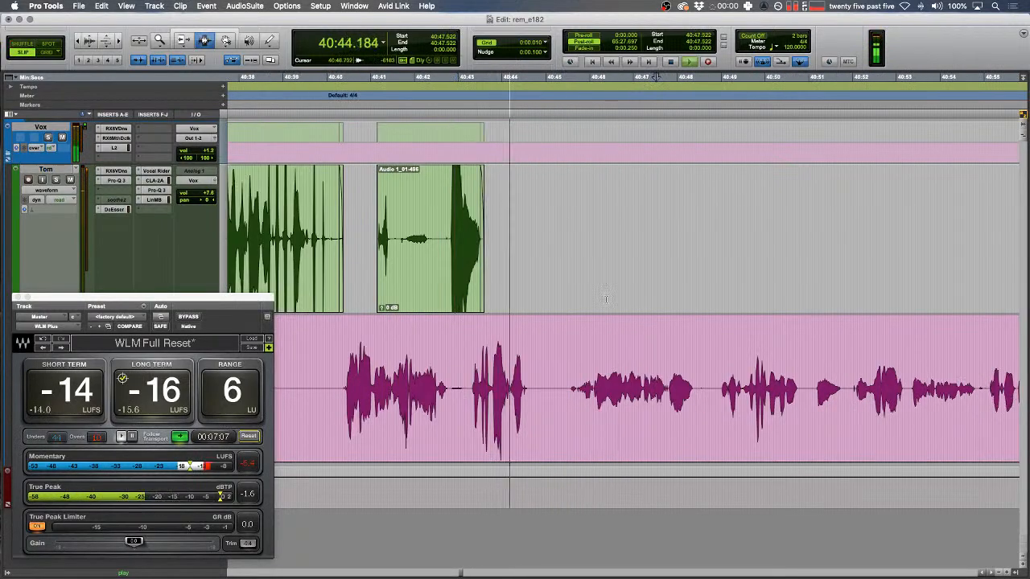
pyautogui.click(606, 302)
pyautogui.press('F1')
pyautogui.click(562, 346)
# - Delete the long pause in the pink track and play across the new join
pyautogui.press('t')
pyautogui.press('t')
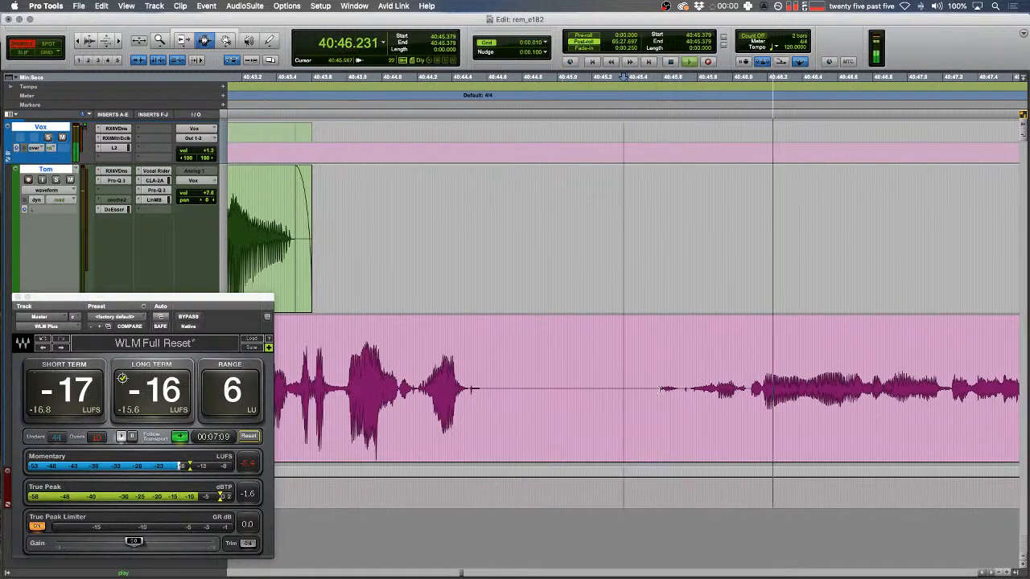
pyautogui.moveTo(695, 379); pyautogui.dragTo(657, 366)
pyautogui.press('Delete')
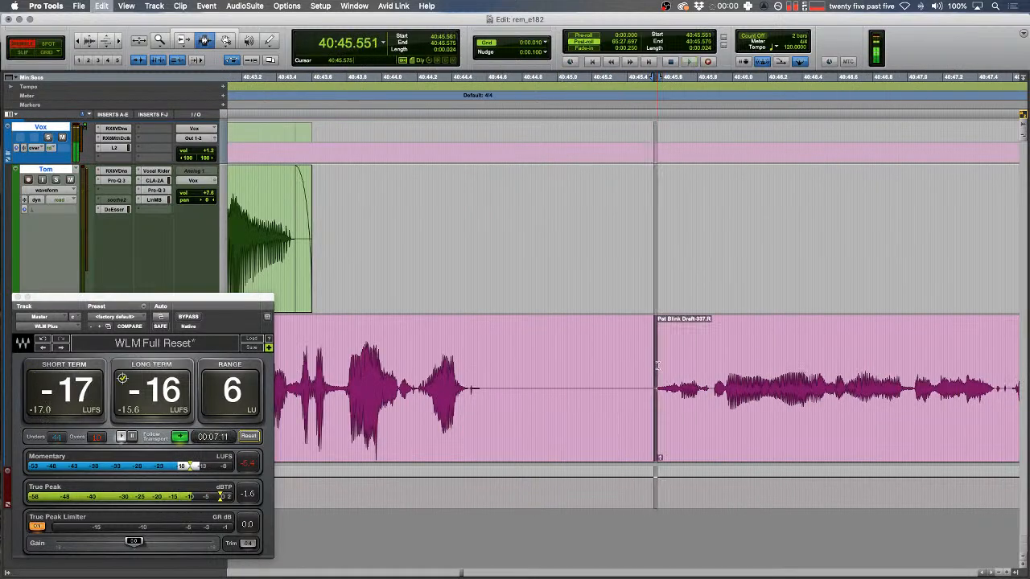
pyautogui.press('space')
pyautogui.press('r')
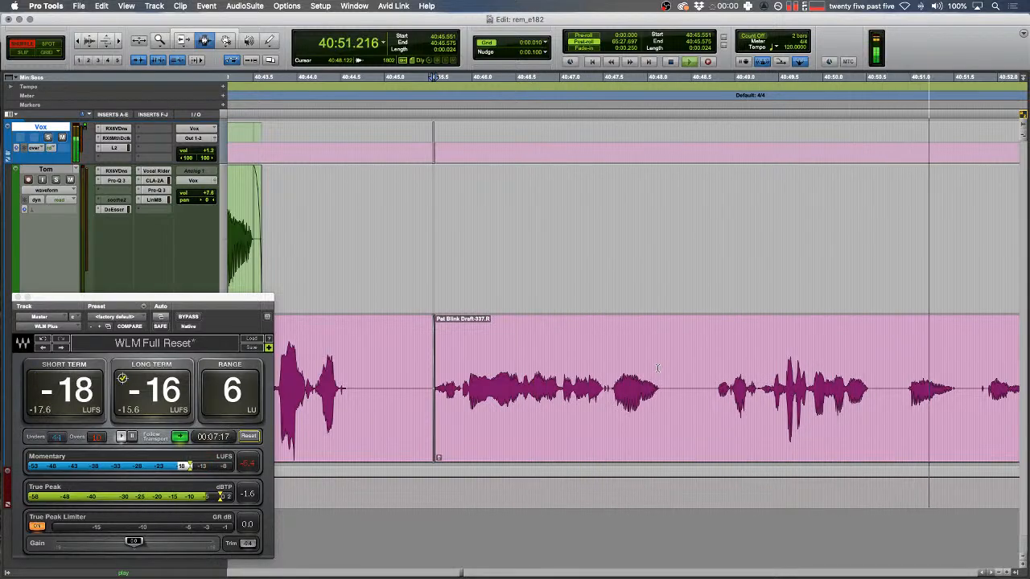
pyautogui.press('space')
# - Play back from 40:50.889 and fast-forward at double speed to 41:00.352
pyautogui.hscroll(5, 643, 360)
pyautogui.press('r')
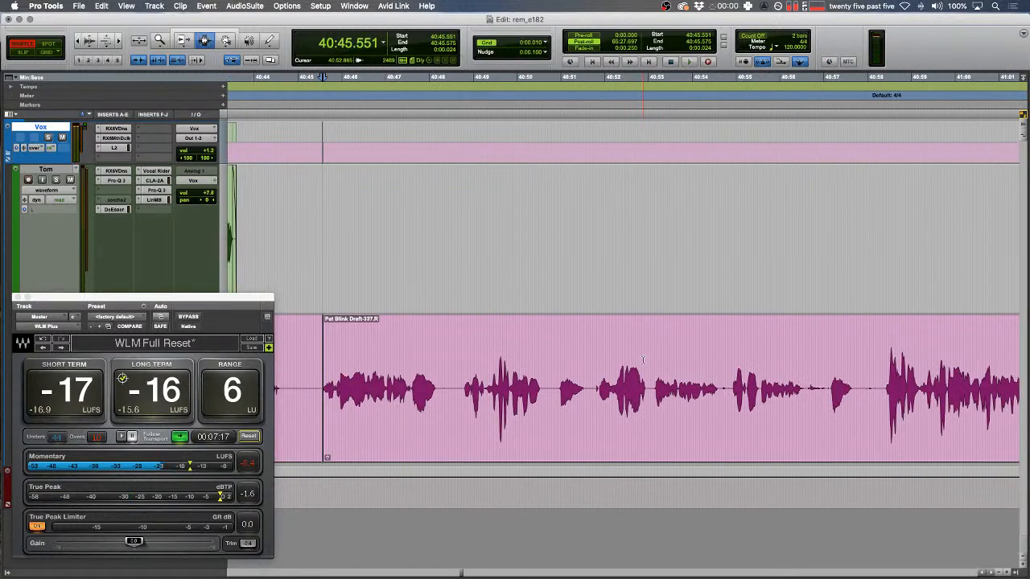
pyautogui.moveTo(557, 386); pyautogui.dragTo(538, 385)
pyautogui.click(555, 377)
pyautogui.hscroll(-5, 555, 376)
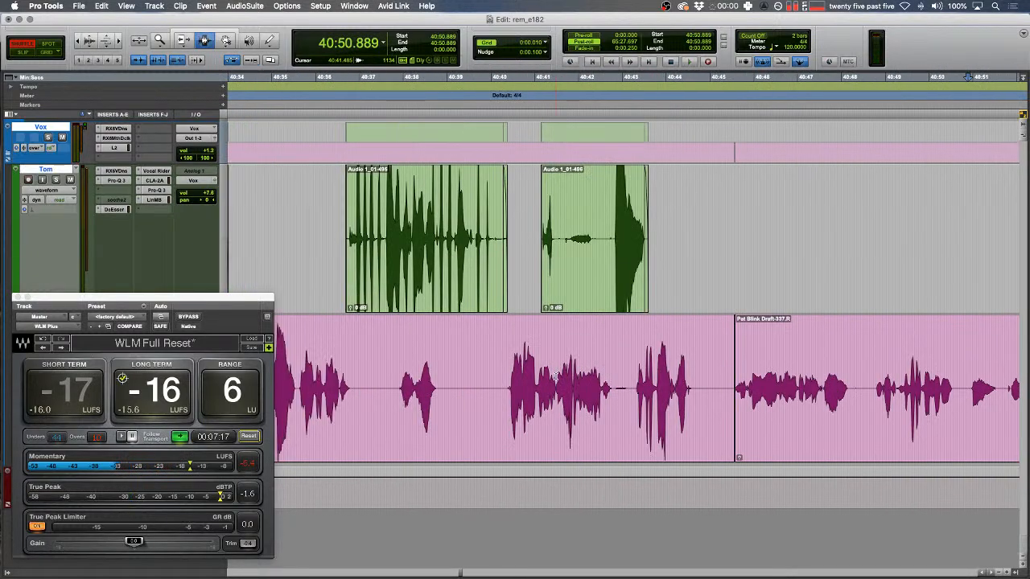
pyautogui.hscroll(5, 555, 376)
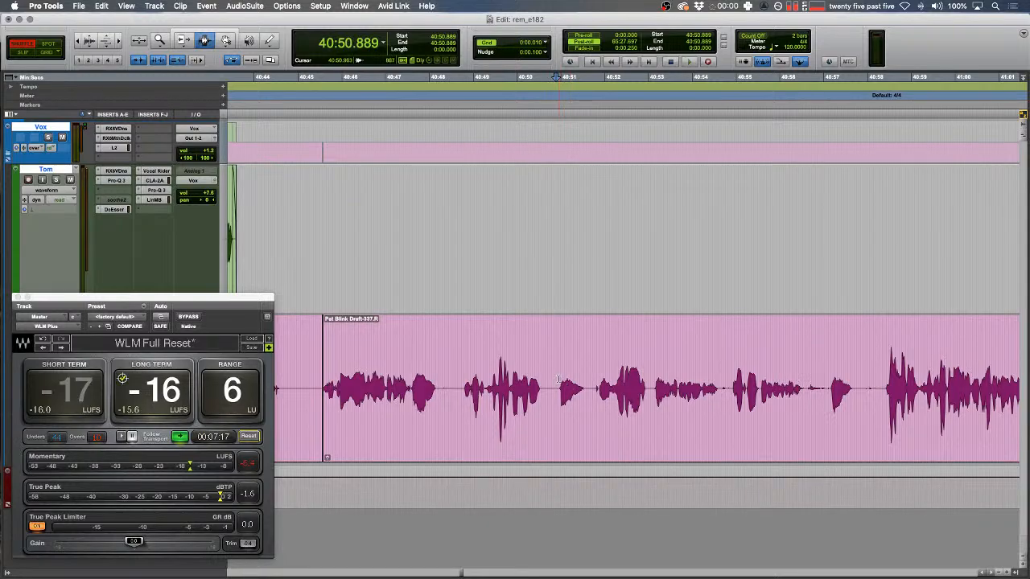
pyautogui.press('space')
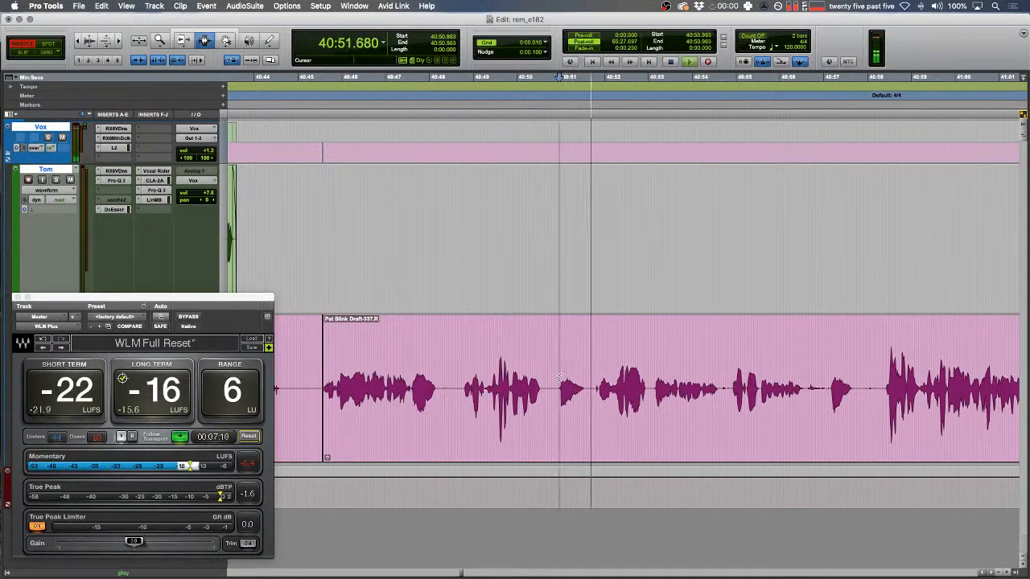
pyautogui.press('space')
pyautogui.hotkey('ctrl', '9')
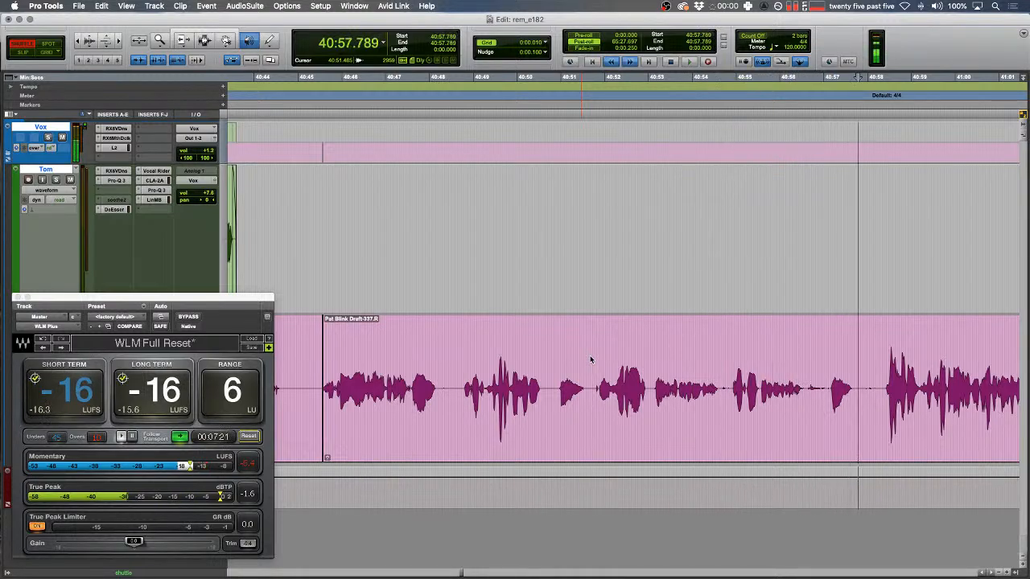
pyautogui.press('space')
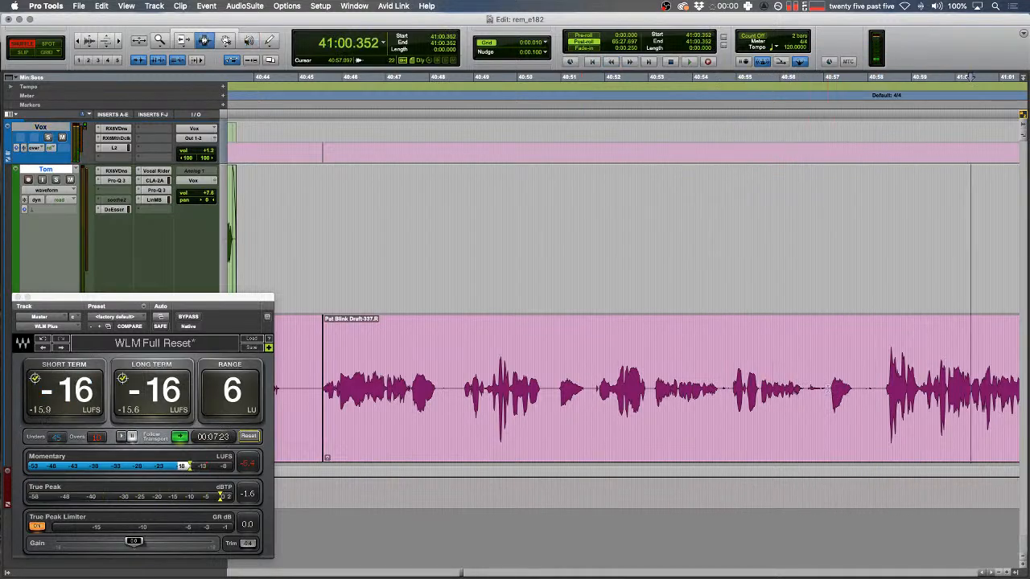
# - Cut the stray sound around 40:57 from both tracks, redoing the selection after an undo
pyautogui.click(828, 389)
pyautogui.press('super+bracketright')
pyautogui.press('super+bracketright')
pyautogui.moveTo(631, 386); pyautogui.dragTo(832, 374)
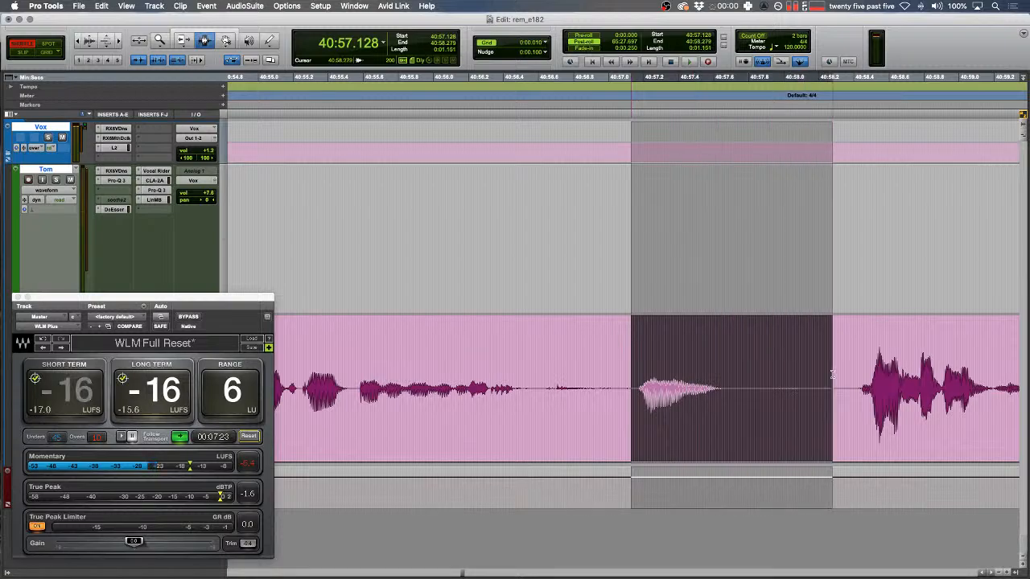
pyautogui.press('BackSpace')
pyautogui.press('F2')
pyautogui.click(519, 378)
pyautogui.press('space')
pyautogui.press('space')
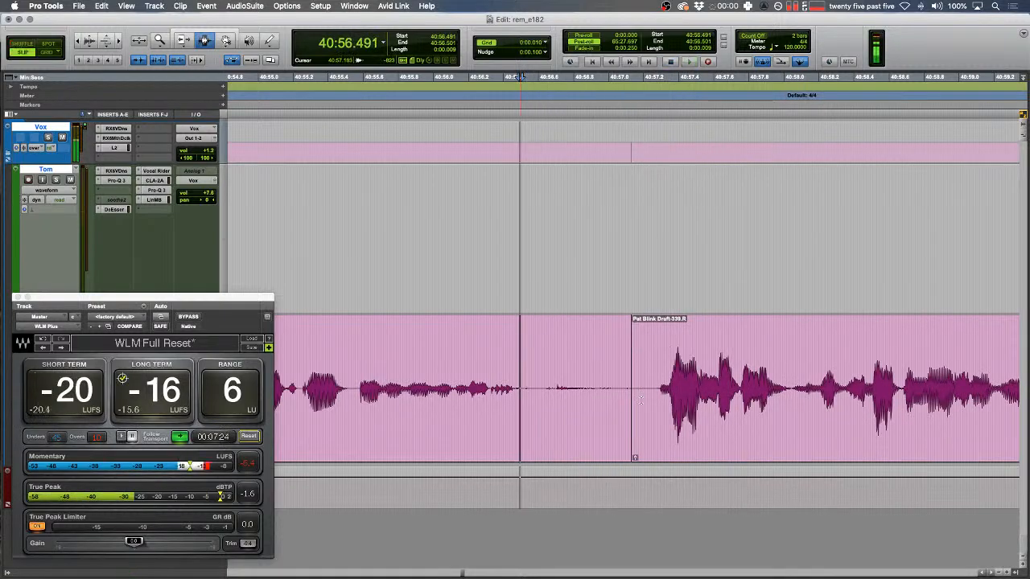
pyautogui.press('super+z')
pyautogui.moveTo(817, 387); pyautogui.dragTo(630, 382)
pyautogui.press('BackSpace')
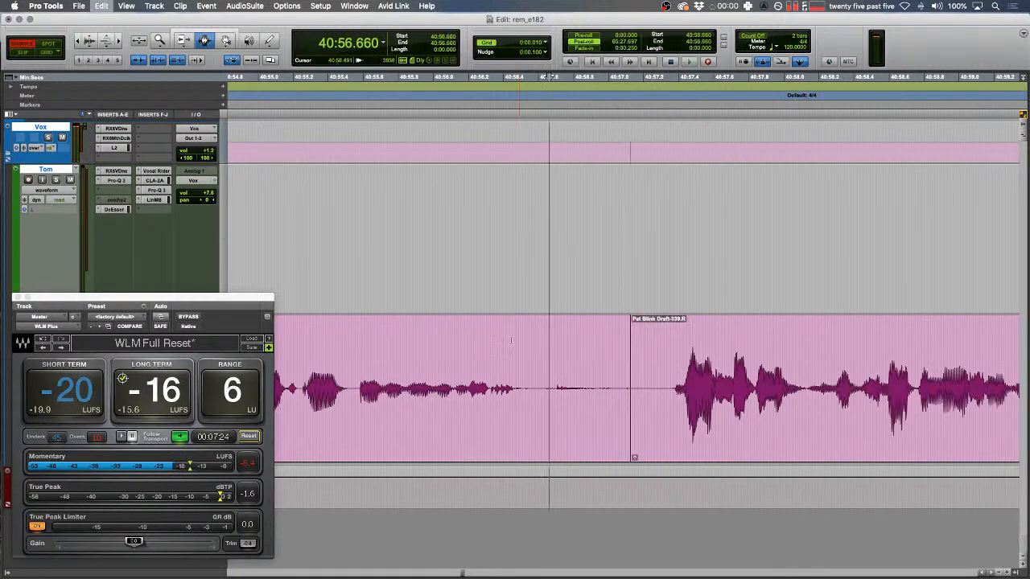
# - Add a short crossfade at the clip join and play across it
pyautogui.press('F2')
pyautogui.click(548, 347)
pyautogui.press('space')
pyautogui.hscroll(3, 539, 349)
pyautogui.hscroll(-2, 527, 351)
pyautogui.press('space')
pyautogui.press('super+alt+bracketright')
pyautogui.press('super+alt+bracketright')
pyautogui.press('super+alt+bracketright')
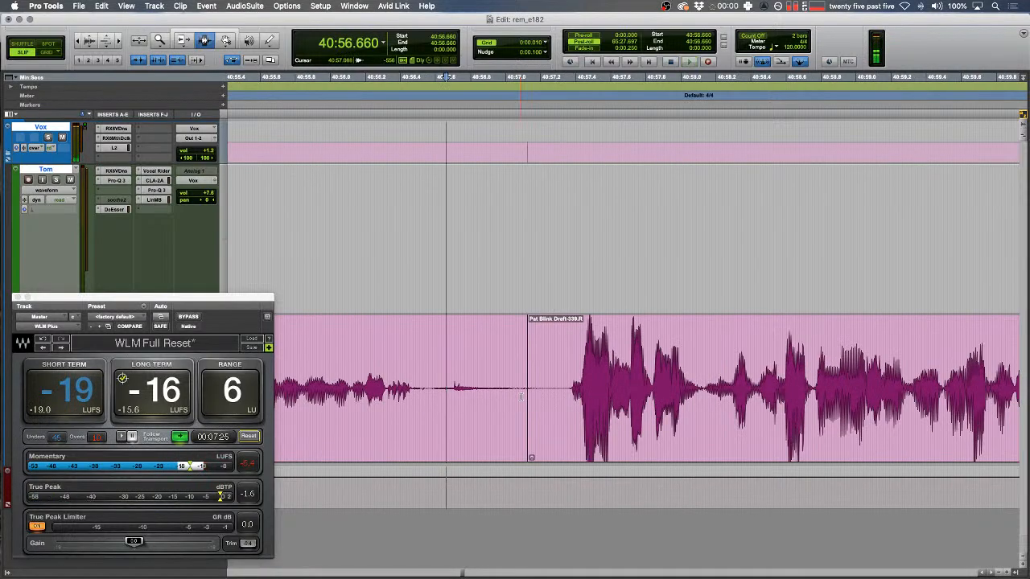
pyautogui.moveTo(521, 395); pyautogui.dragTo(534, 396)
pyautogui.press('f')
pyautogui.click(415, 346)
pyautogui.press('space')
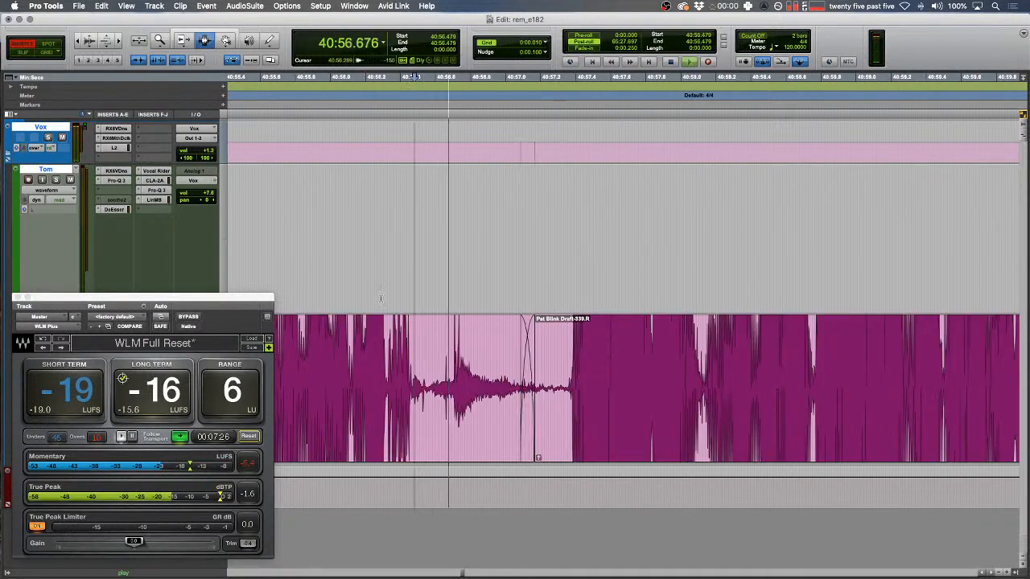
pyautogui.press('super+alt+bracketleft')
pyautogui.press('super+alt+bracketleft')
pyautogui.press('super+alt+bracketleft')
# - Select the area around the green clip in Shuffle mode
pyautogui.press('F1')
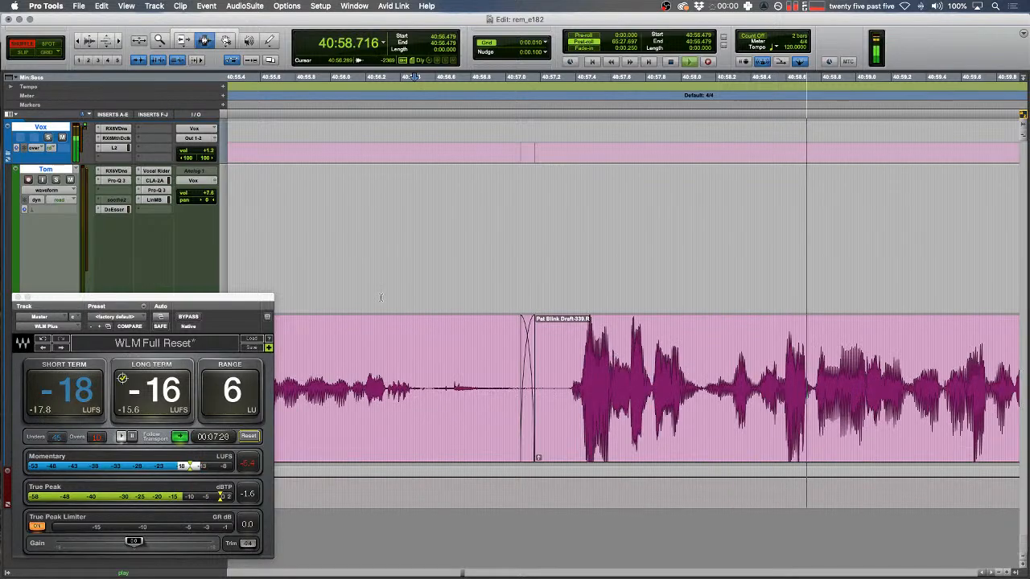
pyautogui.press('F2')
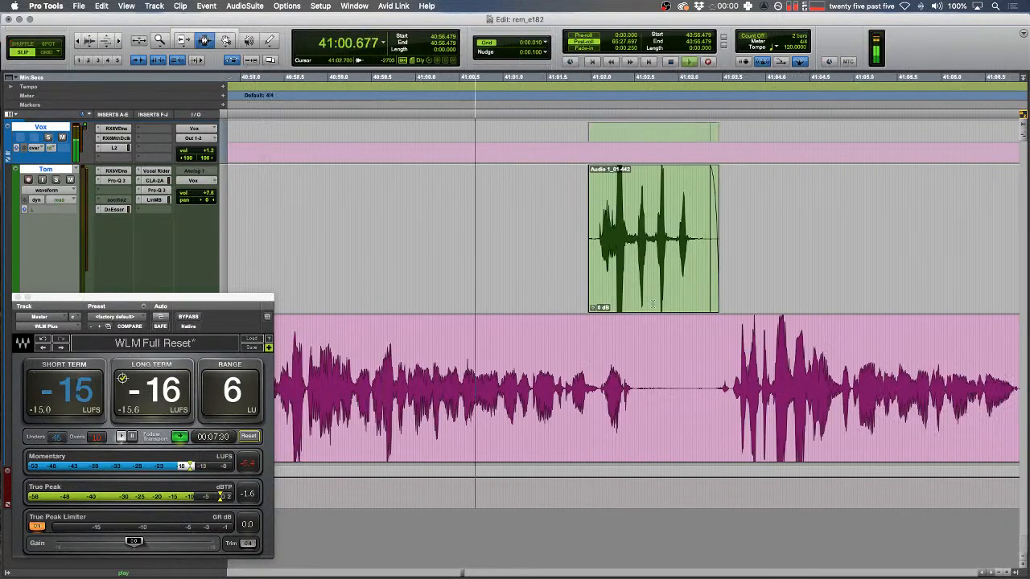
pyautogui.press('t')
pyautogui.press('r')
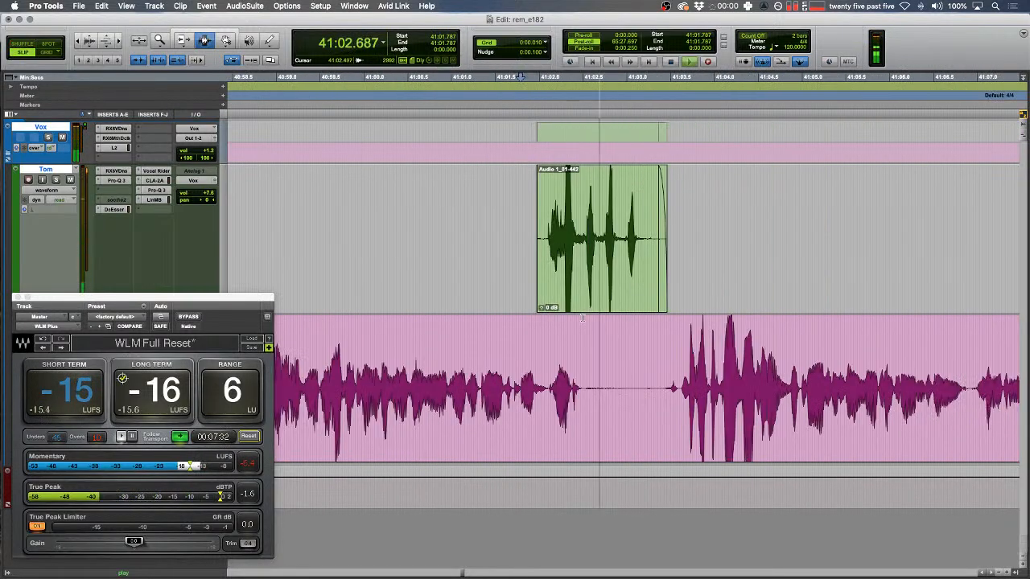
pyautogui.moveTo(490, 238); pyautogui.dragTo(752, 228)
pyautogui.hscroll(4, 750, 227)
pyautogui.press('F1')
# - Delete the short pause at 41:03.437–41:03.583 and play back the edit
pyautogui.click(455, 382)
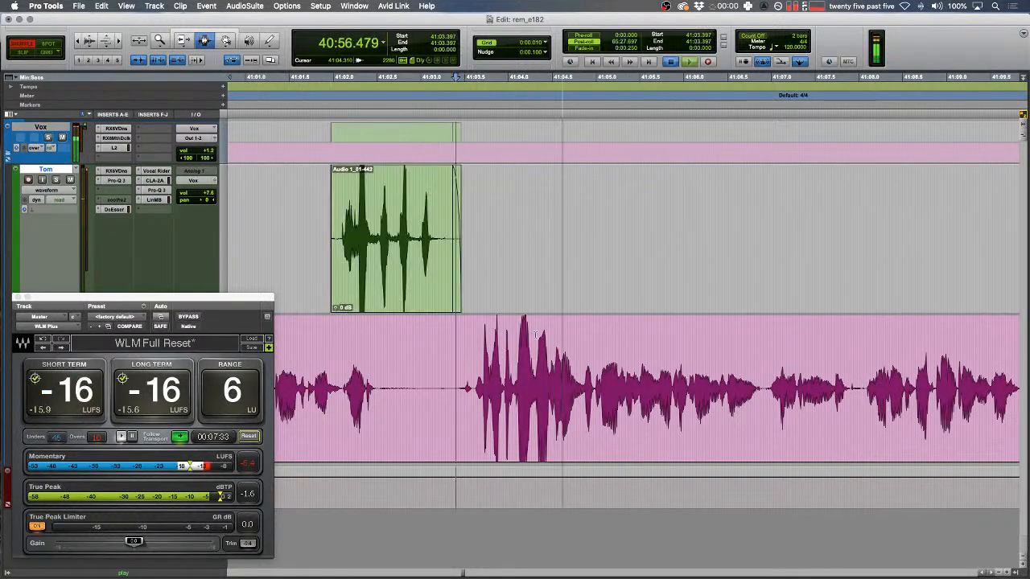
pyautogui.press('space')
pyautogui.press('t')
pyautogui.press('t')
pyautogui.moveTo(637, 389); pyautogui.dragTo(687, 389)
pyautogui.press('BackSpace')
pyautogui.press('space')
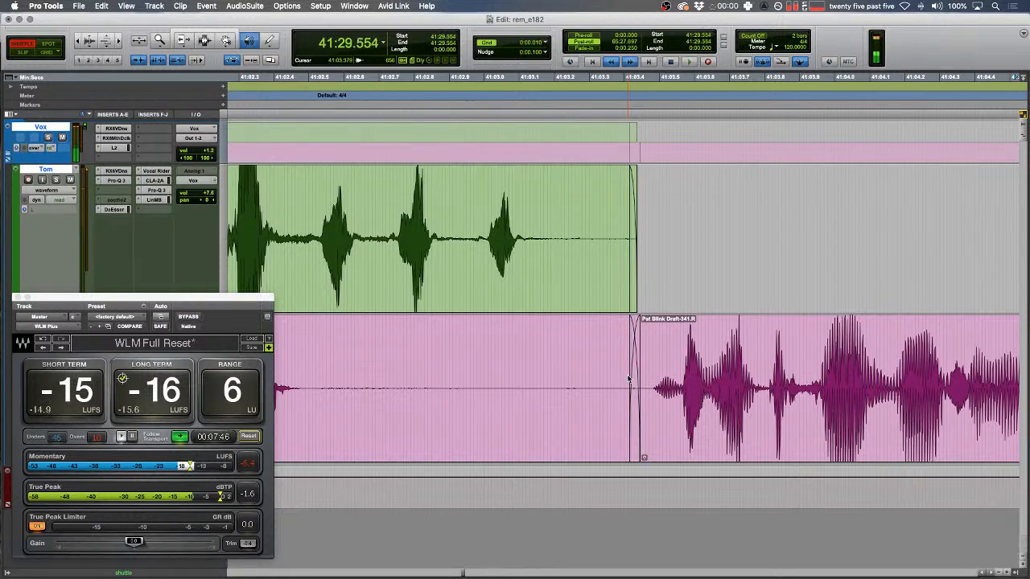
# - Replace the first blip on the pink track, near 41:29, with a tone clip
pyautogui.hscroll(15, 676, 398)
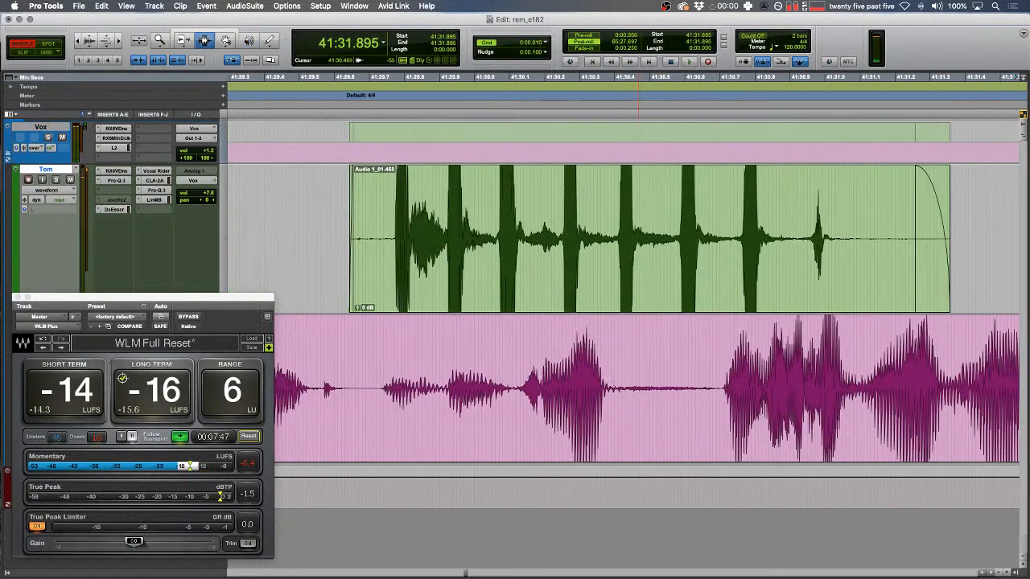
pyautogui.moveTo(639, 394); pyautogui.dragTo(664, 398)
pyautogui.hscroll(-2, 518, 398)
pyautogui.click(505, 395)
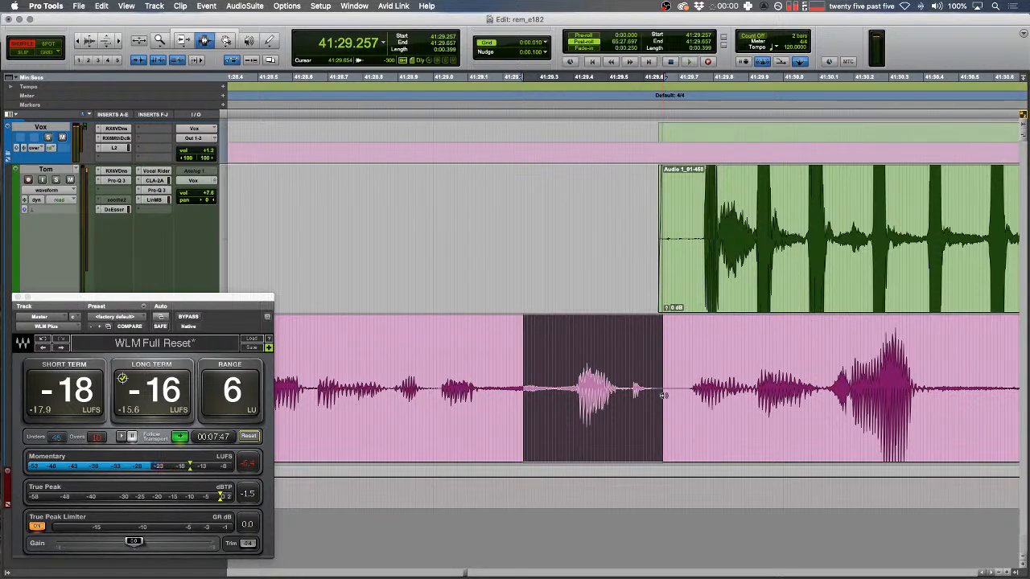
pyautogui.press('alt+super+v')
# - Play back from the green track to check the first tone clip
pyautogui.moveTo(441, 273); pyautogui.dragTo(466, 272)
pyautogui.press('space')
pyautogui.press('r')
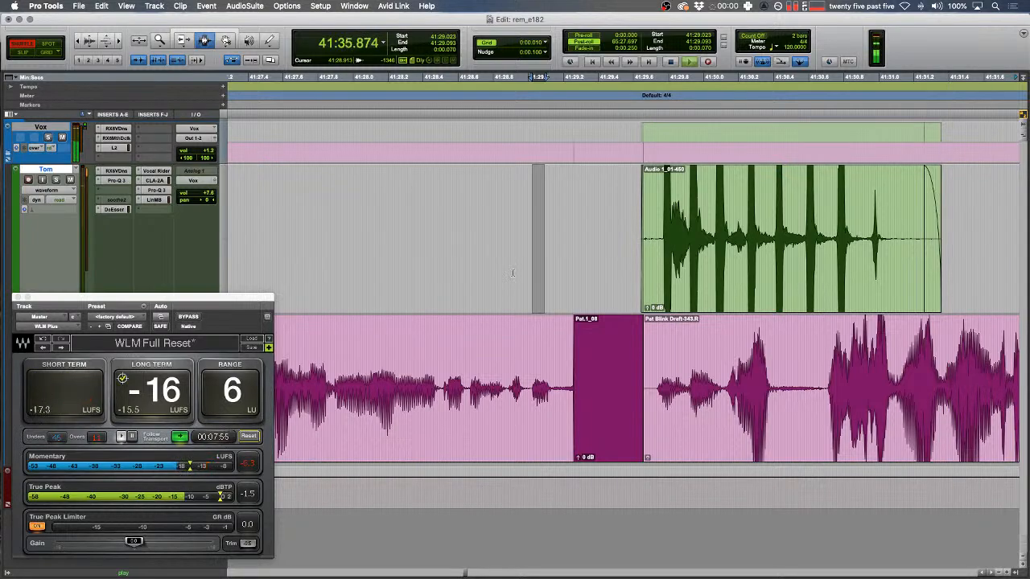
pyautogui.press('Down')
pyautogui.press('Left')
pyautogui.hscroll(-3, 520, 276)
pyautogui.moveTo(399, 278); pyautogui.dragTo(293, 279)
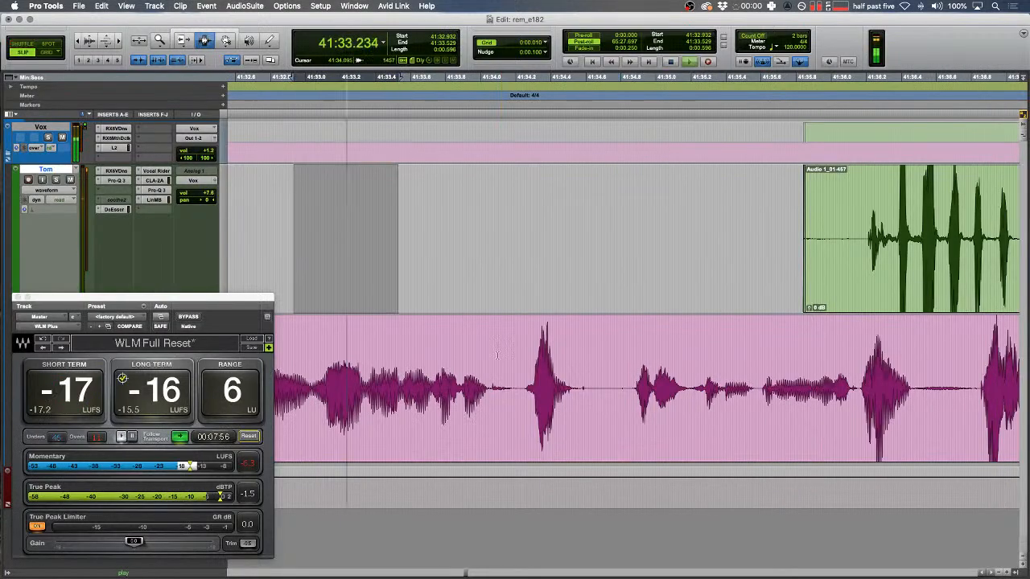
pyautogui.click(497, 354)
pyautogui.hscroll(2, 508, 311)
pyautogui.press('space')
# - Fill the blip near 41:35 on the pink track with a tone clip
pyautogui.moveTo(486, 389)
pyautogui.mouseDown()
pyautogui.moveTo(537, 390)
pyautogui.moveTo(495, 391)
pyautogui.mouseUp()
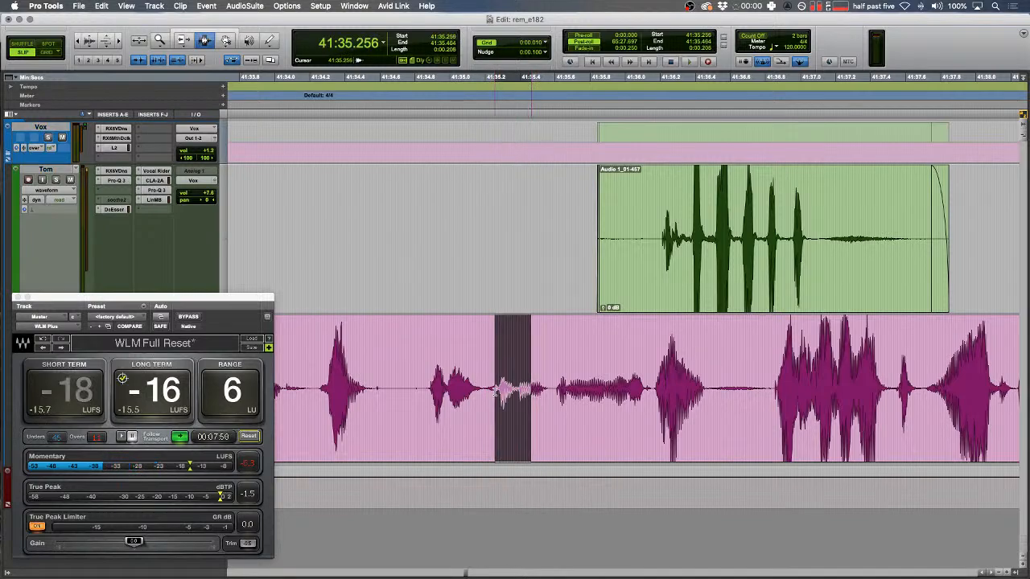
pyautogui.hotkey('alt', 'shift', '3')
pyautogui.moveTo(443, 354); pyautogui.dragTo(439, 354)
pyautogui.press('t')
pyautogui.press('space')
pyautogui.press('r')
# - Remove a selected stretch from the green track
pyautogui.hscroll(2, 489, 331)
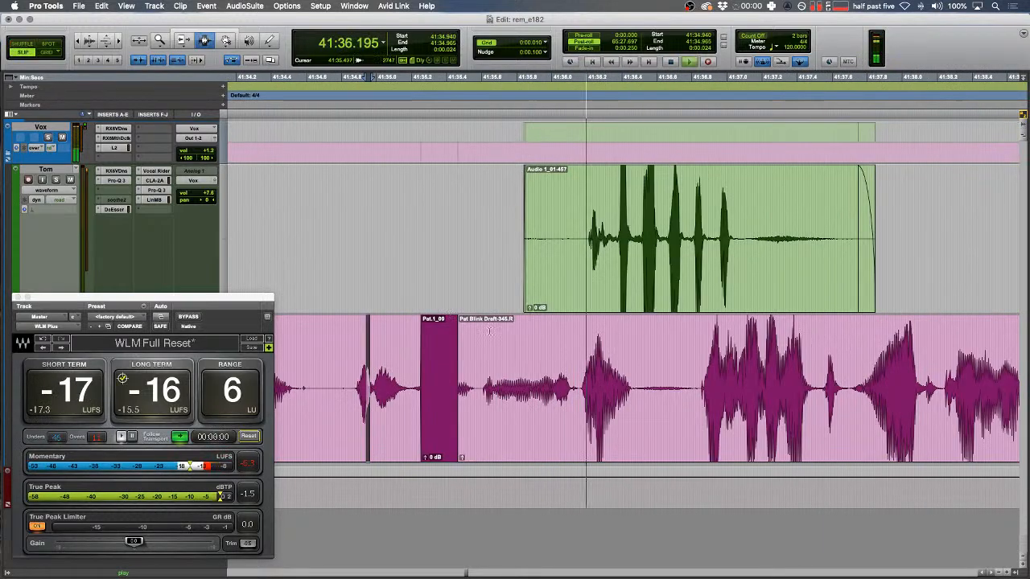
pyautogui.press('r')
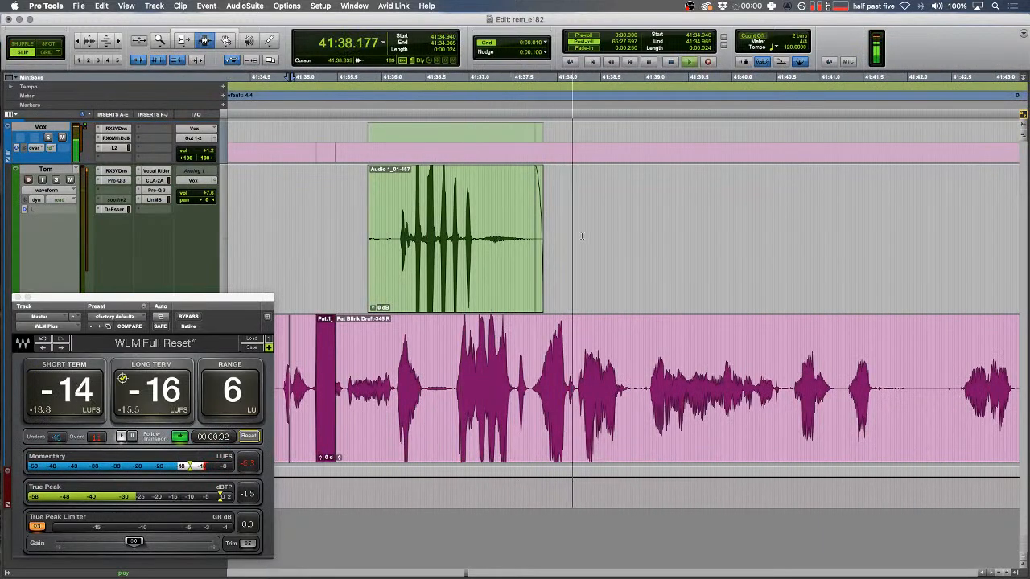
pyautogui.moveTo(578, 237); pyautogui.dragTo(467, 241)
pyautogui.press('BackSpace')
pyautogui.hscroll(8, 475, 246)
pyautogui.press('r')
pyautogui.press('r')
pyautogui.press('r')
pyautogui.press('r')
pyautogui.press('r')
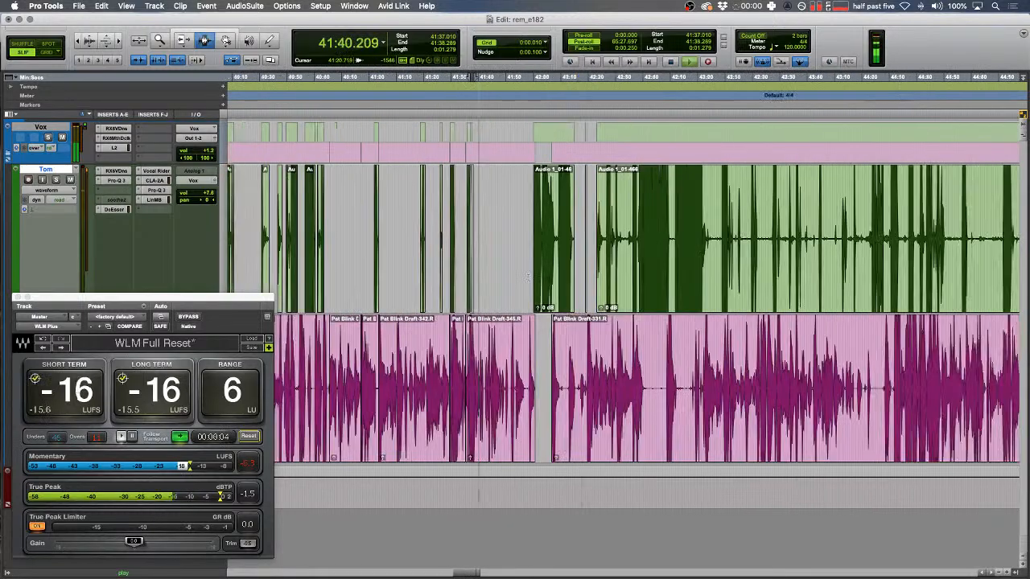
pyautogui.hscroll(15, 528, 279)
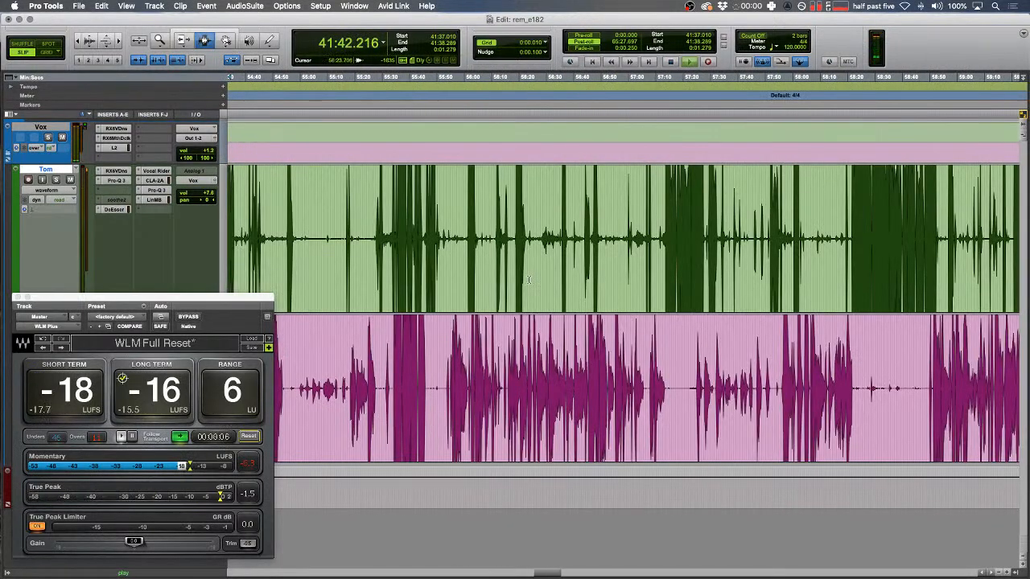
pyautogui.press('t')
pyautogui.press('t')
pyautogui.press('t')
pyautogui.press('t')
pyautogui.press('t')
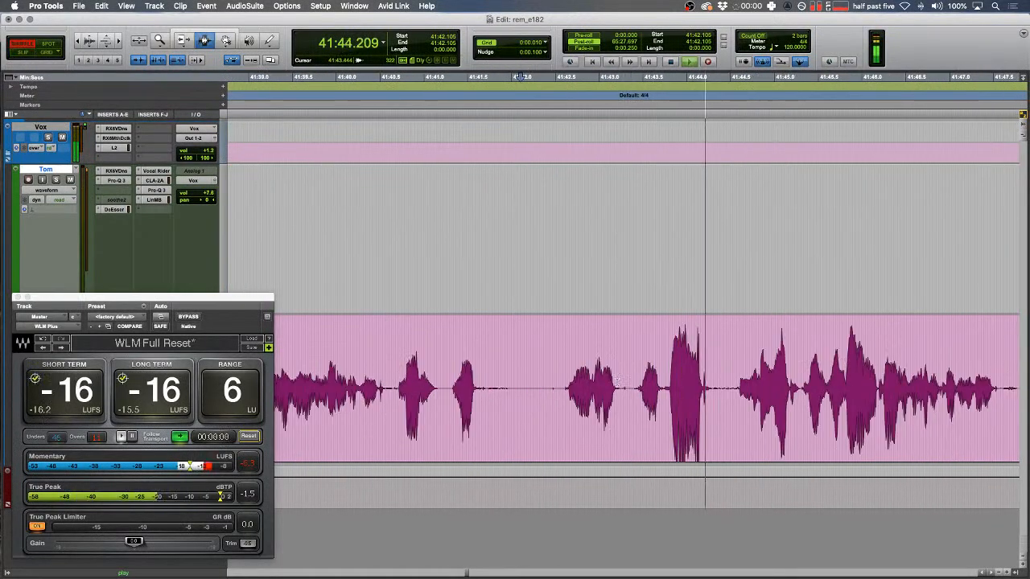
# - Replace the blip near 41:43 on the pink track with tone clip Pat.1_10
pyautogui.moveTo(584, 354); pyautogui.dragTo(594, 353)
pyautogui.press('t')
pyautogui.press('t')
pyautogui.press('space')
pyautogui.press('F2')
pyautogui.moveTo(678, 391); pyautogui.dragTo(761, 393)
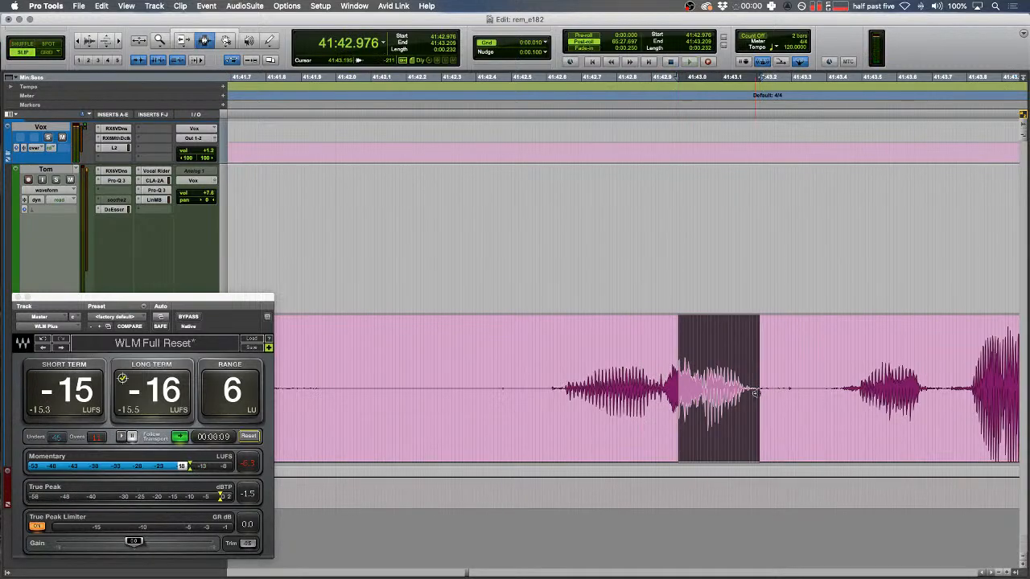
pyautogui.press('alt+super+v')
# - Play back around the new tone clip to review it
pyautogui.moveTo(653, 374); pyautogui.dragTo(580, 380)
pyautogui.press('r')
pyautogui.press('space')
pyautogui.press('F1')
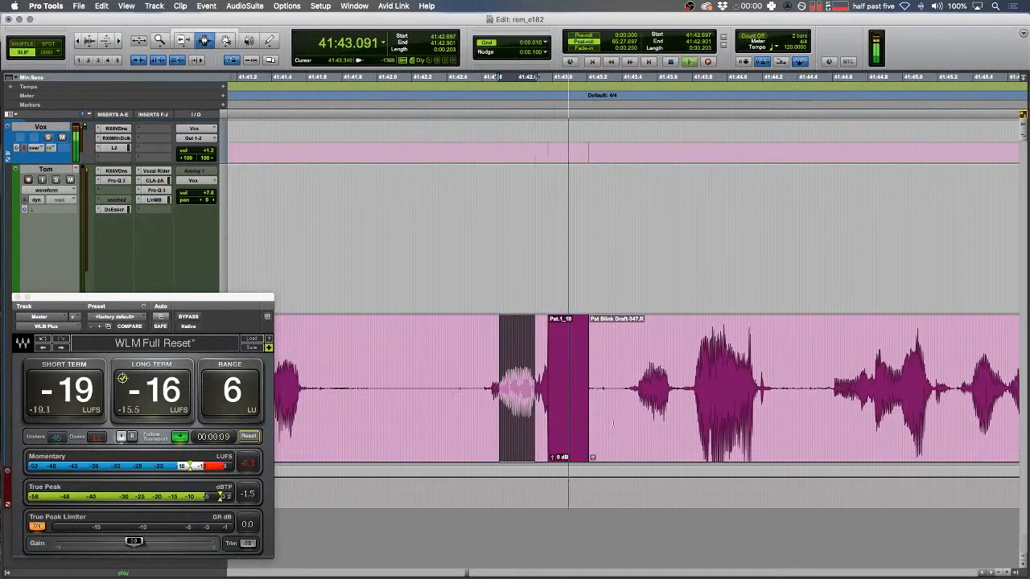
pyautogui.click(620, 384)
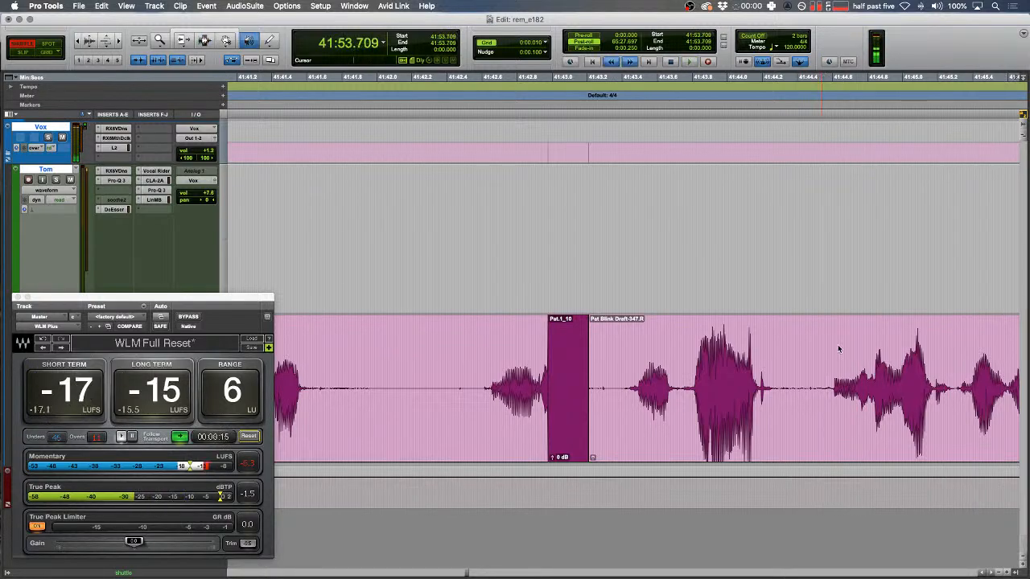
# - In Slip mode, remove the unwanted stretch after the pink phrase near 41:54.6
pyautogui.press('space')
pyautogui.press('r')
pyautogui.press('r')
pyautogui.press('F2')
pyautogui.moveTo(561, 378); pyautogui.dragTo(512, 378)
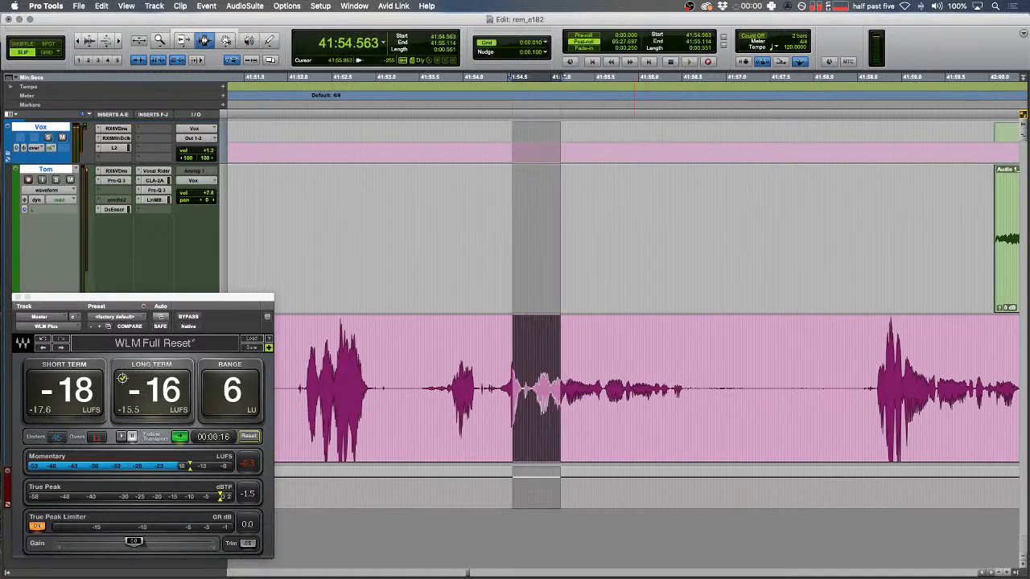
pyautogui.press('space')
pyautogui.click(875, 360)
pyautogui.press('space')
pyautogui.press('space')
pyautogui.keyDown('shift'); pyautogui.click(648, 352); pyautogui.keyUp('shift')
pyautogui.press('BackSpace')
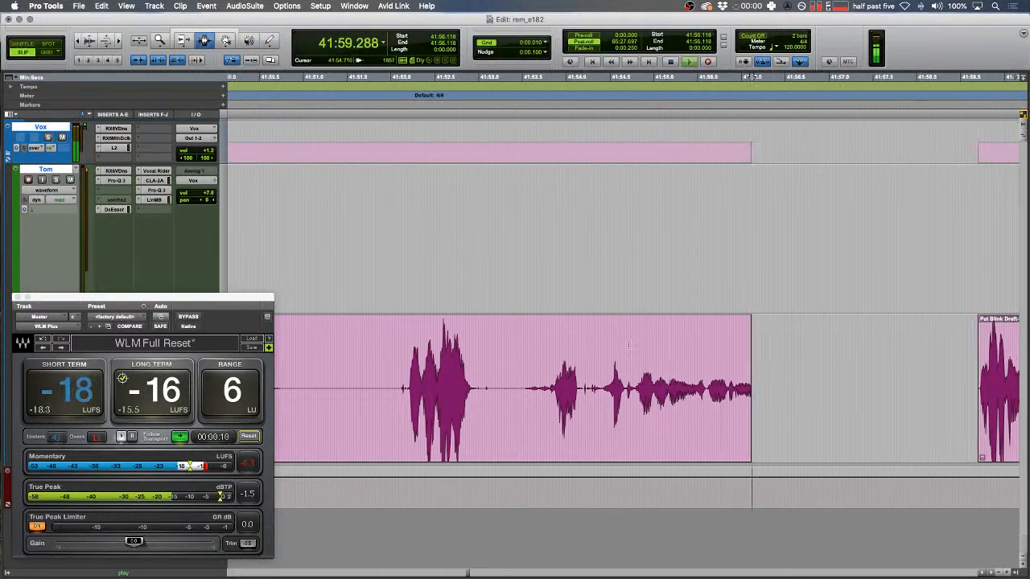
pyautogui.press('r')
pyautogui.press('r')
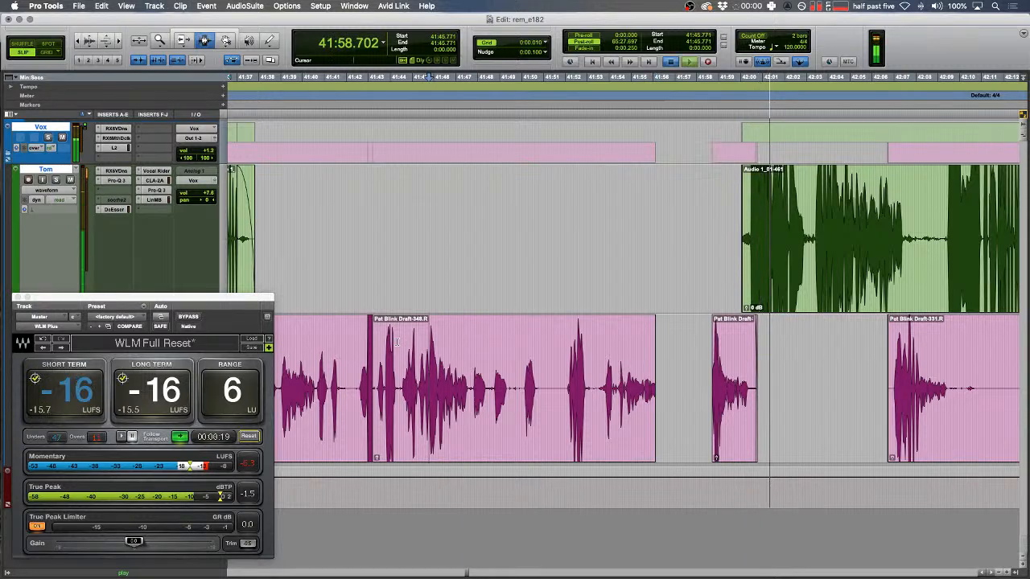
# - Zoom to the pink track around 41:45.8–41:48.097 and switch to Shuffle editing
pyautogui.moveTo(429, 354); pyautogui.dragTo(446, 354)
pyautogui.press('t')
pyautogui.press('space')
pyautogui.press('F1')
pyautogui.press('t')
pyautogui.click(519, 354)
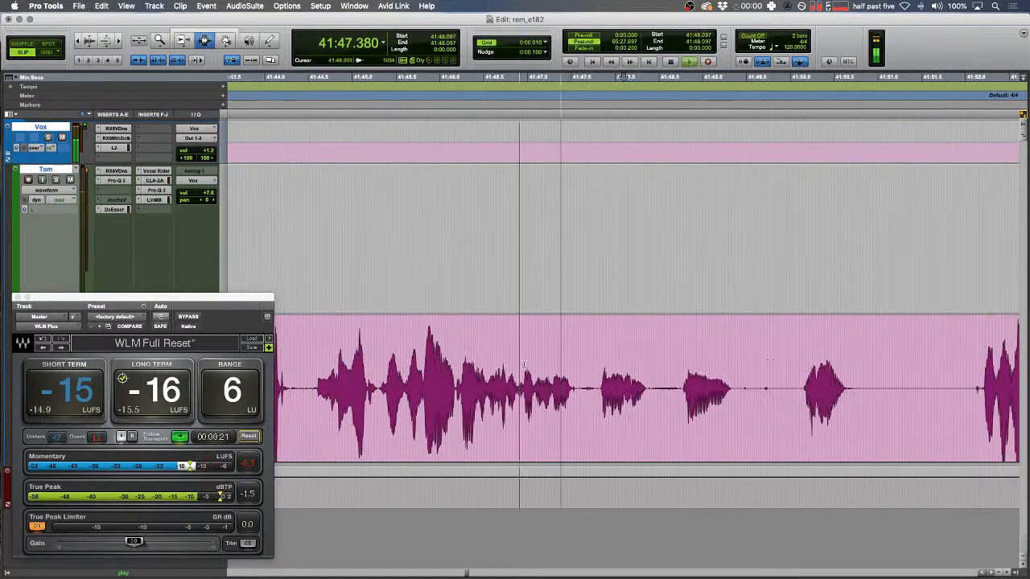
pyautogui.press('Left')
pyautogui.click(519, 362)
pyautogui.press('Left')
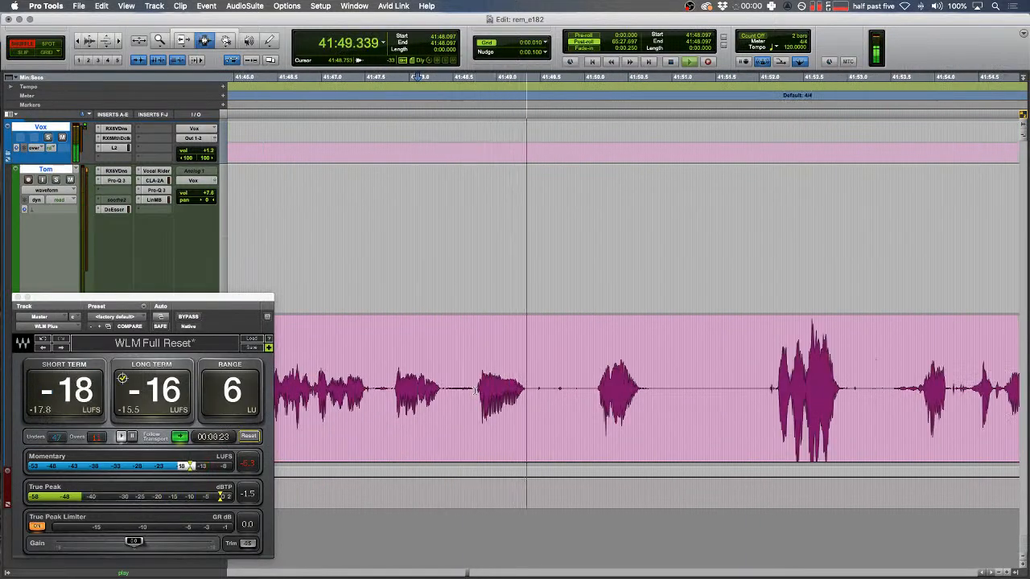
# - Cut the silent gap across both tracks so the later audio closes up
pyautogui.moveTo(475, 389); pyautogui.dragTo(952, 373)
pyautogui.press('super+x')
pyautogui.press('r')
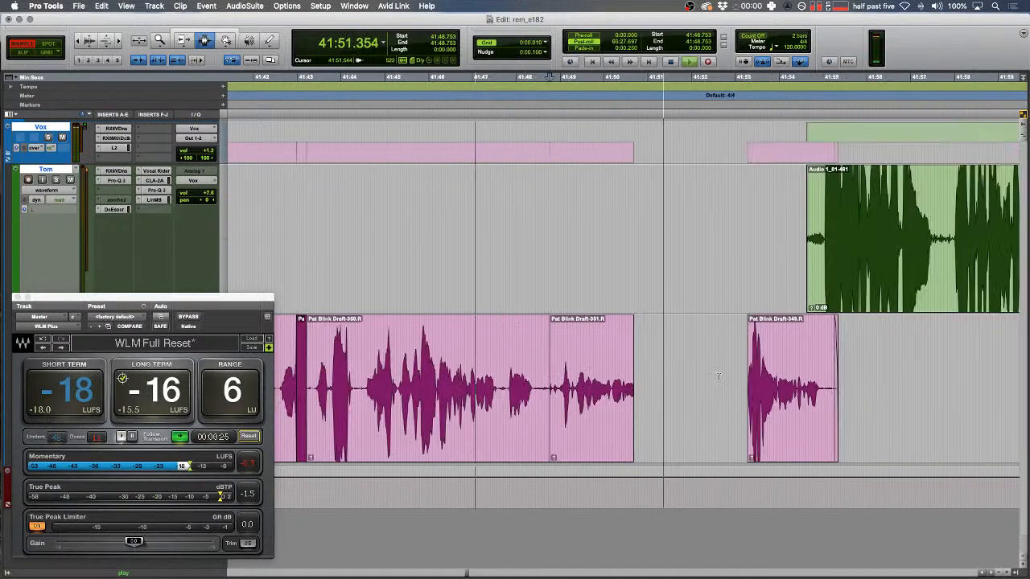
pyautogui.press('space')
pyautogui.moveTo(738, 385); pyautogui.dragTo(522, 351)
pyautogui.press('super+x')
pyautogui.click(703, 378)
# - Fade out the end of the pink clip near 41:48.12 and widen the gap
pyautogui.press('t')
pyautogui.press('t')
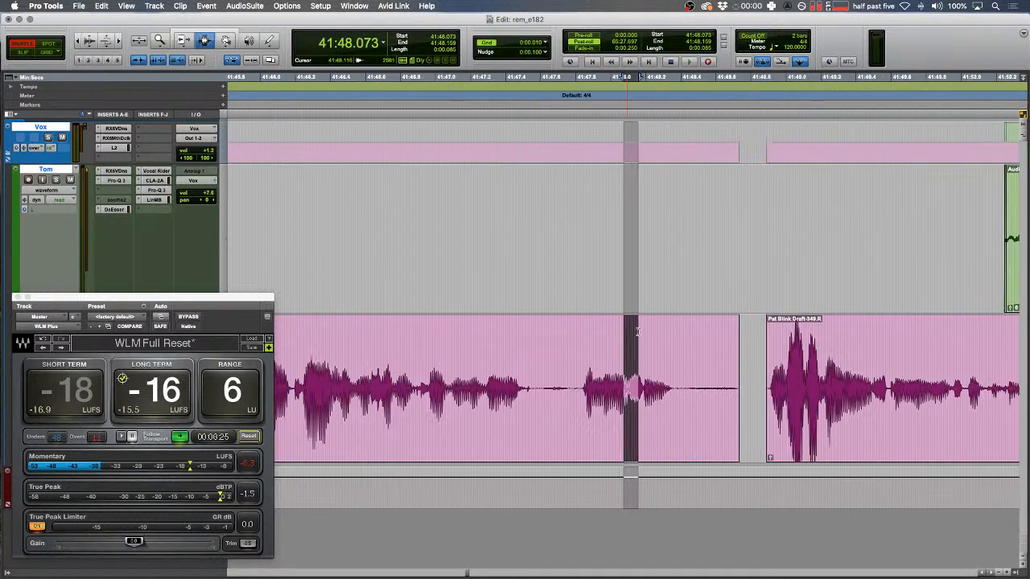
pyautogui.moveTo(632, 349); pyautogui.dragTo(636, 349)
pyautogui.press('space')
pyautogui.press('t')
pyautogui.moveTo(860, 388)
pyautogui.mouseDown()
pyautogui.moveTo(815, 394)
pyautogui.moveTo(871, 399)
pyautogui.mouseUp()
pyautogui.press('f')
pyautogui.press('space')
pyautogui.press('super+shift+e')
# - Add a fade-in to the start of the next pink clip
pyautogui.moveTo(685, 336); pyautogui.dragTo(637, 331)
pyautogui.hscroll(5, 667, 330)
pyautogui.press('space')
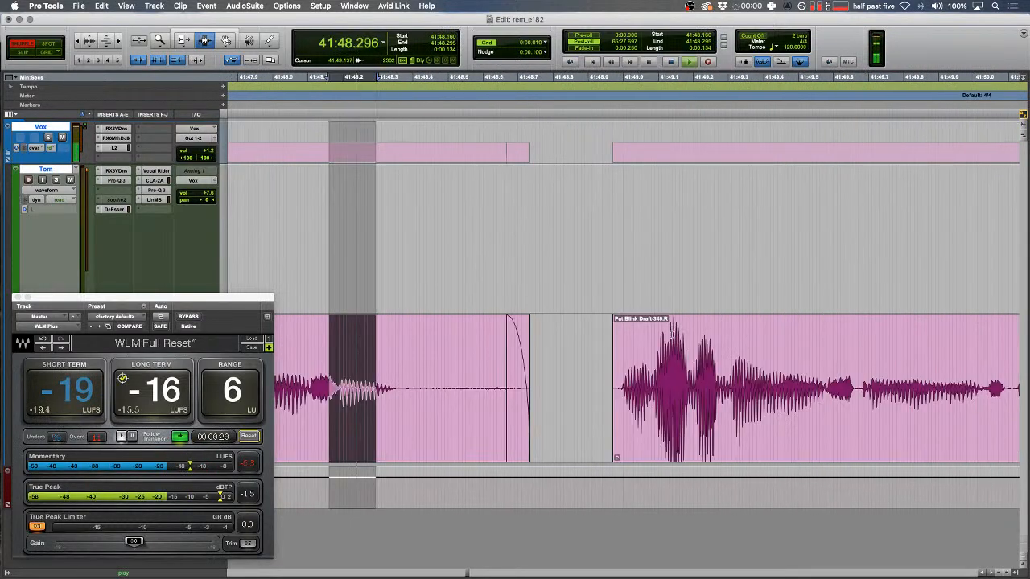
pyautogui.moveTo(597, 366); pyautogui.dragTo(622, 360)
pyautogui.press('space')
pyautogui.press('f')
pyautogui.press('r')
pyautogui.press('r')
pyautogui.doubleClick(608, 372)
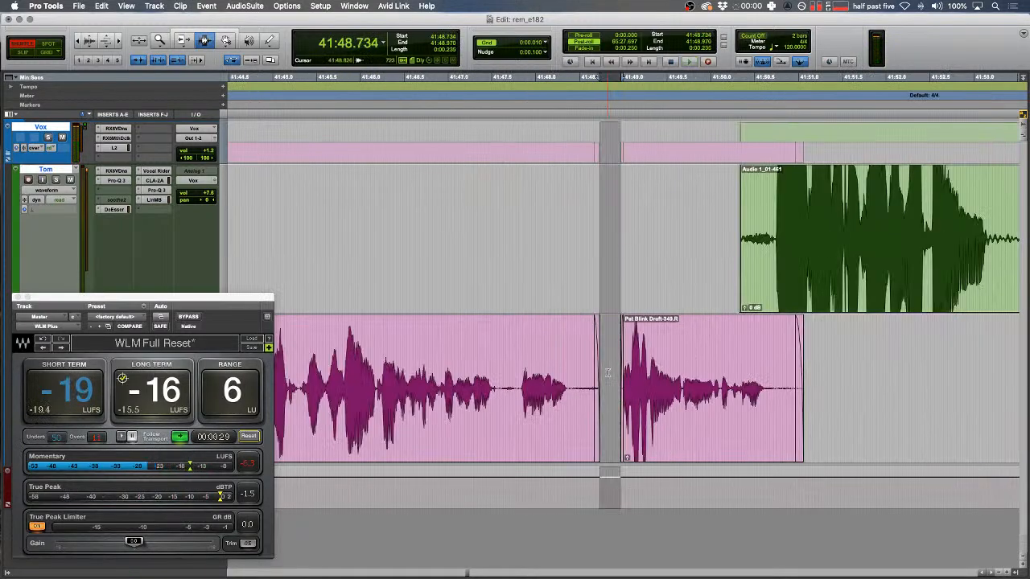
# - Add a fade-in at the start of the green clip
pyautogui.moveTo(729, 236); pyautogui.dragTo(682, 237)
pyautogui.press('f')
pyautogui.hscroll(-3, 759, 232)
pyautogui.press('r')
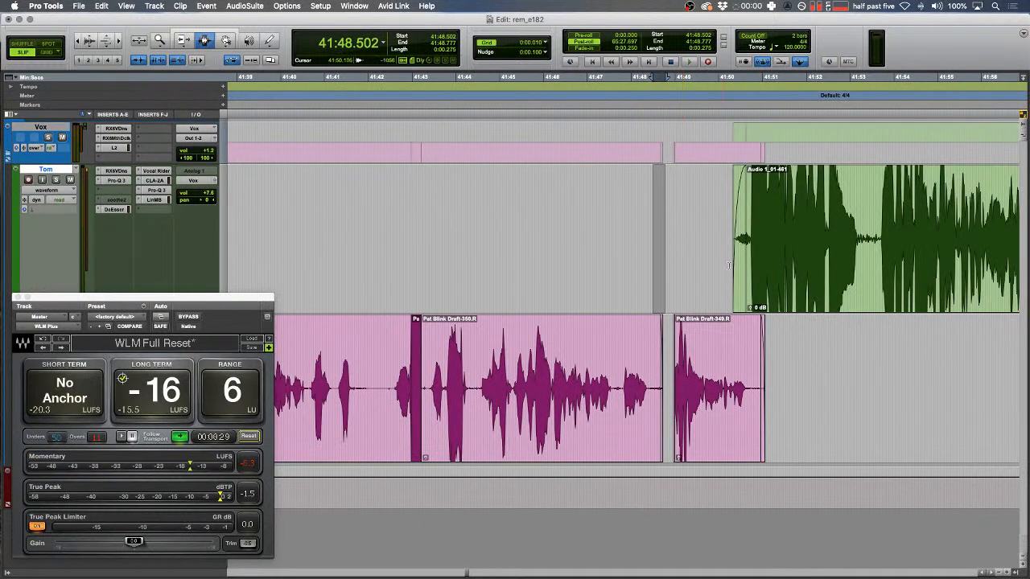
pyautogui.hscroll(1, 729, 266)
# - Audition a range, then delete a stretch inside the green clip, leaving a gap
pyautogui.moveTo(635, 266); pyautogui.dragTo(622, 266)
pyautogui.press('space')
pyautogui.press('t')
pyautogui.hscroll(1, 622, 266)
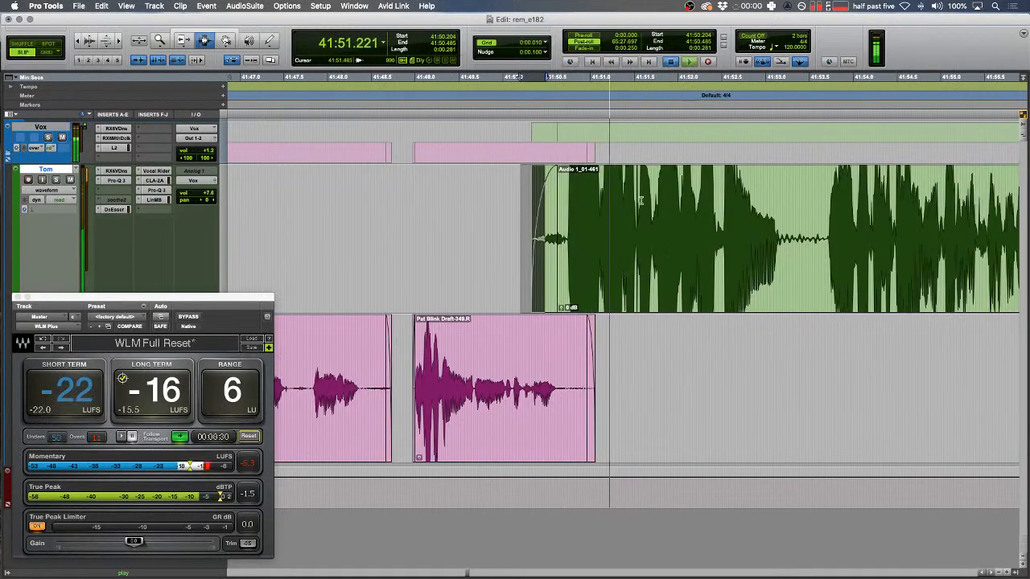
pyautogui.press('space')
pyautogui.press('r')
pyautogui.hscroll(1, 609, 243)
pyautogui.moveTo(705, 245); pyautogui.dragTo(781, 242)
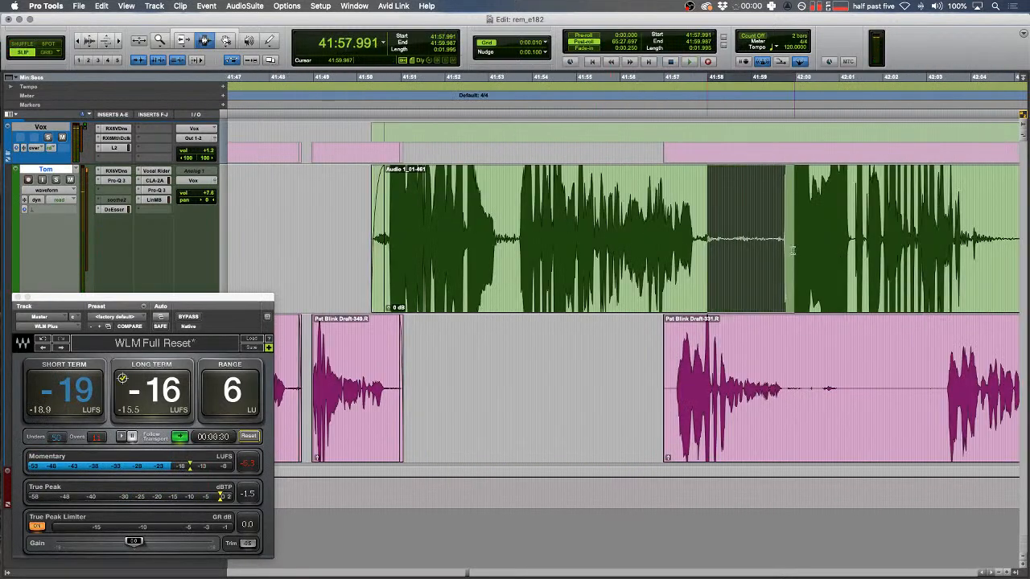
pyautogui.press('Delete')
pyautogui.moveTo(715, 229); pyautogui.dragTo(679, 230)
# - Delete a stretch of the pink clip after 42:00 and play back from 41:52.958
pyautogui.moveTo(802, 376); pyautogui.dragTo(939, 374)
pyautogui.press('Delete')
pyautogui.moveTo(846, 366); pyautogui.dragTo(801, 360)
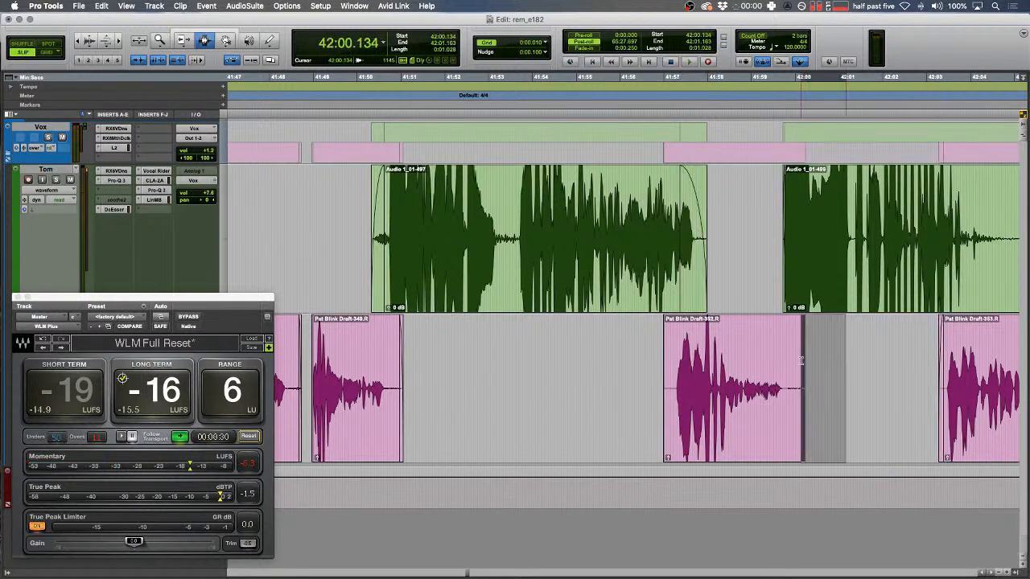
pyautogui.moveTo(632, 379); pyautogui.dragTo(666, 367)
pyautogui.click(495, 272)
pyautogui.press('space')
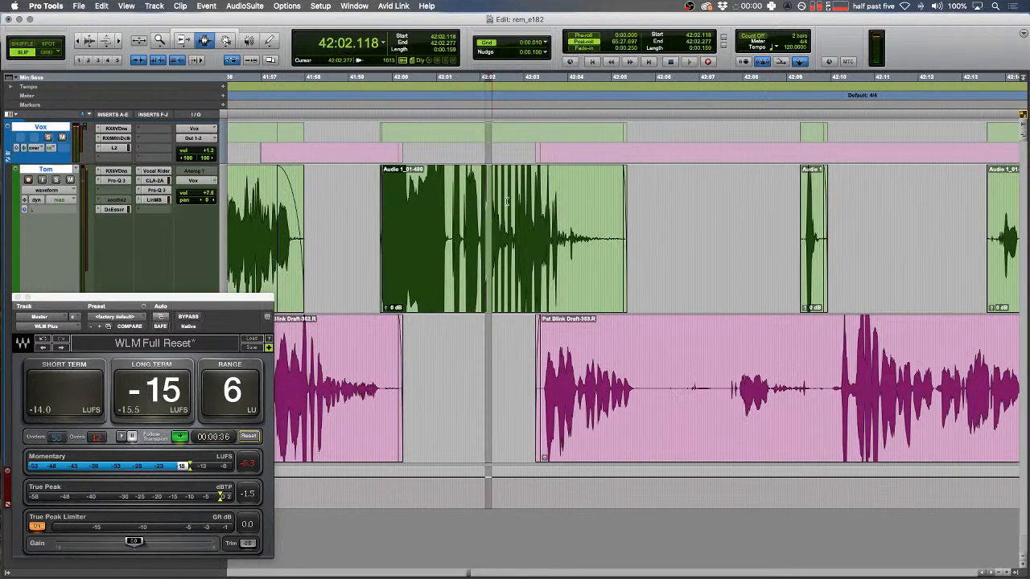
pyautogui.press('space')
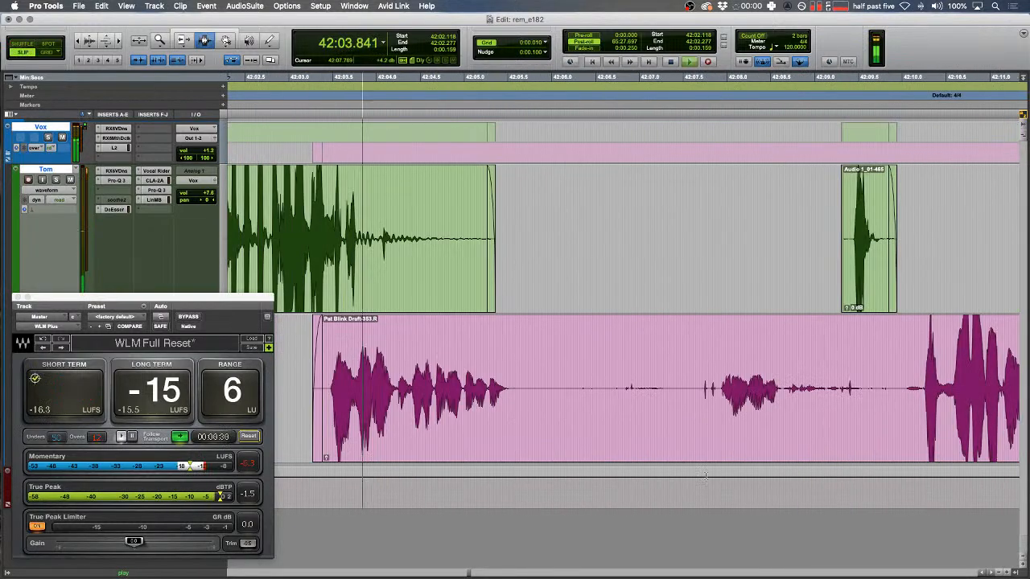
# - Delete a short pause in the green clip and the silent gap near 42:05.497
pyautogui.moveTo(697, 475); pyautogui.dragTo(719, 475)
pyautogui.press('Delete')
pyautogui.moveTo(603, 378); pyautogui.dragTo(528, 382)
pyautogui.press('Delete')
pyautogui.click(509, 391)
pyautogui.press('space')
pyautogui.press('F2')
pyautogui.press('space')
pyautogui.press('t')
# - Zoom out and play back to review the edits around 42:05
pyautogui.hscroll(2, 521, 370)
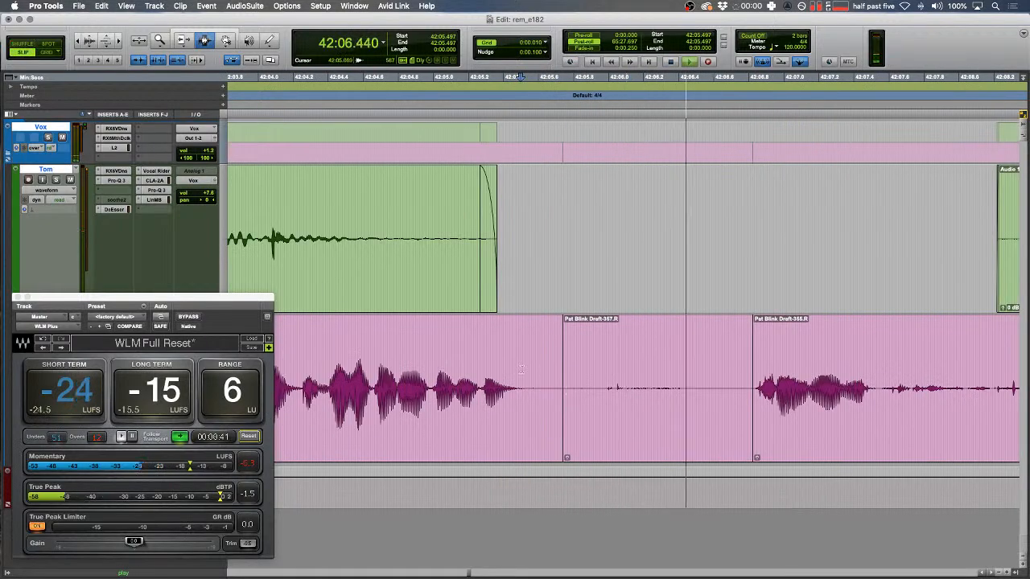
pyautogui.moveTo(429, 374); pyautogui.dragTo(902, 376)
pyautogui.hscroll(4, 783, 376)
pyautogui.press('r')
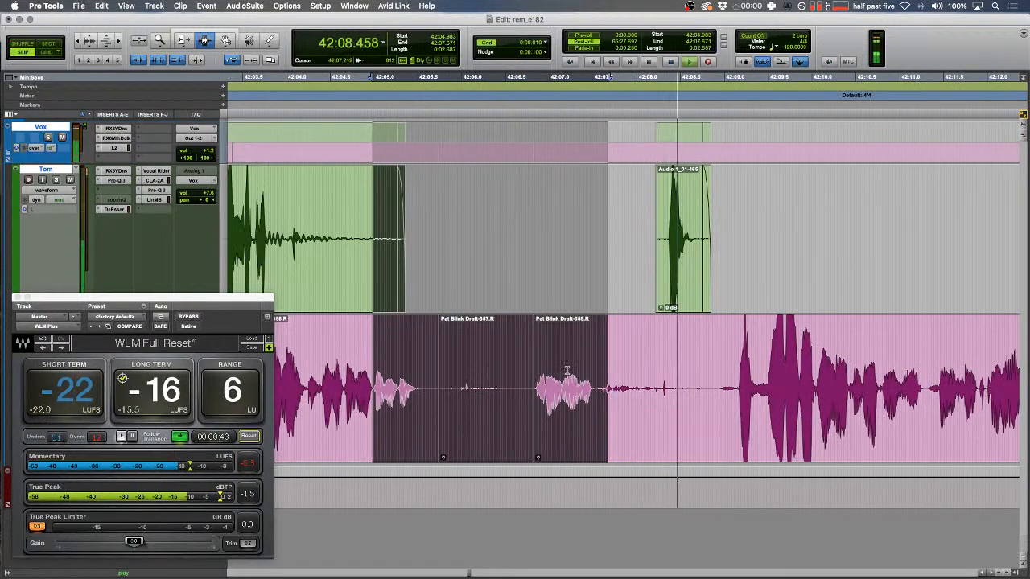
pyautogui.press('r')
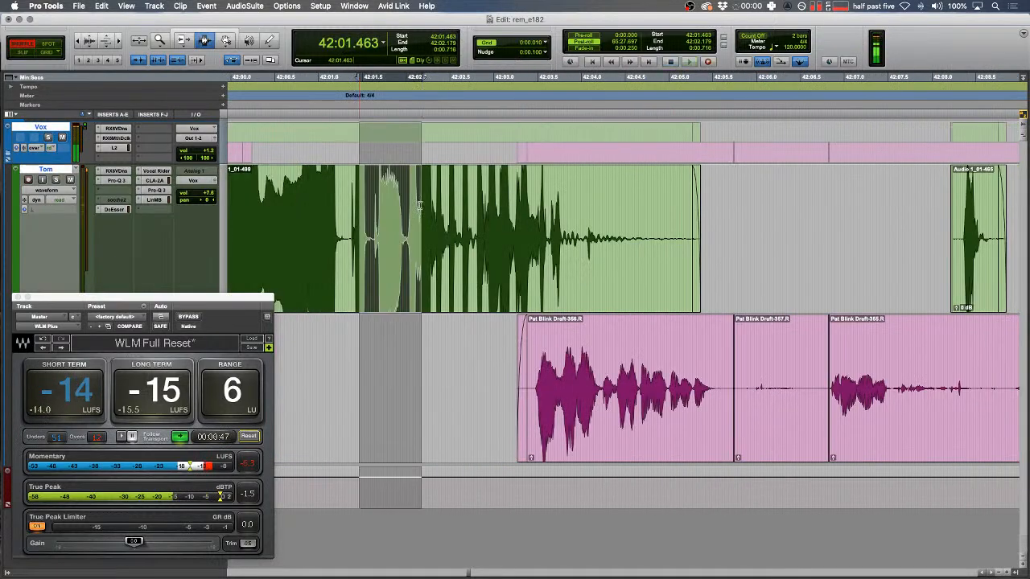
pyautogui.press('r')
pyautogui.press('space')
pyautogui.press('t')
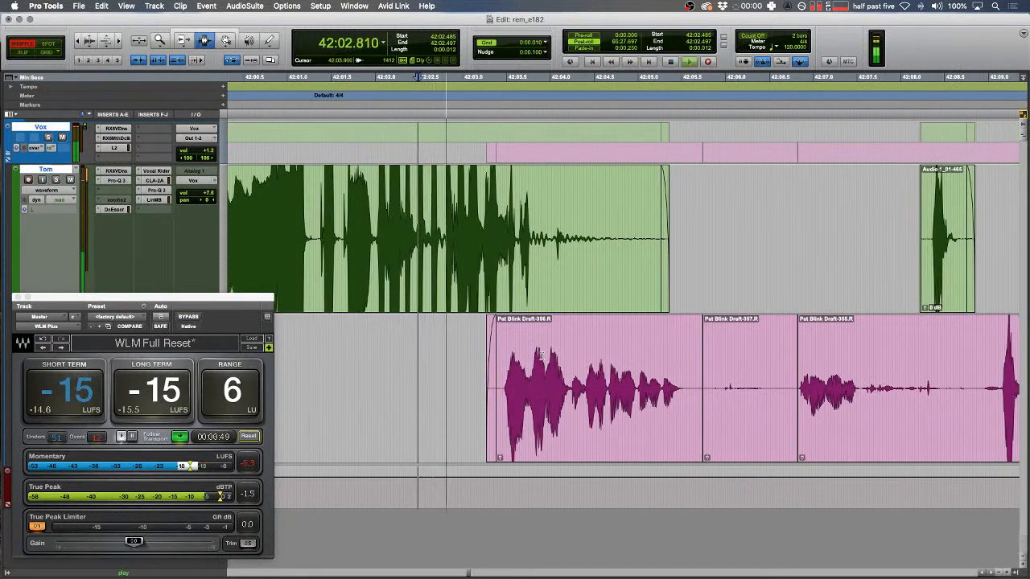
pyautogui.hscroll(3, 539, 360)
# - Delete the next silent gap near 42:06.73 and check the cut
pyautogui.moveTo(685, 404); pyautogui.dragTo(896, 346)
pyautogui.press('BackSpace')
pyautogui.click(617, 290)
pyautogui.press('space')
pyautogui.press('F2')
pyautogui.press('t')
pyautogui.press('space')
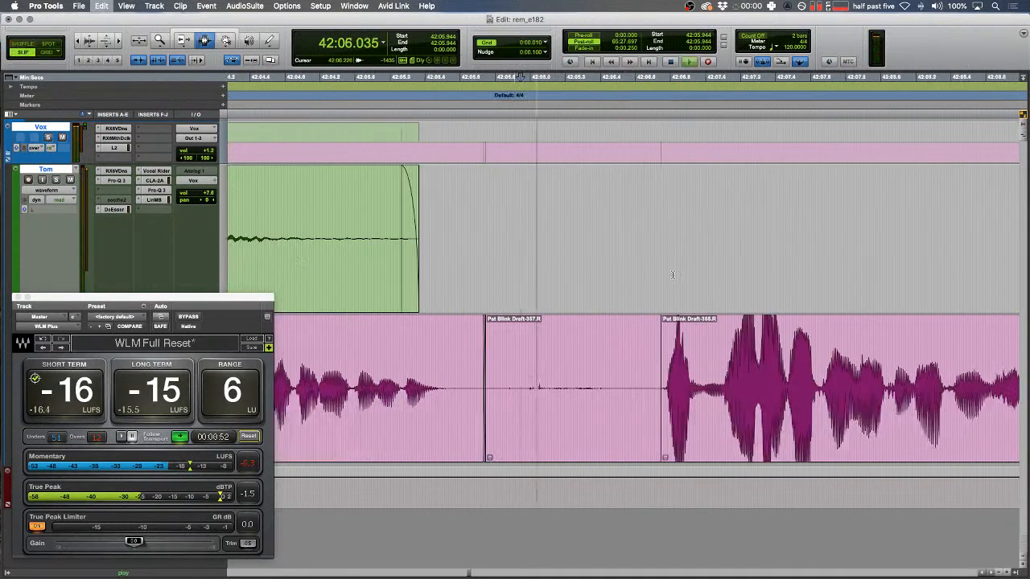
pyautogui.click(668, 275)
pyautogui.press('r')
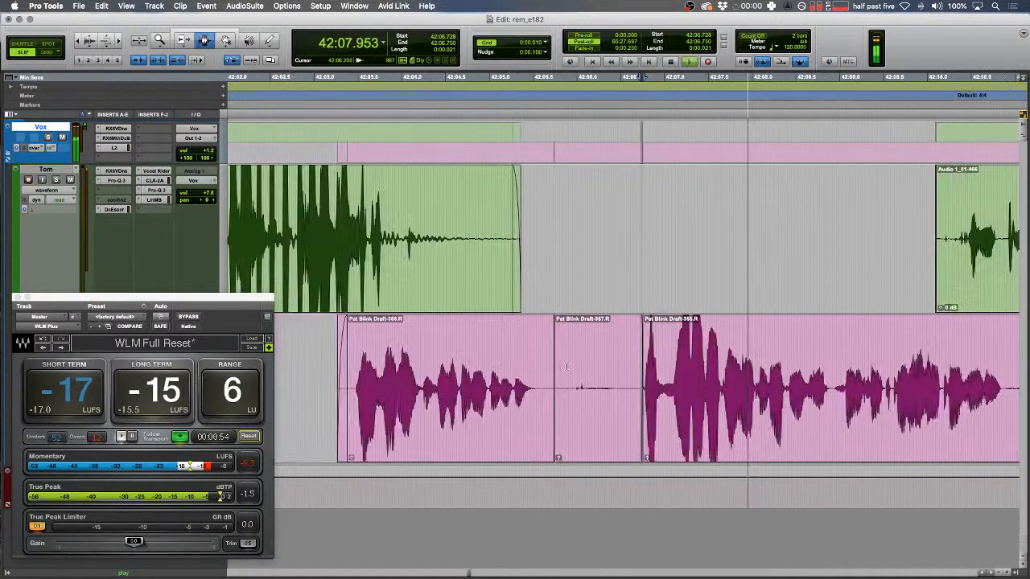
pyautogui.press('r')
# - Clear two noisy stretches of the green clip between 42:05 and 42:22, leaving silence
pyautogui.moveTo(551, 250); pyautogui.dragTo(632, 242)
pyautogui.press('BackSpace')
pyautogui.moveTo(705, 234); pyautogui.dragTo(776, 232)
pyautogui.press('BackSpace')
pyautogui.moveTo(450, 217); pyautogui.dragTo(875, 198)
pyautogui.hscroll(5, 852, 198)
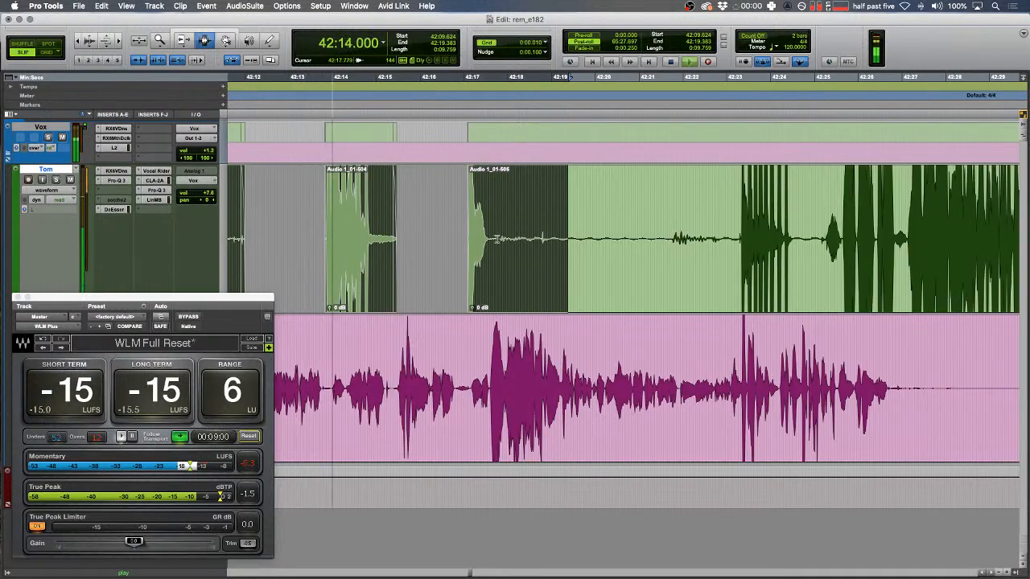
# - Zoom in on a blip in the pink track, select it, and audition the result
pyautogui.moveTo(398, 346); pyautogui.dragTo(403, 346)
pyautogui.press('t')
pyautogui.press('t')
pyautogui.hscroll(-3, 451, 346)
pyautogui.moveTo(511, 348); pyautogui.dragTo(519, 348)
pyautogui.press('space')
pyautogui.press('space')
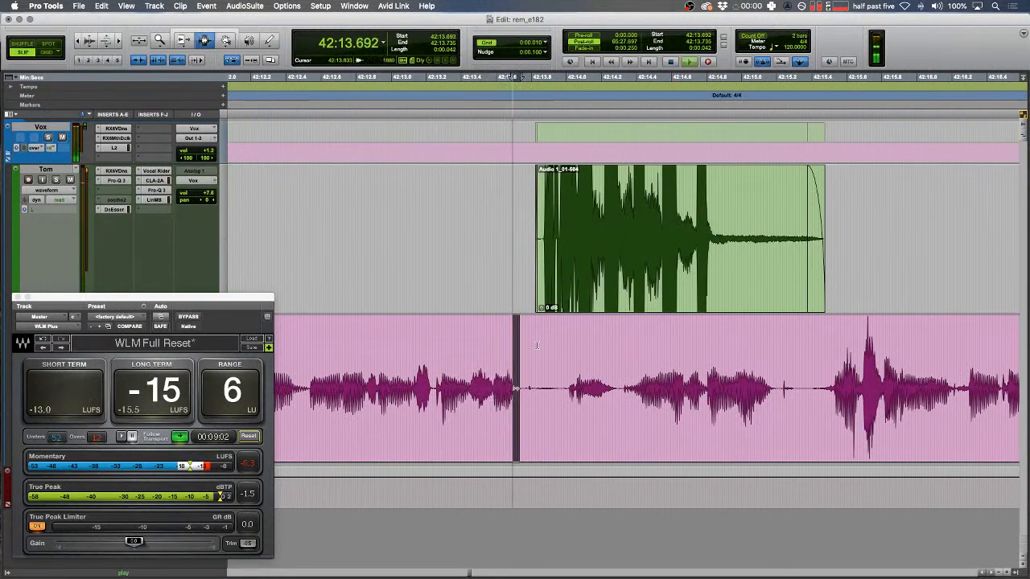
pyautogui.press('t')
pyautogui.press('space')
pyautogui.moveTo(560, 373); pyautogui.dragTo(656, 377)
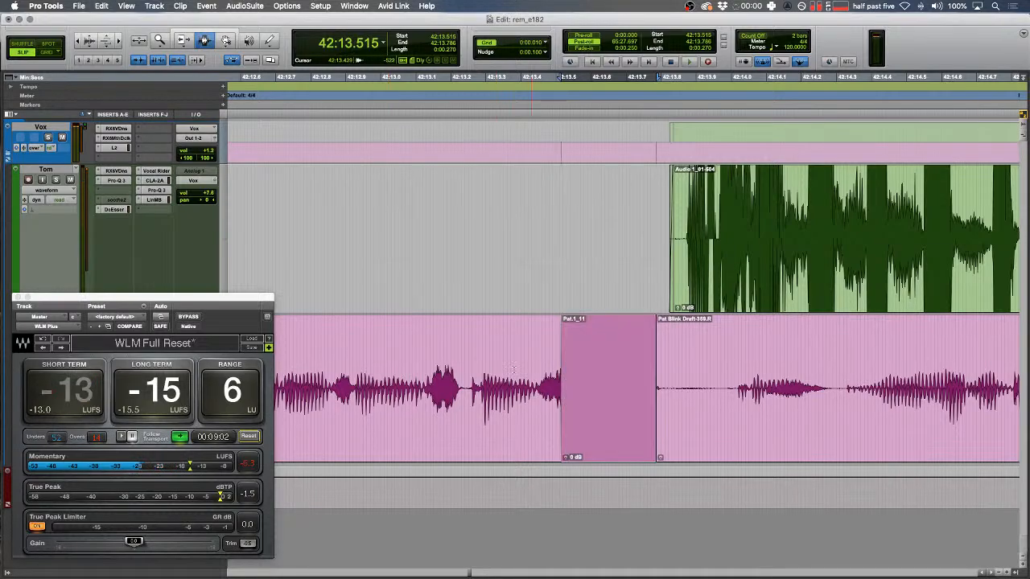
pyautogui.click(425, 269)
pyautogui.press('space')
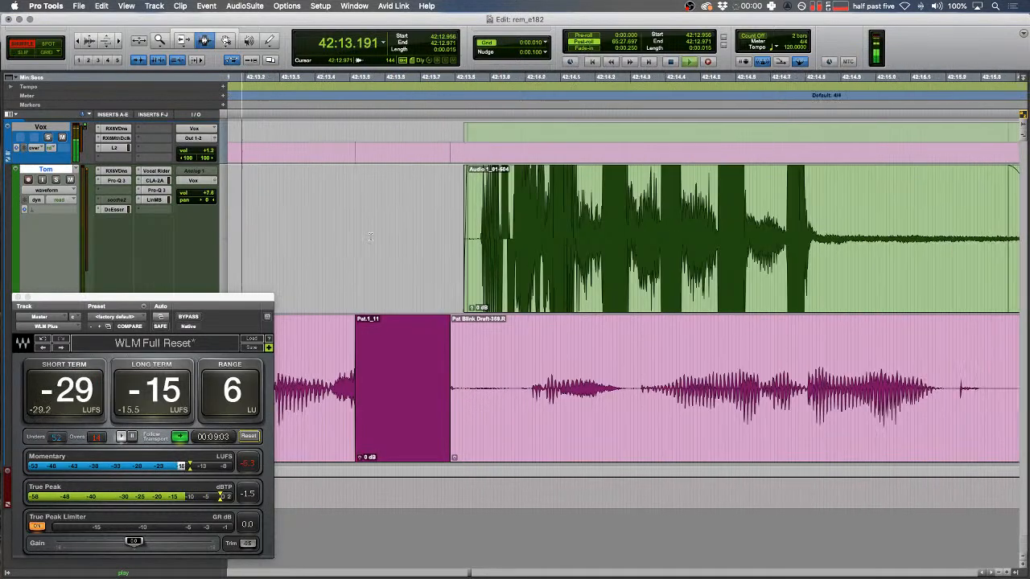
# - Give the end of the green clip a long fade-out
pyautogui.press('f')
pyautogui.moveTo(635, 242); pyautogui.dragTo(817, 220)
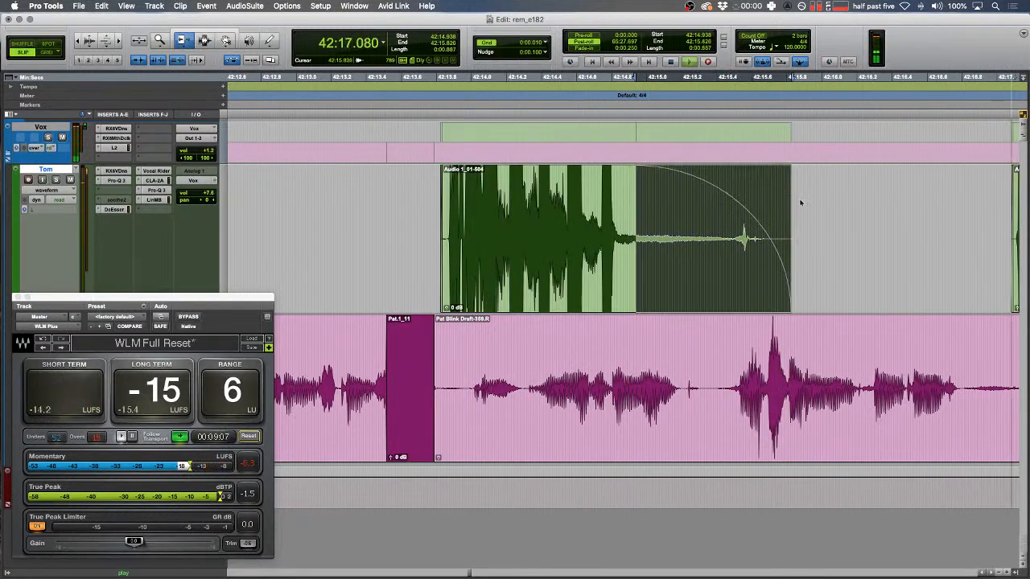
pyautogui.press('r')
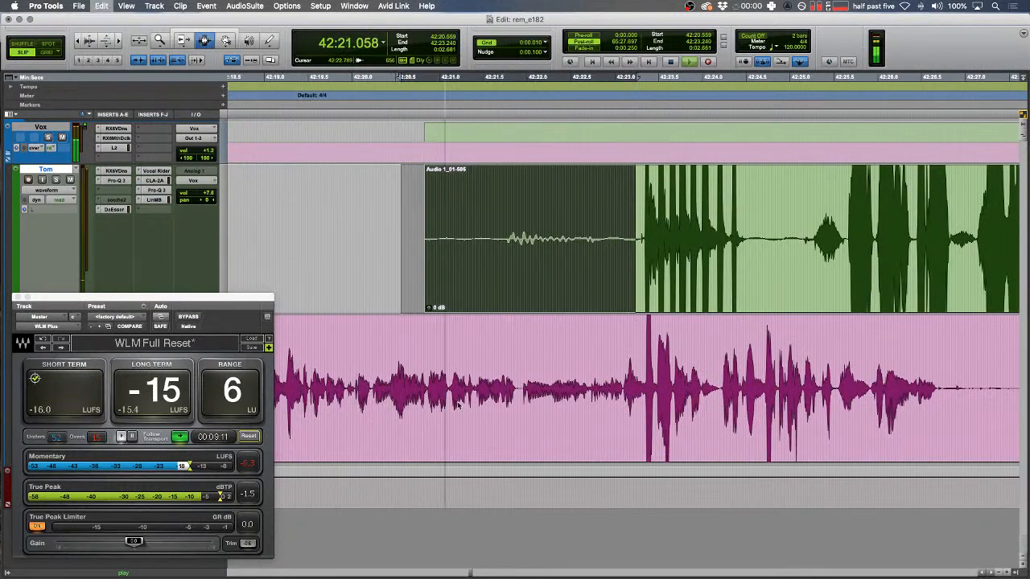
pyautogui.press('t')
pyautogui.press('t')
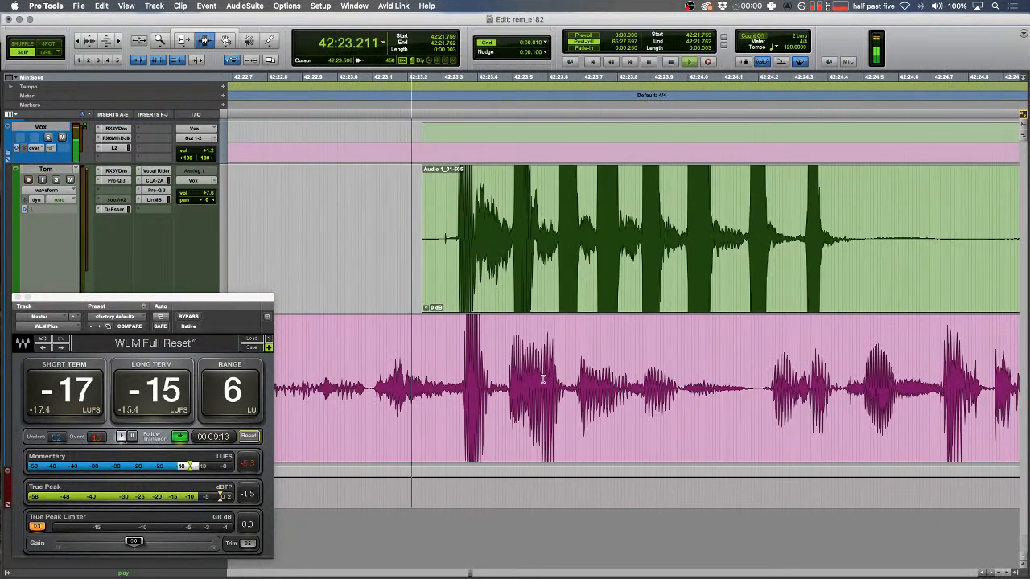
pyautogui.press('r')
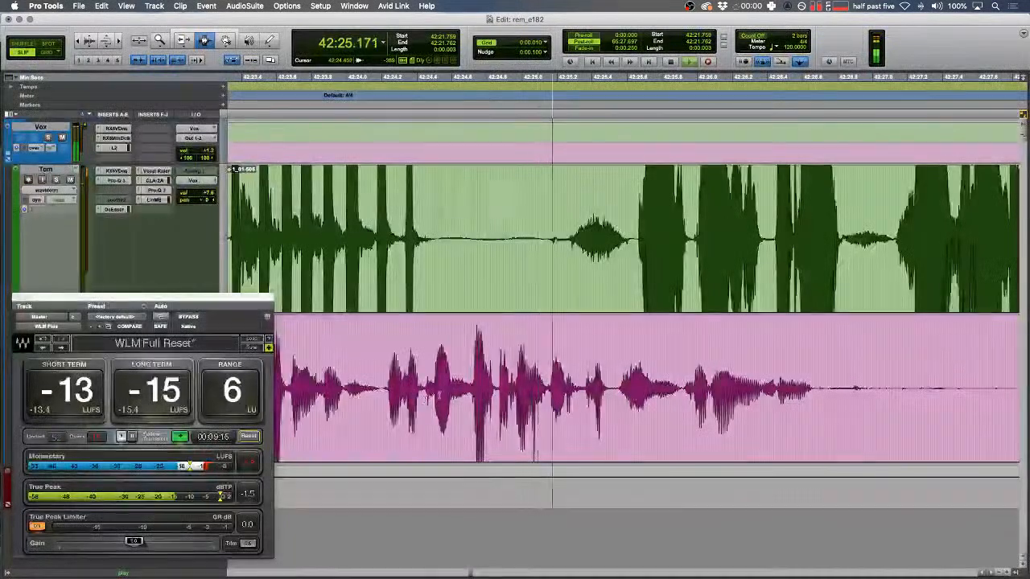
pyautogui.press('space')
# - Replace the next pink-track blip with tone clip Pat.1_12 and play it back
pyautogui.moveTo(458, 388); pyautogui.dragTo(499, 392)
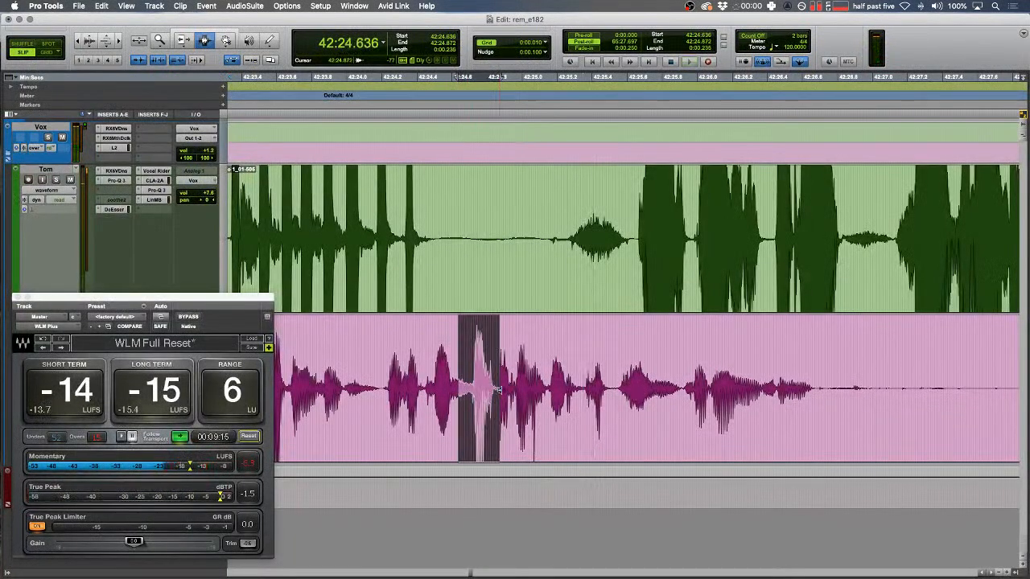
pyautogui.hotkey('alt', 'shift', '3')
pyautogui.moveTo(410, 279); pyautogui.dragTo(417, 279)
pyautogui.press('t')
pyautogui.press('space')
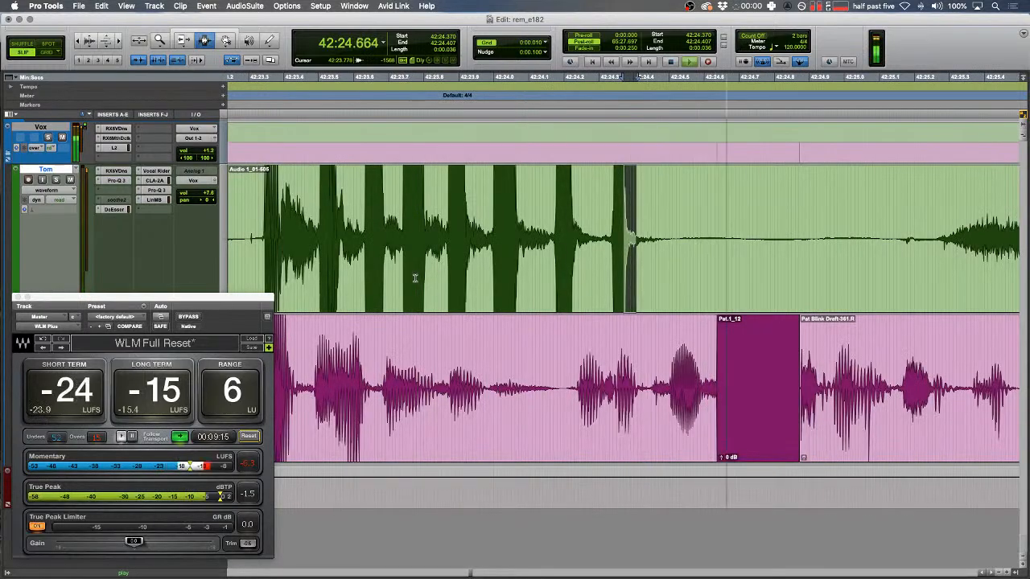
# - Replace another blip near 42:25 with tone clip Pat.1_13 and review both tone clips
pyautogui.moveTo(851, 371); pyautogui.dragTo(921, 363)
pyautogui.hotkey('alt', 'shift', '3')
pyautogui.moveTo(511, 291); pyautogui.dragTo(477, 291)
pyautogui.press('t')
pyautogui.press('space')
pyautogui.hscroll(6, 476, 292)
pyautogui.press('F1')
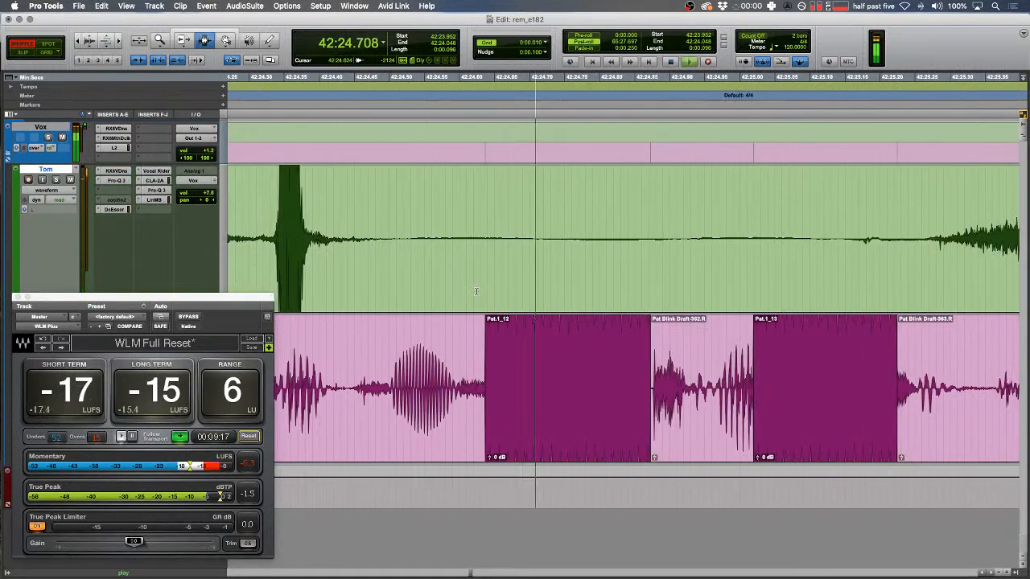
pyautogui.press('r')
pyautogui.press('r')
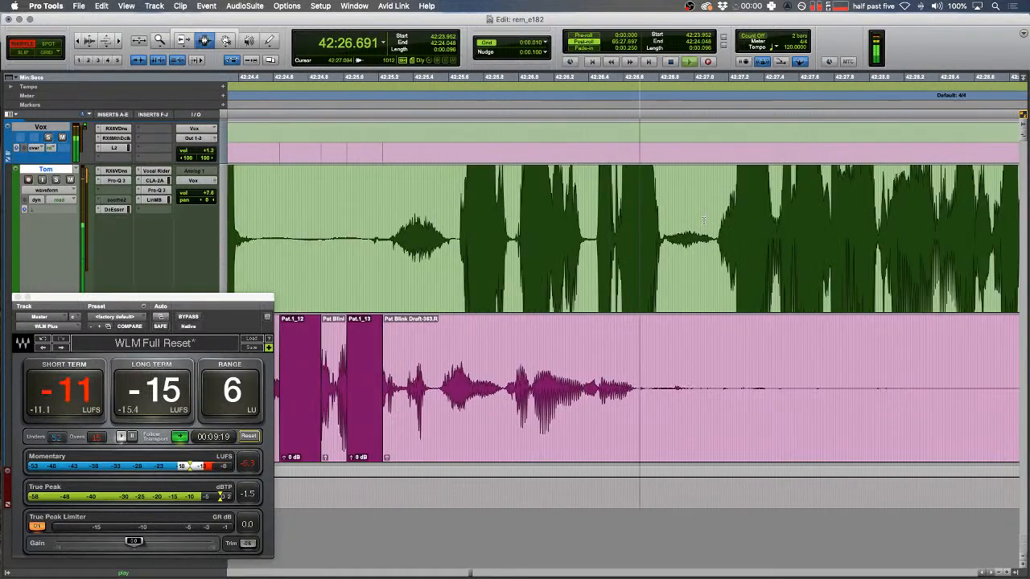
pyautogui.press('r')
pyautogui.press('F2')
# - Clear a noisy stretch of the pink track and fade out the pink clip's end
pyautogui.moveTo(572, 370); pyautogui.dragTo(741, 370)
pyautogui.press('BackSpace')
pyautogui.click(646, 370)
pyautogui.press('f')
pyautogui.moveTo(619, 370); pyautogui.dragTo(856, 370)
# - Delete the selected part of the pink clip and play back from around 42:31–42:32 to check
pyautogui.press('r')
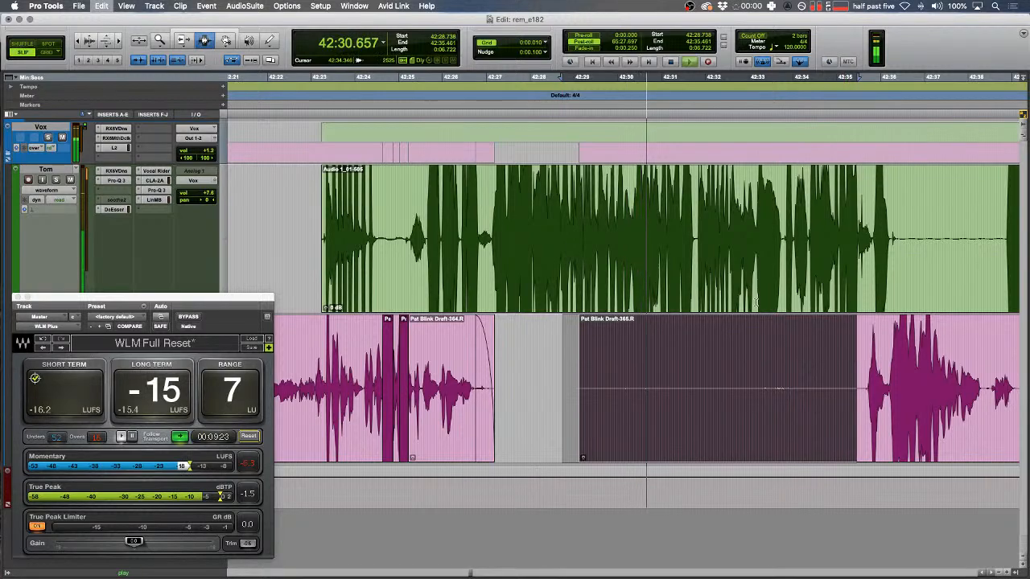
pyautogui.press('BackSpace')
pyautogui.click(681, 251)
pyautogui.press('space')
pyautogui.press('F1')
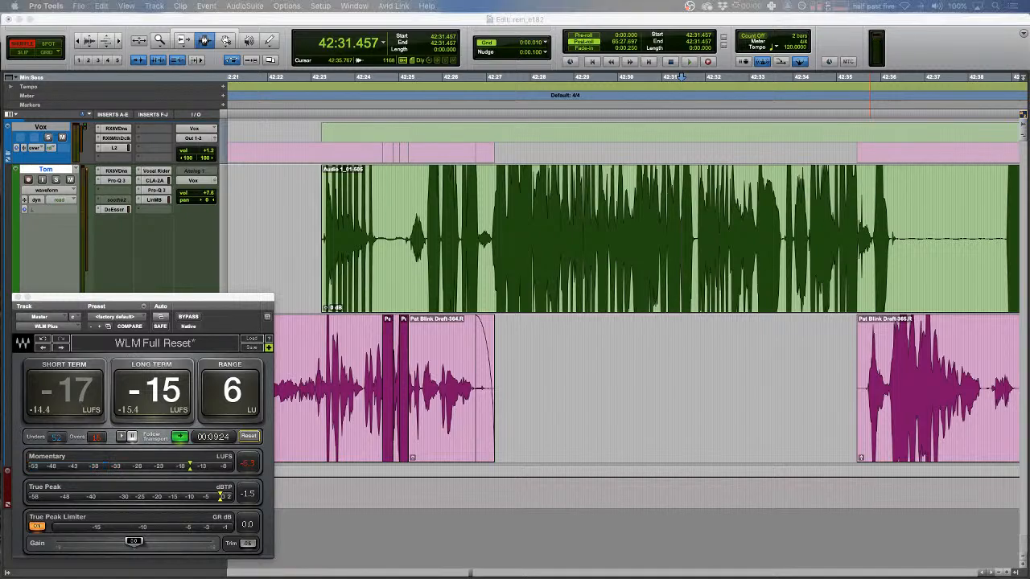
pyautogui.click(722, 289)
pyautogui.press('space')
# - In Slip mode, select the pink clip's noisy part within 42:28–42:45 and delete it
pyautogui.press('F2')
pyautogui.moveTo(752, 234); pyautogui.dragTo(755, 231)
pyautogui.press('t')
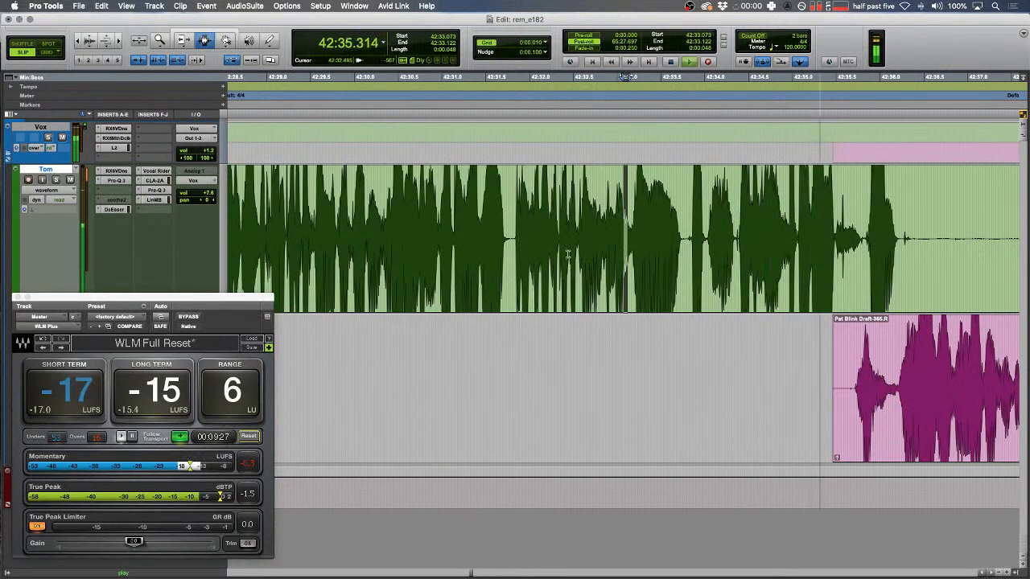
pyautogui.press('r')
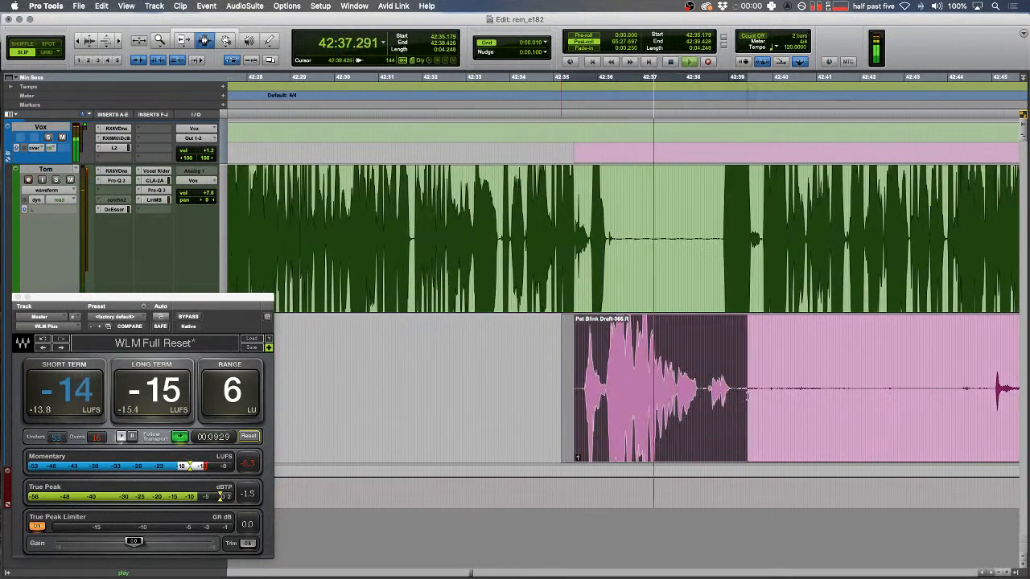
pyautogui.moveTo(609, 390); pyautogui.dragTo(786, 378)
pyautogui.press('Delete')
# - Play from 42:40.43 and delete the leftover pink audio
pyautogui.hscroll(-5, 698, 329)
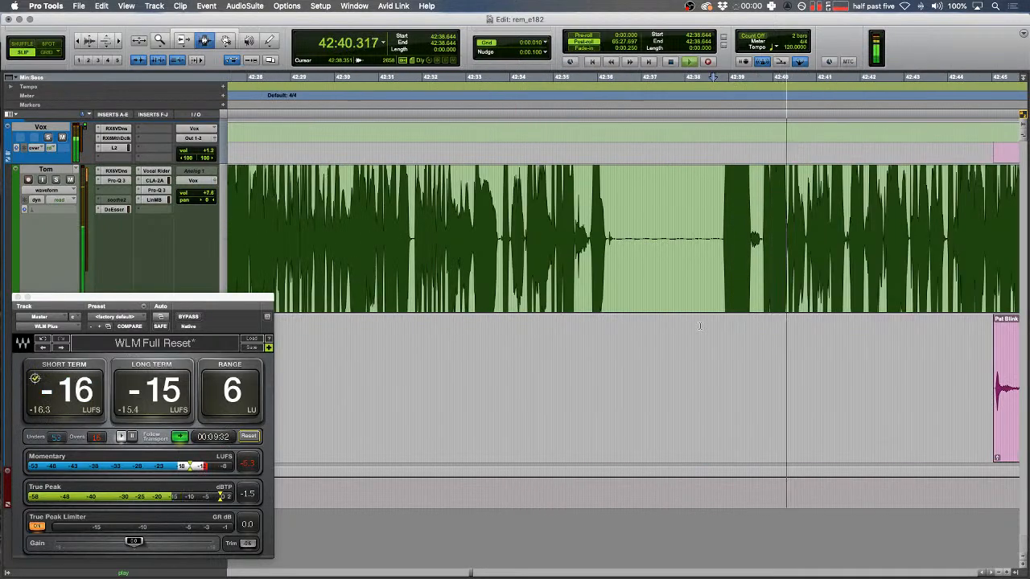
pyautogui.click(793, 233)
pyautogui.press('space')
pyautogui.press('space')
pyautogui.press('t')
pyautogui.press('t')
# - In Shuffle mode, select 42:33.710–42:34.444 on the green track and play it back for review
pyautogui.press('space')
pyautogui.moveTo(608, 282); pyautogui.dragTo(467, 373)
pyautogui.press('Delete')
pyautogui.press('r')
pyautogui.hscroll(-5, 563, 282)
pyautogui.moveTo(614, 233); pyautogui.dragTo(549, 221)
pyautogui.press('F1')
pyautogui.press('space')
# - Select 42:31.861–42:32.761 across the tracks and audition it
pyautogui.press('t')
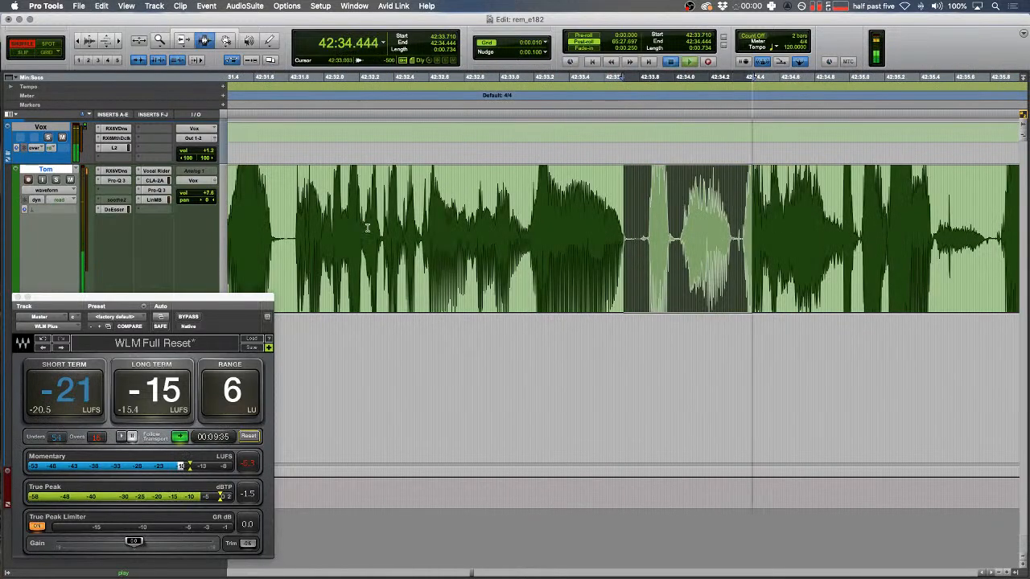
pyautogui.moveTo(457, 250); pyautogui.dragTo(300, 370)
pyautogui.press('space')
pyautogui.press('space')
pyautogui.press('t')
pyautogui.press('w')
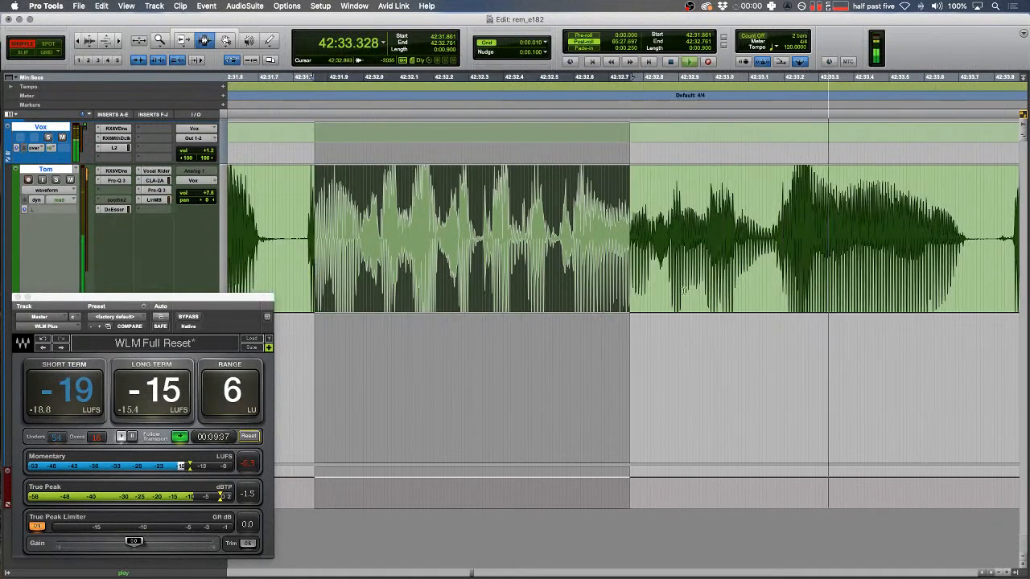
pyautogui.click(563, 230)
pyautogui.press('space')
# - Delete the whole clip after the 42:32.874 edit point and listen to the join
pyautogui.click(668, 233)
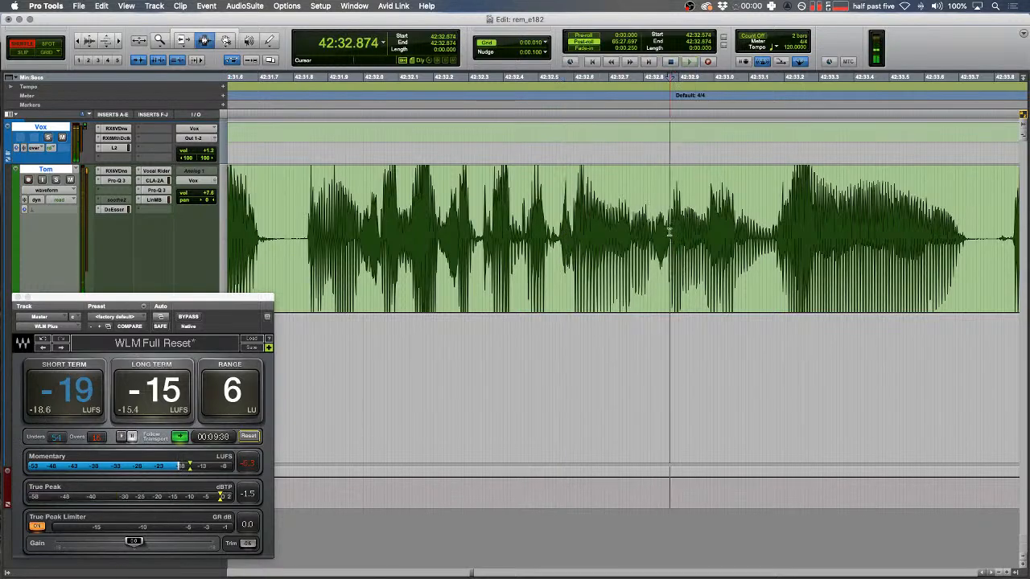
pyautogui.doubleClick(746, 254)
pyautogui.press('Delete')
pyautogui.click(399, 246)
pyautogui.press('space')
pyautogui.press('t')
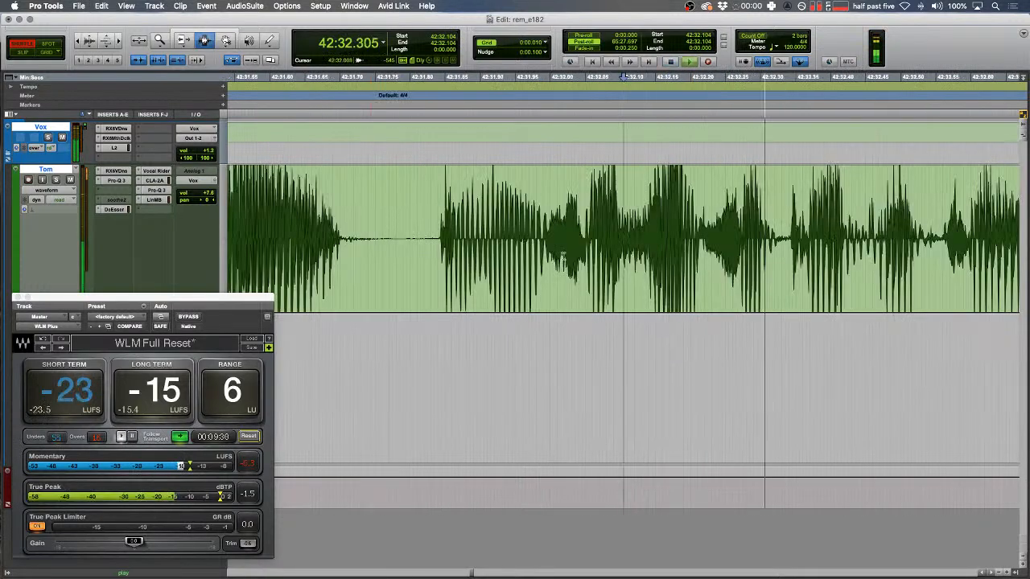
pyautogui.press('r')
pyautogui.press('space')
# - Delete the gap between Tom's clips, audition from 42:32.438, then undo it
pyautogui.moveTo(869, 233); pyautogui.dragTo(587, 261)
pyautogui.press('Delete')
pyautogui.press('F2')
pyautogui.click(432, 221)
pyautogui.press('t')
pyautogui.press('space')
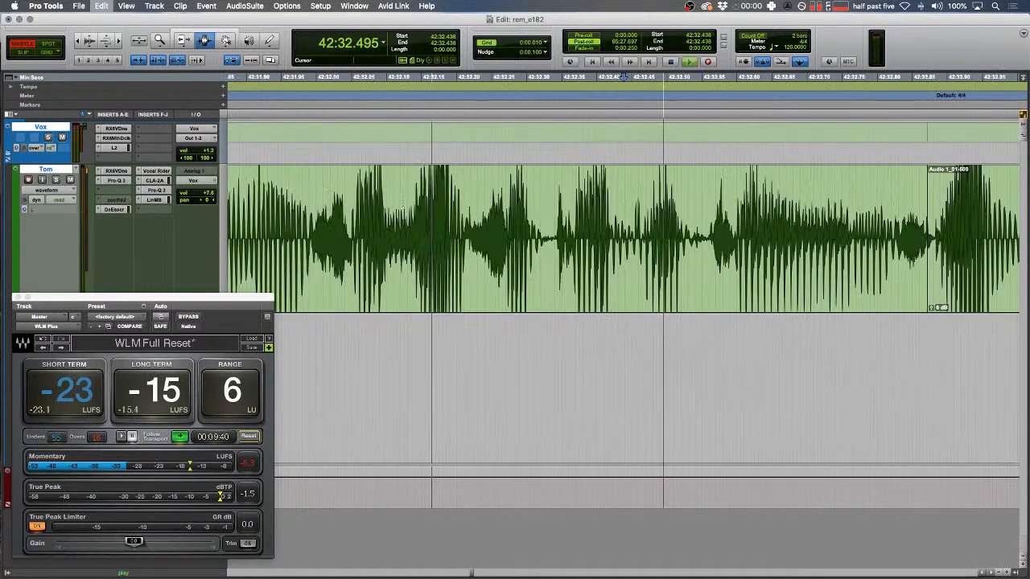
pyautogui.press('space')
pyautogui.press('r')
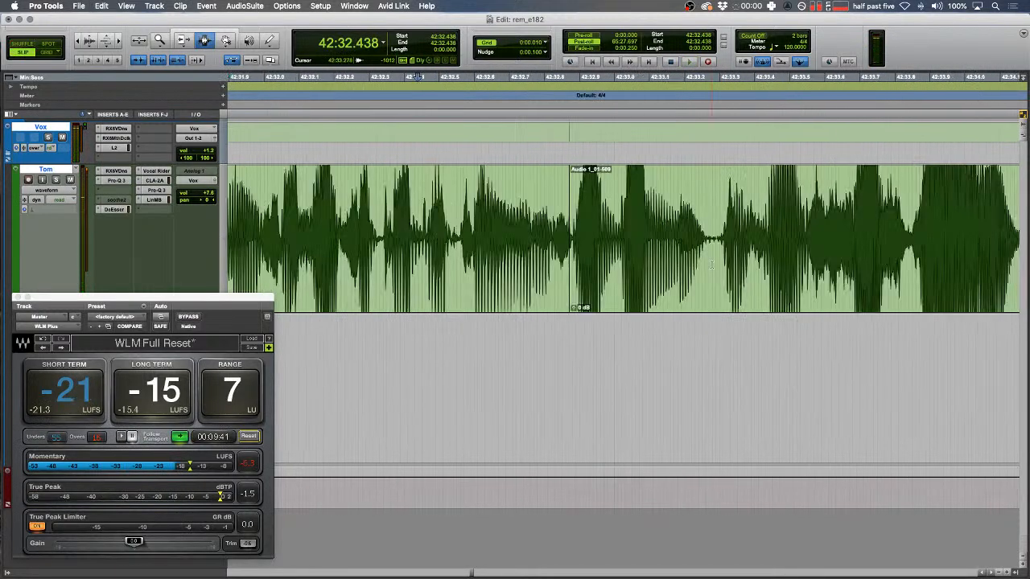
pyautogui.press('super+z')
# - In Shuffle mode, delete the gap starting at 42:32.915 and play back from before it
pyautogui.press('F1')
pyautogui.keyDown('shift'); pyautogui.click(585, 235); pyautogui.keyUp('shift')
pyautogui.press('Delete')
pyautogui.press('F2')
pyautogui.click(478, 233)
pyautogui.press('space')
pyautogui.press('t')
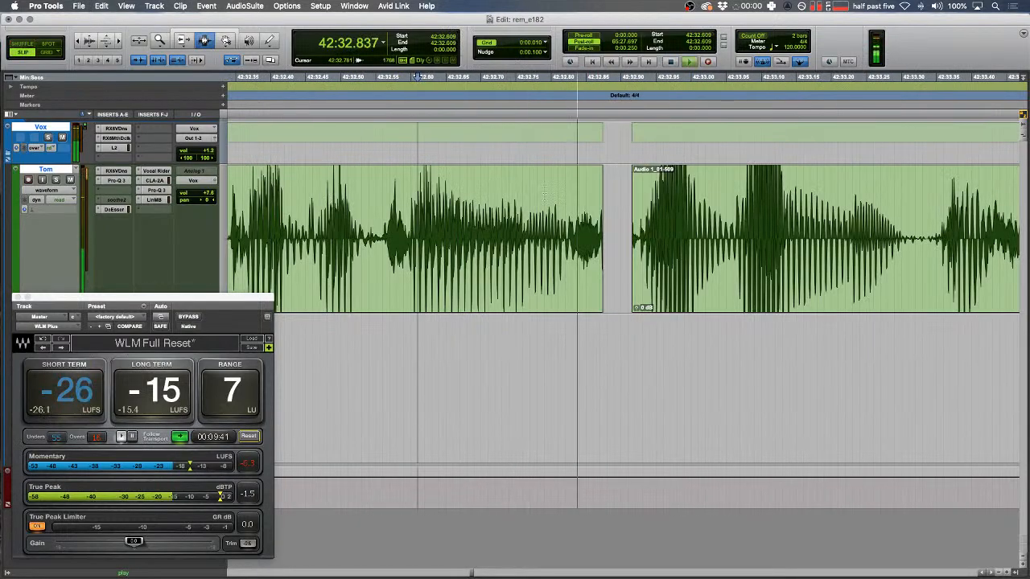
pyautogui.press('space')
# - Fade out the tail of the left clip at the join
pyautogui.moveTo(617, 237); pyautogui.dragTo(587, 238)
pyautogui.press('f')
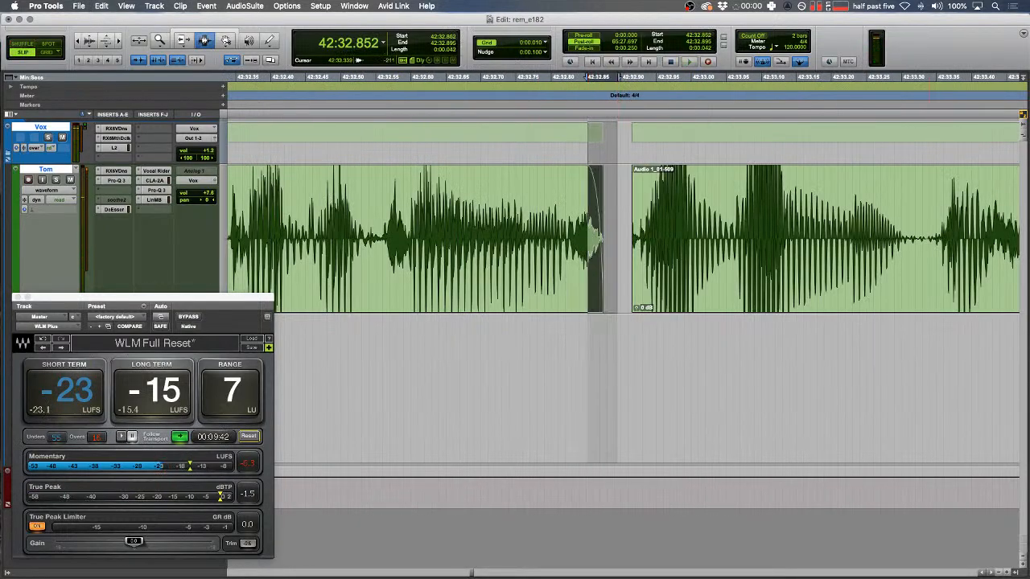
pyautogui.moveTo(524, 226); pyautogui.dragTo(476, 223)
pyautogui.press('t')
pyautogui.press('r')
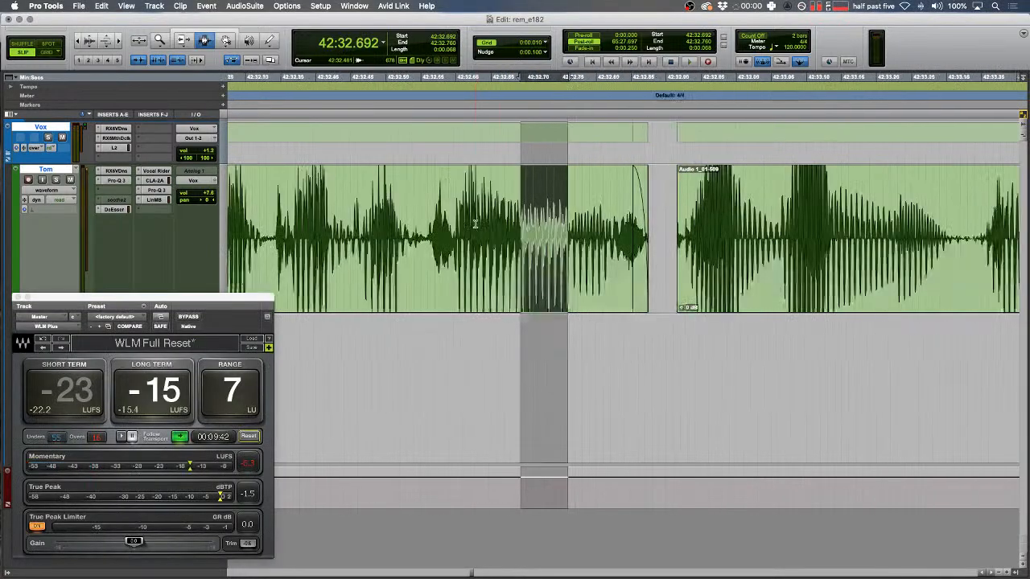
pyautogui.moveTo(665, 233); pyautogui.dragTo(698, 232)
pyautogui.press('r')
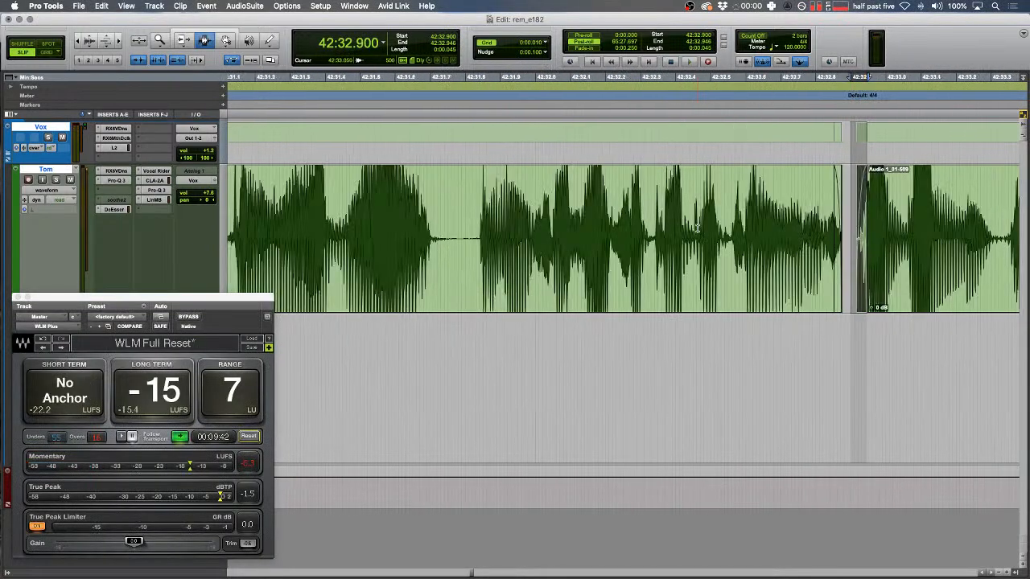
# - Lengthen the pause by duplicating the gap between the clips, then play it back
pyautogui.click(481, 229)
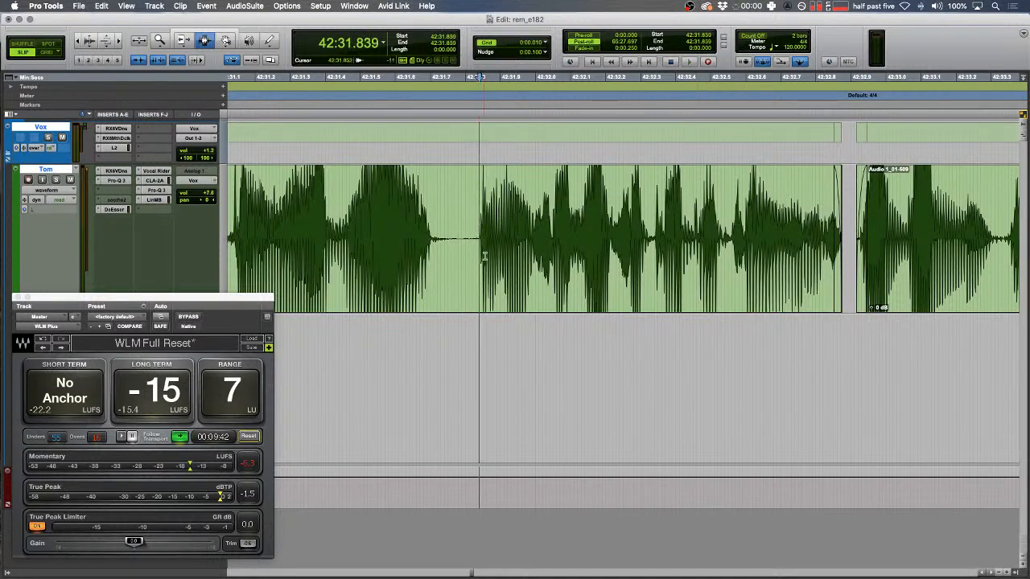
pyautogui.hscroll(3, 484, 256)
pyautogui.press('space')
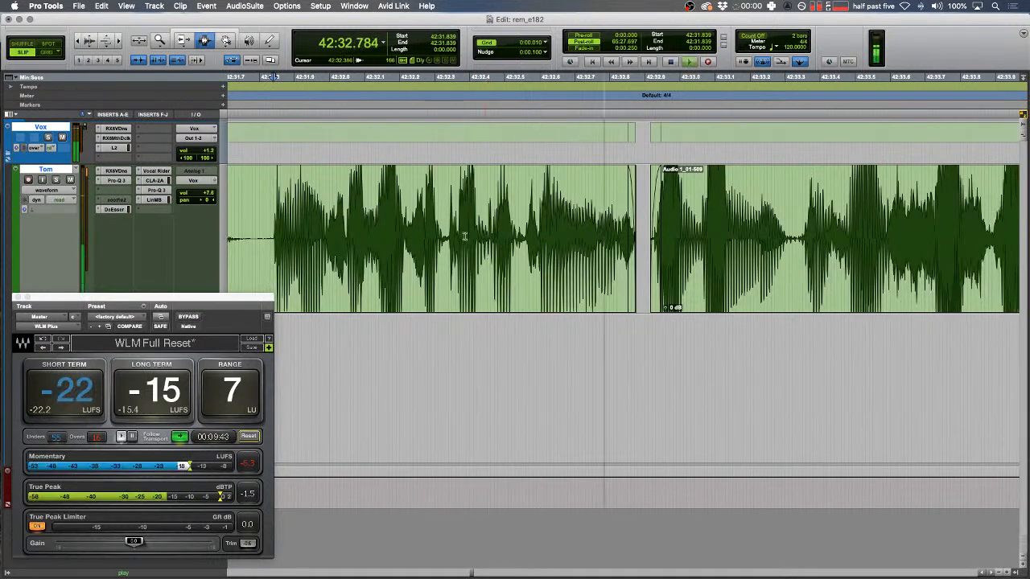
pyautogui.press('space')
pyautogui.press('t')
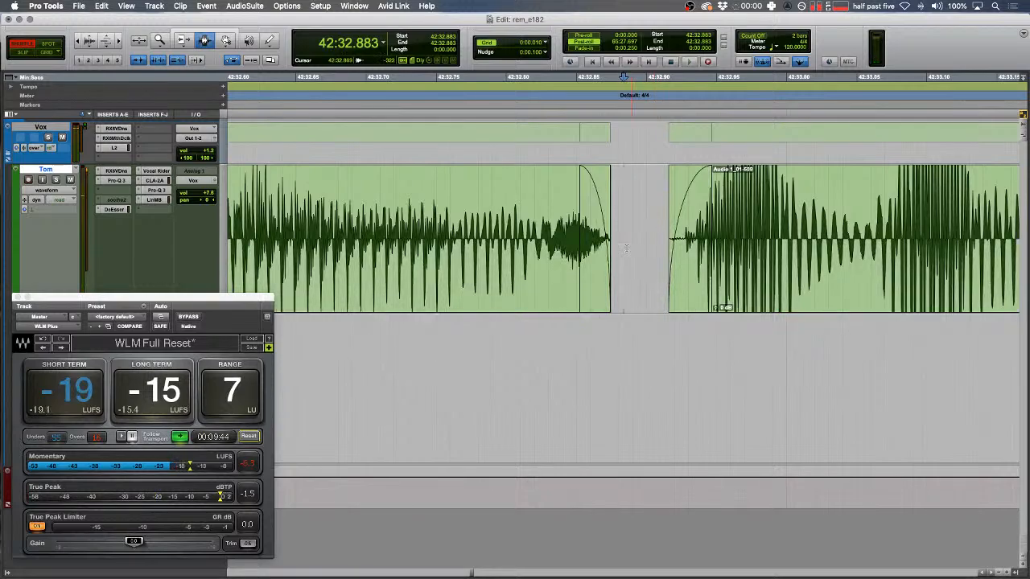
pyautogui.moveTo(626, 248); pyautogui.dragTo(641, 248)
pyautogui.press('super+d')
pyautogui.press('super+d')
pyautogui.click(393, 275)
pyautogui.press('space')
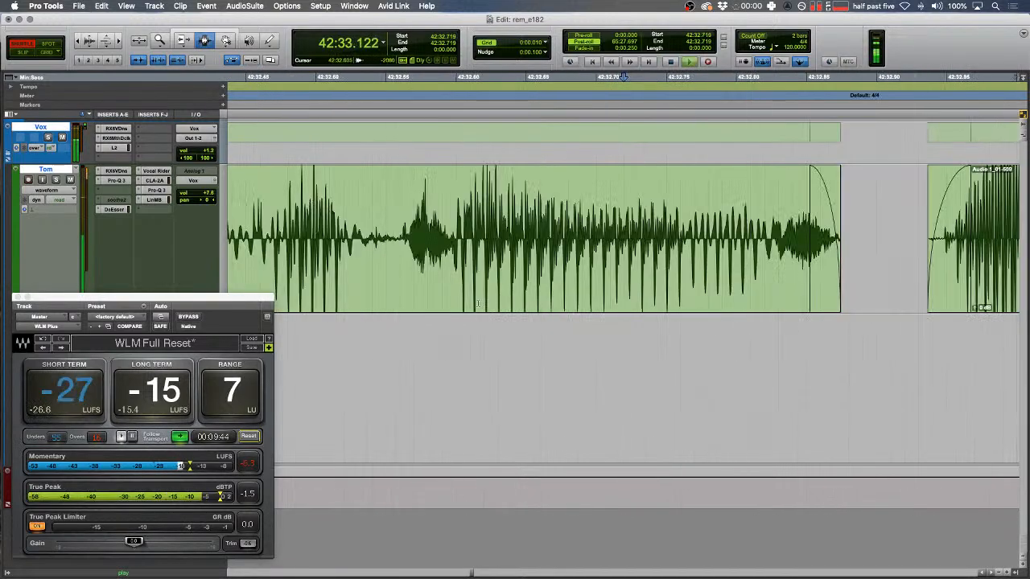
pyautogui.press('space')
# - Audition a stretch of the left clip and trim the clip's end slightly in Slip mode
pyautogui.moveTo(323, 281); pyautogui.dragTo(470, 278)
pyautogui.press('space')
pyautogui.press('F2')
pyautogui.press('space')
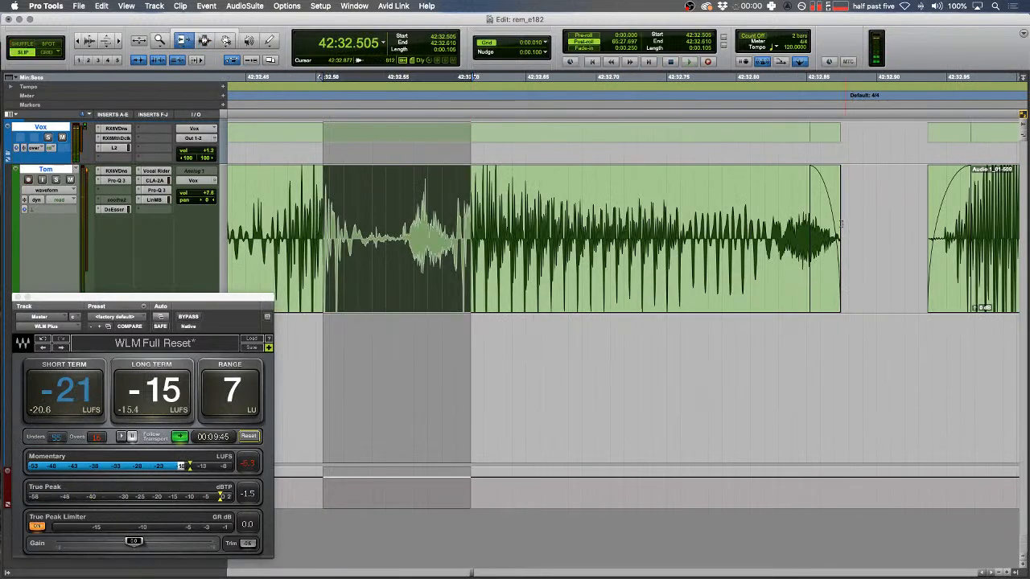
pyautogui.moveTo(837, 229); pyautogui.dragTo(840, 230)
pyautogui.press('F7')
pyautogui.press('r')
pyautogui.press('r')
# - Ripple-delete 42:32.000–42:32.176 on Tom's clip and duplicate a short gap to lengthen the pause
pyautogui.moveTo(433, 205); pyautogui.dragTo(371, 200)
pyautogui.press('F1')
pyautogui.press('space')
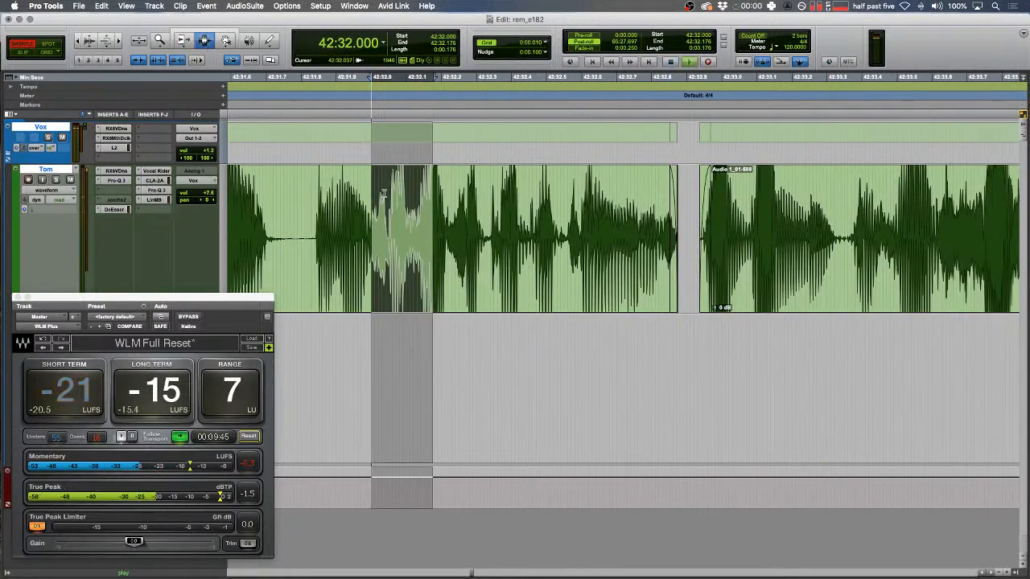
pyautogui.press('BackSpace')
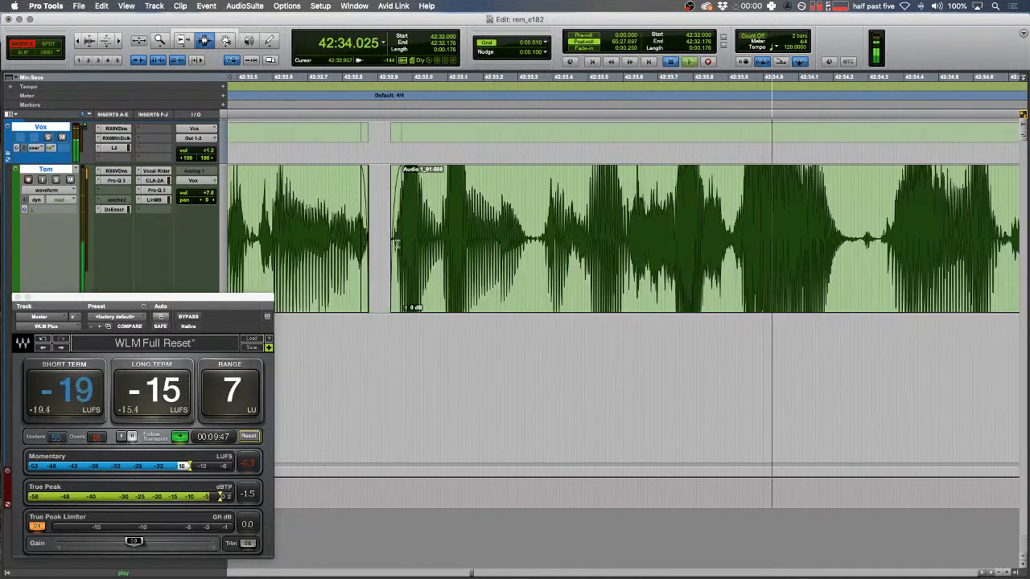
pyautogui.press('space')
pyautogui.moveTo(372, 238); pyautogui.dragTo(382, 238)
pyautogui.press('super+d')
pyautogui.press('super+d')
pyautogui.press('super+d')
pyautogui.press('super+d')
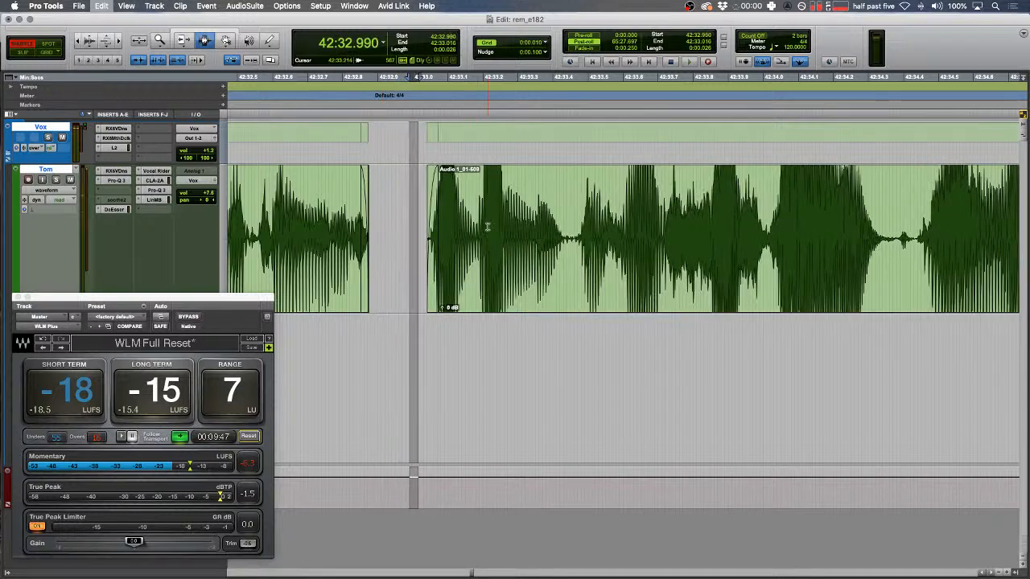
# - Select and play back a range around the edited pause to review it
pyautogui.hscroll(-4, 475, 222)
pyautogui.hscroll(-4, 468, 218)
pyautogui.moveTo(458, 209); pyautogui.dragTo(411, 176)
pyautogui.press('space')
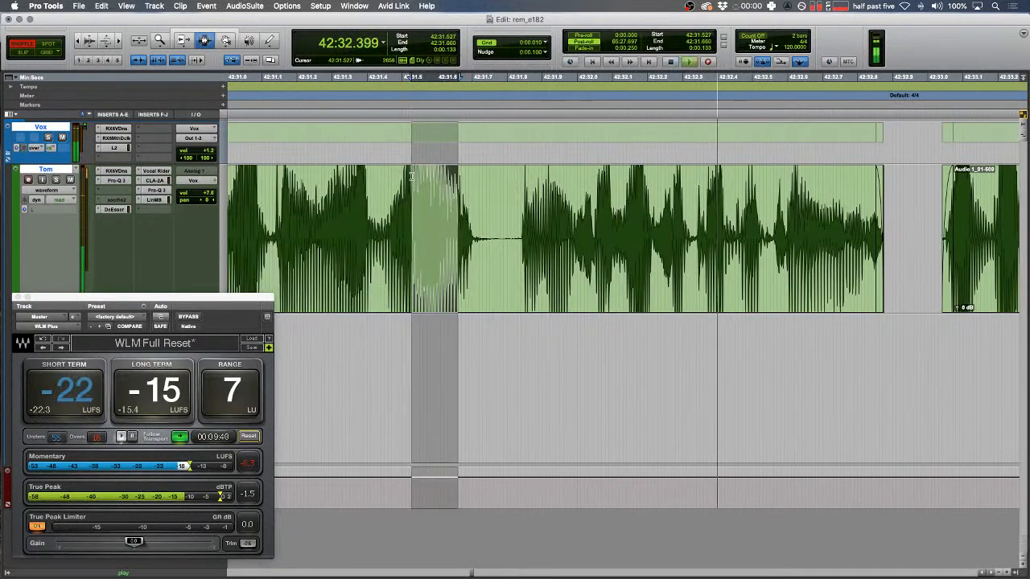
pyautogui.hscroll(3, 466, 218)
pyautogui.press('space')
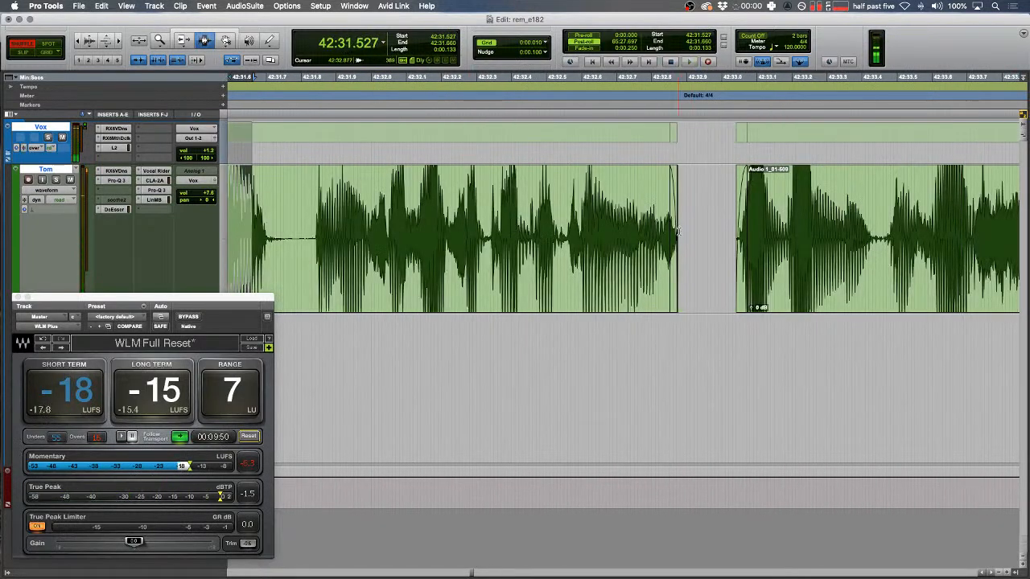
# - Remove the tiny gap before the right clip and play back the tightened join
pyautogui.moveTo(682, 232); pyautogui.dragTo(687, 231)
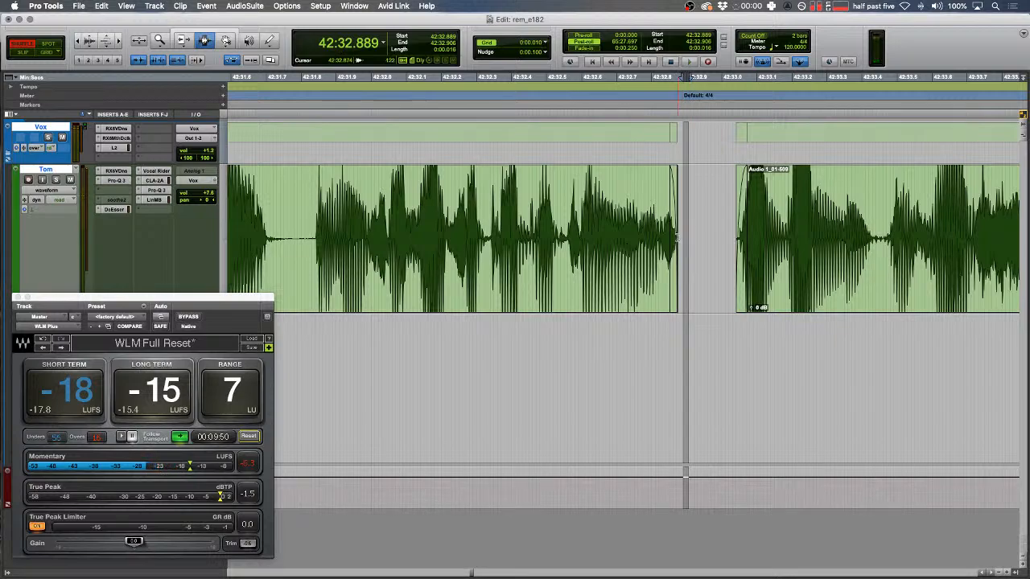
pyautogui.press('Delete')
pyautogui.click(710, 212)
pyautogui.moveTo(617, 211); pyautogui.dragTo(623, 210)
pyautogui.press('space')
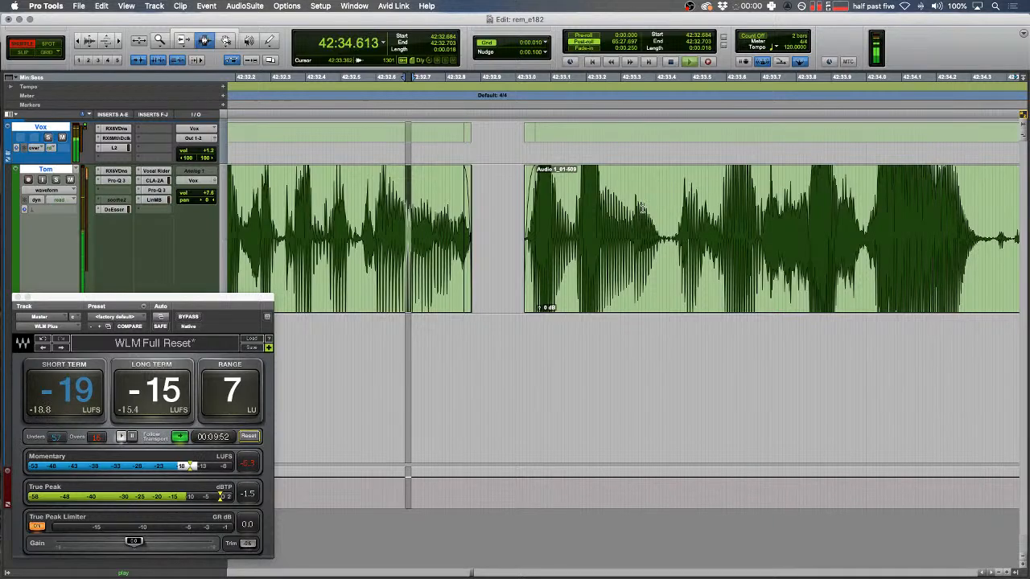
pyautogui.click(638, 209)
pyautogui.press('r')
pyautogui.press('r')
pyautogui.press('r')
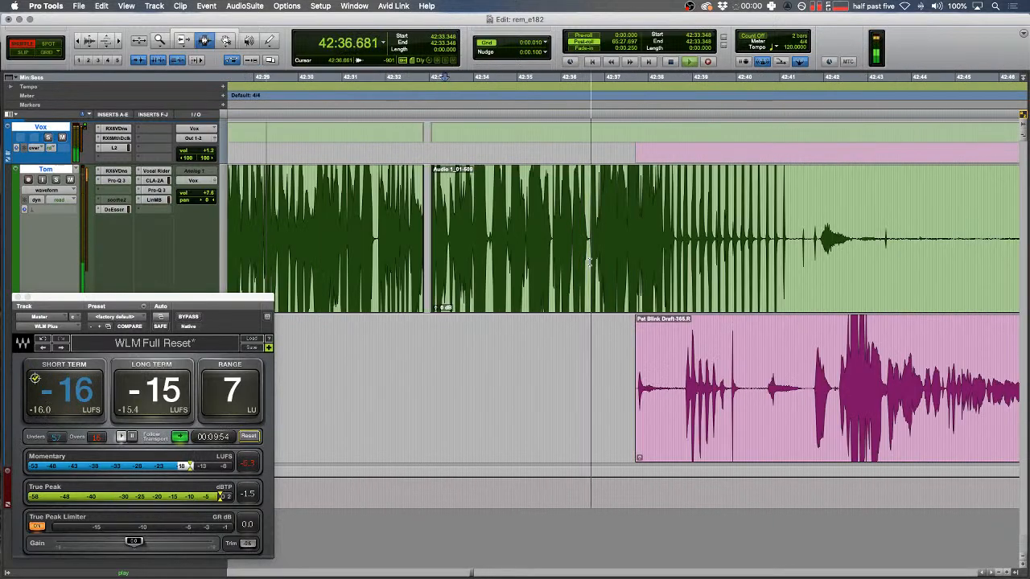
# - Cut the first noisy stretch from Tom's track and fade the new clip edges
pyautogui.moveTo(593, 241); pyautogui.dragTo(910, 225)
pyautogui.press('super+x')
pyautogui.press('f')
pyautogui.moveTo(717, 227); pyautogui.dragTo(607, 207)
pyautogui.press('f')
pyautogui.press('t')
pyautogui.press('r')
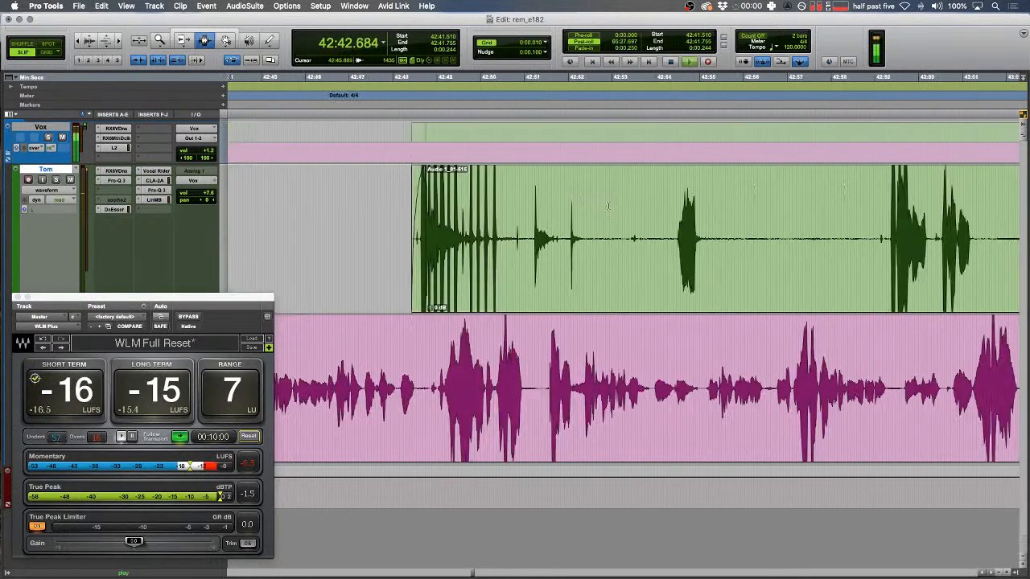
# - Cut the noise and two quiet stretches between Tom's interjections
pyautogui.moveTo(496, 236); pyautogui.dragTo(784, 237)
pyautogui.press('super+x')
pyautogui.press('super+x')
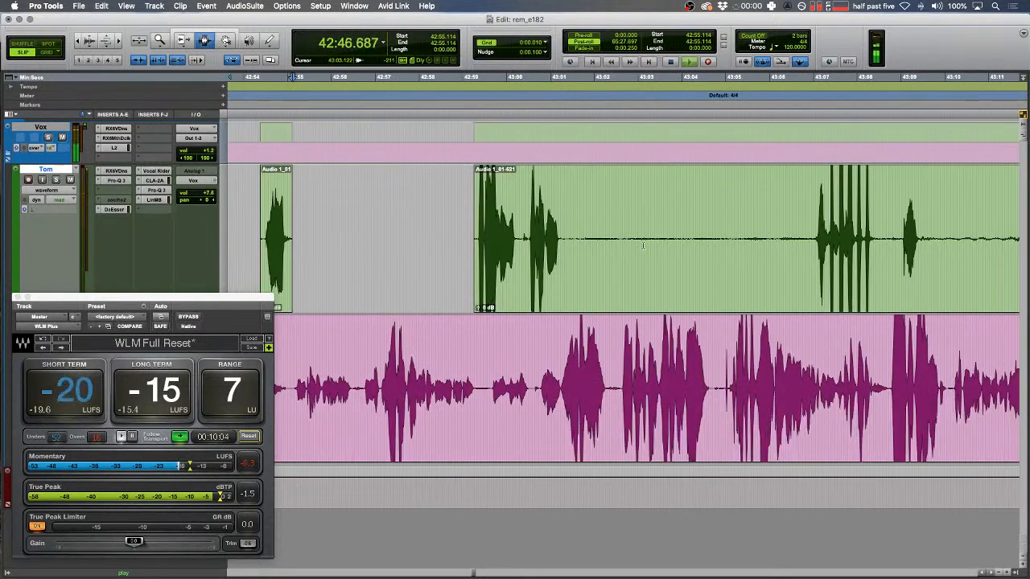
pyautogui.press('space')
pyautogui.moveTo(564, 233); pyautogui.dragTo(815, 237)
pyautogui.press('super+x')
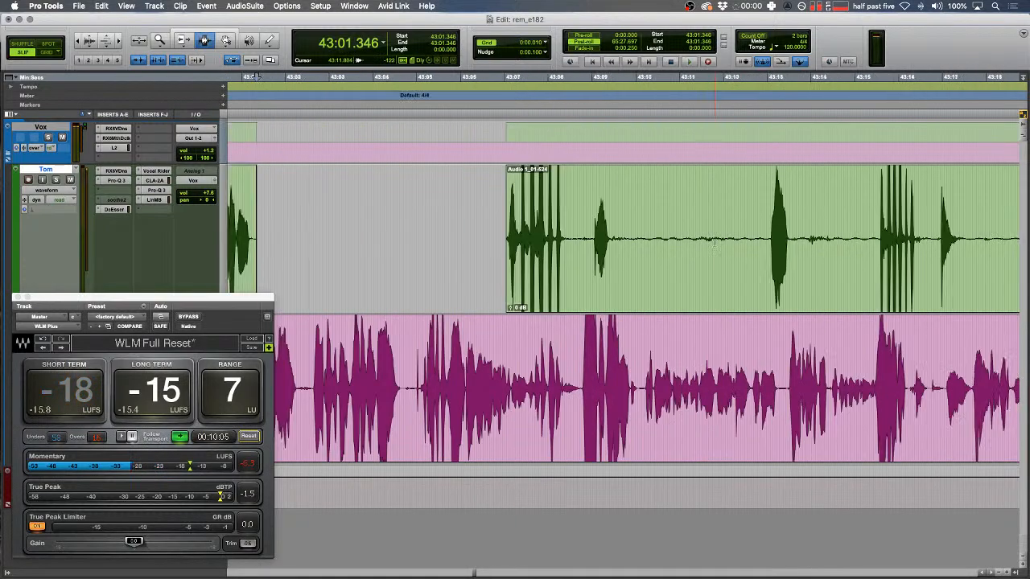
pyautogui.moveTo(624, 235); pyautogui.dragTo(885, 217)
pyautogui.press('super+x')
pyautogui.press('super+x')
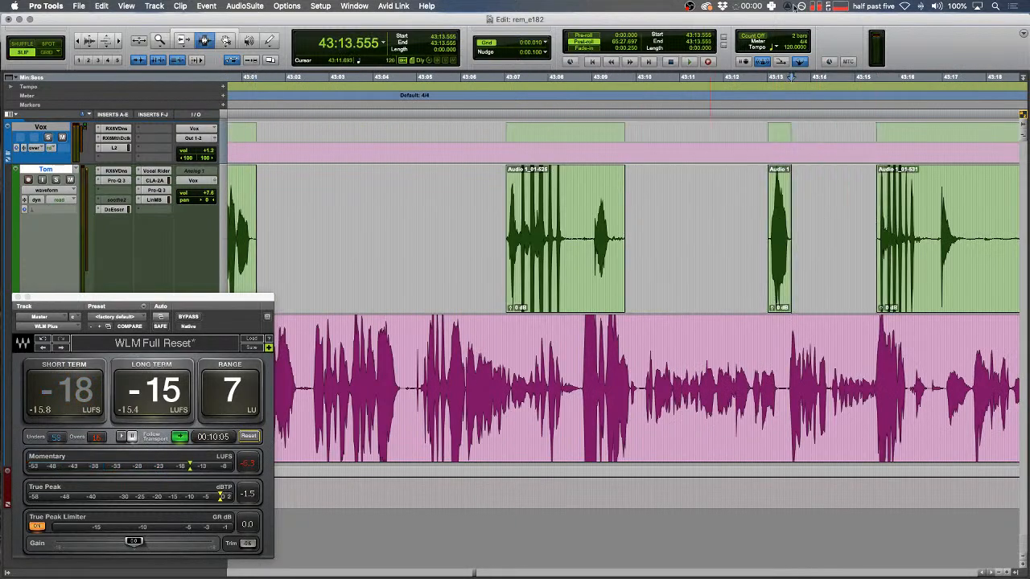
# - Check the computer's audio output device list, then cut another quiet stretch from Tom's clip
pyautogui.click(937, 6)
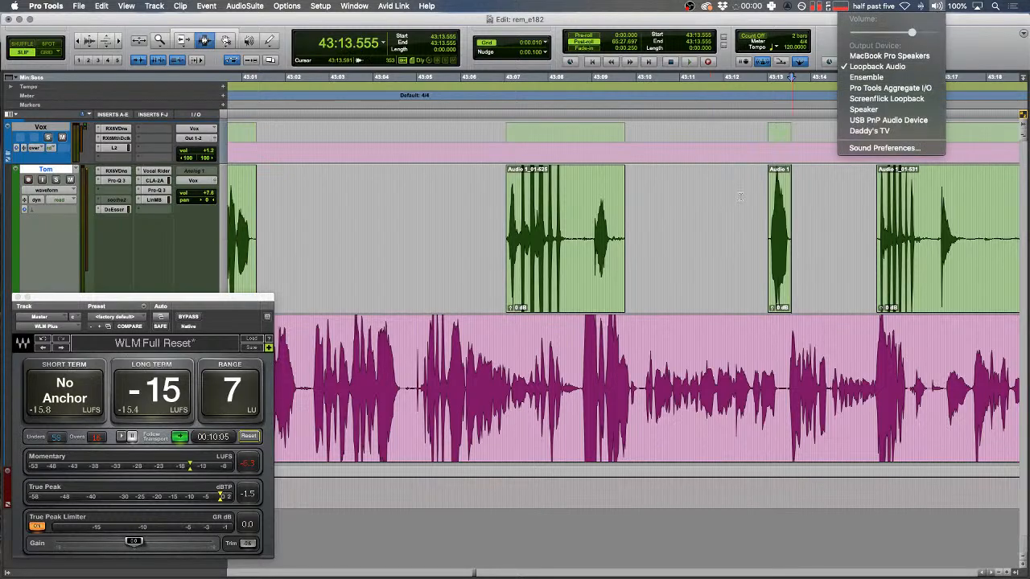
pyautogui.click(737, 194)
pyautogui.hscroll(1, 895, 268)
pyautogui.moveTo(763, 251); pyautogui.dragTo(887, 233)
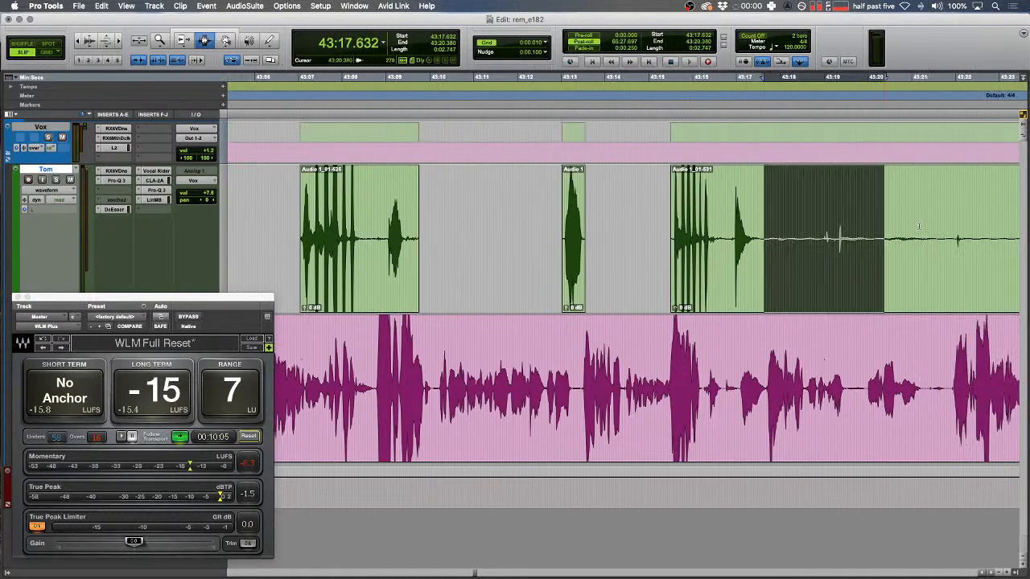
pyautogui.press('super+x')
pyautogui.hscroll(1, 921, 205)
pyautogui.press('r')
# - Trim the start of clip Audio 1_01-637, cut a quiet stretch inside it, and review playback
pyautogui.click(777, 234)
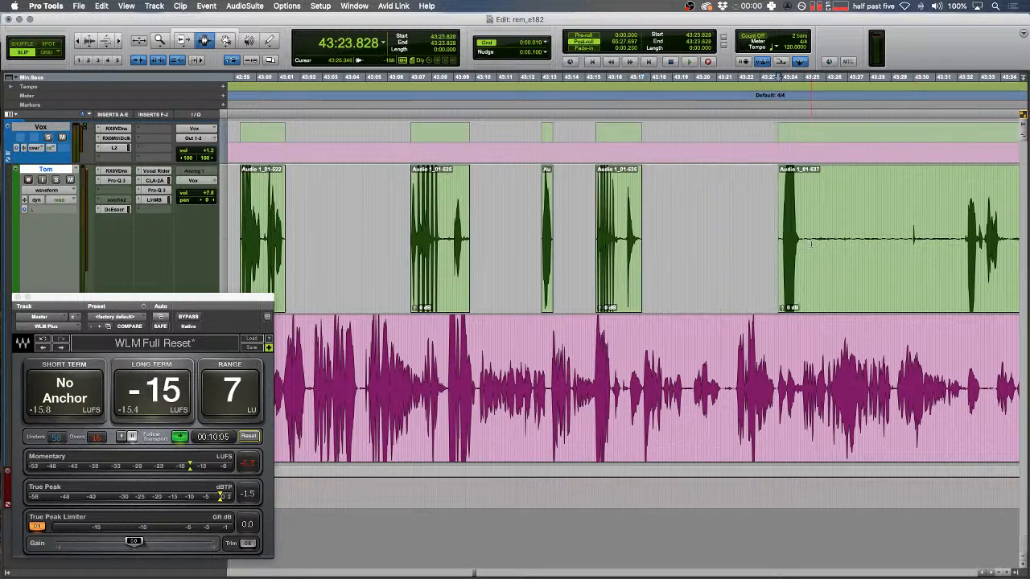
pyautogui.moveTo(808, 238); pyautogui.dragTo(966, 243)
pyautogui.press('super+x')
pyautogui.press('r')
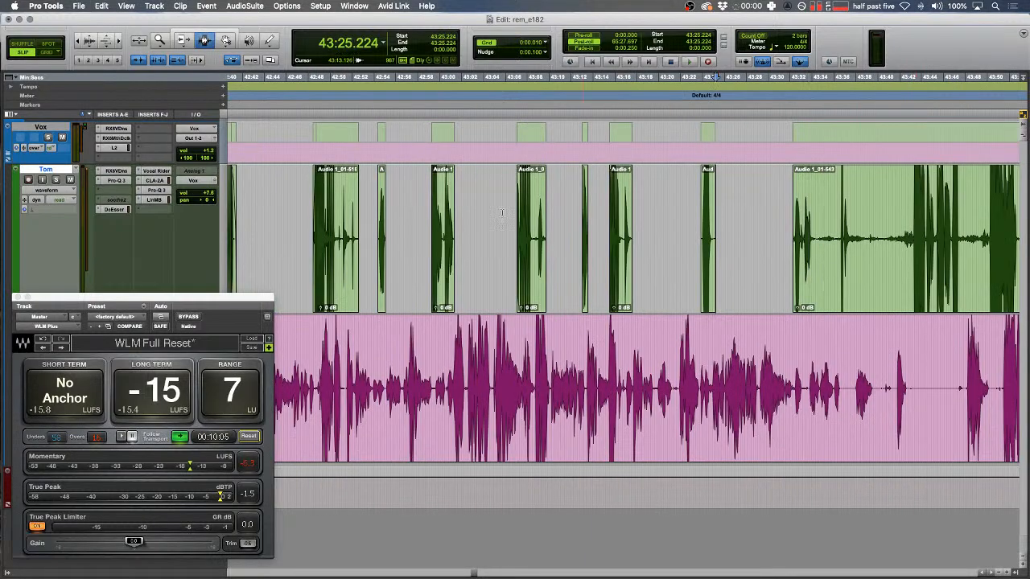
pyautogui.hscroll(-3, 802, 246)
pyautogui.press('t')
pyautogui.press('t')
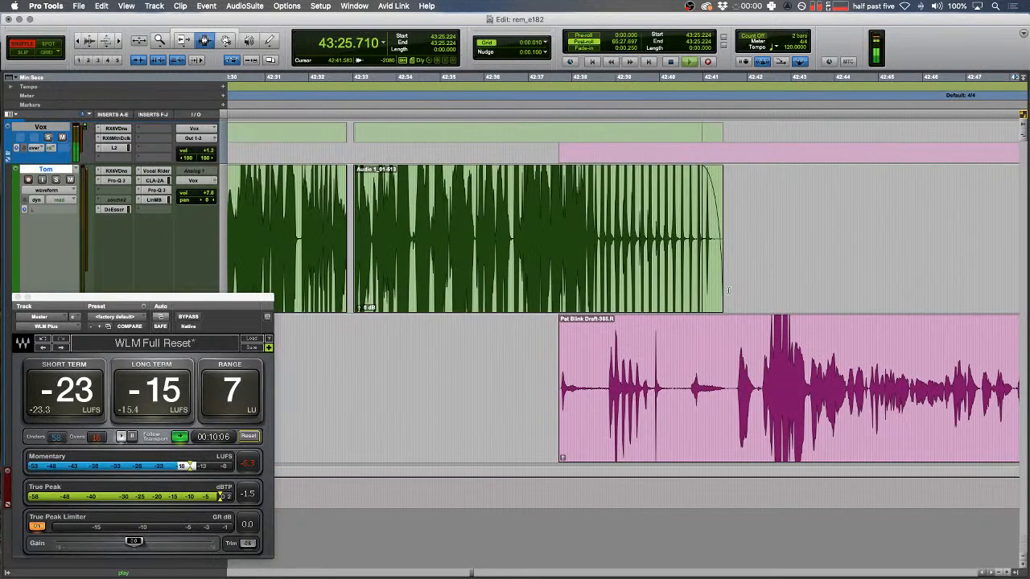
pyautogui.press('r')
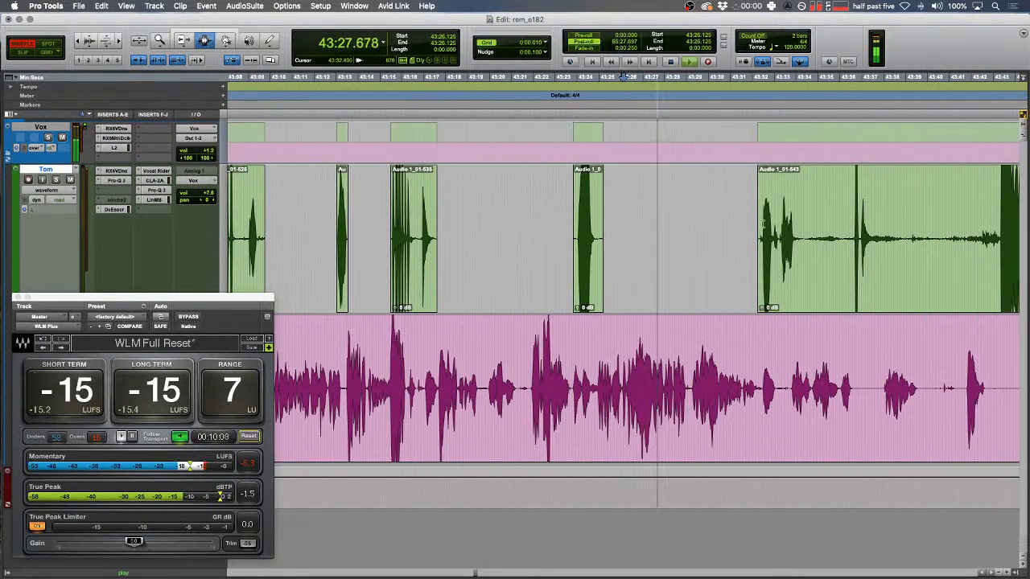
# - Delete a quiet stretch of clip Audio 1_01-543 and select the rest of Tom's clip ahead
pyautogui.moveTo(896, 231); pyautogui.dragTo(1001, 231)
pyautogui.press('BackSpace')
pyautogui.moveTo(703, 224); pyautogui.dragTo(1022, 236)
pyautogui.press('Right')
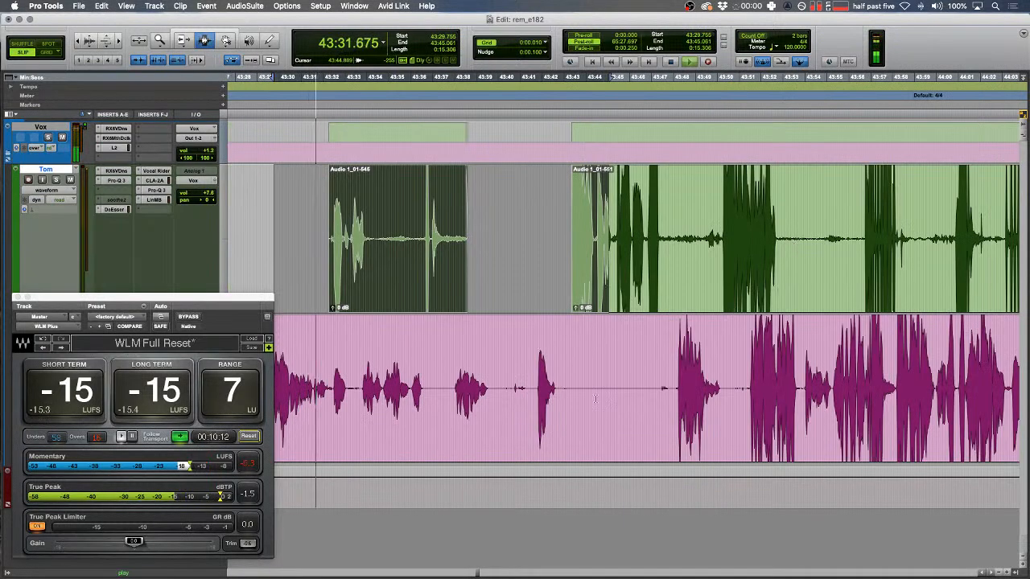
pyautogui.press('Down')
pyautogui.press('Left')
# - In Shuffle mode, delete the first pause across both tracks, closing the gap
pyautogui.press('t')
pyautogui.press('t')
pyautogui.press('t')
pyautogui.press('space')
pyautogui.moveTo(492, 358); pyautogui.dragTo(426, 356)
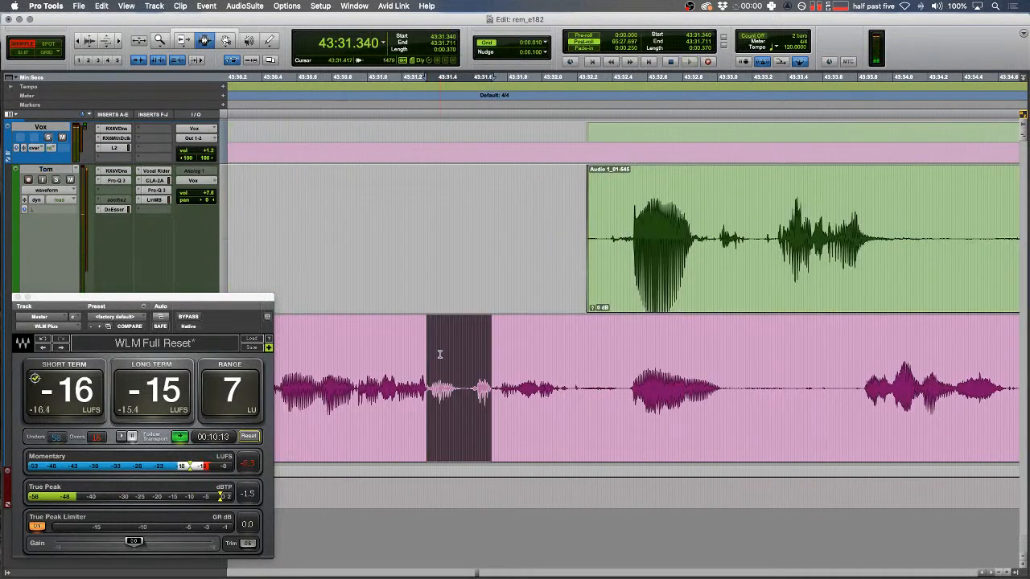
pyautogui.press('t')
pyautogui.press('t')
pyautogui.press('F1')
pyautogui.press('space')
pyautogui.press('F2')
pyautogui.press('space')
pyautogui.moveTo(793, 389); pyautogui.dragTo(581, 358)
pyautogui.moveTo(569, 352); pyautogui.dragTo(786, 358)
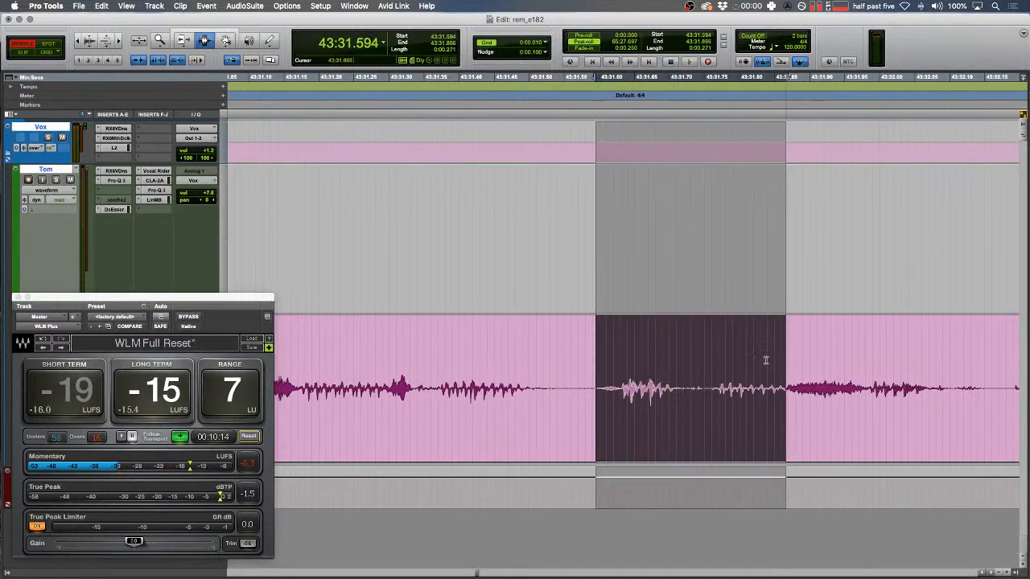
pyautogui.press('Delete')
# - In Slip mode, render a solid tone clip over the blip on the pink track
pyautogui.press('F2')
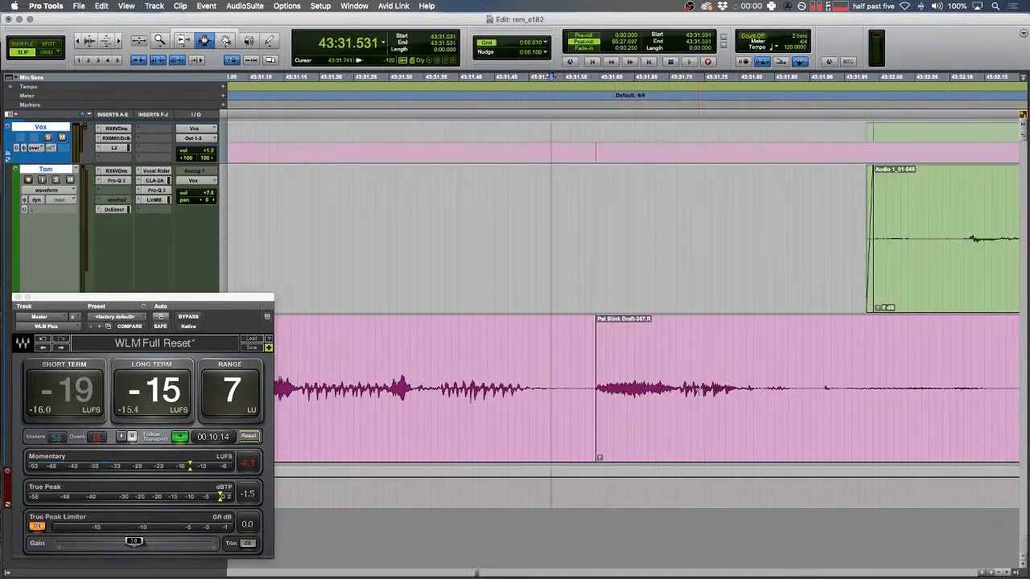
pyautogui.moveTo(721, 392); pyautogui.dragTo(623, 374)
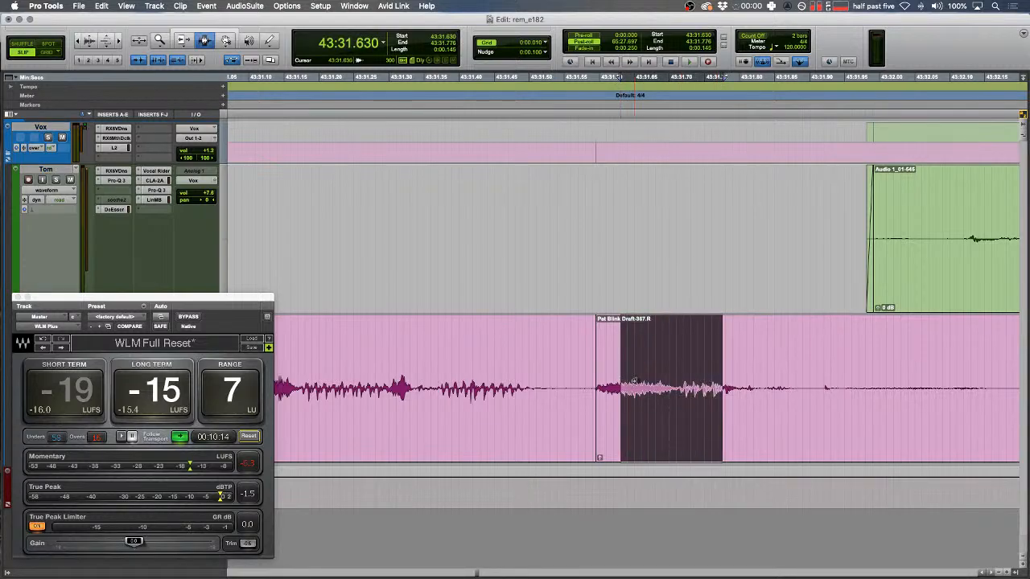
pyautogui.press('alt+super+v')
pyautogui.press('F1')
pyautogui.moveTo(492, 284); pyautogui.dragTo(420, 285)
pyautogui.press('r')
pyautogui.press('space')
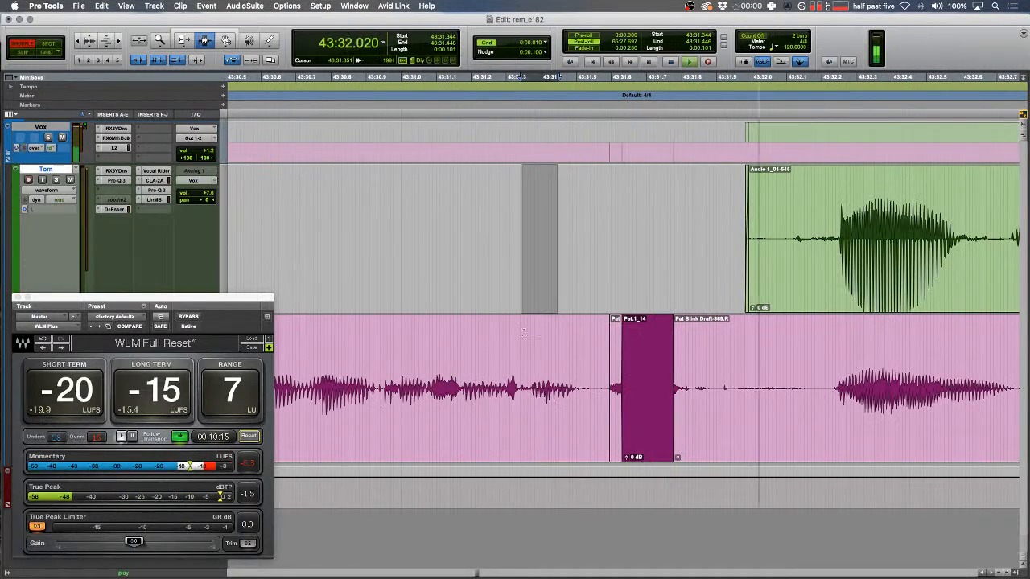
# - Clear a range on the green track and play back from just before the edit
pyautogui.click(523, 332)
pyautogui.press('F2')
pyautogui.press('space')
pyautogui.press('t')
pyautogui.click(417, 354)
pyautogui.press('space')
pyautogui.press('r')
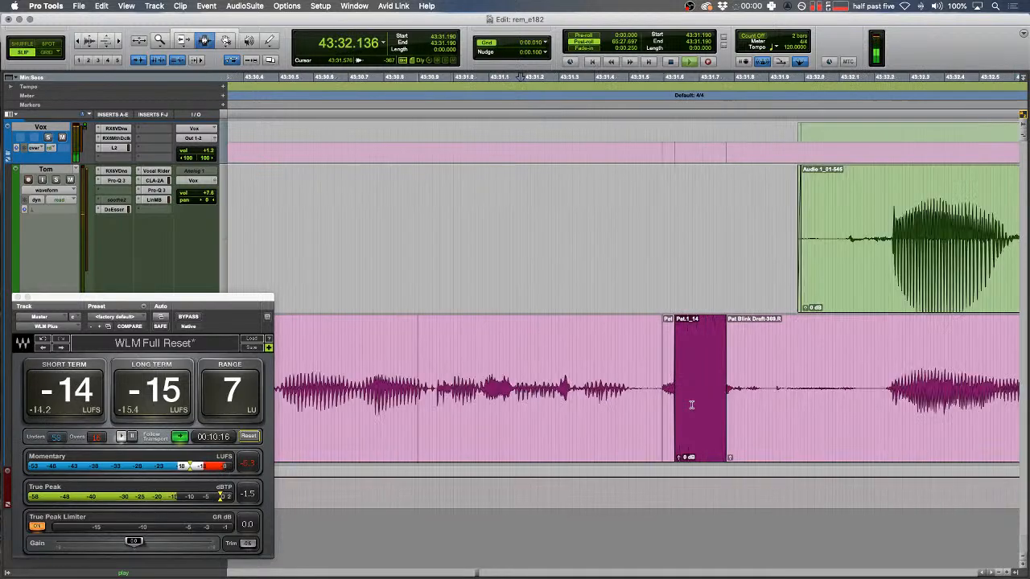
# - Clear two stretches of silence on the pink track, leaving gaps
pyautogui.moveTo(493, 392); pyautogui.dragTo(720, 392)
pyautogui.press('Delete')
pyautogui.moveTo(491, 392); pyautogui.dragTo(605, 392)
pyautogui.press('r')
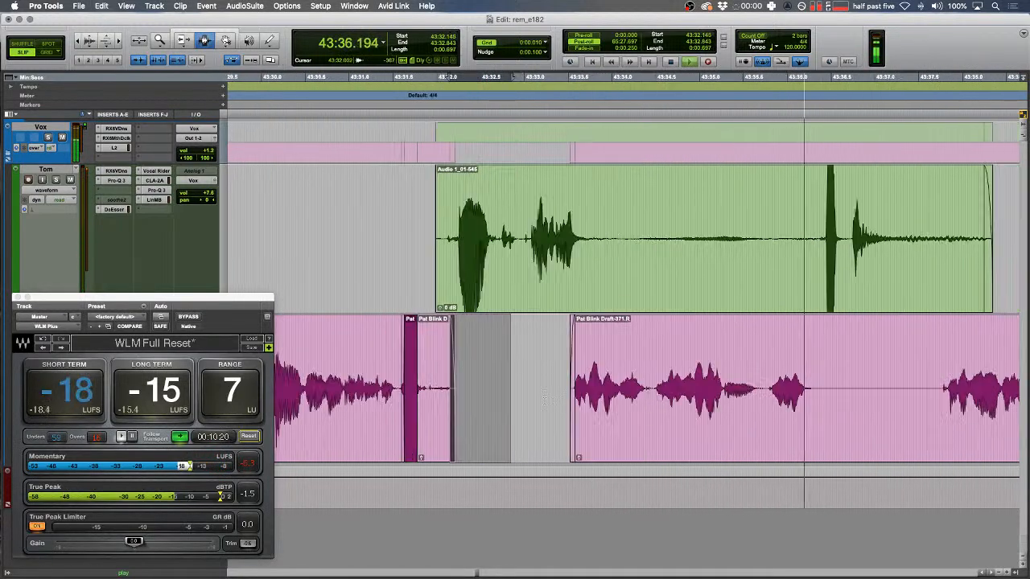
pyautogui.moveTo(616, 241); pyautogui.dragTo(641, 240)
pyautogui.press('Delete')
pyautogui.press('Delete')
# - Delete the next pause across both tracks and add short fades at the new clip edges
pyautogui.moveTo(647, 324); pyautogui.dragTo(721, 324)
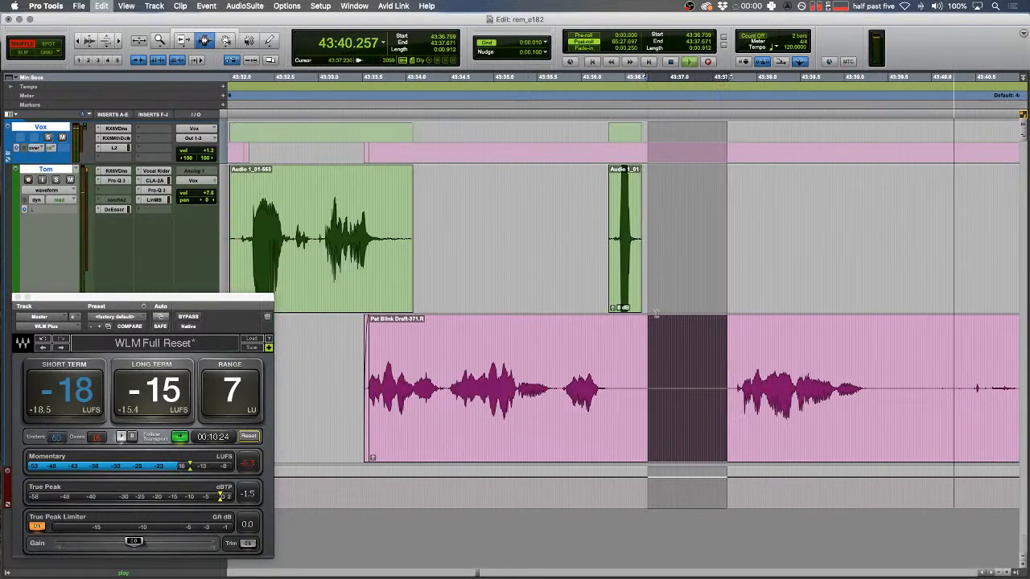
pyautogui.press('Delete')
pyautogui.click(540, 289)
pyautogui.press('space')
pyautogui.press('t')
pyautogui.moveTo(550, 258); pyautogui.dragTo(912, 247)
pyautogui.press('f')
pyautogui.press('space')
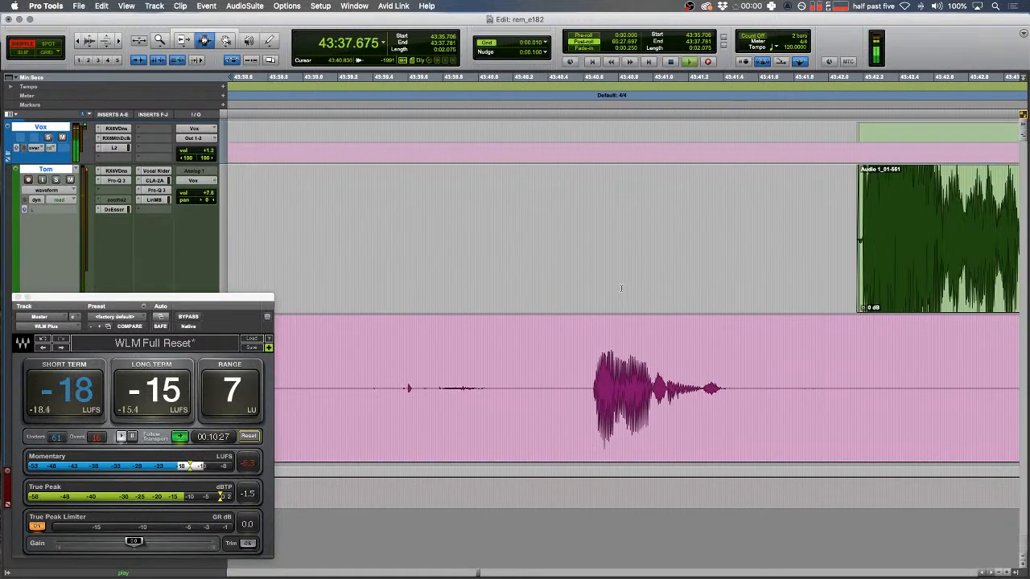
# - Delete another shared pause, then clear the long silence on the pink track around 43:42–43:45
pyautogui.moveTo(619, 289); pyautogui.dragTo(724, 400)
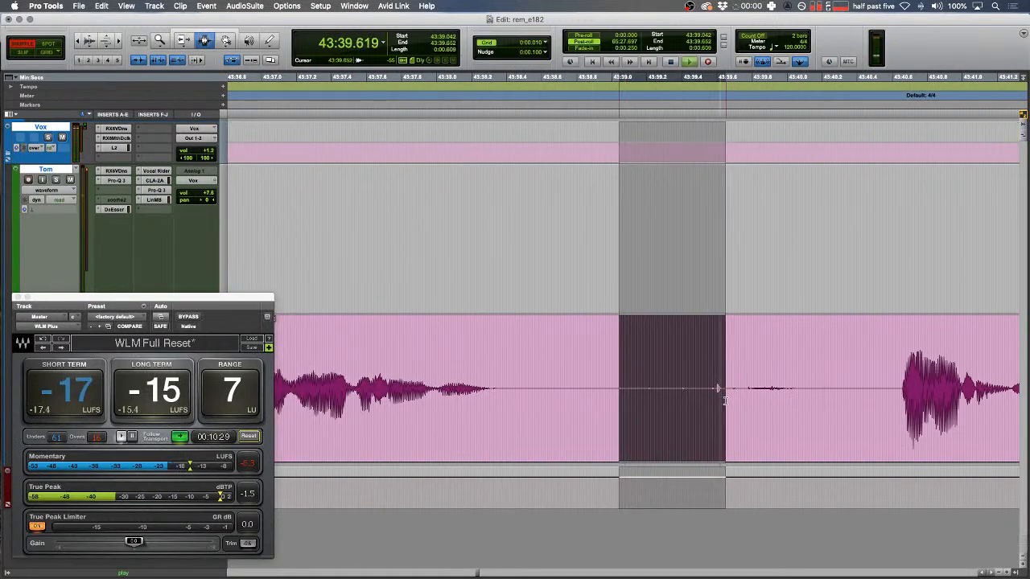
pyautogui.press('Delete')
pyautogui.press('space')
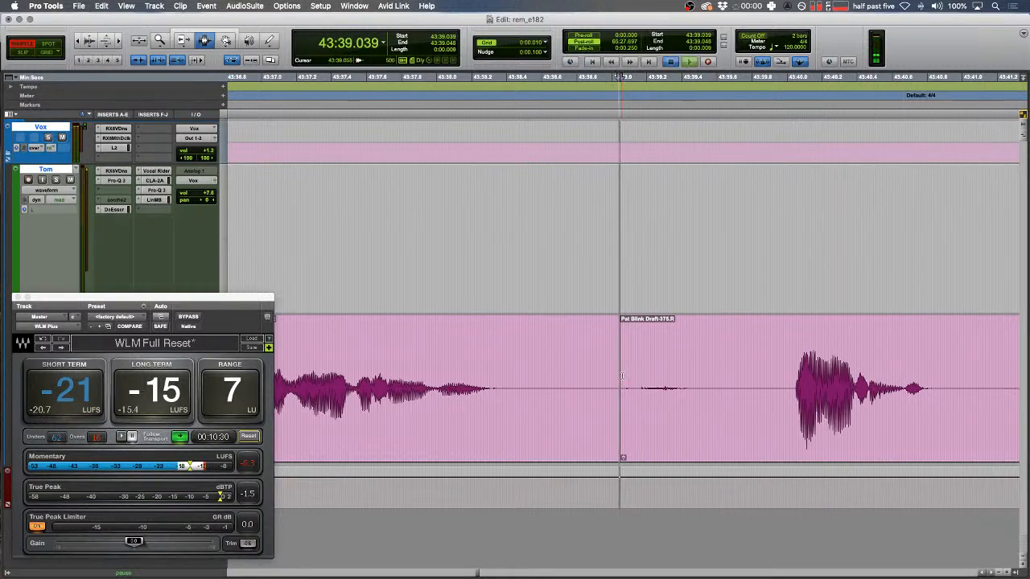
pyautogui.press('F2')
pyautogui.press('r')
pyautogui.hscroll(3, 622, 376)
pyautogui.moveTo(587, 378); pyautogui.dragTo(973, 389)
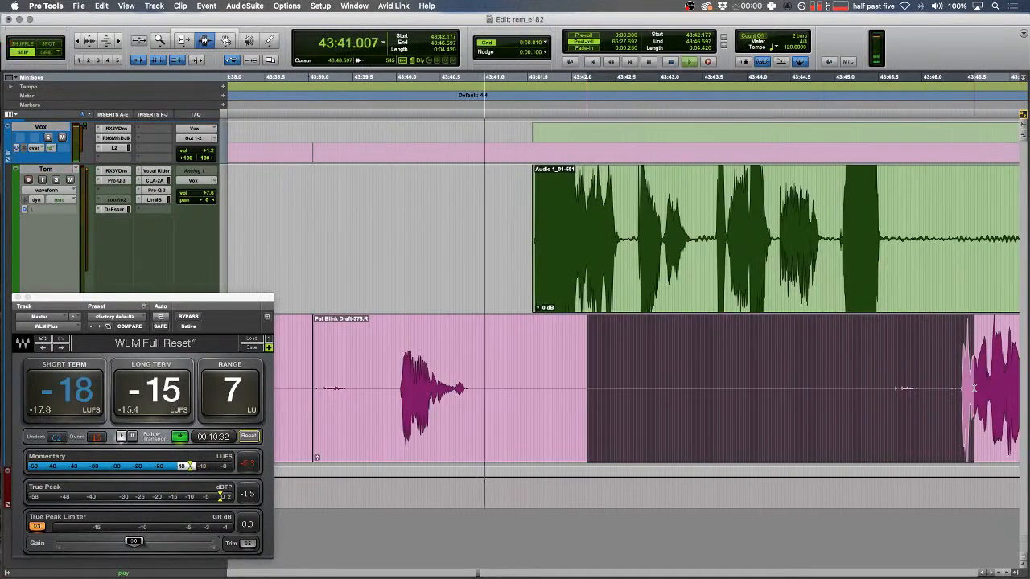
pyautogui.press('Delete')
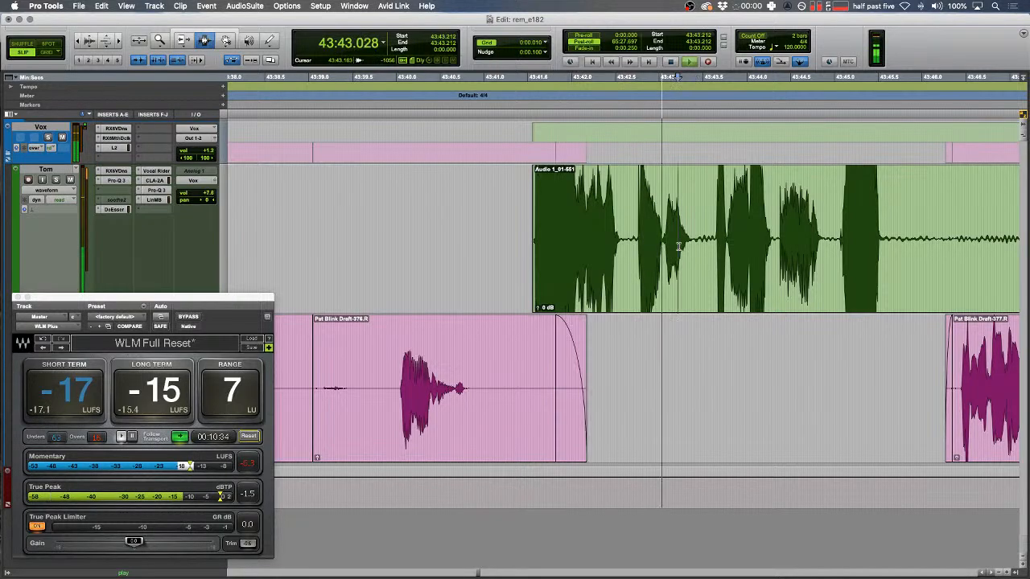
pyautogui.press('t')
pyautogui.press('t')
pyautogui.press('space')
# - Render a tone clip over the blip on the green track and inspect the result
pyautogui.moveTo(478, 232); pyautogui.dragTo(637, 233)
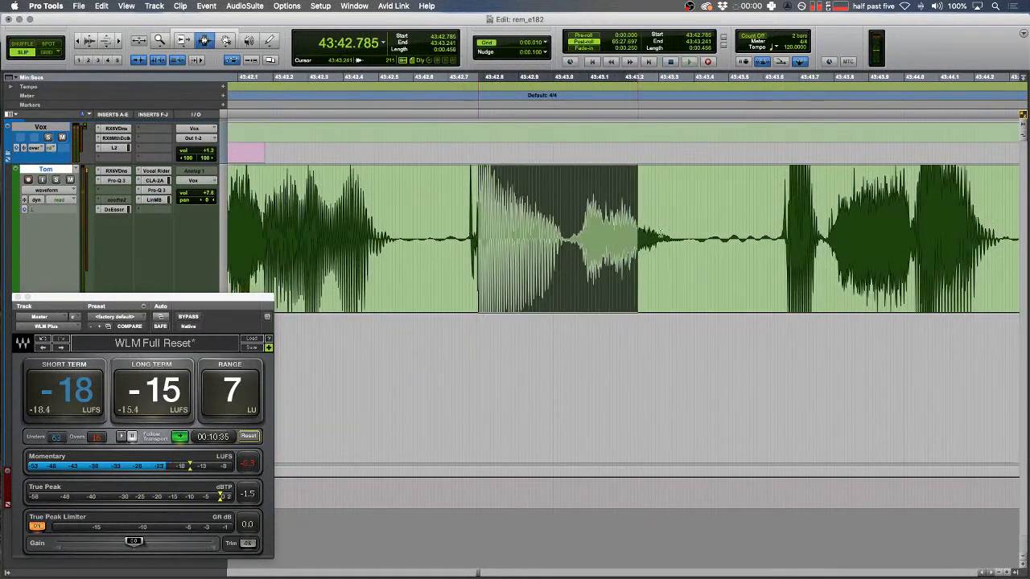
pyautogui.hotkey('alt', 'shift', '3')
pyautogui.moveTo(232, 230); pyautogui.dragTo(259, 230)
pyautogui.press('space')
pyautogui.press('r')
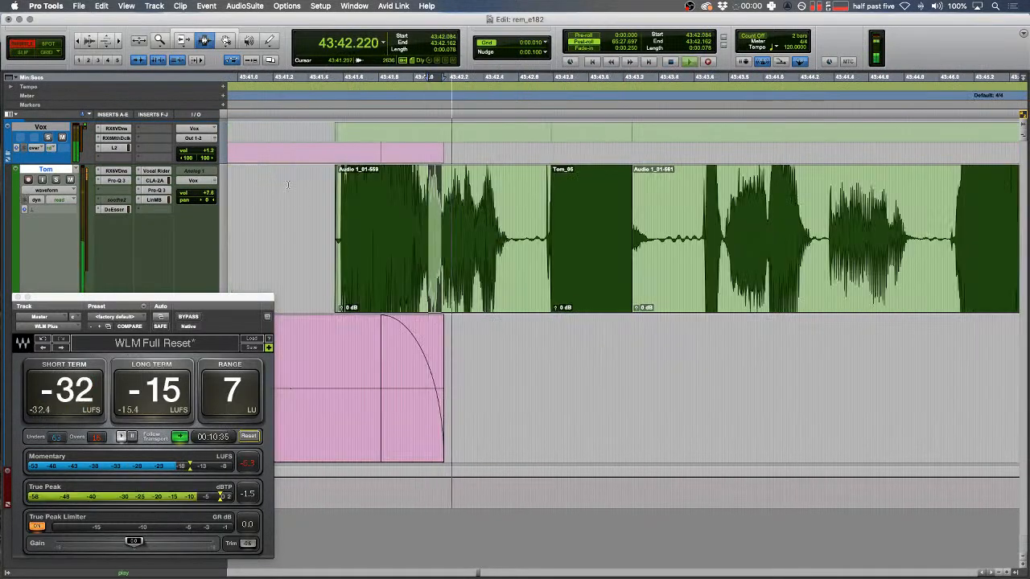
pyautogui.hscroll(5, 474, 216)
pyautogui.moveTo(390, 232); pyautogui.dragTo(399, 232)
pyautogui.press('t')
pyautogui.press('t')
pyautogui.press('F6')
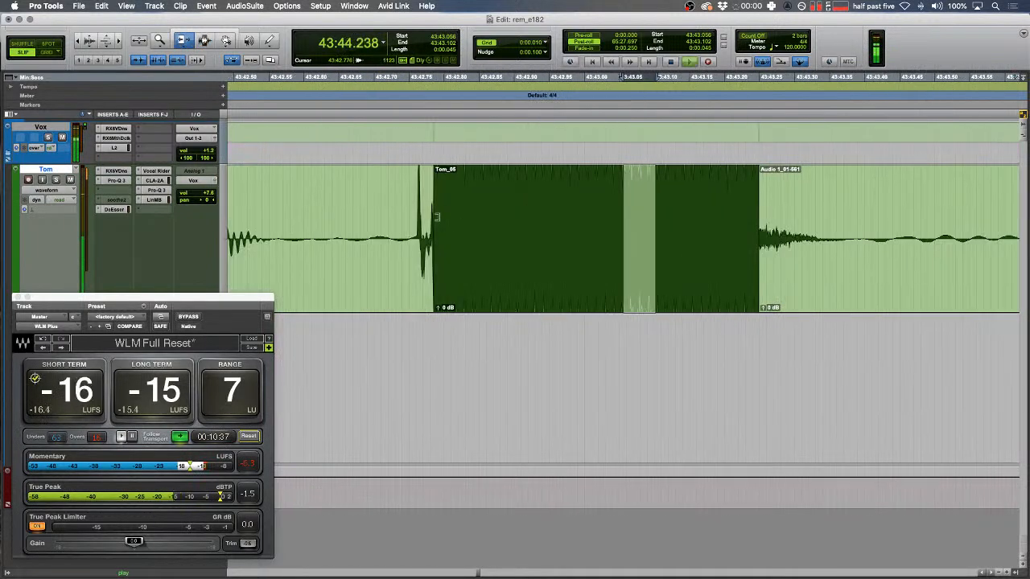
pyautogui.click(442, 227)
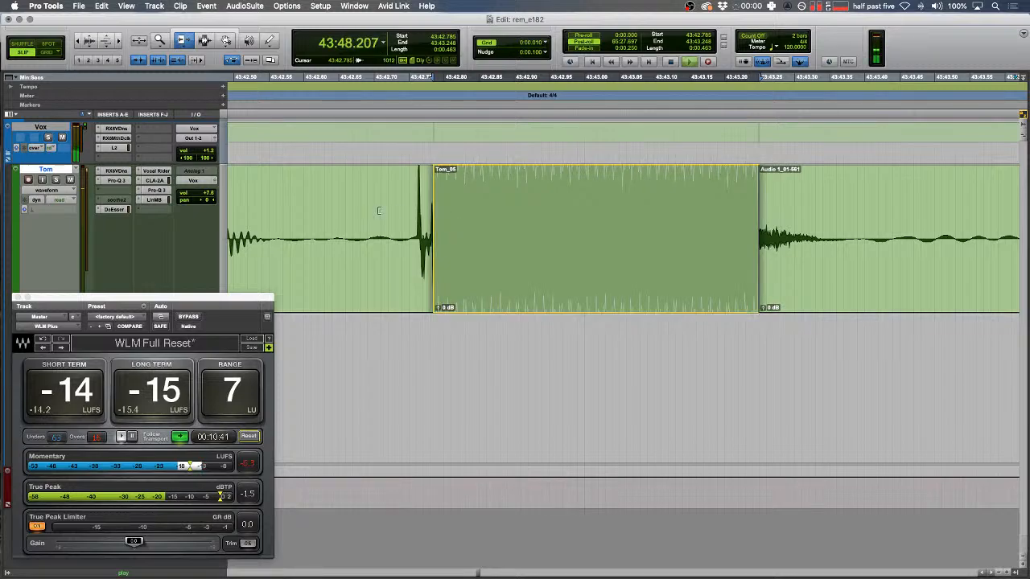
pyautogui.press('F7')
pyautogui.press('r')
pyautogui.press('r')
# - Clear a silence on the green track and fade both new clip edges
pyautogui.hscroll(5, 541, 254)
pyautogui.hscroll(3, 541, 254)
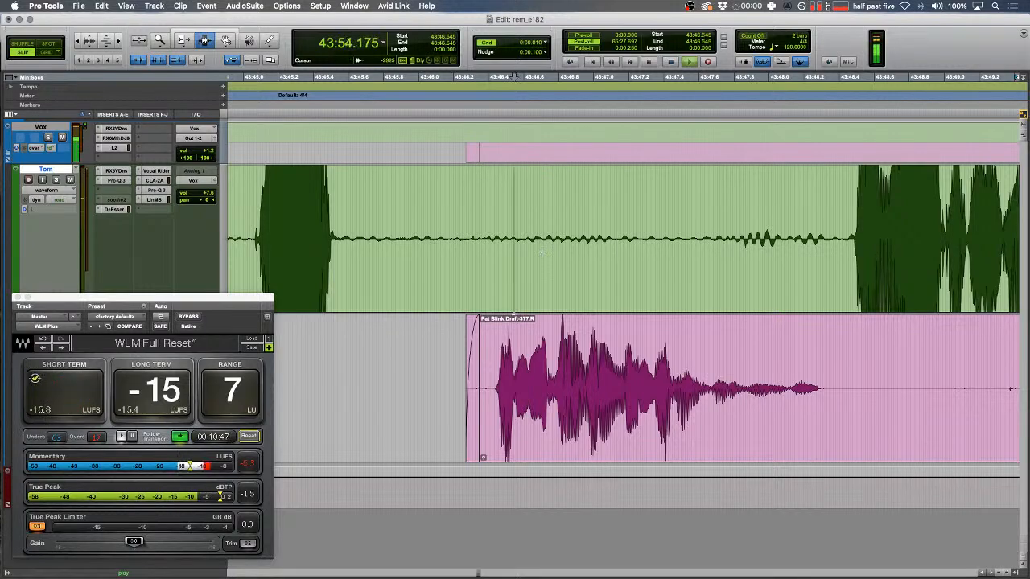
pyautogui.press('r')
pyautogui.press('r')
pyautogui.hscroll(2, 540, 253)
pyautogui.press('space')
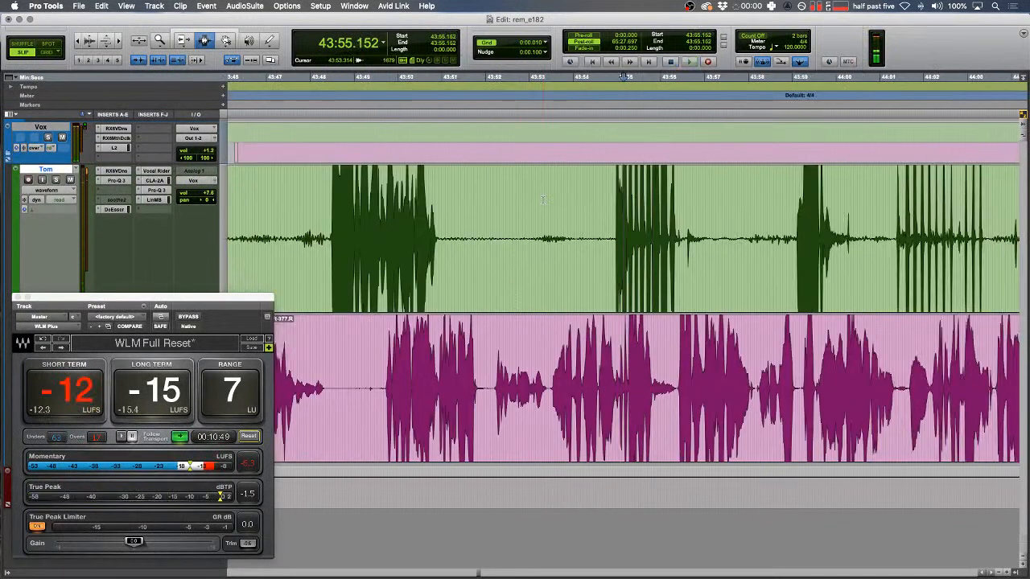
pyautogui.moveTo(448, 222); pyautogui.dragTo(615, 208)
pyautogui.press('Delete')
pyautogui.press('f')
pyautogui.moveTo(495, 215); pyautogui.dragTo(420, 220)
pyautogui.press('f')
# - Clear four more pauses along the green track
pyautogui.moveTo(711, 227); pyautogui.dragTo(688, 229)
pyautogui.press('Delete')
pyautogui.hscroll(5, 699, 228)
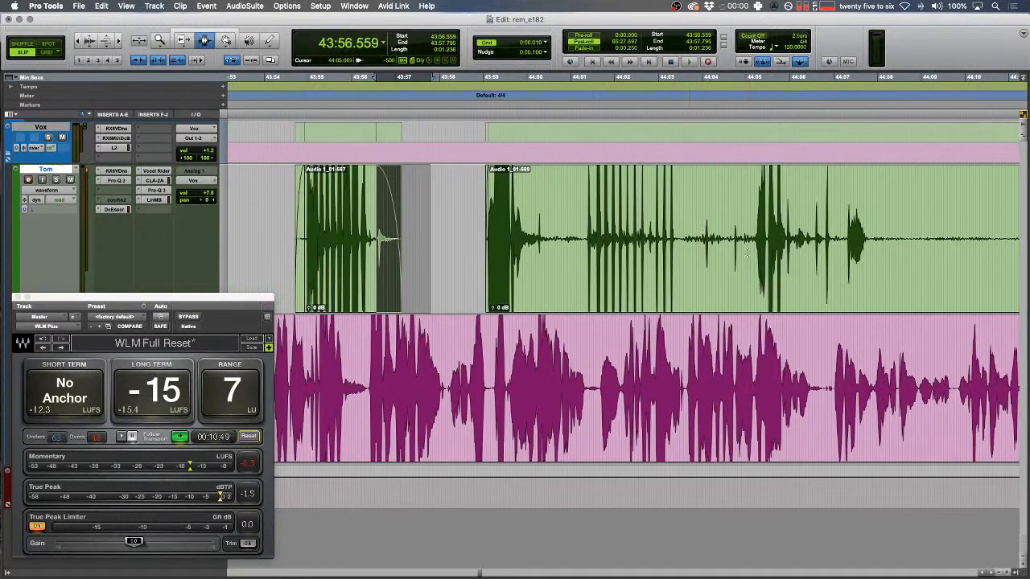
pyautogui.hscroll(5, 747, 252)
pyautogui.press('r')
pyautogui.moveTo(601, 237); pyautogui.dragTo(723, 242)
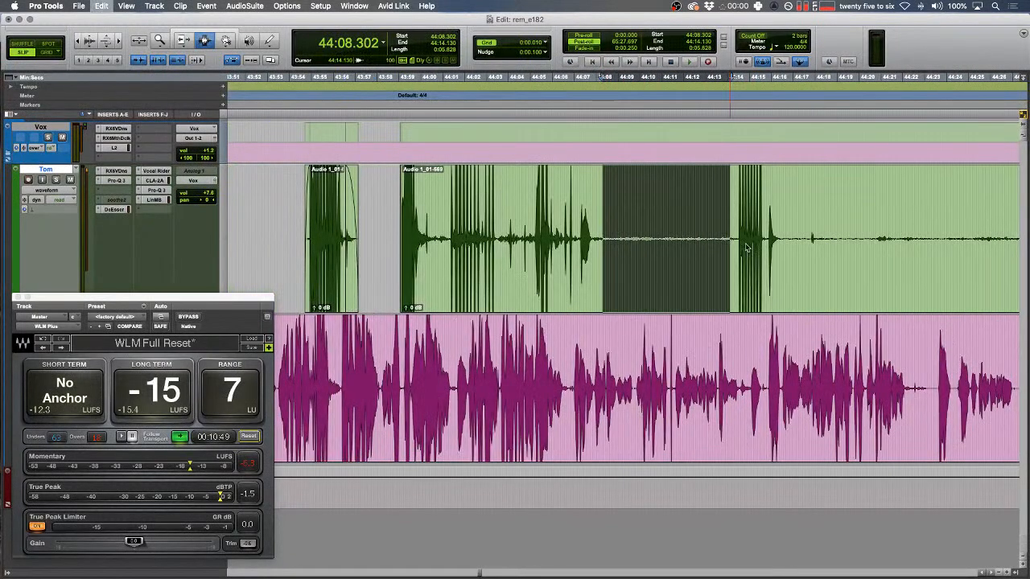
pyautogui.press('BackSpace')
pyautogui.moveTo(874, 256); pyautogui.dragTo(790, 257)
pyautogui.press('BackSpace')
pyautogui.hscroll(5, 746, 261)
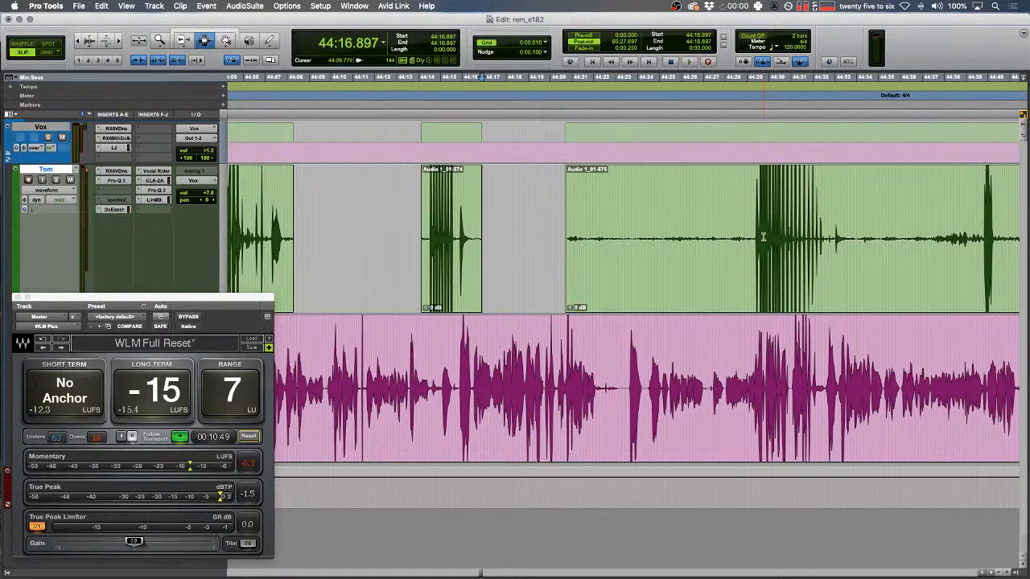
pyautogui.hscroll(4, 677, 269)
pyautogui.moveTo(646, 229); pyautogui.dragTo(921, 233)
pyautogui.press('BackSpace')
pyautogui.press('BackSpace')
# - Trim the green clip start to 44:52.653 and clear the long pause after it
pyautogui.hscroll(6, 768, 227)
pyautogui.click(750, 237)
pyautogui.press('a')
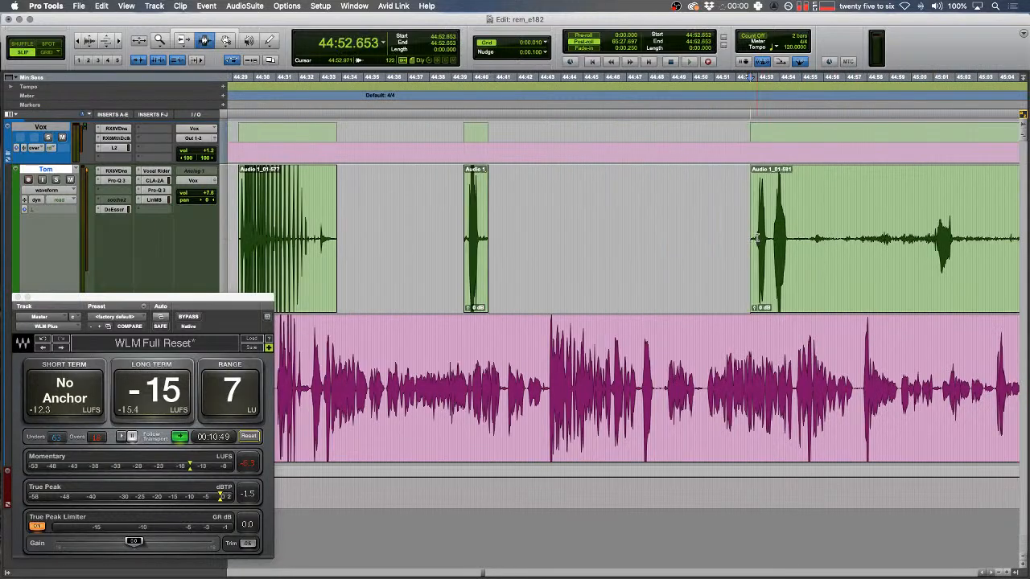
pyautogui.press('r')
pyautogui.press('r')
pyautogui.moveTo(472, 229); pyautogui.dragTo(866, 221)
pyautogui.moveTo(702, 216); pyautogui.dragTo(743, 212)
pyautogui.press('t')
pyautogui.press('t')
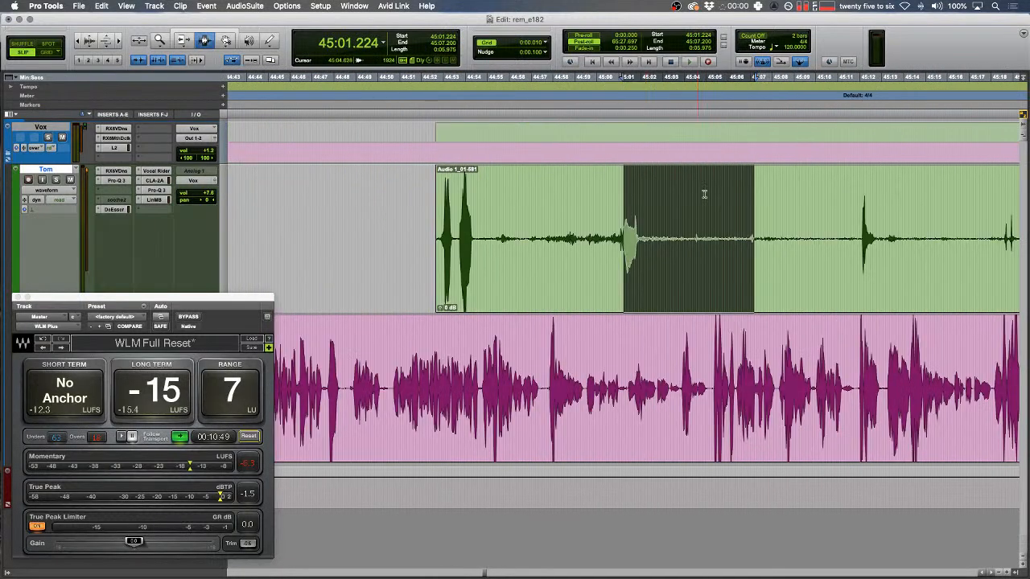
pyautogui.moveTo(495, 241); pyautogui.dragTo(855, 238)
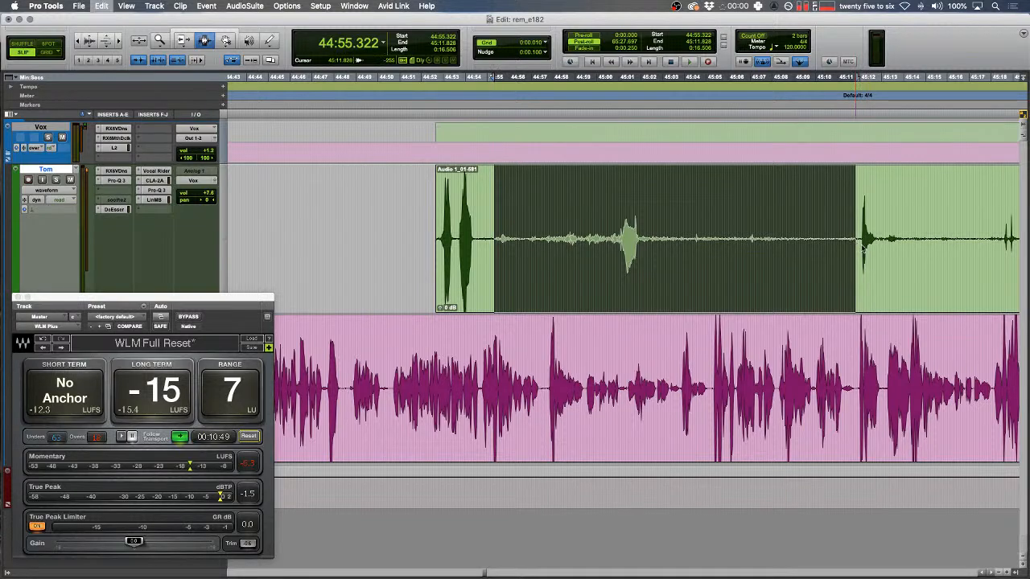
pyautogui.press('BackSpace')
pyautogui.press('r')
# - Audition the edited green-track passages from several marked ranges
pyautogui.moveTo(446, 229); pyautogui.dragTo(778, 228)
pyautogui.hscroll(-5, 756, 229)
pyautogui.moveTo(562, 233); pyautogui.dragTo(636, 238)
pyautogui.press('space')
pyautogui.press('t')
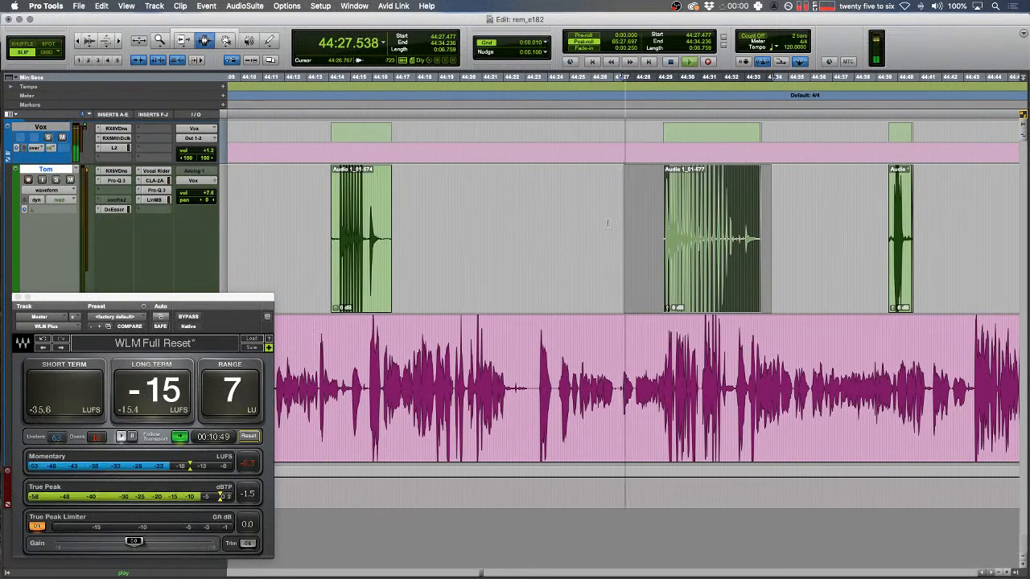
pyautogui.hscroll(-5, 596, 253)
pyautogui.press('space')
pyautogui.press('space')
pyautogui.moveTo(540, 358); pyautogui.dragTo(395, 358)
pyautogui.hscroll(-5, 492, 358)
pyautogui.press('space')
pyautogui.press('space')
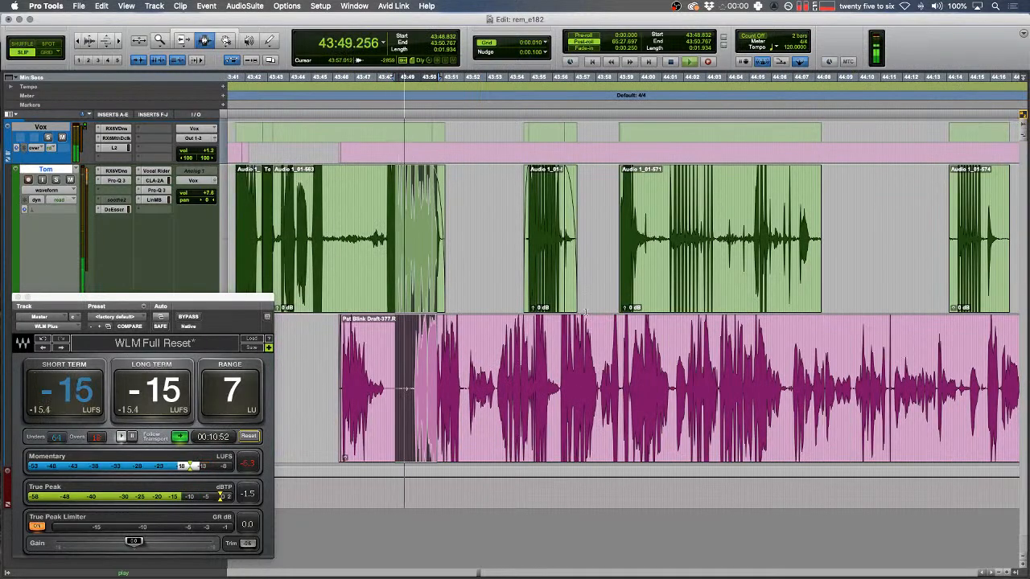
pyautogui.hscroll(-3, 404, 325)
# - Review the edit once more and place the edit point at 43:44.108
pyautogui.moveTo(427, 230); pyautogui.dragTo(491, 223)
pyautogui.press('space')
pyautogui.press('space')
pyautogui.press('t')
pyautogui.hscroll(3, 497, 220)
pyautogui.press('r')
pyautogui.hscroll(3, 503, 219)
pyautogui.click(485, 224)
pyautogui.press('t')
pyautogui.press('t')
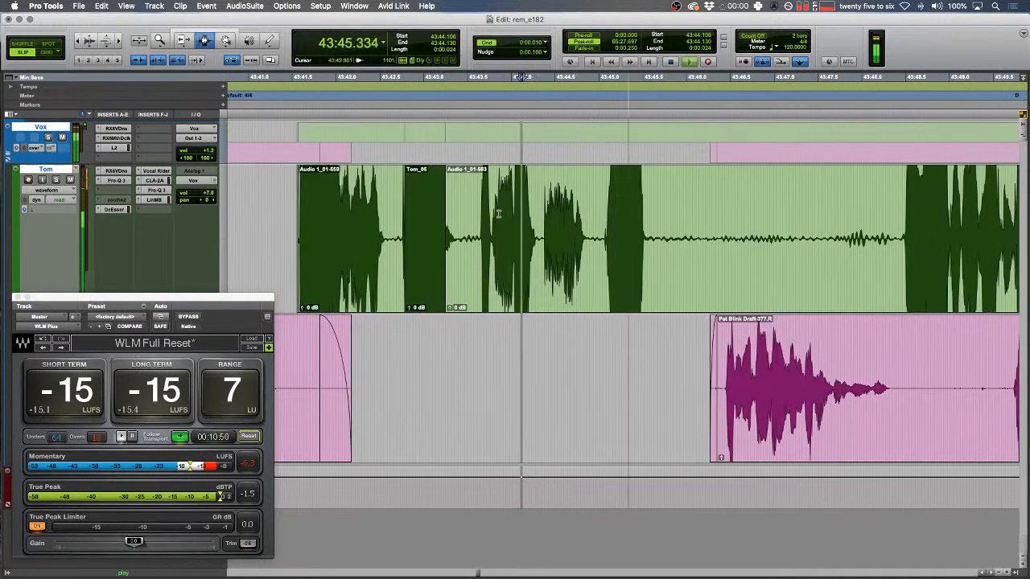
# - Clear a pause on the green track and fade both new clip edges
pyautogui.moveTo(719, 221); pyautogui.dragTo(907, 220)
pyautogui.press('Delete')
pyautogui.press('f')
pyautogui.moveTo(817, 205); pyautogui.dragTo(683, 199)
pyautogui.press('f')
pyautogui.press('r')
# - Extend the next clip back over the tone clip, joining it into Audio 1_01-685, and select the blip
pyautogui.click(493, 349)
pyautogui.press('space')
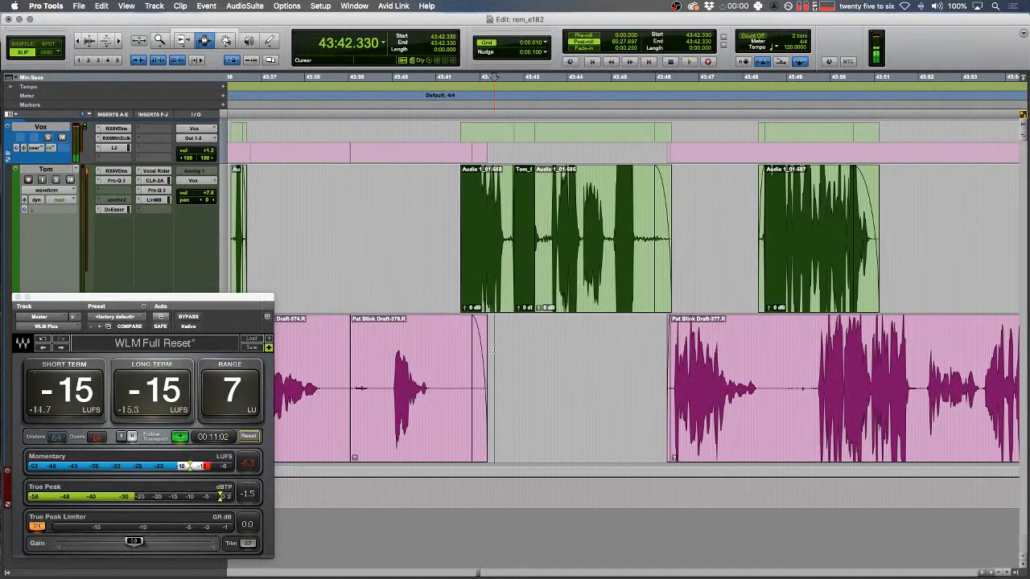
pyautogui.click(515, 291)
pyautogui.press('t')
pyautogui.press('t')
pyautogui.doubleClick(644, 270)
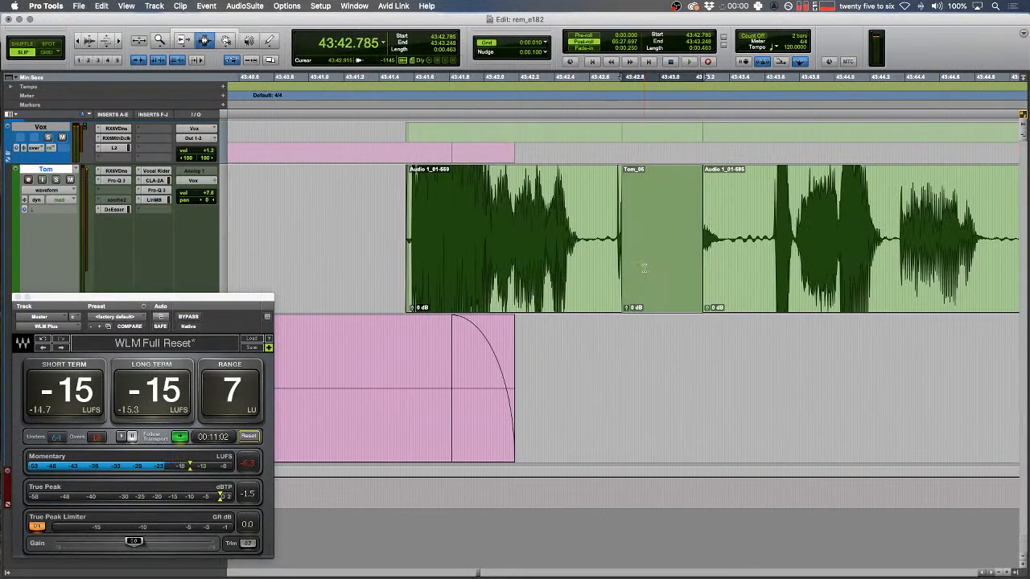
pyautogui.moveTo(704, 238); pyautogui.dragTo(390, 230)
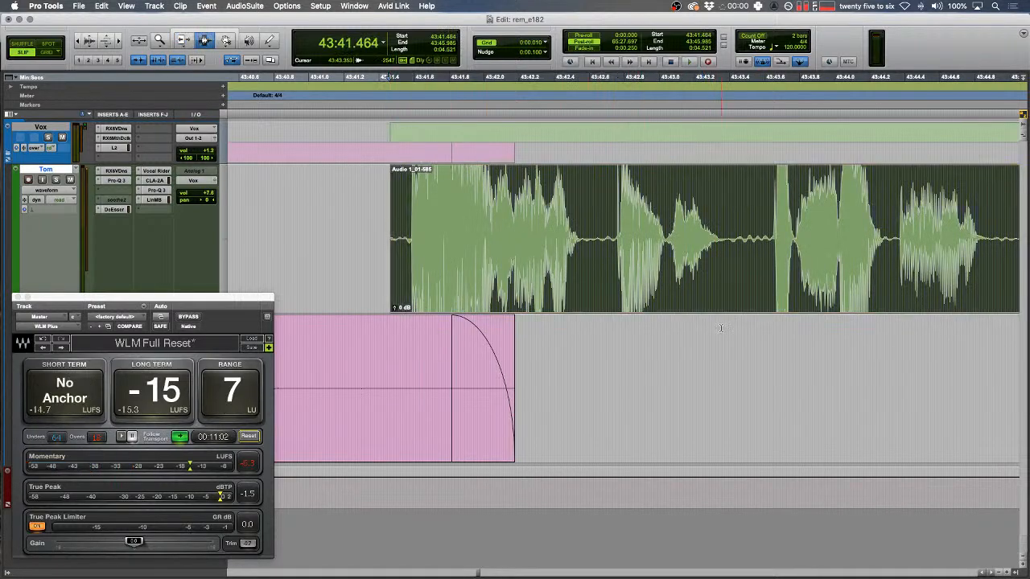
pyautogui.moveTo(619, 239); pyautogui.dragTo(705, 249)
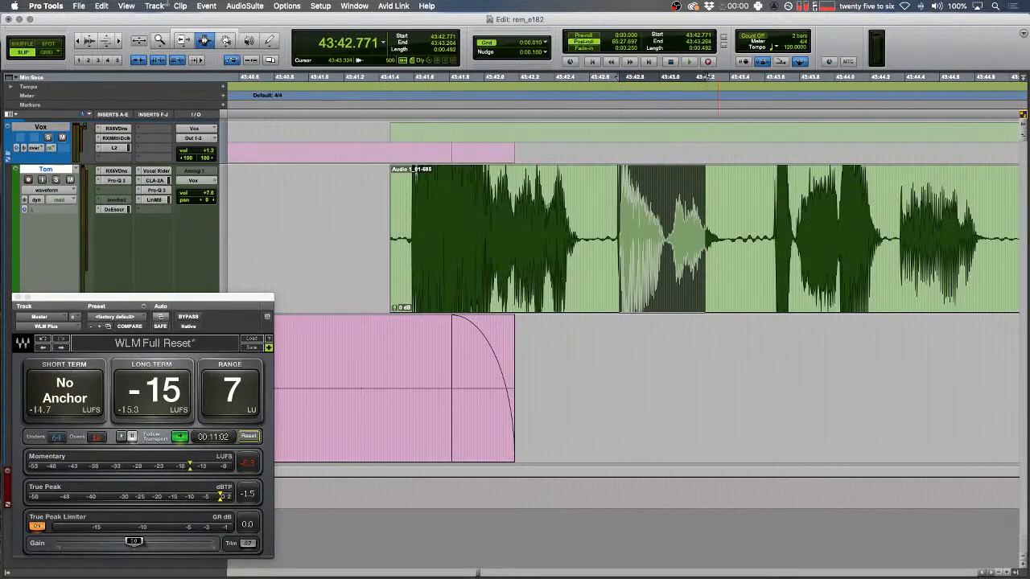
# - Render a 1000 Hz tone over the selection with AudioSuite Signal Generator, re-rendering once
pyautogui.click(246, 6)
pyautogui.moveTo(284, 144)
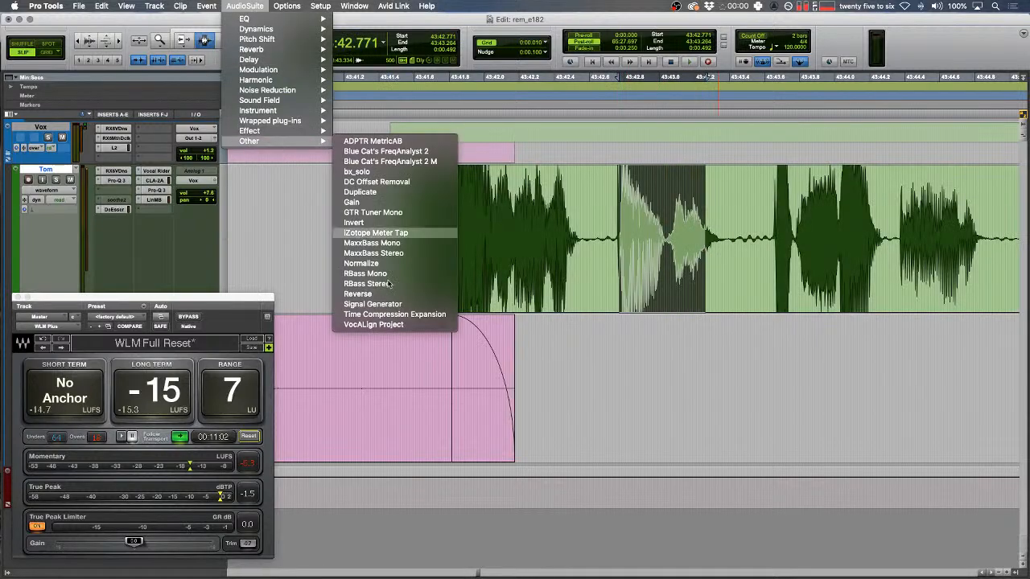
pyautogui.click(411, 304)
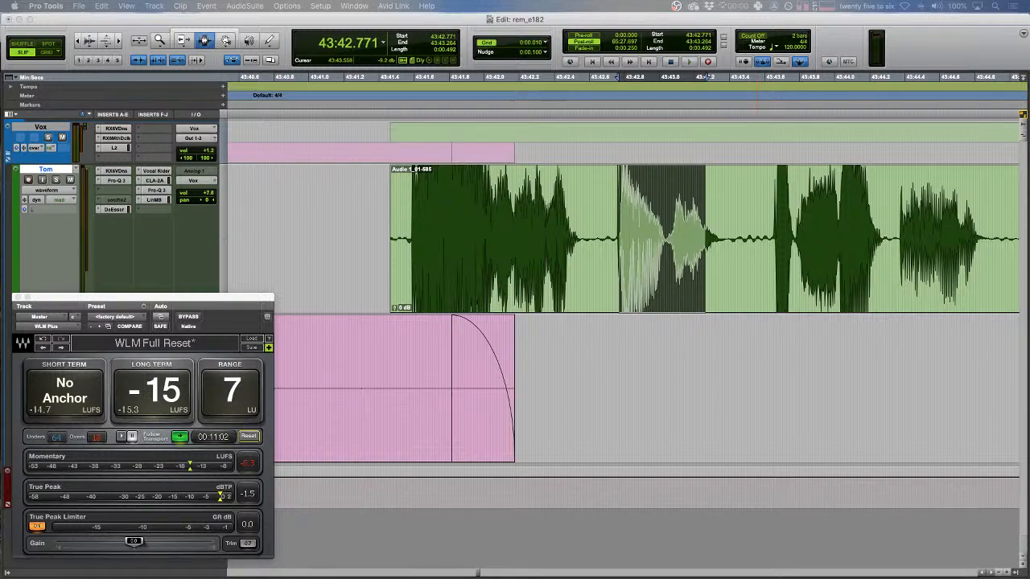
pyautogui.click(854, 519)
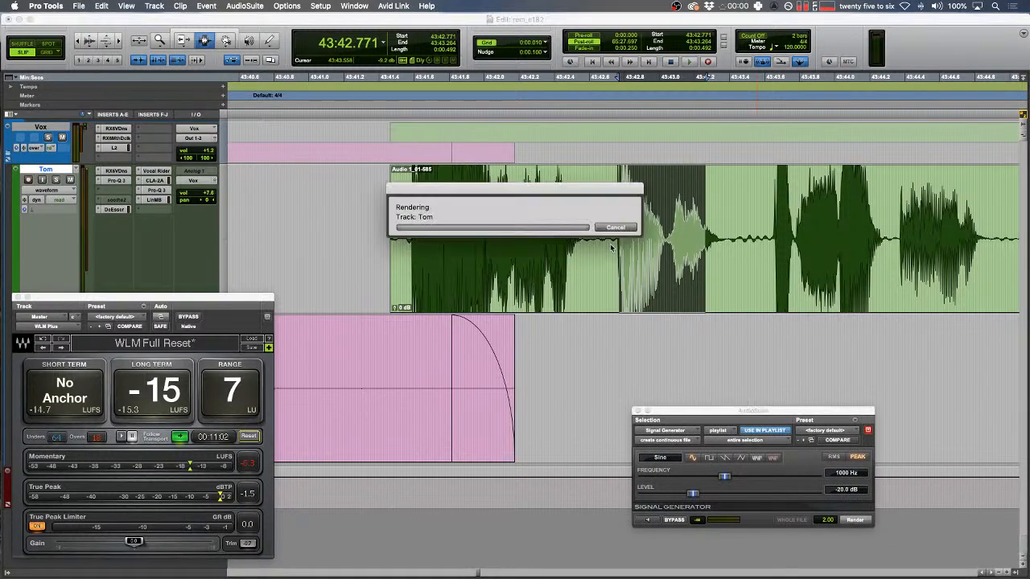
pyautogui.moveTo(609, 238)
pyautogui.mouseDown()
pyautogui.moveTo(444, 229)
pyautogui.moveTo(684, 223)
pyautogui.moveTo(620, 225)
pyautogui.mouseUp()
pyautogui.press('F7')
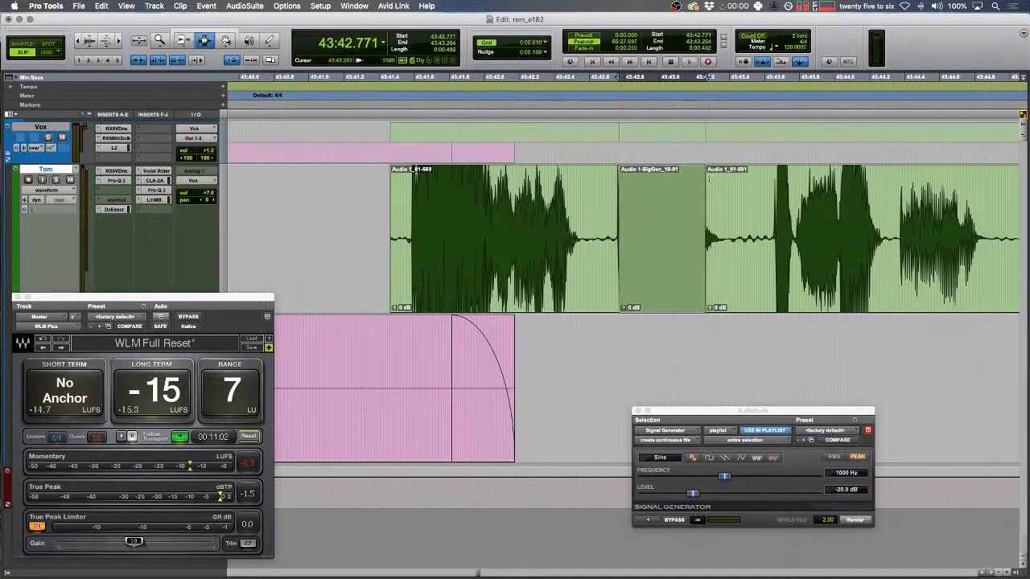
pyautogui.press('super+z')
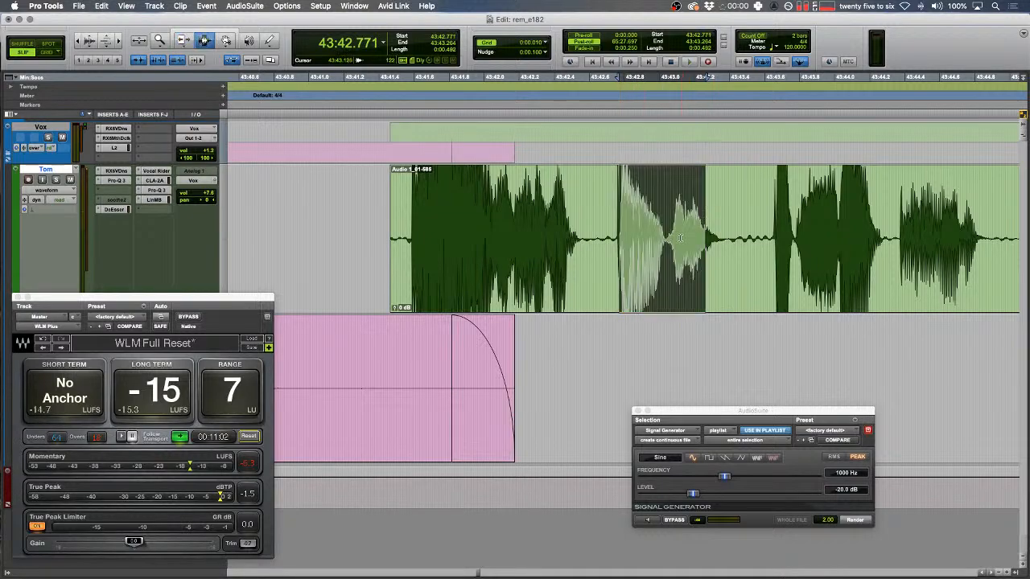
pyautogui.hotkey('alt', 'shift', '3')
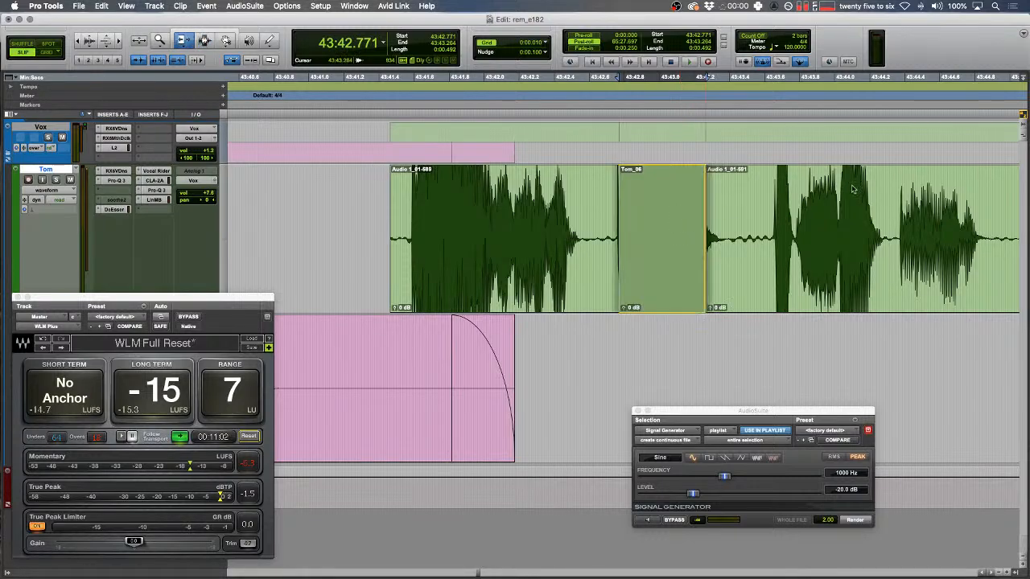
pyautogui.press('F7')
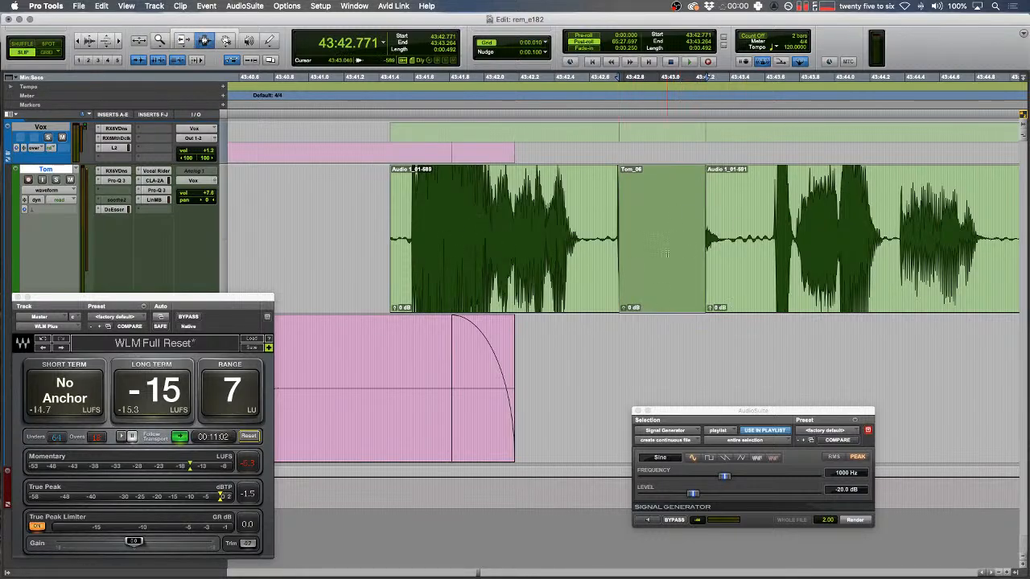
pyautogui.press('super+bracketleft')
# - Play back from just before the tone and close the Signal Generator window
pyautogui.click(652, 263)
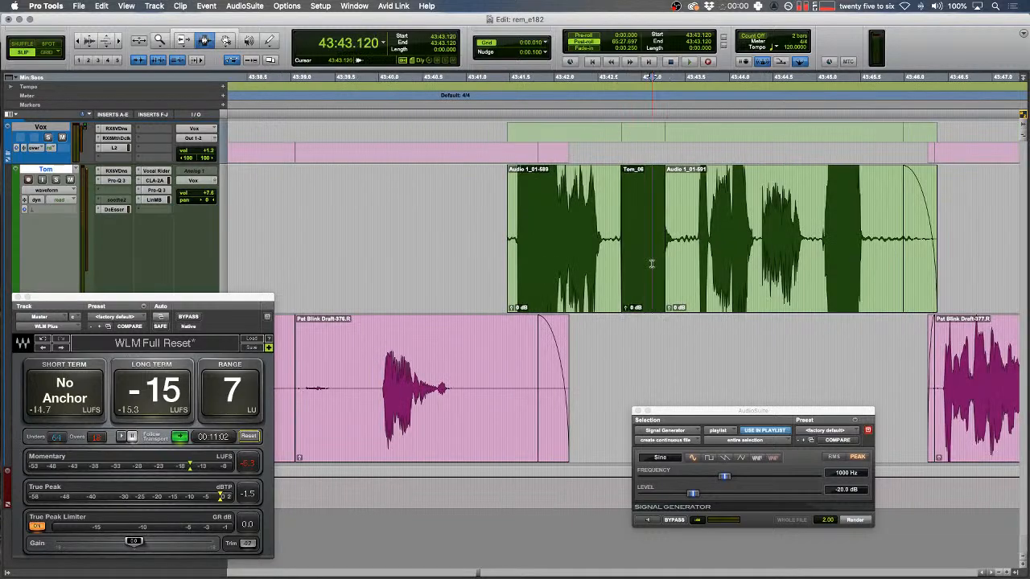
pyautogui.press('space')
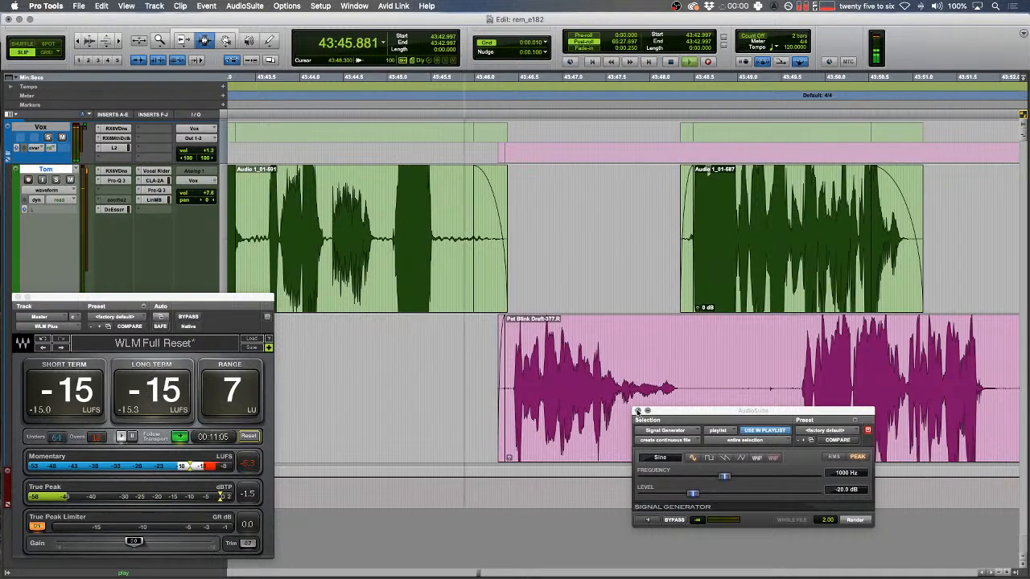
pyautogui.click(637, 411)
# - Play the conversation further along to find the next blip in the pink speaker's audio
pyautogui.press('r')
pyautogui.press('r')
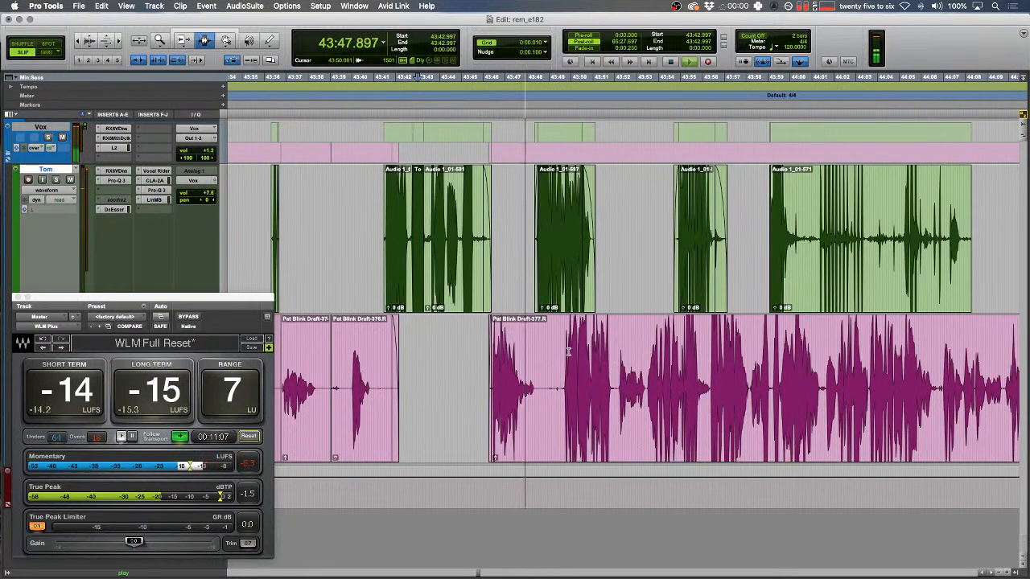
pyautogui.click(521, 342)
pyautogui.hotkey('ctrl', '6')
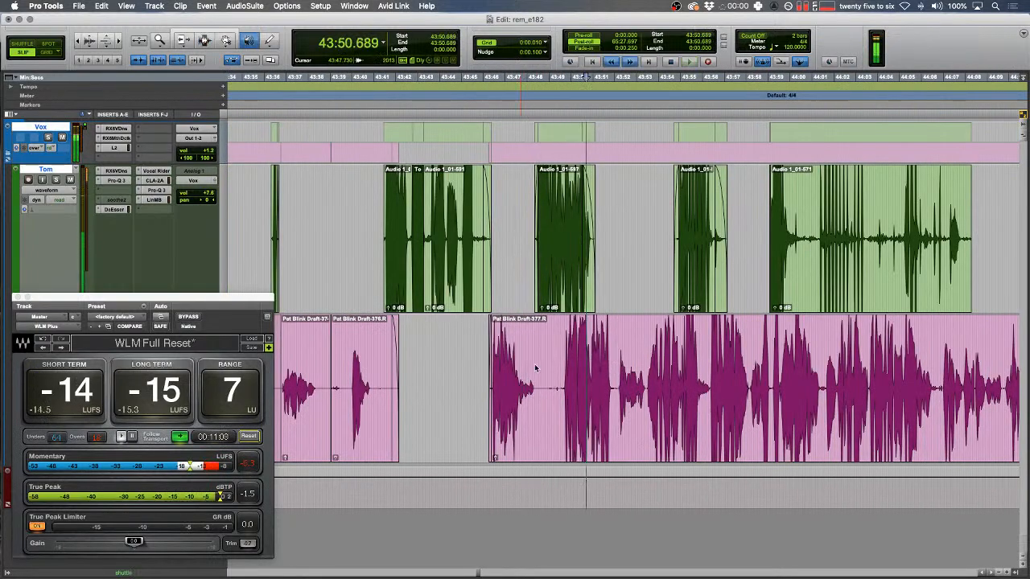
pyautogui.press('space')
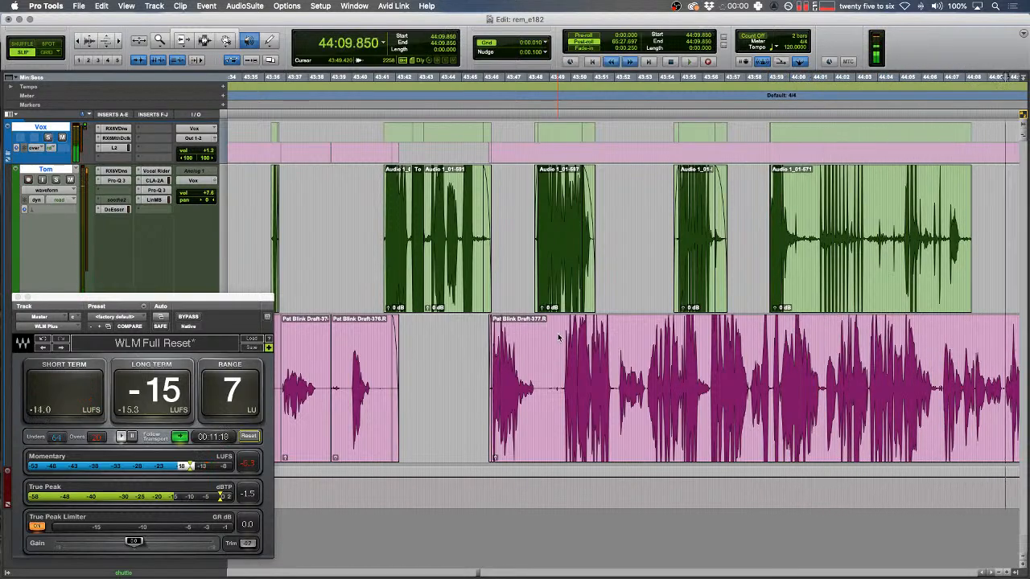
pyautogui.press('space')
pyautogui.press('t')
pyautogui.press('t')
pyautogui.press('t')
pyautogui.moveTo(445, 368); pyautogui.dragTo(388, 370)
pyautogui.press('space')
# - Replace the located pink-track blip with a tone clip and play back to check it
pyautogui.hscroll(-5, 397, 371)
pyautogui.press('space')
pyautogui.press('space')
pyautogui.press('t')
pyautogui.moveTo(745, 384); pyautogui.dragTo(808, 381)
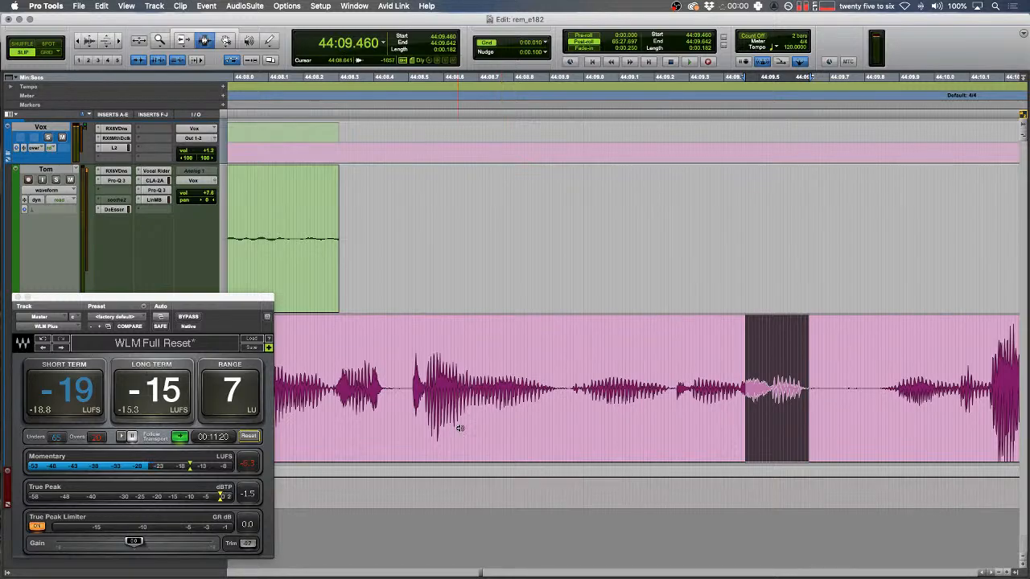
pyautogui.press('b')
pyautogui.click(482, 294)
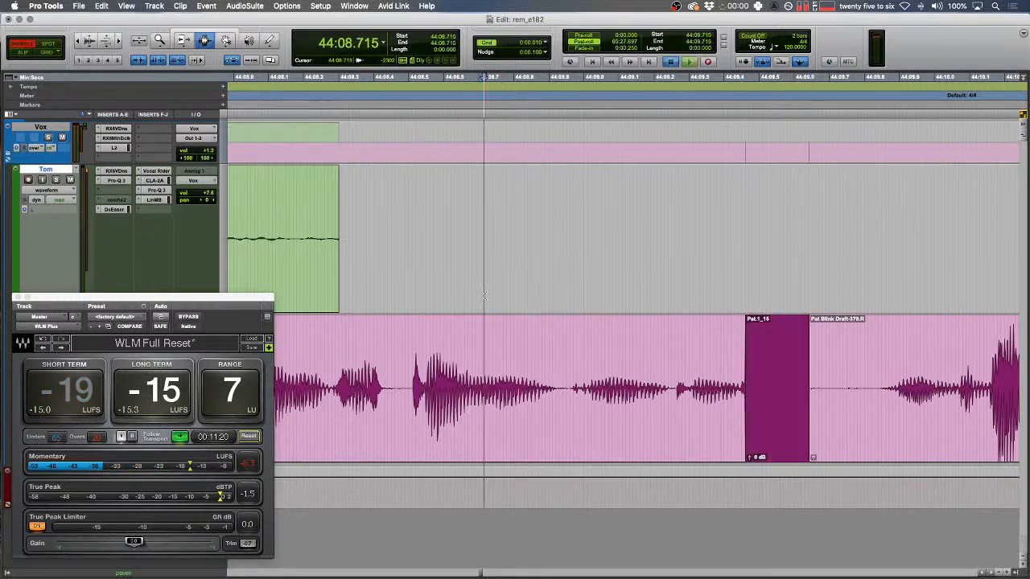
pyautogui.press('space')
# - Switch to Slip mode so later audio doesn't shift, and zoom in on the next blip
pyautogui.press('F2')
pyautogui.hscroll(5, 611, 342)
pyautogui.moveTo(650, 350); pyautogui.dragTo(643, 349)
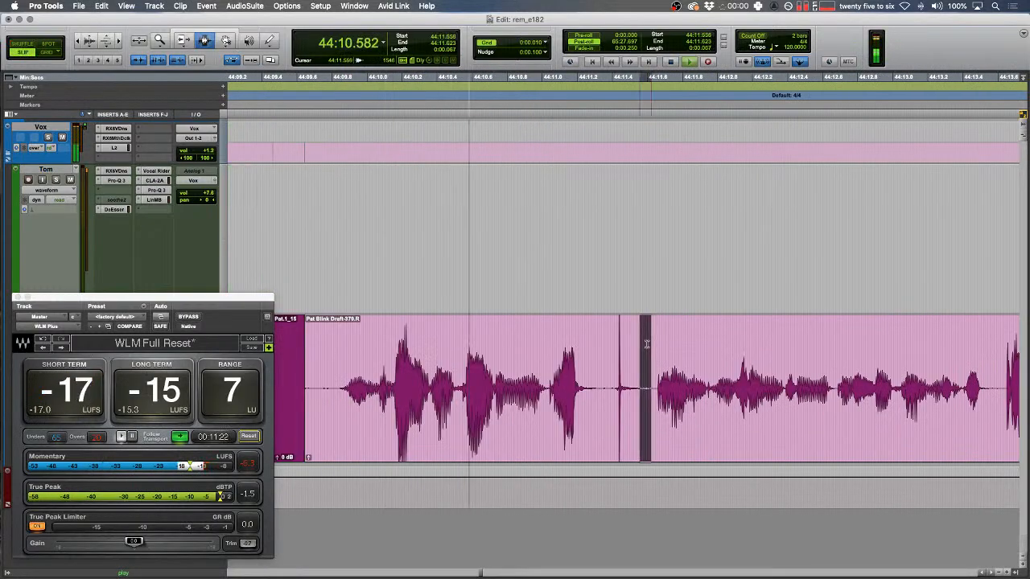
pyautogui.press('t')
pyautogui.press('r')
pyautogui.press('r')
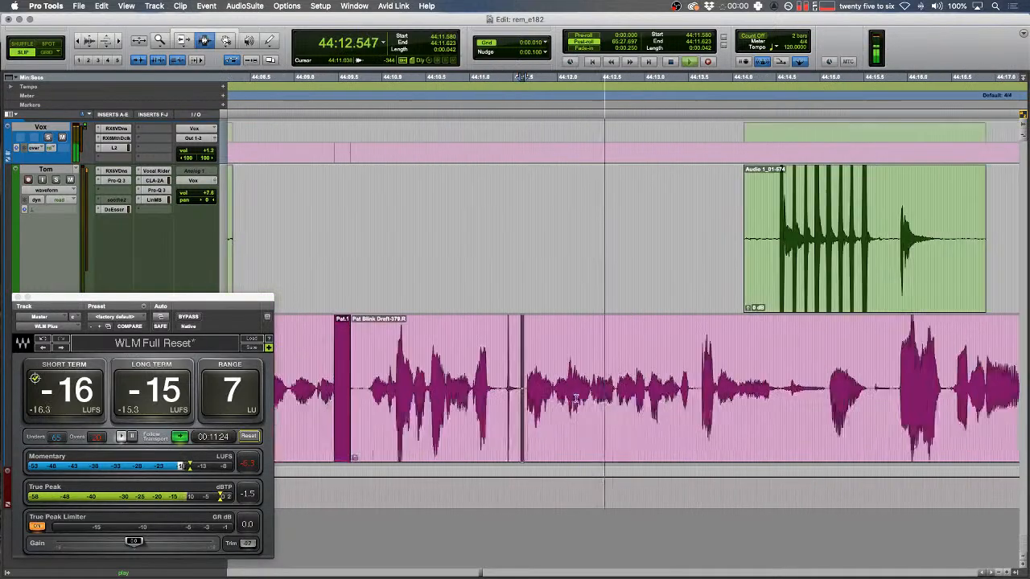
pyautogui.press('space')
pyautogui.press('t')
pyautogui.press('t')
# - Paste a tone clip over the second pink-track blip and play back to verify
pyautogui.moveTo(659, 377); pyautogui.dragTo(718, 371)
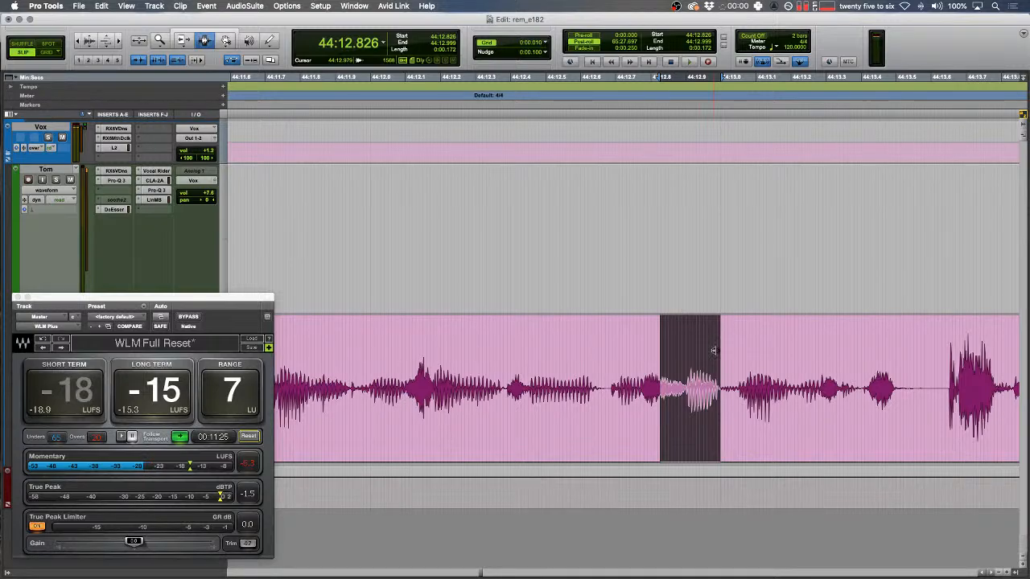
pyautogui.press('super+v')
pyautogui.moveTo(460, 320); pyautogui.dragTo(454, 306)
pyautogui.press('space')
pyautogui.press('r')
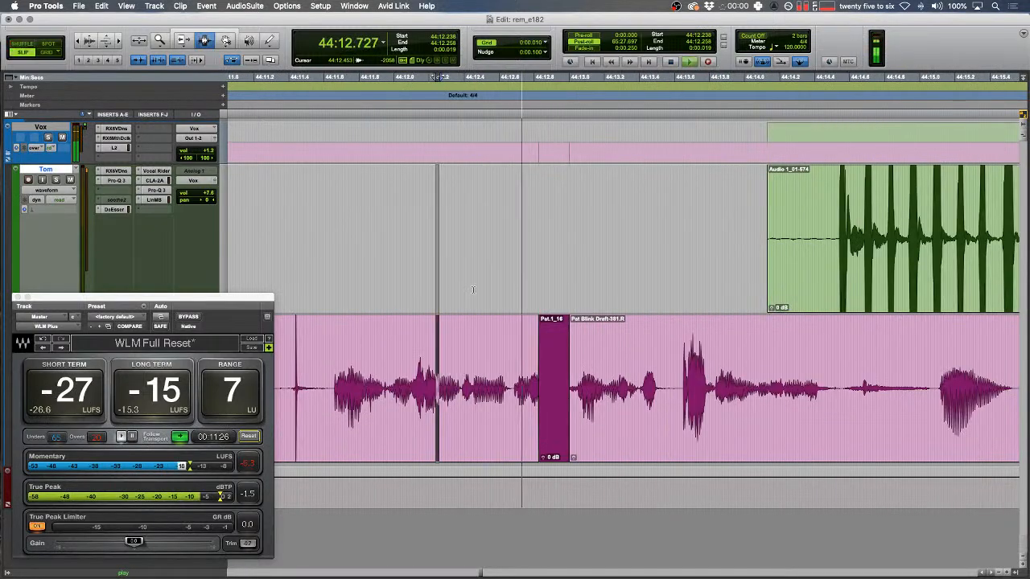
pyautogui.hscroll(3, 478, 288)
pyautogui.hscroll(2, 478, 288)
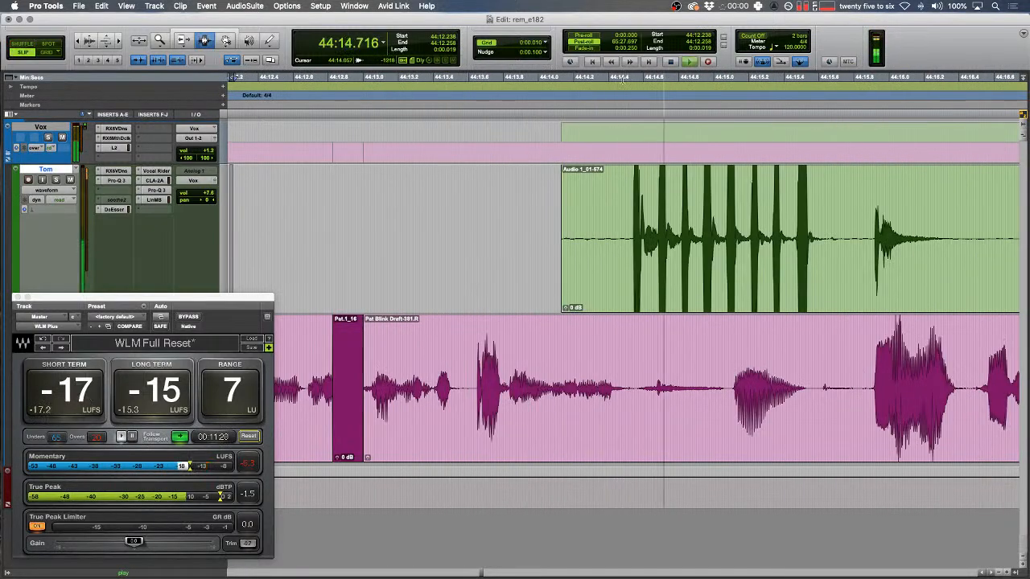
# - Fade out the end of the green speaker's clip, briefly checking the Loopback routing app
pyautogui.moveTo(524, 201); pyautogui.dragTo(676, 199)
pyautogui.press('r')
pyautogui.press('f')
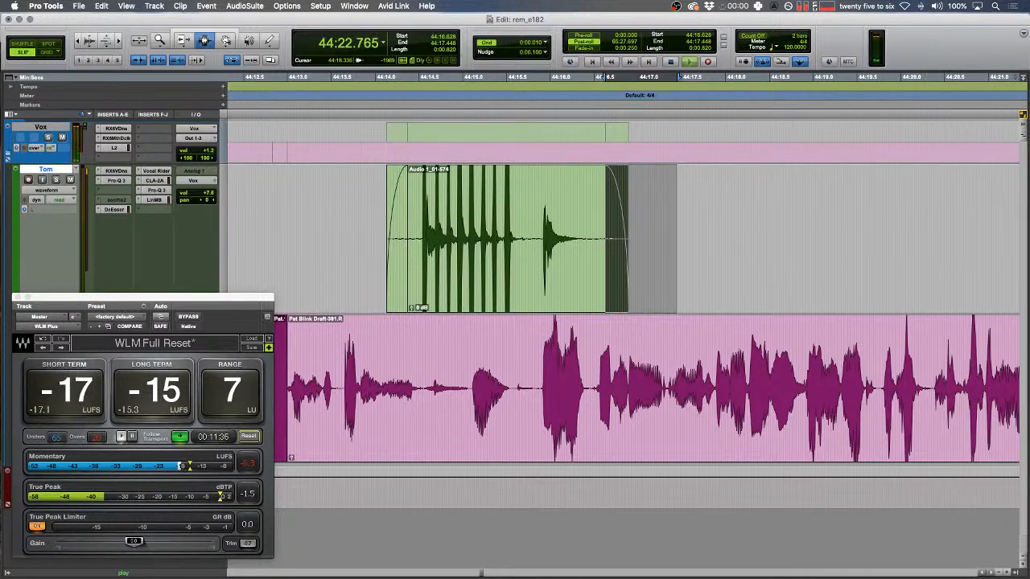
pyautogui.press('super+Tab')
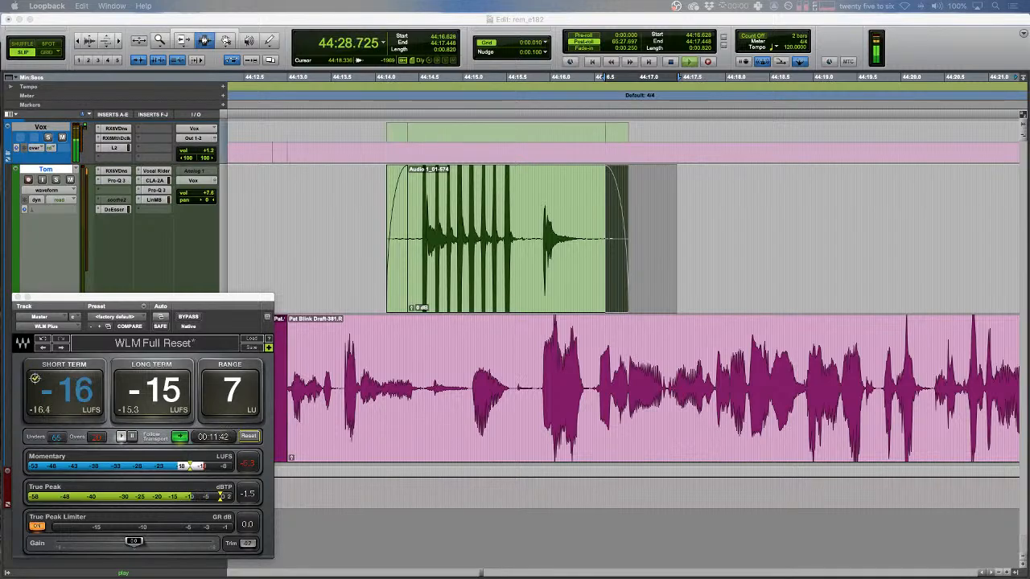
pyautogui.press('super+Tab')
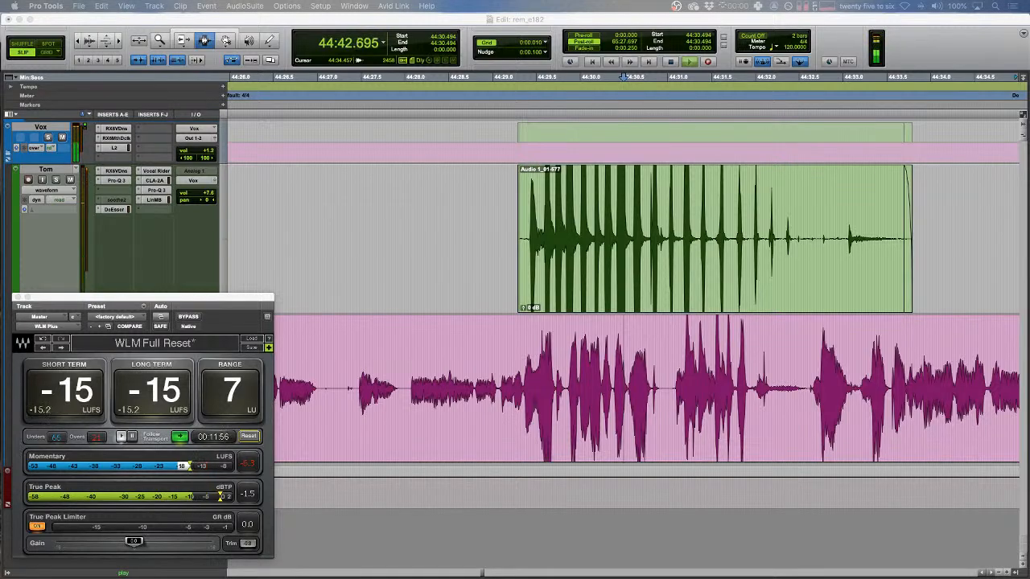
# - Set a playback point on the green track and play ahead to locate the next blip
pyautogui.click(626, 296)
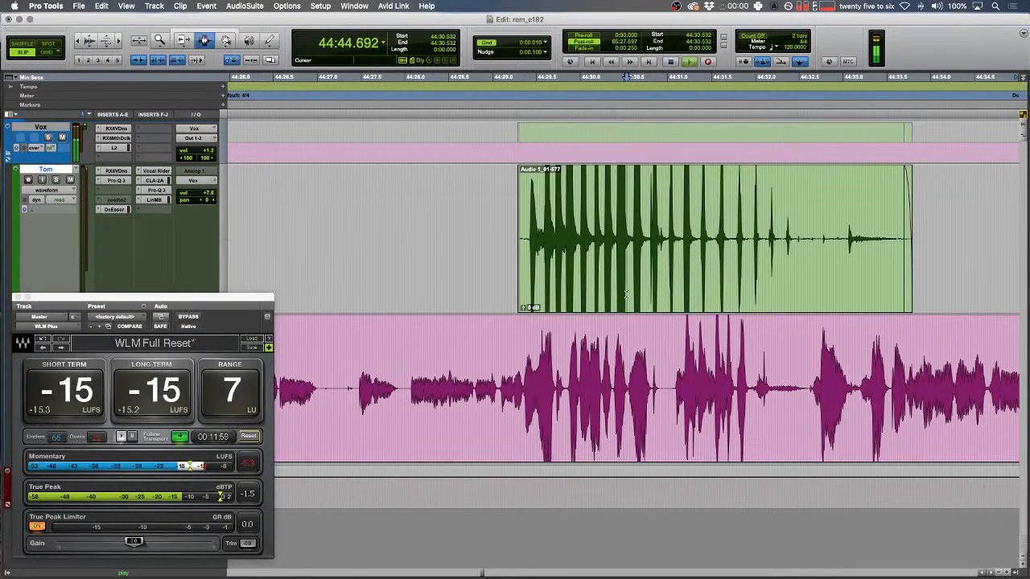
pyautogui.press('Down')
pyautogui.press('space')
pyautogui.hscroll(-5, 618, 286)
pyautogui.moveTo(587, 294); pyautogui.dragTo(596, 294)
pyautogui.press('t')
pyautogui.press('space')
pyautogui.hscroll(4, 602, 337)
# - Cover the blip near 44:44.6 with tone clip Pat.1_17, return to Shuffle mode, and play to check
pyautogui.click(604, 338)
pyautogui.press('t')
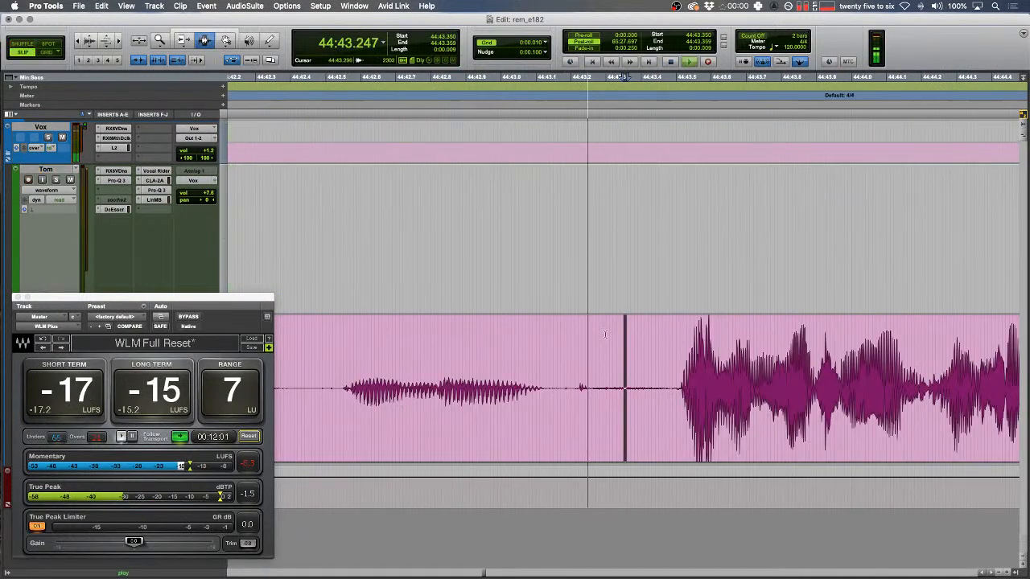
pyautogui.hscroll(4, 740, 417)
pyautogui.press('space')
pyautogui.keyDown('shift'); pyautogui.click(793, 387); pyautogui.keyUp('shift')
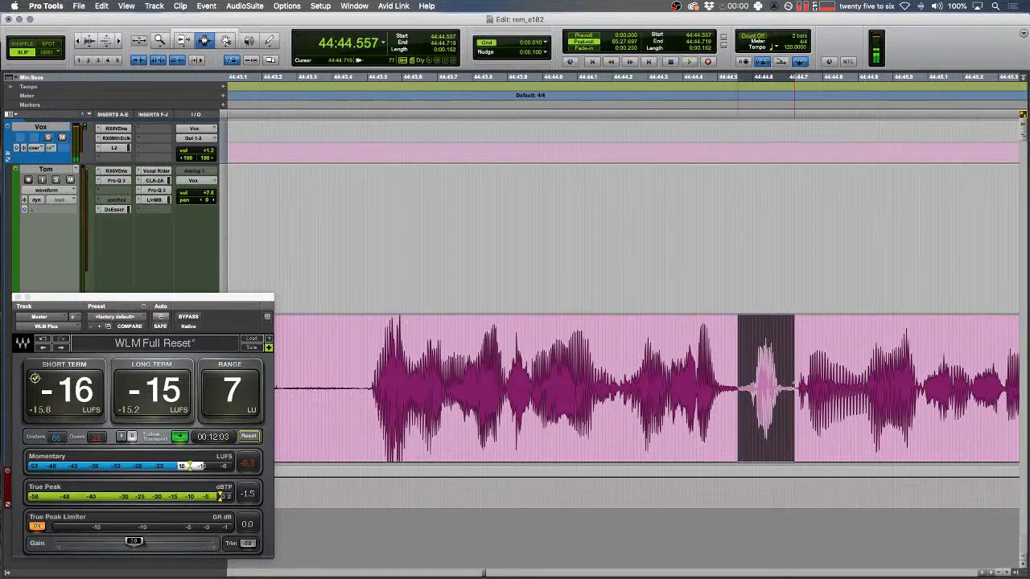
pyautogui.press('super+v')
pyautogui.moveTo(651, 338); pyautogui.dragTo(621, 337)
pyautogui.press('F1')
pyautogui.press('space')
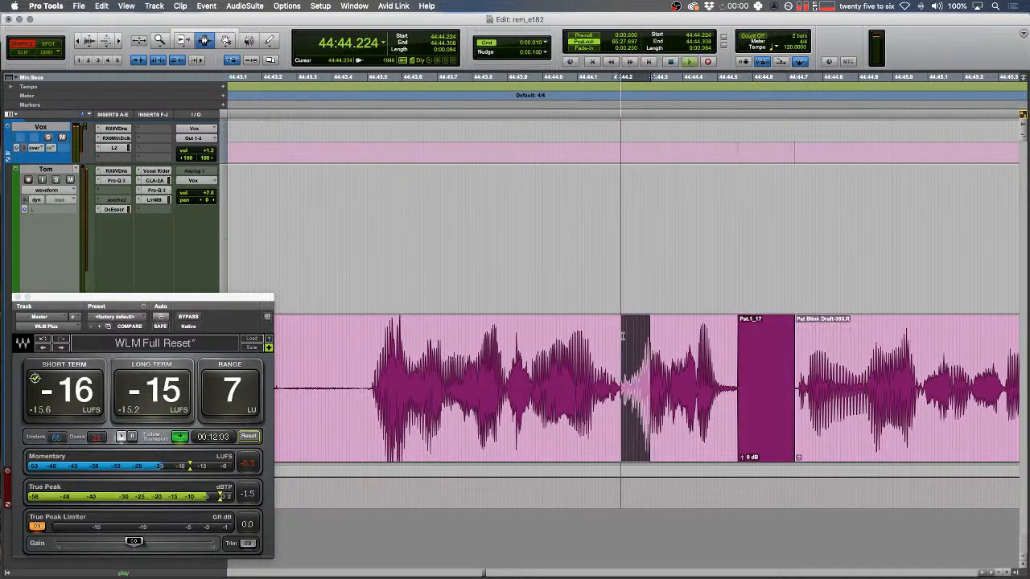
pyautogui.hscroll(5, 624, 337)
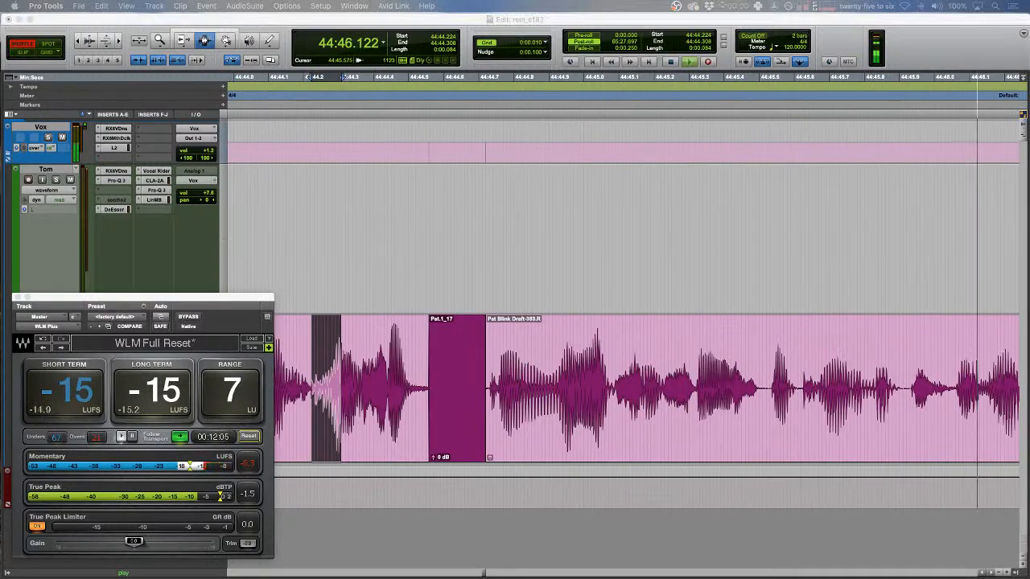
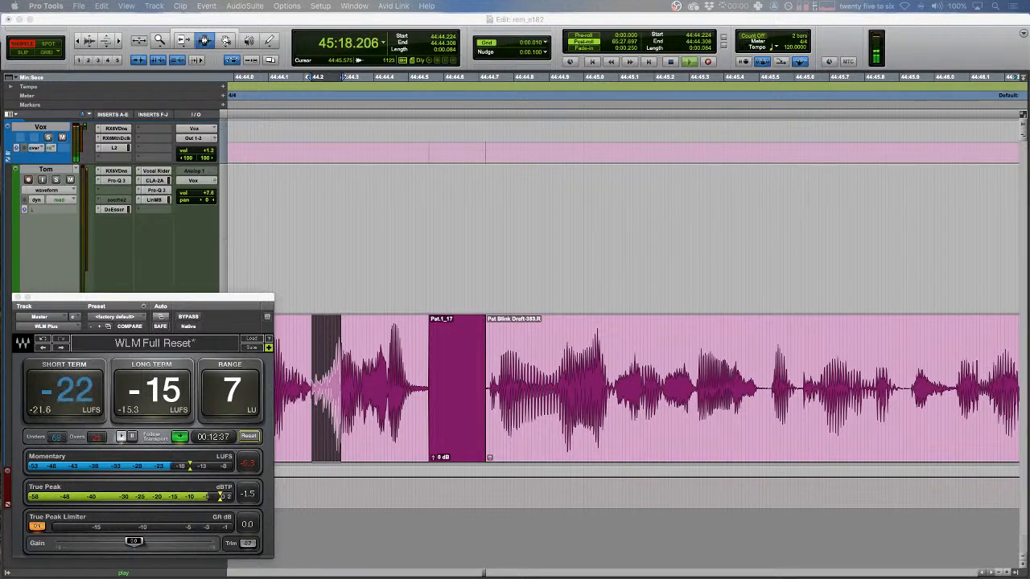
# - Locate and audition the next blip on the pink track
pyautogui.click(780, 380)
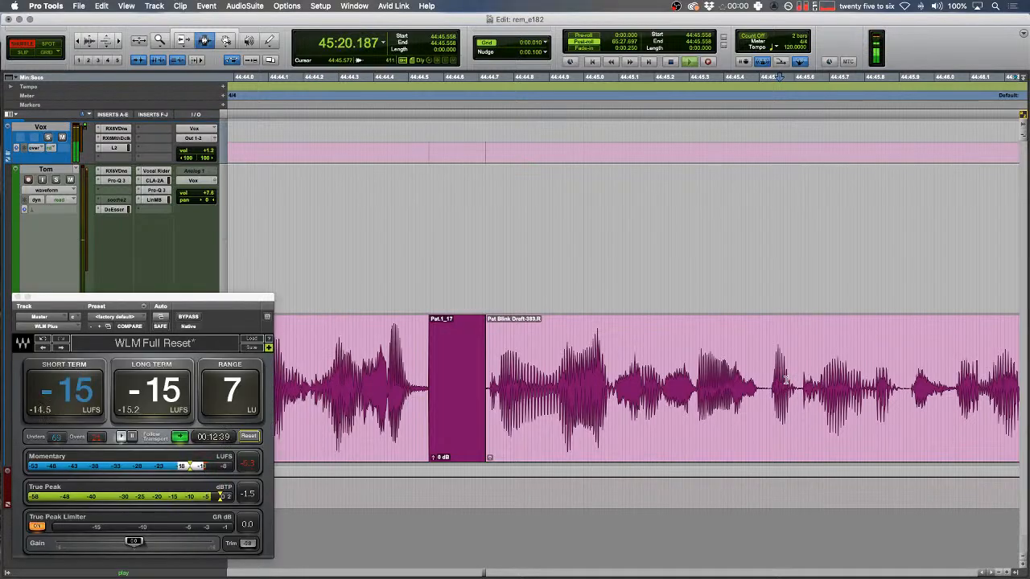
pyautogui.press('Down')
pyautogui.press('Left')
pyautogui.hscroll(-6, 786, 380)
pyautogui.moveTo(331, 374); pyautogui.dragTo(681, 374)
pyautogui.press('space')
pyautogui.press('r')
pyautogui.press('space')
pyautogui.hscroll(-2, 572, 332)
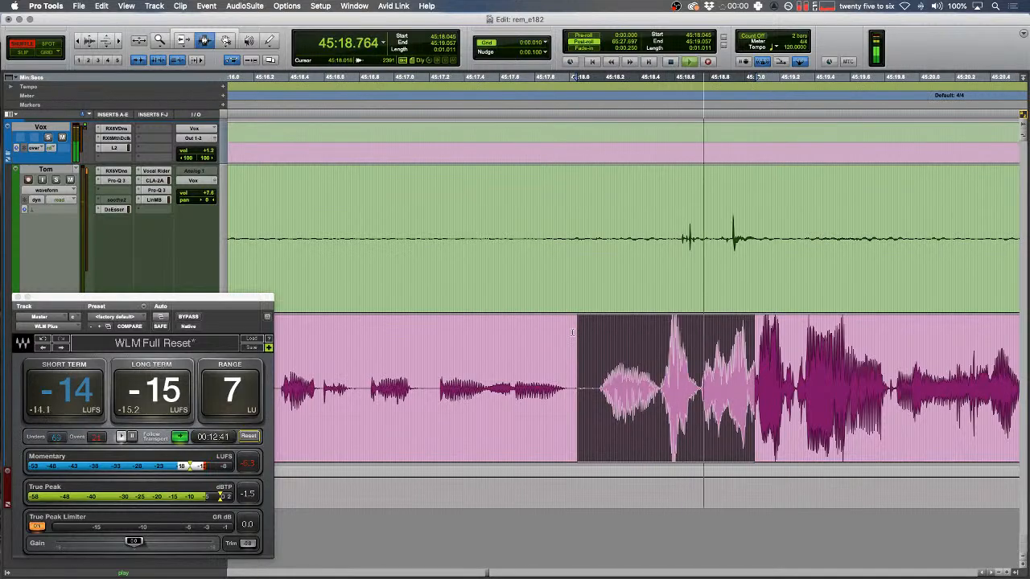
pyautogui.press('space')
# - Replace the pink-track blip with a tone clip and play back to review
pyautogui.moveTo(476, 349); pyautogui.dragTo(356, 350)
pyautogui.press('space')
pyautogui.hscroll(-2, 356, 349)
pyautogui.press('space')
pyautogui.moveTo(477, 392); pyautogui.dragTo(529, 392)
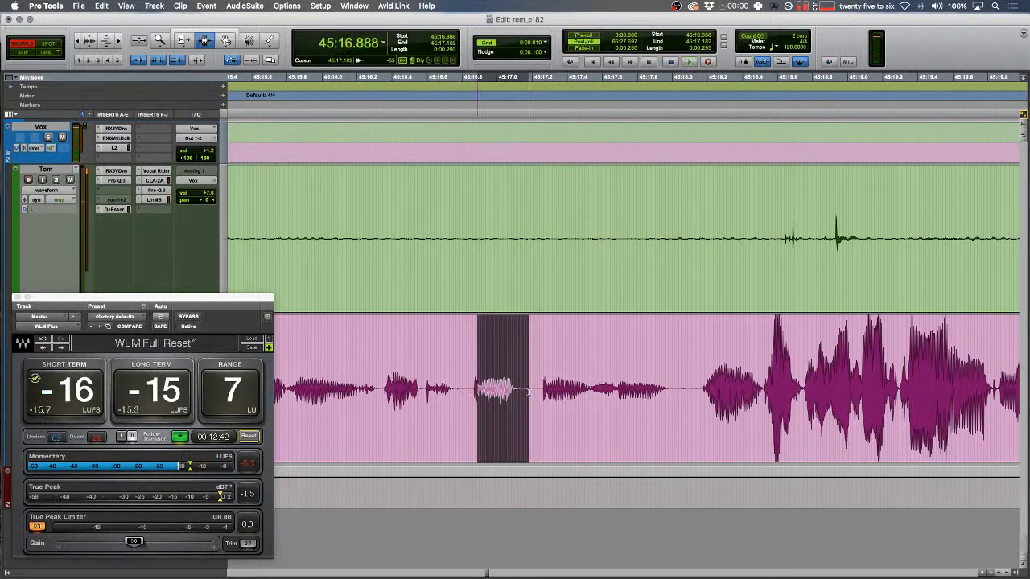
pyautogui.press('b')
pyautogui.click(458, 259)
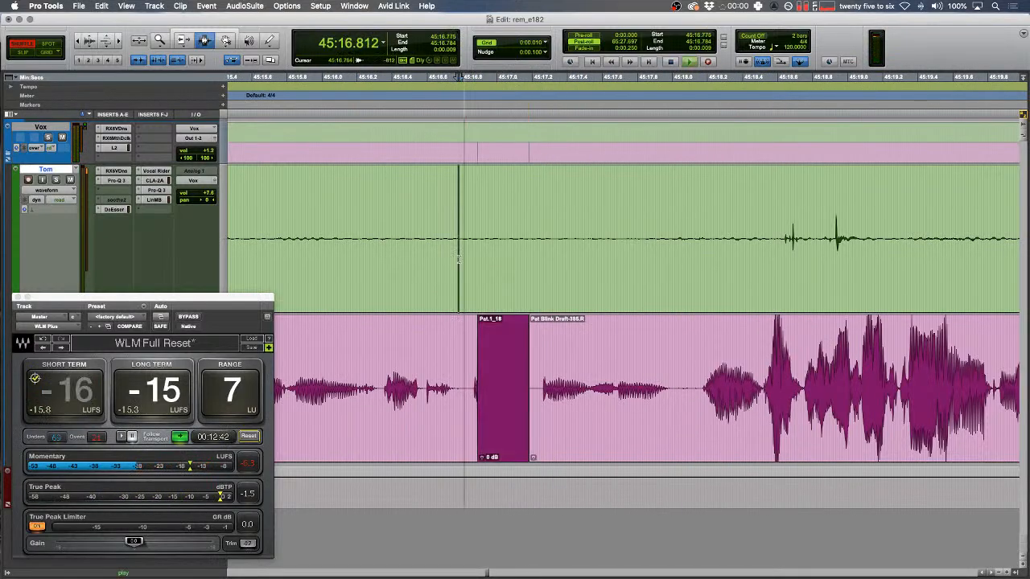
pyautogui.press('space')
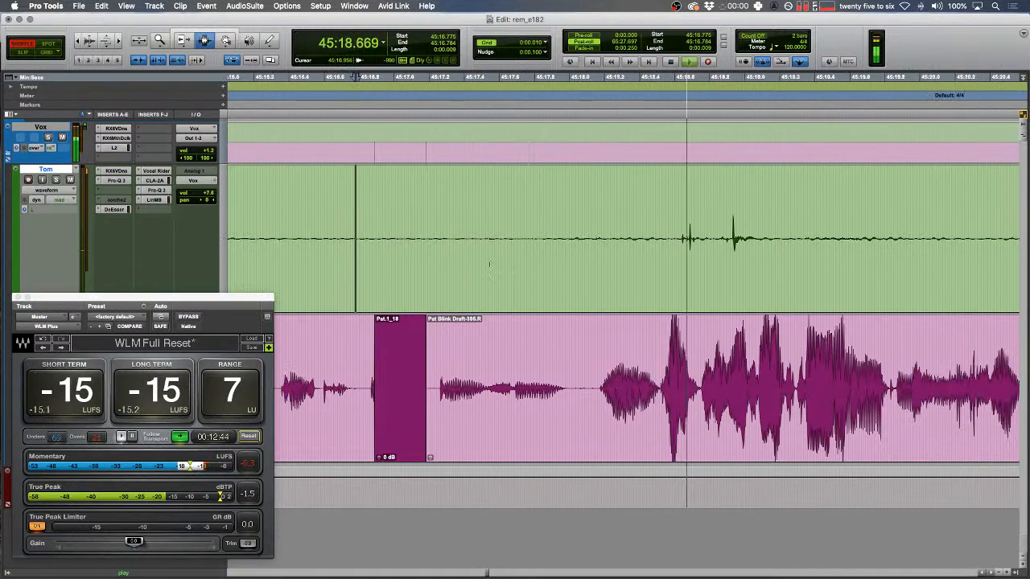
pyautogui.press('r')
# - In Slip mode, delete two stretches of noise from the green track
pyautogui.press('F2')
pyautogui.moveTo(389, 233); pyautogui.dragTo(729, 230)
pyautogui.press('BackSpace')
pyautogui.moveTo(696, 190); pyautogui.dragTo(878, 190)
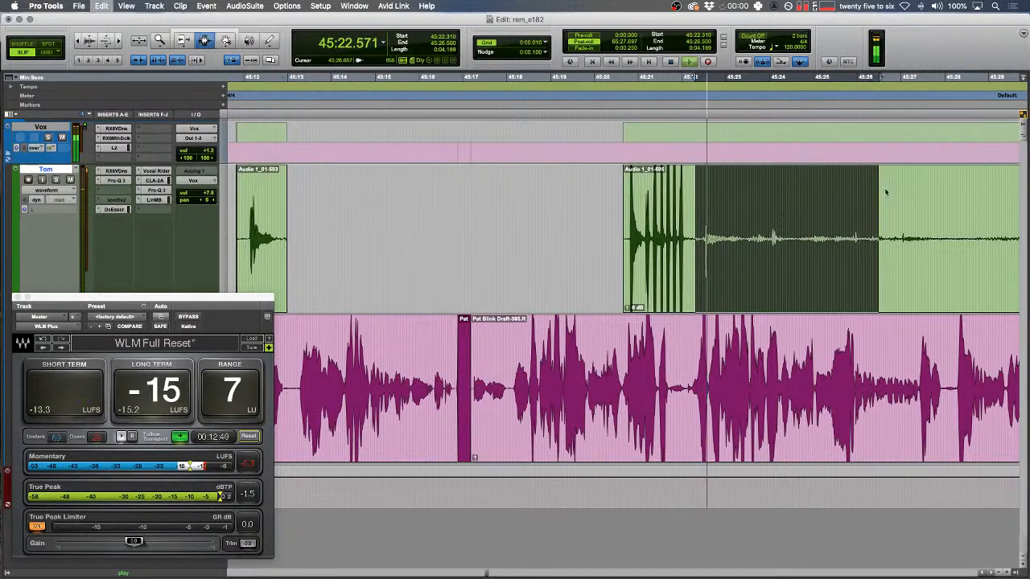
pyautogui.press('BackSpace')
pyautogui.press('r')
# - Trim the green clip so it starts where the speaker begins
pyautogui.click(318, 239)
pyautogui.moveTo(350, 240); pyautogui.dragTo(693, 239)
pyautogui.hscroll(5, 694, 239)
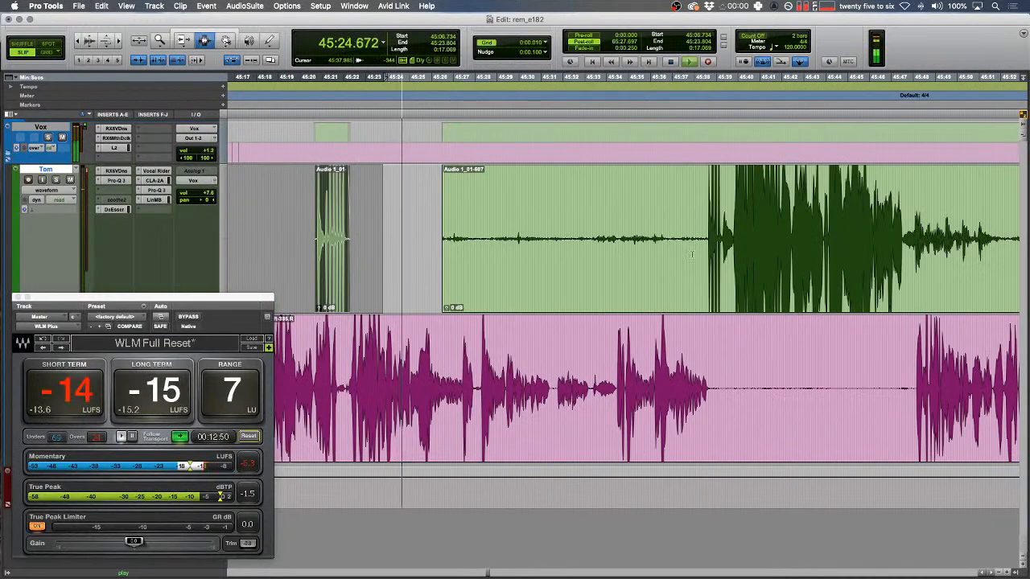
pyautogui.click(706, 239)
pyautogui.press('a')
# - Delete further silent and noisy stretches from the pink and green tracks
pyautogui.moveTo(722, 386); pyautogui.dragTo(915, 386)
pyautogui.press('BackSpace')
pyautogui.hscroll(3, 757, 328)
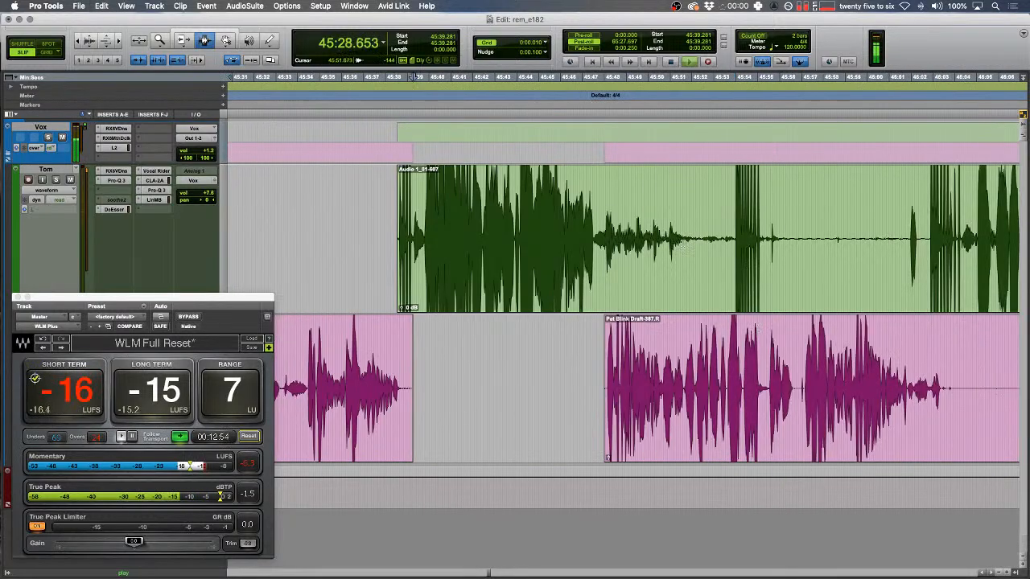
pyautogui.moveTo(784, 246); pyautogui.dragTo(908, 260)
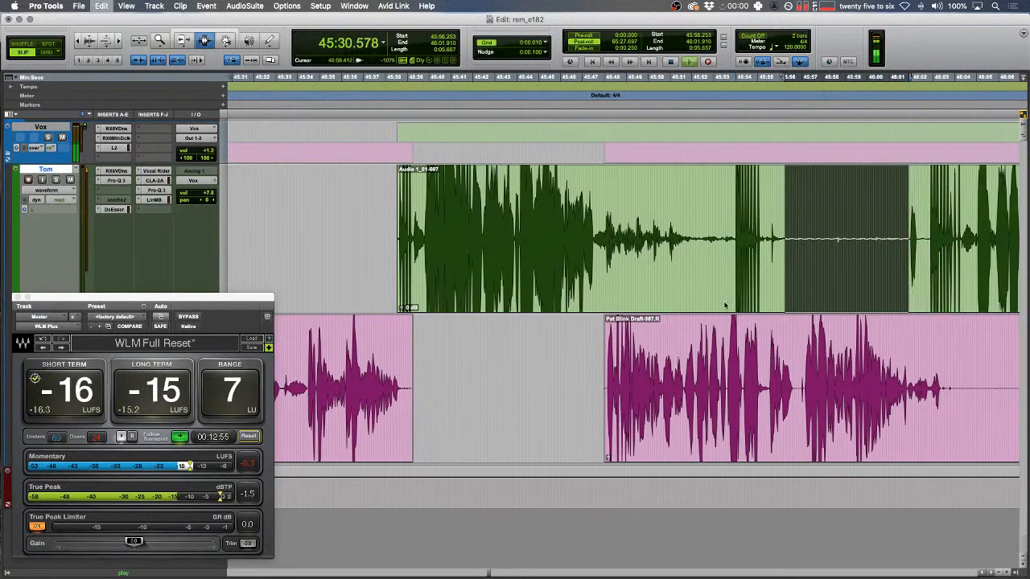
pyautogui.press('BackSpace')
pyautogui.hscroll(4, 725, 304)
pyautogui.moveTo(635, 387); pyautogui.dragTo(973, 372)
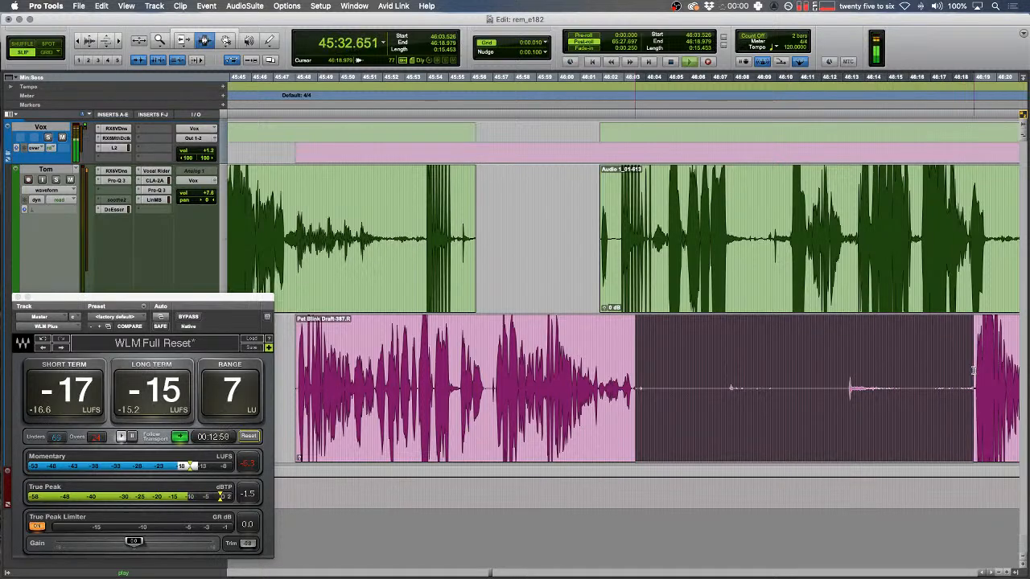
pyautogui.press('BackSpace')
pyautogui.hscroll(4, 660, 328)
pyautogui.moveTo(687, 251); pyautogui.dragTo(876, 255)
pyautogui.press('BackSpace')
# - Separate the next pink-track blip into its own clip
pyautogui.press('Down')
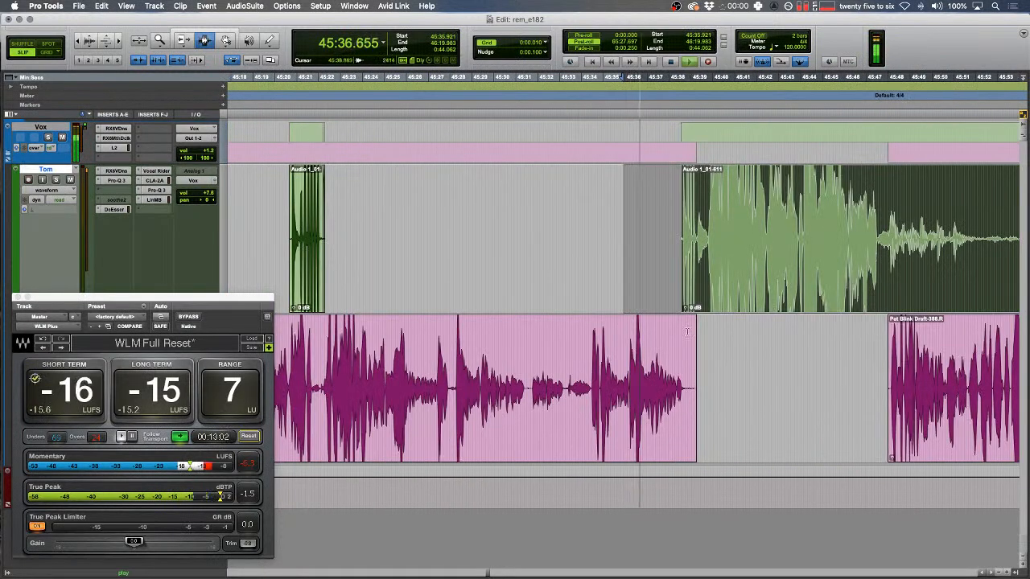
pyautogui.click(605, 368)
pyautogui.press('t')
pyautogui.press('t')
pyautogui.moveTo(453, 389); pyautogui.dragTo(566, 389)
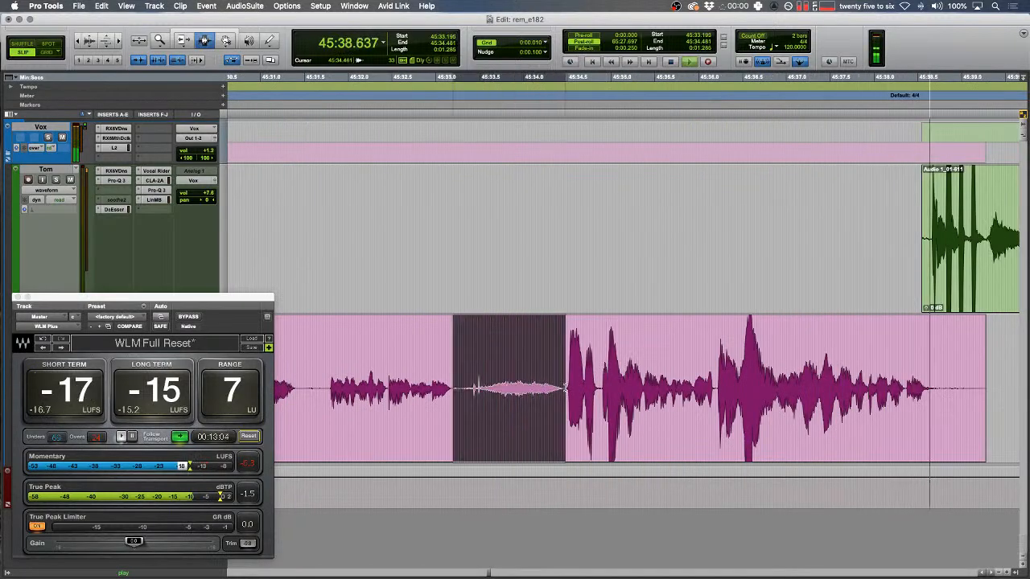
pyautogui.press('super+e')
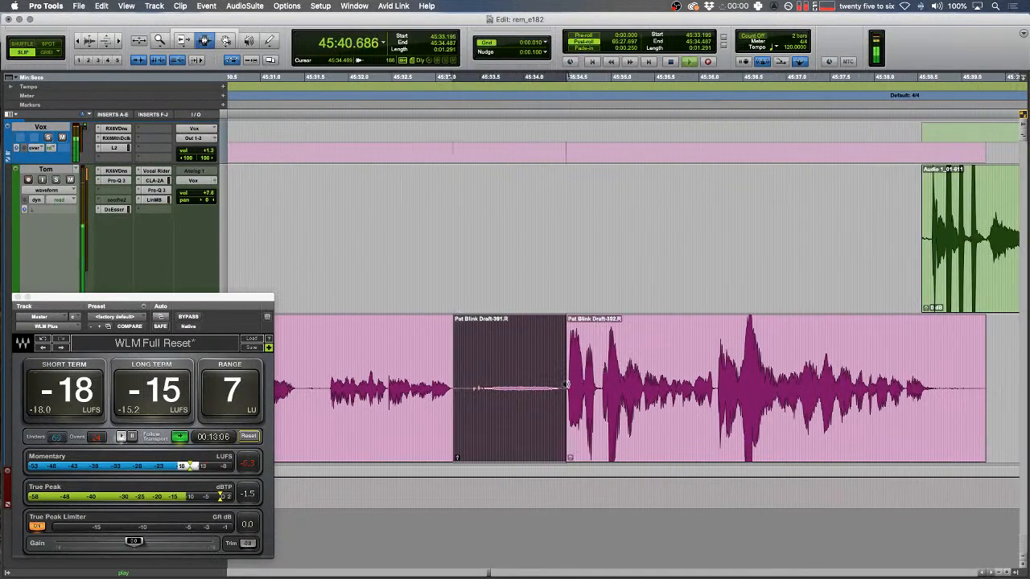
pyautogui.hscroll(10, 566, 369)
pyautogui.press('r')
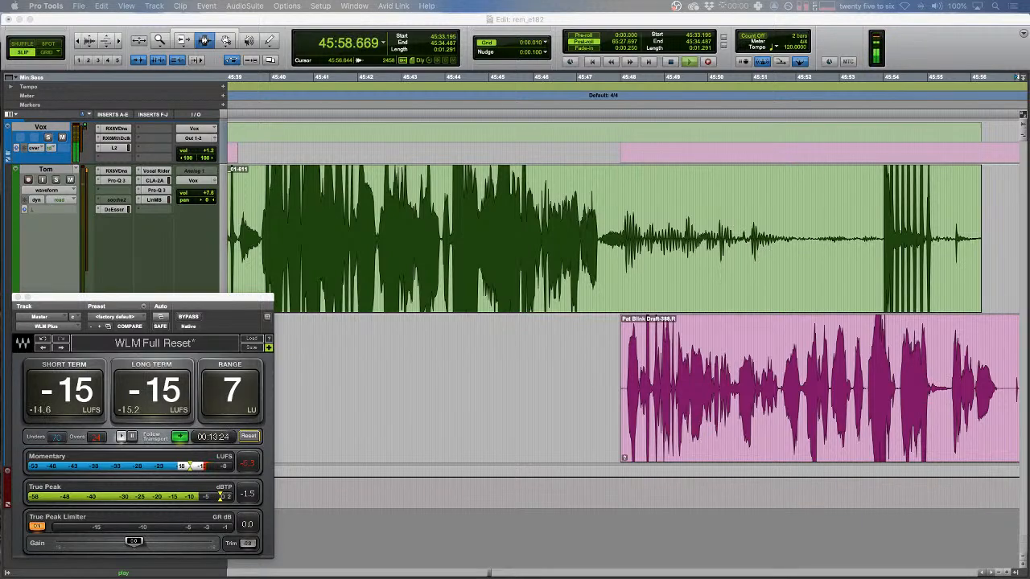
# - Find the next blip on the pink track by playing from an edit point
pyautogui.click(806, 383)
pyautogui.press('Down')
pyautogui.press('Left')
pyautogui.press('space')
pyautogui.click(524, 370)
pyautogui.press('F1')
pyautogui.press('t')
pyautogui.press('t')
pyautogui.press('space')
pyautogui.press('F2')
pyautogui.press('space')
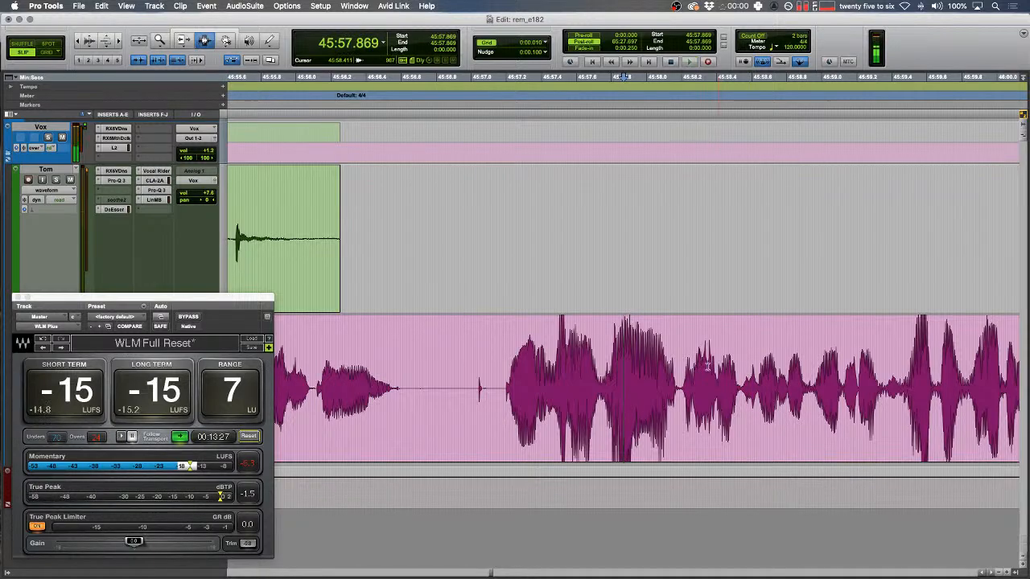
# - Consolidate the pink-track blip into a tone clip and play back to review
pyautogui.click(704, 362)
pyautogui.press('t')
pyautogui.press('t')
pyautogui.moveTo(577, 338); pyautogui.dragTo(522, 332)
pyautogui.press('space')
pyautogui.moveTo(615, 353); pyautogui.dragTo(763, 376)
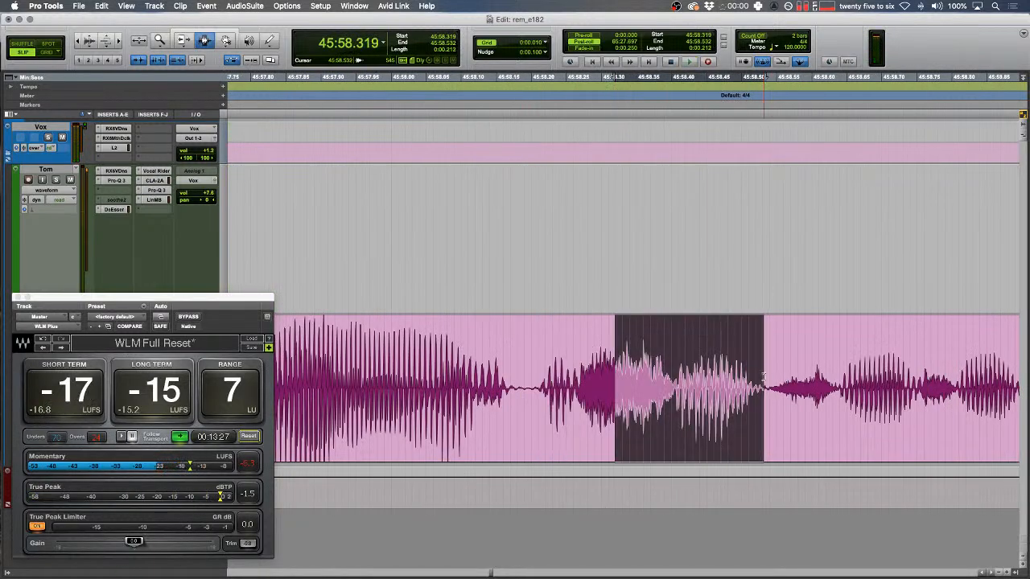
pyautogui.hotkey('alt', 'shift', '3')
pyautogui.moveTo(535, 240); pyautogui.dragTo(478, 238)
pyautogui.press('r')
pyautogui.press('F1')
pyautogui.press('space')
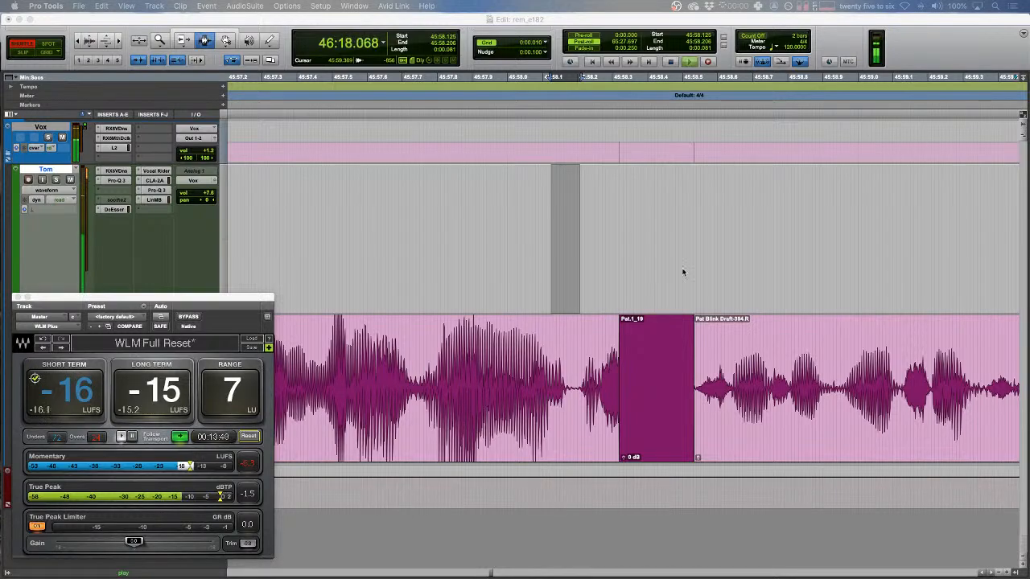
# - Fade out the end of the green speaker's clip
pyautogui.click(578, 300)
pyautogui.press('Down')
pyautogui.press('Left')
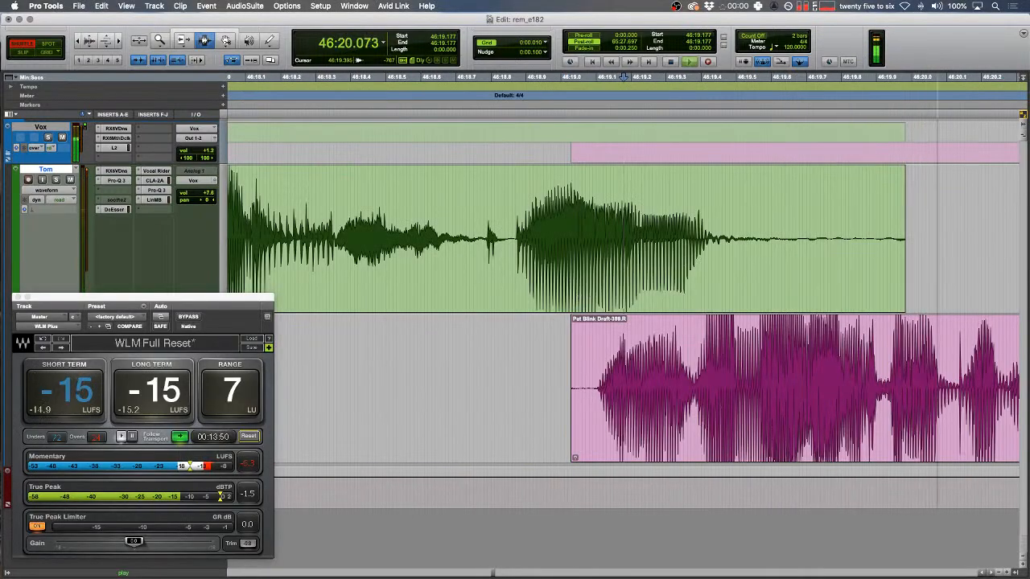
pyautogui.press('r')
pyautogui.press('r')
pyautogui.moveTo(763, 220); pyautogui.dragTo(659, 223)
pyautogui.press('F2')
# - Replace another pink-track blip with a tone clip and start playback
pyautogui.press('f')
pyautogui.hscroll(5, 652, 247)
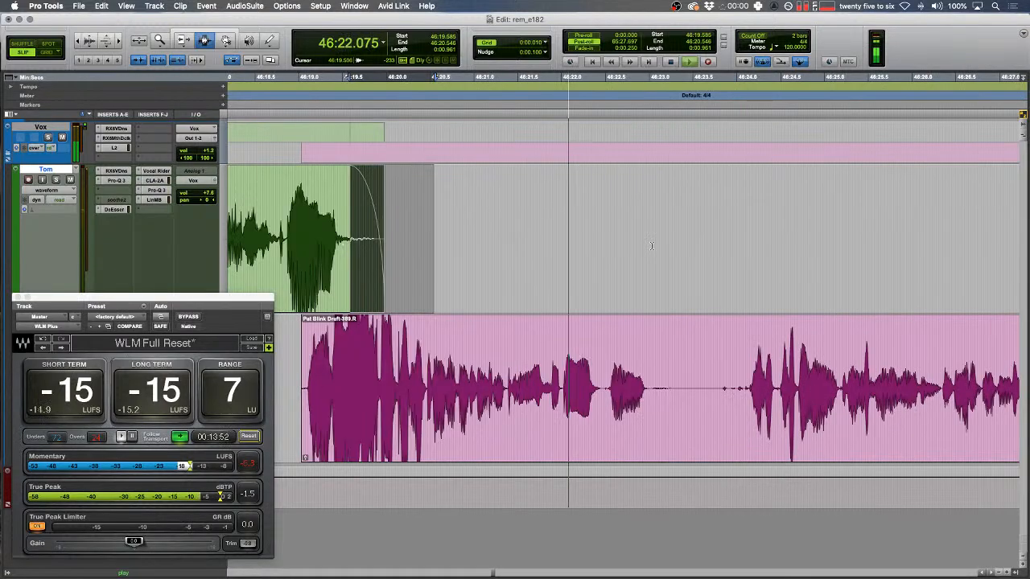
pyautogui.moveTo(585, 363); pyautogui.dragTo(578, 363)
pyautogui.press('t')
pyautogui.press('t')
pyautogui.moveTo(495, 386); pyautogui.dragTo(561, 392)
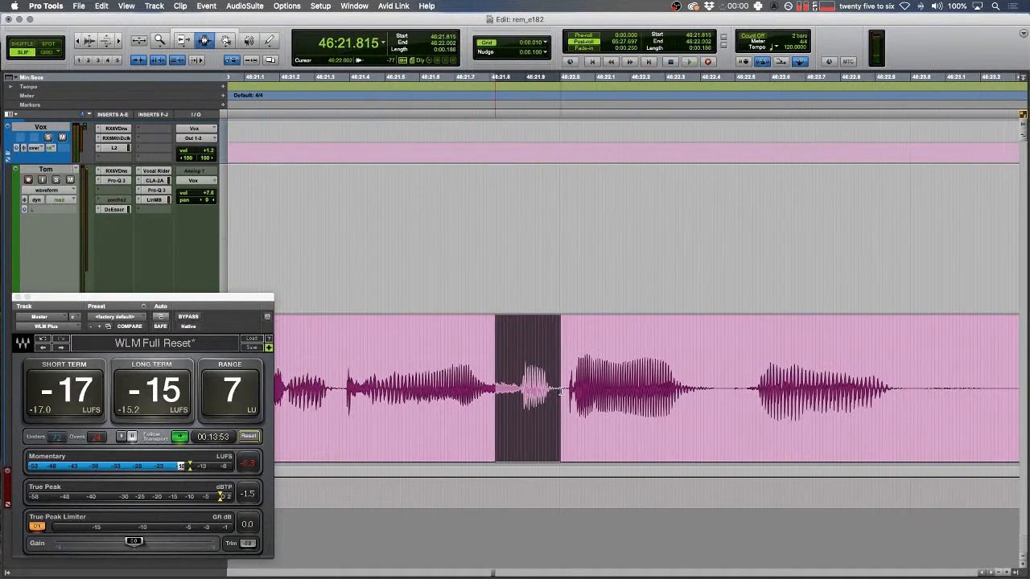
pyautogui.hotkey('alt', 'shift', '3')
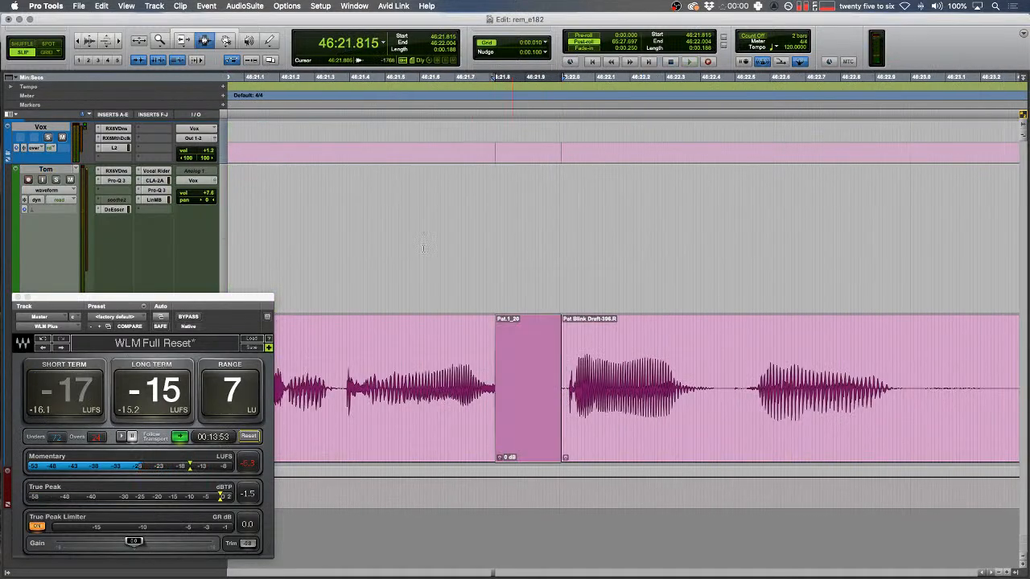
pyautogui.moveTo(391, 230); pyautogui.dragTo(384, 228)
pyautogui.press('r')
pyautogui.press('space')
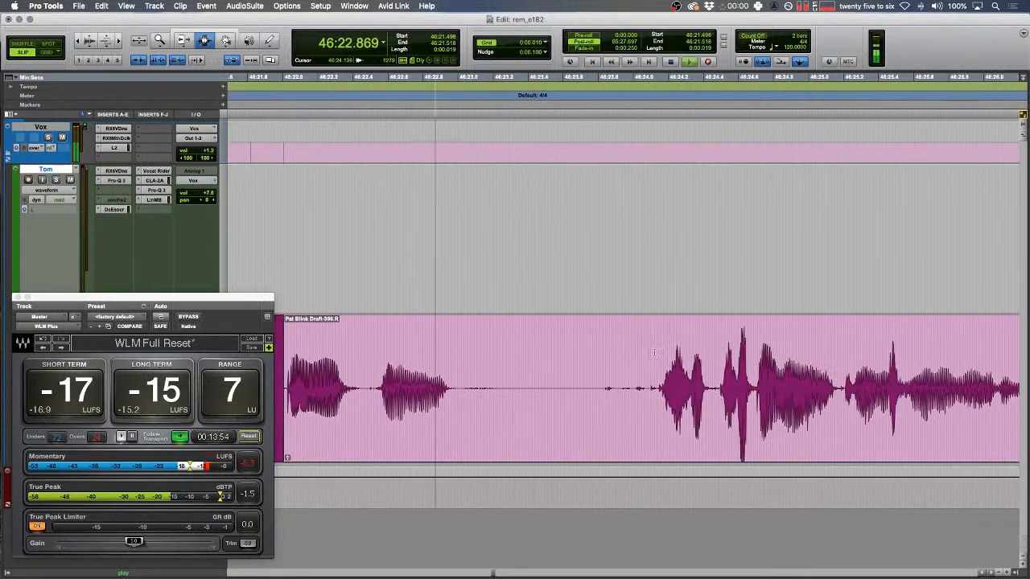
# - Cut two short pauses in Shuffle mode and replay from 46:25.380 to check
pyautogui.moveTo(596, 372); pyautogui.dragTo(654, 371)
pyautogui.press('Delete')
pyautogui.press('space')
pyautogui.moveTo(595, 386); pyautogui.dragTo(661, 386)
pyautogui.press('Delete')
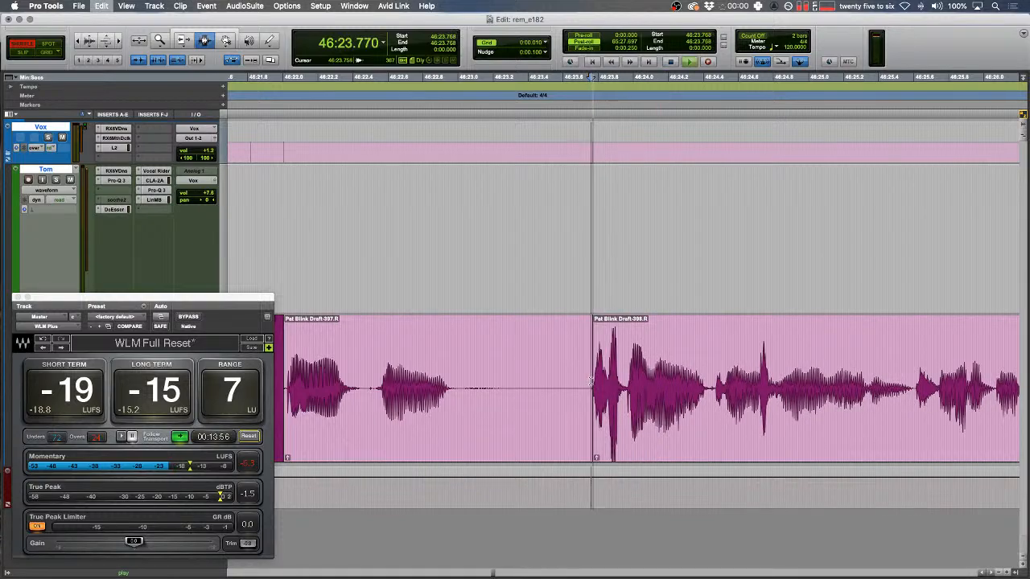
pyautogui.press('space')
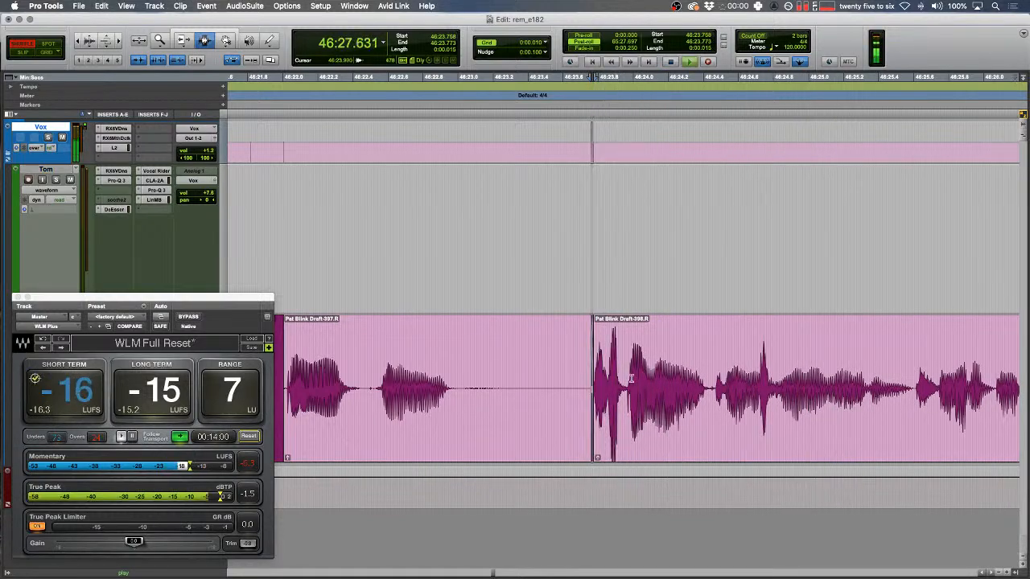
pyautogui.click(512, 332)
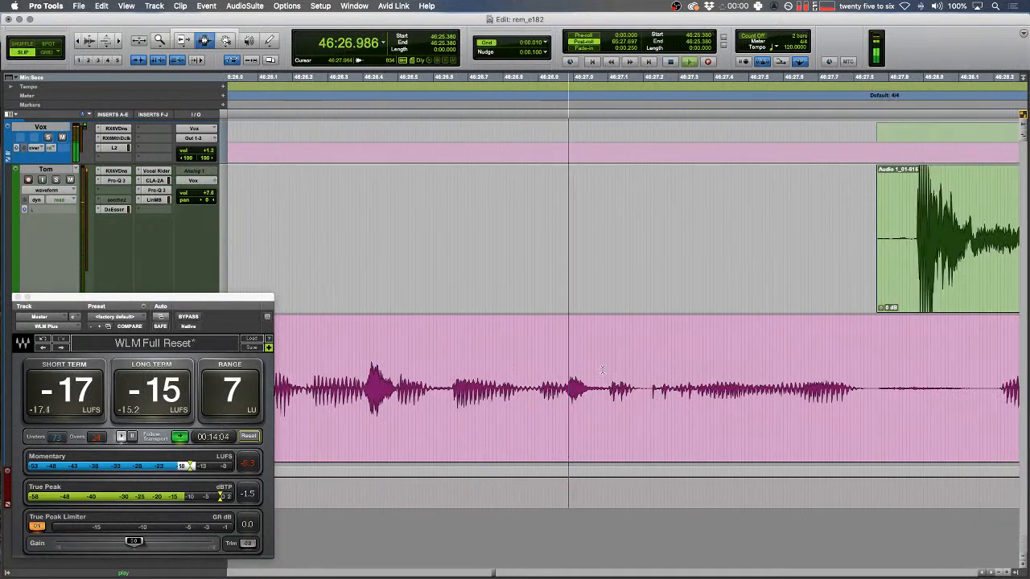
# - Replace the next blip with a tone clip, split after it, and raise the preceding clip's gain
pyautogui.moveTo(595, 386); pyautogui.dragTo(647, 383)
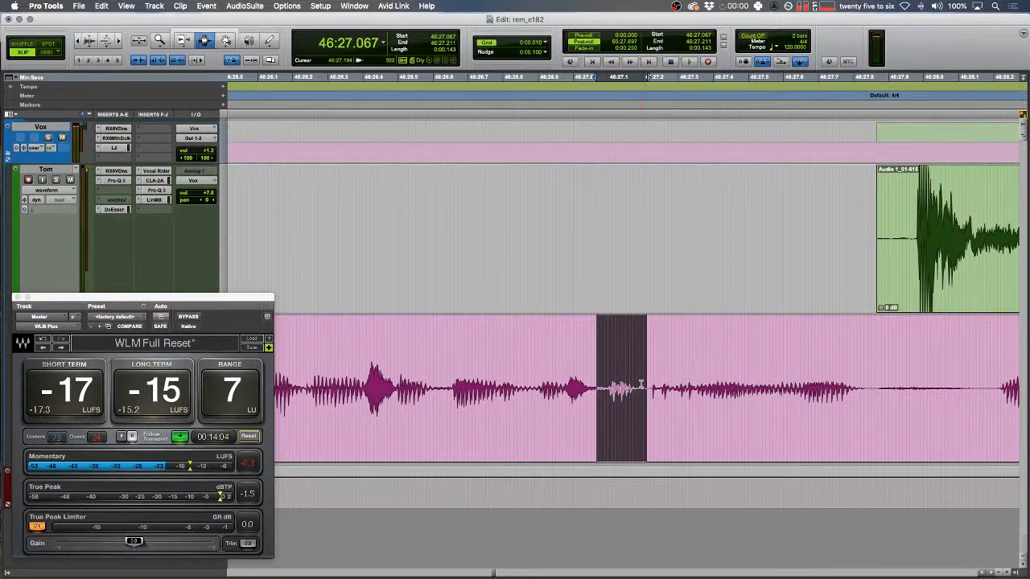
pyautogui.hotkey('alt', 'shift', '3')
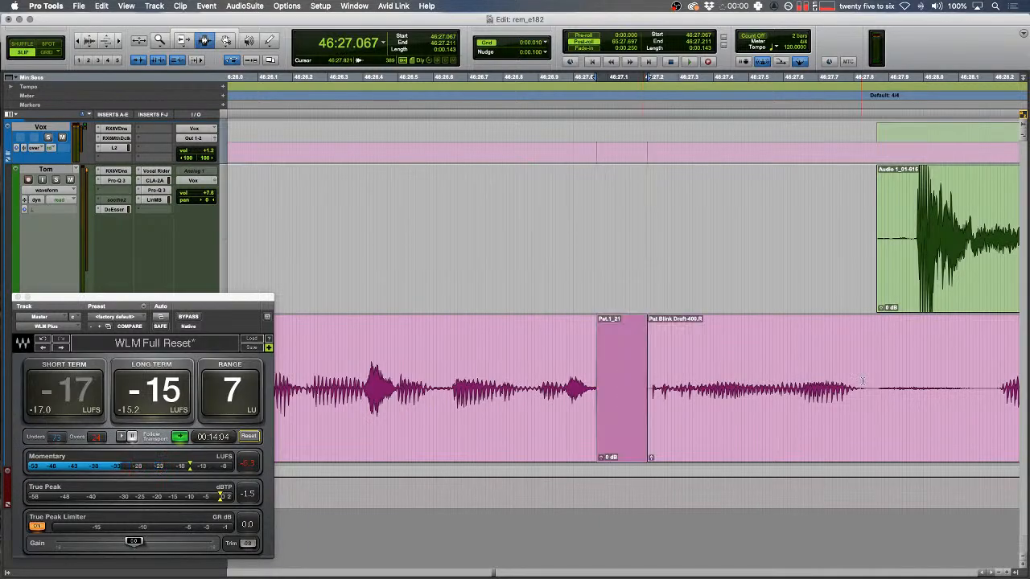
pyautogui.click(868, 381)
pyautogui.press('b')
pyautogui.doubleClick(817, 378)
pyautogui.hotkey('ctrl', 'shift', 'Up')
pyautogui.hotkey('ctrl', 'shift', 'Up')
pyautogui.hotkey('ctrl', 'shift', 'Up')
pyautogui.hotkey('ctrl', 'shift', 'Up')
pyautogui.click(802, 374)
pyautogui.press('space')
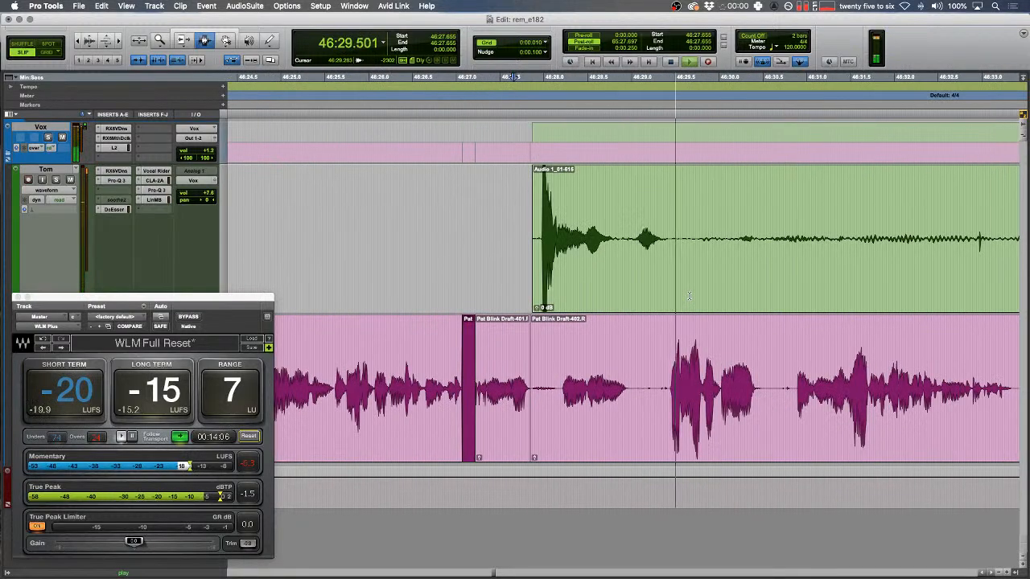
# - Delete a silent stretch on the green track, then trim the green clip's start and fade it in
pyautogui.moveTo(623, 241); pyautogui.dragTo(850, 241)
pyautogui.press('Delete')
pyautogui.hscroll(5, 845, 239)
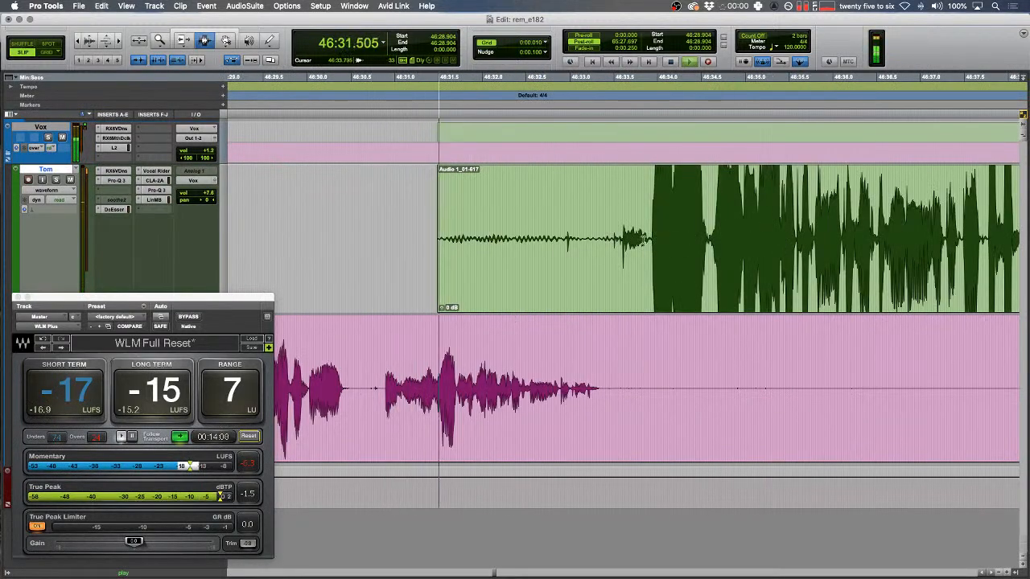
pyautogui.click(649, 239)
pyautogui.press('a')
pyautogui.click(653, 239)
pyautogui.press('d')
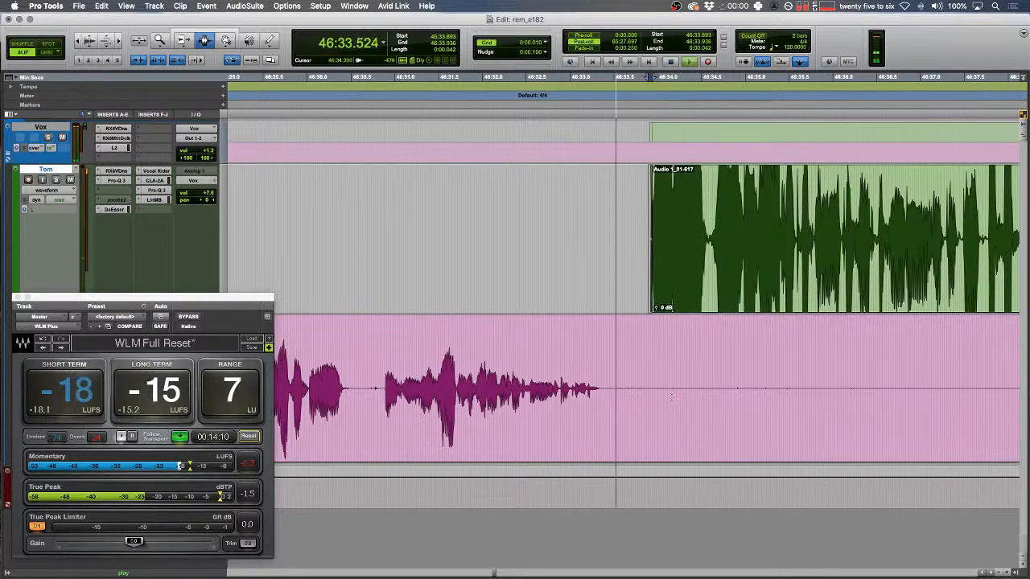
# - Remove a silent range from the pink clip, fade out its edge, and trim the next pink clip's start
pyautogui.moveTo(666, 394); pyautogui.dragTo(785, 362)
pyautogui.press('Delete')
pyautogui.moveTo(699, 351); pyautogui.dragTo(649, 351)
pyautogui.press('f')
pyautogui.press('r')
pyautogui.hscroll(3, 665, 350)
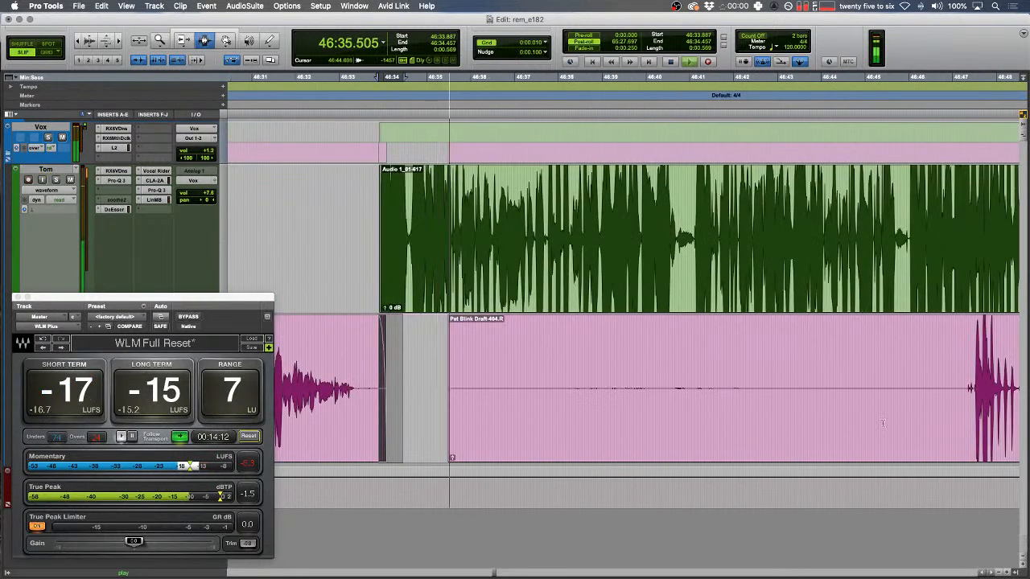
pyautogui.click(974, 391)
pyautogui.press('a')
# - Delete the next silent stretches from the pink clip and the green clip
pyautogui.hscroll(4, 753, 390)
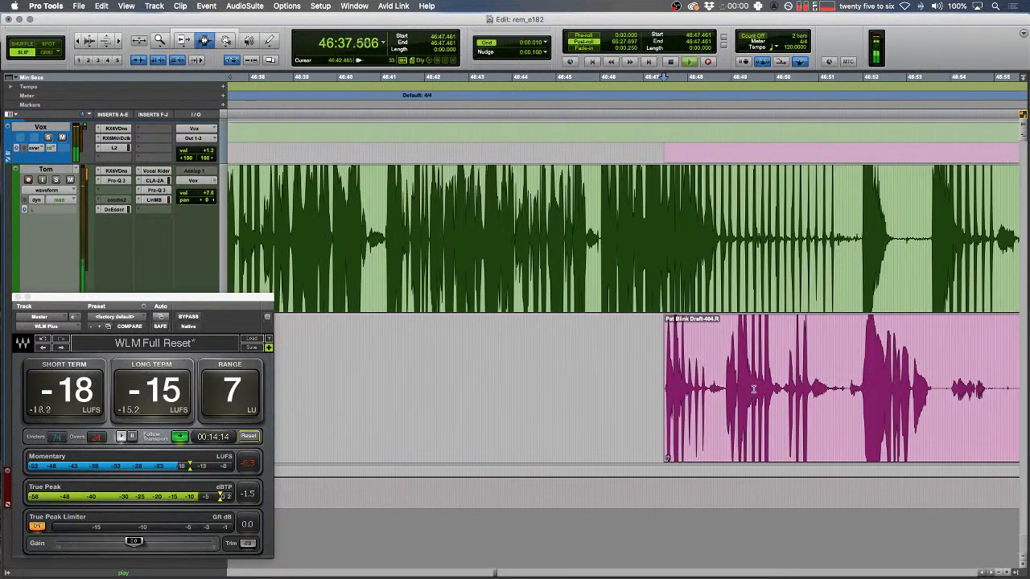
pyautogui.hscroll(5, 753, 389)
pyautogui.moveTo(596, 378); pyautogui.dragTo(890, 378)
pyautogui.press('Delete')
pyautogui.hscroll(3, 650, 348)
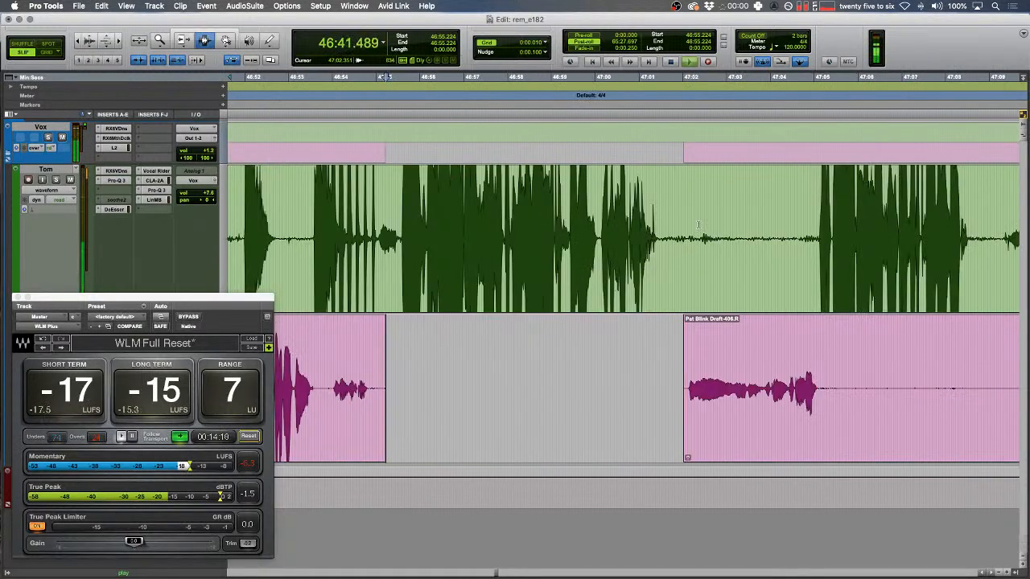
pyautogui.moveTo(695, 241); pyautogui.dragTo(815, 241)
pyautogui.press('Delete')
# - Delete a long pink silence, trim the pink clip's new start, and remove a green silent stretch
pyautogui.hscroll(5, 558, 377)
pyautogui.moveTo(425, 392); pyautogui.dragTo(934, 386)
pyautogui.press('Delete')
pyautogui.hscroll(5, 933, 387)
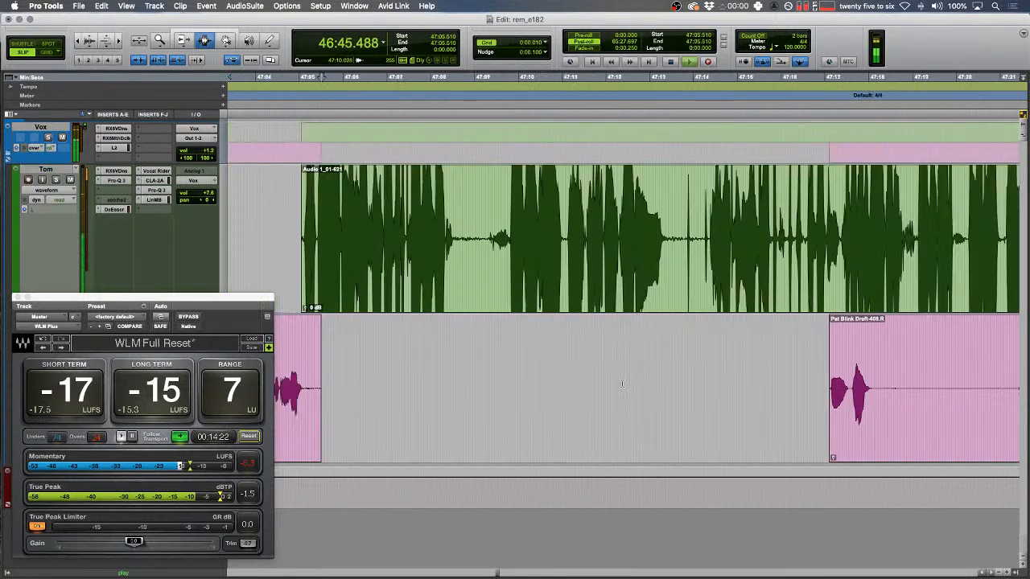
pyautogui.hscroll(5, 776, 376)
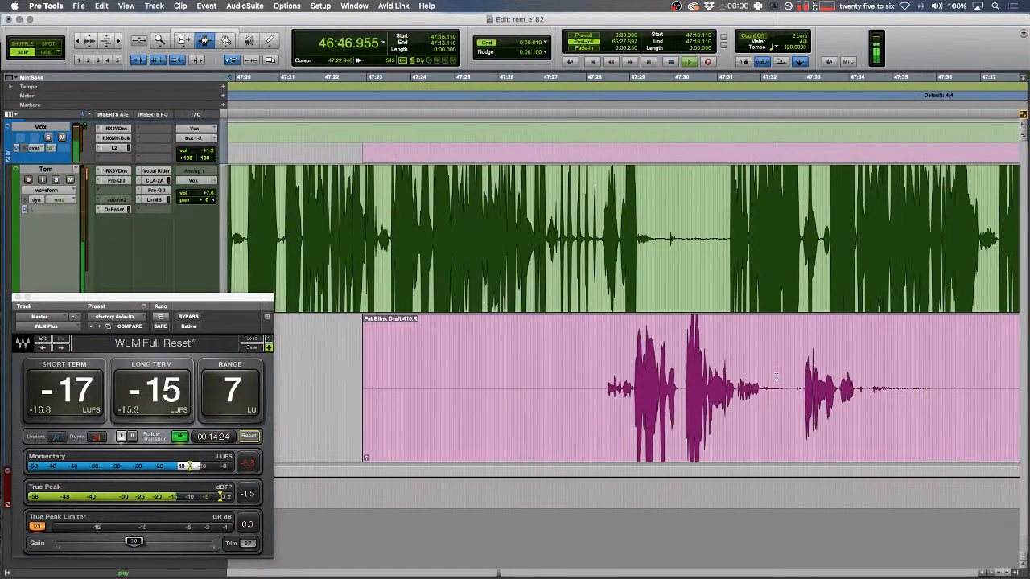
pyautogui.click(602, 392)
pyautogui.press('a')
pyautogui.moveTo(666, 242); pyautogui.dragTo(727, 259)
pyautogui.press('Delete')
pyautogui.hscroll(6, 381, 409)
# - Cut three more silent ranges out of the pink clip and trim its start to the insertion point
pyautogui.moveTo(354, 396); pyautogui.dragTo(906, 376)
pyautogui.press('Delete')
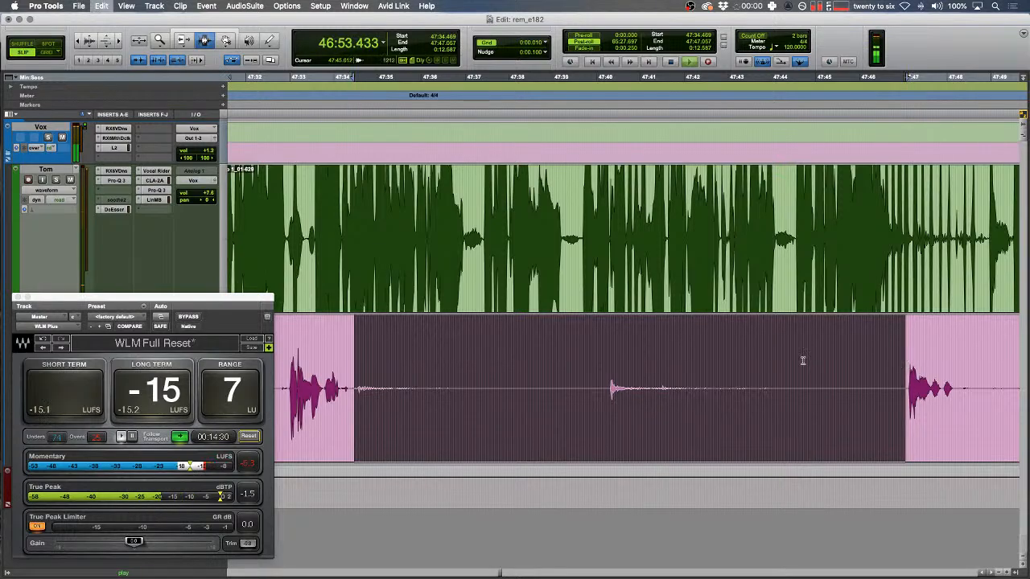
pyautogui.hscroll(5, 616, 402)
pyautogui.moveTo(553, 389); pyautogui.dragTo(772, 389)
pyautogui.press('Delete')
pyautogui.hscroll(18, 780, 390)
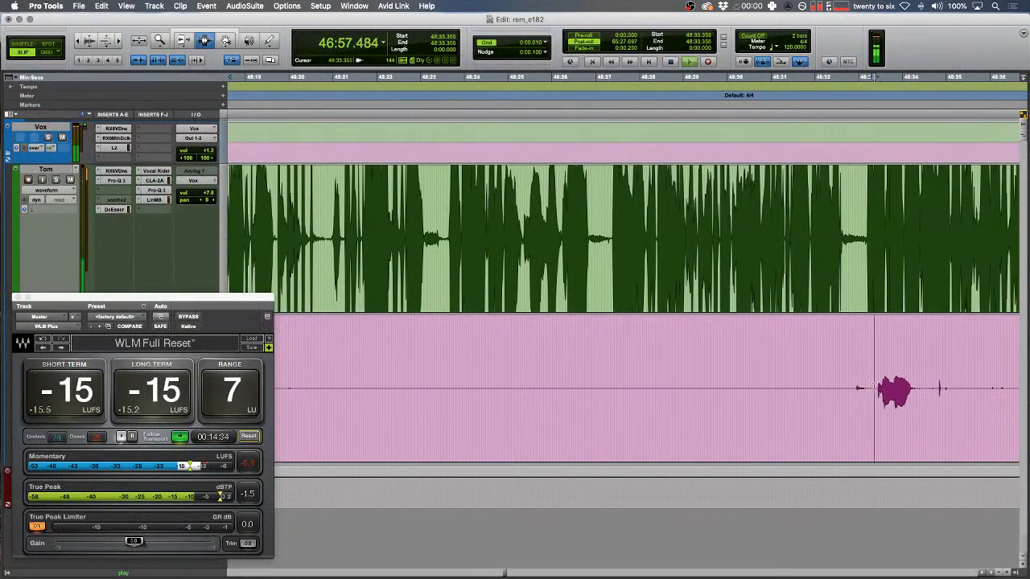
pyautogui.press('a')
pyautogui.hscroll(3, 784, 410)
pyautogui.moveTo(716, 382); pyautogui.dragTo(836, 399)
pyautogui.press('Delete')
# - Fade out the green clip's end and fade in the pink clip's start at the boundary
pyautogui.press('Up')
pyautogui.press('Left')
pyautogui.press('t')
pyautogui.press('t')
pyautogui.hscroll(3, 654, 348)
pyautogui.moveTo(813, 274); pyautogui.dragTo(672, 274)
pyautogui.press('f')
pyautogui.moveTo(724, 374); pyautogui.dragTo(752, 374)
pyautogui.press('f')
pyautogui.press('r')
pyautogui.press('r')
pyautogui.hscroll(2, 692, 354)
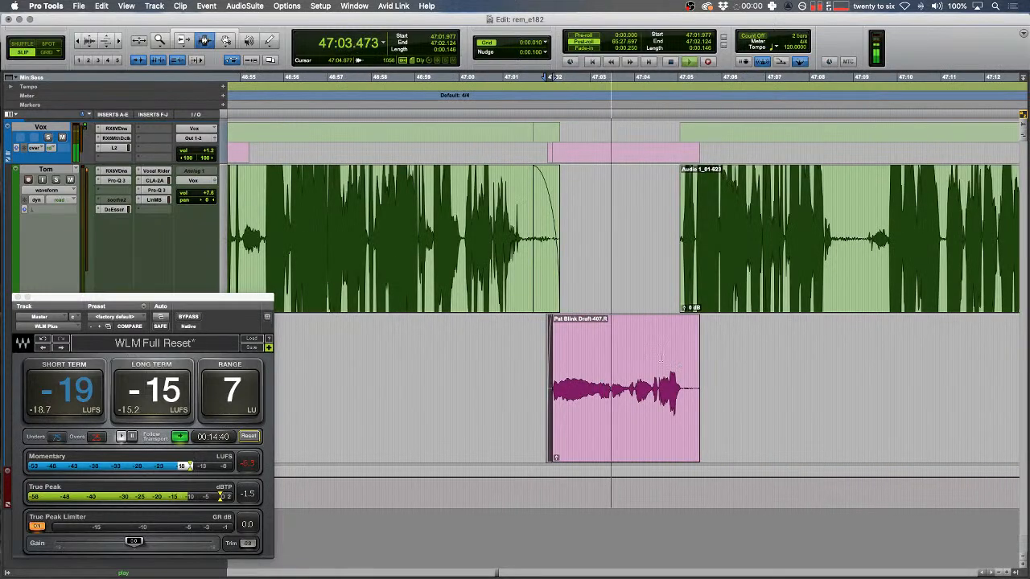
# - Add fades at the next boundary: green clip start and pink clip end
pyautogui.moveTo(661, 338); pyautogui.dragTo(632, 336)
pyautogui.press('t')
pyautogui.press('t')
pyautogui.hscroll(5, 630, 343)
pyautogui.press('r')
pyautogui.moveTo(594, 290); pyautogui.dragTo(624, 289)
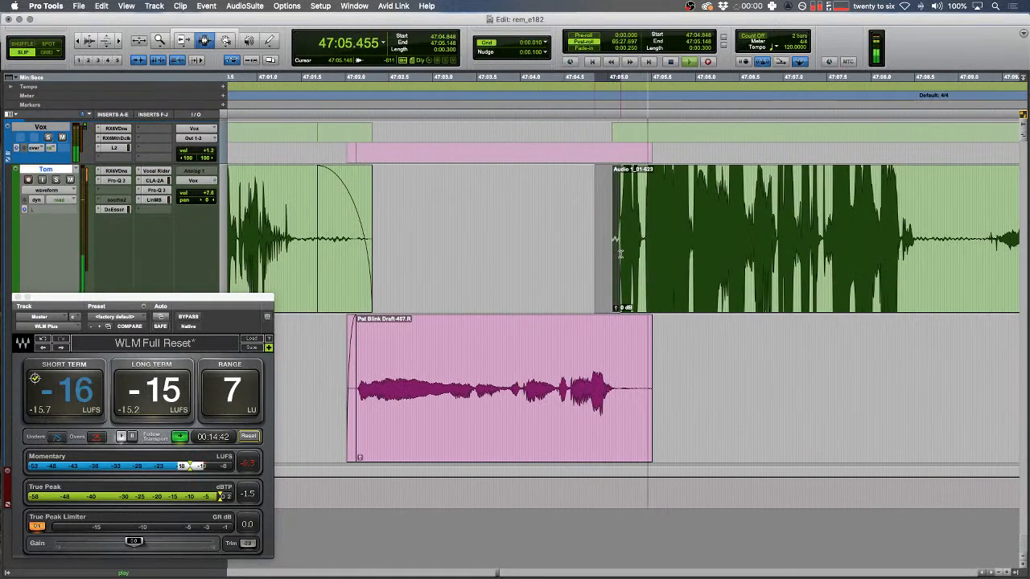
pyautogui.press('f')
pyautogui.moveTo(669, 362); pyautogui.dragTo(618, 364)
pyautogui.press('f')
pyautogui.press('r')
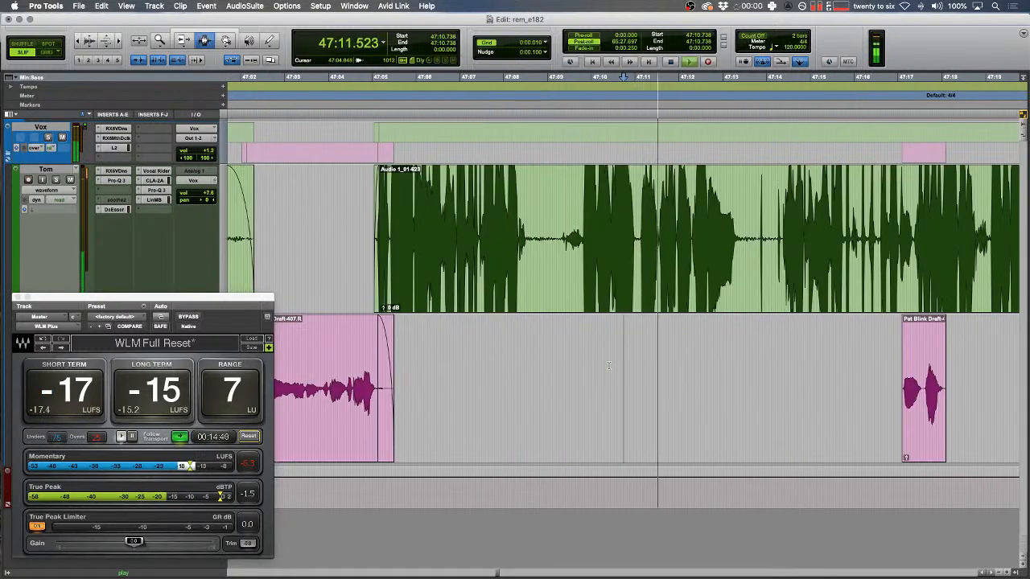
# - In Shuffle mode, delete the click spike on the green track, replay it, then return to Slip mode
pyautogui.press('t')
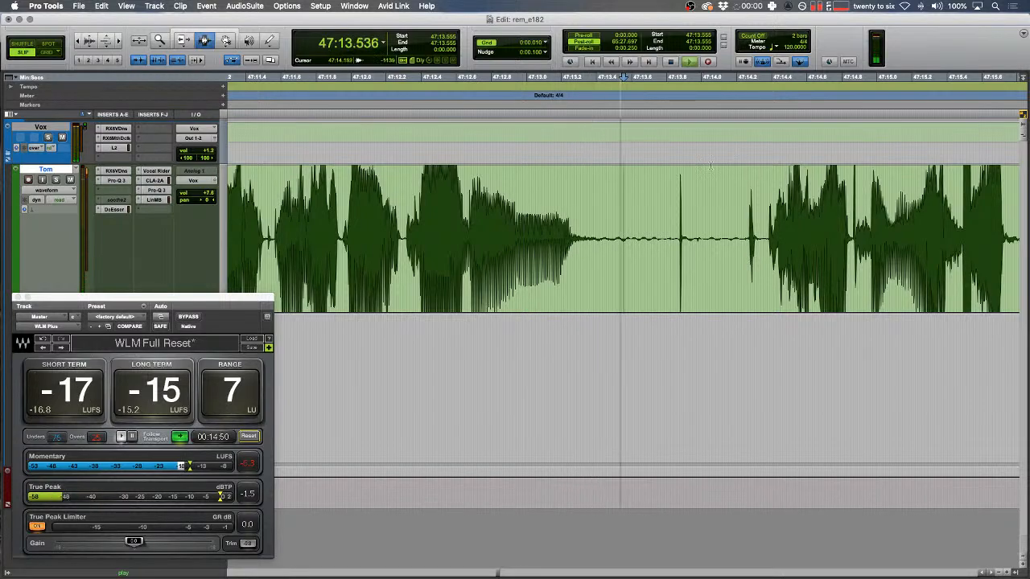
pyautogui.hscroll(5, 635, 211)
pyautogui.press('F1')
pyautogui.moveTo(495, 239); pyautogui.dragTo(468, 240)
pyautogui.press('Delete')
pyautogui.press('space')
pyautogui.press('space')
pyautogui.press('r')
pyautogui.press('F2')
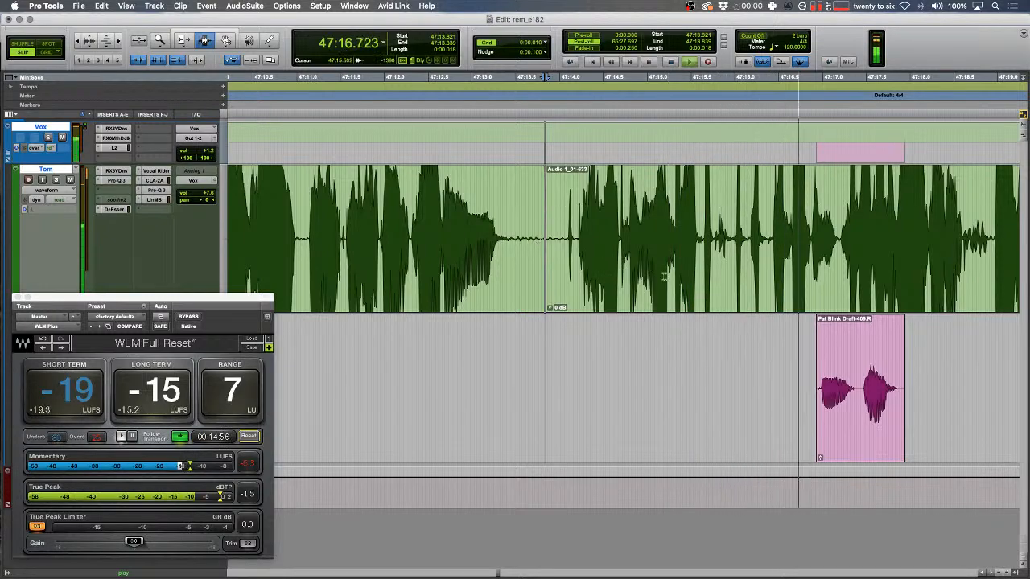
# - Fade out the end of the pink clip and stop playback past 47:46
pyautogui.hscroll(3, 665, 277)
pyautogui.moveTo(474, 387); pyautogui.dragTo(656, 389)
pyautogui.press('f')
pyautogui.hscroll(3, 657, 389)
pyautogui.moveTo(652, 302); pyautogui.dragTo(616, 301)
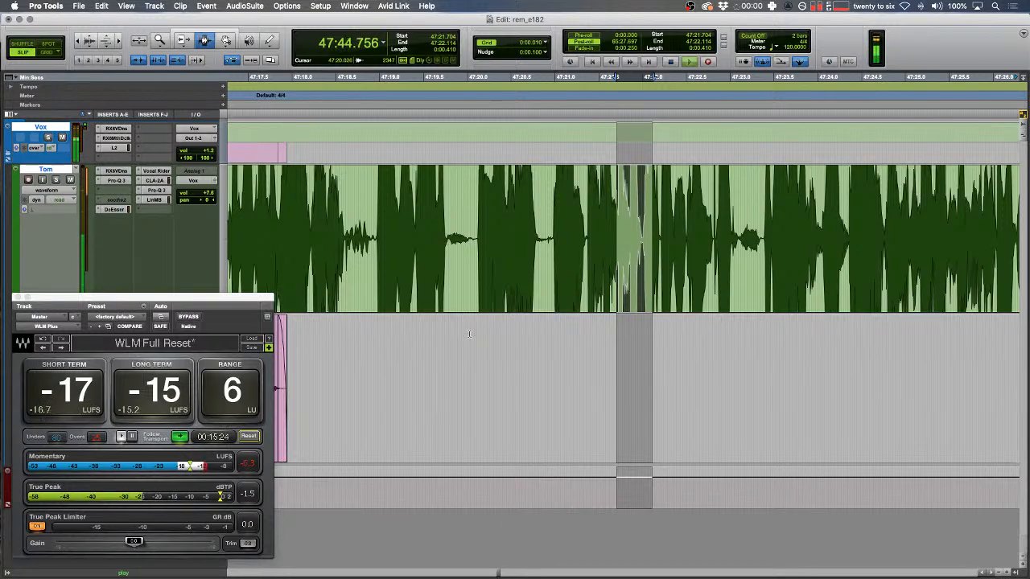
pyautogui.press('Down')
pyautogui.press('Left')
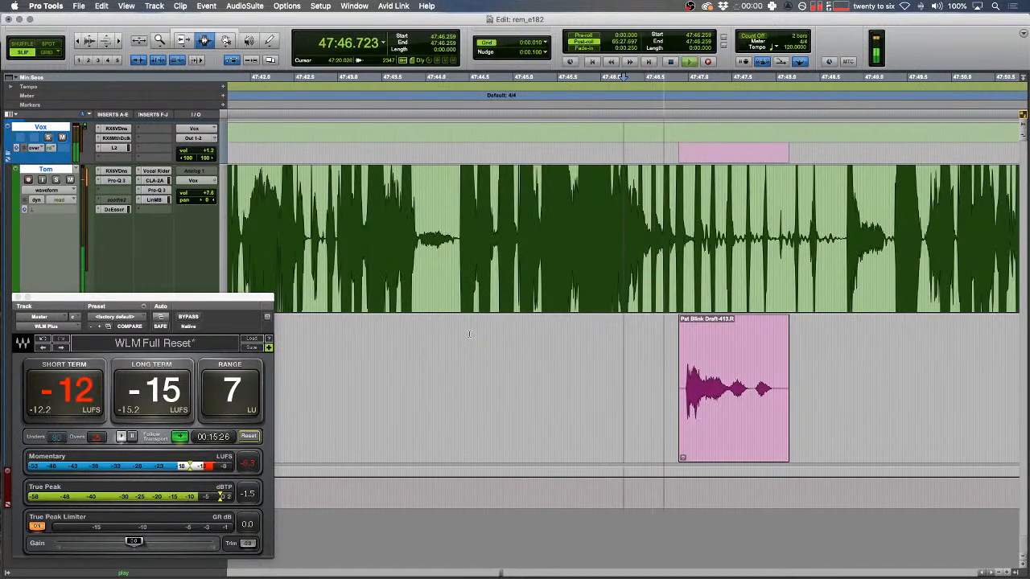
# - In Shuffle mode, replace the blip on the green track with the pasted tone clip and play it back
pyautogui.press('space')
pyautogui.click(456, 271)
pyautogui.press('t')
pyautogui.press('t')
pyautogui.press('F1')
pyautogui.hscroll(5, 528, 270)
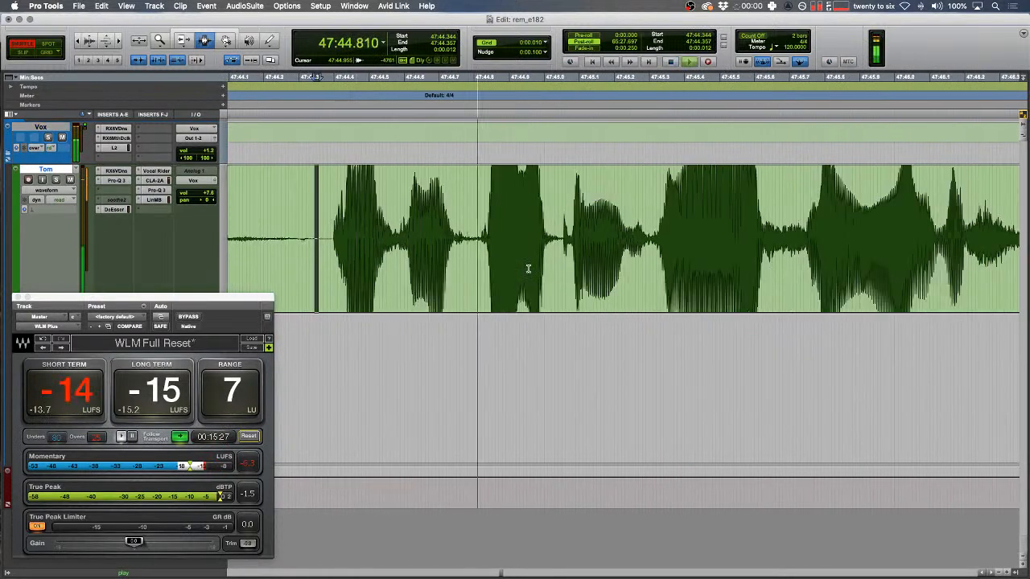
pyautogui.press('space')
pyautogui.moveTo(477, 243); pyautogui.dragTo(562, 237)
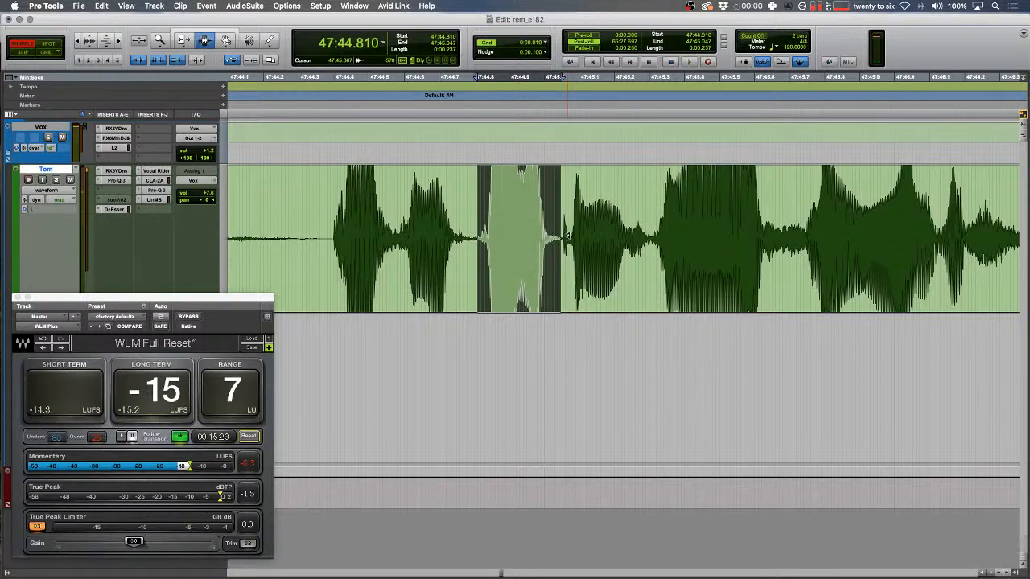
pyautogui.press('super+alt+v')
pyautogui.moveTo(483, 237); pyautogui.dragTo(440, 237)
pyautogui.press('r')
pyautogui.press('space')
# - Split out two short sections of the green clip and lower each one's clip gain to -4 dB
pyautogui.click(478, 236)
pyautogui.press('b')
pyautogui.press('super+z')
pyautogui.click(473, 240)
pyautogui.press('b')
pyautogui.doubleClick(510, 248)
pyautogui.hotkey('ctrl', 'shift', 'Down')
pyautogui.hotkey('ctrl', 'shift', 'Down')
pyautogui.hotkey('ctrl', 'shift', 'Down')
pyautogui.hotkey('ctrl', 'shift', 'Down')
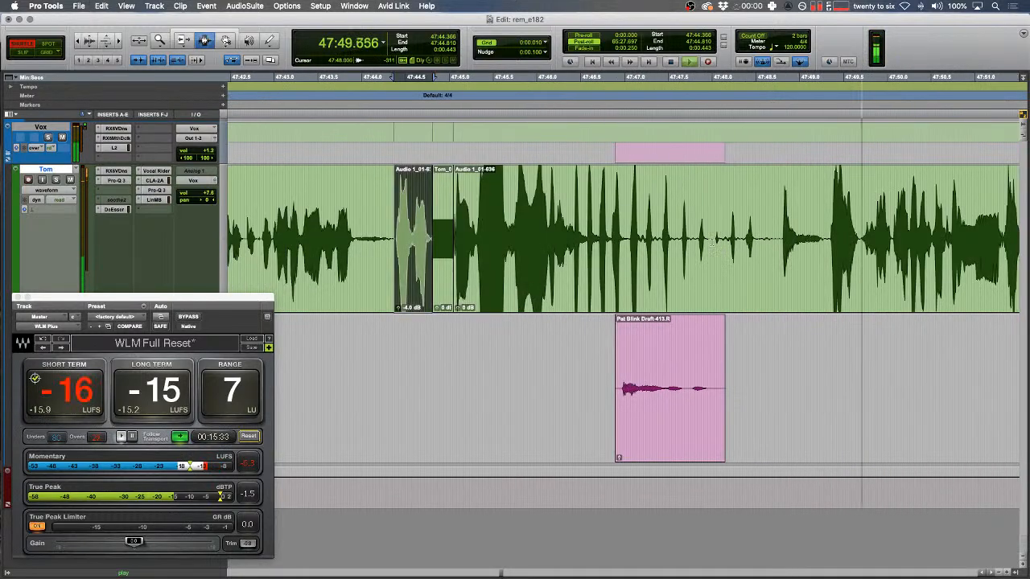
pyautogui.click(711, 257)
pyautogui.press('b')
pyautogui.doubleClick(605, 259)
pyautogui.hotkey('ctrl', 'shift', 'Down')
pyautogui.hotkey('ctrl', 'shift', 'Down')
pyautogui.hotkey('ctrl', 'shift', 'Down')
pyautogui.hotkey('ctrl', 'shift', 'Down')
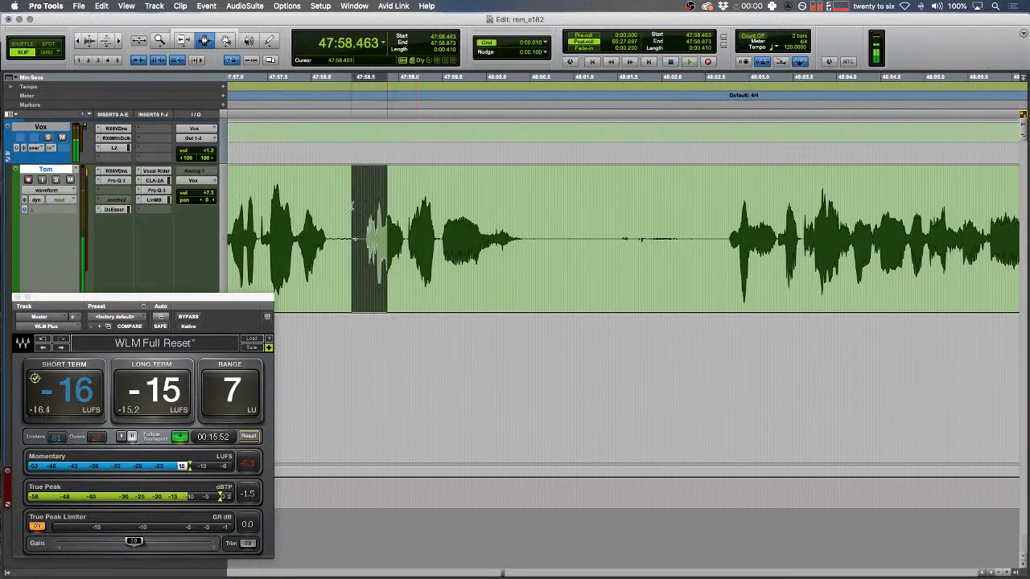
# - Delete the silent pause on the green track so the audio closes up, then crossfade the cut
pyautogui.press('super+bracketright')
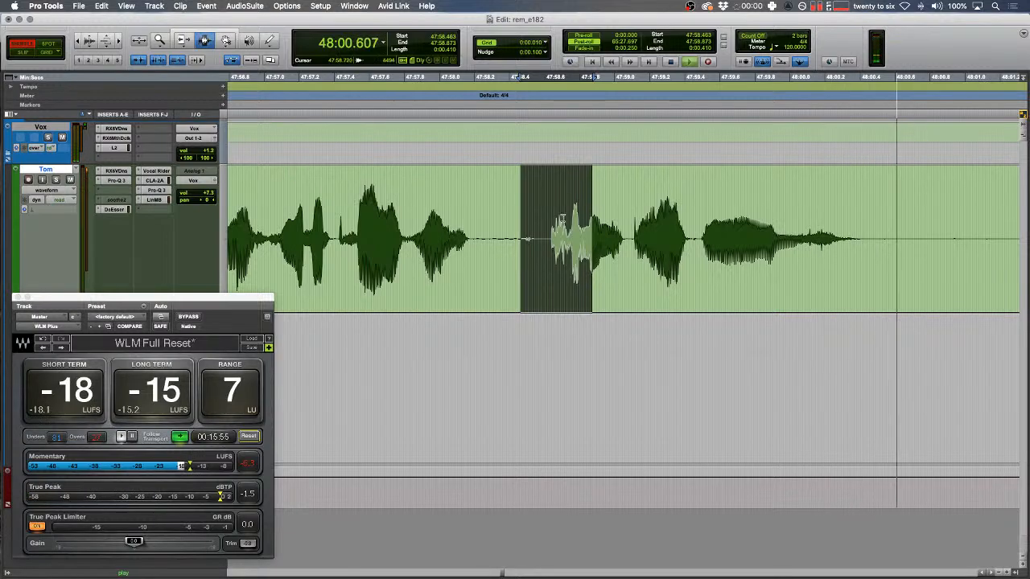
pyautogui.moveTo(617, 246); pyautogui.dragTo(919, 261)
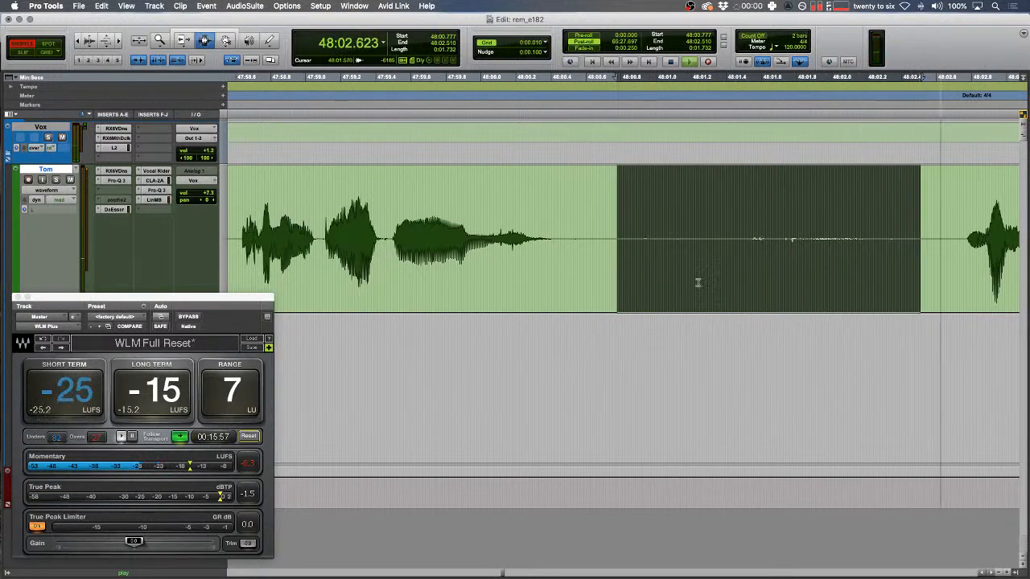
pyautogui.press('space')
pyautogui.keyDown('shift'); pyautogui.click(596, 246); pyautogui.keyUp('shift')
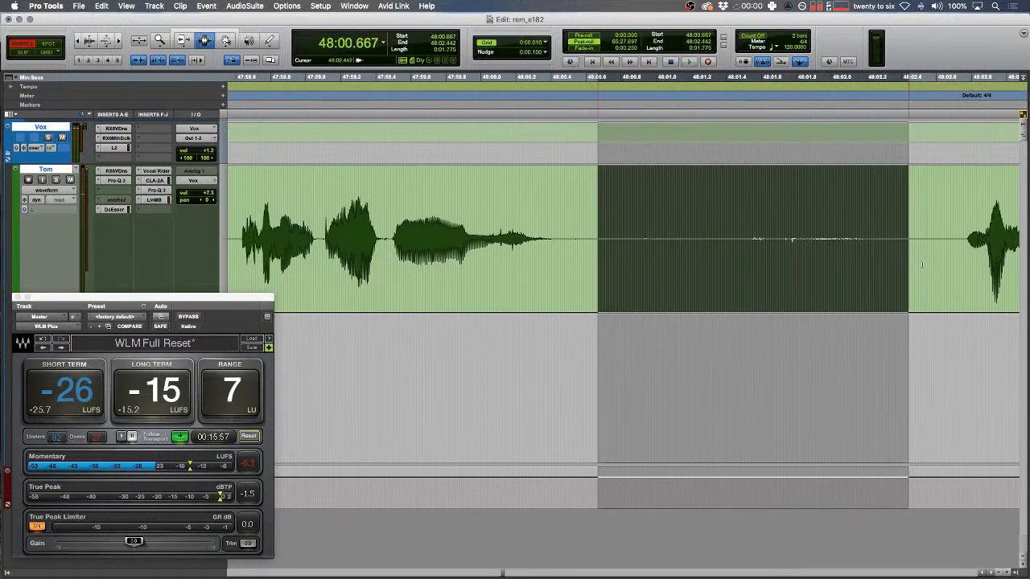
pyautogui.press('BackSpace')
pyautogui.moveTo(596, 237); pyautogui.dragTo(600, 236)
pyautogui.press('f')
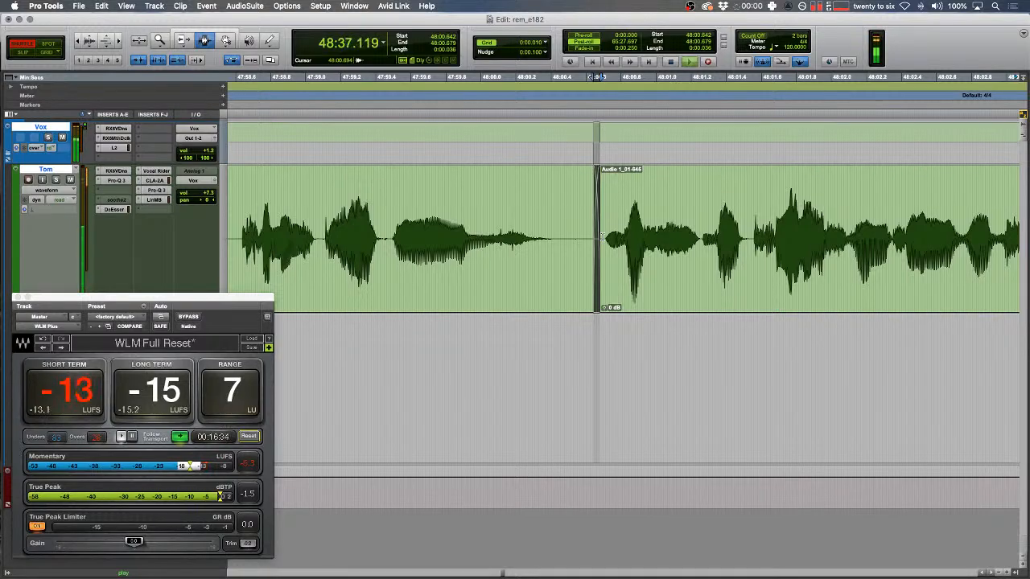
# - Stop playback in Slip mode and delete the silence at the green clip's end
pyautogui.press('Down')
pyautogui.press('Left')
pyautogui.press('F2')
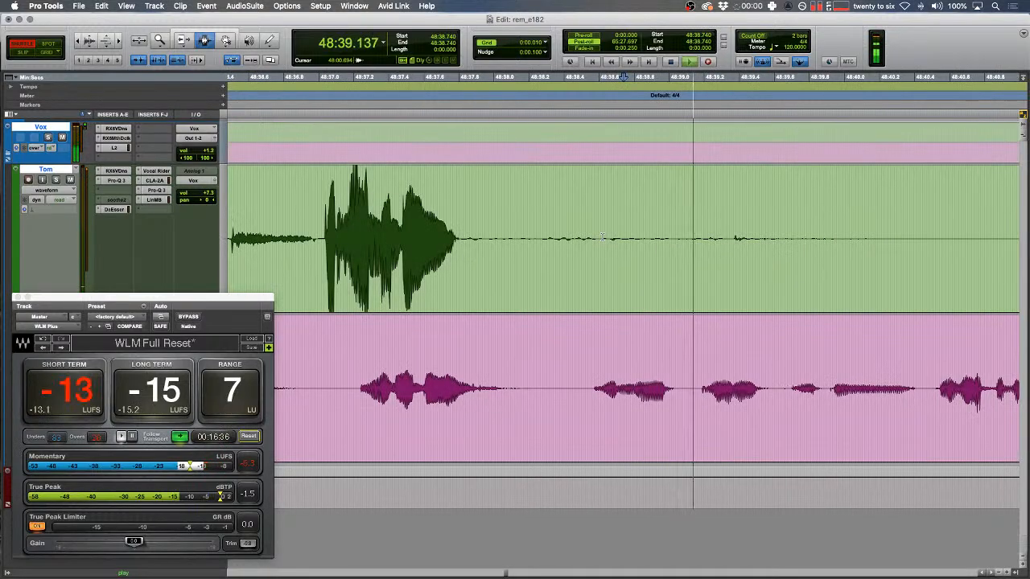
pyautogui.press('r')
pyautogui.moveTo(419, 238); pyautogui.dragTo(767, 261)
pyautogui.press('Delete')
# - Switch to Shuffle mode and replay the green clip's tail to check it
pyautogui.moveTo(432, 269); pyautogui.dragTo(398, 262)
pyautogui.press('F1')
pyautogui.press('space')
pyautogui.press('space')
pyautogui.press('t')
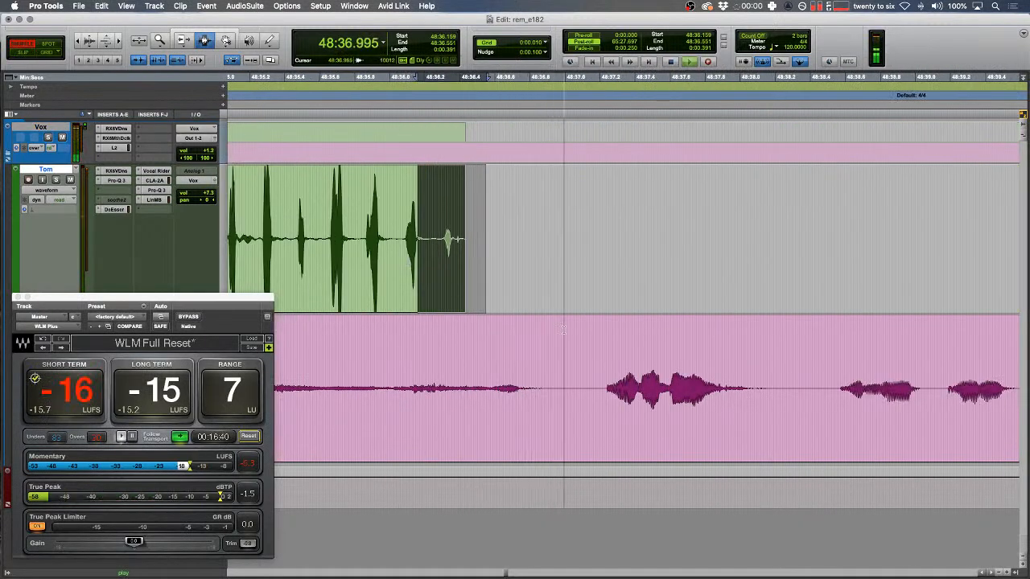
pyautogui.press('r')
pyautogui.press('r')
# - Delete three silent stretches from the green track, including the silence before its speech
pyautogui.moveTo(453, 235); pyautogui.dragTo(824, 239)
pyautogui.press('F2')
pyautogui.press('Delete')
pyautogui.hscroll(5, 805, 238)
pyautogui.moveTo(578, 240); pyautogui.dragTo(824, 253)
pyautogui.press('Delete')
pyautogui.hscroll(5, 672, 280)
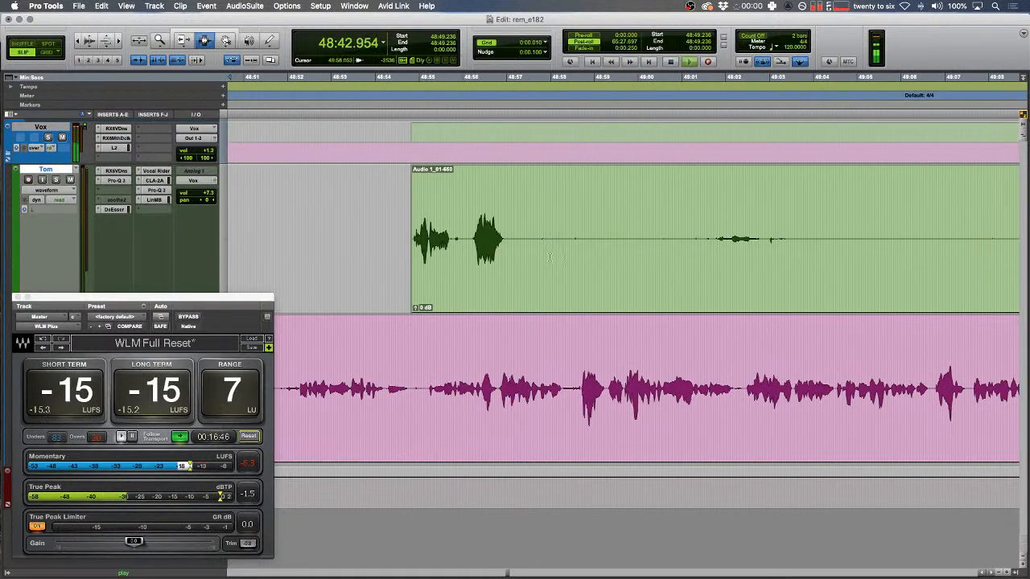
pyautogui.moveTo(504, 238); pyautogui.dragTo(714, 242)
pyautogui.press('Delete')
pyautogui.hscroll(5, 579, 256)
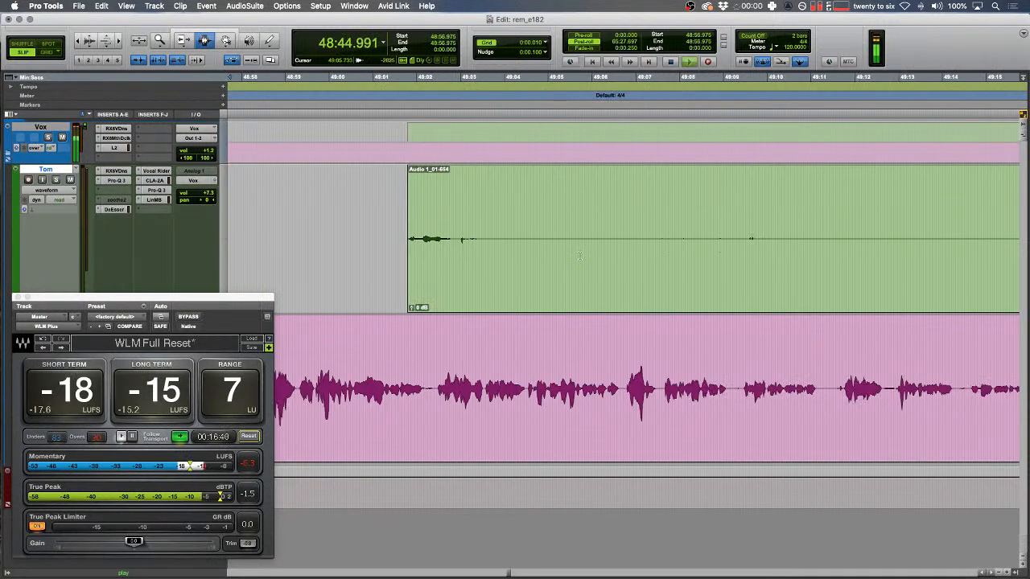
# - Delete two more green-track silences and a silent stretch on the pink track
pyautogui.moveTo(454, 231); pyautogui.dragTo(700, 233)
pyautogui.press('Delete')
pyautogui.hscroll(8, 700, 229)
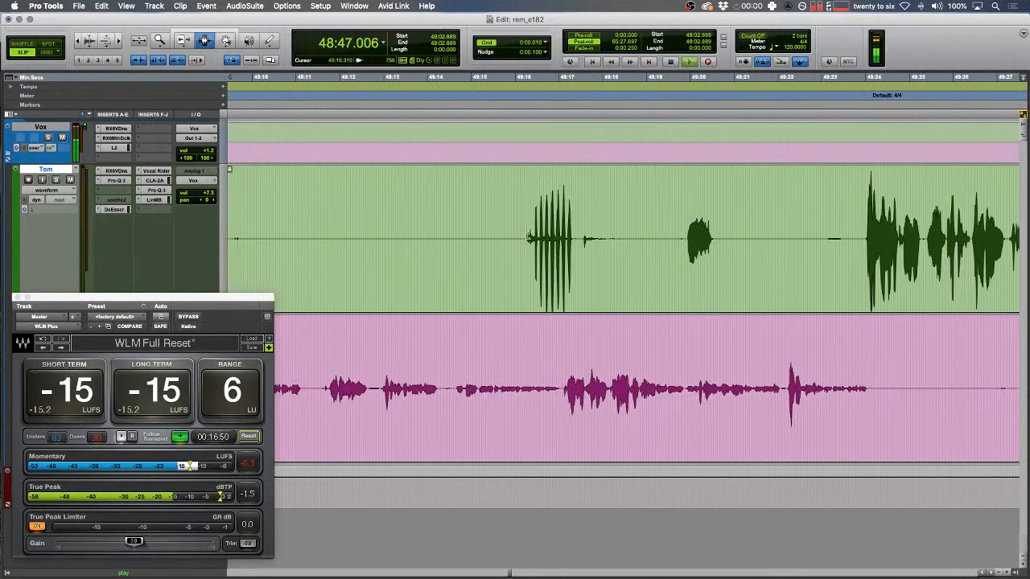
pyautogui.moveTo(727, 241); pyautogui.dragTo(865, 241)
pyautogui.press('Delete')
pyautogui.hscroll(6, 707, 296)
pyautogui.moveTo(563, 388); pyautogui.dragTo(858, 388)
pyautogui.press('Delete')
pyautogui.hscroll(6, 687, 364)
# - Remove two gaps in the green clip and another silent stretch from the pink track
pyautogui.moveTo(571, 258); pyautogui.dragTo(660, 257)
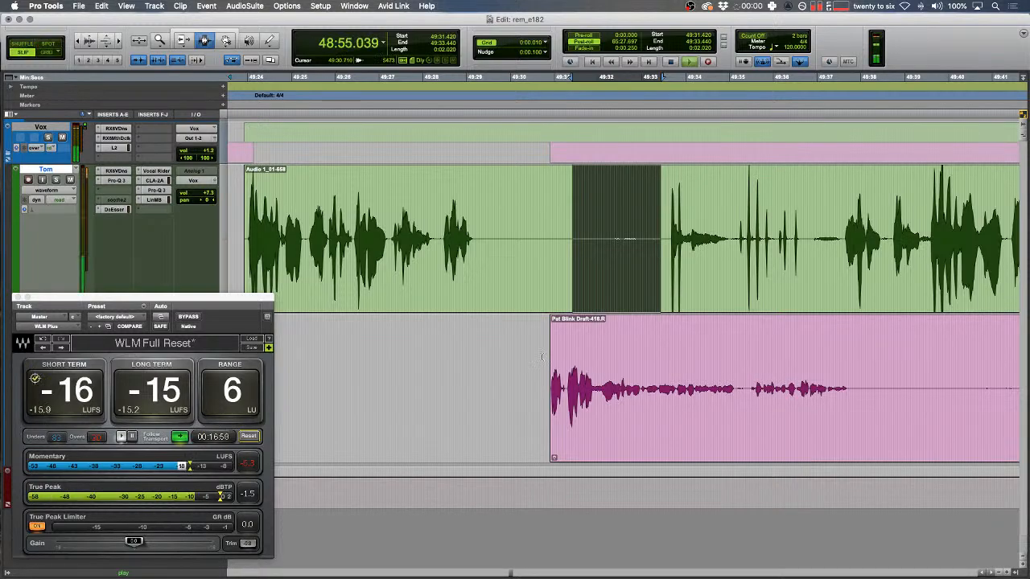
pyautogui.press('Delete')
pyautogui.moveTo(507, 309); pyautogui.dragTo(543, 346)
pyautogui.press('Delete')
pyautogui.hscroll(6, 587, 396)
pyautogui.moveTo(510, 381); pyautogui.dragTo(808, 386)
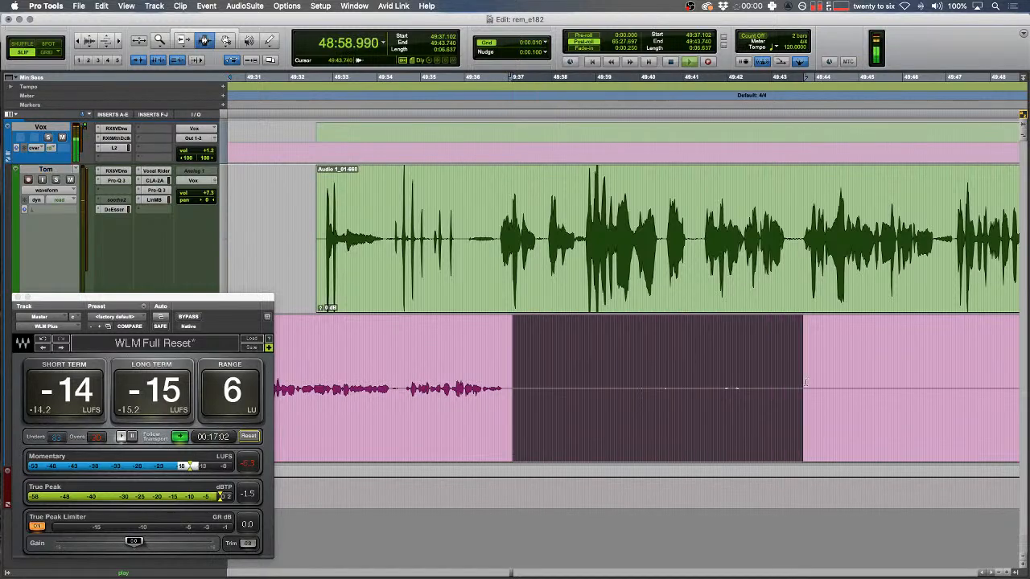
pyautogui.press('Delete')
pyautogui.hscroll(8, 586, 405)
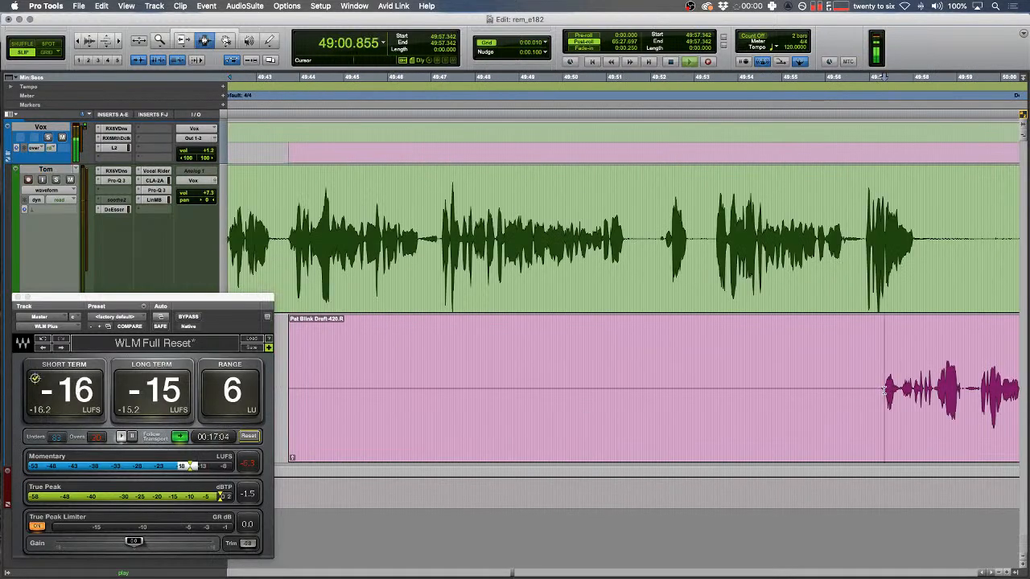
# - Trim the pink clip's silent start to the edit point and delete the next green-track pause
pyautogui.press('a')
pyautogui.hscroll(4, 704, 380)
pyautogui.moveTo(713, 261); pyautogui.dragTo(975, 269)
pyautogui.press('Delete')
pyautogui.hscroll(6, 649, 306)
# - Cut three more long pauses from the green track, then stop playback at the spot heard
pyautogui.moveTo(718, 246); pyautogui.dragTo(818, 249)
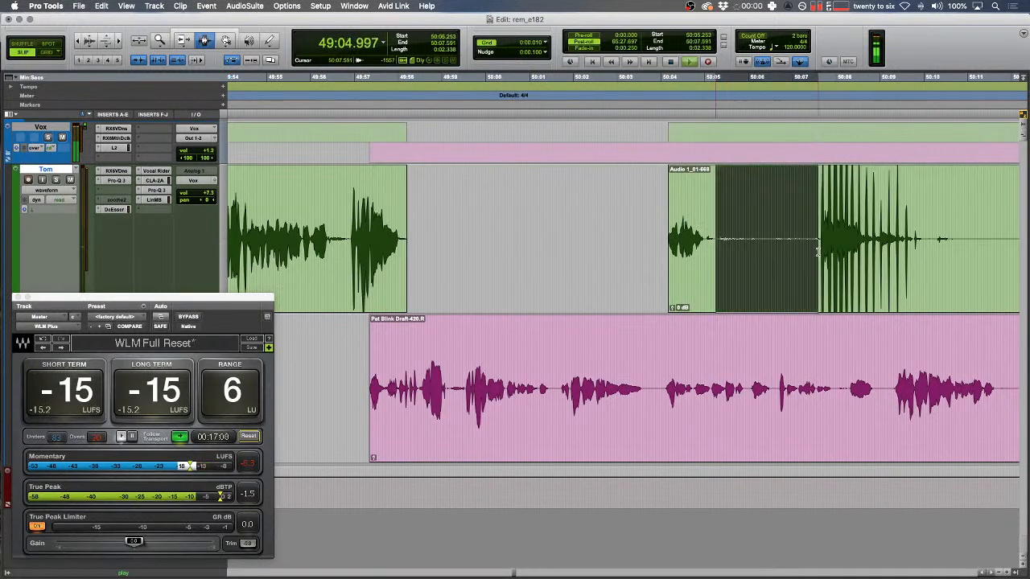
pyautogui.press('Delete')
pyautogui.hscroll(6, 609, 313)
pyautogui.moveTo(613, 238); pyautogui.dragTo(830, 239)
pyautogui.press('Delete')
pyautogui.hscroll(8, 513, 239)
pyautogui.moveTo(594, 238); pyautogui.dragTo(937, 239)
pyautogui.press('Delete')
pyautogui.hscroll(7, 607, 271)
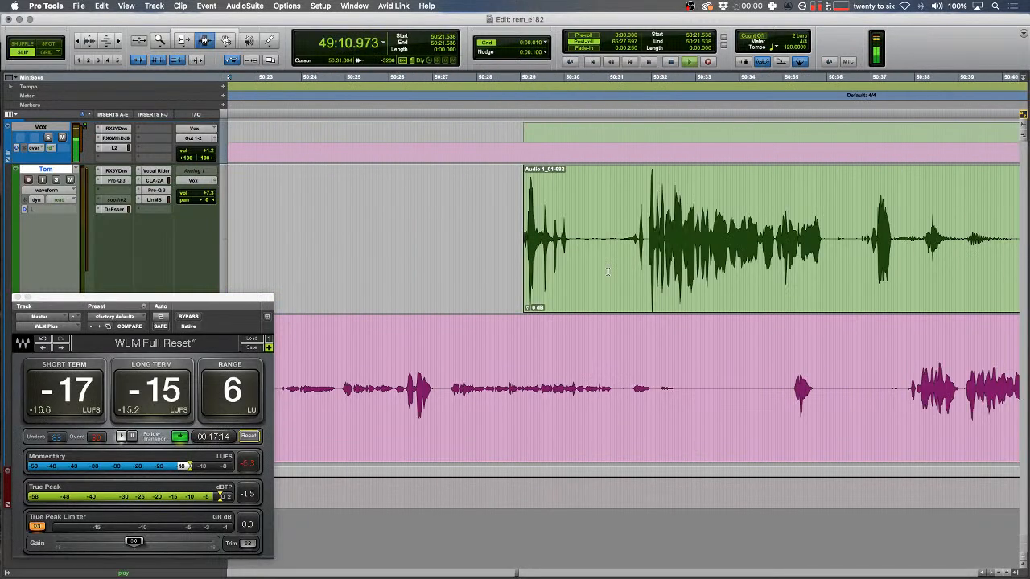
pyautogui.hscroll(7, 683, 392)
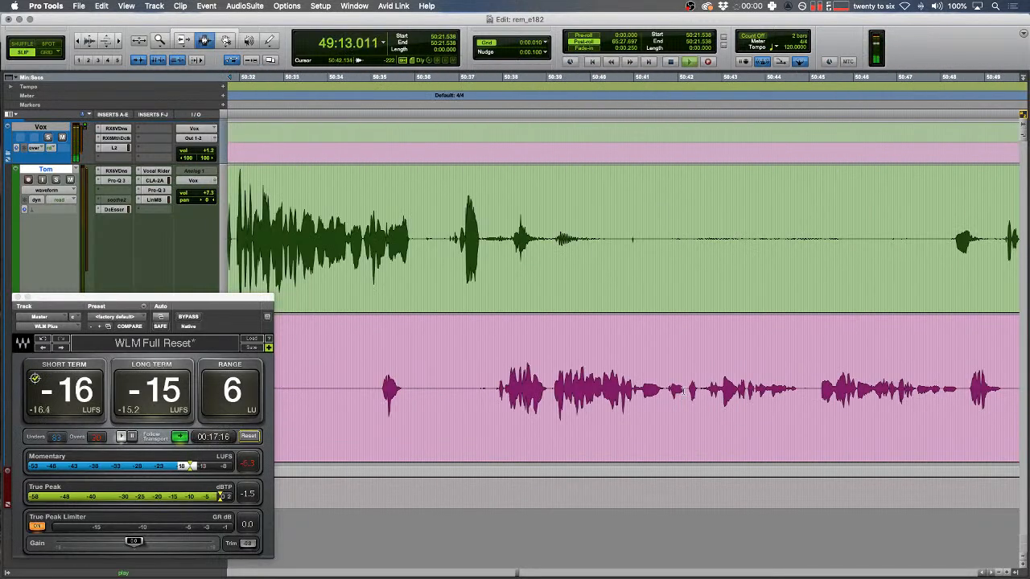
pyautogui.press('Down')
pyautogui.press('Left')
# - In Shuffle mode, delete the breath before the word and crossfade the join
pyautogui.press('t')
pyautogui.press('alt+super+]')
pyautogui.press('alt+super+]')
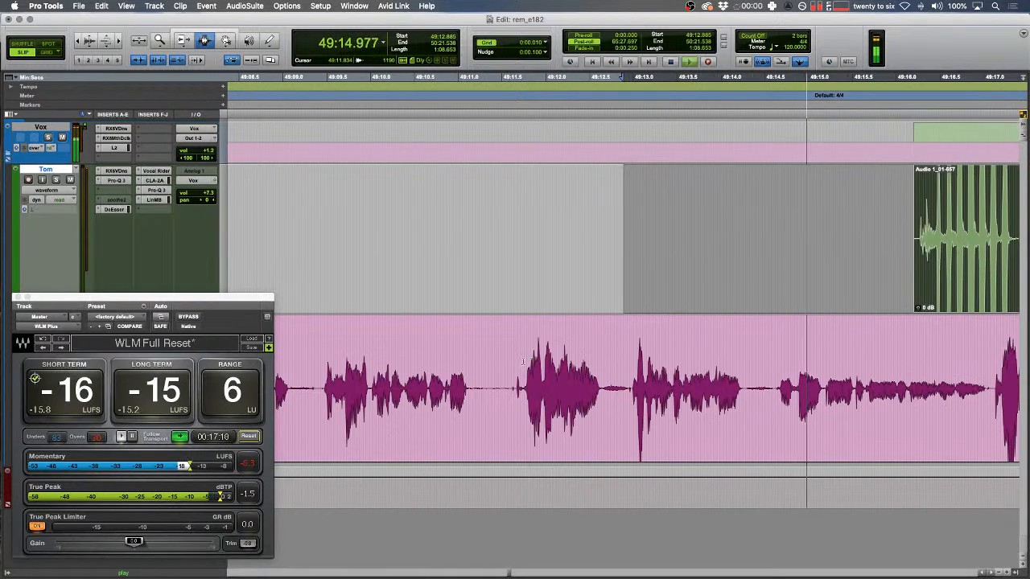
pyautogui.click(519, 362)
pyautogui.press('t')
pyautogui.press('t')
pyautogui.press('space')
pyautogui.press('F1')
pyautogui.moveTo(636, 378); pyautogui.dragTo(594, 375)
pyautogui.press('Delete')
pyautogui.moveTo(594, 375); pyautogui.dragTo(599, 374)
pyautogui.press('f')
# - Play back the breath edit to check it and return to Slip mode
pyautogui.click(481, 360)
pyautogui.press('space')
pyautogui.press('r')
pyautogui.press('r')
pyautogui.press('r')
pyautogui.press('r')
pyautogui.press('r')
pyautogui.press('r')
pyautogui.press('r')
pyautogui.hscroll(10, 478, 348)
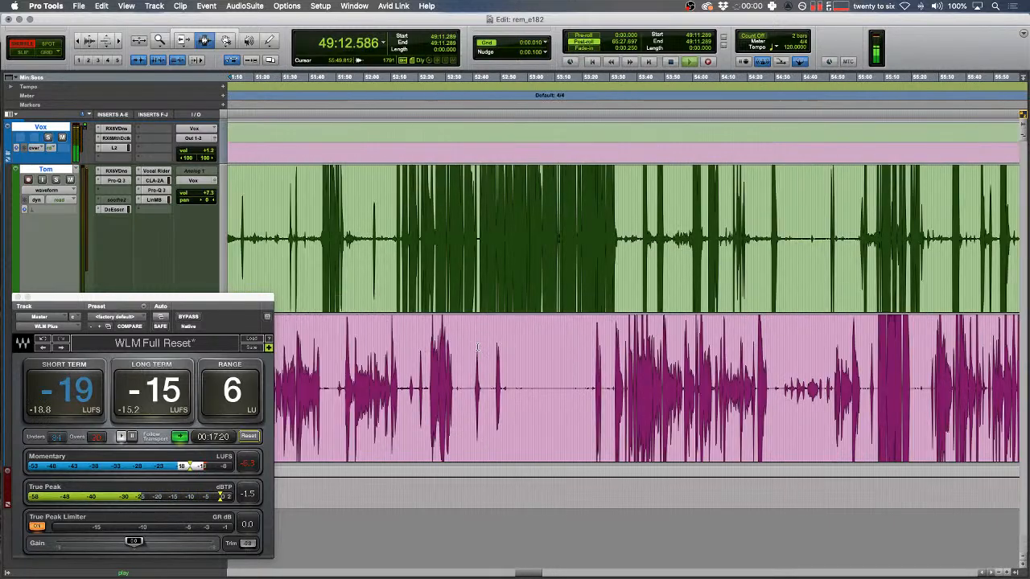
pyautogui.hscroll(-6, 477, 348)
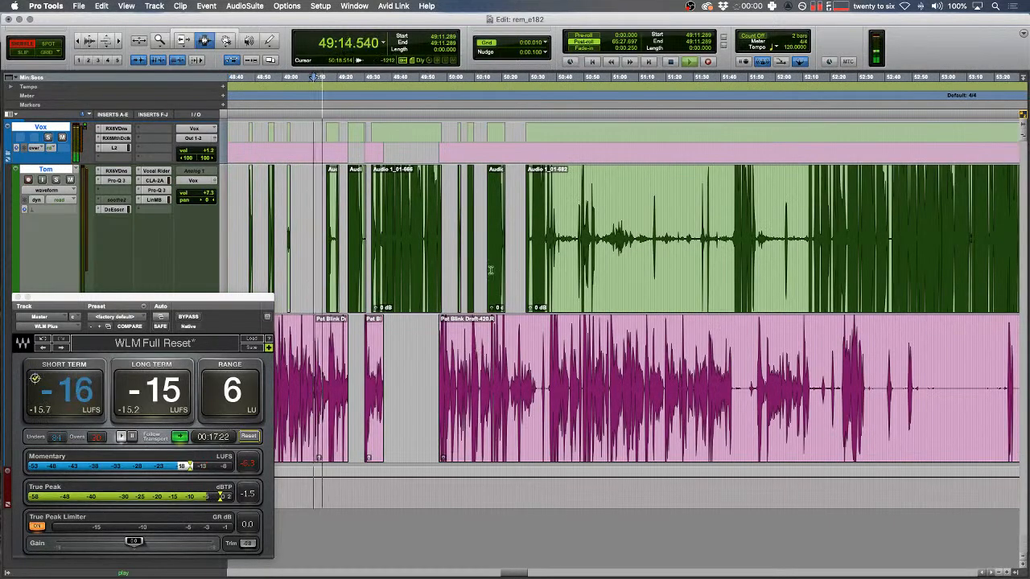
pyautogui.press('t')
pyautogui.press('t')
pyautogui.press('t')
pyautogui.press('t')
pyautogui.press('t')
pyautogui.press('t')
pyautogui.hscroll(3, 552, 257)
pyautogui.press('F2')
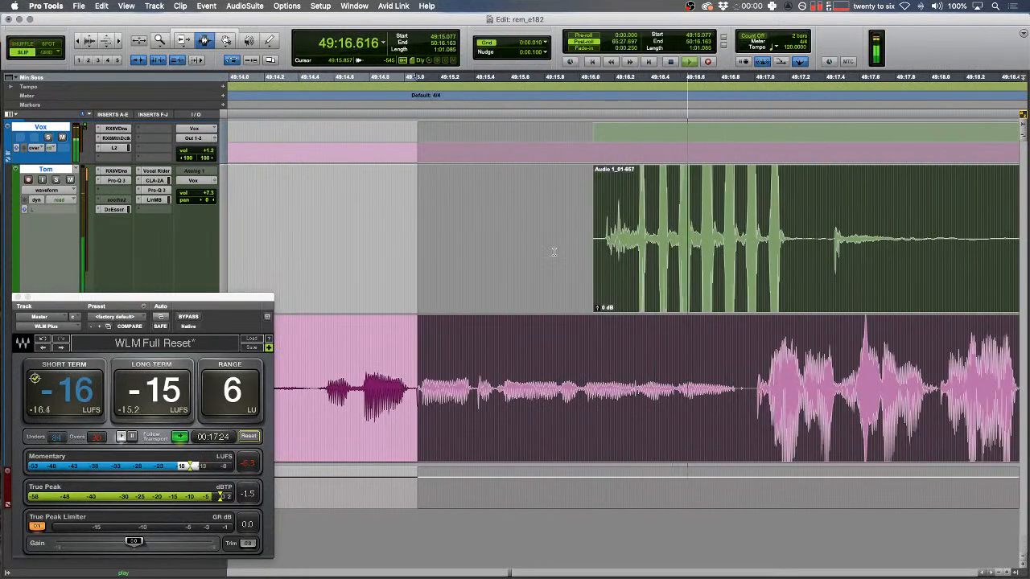
pyautogui.moveTo(601, 255); pyautogui.dragTo(568, 256)
pyautogui.press('r')
pyautogui.hscroll(4, 556, 256)
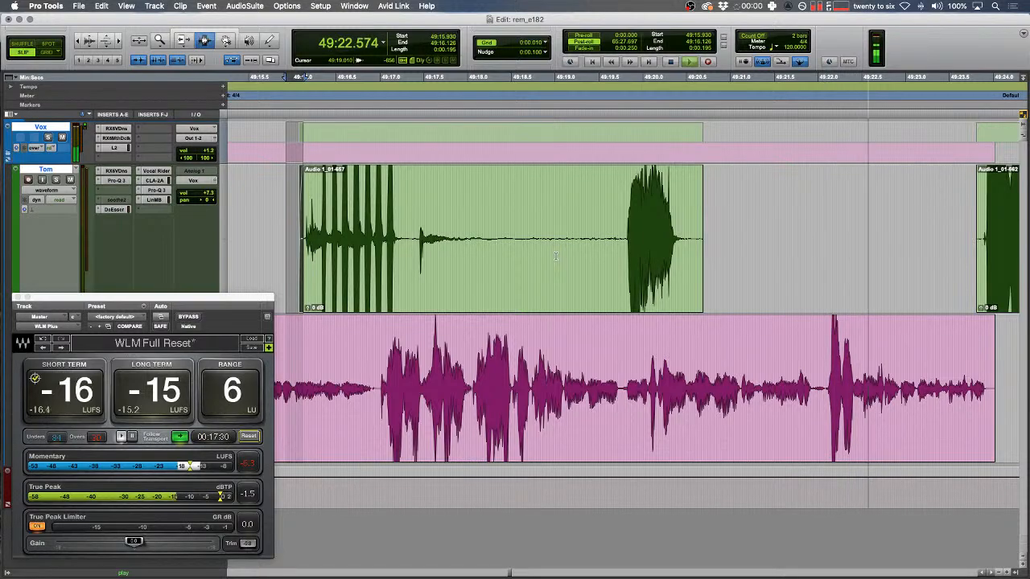
pyautogui.hscroll(4, 555, 256)
# - Select the blip on the pink track at 49:23 and consolidate it into its own clip
pyautogui.moveTo(560, 354); pyautogui.dragTo(672, 383)
pyautogui.press('t')
pyautogui.press('t')
pyautogui.press('space')
pyautogui.click(602, 379)
pyautogui.press('space')
pyautogui.hotkey('alt', 'shift', '3')
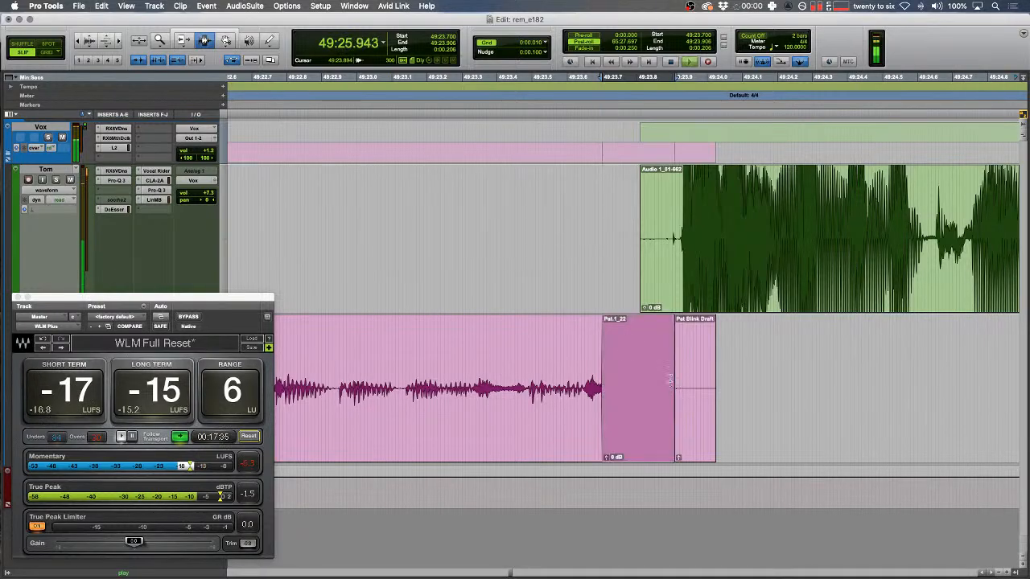
# - Play a short range across both tracks and switch back to Slip mode
pyautogui.moveTo(480, 326); pyautogui.dragTo(445, 294)
pyautogui.press('space')
pyautogui.press('space')
pyautogui.press('F1')
pyautogui.press('F2')
pyautogui.press('r')
pyautogui.press('r')
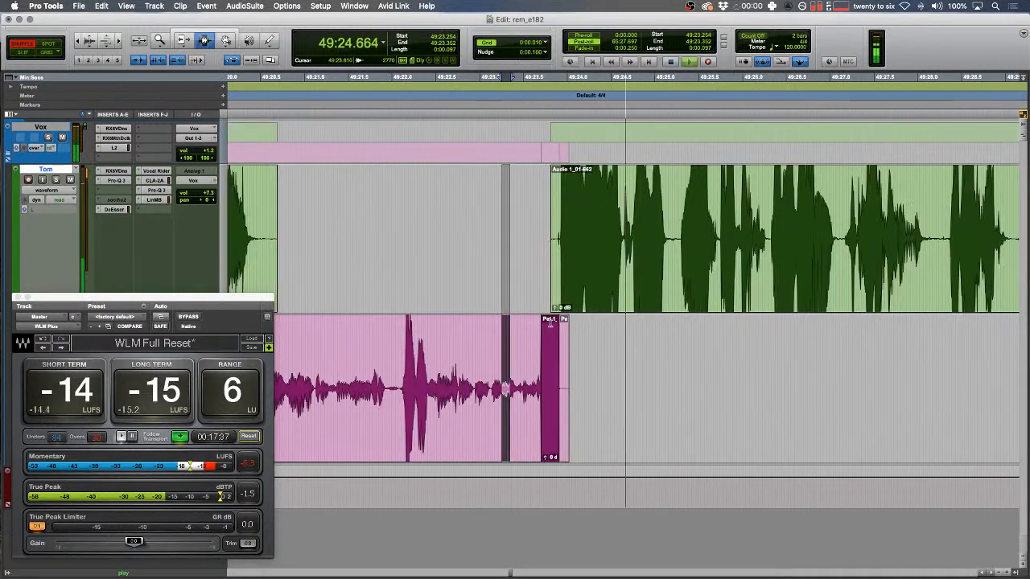
pyautogui.hscroll(5, 550, 324)
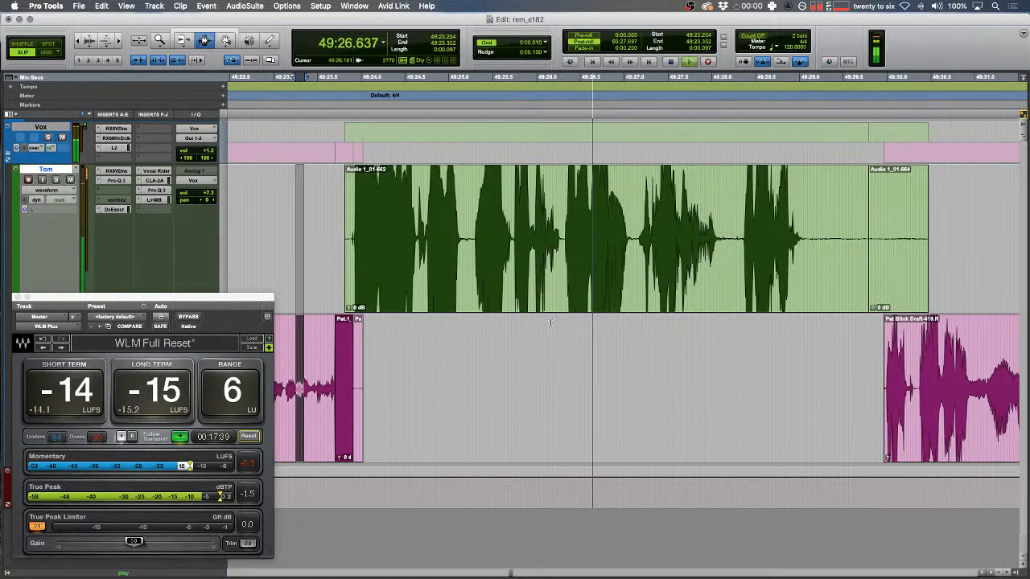
# - Split the green clip and lower its opening part's clip gain to -4.0 dB
pyautogui.hscroll(3, 550, 323)
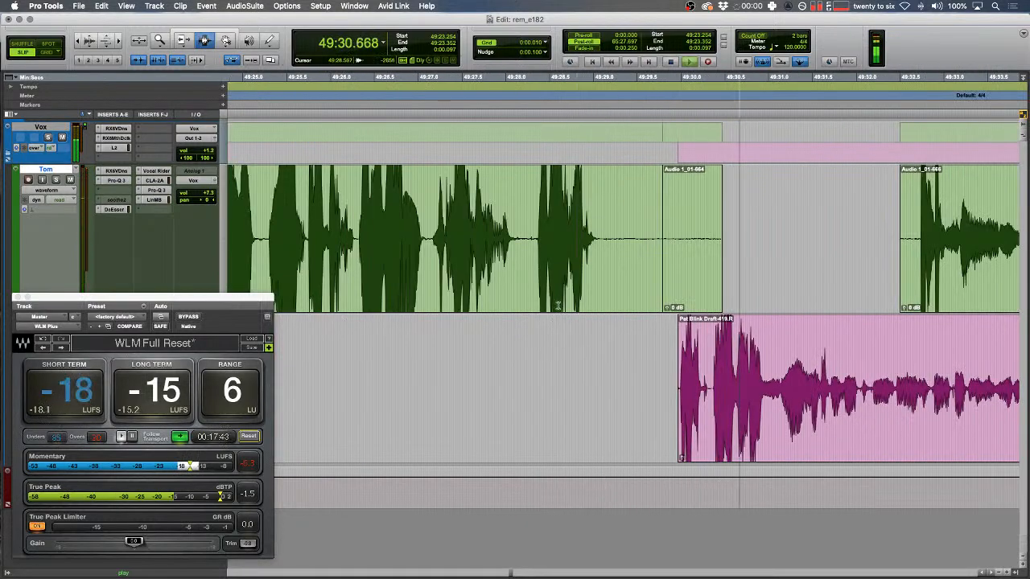
pyautogui.hscroll(4, 557, 304)
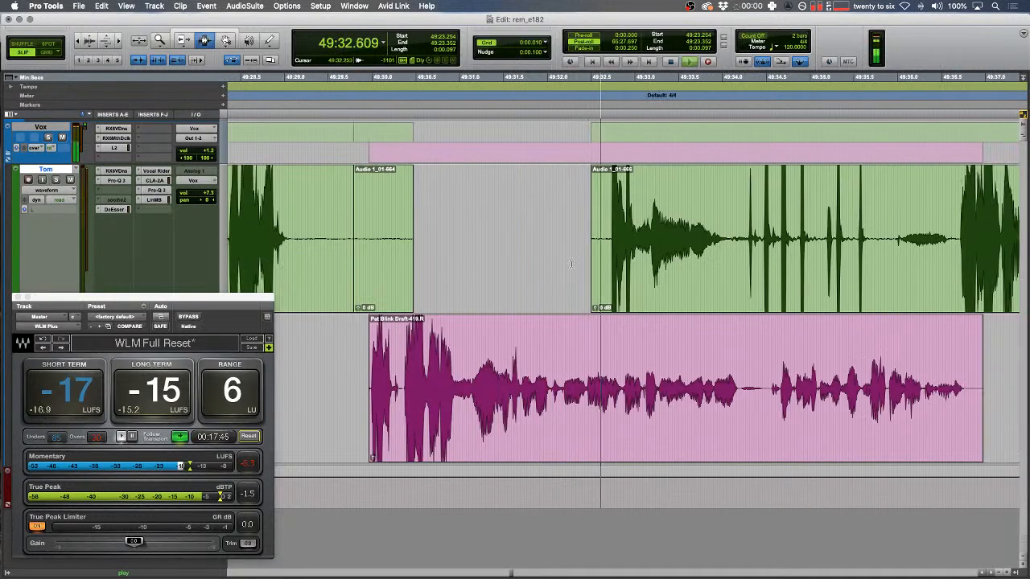
pyautogui.click(736, 239)
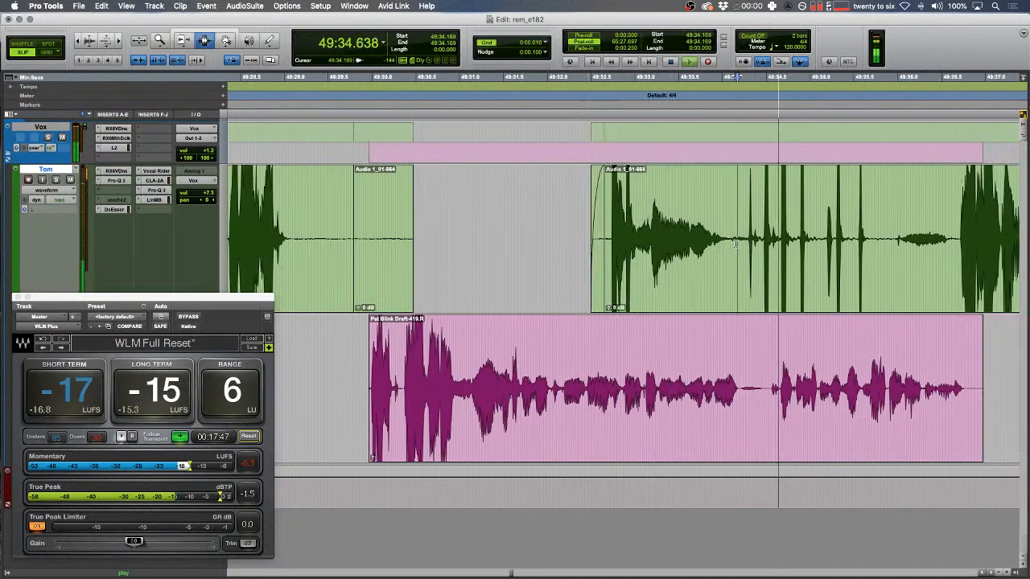
pyautogui.press('b')
pyautogui.doubleClick(726, 246)
pyautogui.hotkey('ctrl', 'shift', 'Down')
pyautogui.hotkey('ctrl', 'shift', 'Down')
pyautogui.hotkey('ctrl', 'shift', 'Down')
pyautogui.hotkey('ctrl', 'shift', 'Down')
pyautogui.hscroll(7, 726, 246)
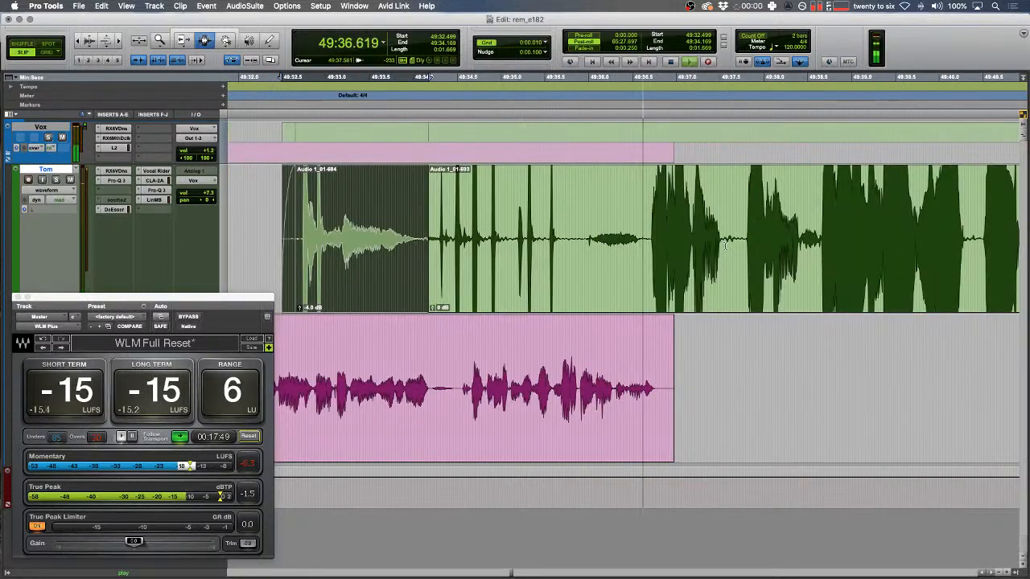
# - Delete two pauses from the green track
pyautogui.press('r')
pyautogui.hscroll(15, 720, 251)
pyautogui.hscroll(10, 717, 255)
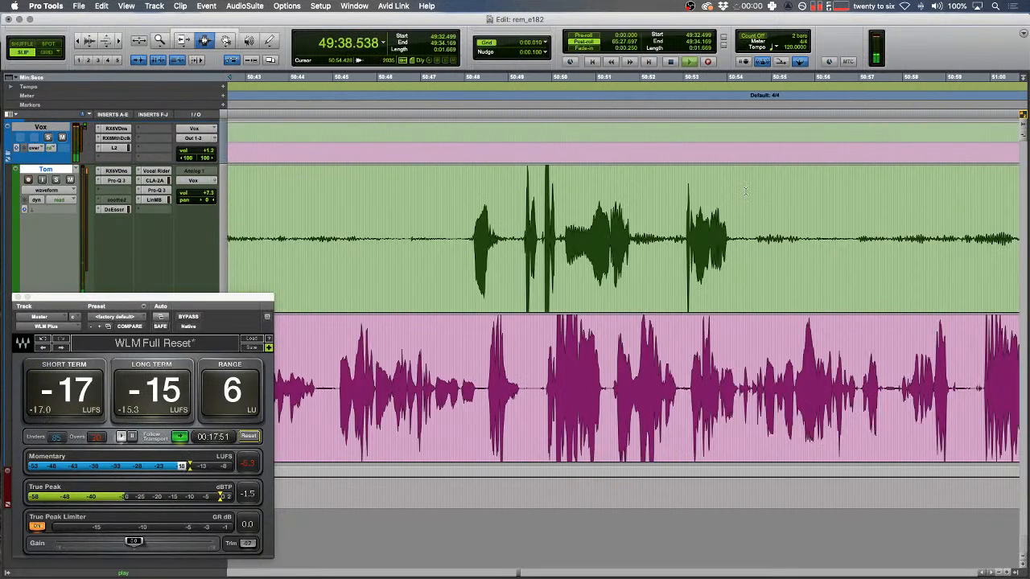
pyautogui.moveTo(452, 247); pyautogui.dragTo(893, 248)
pyautogui.press('Delete')
pyautogui.hscroll(3, 707, 254)
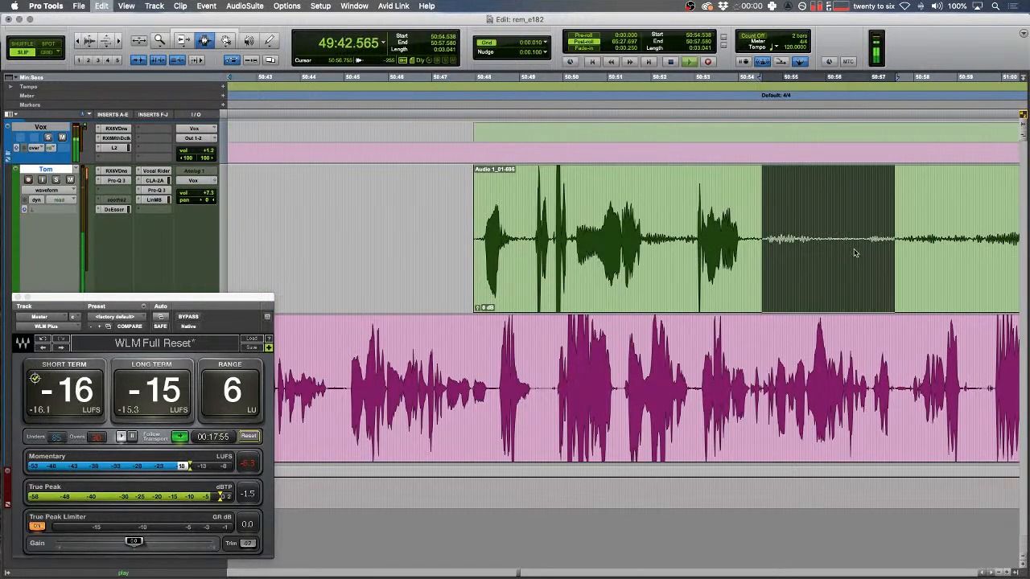
pyautogui.press('Delete')
# - Delete three further pauses from the green track, splitting the green clip
pyautogui.hscroll(5, 854, 249)
pyautogui.press('r')
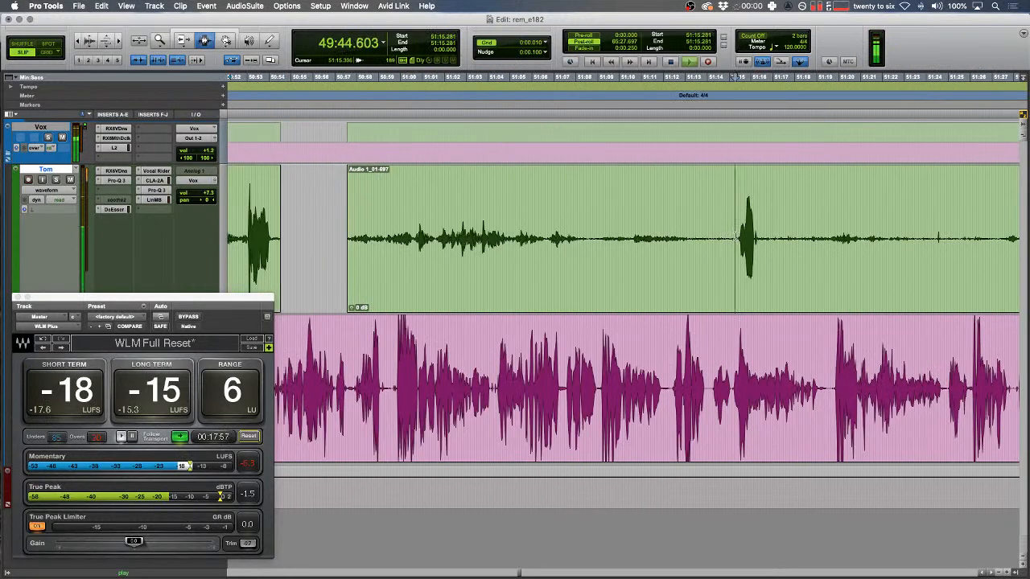
pyautogui.press('Delete')
pyautogui.moveTo(765, 241); pyautogui.dragTo(893, 243)
pyautogui.press('Delete')
pyautogui.hscroll(8, 804, 245)
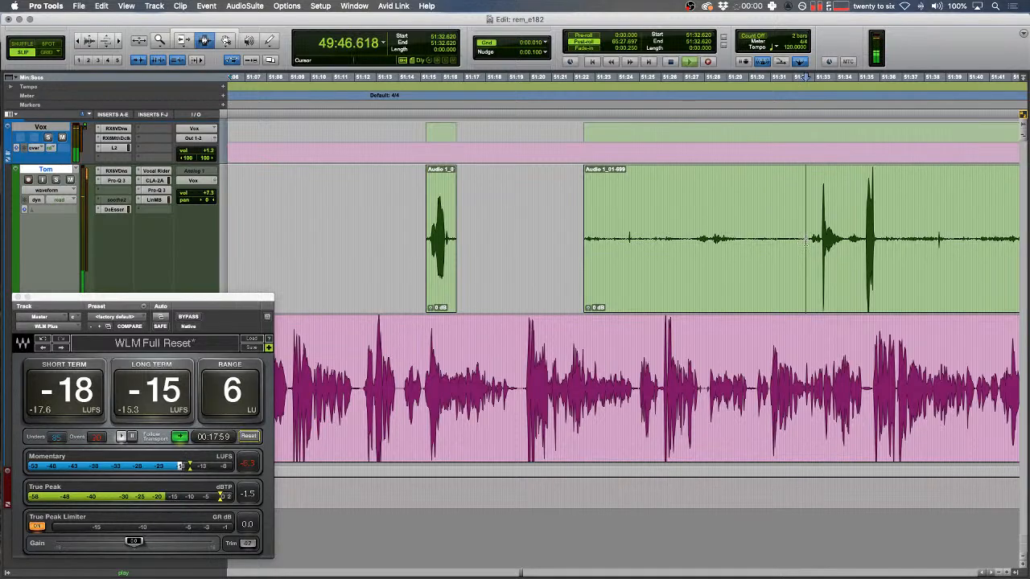
pyautogui.hscroll(3, 806, 242)
pyautogui.moveTo(785, 233); pyautogui.dragTo(965, 230)
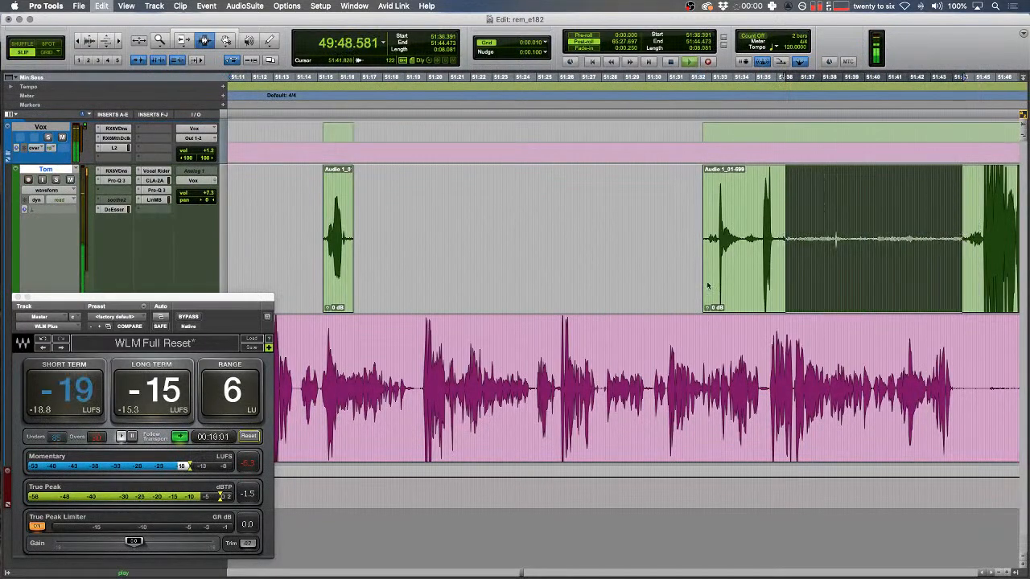
pyautogui.press('Delete')
pyautogui.hscroll(10, 696, 291)
# - Delete a silent stretch from the pink track and a pause from the green track
pyautogui.moveTo(554, 370); pyautogui.dragTo(735, 366)
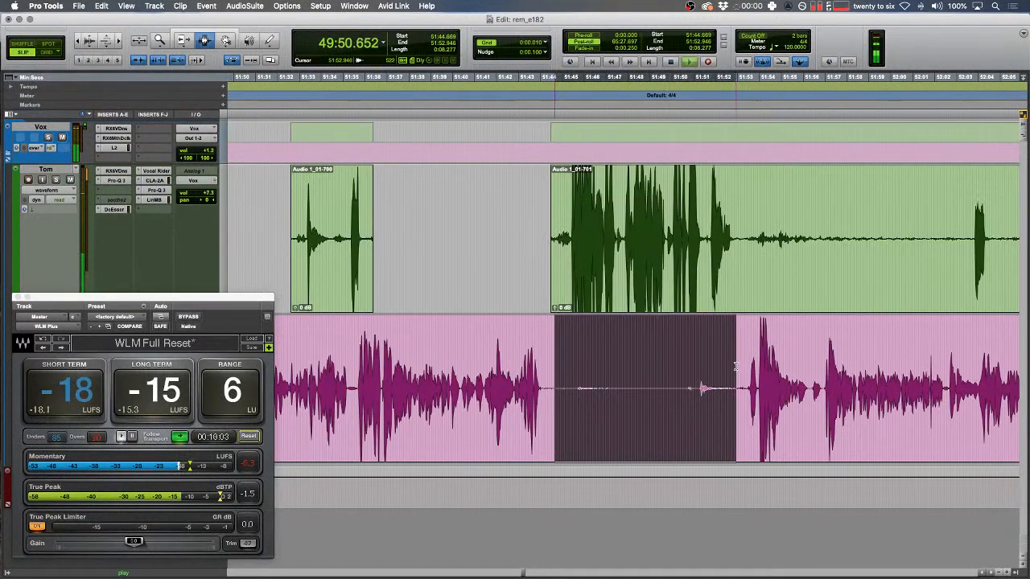
pyautogui.press('Delete')
pyautogui.moveTo(735, 295); pyautogui.dragTo(965, 290)
pyautogui.press('Delete')
pyautogui.press('Down')
# - Cut the small noise at 49:52.080 in Shuffle mode and crossfade the join
pyautogui.click(578, 274)
pyautogui.press('t')
pyautogui.press('t')
pyautogui.press('t')
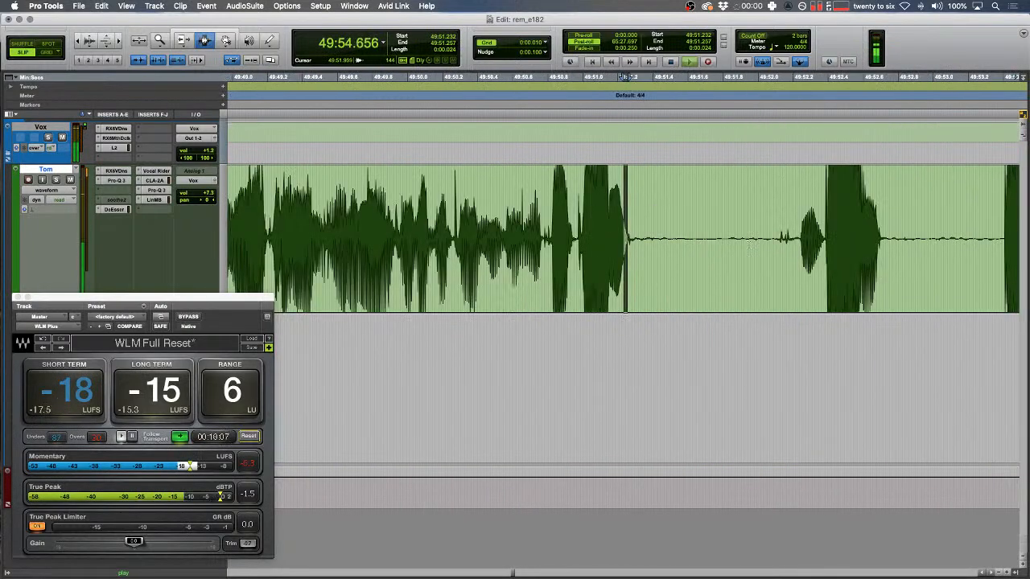
pyautogui.moveTo(772, 239); pyautogui.dragTo(789, 241)
pyautogui.press('super+x')
pyautogui.press('F2')
pyautogui.press('space')
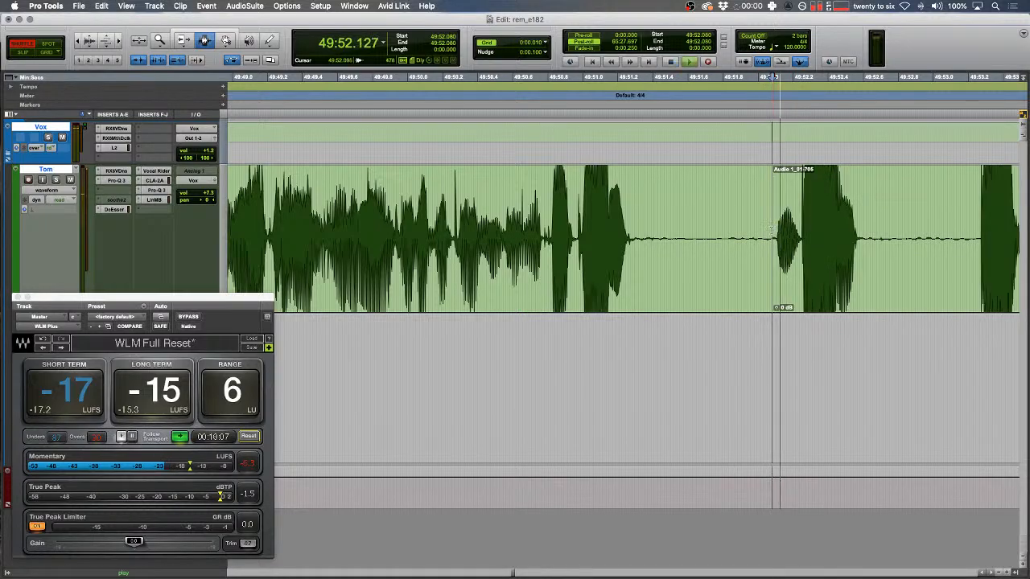
pyautogui.moveTo(775, 244); pyautogui.dragTo(770, 244)
pyautogui.press('f')
pyautogui.press('r')
pyautogui.press('r')
pyautogui.press('r')
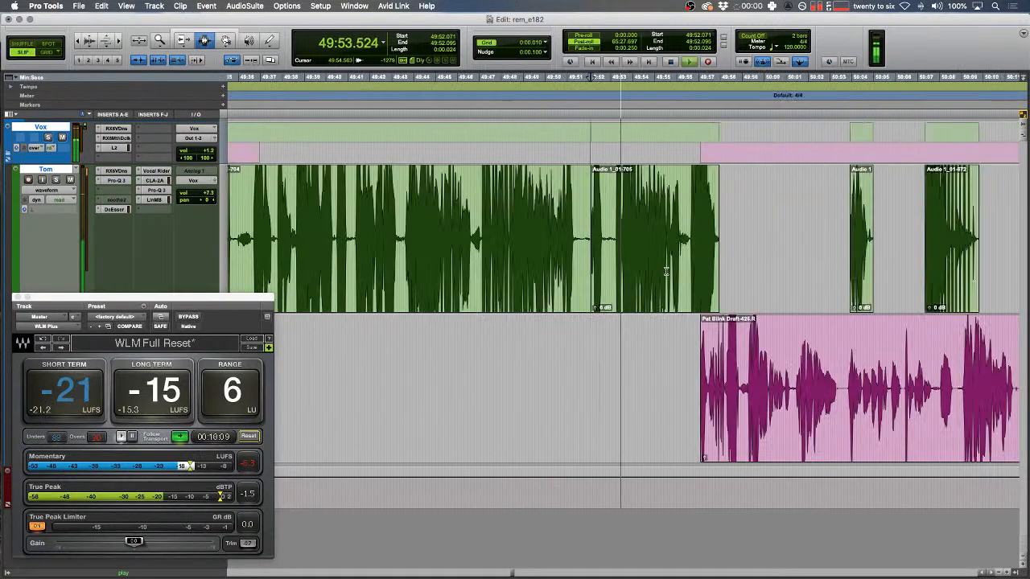
# - Delete the long pause on the pink track near 52:53
pyautogui.hscroll(3, 666, 272)
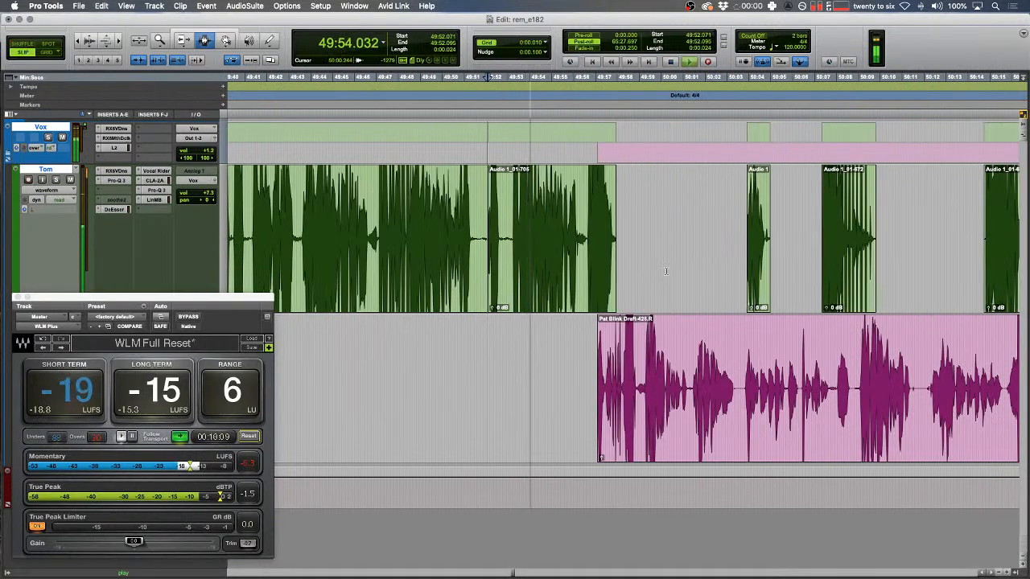
pyautogui.press('r')
pyautogui.press('r')
pyautogui.hscroll(10, 655, 274)
pyautogui.click(551, 387)
pyautogui.press('t')
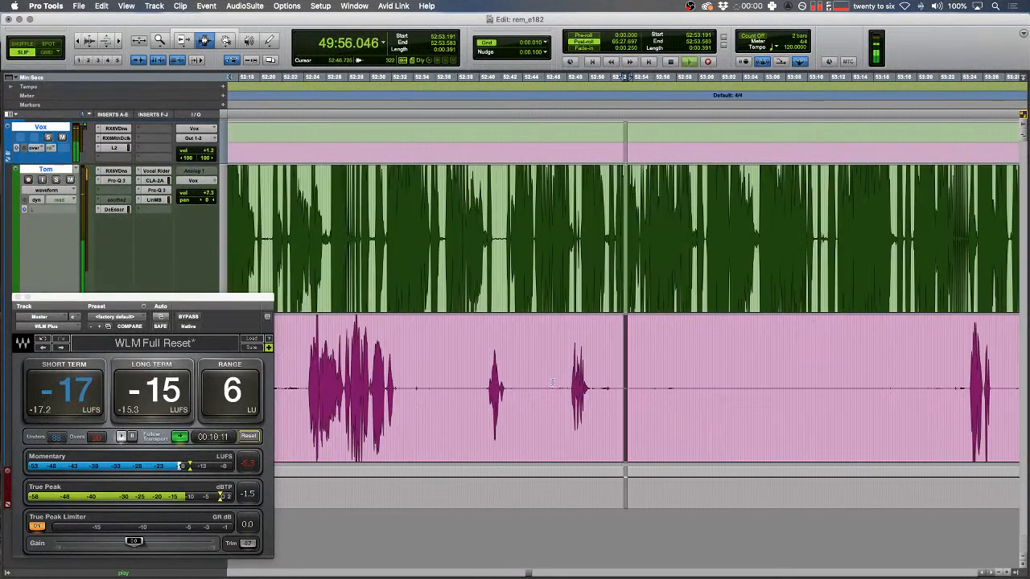
pyautogui.moveTo(591, 389); pyautogui.dragTo(976, 372)
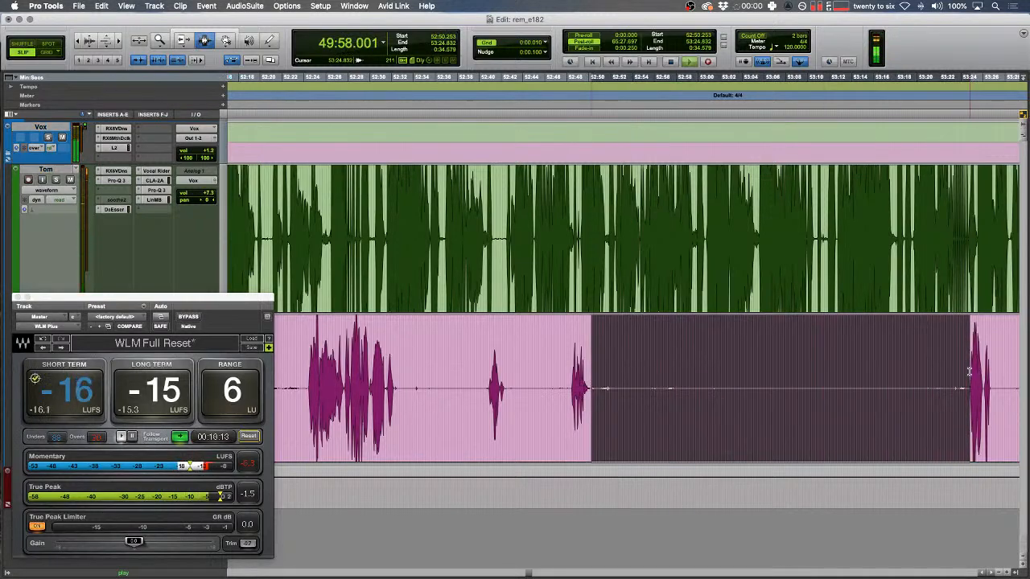
pyautogui.press('Delete')
# - Delete two short silent stretches from the pink track near 52:47
pyautogui.click(561, 391)
pyautogui.press('t')
pyautogui.press('t')
pyautogui.moveTo(667, 393); pyautogui.dragTo(638, 393)
pyautogui.press('Delete')
pyautogui.press('r')
pyautogui.press('Delete')
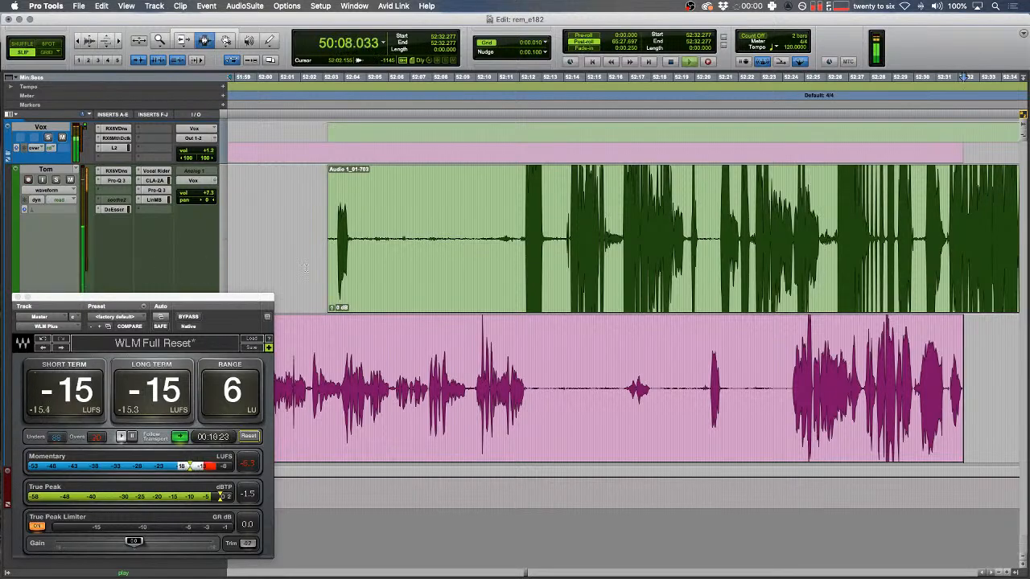
# - Zoom in on the blip at 50:06.448–50:06.618 and make it its own clip
pyautogui.press('Down')
pyautogui.press('Left')
pyautogui.press('t')
pyautogui.press('t')
pyautogui.press('t')
pyautogui.hscroll(-3, 442, 322)
pyautogui.click(447, 329)
pyautogui.press('space')
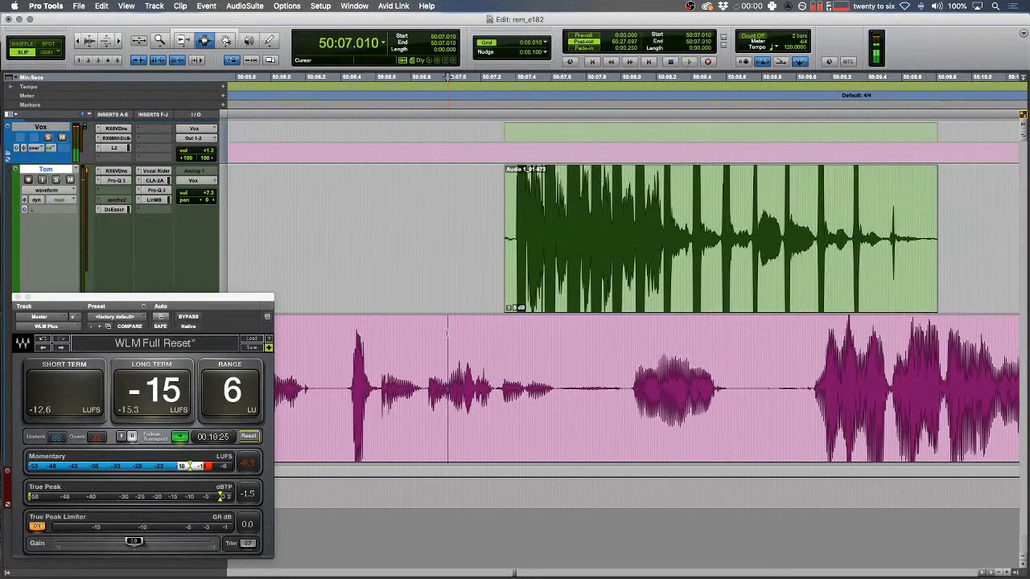
pyautogui.press('space')
pyautogui.press('t')
pyautogui.press('space')
pyautogui.moveTo(427, 350); pyautogui.dragTo(485, 378)
pyautogui.press('space')
pyautogui.press('space')
pyautogui.hotkey('alt', 'shift', '3')
# - In Shuffle mode, split Pat's clip at 50:07.634 and raise the left piece's gain
pyautogui.moveTo(367, 297); pyautogui.dragTo(365, 298)
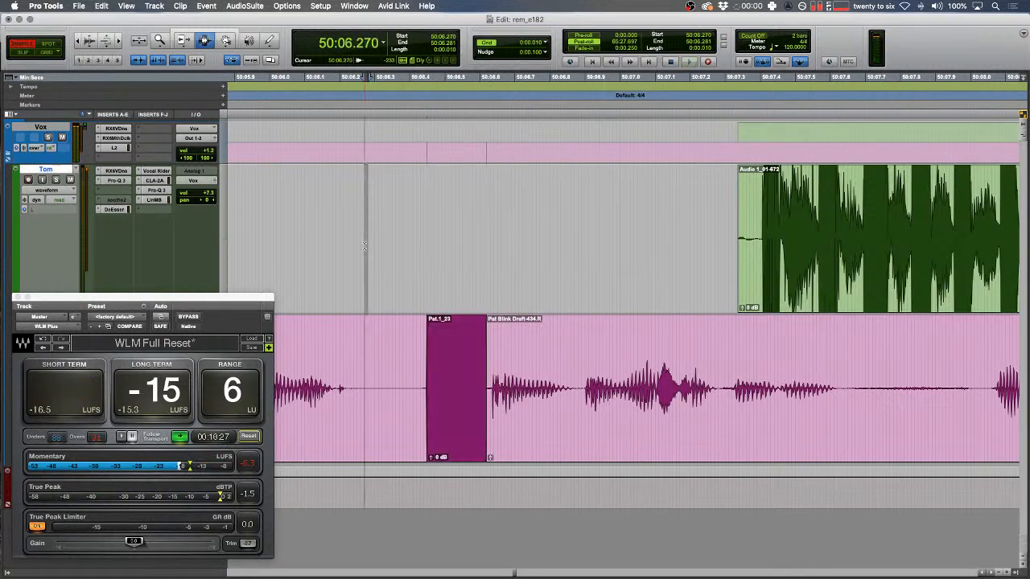
pyautogui.press('space')
pyautogui.press('F1')
pyautogui.click(842, 373)
pyautogui.press('b')
pyautogui.doubleClick(752, 373)
pyautogui.hotkey('ctrl', 'shift', 'Up')
pyautogui.hotkey('ctrl', 'shift', 'Up')
pyautogui.hotkey('ctrl', 'shift', 'Up')
pyautogui.hotkey('ctrl', 'shift', 'Up')
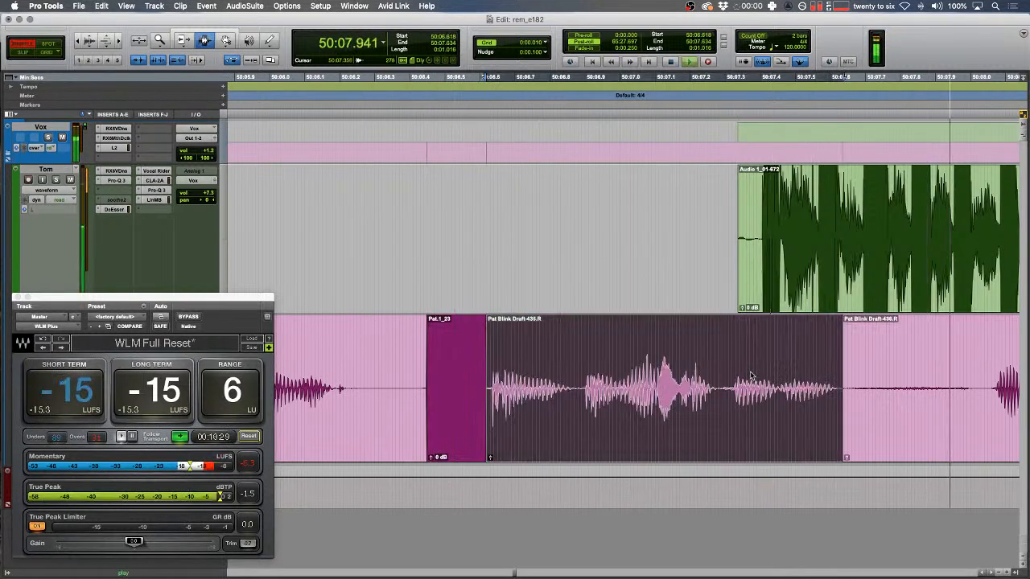
# - Trim the green Audio 1_01-672 clip and fade its end
pyautogui.press('r')
pyautogui.doubleClick(697, 238)
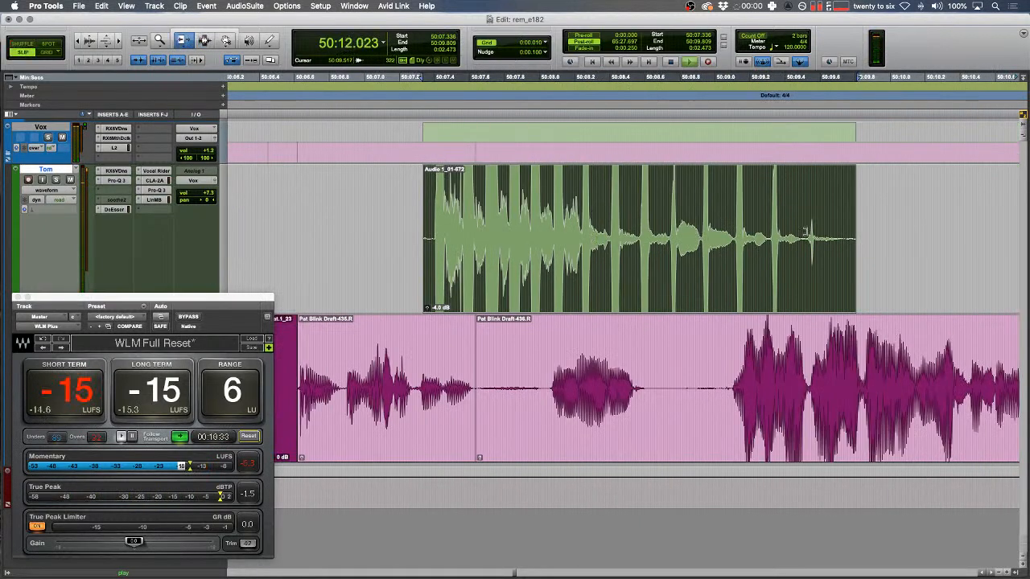
pyautogui.moveTo(841, 225); pyautogui.dragTo(919, 203)
pyautogui.press('F7')
pyautogui.press('r')
pyautogui.moveTo(833, 217); pyautogui.dragTo(496, 226)
pyautogui.press('f')
# - Paste a tone clip over the next blip on Pat's track around 50:13.9
pyautogui.hscroll(4, 527, 226)
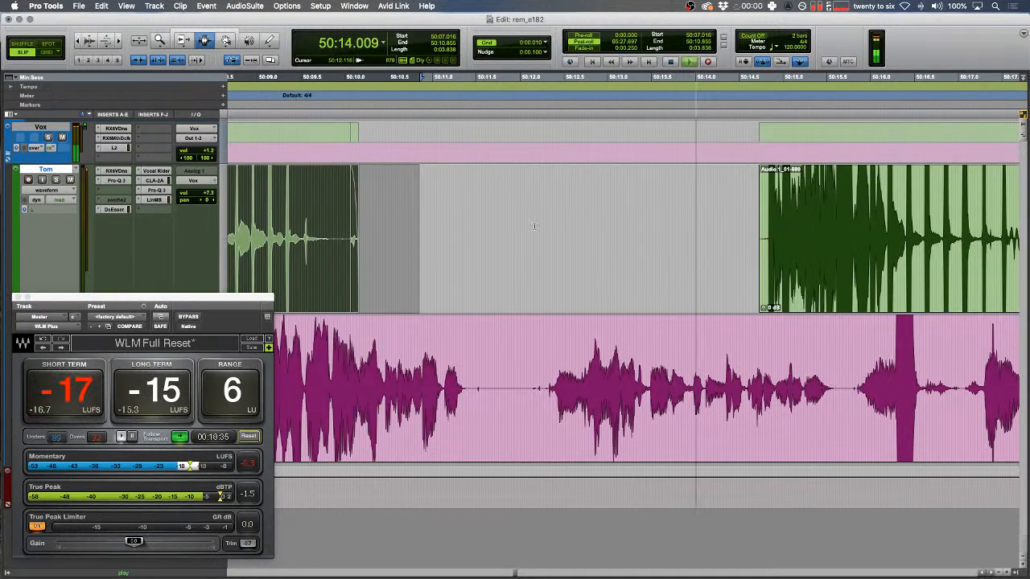
pyautogui.hscroll(5, 533, 227)
pyautogui.click(440, 346)
pyautogui.press('t')
pyautogui.press('t')
pyautogui.moveTo(460, 338); pyautogui.dragTo(475, 293)
pyautogui.press('t')
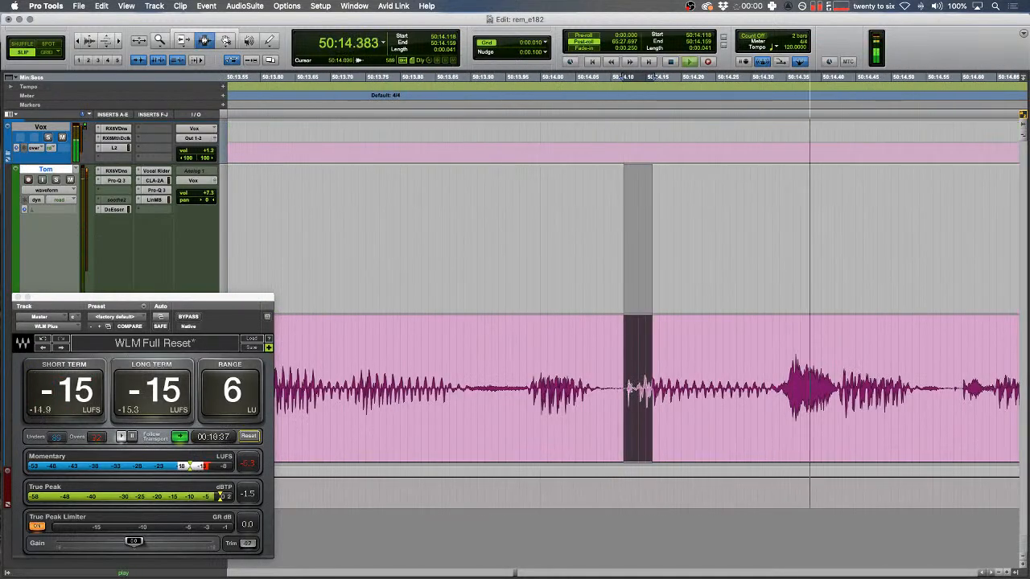
pyautogui.moveTo(448, 341); pyautogui.dragTo(431, 340)
pyautogui.moveTo(498, 396); pyautogui.dragTo(596, 394)
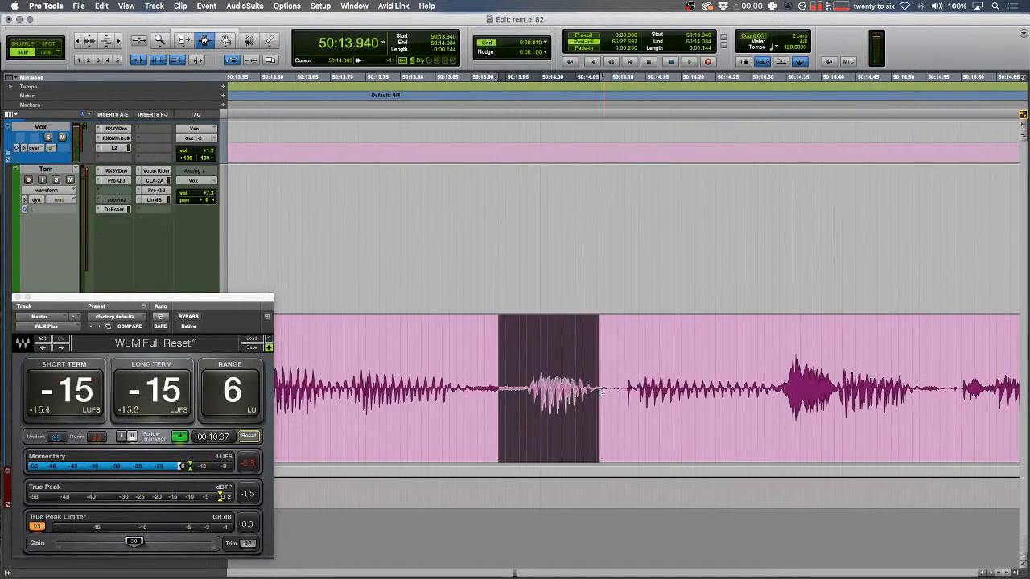
pyautogui.press('super+v')
# - Play back the edited passage to check the tone replacement
pyautogui.moveTo(493, 281); pyautogui.dragTo(456, 280)
pyautogui.press('r')
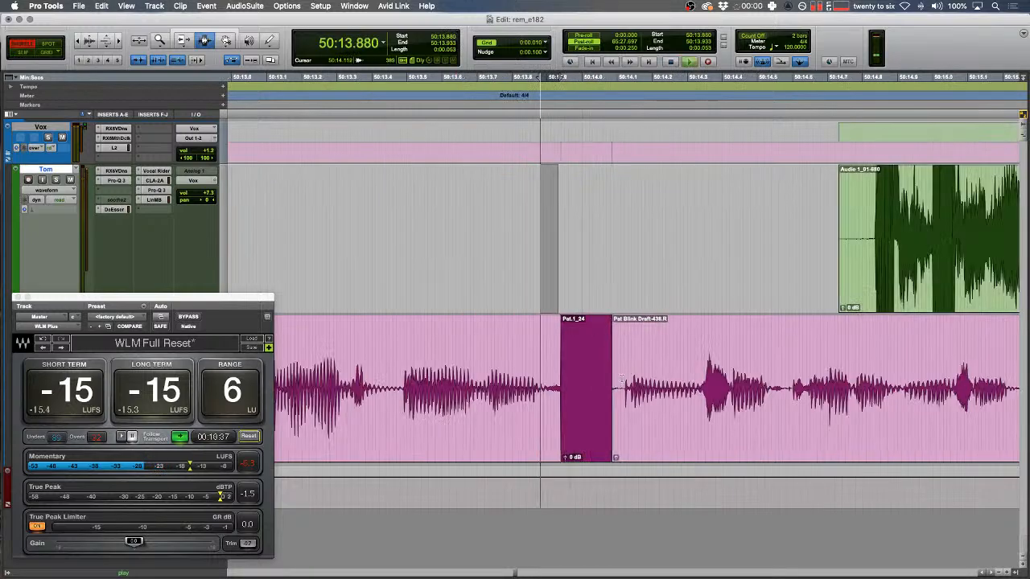
pyautogui.press('space')
pyautogui.hscroll(2, 628, 378)
pyautogui.press('space')
pyautogui.press('r')
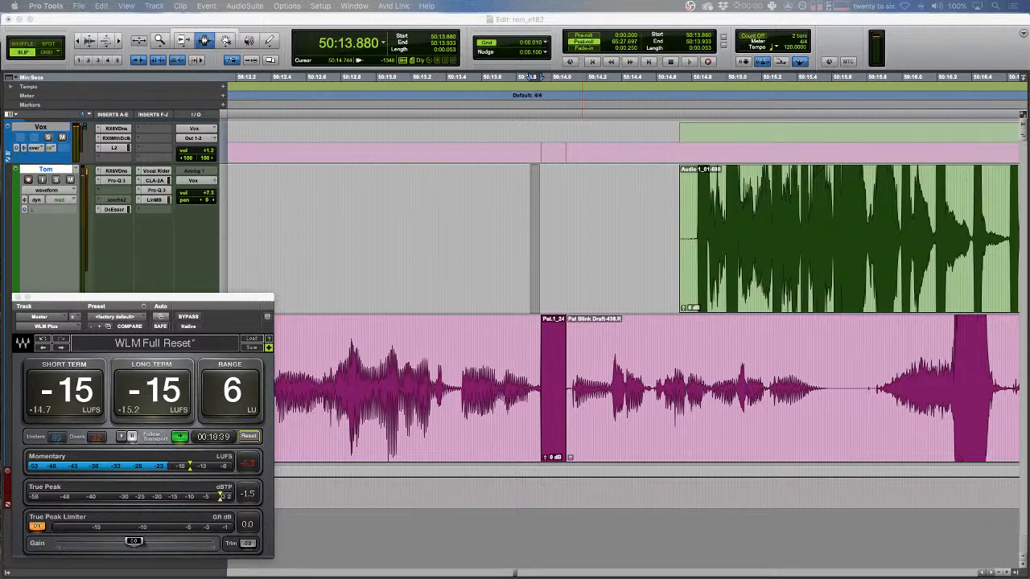
pyautogui.click(617, 369)
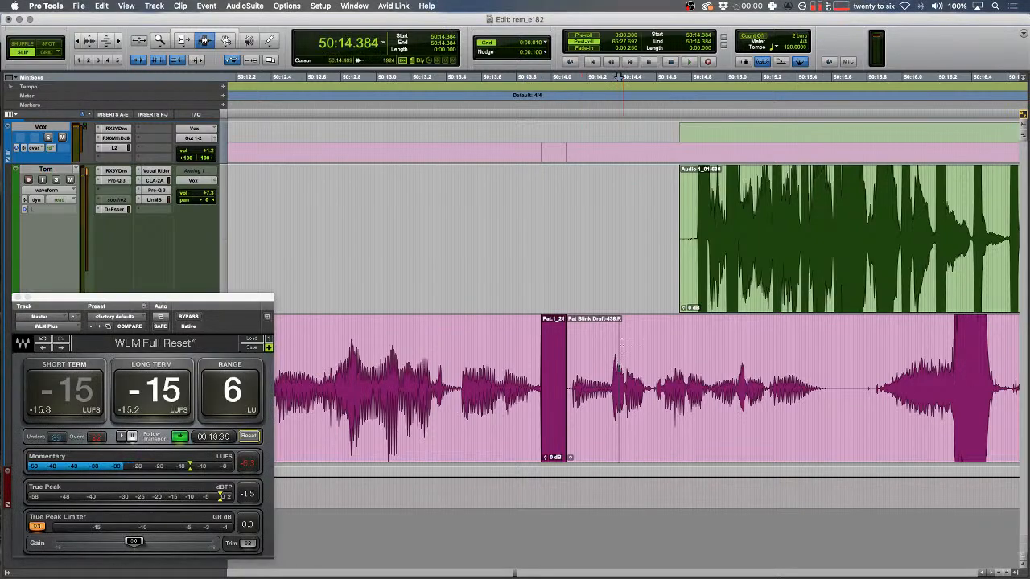
pyautogui.press('t')
pyautogui.hscroll(3, 512, 290)
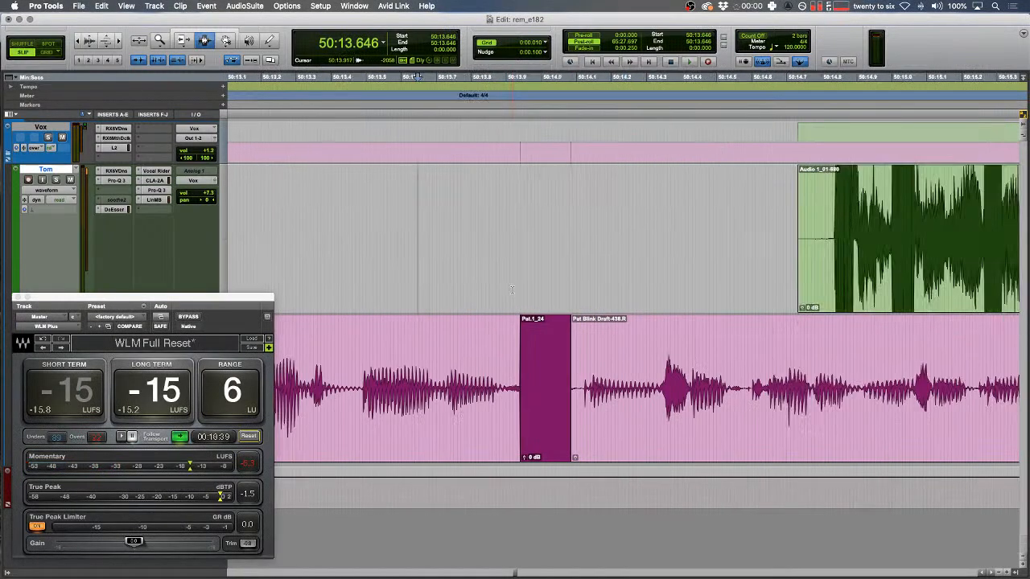
pyautogui.press('r')
pyautogui.press('space')
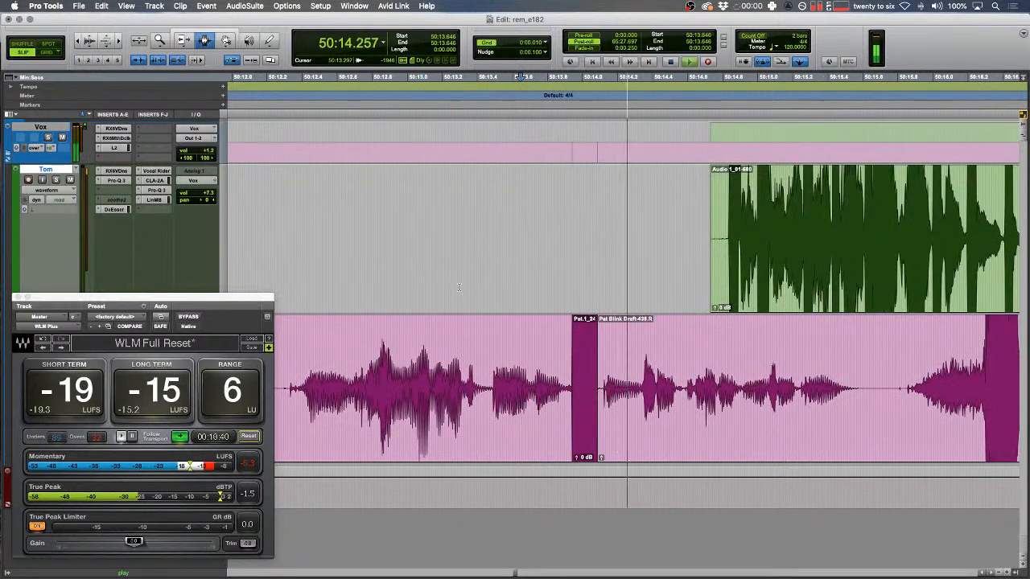
pyautogui.press('space')
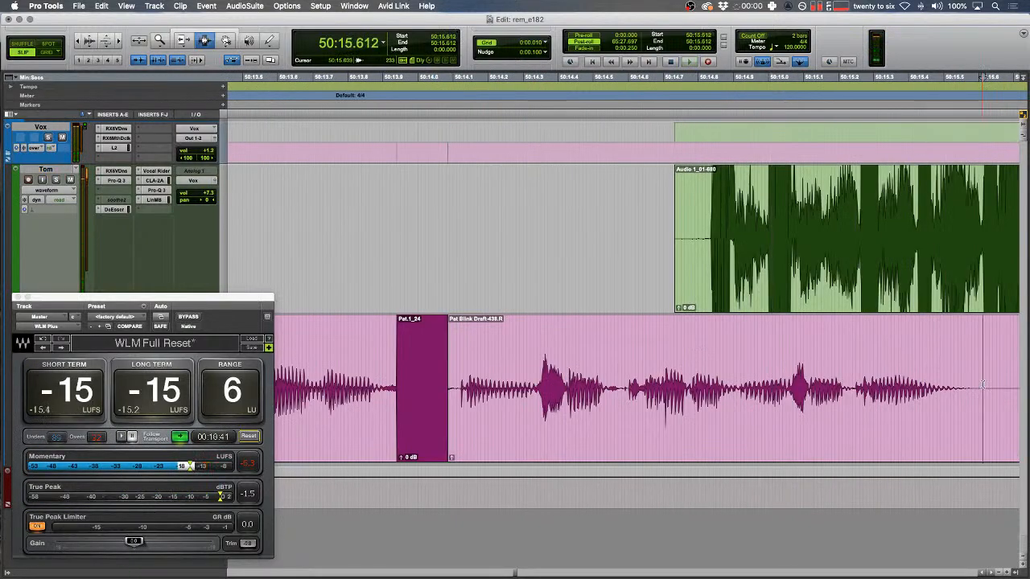
pyautogui.press('b')
pyautogui.doubleClick(829, 391)
pyautogui.hotkey('ctrl', 'shift', 'Up')
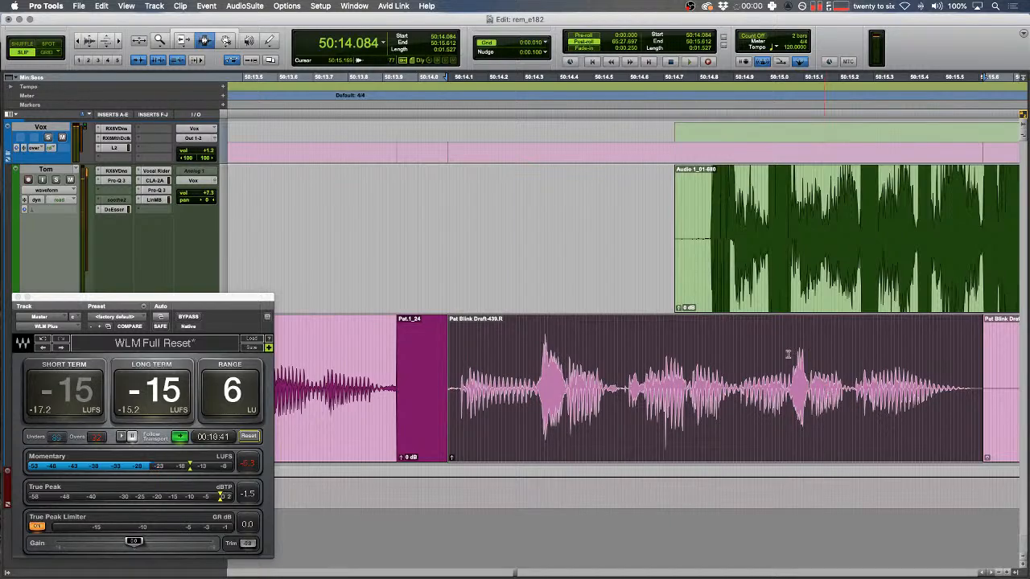
# - Lower Tom's Audio 1_01-680 clip to -4.0 dB and review from 50:15.587
pyautogui.press('r')
pyautogui.press('r')
pyautogui.press('r')
pyautogui.doubleClick(734, 240)
pyautogui.hotkey('ctrl', 'shift', 'Down')
pyautogui.hotkey('ctrl', 'shift', 'Down')
pyautogui.moveTo(913, 218); pyautogui.dragTo(515, 226)
pyautogui.click(590, 214)
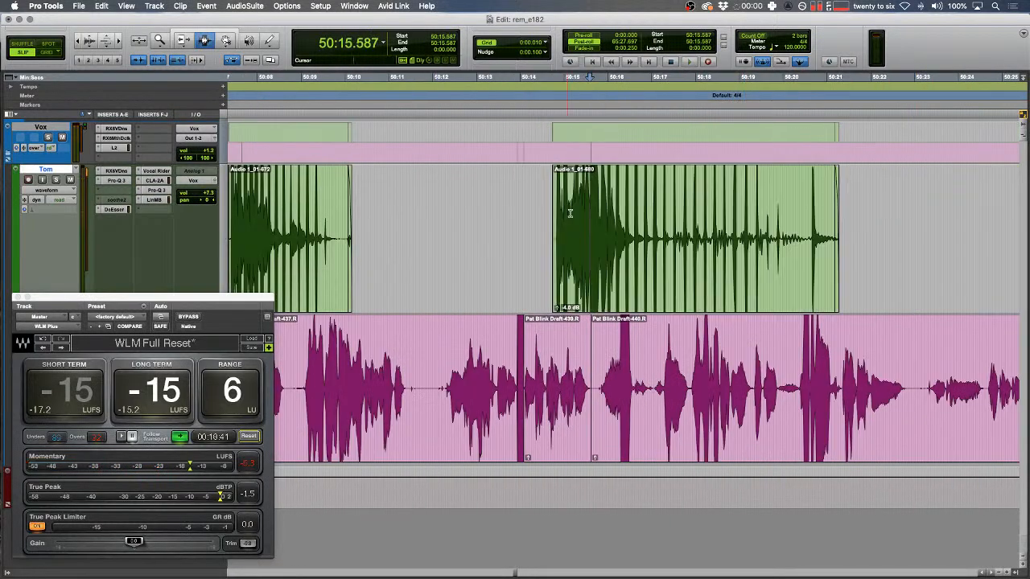
pyautogui.press('space')
pyautogui.press('t')
pyautogui.press('t')
pyautogui.hscroll(-4, 813, 399)
pyautogui.moveTo(714, 389); pyautogui.dragTo(794, 389)
pyautogui.press('alt+super+v')
pyautogui.hscroll(-4, 804, 372)
pyautogui.moveTo(845, 211); pyautogui.dragTo(552, 210)
pyautogui.press('t')
pyautogui.press('space')
pyautogui.hscroll(4, 604, 419)
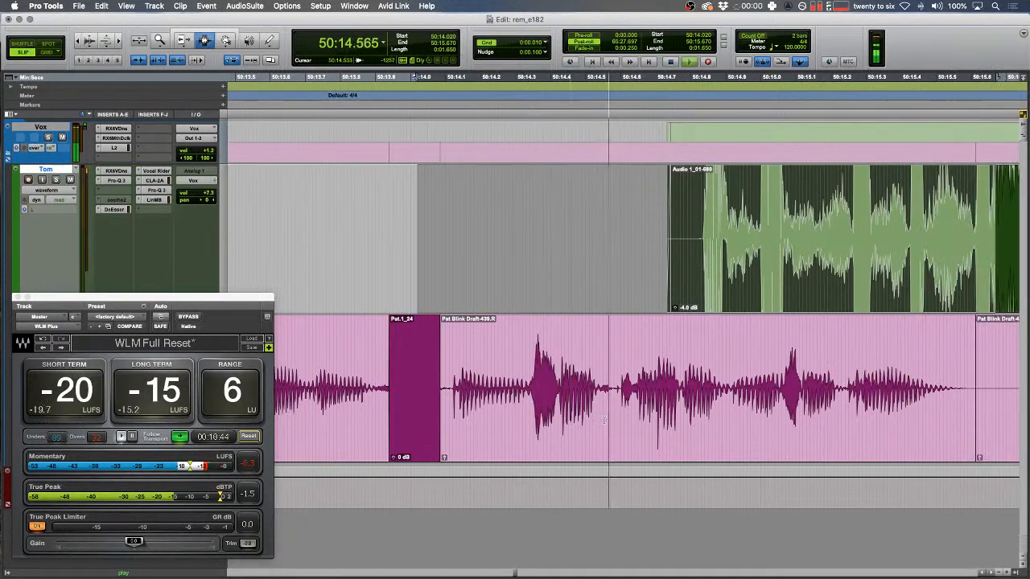
pyautogui.hscroll(6, 604, 419)
pyautogui.press('r')
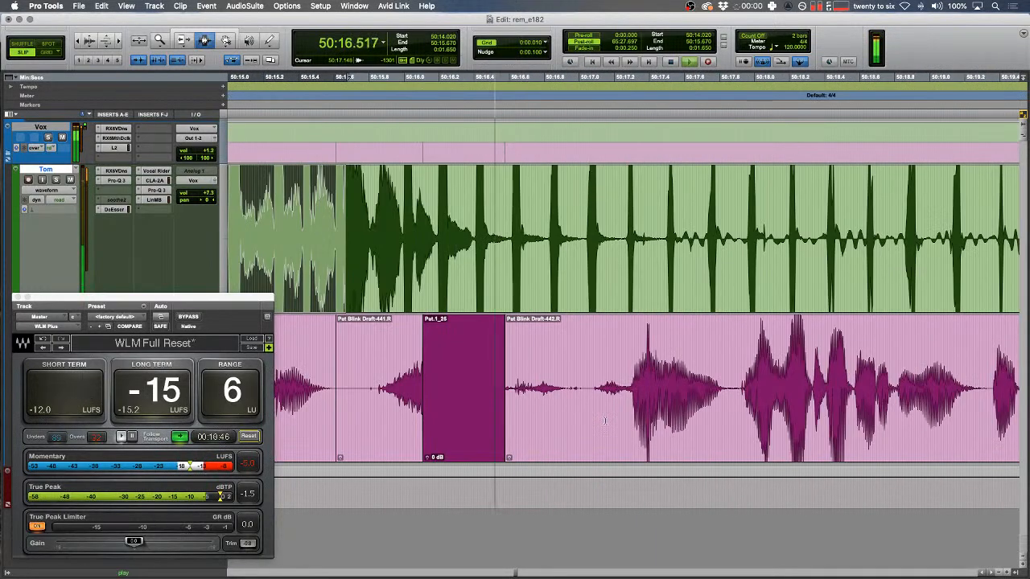
pyautogui.press('r')
pyautogui.hscroll(3, 598, 389)
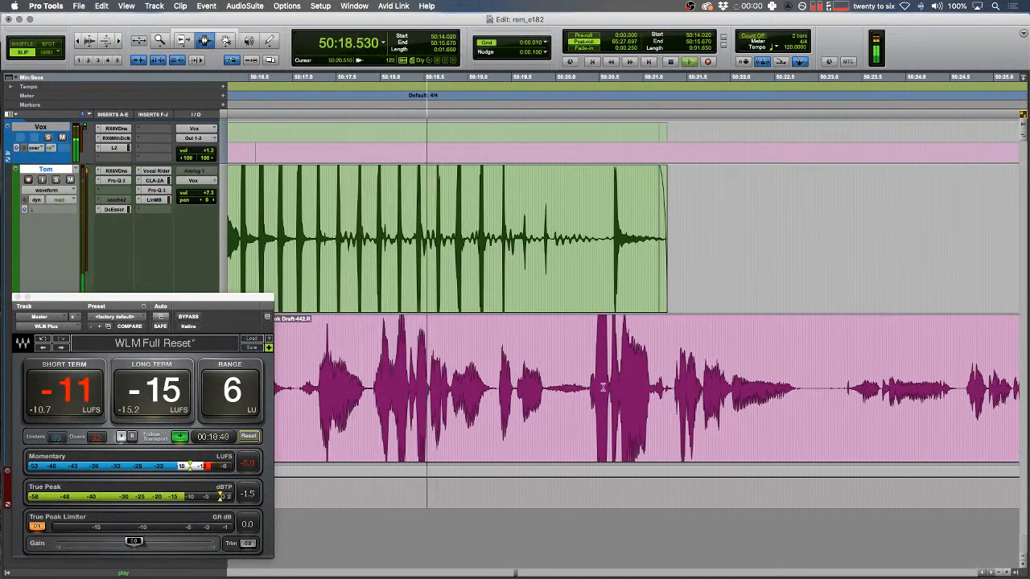
pyautogui.hscroll(3, 602, 383)
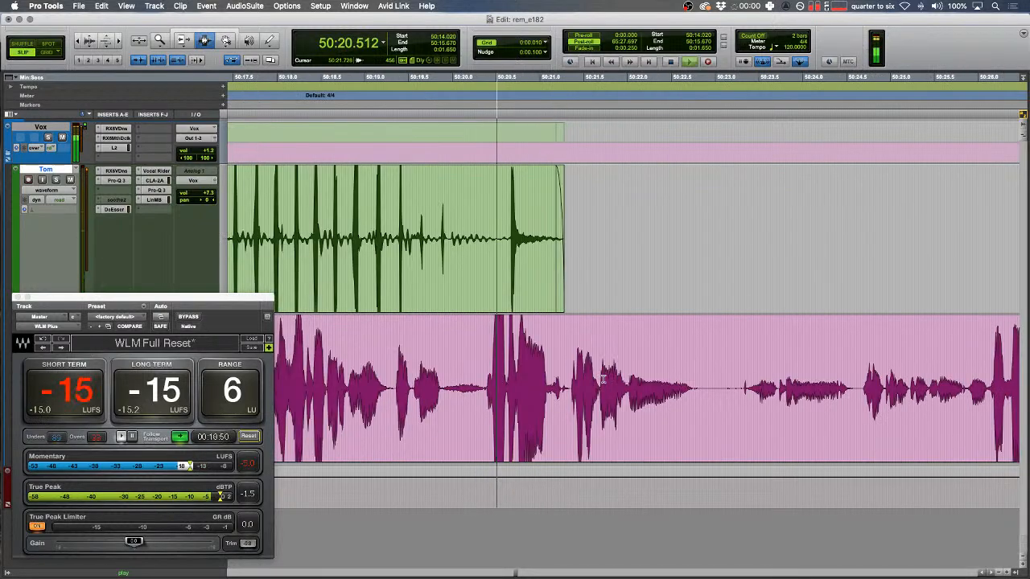
pyautogui.hscroll(5, 603, 379)
# - In Shuffle mode, cut a short pause across all tracks with a crossfade
pyautogui.moveTo(479, 332); pyautogui.dragTo(473, 331)
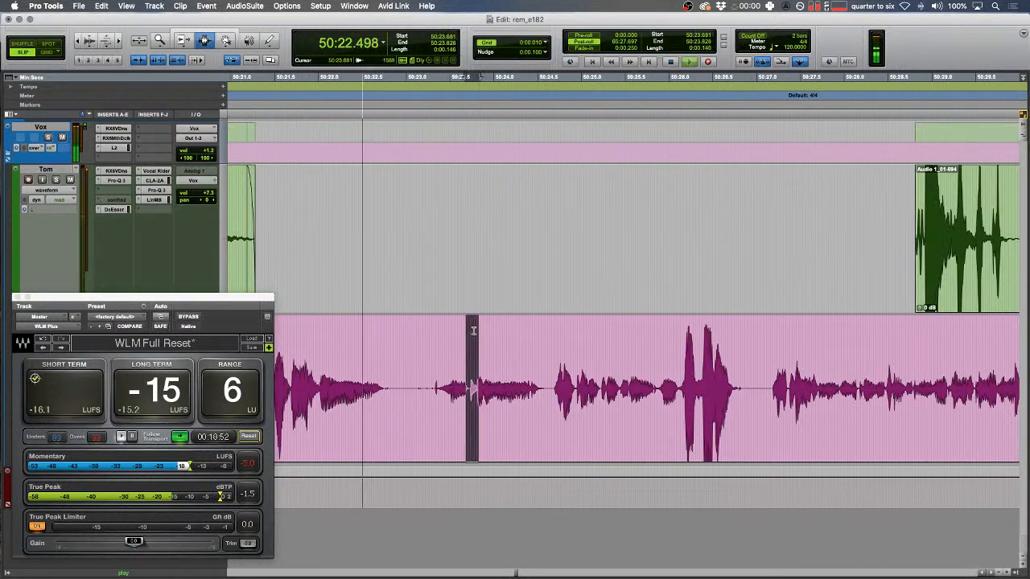
pyautogui.press('t')
pyautogui.moveTo(570, 380); pyautogui.dragTo(553, 381)
pyautogui.press('F1')
pyautogui.press('super+x')
pyautogui.press('f')
pyautogui.press('space')
pyautogui.press('r')
pyautogui.hscroll(3, 617, 384)
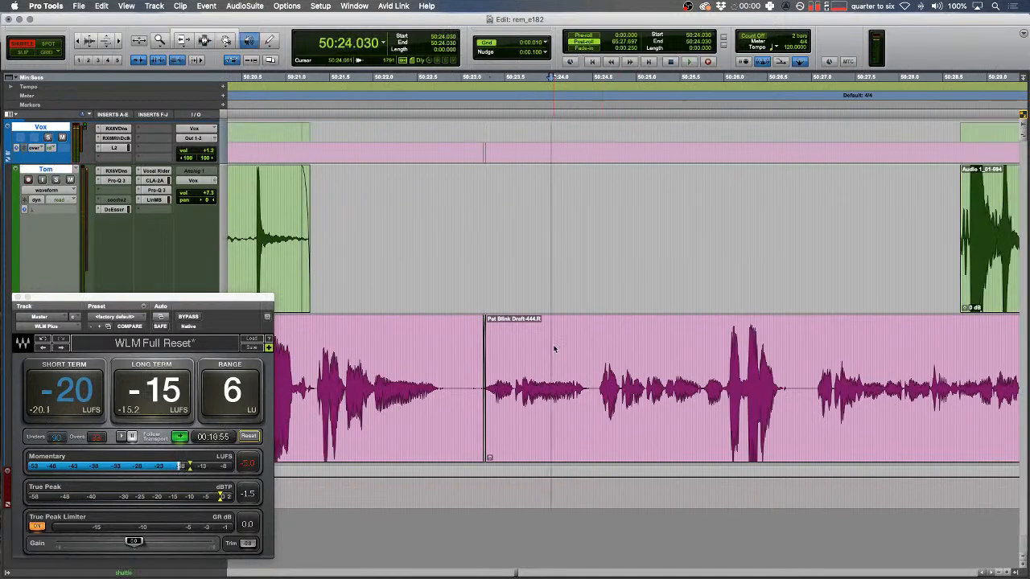
pyautogui.press('space')
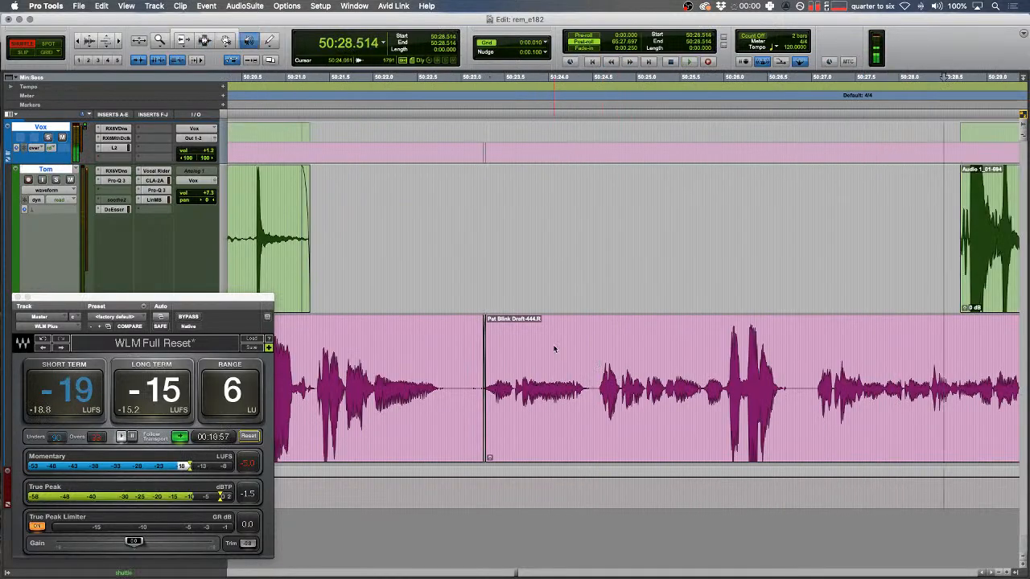
pyautogui.press('space')
# - In Slip mode, trim off the clip edge at 50:28.5
pyautogui.moveTo(451, 265); pyautogui.dragTo(356, 262)
pyautogui.press('space')
pyautogui.press('t')
pyautogui.press('F2')
pyautogui.moveTo(550, 230); pyautogui.dragTo(588, 216)
pyautogui.press('Delete')
pyautogui.press('r')
pyautogui.hscroll(2, 588, 215)
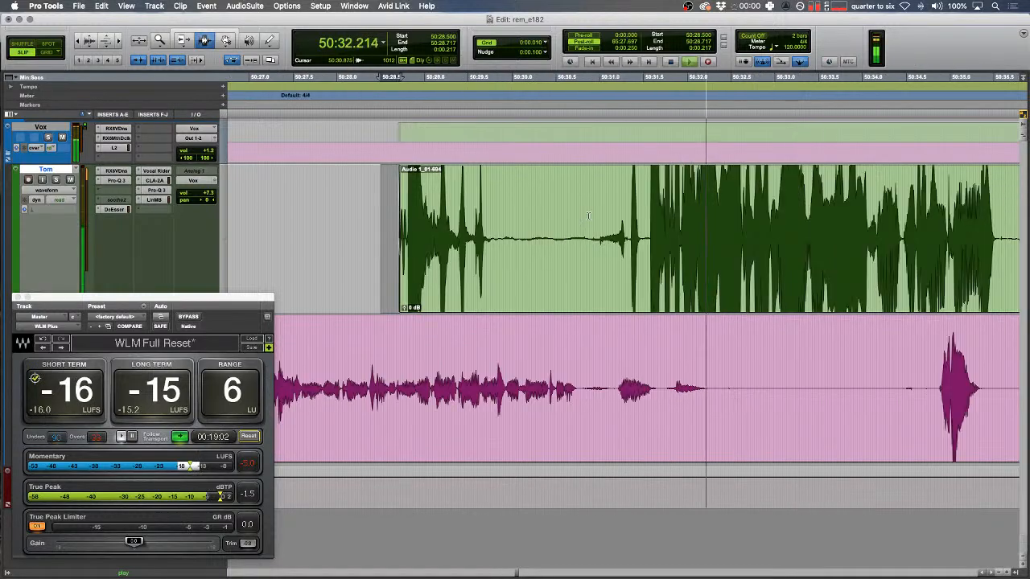
# - Delete an unwanted stretch on Pat's track and fade around 50:30.961–50:32.044
pyautogui.moveTo(617, 390); pyautogui.dragTo(932, 386)
pyautogui.press('Delete')
pyautogui.moveTo(690, 378); pyautogui.dragTo(760, 373)
pyautogui.press('f')
pyautogui.hscroll(4, 599, 377)
pyautogui.press('Delete')
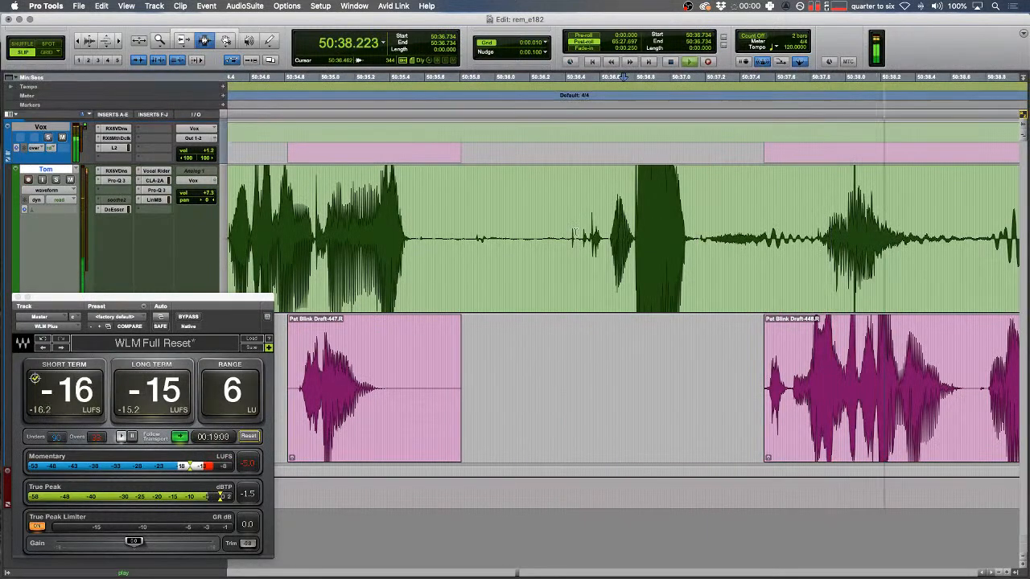
pyautogui.hscroll(3, 705, 384)
# - In Shuffle mode, delete the pause across both tracks so later clips close up
pyautogui.press('F1')
pyautogui.moveTo(705, 383); pyautogui.dragTo(541, 306)
pyautogui.press('Delete')
pyautogui.press('space')
pyautogui.press('space')
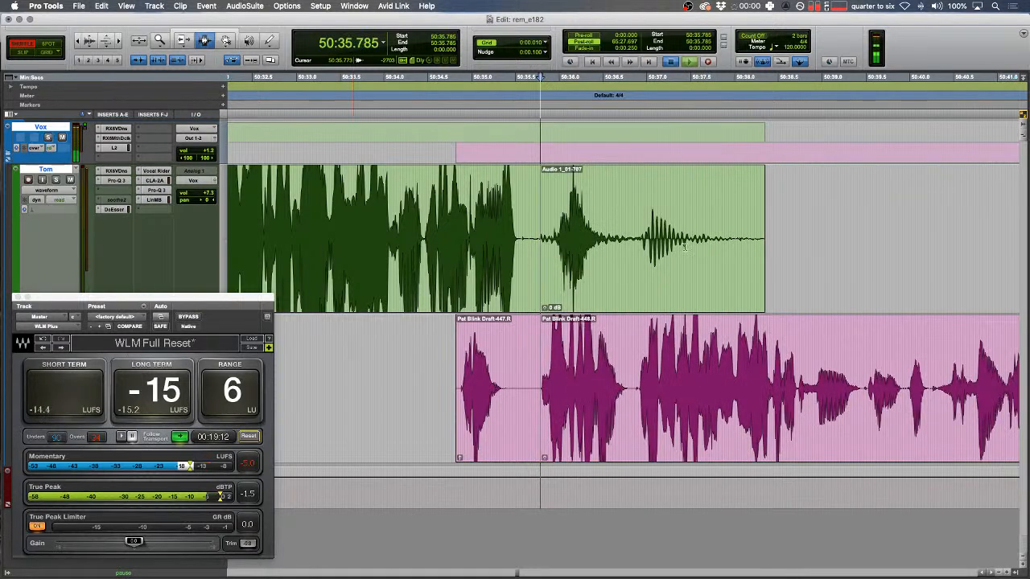
pyautogui.press('t')
# - In Slip mode, delete the stray Tom clip
pyautogui.press('F2')
pyautogui.doubleClick(791, 249)
pyautogui.press('Delete')
pyautogui.moveTo(702, 251); pyautogui.dragTo(592, 251)
pyautogui.press('r')
# - Fade clip ends across both tracks and review from 50:34.432
pyautogui.press('F1')
pyautogui.moveTo(395, 378); pyautogui.dragTo(756, 258)
pyautogui.press('f')
pyautogui.click(506, 254)
pyautogui.press('space')
pyautogui.press('space')
pyautogui.press('t')
pyautogui.press('F2')
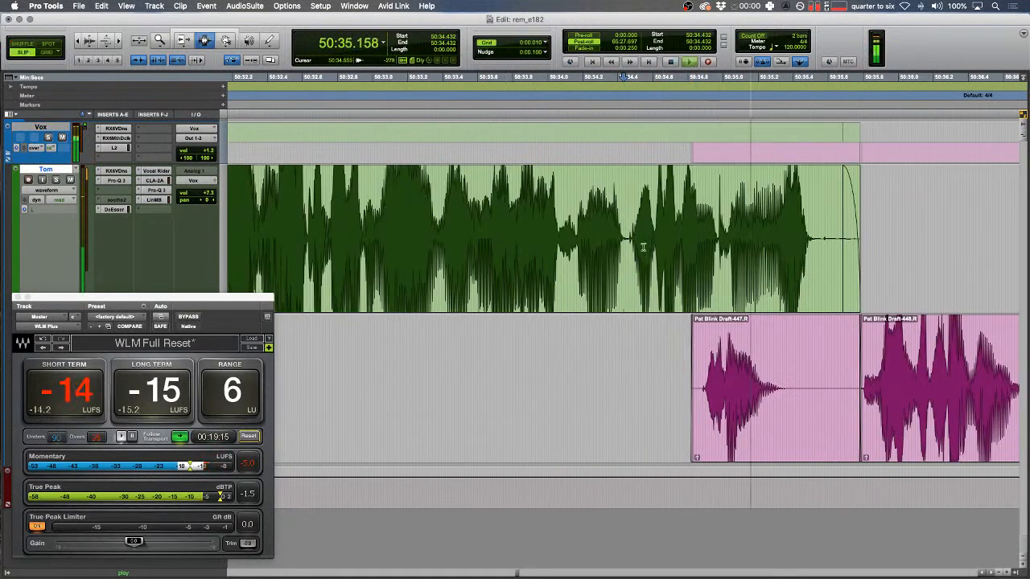
# - Delete the tail of Tom's clip near 50:52 and the next stretch on his track
pyautogui.press('r')
pyautogui.press('r')
pyautogui.moveTo(660, 246); pyautogui.dragTo(624, 245)
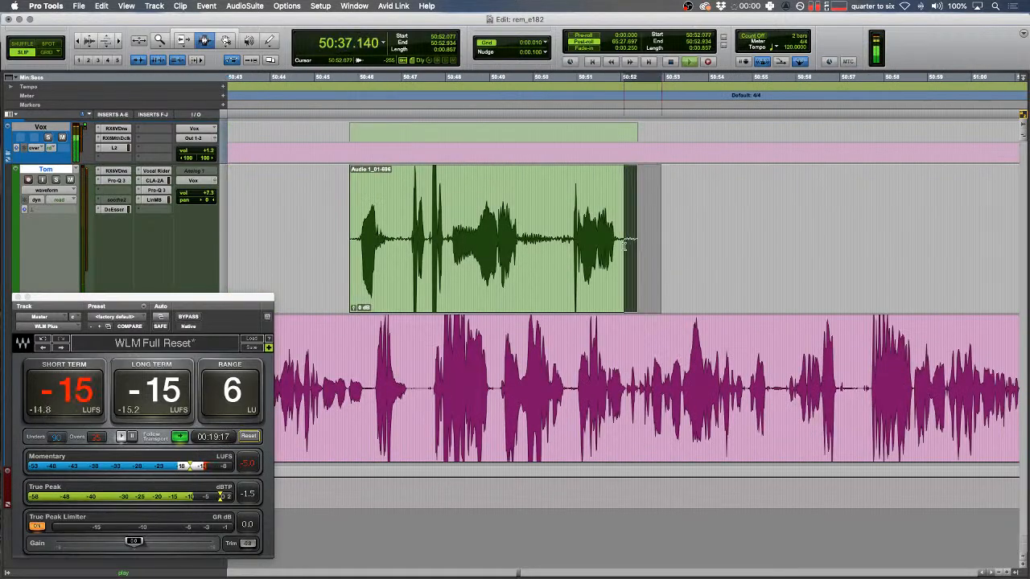
pyautogui.press('Delete')
pyautogui.press('r')
pyautogui.press('r')
pyautogui.hscroll(10, 569, 253)
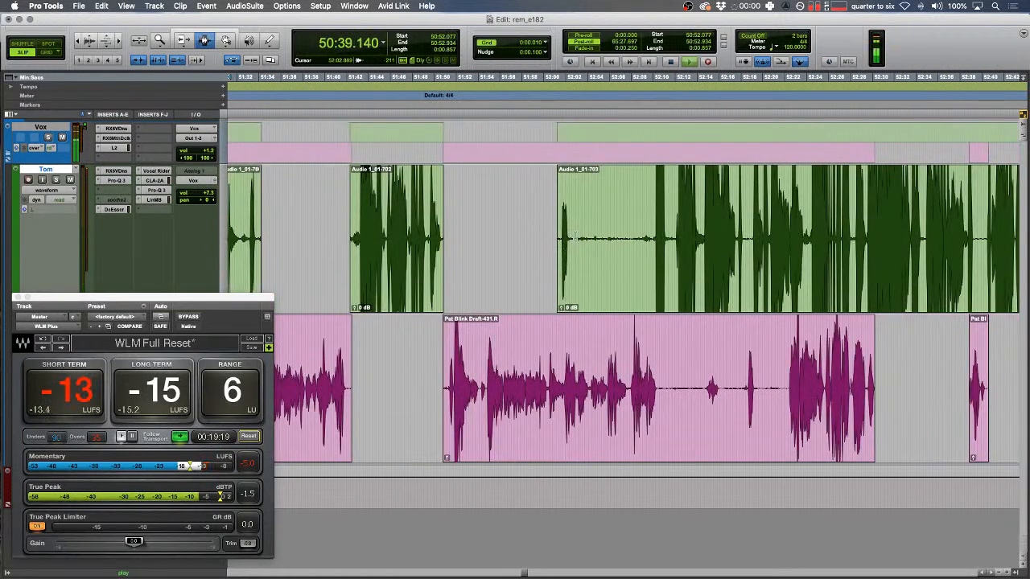
pyautogui.moveTo(574, 237); pyautogui.dragTo(655, 237)
pyautogui.press('Delete')
pyautogui.hscroll(10, 636, 273)
pyautogui.press('r')
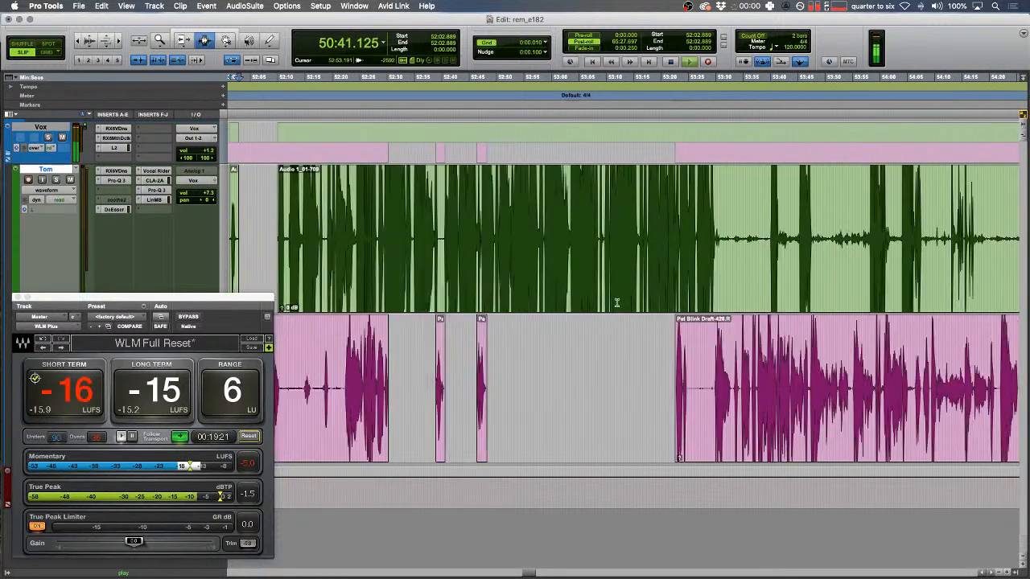
pyautogui.hscroll(15, 617, 303)
pyautogui.press('r')
pyautogui.press('r')
pyautogui.press('r')
pyautogui.press('r')
pyautogui.press('r')
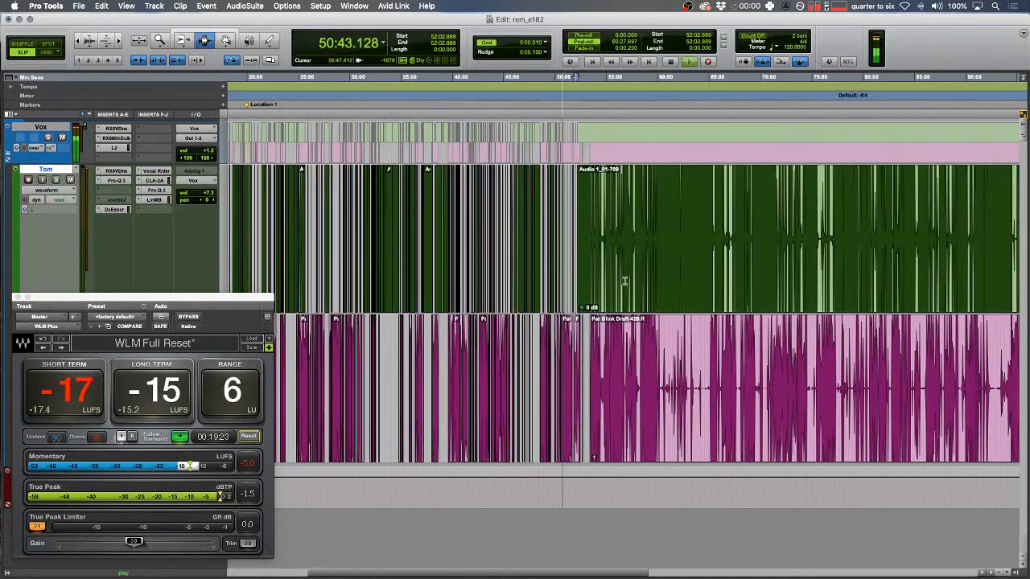
# - Select the rest of Tom's clip and the start of the Vox clip while surveying the later timeline
pyautogui.doubleClick(624, 282)
pyautogui.press('Down')
pyautogui.press('3')
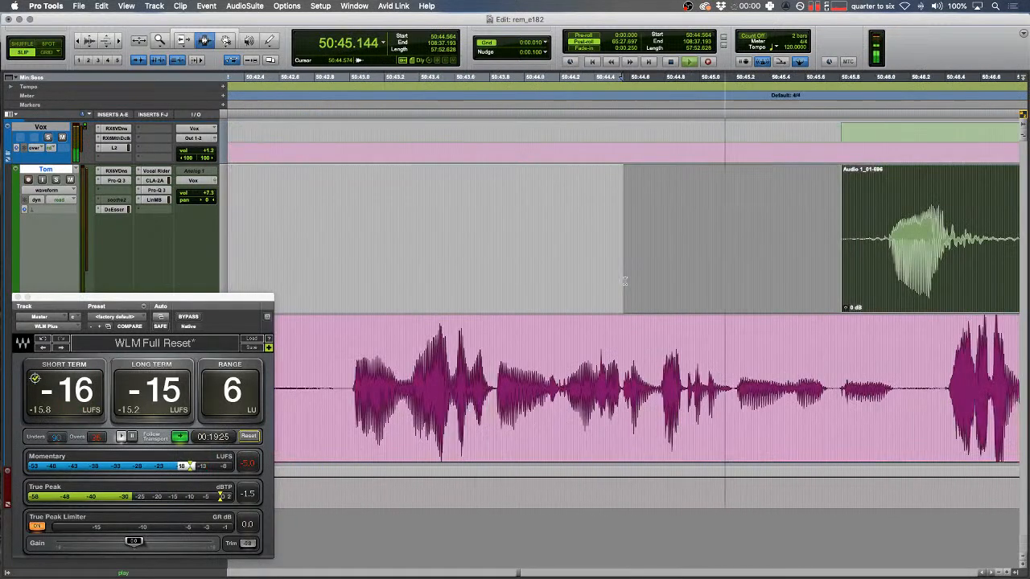
pyautogui.hscroll(5, 628, 283)
pyautogui.moveTo(510, 246); pyautogui.dragTo(565, 246)
pyautogui.press('r')
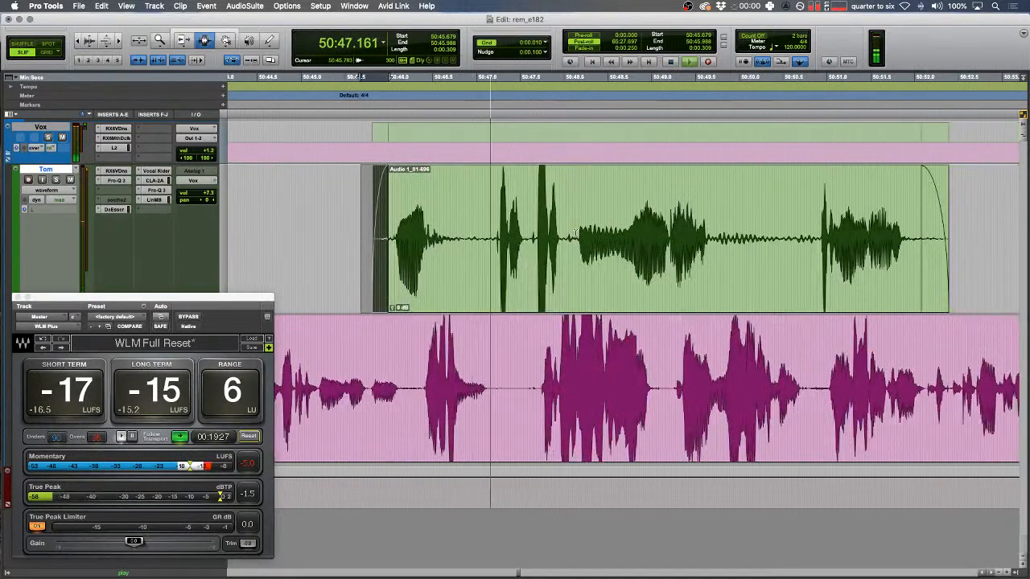
pyautogui.press('r')
pyautogui.press('r')
pyautogui.press('r')
pyautogui.press('r')
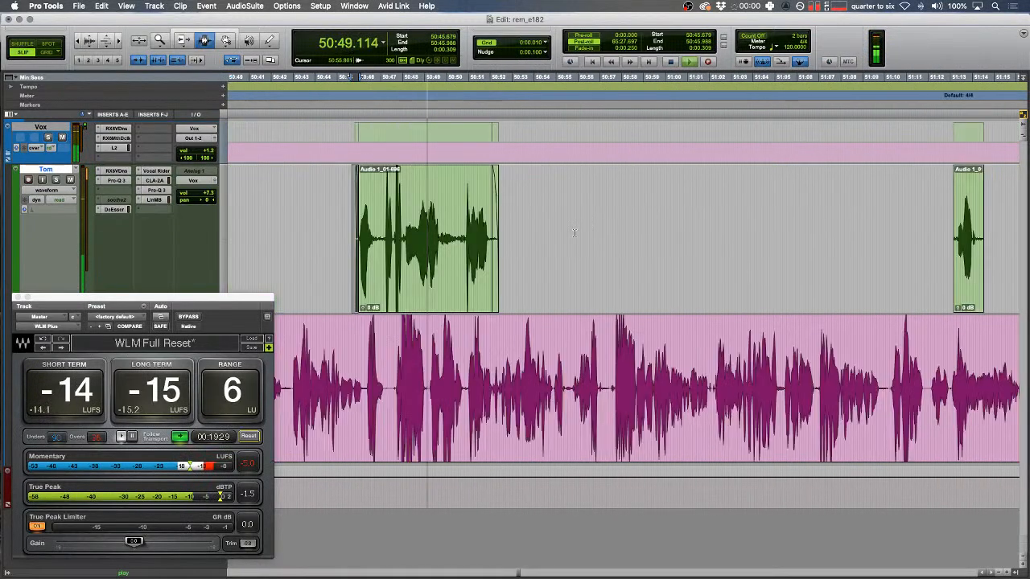
pyautogui.hscroll(10, 576, 234)
# - Cut Tom's silences from 53:38.840 onward, including 53:43–53:58 and 54:07–54:12
pyautogui.click(578, 252)
pyautogui.press('t')
pyautogui.press('t')
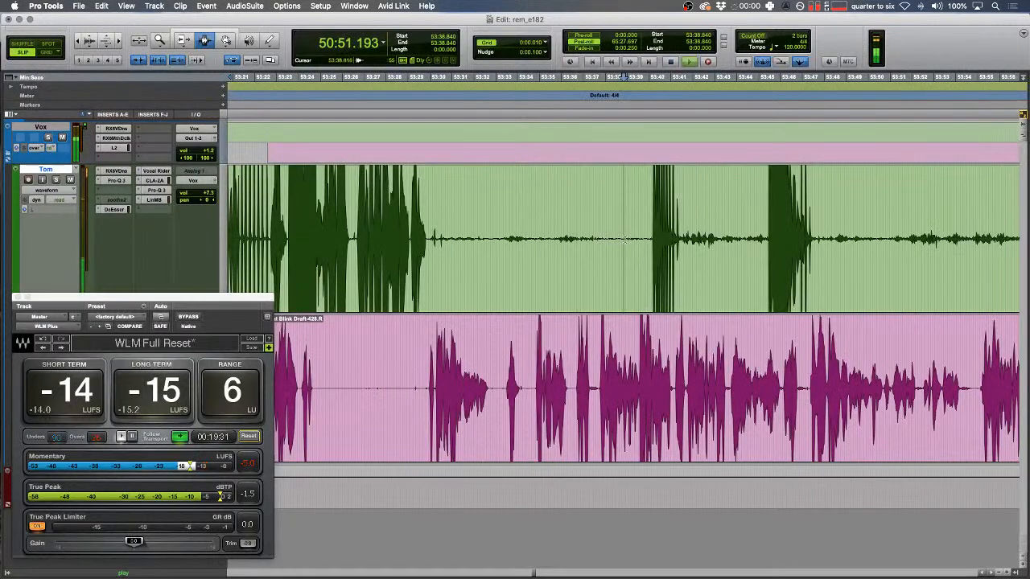
pyautogui.moveTo(645, 237); pyautogui.dragTo(432, 247)
pyautogui.press('Delete')
pyautogui.hscroll(5, 480, 276)
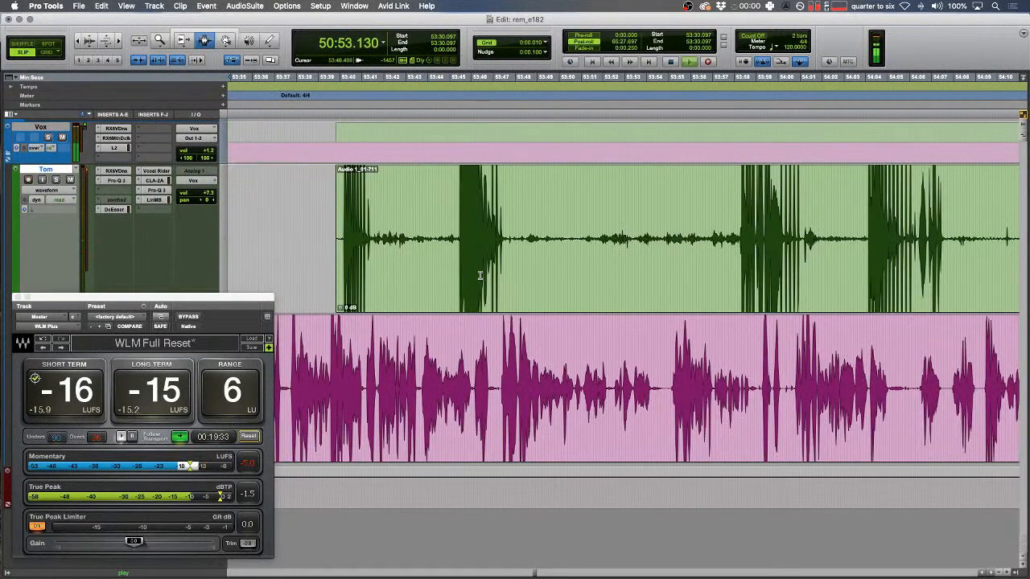
pyautogui.moveTo(508, 239); pyautogui.dragTo(735, 247)
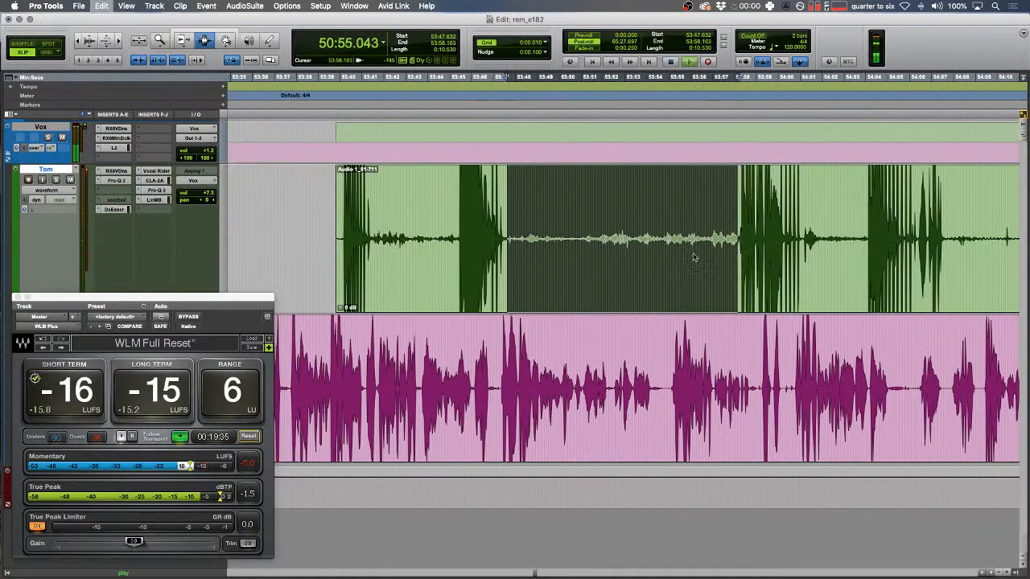
pyautogui.press('Delete')
pyautogui.hscroll(5, 696, 251)
pyautogui.moveTo(643, 237); pyautogui.dragTo(753, 239)
pyautogui.press('Delete')
pyautogui.hscroll(4, 672, 233)
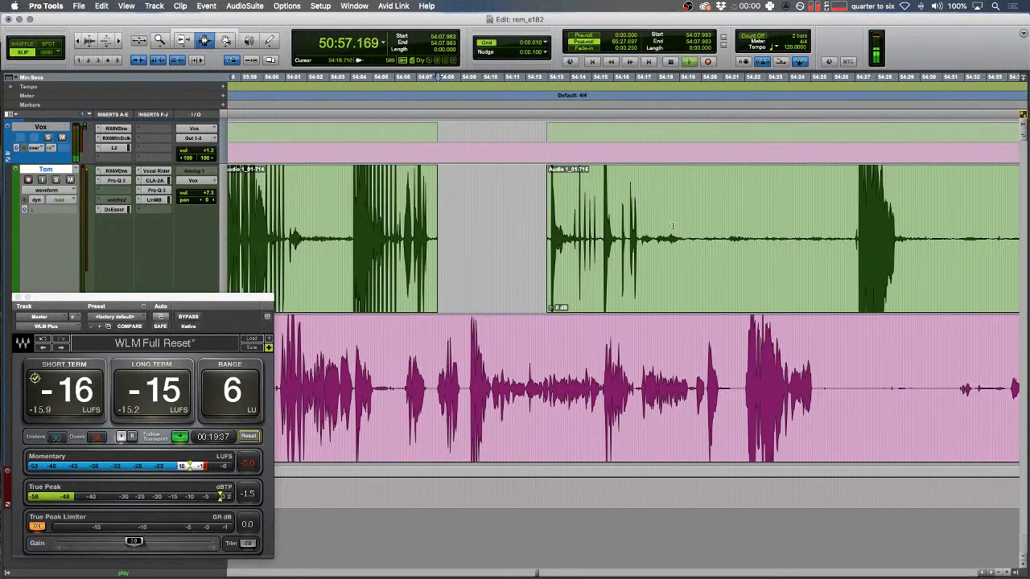
# - Delete Tom's remaining silences at 54:17–54:27, 54:29.9–54:48.5 and 54:50–54:59
pyautogui.moveTo(652, 238); pyautogui.dragTo(850, 239)
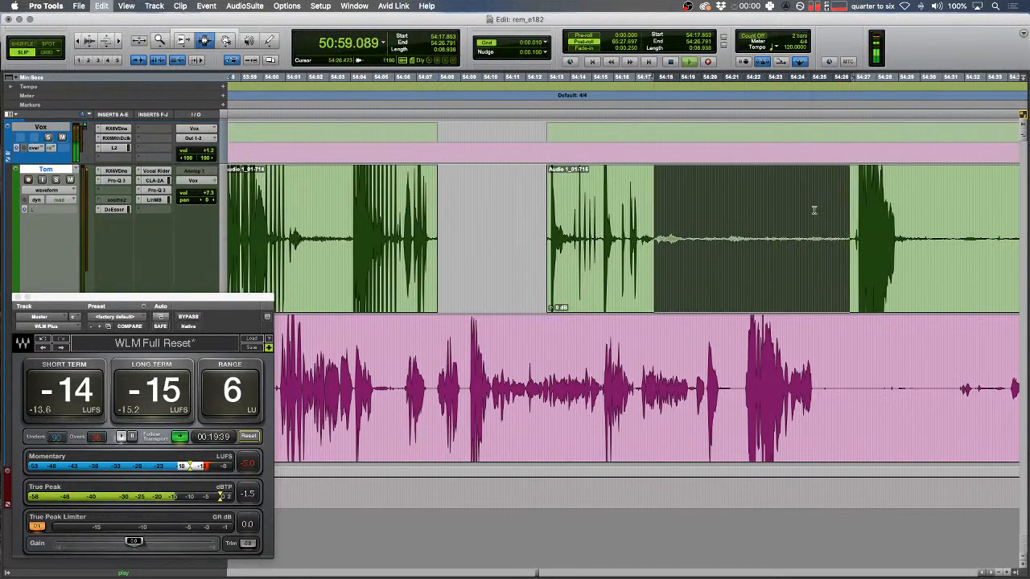
pyautogui.press('Delete')
pyautogui.hscroll(4, 579, 292)
pyautogui.moveTo(505, 241); pyautogui.dragTo(915, 227)
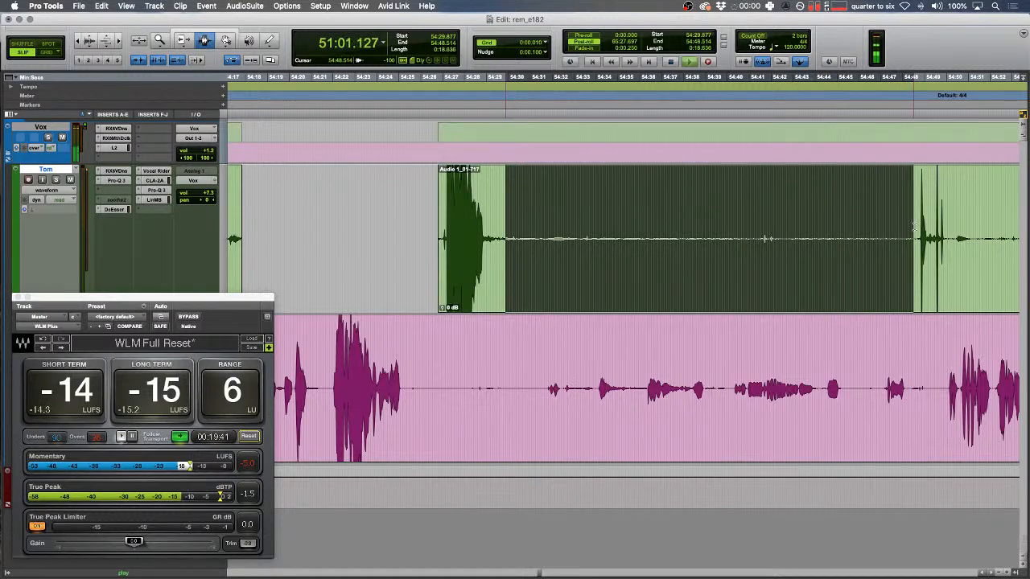
pyautogui.press('Delete')
pyautogui.hscroll(8, 515, 256)
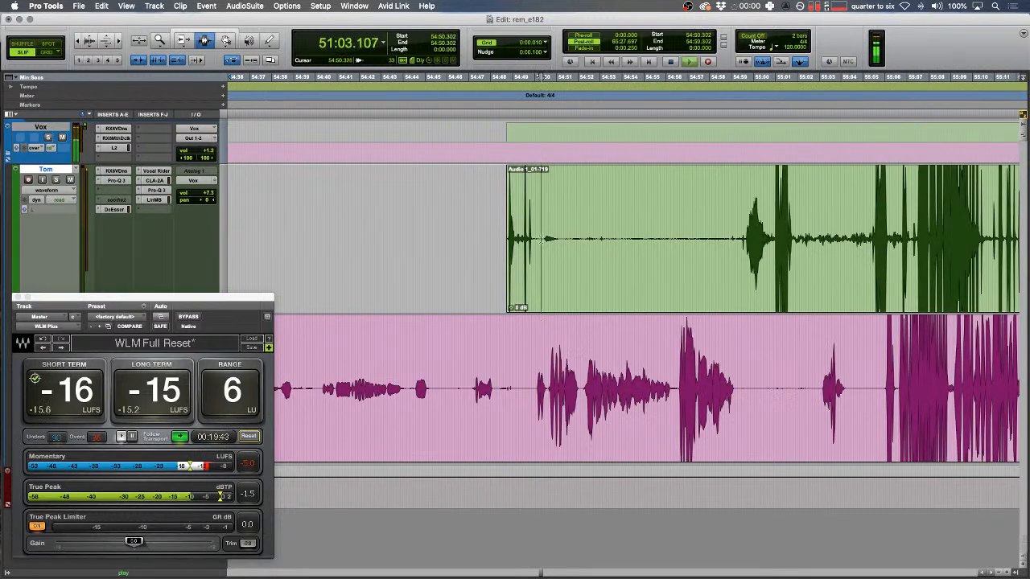
pyautogui.moveTo(539, 238); pyautogui.dragTo(734, 252)
pyautogui.press('Delete')
pyautogui.hscroll(8, 683, 241)
pyautogui.press('r')
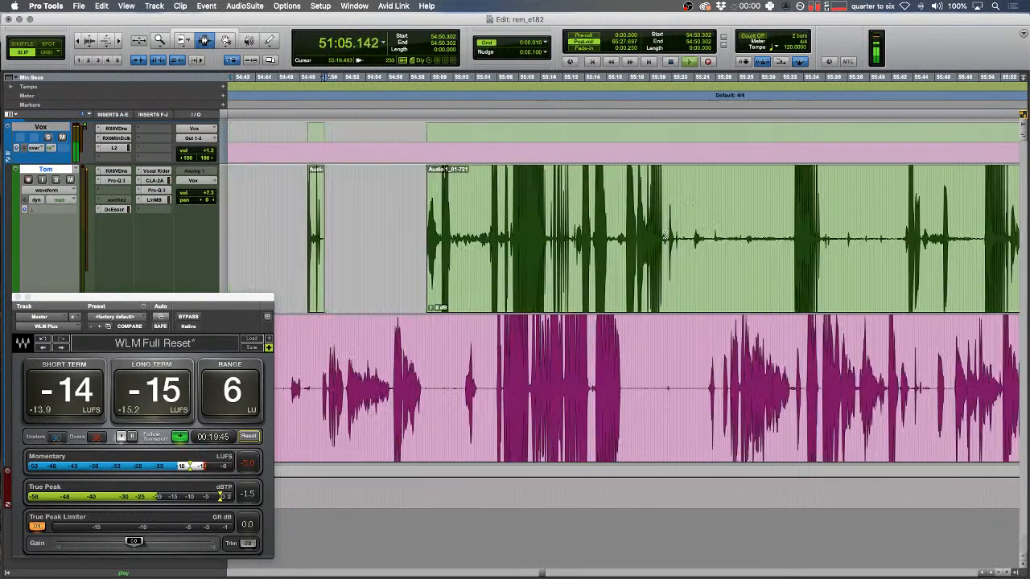
pyautogui.click(665, 247)
# - Strip Tom's next clip at a -29 dB threshold with 300 ms start and 530 ms end pads
pyautogui.press('super+u')
pyautogui.hscroll(8, 665, 242)
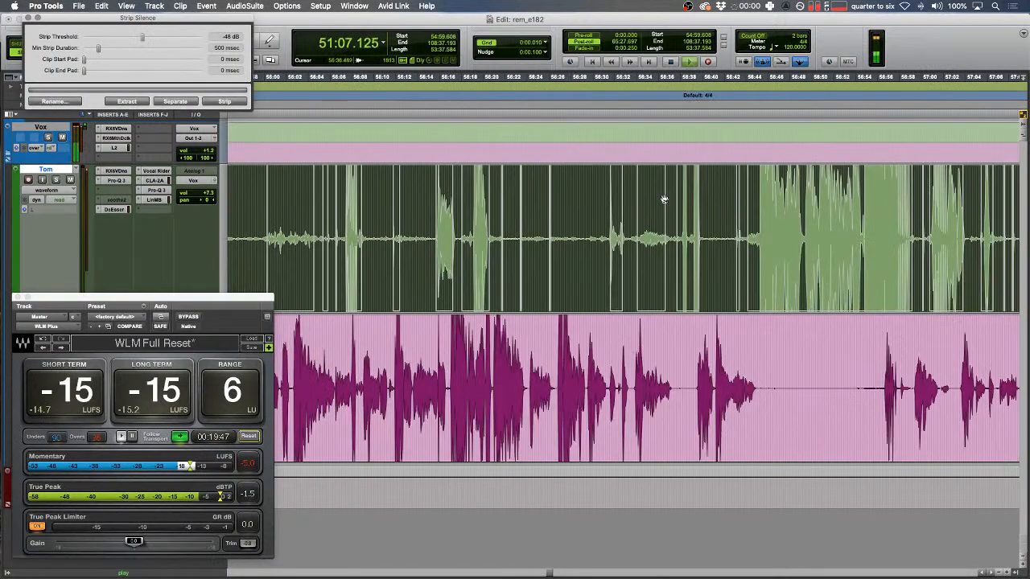
pyautogui.press('r')
pyautogui.press('r')
pyautogui.press('r')
pyautogui.press('super+alt+[')
pyautogui.press('super+alt+[')
pyautogui.press('super+alt+[')
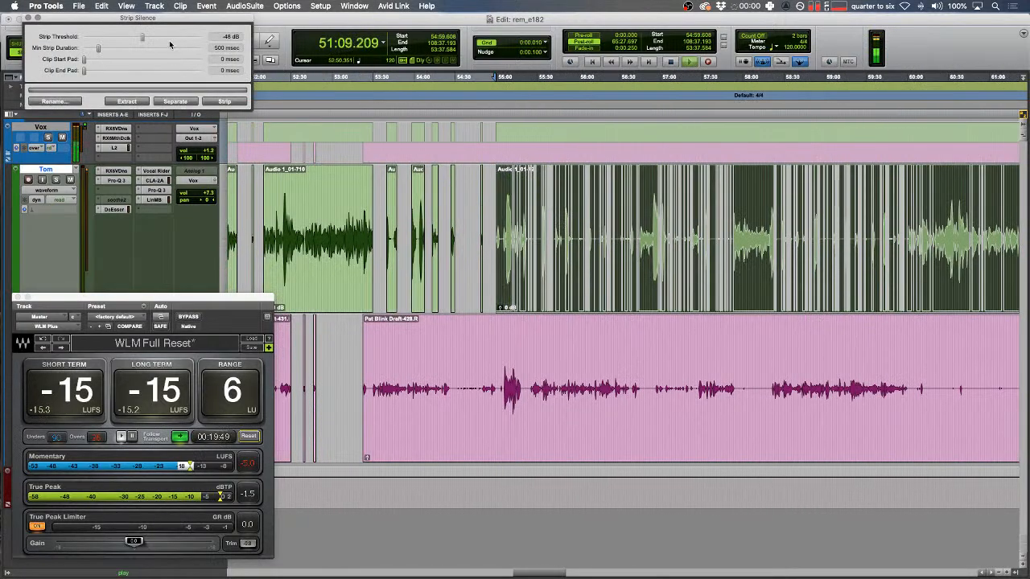
pyautogui.click(167, 38)
pyautogui.moveTo(87, 71); pyautogui.dragTo(93, 60)
pyautogui.press('t')
pyautogui.press('t')
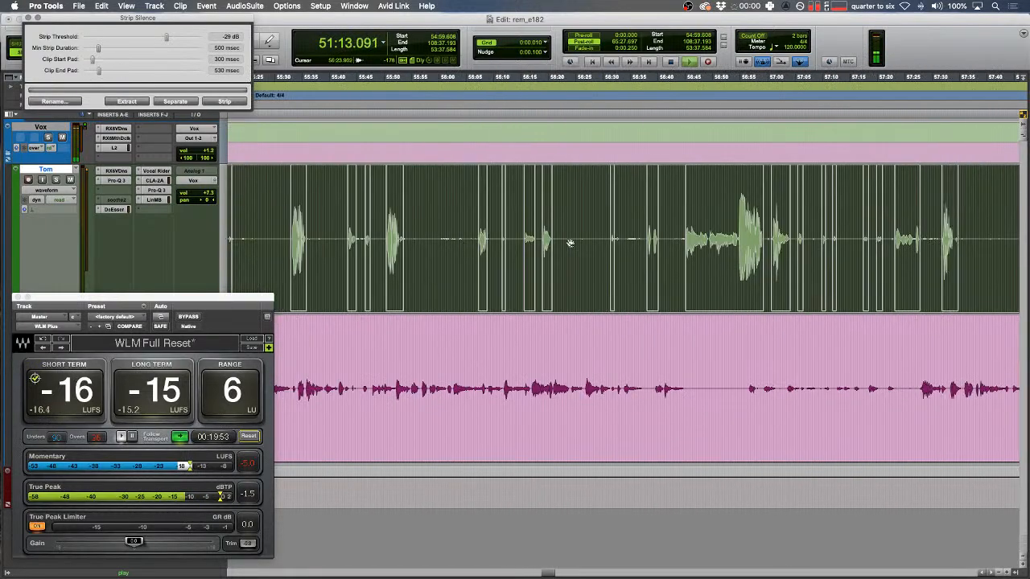
pyautogui.click(226, 102)
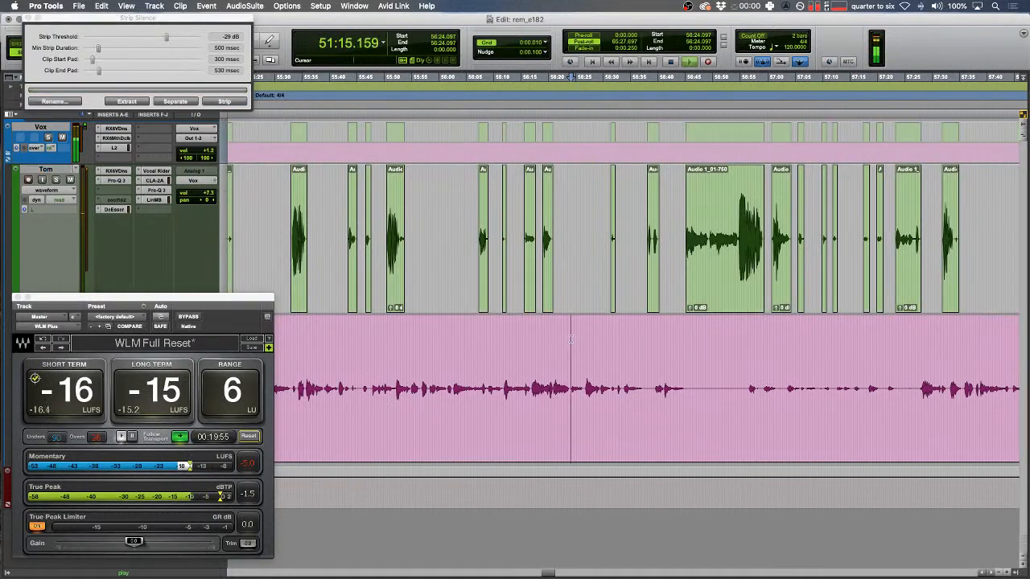
pyautogui.click(596, 370)
# - Close the Strip Silence window and make the waveforms taller
pyautogui.press('t')
pyautogui.press('t')
pyautogui.click(568, 370)
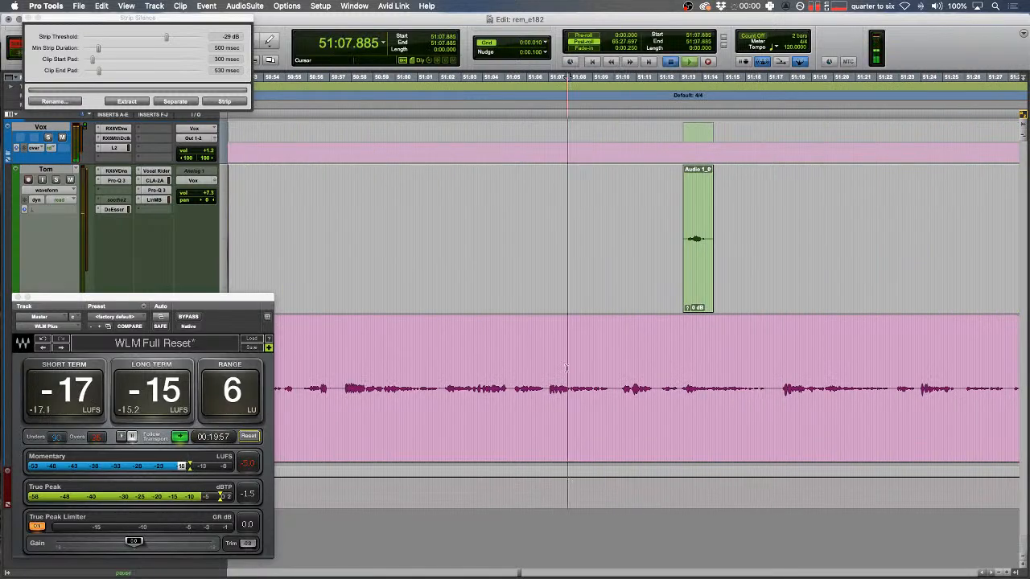
pyautogui.click(29, 17)
pyautogui.press('alt+super+bracketright')
pyautogui.press('alt+super+bracketright')
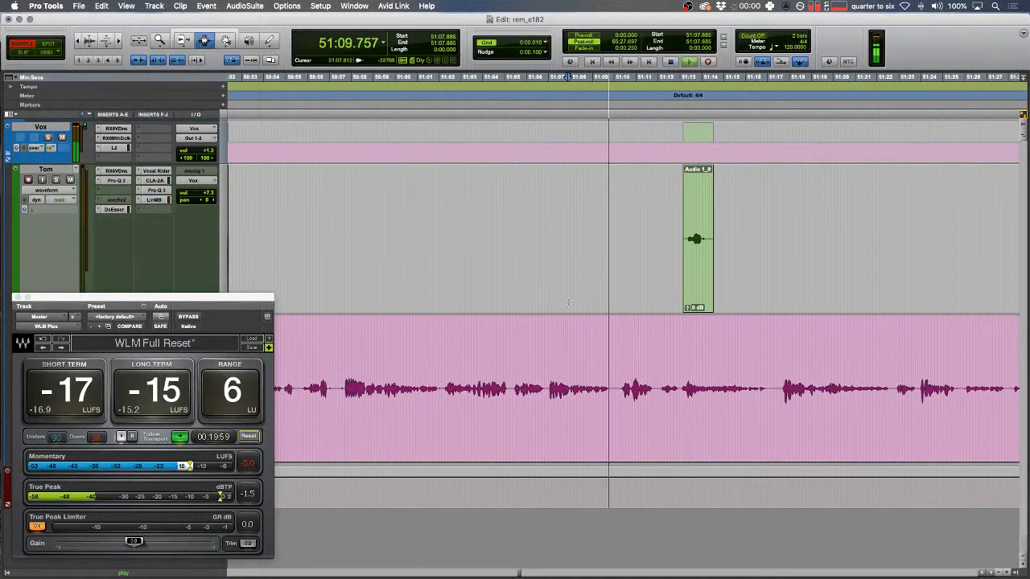
# - Fill the blip on Pat's track near 51:11.5 with a tone clip and audition it
pyautogui.moveTo(637, 379); pyautogui.dragTo(639, 379)
pyautogui.press('t')
pyautogui.press('t')
pyautogui.press('t')
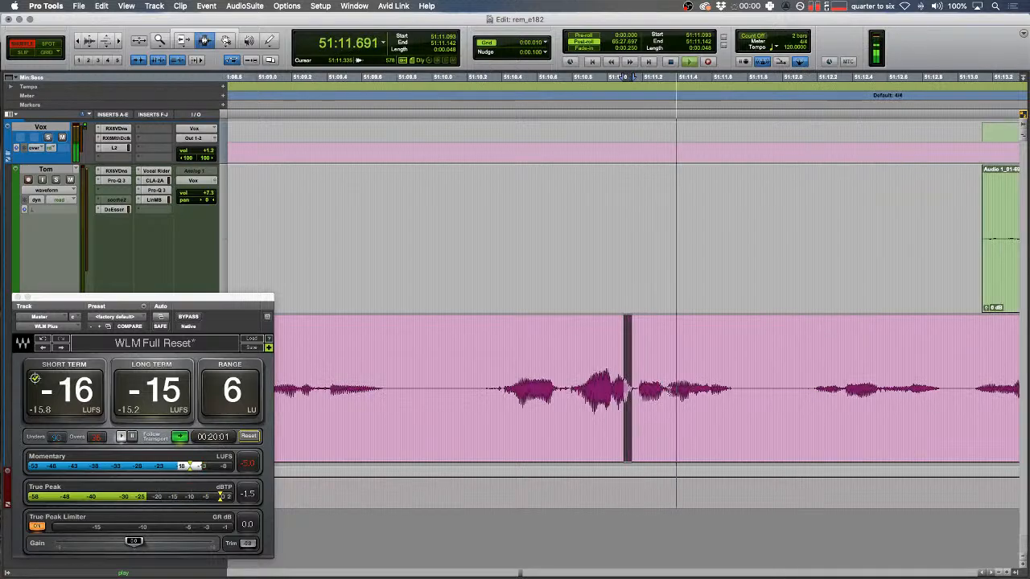
pyautogui.press('space')
pyautogui.moveTo(703, 383); pyautogui.dragTo(728, 376)
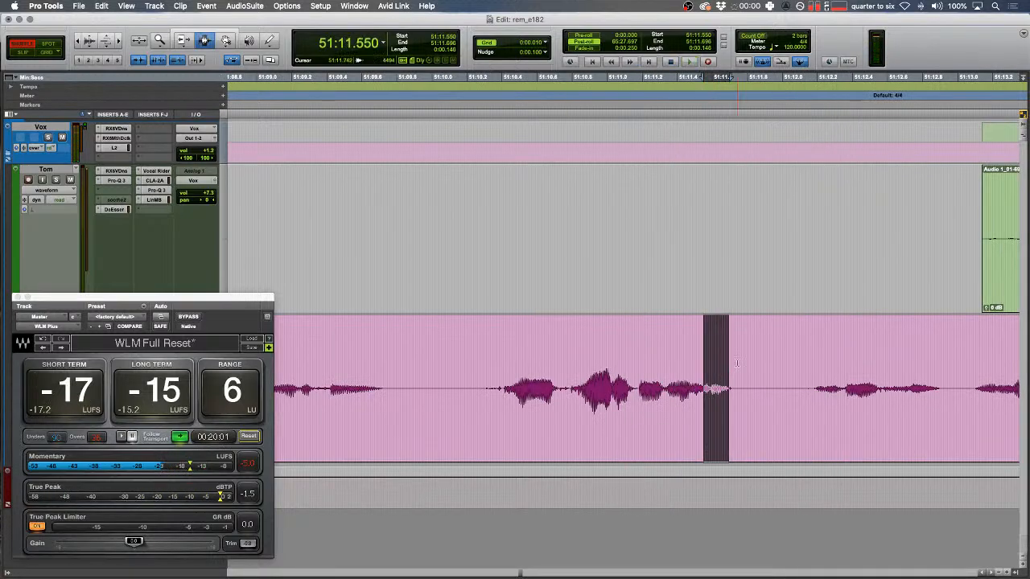
pyautogui.press('alt+super+v')
pyautogui.click(595, 350)
pyautogui.press('r')
pyautogui.press('space')
pyautogui.hscroll(5, 591, 330)
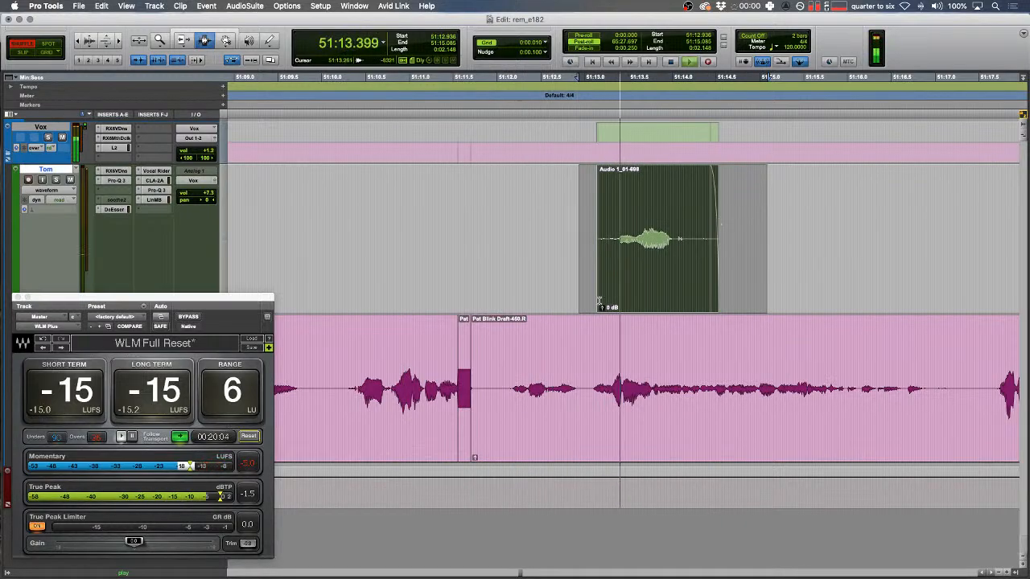
# - Extend the end of Tom's clip 1094 and set the edit point at 51:21.085
pyautogui.press('r')
pyautogui.press('r')
pyautogui.press('r')
pyautogui.press('r')
pyautogui.press('r')
pyautogui.press('r')
pyautogui.press('r')
pyautogui.press('r')
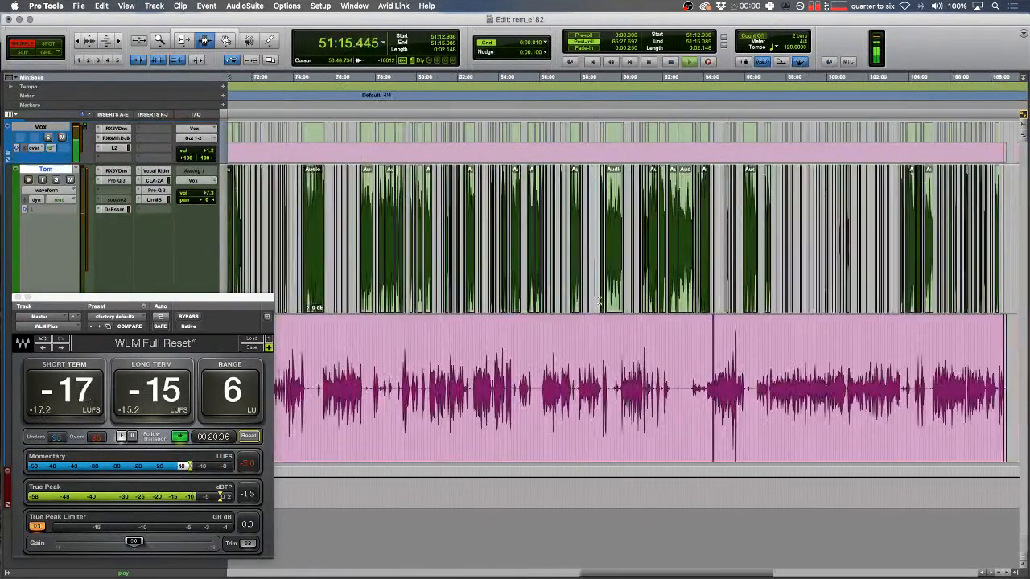
pyautogui.press('t')
pyautogui.press('t')
pyautogui.press('t')
pyautogui.press('t')
pyautogui.press('t')
pyautogui.press('t')
pyautogui.press('t')
pyautogui.press('t')
pyautogui.press('r')
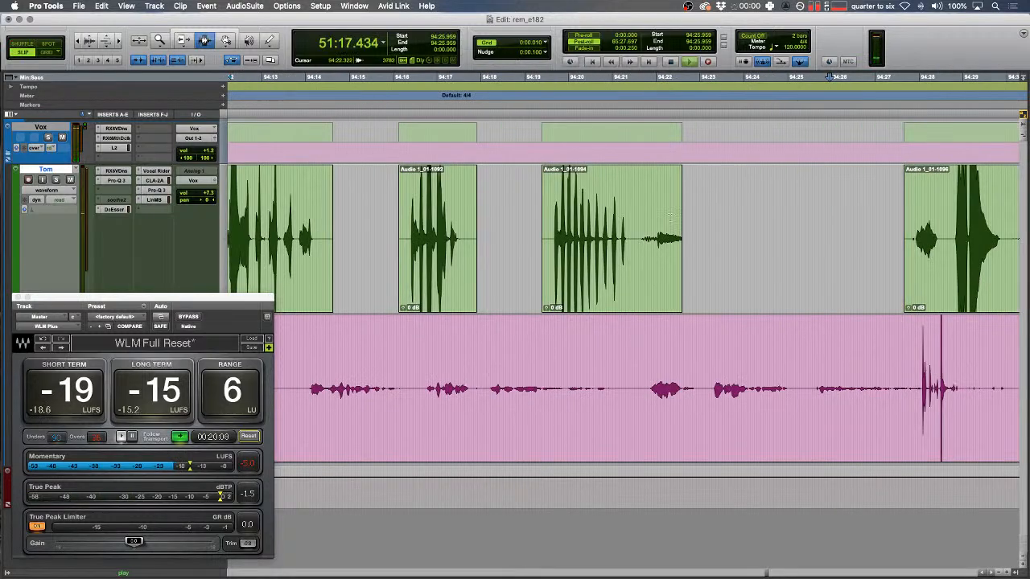
pyautogui.click(703, 192)
pyautogui.press('F7')
pyautogui.press('Down')
pyautogui.press('Left')
pyautogui.click(681, 193)
pyautogui.press('r')
pyautogui.press('r')
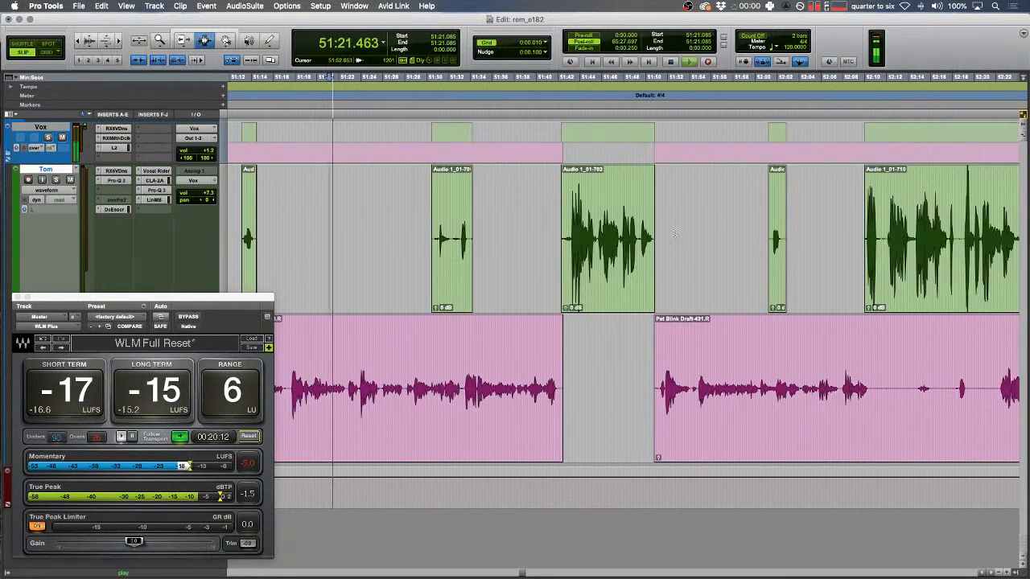
pyautogui.hscroll(5, 677, 218)
pyautogui.moveTo(236, 296); pyautogui.dragTo(629, 167)
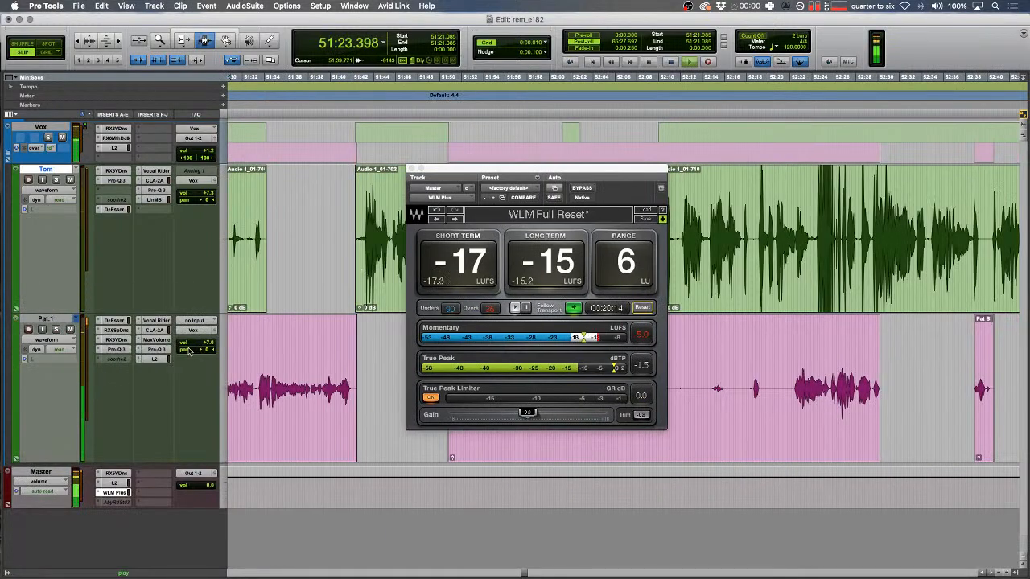
# - Check Pat.1's DeEsser, then close it and the WLM Plus loudness meter
pyautogui.click(115, 321)
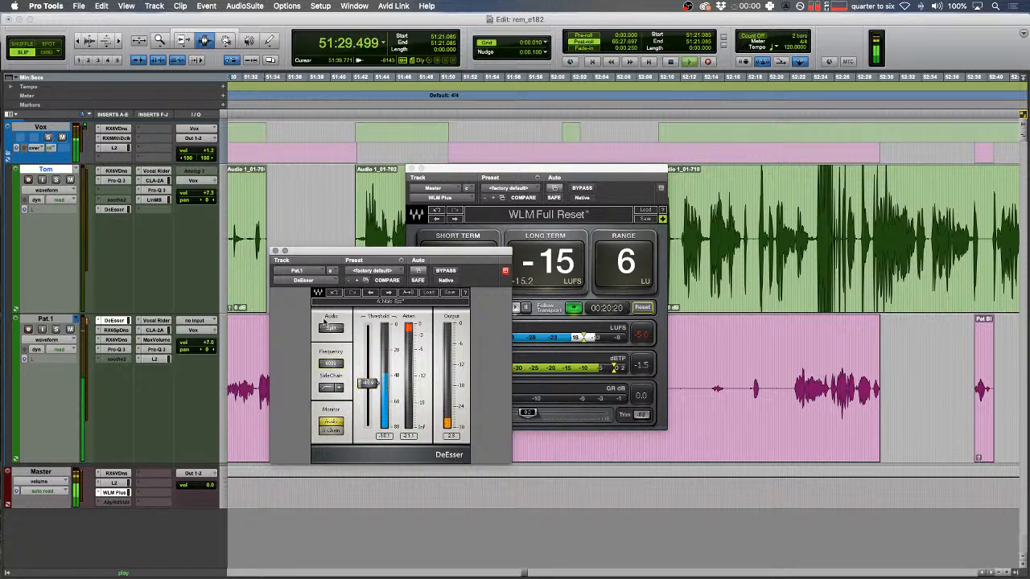
pyautogui.click(274, 251)
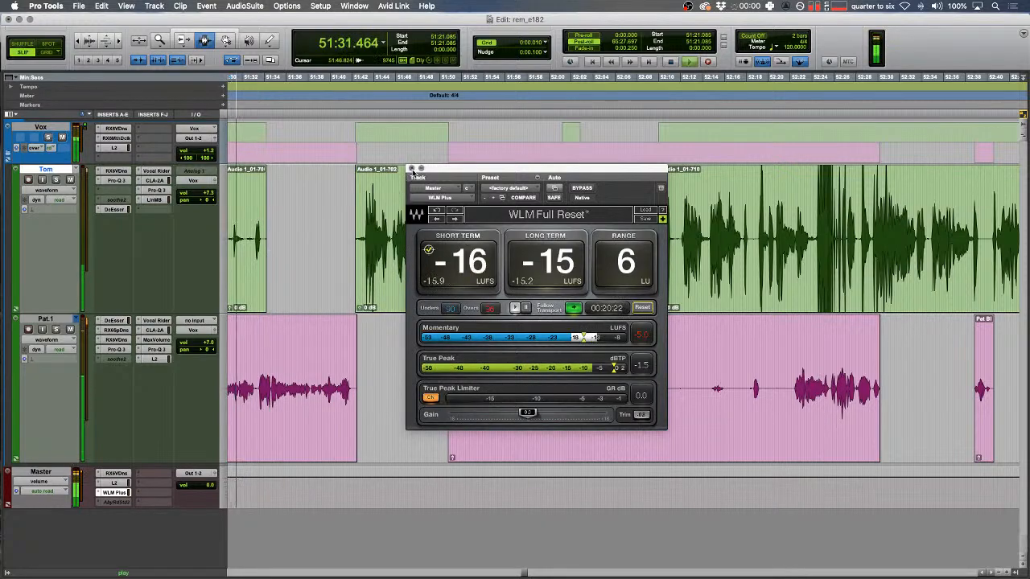
pyautogui.click(409, 169)
# - Zoom in on Pat.1 and select the blip at 51:30.641–51:30.855
pyautogui.click(236, 350)
pyautogui.press('t')
pyautogui.press('t')
pyautogui.press('space')
pyautogui.moveTo(507, 354); pyautogui.dragTo(567, 358)
pyautogui.press('space')
pyautogui.press('t')
pyautogui.press('t')
pyautogui.hscroll(3, 563, 313)
pyautogui.hscroll(3, 563, 314)
pyautogui.press('t')
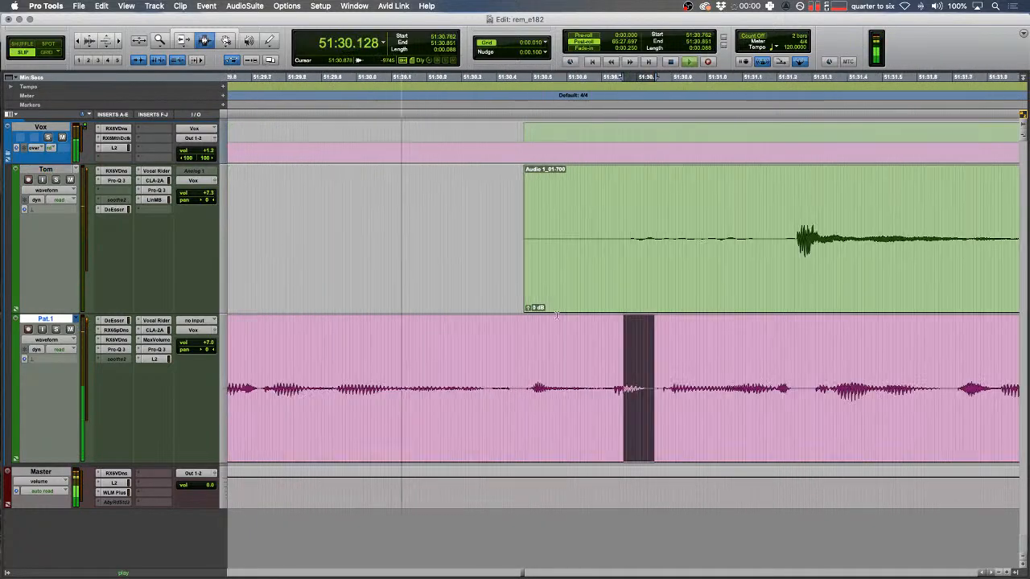
pyautogui.moveTo(581, 394); pyautogui.dragTo(657, 398)
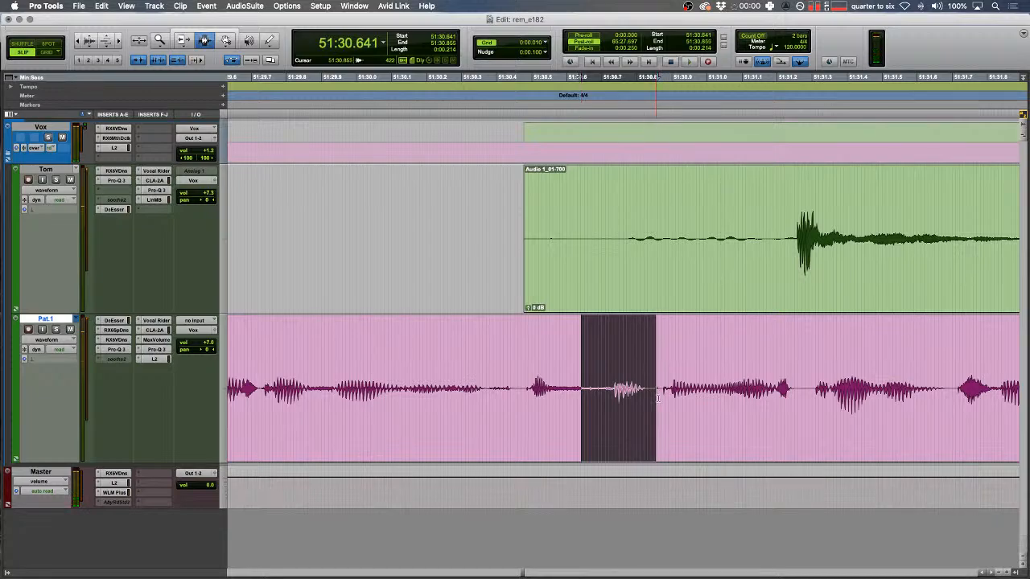
# - Separate the Pat.1 blip at 51:30.6 into its own clip
pyautogui.press('super+e')
pyautogui.press('r')
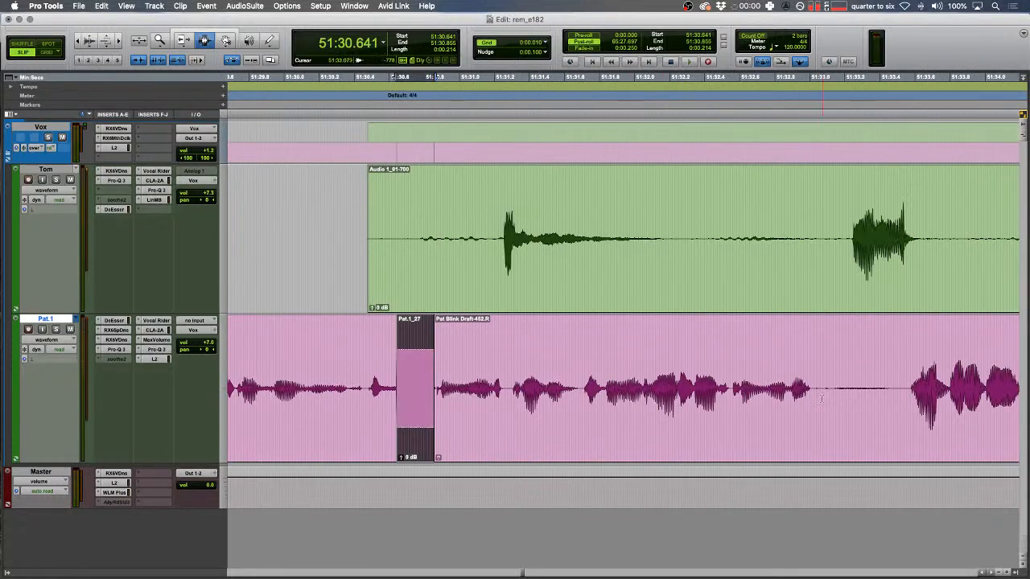
pyautogui.click(820, 392)
pyautogui.doubleClick(694, 395)
pyautogui.hotkey('ctrl', 'shift', 'Up')
pyautogui.hotkey('ctrl', 'shift', 'Up')
pyautogui.moveTo(609, 366); pyautogui.dragTo(436, 359)
pyautogui.press('space')
pyautogui.press('F1')
pyautogui.moveTo(369, 346); pyautogui.dragTo(314, 338)
pyautogui.press('space')
pyautogui.press('space')
pyautogui.press('r')
pyautogui.press('F2')
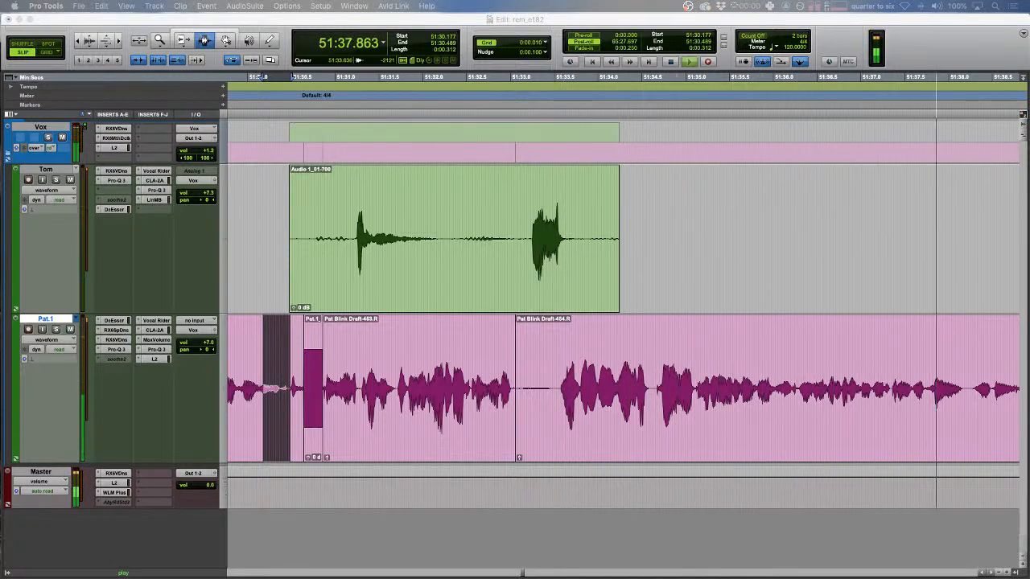
# - Fade in the start of Tom's clip and fade out the end of Pat.1's clip
pyautogui.press('r')
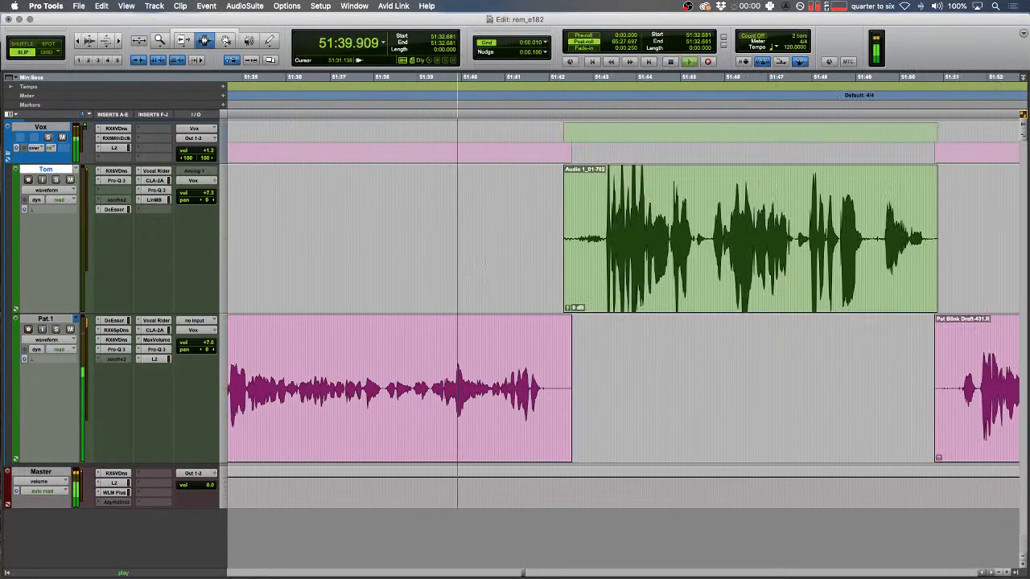
pyautogui.moveTo(526, 246); pyautogui.dragTo(584, 248)
pyautogui.press('f')
pyautogui.moveTo(568, 342); pyautogui.dragTo(555, 345)
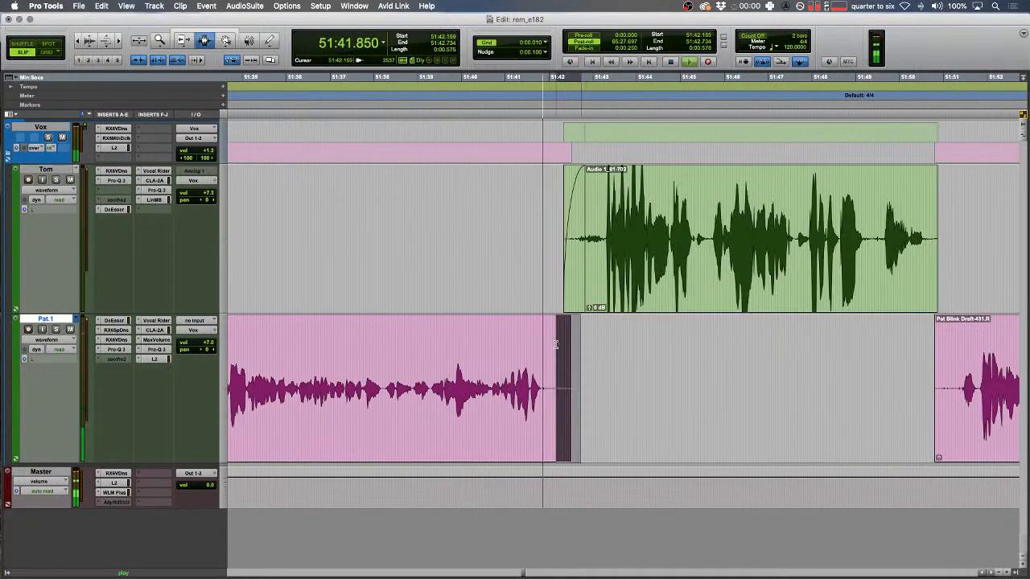
pyautogui.press('f')
pyautogui.hscroll(5, 550, 347)
# - Extend the green voice clip's end and delete the start of the pink clip near 51:49
pyautogui.click(366, 241)
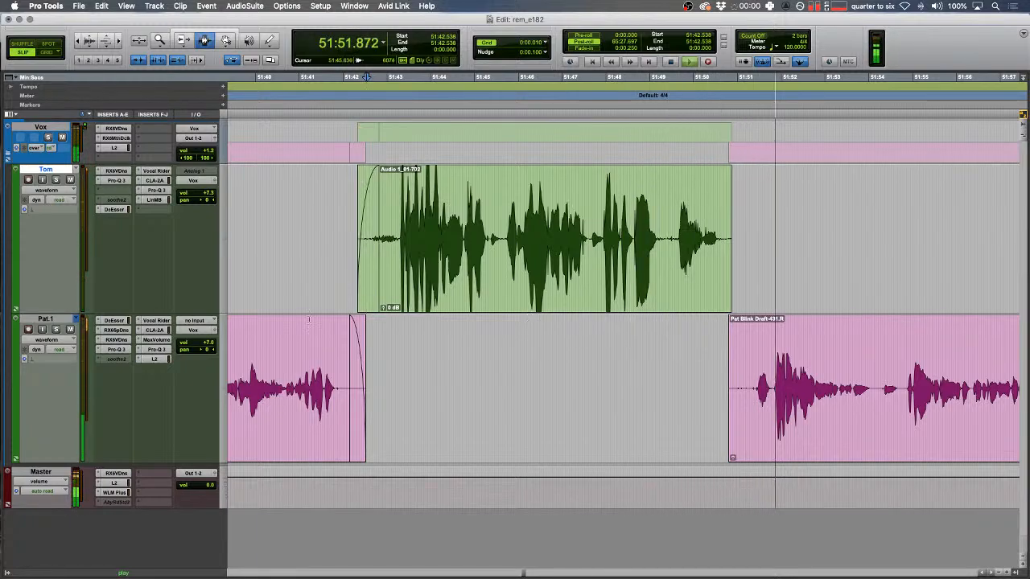
pyautogui.moveTo(651, 330); pyautogui.dragTo(658, 322)
pyautogui.press('t')
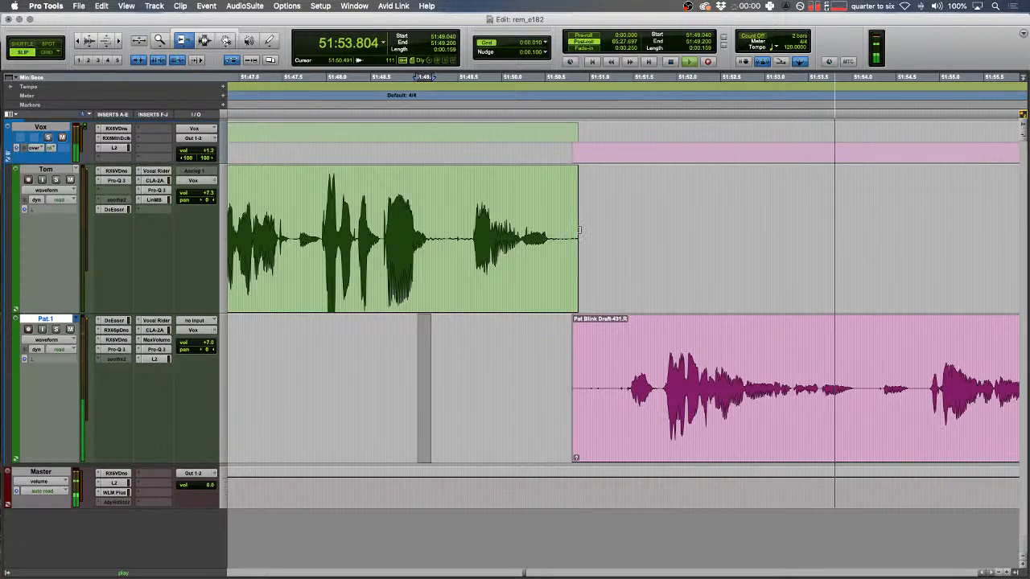
pyautogui.moveTo(578, 230); pyautogui.dragTo(628, 218)
pyautogui.press('F7')
pyautogui.moveTo(542, 371); pyautogui.dragTo(626, 371)
pyautogui.press('Delete')
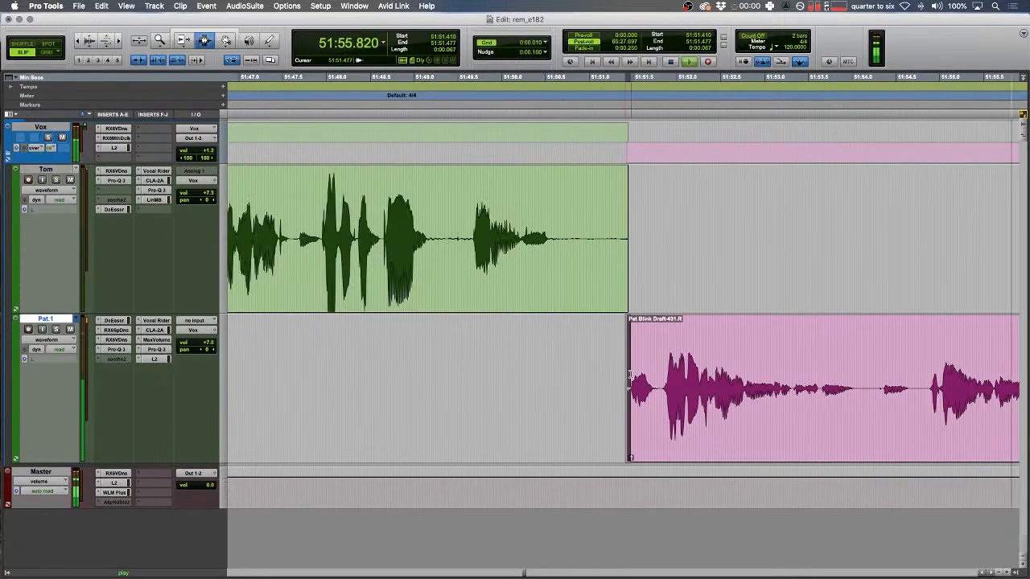
pyautogui.click(626, 297)
# - Delete the silent range from the pink voice track and select the whole pink clip
pyautogui.press('r')
pyautogui.hscroll(5, 613, 336)
pyautogui.moveTo(572, 225); pyautogui.dragTo(811, 241)
pyautogui.hscroll(5, 805, 249)
pyautogui.press('r')
pyautogui.press('r')
pyautogui.press('t')
pyautogui.press('t')
pyautogui.press('t')
pyautogui.press('t')
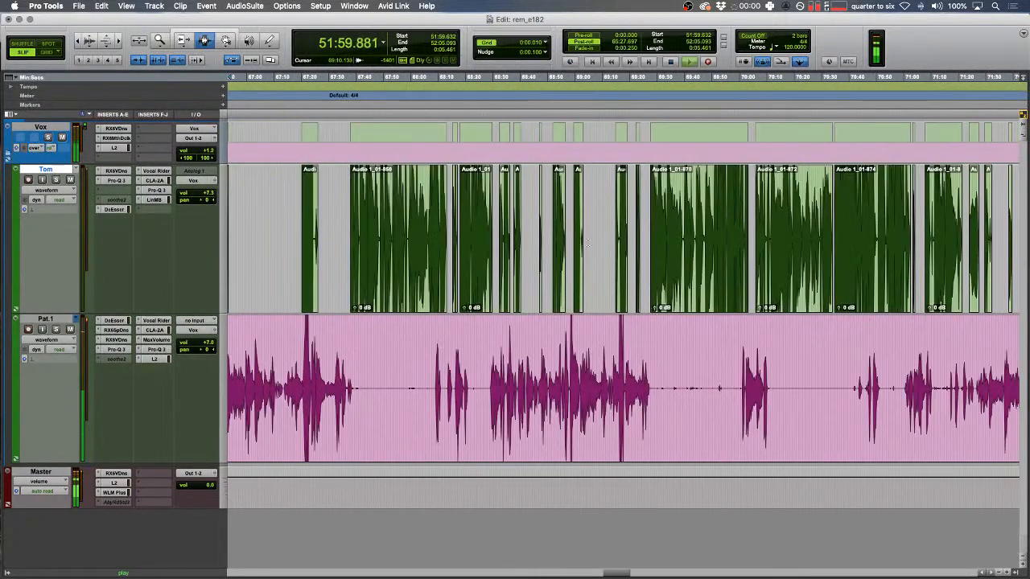
pyautogui.press('r')
pyautogui.press('r')
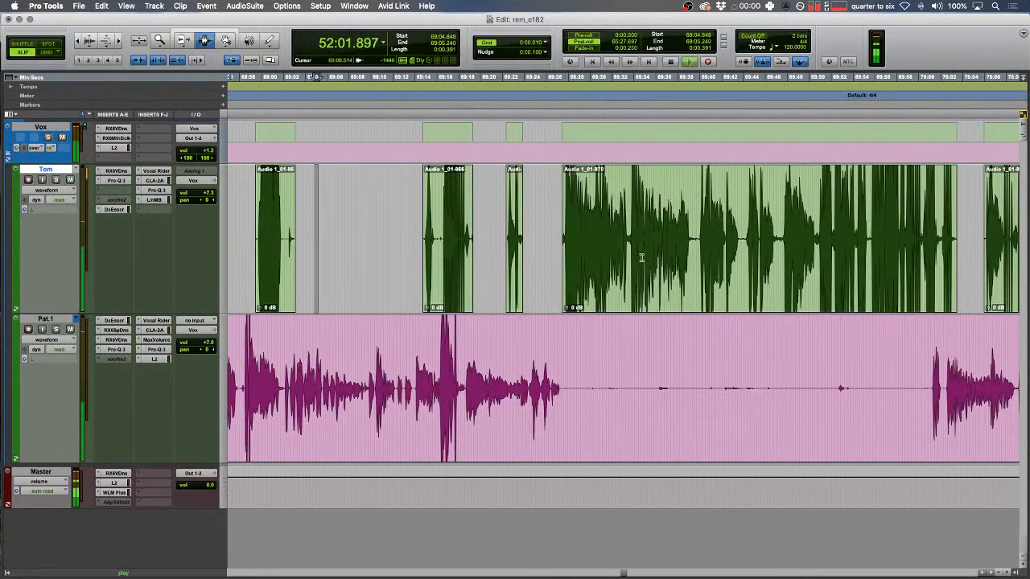
pyautogui.moveTo(583, 374); pyautogui.dragTo(923, 340)
pyautogui.press('Delete')
pyautogui.hscroll(-5, 917, 338)
pyautogui.press('r')
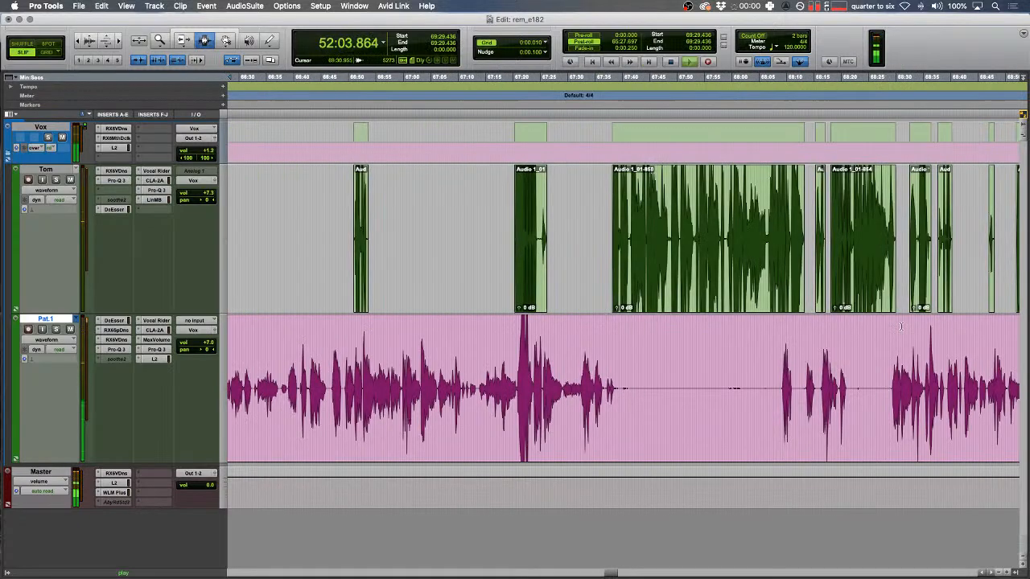
pyautogui.press('r')
pyautogui.doubleClick(635, 391)
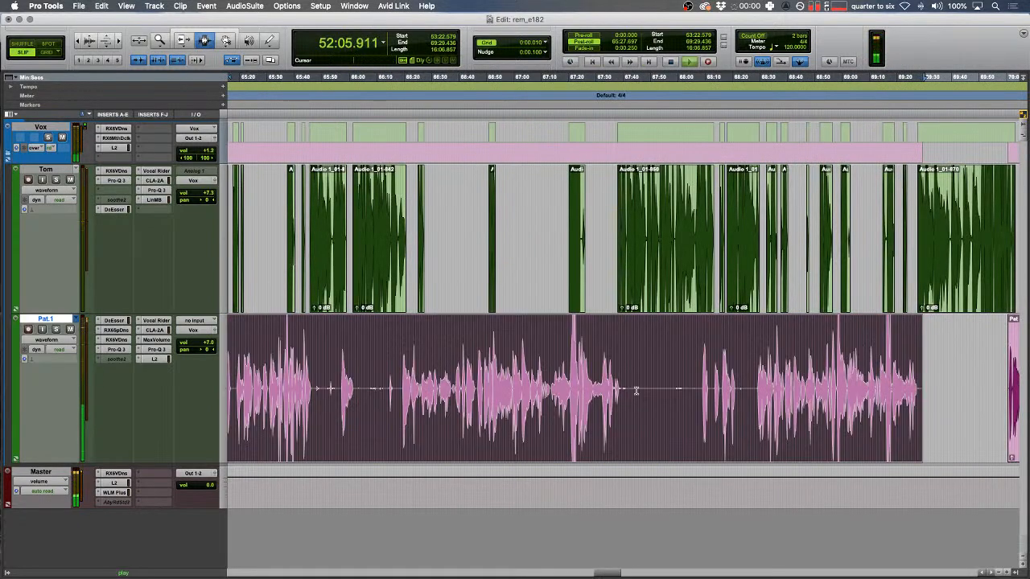
pyautogui.press('super+u')
# - Drag the Strip Threshold down to -45 dB, preview the regions, then close Strip Silence unapplied
pyautogui.press('t')
pyautogui.press('t')
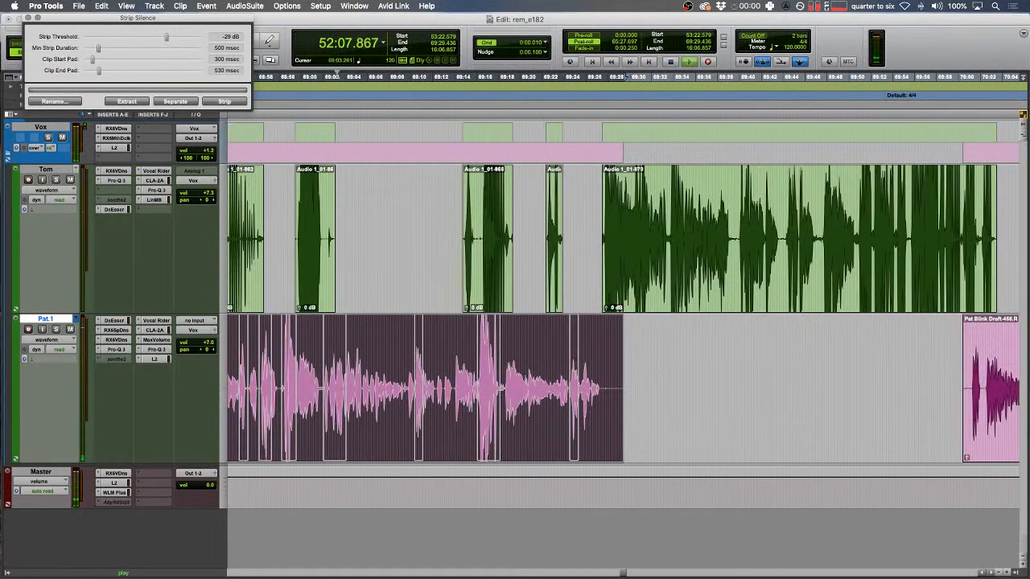
pyautogui.moveTo(167, 40); pyautogui.dragTo(151, 37)
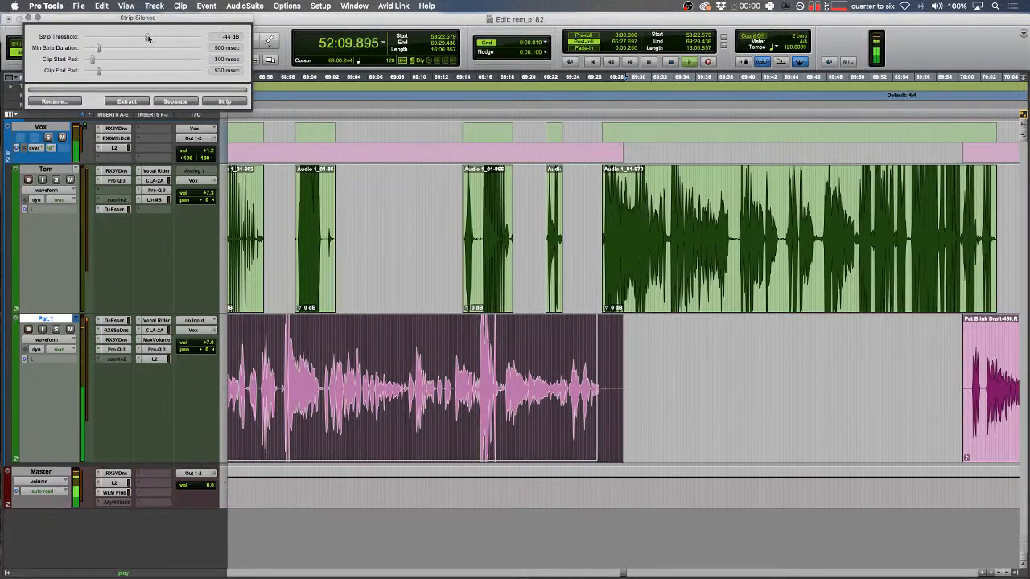
pyautogui.press('r')
pyautogui.press('r')
pyautogui.press('r')
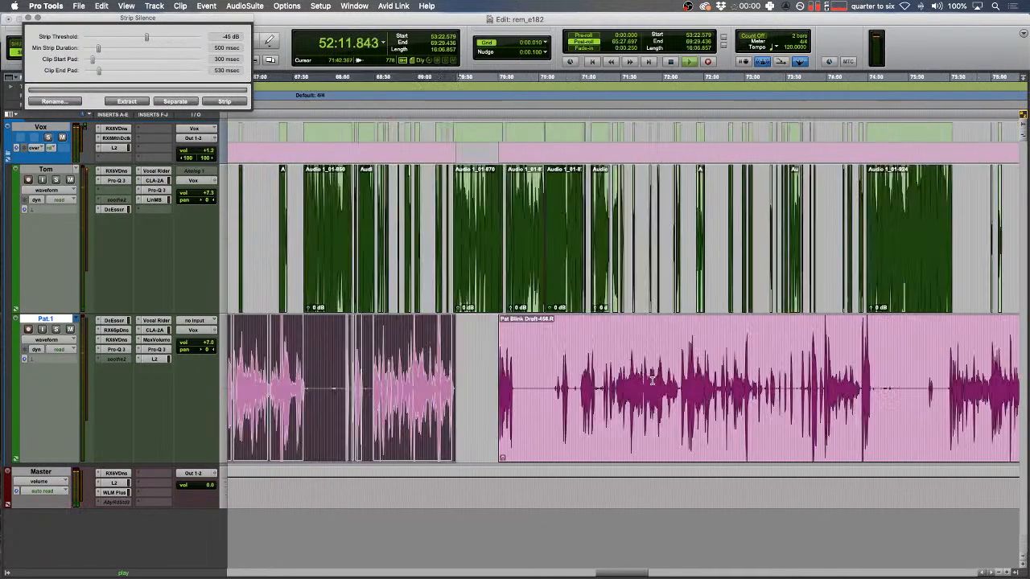
pyautogui.press('Down')
pyautogui.press('5')
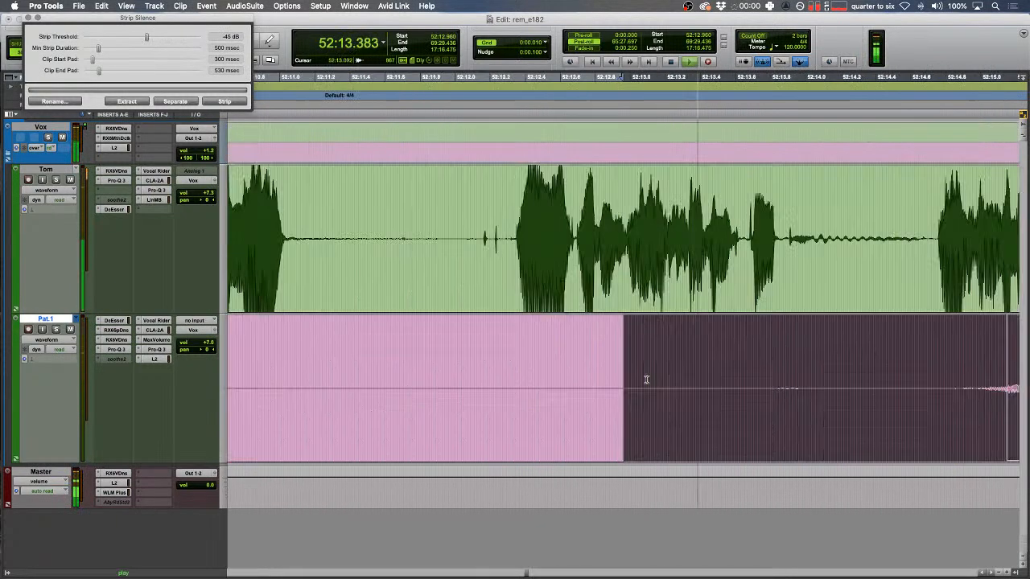
pyautogui.click(29, 18)
pyautogui.click(27, 17)
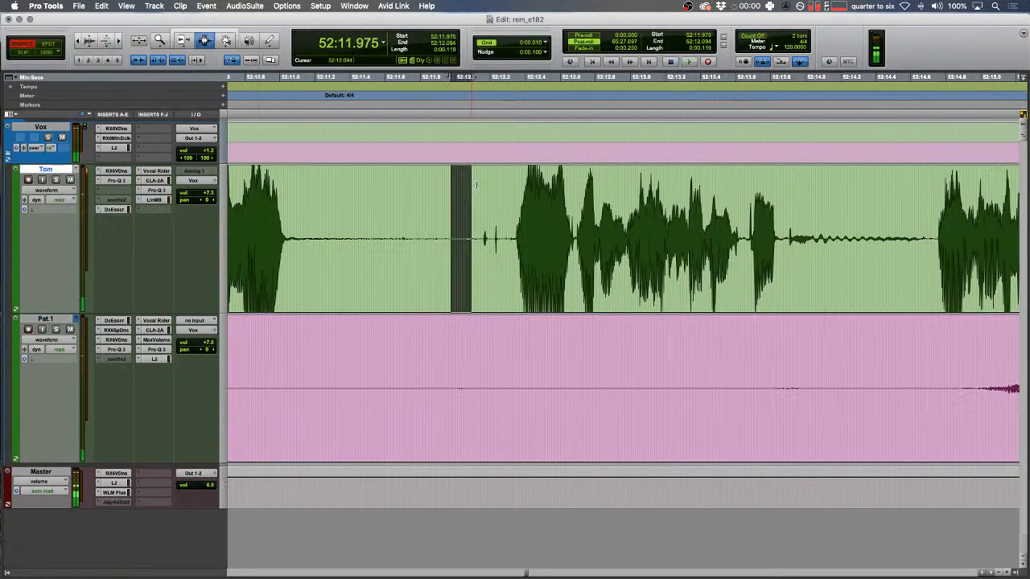
# - Delete a silent range across both tracks, closing the gap at 52:11.716, and audition the join
pyautogui.moveTo(874, 240); pyautogui.dragTo(670, 225)
pyautogui.press('space')
pyautogui.press('Delete')
pyautogui.click(533, 210)
pyautogui.press('space')
pyautogui.press('r')
pyautogui.press('r')
pyautogui.moveTo(500, 206); pyautogui.dragTo(489, 206)
pyautogui.press('space')
pyautogui.press('space')
pyautogui.press('t')
# - In Slip mode, clear a range on the pink track and fade out the clip's end
pyautogui.press('F2')
pyautogui.moveTo(646, 390); pyautogui.dragTo(954, 395)
pyautogui.press('Delete')
pyautogui.moveTo(740, 376); pyautogui.dragTo(594, 376)
pyautogui.press('f')
pyautogui.hscroll(3, 606, 378)
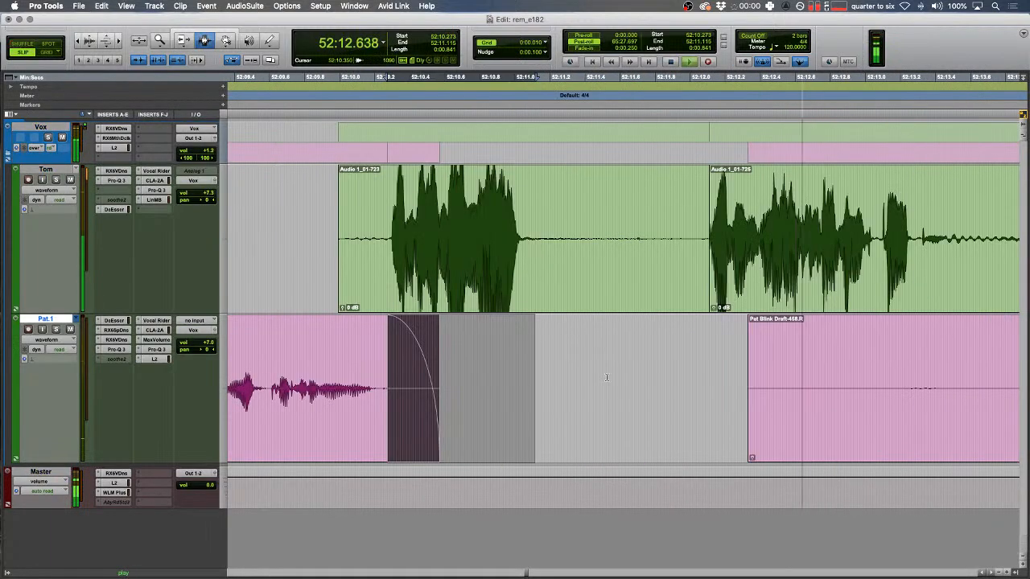
# - Delete another pause across both tracks and play back the joined audio
pyautogui.moveTo(632, 247); pyautogui.dragTo(680, 253)
pyautogui.press('Delete')
pyautogui.moveTo(774, 266); pyautogui.dragTo(481, 297)
pyautogui.press('space')
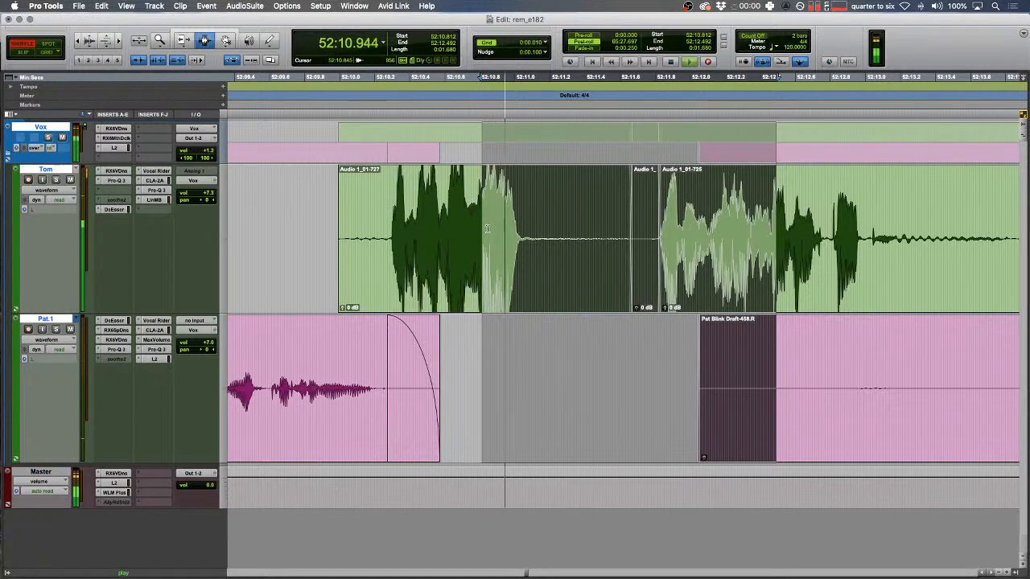
pyautogui.press('r')
# - In Slip mode, clear the pink clip's silent start and silent middle, splitting the clip
pyautogui.press('F2')
pyautogui.moveTo(546, 419); pyautogui.dragTo(837, 389)
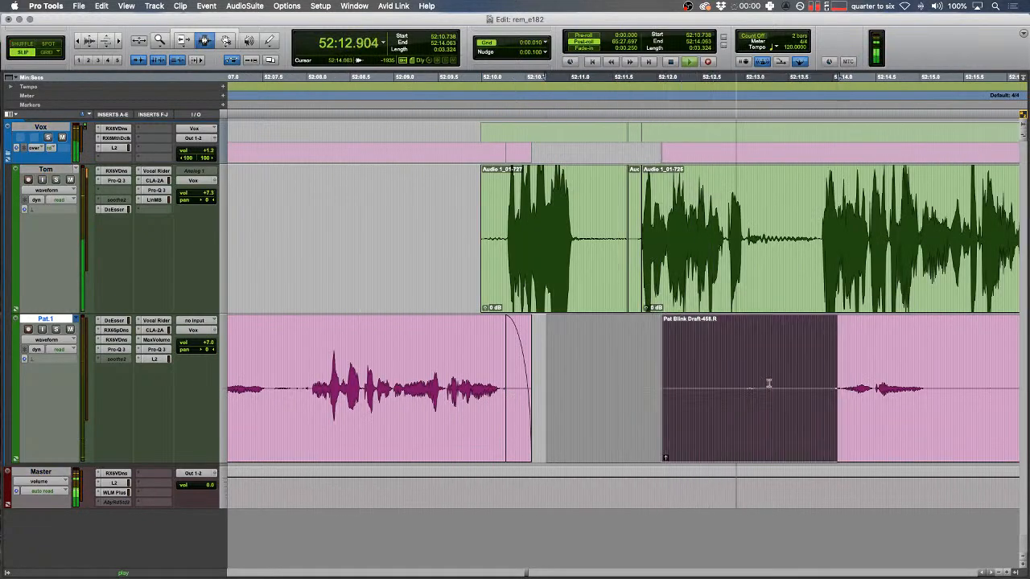
pyautogui.press('Delete')
pyautogui.hscroll(4, 627, 390)
pyautogui.moveTo(635, 390); pyautogui.dragTo(853, 382)
pyautogui.press('Delete')
pyautogui.moveTo(408, 375); pyautogui.dragTo(730, 360)
pyautogui.hscroll(4, 730, 359)
# - Zoom in and audition the blip on the green track near 52:15.153
pyautogui.moveTo(318, 226); pyautogui.dragTo(350, 229)
pyautogui.press('t')
pyautogui.press('t')
pyautogui.press('space')
pyautogui.click(607, 231)
pyautogui.press('t')
pyautogui.press('space')
pyautogui.hscroll(3, 667, 232)
pyautogui.press('space')
# - Paste the Tom_08 tone clip over the green-track blip and play back the replaced section
pyautogui.moveTo(673, 231); pyautogui.dragTo(773, 219)
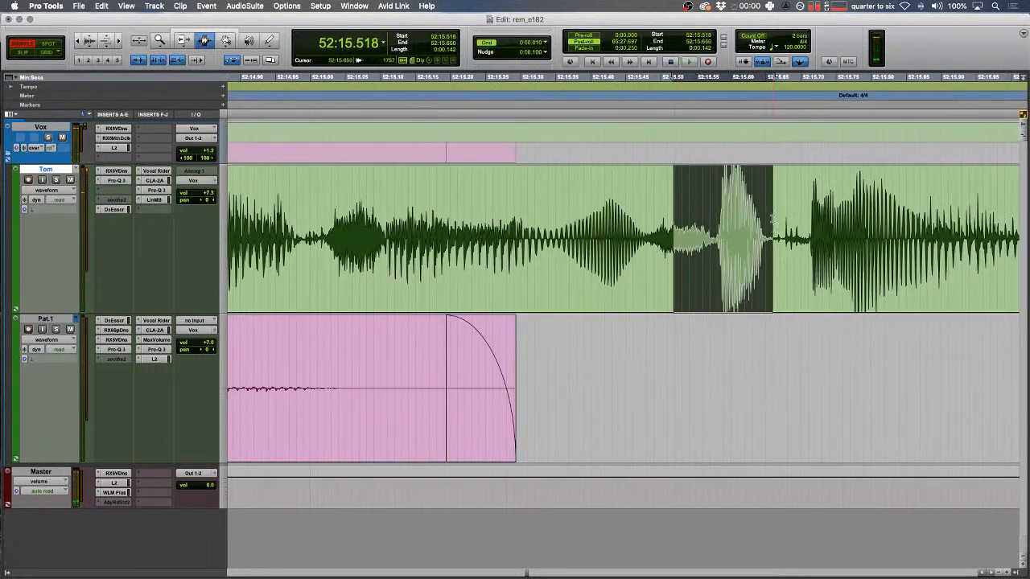
pyautogui.press('alt+super+v')
pyautogui.moveTo(549, 243); pyautogui.dragTo(441, 249)
pyautogui.press('r')
pyautogui.press('space')
pyautogui.click(606, 280)
pyautogui.press('space')
# - Save the session and resume playback further along the timeline
pyautogui.press('super+s')
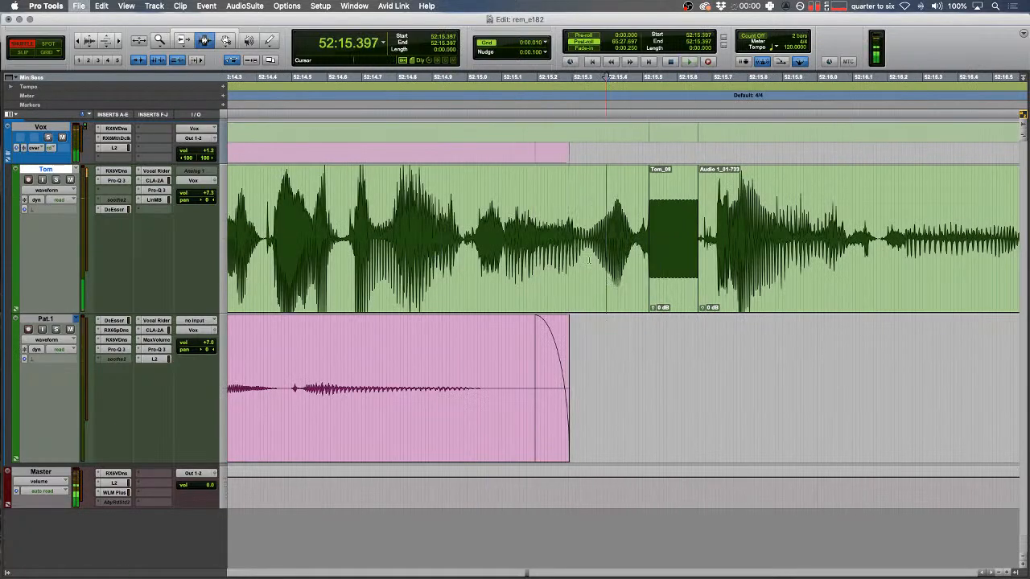
pyautogui.click(593, 262)
pyautogui.press('r')
pyautogui.press('space')
pyautogui.hscroll(4, 667, 222)
# - In Slip mode, cut a quiet stretch on the green track and fade both clip edges around the gap
pyautogui.press('F2')
pyautogui.moveTo(759, 219); pyautogui.dragTo(739, 229)
pyautogui.press('BackSpace')
pyautogui.press('f')
pyautogui.moveTo(780, 233); pyautogui.dragTo(802, 235)
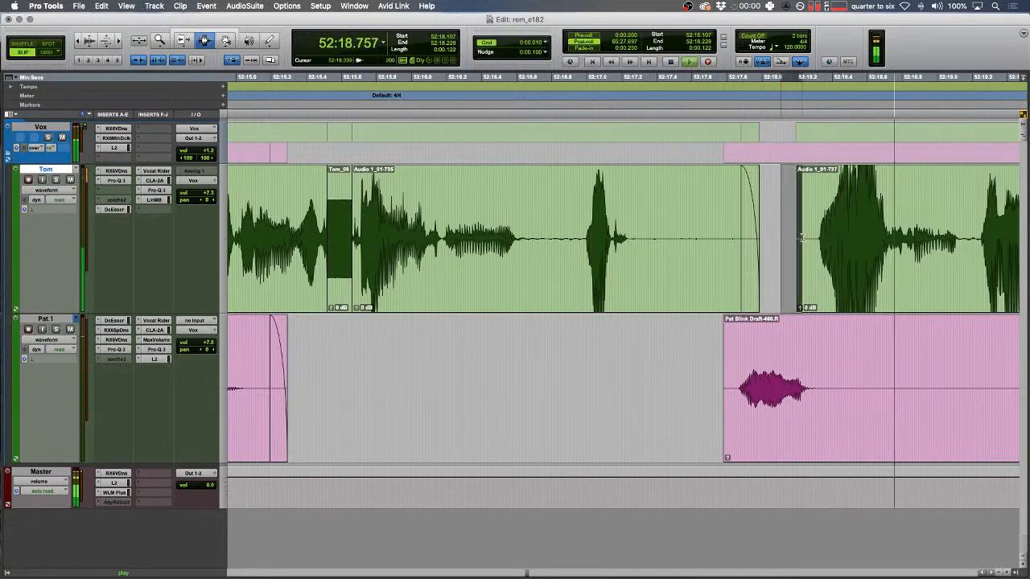
pyautogui.press('f')
pyautogui.press('r')
pyautogui.hscroll(4, 715, 269)
# - Select a silent stretch of the pink clip and play from 52:18.765
pyautogui.moveTo(317, 394); pyautogui.dragTo(590, 391)
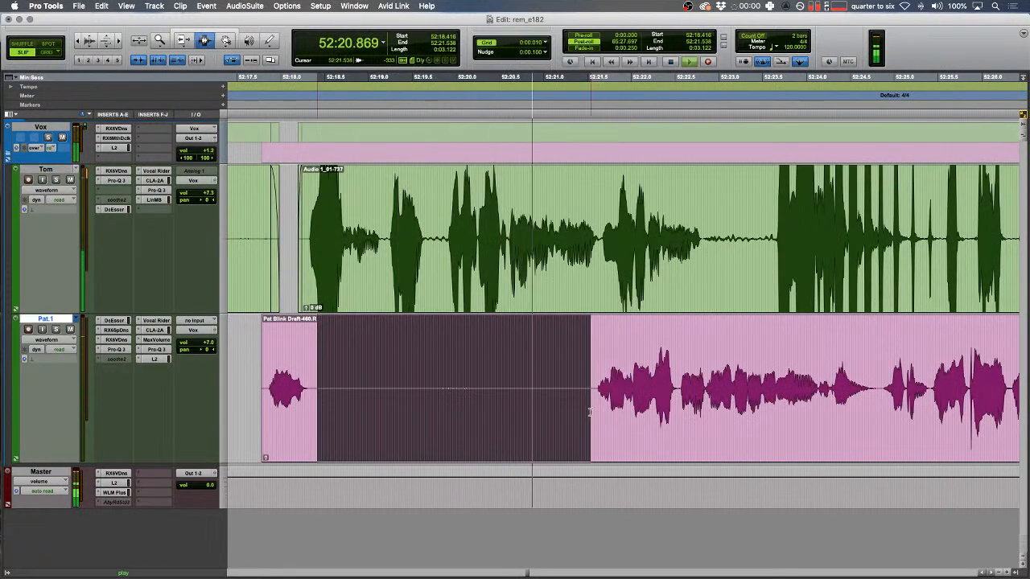
pyautogui.press('space')
pyautogui.click(346, 378)
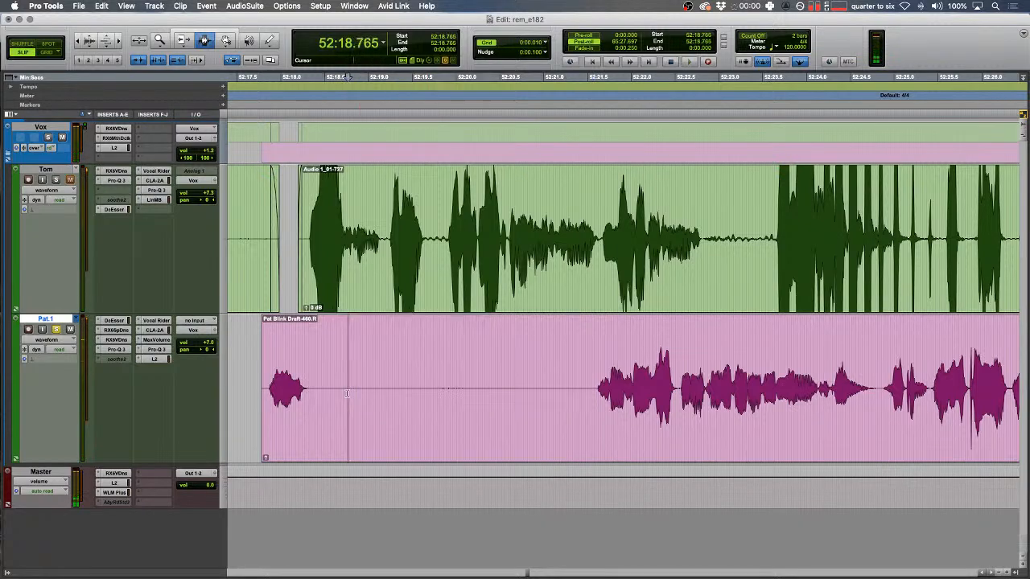
pyautogui.press('t')
pyautogui.press('space')
# - Cancel a first marker attempt, enlarge the waveforms and play to find the marker spot
pyautogui.click(637, 375)
pyautogui.press('KP_Enter')
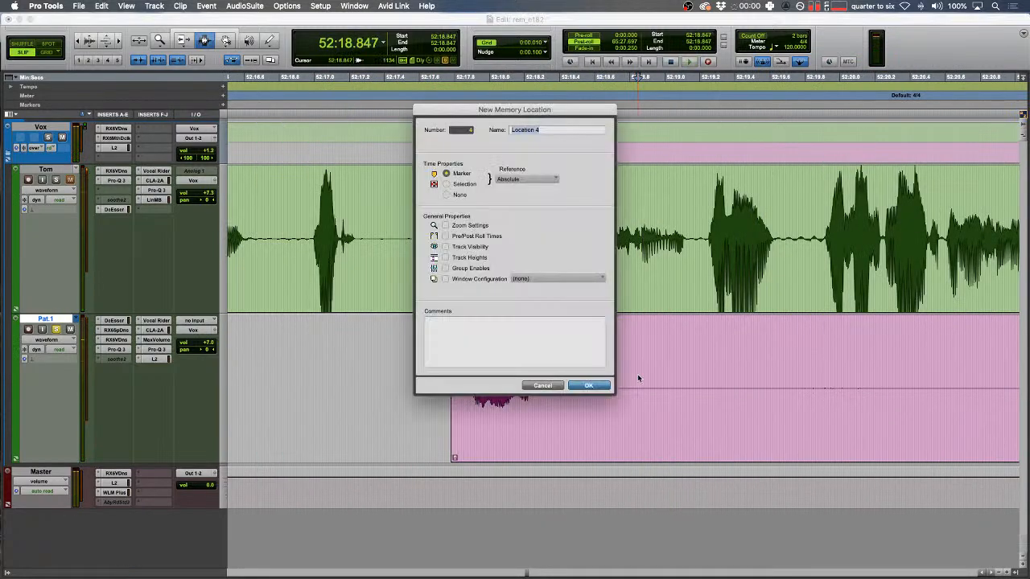
pyautogui.press('Escape')
pyautogui.press('super+alt+]')
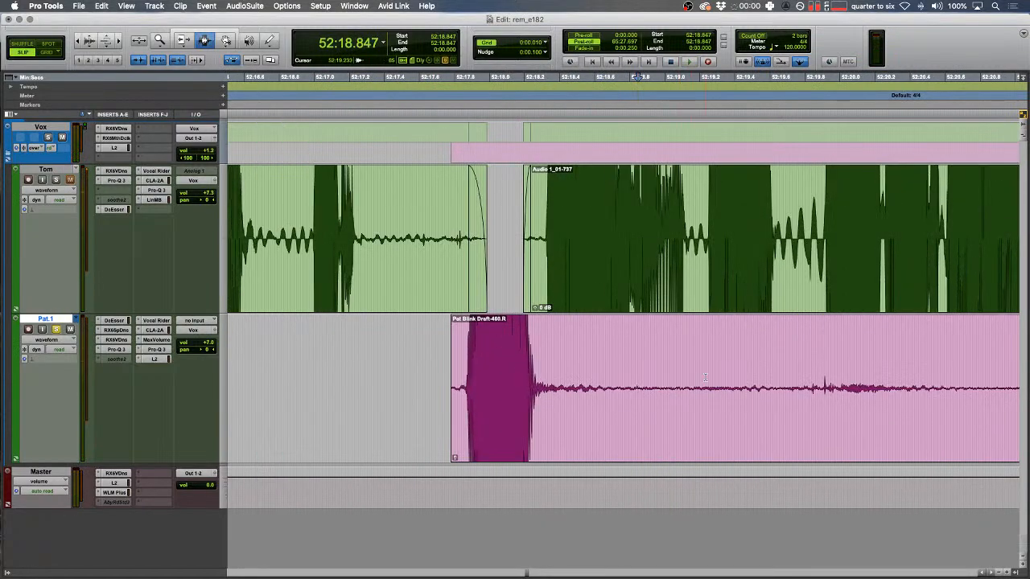
pyautogui.hscroll(1, 676, 391)
pyautogui.press('r')
pyautogui.moveTo(632, 392); pyautogui.dragTo(637, 392)
pyautogui.press('space')
pyautogui.hscroll(1, 640, 392)
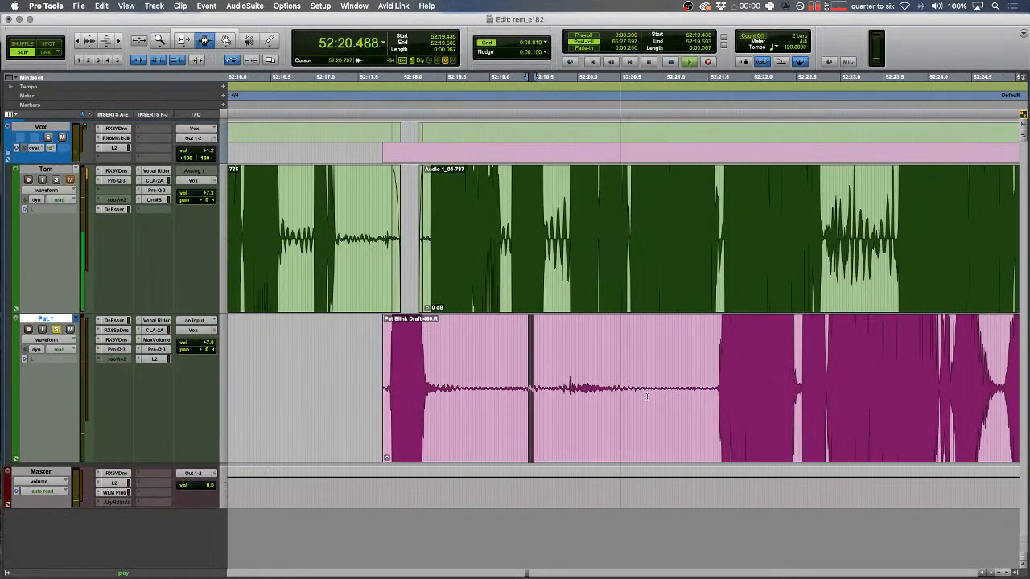
# - Create the SAMPLE marker at 52:20.963, then zoom out and shrink the waveforms back
pyautogui.click(661, 393)
pyautogui.press('KP_Enter')
pyautogui.write('SAMPLE')
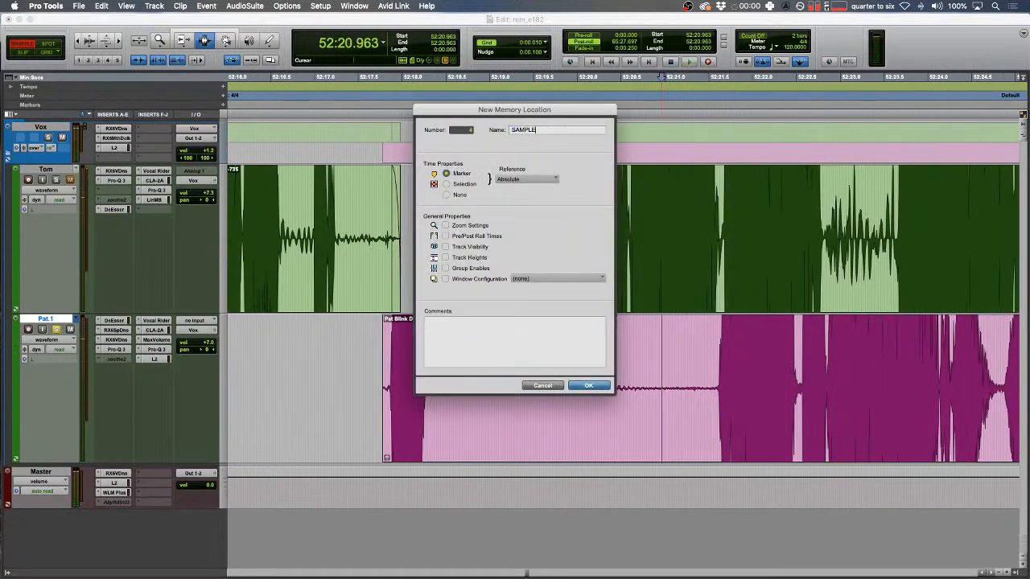
pyautogui.press('Return')
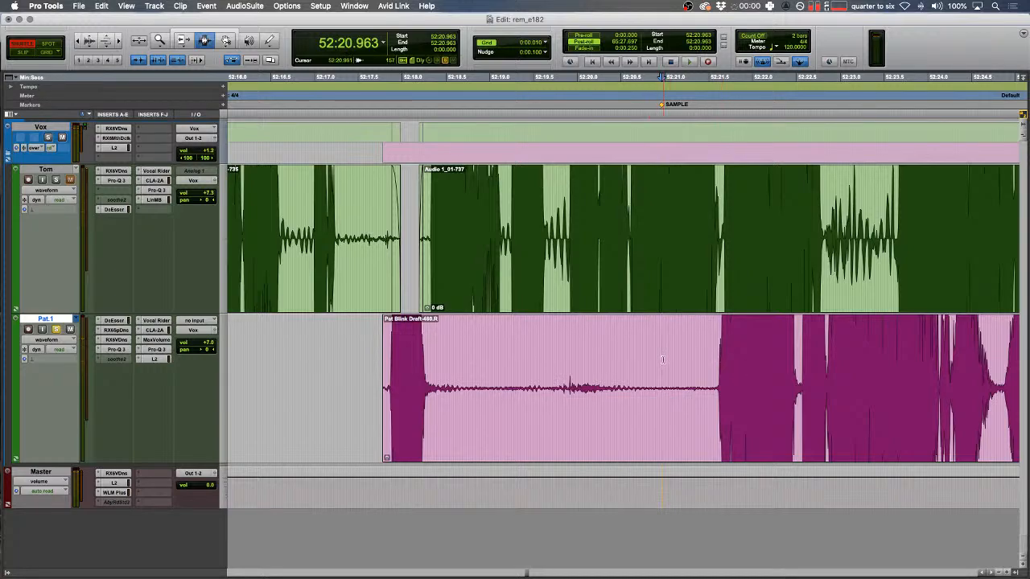
pyautogui.press('r')
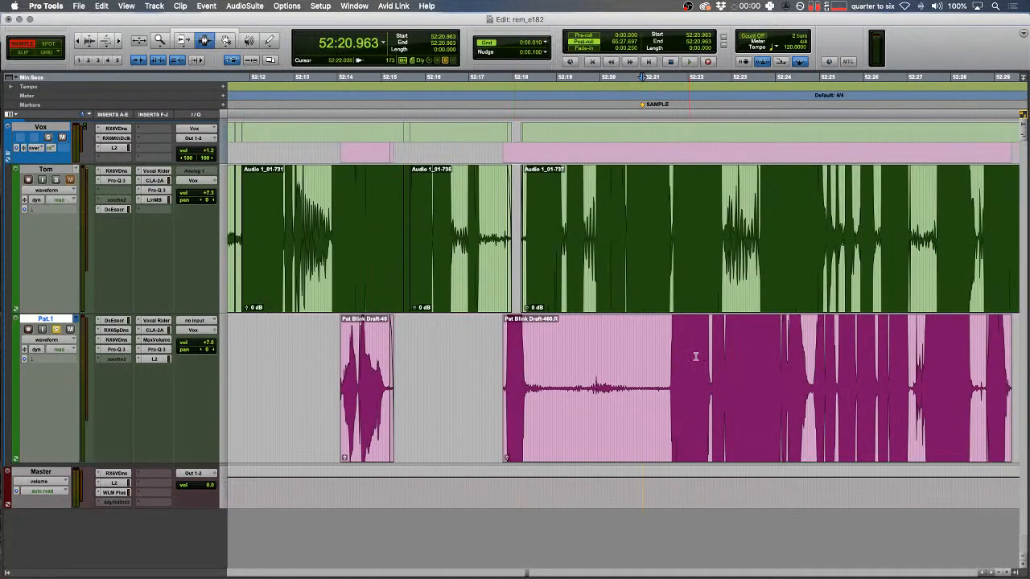
pyautogui.press('super+alt+bracketleft')
# - Play and zoom in around 52:24.857 on Pat 1's track
pyautogui.press('F2')
pyautogui.press('t')
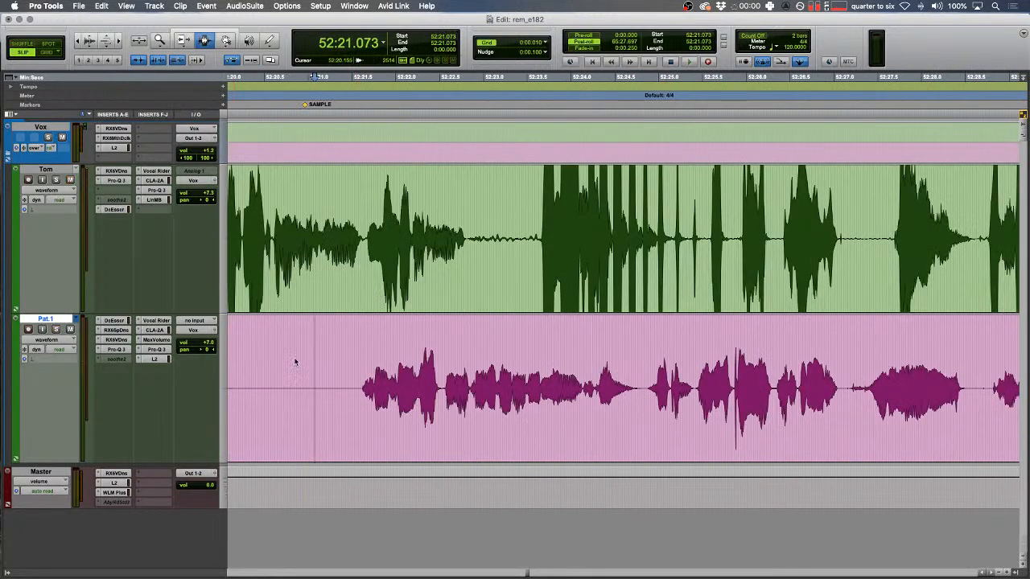
pyautogui.press('space')
pyautogui.click(396, 321)
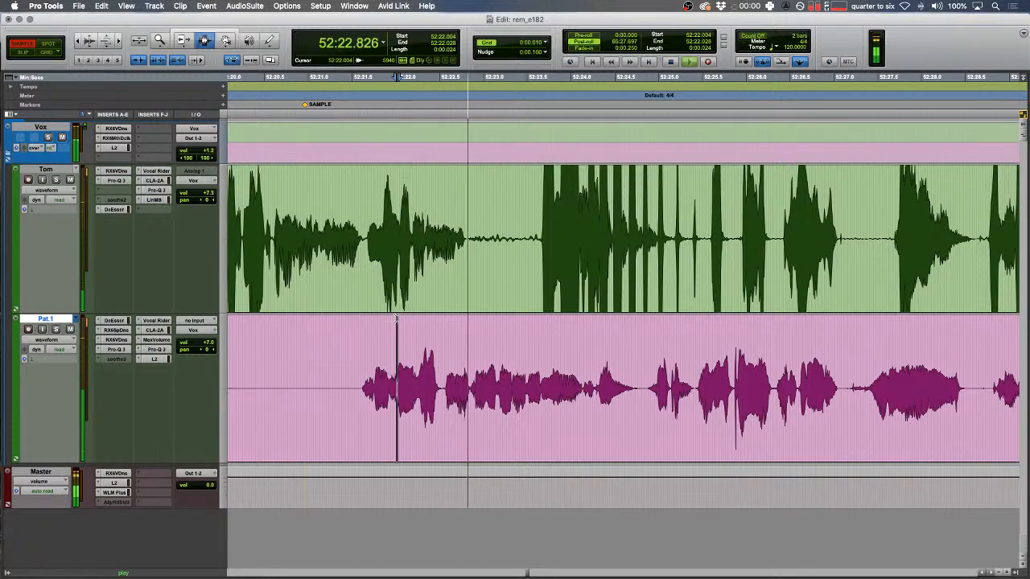
pyautogui.hscroll(2, 396, 318)
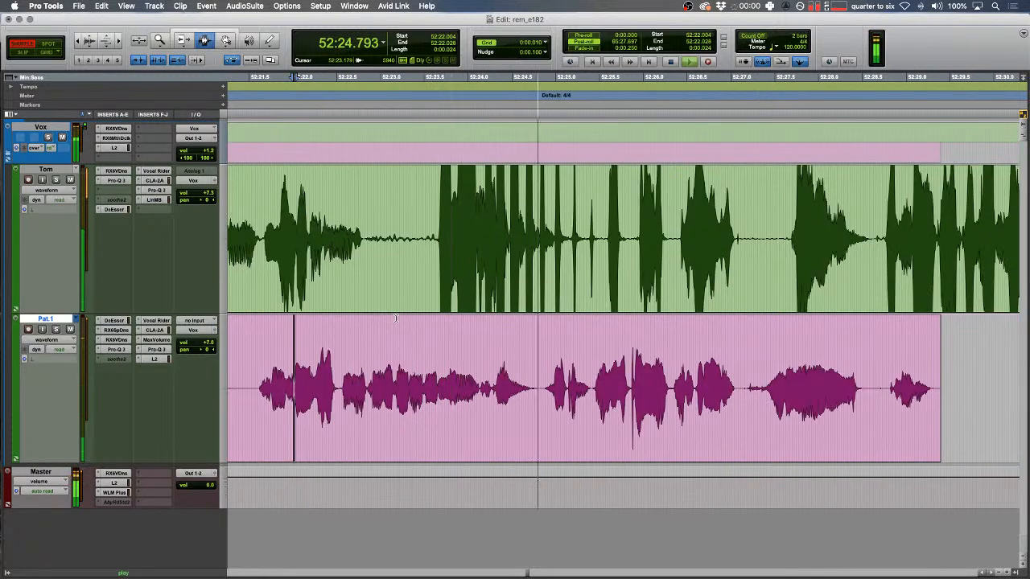
pyautogui.click(544, 418)
pyautogui.press('F2')
pyautogui.press('t')
pyautogui.press('t')
pyautogui.press('space')
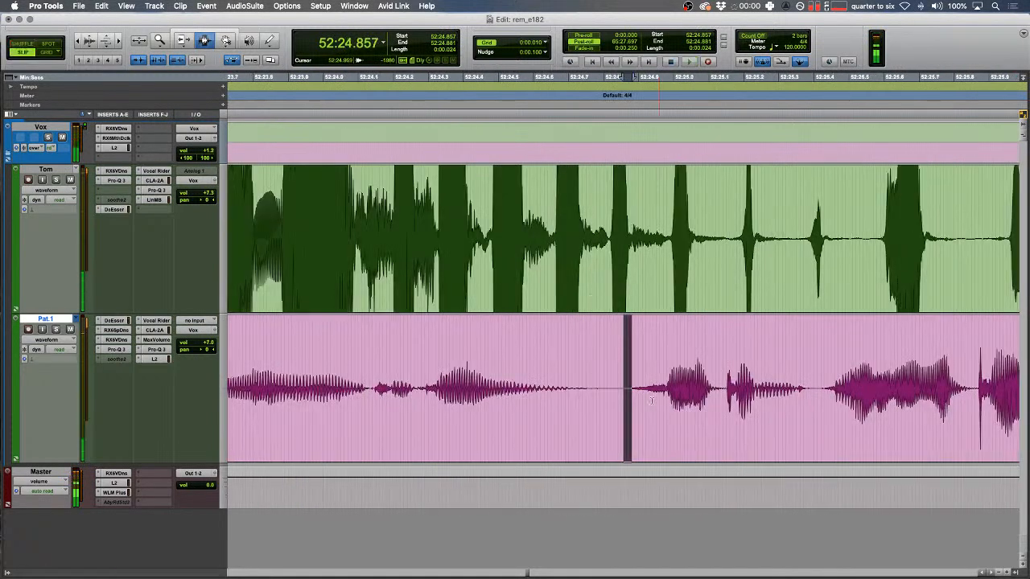
# - Make Pat 1's blip its own clip, split at 52:25.400, and raise the tone clip's gain
pyautogui.moveTo(644, 403); pyautogui.dragTo(716, 385)
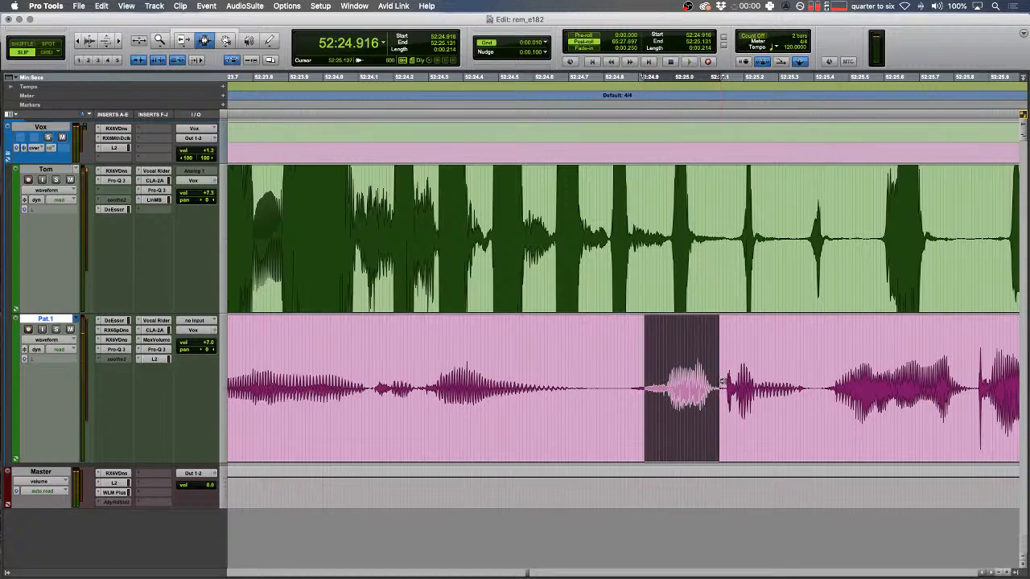
pyautogui.hotkey('alt', 'shift', '3')
pyautogui.click(813, 384)
pyautogui.press('b')
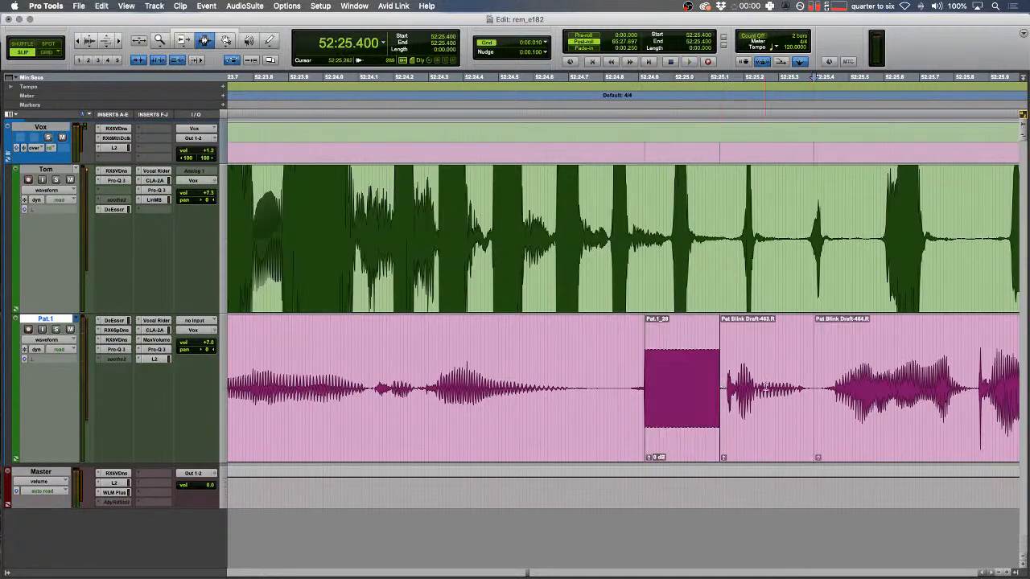
pyautogui.doubleClick(766, 386)
pyautogui.hotkey('ctrl', 'shift', 'Up')
# - Audition 52:24.607–25.014, then switch to Shuffle mode and shuttle through the following dialogue
pyautogui.moveTo(678, 372); pyautogui.dragTo(536, 354)
pyautogui.press('space')
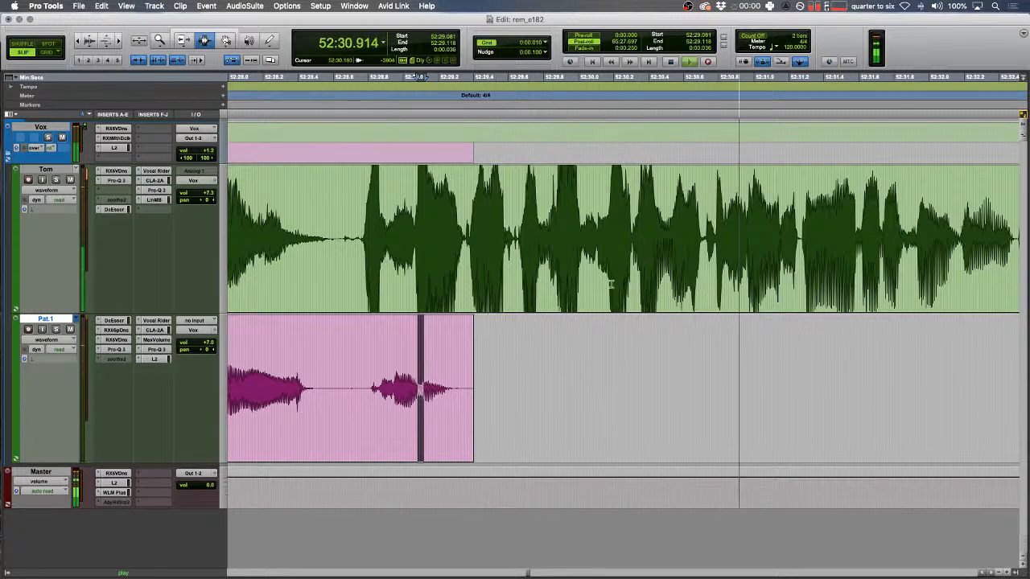
pyautogui.press('F1')
pyautogui.press('space')
pyautogui.click(668, 227)
pyautogui.hotkey('ctrl', '6')
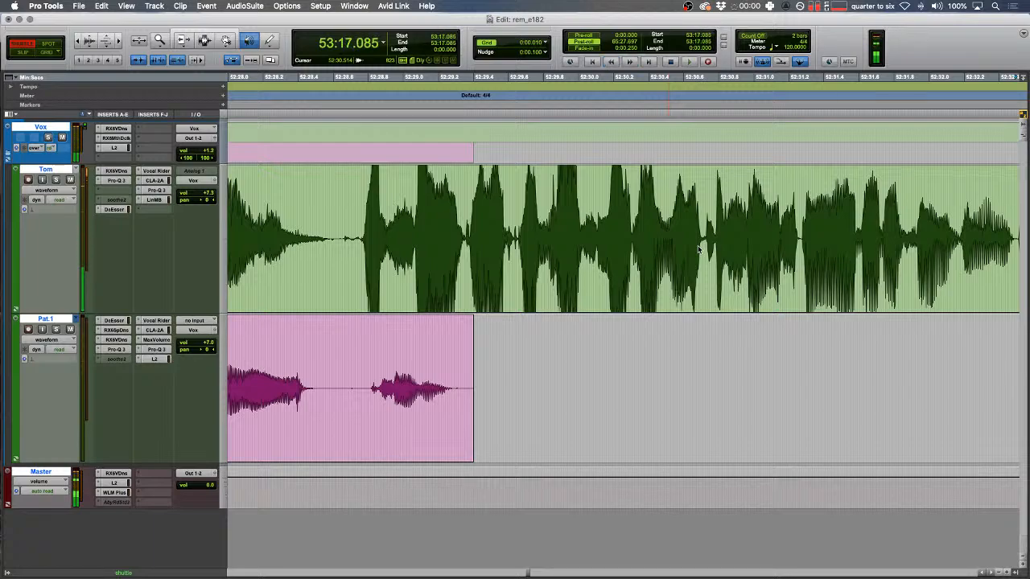
# - Replace the blip on Tom near 53:19 with a tone clip
pyautogui.press('space')
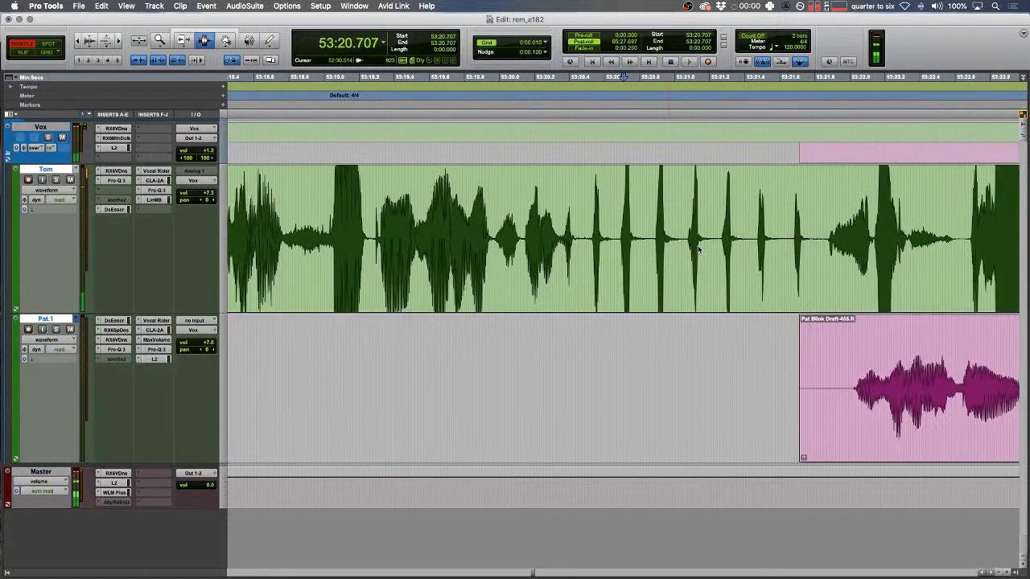
pyautogui.press('F2')
pyautogui.moveTo(408, 265); pyautogui.dragTo(292, 259)
pyautogui.press('t')
pyautogui.moveTo(656, 233); pyautogui.dragTo(794, 222)
pyautogui.press('ctrl+alt+shift+super+3')
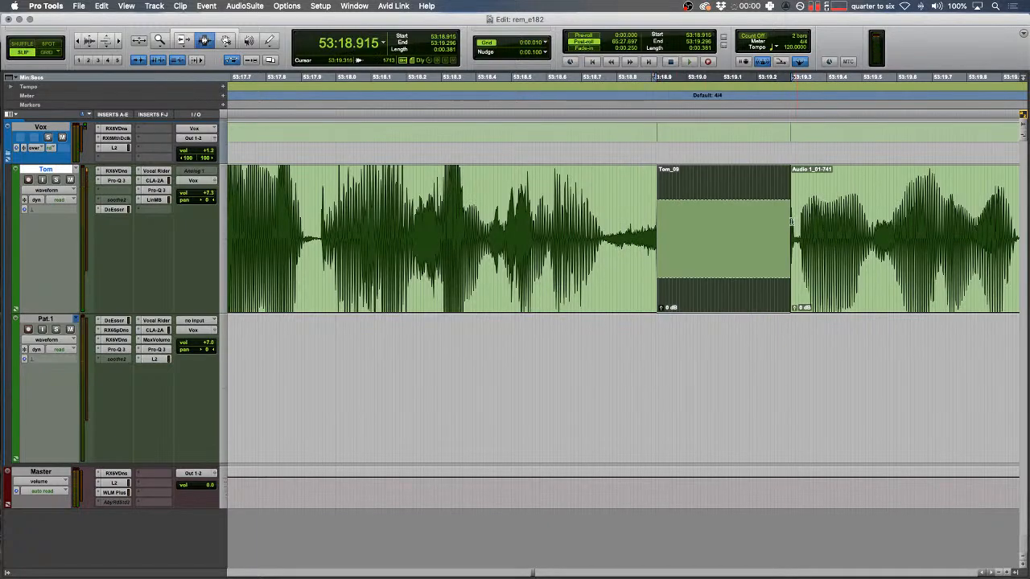
# - Audition an earlier range, then delete a stretch of silence on Pat.1
pyautogui.moveTo(545, 208); pyautogui.dragTo(476, 208)
pyautogui.press('space')
pyautogui.press('r')
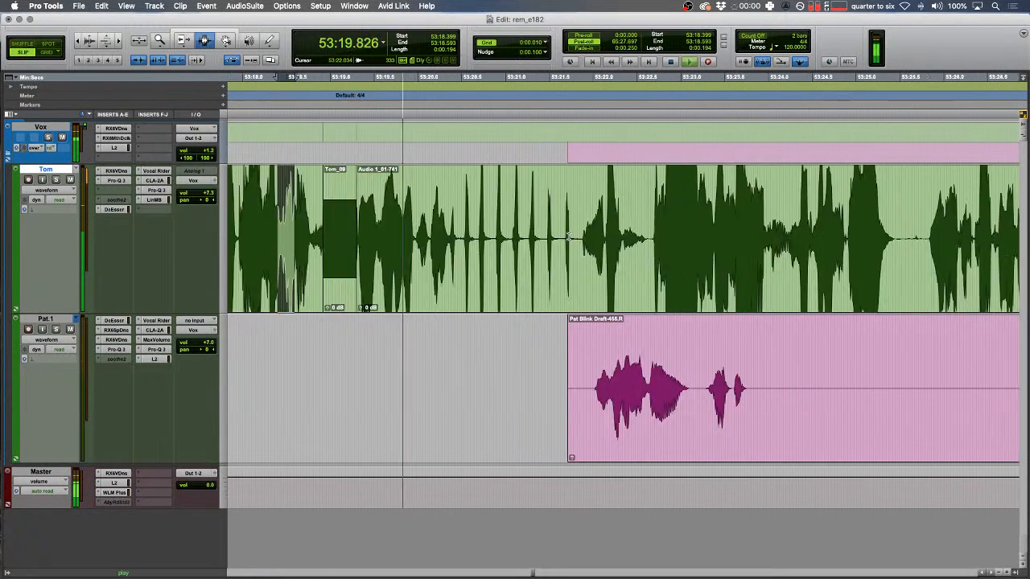
pyautogui.moveTo(472, 365); pyautogui.dragTo(877, 364)
pyautogui.press('Delete')
# - Delete a second stretch of silence on Pat.1
pyautogui.moveTo(791, 356); pyautogui.dragTo(214, 346)
pyautogui.press('r')
pyautogui.moveTo(593, 272); pyautogui.dragTo(575, 272)
pyautogui.press('t')
pyautogui.press('t')
pyautogui.moveTo(391, 378); pyautogui.dragTo(880, 378)
pyautogui.press('Delete')
# - Delete the unwanted tail of Tom's clip
pyautogui.press('r')
pyautogui.hscroll(10, 677, 386)
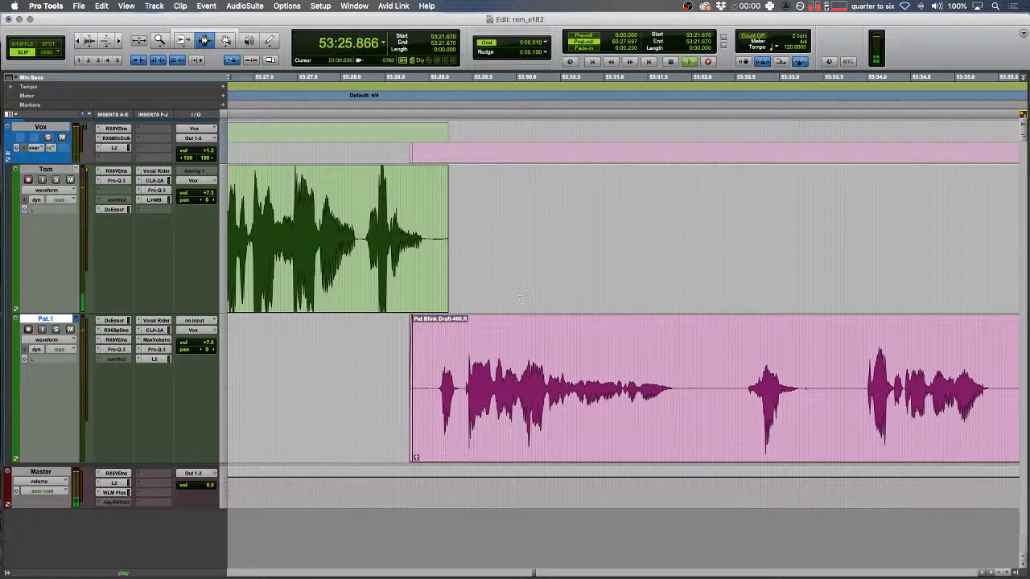
pyautogui.moveTo(483, 293); pyautogui.dragTo(400, 284)
pyautogui.press('Delete')
pyautogui.press('r')
pyautogui.press('r')
pyautogui.hscroll(15, 550, 346)
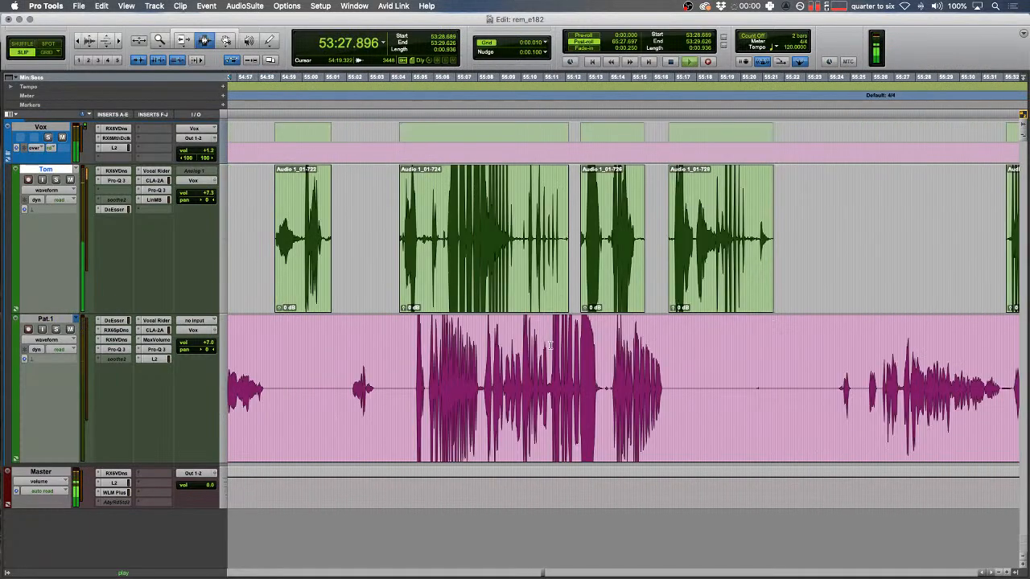
# - Review the edits at double speed starting from 53:32.816
pyautogui.hscroll(-15, 550, 346)
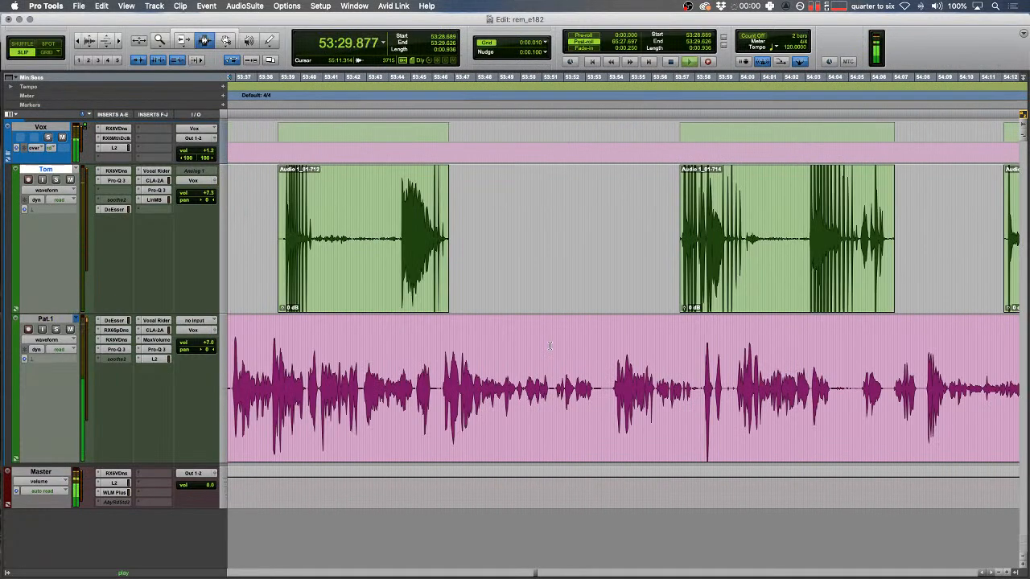
pyautogui.hscroll(-3, 550, 346)
pyautogui.hscroll(-4, 558, 345)
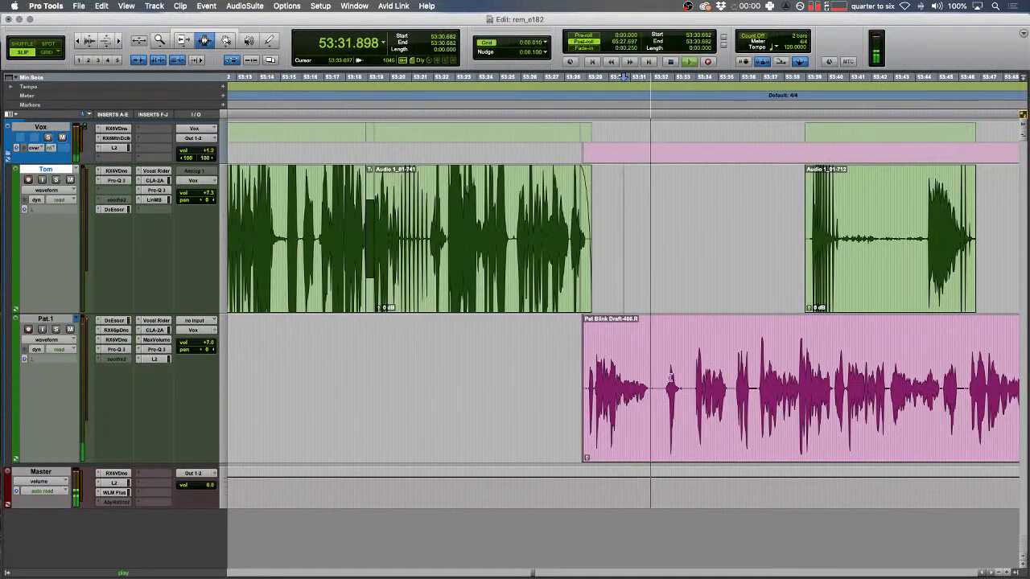
pyautogui.click(669, 374)
pyautogui.press('t')
pyautogui.press('t')
pyautogui.hscroll(2, 670, 374)
pyautogui.hotkey('ctrl', '9')
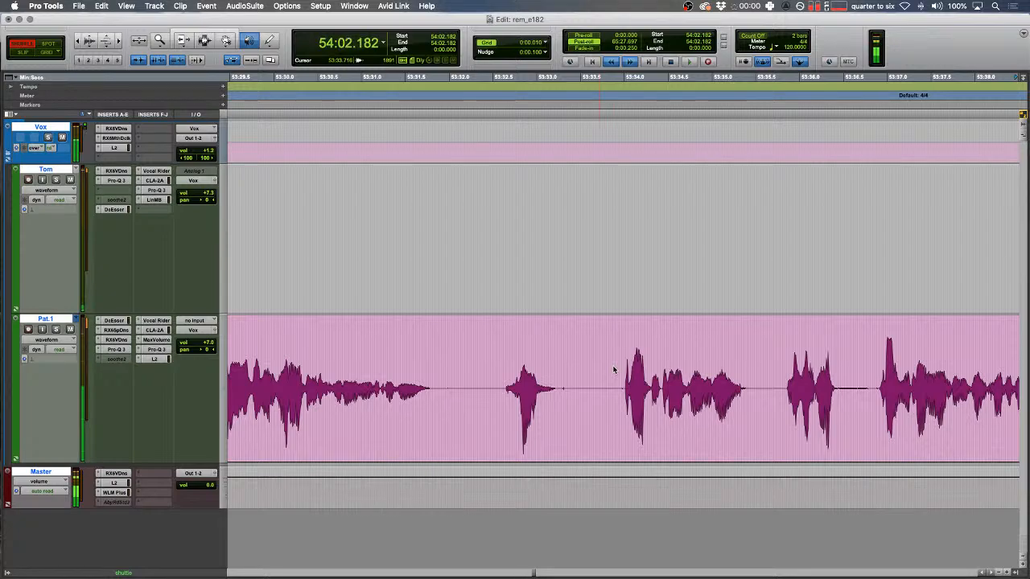
pyautogui.press('space')
pyautogui.hscroll(-2, 612, 370)
# - Delete Tom's pause from 54:01.383 to 54:03.000 after auditioning from 53:58.634
pyautogui.moveTo(563, 362); pyautogui.dragTo(474, 362)
pyautogui.press('space')
pyautogui.click(415, 349)
pyautogui.press('space')
pyautogui.press('F2')
pyautogui.moveTo(655, 211); pyautogui.dragTo(796, 212)
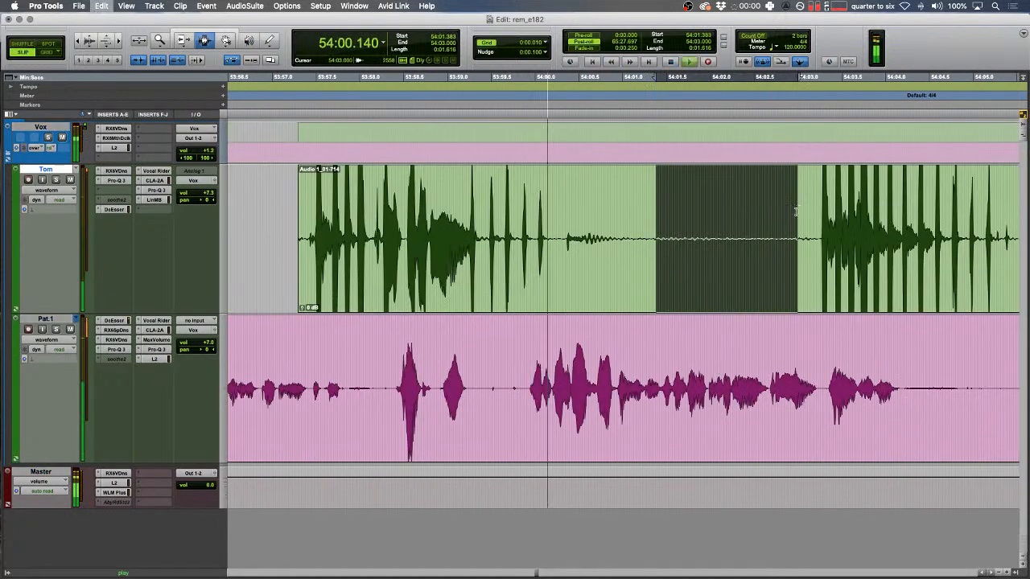
pyautogui.press('Delete')
# - Delete a stretch on Pat.1 and fade out the end of that clip
pyautogui.moveTo(713, 218); pyautogui.dragTo(625, 230)
pyautogui.moveTo(552, 388); pyautogui.dragTo(499, 374)
pyautogui.press('Delete')
pyautogui.press('f')
pyautogui.press('XF86AudioRaiseVolume')
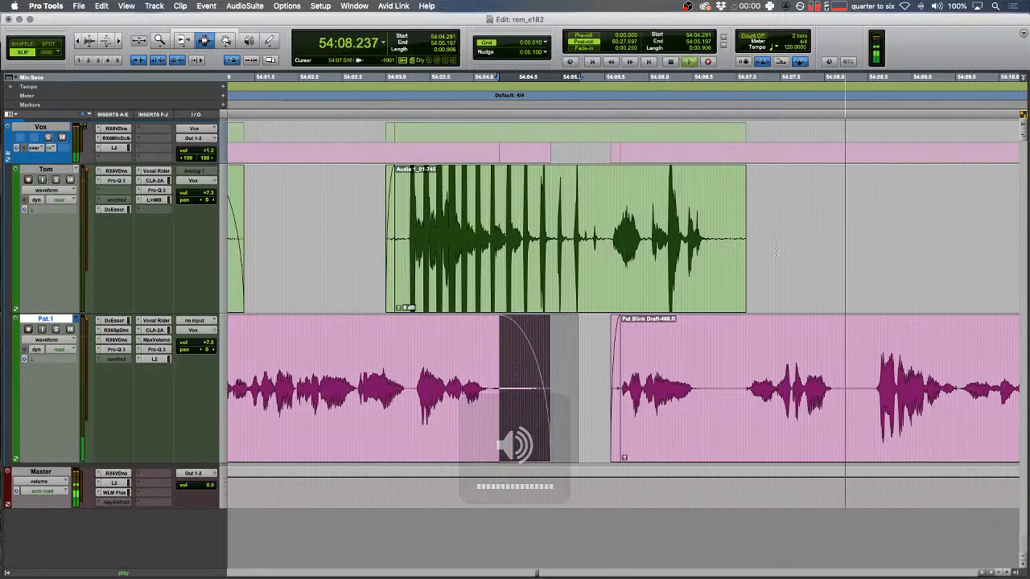
# - Add a short fade-out to the end of Tom's clip near 54:10, replacing an overly long one
pyautogui.click(704, 247)
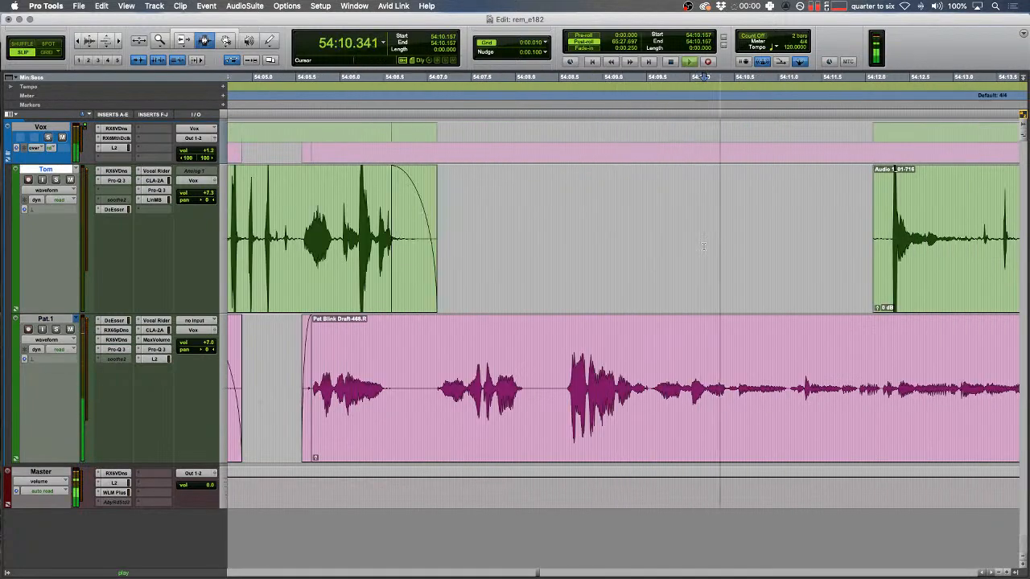
pyautogui.press('Down')
pyautogui.press('Up')
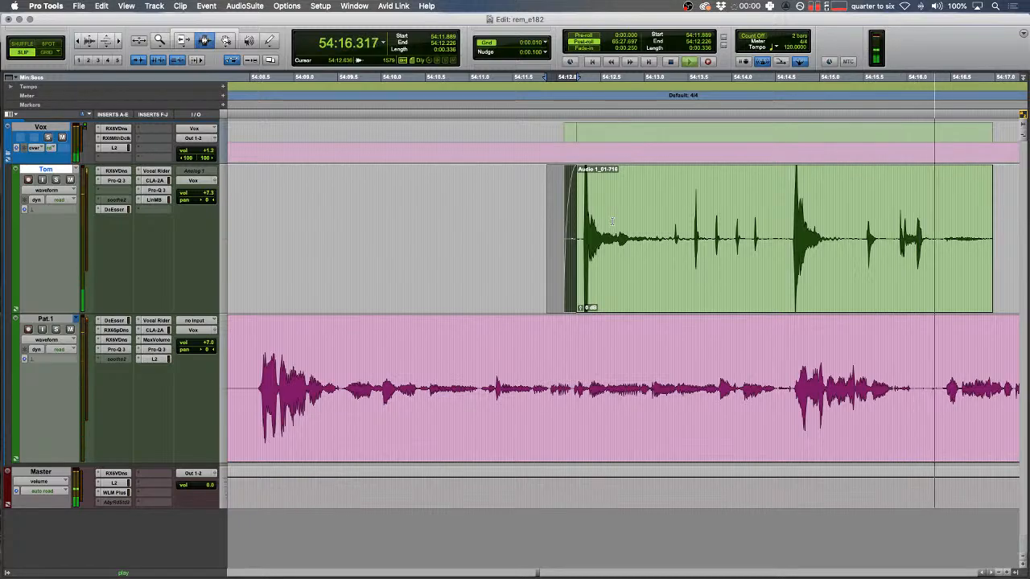
pyautogui.moveTo(378, 247); pyautogui.dragTo(217, 244)
pyautogui.press('f')
pyautogui.press('super+z')
pyautogui.moveTo(627, 242); pyautogui.dragTo(483, 240)
pyautogui.press('f')
# - Cut the gap across all tracks so later audio closes up, and crossfade the edit
pyautogui.press('r')
pyautogui.hscroll(2, 597, 361)
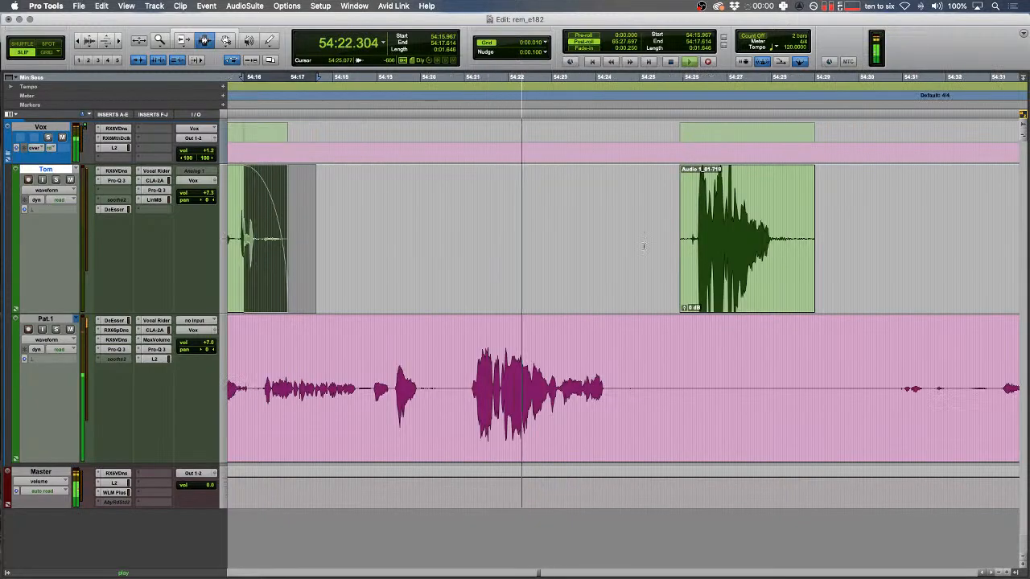
pyautogui.press('t')
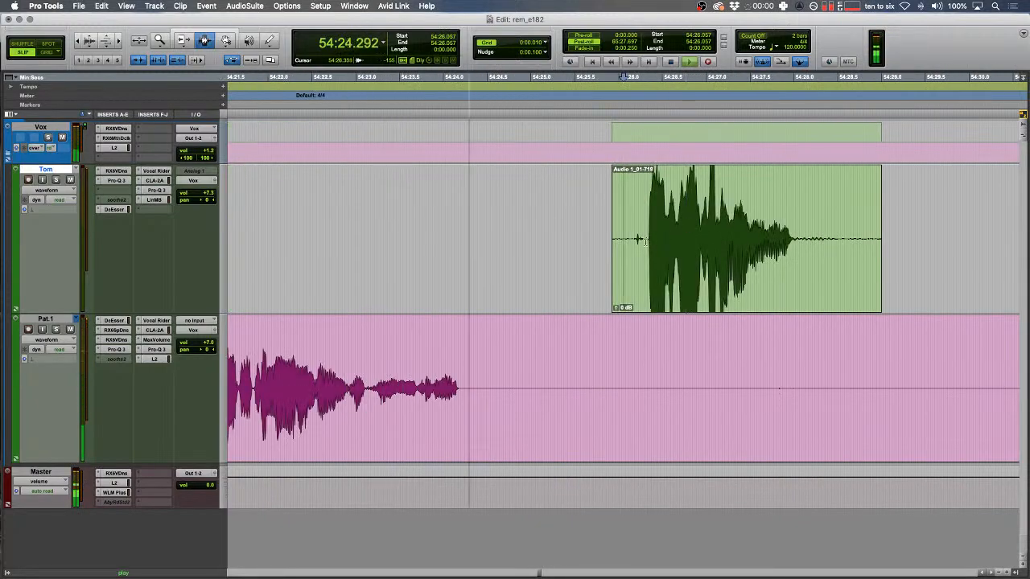
pyautogui.moveTo(645, 241); pyautogui.dragTo(511, 241)
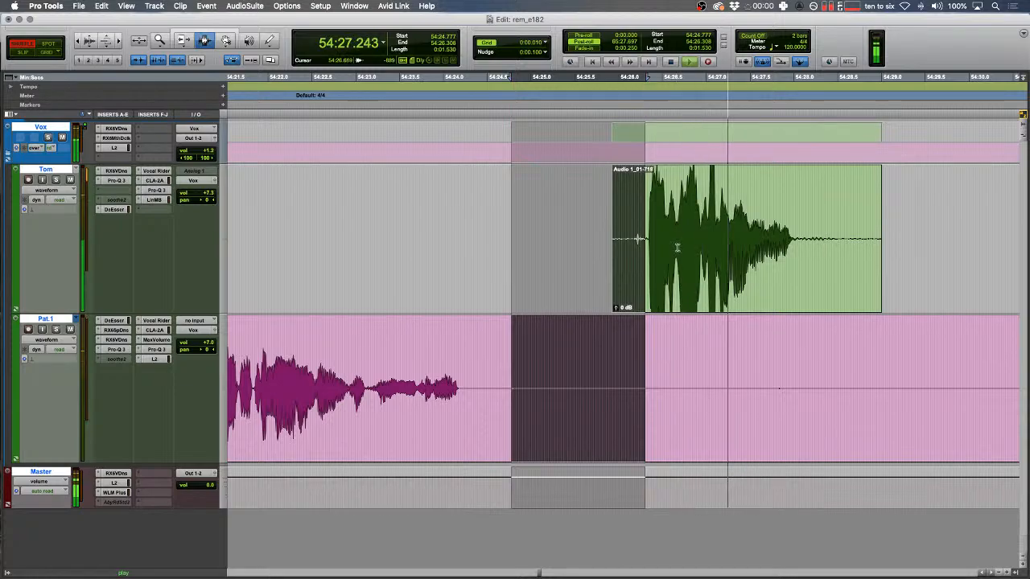
pyautogui.click(676, 228)
pyautogui.moveTo(676, 229); pyautogui.dragTo(544, 243)
pyautogui.press('super+x')
pyautogui.press('F2')
pyautogui.press('f')
pyautogui.press('space')
# - Trim the tail of Tom's clip and give its new end a short fade-out
pyautogui.press('t')
pyautogui.press('r')
pyautogui.hscroll(5, 563, 246)
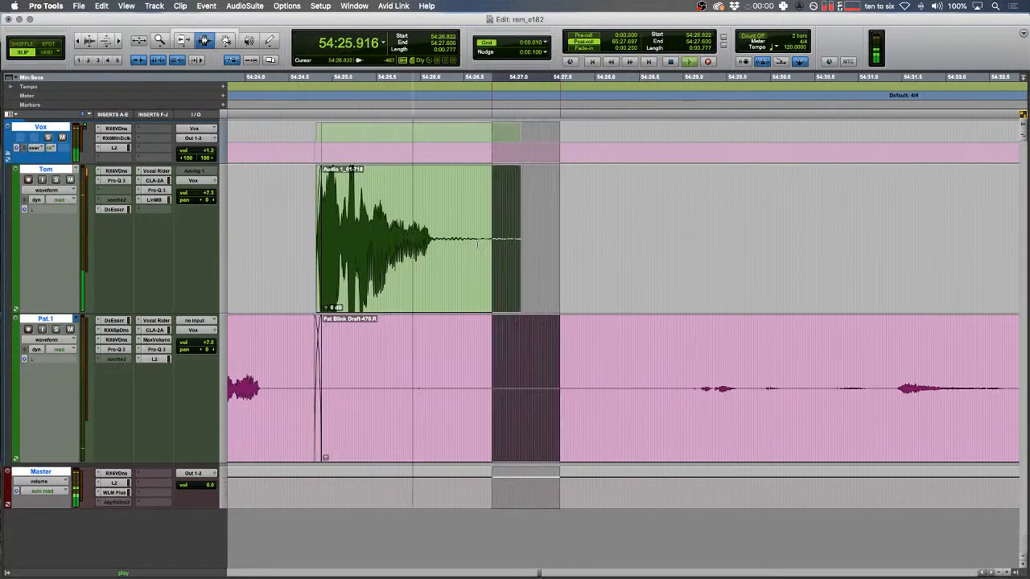
pyautogui.press('f')
pyautogui.press('Delete')
pyautogui.moveTo(437, 243); pyautogui.dragTo(479, 244)
pyautogui.press('f')
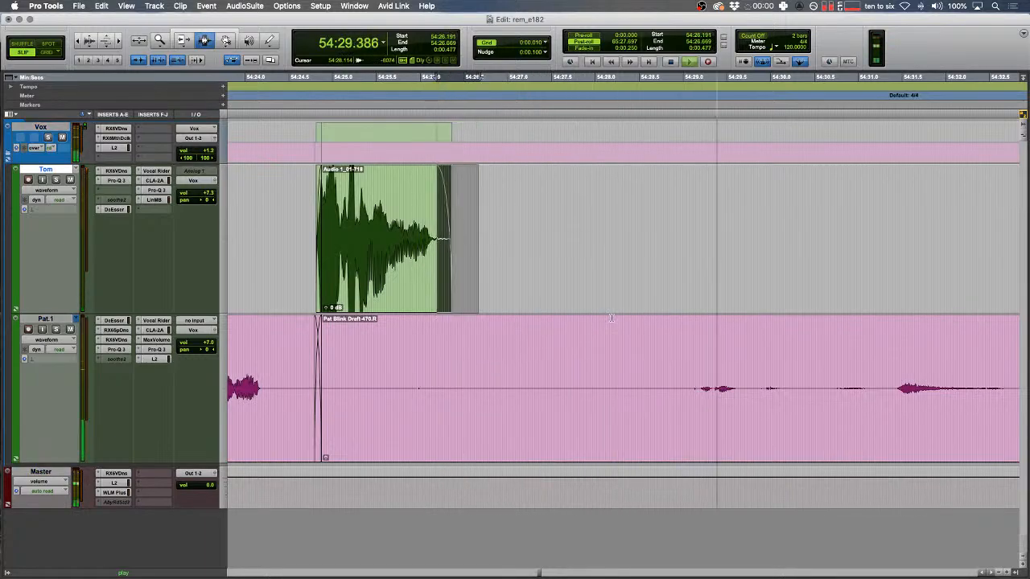
# - Shuffle-delete a gap on Pat.1 so later audio moves left
pyautogui.hscroll(3, 611, 318)
pyautogui.press('F1')
pyautogui.moveTo(595, 359); pyautogui.dragTo(425, 361)
pyautogui.press('Delete')
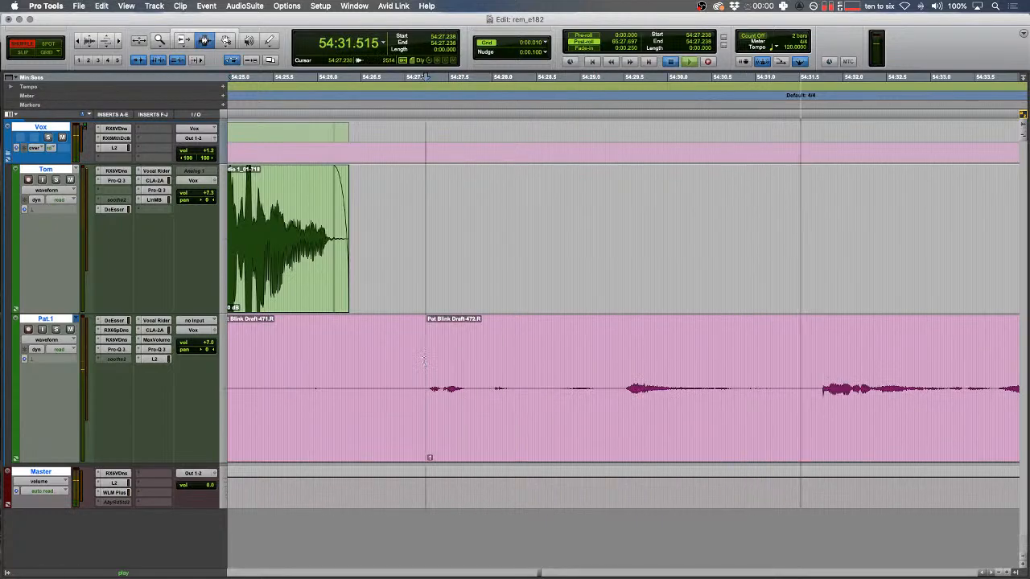
pyautogui.press('r')
pyautogui.hscroll(3, 508, 327)
pyautogui.click(509, 327)
# - Check the silence at 54:41.730–54:43.469 and crossfade the Pat.1 clip boundary
pyautogui.press('r')
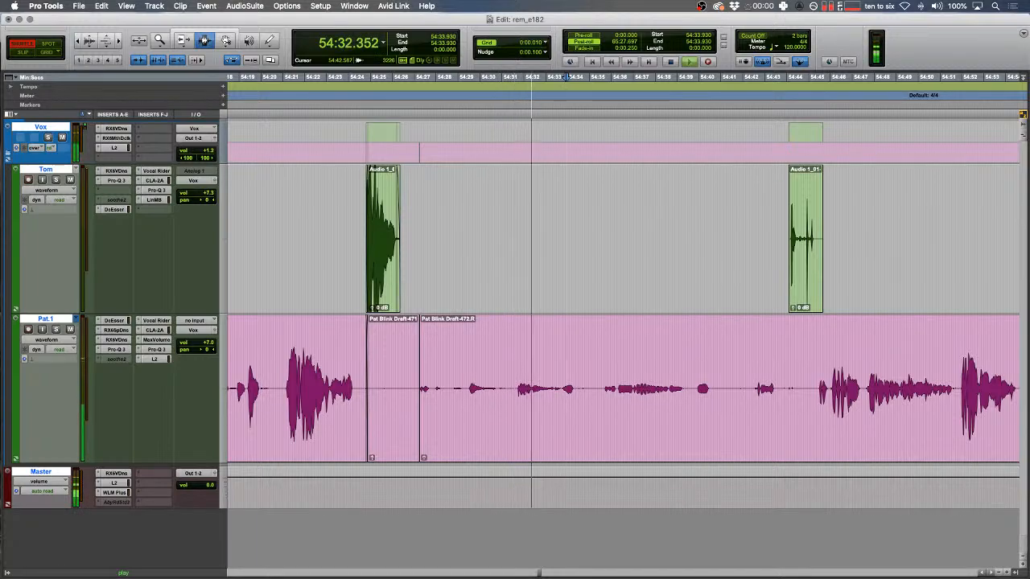
pyautogui.press('t')
pyautogui.press('F2')
pyautogui.hscroll(5, 582, 342)
pyautogui.press('r')
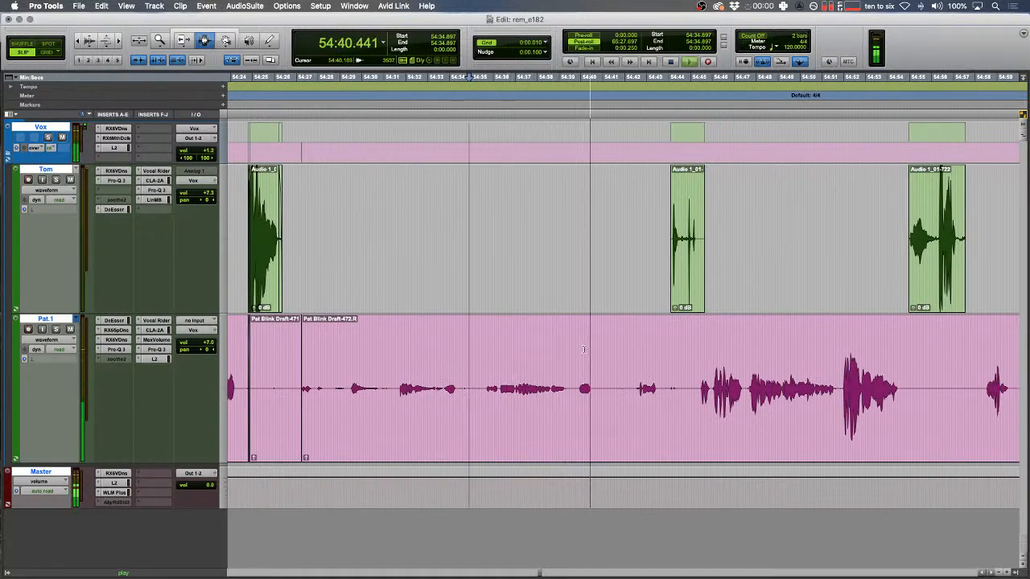
pyautogui.press('t')
pyautogui.hscroll(4, 583, 346)
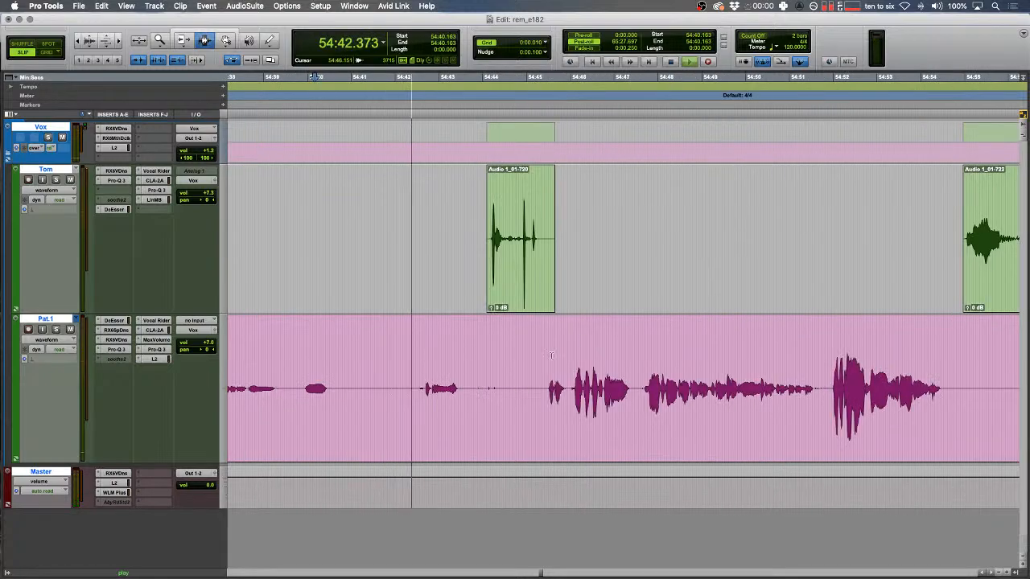
pyautogui.moveTo(383, 388); pyautogui.dragTo(543, 378)
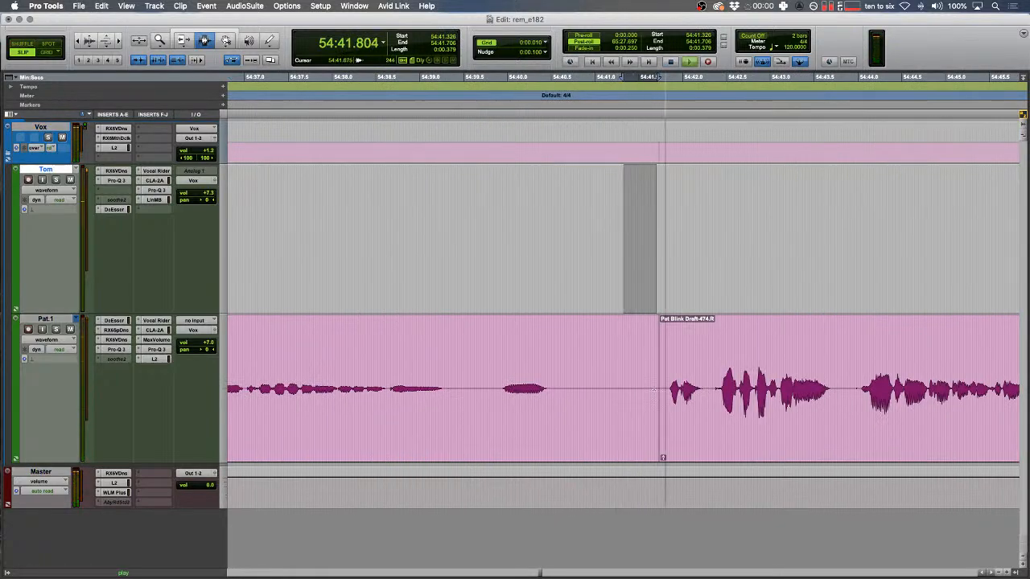
pyautogui.moveTo(657, 390); pyautogui.dragTo(660, 390)
pyautogui.press('f')
# - Fade out the end of Tom's clip, extending the fade to 54:54.006
pyautogui.press('r')
pyautogui.press('r')
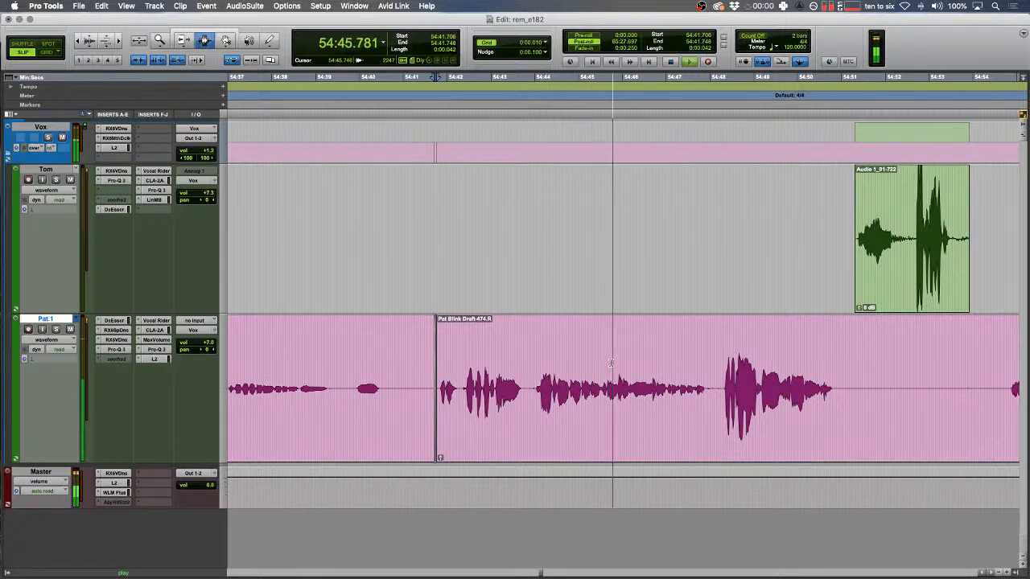
pyautogui.hscroll(4, 609, 359)
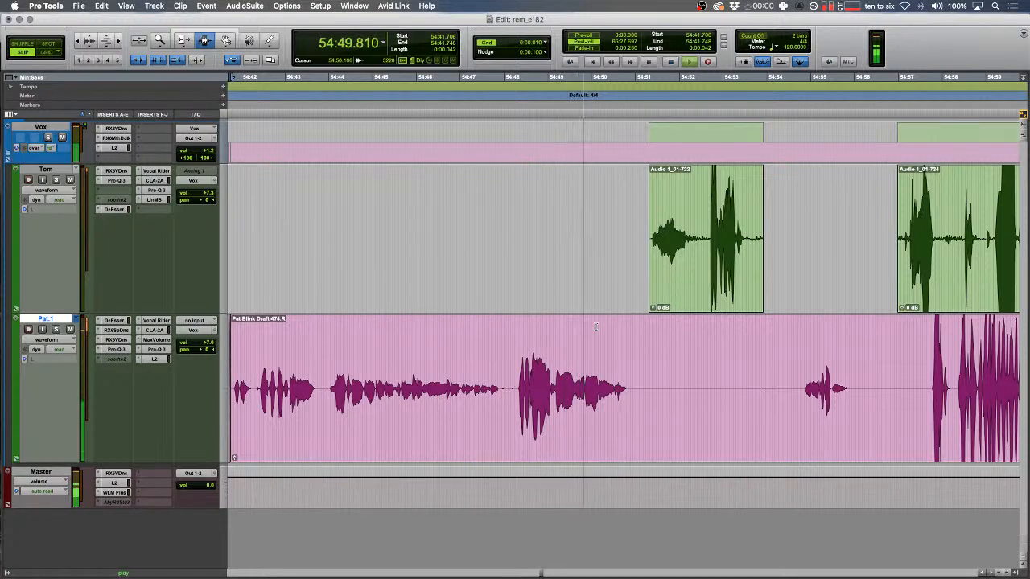
pyautogui.moveTo(647, 275); pyautogui.dragTo(652, 275)
pyautogui.press('t')
pyautogui.moveTo(563, 266); pyautogui.dragTo(800, 231)
pyautogui.press('f')
pyautogui.click(862, 231)
pyautogui.press('f')
# - Fade in the start of Tom's next clip as playback reaches about 54:57
pyautogui.hscroll(4, 815, 232)
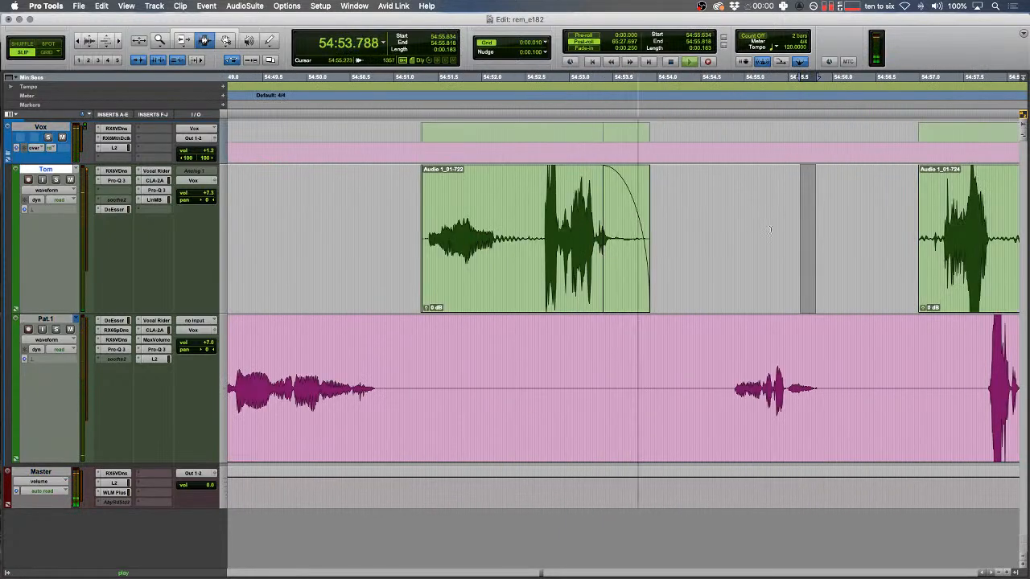
pyautogui.moveTo(676, 402); pyautogui.dragTo(729, 402)
pyautogui.hscroll(2, 739, 338)
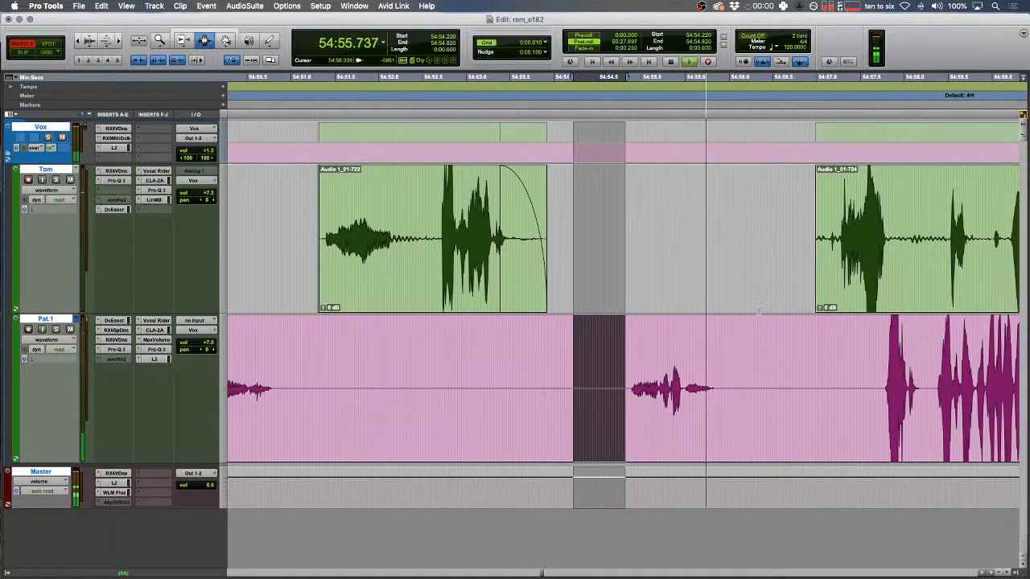
pyautogui.moveTo(771, 239); pyautogui.dragTo(819, 239)
pyautogui.press('f')
pyautogui.hscroll(6, 819, 239)
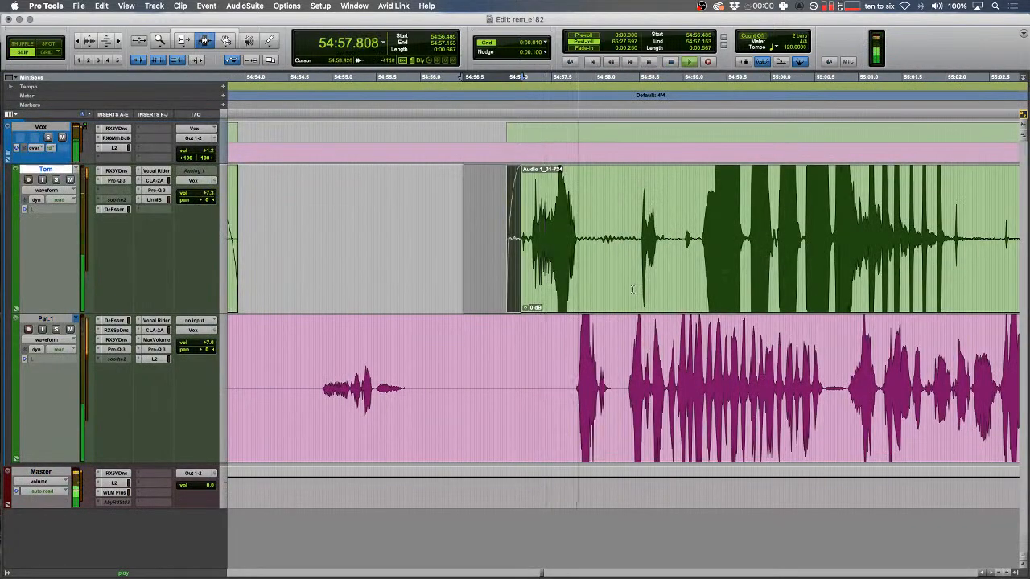
pyautogui.hscroll(2, 612, 306)
# - Replace the Pat.1 blip at 54:57.795–54:58.132 with a tone clip
pyautogui.click(482, 392)
pyautogui.press('t')
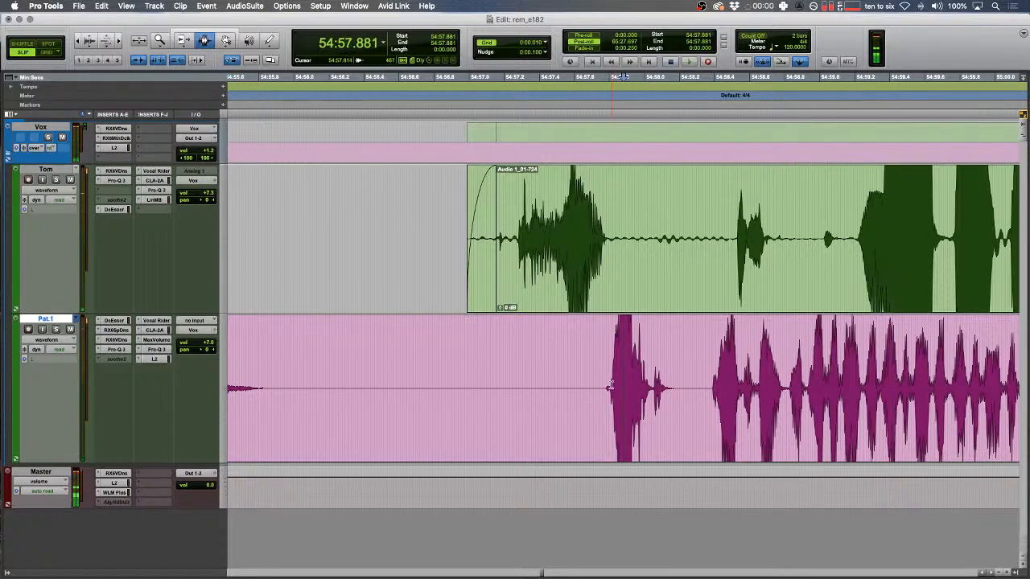
pyautogui.moveTo(610, 387); pyautogui.dragTo(667, 389)
pyautogui.hotkey('ctrl', 'alt', 'shift', '3')
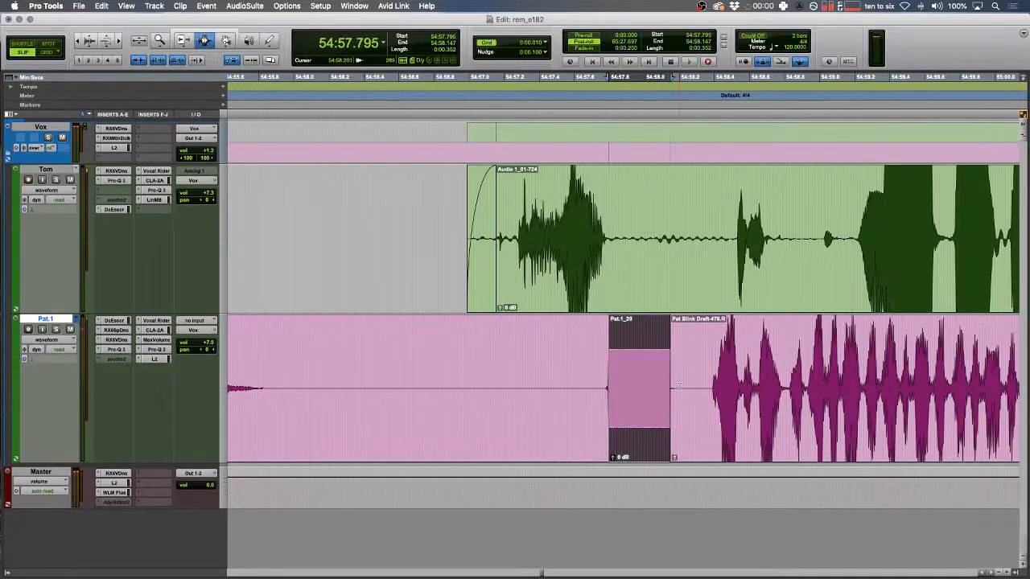
# - Trim the lower clip's edge up to the new tone clip
pyautogui.moveTo(542, 352); pyautogui.dragTo(531, 349)
pyautogui.press('space')
pyautogui.hscroll(2, 514, 362)
pyautogui.moveTo(500, 395); pyautogui.dragTo(453, 383)
pyautogui.press('F7')
# - Zoom in and replay the trimmed edit to check it
pyautogui.press('space')
pyautogui.press('t')
pyautogui.press('space')
pyautogui.press('r')
pyautogui.hscroll(2, 526, 309)
pyautogui.press('F6')
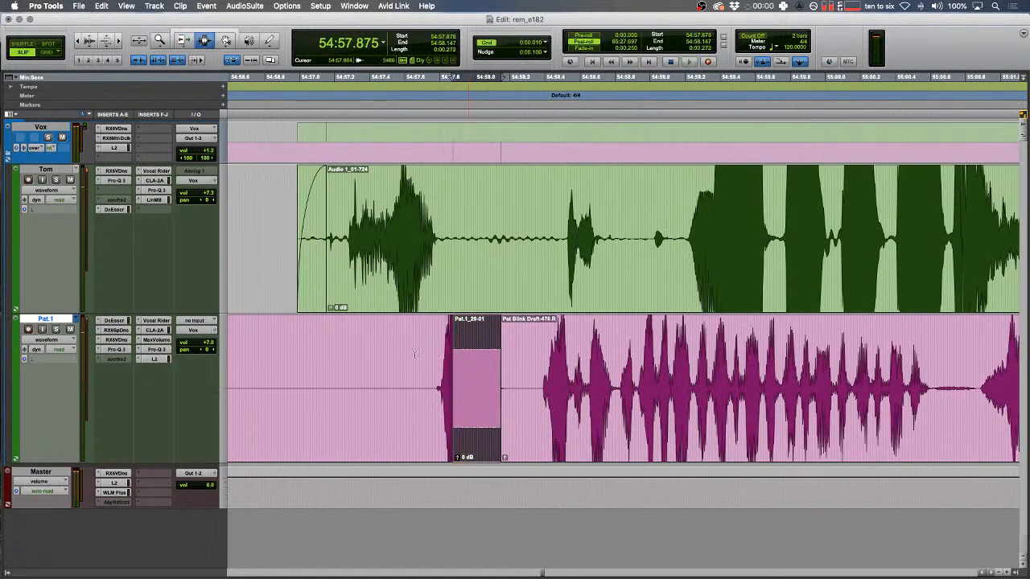
pyautogui.press('F7')
# - Extend the tone clip's start slightly earlier and review it
pyautogui.click(395, 359)
pyautogui.press('t')
pyautogui.press('space')
pyautogui.press('F1')
pyautogui.press('r')
pyautogui.press('F2')
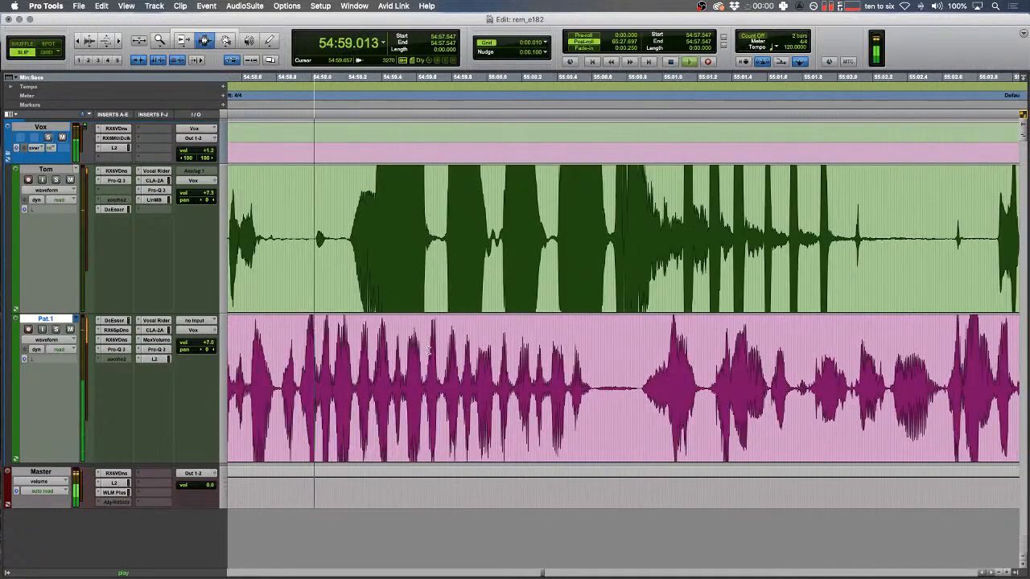
# - Replace the next blip on the lower track with a tone clip
pyautogui.moveTo(335, 257); pyautogui.dragTo(970, 216)
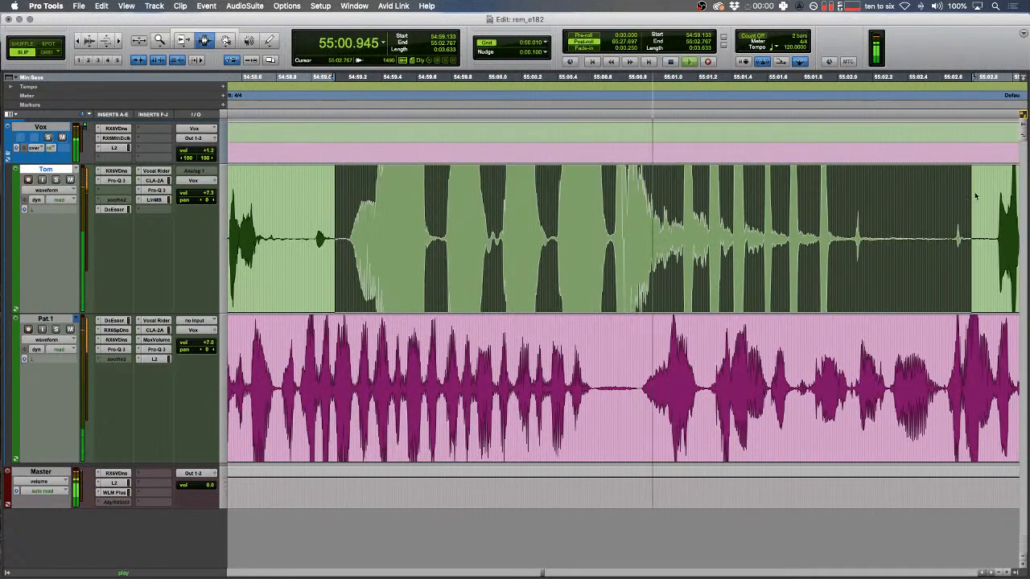
pyautogui.moveTo(656, 388); pyautogui.dragTo(704, 387)
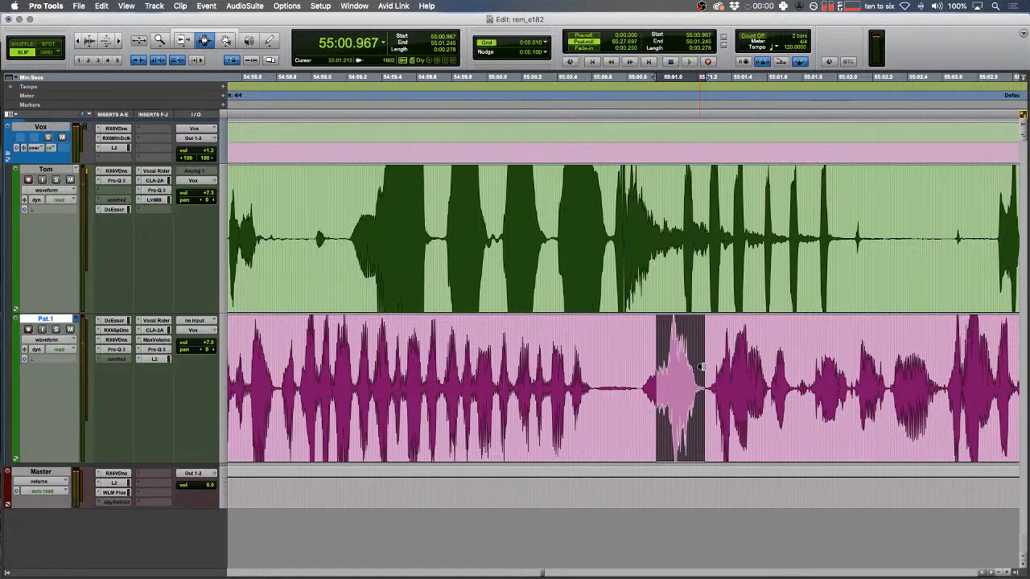
pyautogui.click(669, 359)
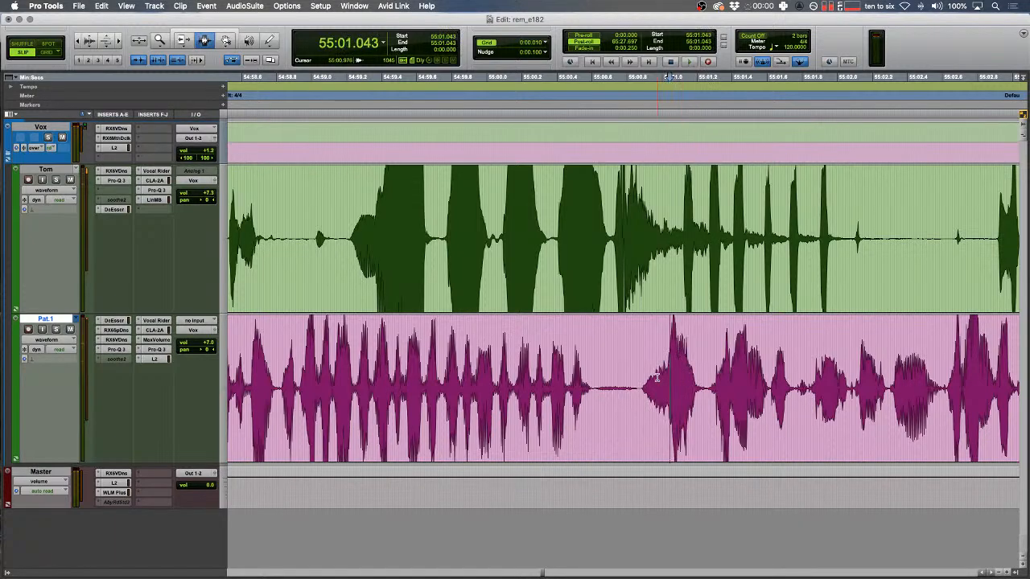
pyautogui.moveTo(655, 378); pyautogui.dragTo(697, 376)
pyautogui.press('super+v')
pyautogui.moveTo(568, 362); pyautogui.dragTo(542, 359)
pyautogui.press('space')
# - Delete a sliver at the next upper clip's edge near 55:02.550
pyautogui.hscroll(3, 653, 290)
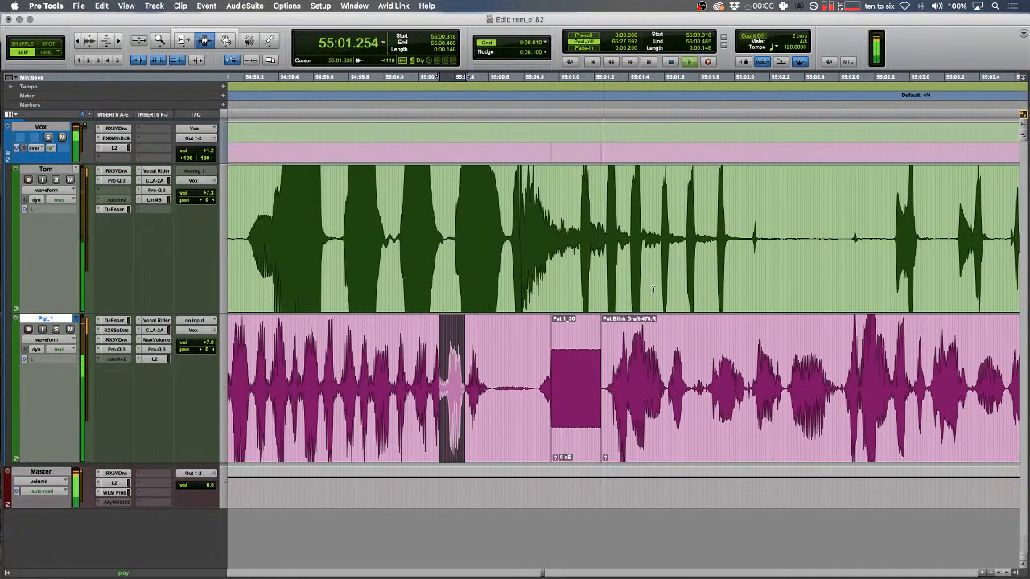
pyautogui.moveTo(806, 263); pyautogui.dragTo(876, 251)
pyautogui.press('Delete')
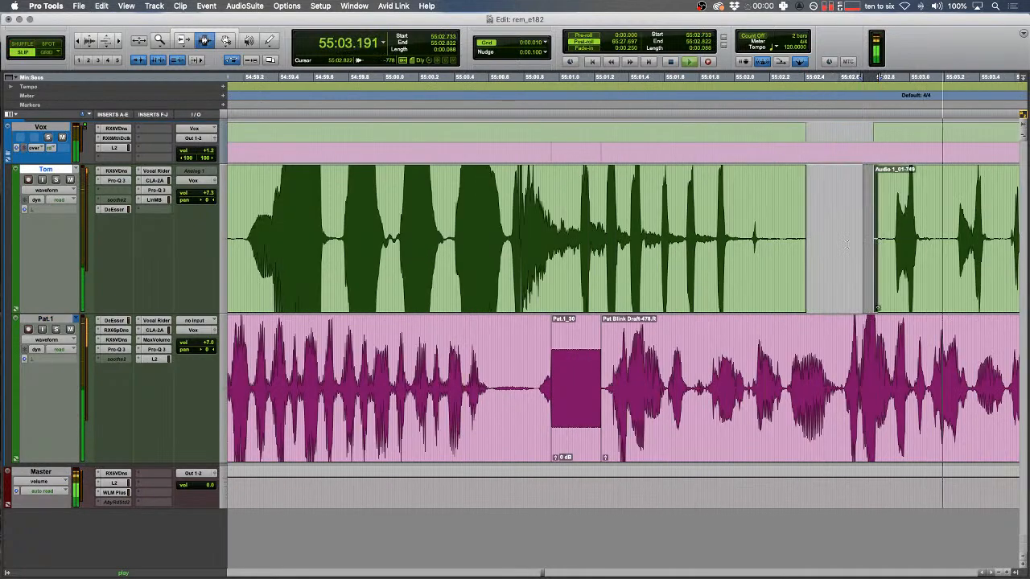
pyautogui.press('Delete')
pyautogui.click(830, 246)
pyautogui.press('r')
# - Trim away the start of clip 726 and its tail into the silence
pyautogui.hscroll(4, 767, 239)
pyautogui.moveTo(650, 250); pyautogui.dragTo(678, 250)
pyautogui.press('Delete')
pyautogui.click(674, 248)
pyautogui.hscroll(3, 724, 242)
pyautogui.moveTo(831, 241); pyautogui.dragTo(777, 245)
pyautogui.press('Delete')
# - Fade out clip 726, fade in clip 728, and delete the lower track's silent stretch
pyautogui.press('f')
pyautogui.moveTo(855, 253); pyautogui.dragTo(921, 257)
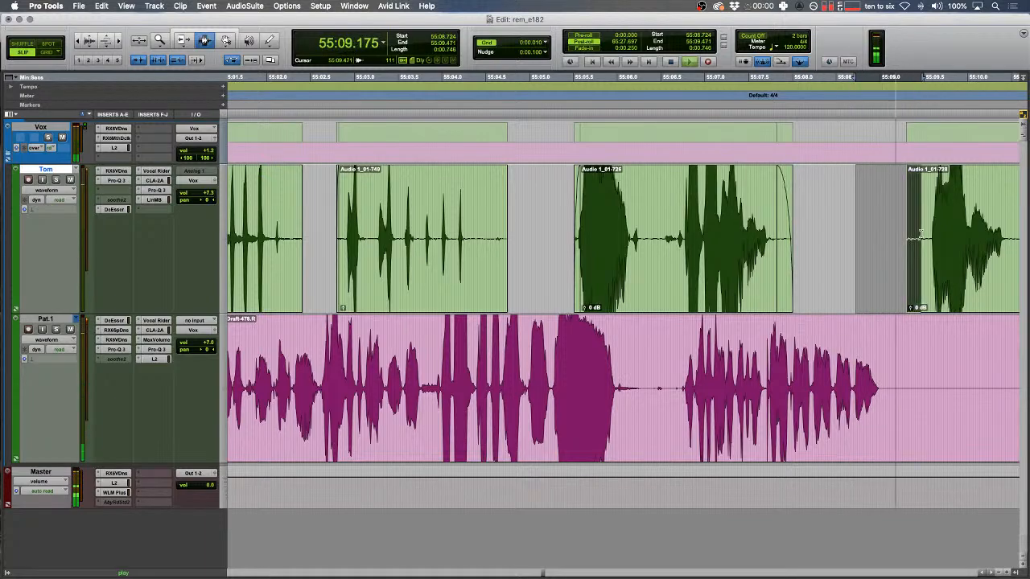
pyautogui.press('f')
pyautogui.hscroll(5, 751, 275)
pyautogui.moveTo(650, 368); pyautogui.dragTo(794, 362)
pyautogui.press('Delete')
# - Add a fade-out to the end of clip 728
pyautogui.press('r')
pyautogui.hscroll(3, 764, 306)
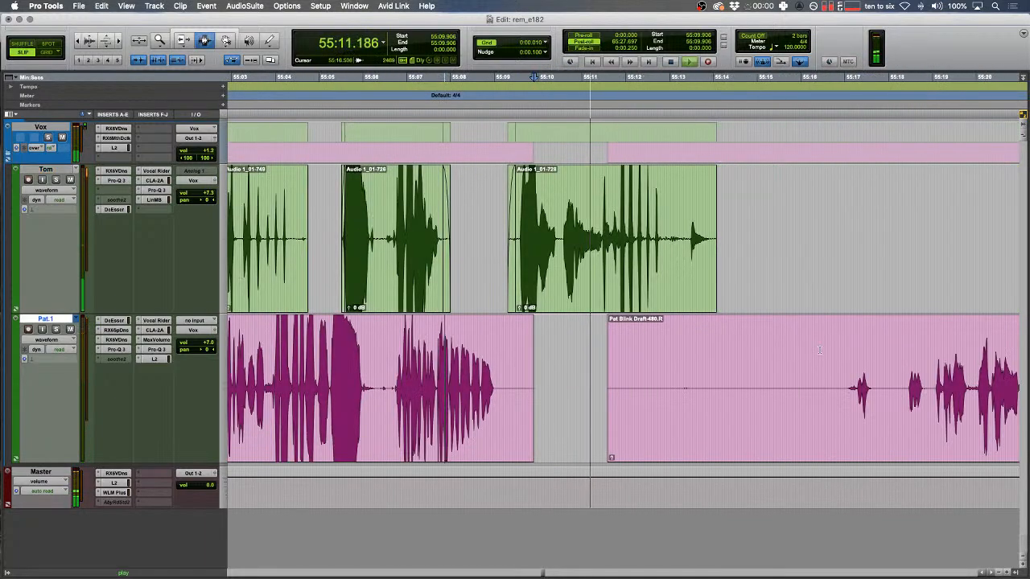
pyautogui.moveTo(714, 222); pyautogui.dragTo(700, 275)
pyautogui.press('f')
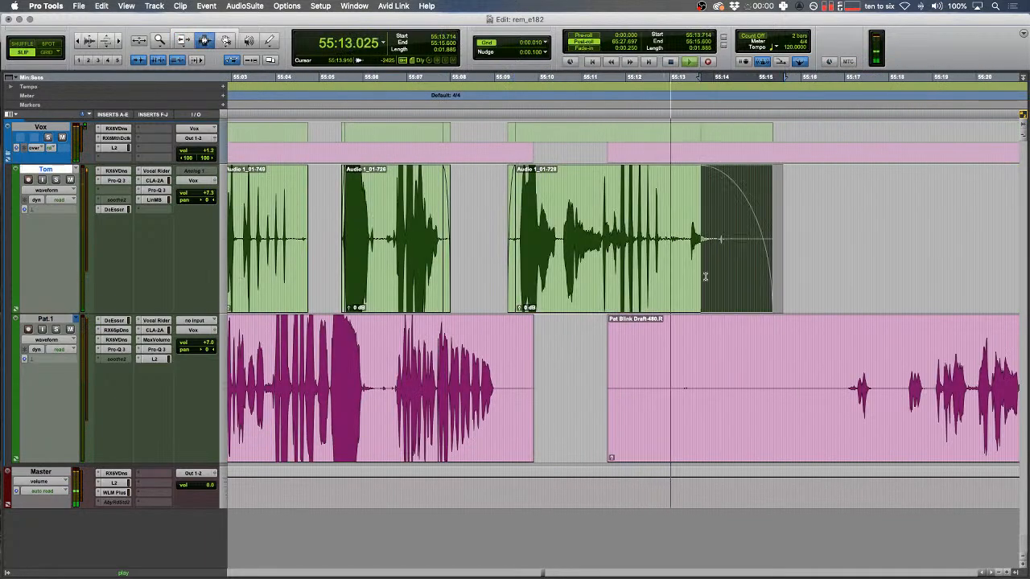
# - Delete the silent gap across all tracks between 55:13 and 55:17 in Shuffle mode
pyautogui.click(845, 343)
pyautogui.press('space')
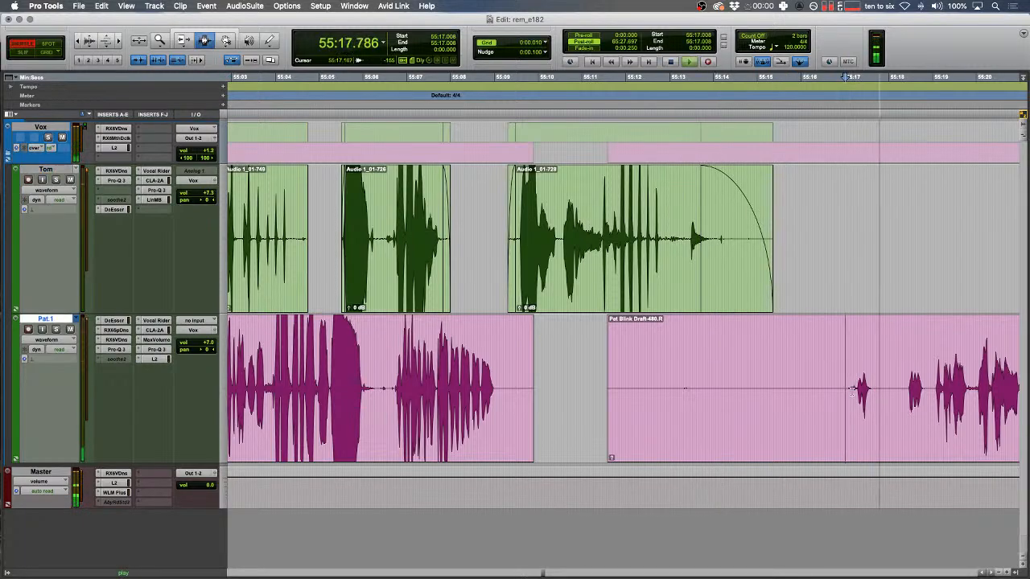
pyautogui.moveTo(856, 347); pyautogui.dragTo(688, 349)
pyautogui.press('Delete')
pyautogui.press('F2')
# - Play back across the new join at 55:13.175 to check it
pyautogui.click(677, 348)
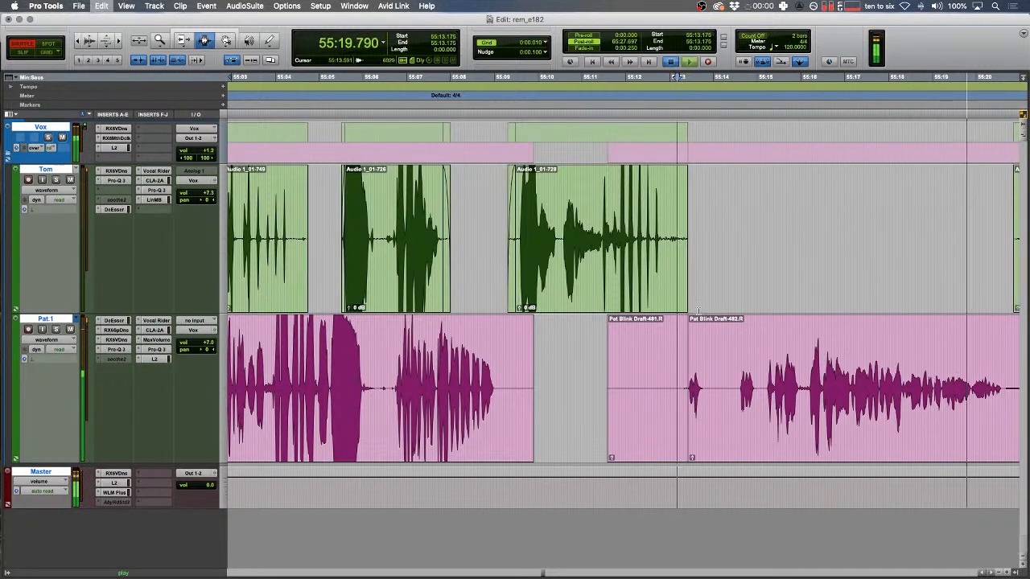
pyautogui.press('t')
pyautogui.press('t')
pyautogui.press('space')
pyautogui.press('space')
pyautogui.moveTo(668, 331); pyautogui.dragTo(664, 334)
pyautogui.press('f')
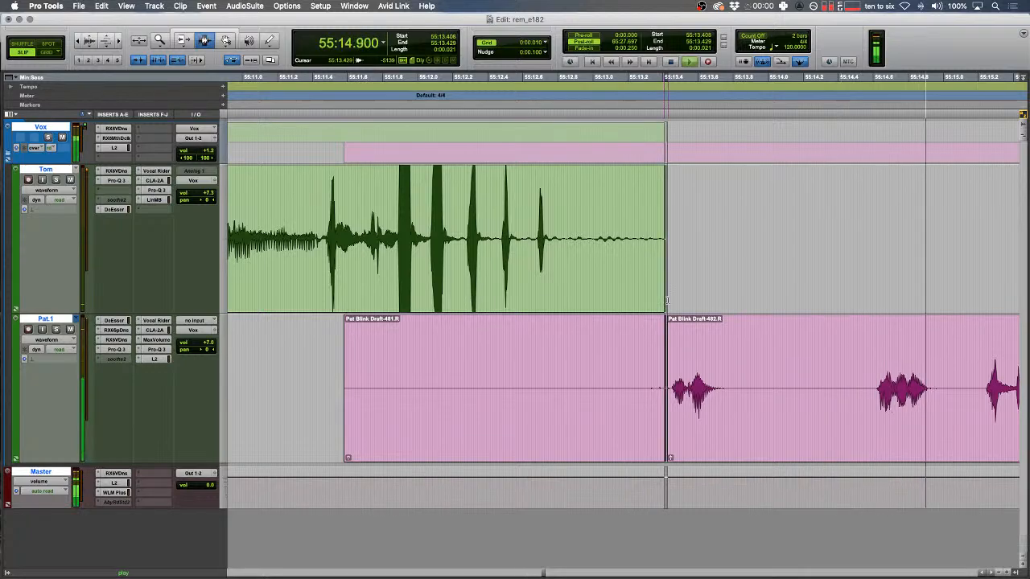
pyautogui.press('r')
pyautogui.hscroll(4, 634, 344)
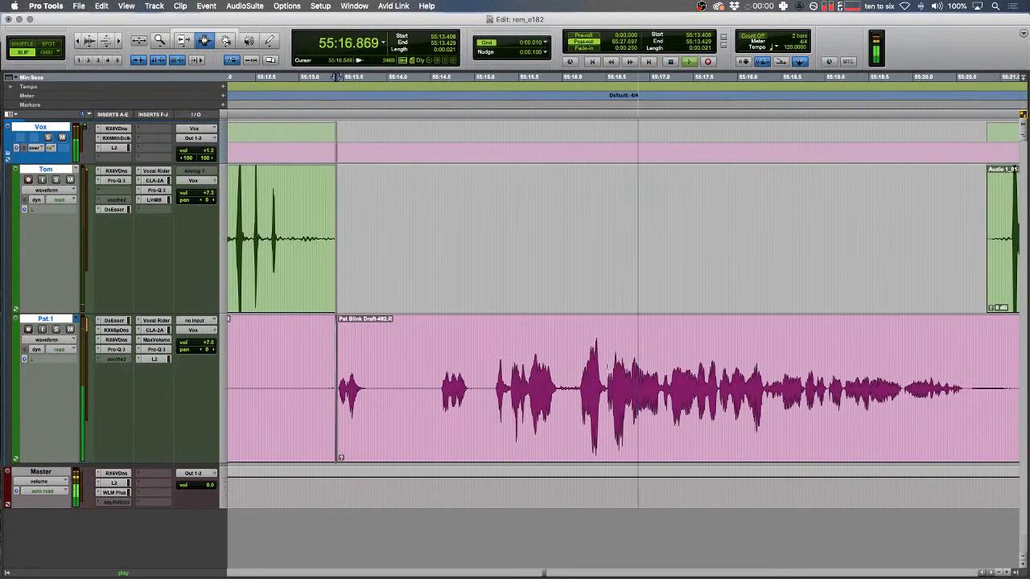
pyautogui.hscroll(5, 607, 367)
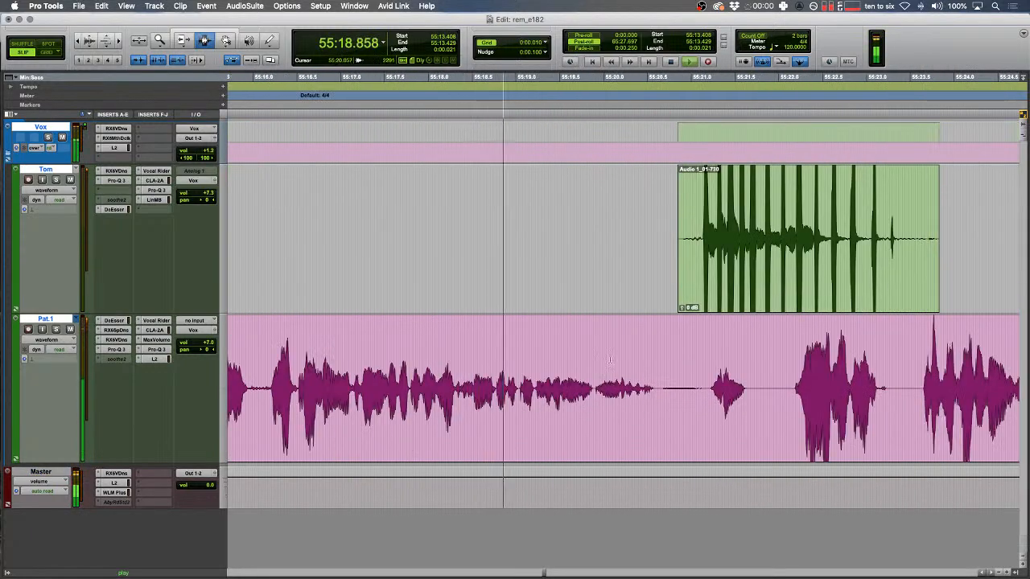
# - Narrow the upper track selection to just before the next clip's start
pyautogui.moveTo(653, 241); pyautogui.dragTo(956, 190)
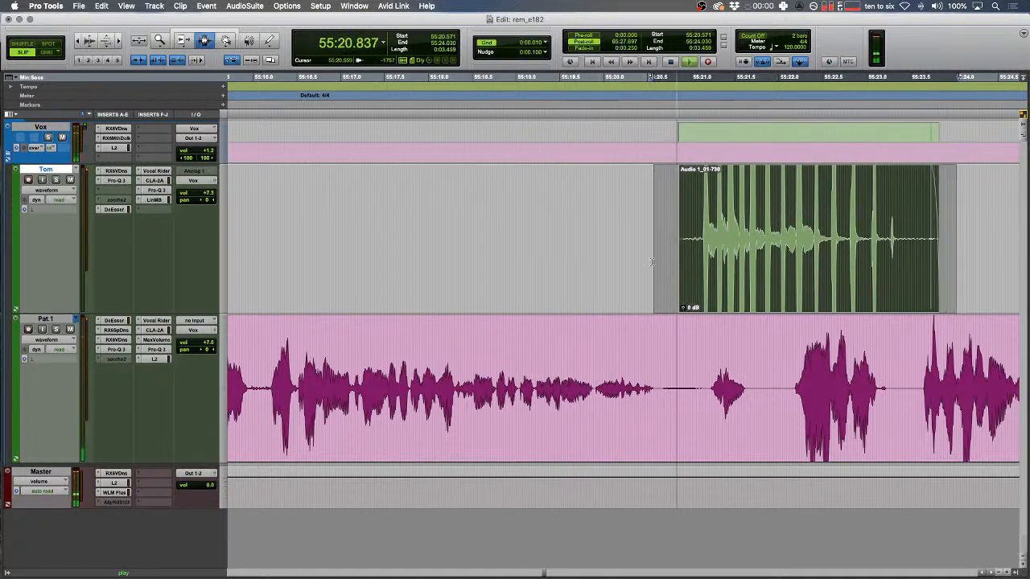
pyautogui.click(652, 263)
pyautogui.press('t')
pyautogui.hscroll(2, 749, 379)
pyautogui.press('r')
pyautogui.hscroll(2, 765, 378)
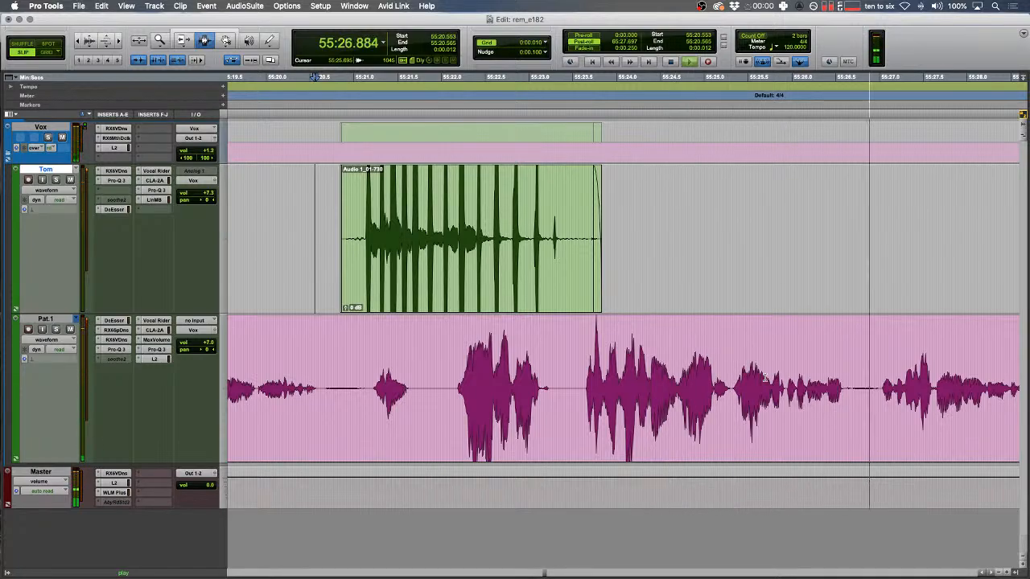
pyautogui.hscroll(5, 765, 378)
# - Zoom in on Pat's next blip near 55:27.4 and select it precisely
pyautogui.moveTo(722, 374); pyautogui.dragTo(710, 374)
pyautogui.press('t')
pyautogui.press('t')
pyautogui.moveTo(587, 346); pyautogui.dragTo(533, 337)
pyautogui.press('space')
pyautogui.press('space')
pyautogui.press('t')
pyautogui.moveTo(808, 386); pyautogui.dragTo(912, 387)
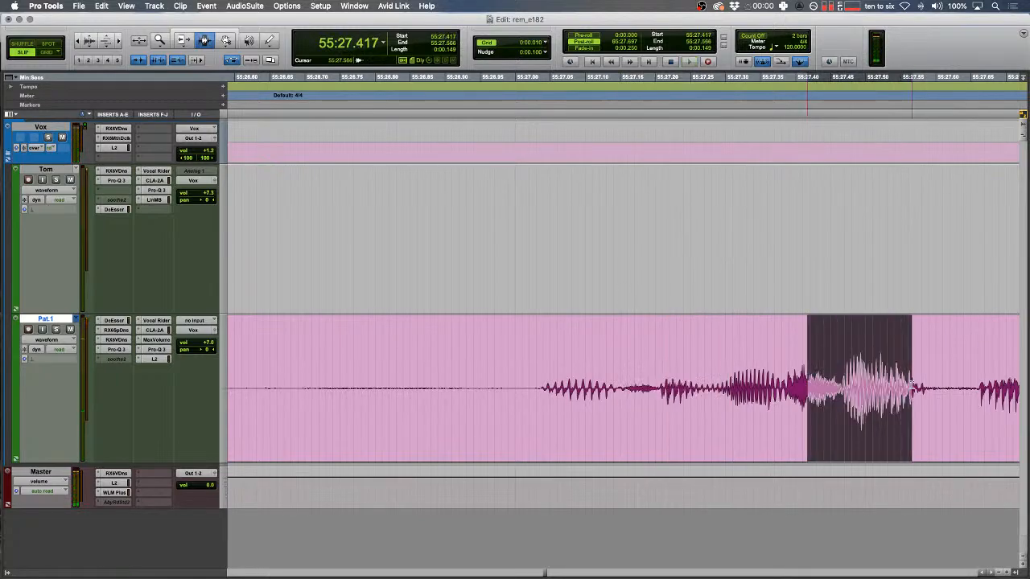
# - Replace Pat's blip with a tone clip and play back from just before it
pyautogui.press('alt+super+v')
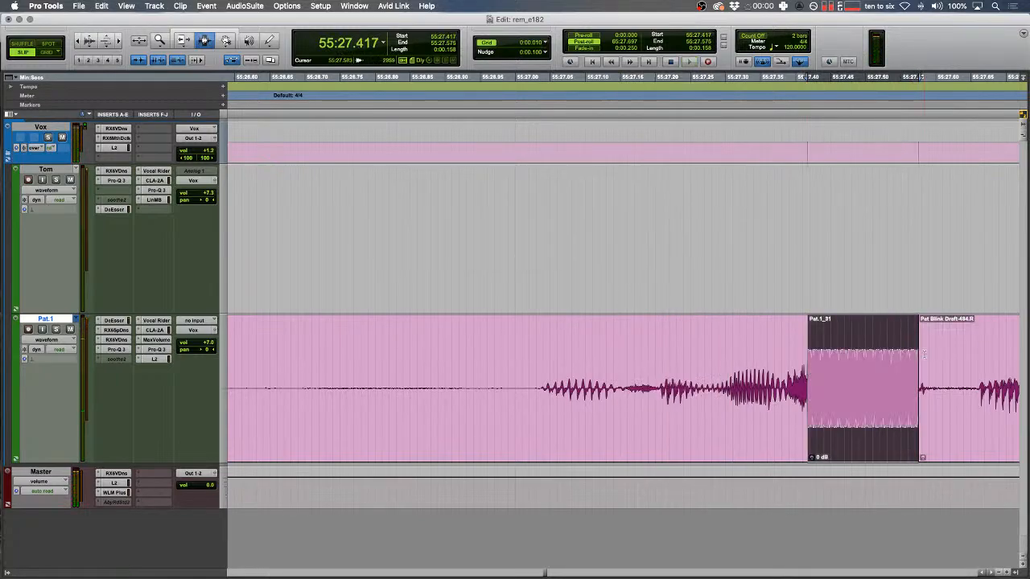
pyautogui.moveTo(729, 331); pyautogui.dragTo(626, 333)
pyautogui.hscroll(5, 627, 334)
pyautogui.press('r')
pyautogui.press('space')
pyautogui.press('r')
pyautogui.hscroll(8, 615, 337)
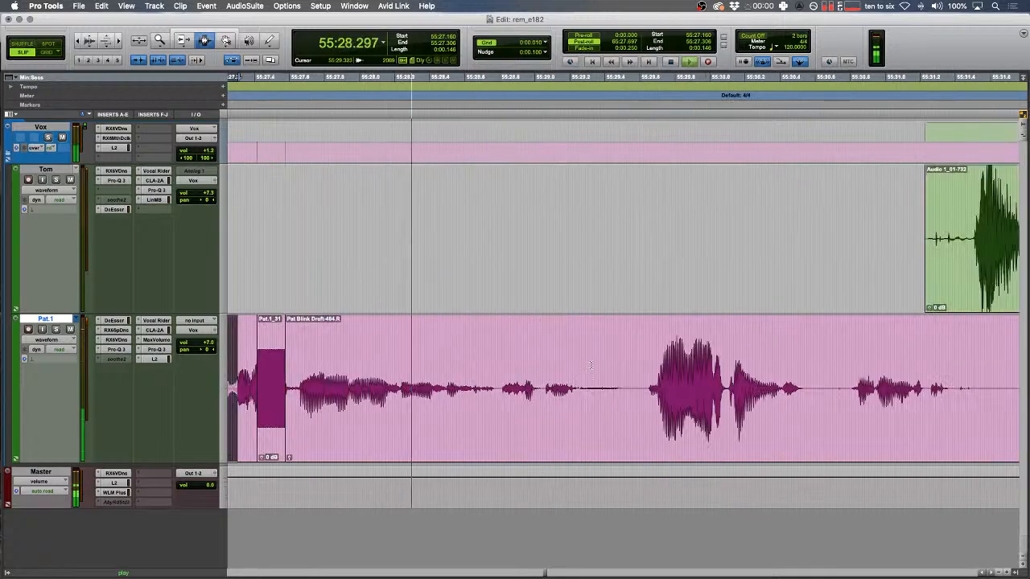
# - Split the lower clip after the speech and select the piece at 55:29.280
pyautogui.click(636, 387)
pyautogui.press('b')
pyautogui.click(584, 389)
pyautogui.doubleClick(583, 387)
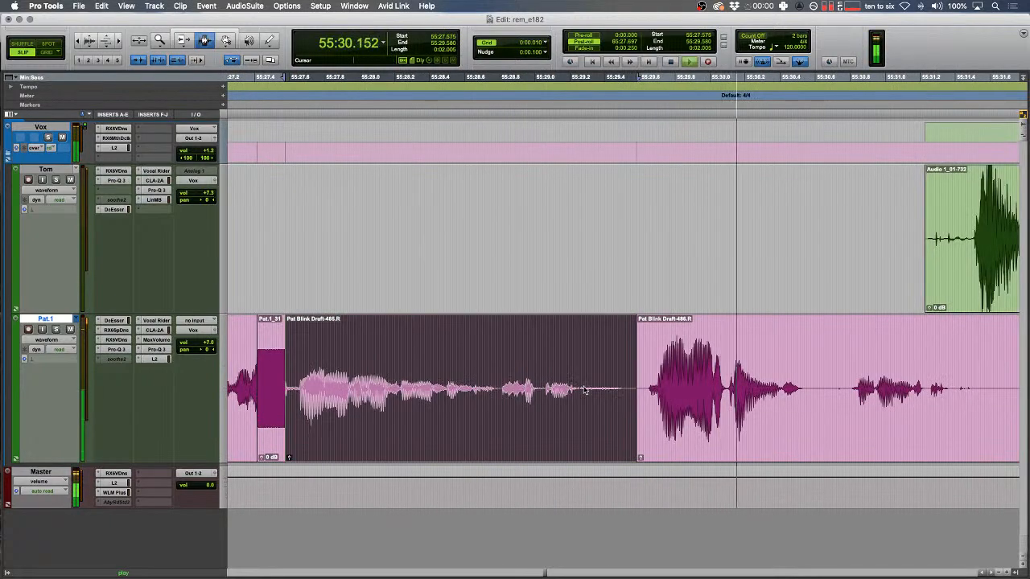
# - Trim the upper clip's start with a fade-in and delete the lower-track range
pyautogui.moveTo(658, 253); pyautogui.dragTo(755, 235)
pyautogui.press('Delete')
pyautogui.press('f')
pyautogui.hscroll(5, 573, 436)
pyautogui.moveTo(499, 407); pyautogui.dragTo(724, 388)
pyautogui.press('Delete')
# - Delete the silent gap across all tracks in Shuffle mode so later clips close up
pyautogui.press('r')
pyautogui.hscroll(4, 814, 391)
pyautogui.press('F1')
pyautogui.moveTo(814, 391); pyautogui.dragTo(558, 347)
pyautogui.press('Delete')
pyautogui.press('space')
# - Back in Slip mode, extend the upper clip's end later and review the edit
pyautogui.press('F2')
pyautogui.moveTo(556, 254); pyautogui.dragTo(534, 224)
pyautogui.click(481, 222)
pyautogui.press('space')
pyautogui.press('F1')
pyautogui.press('t')
pyautogui.press('F2')
# - Fade out the upper clip's end and fade in the lower clip's start
pyautogui.moveTo(763, 258); pyautogui.dragTo(549, 265)
pyautogui.press('f')
pyautogui.moveTo(550, 386); pyautogui.dragTo(580, 390)
pyautogui.press('f')
# - Replace the next lower-track blip with a tone clip
pyautogui.hscroll(4, 576, 392)
pyautogui.click(663, 387)
pyautogui.press('t')
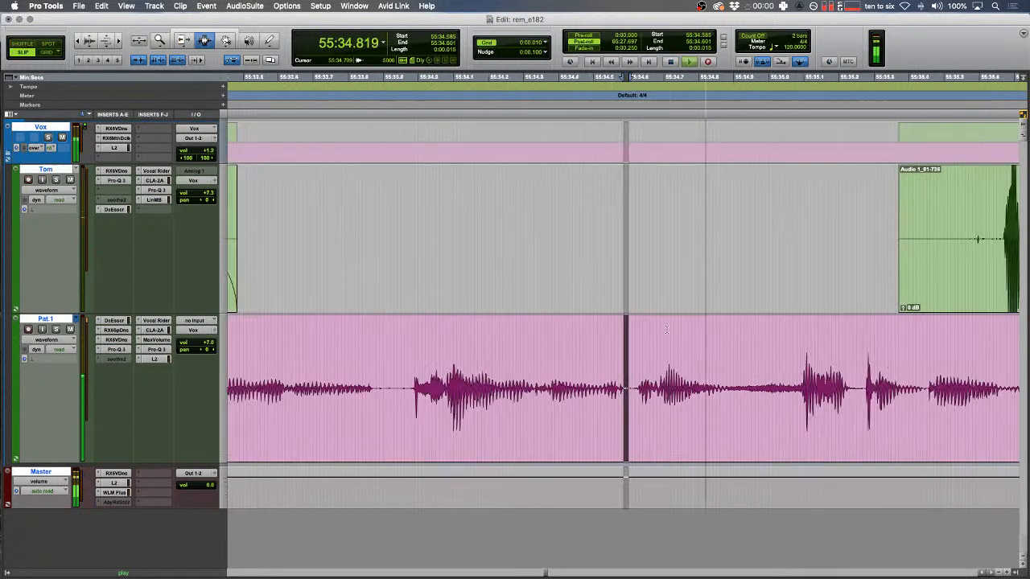
pyautogui.hscroll(2, 664, 386)
pyautogui.press('space')
pyautogui.moveTo(648, 378); pyautogui.dragTo(751, 370)
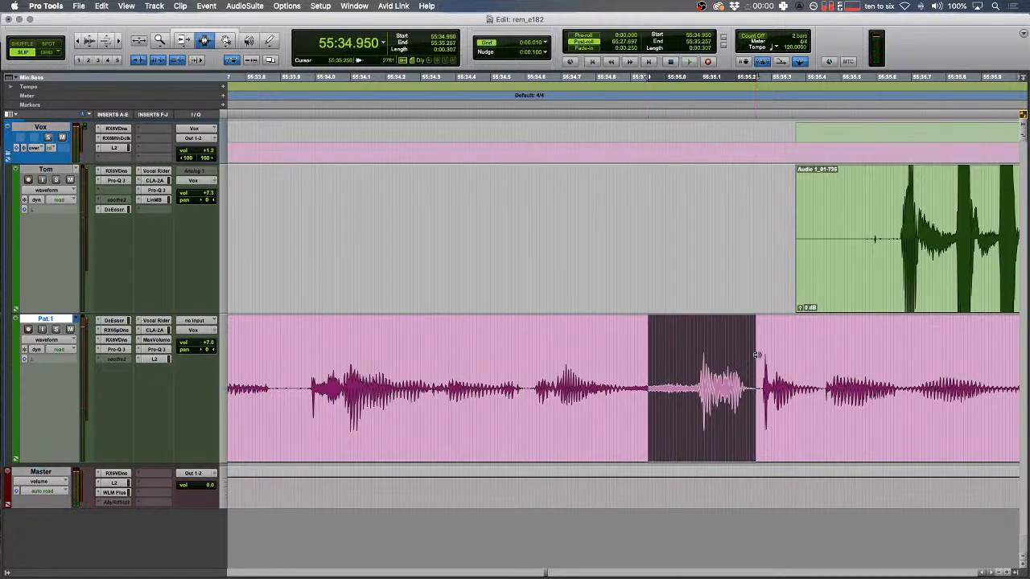
pyautogui.press('alt+super+v')
pyautogui.press('r')
pyautogui.press('r')
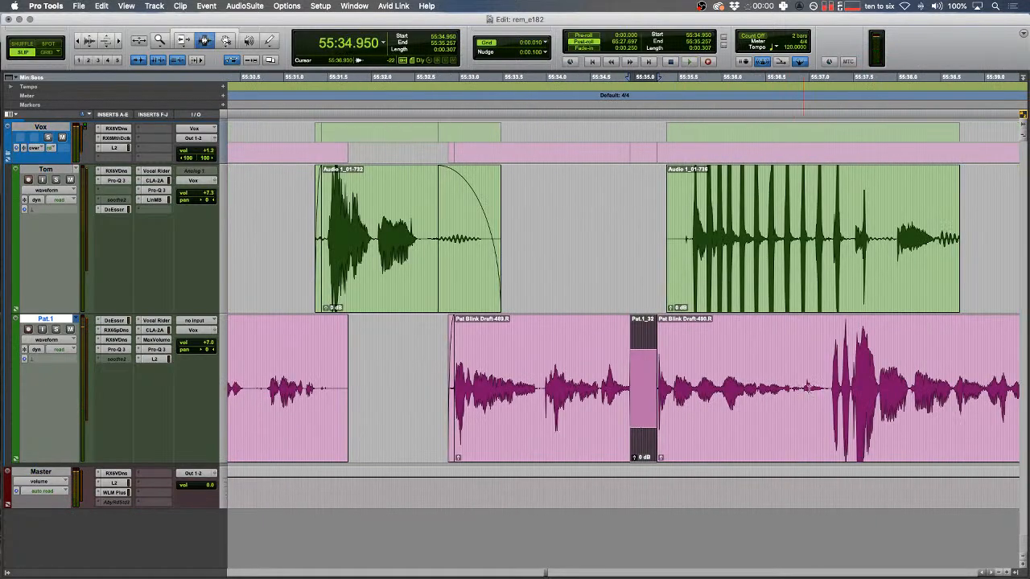
# - Split the lower clip at 55:37.242 and select the piece left of the split
pyautogui.click(831, 386)
pyautogui.press('b')
pyautogui.doubleClick(786, 380)
pyautogui.moveTo(566, 365); pyautogui.dragTo(480, 344)
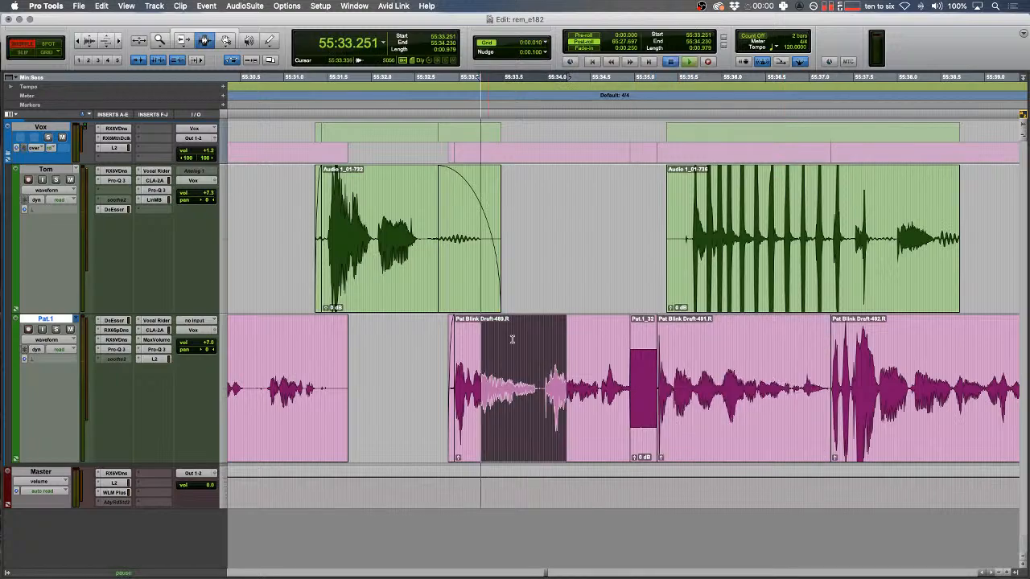
pyautogui.press('space')
pyautogui.hscroll(2, 516, 340)
# - Add a fade-in and a fade-out to the upper clip's start and end
pyautogui.moveTo(505, 228); pyautogui.dragTo(581, 224)
pyautogui.press('f')
pyautogui.moveTo(936, 233); pyautogui.dragTo(821, 234)
pyautogui.press('f')
pyautogui.press('r')
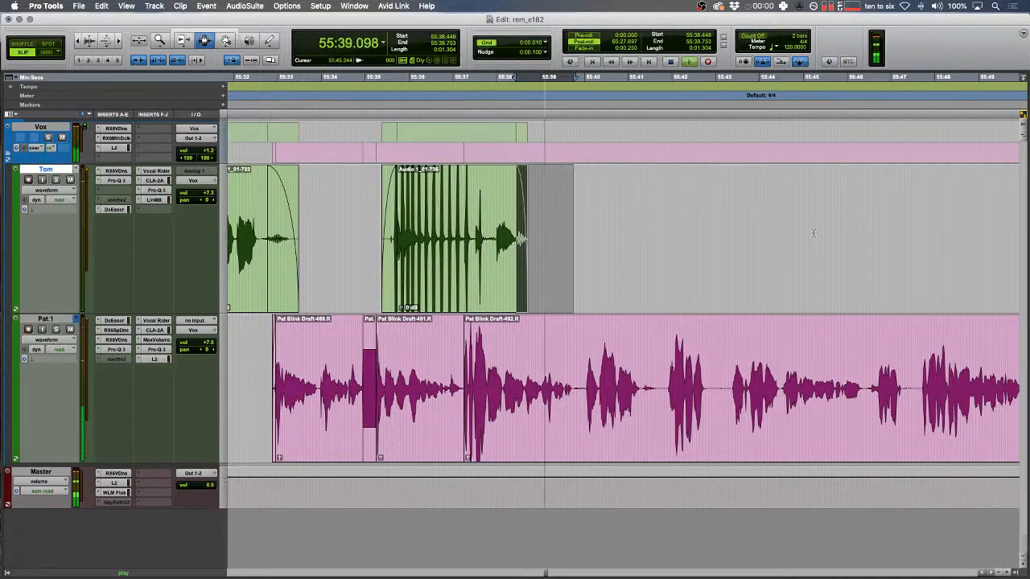
# - Set an edit point on the lower track and skim ahead at high speed
pyautogui.press('t')
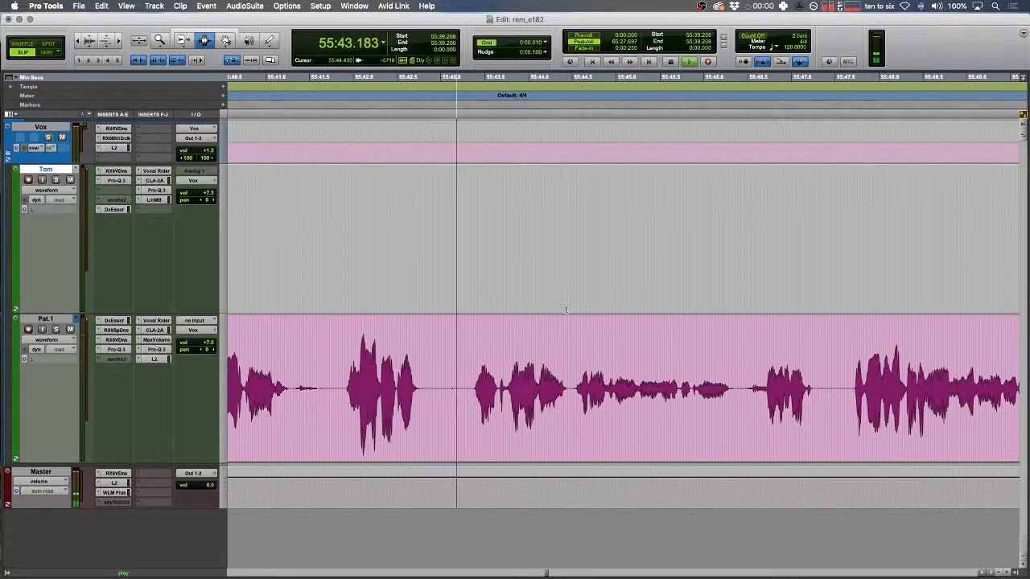
pyautogui.click(575, 378)
pyautogui.click(619, 378)
pyautogui.hotkey('ctrl', '6')
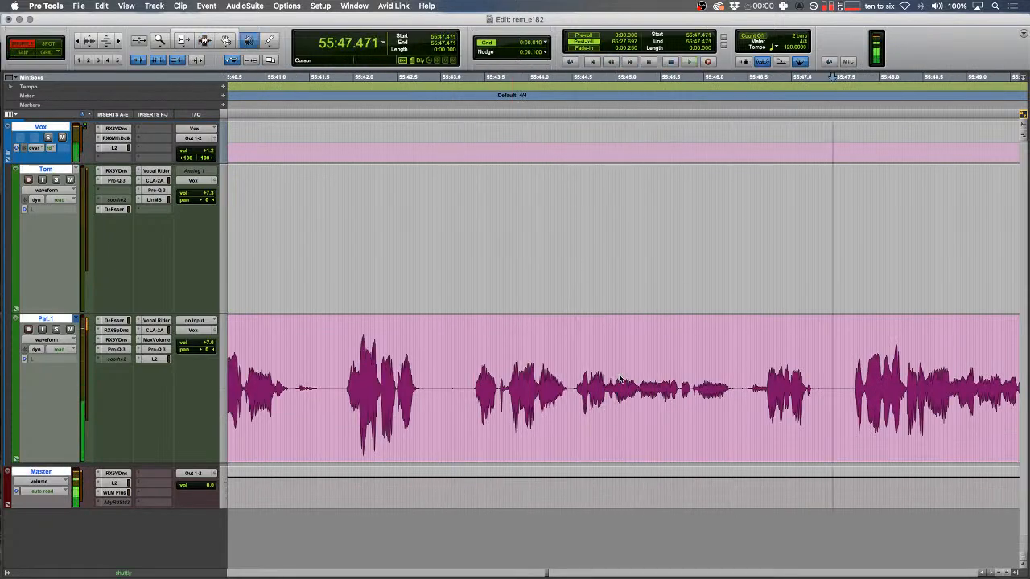
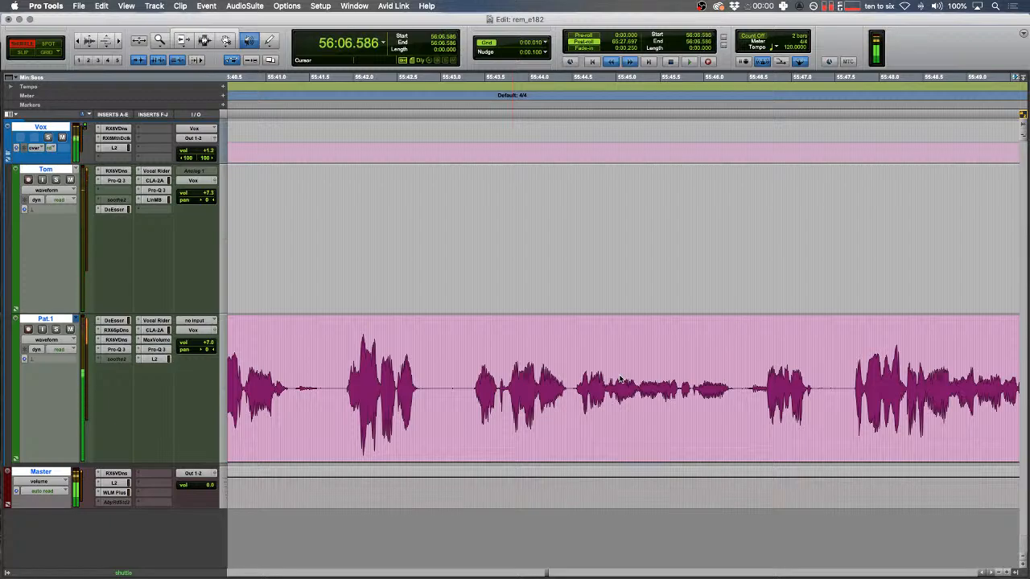
# - Zoom in on both voice tracks and audition the area around the lower-track blip near 56:03
pyautogui.press('space')
pyautogui.hscroll(-4, 620, 378)
pyautogui.moveTo(619, 378); pyautogui.dragTo(563, 307)
pyautogui.press('t')
pyautogui.hscroll(3, 593, 307)
pyautogui.press('space')
pyautogui.press('F2')
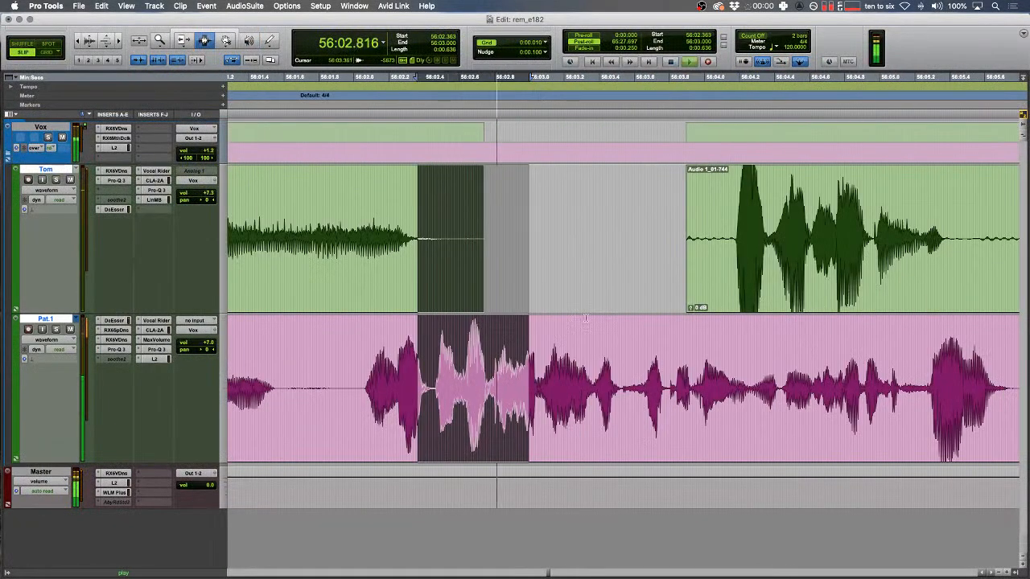
pyautogui.click(637, 386)
pyautogui.press('t')
pyautogui.press('space')
# - Replace the lower-track blip from 56:03.612 to 56:03.798 with a tone clip and listen back
pyautogui.moveTo(620, 388); pyautogui.dragTo(685, 389)
pyautogui.hotkey('alt', 'shift', 'r')
pyautogui.moveTo(484, 389); pyautogui.dragTo(529, 389)
pyautogui.press('r')
pyautogui.hscroll(3, 724, 391)
pyautogui.press('space')
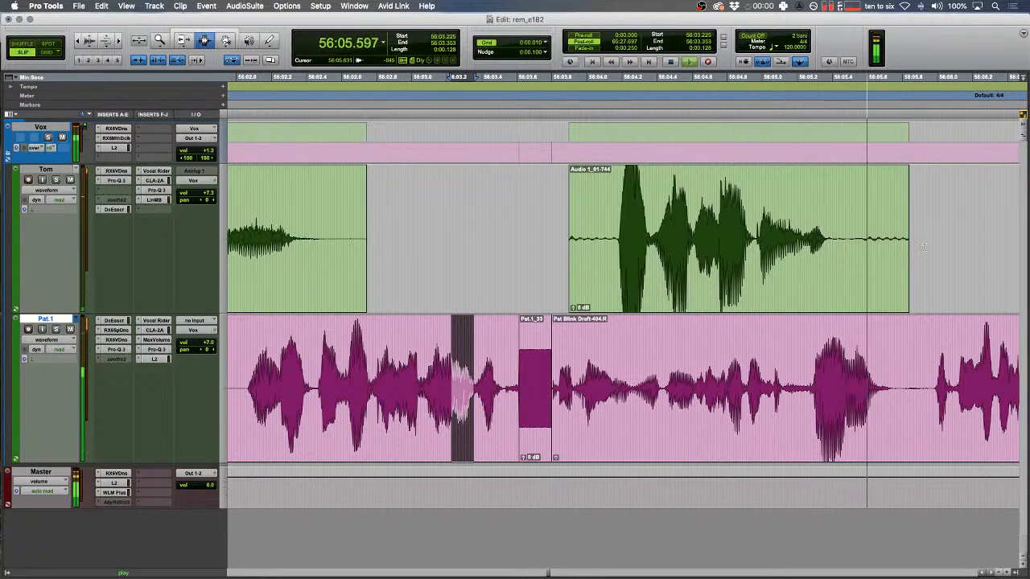
# - Delete the stray clip Audio 1_01-744 from the upper track
pyautogui.moveTo(945, 241); pyautogui.dragTo(518, 239)
pyautogui.press('BackSpace')
pyautogui.press('r')
pyautogui.hscroll(4, 516, 238)
# - Delete the selected head of clip Audio 1_01-742 on the upper track
pyautogui.hscroll(-4, 516, 238)
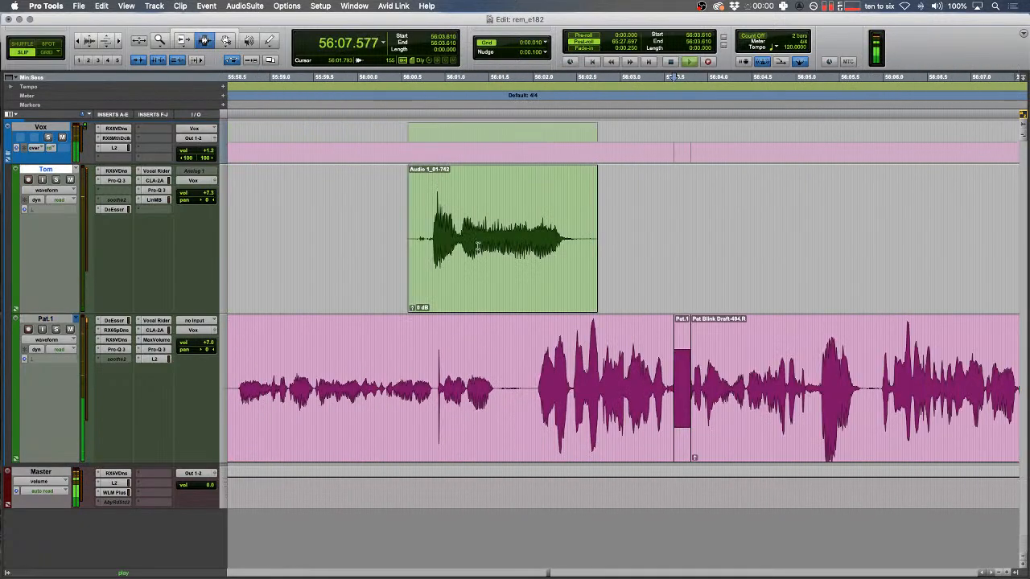
pyautogui.moveTo(376, 233); pyautogui.dragTo(419, 226)
pyautogui.press('BackSpace')
pyautogui.press('r')
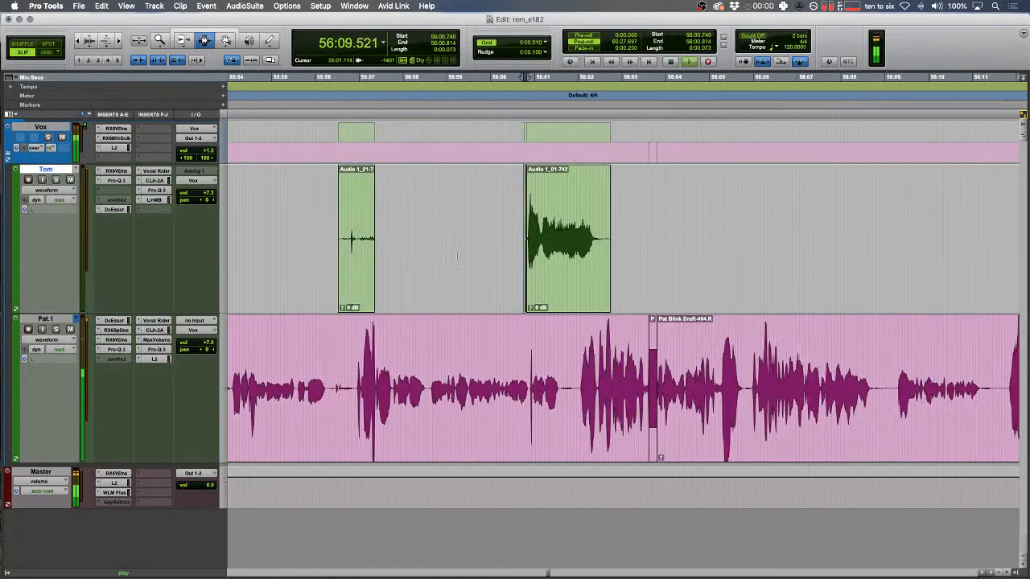
pyautogui.hscroll(3, 456, 257)
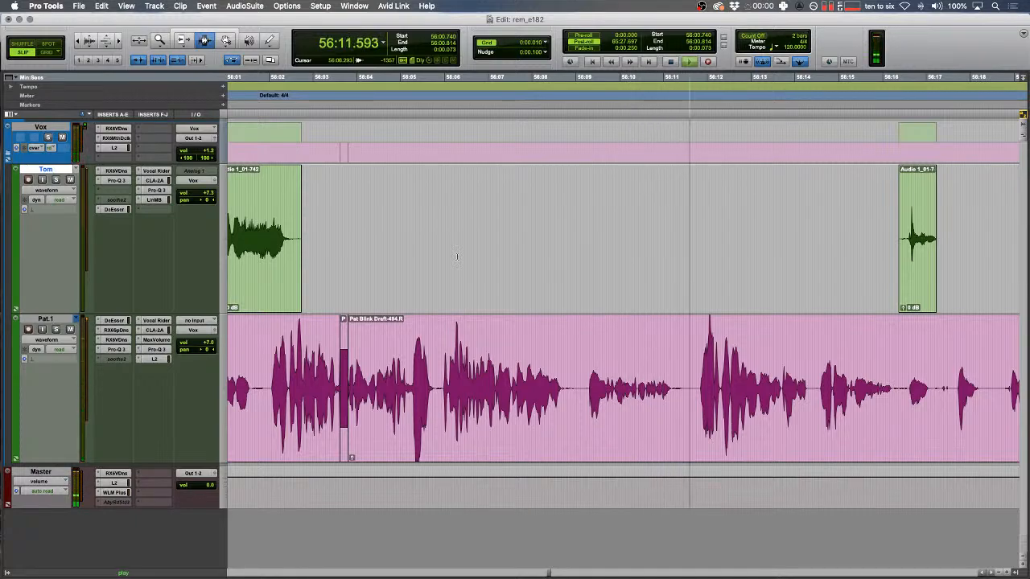
pyautogui.hscroll(3, 456, 257)
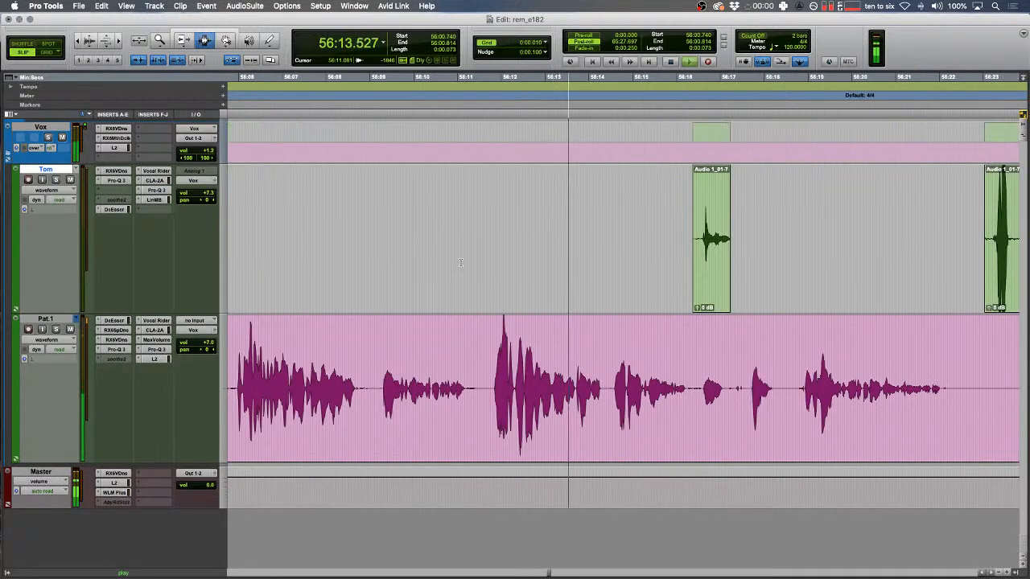
# - Fade out the upper clip's end and delete an unwanted stretch on the lower track
pyautogui.moveTo(626, 241); pyautogui.dragTo(826, 248)
pyautogui.press('f')
pyautogui.click(656, 358)
pyautogui.press('t')
pyautogui.press('t')
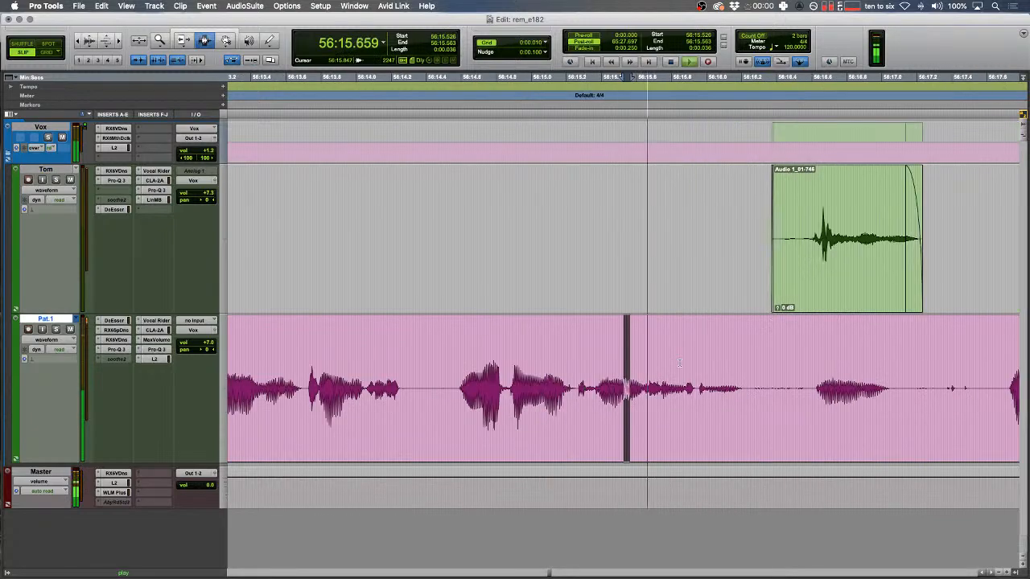
pyautogui.hscroll(4, 680, 364)
pyautogui.moveTo(504, 362); pyautogui.dragTo(604, 360)
pyautogui.press('BackSpace')
# - In Shuffle mode, delete the gap across both voice tracks so later audio moves up
pyautogui.moveTo(601, 229); pyautogui.dragTo(728, 233)
pyautogui.moveTo(874, 370); pyautogui.dragTo(651, 351)
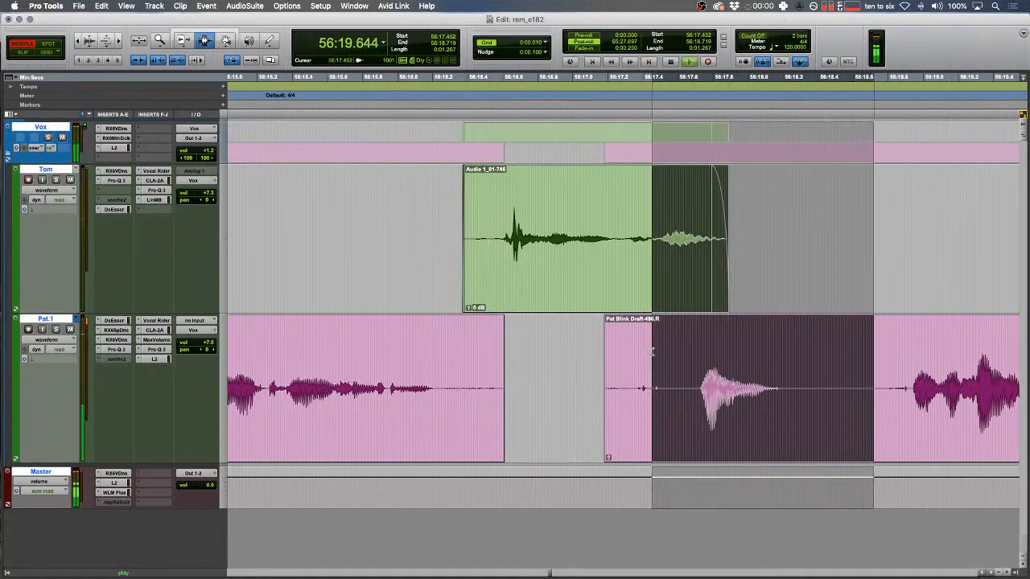
pyautogui.press('F1')
pyautogui.press('BackSpace')
pyautogui.moveTo(613, 266); pyautogui.dragTo(733, 262)
pyautogui.click(625, 221)
pyautogui.press('space')
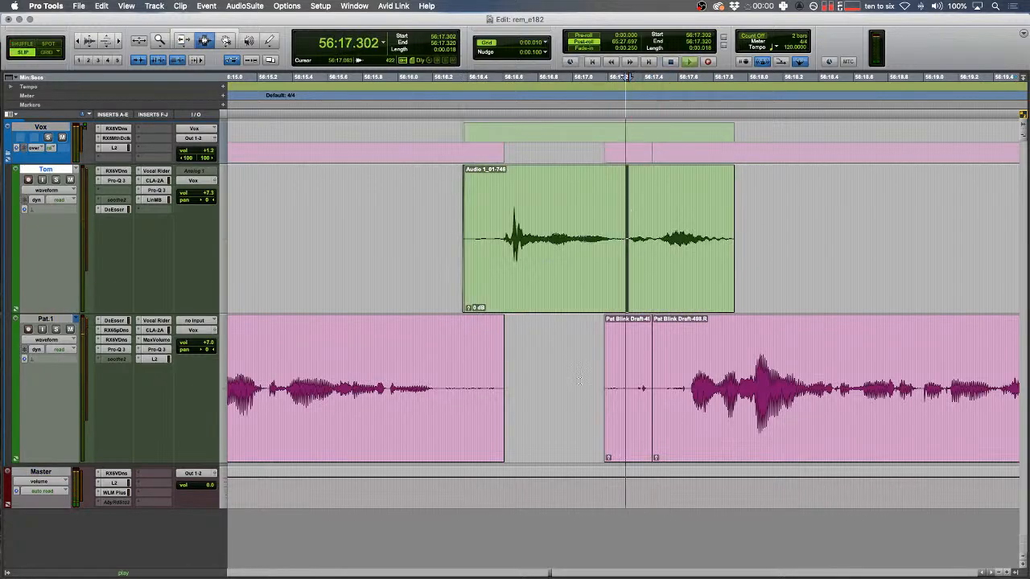
# - Remove the empty upper-track stretch, fade out the upper clip and fade in the lower clip
pyautogui.moveTo(577, 366); pyautogui.dragTo(660, 374)
pyautogui.press('BackSpace')
pyautogui.moveTo(806, 257); pyautogui.dragTo(653, 261)
pyautogui.press('f')
pyautogui.moveTo(631, 386); pyautogui.dragTo(685, 378)
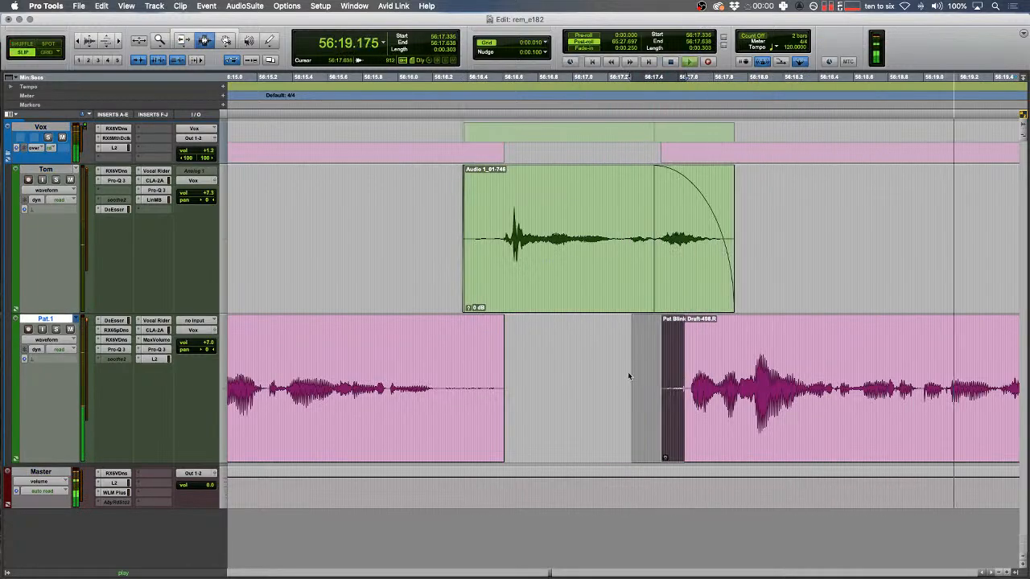
pyautogui.press('f')
# - Add a fade-in to the start of clip Audio 1_01-748
pyautogui.press('r')
pyautogui.press('r')
pyautogui.press('t')
pyautogui.press('t')
pyautogui.moveTo(615, 244); pyautogui.dragTo(649, 235)
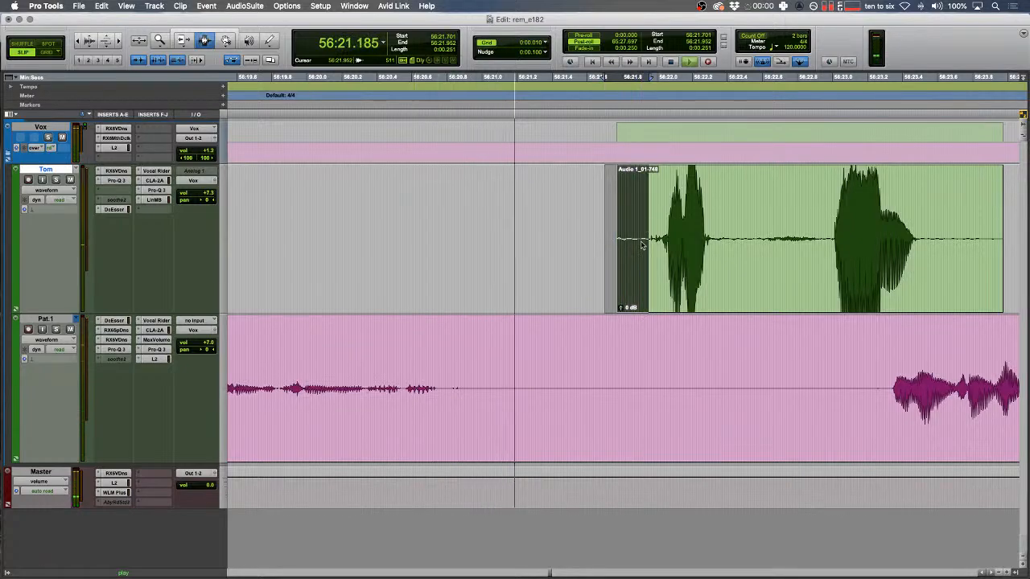
pyautogui.press('f')
pyautogui.press('r')
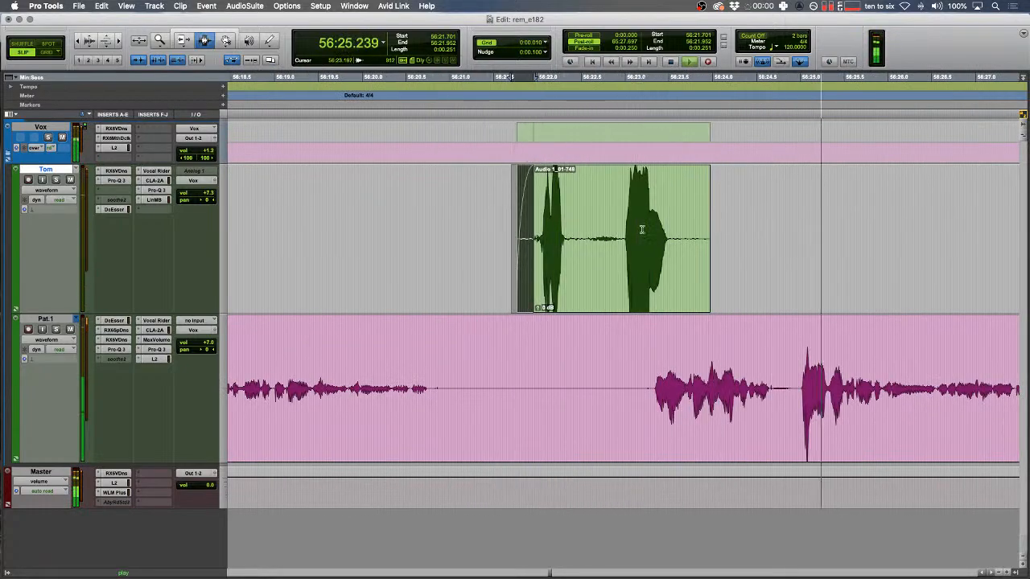
# - Audition the lower track from 56:17.430 to 56:18.195 and play on from 56:25.334
pyautogui.press('space')
pyautogui.hscroll(-5, 525, 294)
pyautogui.moveTo(343, 362); pyautogui.dragTo(410, 361)
pyautogui.press('space')
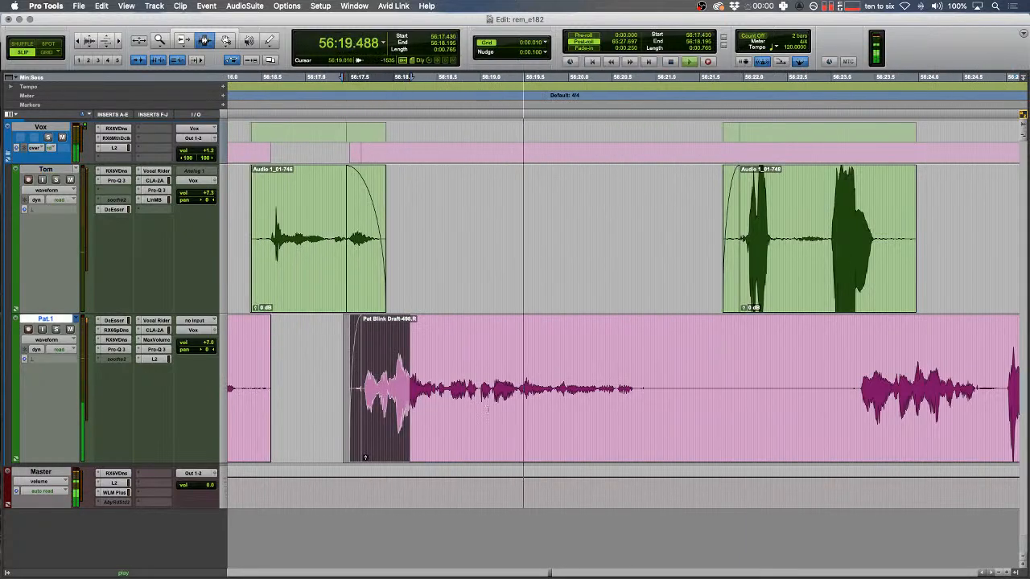
pyautogui.hscroll(5, 492, 409)
pyautogui.press('r')
pyautogui.press('space')
pyautogui.click(623, 351)
pyautogui.press('space')
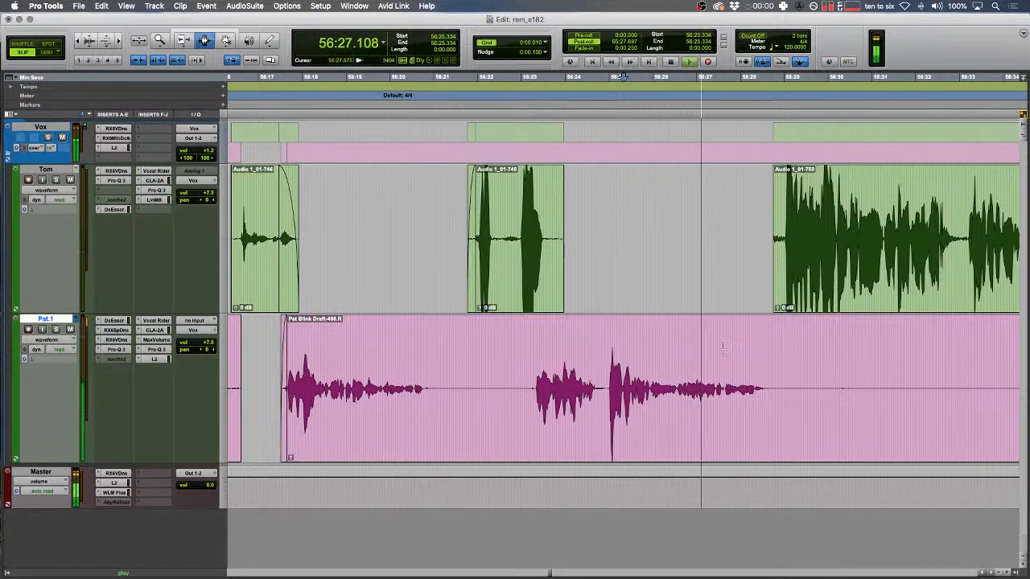
# - Delete the lower track's silent stretch, shuffle-delete the gap across both tracks, then leave Shuffle mode
pyautogui.moveTo(854, 386); pyautogui.dragTo(518, 386)
pyautogui.press('Delete')
pyautogui.moveTo(782, 269); pyautogui.dragTo(456, 339)
pyautogui.press('F1')
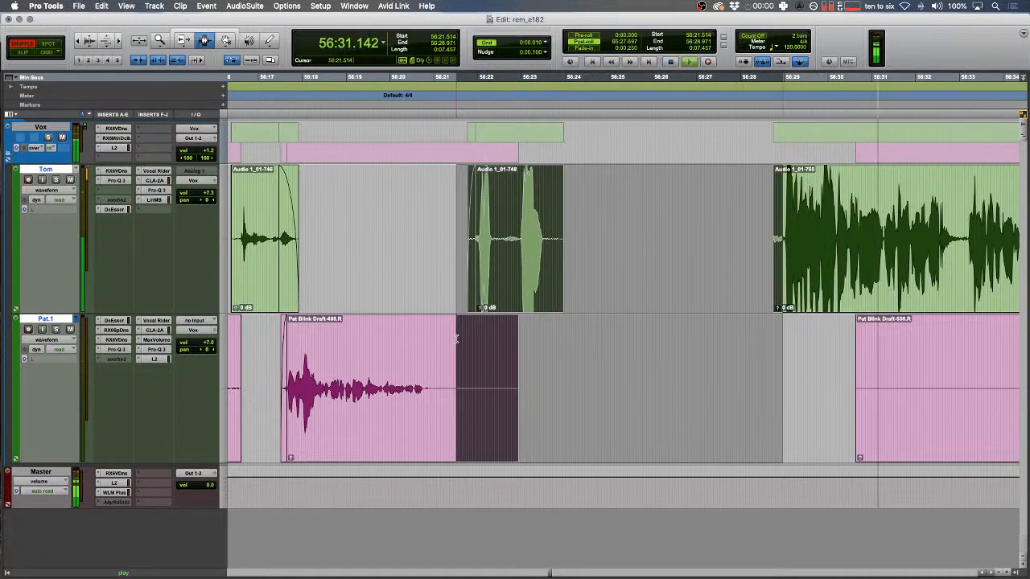
pyautogui.press('Delete')
pyautogui.press('super+bracketright')
pyautogui.press('super+bracketright')
pyautogui.press('F3')
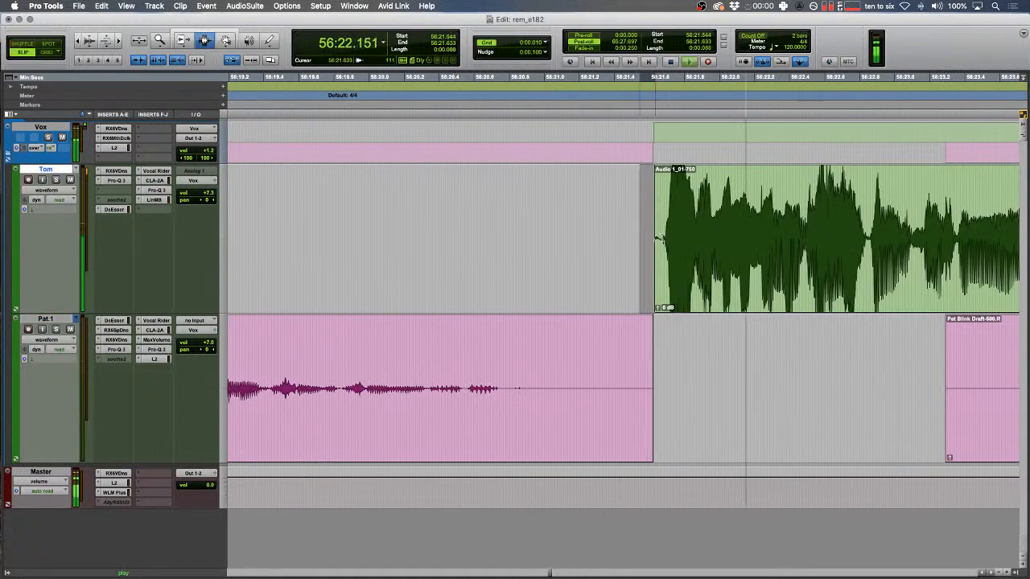
pyautogui.press('space')
pyautogui.press('super+bracketleft')
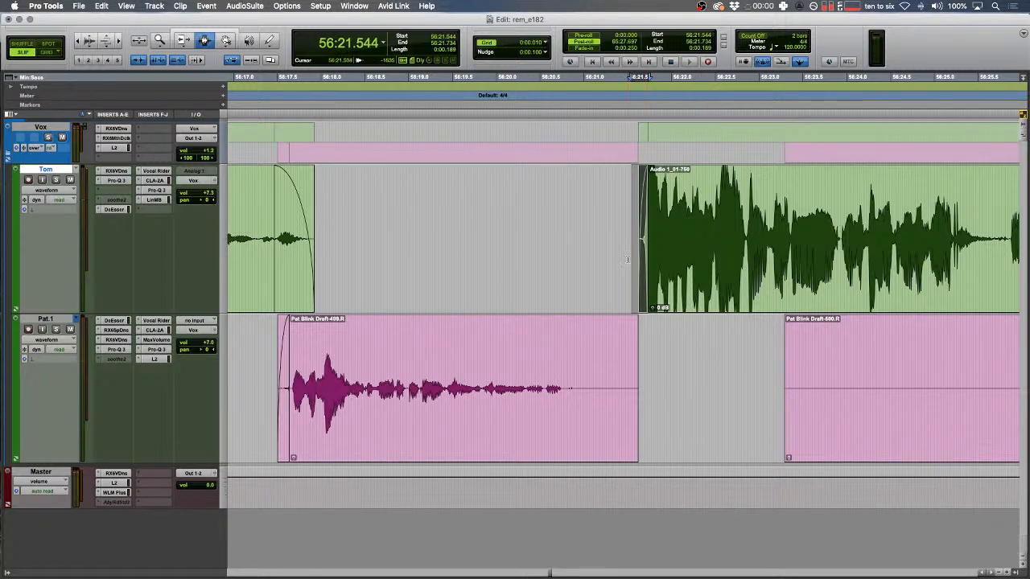
# - Review from 56:21.073 and 56:26.595, then delete the empty stretch on the lower track
pyautogui.click(589, 253)
pyautogui.press('super+bracketleft')
pyautogui.hscroll(5, 589, 253)
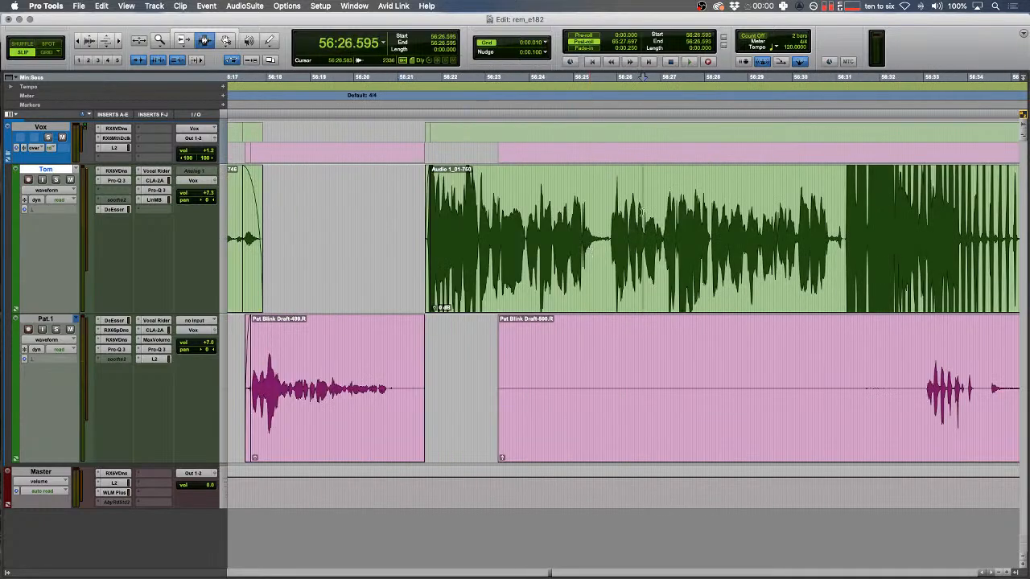
pyautogui.press('space')
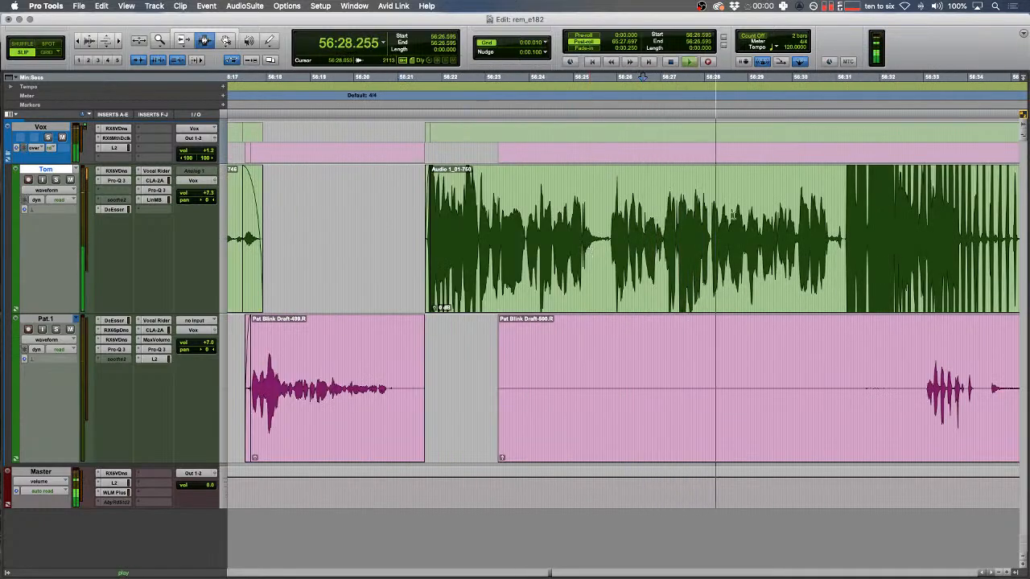
pyautogui.moveTo(478, 378); pyautogui.dragTo(925, 366)
pyautogui.press('Delete')
pyautogui.hscroll(5, 818, 361)
pyautogui.hscroll(-5, 730, 353)
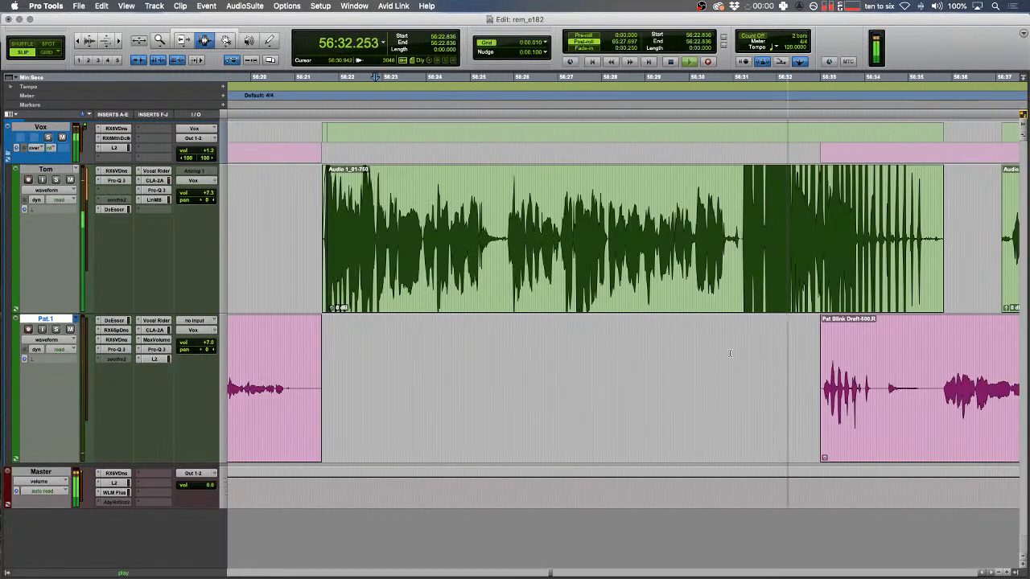
# - Select back from 56:42.5 across both tracks and delete it, closing the gap
pyautogui.press('r')
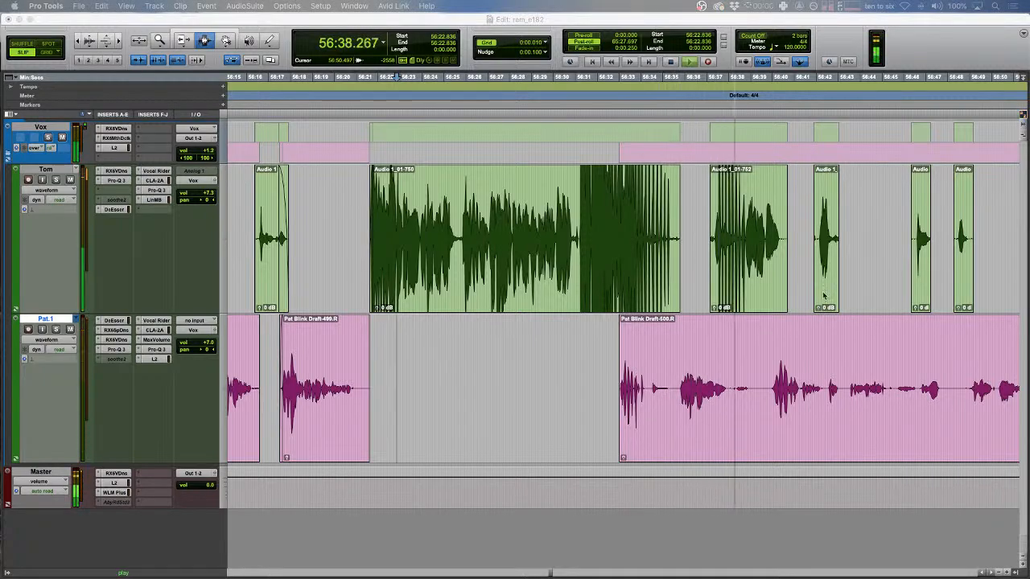
pyautogui.click(698, 276)
pyautogui.click(708, 272)
pyautogui.press('r')
pyautogui.click(701, 344)
pyautogui.press('t')
pyautogui.press('t')
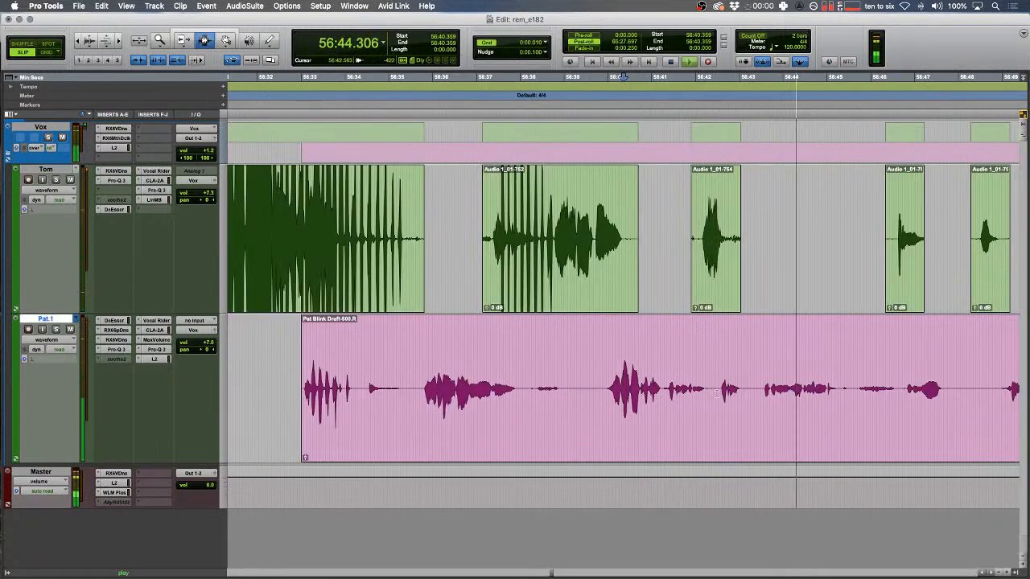
pyautogui.moveTo(722, 390); pyautogui.dragTo(424, 243)
pyautogui.press('BackSpace')
pyautogui.moveTo(415, 238); pyautogui.dragTo(431, 237)
# - Delete the small leftover clips on the upper track and audition the edit near 56:20.693
pyautogui.press('Delete')
pyautogui.moveTo(489, 230); pyautogui.dragTo(393, 230)
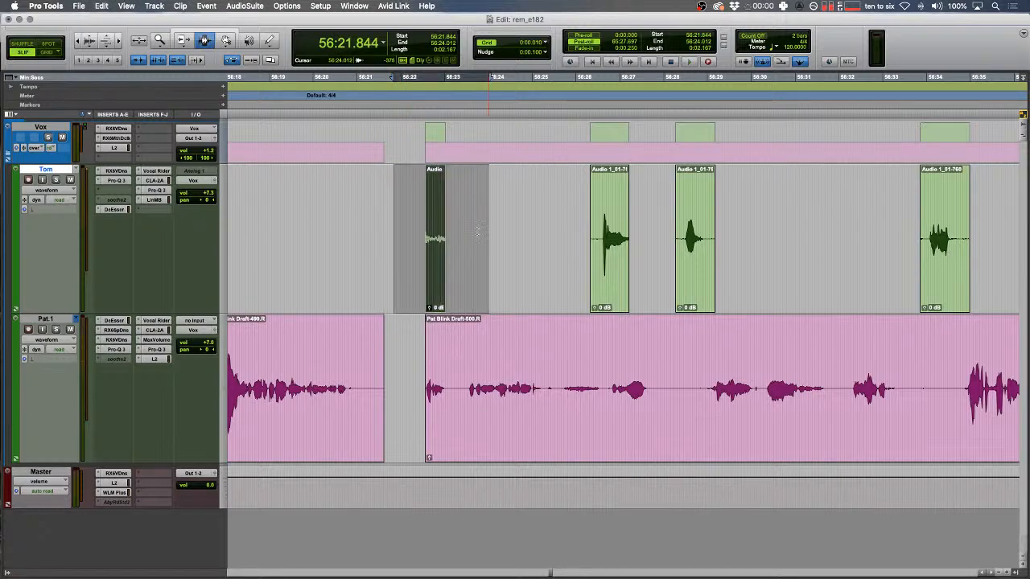
pyautogui.press('Delete')
pyautogui.click(353, 231)
pyautogui.press('t')
pyautogui.press('space')
# - Fade out the tail of clip 499 and fade in the start of clip 500
pyautogui.press('f')
pyautogui.moveTo(751, 376); pyautogui.dragTo(793, 375)
pyautogui.press('f')
pyautogui.press('r')
pyautogui.hscroll(5, 636, 372)
pyautogui.hscroll(3, 637, 372)
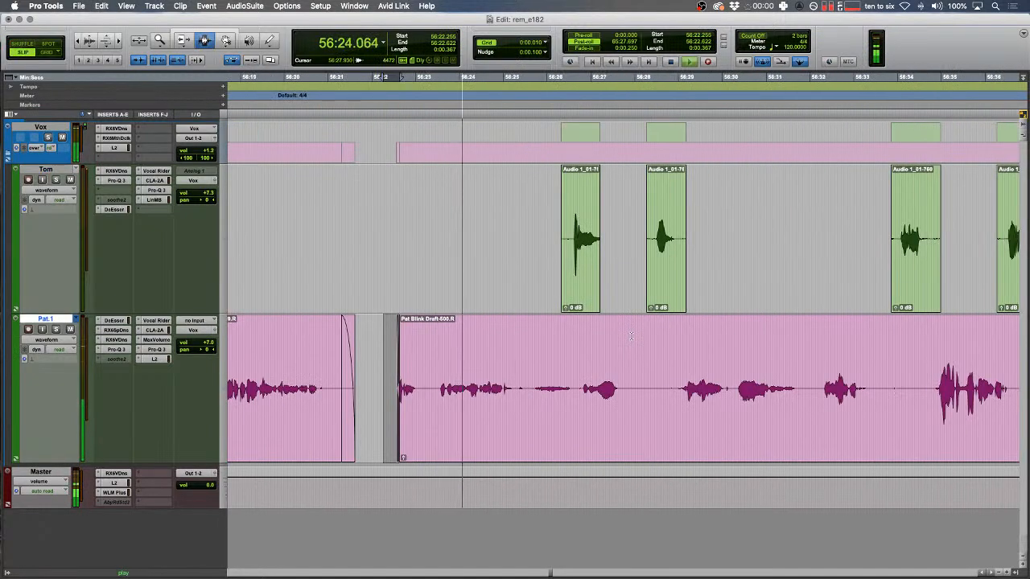
# - Trim the upper clip's edge and fade out the tail of clip Audio 1_01-756
pyautogui.press('F6')
pyautogui.moveTo(596, 229); pyautogui.dragTo(740, 229)
pyautogui.press('F7')
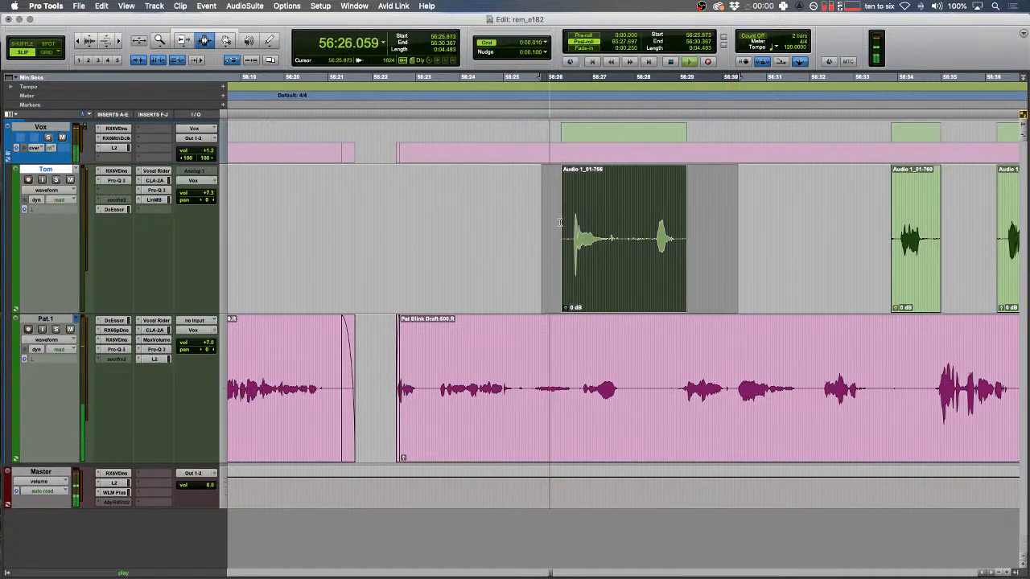
pyautogui.press('f')
pyautogui.click(563, 241)
pyautogui.press('t')
pyautogui.hscroll(5, 463, 332)
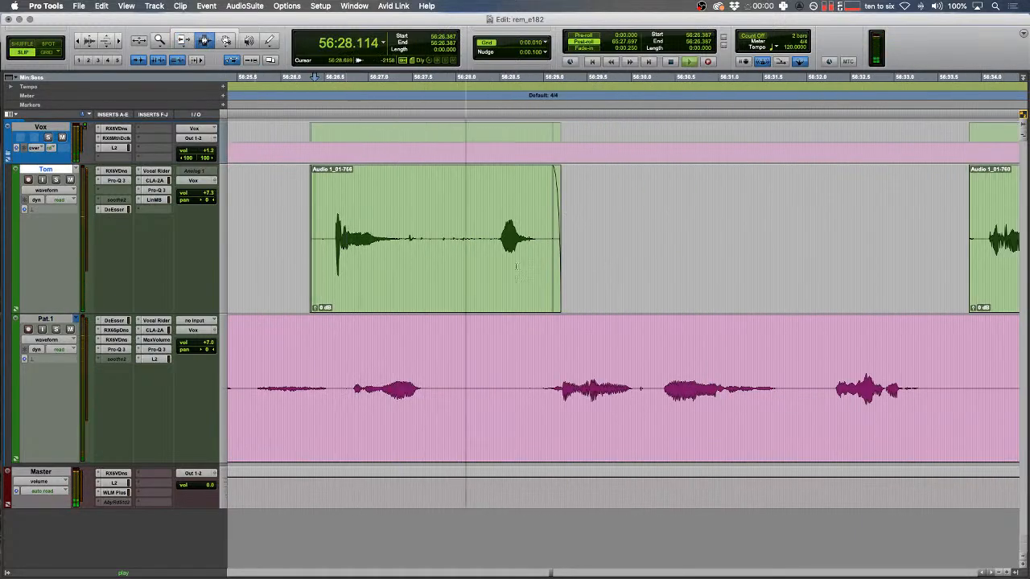
# - Inspect the gap and audition the lower track from around 56:23.68
pyautogui.press('r')
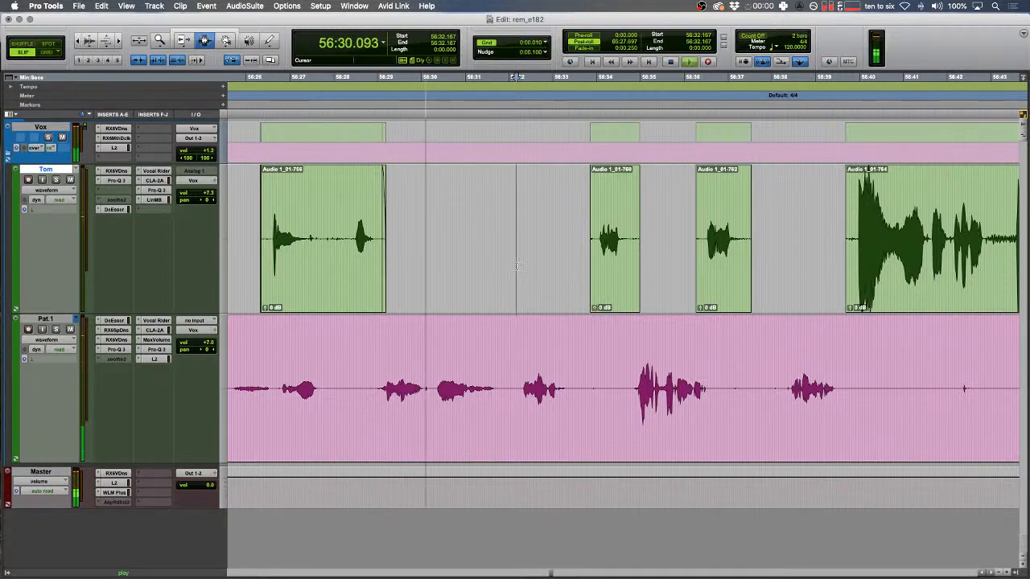
pyautogui.press('t')
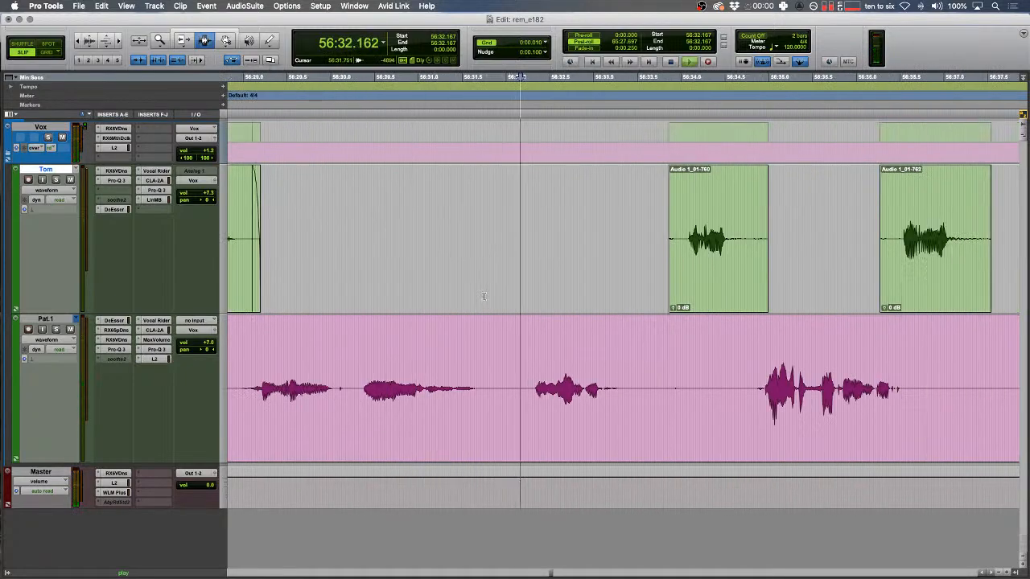
pyautogui.press('r')
pyautogui.press('space')
pyautogui.click(516, 377)
pyautogui.press('t')
pyautogui.press('space')
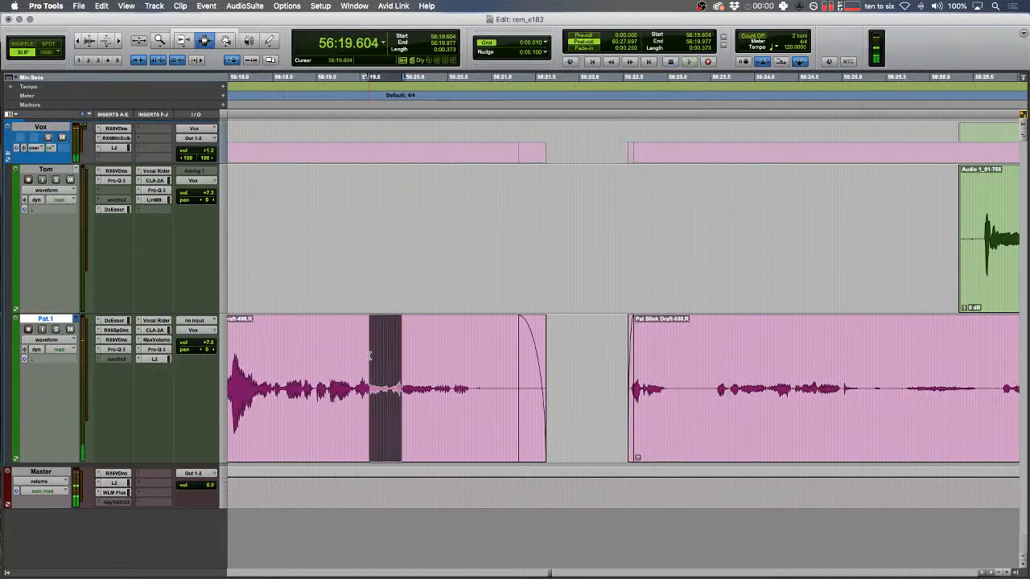
pyautogui.press('r')
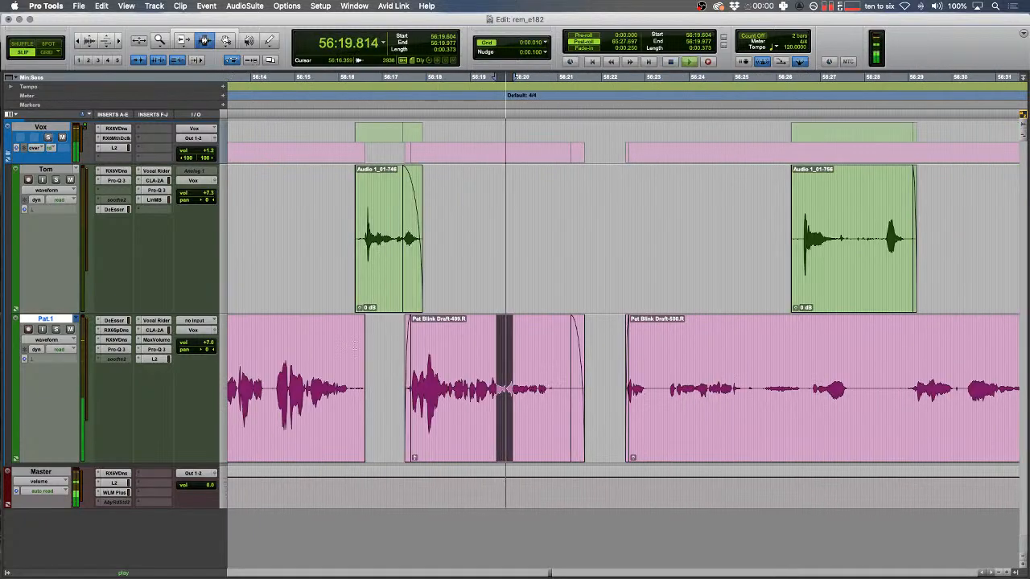
pyautogui.press('space')
# - Select and play back ranges on the lower track around 56:22.542 to 56:23
pyautogui.moveTo(698, 387); pyautogui.dragTo(730, 370)
pyautogui.press('t')
pyautogui.press('space')
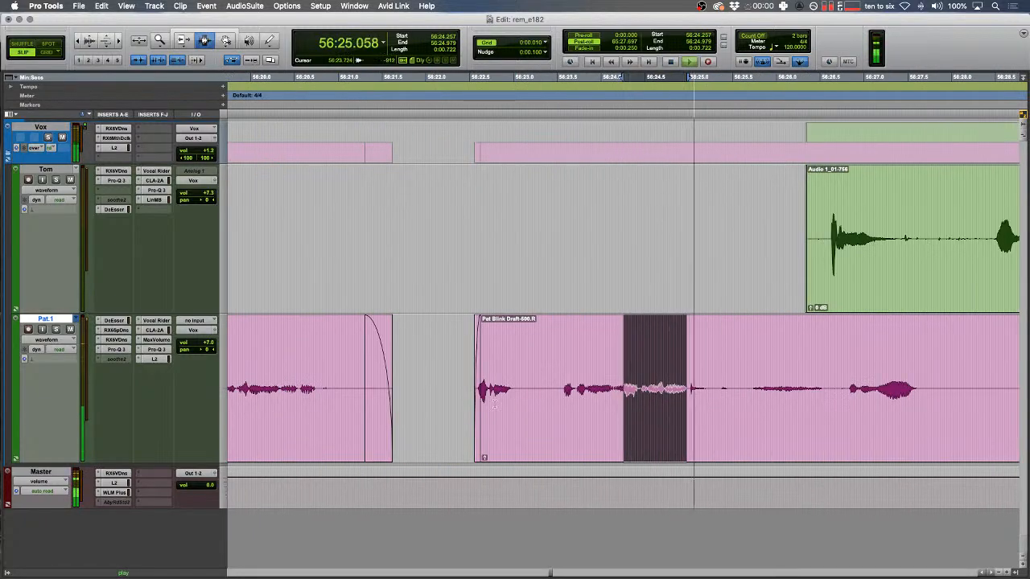
pyautogui.press('space')
pyautogui.moveTo(481, 395); pyautogui.dragTo(473, 395)
pyautogui.press('space')
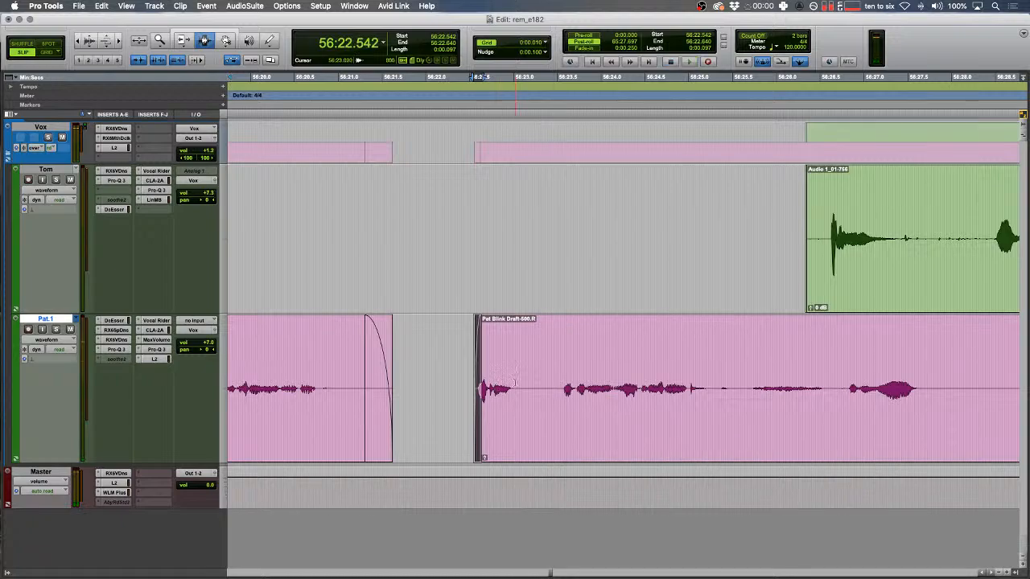
pyautogui.click(514, 384)
# - Delete the silent start and middle of the green clip and fade the new edges
pyautogui.moveTo(749, 248); pyautogui.dragTo(831, 210)
pyautogui.press('Delete')
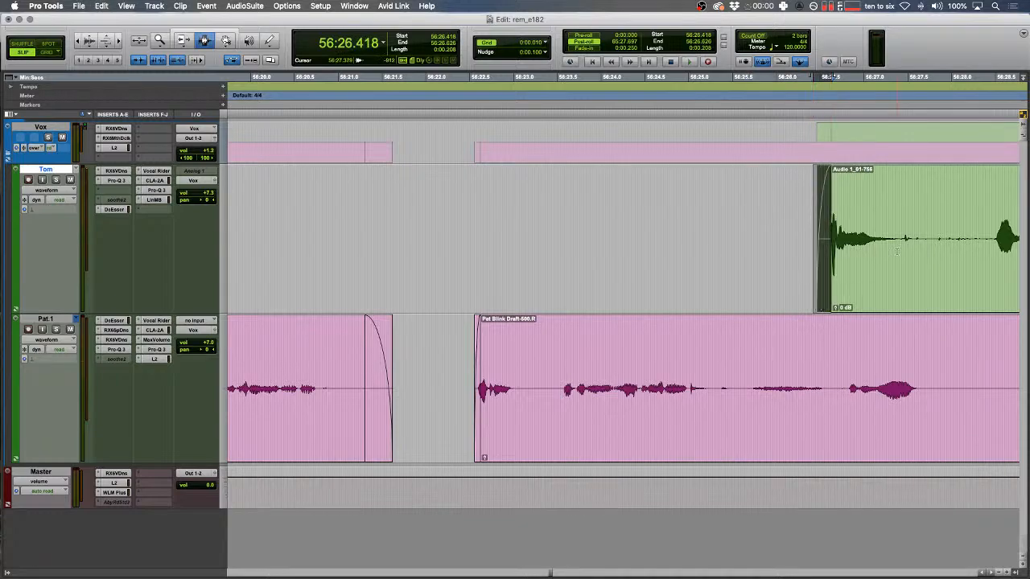
pyautogui.hscroll(5, 897, 251)
pyautogui.moveTo(788, 243); pyautogui.dragTo(692, 244)
pyautogui.press('Delete')
pyautogui.press('f')
pyautogui.moveTo(741, 244); pyautogui.dragTo(879, 246)
pyautogui.hscroll(-3, 778, 249)
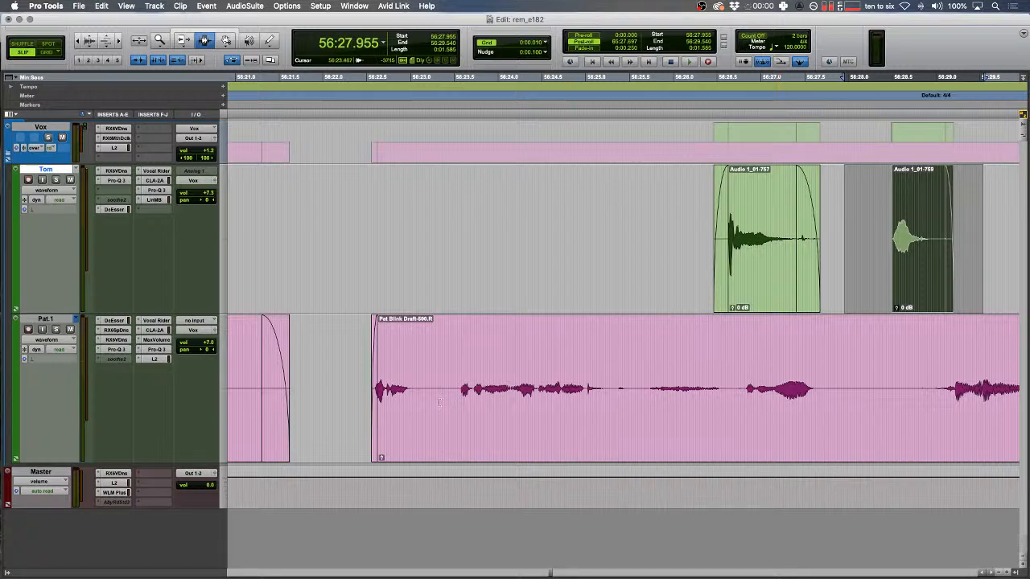
# - Play back the edited gaps from 56:22.567, then from 56:26.785 and 56:29.069
pyautogui.click(376, 380)
pyautogui.press('space')
pyautogui.press('space')
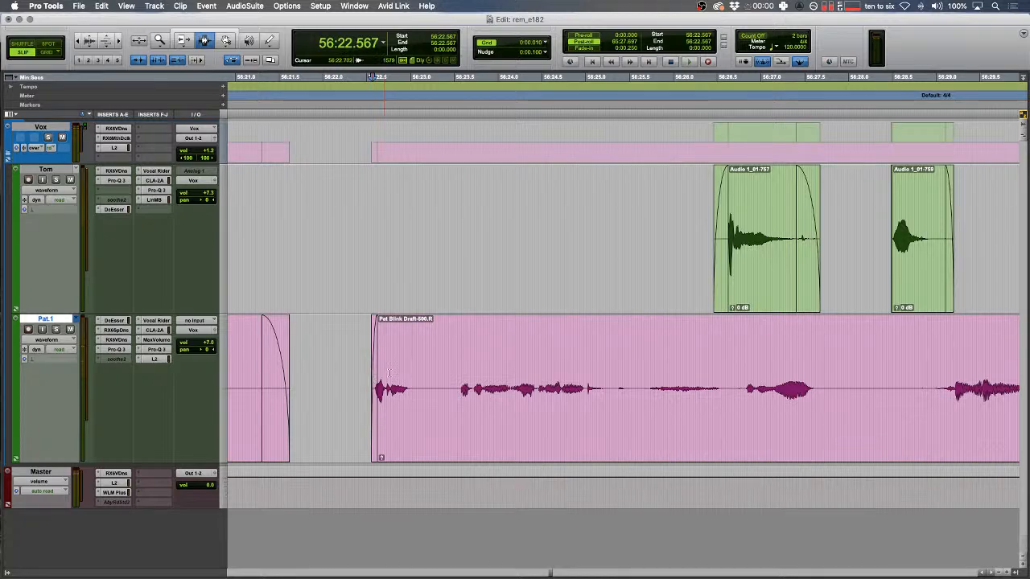
pyautogui.hscroll(5, 467, 395)
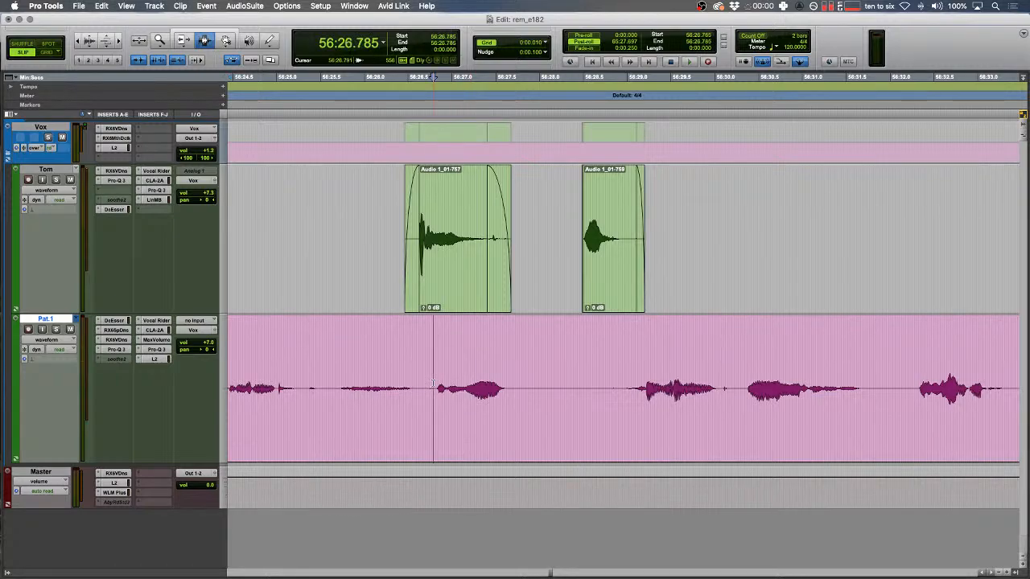
pyautogui.press('space')
pyautogui.press('space')
pyautogui.click(643, 378)
pyautogui.press('space')
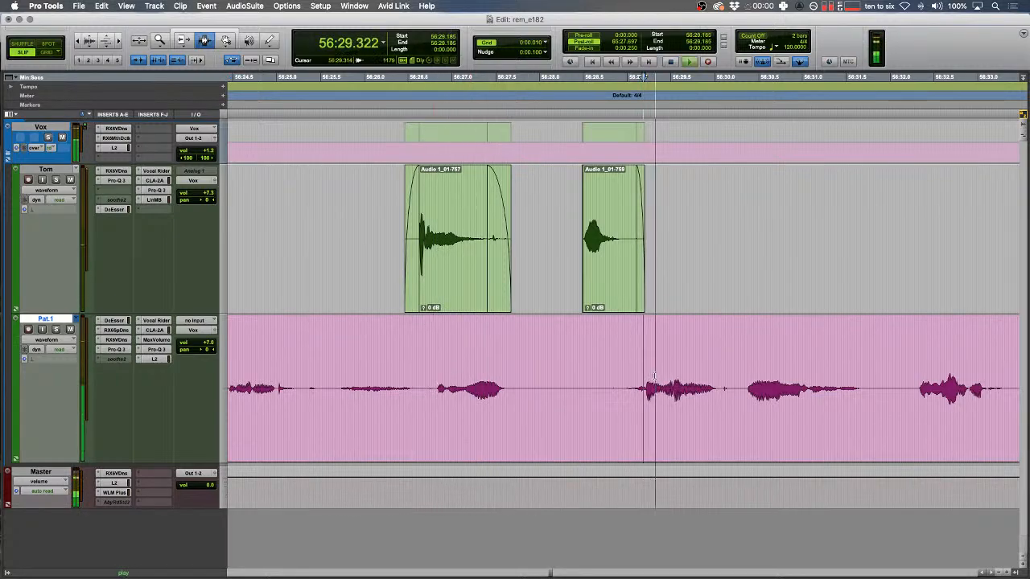
pyautogui.press('space')
pyautogui.click(632, 385)
pyautogui.press('space')
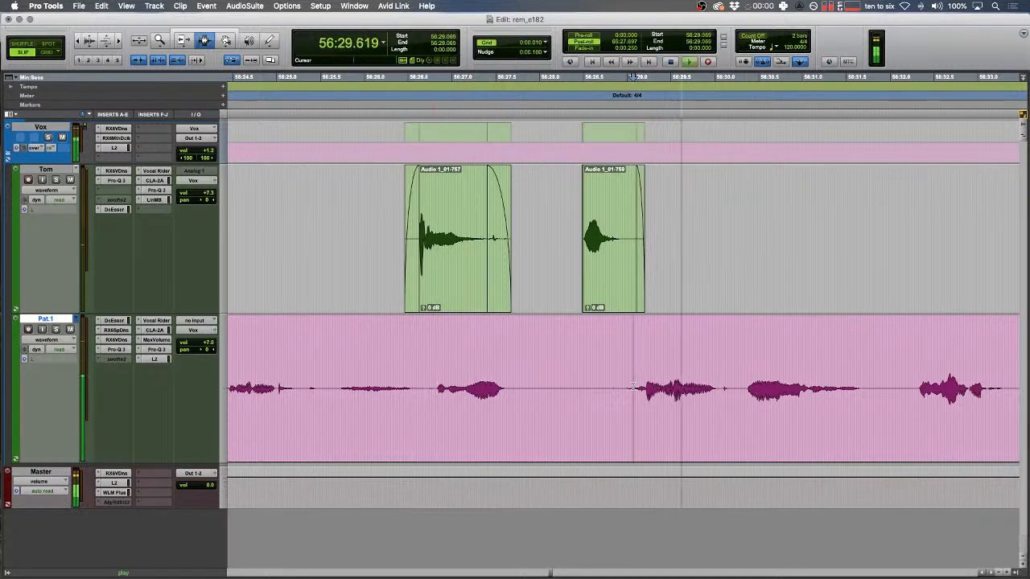
pyautogui.press('space')
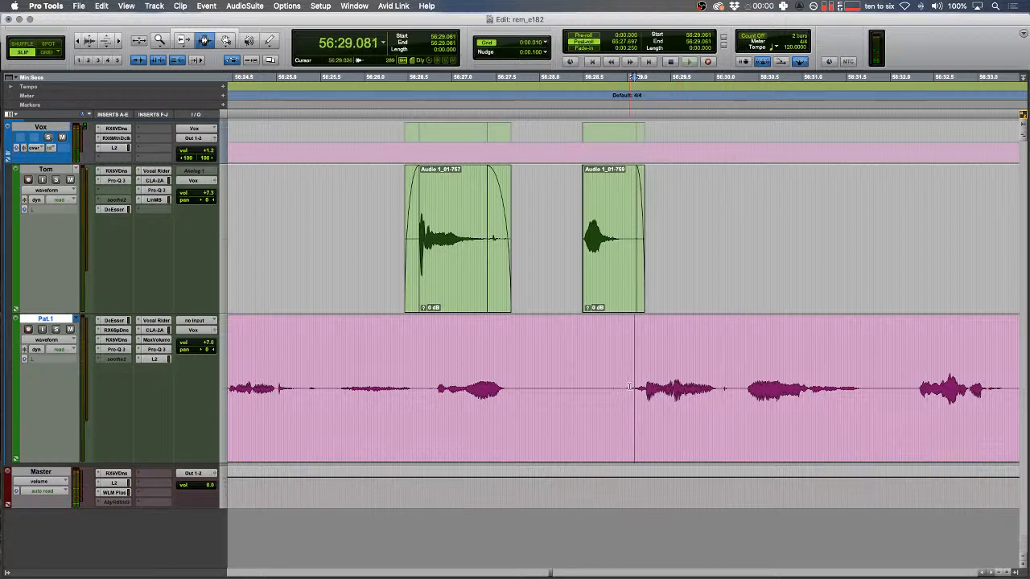
# - Mark the pink audio from 56:29.01 to 56:30.20, then clear the selection at 56:33.195
pyautogui.moveTo(628, 387); pyautogui.dragTo(731, 392)
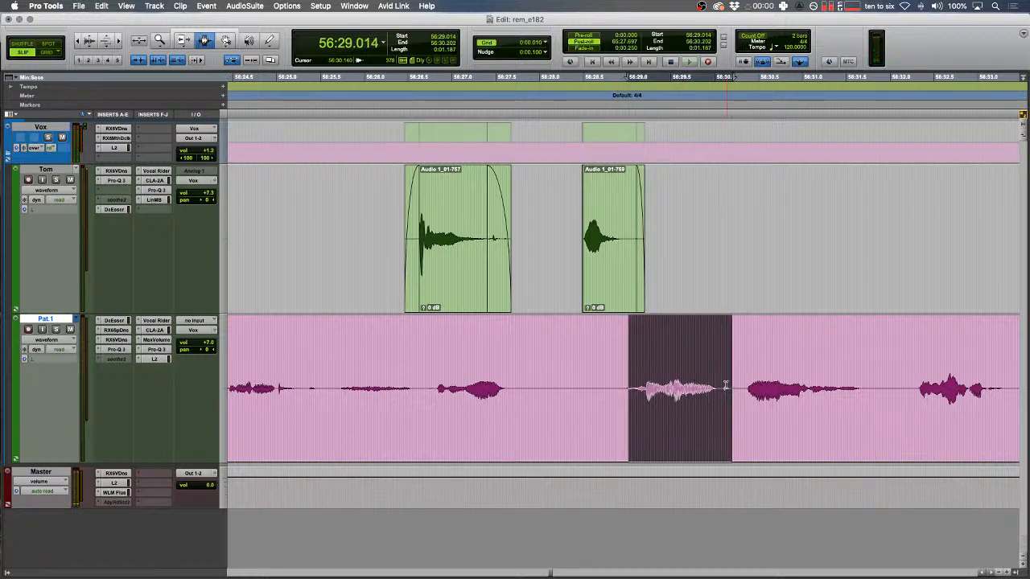
pyautogui.press('r')
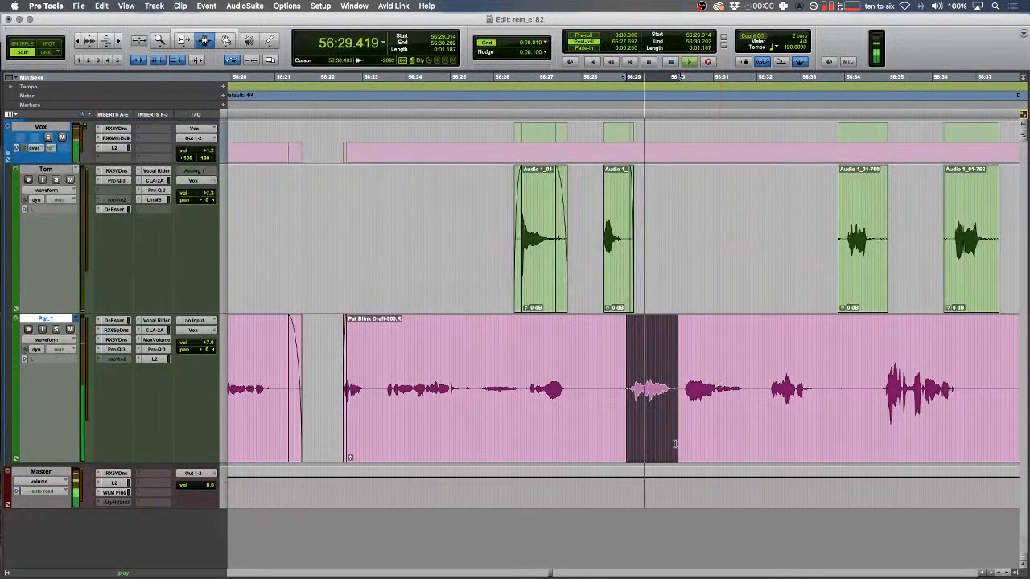
pyautogui.hscroll(2, 671, 434)
pyautogui.click(603, 344)
pyautogui.hscroll(3, 603, 345)
pyautogui.hscroll(-4, 603, 344)
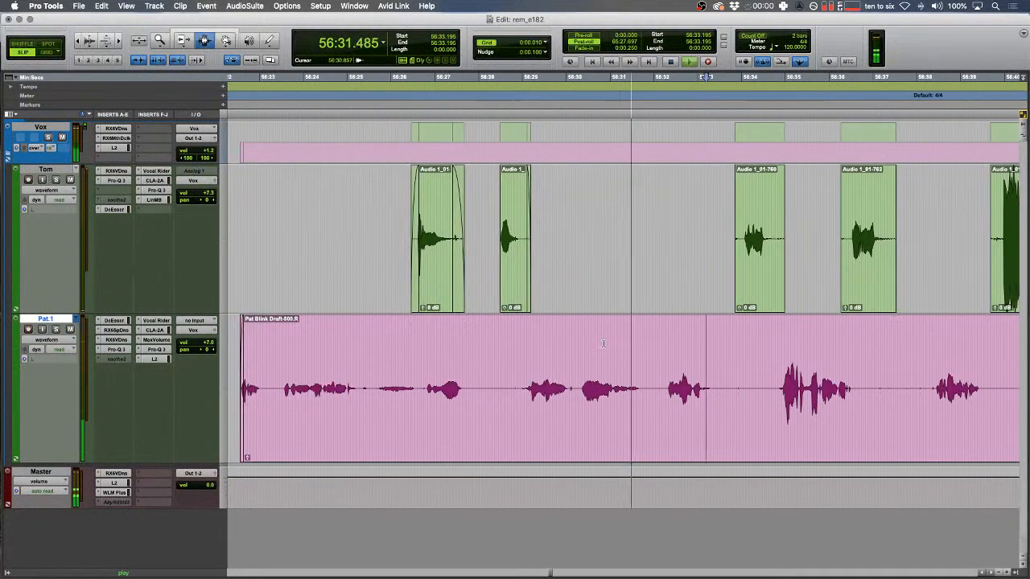
pyautogui.hscroll(4, 603, 344)
# - Remove the start of the next green clip and add fades across three green clips
pyautogui.moveTo(559, 221); pyautogui.dragTo(588, 218)
pyautogui.press('Delete')
pyautogui.moveTo(282, 247); pyautogui.dragTo(828, 229)
pyautogui.press('f')
pyautogui.press('Down')
pyautogui.press('Up')
# - Delete the stretch before the green clip's start and select the pink-track blip near 56:35.5
pyautogui.press('t')
pyautogui.moveTo(466, 250); pyautogui.dragTo(596, 210)
pyautogui.press('Delete')
pyautogui.press('space')
pyautogui.click(662, 388)
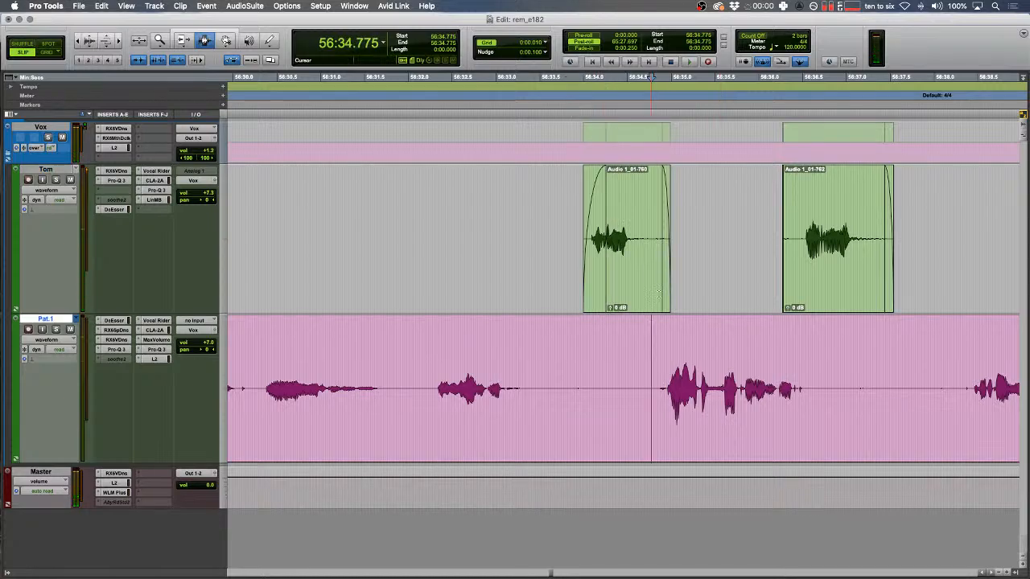
pyautogui.press('t')
pyautogui.press('t')
pyautogui.moveTo(882, 378); pyautogui.dragTo(966, 375)
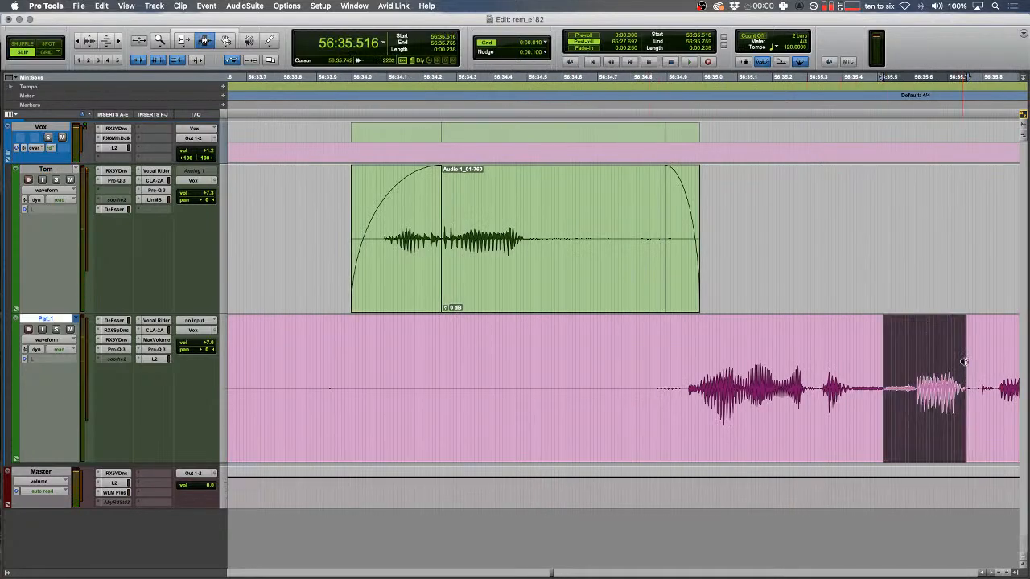
# - Replace the first pink blip with a tone clip, split beside it and raise its gain
pyautogui.hotkey('alt', 'shift', '3')
pyautogui.hscroll(3, 866, 349)
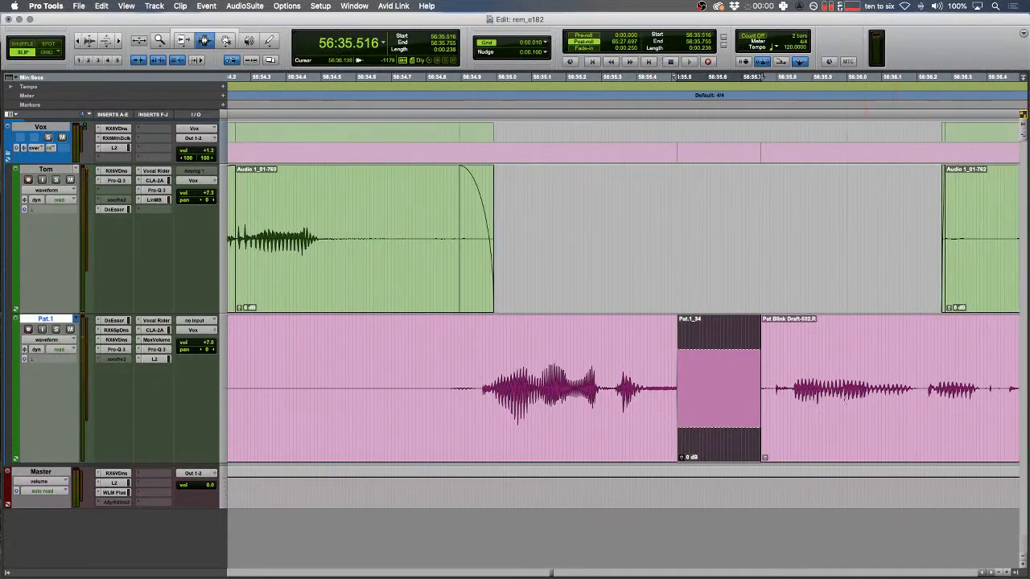
pyautogui.press('r')
pyautogui.click(846, 390)
pyautogui.press('b')
pyautogui.doubleClick(768, 386)
pyautogui.hotkey('ctrl', 'shift', 'Up')
pyautogui.hotkey('ctrl', 'shift', 'Up')
# - Delete the unwanted stretch of pink audio after the first tone clip
pyautogui.moveTo(747, 366); pyautogui.dragTo(619, 354)
pyautogui.press('F1')
pyautogui.press('space')
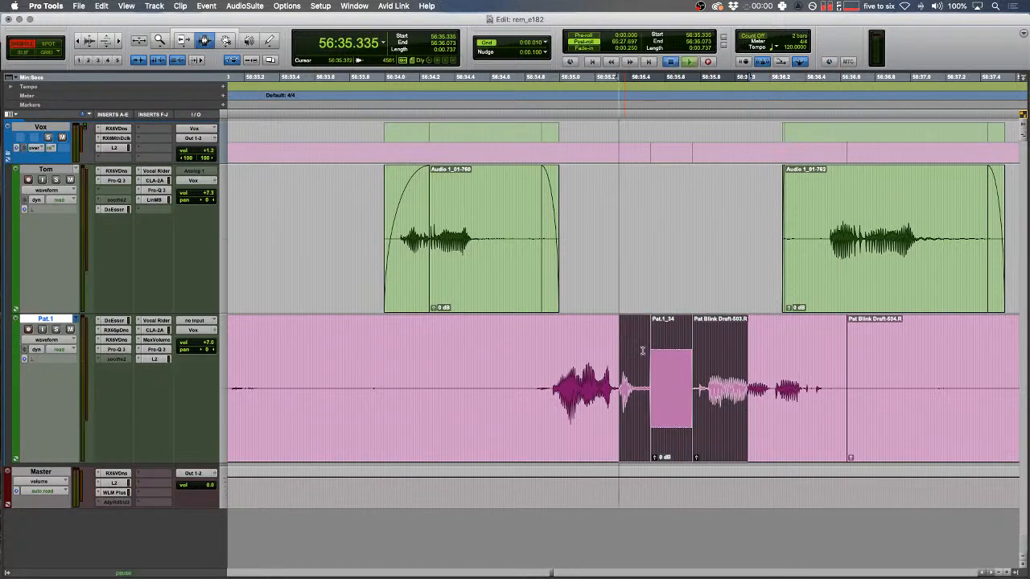
pyautogui.hscroll(3, 642, 350)
pyautogui.doubleClick(577, 390)
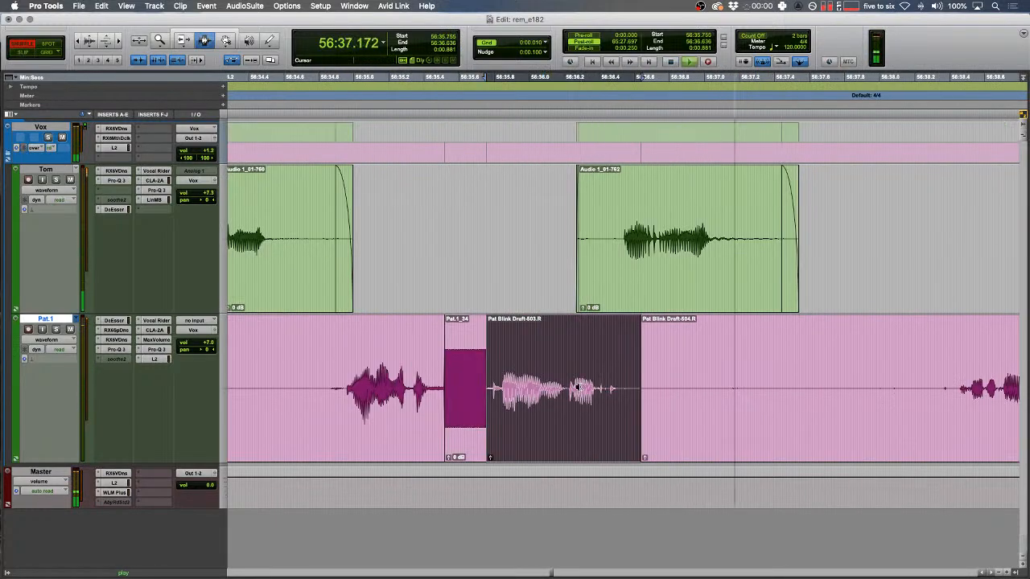
pyautogui.click(577, 389)
pyautogui.press('r')
pyautogui.hscroll(3, 576, 389)
pyautogui.press('F2')
pyautogui.moveTo(568, 389); pyautogui.dragTo(874, 376)
pyautogui.press('BackSpace')
# - Add fades to the pink clip edges and fade in the start of the green clip
pyautogui.press('f')
pyautogui.moveTo(687, 375); pyautogui.dragTo(516, 375)
pyautogui.press('f')
pyautogui.moveTo(480, 270); pyautogui.dragTo(513, 268)
pyautogui.press('f')
pyautogui.hscroll(3, 530, 267)
pyautogui.moveTo(576, 265); pyautogui.dragTo(597, 264)
pyautogui.press('t')
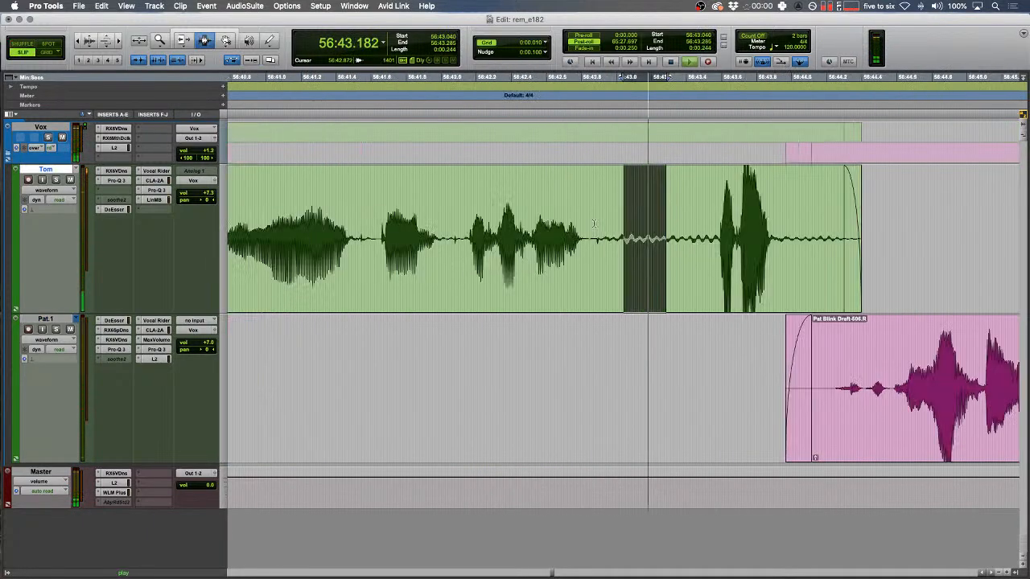
pyautogui.hscroll(2, 599, 261)
pyautogui.press('r')
pyautogui.press('r')
pyautogui.press('r')
pyautogui.press('r')
pyautogui.press('r')
pyautogui.press('r')
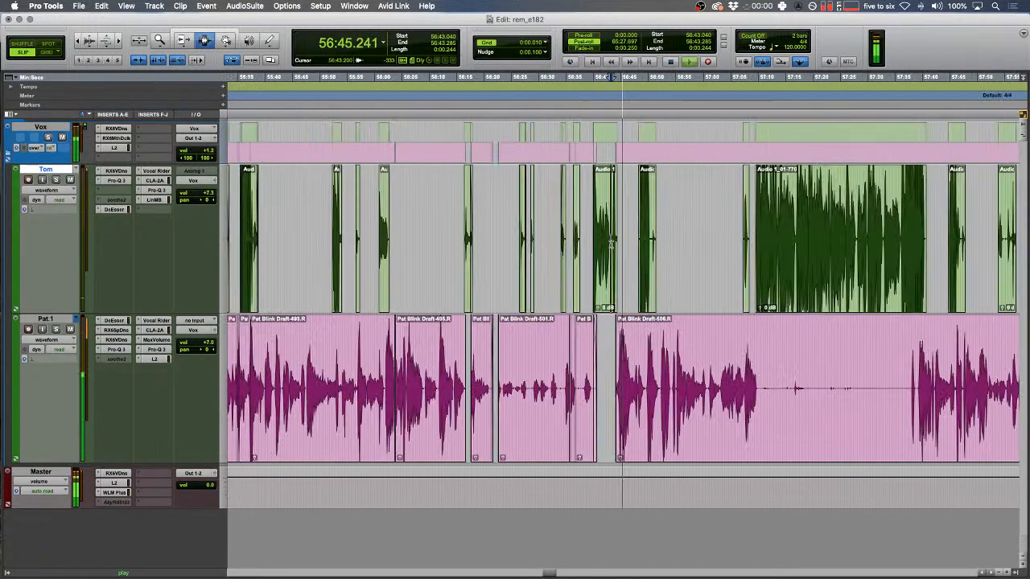
# - Select and remove a stretch of the pink clip around 57:11.902
pyautogui.click(695, 368)
pyautogui.press('t')
pyautogui.press('t')
pyautogui.moveTo(604, 371); pyautogui.dragTo(907, 370)
pyautogui.press('Delete')
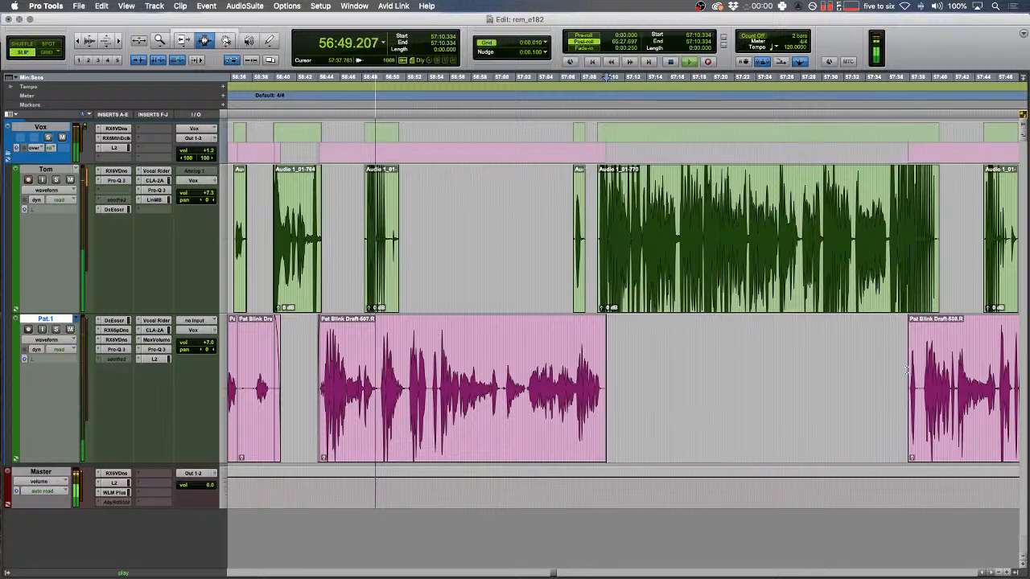
pyautogui.press('Down')
pyautogui.press('t')
pyautogui.press('t')
pyautogui.press('t')
pyautogui.press('t')
pyautogui.press('space')
pyautogui.click(578, 367)
pyautogui.hotkey('alt', 'shift', 'Tab')
pyautogui.press('t')
# - Replace the pink blip near 56:48 with a tone clip and split at 56:48.961
pyautogui.press('F1')
pyautogui.press('F3')
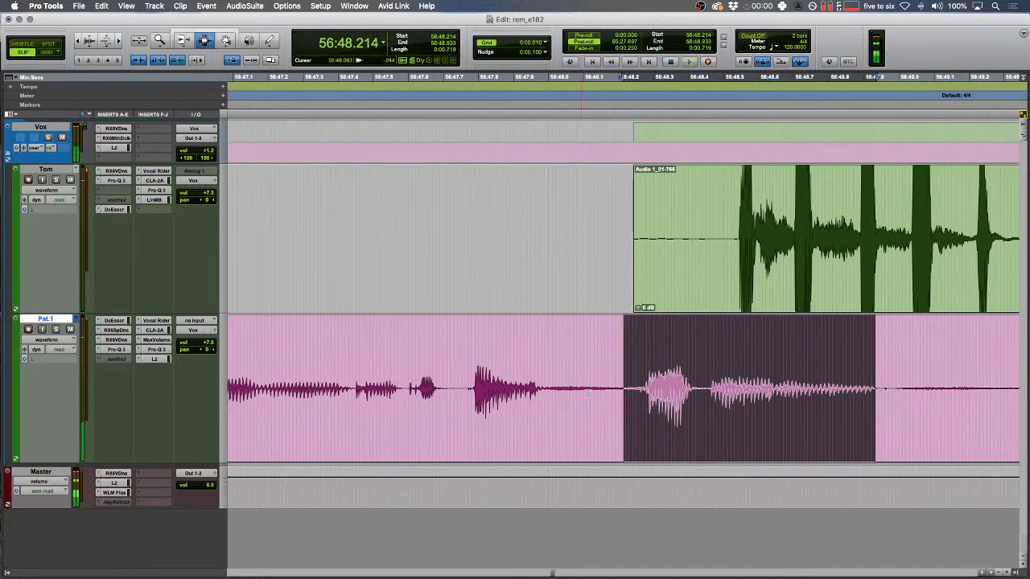
pyautogui.moveTo(582, 368); pyautogui.dragTo(702, 374)
pyautogui.press('alt+super+v')
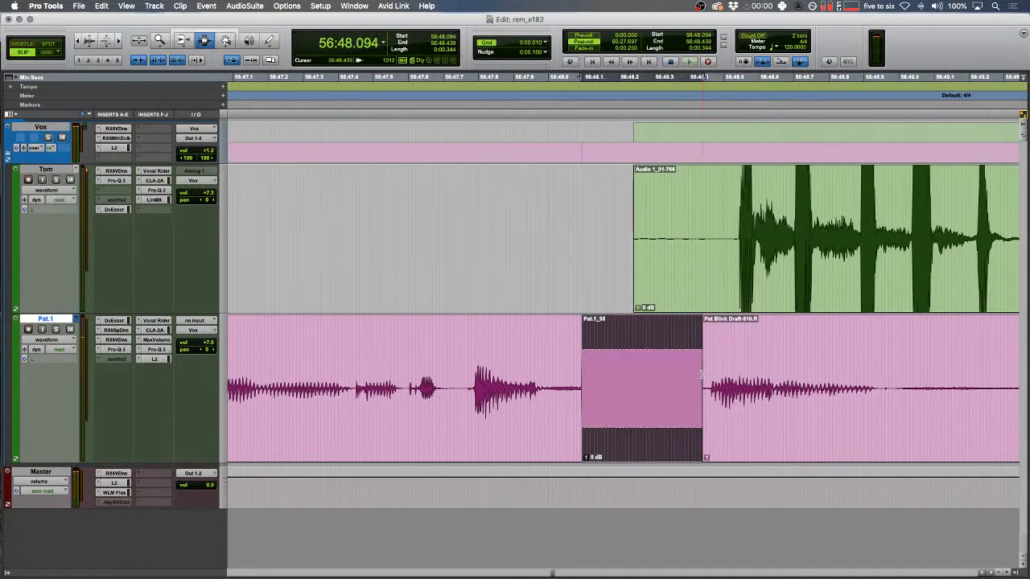
pyautogui.press('r')
pyautogui.click(755, 389)
pyautogui.press('b')
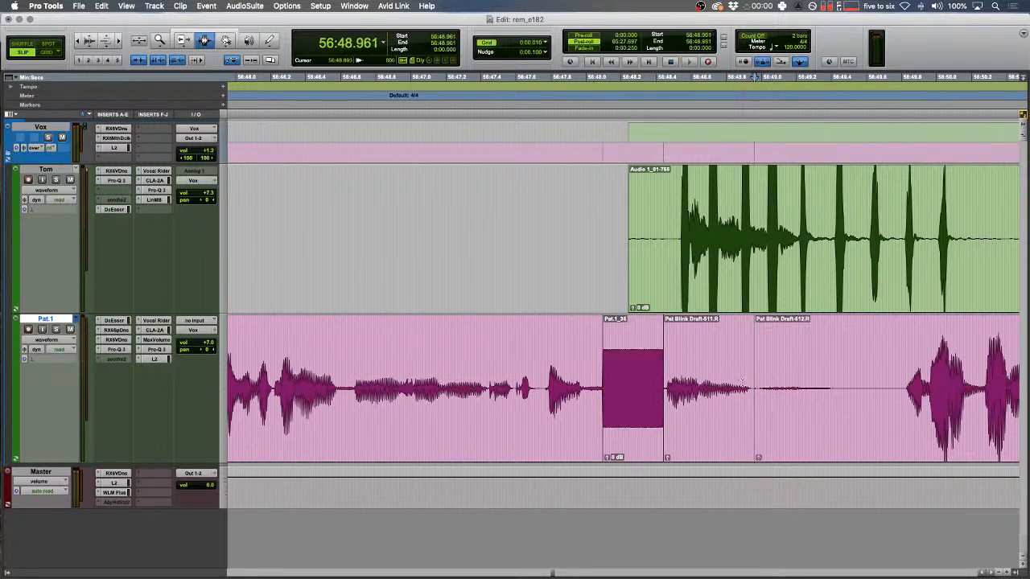
pyautogui.hotkey('ctrl', 'alt', 'Tab')
# - Fade in and fade out the green clip's edges around 56:48
pyautogui.click(632, 348)
pyautogui.press('space')
pyautogui.press('space')
pyautogui.moveTo(533, 341); pyautogui.dragTo(442, 289)
pyautogui.press('space')
pyautogui.moveTo(555, 222); pyautogui.dragTo(527, 237)
pyautogui.press('f')
pyautogui.press('r')
pyautogui.press('f')
pyautogui.press('r')
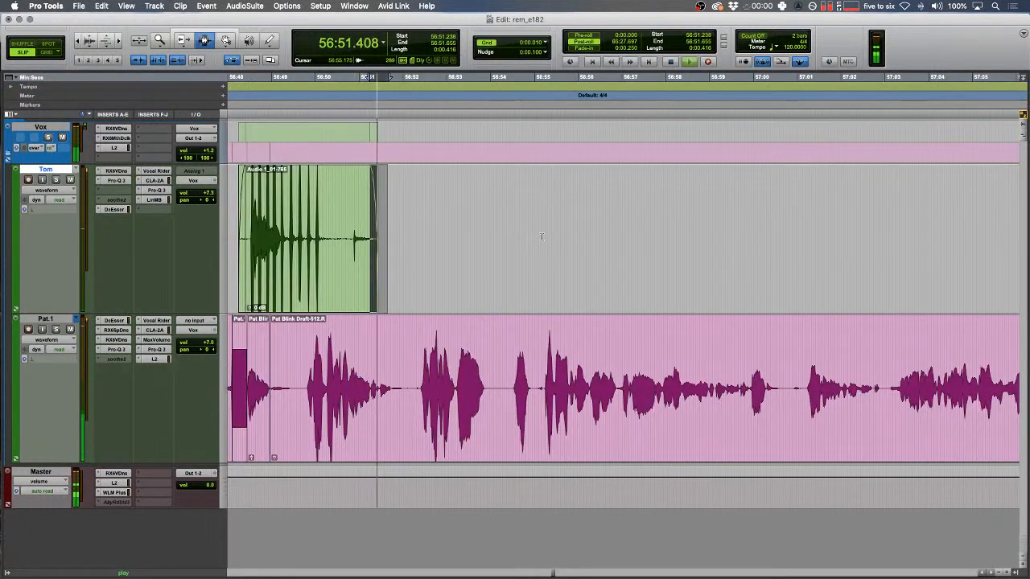
pyautogui.press('r')
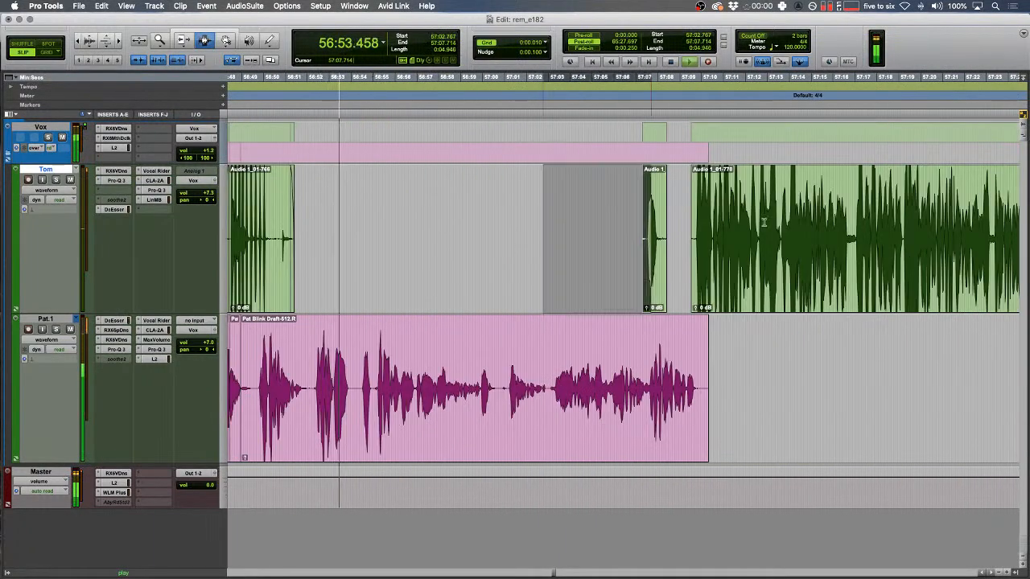
# - Delete the unwanted stretch of pink audio before the next blip
pyautogui.moveTo(543, 240); pyautogui.dragTo(793, 243)
pyautogui.hscroll(20, 597, 256)
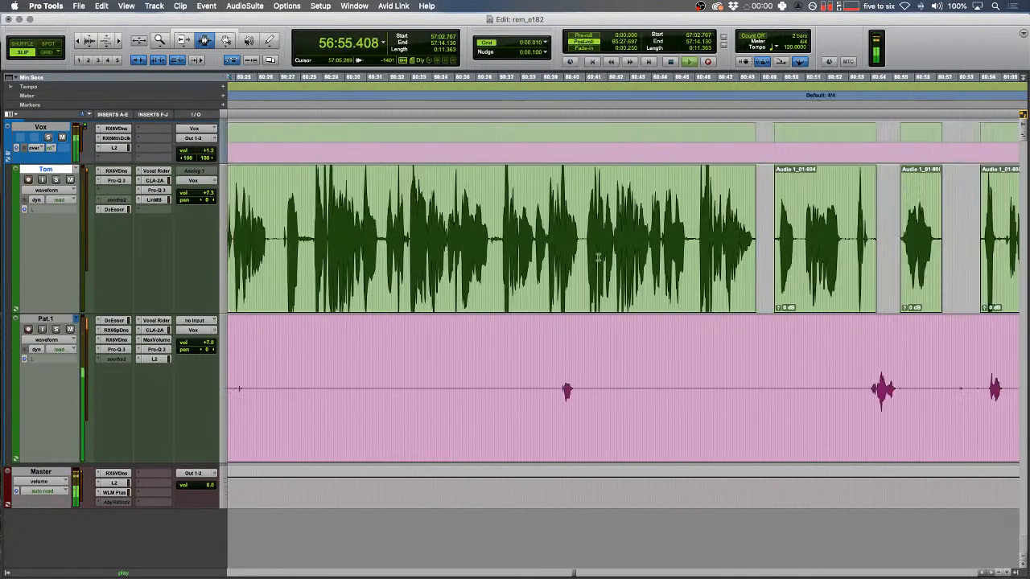
pyautogui.press('r')
pyautogui.moveTo(422, 384); pyautogui.dragTo(896, 355)
pyautogui.press('Delete')
pyautogui.press('Down')
pyautogui.press('Left')
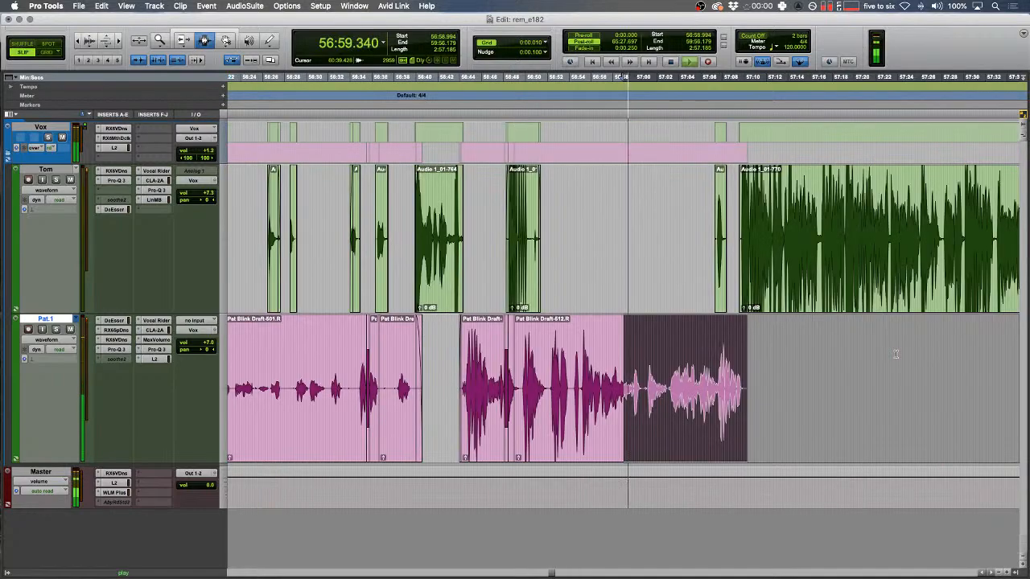
pyautogui.press('t')
pyautogui.press('t')
pyautogui.press('t')
pyautogui.press('t')
pyautogui.press('space')
pyautogui.press('r')
# - Replace the blip near 56:57 with a tone clip, creating Pat.1_36
pyautogui.moveTo(602, 354); pyautogui.dragTo(470, 318)
pyautogui.press('space')
pyautogui.press('t')
pyautogui.hscroll(3, 528, 337)
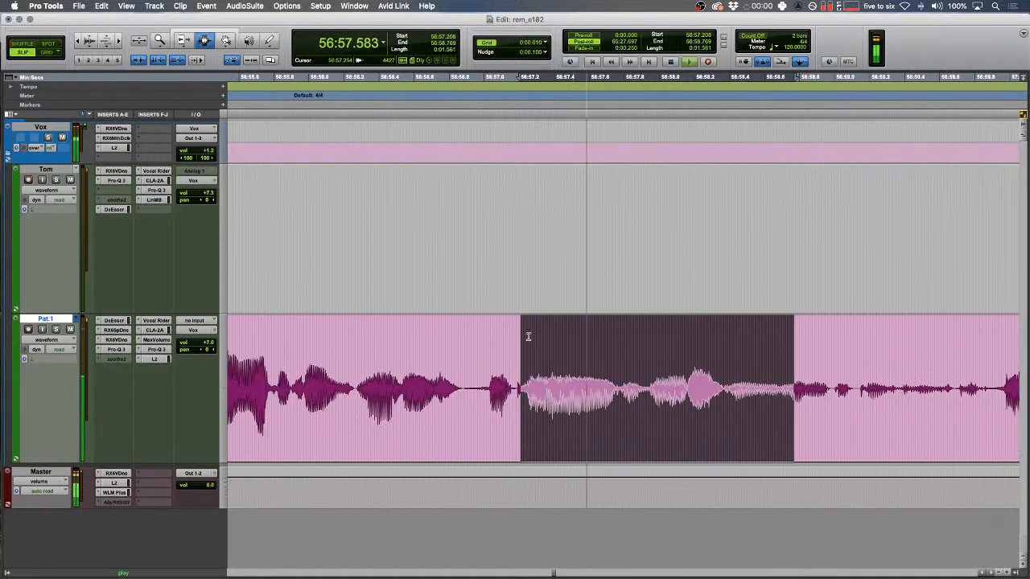
pyautogui.moveTo(475, 390); pyautogui.dragTo(512, 384)
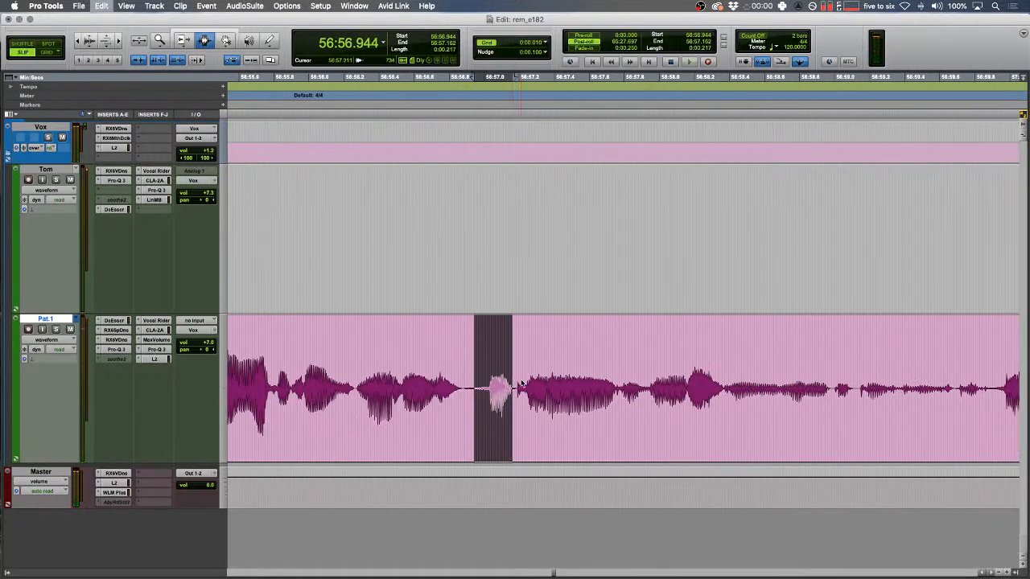
pyautogui.hotkey('alt', 'shift', '3')
pyautogui.press('F1')
pyautogui.moveTo(301, 272); pyautogui.dragTo(309, 267)
pyautogui.press('space')
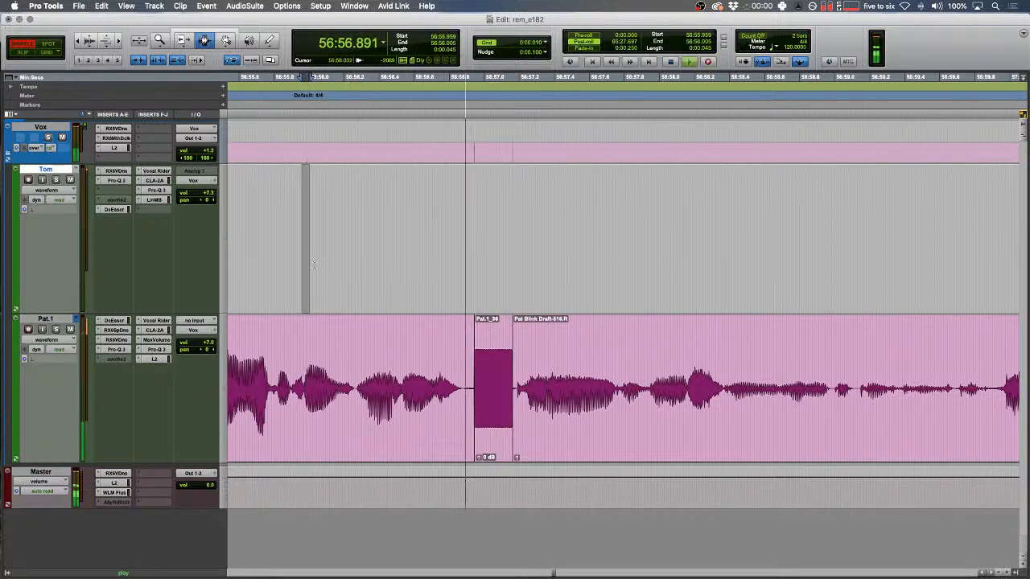
pyautogui.press('F2')
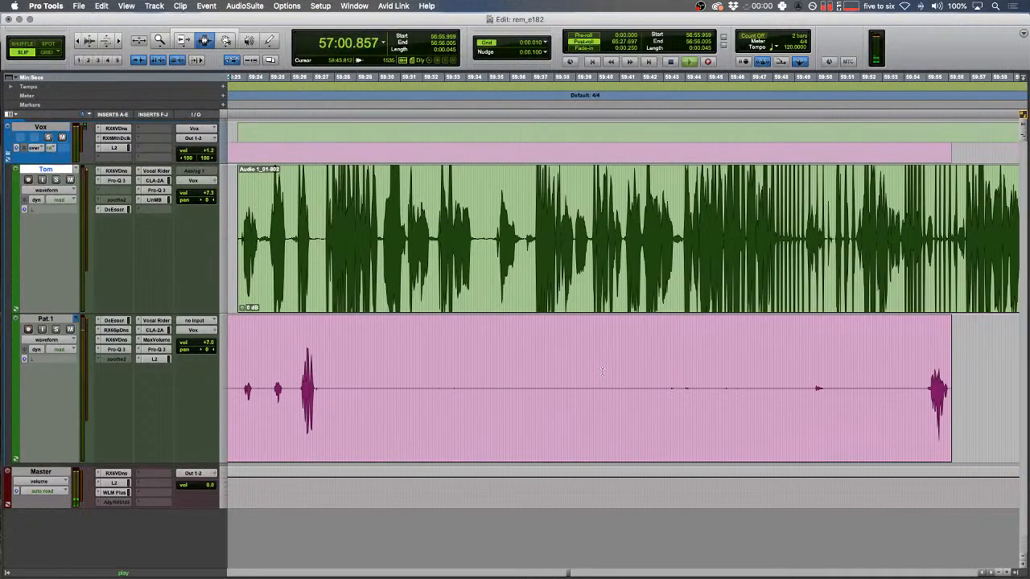
# - Clear a pink range and extend the green clip's start back to 59:16.775
pyautogui.moveTo(516, 398); pyautogui.dragTo(651, 396)
pyautogui.press('BackSpace')
pyautogui.press('F6')
pyautogui.moveTo(661, 274); pyautogui.dragTo(501, 271)
pyautogui.press('F7')
# - Replace the blip near 57:02.0 on Pat's track with a tone clip and split after it
pyautogui.press('Down')
pyautogui.press('Left')
pyautogui.press('t')
pyautogui.press('t')
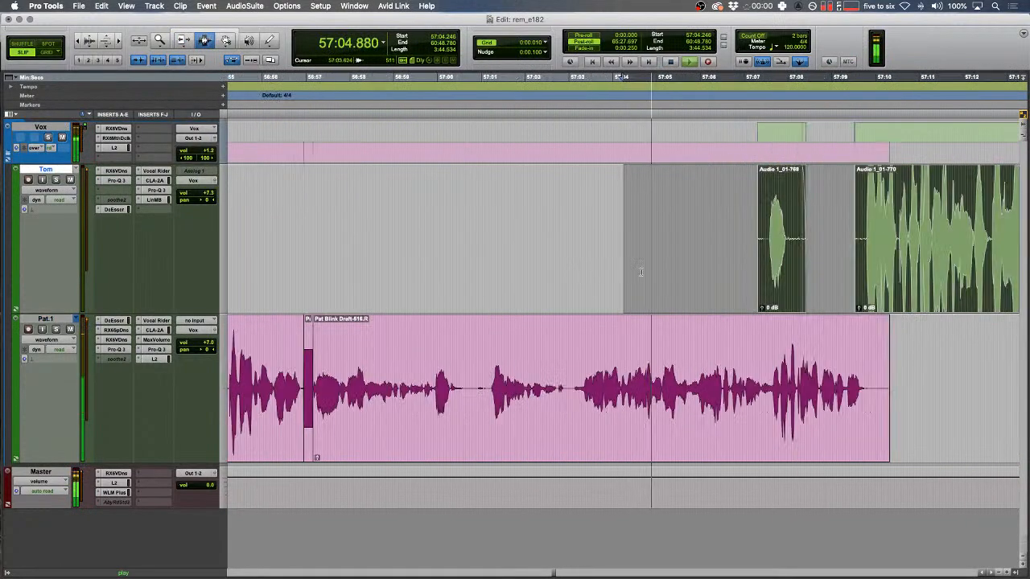
pyautogui.click(324, 354)
pyautogui.press('space')
pyautogui.press('space')
pyautogui.press('t')
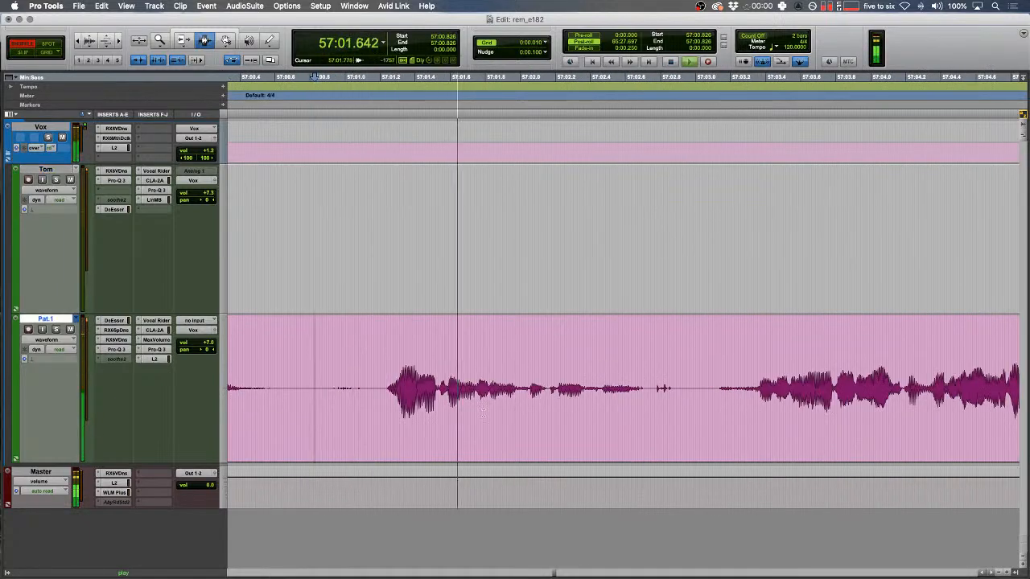
pyautogui.moveTo(522, 385); pyautogui.dragTo(543, 374)
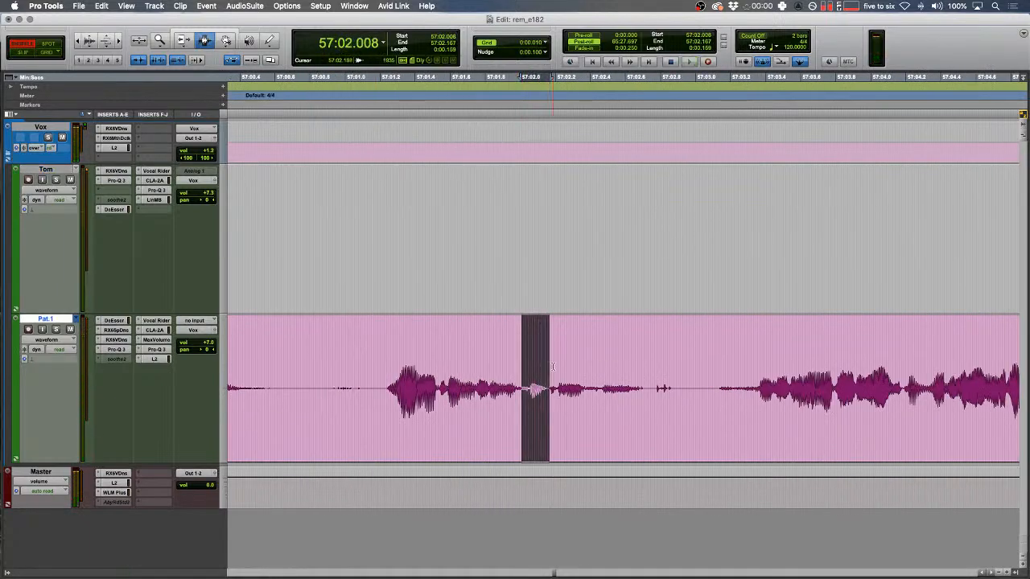
pyautogui.press('super+e')
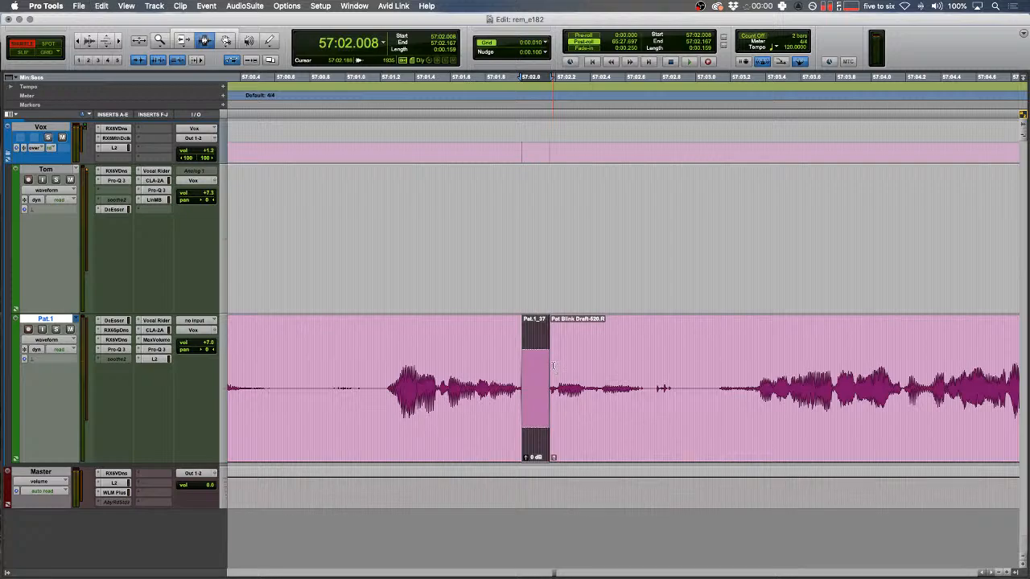
pyautogui.click(677, 386)
pyautogui.press('super+e')
# - Delete the pause after the tone clip in Shuffle mode, closing the gap
pyautogui.click(584, 366)
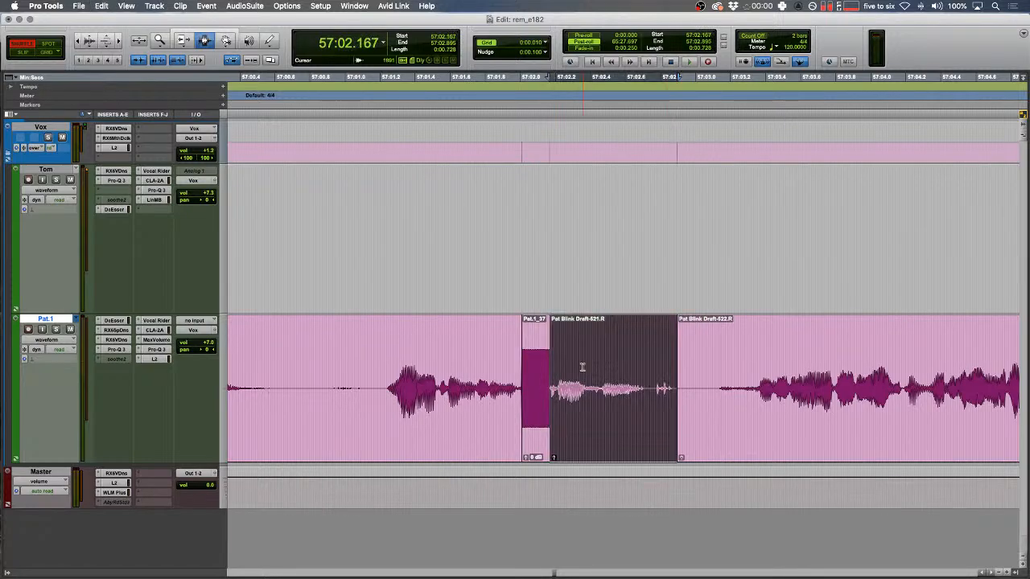
pyautogui.moveTo(555, 354); pyautogui.dragTo(486, 330)
pyautogui.press('space')
pyautogui.press('t')
pyautogui.hscroll(5, 531, 378)
pyautogui.press('r')
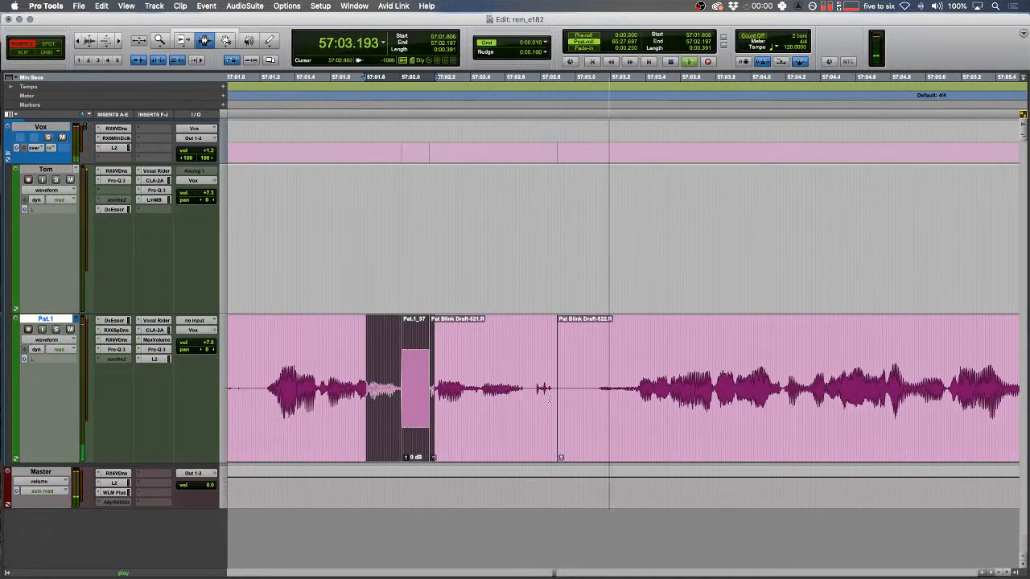
pyautogui.click(534, 378)
pyautogui.moveTo(533, 378)
pyautogui.mouseDown()
pyautogui.moveTo(565, 378)
pyautogui.moveTo(535, 376)
pyautogui.mouseUp()
pyautogui.press('Delete')
pyautogui.press('space')
# - Crossfade the join between Pat's clips in Slip mode and play it back
pyautogui.press('F2')
pyautogui.press('f')
pyautogui.click(522, 374)
pyautogui.press('space')
pyautogui.press('r')
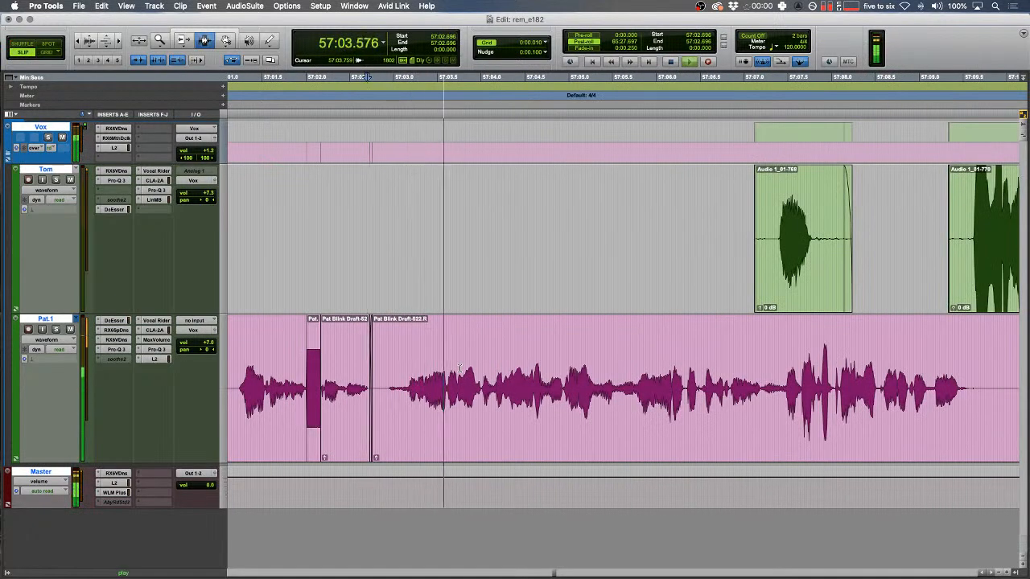
pyautogui.hscroll(5, 460, 367)
pyautogui.press('r')
# - Cut Tom's short overlapping clip Audio 1_01-768 near 57:07
pyautogui.moveTo(576, 380); pyautogui.dragTo(558, 376)
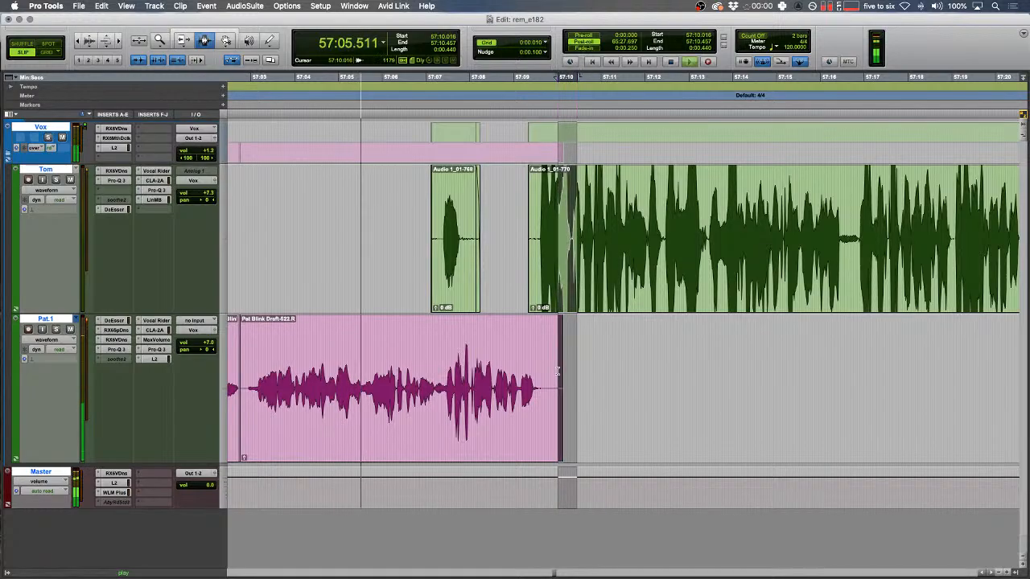
pyautogui.hscroll(4, 558, 375)
pyautogui.press('r')
pyautogui.press('r')
pyautogui.hscroll(10, 557, 374)
pyautogui.hscroll(15, 557, 375)
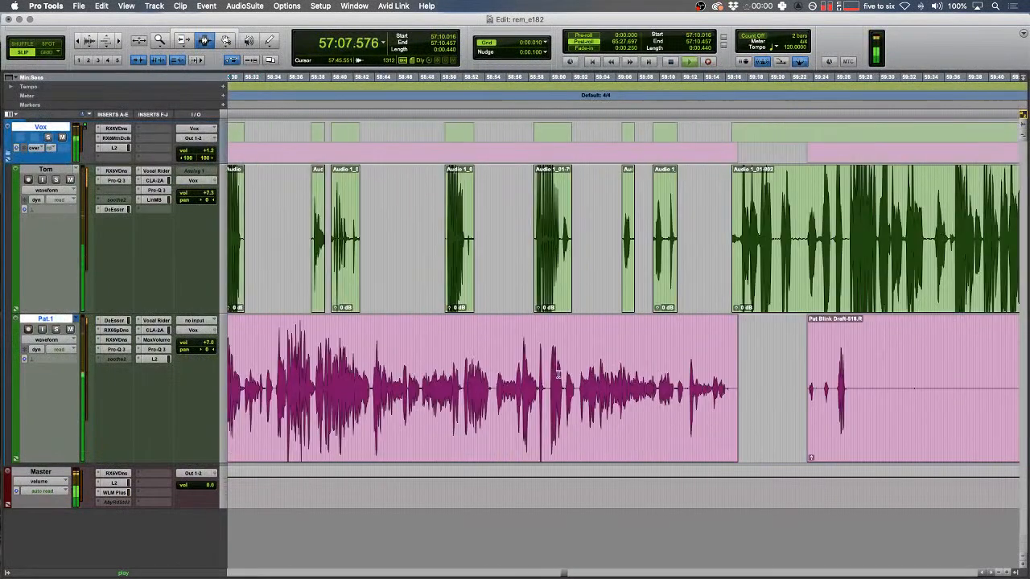
pyautogui.press('Down')
pyautogui.press('t')
pyautogui.press('t')
pyautogui.press('t')
pyautogui.press('t')
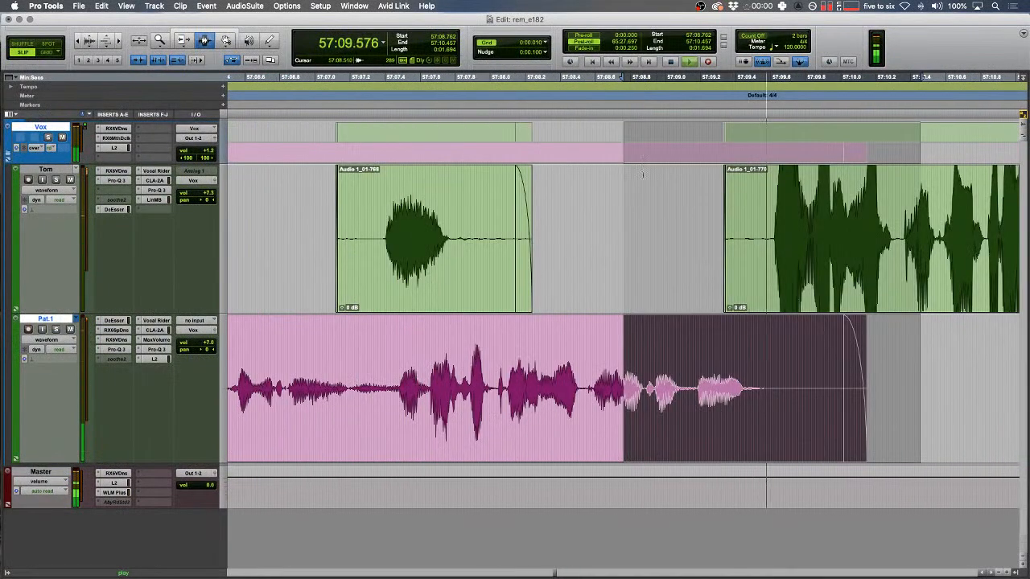
pyautogui.moveTo(632, 231); pyautogui.dragTo(365, 221)
pyautogui.press('x')
pyautogui.press('x')
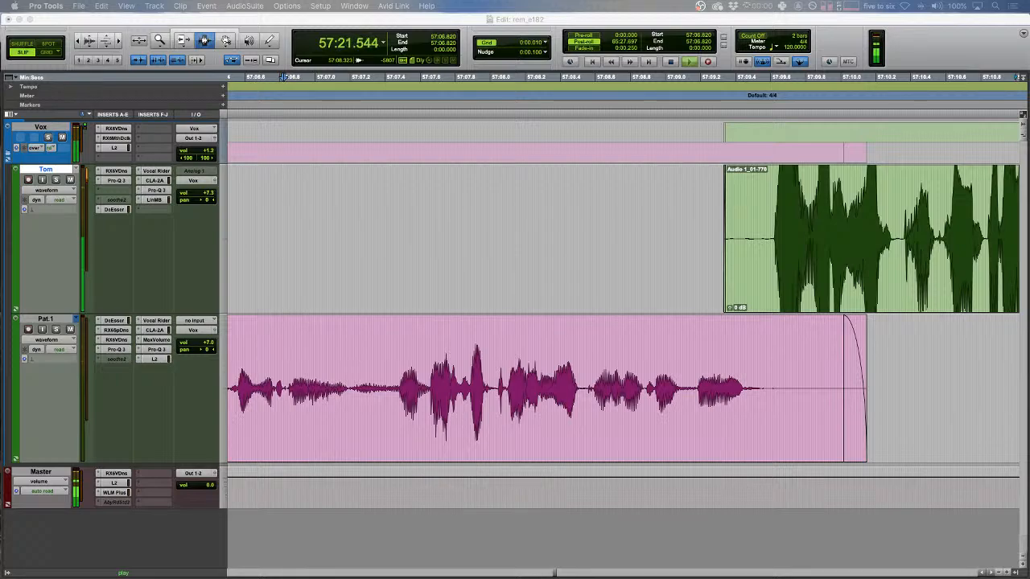
# - Delete Pat's quiet stretch from about 59:27 to 59:54
pyautogui.click(711, 329)
pyautogui.press('Down')
pyautogui.press('r')
pyautogui.hscroll(5, 709, 325)
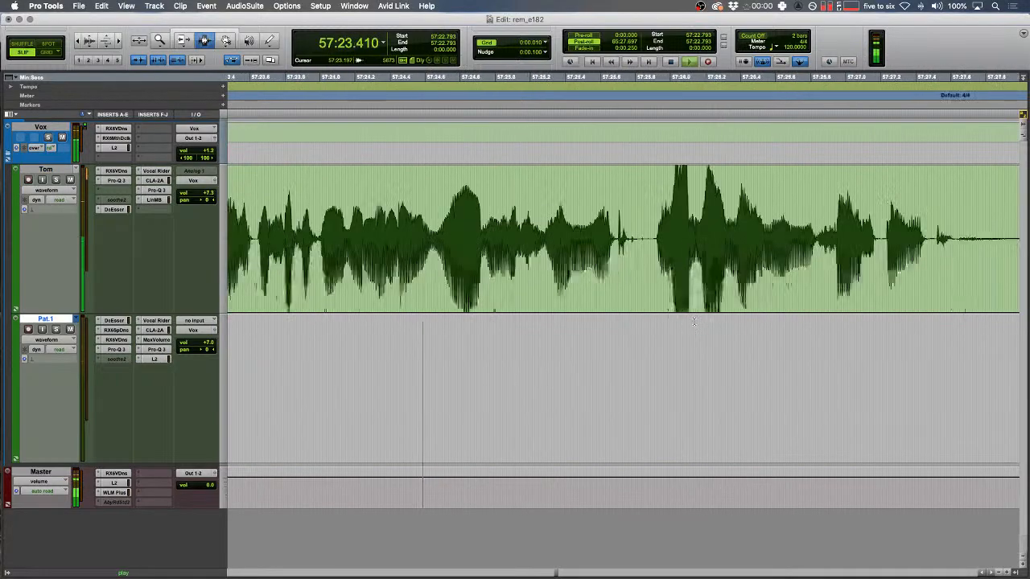
pyautogui.press('r')
pyautogui.press('r')
pyautogui.hscroll(5, 693, 323)
pyautogui.hscroll(10, 694, 323)
pyautogui.press('r')
pyautogui.press('r')
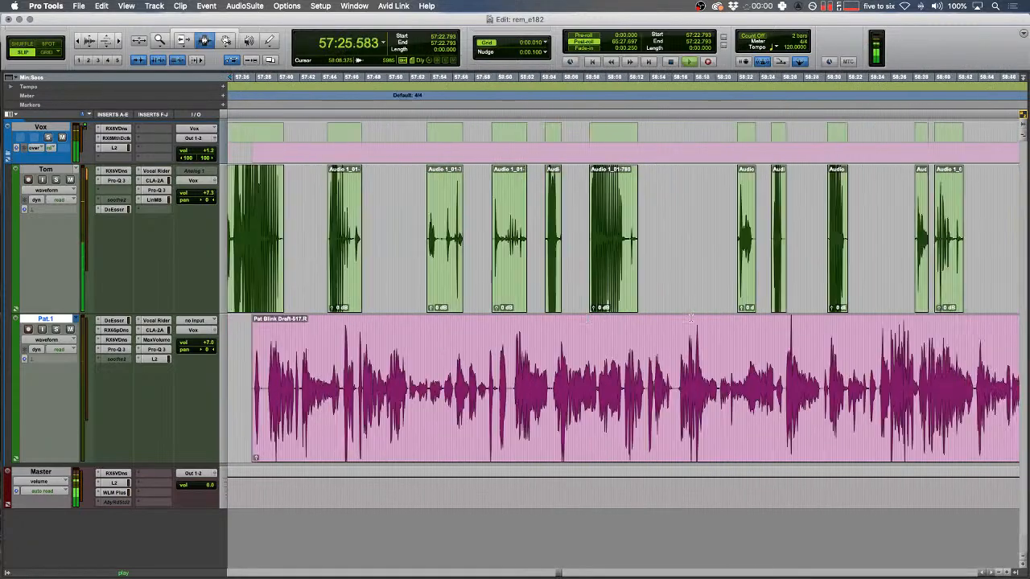
pyautogui.hscroll(5, 690, 319)
pyautogui.hscroll(10, 690, 318)
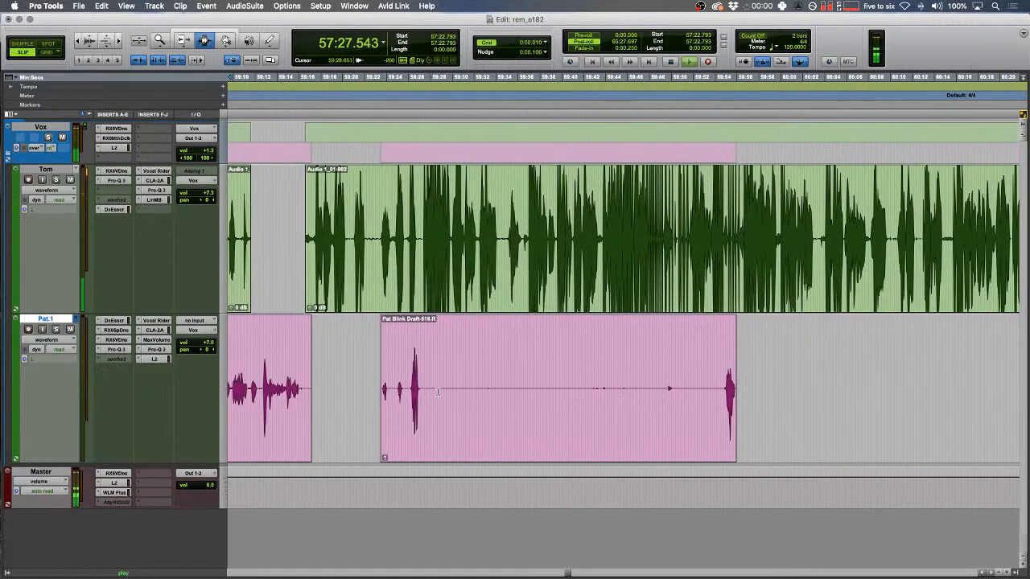
pyautogui.moveTo(419, 386); pyautogui.dragTo(719, 342)
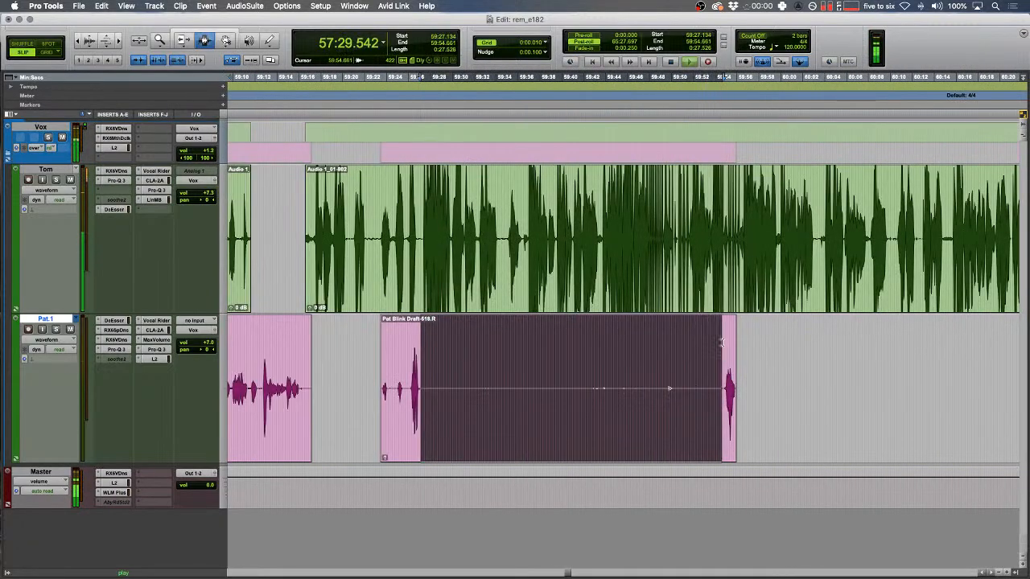
pyautogui.press('Delete')
# - Remove two more quiet stretches from Pat's track and extend Tom's clip end over the gap
pyautogui.hscroll(10, 594, 398)
pyautogui.moveTo(505, 388); pyautogui.dragTo(650, 389)
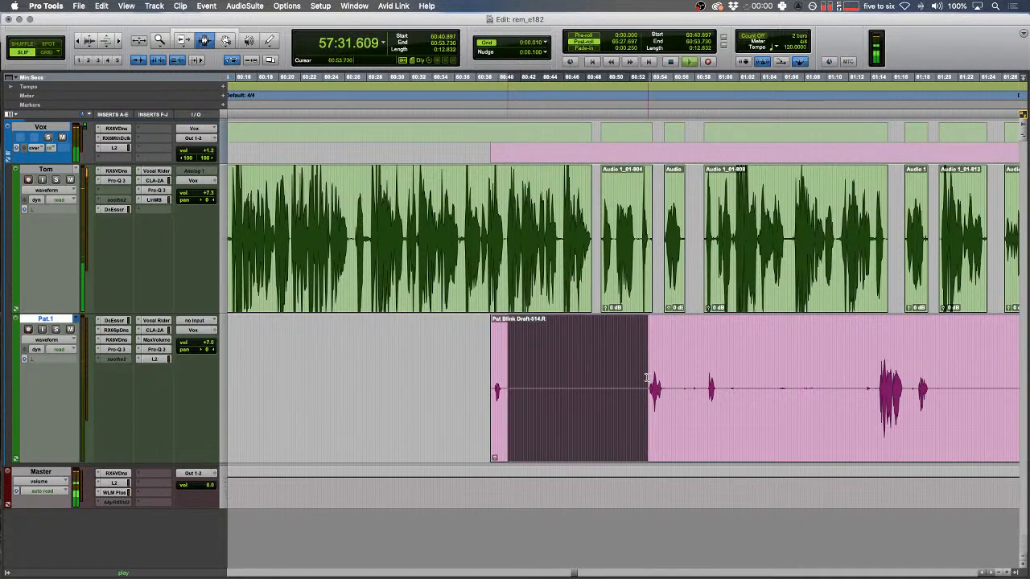
pyautogui.press('Delete')
pyautogui.moveTo(717, 389); pyautogui.dragTo(877, 388)
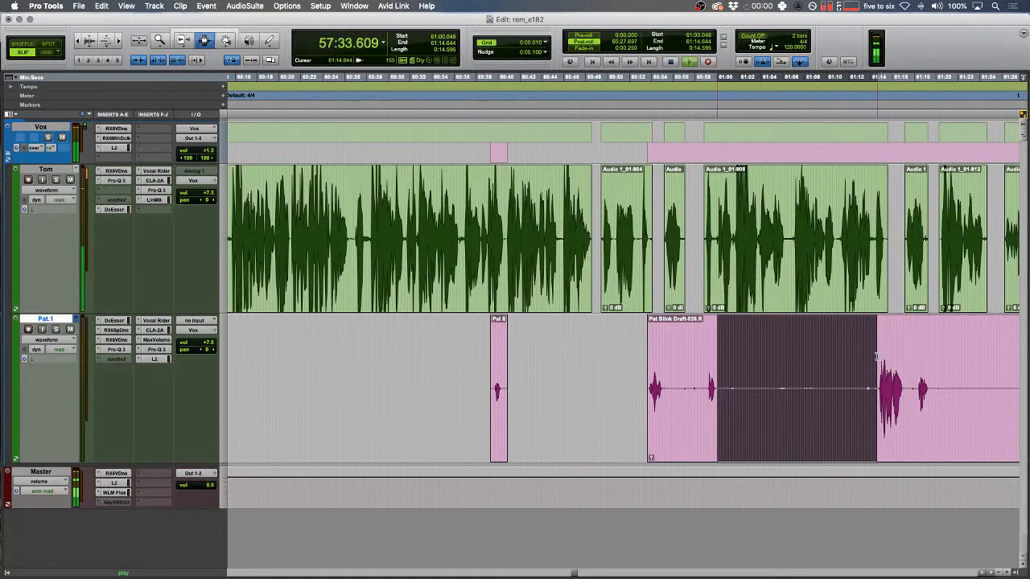
pyautogui.press('Delete')
pyautogui.moveTo(592, 244); pyautogui.dragTo(891, 244)
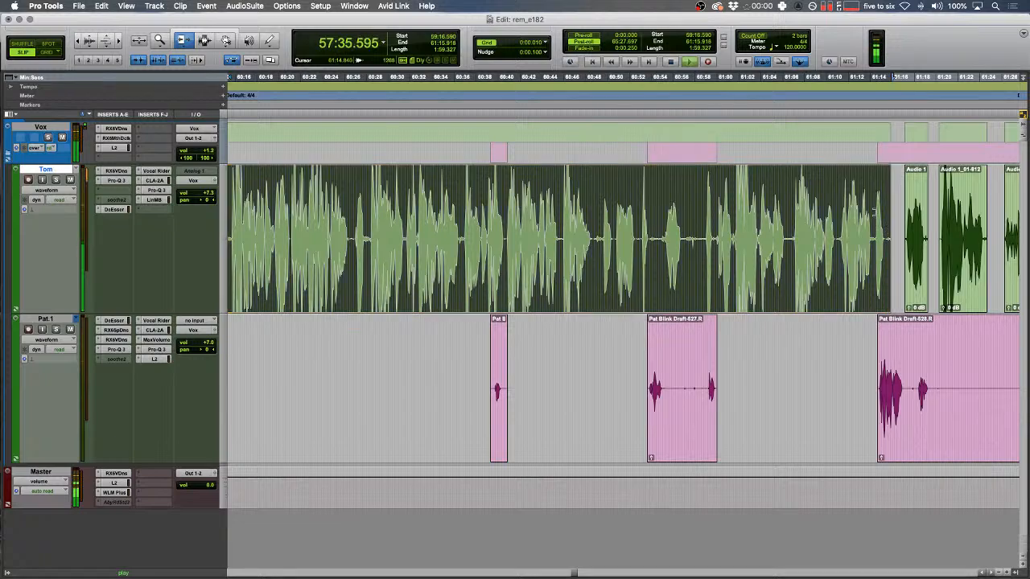
# - Delete the next quiet ranges on Pat's track and extend Tom's clip end to the right with the Trim tool
pyautogui.press('F7')
pyautogui.click(707, 374)
pyautogui.press('t')
pyautogui.press('t')
pyautogui.moveTo(457, 390); pyautogui.dragTo(759, 393)
pyautogui.press('Delete')
pyautogui.press('r')
pyautogui.hscroll(10, 613, 393)
pyautogui.press('Delete')
pyautogui.press('F6')
pyautogui.moveTo(628, 240); pyautogui.dragTo(515, 229)
pyautogui.press('F7')
# - Remove a short and a long quiet stretch from Pat's track, then lengthen Tom's clip end
pyautogui.hscroll(8, 794, 238)
pyautogui.press('F7')
pyautogui.moveTo(535, 389); pyautogui.dragTo(590, 390)
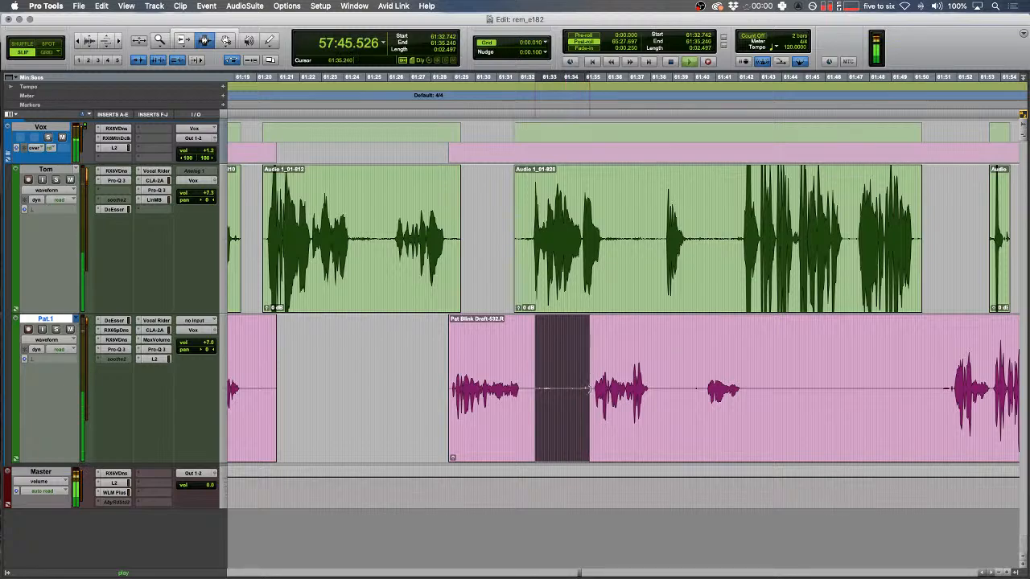
pyautogui.press('Delete')
pyautogui.moveTo(746, 390); pyautogui.dragTo(954, 378)
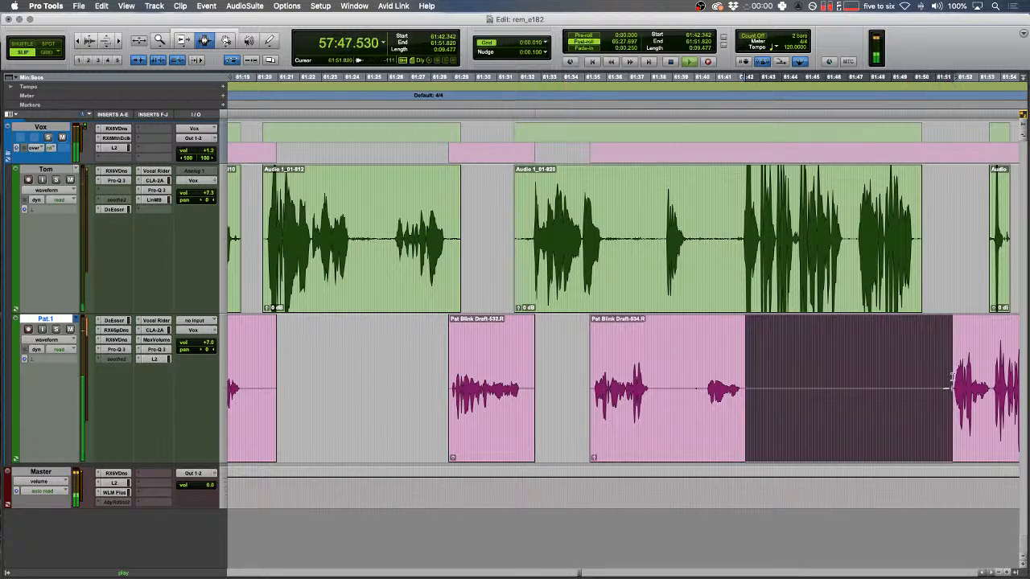
pyautogui.press('Delete')
pyautogui.press('F6')
pyautogui.moveTo(904, 280); pyautogui.dragTo(964, 267)
pyautogui.press('F7')
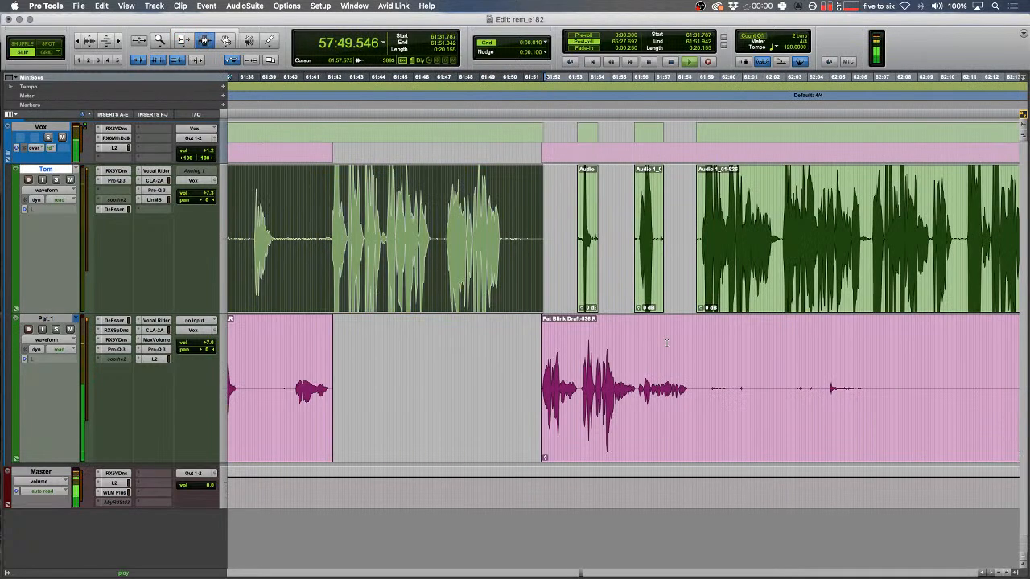
# - Delete Pat's trailing quiet stretch, pull Tom's clip start earlier, and clear the tiny leftover range
pyautogui.hscroll(2, 554, 366)
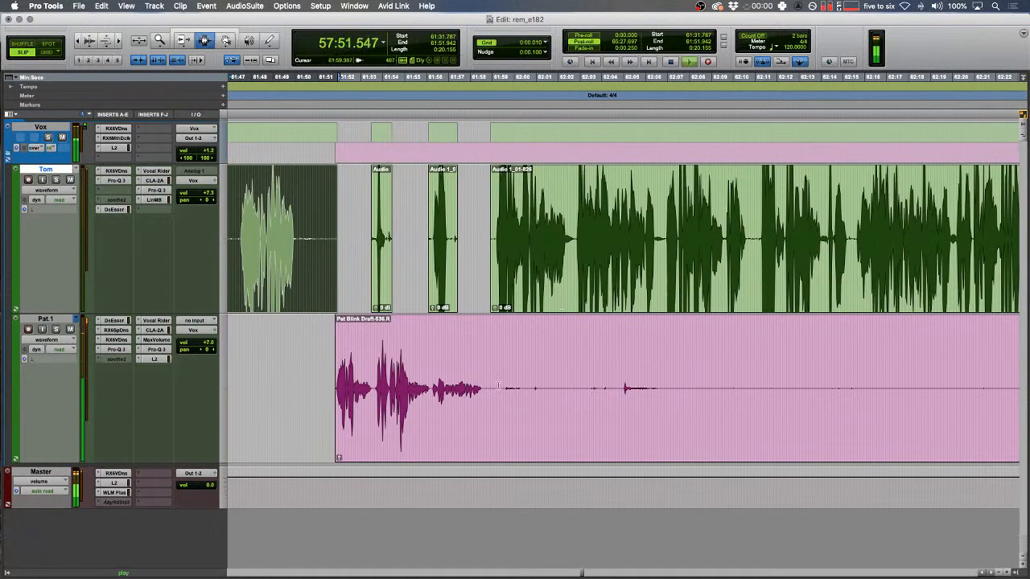
pyautogui.moveTo(498, 386); pyautogui.dragTo(825, 362)
pyautogui.press('Delete')
pyautogui.moveTo(536, 239); pyautogui.dragTo(372, 241)
pyautogui.press('F7')
pyautogui.press('Delete')
pyautogui.hscroll(7, 593, 392)
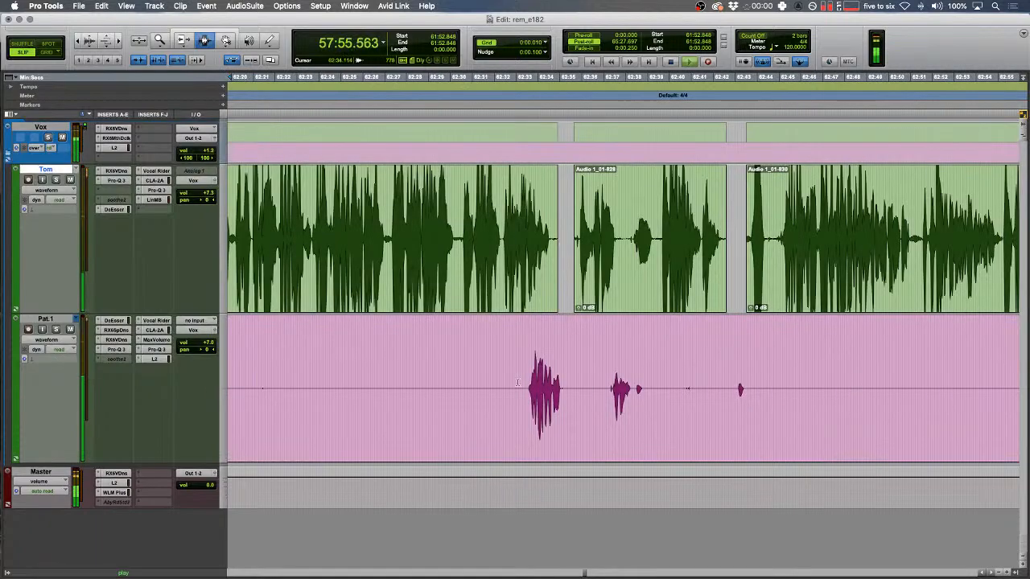
pyautogui.click(521, 386)
# - Trim Pat's clip start to the edit point, delete a short quiet range, and pull Tom's clip start slightly earlier
pyautogui.press('a')
pyautogui.moveTo(576, 403); pyautogui.dragTo(887, 371)
pyautogui.press('Delete')
pyautogui.press('Delete')
pyautogui.press('Delete')
pyautogui.press('F6')
pyautogui.moveTo(748, 261); pyautogui.dragTo(739, 261)
pyautogui.press('F7')
pyautogui.hscroll(10, 667, 344)
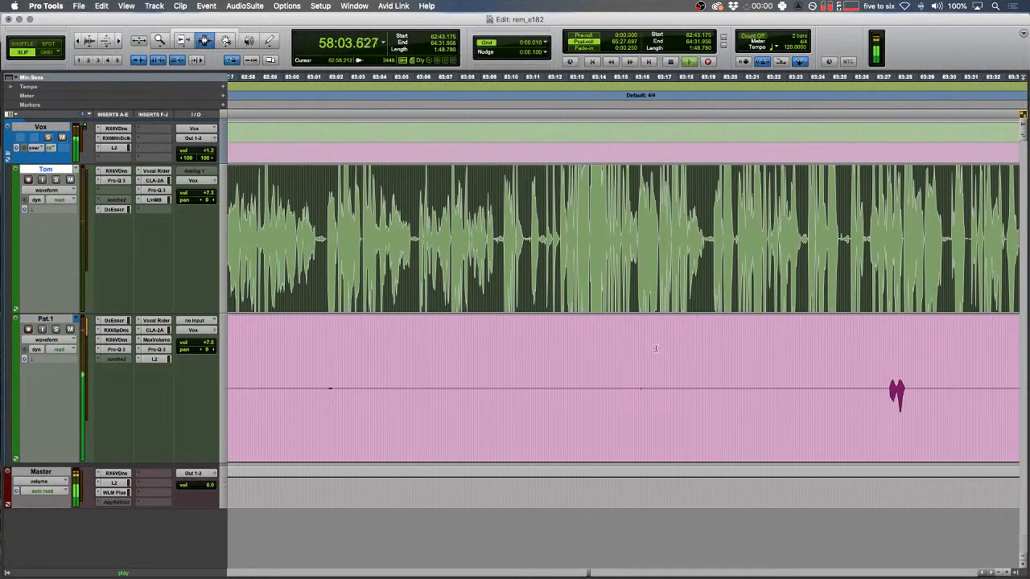
# - Trim Pat's clip start to where Pat starts speaking
pyautogui.click(579, 389)
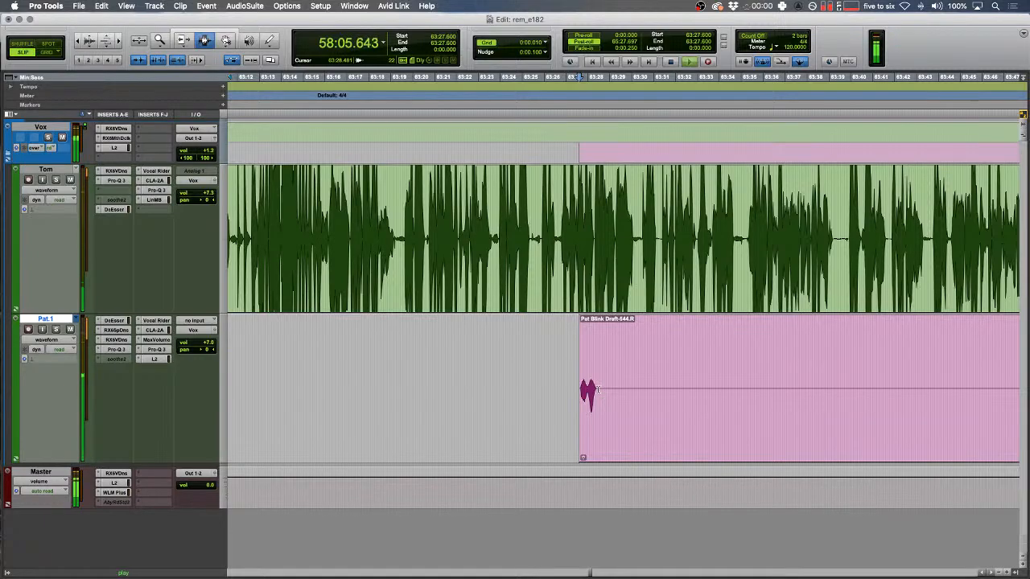
pyautogui.hscroll(10, 597, 390)
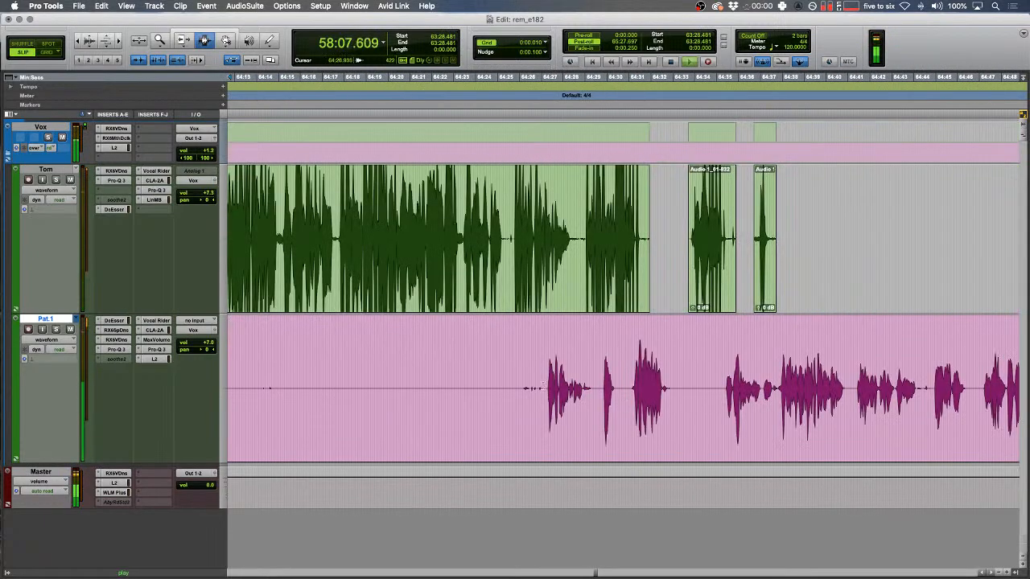
pyautogui.press('a')
pyautogui.press('r')
pyautogui.press('r')
pyautogui.press('r')
pyautogui.press('t')
pyautogui.press('t')
pyautogui.press('t')
pyautogui.hscroll(5, 702, 341)
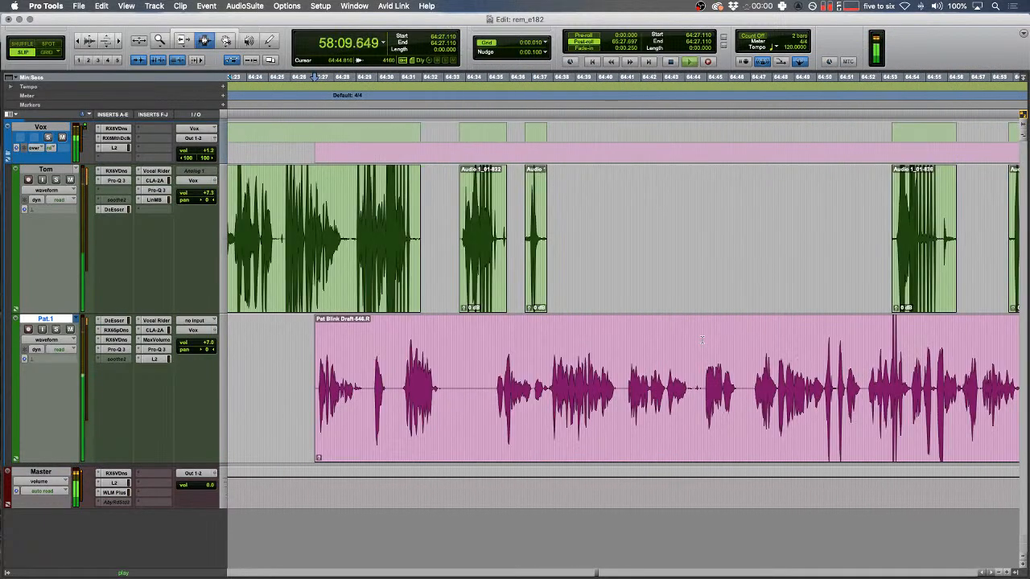
pyautogui.hscroll(5, 501, 232)
# - Delete two quiet ranges from Pat's track, splitting the clip in two
pyautogui.click(716, 270)
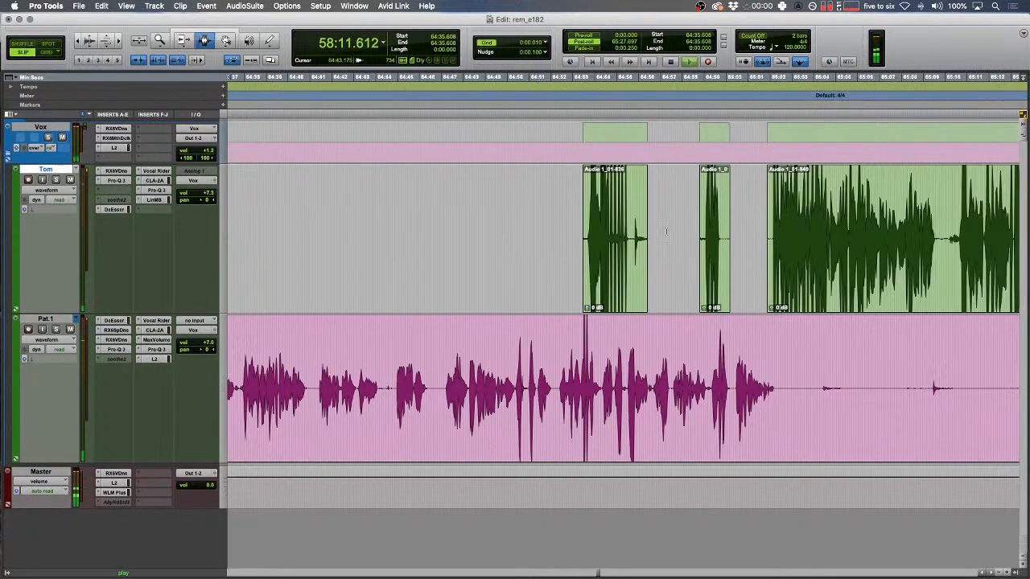
pyautogui.moveTo(789, 390); pyautogui.dragTo(948, 378)
pyautogui.press('Delete')
pyautogui.hscroll(10, 805, 375)
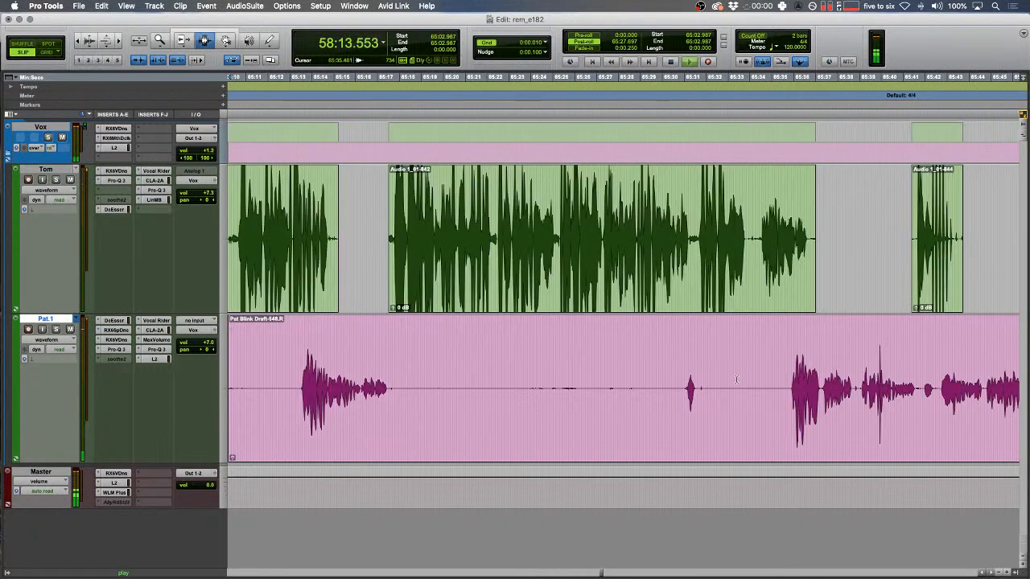
pyautogui.moveTo(403, 390); pyautogui.dragTo(788, 389)
pyautogui.press('Delete')
pyautogui.press('Delete')
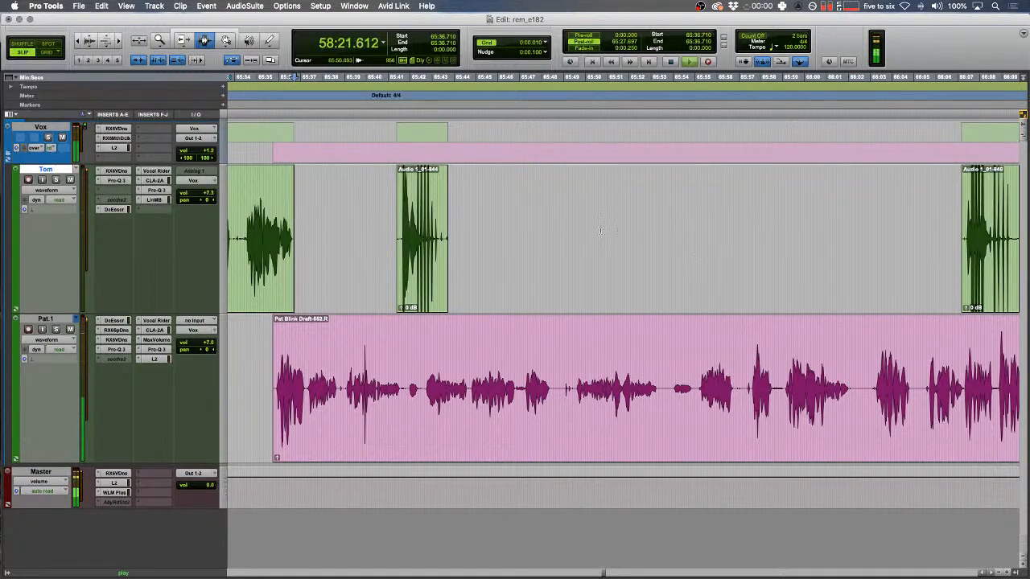
# - Replace the blip on Pat's track near 58:21.391 with a tone clip
pyautogui.press('super+z')
pyautogui.press('space')
pyautogui.click(455, 362)
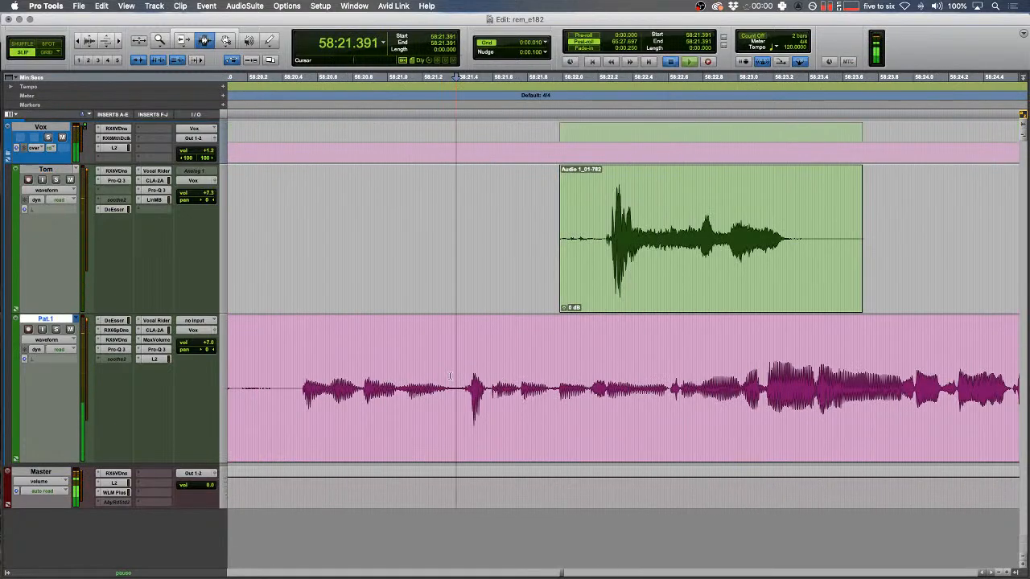
pyautogui.press('space')
pyautogui.press('t')
pyautogui.press('t')
pyautogui.moveTo(626, 375); pyautogui.dragTo(759, 361)
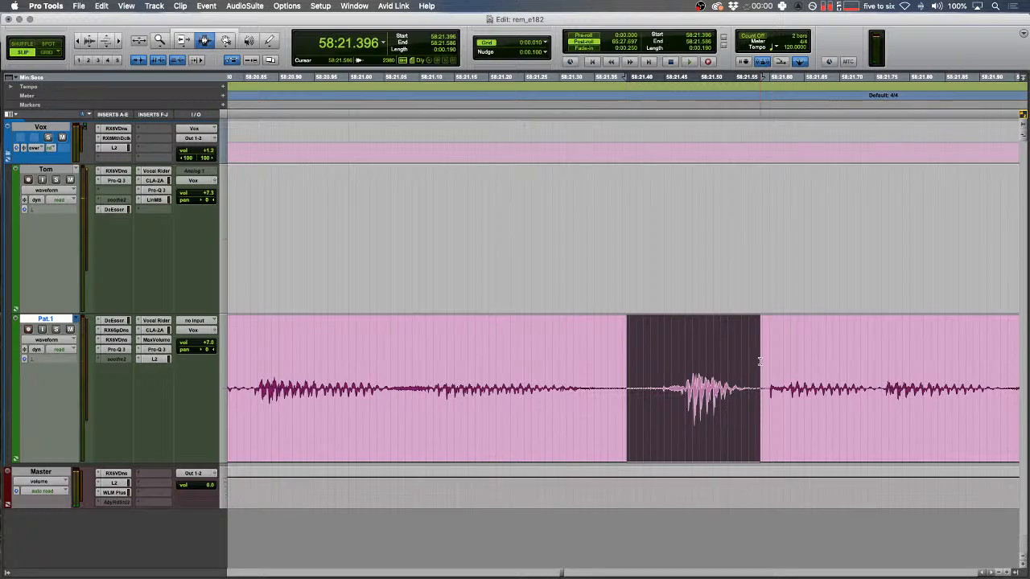
pyautogui.press('super+v')
# - Split Pat's clip right after the tone and select the short clip following it
pyautogui.moveTo(512, 277); pyautogui.dragTo(386, 255)
pyautogui.press('r')
pyautogui.press('r')
pyautogui.press('space')
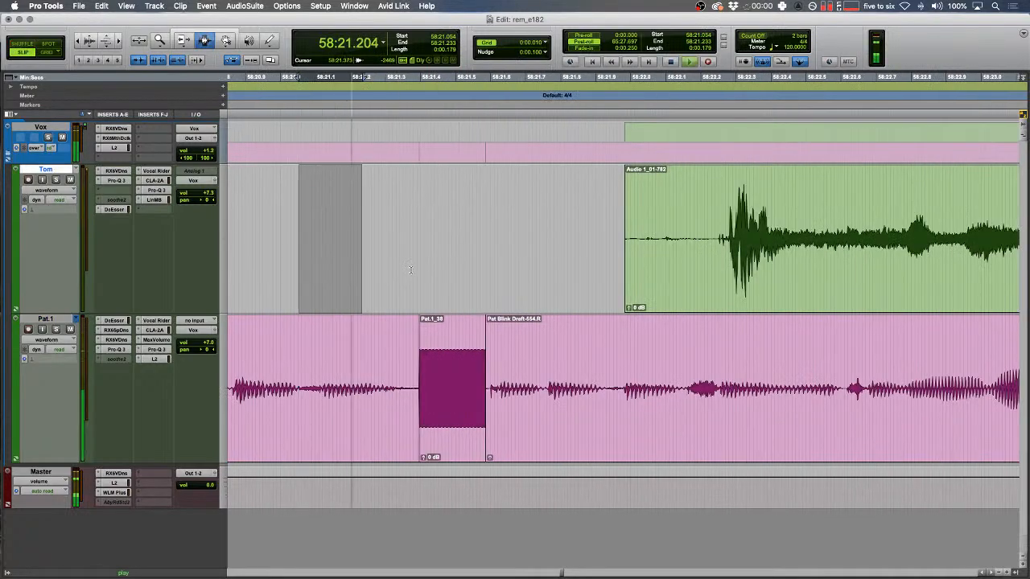
pyautogui.press('r')
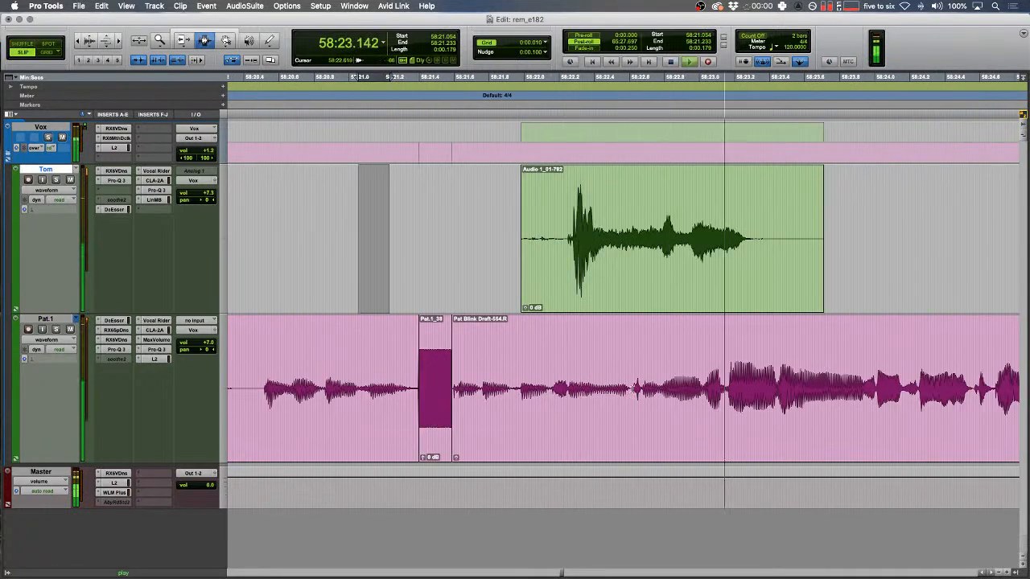
pyautogui.click(632, 390)
pyautogui.press('b')
pyautogui.click(609, 389)
pyautogui.doubleClick(609, 387)
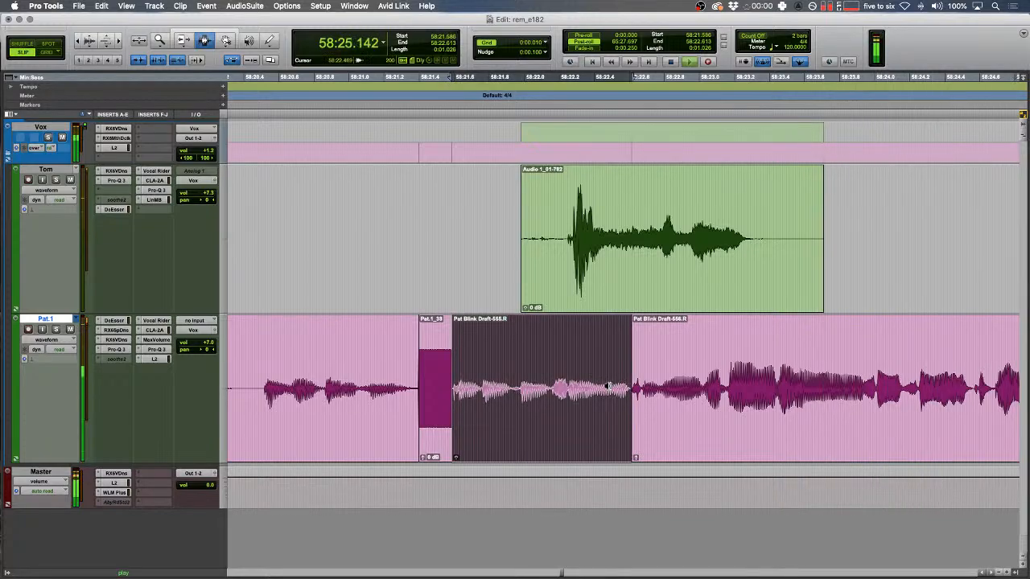
# - Delete the unwanted head of Tom's clip and add a fade-in at its new start
pyautogui.moveTo(453, 210); pyautogui.dragTo(545, 218)
pyautogui.press('Delete')
pyautogui.moveTo(535, 221); pyautogui.dragTo(560, 225)
pyautogui.press('f')
# - Zoom out to the whole session, collapse the Vox folder, then expand it to show Tom and Pat.1
pyautogui.press('r')
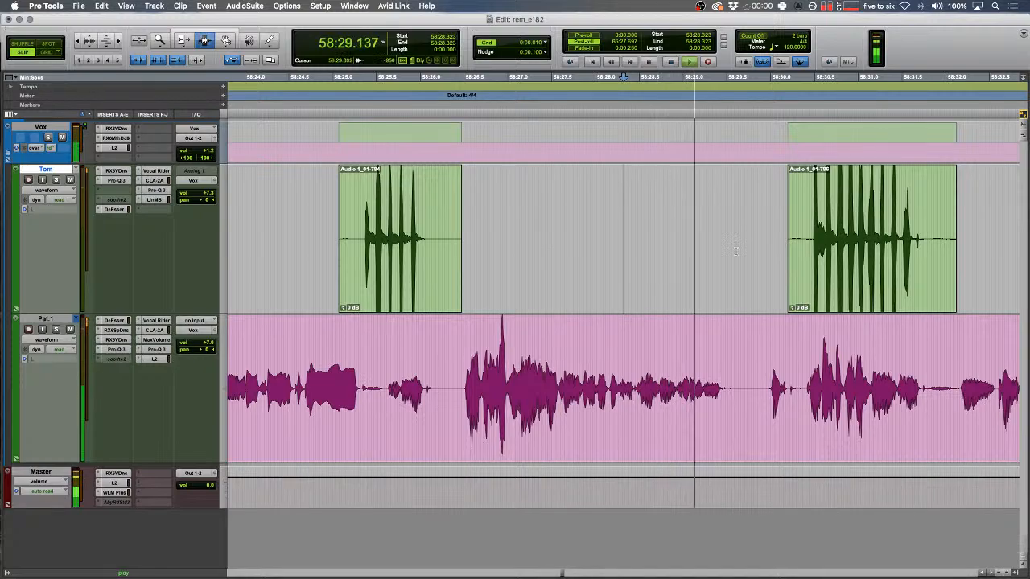
pyautogui.press('r')
pyautogui.press('r')
pyautogui.press('r')
pyautogui.press('r')
pyautogui.press('r')
pyautogui.press('r')
pyautogui.press('r')
pyautogui.press('r')
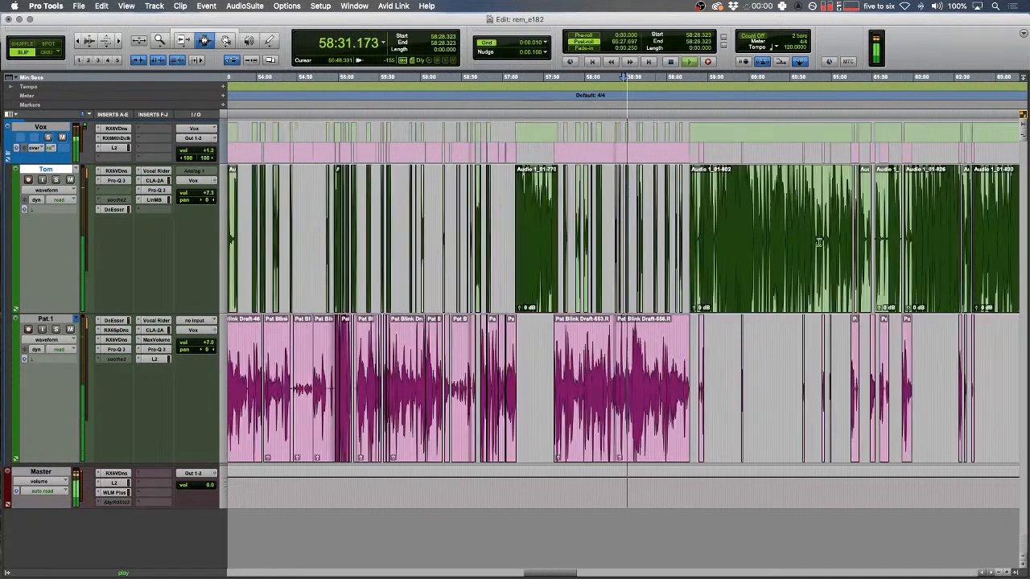
pyautogui.hotkey('shift', 'f')
pyautogui.press('Down')
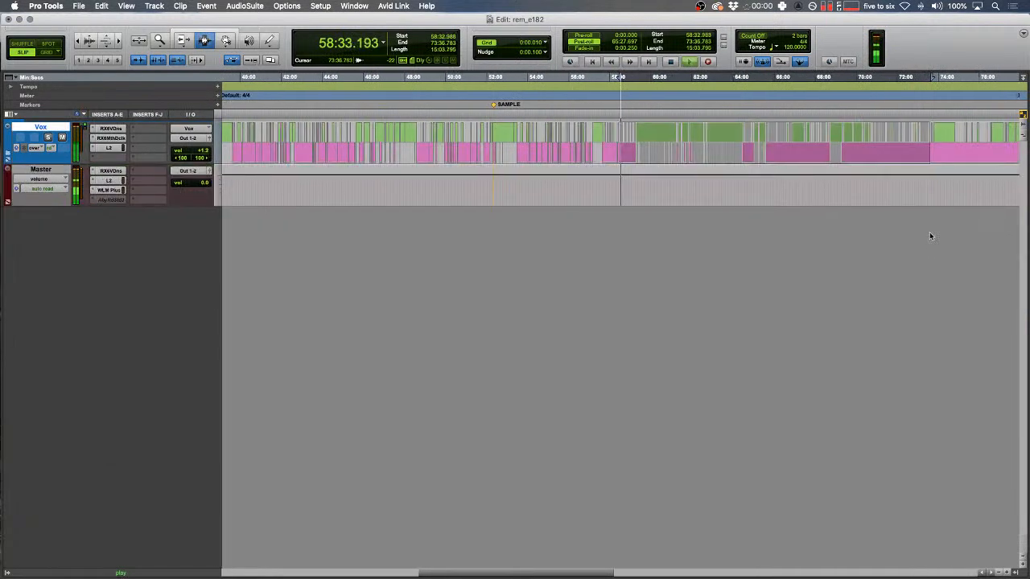
pyautogui.press('t')
pyautogui.press('t')
pyautogui.press('t')
pyautogui.press('t')
pyautogui.press('t')
pyautogui.press('t')
pyautogui.press('t')
pyautogui.press('t')
pyautogui.press('t')
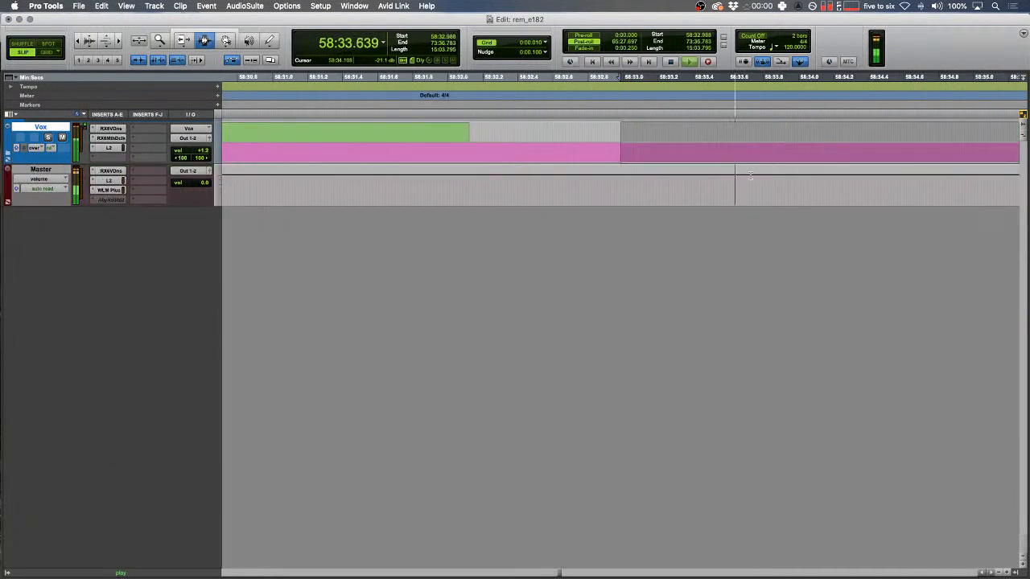
pyautogui.click(10, 154)
# - Select a short stretch of Pat.1, play it back, and zoom in on it
pyautogui.press('space')
pyautogui.hscroll(-5, 569, 339)
pyautogui.moveTo(547, 339); pyautogui.dragTo(514, 339)
pyautogui.press('space')
pyautogui.press('t')
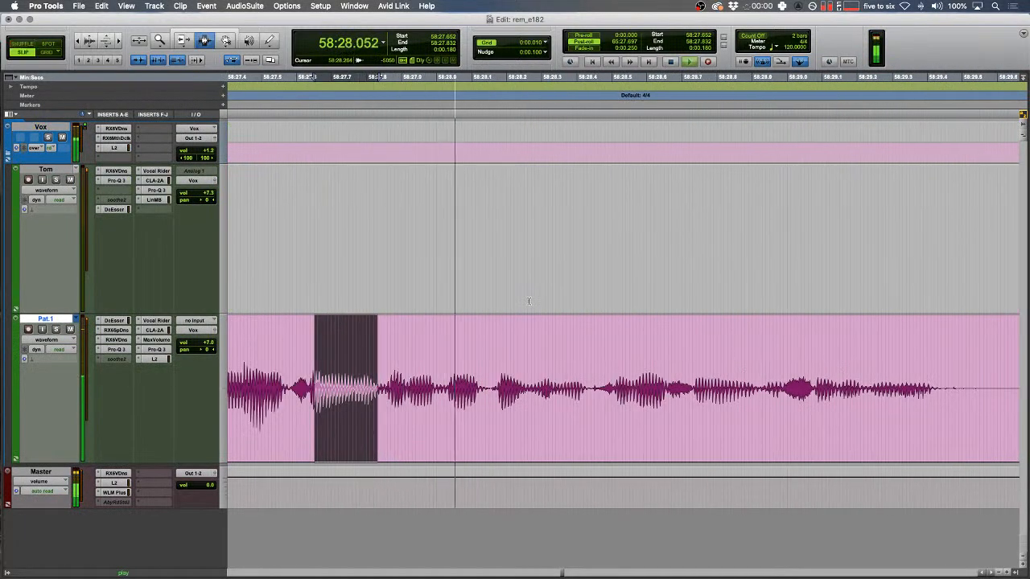
# - Replace the selected blip on Pat.1 with a pasted tone clip and audition the result
pyautogui.press('space')
pyautogui.moveTo(623, 366); pyautogui.dragTo(709, 366)
pyautogui.press('super+v')
pyautogui.moveTo(620, 340); pyautogui.dragTo(560, 333)
pyautogui.press('space')
pyautogui.press('r')
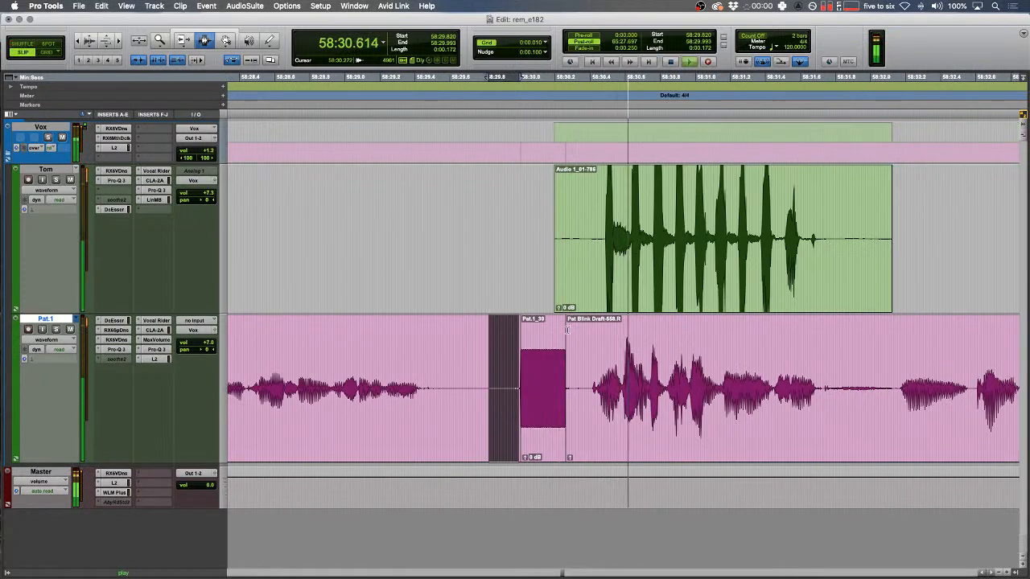
pyautogui.press('r')
# - Fade out the end of Tom's clip
pyautogui.moveTo(743, 243); pyautogui.dragTo(635, 238)
pyautogui.press('f')
pyautogui.moveTo(472, 221); pyautogui.dragTo(506, 219)
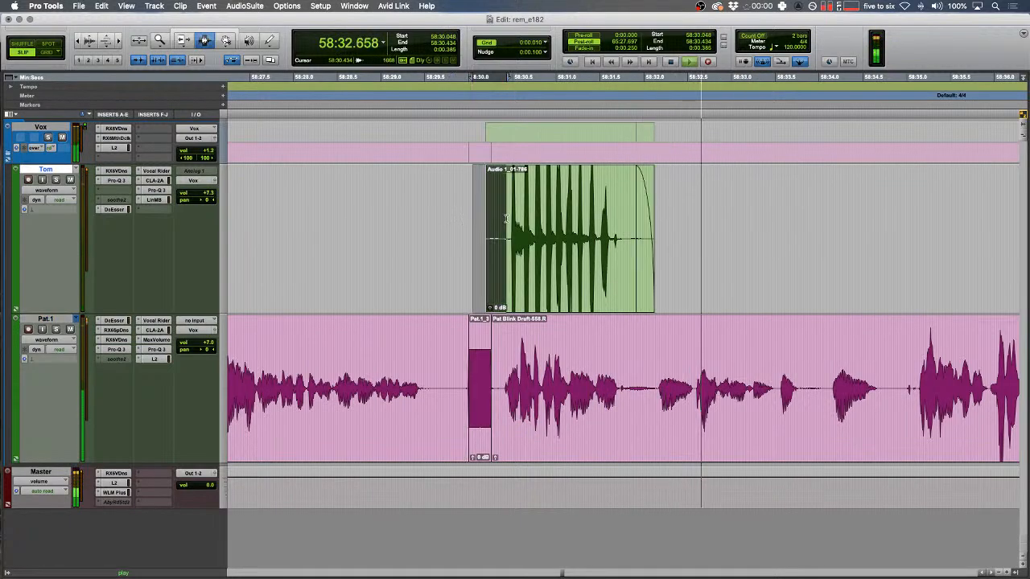
pyautogui.press('r')
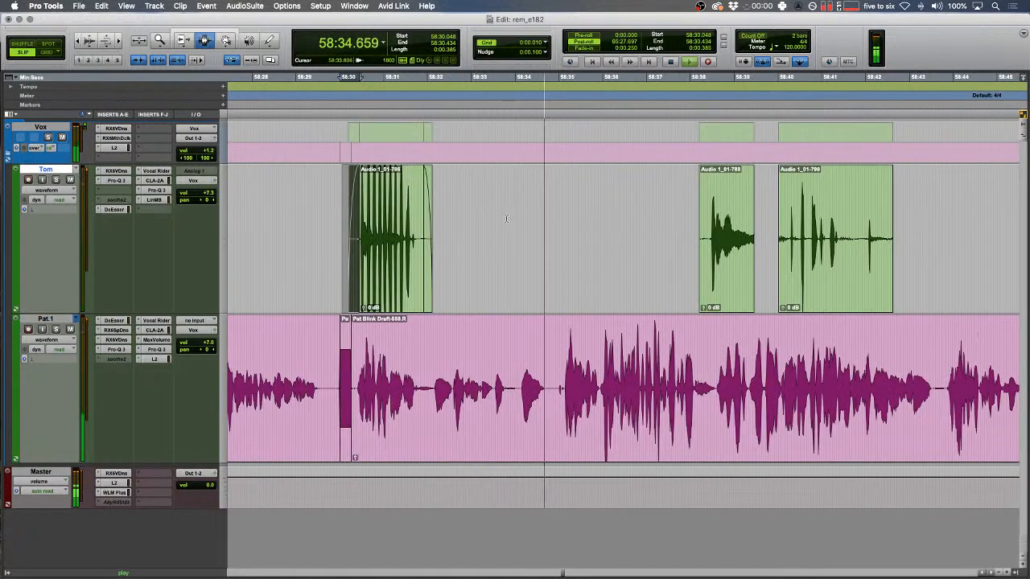
# - Cut the long pause between speakers from both tracks, then return to Slip mode
pyautogui.press('t')
pyautogui.press('t')
pyautogui.moveTo(657, 394)
pyautogui.mouseDown()
pyautogui.moveTo(490, 394)
pyautogui.moveTo(657, 383)
pyautogui.mouseUp()
pyautogui.press('super+x')
pyautogui.press('super+x')
pyautogui.click(418, 347)
pyautogui.press('t')
pyautogui.press('space')
pyautogui.press('space')
pyautogui.press('F2')
# - Delete the small leading range at the start of Tom's next clip
pyautogui.hscroll(2, 395, 344)
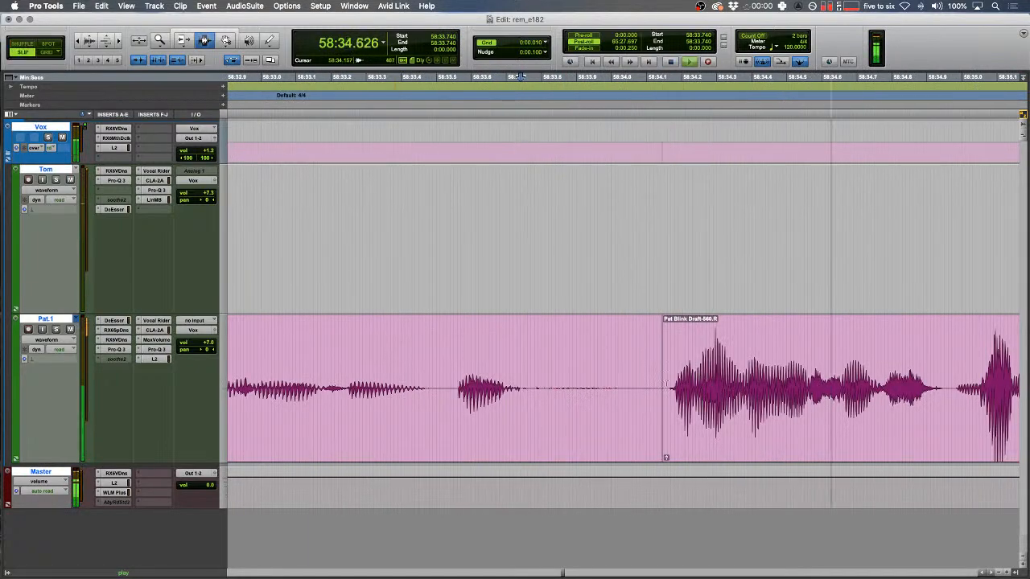
pyautogui.moveTo(659, 370); pyautogui.dragTo(665, 370)
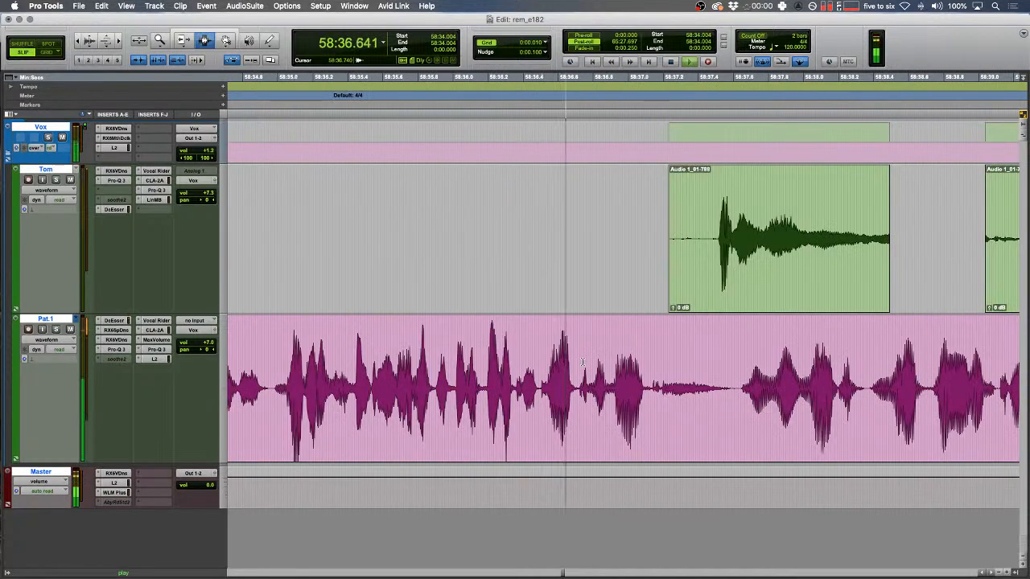
pyautogui.hscroll(6, 582, 362)
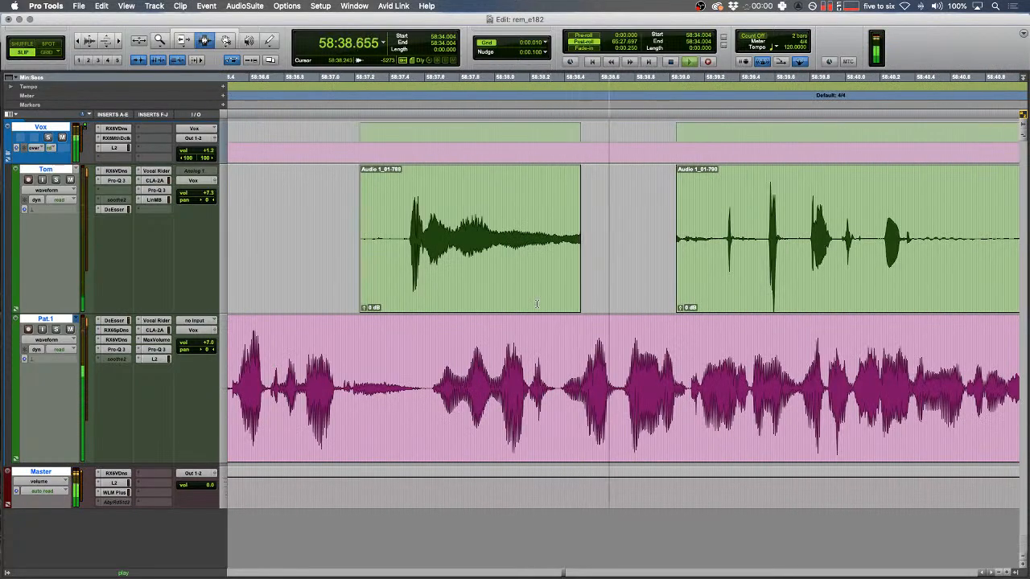
pyautogui.moveTo(681, 248); pyautogui.dragTo(386, 217)
pyautogui.press('F7')
pyautogui.press('BackSpace')
pyautogui.press('BackSpace')
pyautogui.press('r')
pyautogui.hscroll(7, 386, 217)
# - Trim the edge of Tom's clip with the Trimmer and fade out its end
pyautogui.press('F6')
pyautogui.moveTo(566, 235)
pyautogui.mouseDown()
pyautogui.moveTo(659, 231)
pyautogui.moveTo(576, 225)
pyautogui.mouseUp()
pyautogui.press('F7')
pyautogui.press('f')
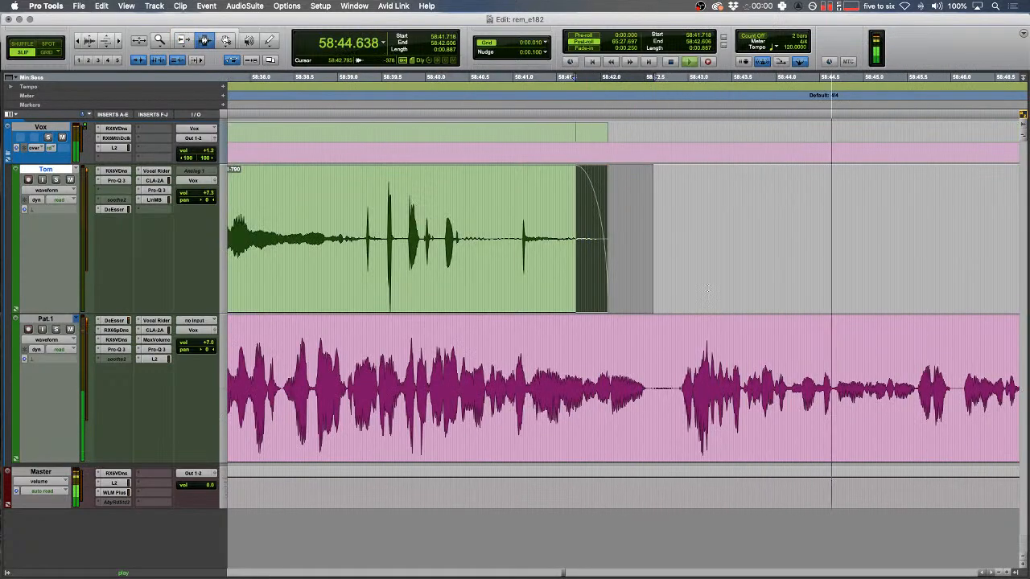
# - Zoom in on the next Pat.1 blip near 58:44.6 and replace it with tone clip Pat.1_40
pyautogui.moveTo(837, 342); pyautogui.dragTo(833, 342)
pyautogui.press('t')
pyautogui.press('t')
pyautogui.moveTo(536, 335); pyautogui.dragTo(526, 335)
pyautogui.press('space')
pyautogui.press('space')
pyautogui.press('t')
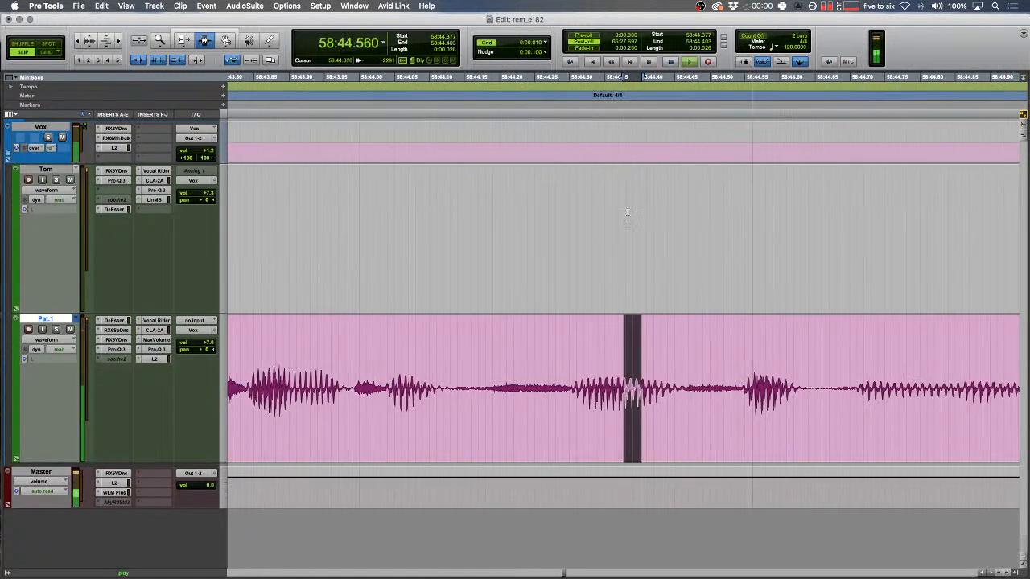
pyautogui.moveTo(720, 375); pyautogui.dragTo(828, 376)
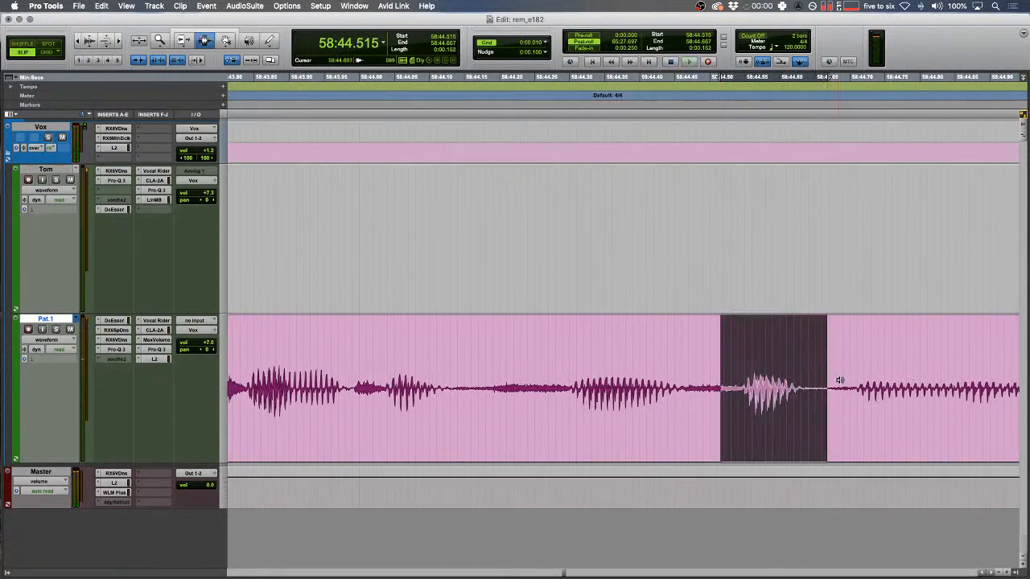
pyautogui.press('b')
pyautogui.press('r')
pyautogui.press('r')
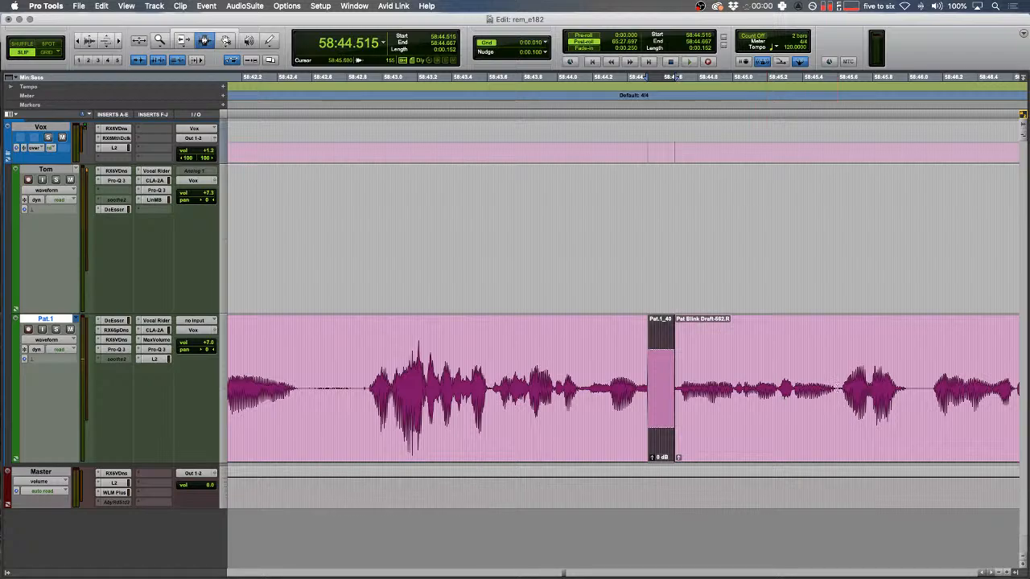
# - Split Pat's clip just after the tone and play back to review the edit
pyautogui.click(839, 389)
pyautogui.press('b')
pyautogui.doubleClick(791, 388)
pyautogui.hotkey('ctrl', 'shift', 'Up')
pyautogui.hotkey('ctrl', 'shift', 'Up')
pyautogui.hotkey('ctrl', 'shift', 'Up')
pyautogui.click(705, 354)
pyautogui.press('space')
pyautogui.press('t')
pyautogui.press('F1')
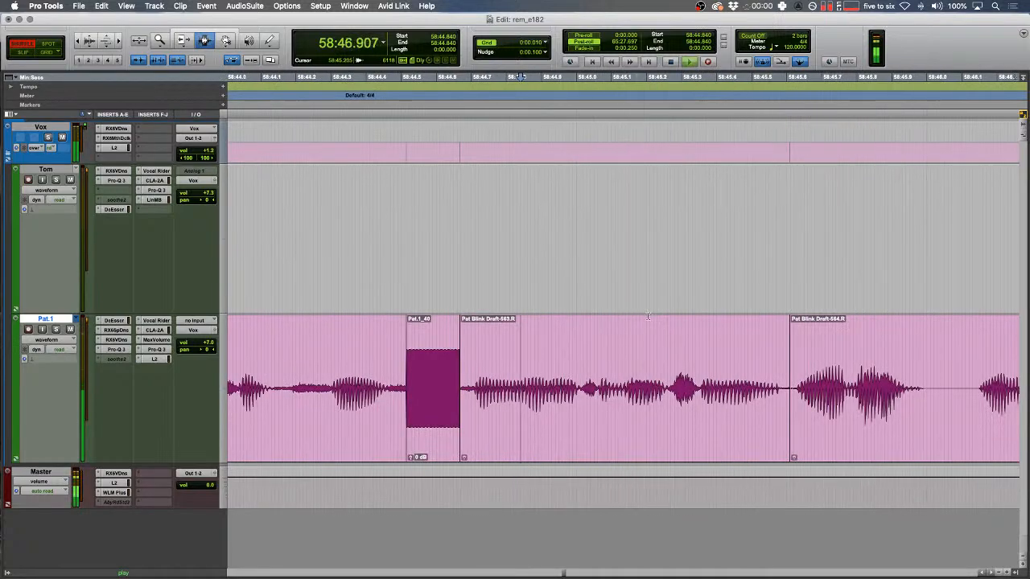
pyautogui.press('r')
pyautogui.hscroll(5, 625, 304)
# - Delete the tail of Tom's clip in Slip mode and fade out what remains
pyautogui.press('r')
pyautogui.hscroll(5, 625, 303)
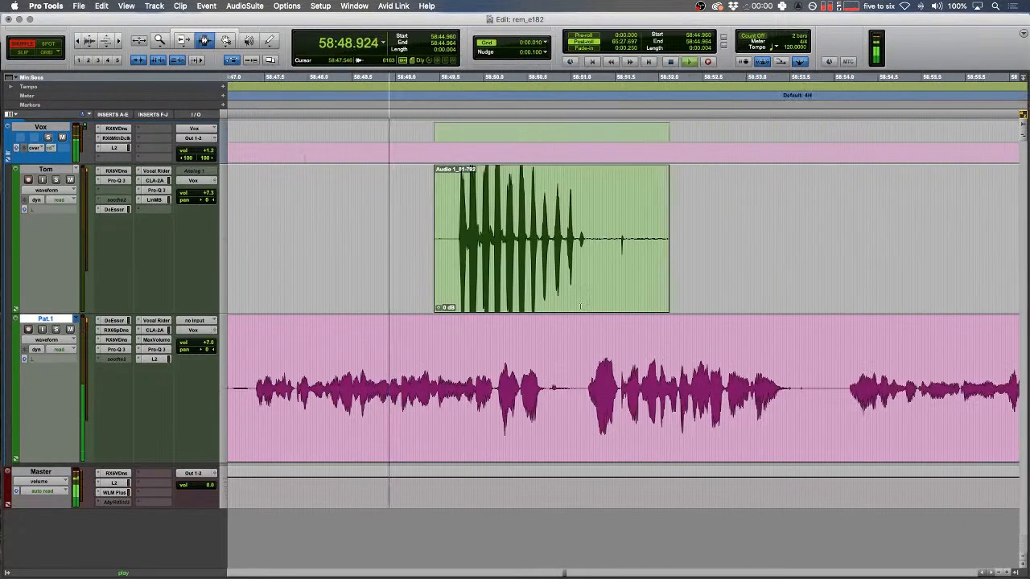
pyautogui.press('F2')
pyautogui.moveTo(722, 230); pyautogui.dragTo(457, 234)
pyautogui.press('Delete')
pyautogui.hscroll(10, 430, 237)
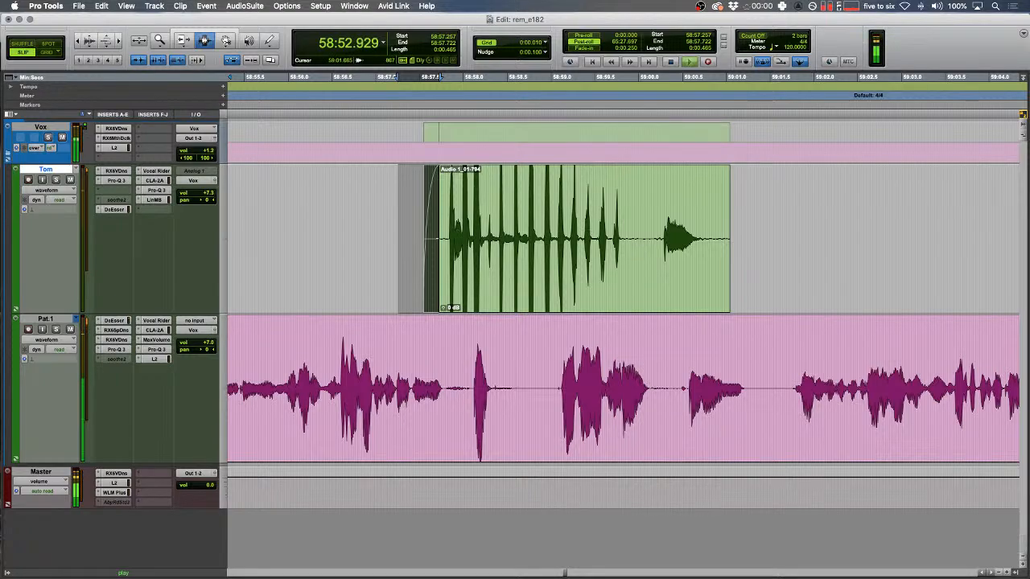
pyautogui.press('super+Tab')
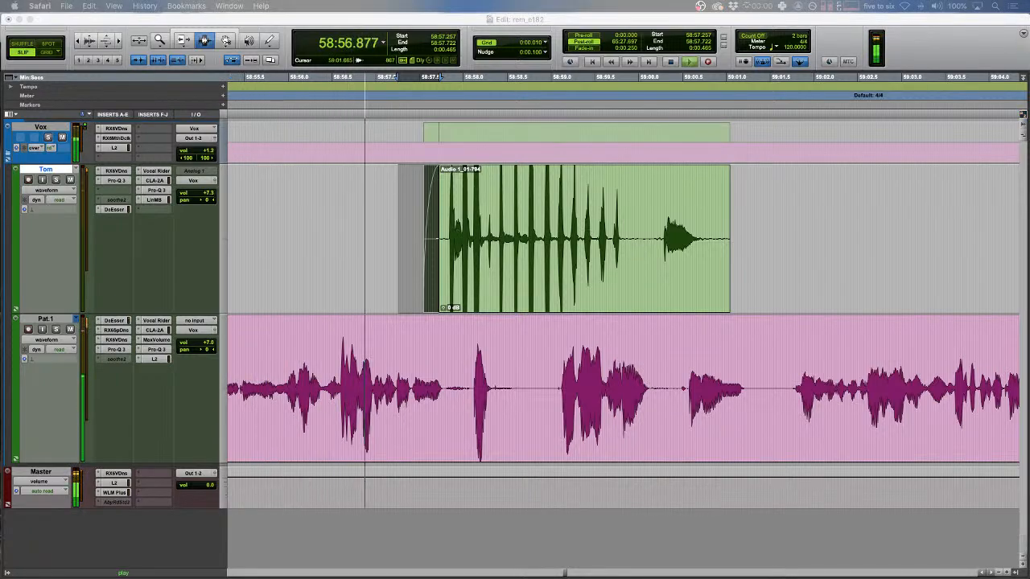
pyautogui.click(690, 255)
pyautogui.moveTo(818, 233); pyautogui.dragTo(656, 240)
pyautogui.press('f')
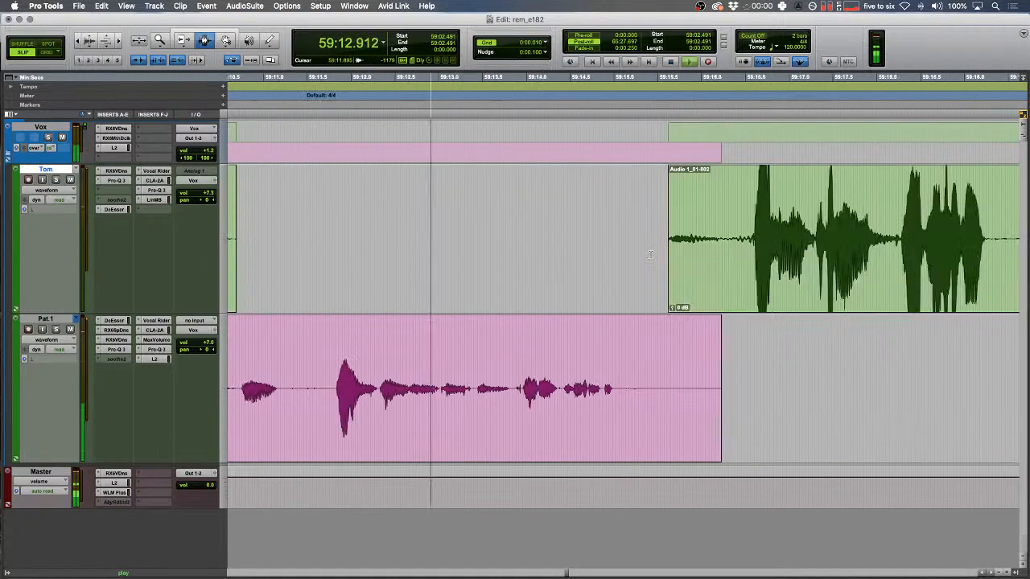
# - Fade in the start of Audio 1_01-802, now near 59:15.4, and review the surrounding clips
pyautogui.moveTo(639, 241); pyautogui.dragTo(751, 228)
pyautogui.press('f')
pyautogui.moveTo(707, 253); pyautogui.dragTo(656, 248)
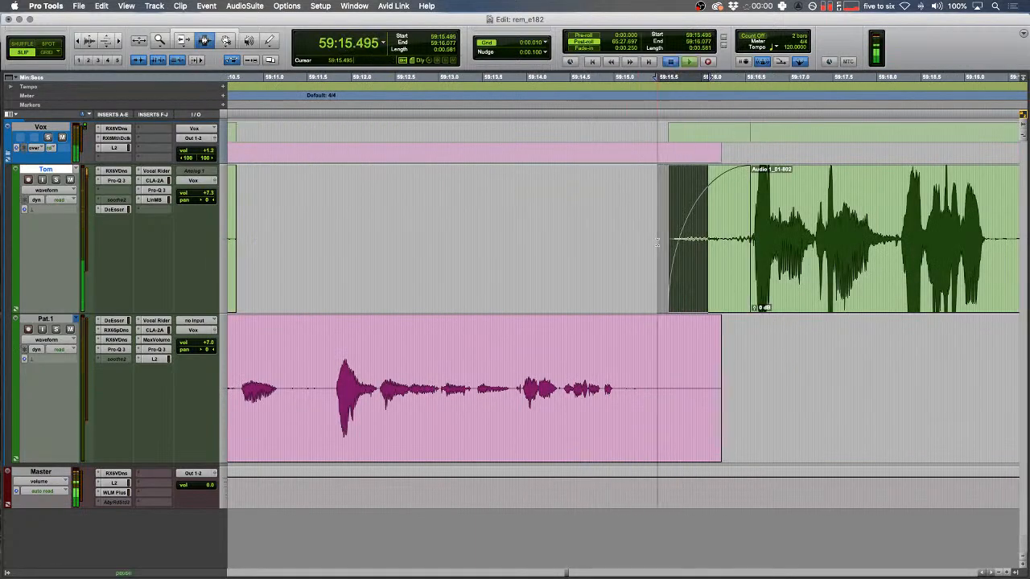
pyautogui.press('t')
pyautogui.click(464, 290)
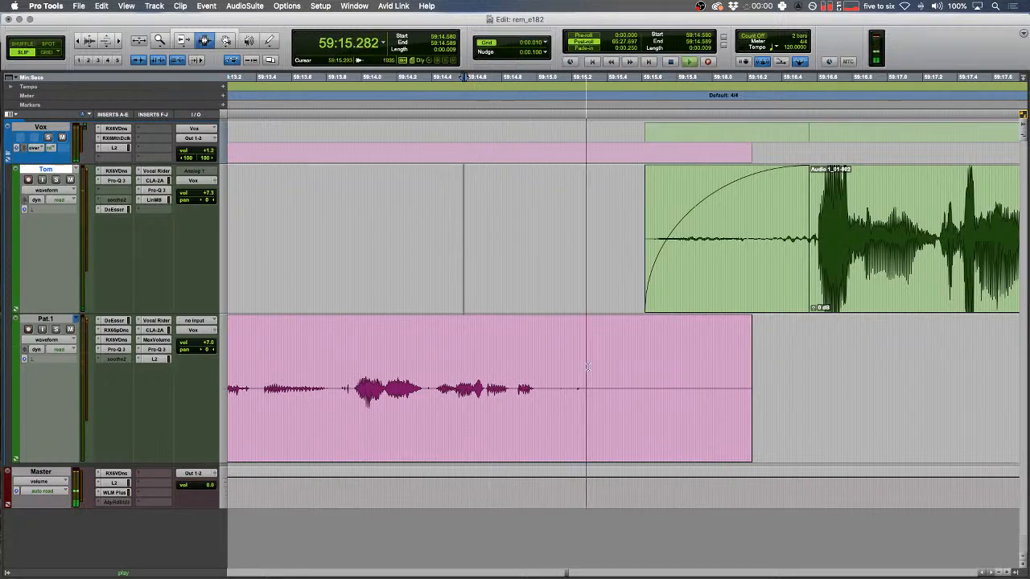
pyautogui.press('r')
pyautogui.press('r')
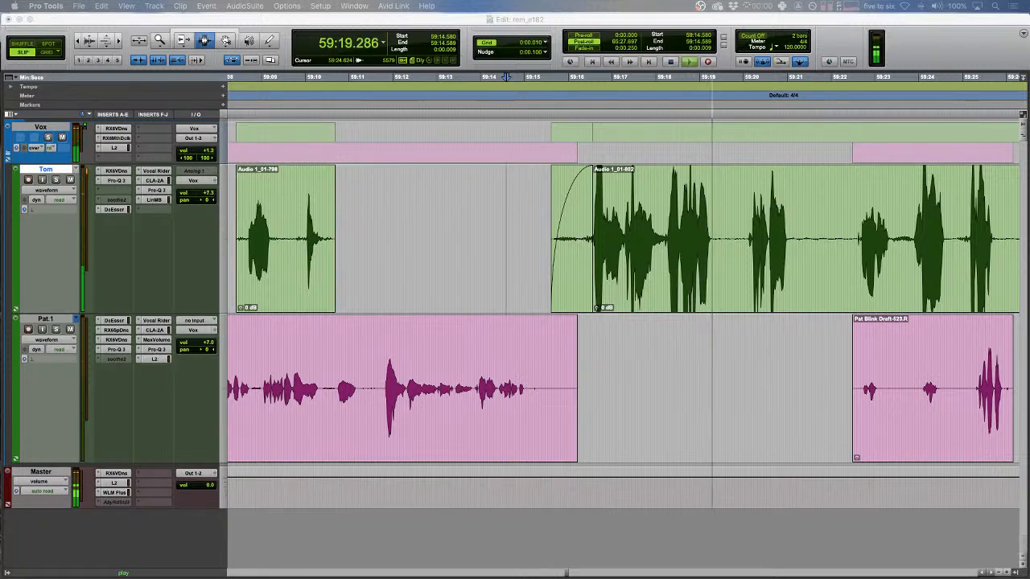
pyautogui.click(738, 246)
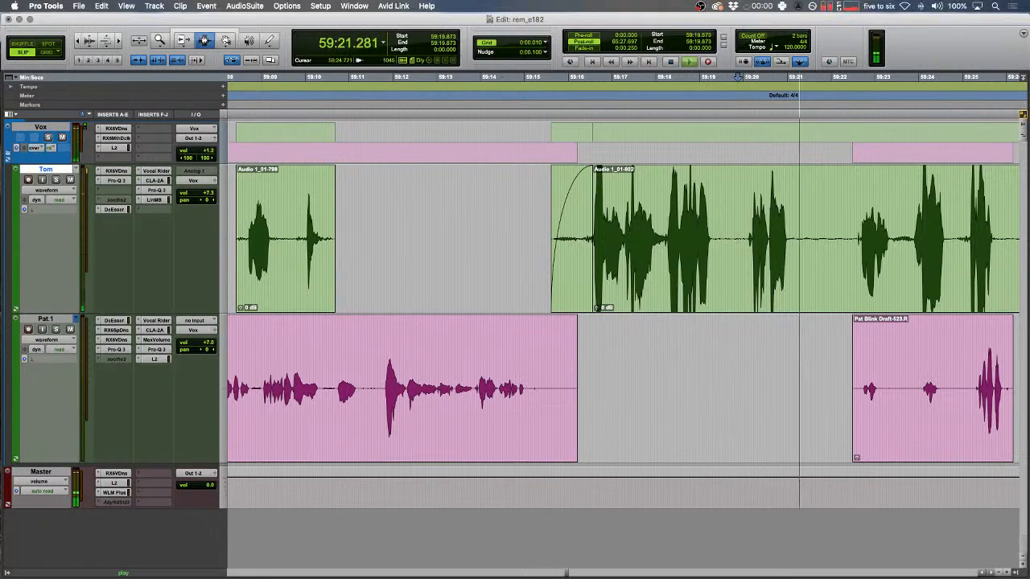
pyautogui.hscroll(5, 769, 334)
pyautogui.click(706, 291)
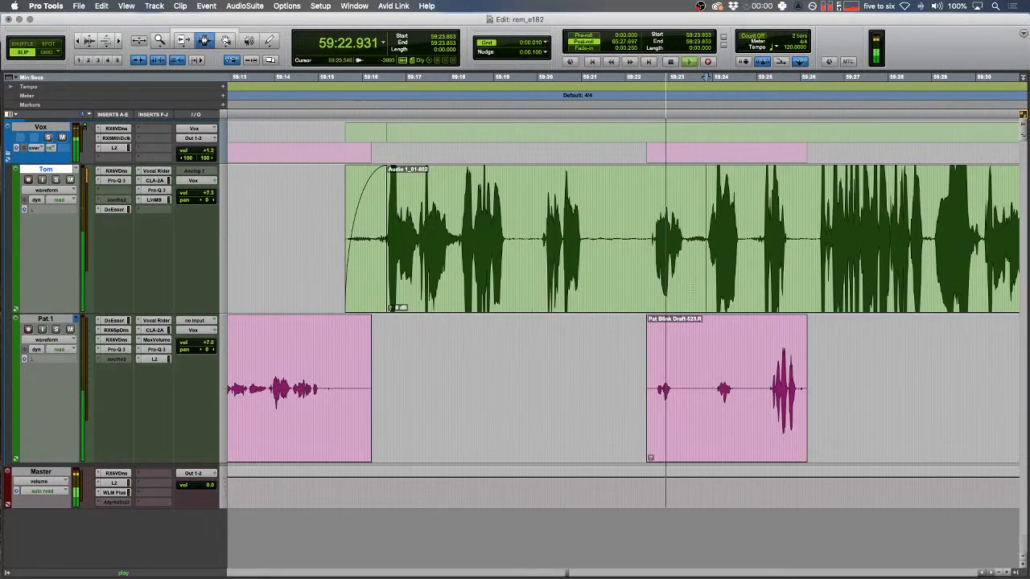
pyautogui.press('t')
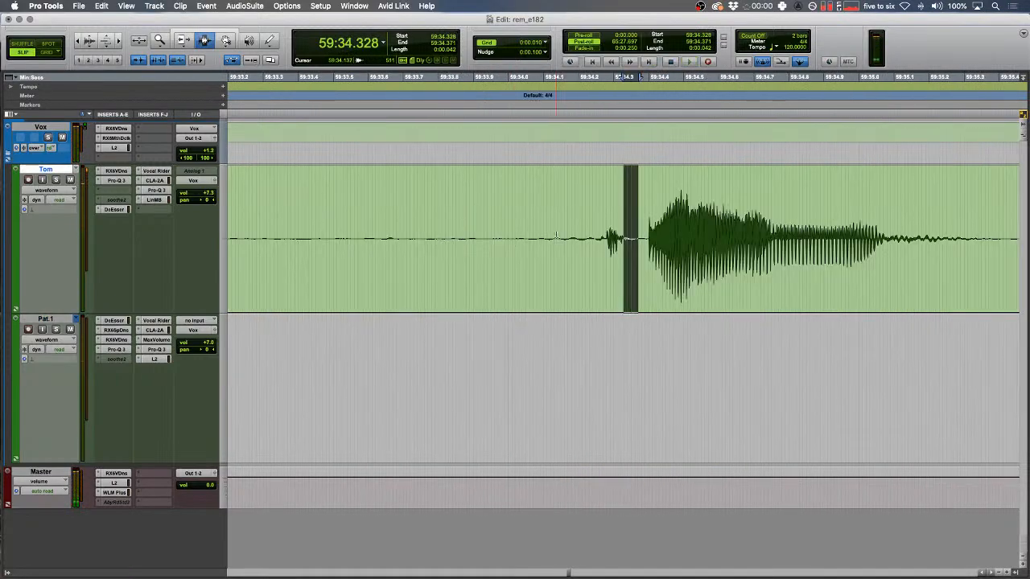
# - Delete the gap across Tom and Pat.1 in Shuffle mode and play back the edit
pyautogui.press('F1')
pyautogui.press('super+bracketleft')
pyautogui.press('super+bracketleft')
pyautogui.moveTo(737, 241); pyautogui.dragTo(537, 362)
pyautogui.press('Delete')
pyautogui.click(444, 246)
pyautogui.press('space')
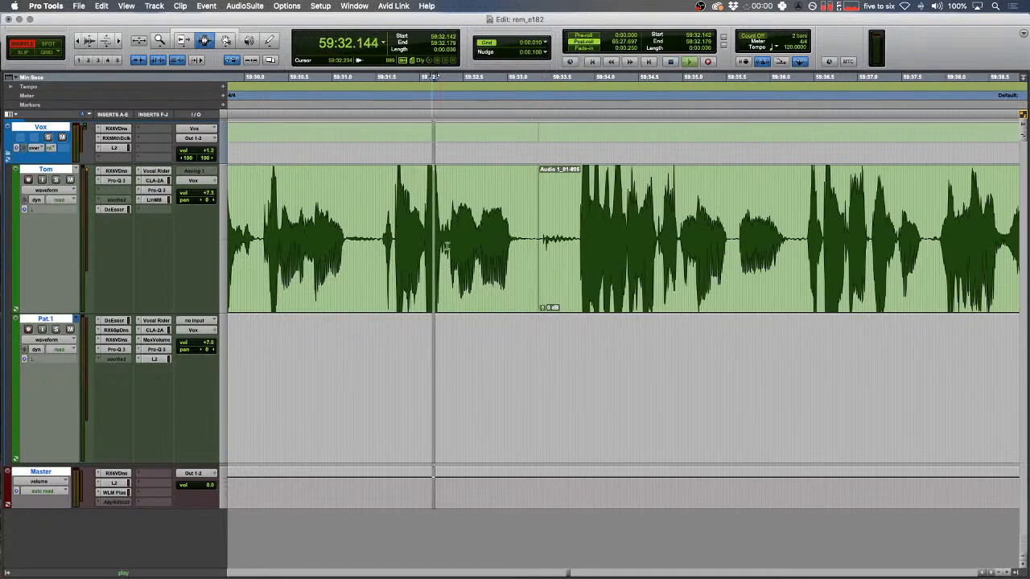
pyautogui.press('F2')
pyautogui.press('super+bracketright')
# - Crossfade the join in Tom's audio and split off a short clip just after it
pyautogui.moveTo(624, 226); pyautogui.dragTo(632, 226)
pyautogui.press('f')
pyautogui.click(710, 232)
pyautogui.press('b')
pyautogui.doubleClick(684, 233)
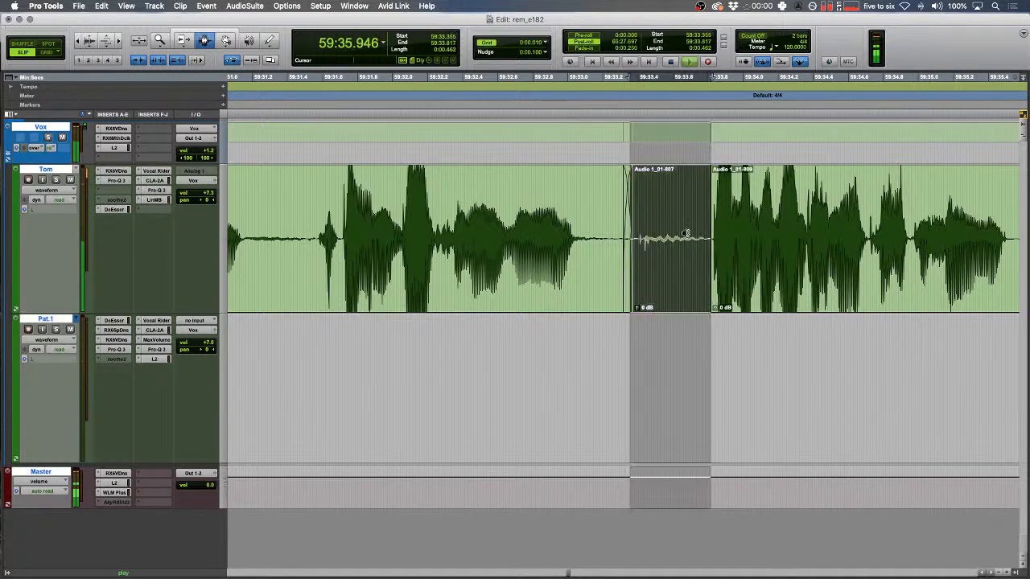
pyautogui.press('super+bracketleft')
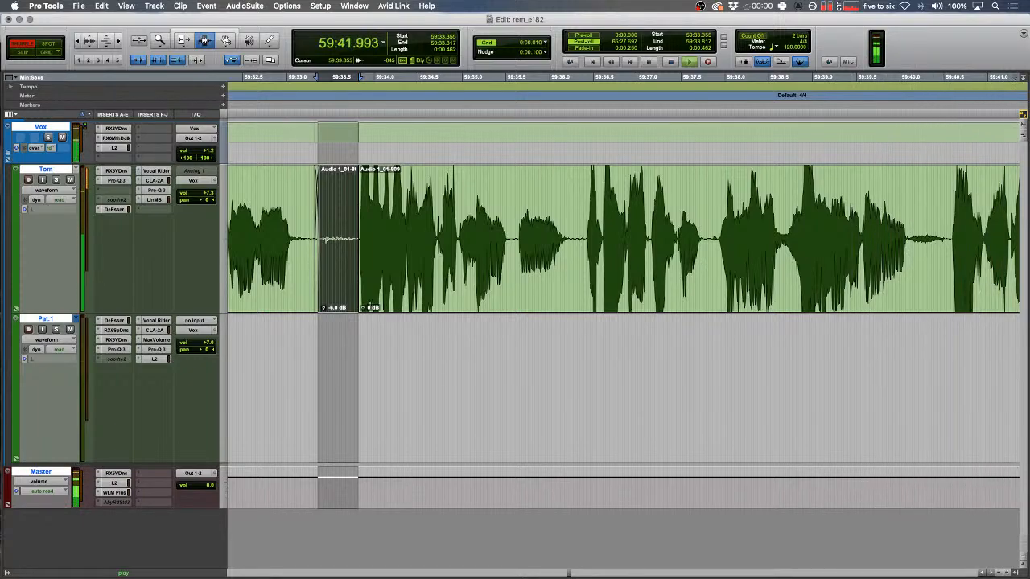
# - Locate and audition the short gap in Tom's speech from 59:37.518
pyautogui.hscroll(8, 858, 221)
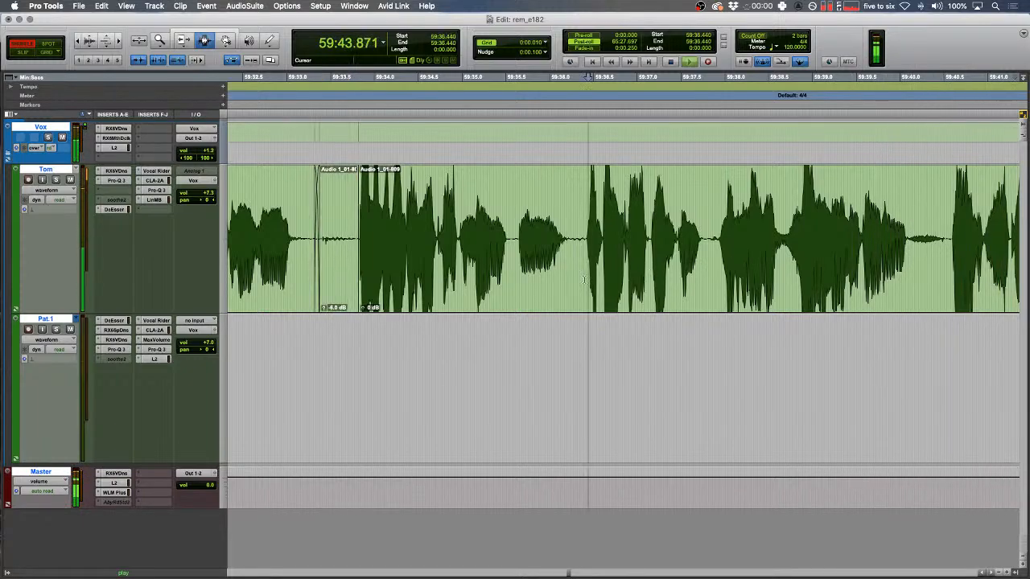
pyautogui.moveTo(299, 257); pyautogui.dragTo(291, 257)
pyautogui.press('space')
pyautogui.press('space')
pyautogui.press('super+bracketright')
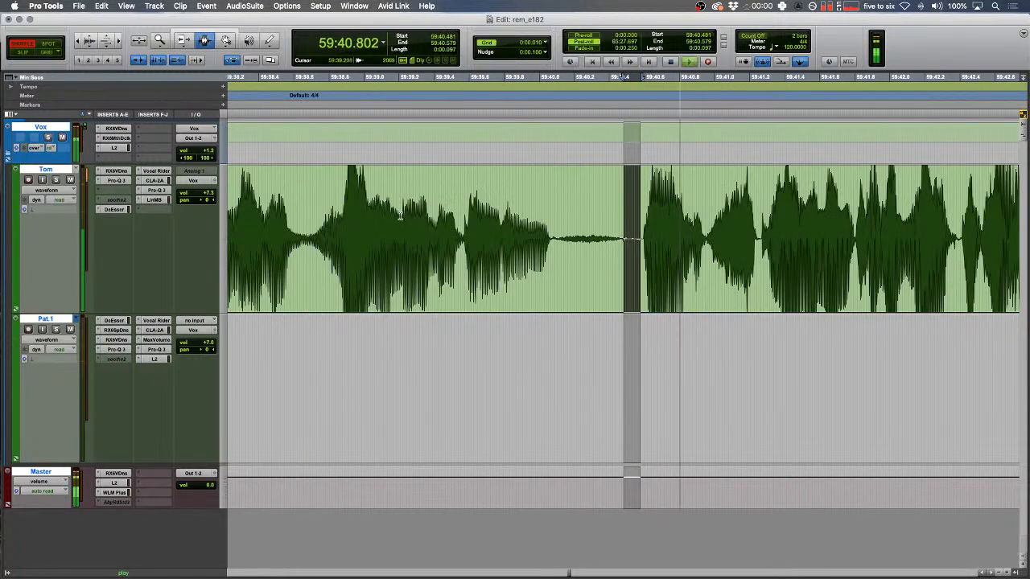
pyautogui.press('super+bracketleft')
pyautogui.press('super+bracketleft')
pyautogui.click(494, 241)
pyautogui.press('space')
pyautogui.press('space')
pyautogui.press('F2')
pyautogui.press('super+bracketright')
# - Delete the short gap in Tom's speech in Shuffle mode and play across the join
pyautogui.hscroll(5, 528, 240)
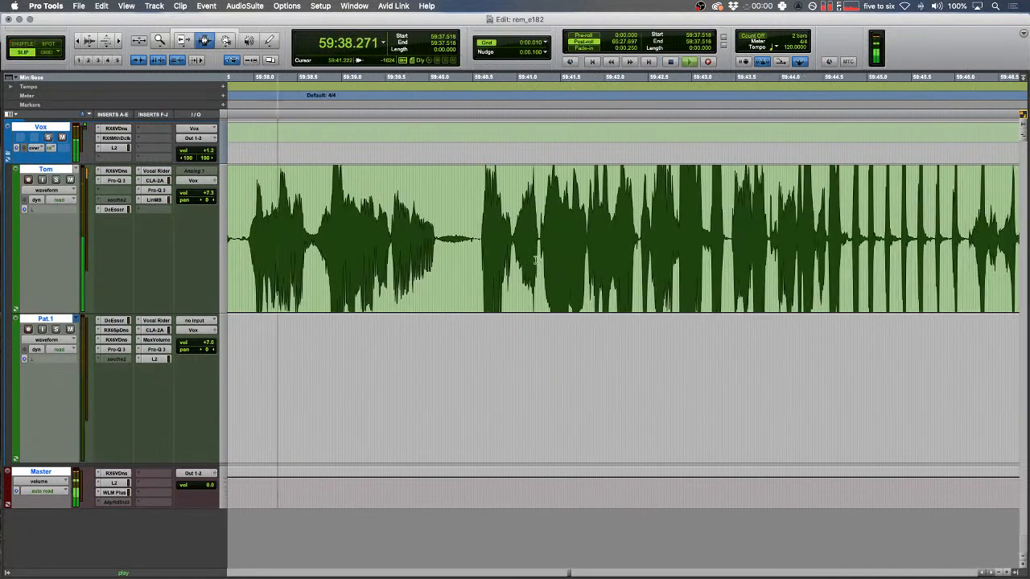
pyautogui.moveTo(570, 225); pyautogui.dragTo(592, 210)
pyautogui.press('super+bracketright')
pyautogui.press('space')
pyautogui.press('F1')
pyautogui.press('Delete')
pyautogui.press('space')
pyautogui.hscroll(2, 690, 281)
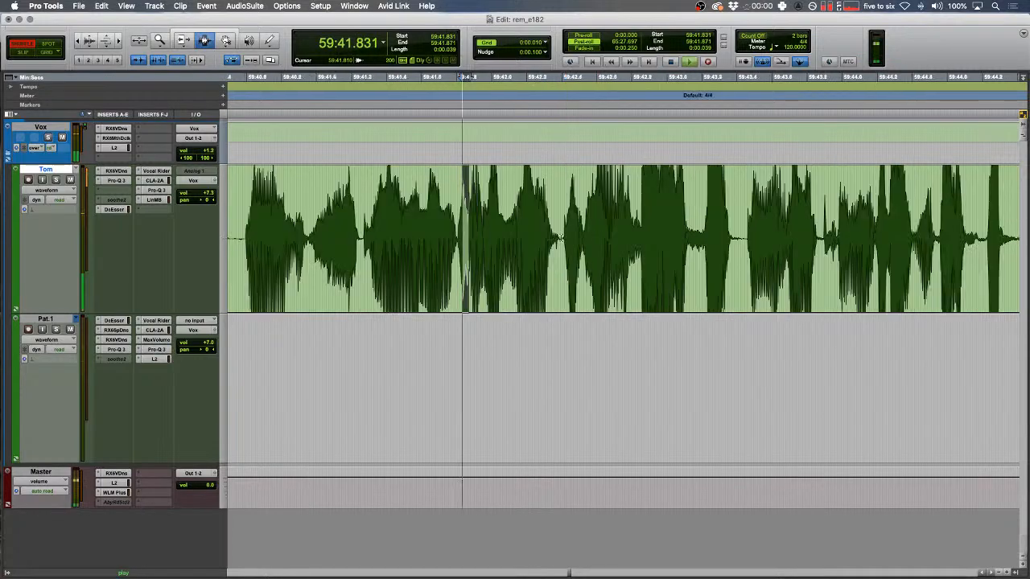
pyautogui.press('space')
# - Separate the blip at 59:43.163 on Tom into tone clip Tom_10, then return to Slip mode
pyautogui.moveTo(696, 239); pyautogui.dragTo(738, 235)
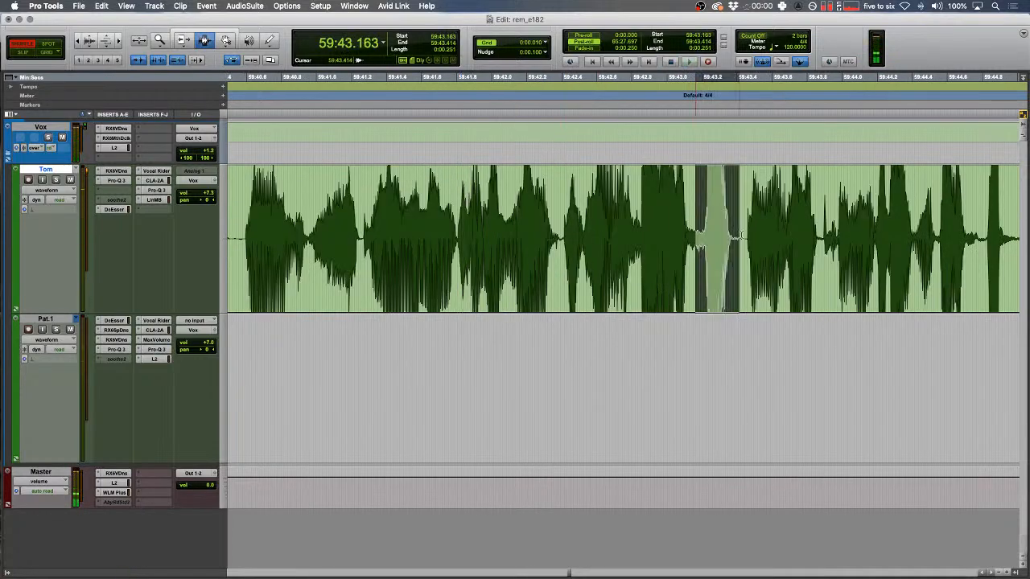
pyautogui.hotkey('alt', 'shift', '3')
pyautogui.moveTo(534, 234); pyautogui.dragTo(552, 234)
pyautogui.press('space')
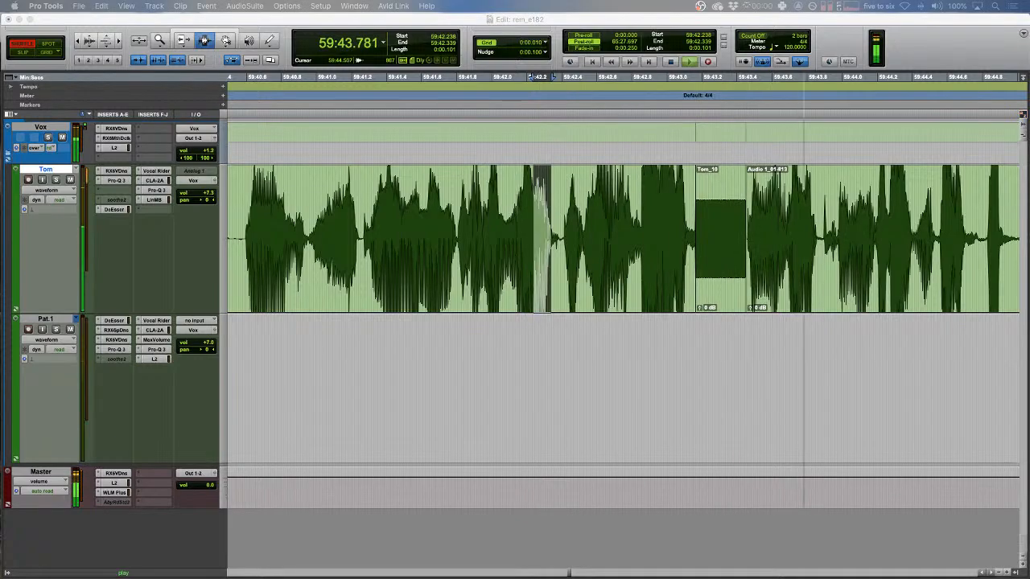
pyautogui.click(651, 269)
pyautogui.press('r')
pyautogui.press('F2')
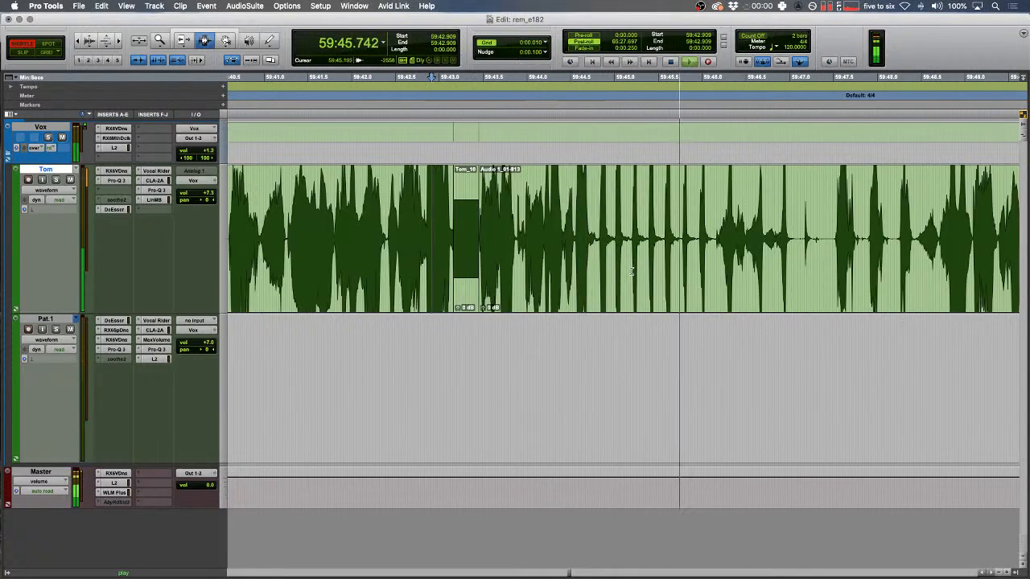
pyautogui.click(651, 267)
pyautogui.hscroll(4, 651, 266)
pyautogui.hscroll(3, 650, 266)
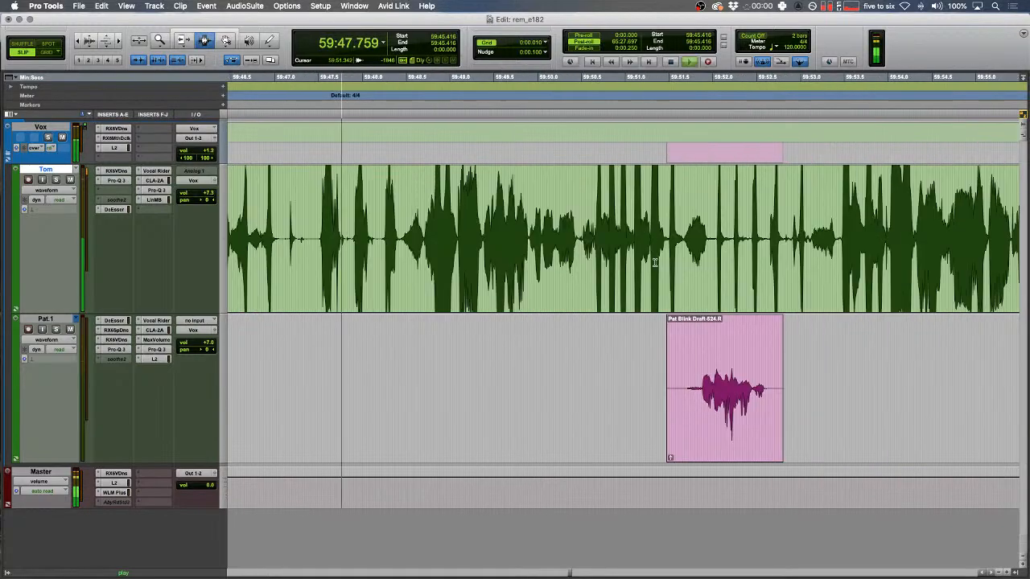
pyautogui.moveTo(619, 390); pyautogui.dragTo(901, 374)
pyautogui.press('r')
pyautogui.press('r')
pyautogui.press('r')
pyautogui.press('r')
pyautogui.press('r')
pyautogui.press('r')
pyautogui.press('r')
pyautogui.press('r')
pyautogui.press('r')
pyautogui.press('r')
pyautogui.press('r')
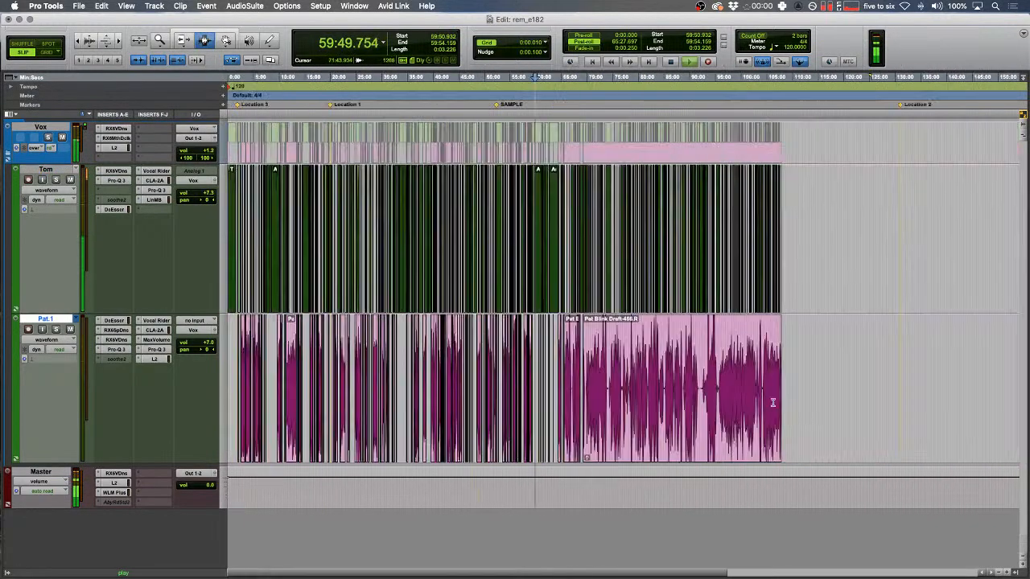
pyautogui.keyDown('shift'); pyautogui.click(750, 281); pyautogui.keyUp('shift')
pyautogui.hotkey('shift', 'f')
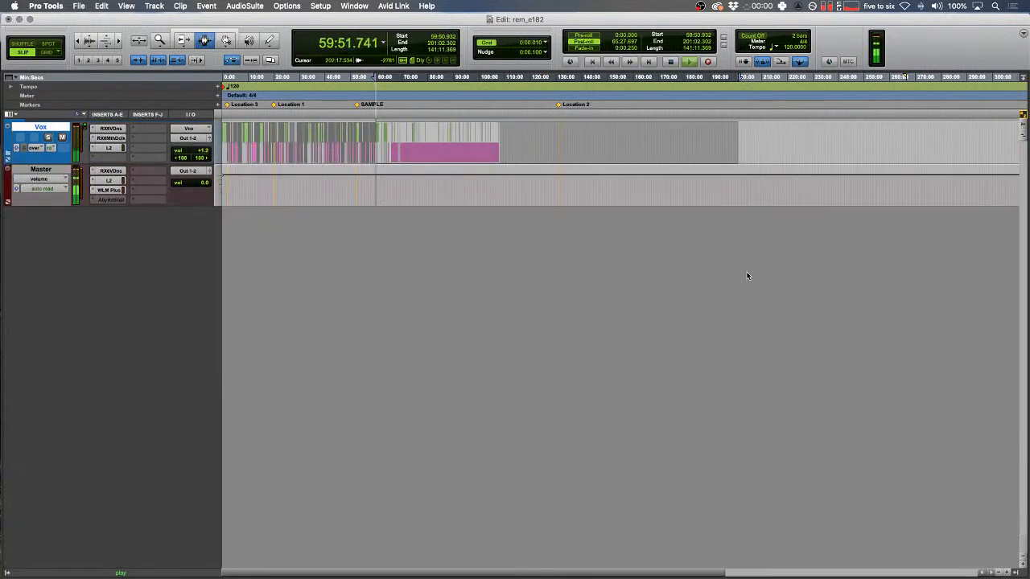
pyautogui.hotkey('shift', 'f')
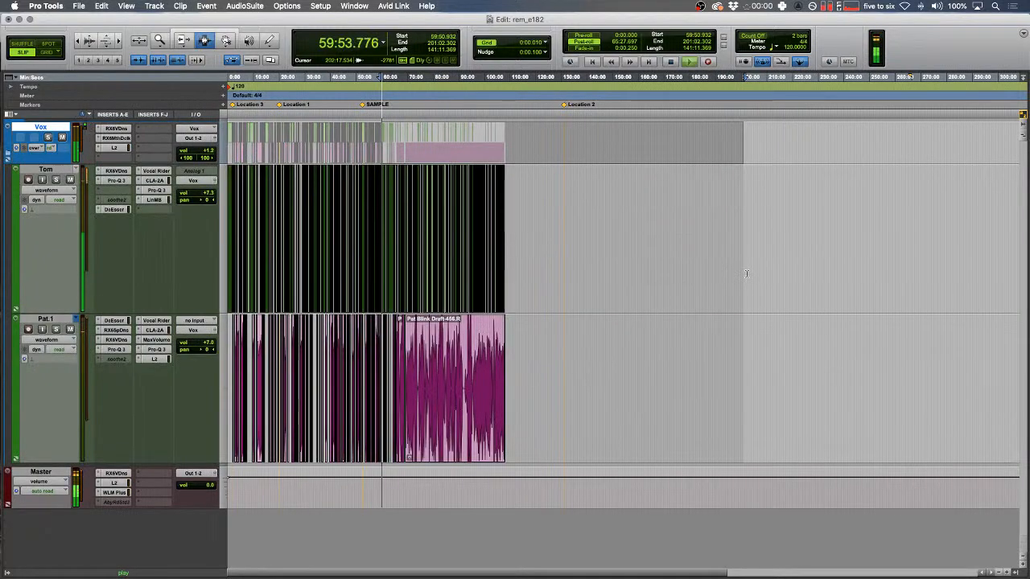
pyautogui.press('Down')
pyautogui.press('3')
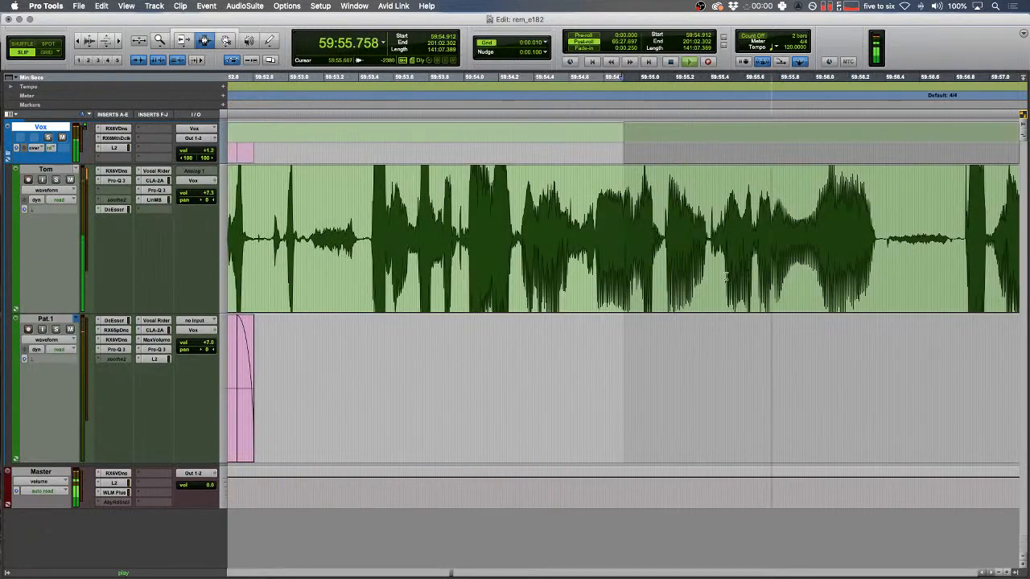
pyautogui.click(730, 272)
pyautogui.press('r')
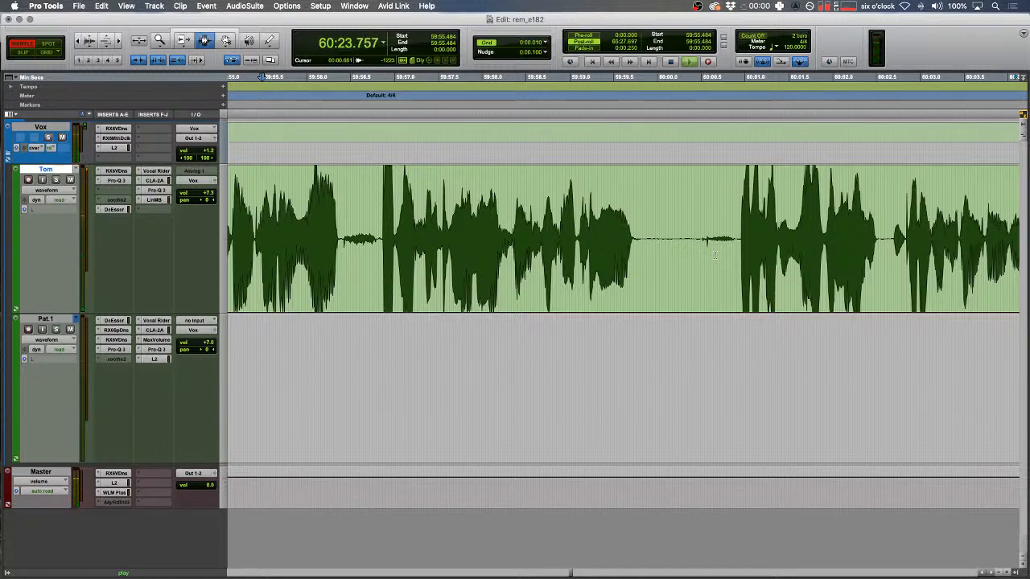
# - Delete the pause around 60:23.6 on Tom and close the gap
pyautogui.press('Down')
pyautogui.press('Left')
pyautogui.press('space')
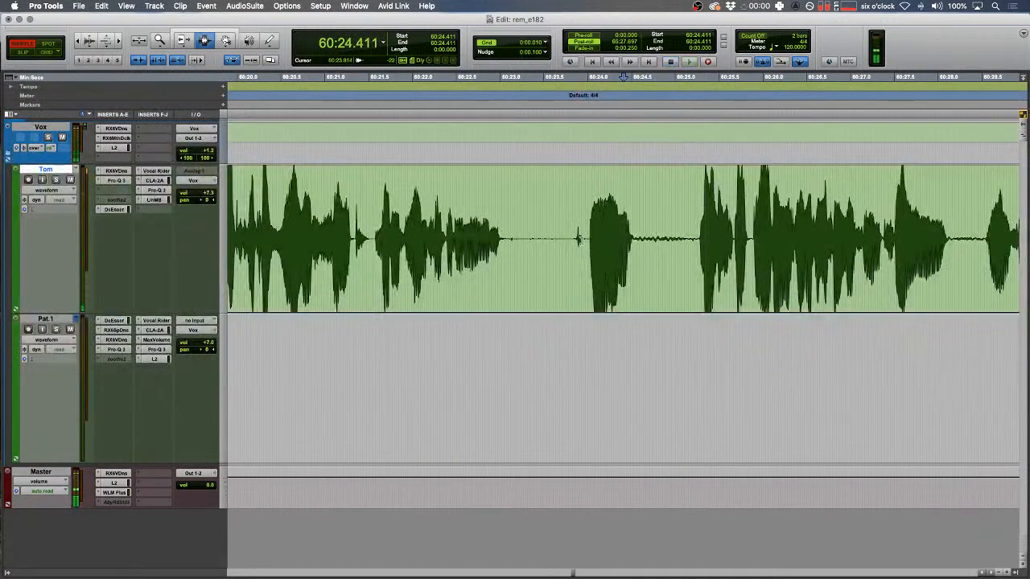
pyautogui.moveTo(587, 239); pyautogui.dragTo(537, 239)
pyautogui.press('Delete')
pyautogui.press('f')
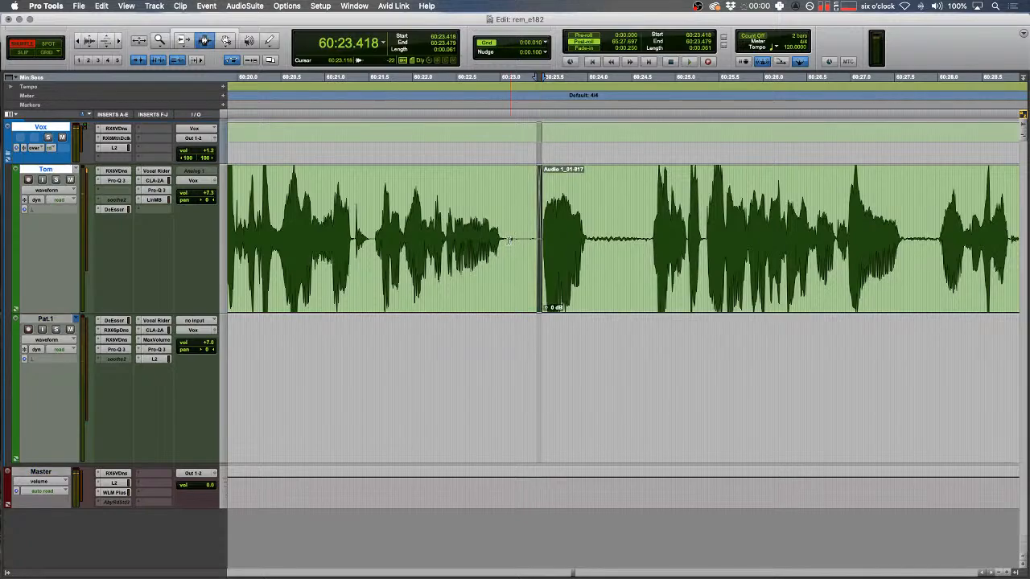
# - Split Tom's clip at 60:23.093, lower the left part's clip gain to -8.4 dB, and review
pyautogui.click(507, 242)
pyautogui.press('b')
pyautogui.moveTo(515, 310); pyautogui.dragTo(515, 331)
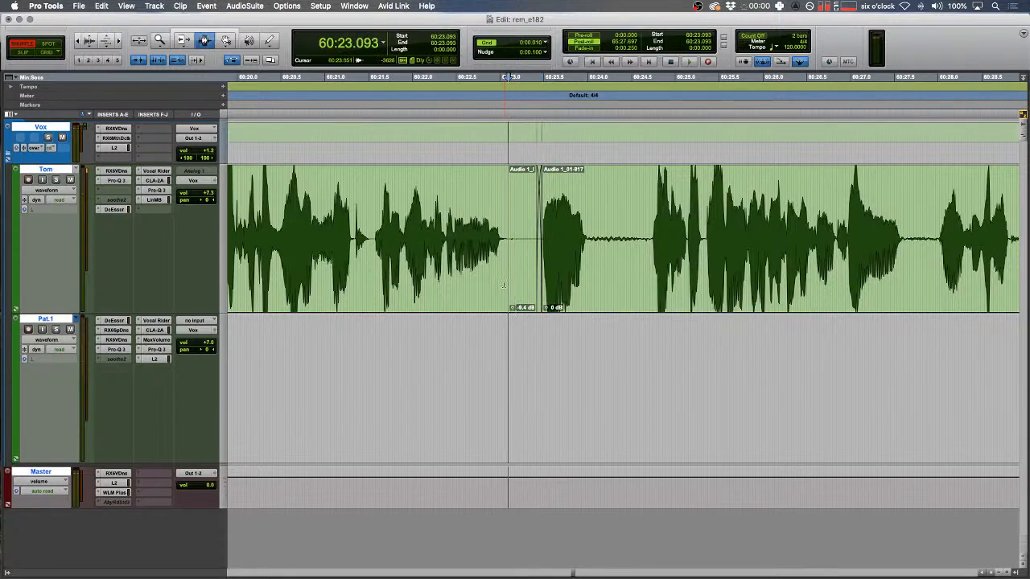
pyautogui.click(450, 237)
pyautogui.press('t')
pyautogui.press('space')
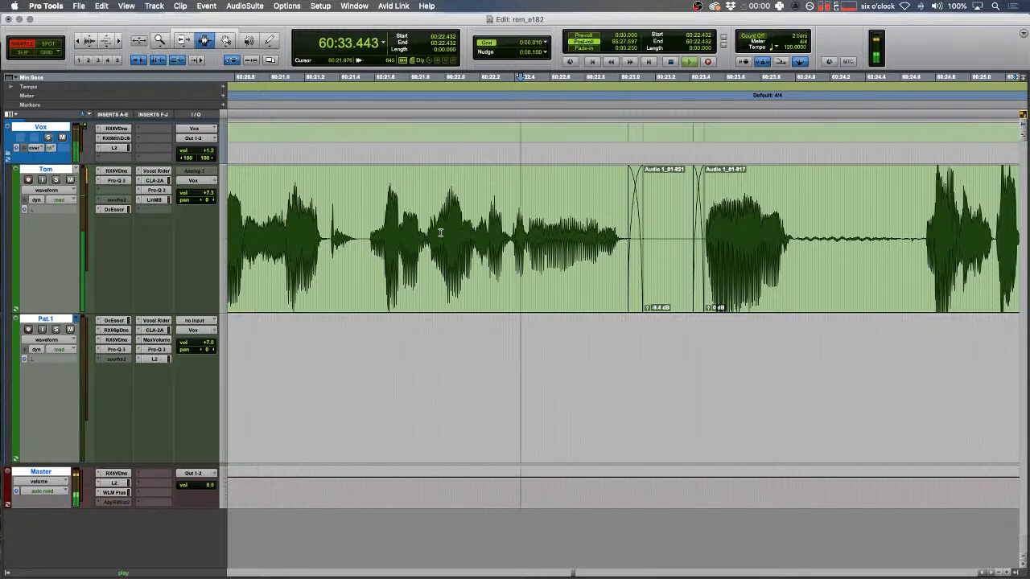
# - Delete the gap from 60:34.784 onward and play back from 60:34.490
pyautogui.press('Down')
pyautogui.press('Left')
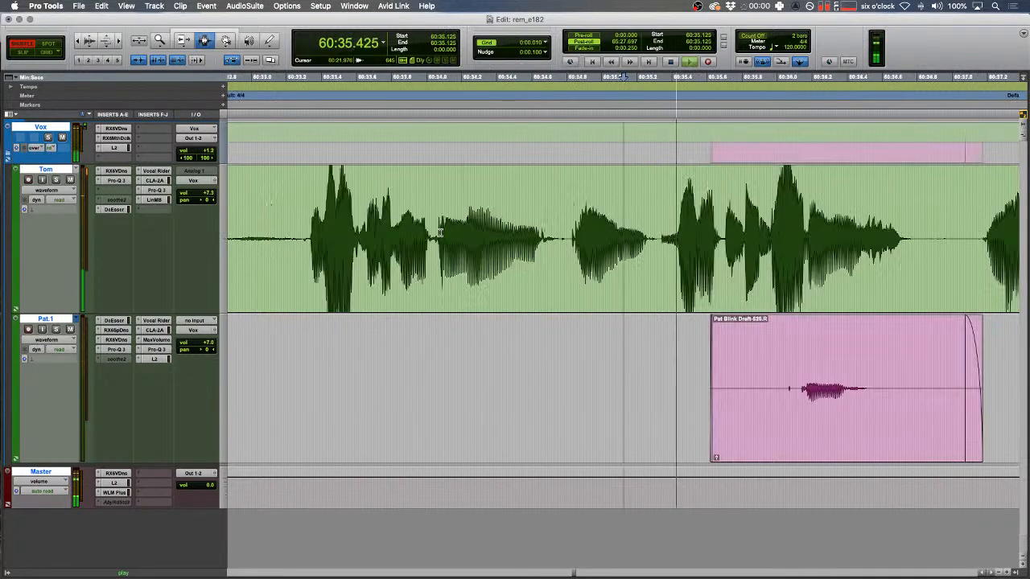
pyautogui.press('space')
pyautogui.moveTo(563, 245); pyautogui.dragTo(656, 245)
pyautogui.press('BackSpace')
pyautogui.click(512, 232)
pyautogui.press('F2')
pyautogui.press('space')
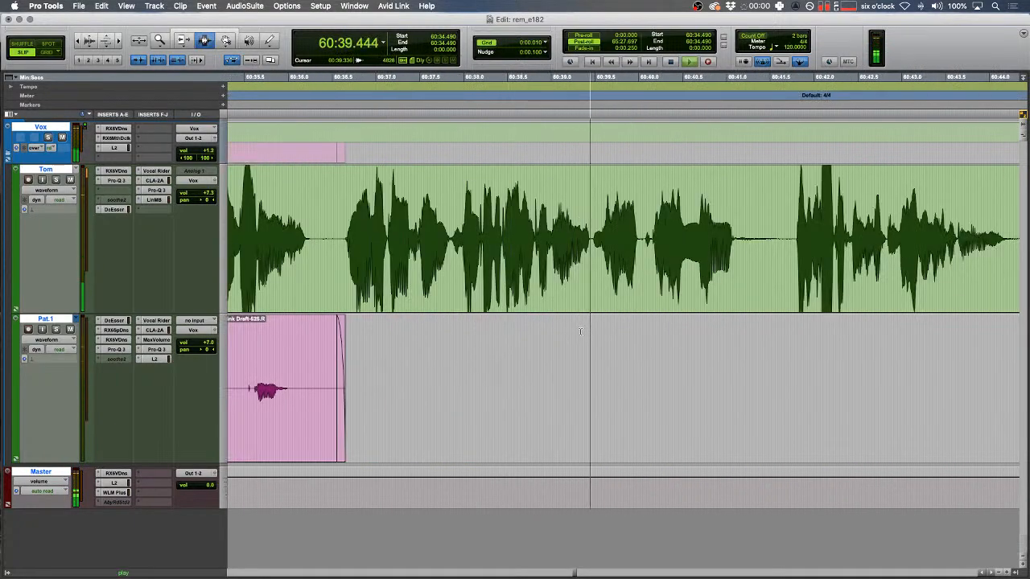
# - Delete Tom's audio from 60:41.742 to 60:43.940
pyautogui.hscroll(1, 652, 246)
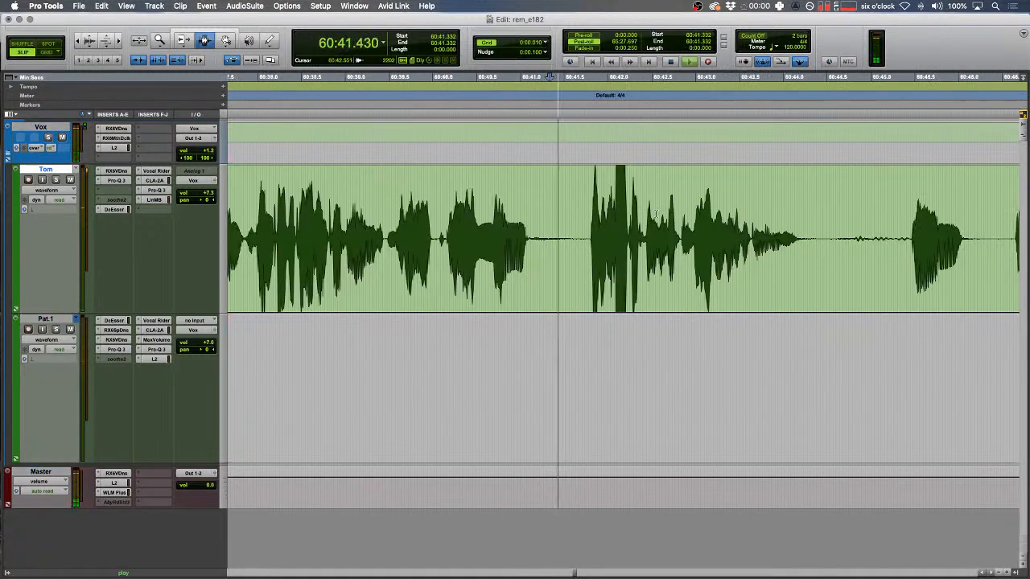
pyautogui.moveTo(585, 230); pyautogui.dragTo(773, 211)
pyautogui.press('BackSpace')
pyautogui.press('r')
pyautogui.press('space')
# - Remove a range across both speakers' tracks after 60:49.640 on Pat.1
pyautogui.click(540, 378)
pyautogui.press('space')
pyautogui.press('space')
pyautogui.press('r')
pyautogui.moveTo(430, 249); pyautogui.dragTo(746, 370)
pyautogui.press('BackSpace')
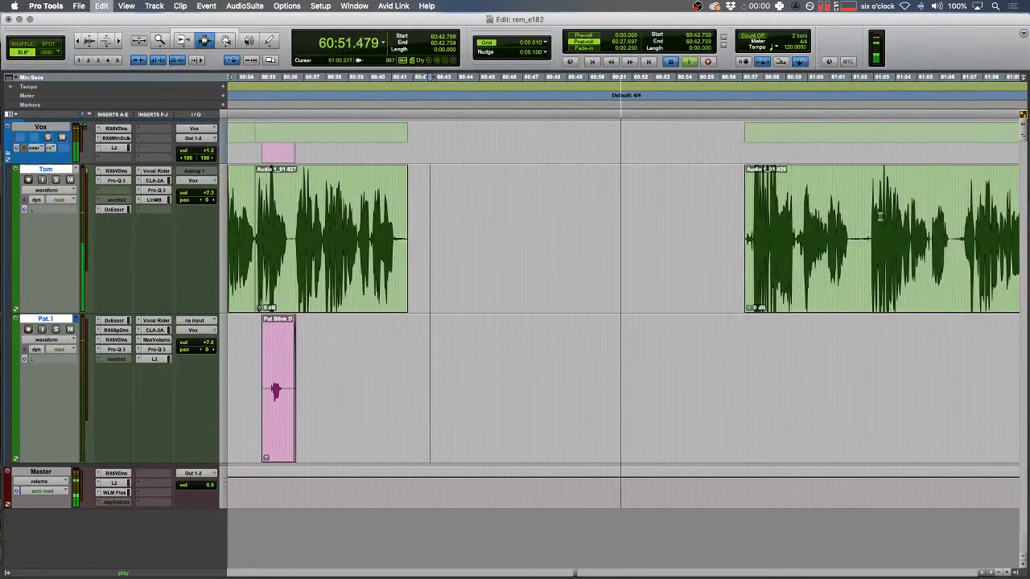
# - Audition a short range on Tom and Pat.1's audio near 61:10.702
pyautogui.moveTo(864, 241); pyautogui.dragTo(880, 242)
pyautogui.press('space')
pyautogui.press('F1')
pyautogui.press('space')
pyautogui.press('t')
pyautogui.press('space')
pyautogui.press('F2')
pyautogui.click(874, 411)
pyautogui.press('t')
pyautogui.press('t')
pyautogui.press('space')
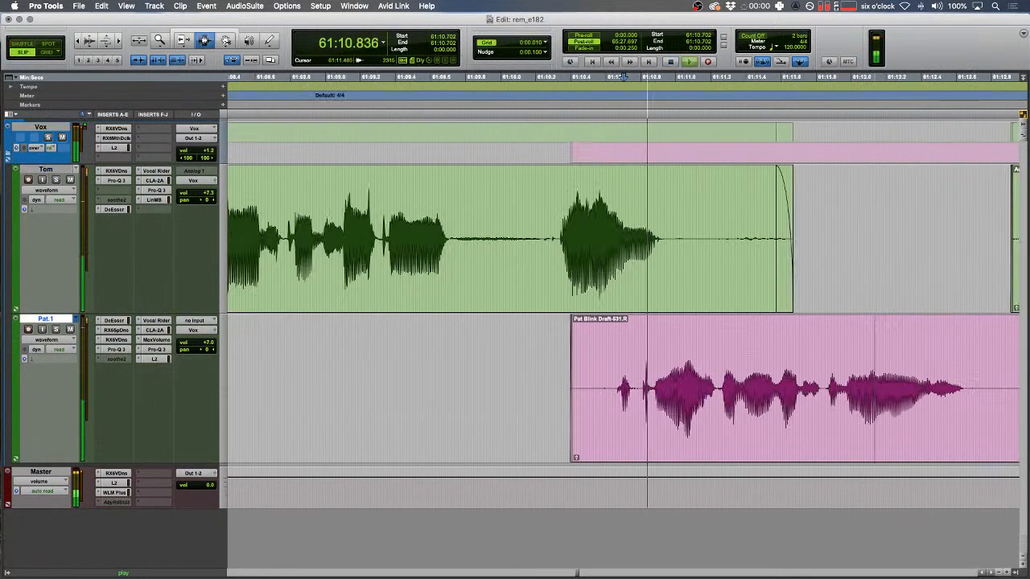
pyautogui.press('r')
pyautogui.press('space')
# - Audition a tiny range on Pat.1 at 61:13.965
pyautogui.moveTo(812, 389); pyautogui.dragTo(807, 389)
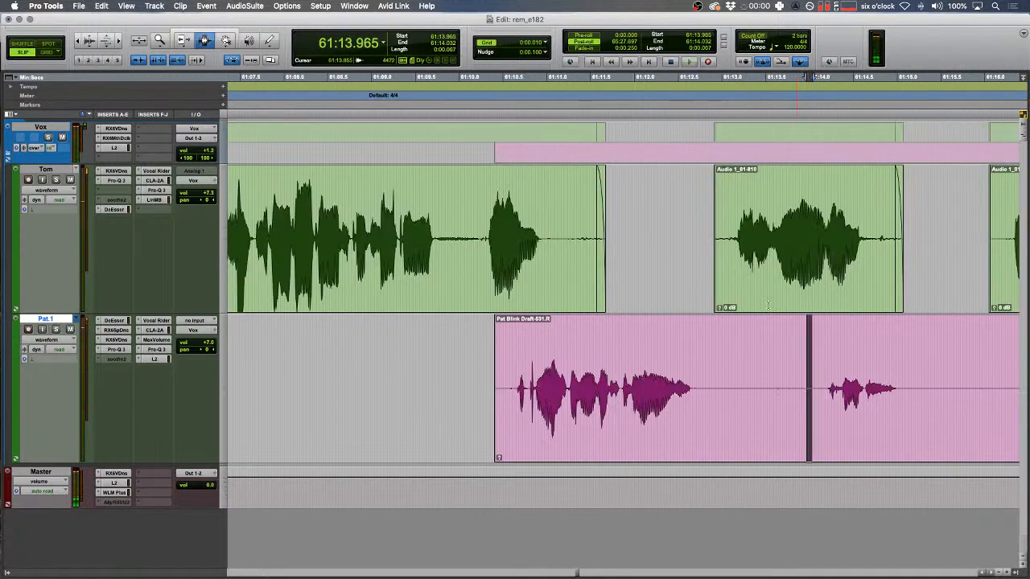
pyautogui.press('r')
pyautogui.press('space')
pyautogui.press('r')
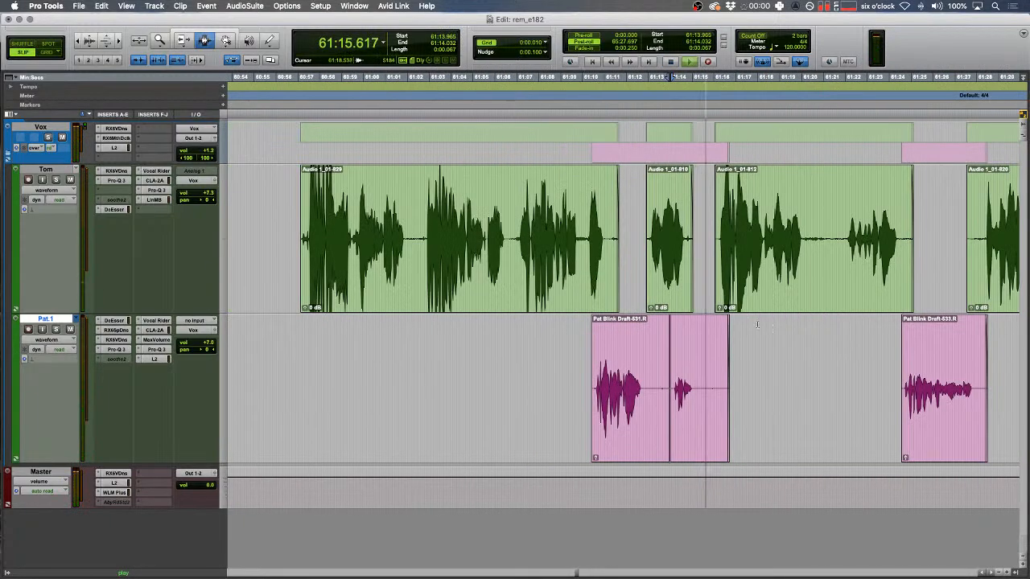
pyautogui.press('space')
# - Delete the two short Tom clips
pyautogui.click(787, 389)
pyautogui.moveTo(821, 237); pyautogui.dragTo(545, 233)
pyautogui.press('Delete')
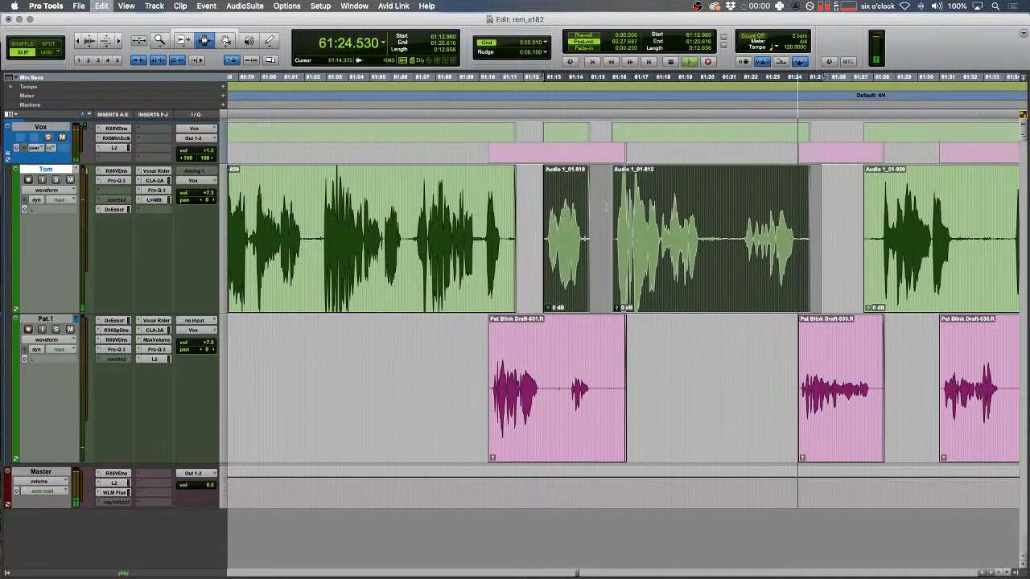
pyautogui.press('r')
# - Delete 60:54.514 to 61:19.934 on both tracks and play back from 61:31
pyautogui.moveTo(659, 370); pyautogui.dragTo(381, 281)
pyautogui.press('Delete')
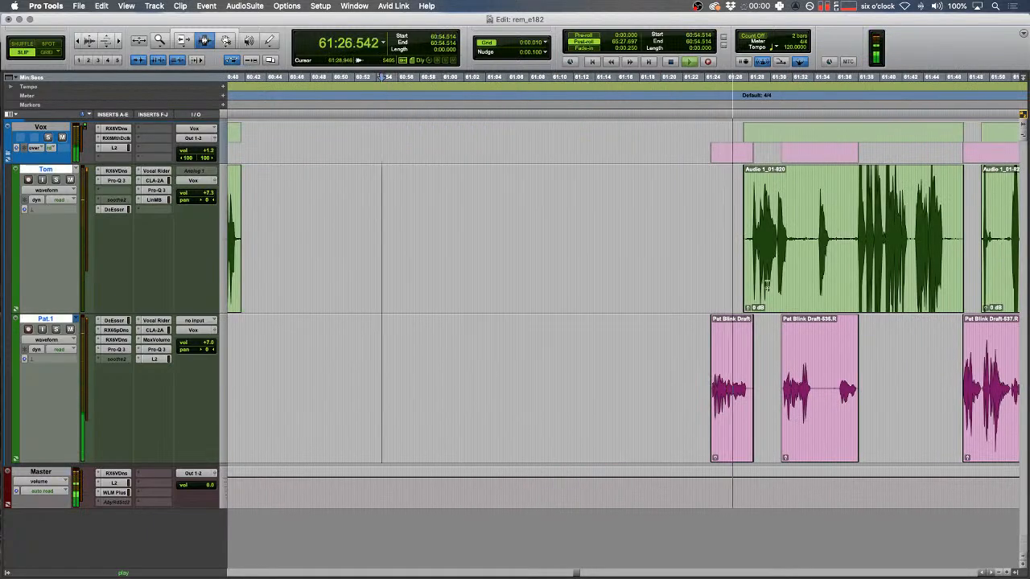
pyautogui.press('t')
pyautogui.click(612, 376)
pyautogui.press('space')
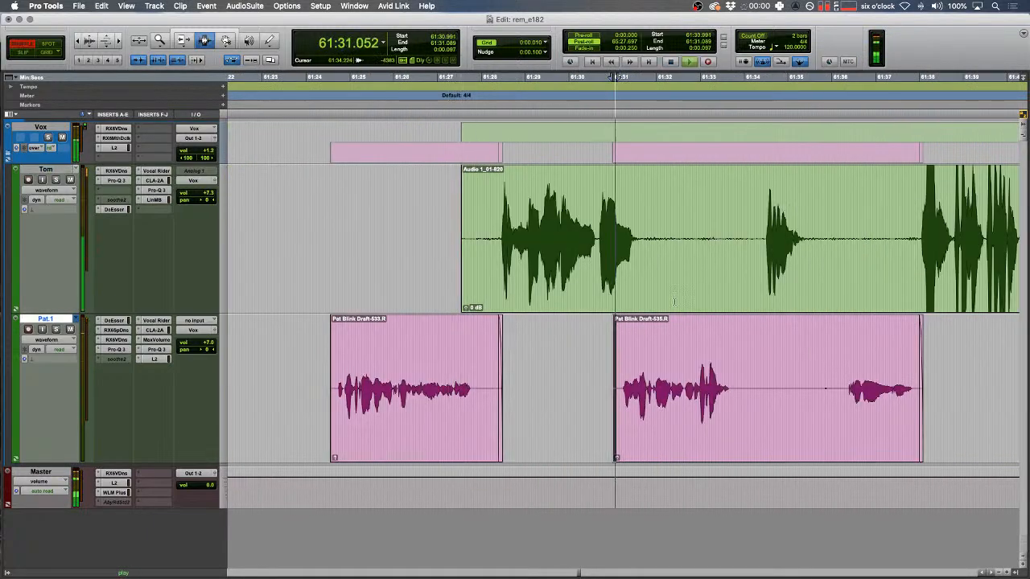
# - Delete from 61:23.914 on both tracks, then remove Tom's audio from 61:27.930 to 61:34.420
pyautogui.click(302, 246)
pyautogui.moveTo(305, 245)
pyautogui.mouseDown()
pyautogui.moveTo(719, 378)
pyautogui.moveTo(613, 390)
pyautogui.moveTo(298, 253)
pyautogui.mouseUp()
pyautogui.press('Delete')
pyautogui.moveTo(478, 249); pyautogui.dragTo(763, 230)
pyautogui.press('Delete')
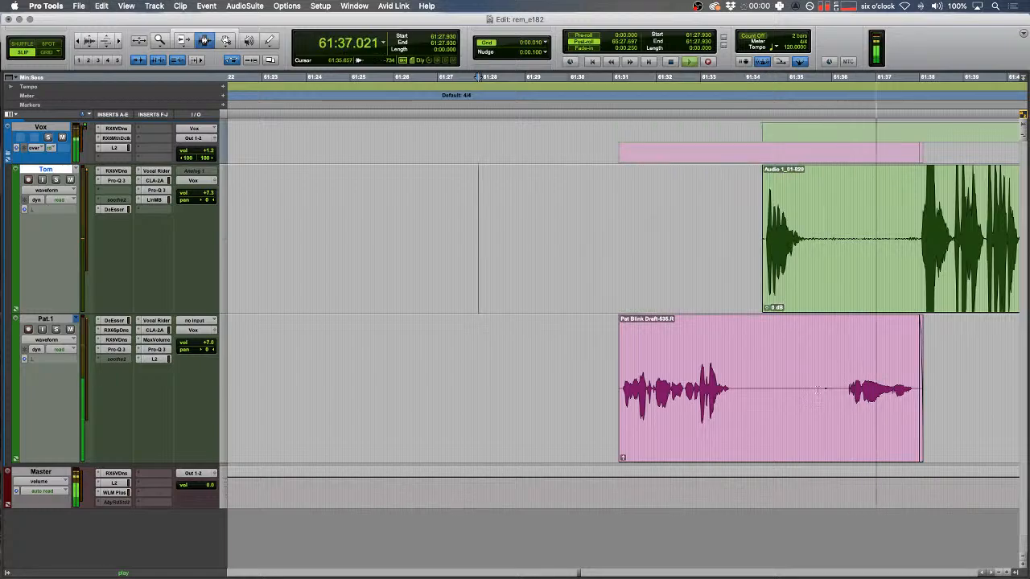
# - In Shuffle mode, review the edit at 61:31.187 and select the following Pat.1 audio
pyautogui.press('F1')
pyautogui.click(620, 392)
pyautogui.press('space')
pyautogui.press('t')
pyautogui.press('t')
pyautogui.press('space')
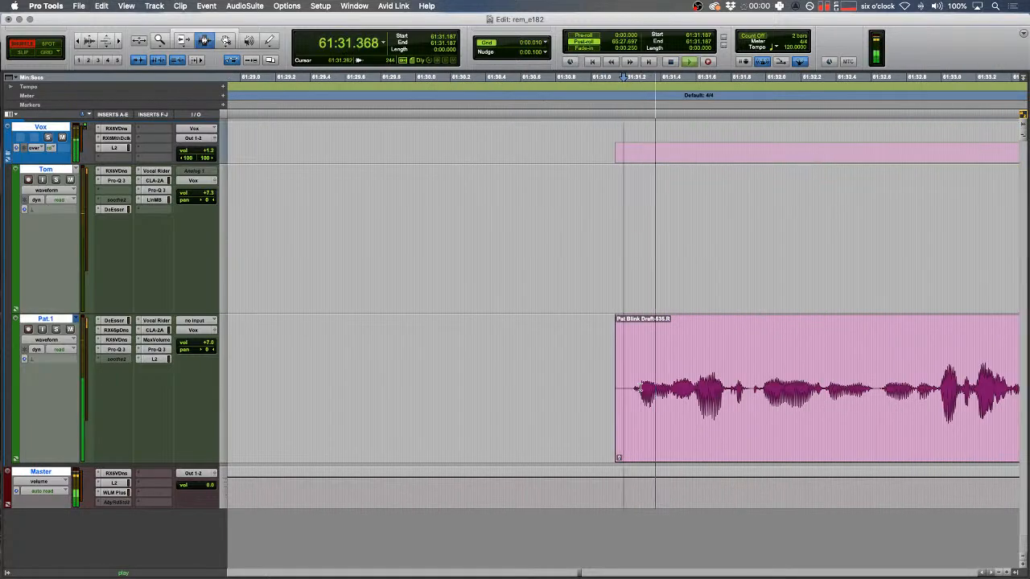
pyautogui.press('space')
pyautogui.moveTo(940, 390); pyautogui.dragTo(680, 366)
# - Delete the range back to 60:41.681 in Shuffle mode and play back from 60:39.673
pyautogui.press('r')
pyautogui.press('r')
pyautogui.press('r')
pyautogui.press('r')
pyautogui.hscroll(-10, 636, 358)
pyautogui.keyDown('shift'); pyautogui.click(595, 286); pyautogui.keyUp('shift')
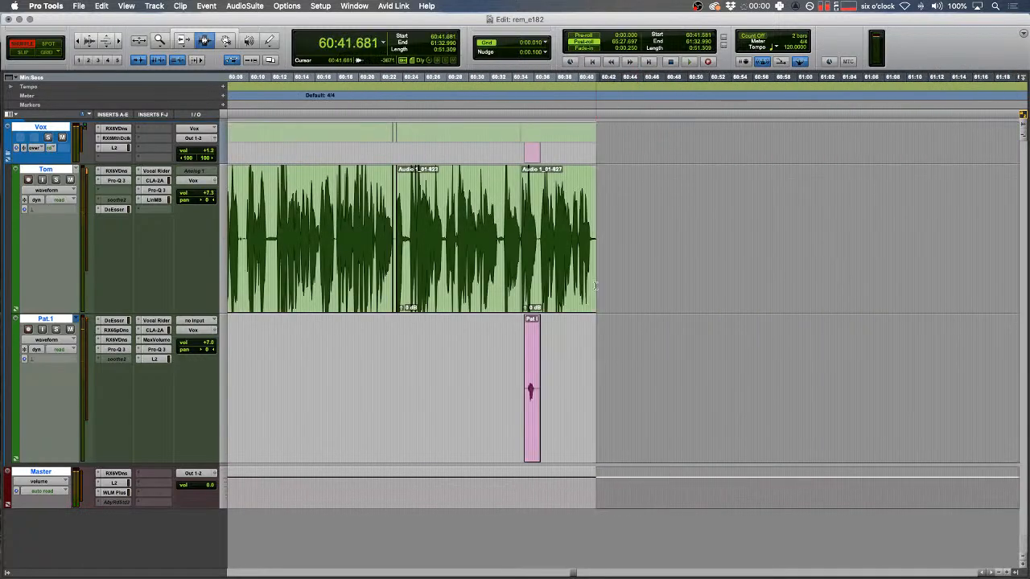
pyautogui.press('F2')
pyautogui.click(573, 269)
pyautogui.press('space')
pyautogui.press('t')
pyautogui.press('t')
pyautogui.press('t')
pyautogui.press('t')
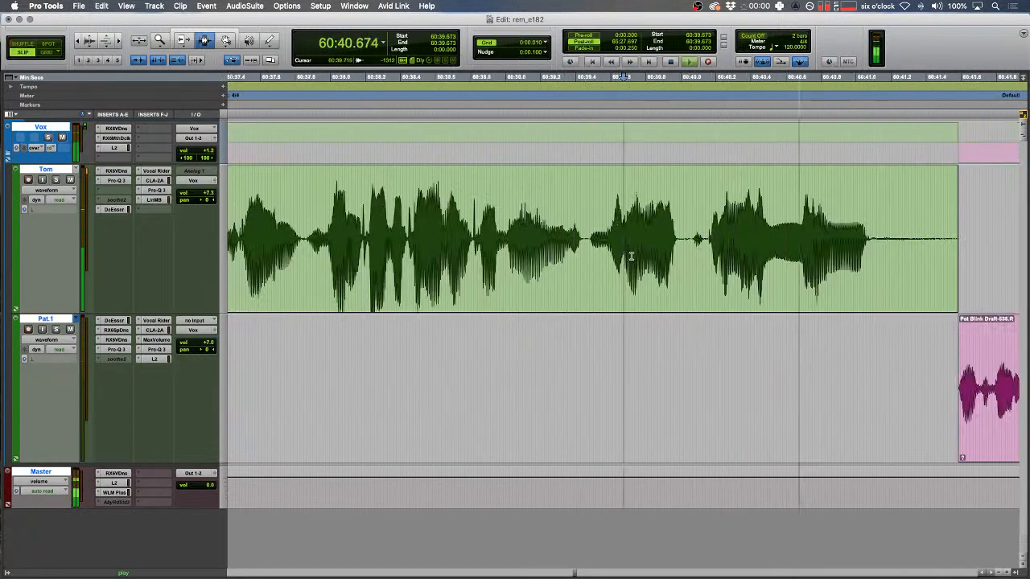
# - Extend Tom's clip end with a fade-out and give Pat's clip a short fade-in at 60:41.516
pyautogui.hscroll(3, 664, 216)
pyautogui.moveTo(751, 253); pyautogui.dragTo(767, 253)
pyautogui.moveTo(765, 173); pyautogui.dragTo(752, 174)
pyautogui.click(740, 358)
pyautogui.moveTo(747, 358); pyautogui.dragTo(755, 358)
pyautogui.press('f')
pyautogui.press('r')
# - Clear a short noise from Pat's clip and fade across that spot
pyautogui.hscroll(5, 724, 346)
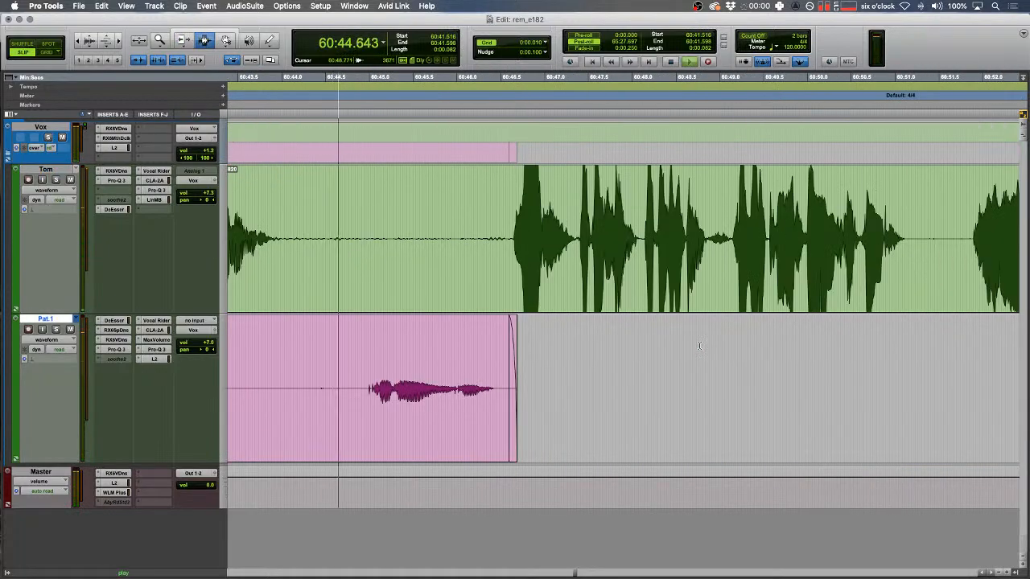
pyautogui.hscroll(-1, 724, 358)
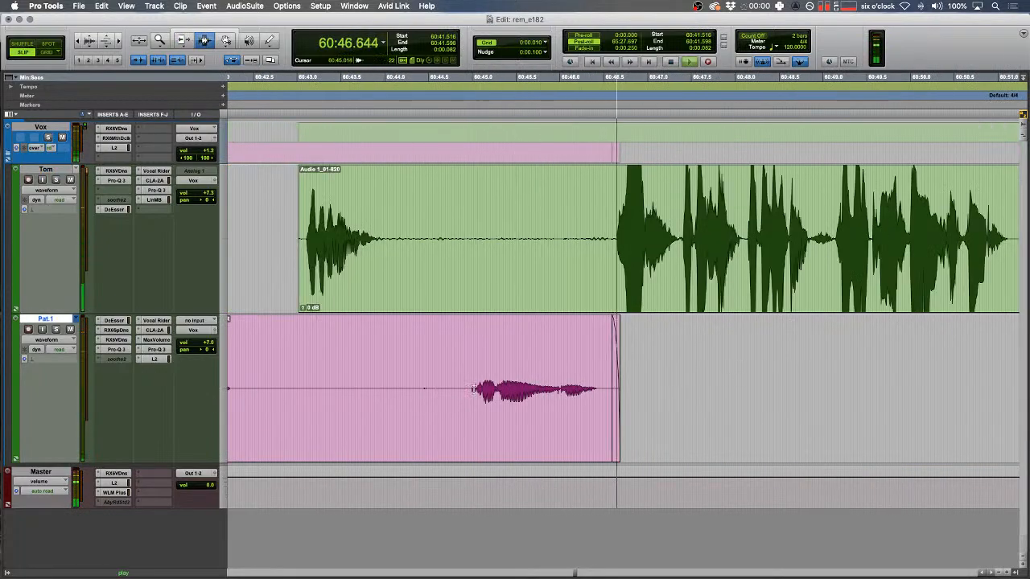
pyautogui.moveTo(473, 392); pyautogui.dragTo(348, 374)
pyautogui.press('BackSpace')
pyautogui.press('f')
# - Delete a stretch of the upper clip around 61:01 and fade out its new end
pyautogui.hscroll(2, 348, 374)
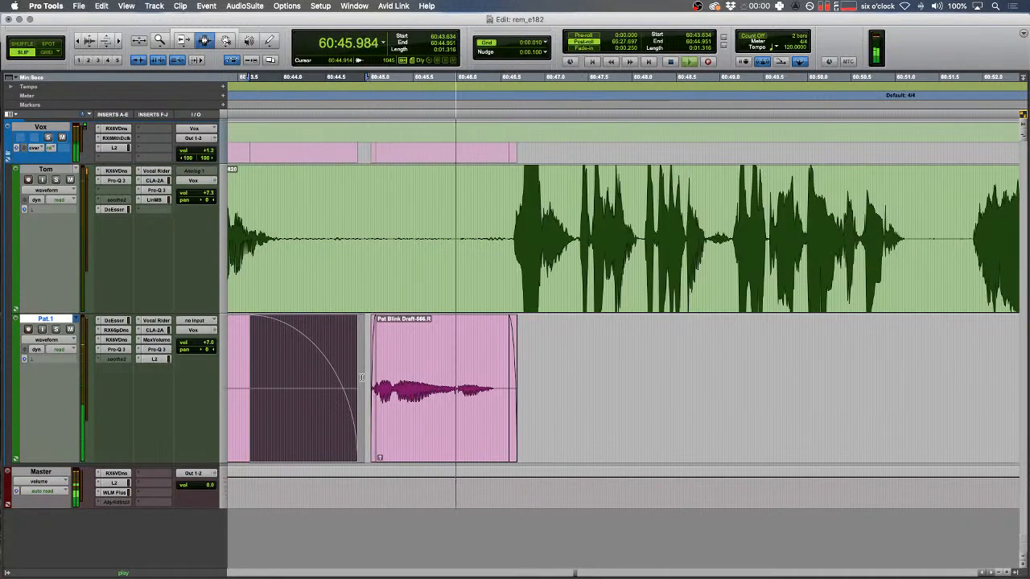
pyautogui.hscroll(3, 361, 377)
pyautogui.press('r')
pyautogui.press('r')
pyautogui.hscroll(5, 361, 377)
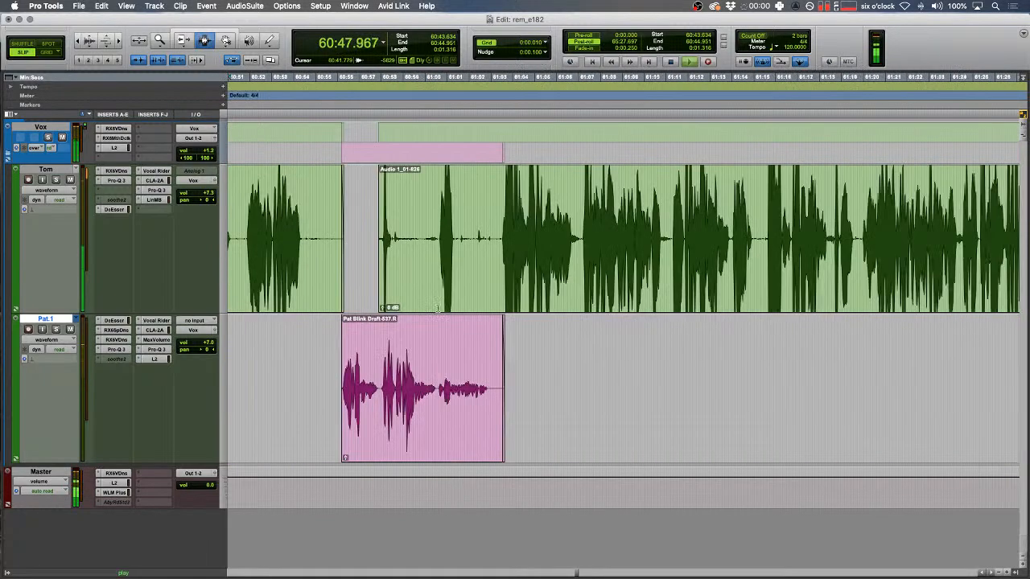
pyautogui.click(453, 216)
pyautogui.press('t')
pyautogui.press('t')
pyautogui.moveTo(644, 235); pyautogui.dragTo(795, 235)
pyautogui.press('Delete')
pyautogui.moveTo(729, 229); pyautogui.dragTo(619, 227)
pyautogui.press('r')
# - Remove the unwanted start of the next clip and fade in its new start
pyautogui.moveTo(485, 224)
pyautogui.mouseDown()
pyautogui.moveTo(464, 228)
pyautogui.moveTo(480, 229)
pyautogui.mouseUp()
pyautogui.press('Delete')
pyautogui.press('f')
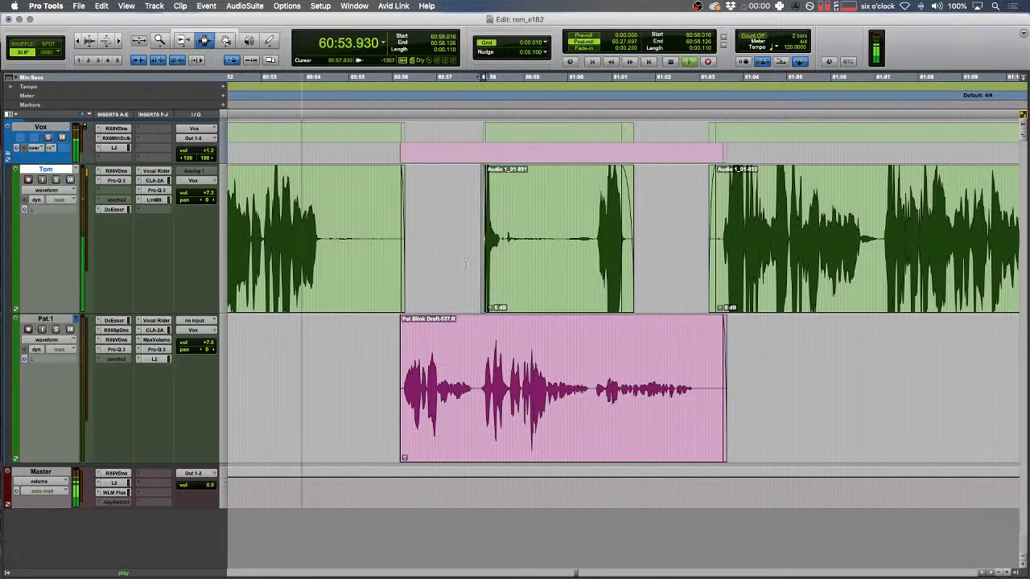
# - Close the silent gap near 60:57.5 in Shuffle mode and crossfade across the cut
pyautogui.click(459, 264)
pyautogui.press('t')
pyautogui.press('t')
pyautogui.hscroll(-5, 495, 254)
pyautogui.press('F1')
pyautogui.moveTo(503, 251); pyautogui.dragTo(698, 252)
pyautogui.press('Delete')
pyautogui.moveTo(502, 251); pyautogui.dragTo(510, 251)
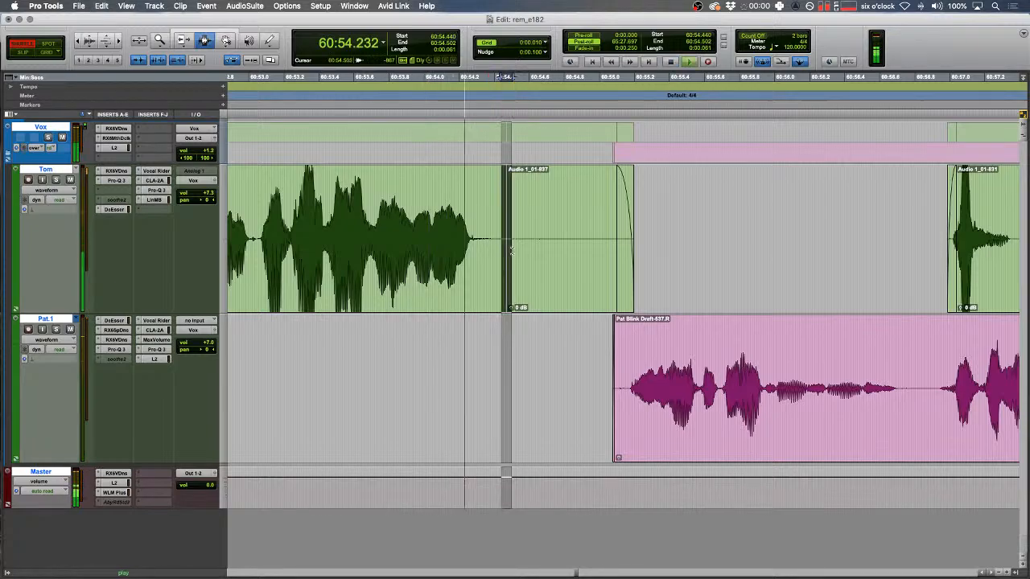
pyautogui.press('f')
# - In Slip mode, delete the clip's trailing part after 60:58.7 and fade out its new end
pyautogui.press('r')
pyautogui.press('r')
pyautogui.press('r')
pyautogui.press('r')
pyautogui.press('r')
pyautogui.press('r')
pyautogui.press('r')
pyautogui.hscroll(10, 547, 334)
pyautogui.press('F2')
pyautogui.hscroll(10, 547, 334)
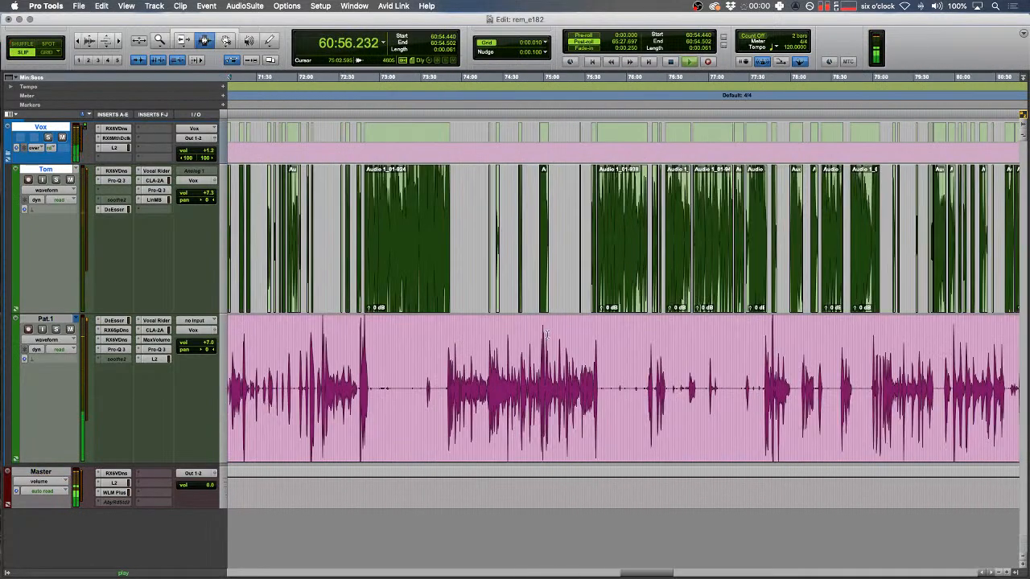
pyautogui.hscroll(20, 545, 334)
pyautogui.hscroll(-5, 393, 439)
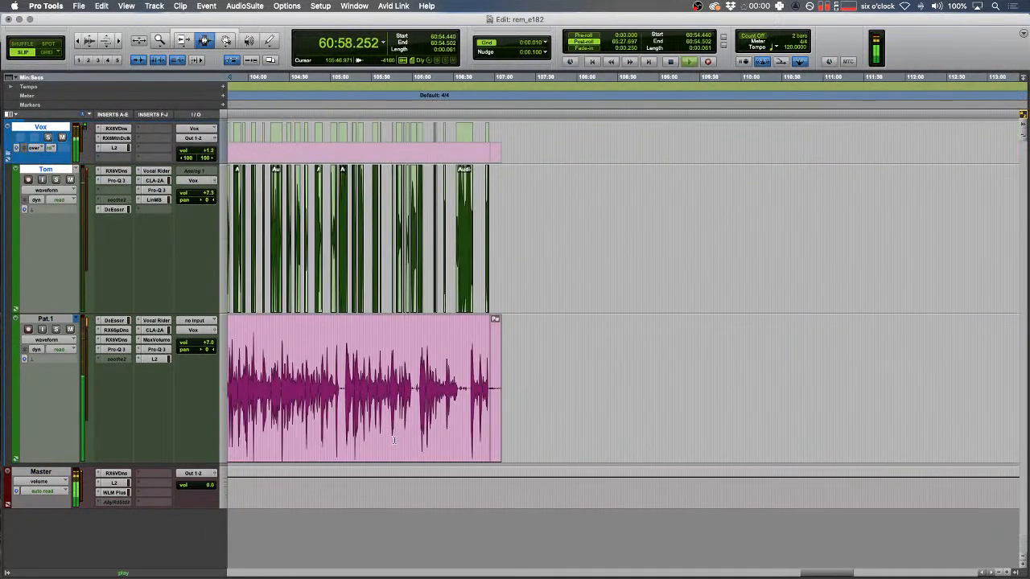
pyautogui.press('Down')
pyautogui.press('t')
pyautogui.press('t')
pyautogui.press('t')
pyautogui.press('t')
pyautogui.press('t')
pyautogui.press('t')
pyautogui.press('t')
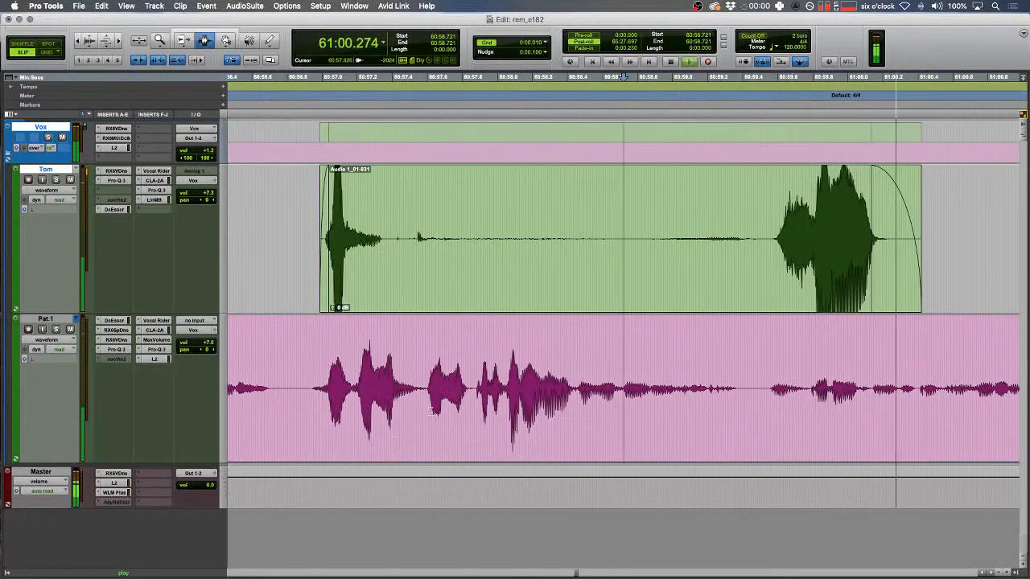
pyautogui.moveTo(475, 236); pyautogui.dragTo(975, 233)
pyautogui.press('BackSpace')
pyautogui.moveTo(767, 230); pyautogui.dragTo(423, 221)
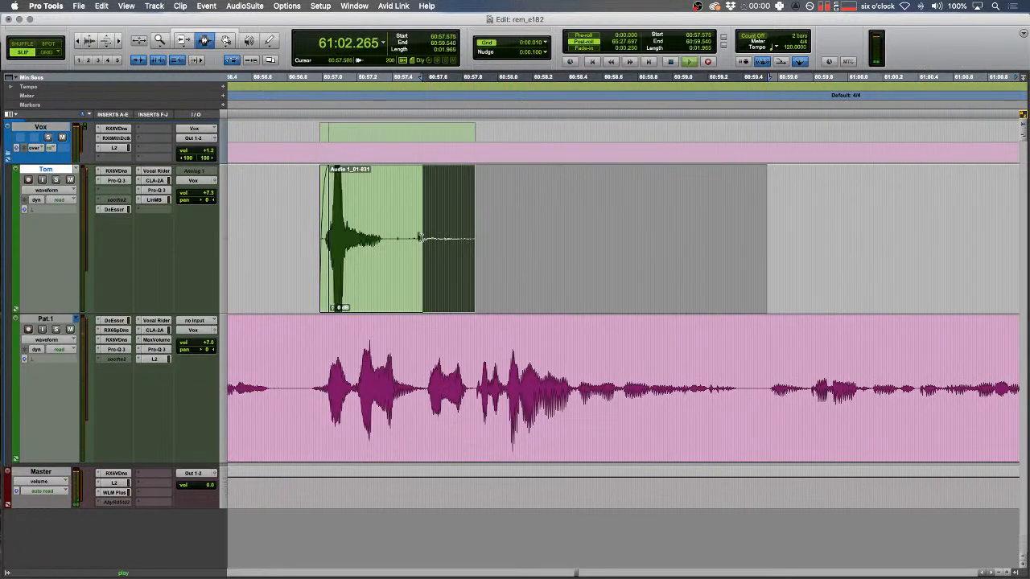
pyautogui.press('f')
# - Review the audio from 61:03.3 at fast shuttle speed
pyautogui.press('r')
pyautogui.hscroll(5, 430, 221)
pyautogui.hscroll(2, 431, 221)
pyautogui.click(609, 255)
pyautogui.hotkey('ctrl', '6')
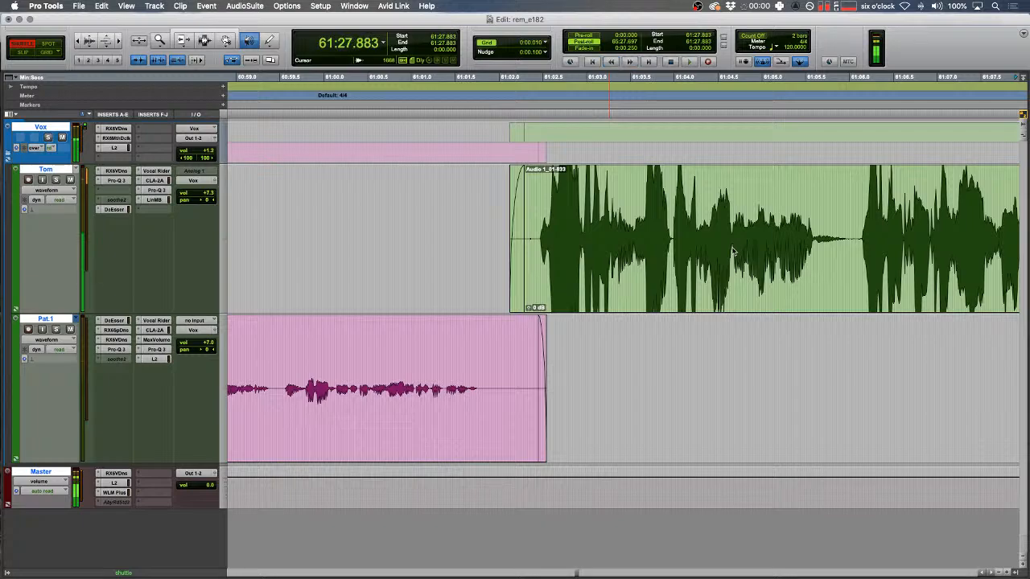
# - Review the speech from about 61:23, parking the edit point at 61:25.1
pyautogui.press('space')
pyautogui.hscroll(-5, 387, 447)
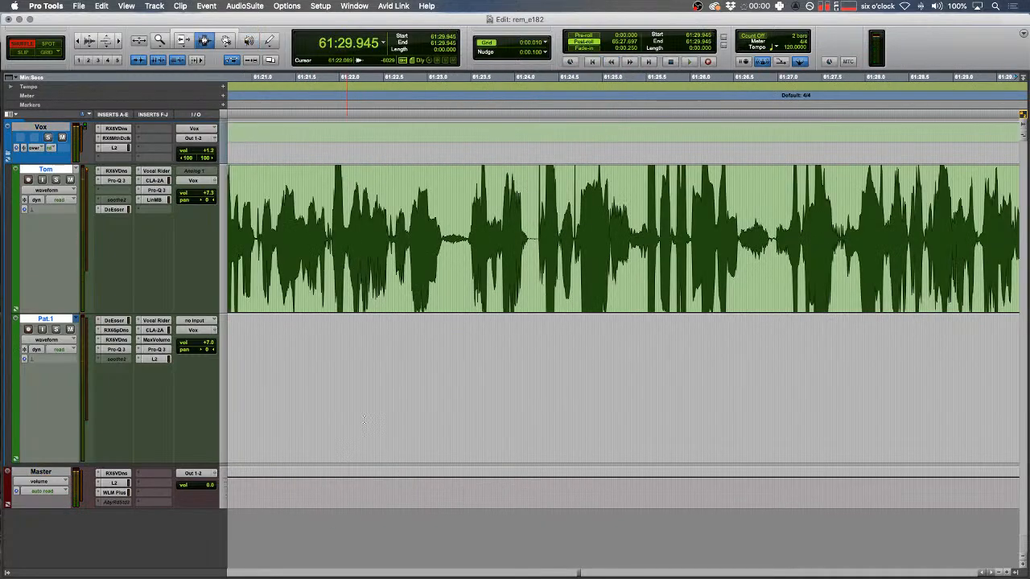
pyautogui.press('space')
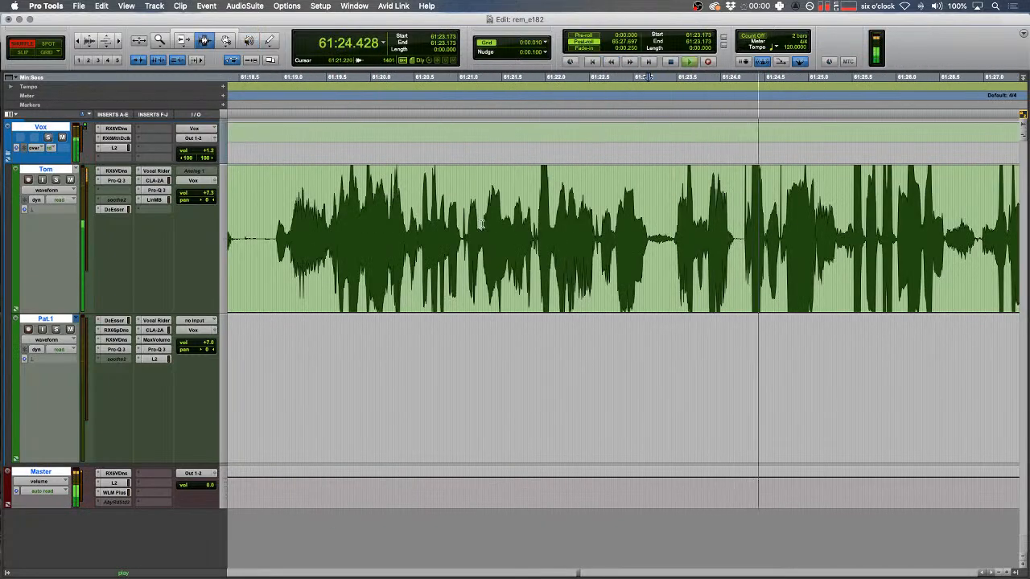
pyautogui.click(614, 240)
pyautogui.hotkey('ctrl', '6')
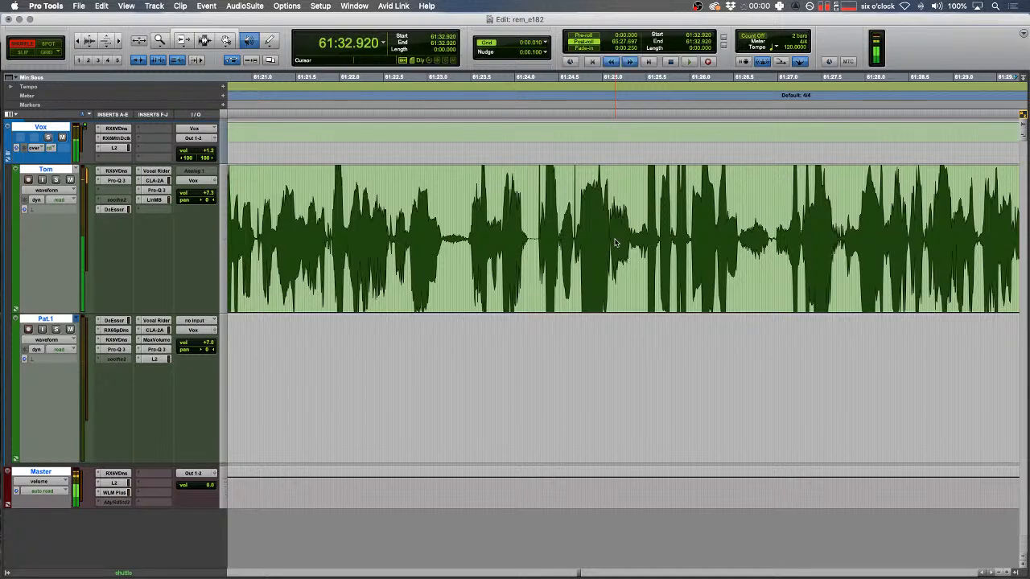
pyautogui.press('space')
# - Cut the unwanted word near 61:34.3, close the gap in Shuffle and fade the edit
pyautogui.moveTo(427, 241); pyautogui.dragTo(392, 235)
pyautogui.press('t')
pyautogui.press('t')
pyautogui.press('space')
pyautogui.press('space')
pyautogui.press('F2')
pyautogui.press('BackSpace')
pyautogui.press('F1')
pyautogui.press('BackSpace')
pyautogui.press('F2')
pyautogui.press('f')
pyautogui.moveTo(486, 242); pyautogui.dragTo(517, 245)
pyautogui.press('f')
pyautogui.press('space')
pyautogui.press('r')
pyautogui.press('r')
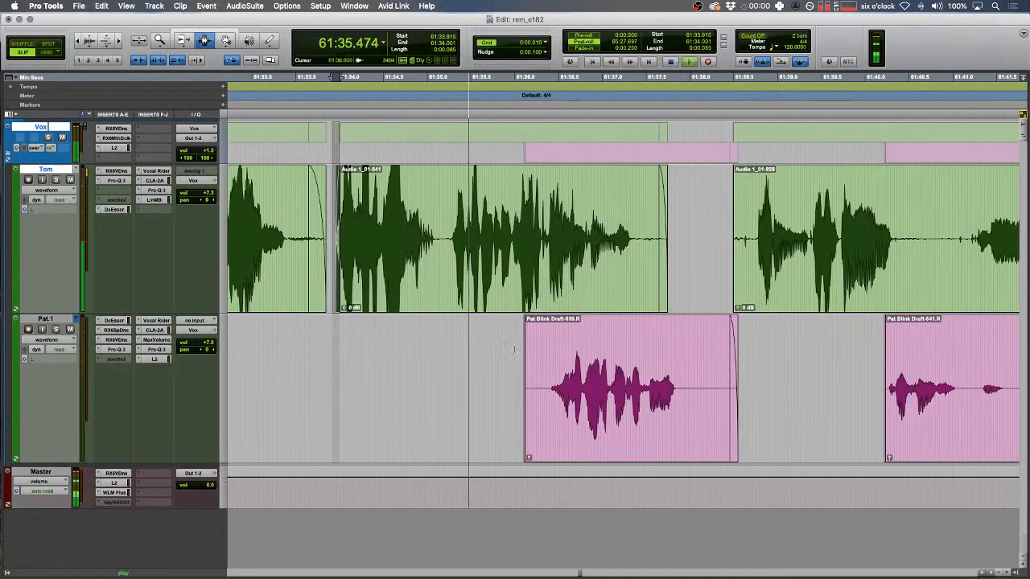
# - Fade in the lower speaker's clip and trim the upper clip's tail with a fade-out
pyautogui.moveTo(513, 351); pyautogui.dragTo(540, 348)
pyautogui.press('f')
pyautogui.moveTo(693, 243); pyautogui.dragTo(752, 232)
pyautogui.press('BackSpace')
pyautogui.press('f')
pyautogui.press('f')
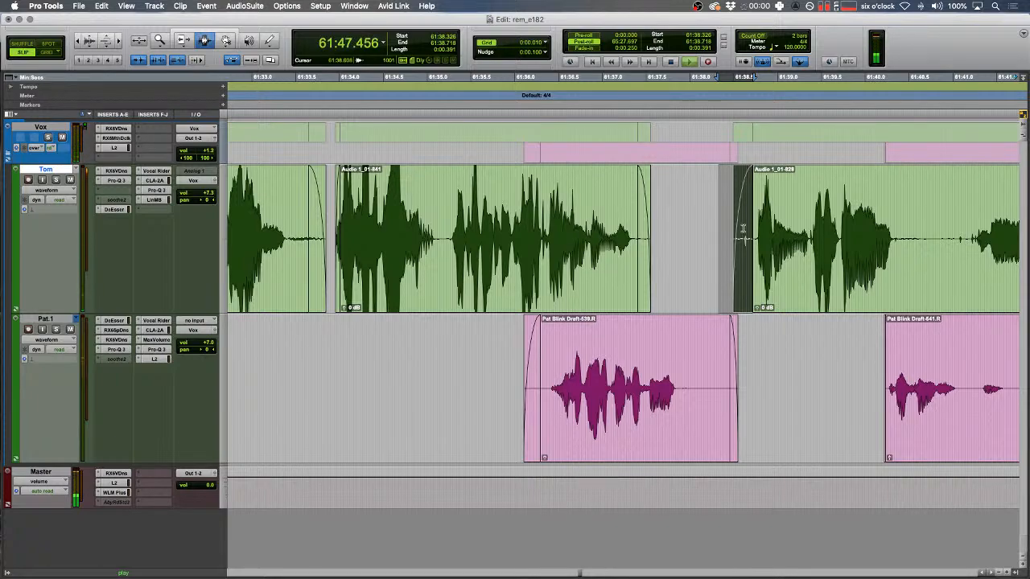
# - Delete the pause from 61:47.651 to about 61:48.4 in Shuffle and play back the edit
pyautogui.press('Down')
pyautogui.moveTo(569, 217); pyautogui.dragTo(575, 218)
pyautogui.press('space')
pyautogui.press('t')
pyautogui.press('t')
pyautogui.click(734, 239)
pyautogui.press('F1')
pyautogui.press('space')
pyautogui.press('space')
pyautogui.moveTo(734, 239); pyautogui.dragTo(481, 236)
pyautogui.press('Delete')
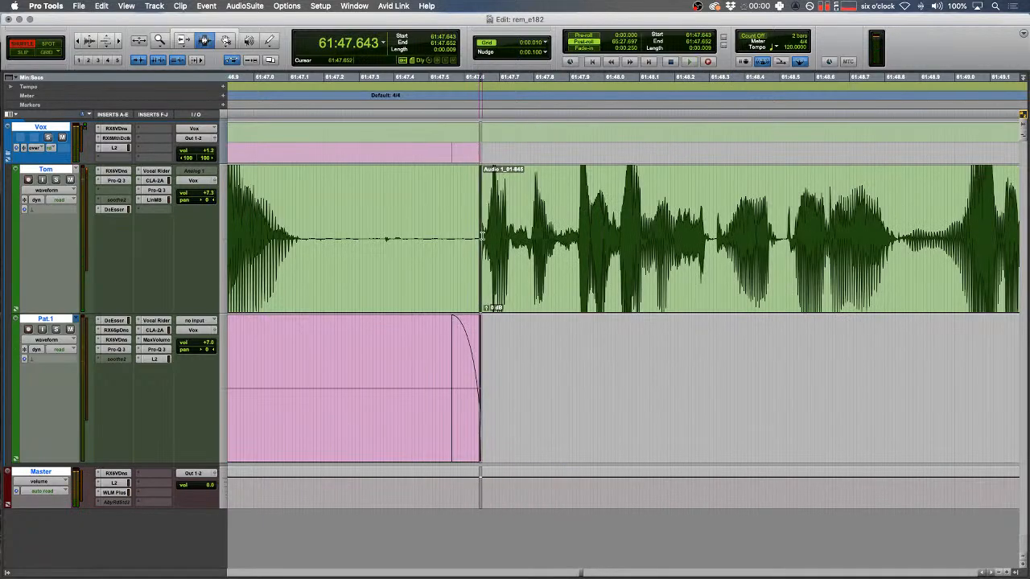
pyautogui.press('space')
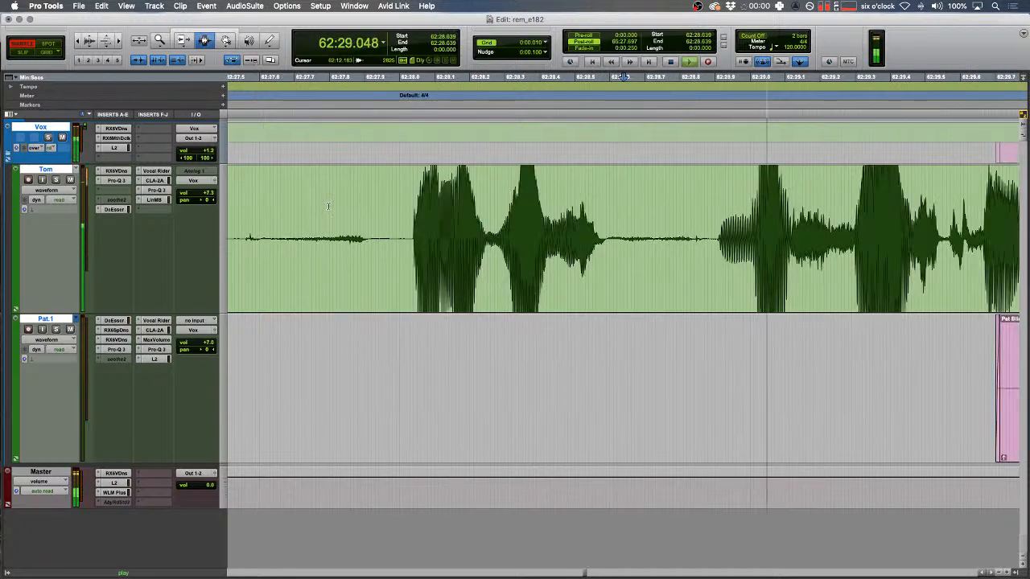
# - Drag the lower speaker's clip earlier in Slip mode so it starts about 62:27.4
pyautogui.click(540, 271)
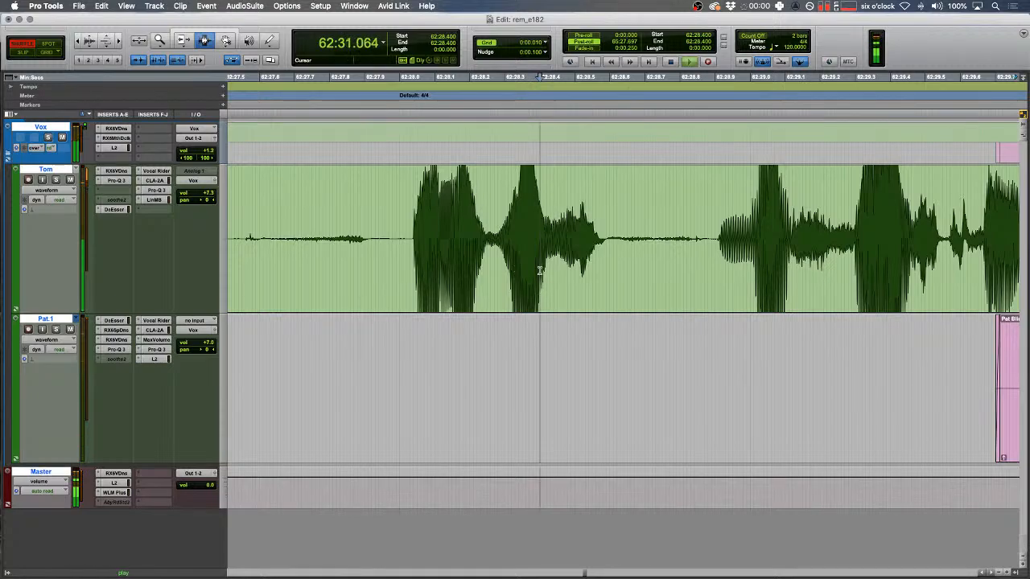
pyautogui.press('Down')
pyautogui.press('r')
pyautogui.press('r')
pyautogui.press('F2')
pyautogui.press('F8')
pyautogui.moveTo(540, 402); pyautogui.dragTo(433, 372)
pyautogui.press('t')
pyautogui.moveTo(680, 402); pyautogui.dragTo(491, 386)
pyautogui.press('t')
pyautogui.press('r')
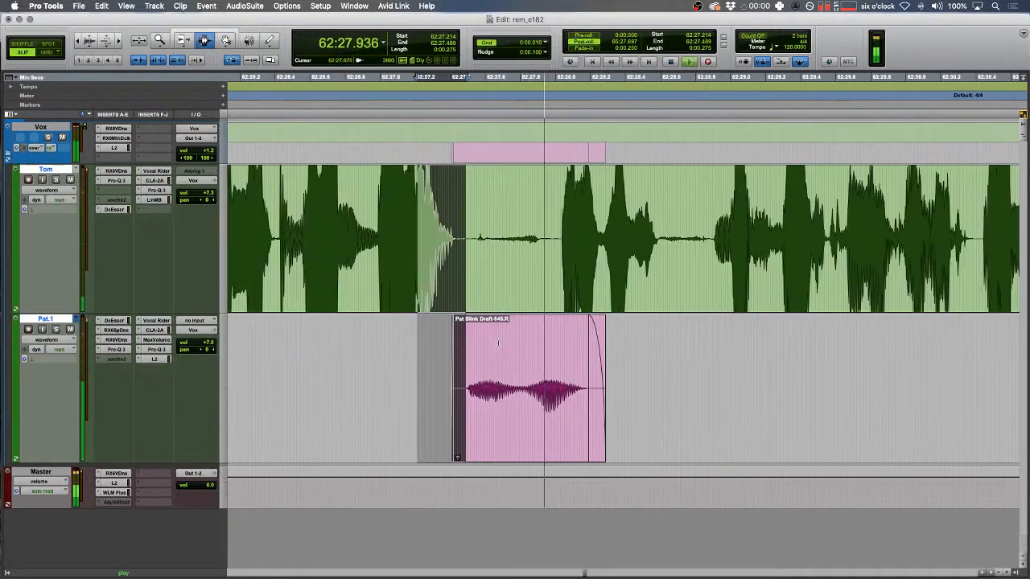
pyautogui.press('r')
# - Locate the stumble near 62:33 on the upper track and preview it in Shuffle mode
pyautogui.hscroll(15, 547, 298)
pyautogui.hscroll(-1, 552, 297)
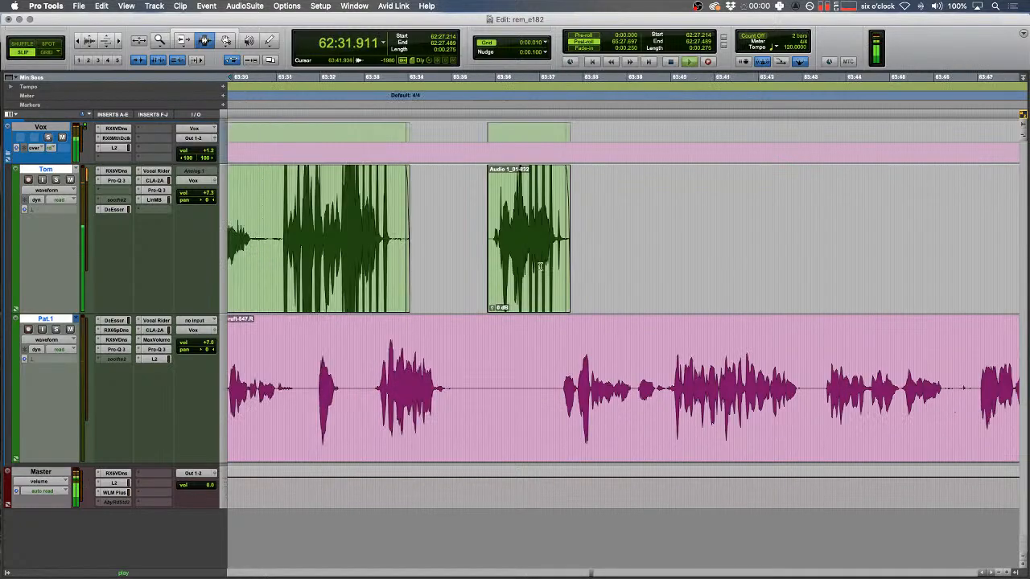
pyautogui.press('r')
pyautogui.hscroll(-1, 541, 266)
pyautogui.hscroll(-2, 540, 267)
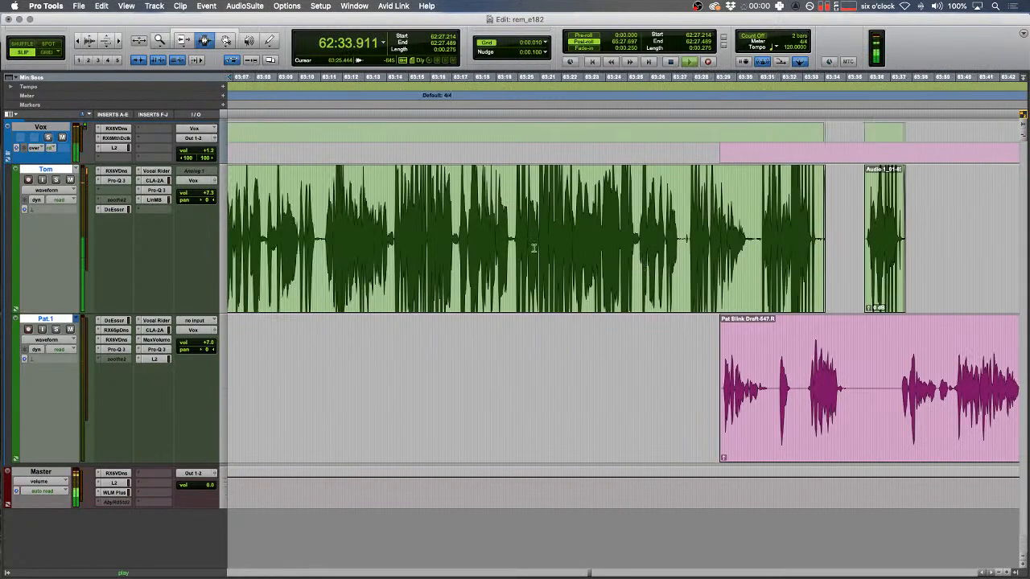
pyautogui.press('Down')
pyautogui.press('t')
pyautogui.press('t')
pyautogui.press('t')
pyautogui.press('space')
pyautogui.press('F1')
pyautogui.moveTo(514, 225); pyautogui.dragTo(456, 227)
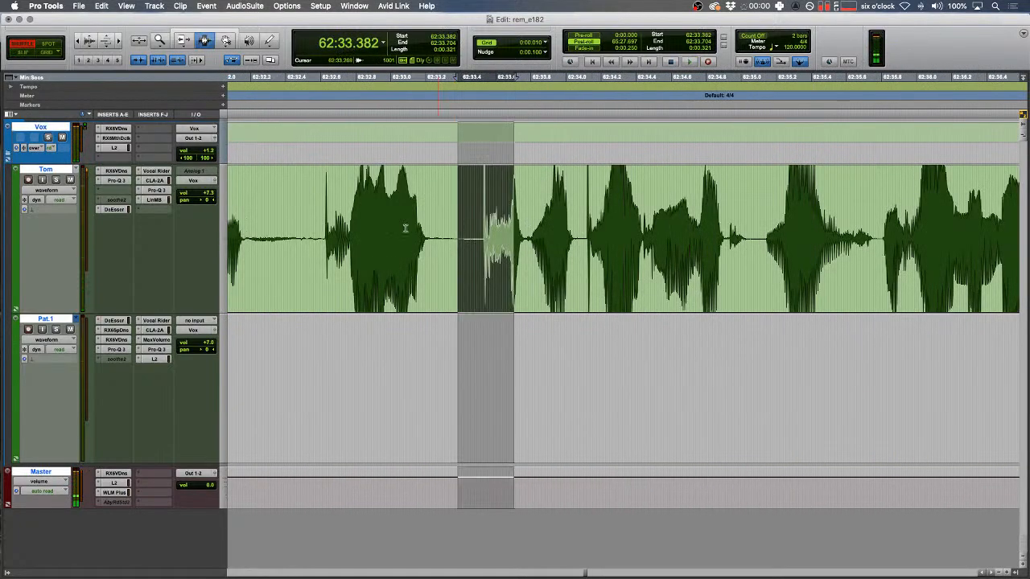
pyautogui.moveTo(325, 228); pyautogui.dragTo(295, 229)
pyautogui.press('t')
pyautogui.press('space')
# - Cut the stumble from 62:33.48 to 62:34.1 and crossfade the join
pyautogui.hscroll(5, 568, 236)
pyautogui.moveTo(582, 233); pyautogui.dragTo(792, 234)
pyautogui.press('space')
pyautogui.press('Delete')
pyautogui.moveTo(581, 229); pyautogui.dragTo(588, 229)
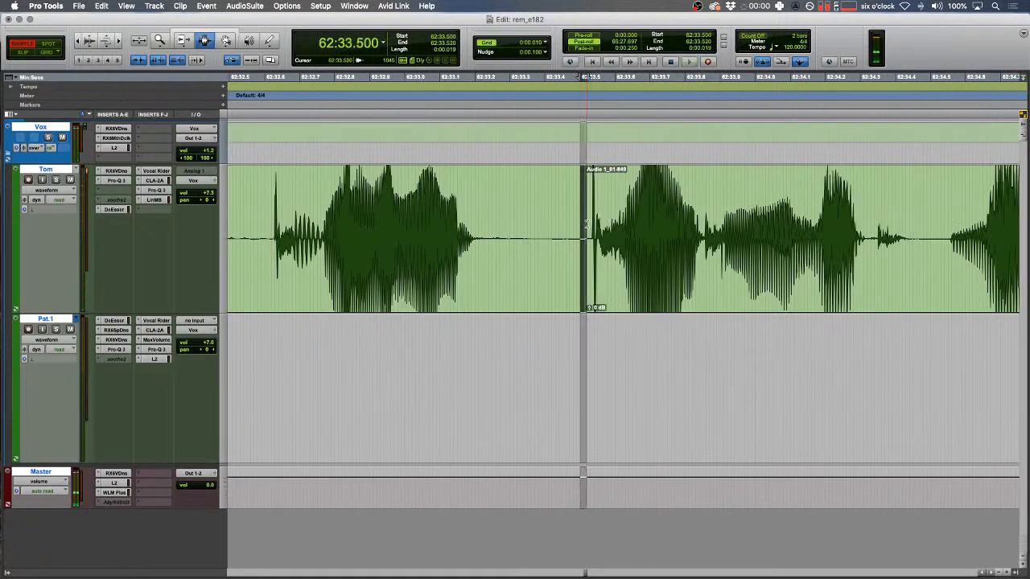
pyautogui.press('f')
pyautogui.hotkey('ctrl', '6')
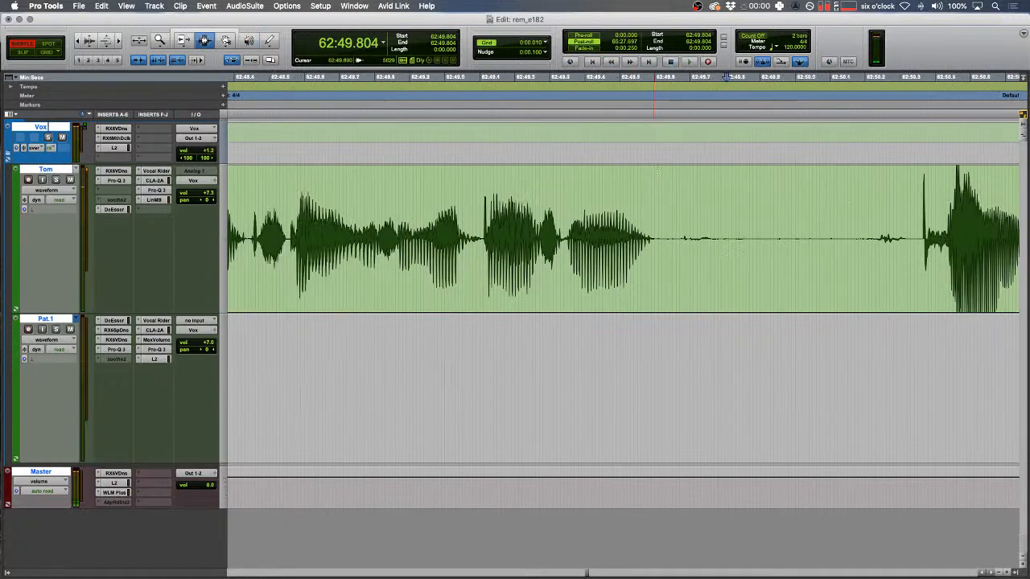
# - Replace the blip at 62:47.7 with a tone clip, delete the span after it and crossfade
pyautogui.press('space')
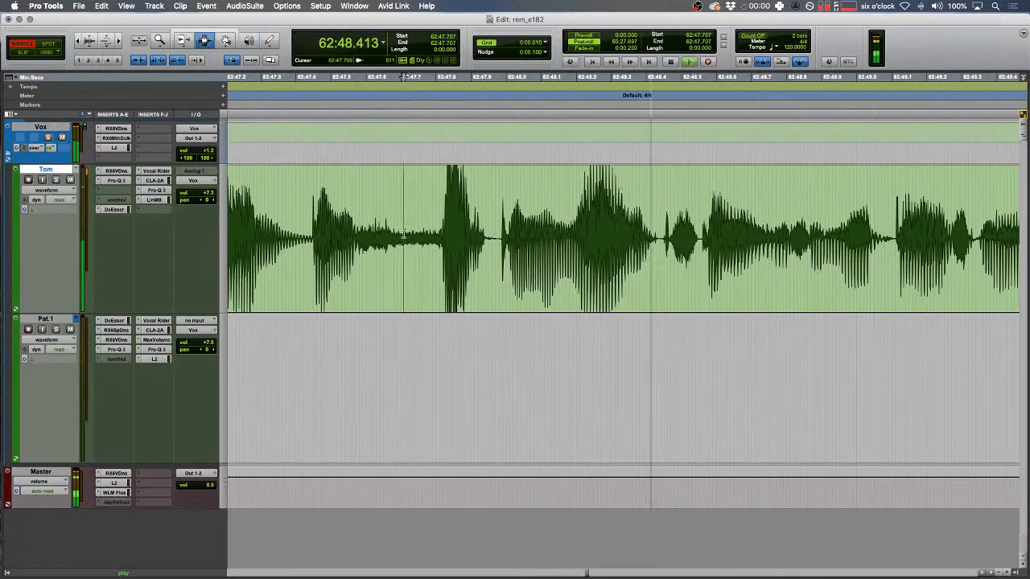
pyautogui.moveTo(403, 233); pyautogui.dragTo(497, 234)
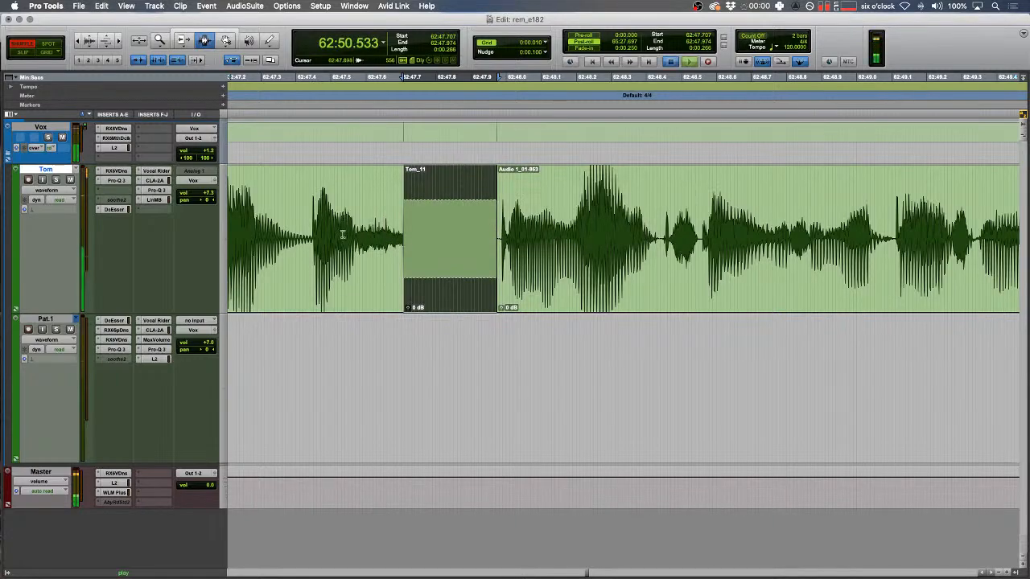
pyautogui.moveTo(316, 231); pyautogui.dragTo(300, 230)
pyautogui.press('space')
pyautogui.press('space')
pyautogui.hscroll(5, 302, 227)
pyautogui.moveTo(753, 243)
pyautogui.mouseDown()
pyautogui.moveTo(804, 240)
pyautogui.moveTo(761, 233)
pyautogui.mouseUp()
pyautogui.press('BackSpace')
pyautogui.press('f')
# - Audition the audio around the edit point at 62:49.7
pyautogui.click(598, 222)
pyautogui.press('space')
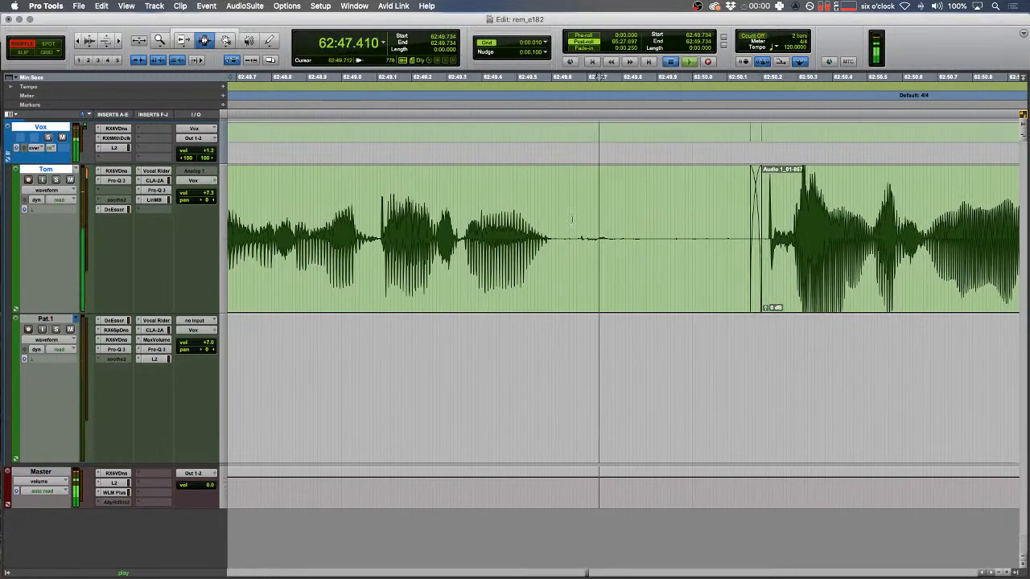
pyautogui.keyDown('shift'); pyautogui.click(572, 220); pyautogui.keyUp('shift')
pyautogui.press('space')
pyautogui.hscroll(2, 557, 215)
pyautogui.press('r')
pyautogui.hscroll(-4, 555, 217)
# - Cut the pause from 62:52.8 to 62:53.2 in Shuffle and play back the edit
pyautogui.click(373, 231)
pyautogui.press('space')
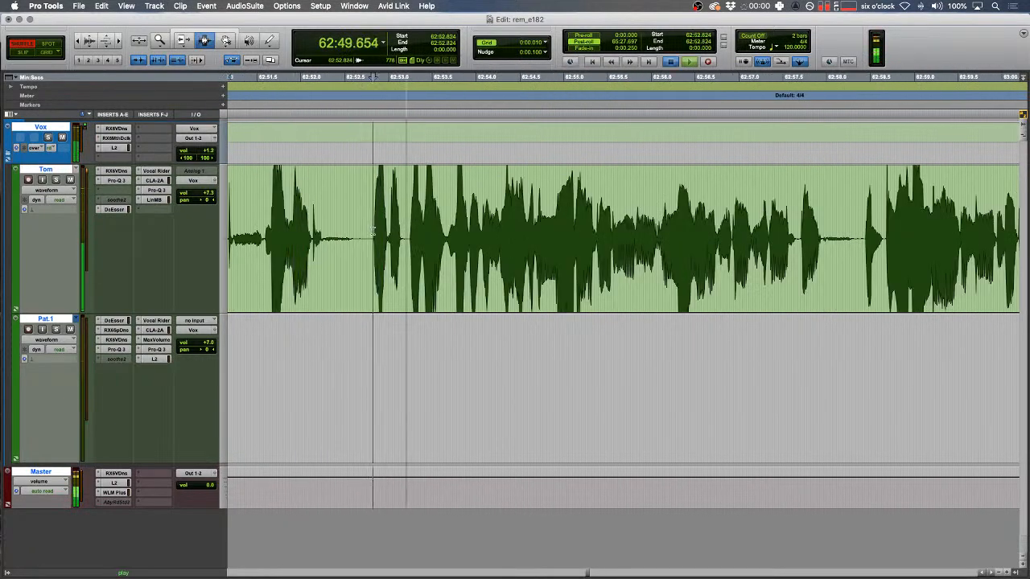
pyautogui.press('t')
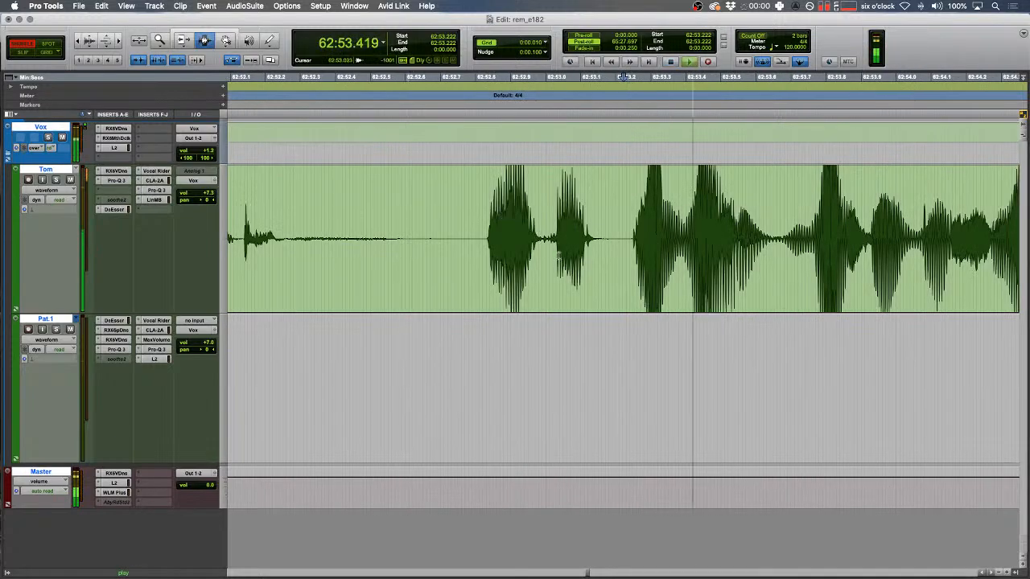
pyautogui.moveTo(616, 241); pyautogui.dragTo(479, 250)
pyautogui.press('Delete')
pyautogui.press('space')
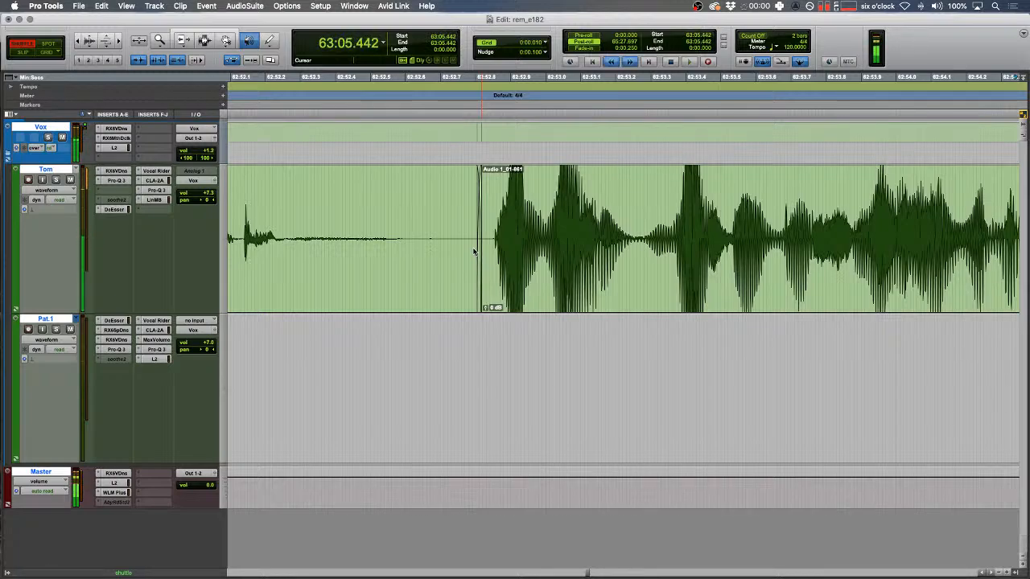
# - Replace the blip near 63:07.7 with a tone clip
pyautogui.press('space')
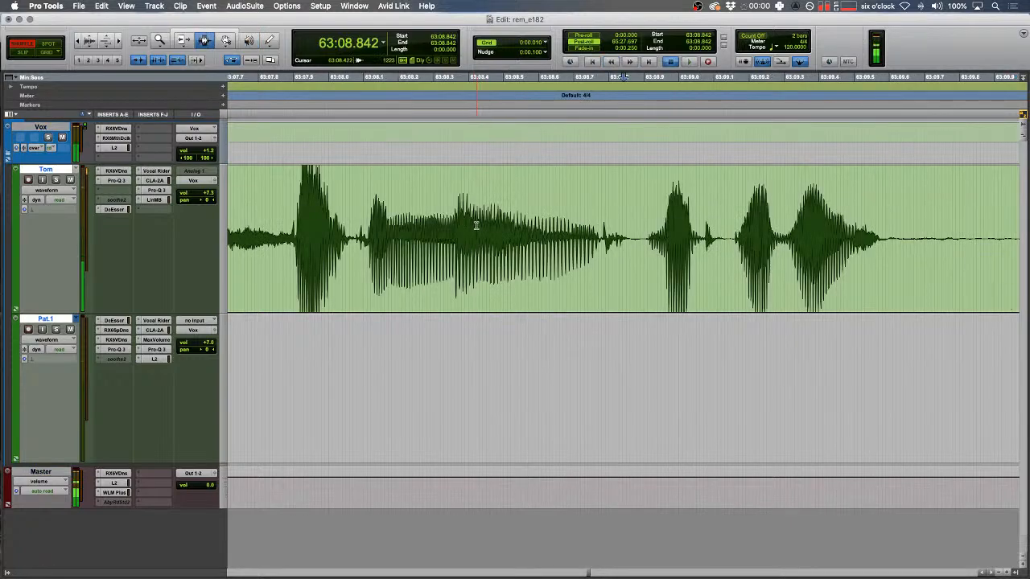
pyautogui.press('space')
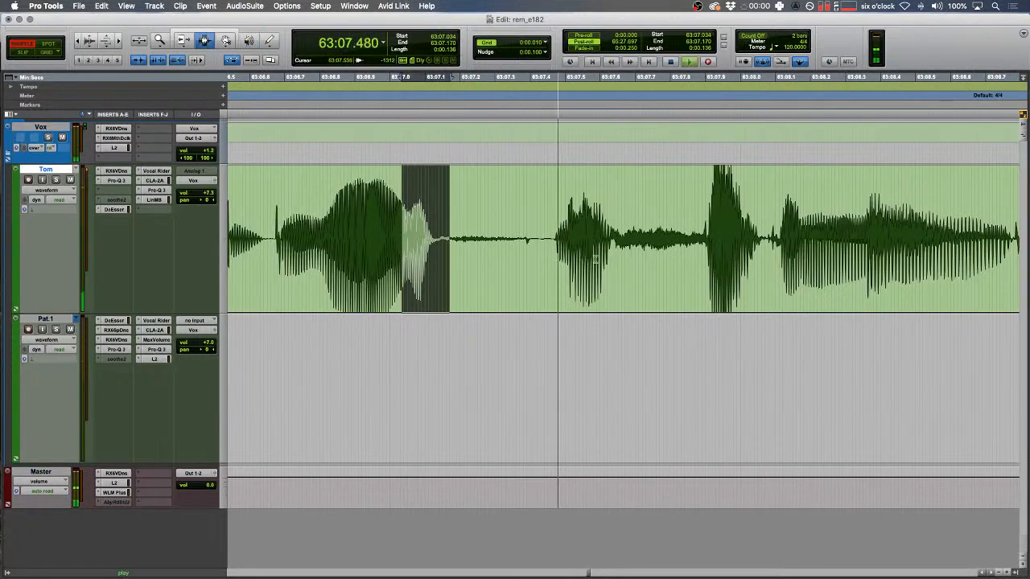
pyautogui.moveTo(644, 243); pyautogui.dragTo(768, 230)
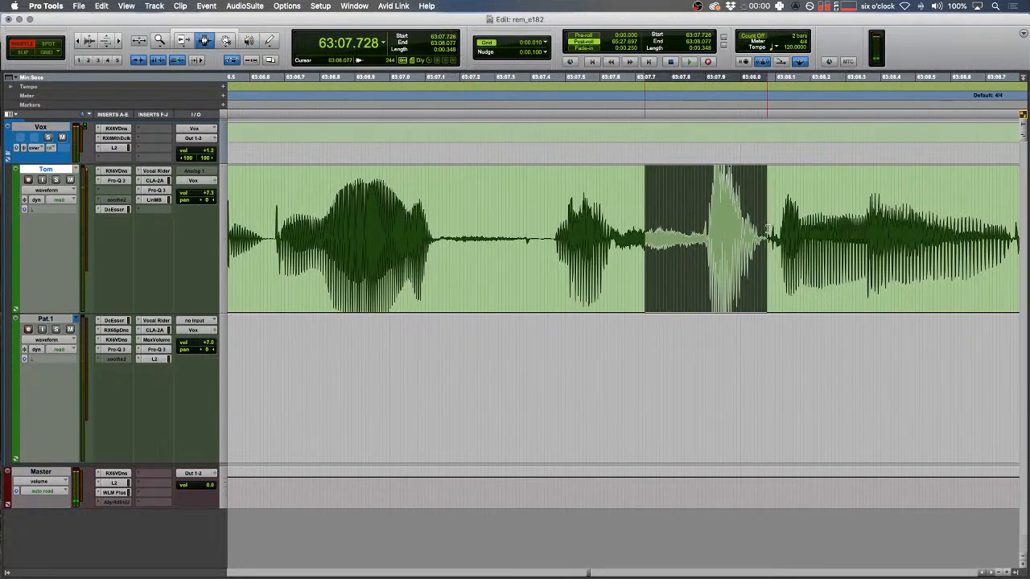
pyautogui.press('alt+shift+super+b')
# - Review the following audio at shuttle speed and play a short span near 63:20.3
pyautogui.moveTo(569, 223); pyautogui.dragTo(459, 222)
pyautogui.press('r')
pyautogui.press('space')
pyautogui.hscroll(3, 500, 217)
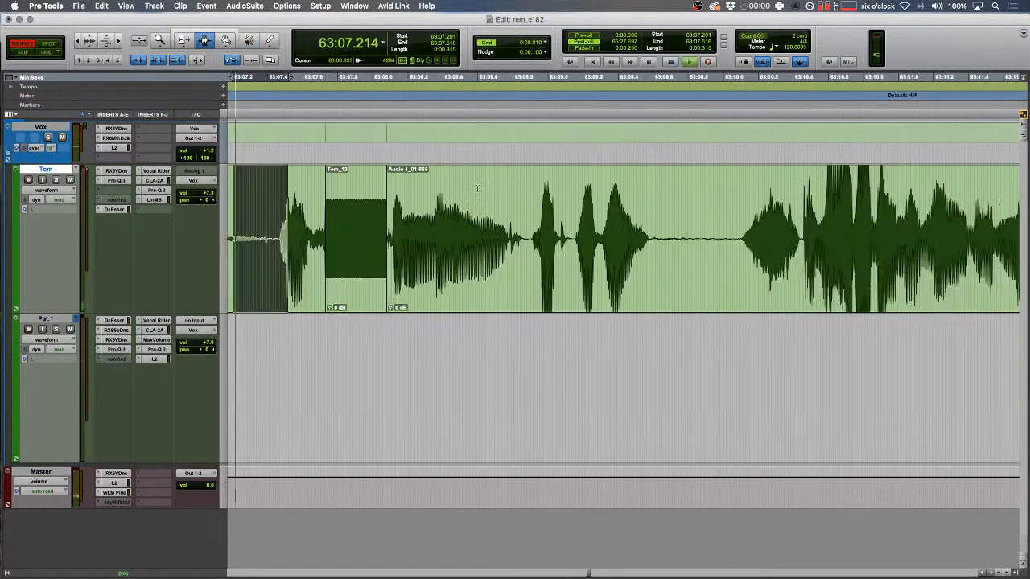
pyautogui.hotkey('ctrl', '6')
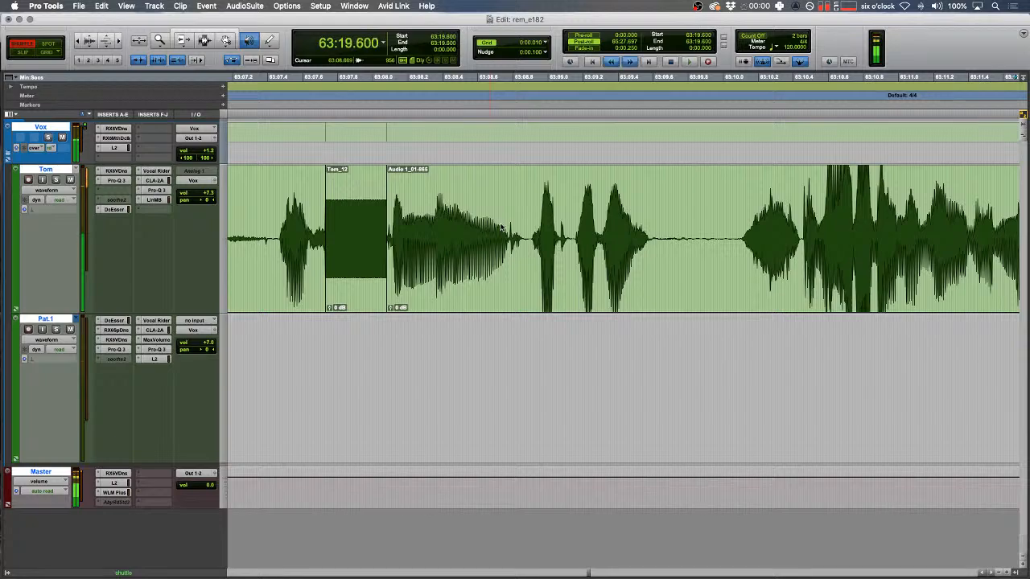
pyautogui.press('space')
pyautogui.press('q')
pyautogui.moveTo(466, 209); pyautogui.dragTo(421, 207)
pyautogui.press('r')
pyautogui.press('space')
pyautogui.press('F2')
# - Hide the Inserts A-E and Inserts F-J columns in the Edit window
pyautogui.click(12, 115)
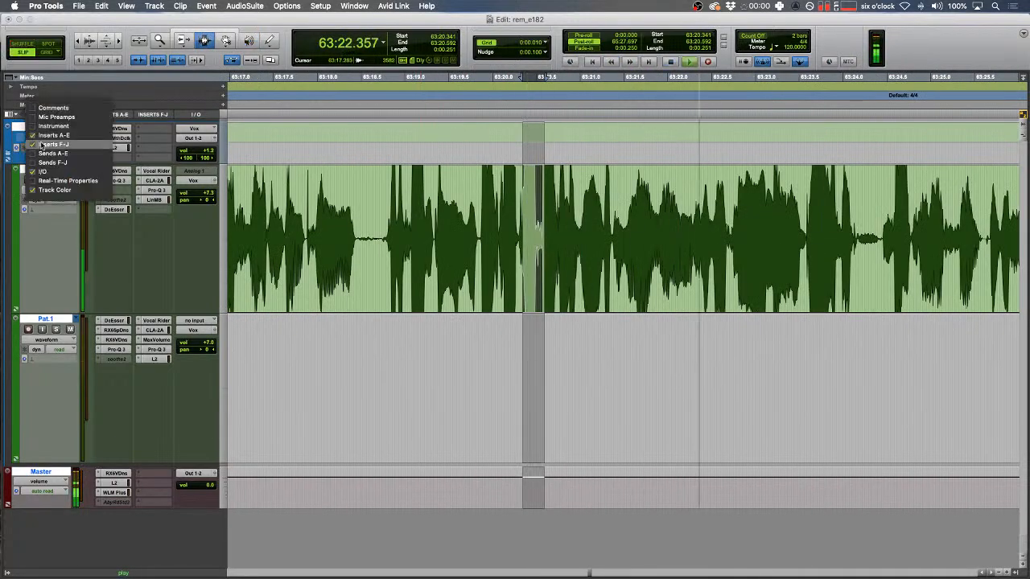
pyautogui.keyDown('alt'); pyautogui.click(50, 145); pyautogui.keyUp('alt')
pyautogui.keyDown('alt'); pyautogui.click(49, 135); pyautogui.keyUp('alt')
pyautogui.click(408, 221)
# - Cut a mouth click in Shuffle mode so the gap closes, then return to Slip
pyautogui.hscroll(5, 408, 221)
pyautogui.press('F1')
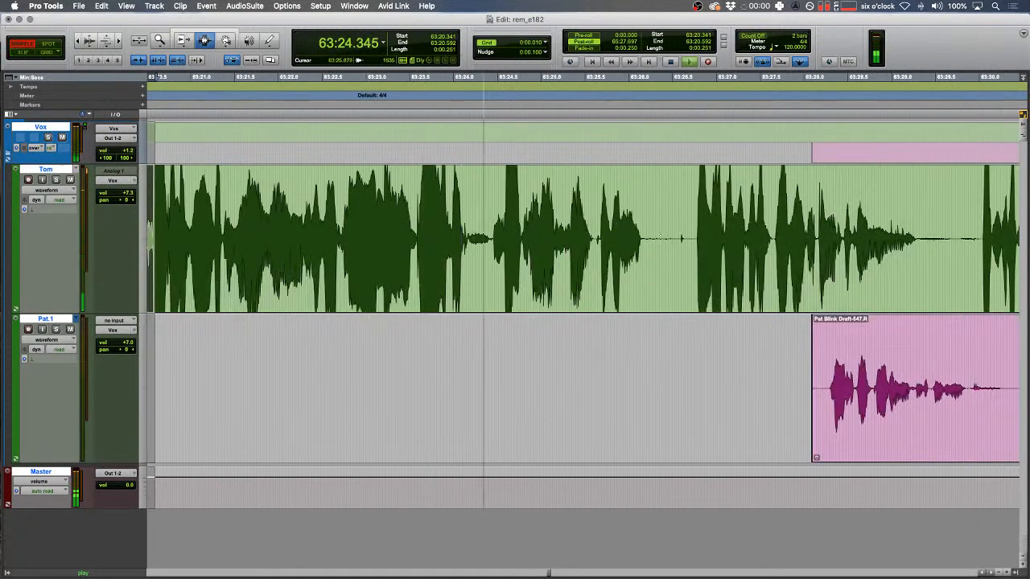
pyautogui.press('t')
pyautogui.moveTo(584, 236); pyautogui.dragTo(586, 236)
pyautogui.press('BackSpace')
pyautogui.press('F2')
# - Delete the near-silent stretch of the green clip and fade both new clip edges
pyautogui.press('f')
pyautogui.hscroll(5, 617, 238)
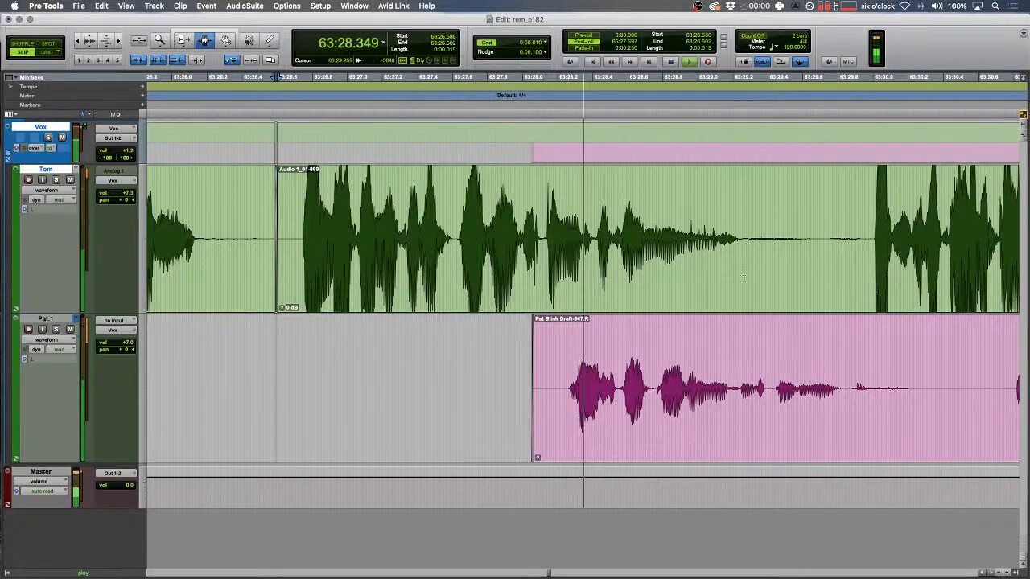
pyautogui.moveTo(813, 235)
pyautogui.mouseDown()
pyautogui.moveTo(858, 232)
pyautogui.moveTo(783, 231)
pyautogui.mouseUp()
pyautogui.press('BackSpace')
pyautogui.press('f')
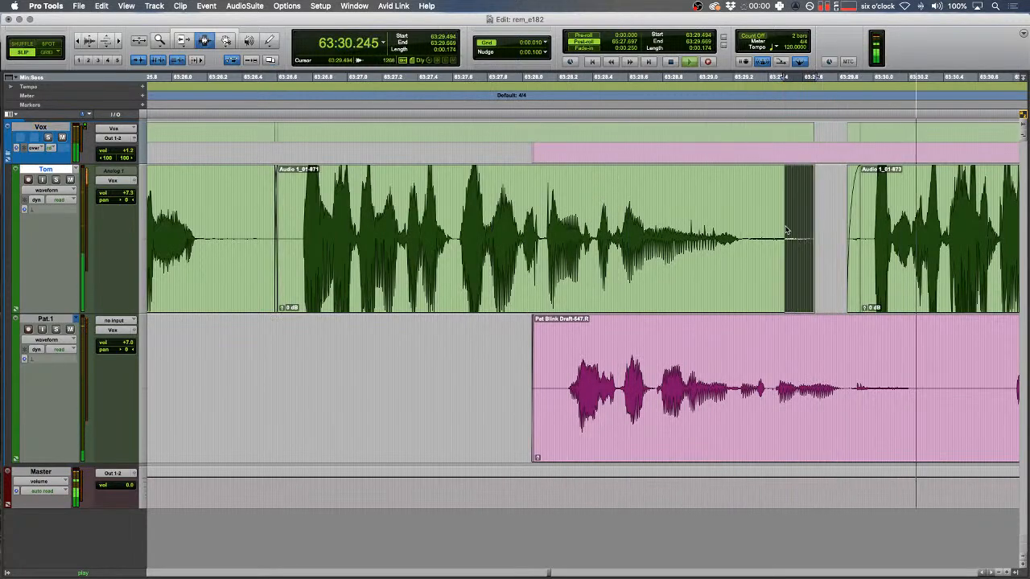
pyautogui.press('f')
# - Remove noise on the pink track and the green clip's trailing tail, fading the cut edges
pyautogui.hscroll(6, 784, 232)
pyautogui.press('r')
pyautogui.moveTo(501, 385); pyautogui.dragTo(654, 400)
pyautogui.press('BackSpace')
pyautogui.press('f')
pyautogui.moveTo(527, 394); pyautogui.dragTo(496, 392)
pyautogui.press('f')
pyautogui.moveTo(749, 228); pyautogui.dragTo(689, 228)
pyautogui.press('BackSpace')
pyautogui.press('f')
# - Delete the gap before the next green clip in Shuffle mode so the clips close up
pyautogui.hscroll(3, 690, 229)
pyautogui.moveTo(785, 211); pyautogui.dragTo(789, 211)
pyautogui.press('t')
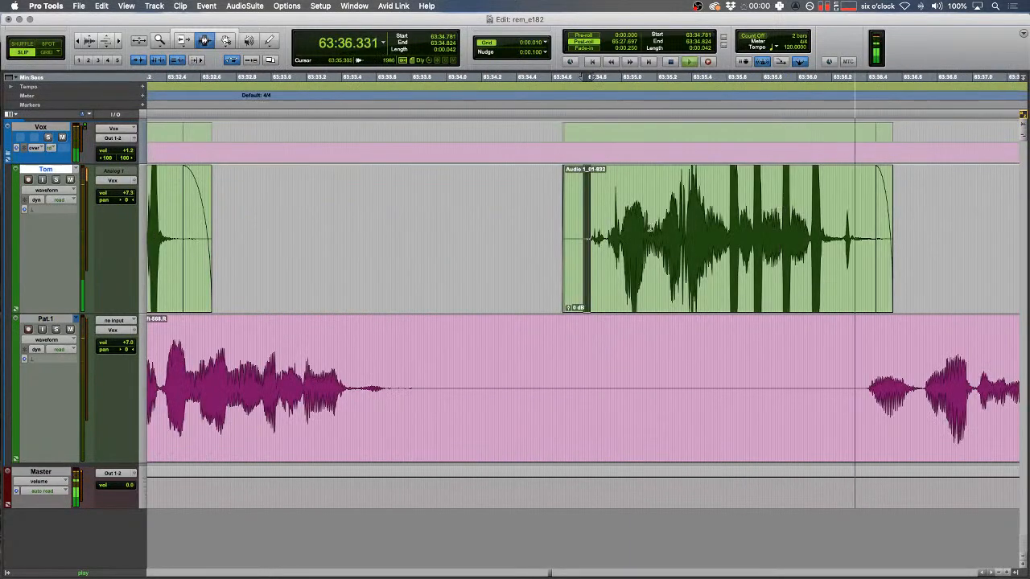
pyautogui.press('F1')
pyautogui.moveTo(606, 241); pyautogui.dragTo(846, 248)
pyautogui.press('r')
pyautogui.press('BackSpace')
pyautogui.press('F2')
# - Shuffle-delete the pink-track stretches 63:31.58–63:35.3 and 63:32.9–63:38.8
pyautogui.hscroll(5, 716, 250)
pyautogui.hscroll(-6, 701, 252)
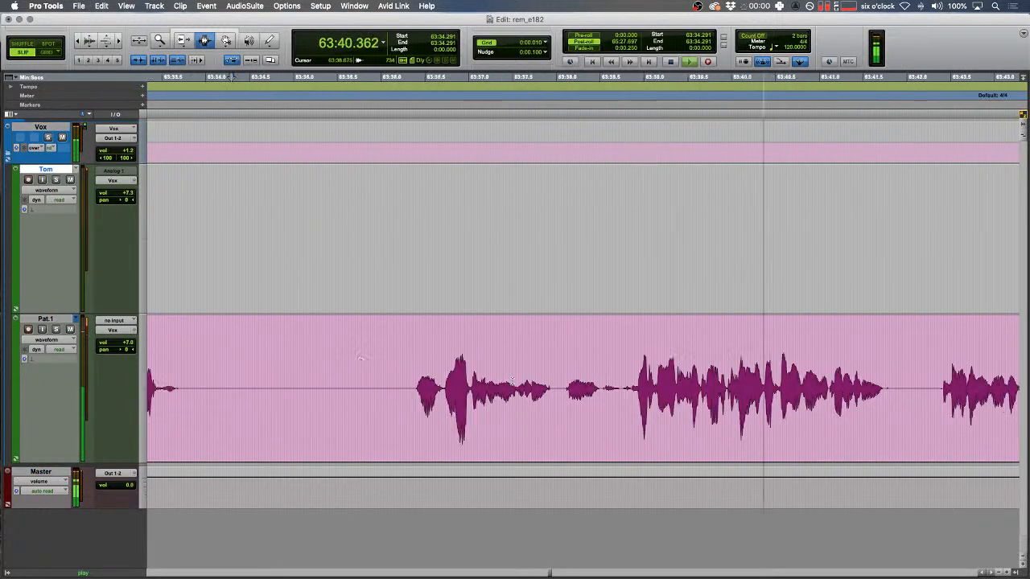
pyautogui.click(329, 352)
pyautogui.press('F1')
pyautogui.press('space')
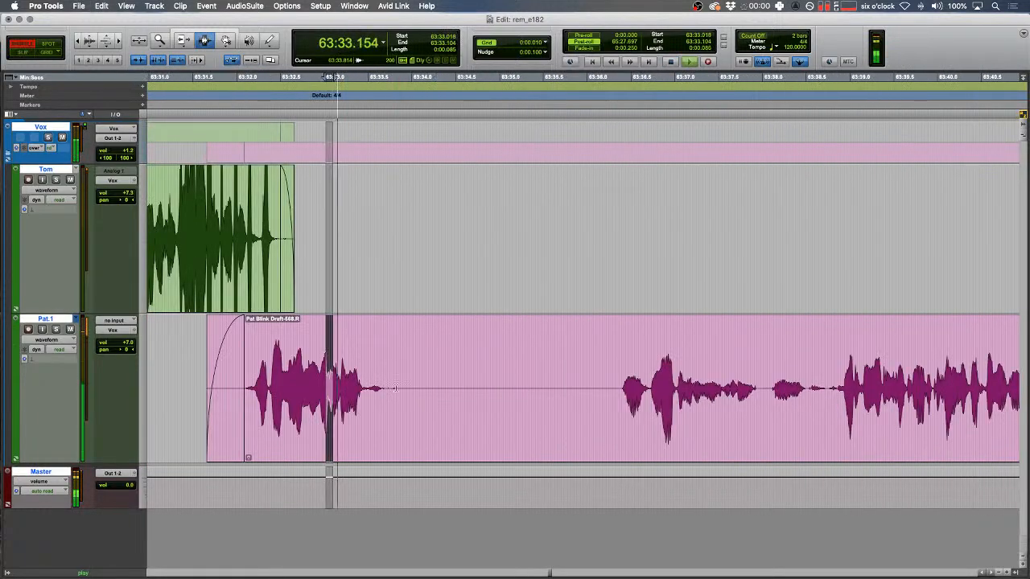
pyautogui.moveTo(200, 385); pyautogui.dragTo(527, 384)
pyautogui.press('BackSpace')
pyautogui.moveTo(836, 392); pyautogui.dragTo(306, 361)
pyautogui.press('BackSpace')
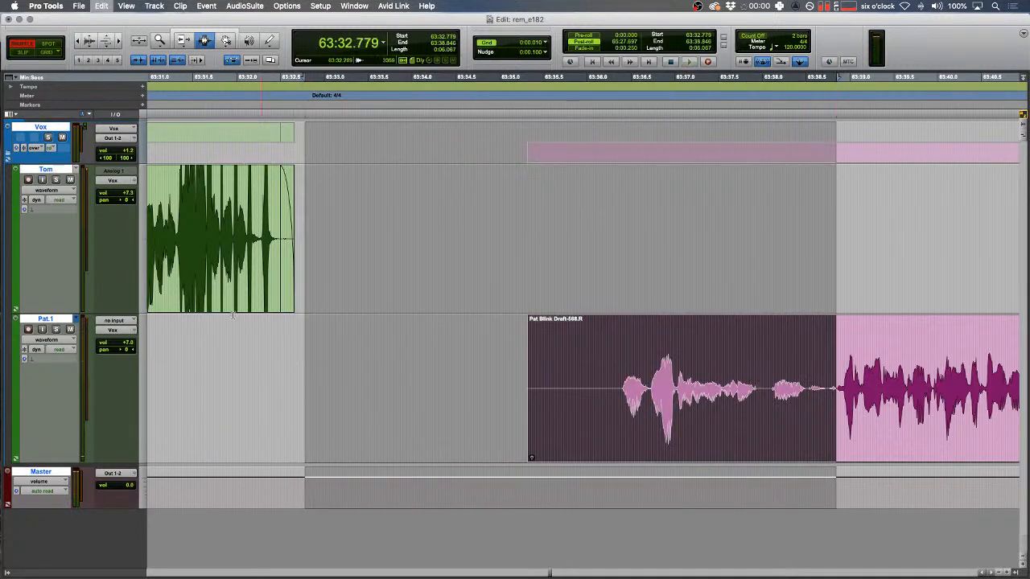
pyautogui.press('F2')
# - Audition from 63:31.959 and fade in the start of the pink clip
pyautogui.click(234, 366)
pyautogui.press('space')
pyautogui.press('t')
pyautogui.moveTo(520, 399); pyautogui.dragTo(543, 396)
pyautogui.press('f')
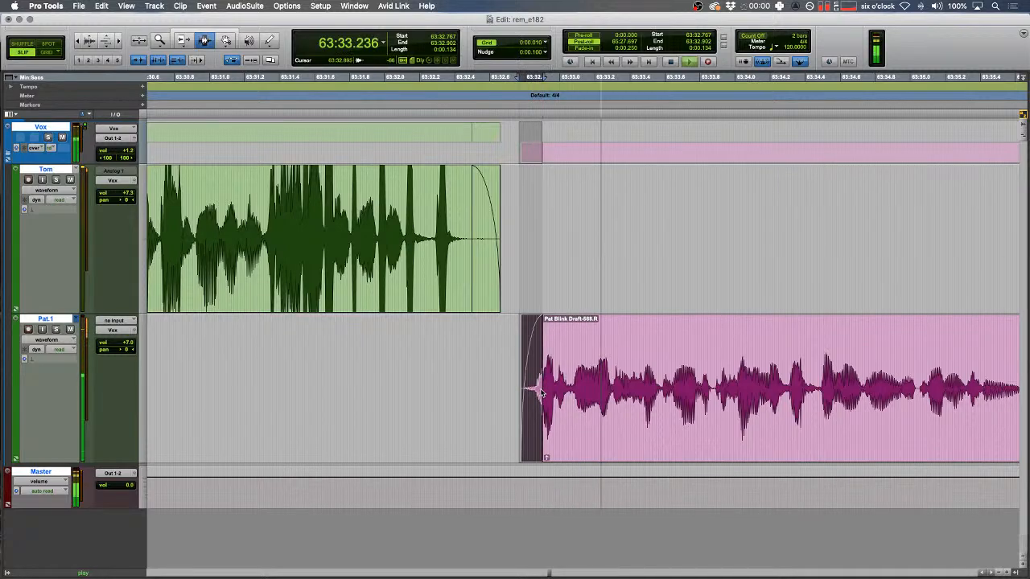
pyautogui.press('r')
pyautogui.hscroll(5, 541, 392)
# - Review the audio past 63:34.656 and select the short range 63:39.401–63:39.547
pyautogui.click(540, 391)
pyautogui.press('r')
pyautogui.hscroll(5, 547, 394)
pyautogui.press('F1')
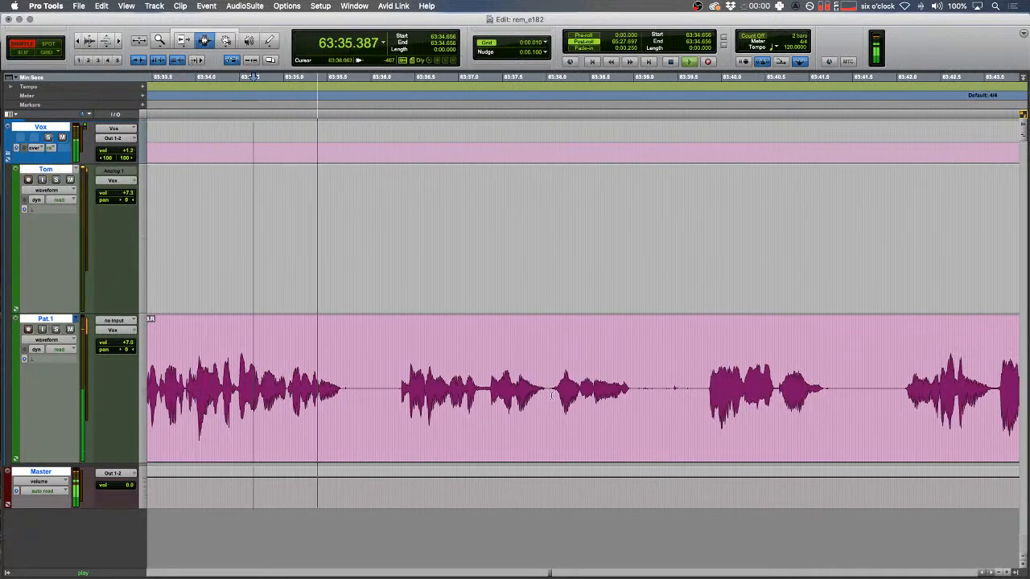
pyautogui.moveTo(472, 372); pyautogui.dragTo(453, 371)
pyautogui.press('t')
pyautogui.hscroll(5, 458, 370)
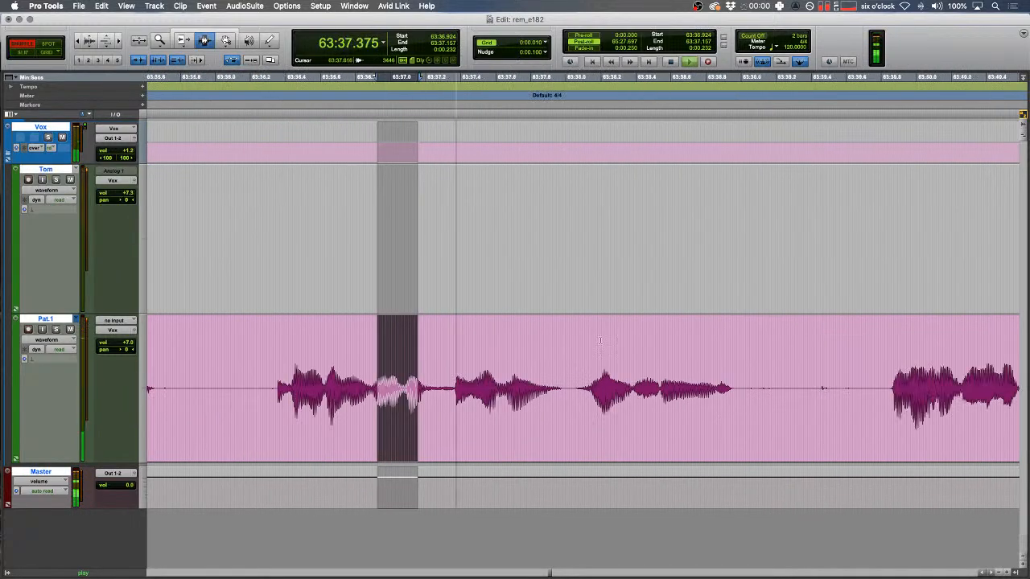
pyautogui.hscroll(5, 759, 301)
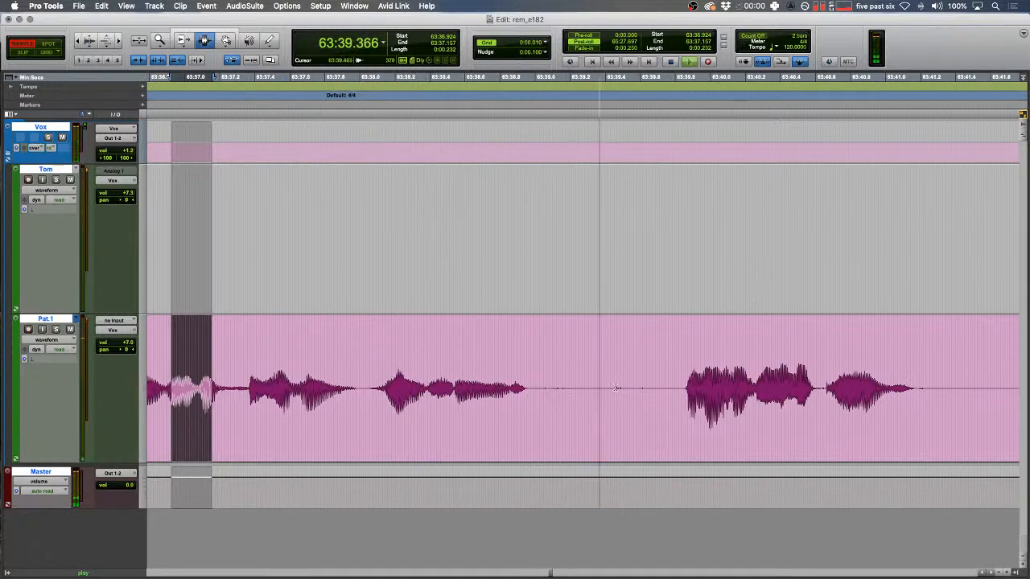
pyautogui.moveTo(605, 389); pyautogui.dragTo(631, 388)
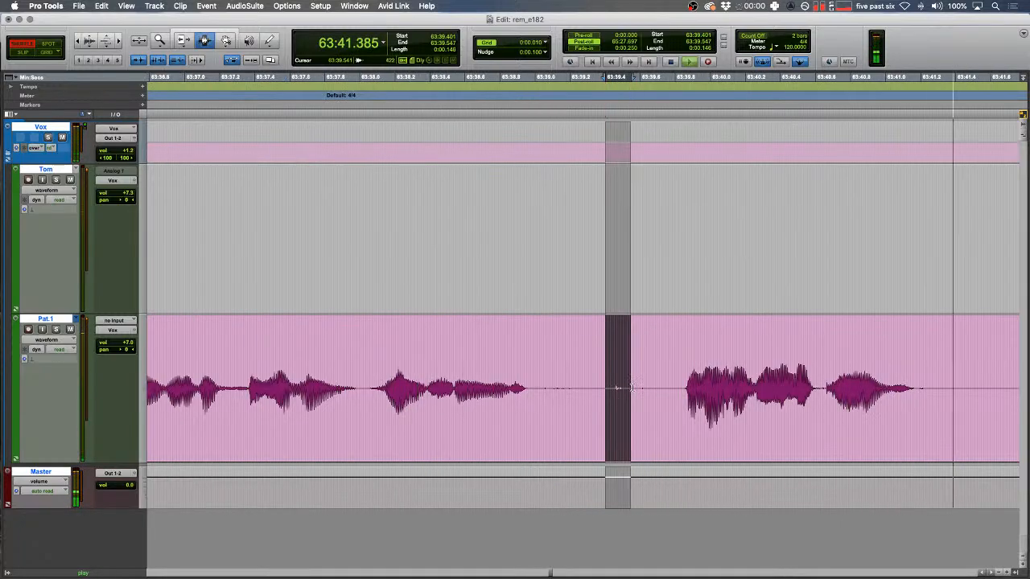
pyautogui.press('r')
pyautogui.press('r')
pyautogui.press('r')
pyautogui.press('r')
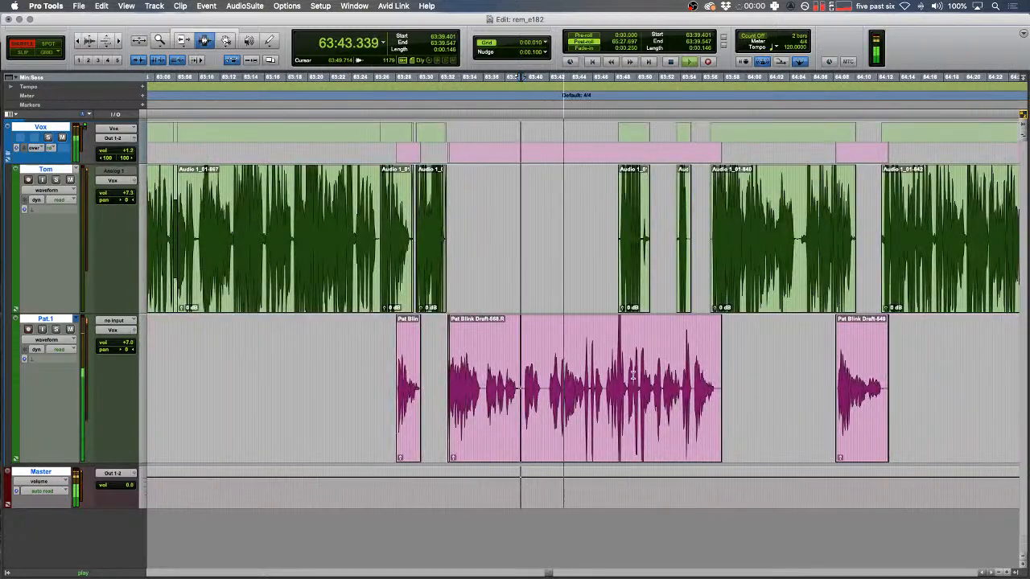
pyautogui.press('t')
pyautogui.press('t')
pyautogui.press('t')
pyautogui.press('t')
pyautogui.hscroll(7, 583, 351)
# - Shuttle-audition from about 63:45.4 and set the edit point near 63:47.9
pyautogui.click(535, 325)
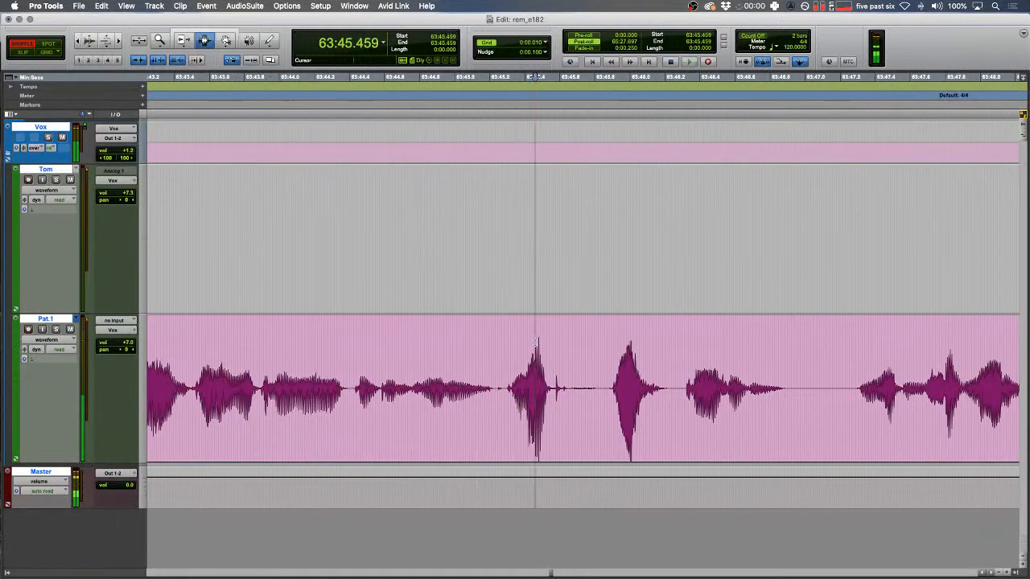
pyautogui.hotkey('ctrl', '6')
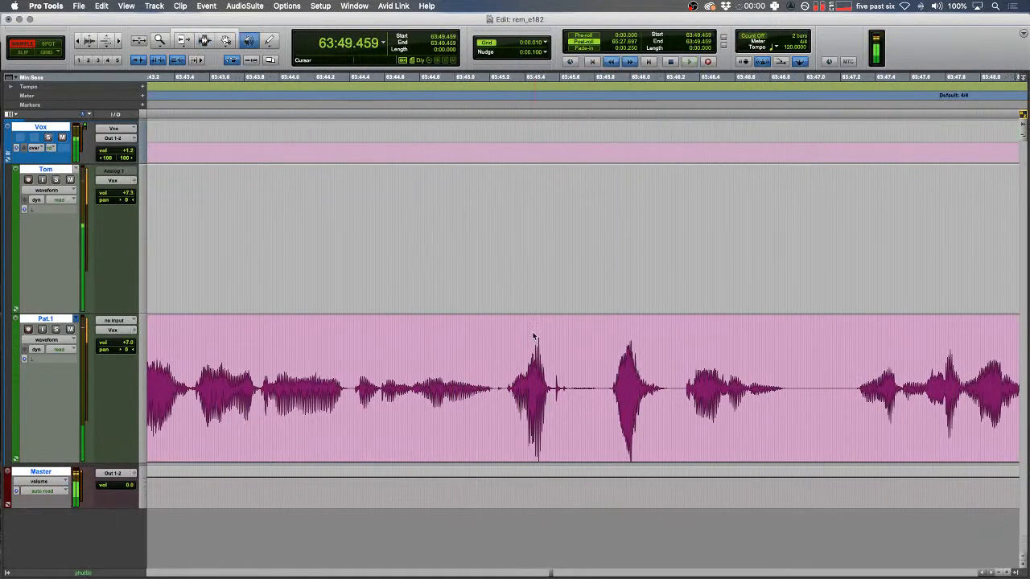
pyautogui.press('space')
pyautogui.hscroll(5, 534, 336)
pyautogui.moveTo(527, 346); pyautogui.dragTo(432, 347)
pyautogui.press('space')
pyautogui.click(584, 352)
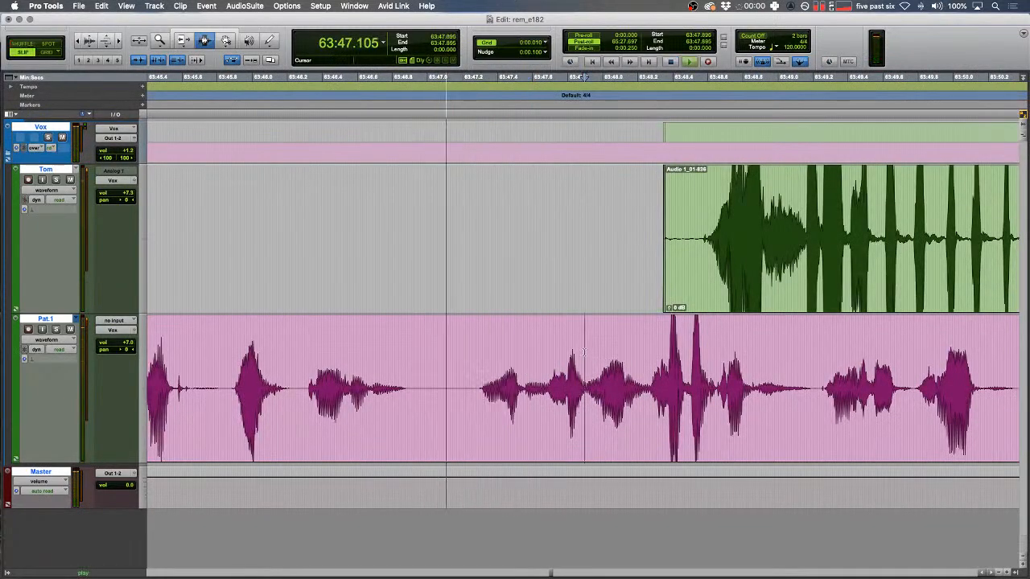
# - Replace the first pink-track blip with a tone clip, split after it, and play back the edit
pyautogui.press('t')
pyautogui.moveTo(525, 390); pyautogui.dragTo(576, 391)
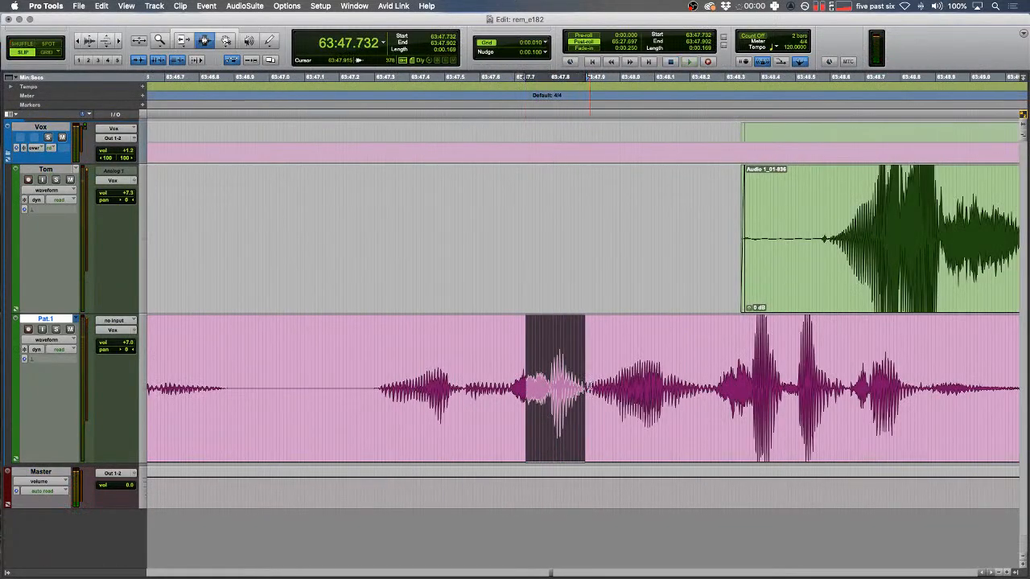
pyautogui.press('super+v')
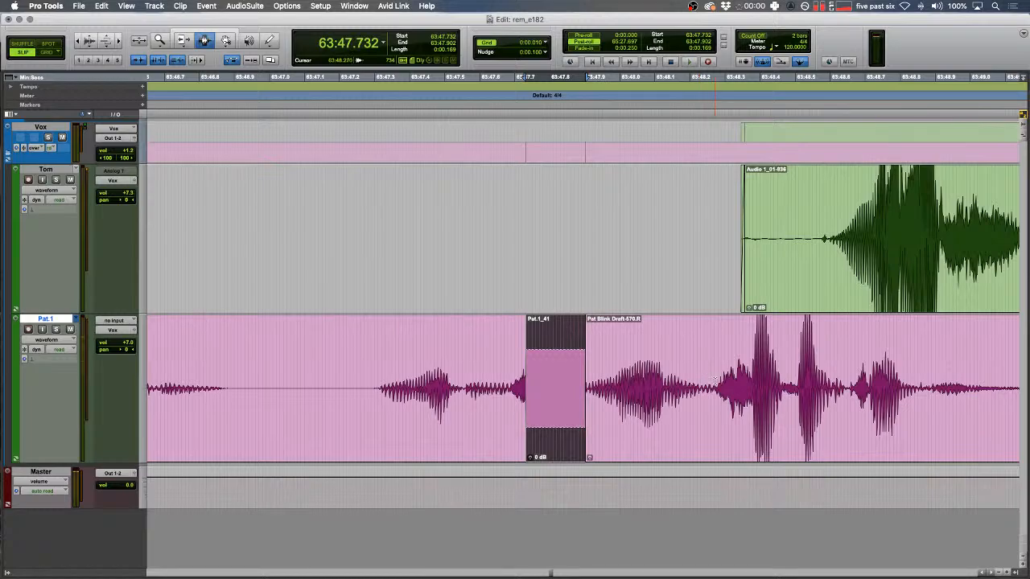
pyautogui.click(715, 378)
pyautogui.press('b')
pyautogui.doubleClick(677, 372)
pyautogui.hotkey('ctrl', 'shift', 'Up')
pyautogui.hotkey('ctrl', 'shift', 'Up')
pyautogui.moveTo(623, 364); pyautogui.dragTo(473, 351)
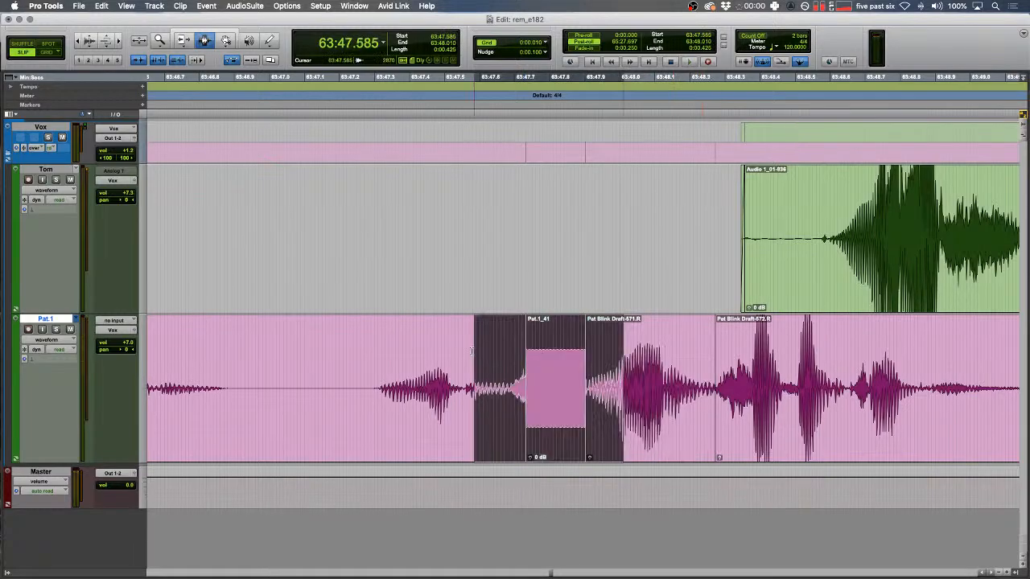
pyautogui.press('space')
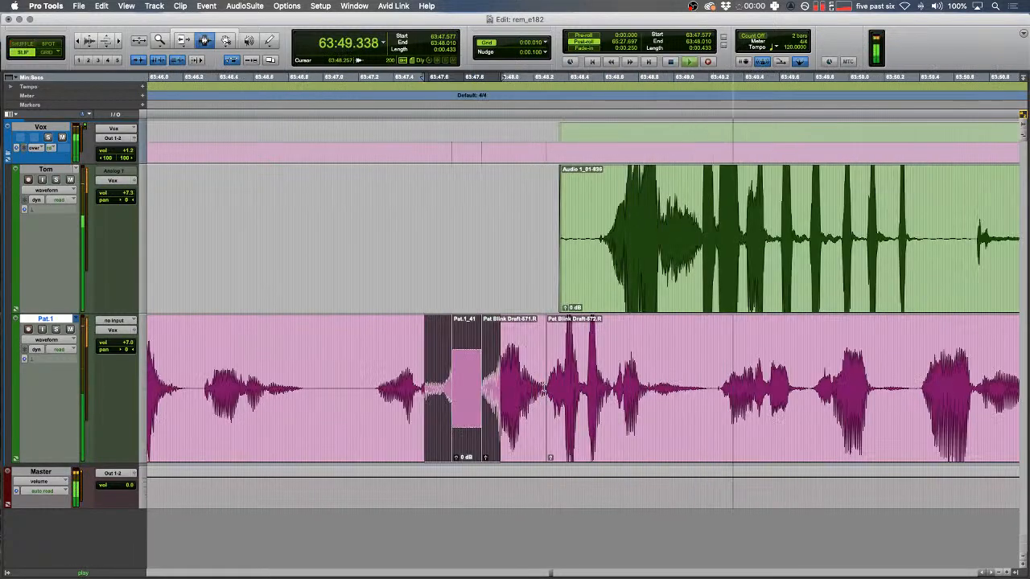
pyautogui.press('space')
pyautogui.click(499, 356)
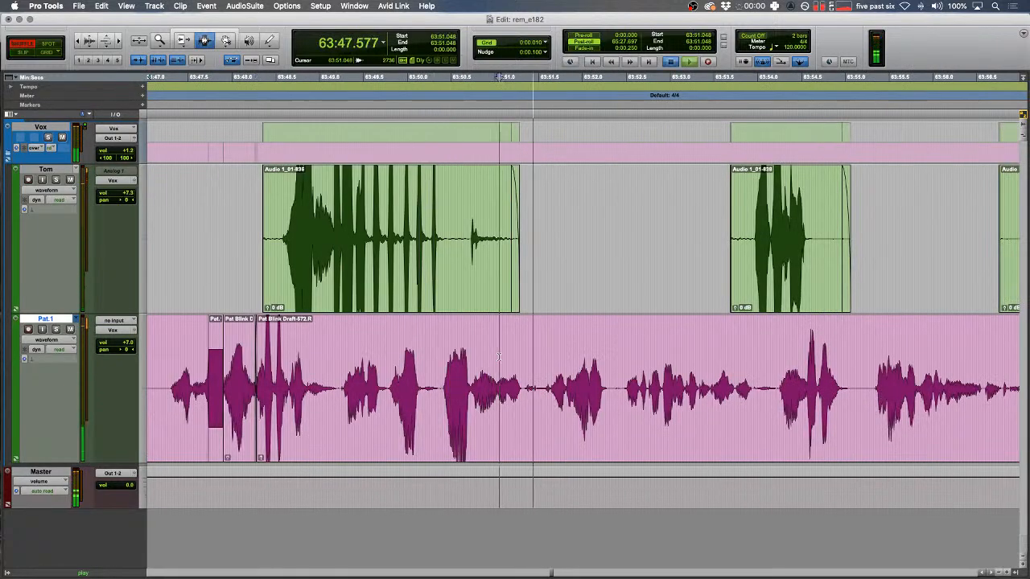
# - Locate the blip at 63:53.155 and paste a tone clip over it
pyautogui.hotkey('ctrl', '7')
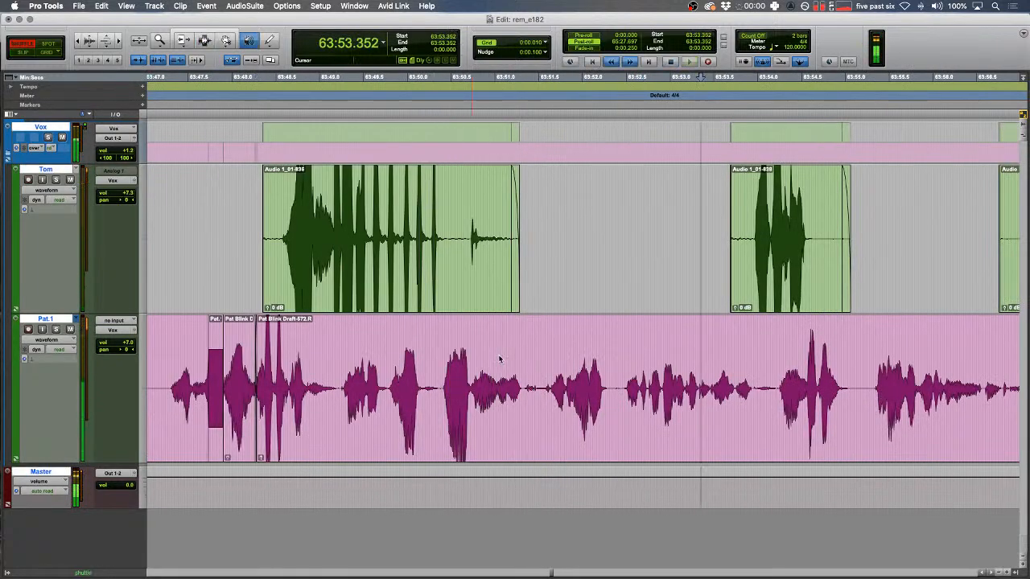
pyautogui.press('space')
pyautogui.moveTo(677, 369); pyautogui.dragTo(682, 370)
pyautogui.press('t')
pyautogui.press('t')
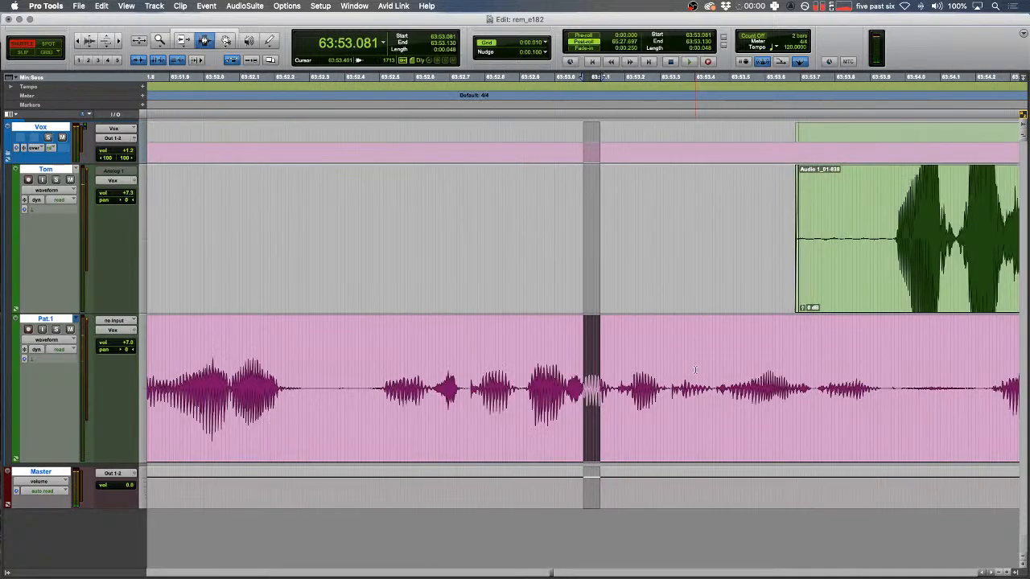
pyautogui.click(708, 371)
pyautogui.press('F2')
pyautogui.press('space')
# - Split the pink clip after the tone and select the whole pink clip
pyautogui.press('space')
pyautogui.press('space')
pyautogui.moveTo(609, 385); pyautogui.dragTo(687, 371)
pyautogui.press('super+v')
pyautogui.moveTo(471, 370); pyautogui.dragTo(509, 318)
pyautogui.press('space')
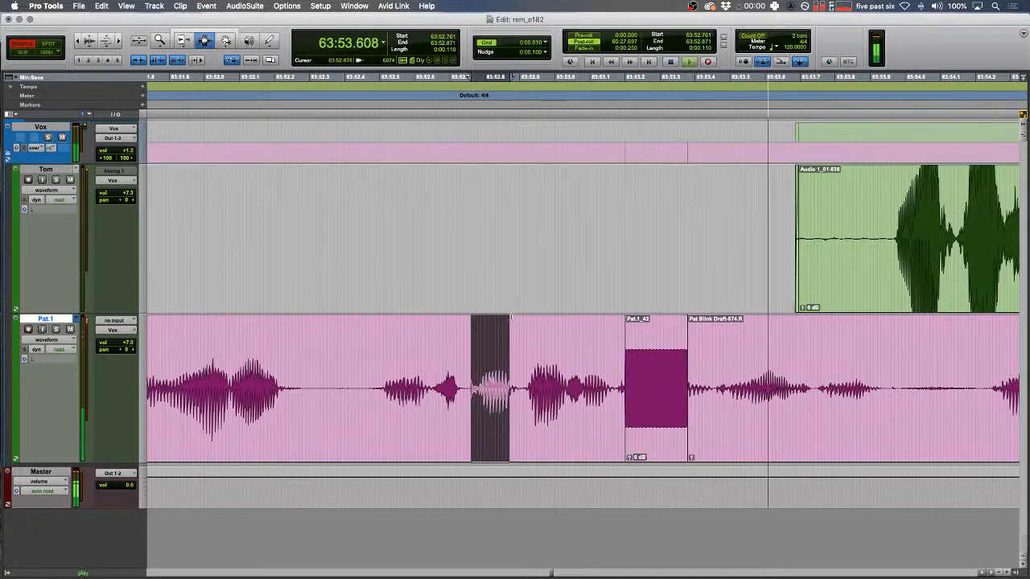
pyautogui.hscroll(5, 511, 318)
pyautogui.click(477, 380)
pyautogui.press('b')
pyautogui.click(420, 380)
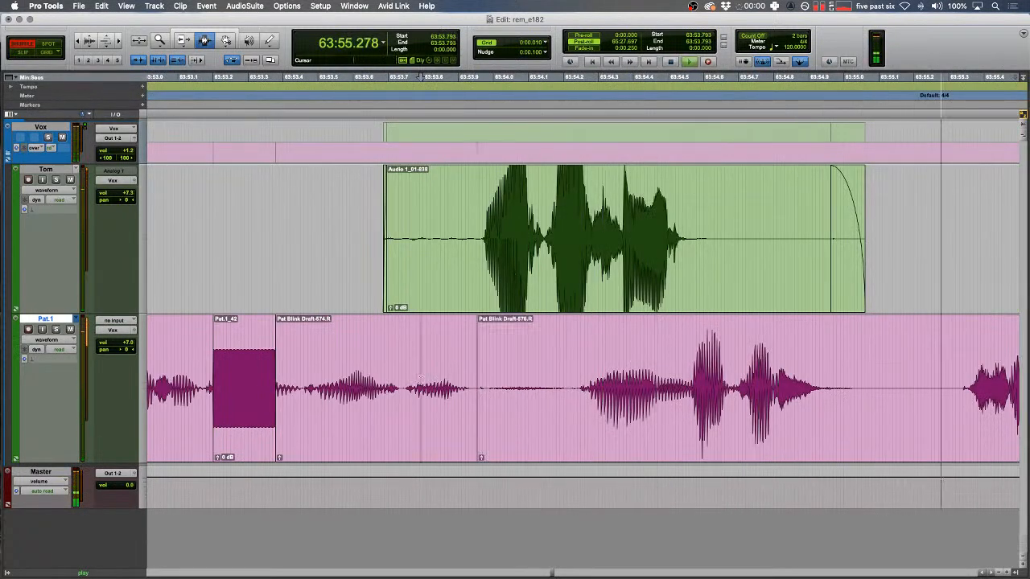
pyautogui.doubleClick(420, 381)
# - Trim away the lead-in at the start of the next green clip
pyautogui.press('r')
pyautogui.press('F2')
pyautogui.moveTo(428, 282); pyautogui.dragTo(759, 289)
pyautogui.press('BackSpace')
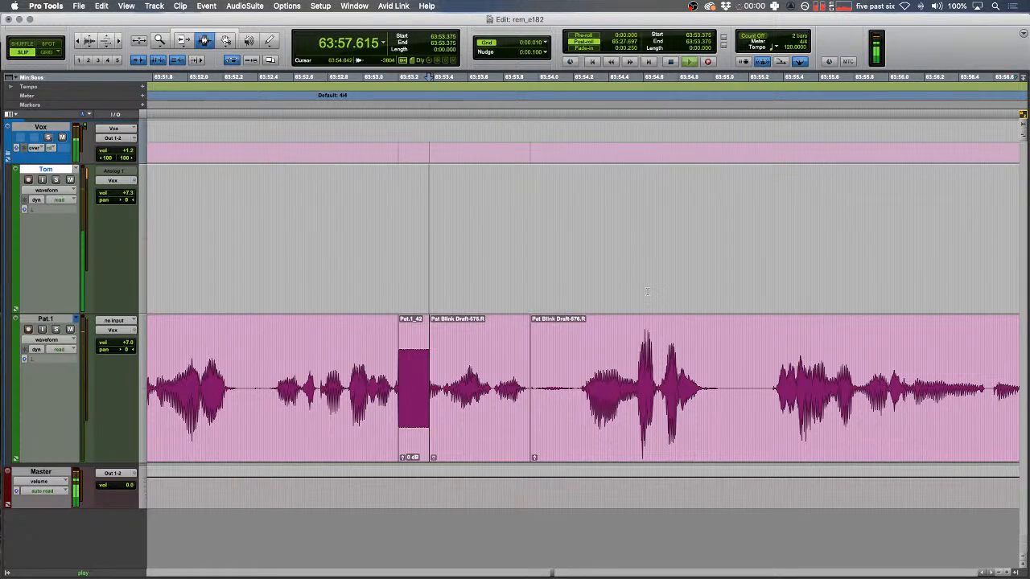
pyautogui.moveTo(591, 255); pyautogui.dragTo(642, 238)
# - Fade in the green clip's start and shuttle-review the audio from 64:00.303
pyautogui.press('f')
pyautogui.hscroll(8, 641, 237)
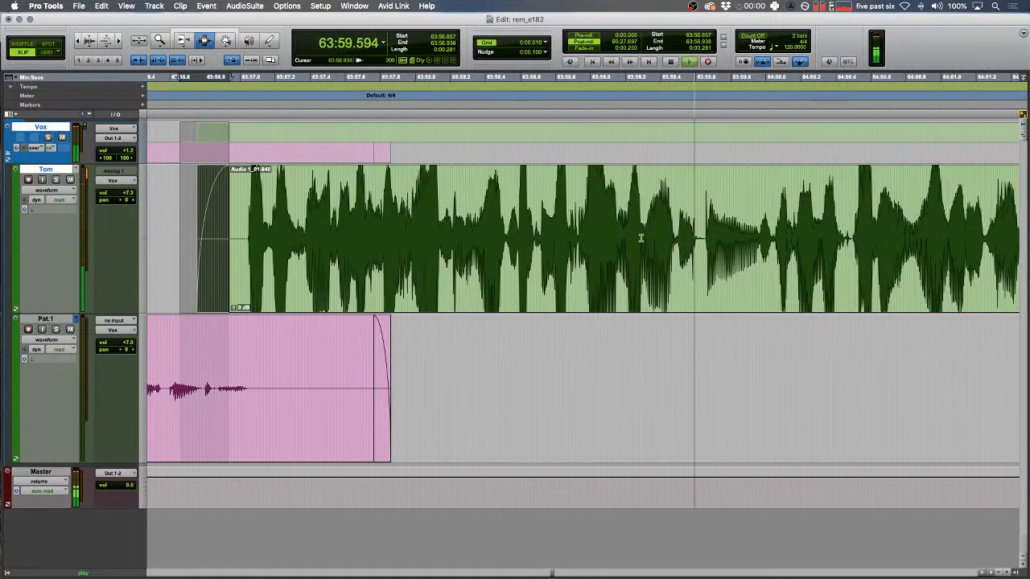
pyautogui.press('F1')
pyautogui.keyDown('ctrl'); pyautogui.click(407, 222); pyautogui.keyUp('ctrl')
pyautogui.hotkey('ctrl', '6')
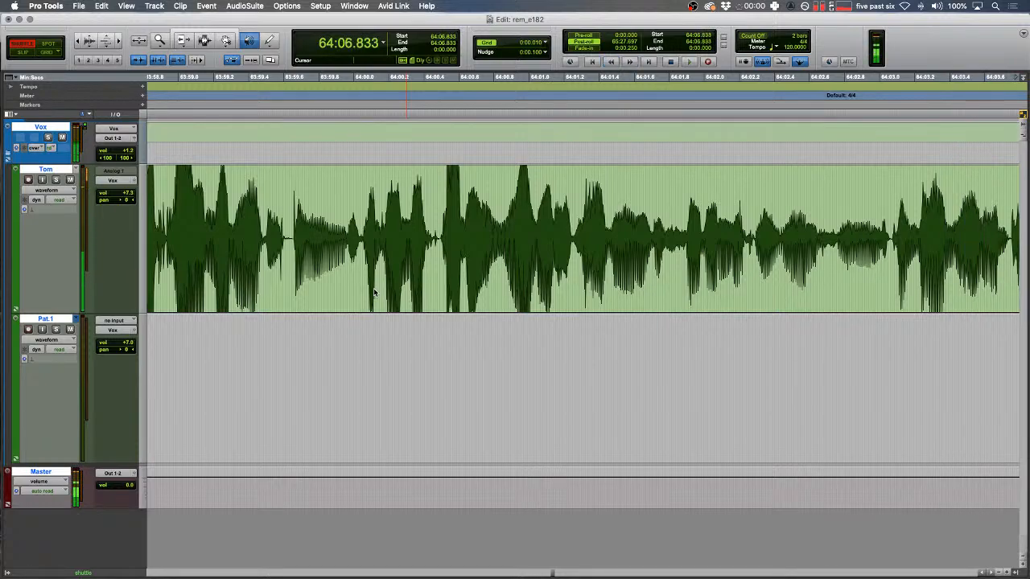
pyautogui.press('space')
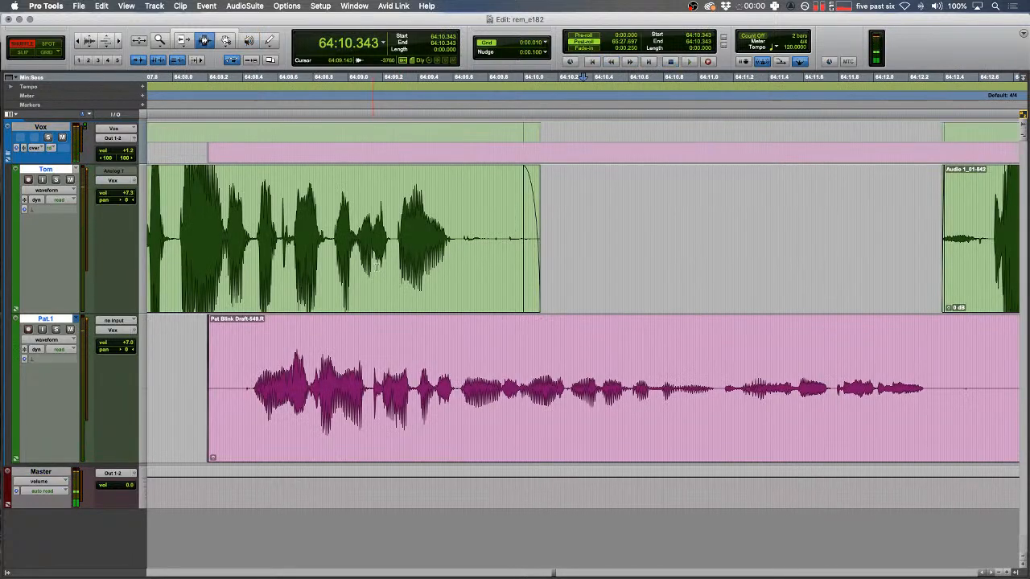
# - Audition the overlap around 64:08.090–64:08.494 on the green track
pyautogui.hscroll(-4, 394, 231)
pyautogui.press('F2')
pyautogui.click(486, 214)
pyautogui.press('space')
pyautogui.press('space')
pyautogui.moveTo(465, 242); pyautogui.dragTo(394, 249)
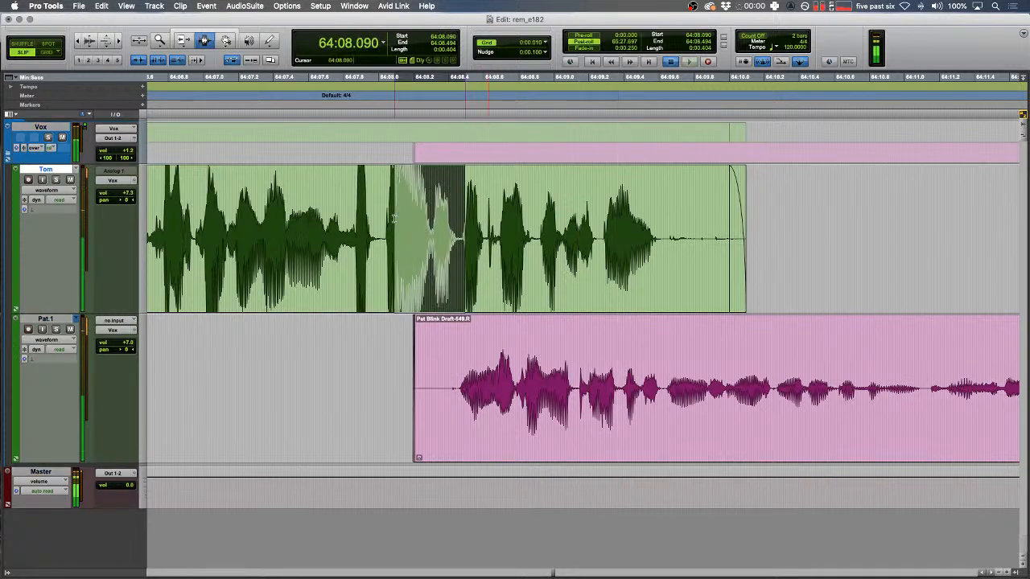
pyautogui.press('space')
pyautogui.press('t')
pyautogui.press('r')
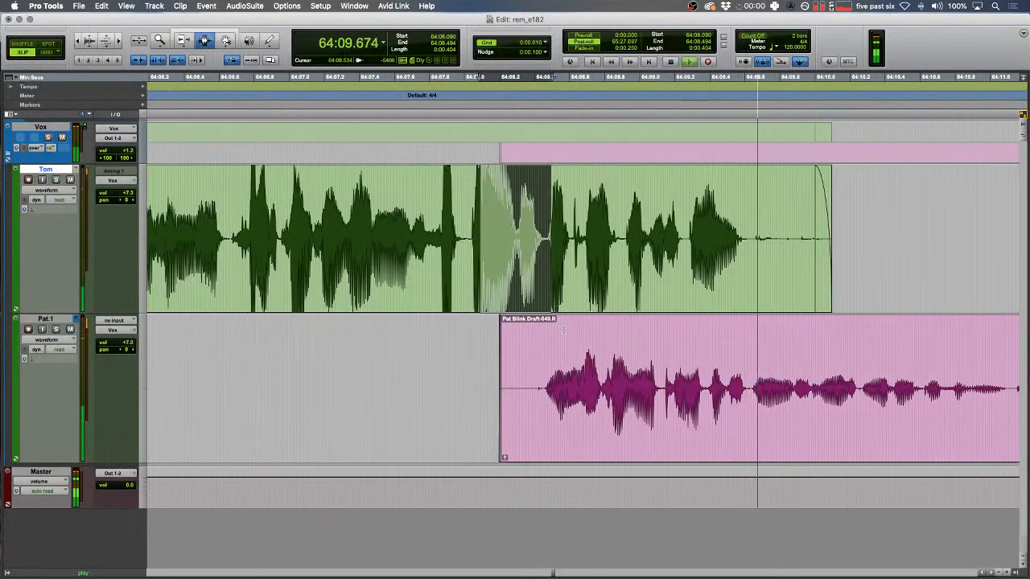
pyautogui.press('space')
pyautogui.press('F1')
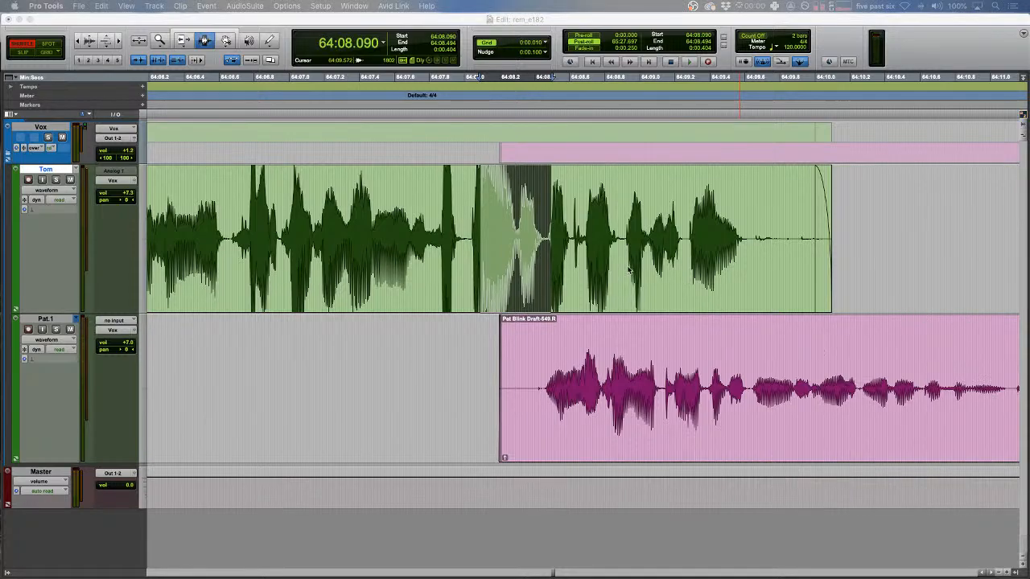
# - Insert time over 64:08.302–64:10.046 across Tom and Pat.1 via Time Operations
pyautogui.click(541, 296)
pyautogui.moveTo(517, 297); pyautogui.dragTo(822, 360)
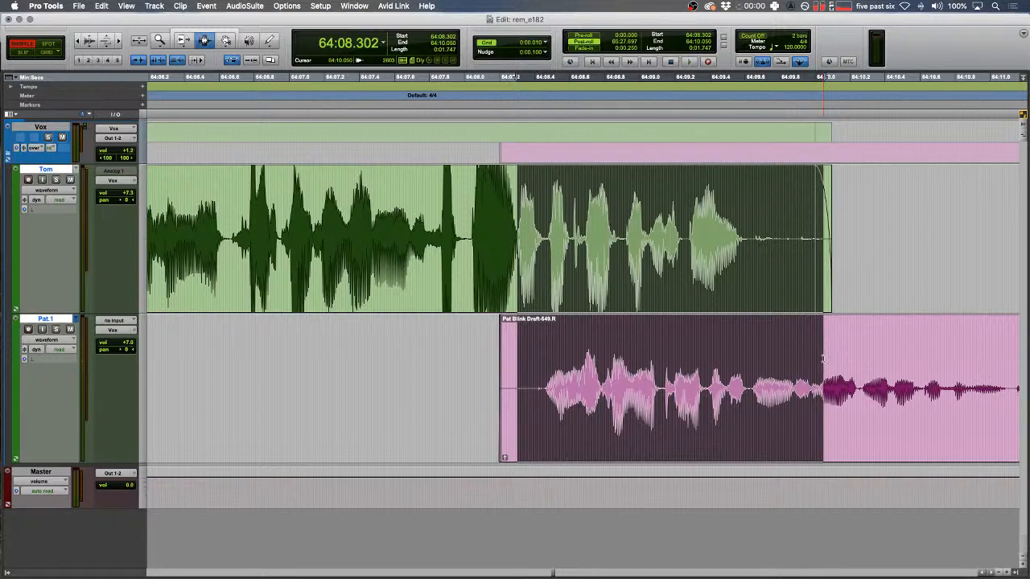
pyautogui.hotkey('alt', '1')
pyautogui.click(540, 235)
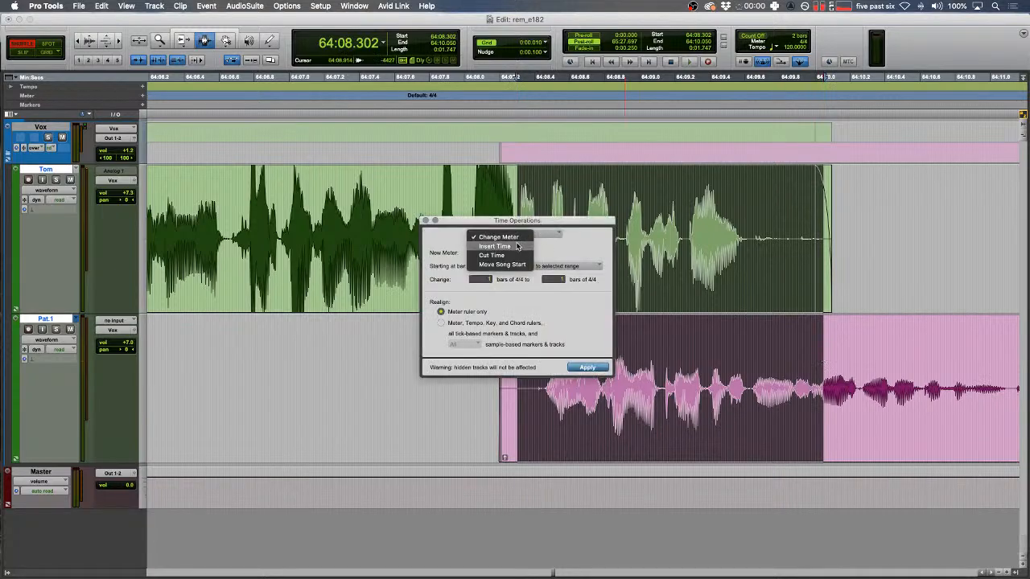
pyautogui.click(518, 246)
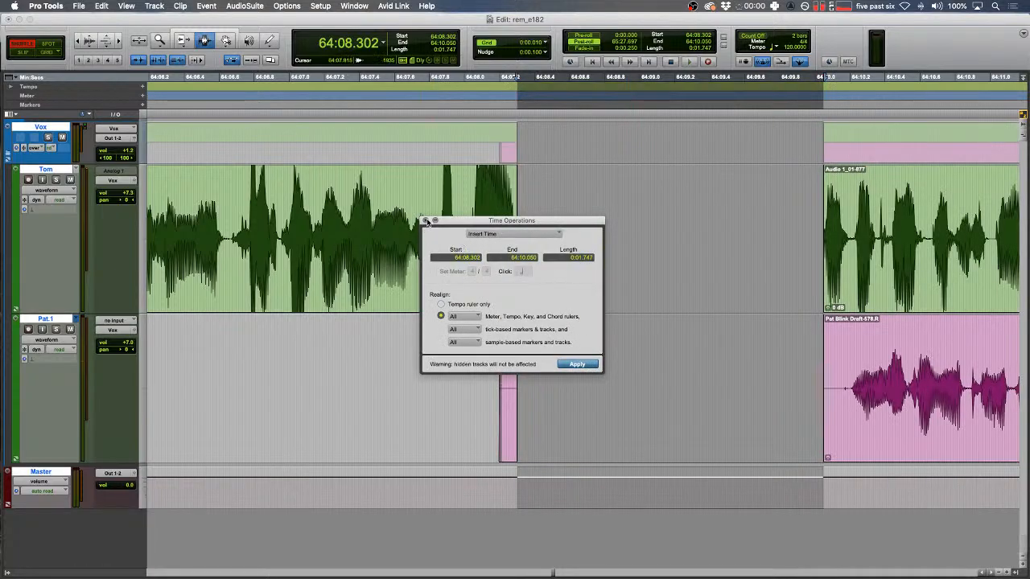
pyautogui.click(425, 221)
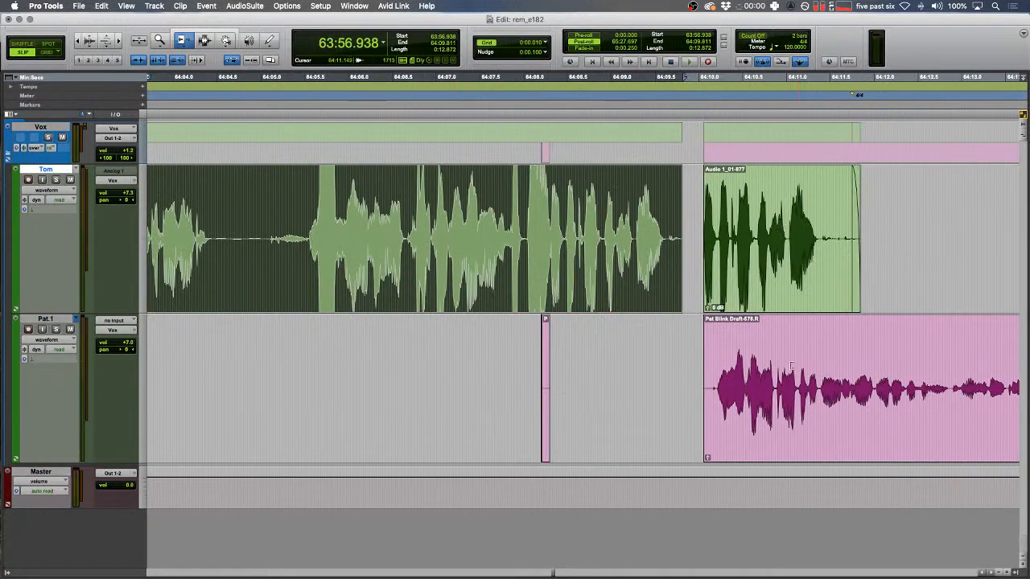
pyautogui.press('F7')
pyautogui.click(768, 250)
# - Delete Tom's second clip and the small Pat.1 clip
pyautogui.doubleClick(767, 247)
pyautogui.press('Delete')
pyautogui.moveTo(567, 394); pyautogui.dragTo(525, 390)
pyautogui.press('Delete')
pyautogui.click(478, 386)
pyautogui.press('t')
pyautogui.hscroll(3, 811, 303)
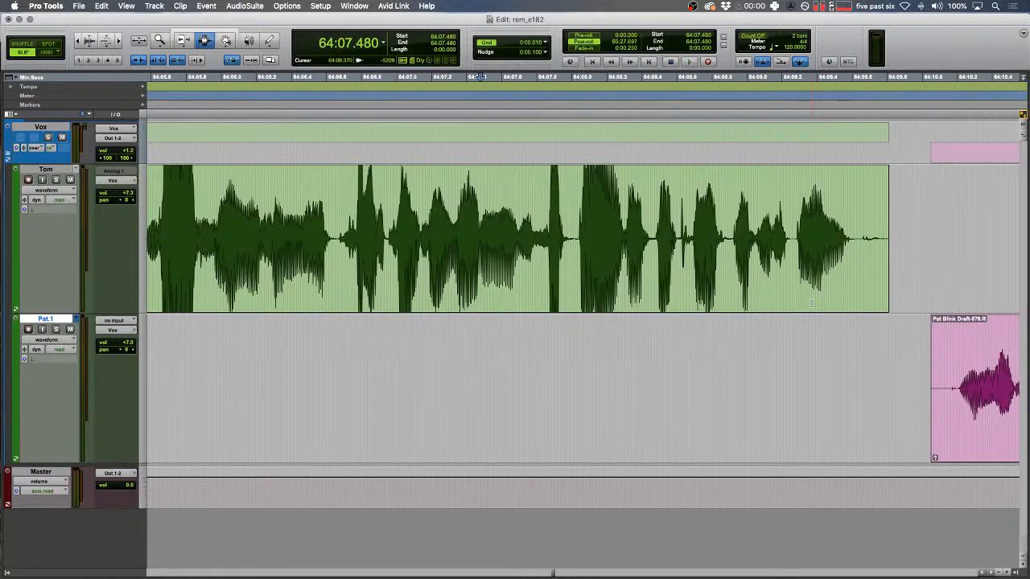
# - Close the gap after Tom's clip so Pat's clip slides left, then extend Pat's clip start earlier
pyautogui.moveTo(859, 239); pyautogui.dragTo(939, 241)
pyautogui.press('Delete')
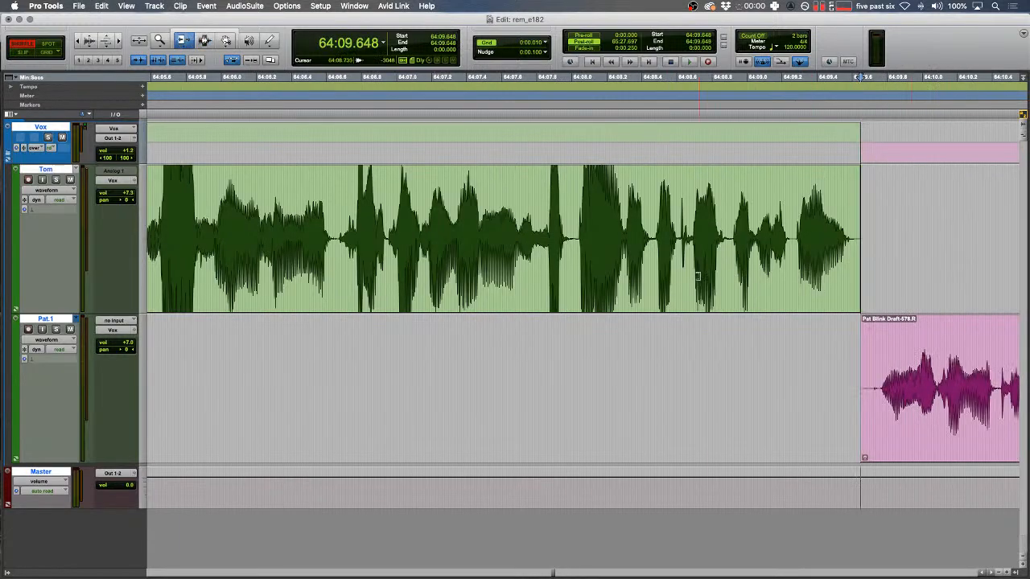
pyautogui.hscroll(3, 697, 276)
pyautogui.press('F2')
pyautogui.moveTo(749, 334); pyautogui.dragTo(734, 333)
pyautogui.press('r')
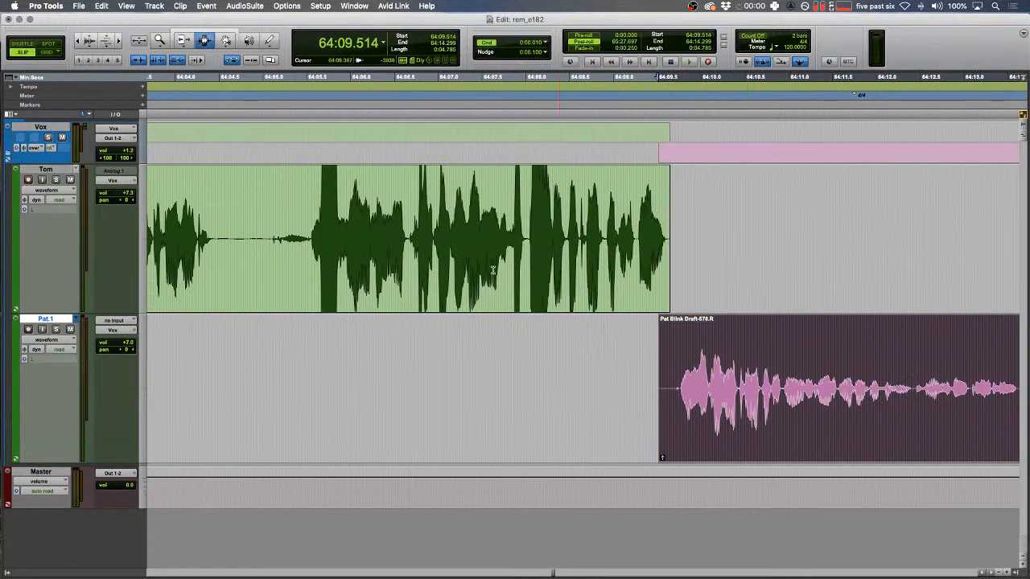
# - Fade out the end of Tom's clip and fade in the start of Pat's clip
pyautogui.moveTo(486, 269); pyautogui.dragTo(469, 266)
pyautogui.press('space')
pyautogui.press('t')
pyautogui.hscroll(5, 510, 197)
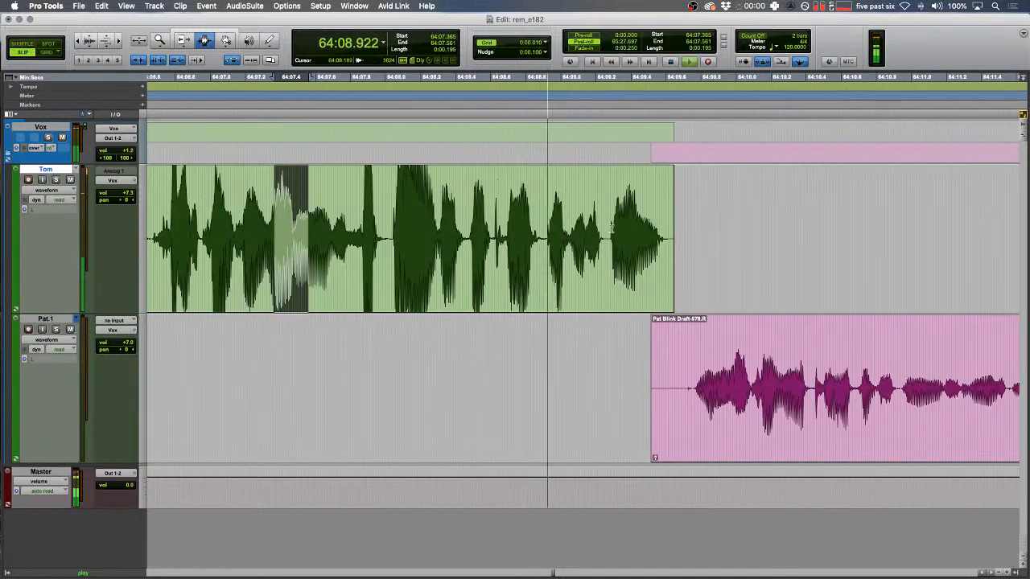
pyautogui.moveTo(669, 287); pyautogui.dragTo(689, 287)
pyautogui.press('f')
pyautogui.moveTo(662, 378); pyautogui.dragTo(625, 382)
pyautogui.press('f')
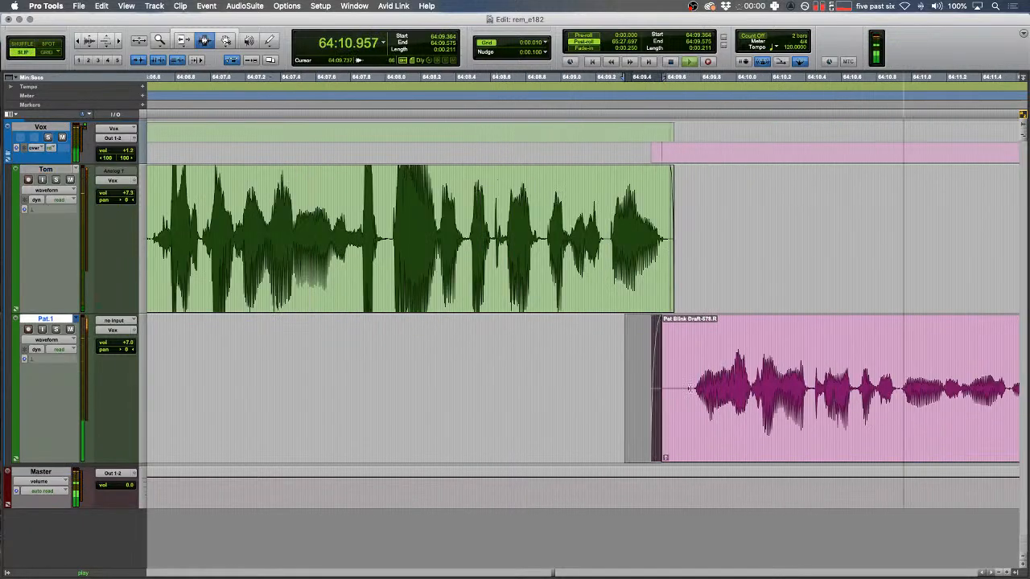
pyautogui.click(694, 415)
# - Add a fade-in to the start of Tom's next clip and return to gap-closing edit mode
pyautogui.hscroll(20, 645, 355)
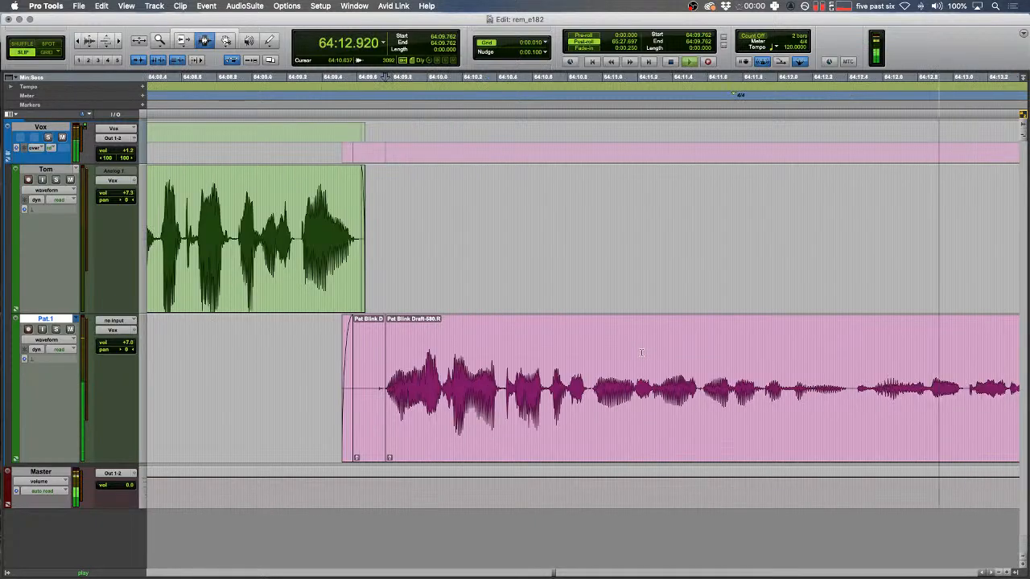
pyautogui.moveTo(547, 352); pyautogui.dragTo(578, 252)
pyautogui.press('f')
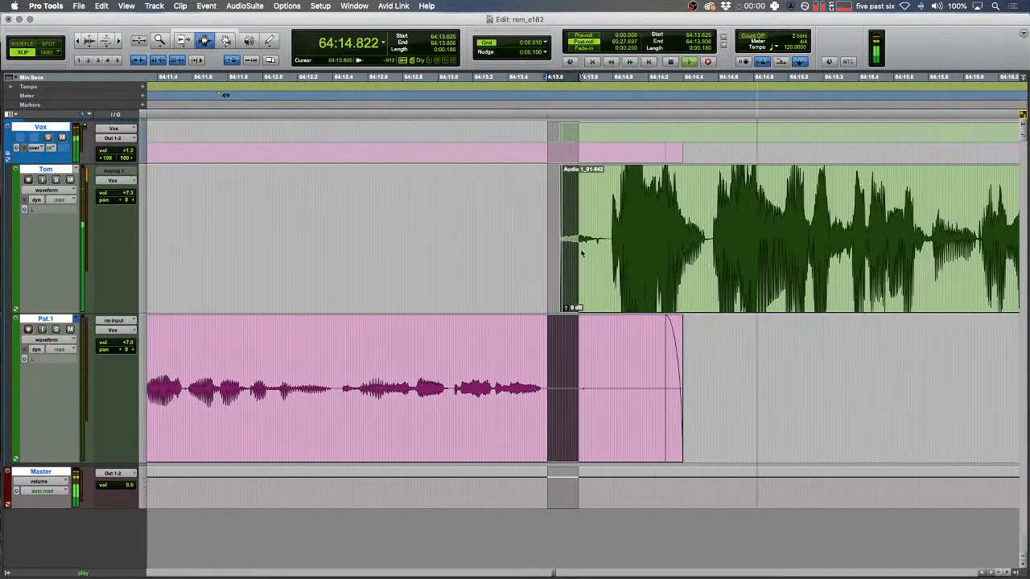
pyautogui.press('p')
pyautogui.press('r')
pyautogui.press('F1')
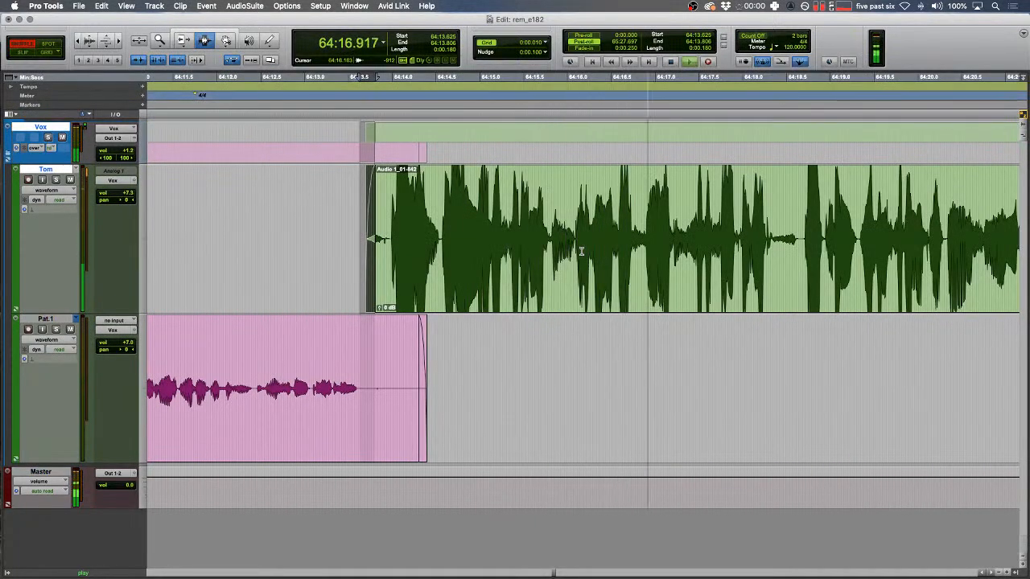
# - Review the conversation at high-speed playback
pyautogui.click(640, 211)
pyautogui.hotkey('ctrl', '6')
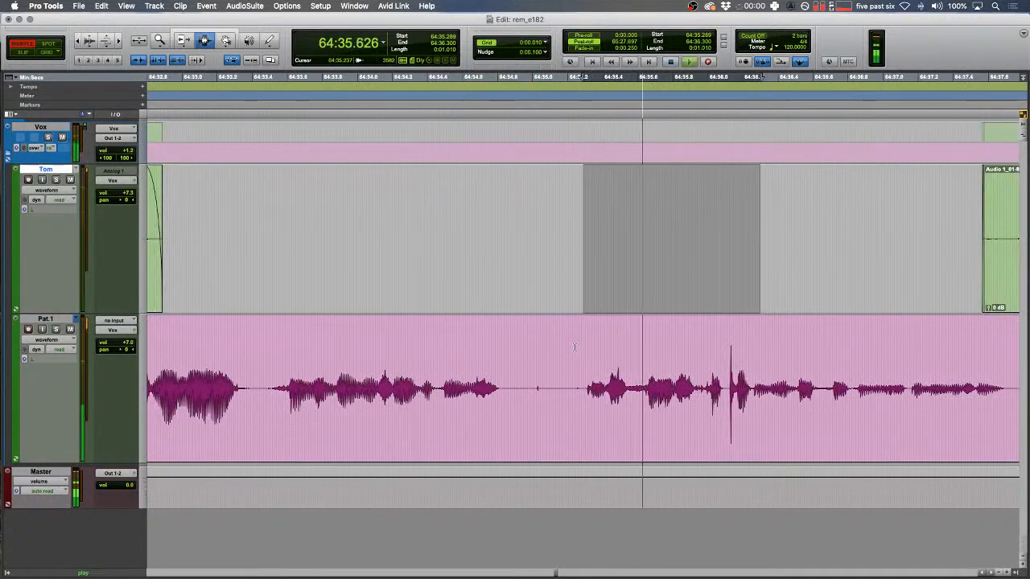
pyautogui.press('F2')
pyautogui.hscroll(5, 575, 347)
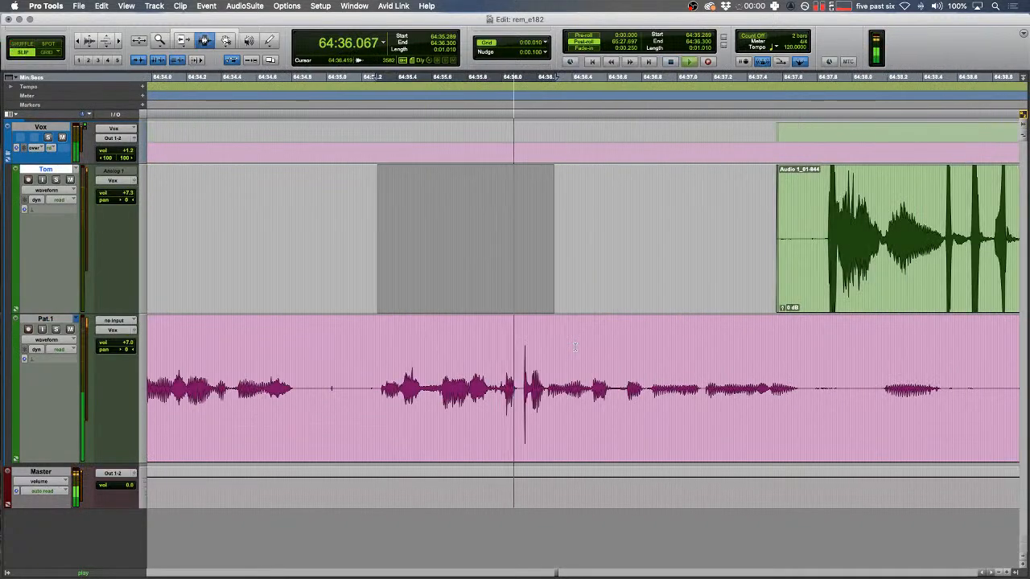
# - Replace the Pat.1 blip at 64:36.645 with a tone clip and split Pat's clip at 64:37.754
pyautogui.moveTo(616, 391); pyautogui.dragTo(649, 392)
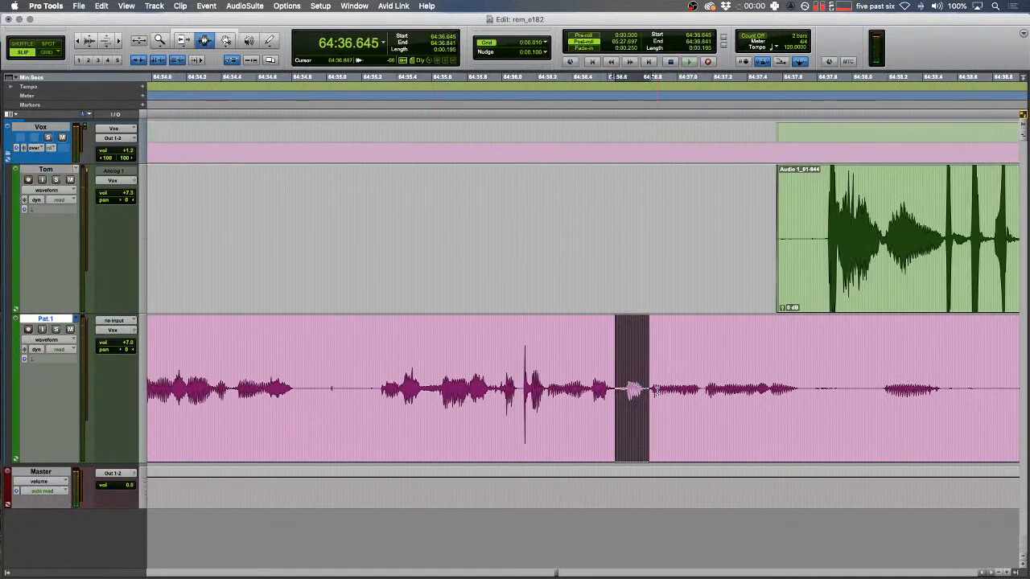
pyautogui.hotkey('alt', 'shift', '3')
pyautogui.click(809, 380)
pyautogui.press('b')
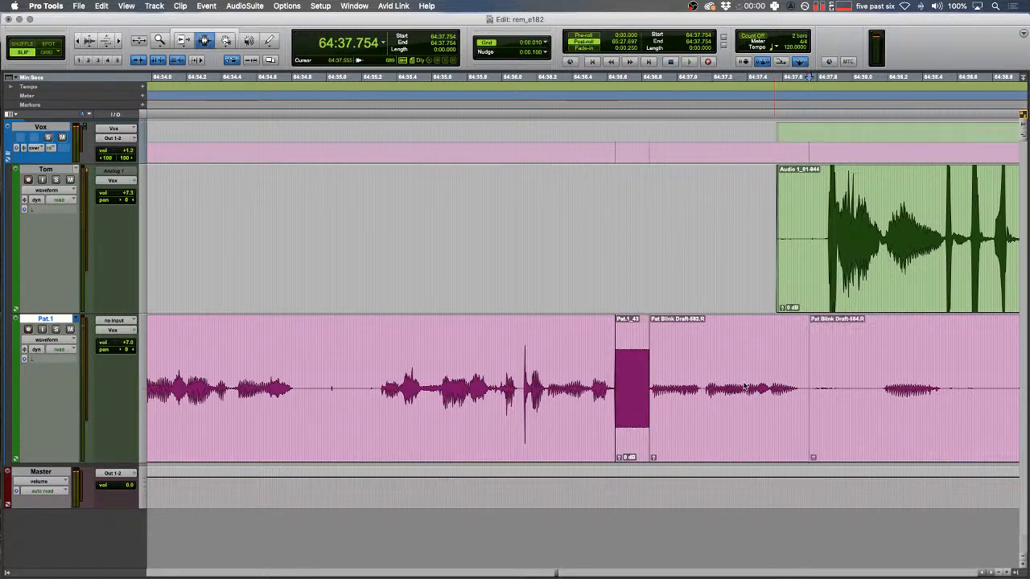
pyautogui.doubleClick(744, 382)
pyautogui.click(750, 381)
pyautogui.press('space')
pyautogui.press('t')
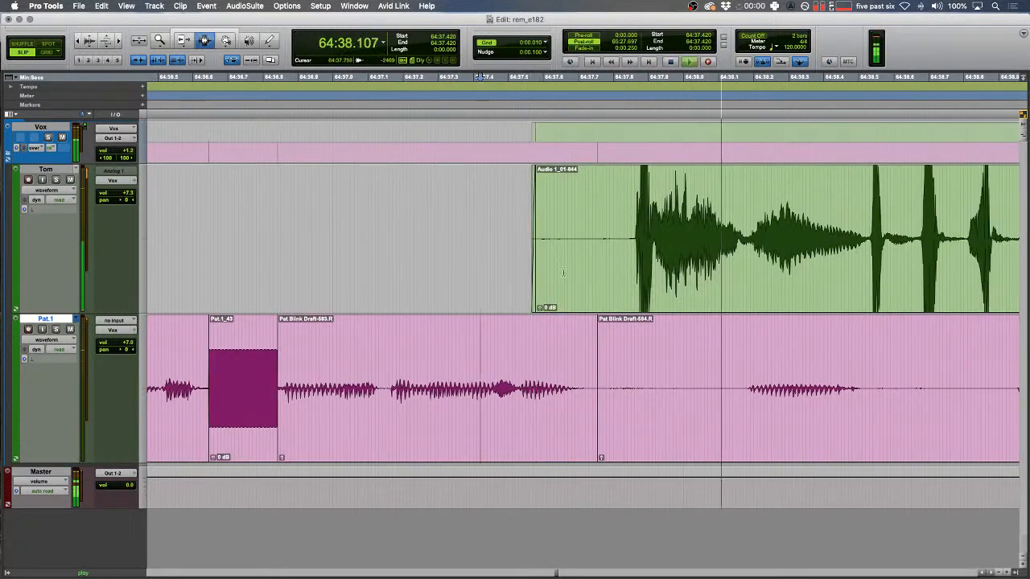
# - Fade in Tom's clip start and delete the unwanted Pat.1 stretch and short leftover clip
pyautogui.moveTo(512, 273); pyautogui.dragTo(576, 273)
pyautogui.press('f')
pyautogui.press('r')
pyautogui.moveTo(772, 390); pyautogui.dragTo(641, 393)
pyautogui.press('Delete')
pyautogui.tripleClick(636, 396)
pyautogui.doubleClick(635, 396)
pyautogui.press('Delete')
# - Fade the Pat.1 clip edges on both sides of the gap
pyautogui.moveTo(736, 409); pyautogui.dragTo(796, 402)
pyautogui.press('f')
pyautogui.moveTo(634, 381); pyautogui.dragTo(579, 379)
pyautogui.press('f')
pyautogui.press('r')
pyautogui.hscroll(5, 600, 377)
pyautogui.hscroll(5, 600, 376)
# - Delete the silence so later audio closes up, and crossfade the new edit point
pyautogui.moveTo(495, 377); pyautogui.dragTo(489, 377)
pyautogui.press('t')
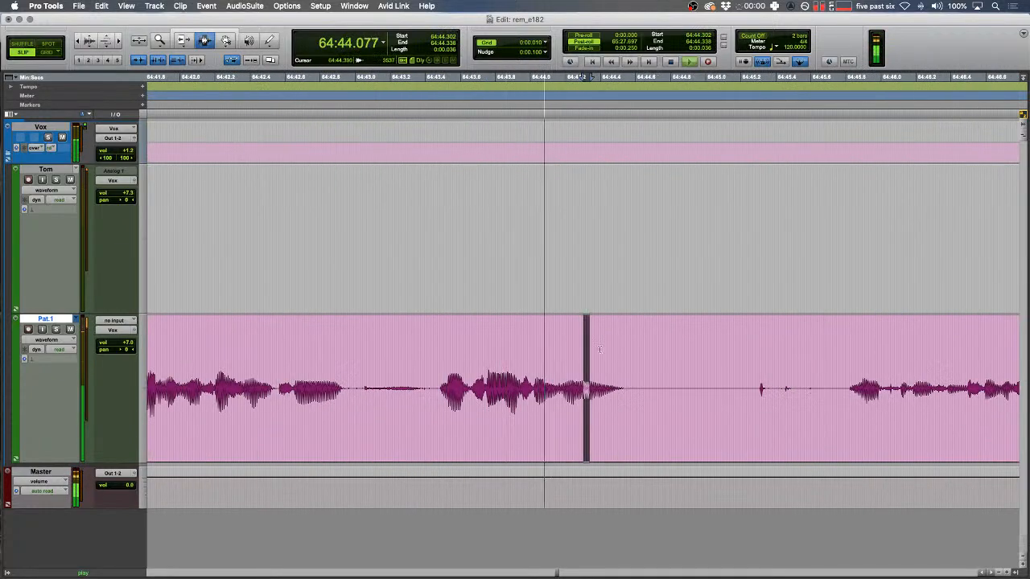
pyautogui.press('F1')
pyautogui.moveTo(673, 362)
pyautogui.mouseDown()
pyautogui.moveTo(844, 362)
pyautogui.moveTo(669, 380)
pyautogui.mouseUp()
pyautogui.press('Delete')
pyautogui.press('f')
pyautogui.press('r')
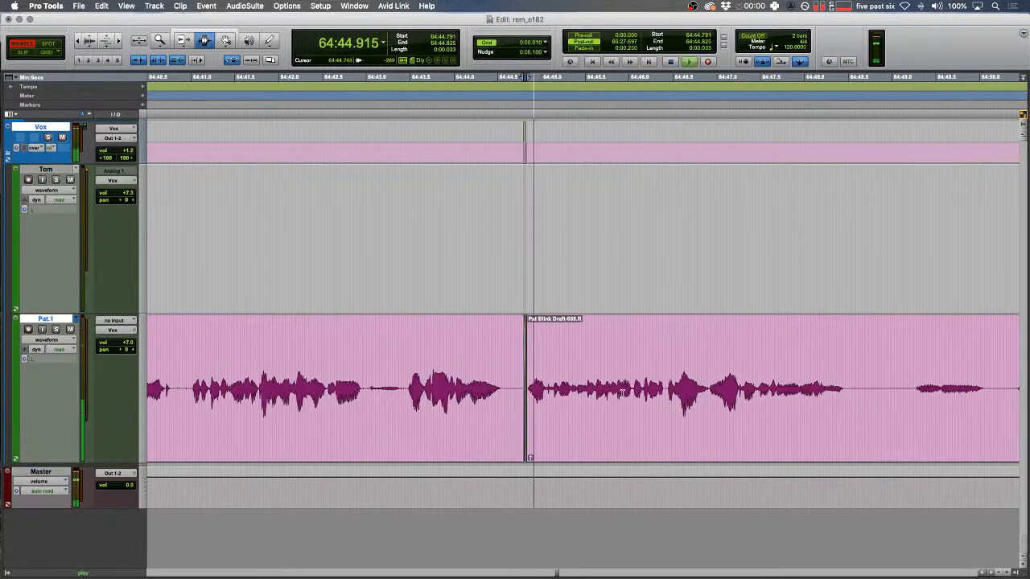
pyautogui.doubleClick(621, 394)
pyautogui.press('r')
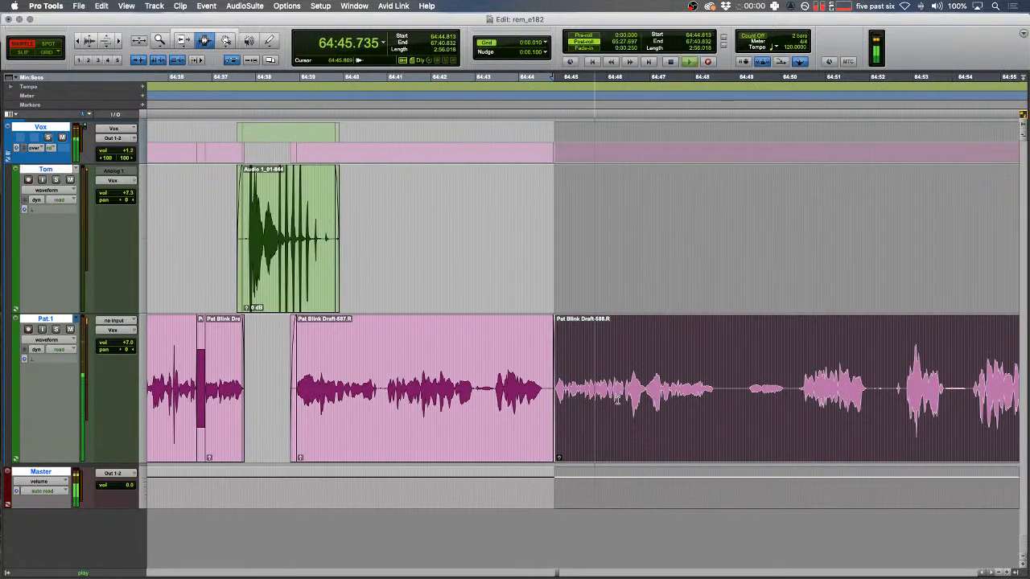
# - Remove the Pat.1 blip from 64:52.607 to 64:52.750 while reviewing at high speed
pyautogui.hotkey('ctrl', '9')
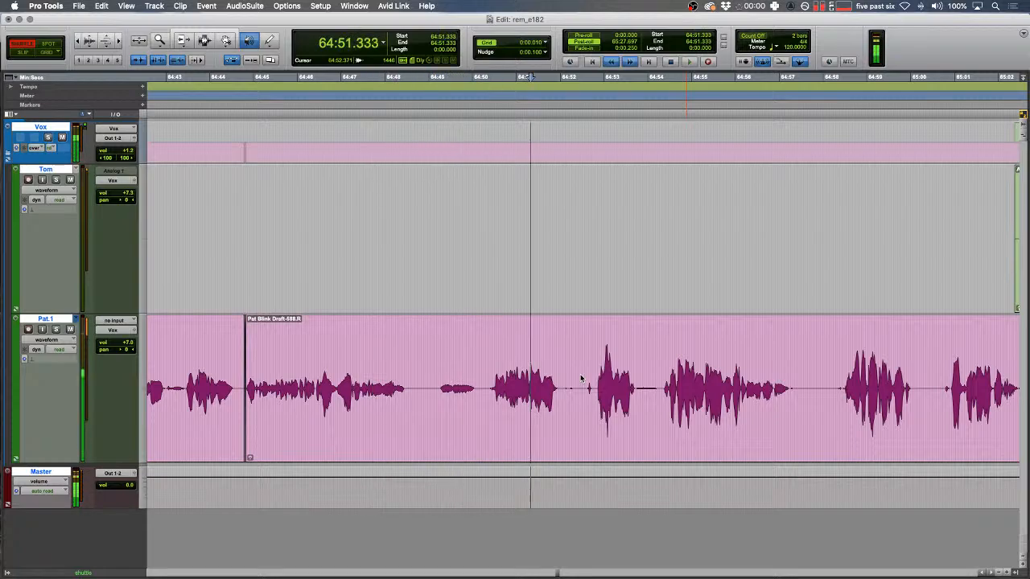
pyautogui.press('space')
pyautogui.click(582, 378)
pyautogui.press('t')
pyautogui.press('t')
pyautogui.doubleClick(583, 378)
pyautogui.moveTo(607, 377); pyautogui.dragTo(633, 377)
pyautogui.press('BackSpace')
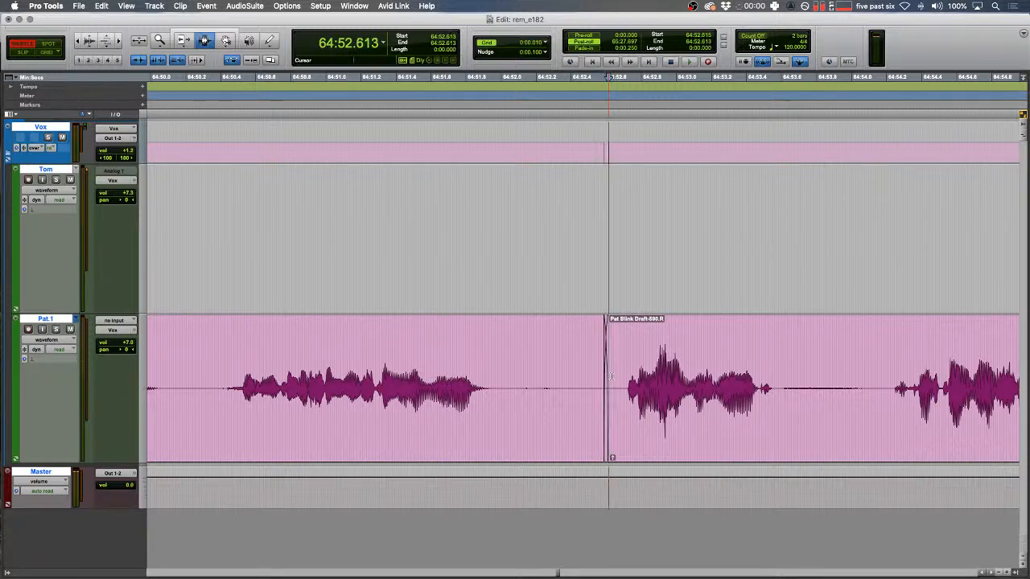
pyautogui.hotkey('ctrl', '9')
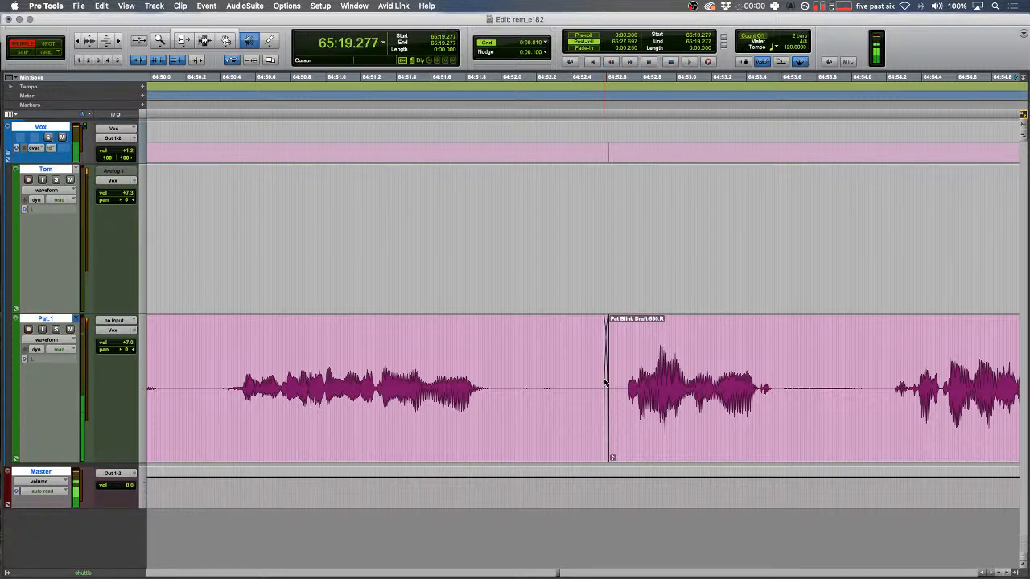
pyautogui.press('space')
# - Audition a blip region on Pat.1
pyautogui.hscroll(-4, 604, 380)
pyautogui.moveTo(594, 382); pyautogui.dragTo(532, 382)
pyautogui.press('t')
pyautogui.press('space')
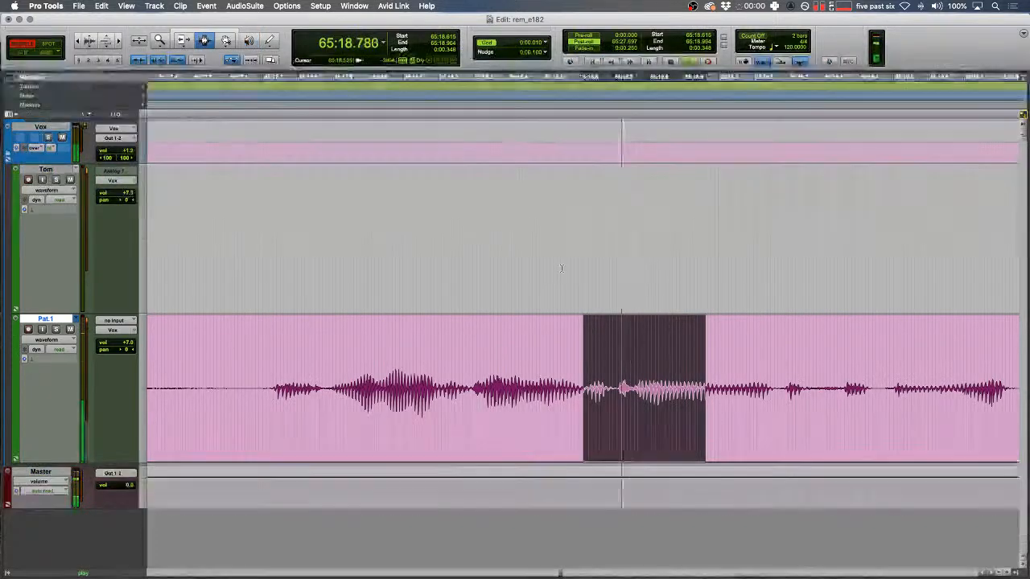
pyautogui.hscroll(2, 602, 386)
pyautogui.press('space')
# - Replace the 65:19.316–65:19.463 blip with a tone, split at 65:20.087, and crossfade 30 ms
pyautogui.moveTo(726, 384); pyautogui.dragTo(777, 383)
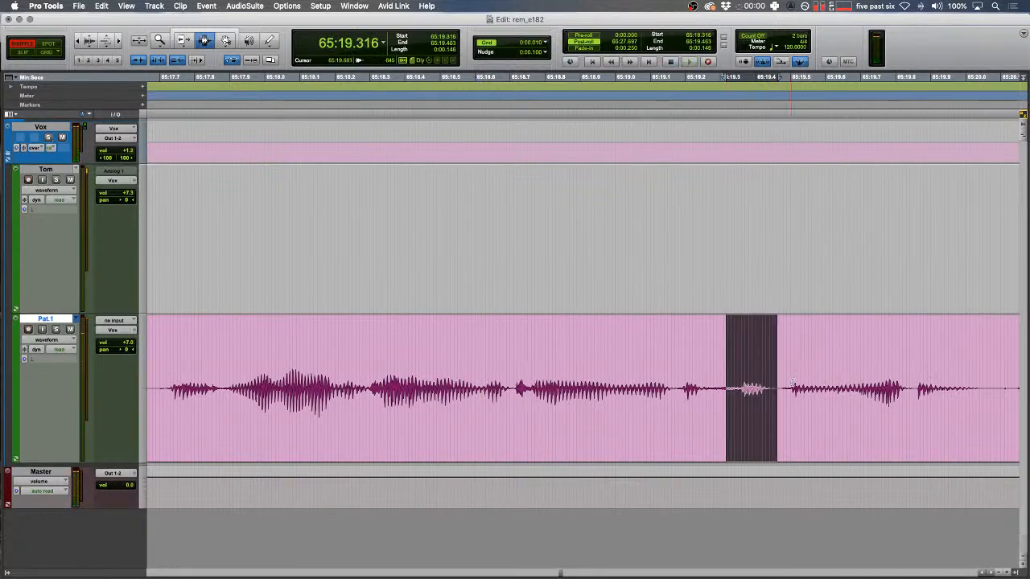
pyautogui.press('alt+super+v')
pyautogui.press('r')
pyautogui.click(789, 374)
pyautogui.press('b')
pyautogui.doubleClick(764, 372)
pyautogui.moveTo(691, 320); pyautogui.dragTo(430, 315)
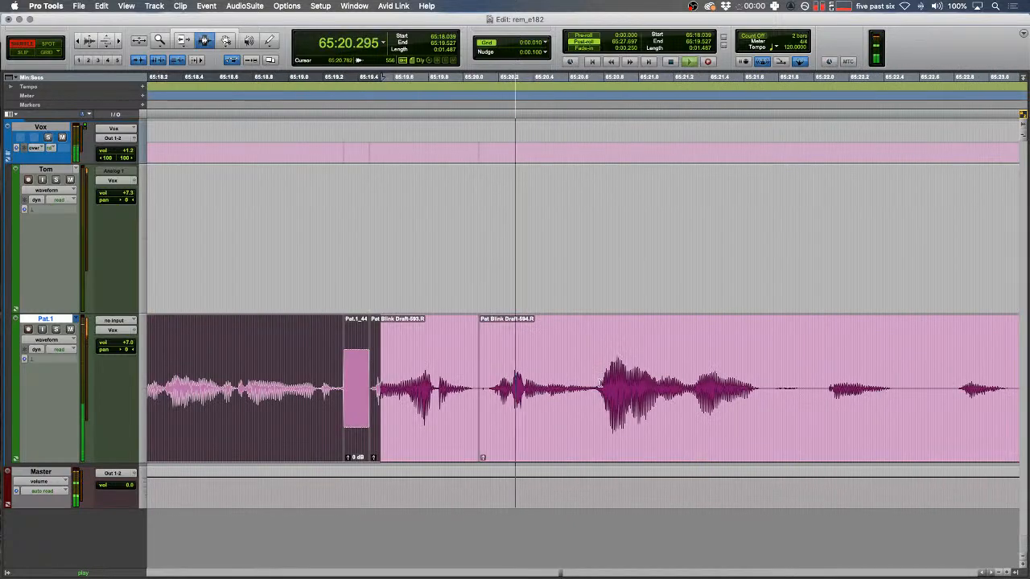
pyautogui.moveTo(479, 450); pyautogui.dragTo(482, 450)
pyautogui.press('r')
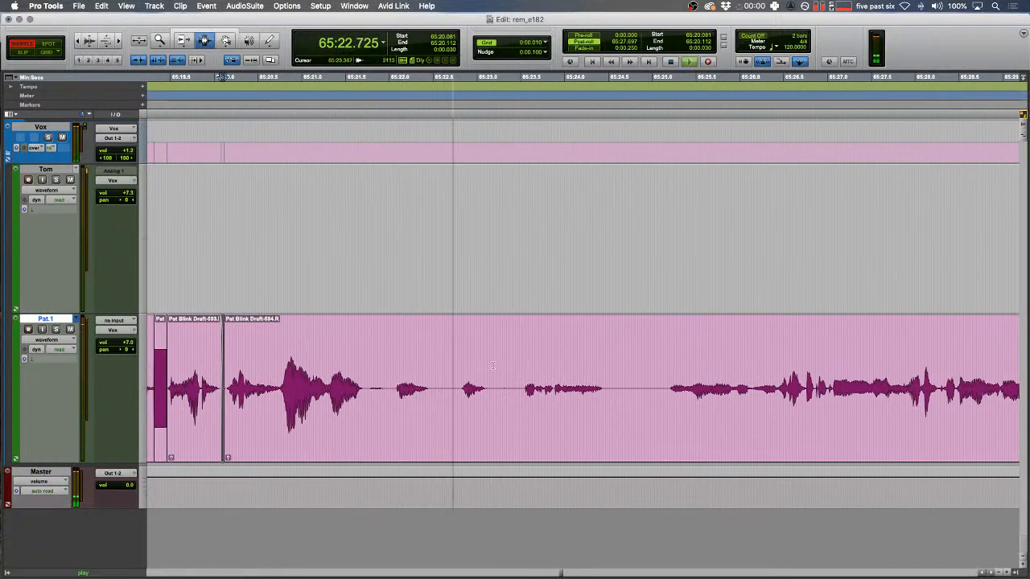
# - Delete the pause from 65:22.034 to 65:22.671 and check the cut
pyautogui.moveTo(508, 393); pyautogui.dragTo(619, 394)
pyautogui.press('BackSpace')
pyautogui.click(473, 366)
pyautogui.press('space')
pyautogui.press('space')
pyautogui.moveTo(505, 377); pyautogui.dragTo(507, 376)
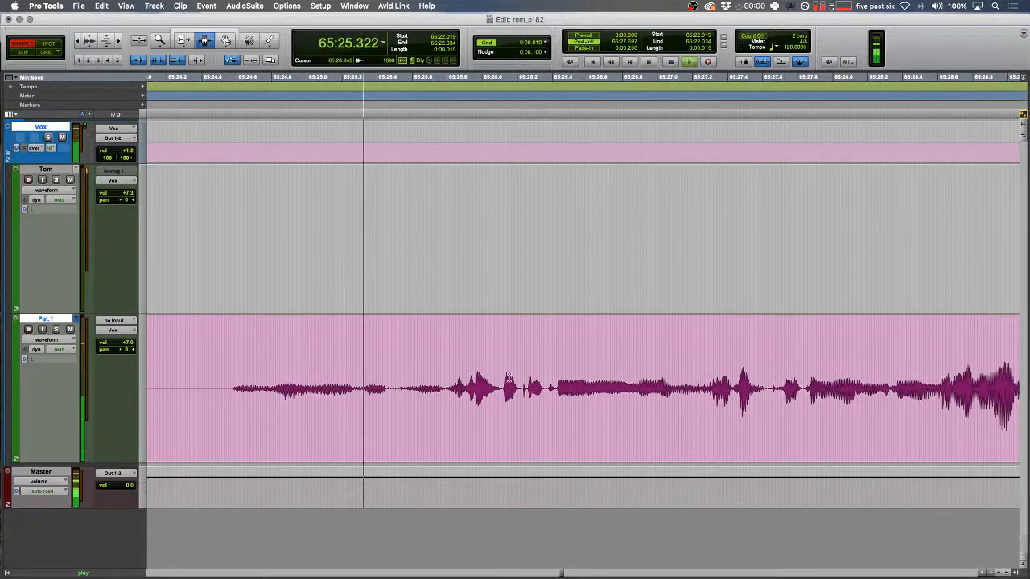
# - Replace the Pat.1 blip from 65:26.080 to 65:26.224 with a tone clip
pyautogui.moveTo(282, 382); pyautogui.dragTo(287, 382)
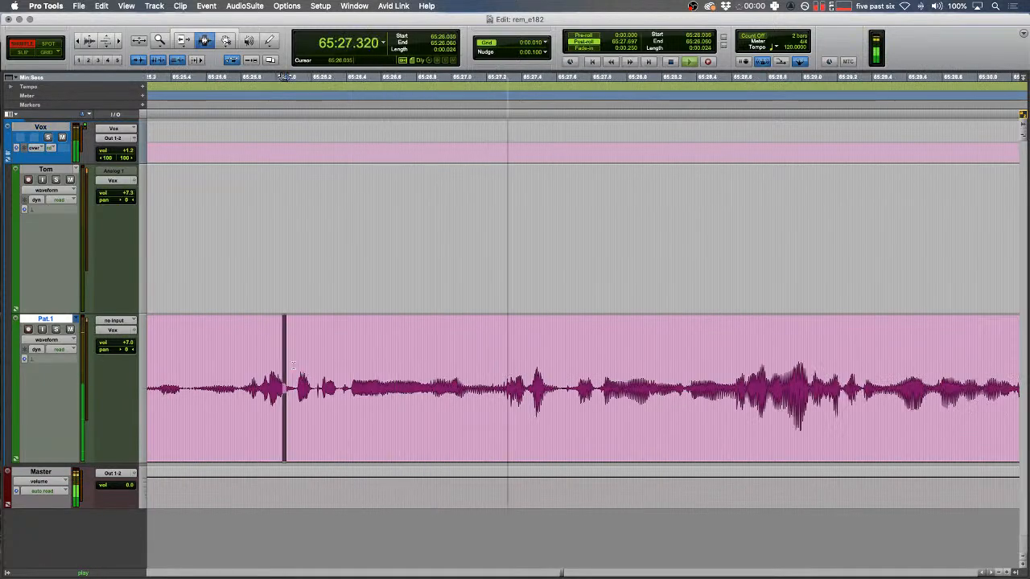
pyautogui.press('space')
pyautogui.press('t')
pyautogui.press('space')
pyautogui.press('space')
pyautogui.moveTo(598, 386); pyautogui.dragTo(650, 384)
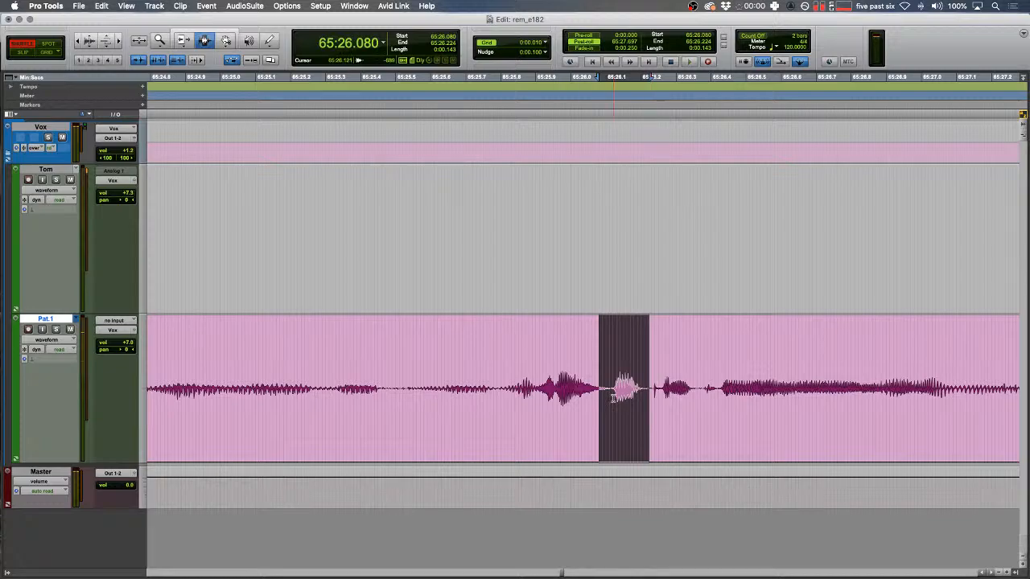
pyautogui.hotkey('ctrl', 'alt', 'shift', '3')
pyautogui.moveTo(513, 390); pyautogui.dragTo(522, 390)
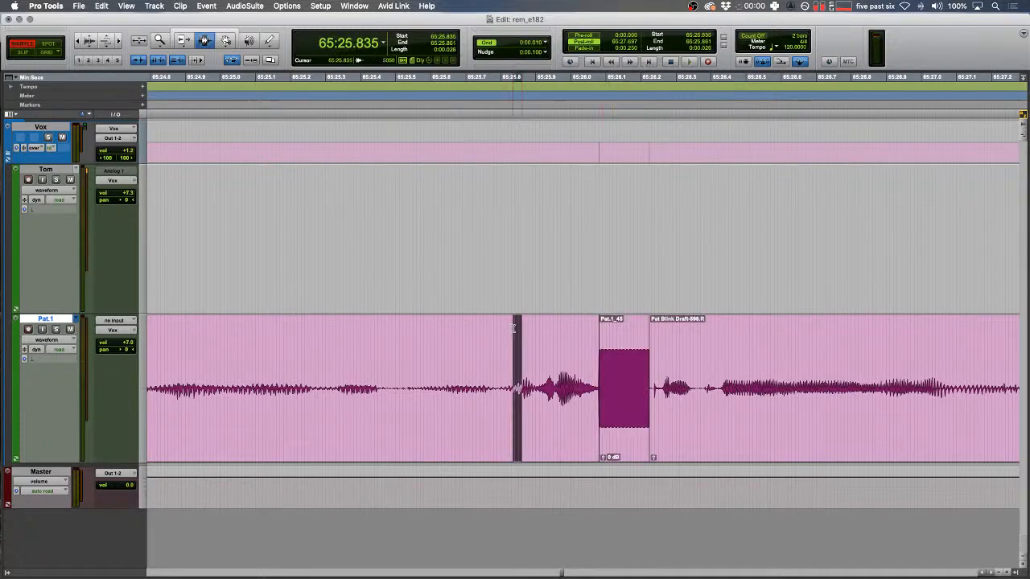
pyautogui.press('space')
pyautogui.press('r')
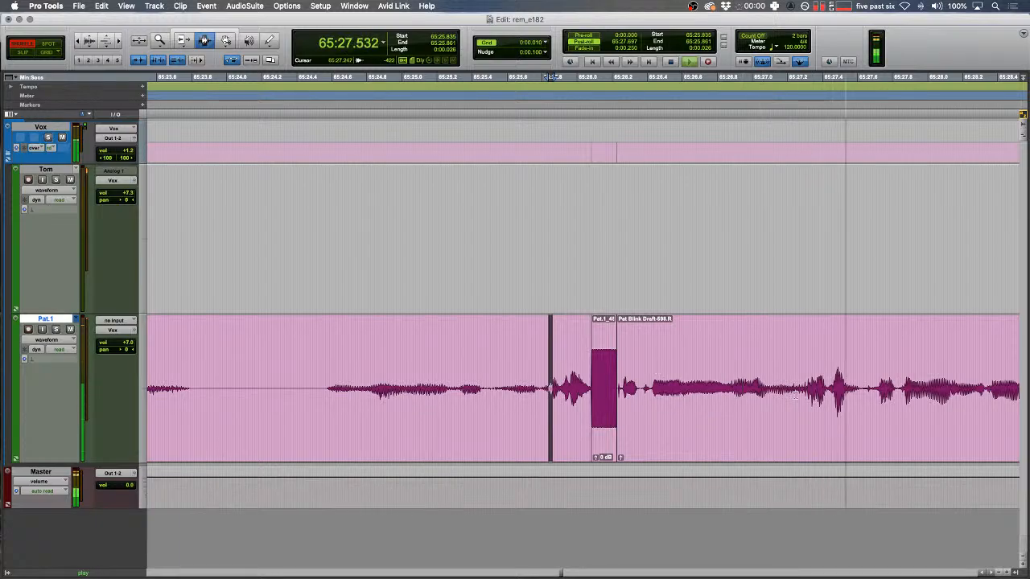
# - Split Pat's clip after the tone and boost the preceding Pat.1 clip's volume
pyautogui.click(805, 402)
pyautogui.press('b')
pyautogui.doubleClick(739, 402)
pyautogui.hotkey('ctrl', 'shift', 'Up')
pyautogui.hotkey('ctrl', 'shift', 'Up')
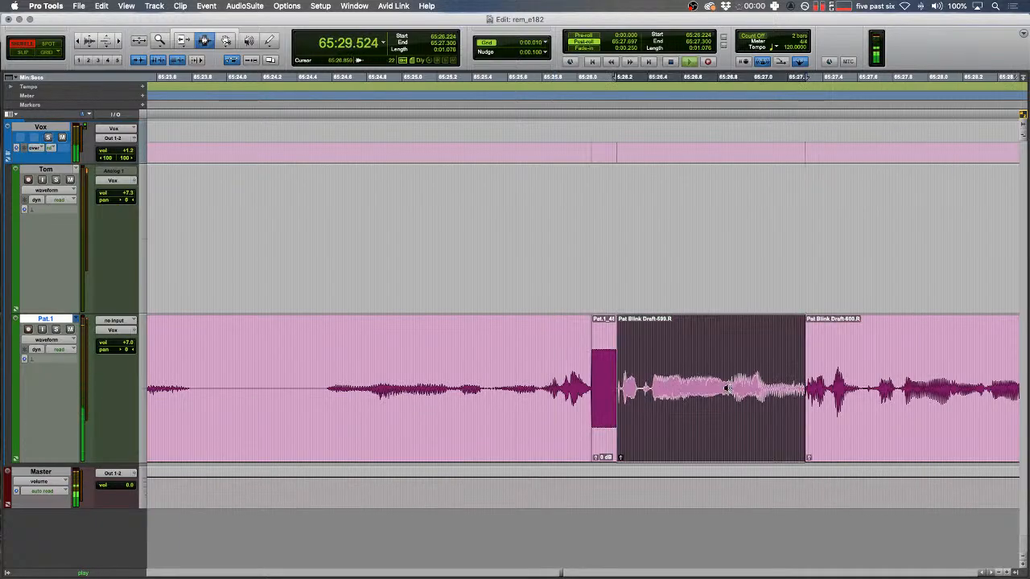
pyautogui.click(802, 390)
pyautogui.click(741, 390)
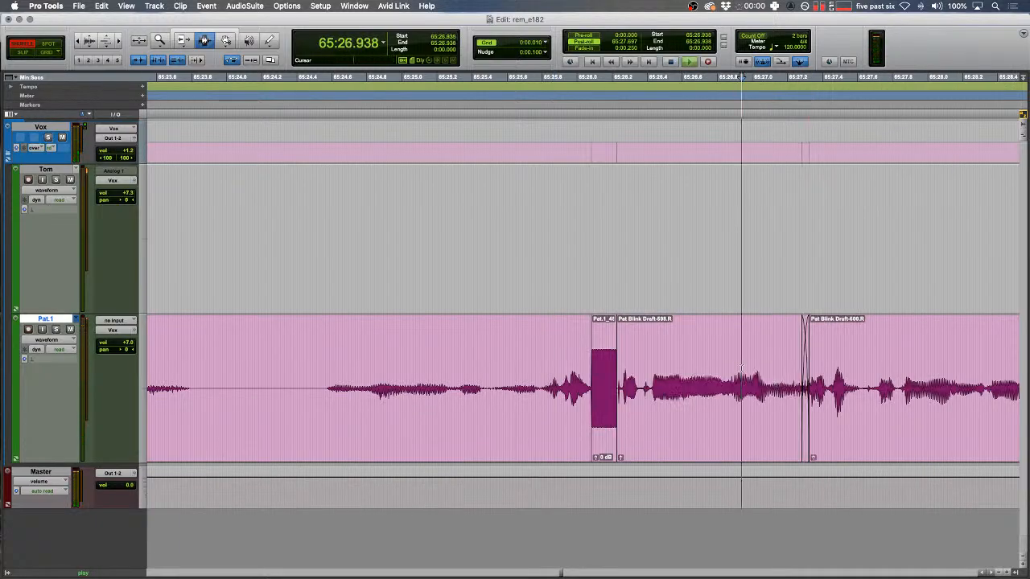
pyautogui.press('space')
# - Replace the next Pat.1 blip with a tone clip
pyautogui.moveTo(635, 387); pyautogui.dragTo(687, 390)
pyautogui.press('alt+super+v')
pyautogui.press('r')
pyautogui.hscroll(2, 705, 385)
# - Split the clip at 65:28.597, boost the left piece, and crossfade the join
pyautogui.click(668, 376)
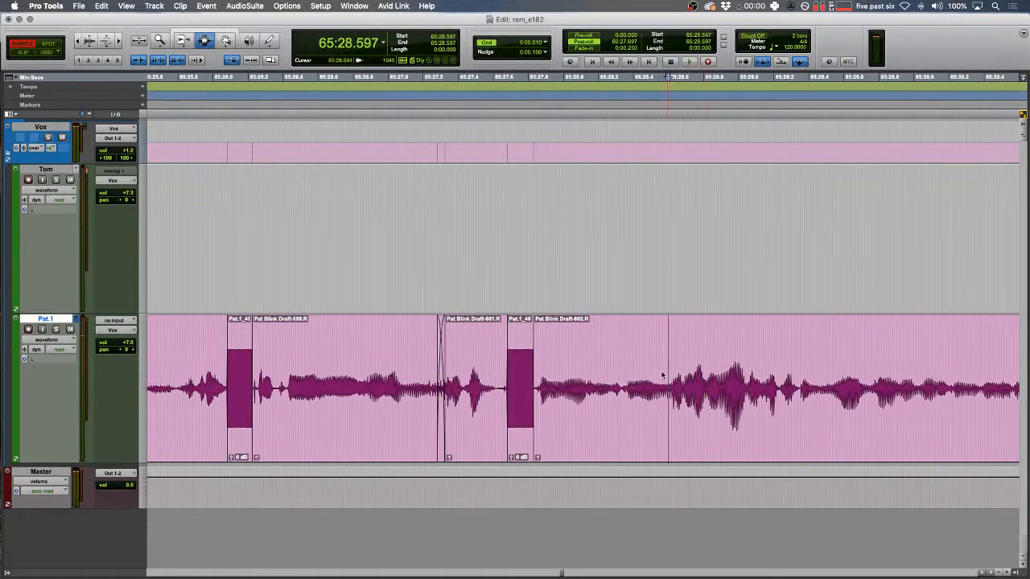
pyautogui.press('b')
pyautogui.doubleClick(662, 375)
pyautogui.hotkey('ctrl', 'shift', 'Up')
pyautogui.moveTo(665, 378); pyautogui.dragTo(670, 377)
pyautogui.press('f')
pyautogui.moveTo(381, 366); pyautogui.dragTo(441, 362)
pyautogui.press('t')
pyautogui.press('space')
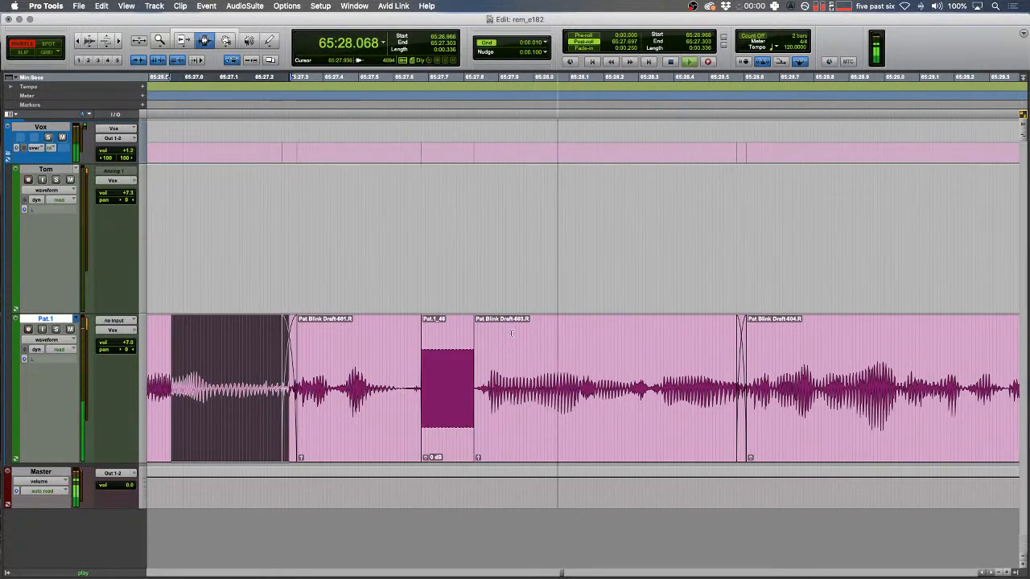
# - Fade in Tom's clip Audio 1_01-848 and lower its gain to -4.0 dB
pyautogui.moveTo(492, 224); pyautogui.dragTo(570, 224)
pyautogui.press('f')
pyautogui.press('r')
pyautogui.doubleClick(602, 236)
pyautogui.hotkey('ctrl', 'shift', 'Down')
pyautogui.hotkey('ctrl', 'shift', 'Down')
pyautogui.hotkey('ctrl', 'shift', 'Down')
pyautogui.hotkey('ctrl', 'shift', 'Down')
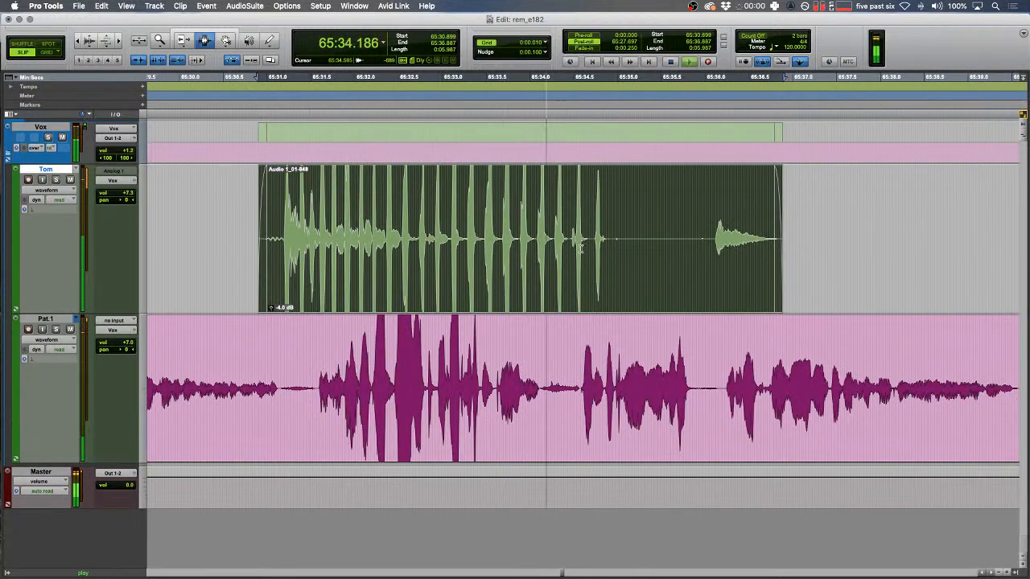
# - Replace the Pat.1 blip near 65:34.585 with a tone clip and play it back
pyautogui.click(581, 250)
pyautogui.hscroll(3, 585, 235)
pyautogui.moveTo(567, 385); pyautogui.dragTo(661, 382)
pyautogui.press('t')
pyautogui.press('t')
pyautogui.press('space')
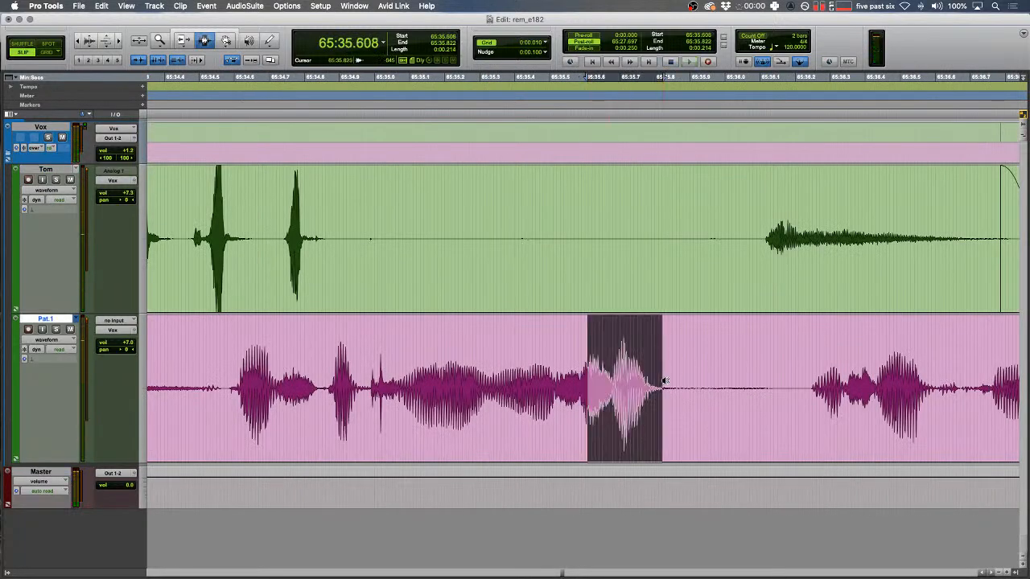
pyautogui.press('alt+super+v')
pyautogui.moveTo(328, 354); pyautogui.dragTo(332, 354)
pyautogui.press('space')
# - Delete unwanted Pat.1 gap audio and trim the Pat.1 clip start to 66:19.885
pyautogui.press('r')
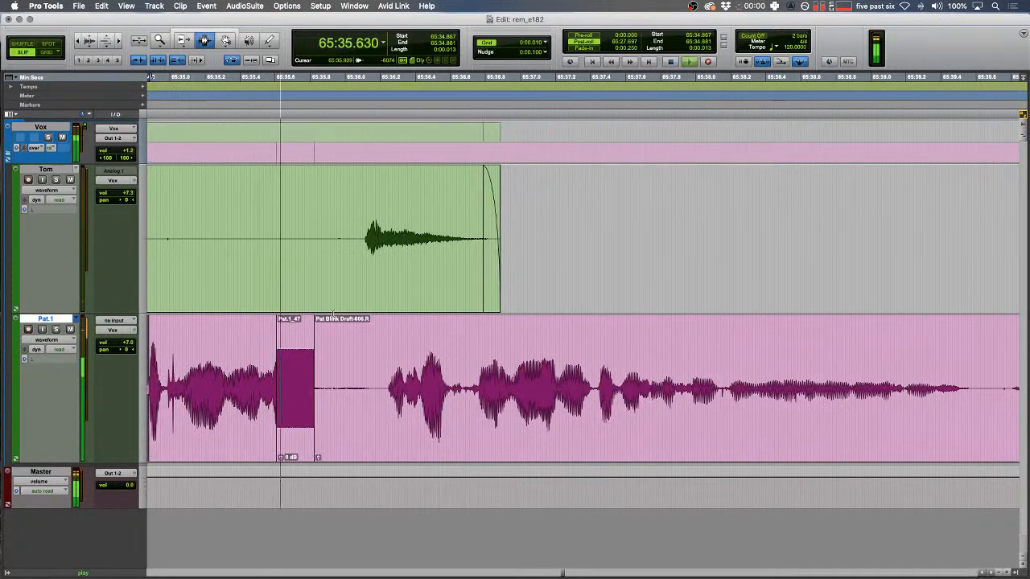
pyautogui.hscroll(5, 426, 285)
pyautogui.press('r')
pyautogui.press('r')
pyautogui.hscroll(5, 428, 290)
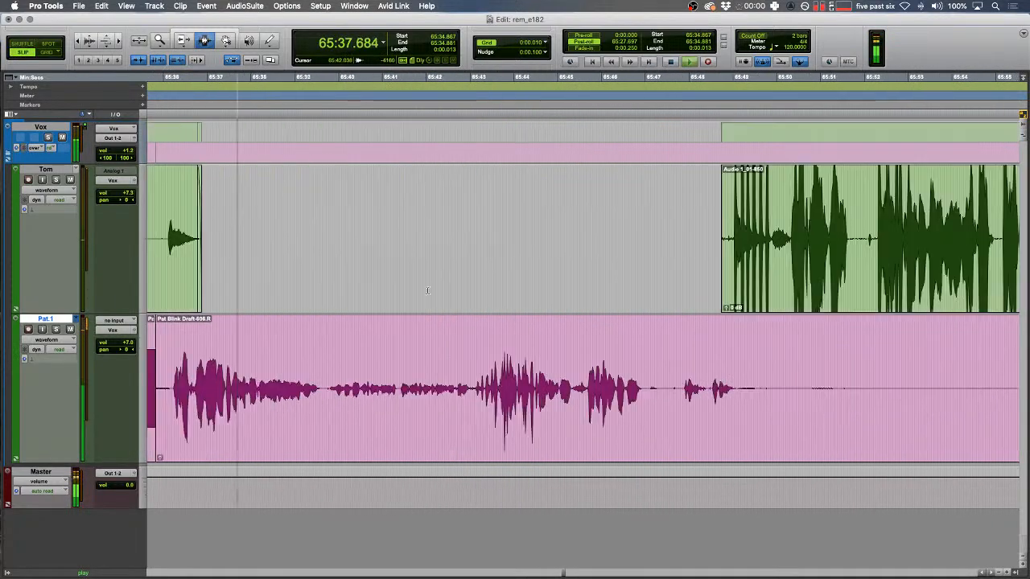
pyautogui.moveTo(789, 382); pyautogui.dragTo(883, 382)
pyautogui.press('Delete')
pyautogui.hscroll(10, 901, 381)
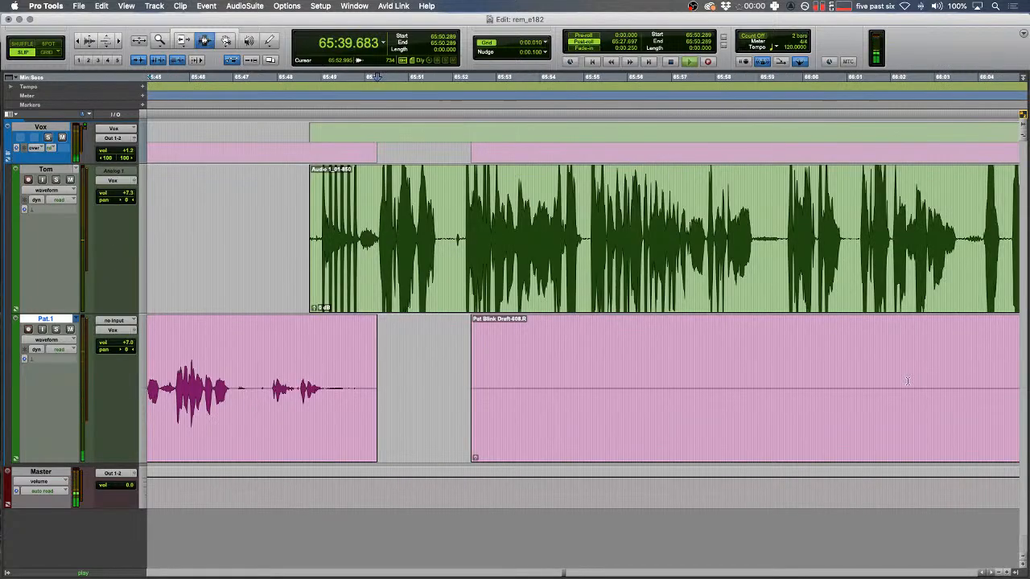
pyautogui.hscroll(20, 906, 380)
pyautogui.click(747, 383)
pyautogui.press('a')
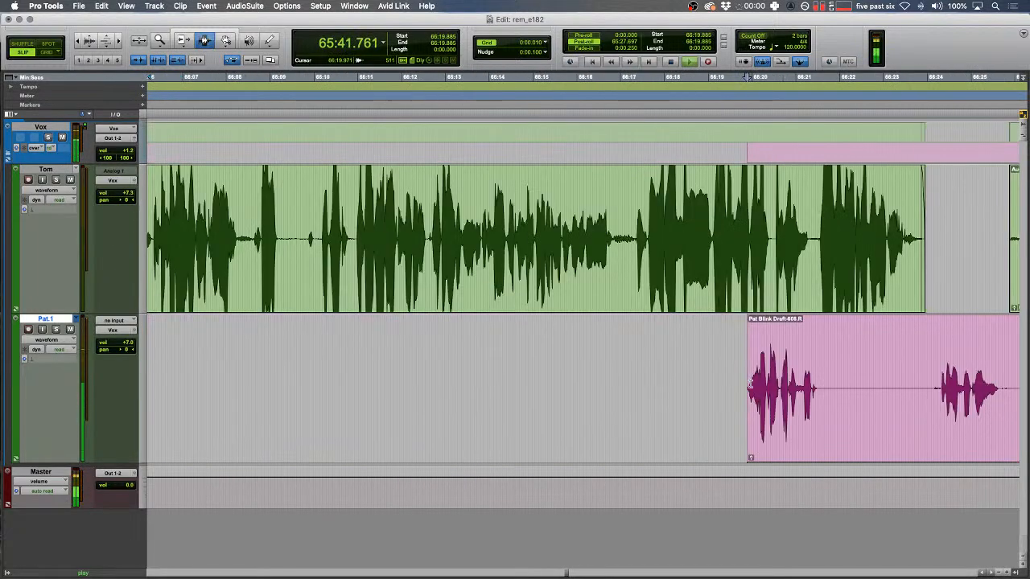
# - Trim the left edge of Tom's clip Audio 1_01-852
pyautogui.hscroll(8, 750, 385)
pyautogui.click(712, 201)
pyautogui.press('t')
pyautogui.moveTo(567, 226)
pyautogui.mouseDown()
pyautogui.moveTo(535, 226)
pyautogui.moveTo(588, 227)
pyautogui.mouseUp()
pyautogui.press('F7')
# - Delete the next stretch of unwanted Pat.1 audio in the gap
pyautogui.press('r')
pyautogui.hscroll(8, 586, 246)
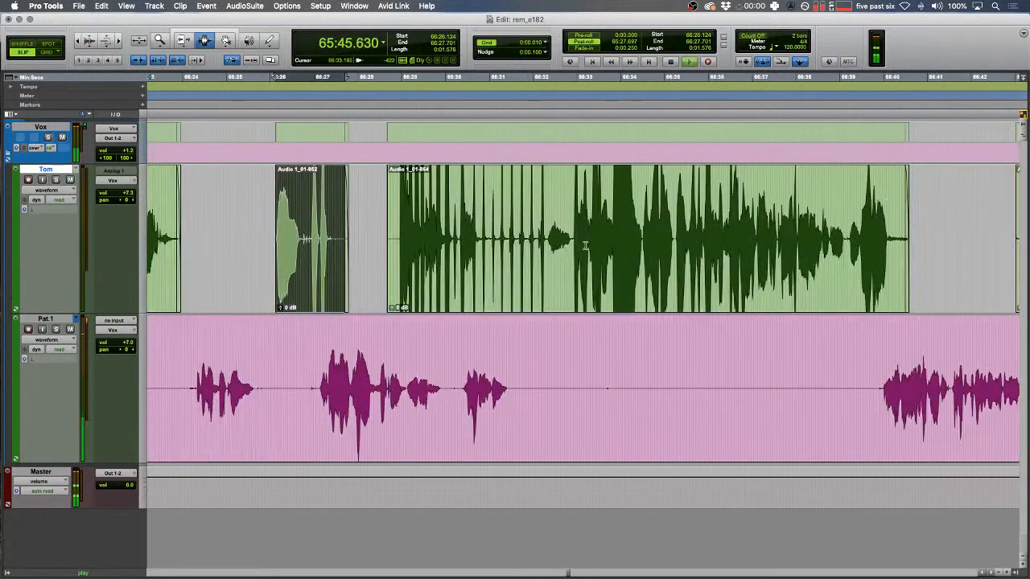
pyautogui.moveTo(512, 388); pyautogui.dragTo(868, 388)
pyautogui.press('Delete')
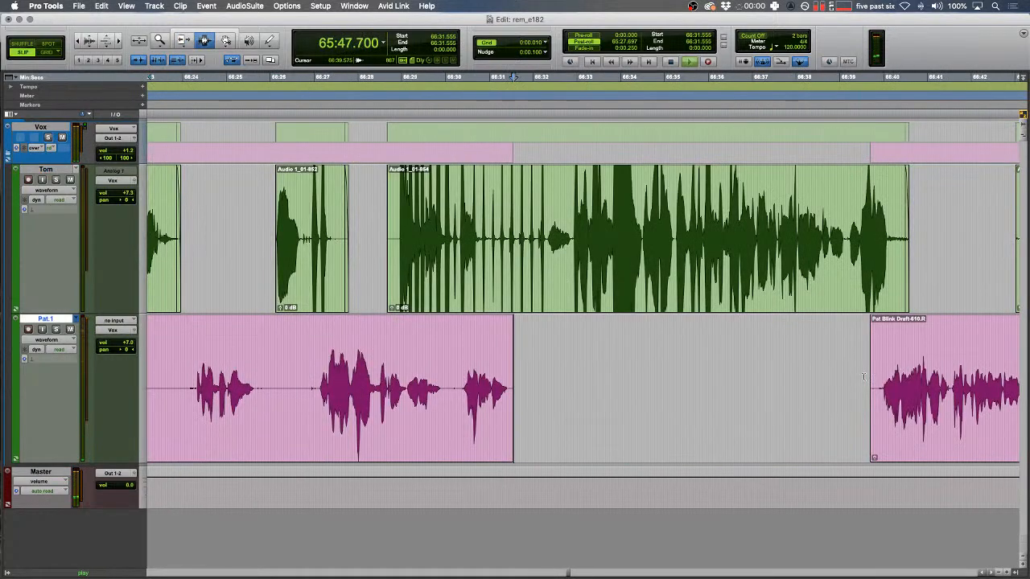
pyautogui.hscroll(8, 864, 378)
# - Trim the end of Tom's clip near 66:40 and fade out its tail
pyautogui.press('F6')
pyautogui.moveTo(586, 242); pyautogui.dragTo(623, 246)
pyautogui.press('F7')
pyautogui.press('f')
pyautogui.hscroll(8, 665, 251)
pyautogui.press('space')
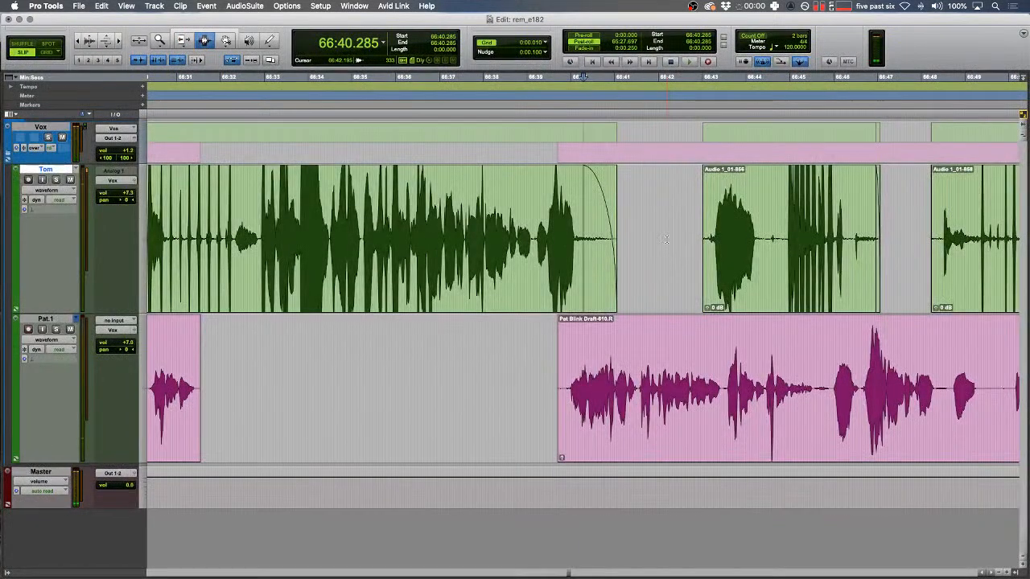
# - Add a marker named END at 66:39.673
pyautogui.click(557, 316)
pyautogui.press('KP_Enter')
pyautogui.write('END')
pyautogui.press('Return')
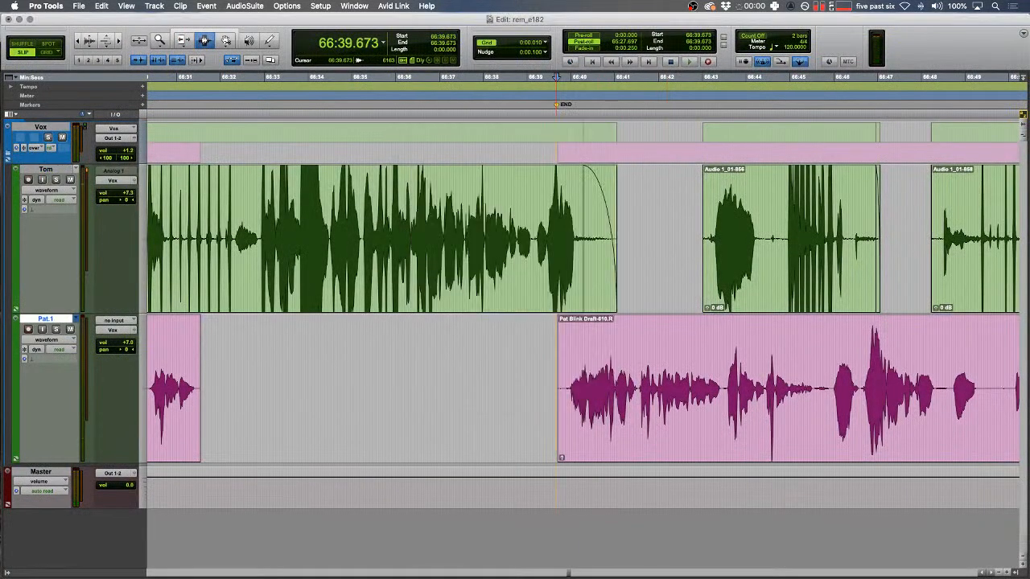
# - Survey the session and clear stray Pat.1 audio around 68:34.285
pyautogui.click(612, 308)
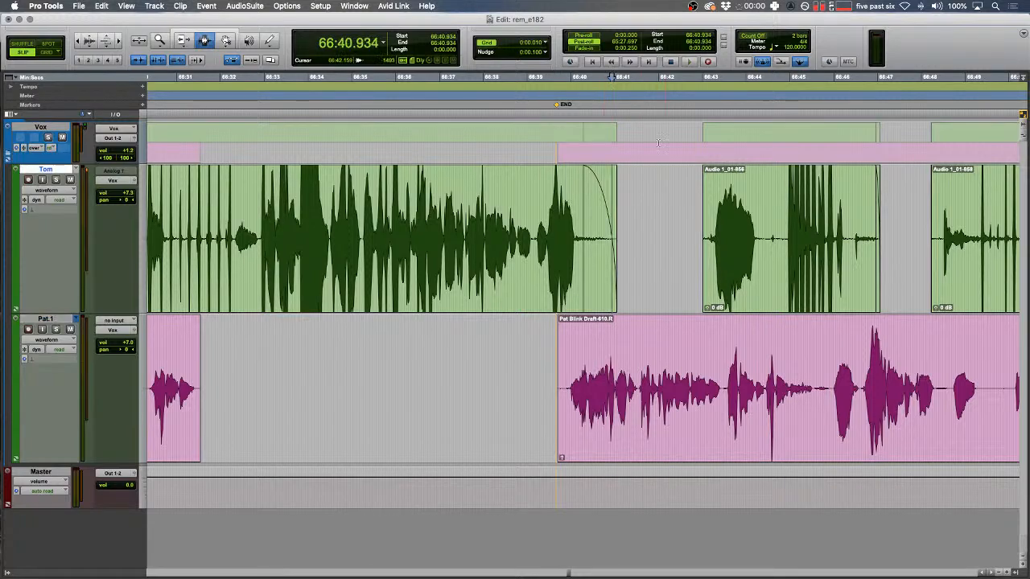
pyautogui.moveTo(678, 227); pyautogui.dragTo(710, 228)
pyautogui.press('super+bracketleft')
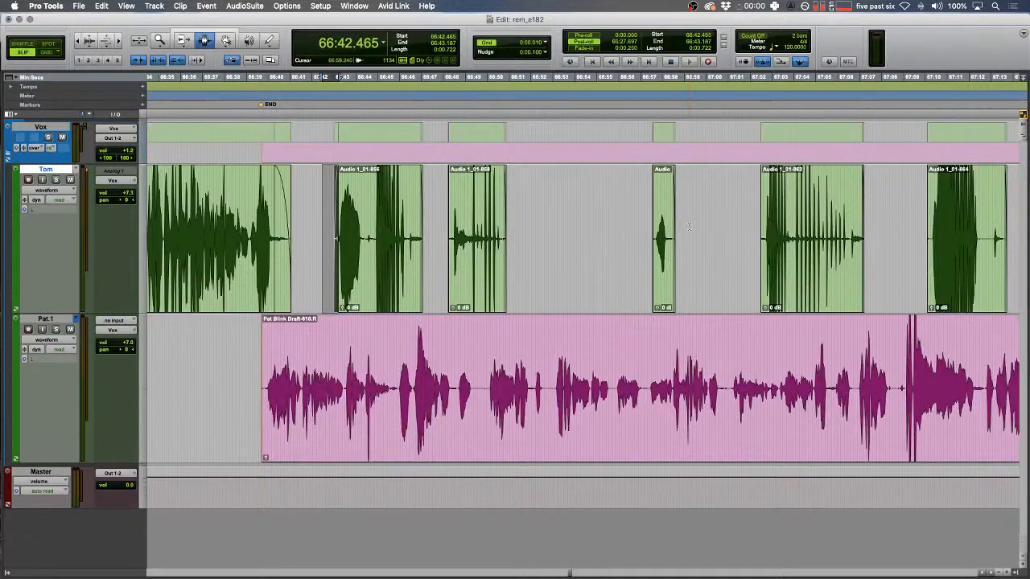
pyautogui.press('r')
pyautogui.press('r')
pyautogui.press('r')
pyautogui.hscroll(10, 689, 227)
pyautogui.hscroll(-7, 689, 227)
pyautogui.click(651, 394)
pyautogui.press('t')
pyautogui.press('t')
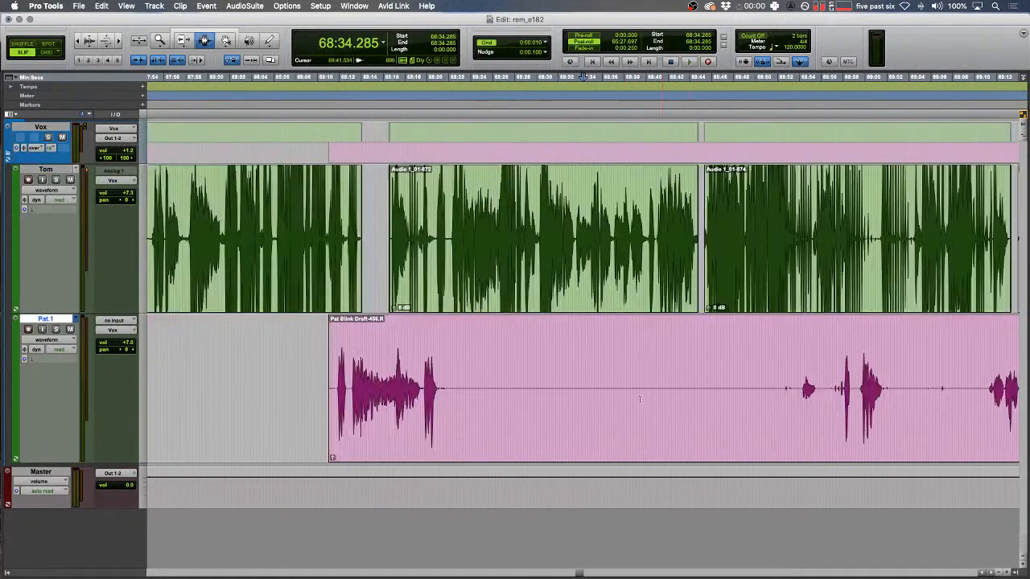
pyautogui.moveTo(441, 385); pyautogui.dragTo(885, 389)
pyautogui.press('Delete')
pyautogui.press('Delete')
# - Extend the end of Tom's clip Audio 1_01-874 to about 69:15 and check through to the session end
pyautogui.moveTo(903, 241); pyautogui.dragTo(936, 231)
pyautogui.press('F7')
pyautogui.click(937, 233)
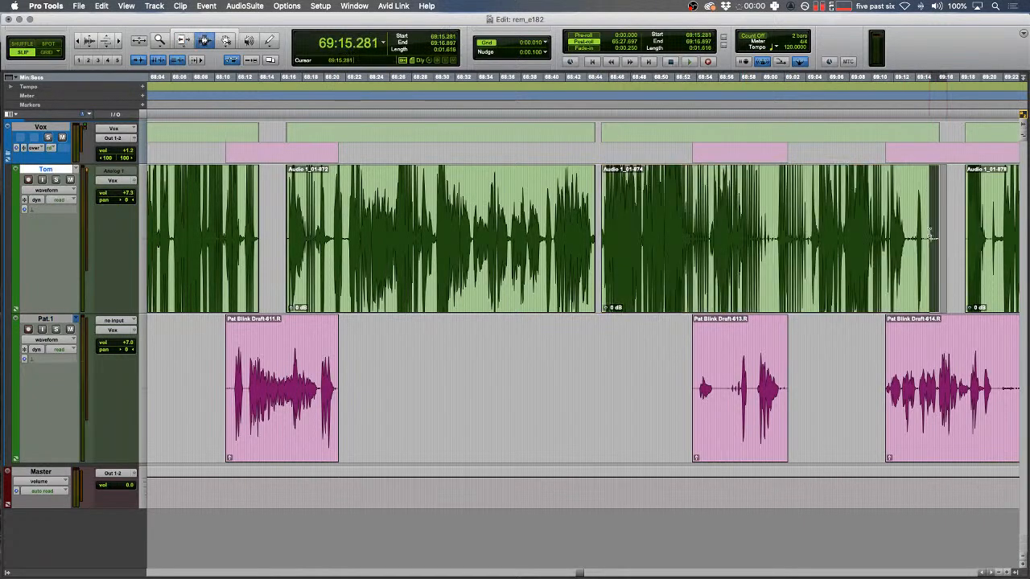
pyautogui.press('r')
pyautogui.press('r')
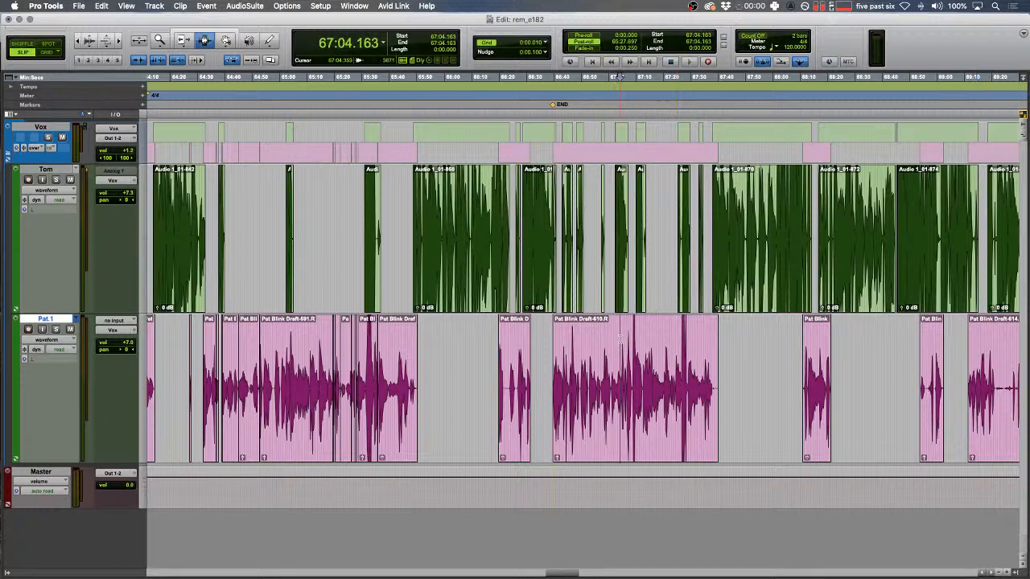
pyautogui.press('t')
pyautogui.press('t')
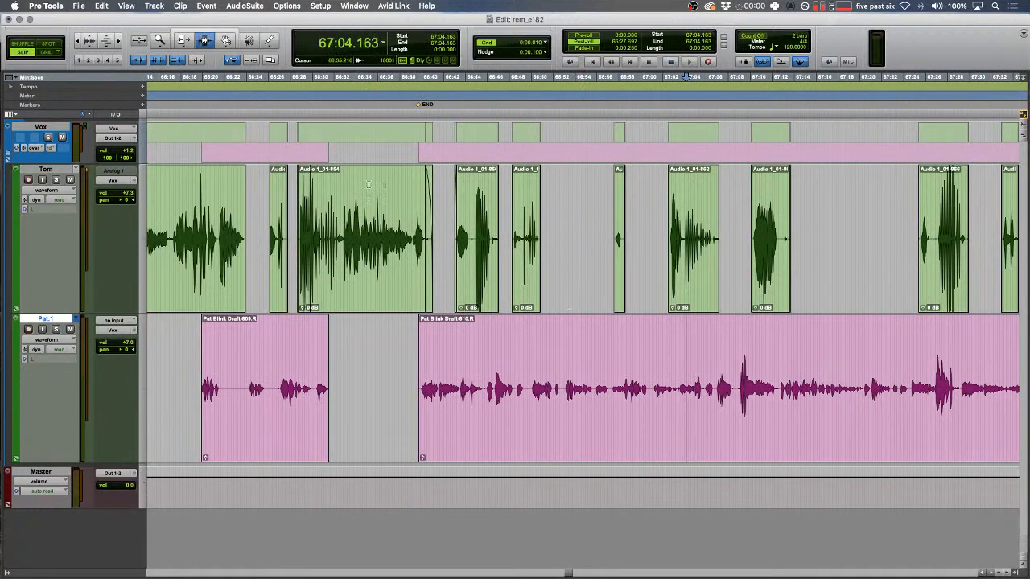
pyautogui.press('r')
pyautogui.press('r')
pyautogui.press('r')
pyautogui.press('r')
pyautogui.press('r')
pyautogui.press('r')
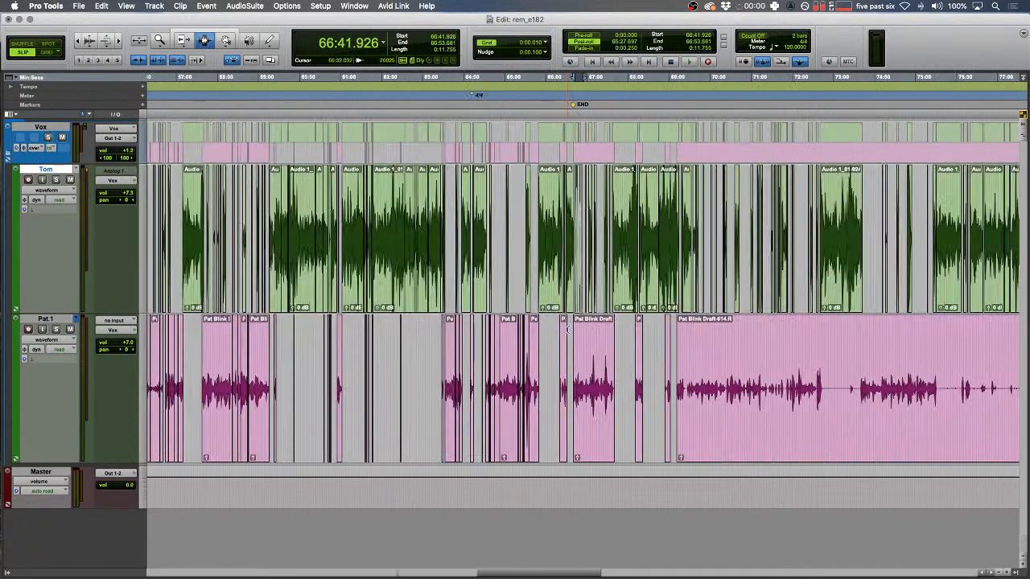
pyautogui.hotkey('alt', 'shift', 'Return')
pyautogui.press('t')
pyautogui.press('t')
pyautogui.press('t')
pyautogui.press('t')
pyautogui.press('t')
pyautogui.press('t')
pyautogui.press('t')
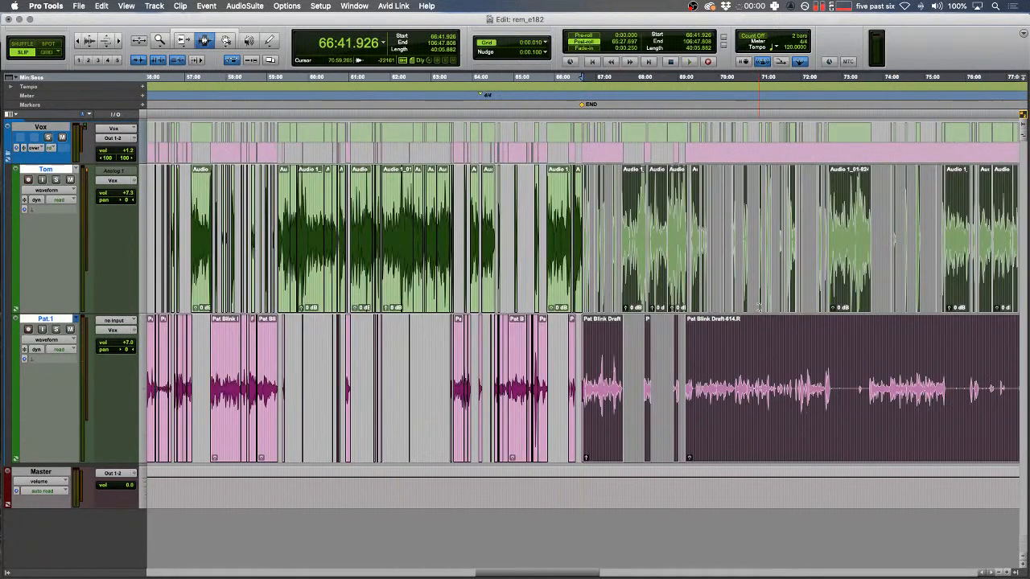
pyautogui.click(598, 265)
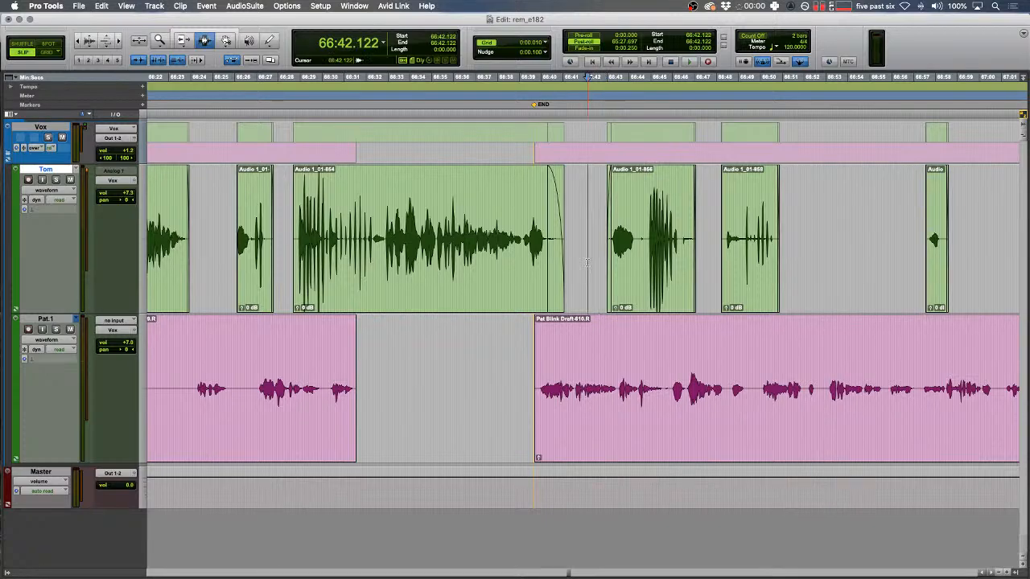
# - Select the Pat.1 audio from 66:30.710 to 66:34.946
pyautogui.click(529, 352)
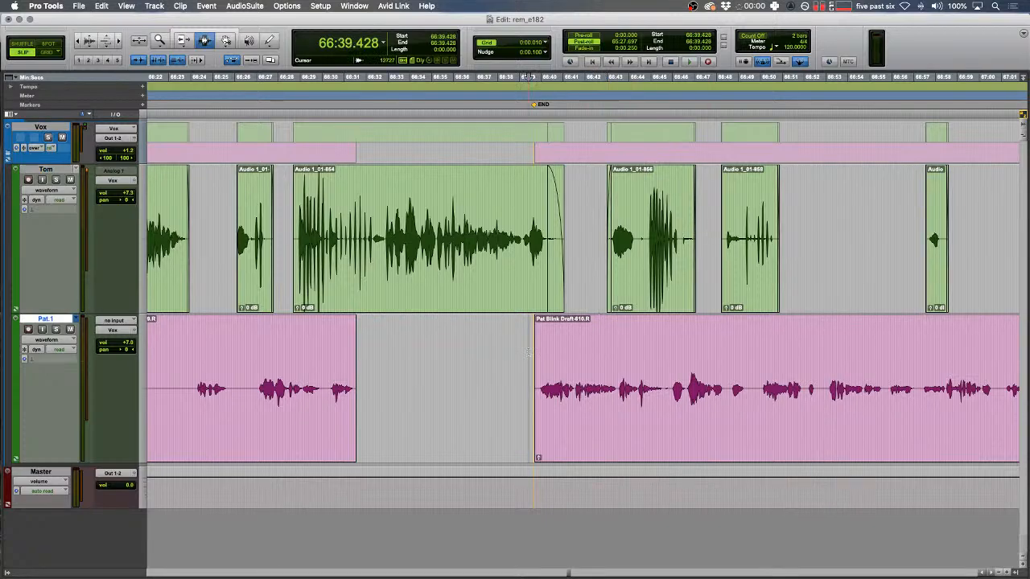
pyautogui.moveTo(430, 378); pyautogui.dragTo(338, 378)
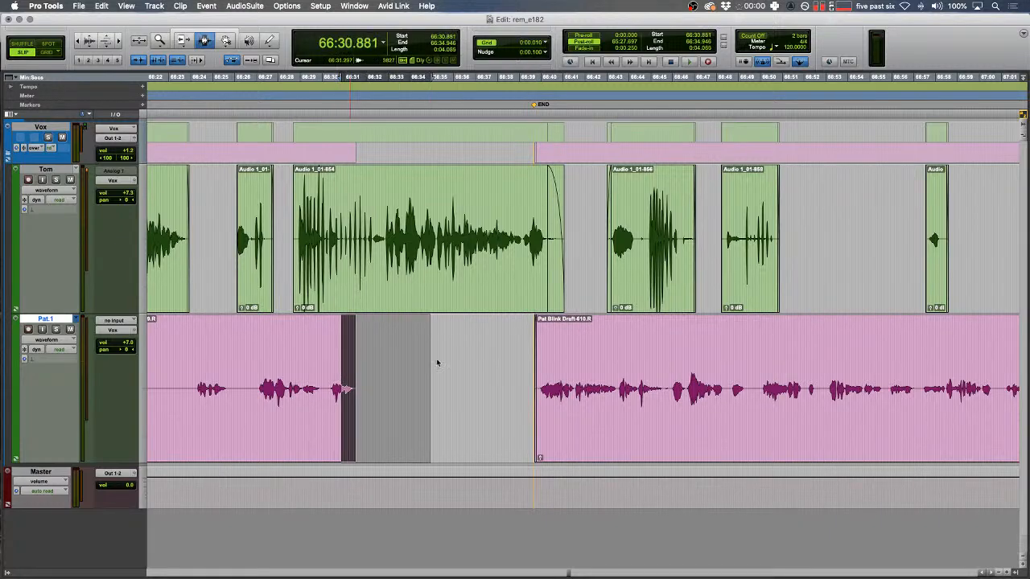
pyautogui.click(630, 223)
pyautogui.press('r')
# - Extend Tom's clip Audio 1_01-862 and delete the tail of his next clip
pyautogui.moveTo(641, 235); pyautogui.dragTo(657, 210)
pyautogui.press('F7')
pyautogui.moveTo(744, 213); pyautogui.dragTo(718, 217)
pyautogui.press('Delete')
pyautogui.moveTo(543, 217); pyautogui.dragTo(933, 237)
pyautogui.hscroll(4, 876, 242)
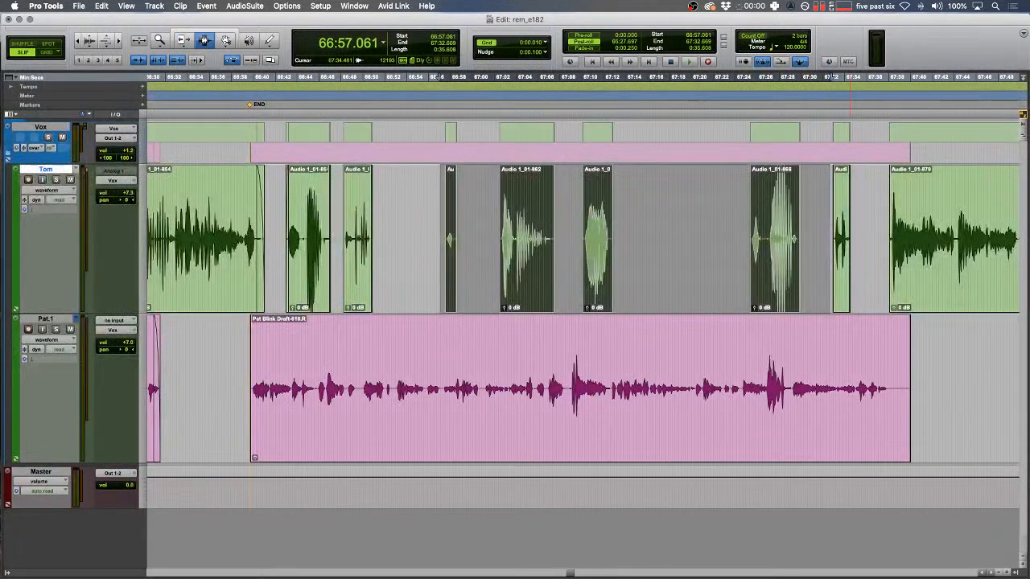
pyautogui.click(653, 266)
pyautogui.press('r')
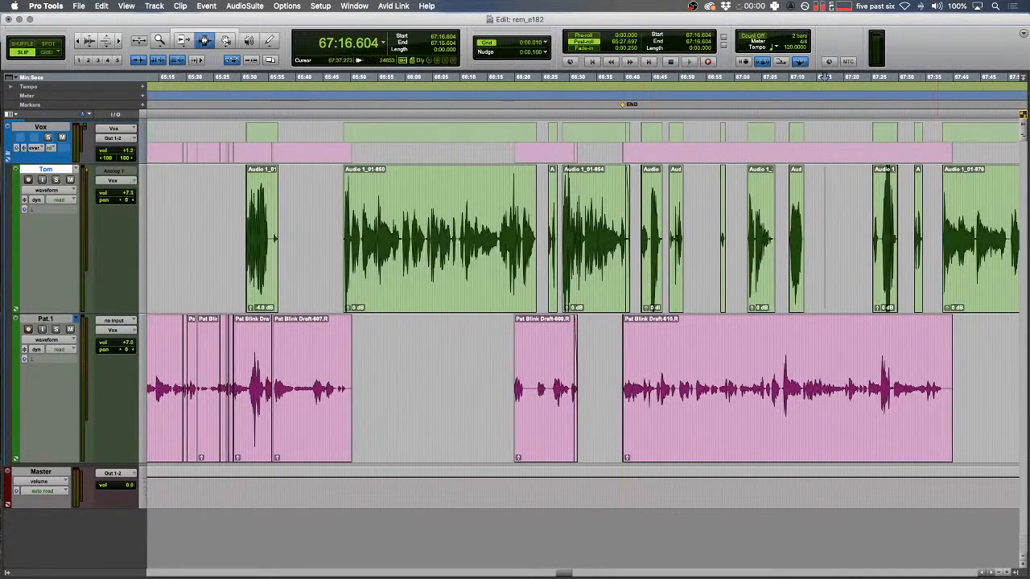